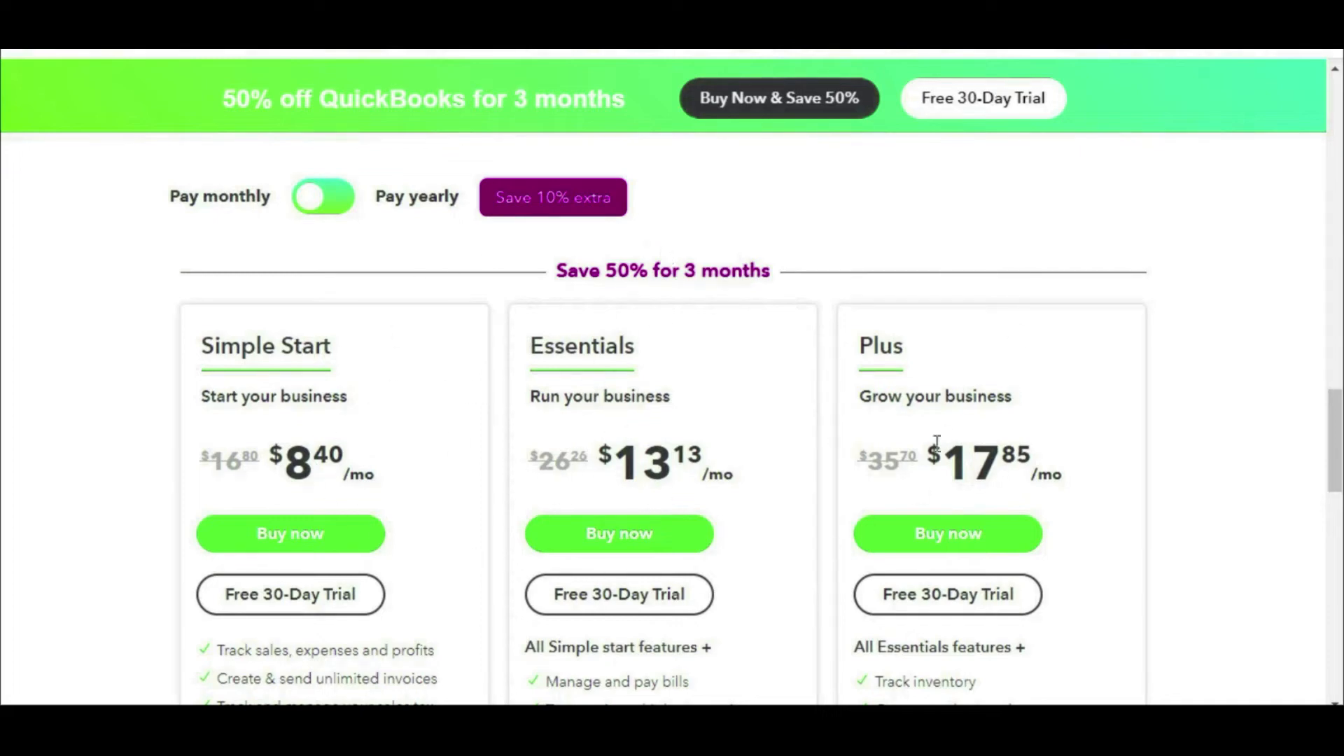
Step: Choose the Free 30-Day Trial under the Plus plan on the pricing page
scroll(1074, 481, down, 3)
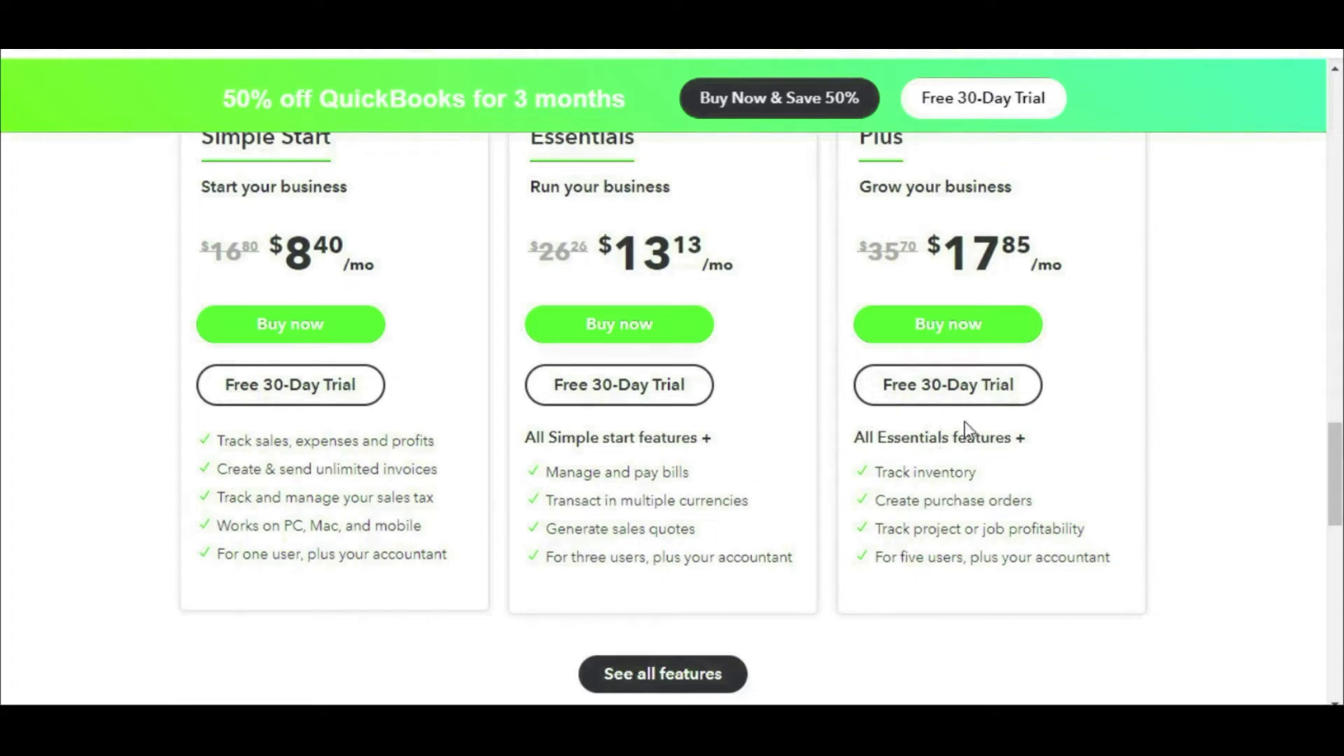
scroll(965, 420, up, 2)
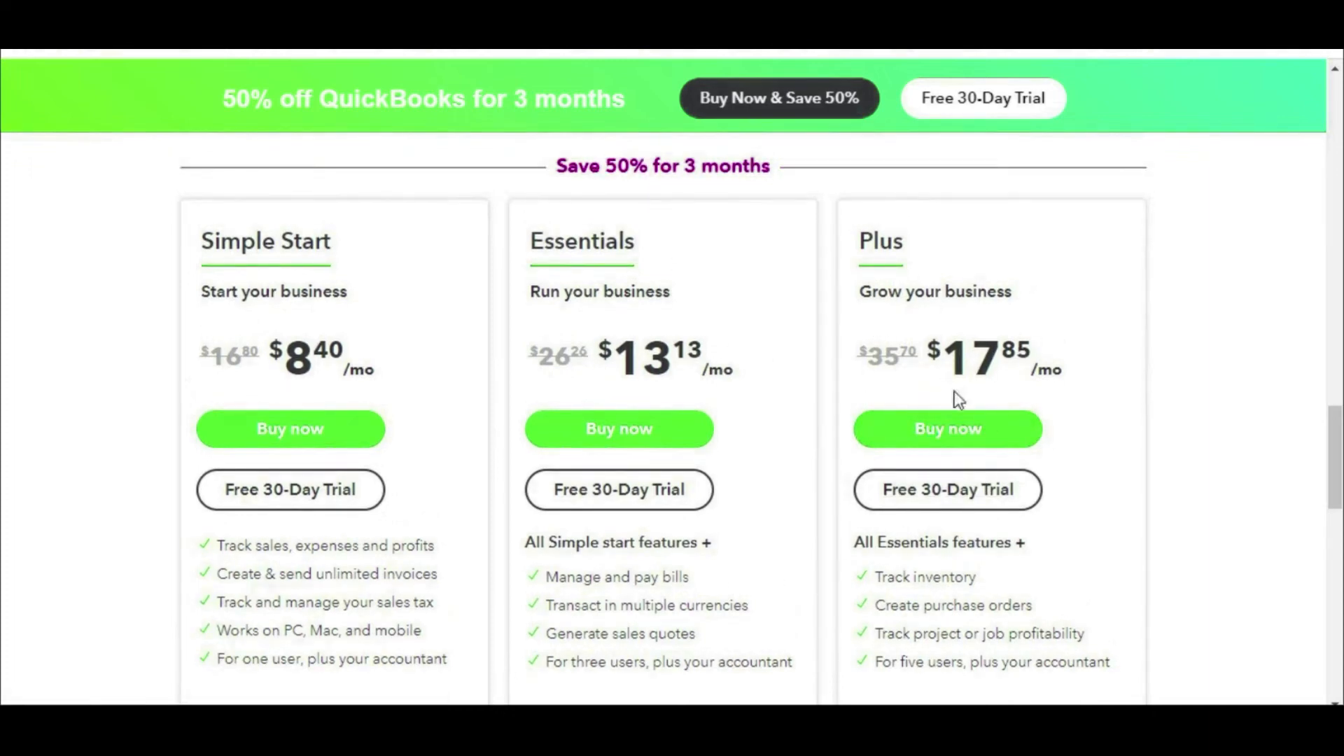
click(973, 485)
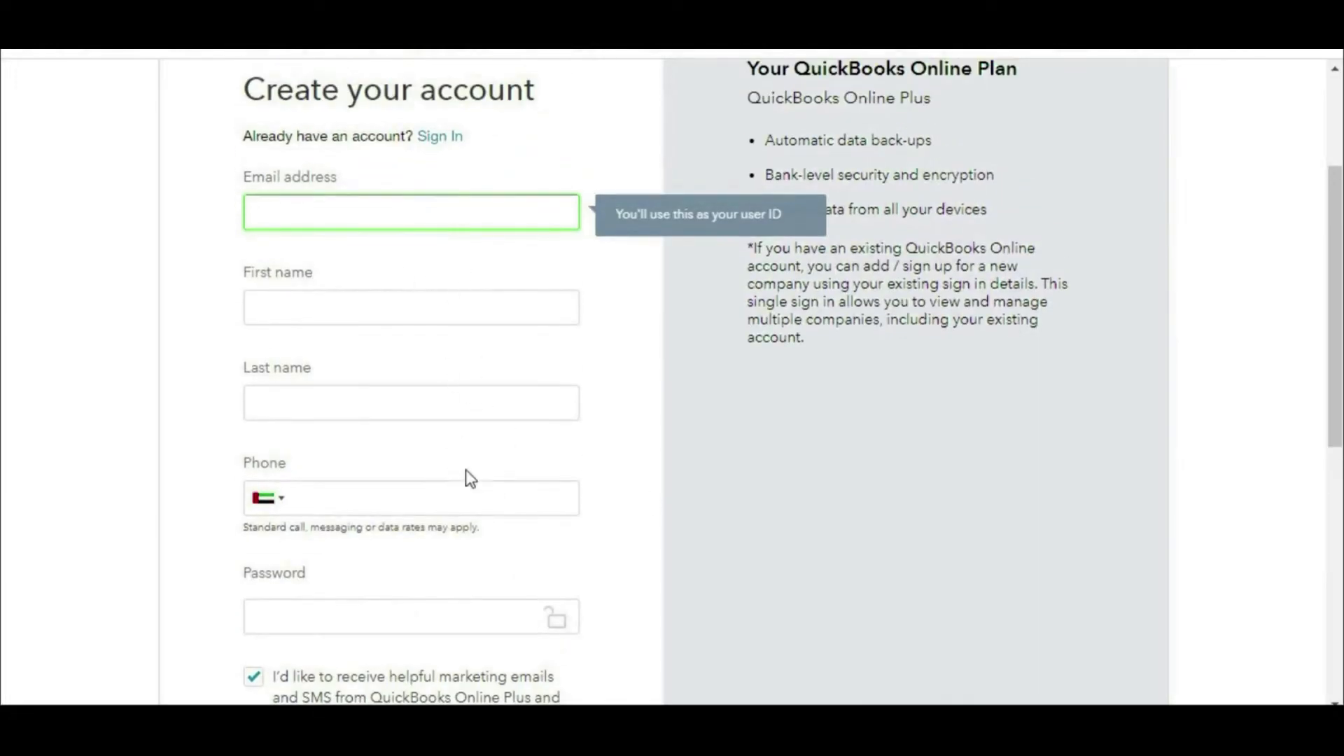
Step: Fill in the Create your account form with the user's details and the emailed verification code
scroll(476, 546, down, 5)
scroll(462, 502, up, 5)
text(shfa)
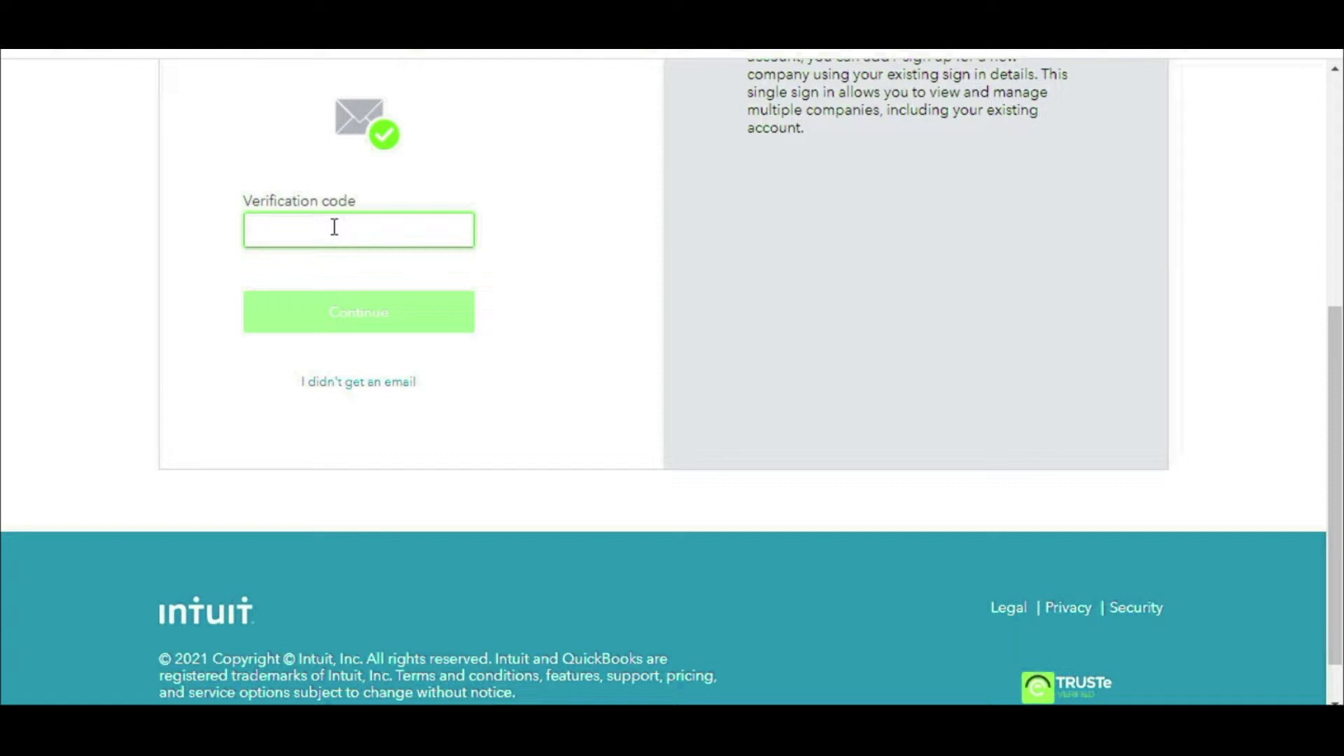
text(30)
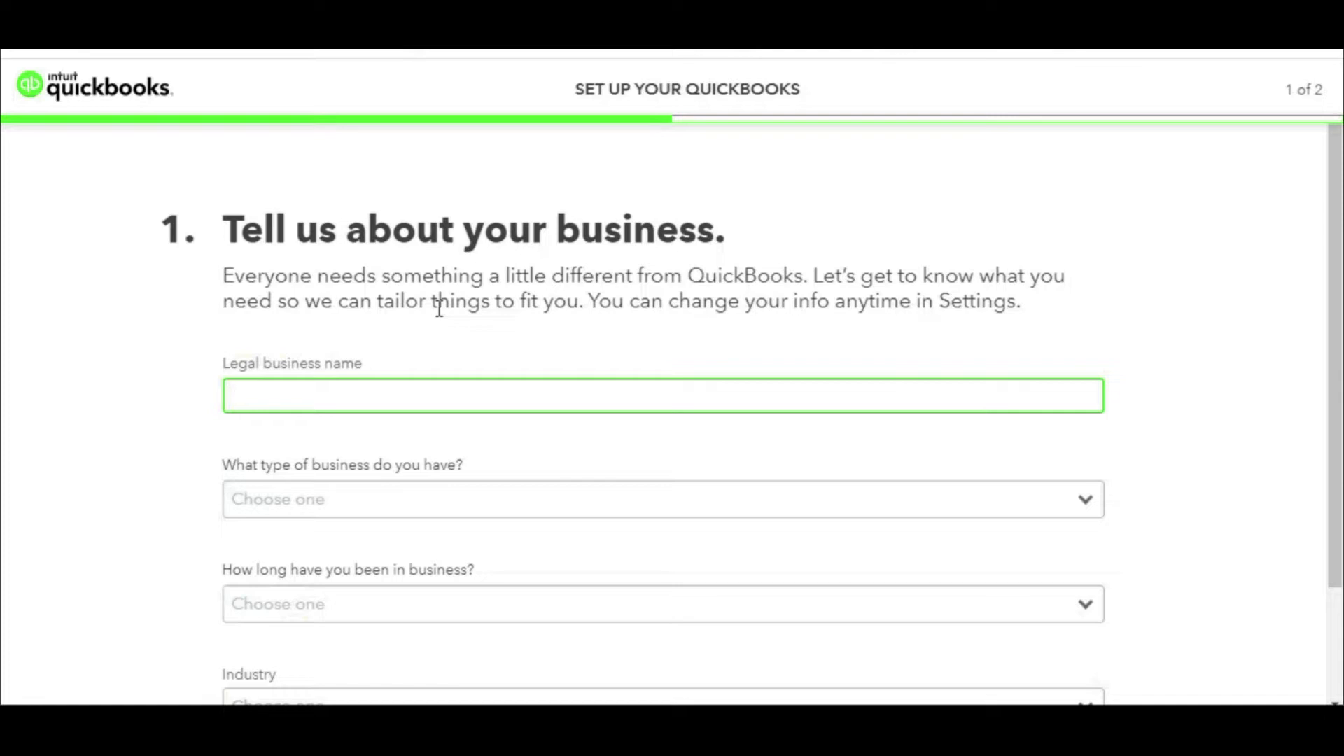
Step: Enter Company 123 as legal name, Partnership as business type, and Less than 1 year in business
text(Company )
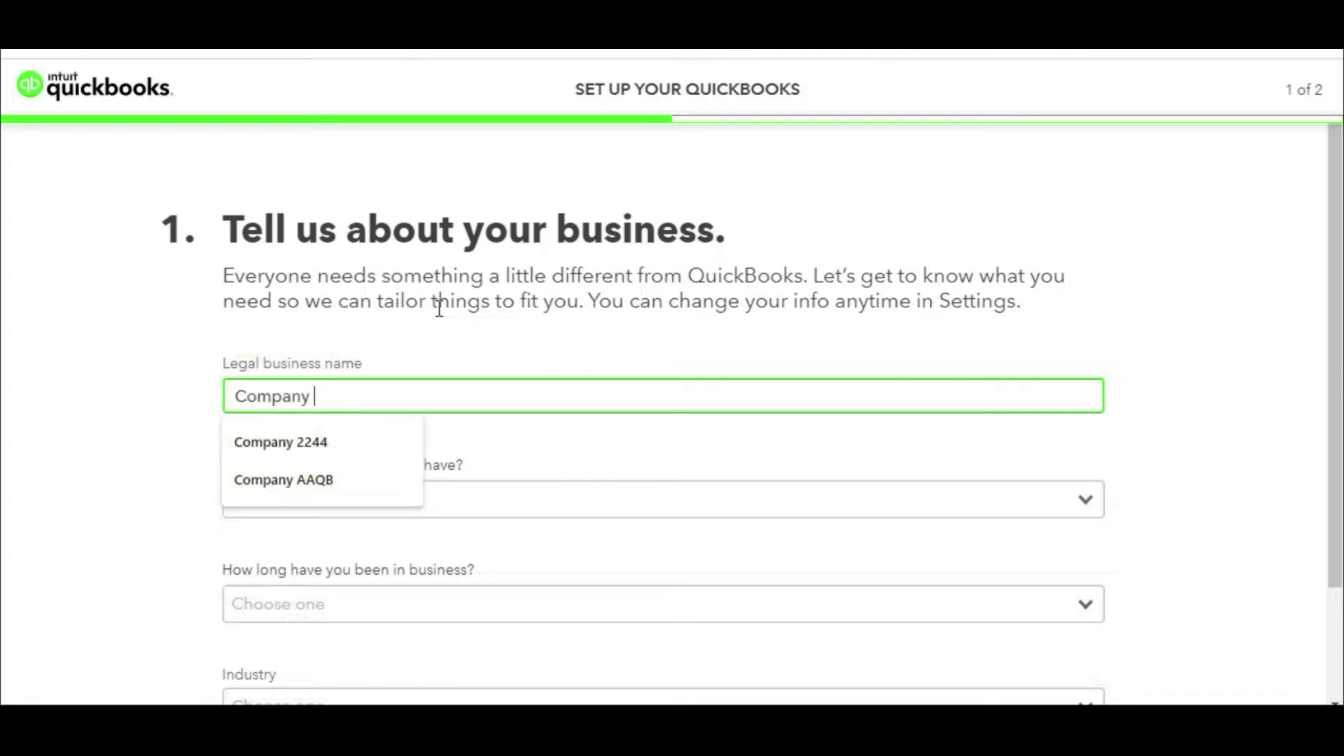
text(123)
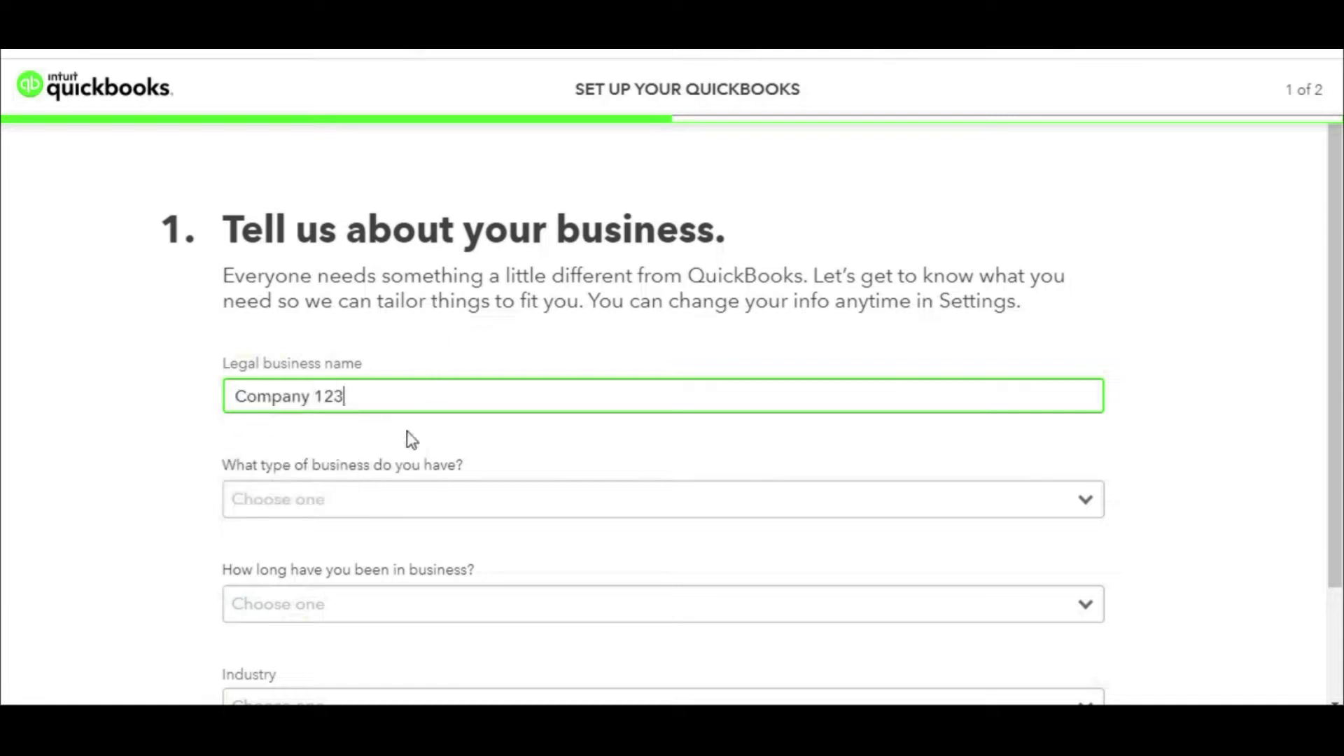
click(322, 508)
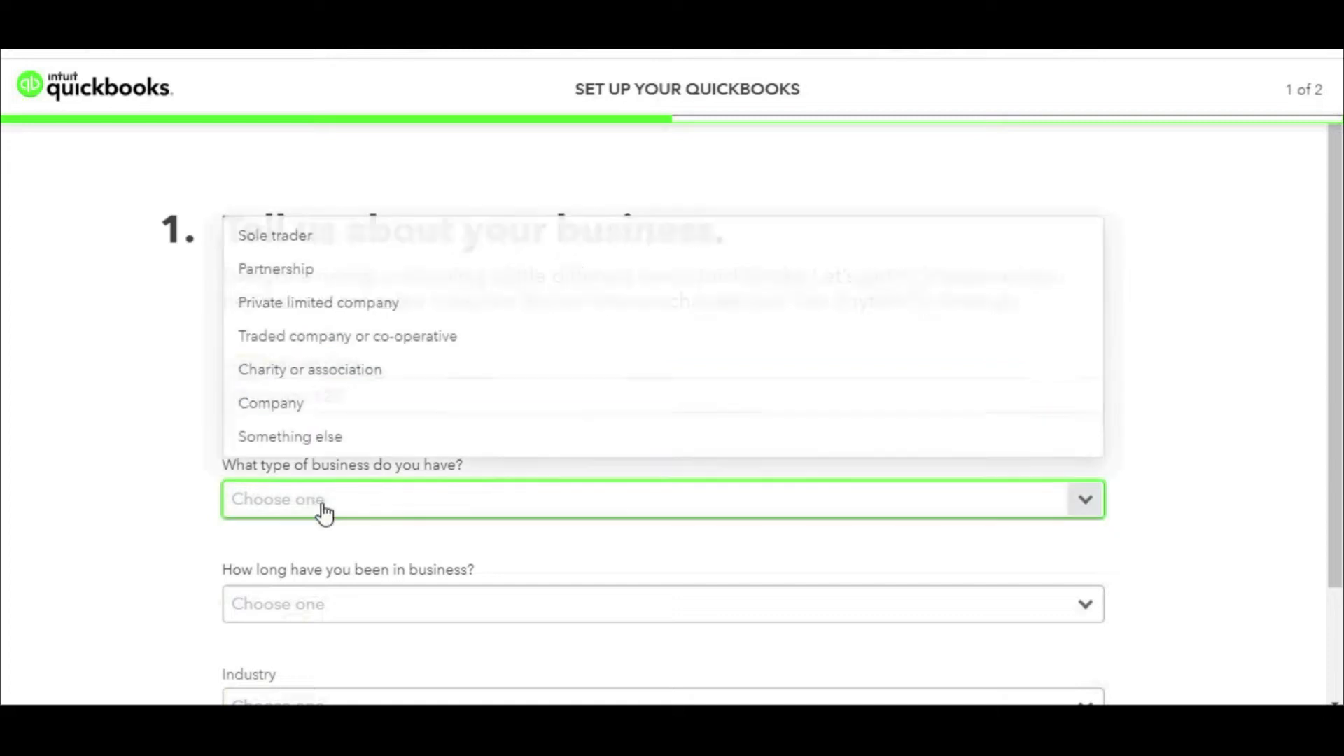
click(327, 277)
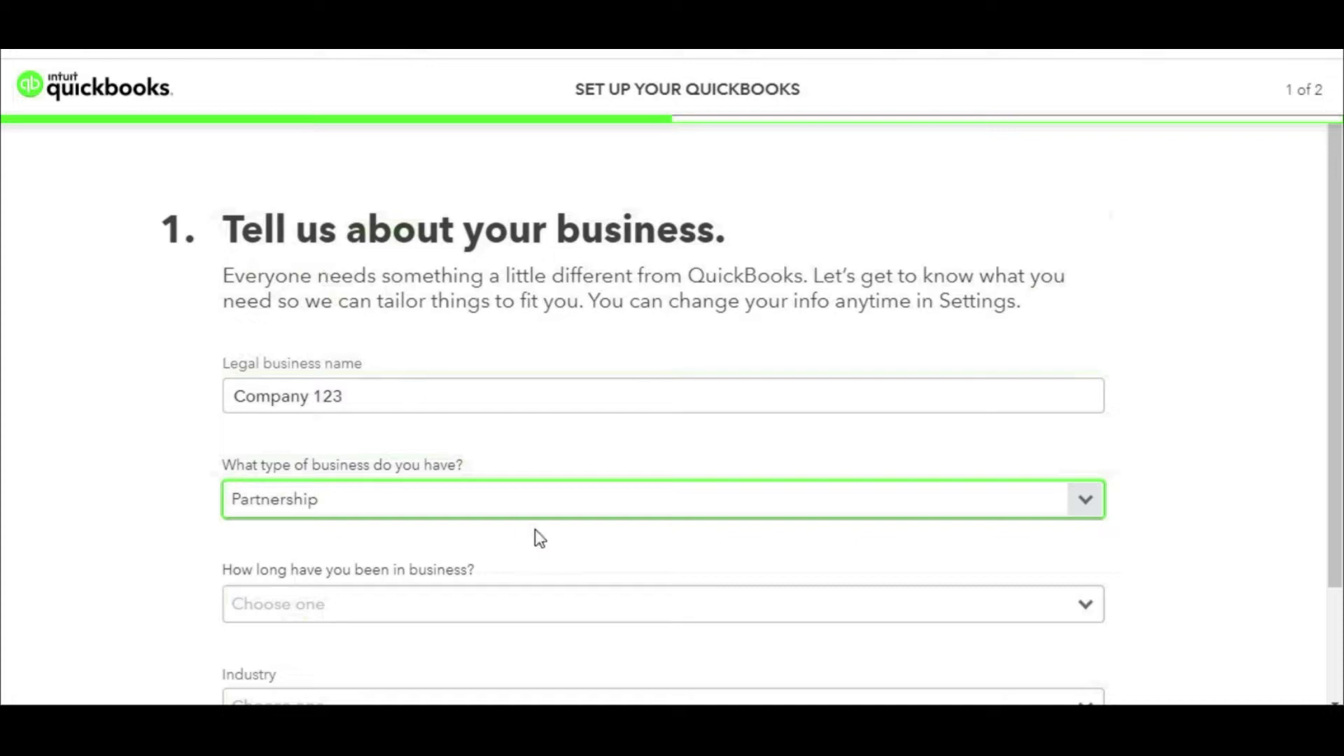
scroll(420, 444, down, 2)
click(419, 469)
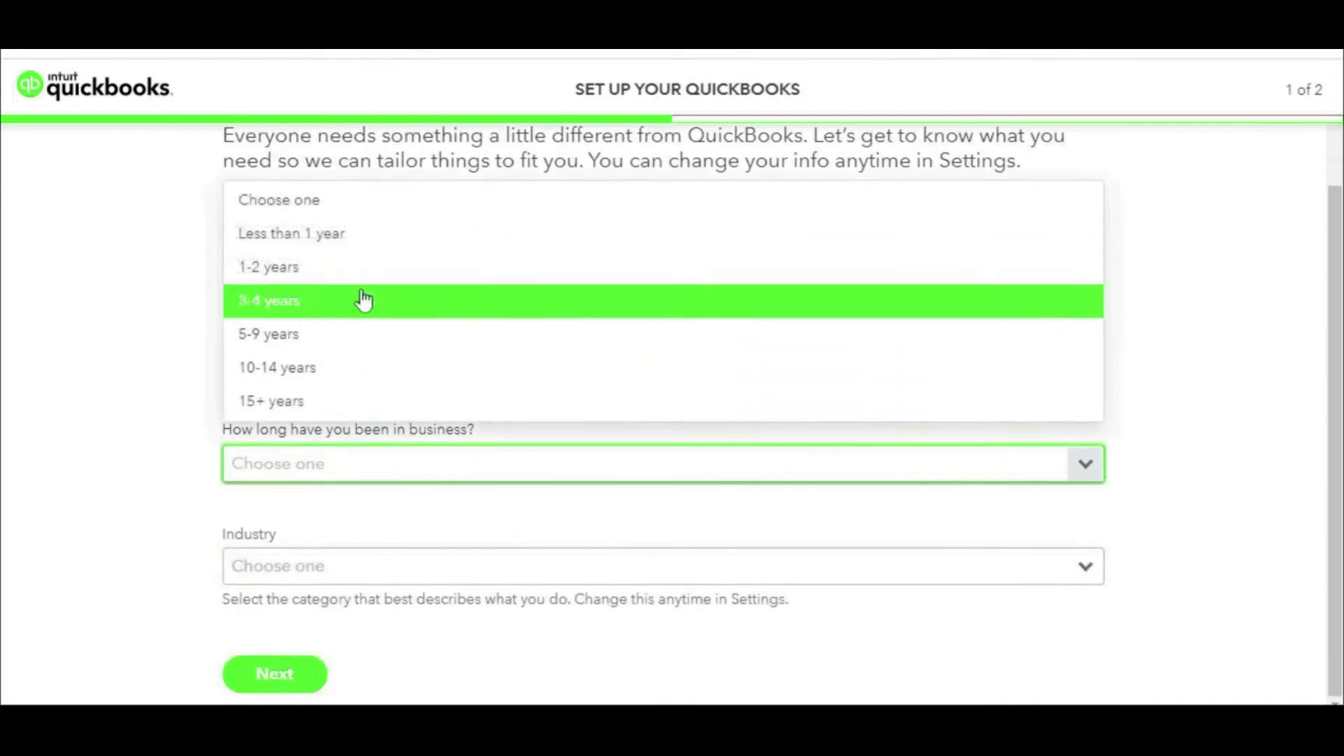
click(350, 238)
Step: Choose Wholesale Trade as the industry and submit the business details
click(408, 572)
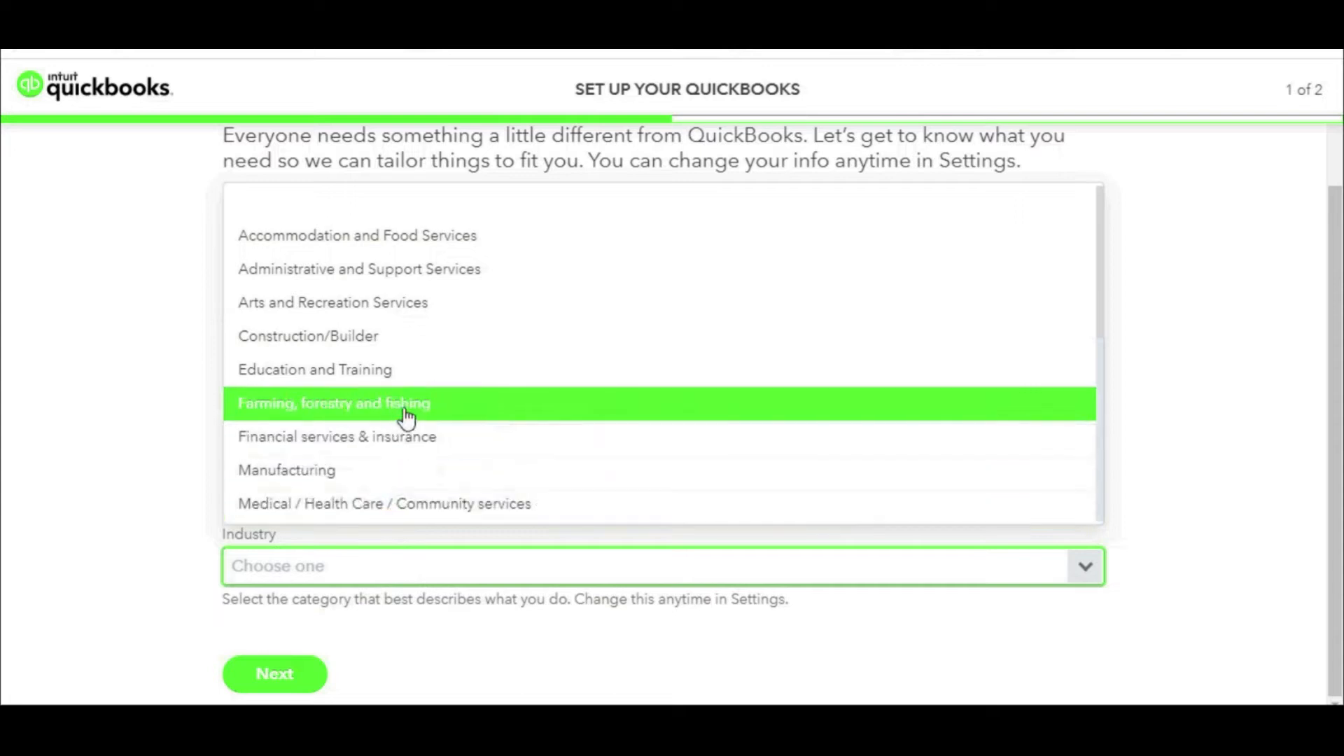
scroll(406, 419, down, 3)
scroll(408, 418, down, 3)
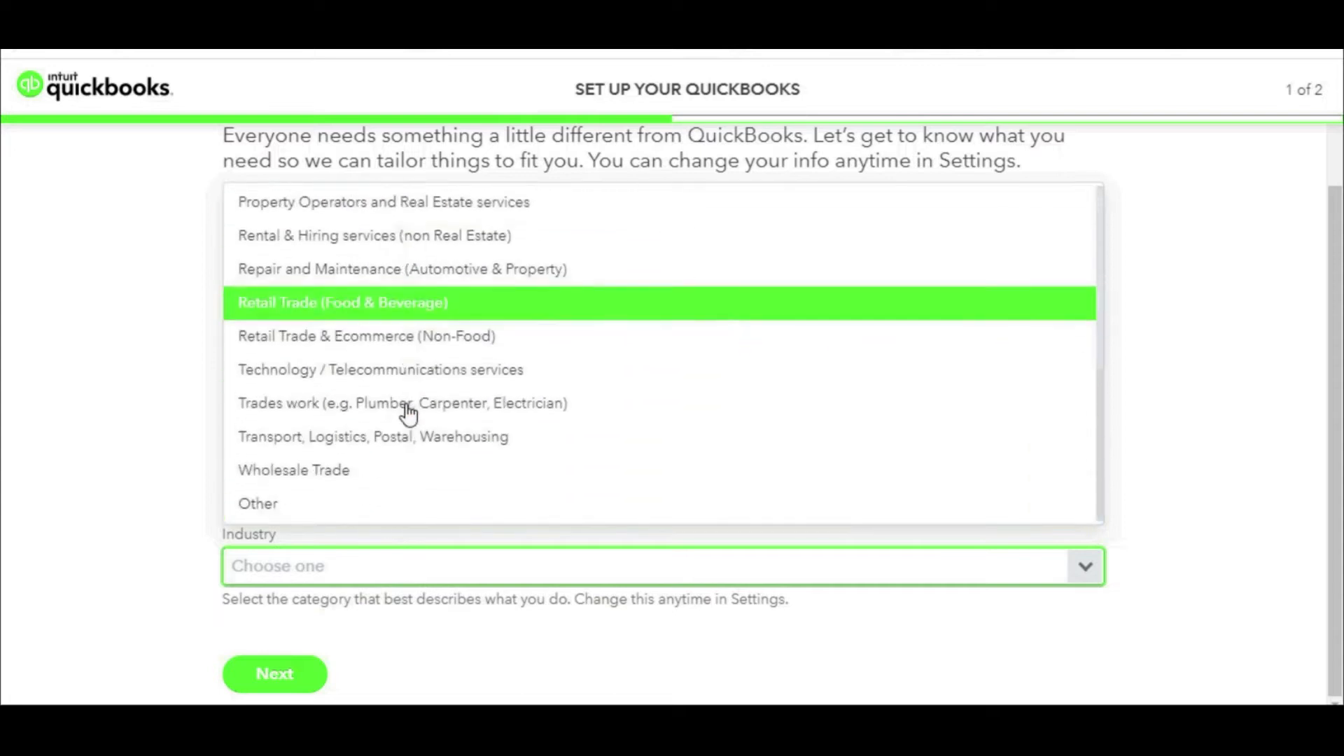
click(374, 483)
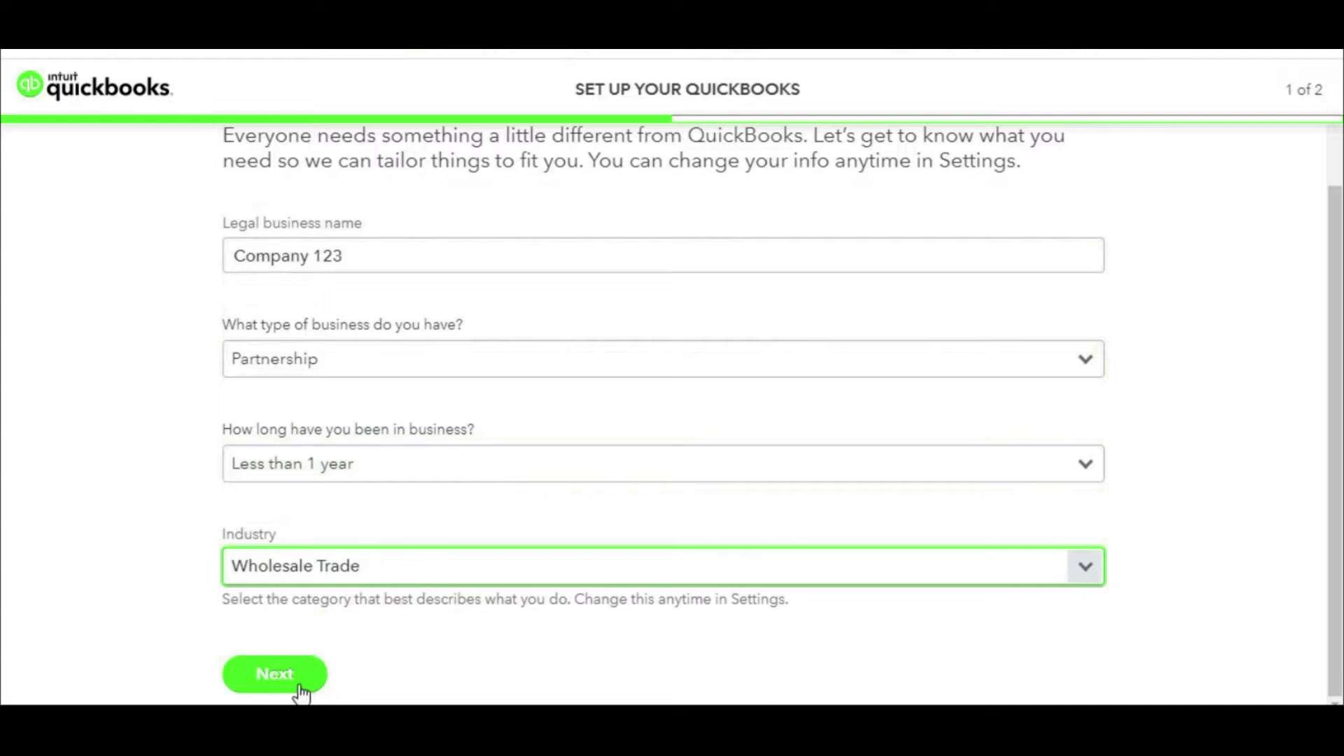
scroll(390, 363, up, 2)
scroll(590, 386, down, 2)
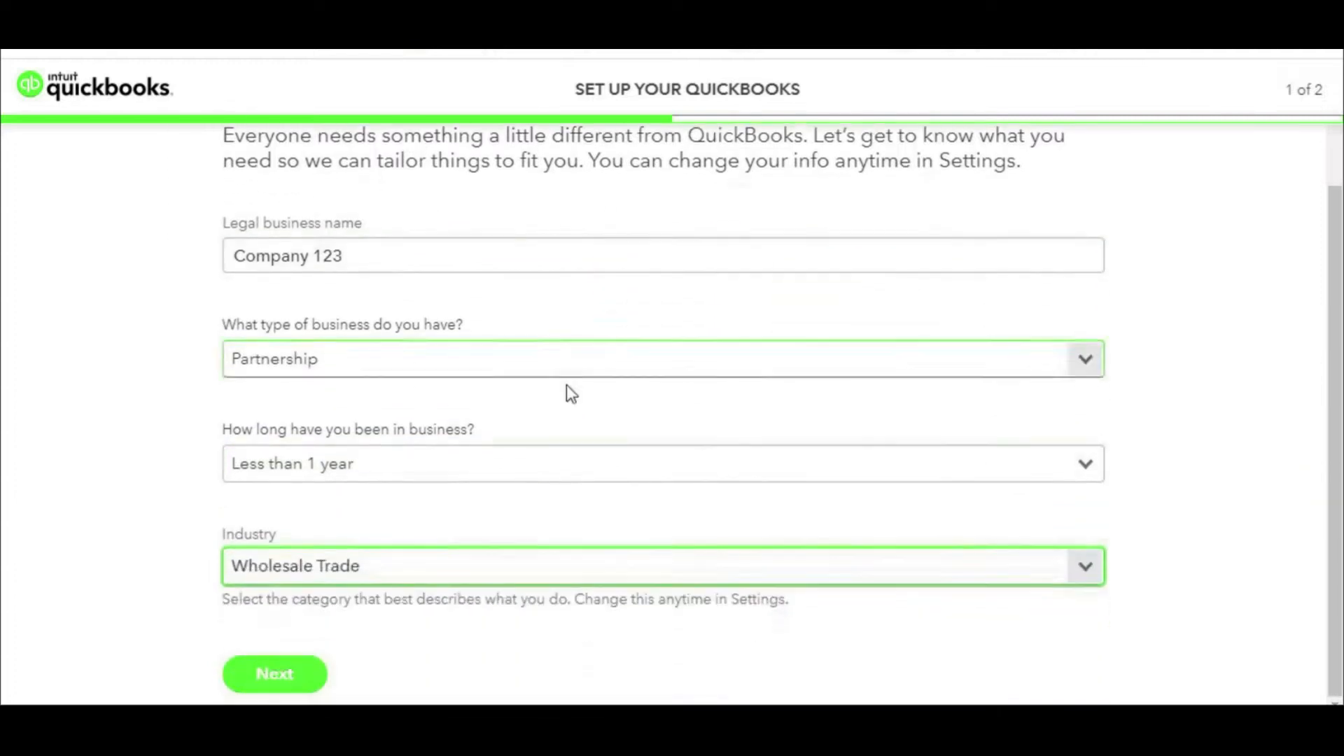
click(294, 677)
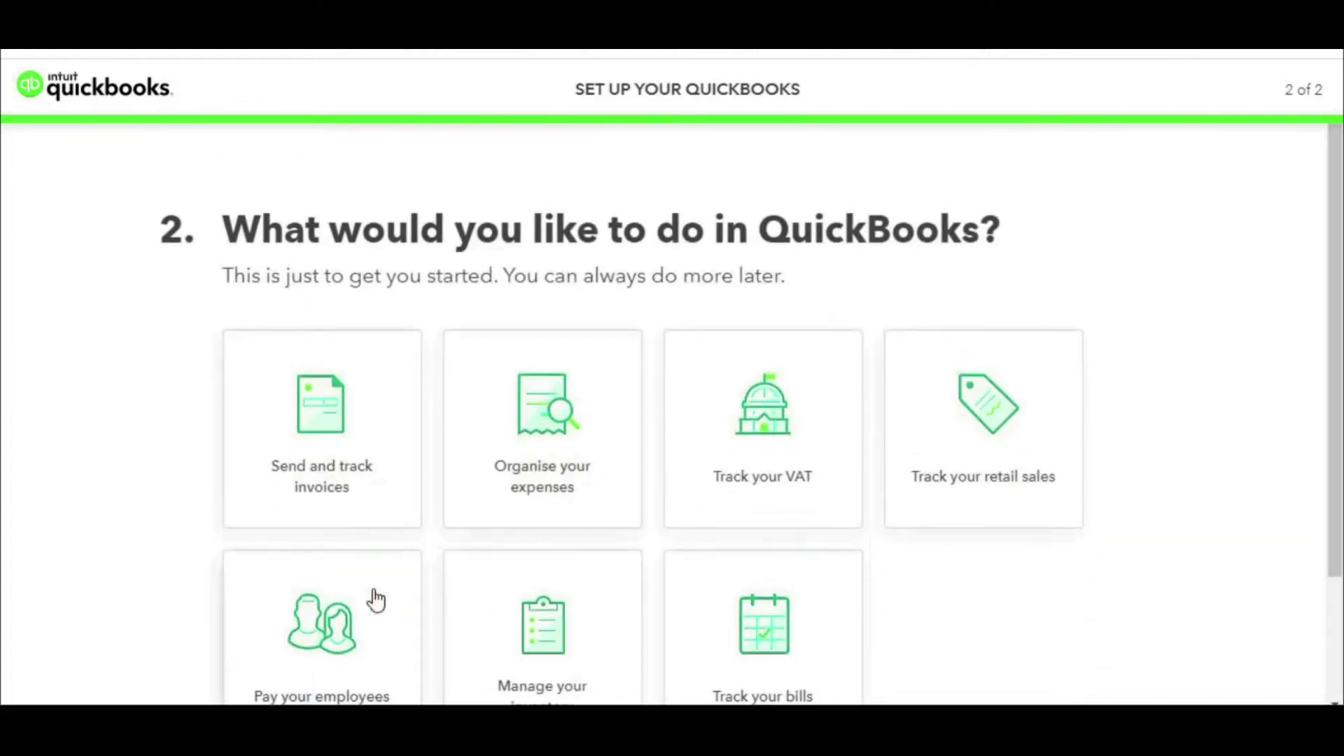
Step: Select all seven tasks (invoices, expenses, VAT, retail sales, employees, inventory, bills) and finish setup
scroll(702, 463, down, 3)
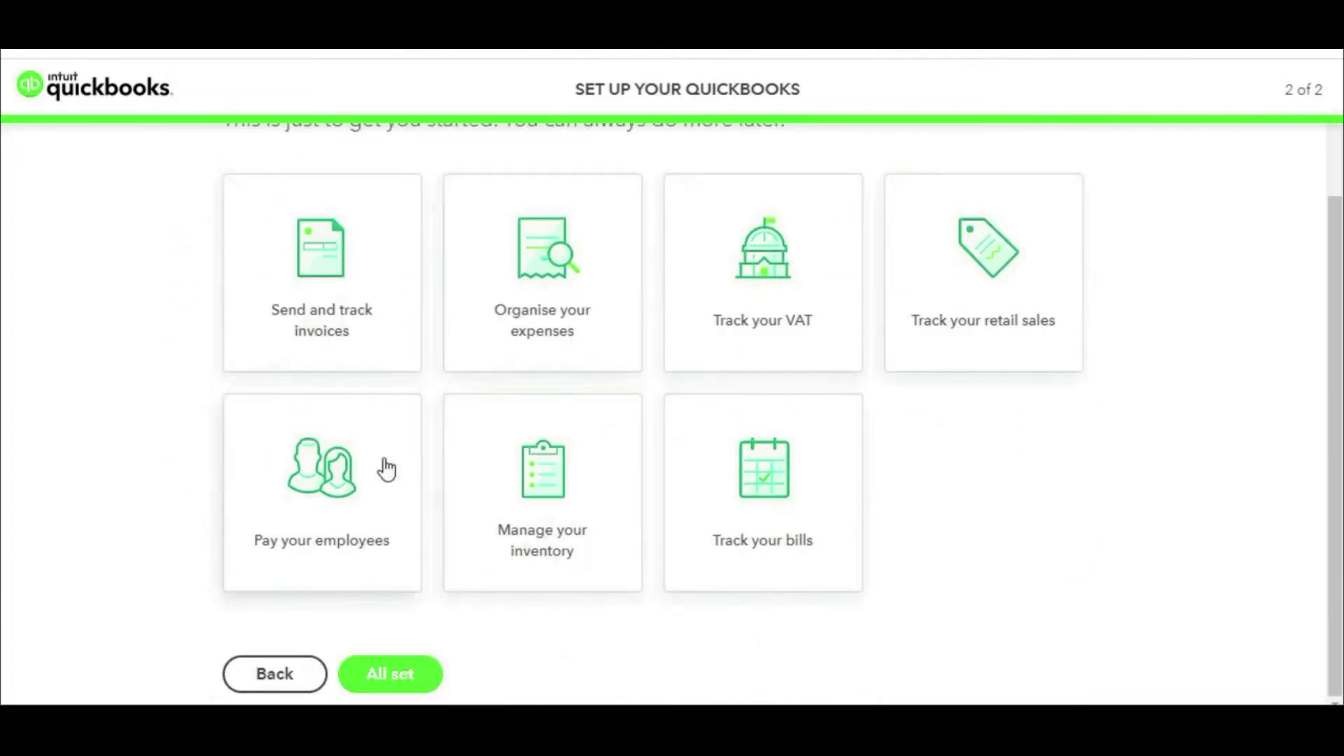
scroll(804, 474, up, 2)
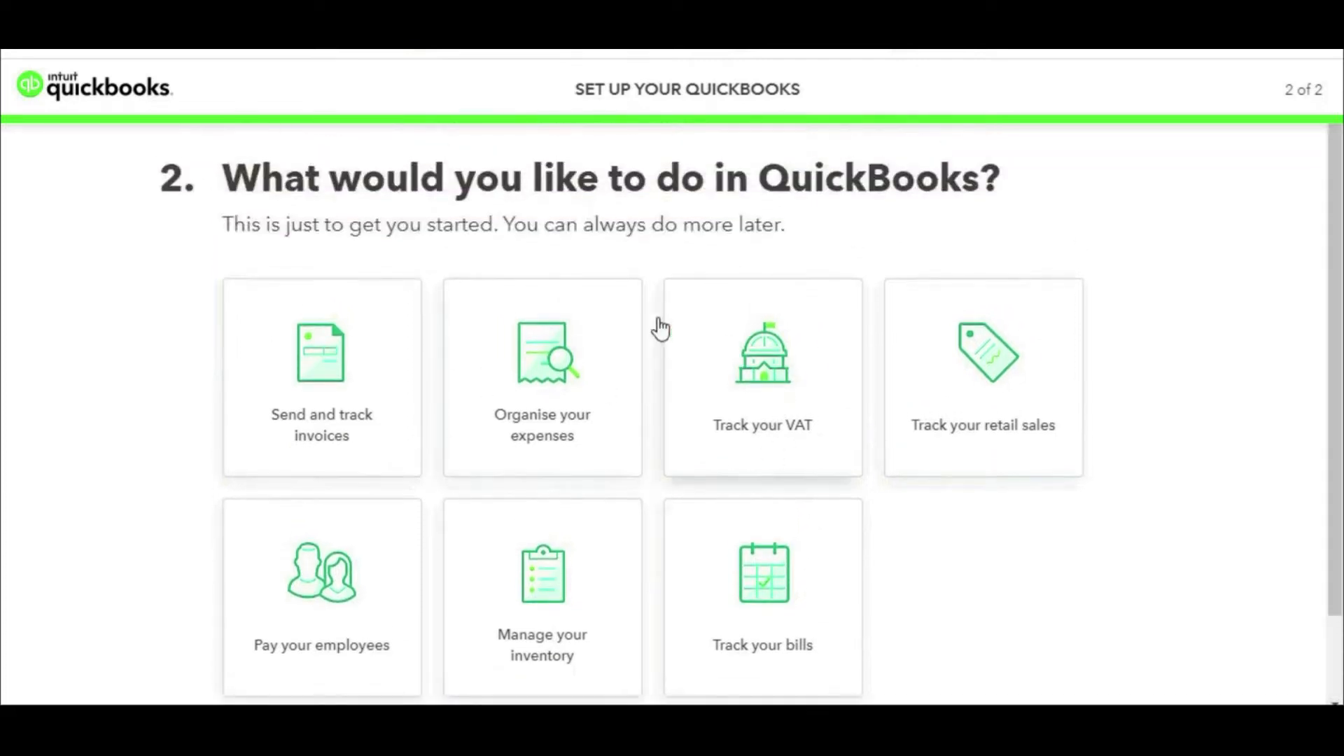
click(350, 396)
click(546, 413)
click(731, 404)
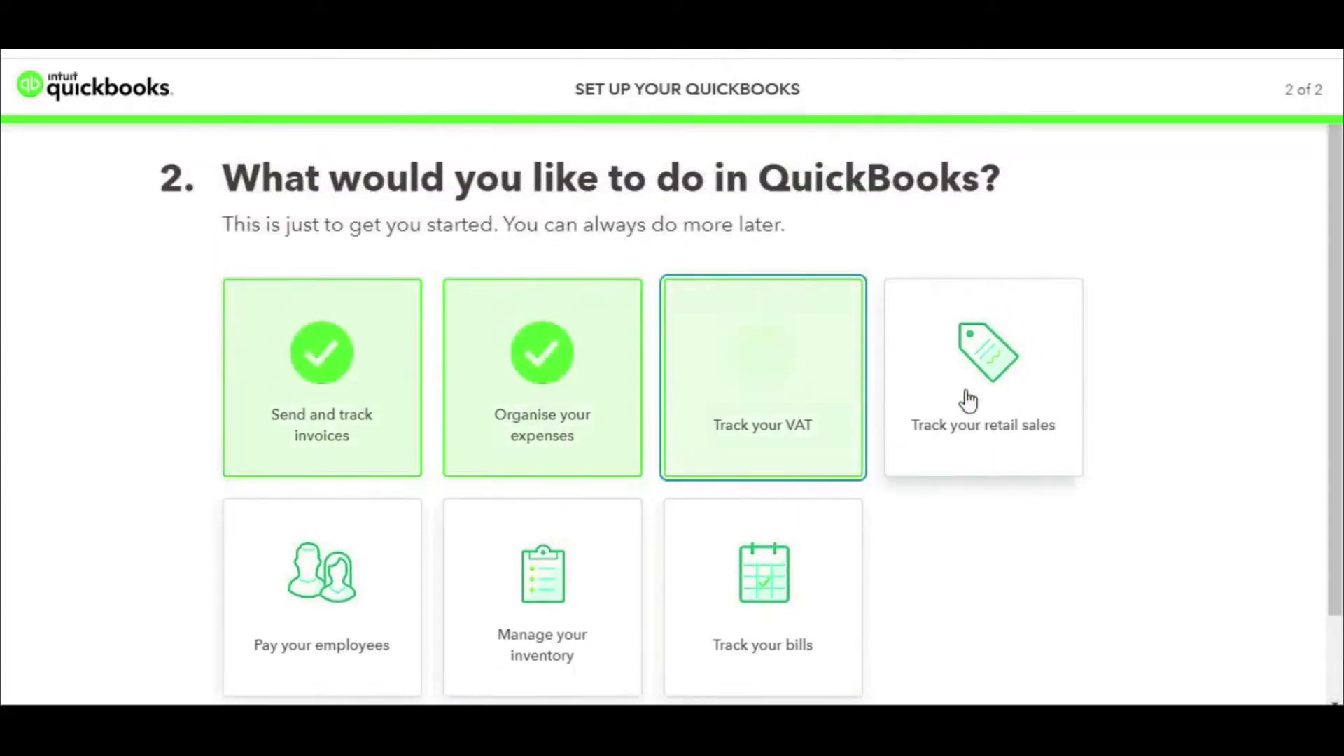
click(969, 396)
click(383, 564)
click(550, 603)
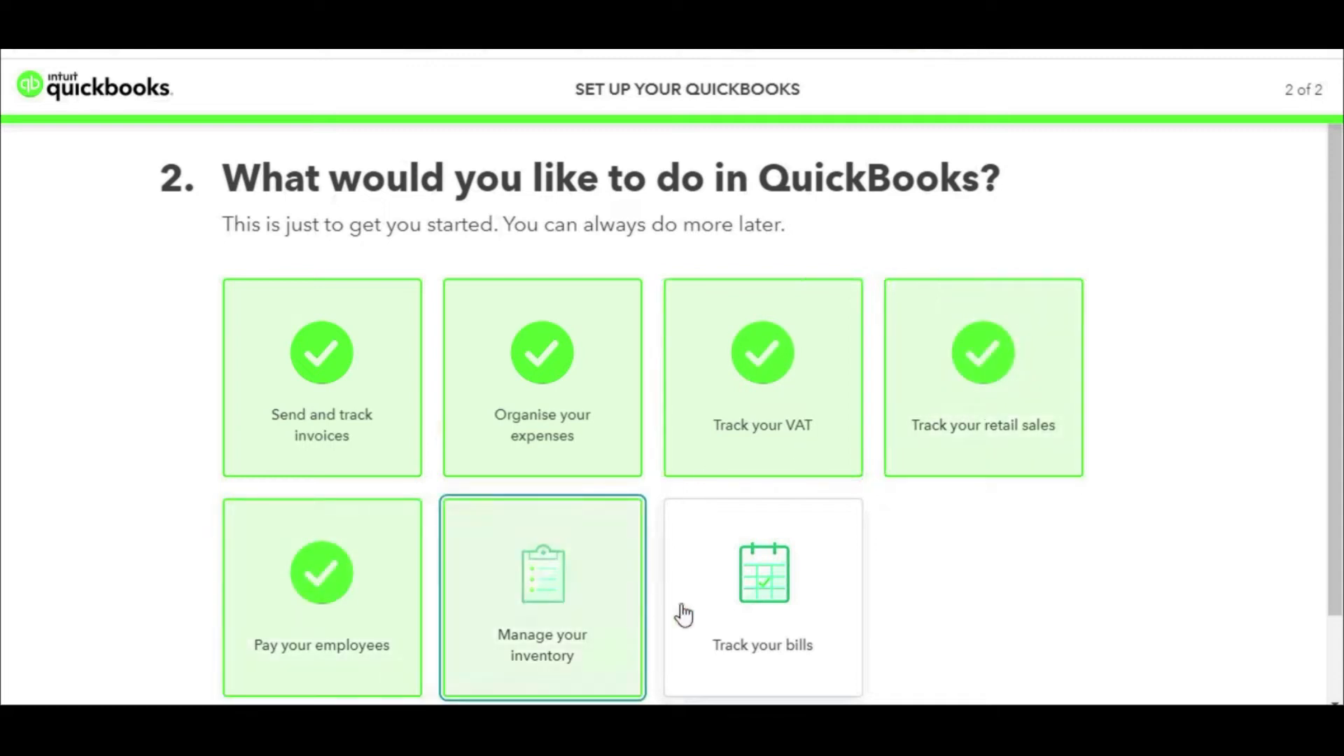
click(694, 610)
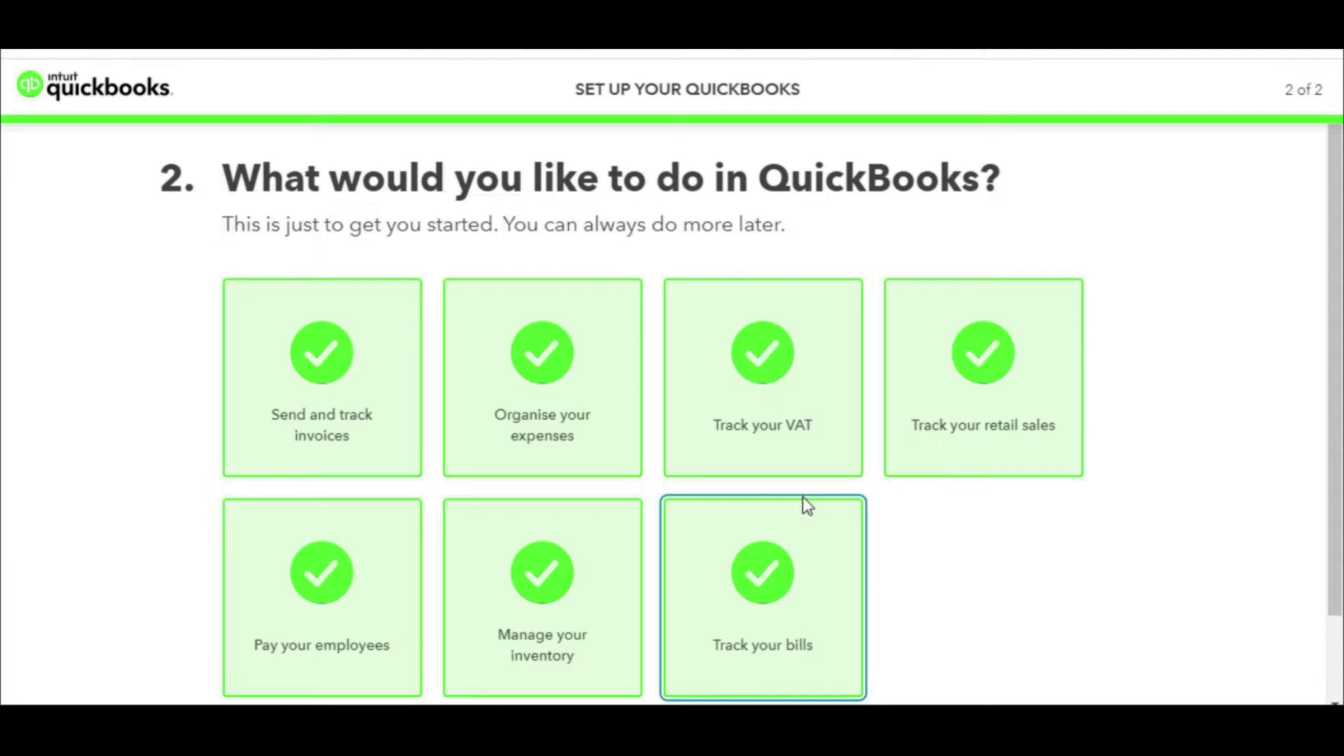
scroll(808, 502, down, 2)
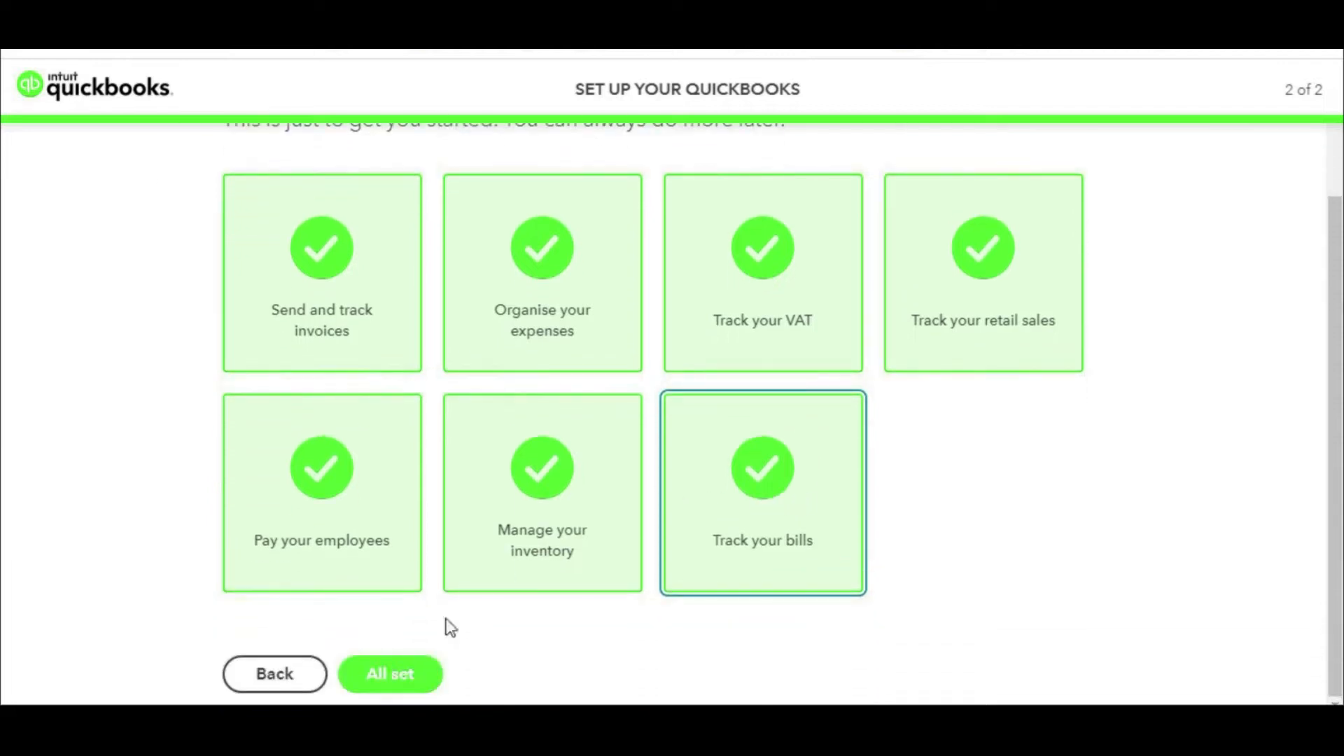
click(409, 677)
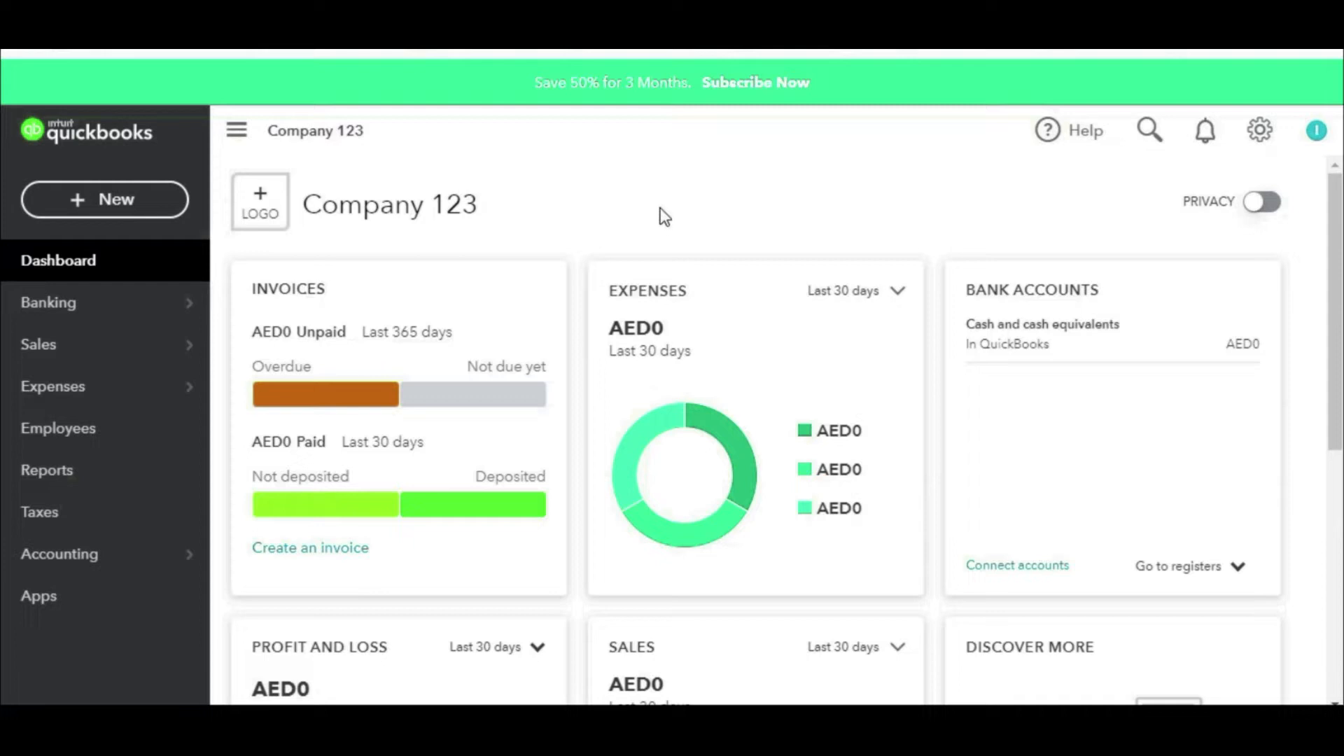
key(ctrl+2)
mouse_move(511, 150)
mouse_down()
mouse_move(280, 134)
mouse_move(306, 271)
mouse_move(553, 137)
mouse_move(509, 126)
mouse_up()
key(Escape)
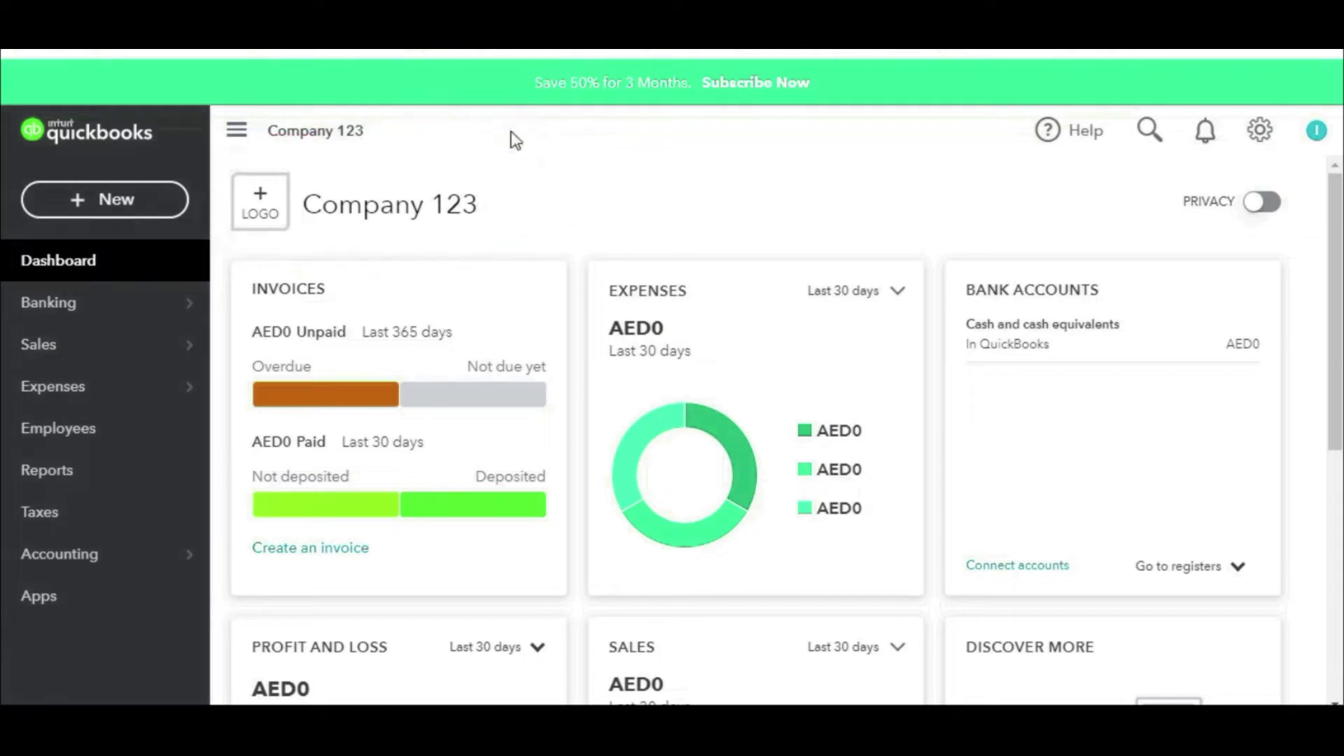
click(445, 220)
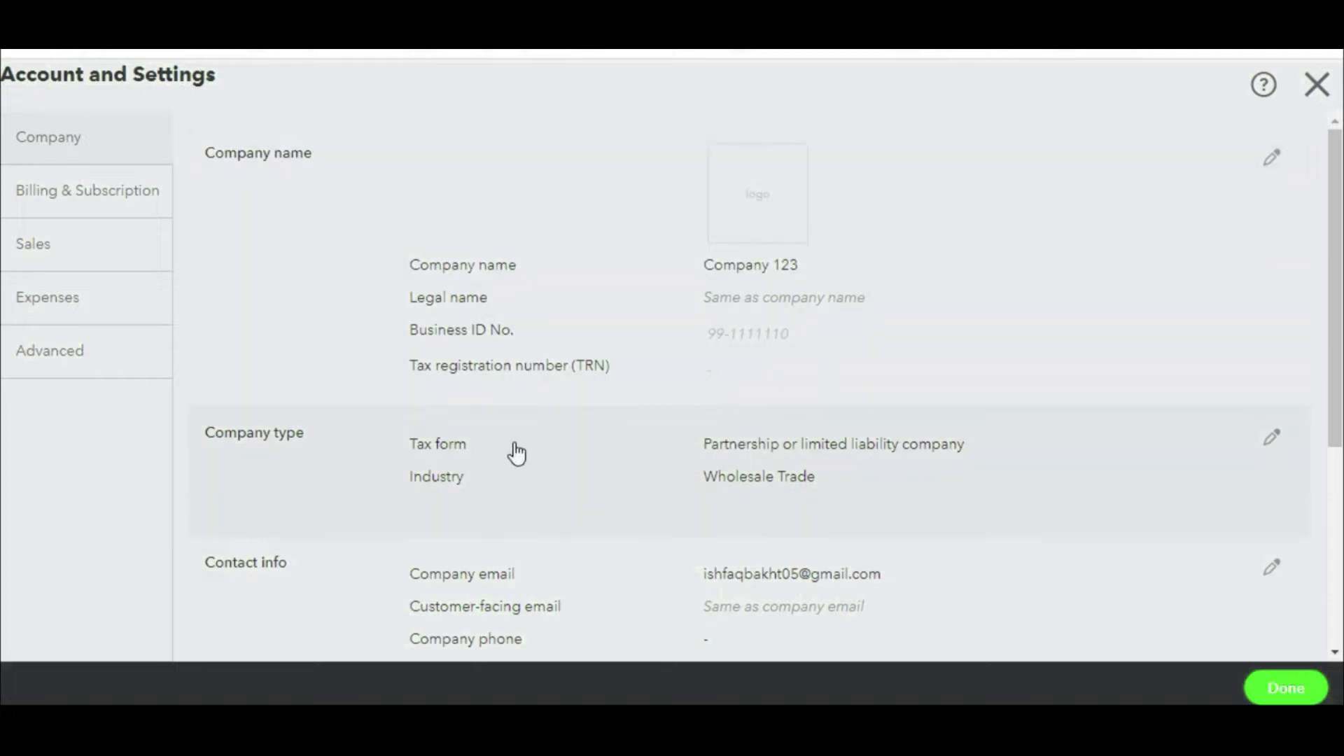
scroll(739, 483, down, 5)
scroll(741, 480, down, 1)
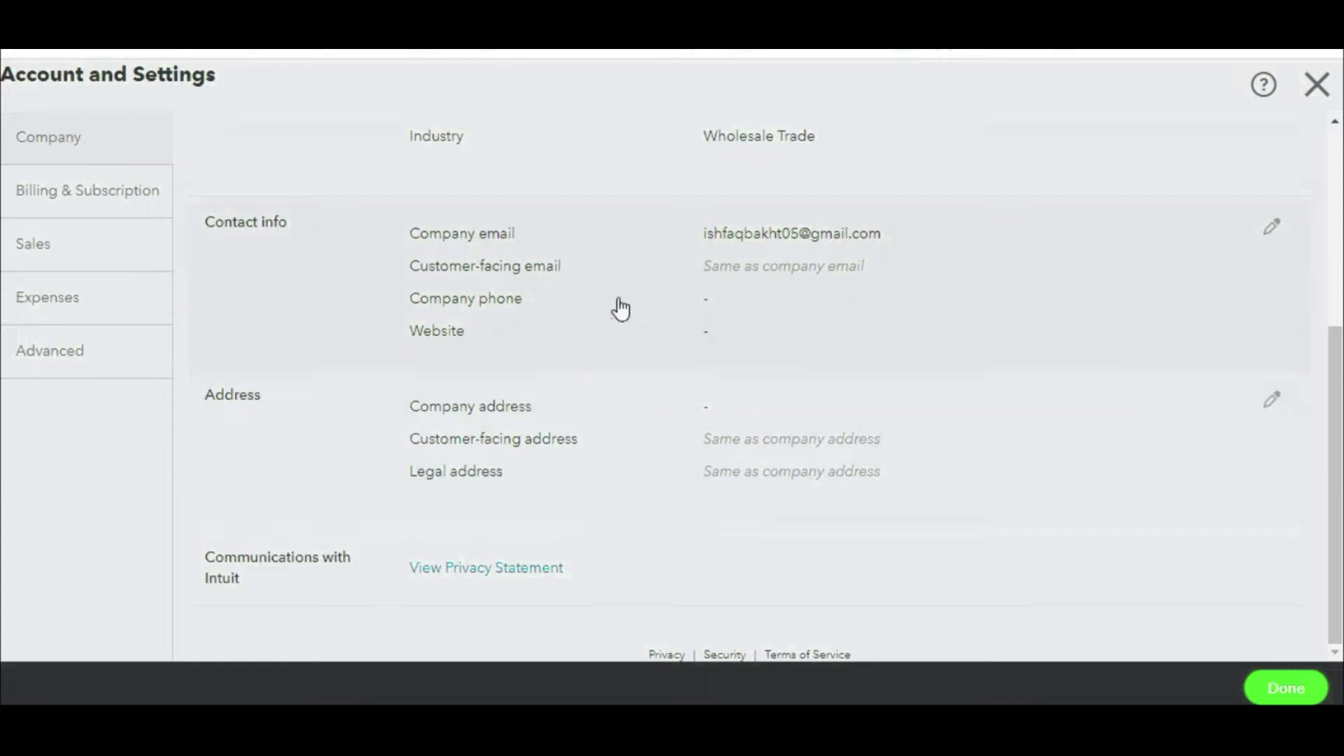
scroll(620, 310, up, 6)
click(773, 216)
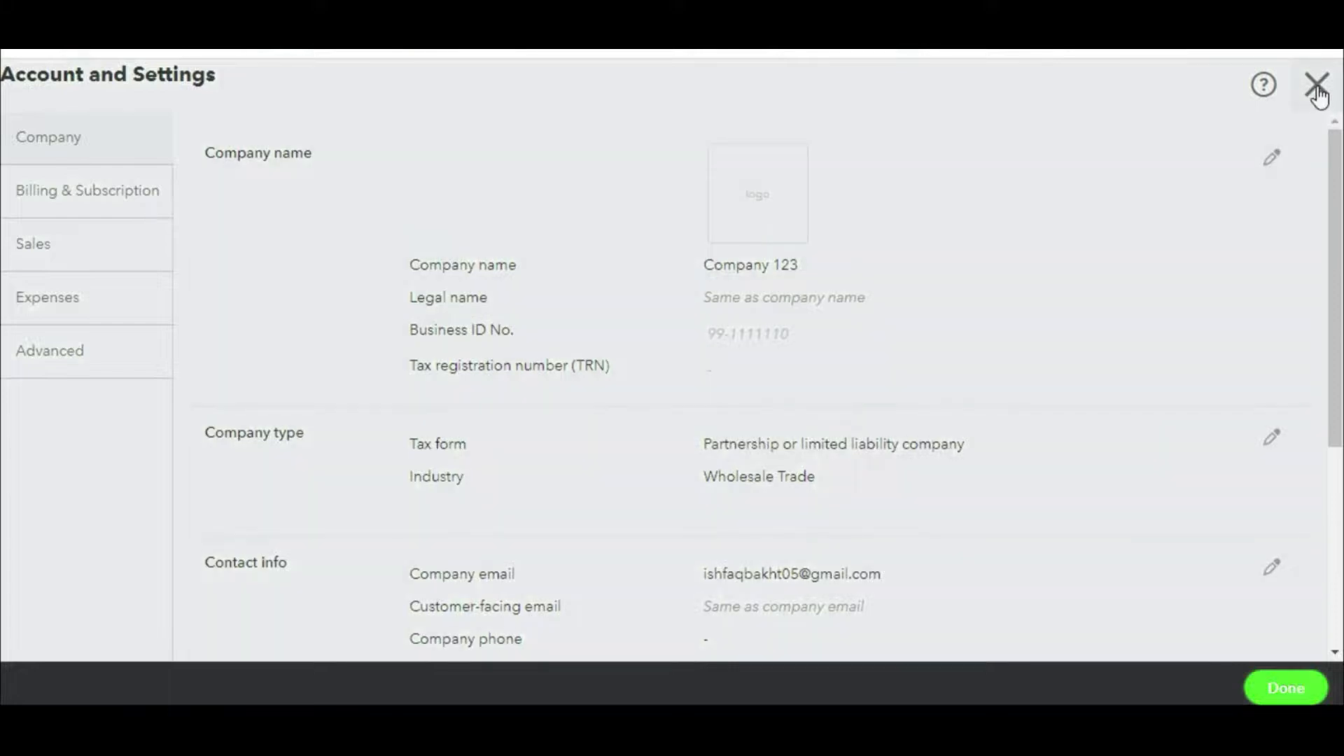
click(1318, 87)
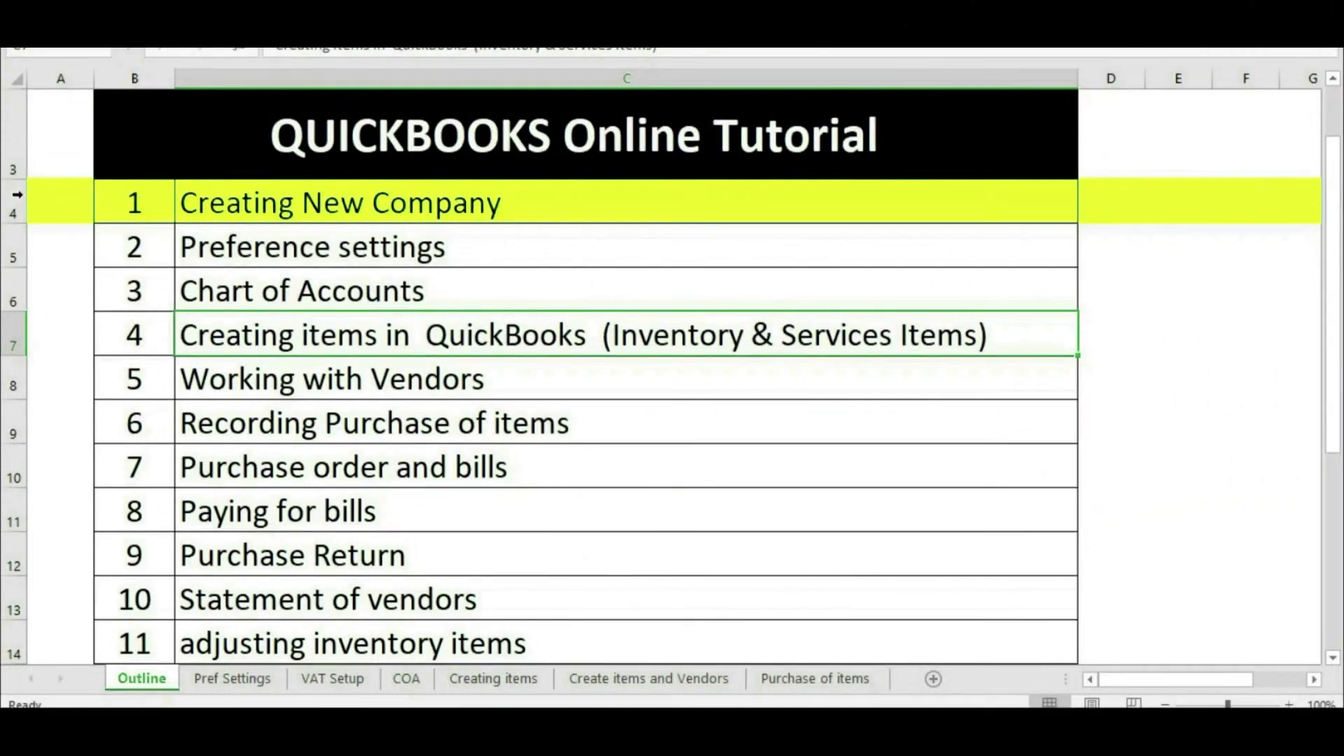
Step: Fill row 5, the Preference settings entry, with yellow highlight in the Excel outline
click(15, 256)
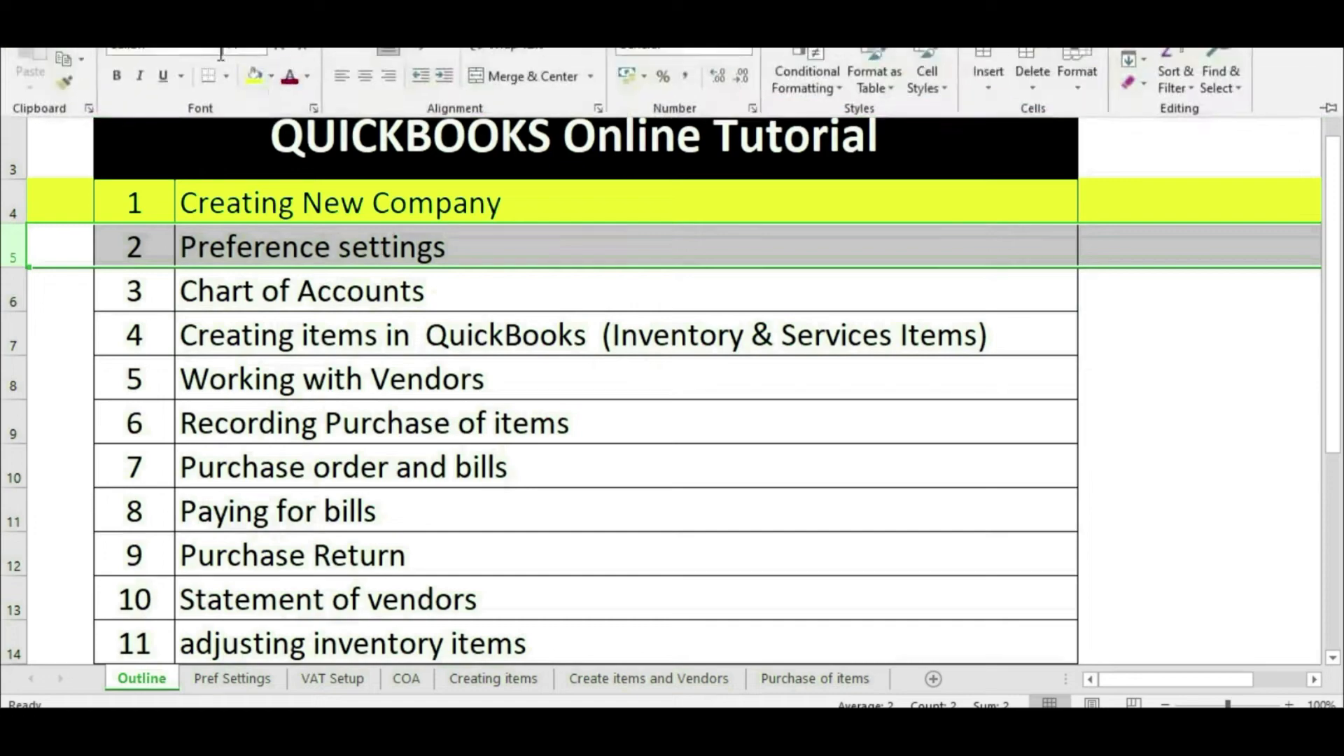
click(255, 75)
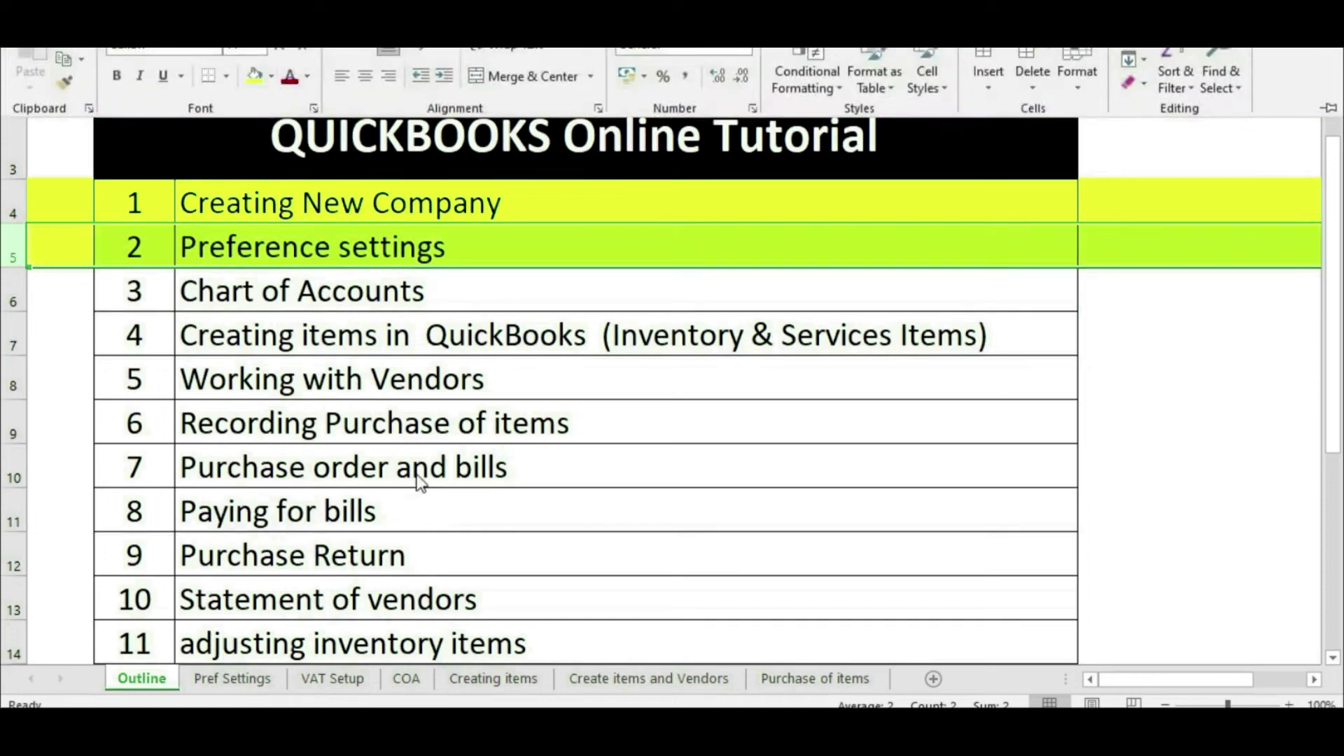
click(256, 682)
Step: Open the company's Account and settings at the Advanced section
click(233, 680)
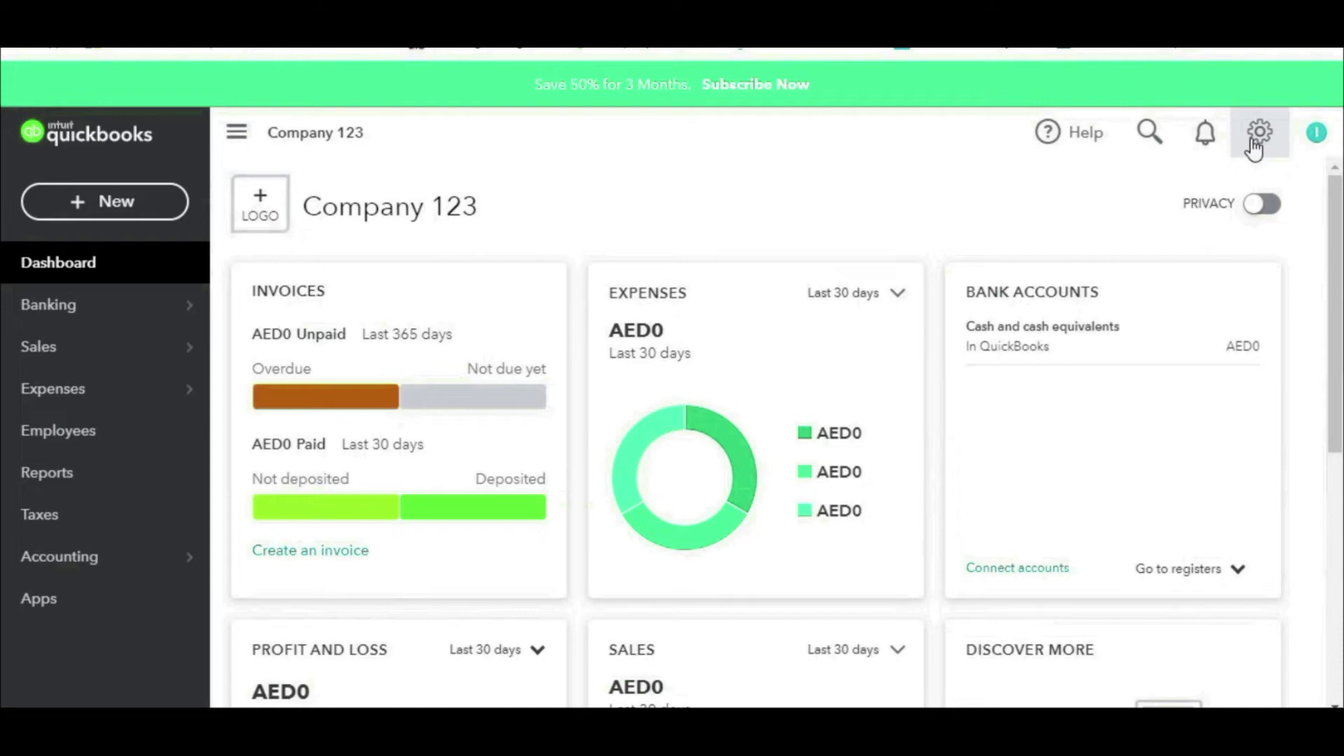
click(1259, 133)
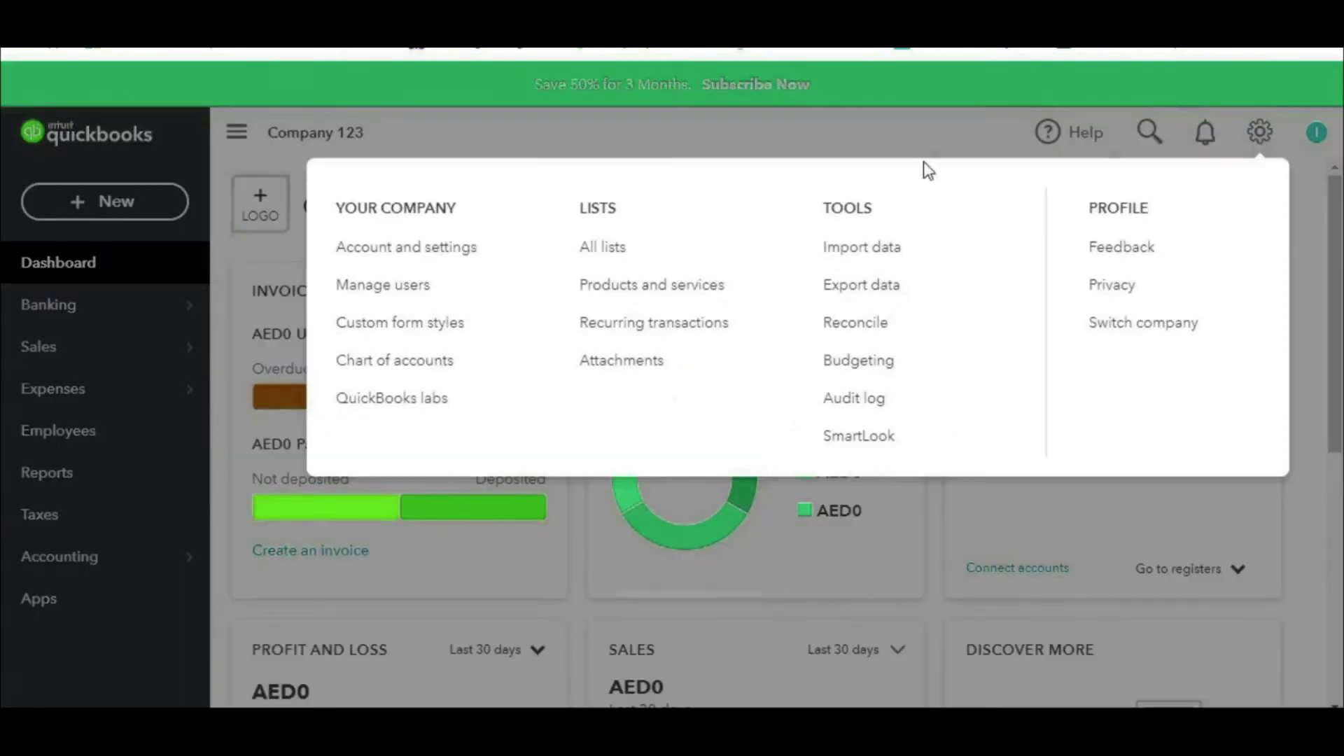
click(382, 255)
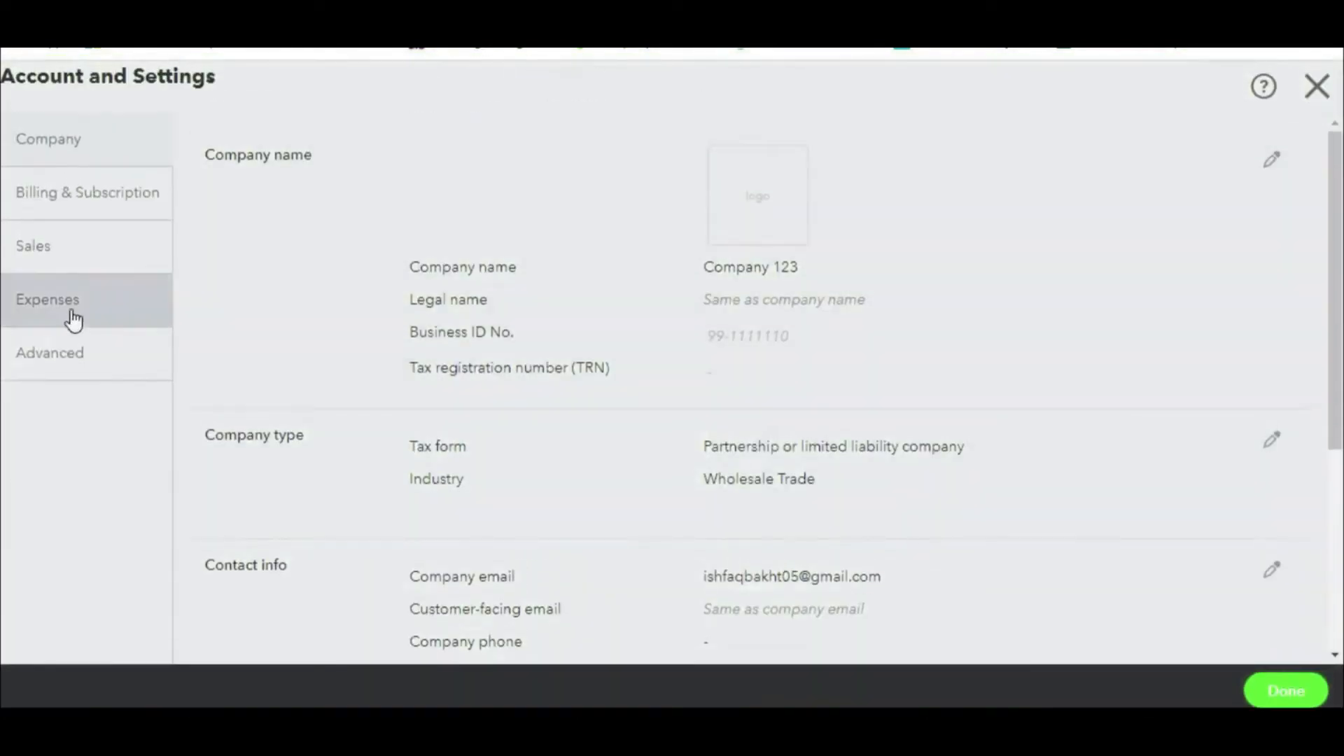
click(22, 358)
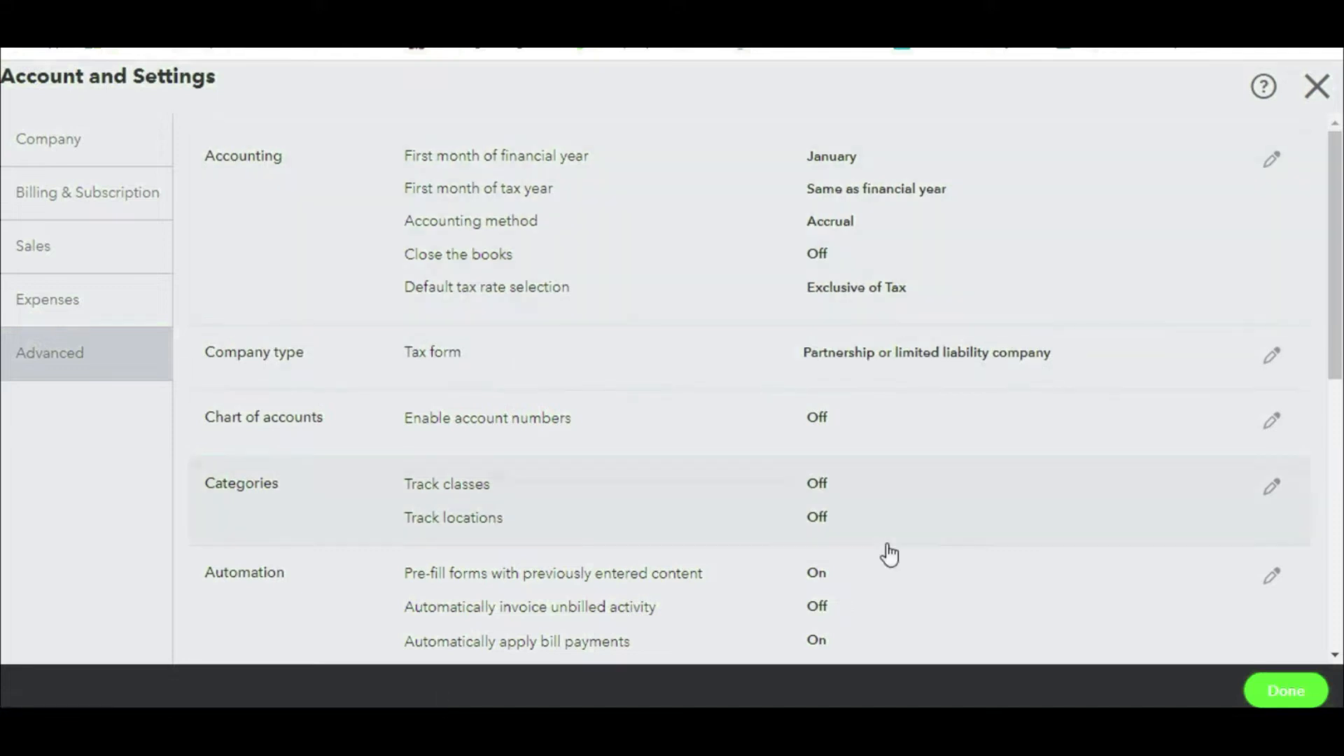
Step: Annotate the First month of financial year and Chart of accounts settings
scroll(919, 436, down, 8)
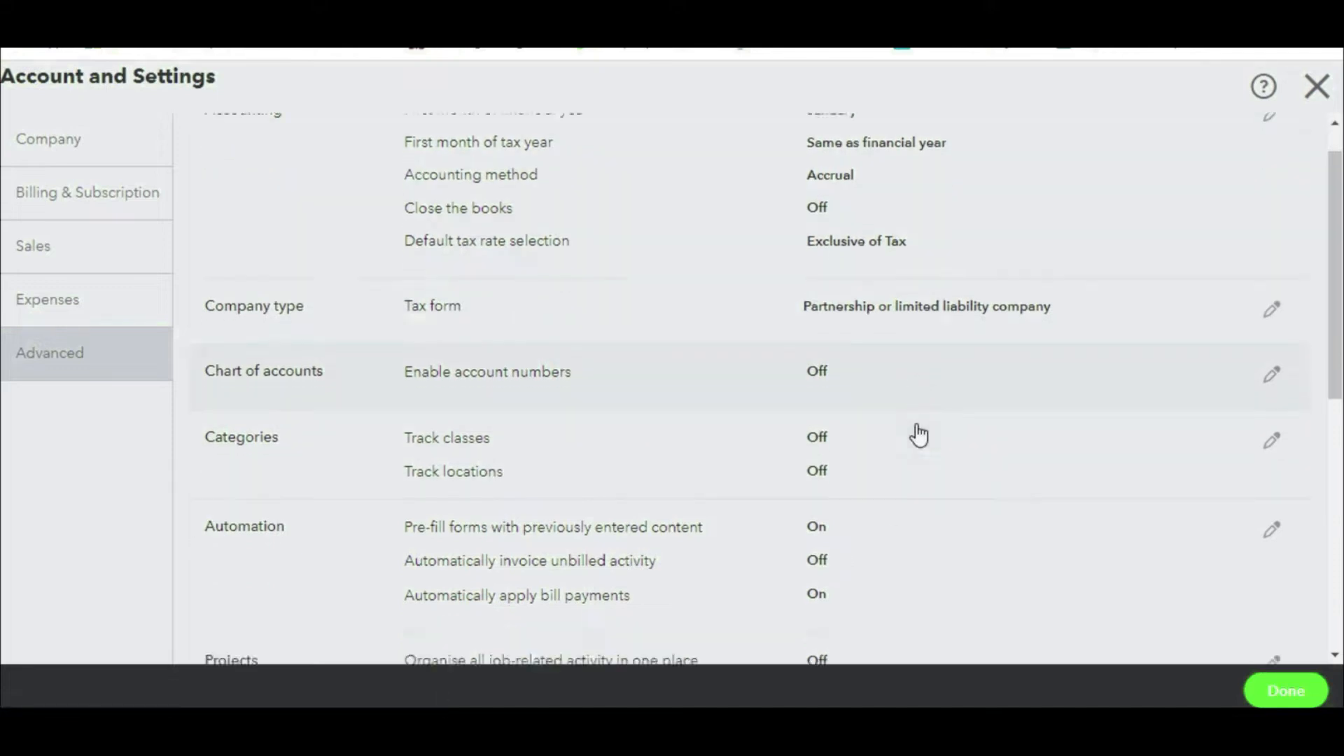
scroll(911, 427, up, 8)
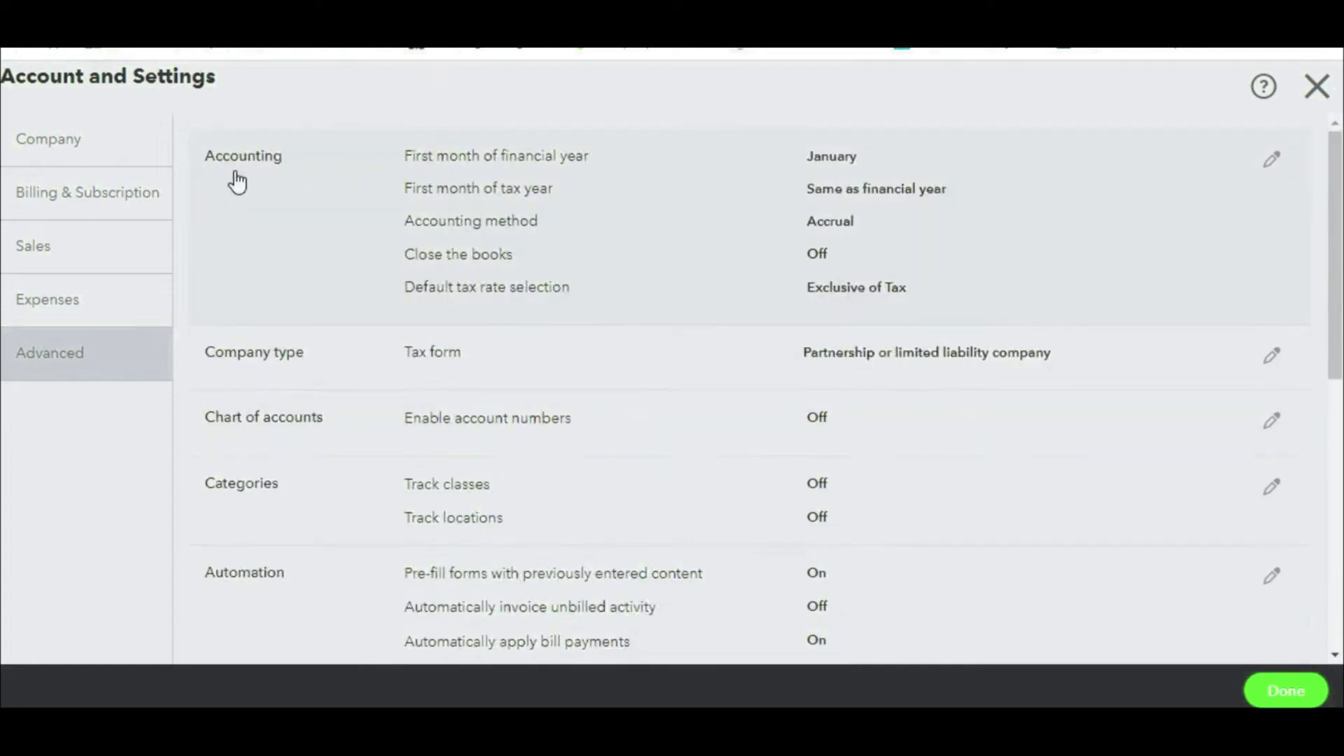
drag(402, 169, 581, 173)
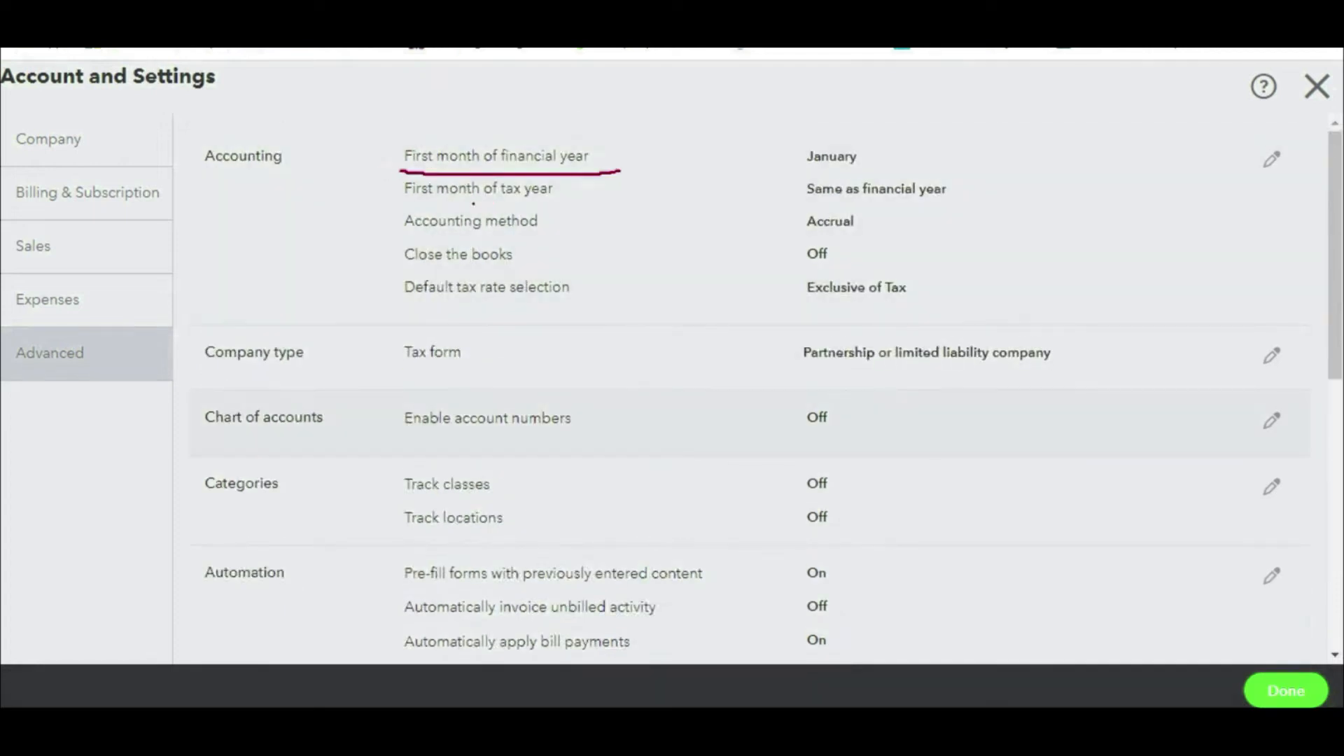
key(Escape)
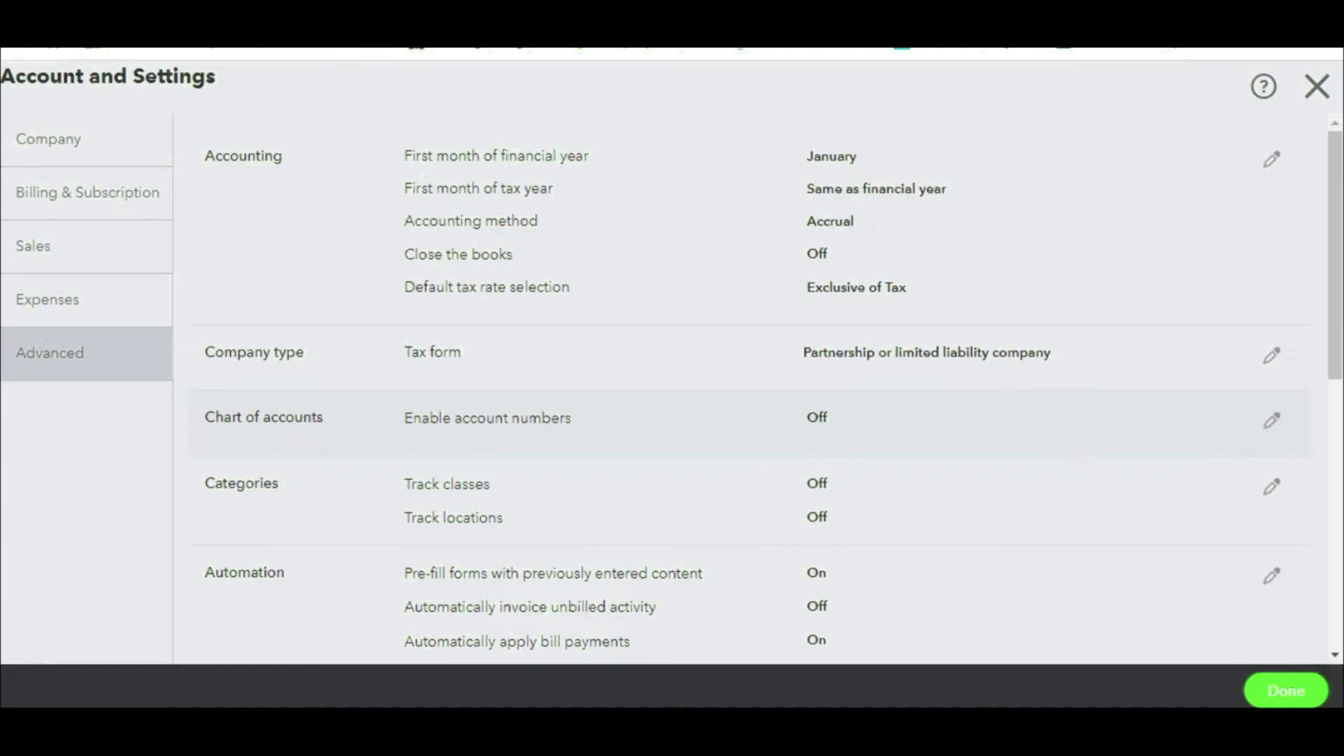
mouse_move(369, 430)
mouse_down()
mouse_move(965, 452)
mouse_move(1273, 434)
mouse_up()
Step: Switch on Enable account numbers, tick Show account numbers, and save the Chart of accounts setting
click(1273, 423)
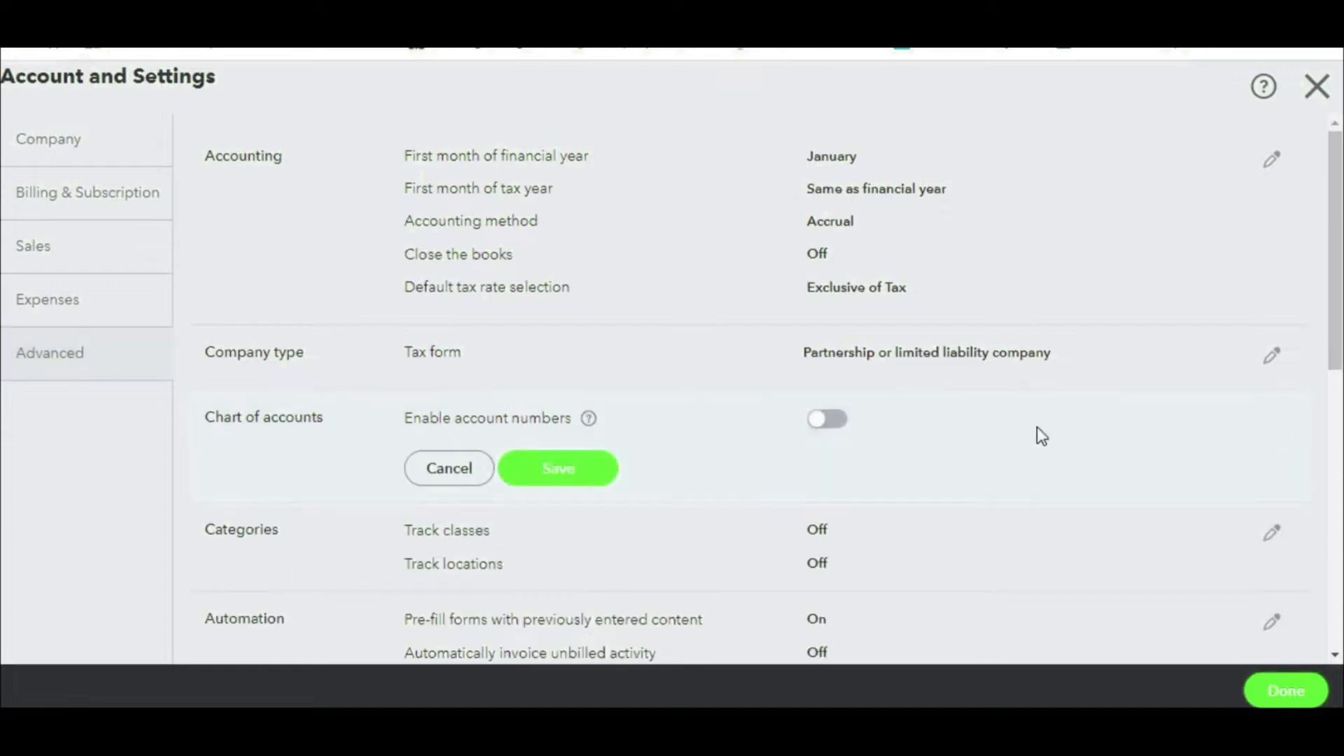
click(842, 433)
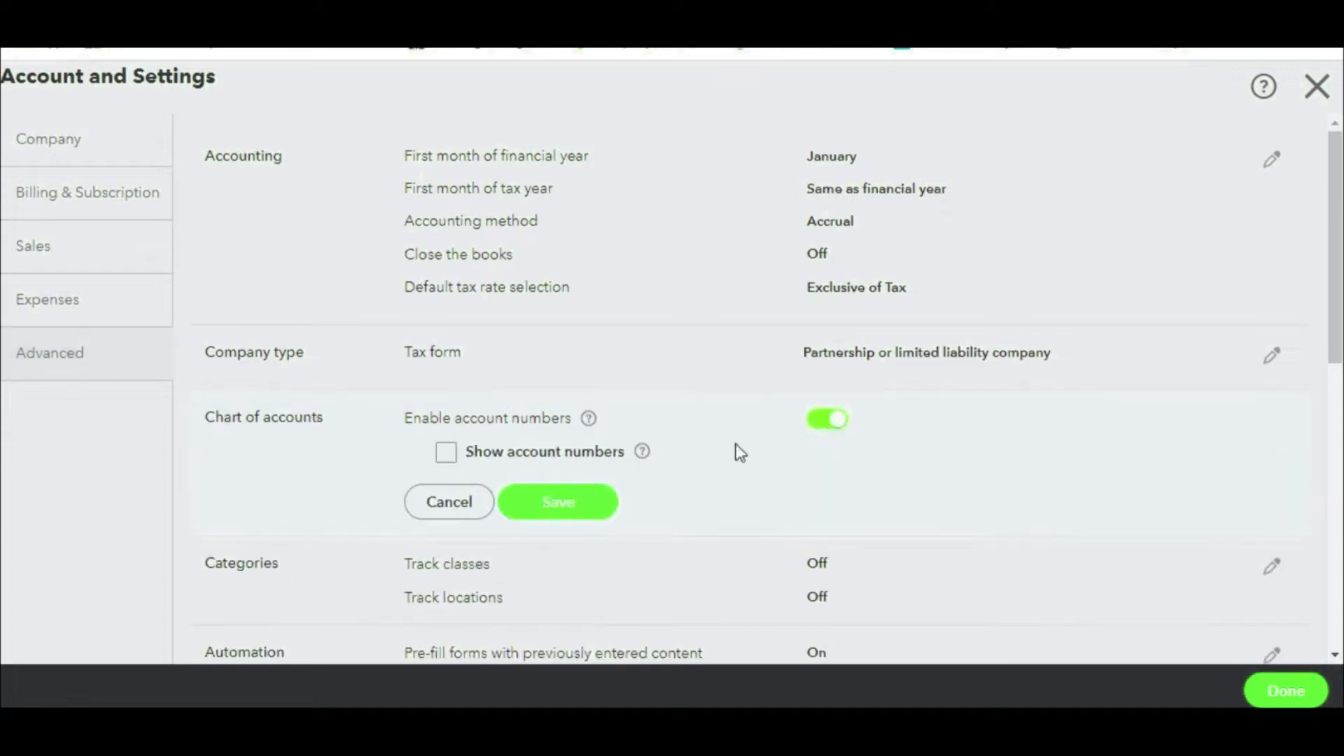
click(448, 455)
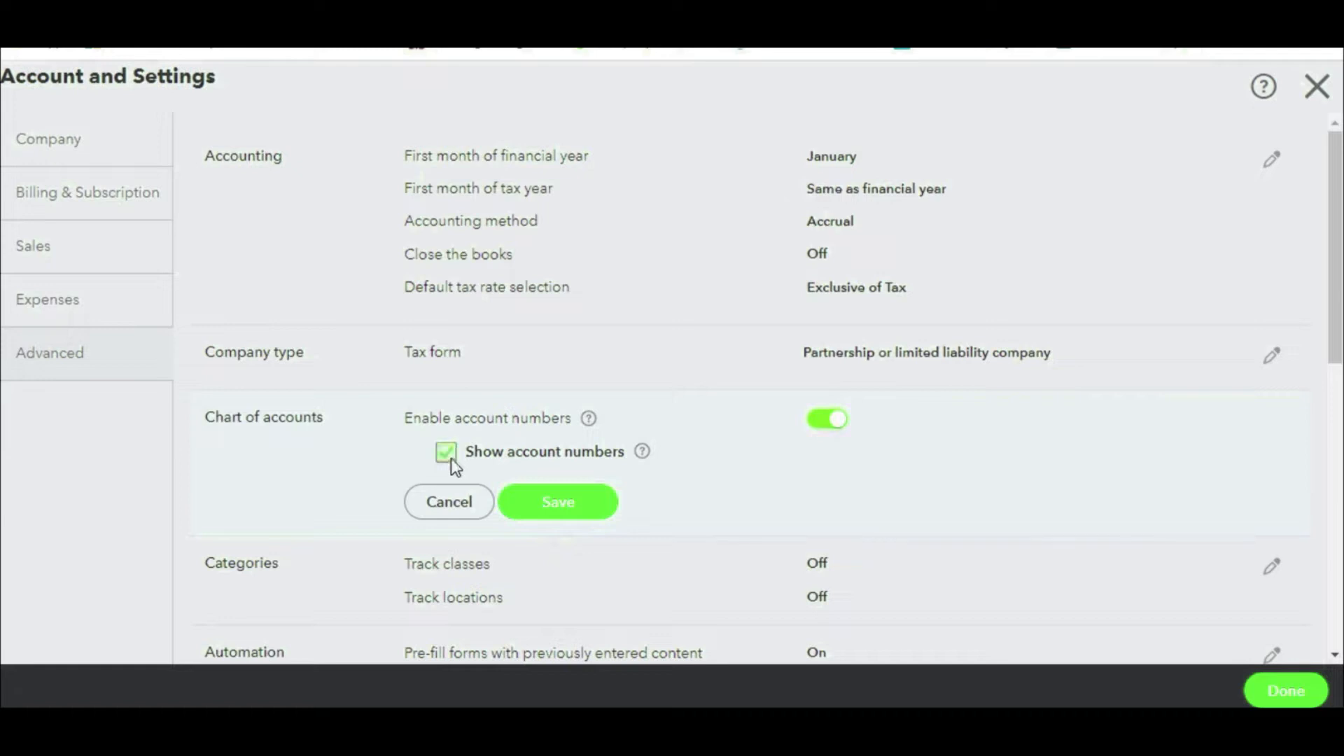
click(565, 501)
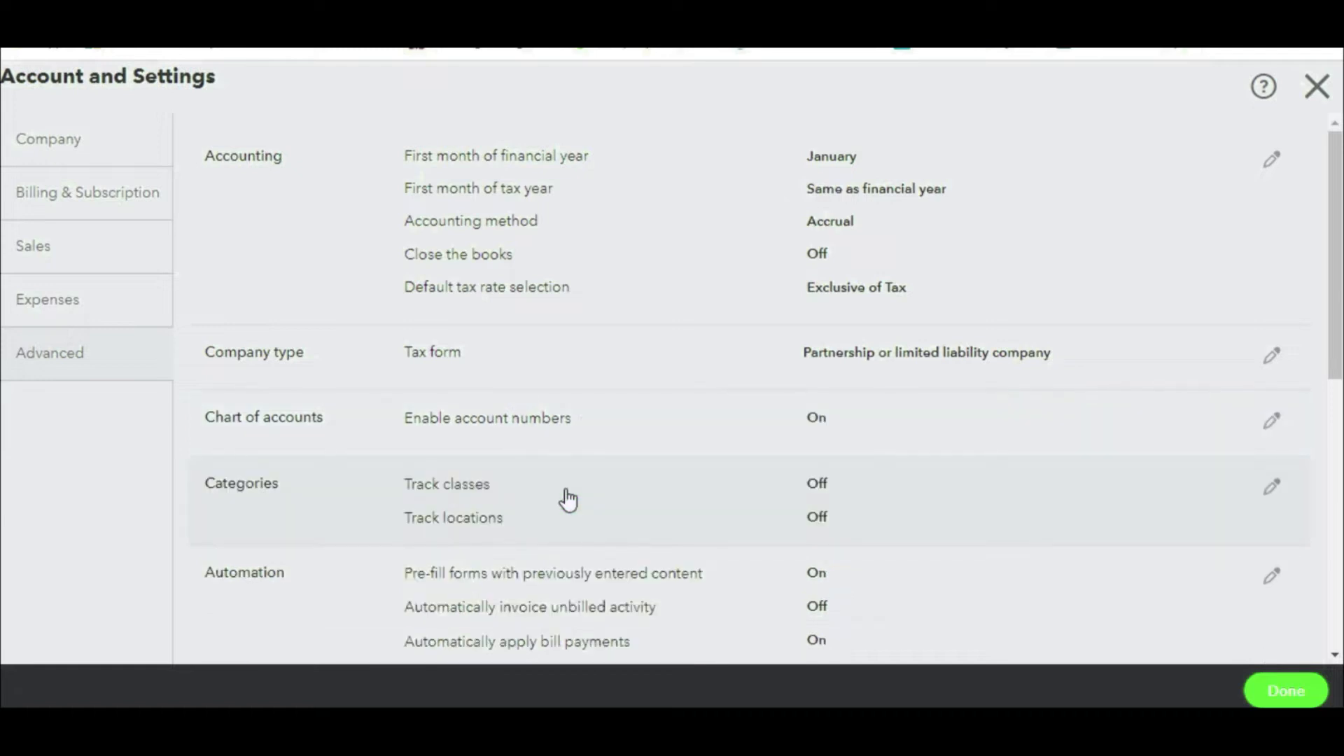
Step: Mark the Track classes setting, then turn class tracking on and save
scroll(569, 499, down, 2)
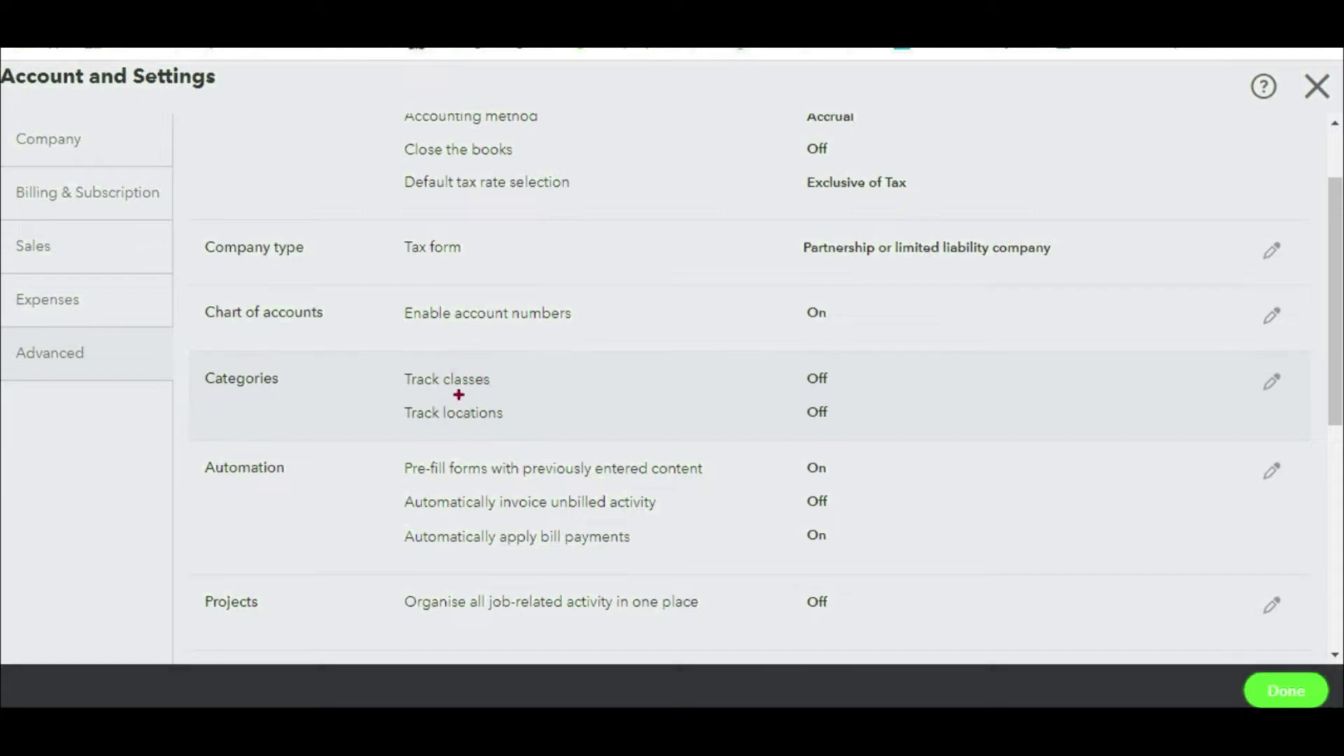
mouse_move(388, 400)
mouse_down()
mouse_move(893, 427)
mouse_move(1001, 409)
mouse_up()
key(Escape)
click(1270, 384)
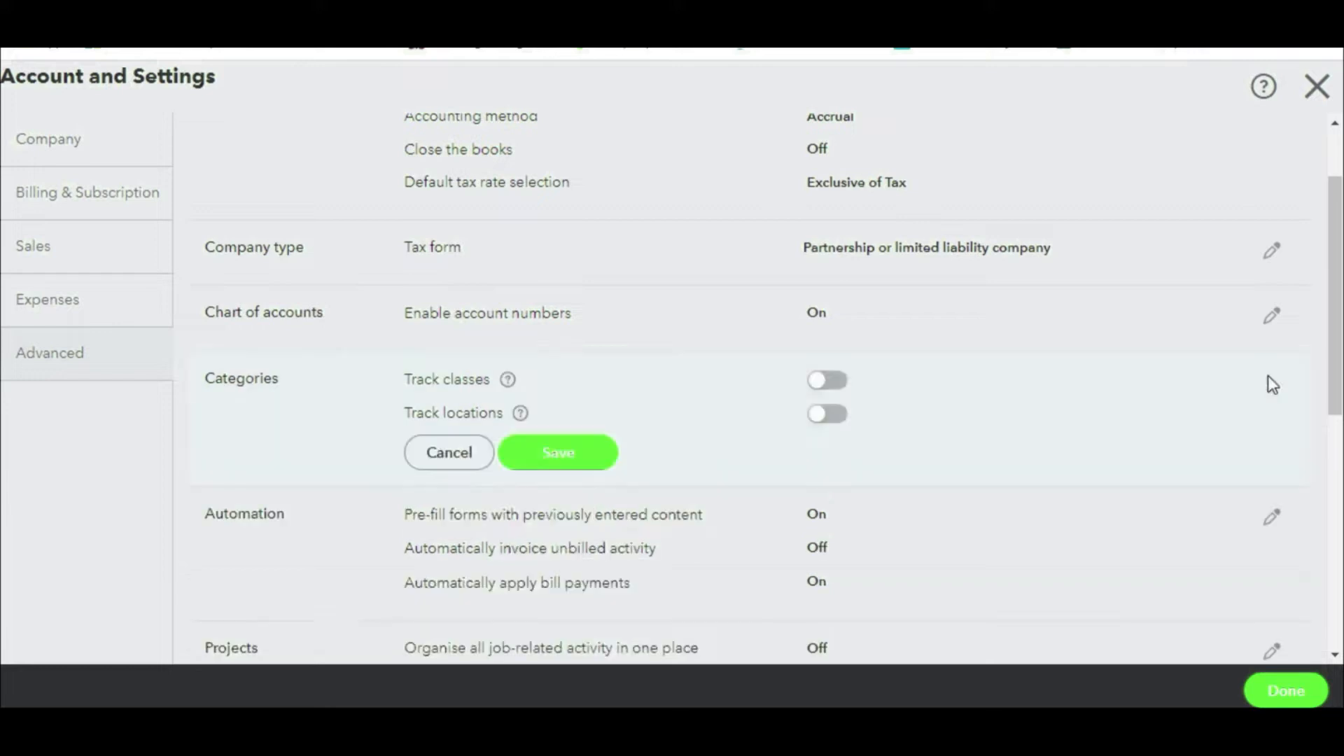
click(842, 386)
click(579, 570)
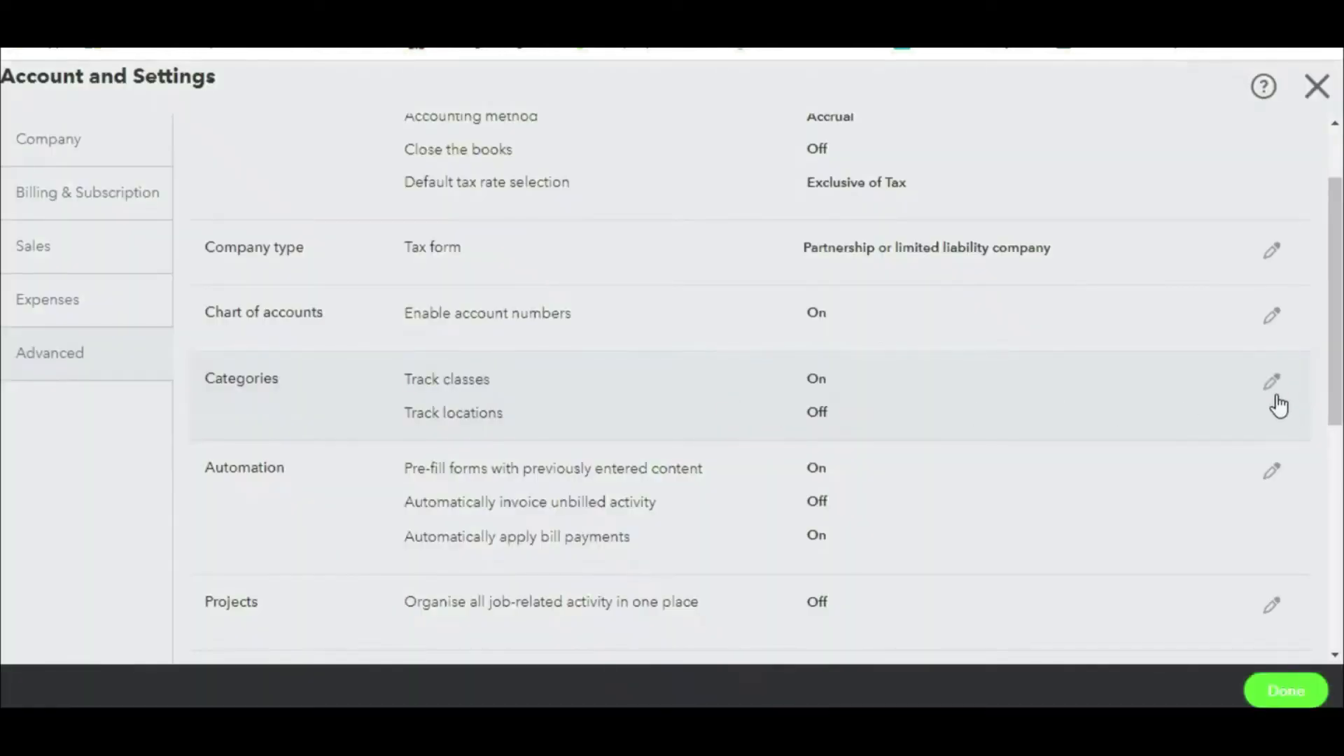
Step: Turn on Track locations in Categories and save the setting
click(1276, 396)
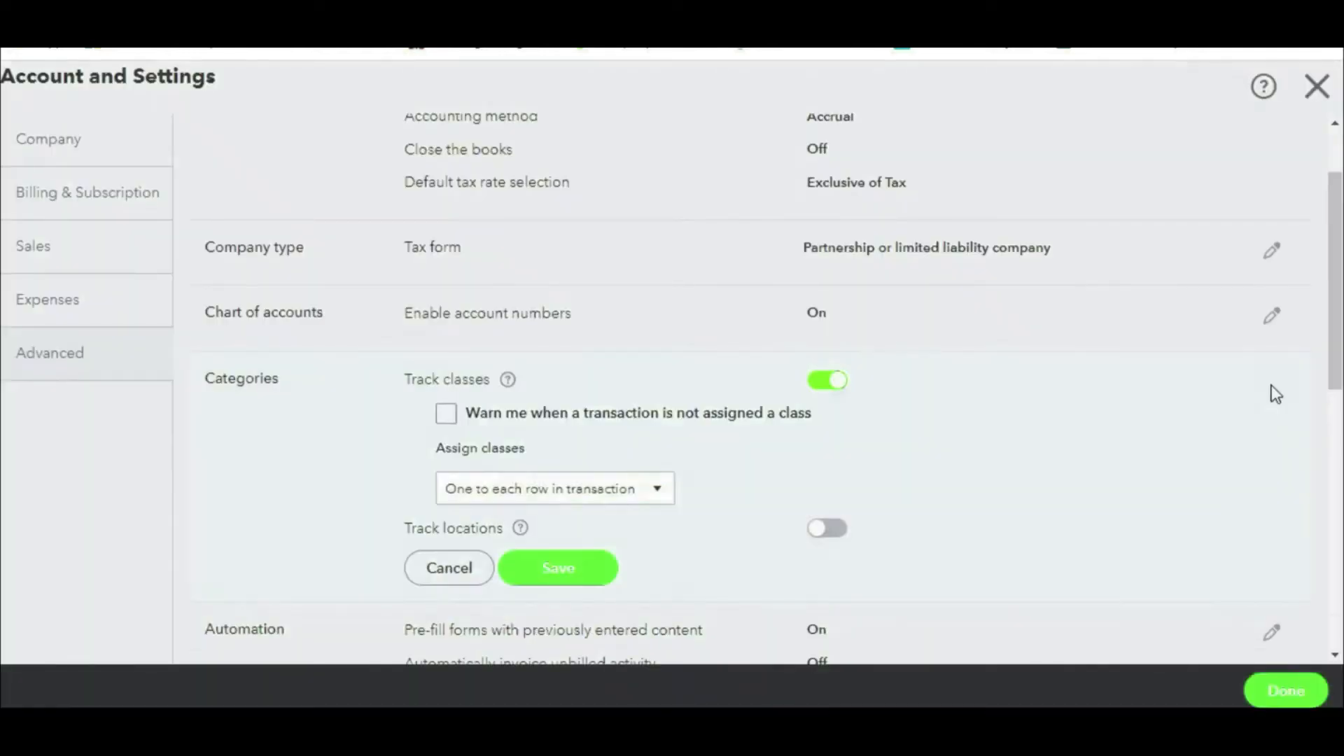
click(829, 530)
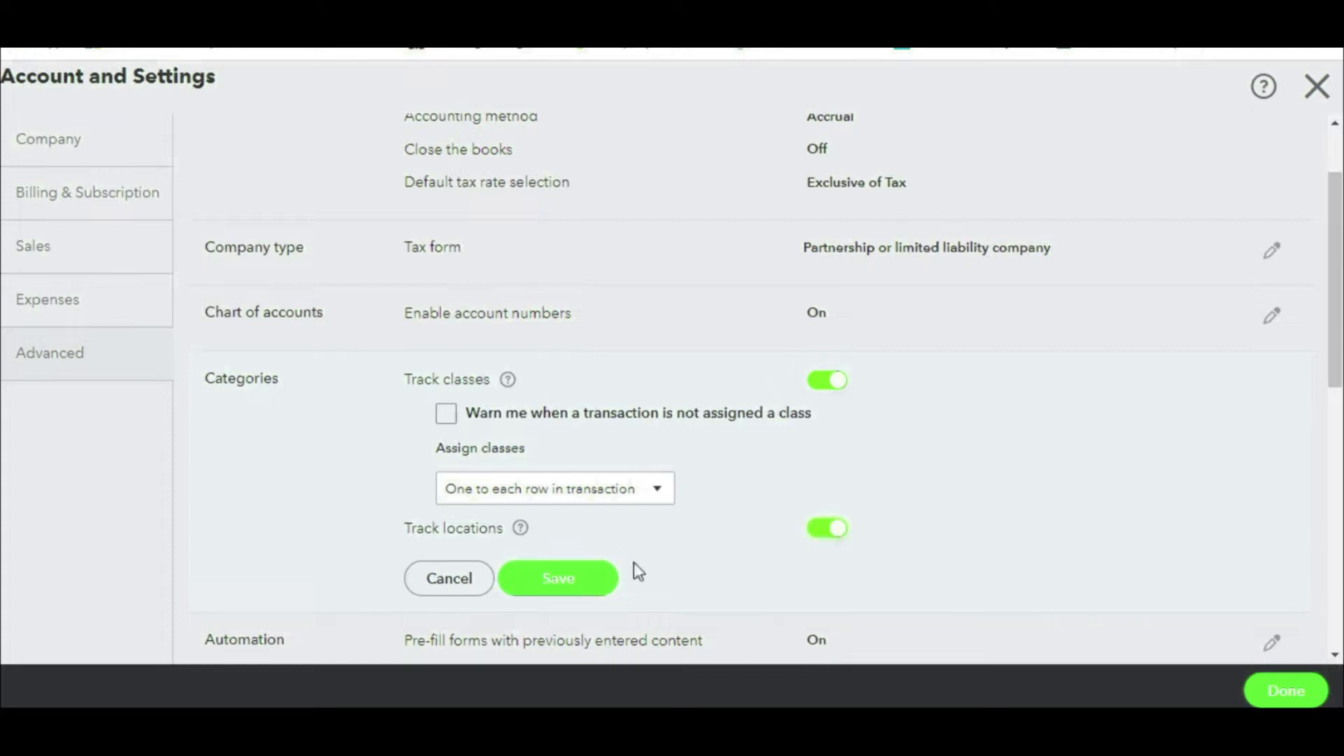
click(565, 579)
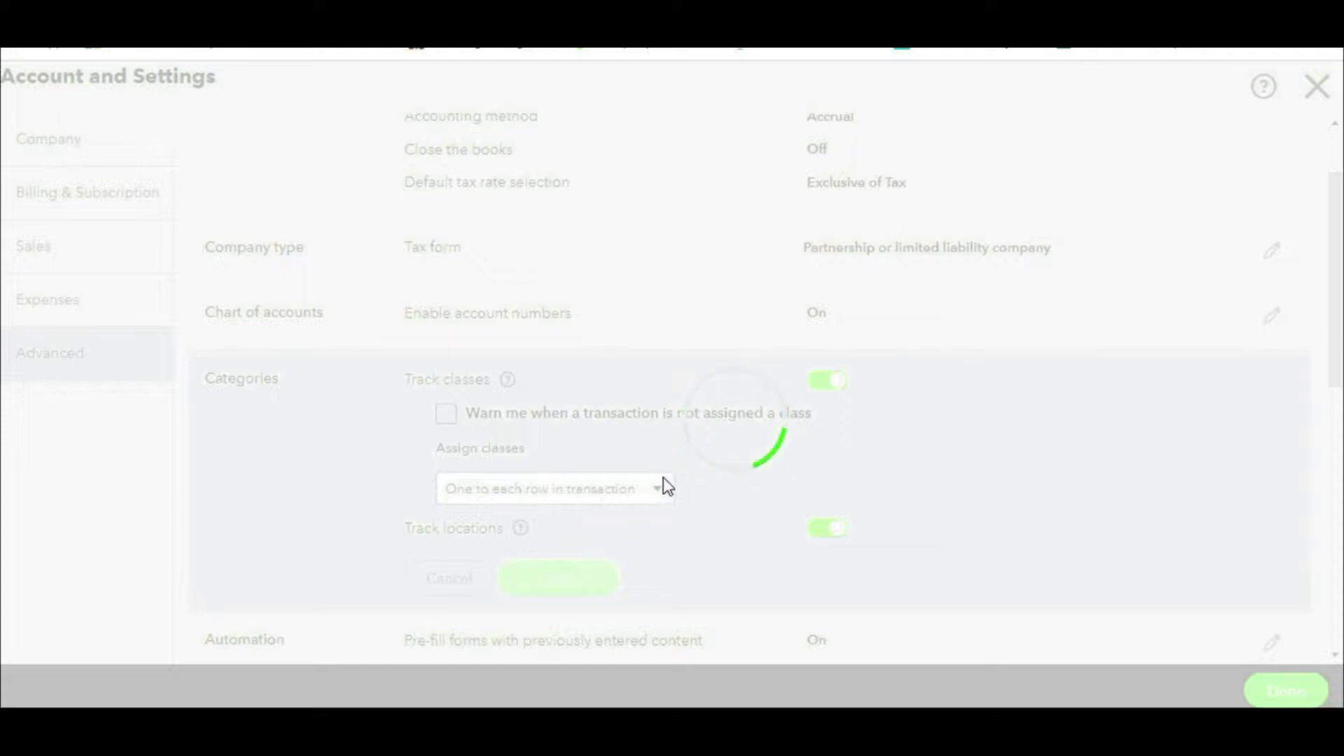
scroll(768, 442, down, 2)
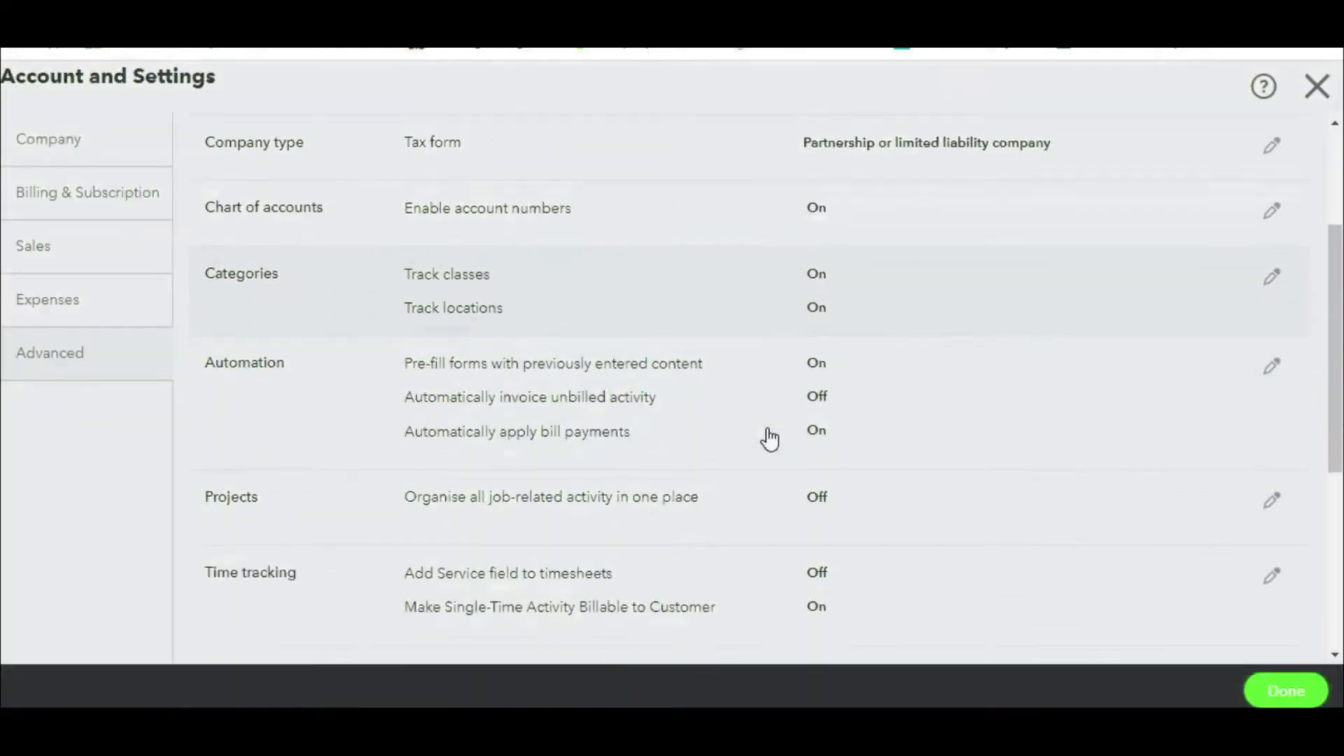
scroll(768, 439, down, 2)
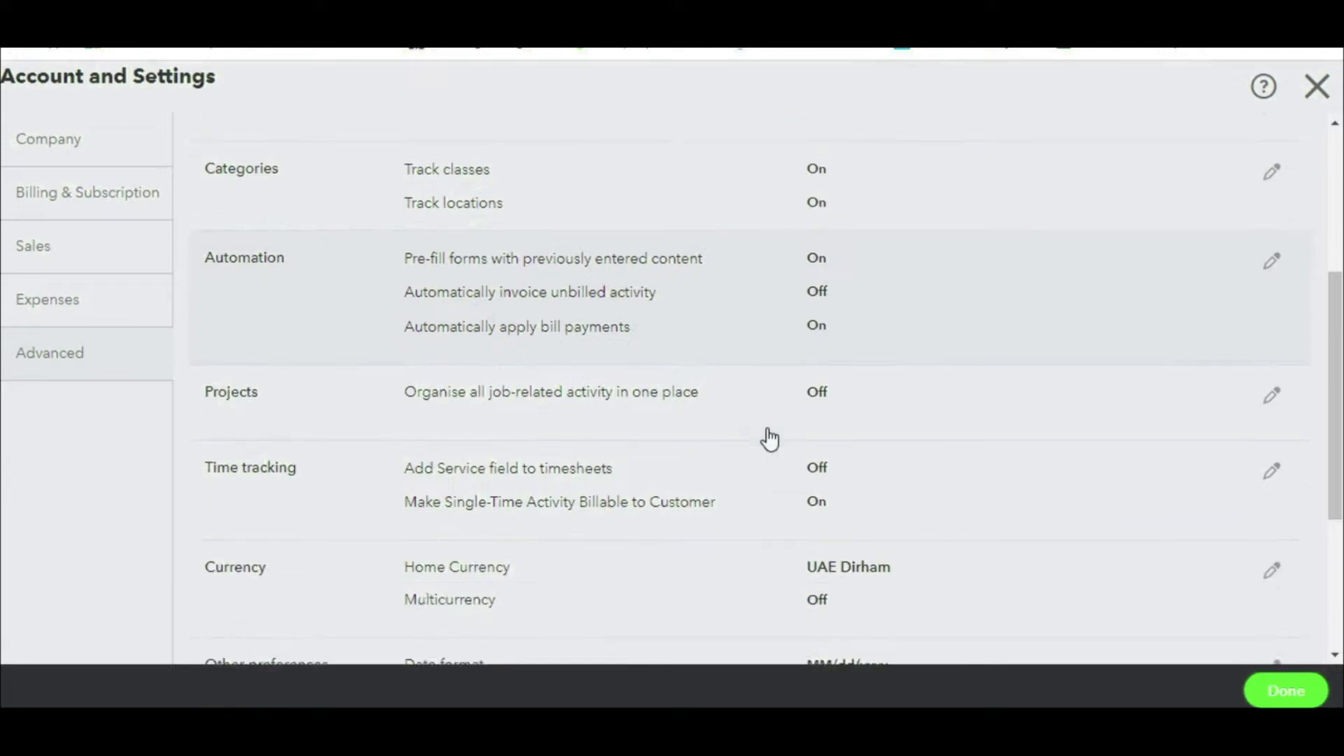
Step: Switch the Projects setting on and confirm it with OK
click(1271, 397)
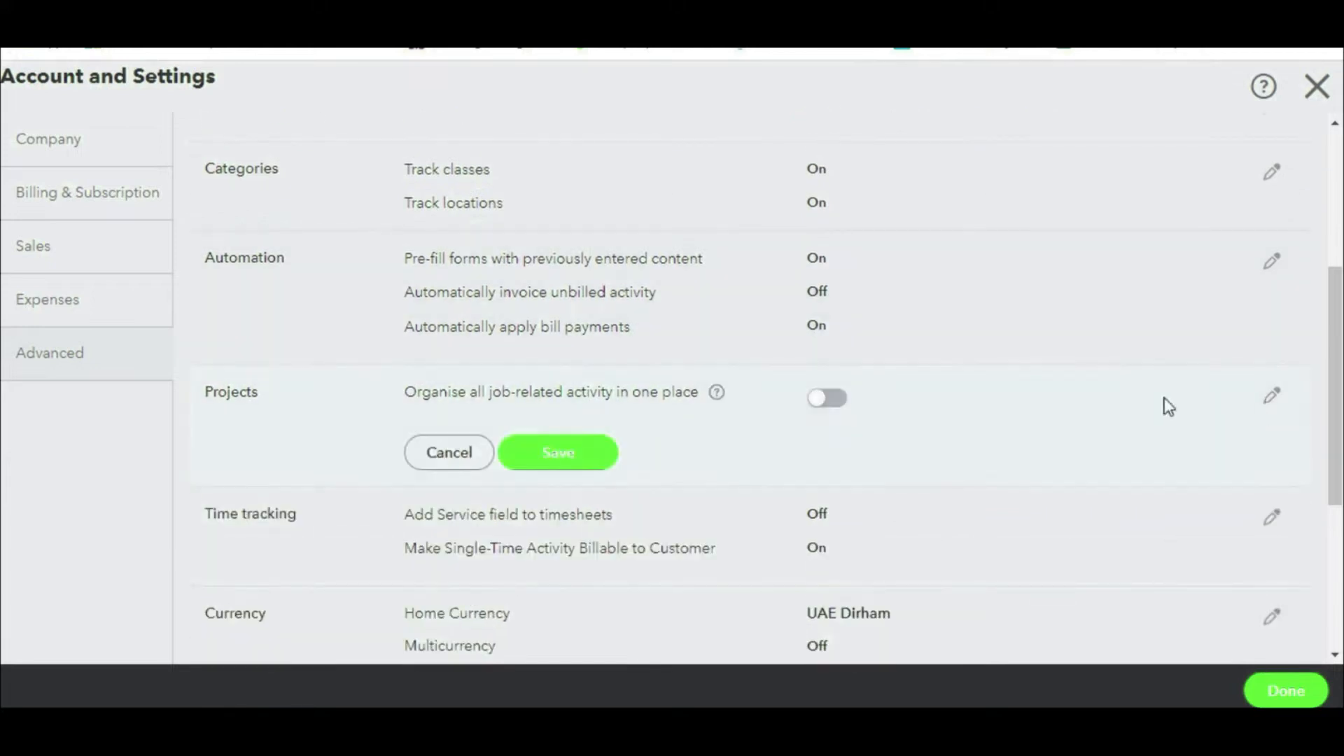
click(848, 397)
click(834, 459)
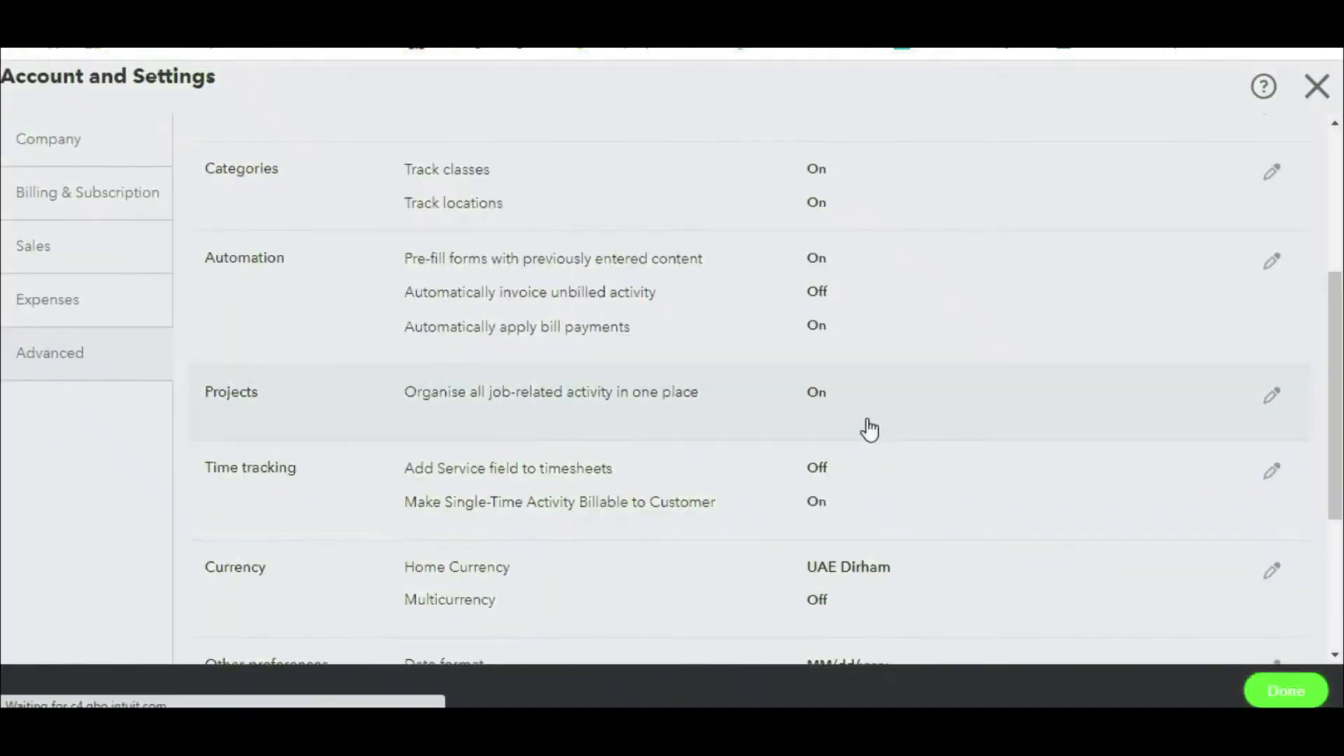
scroll(867, 425, down, 2)
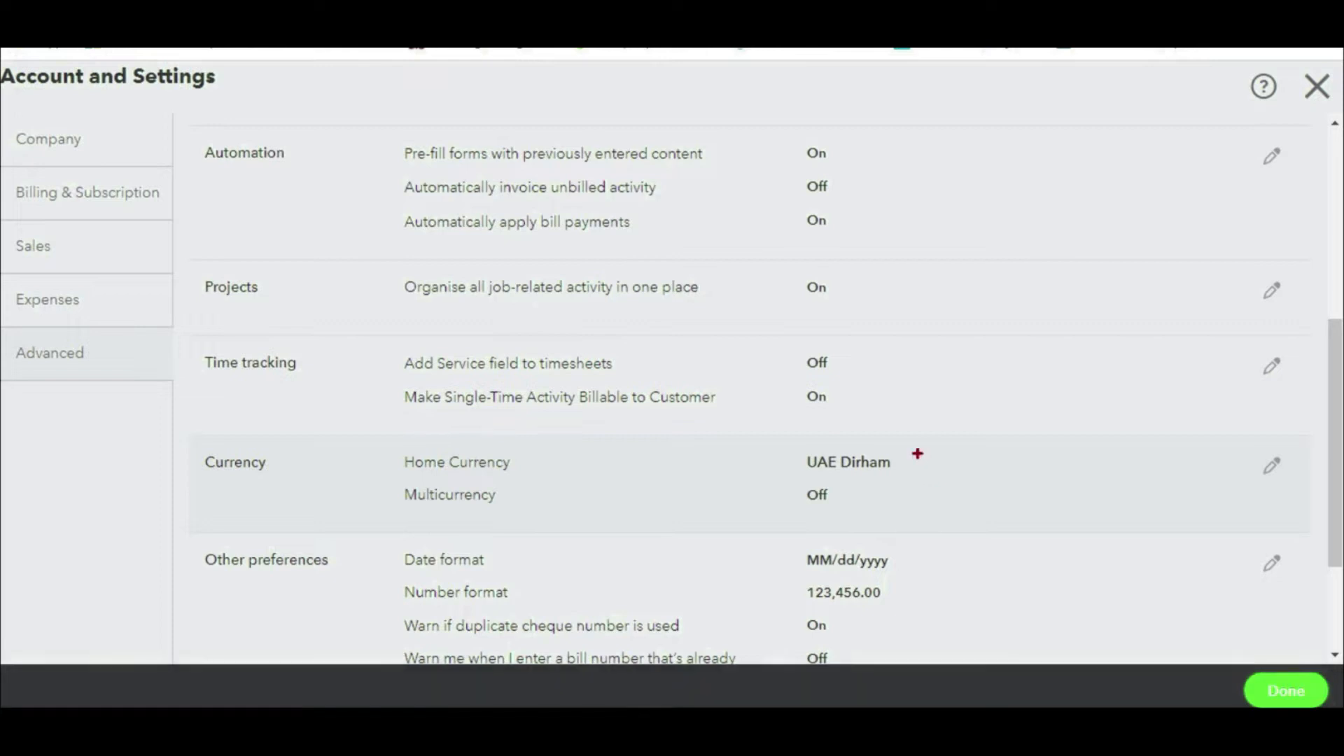
Step: Annotate the Currency and Home Currency settings on screen
mouse_move(901, 442)
mouse_down()
mouse_move(818, 428)
mouse_move(845, 484)
mouse_move(875, 430)
mouse_up()
mouse_move(485, 442)
mouse_down()
mouse_move(370, 470)
mouse_move(505, 483)
mouse_move(495, 436)
mouse_move(735, 466)
mouse_move(692, 489)
mouse_up()
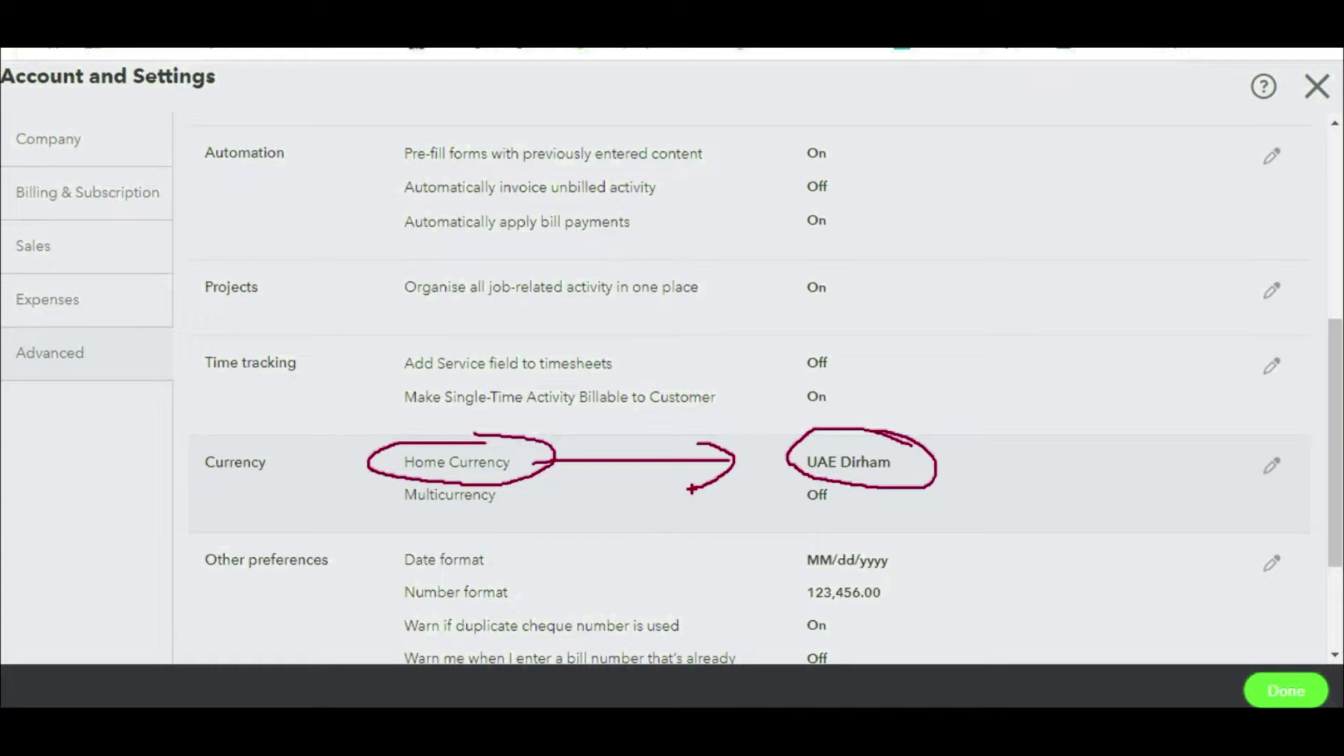
key(Escape)
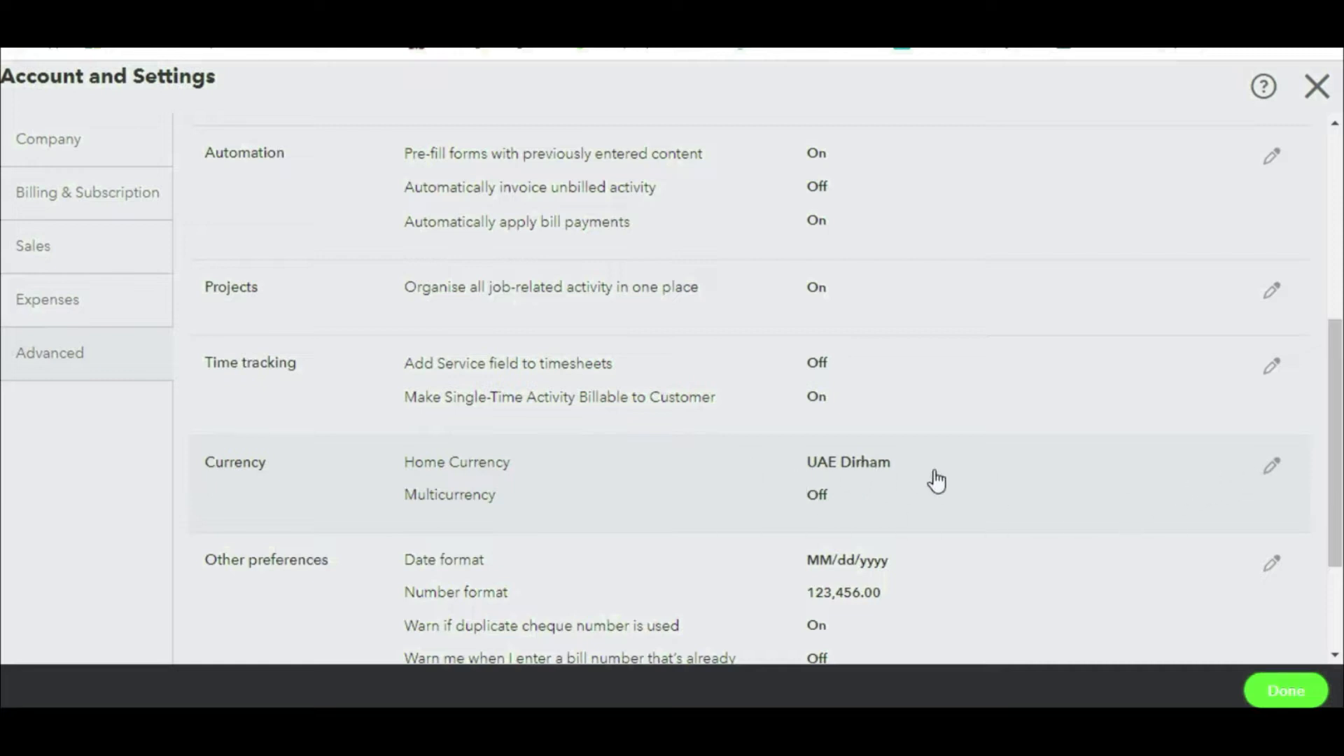
Step: Close Account and settings with Done to return to the dashboard
scroll(937, 481, down, 3)
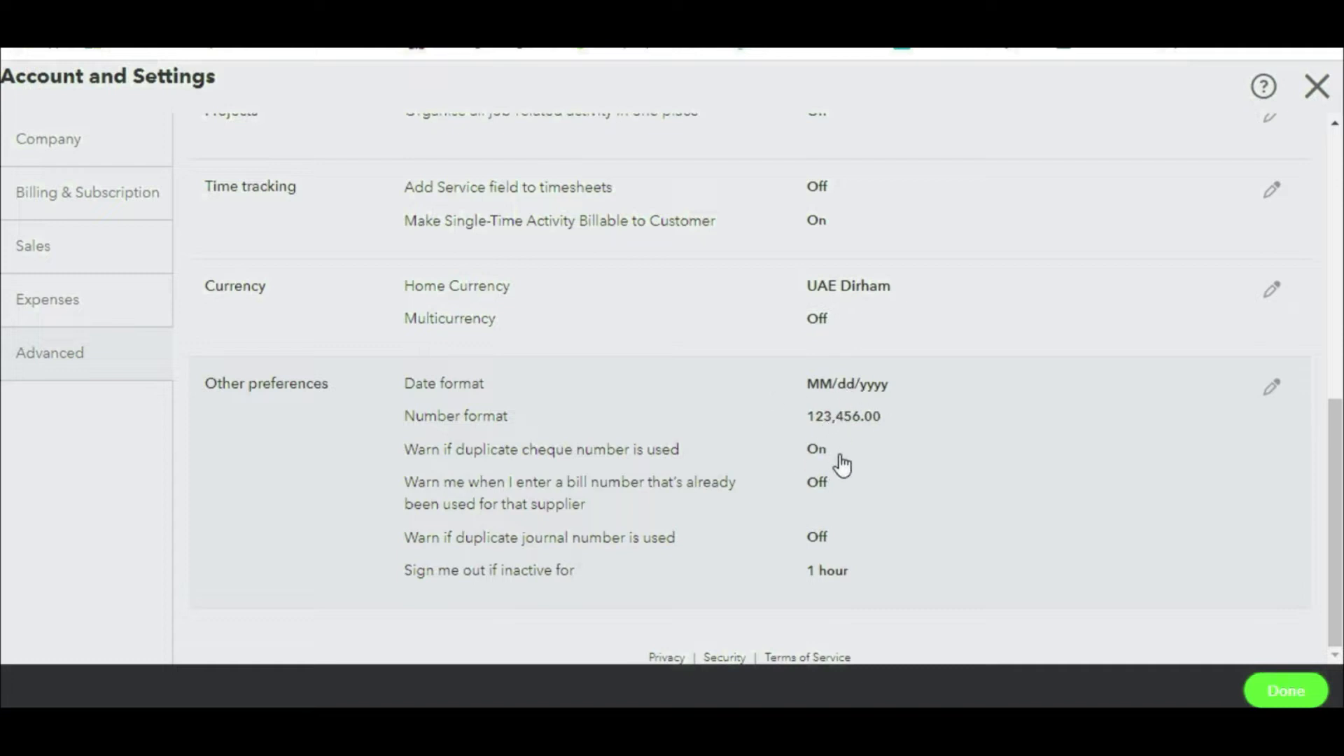
scroll(877, 530, up, 10)
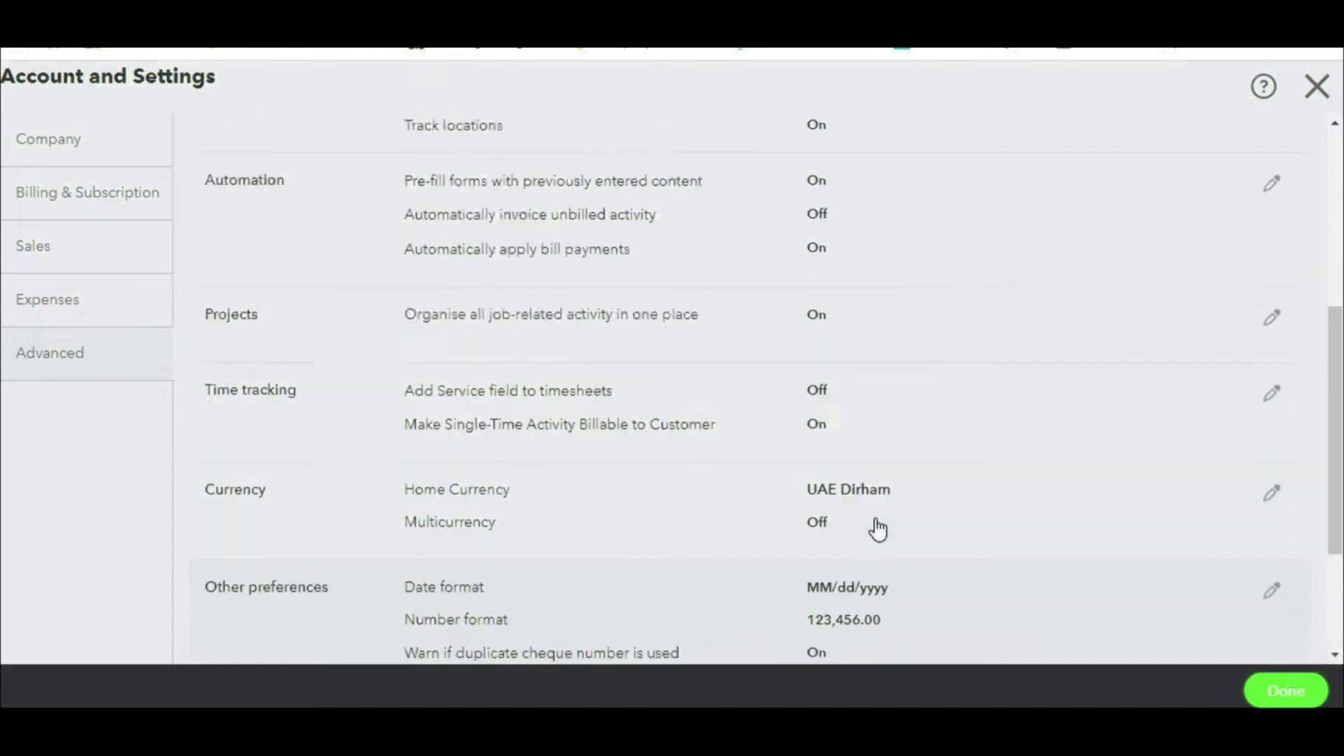
scroll(877, 530, down, 10)
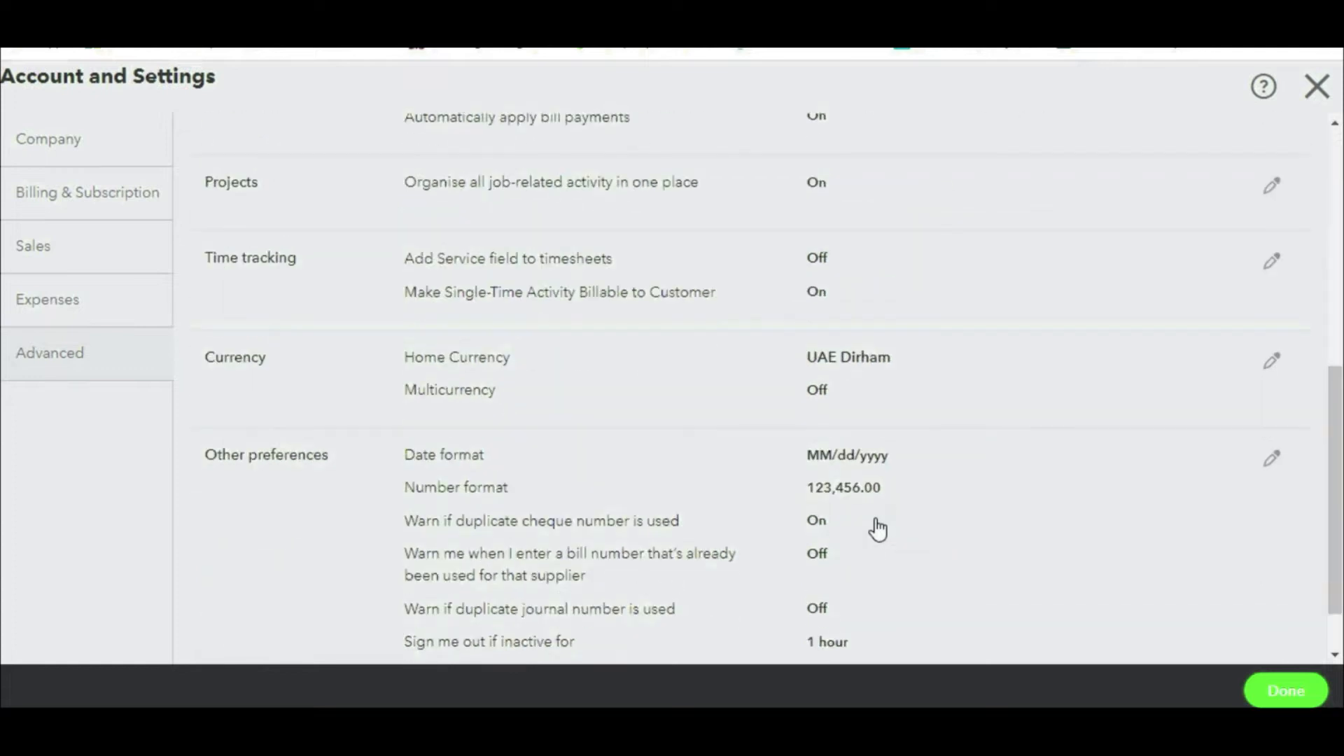
click(1275, 698)
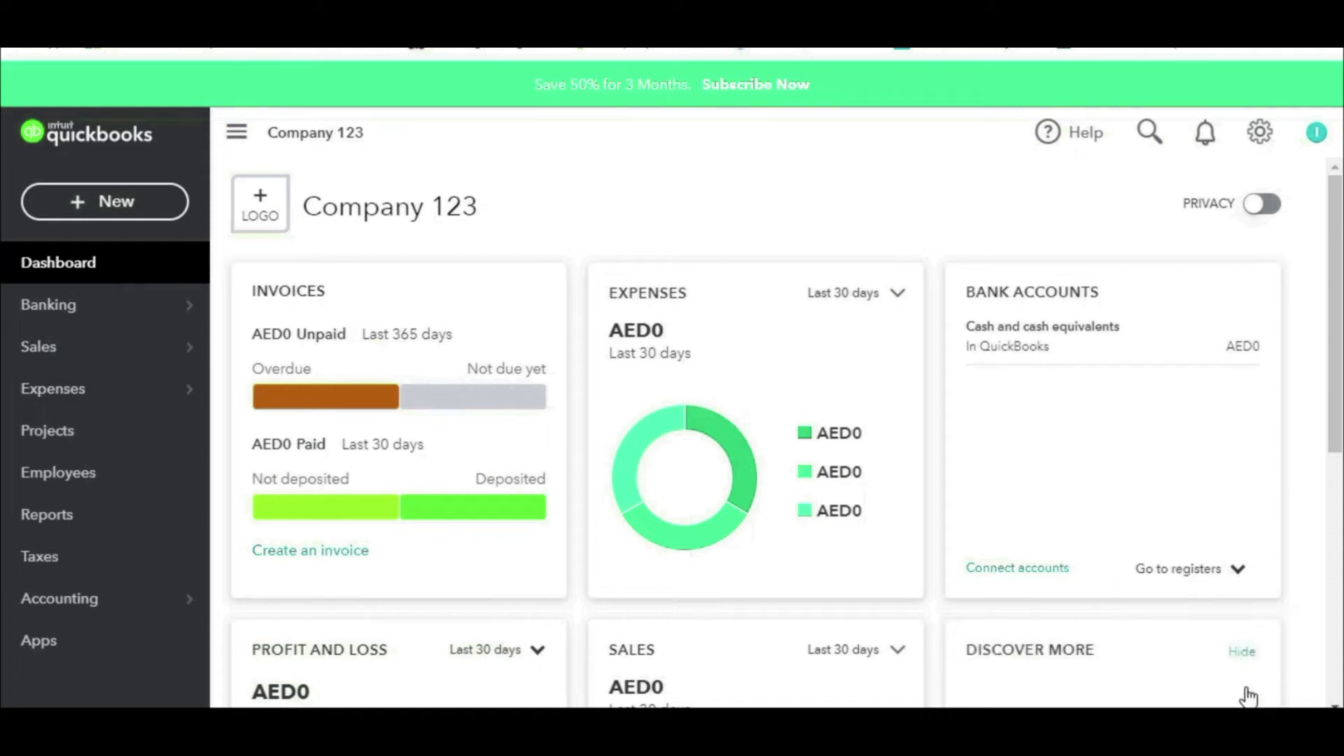
Step: In Account and Settings > Expenses, switch Use purchase orders on and save
click(1264, 132)
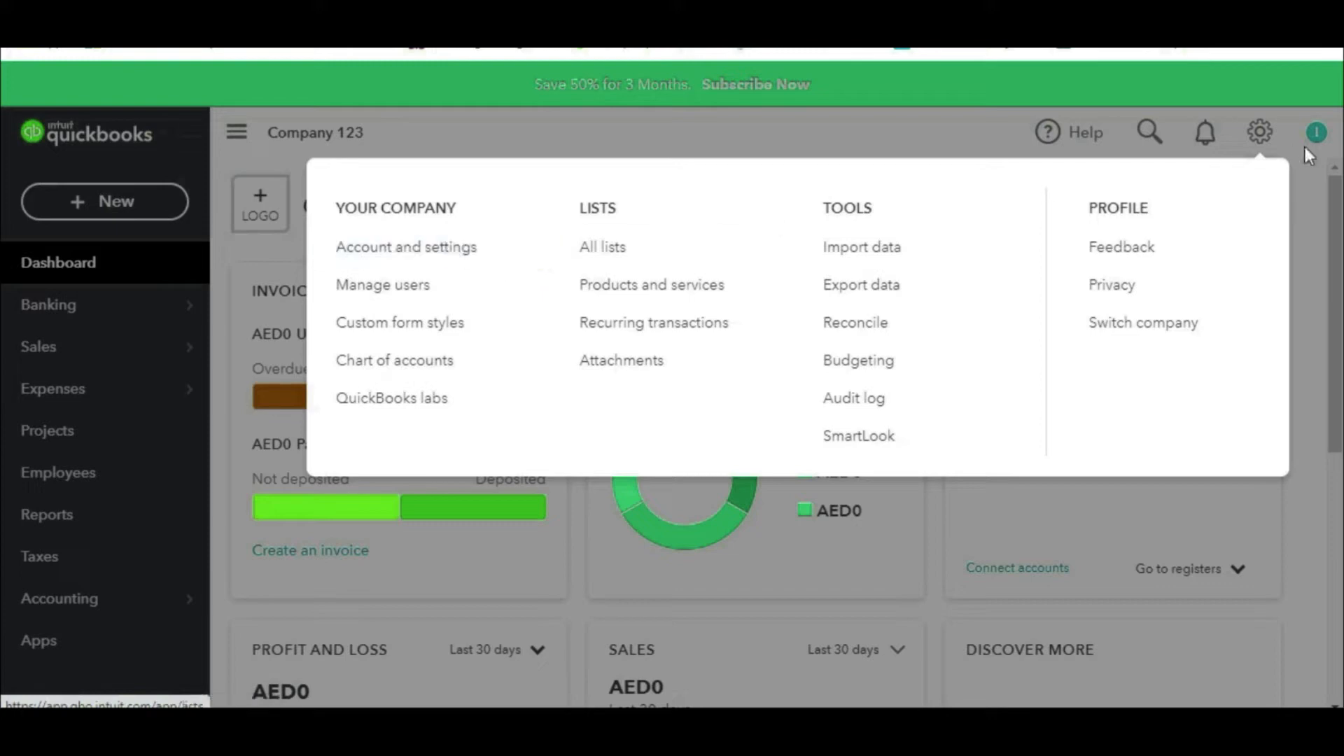
click(1261, 132)
click(1260, 132)
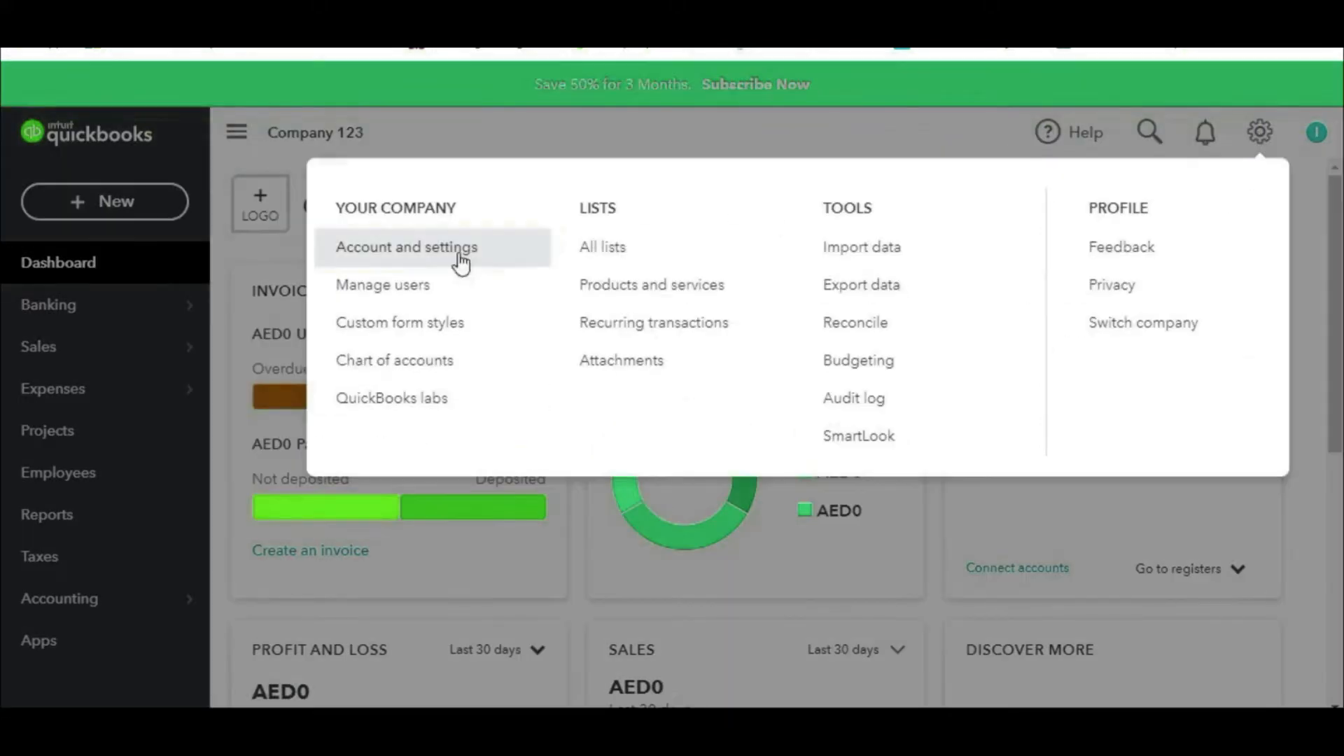
click(428, 262)
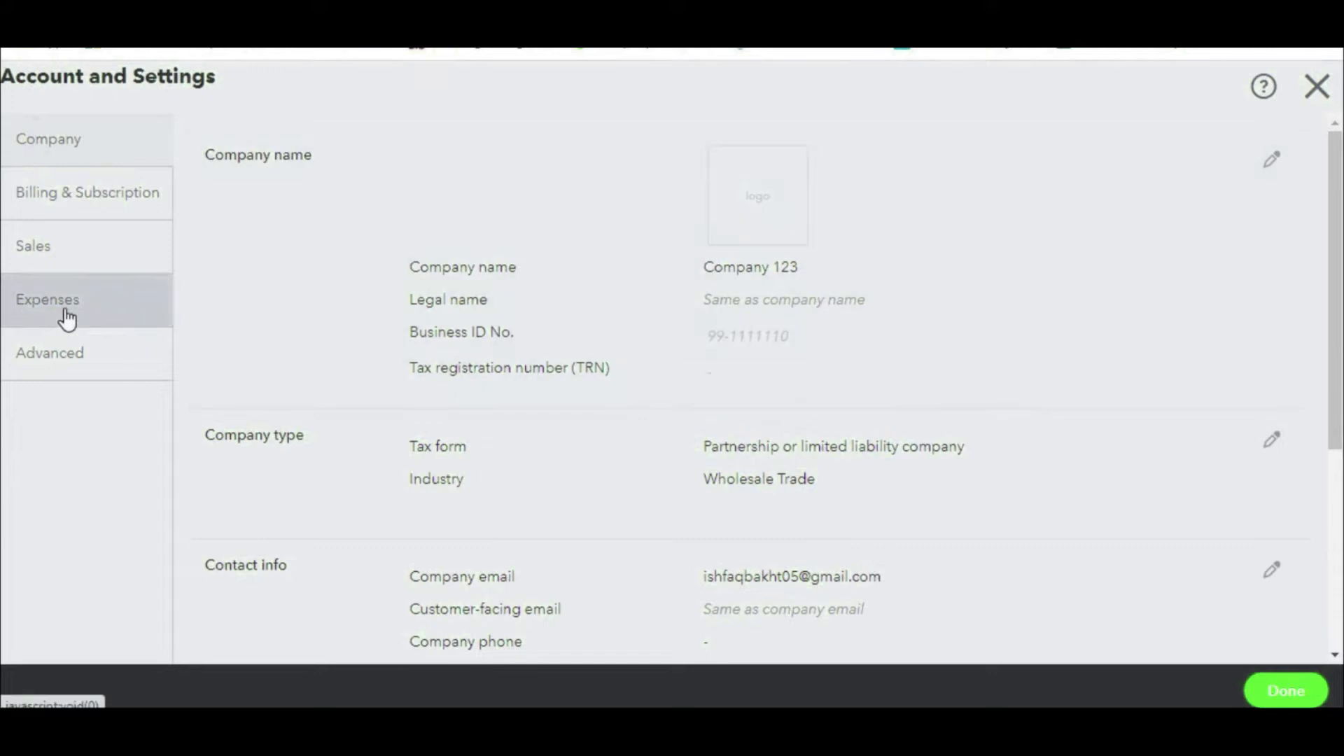
click(68, 319)
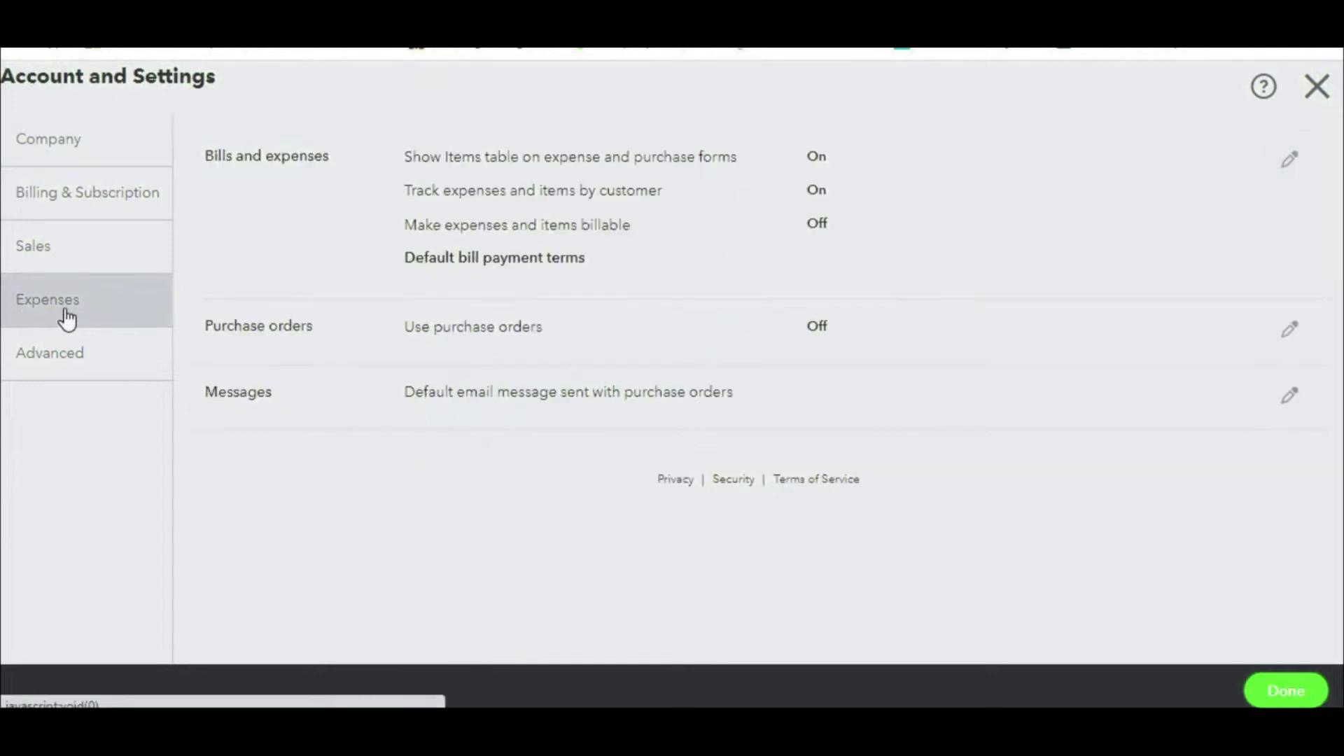
click(1289, 334)
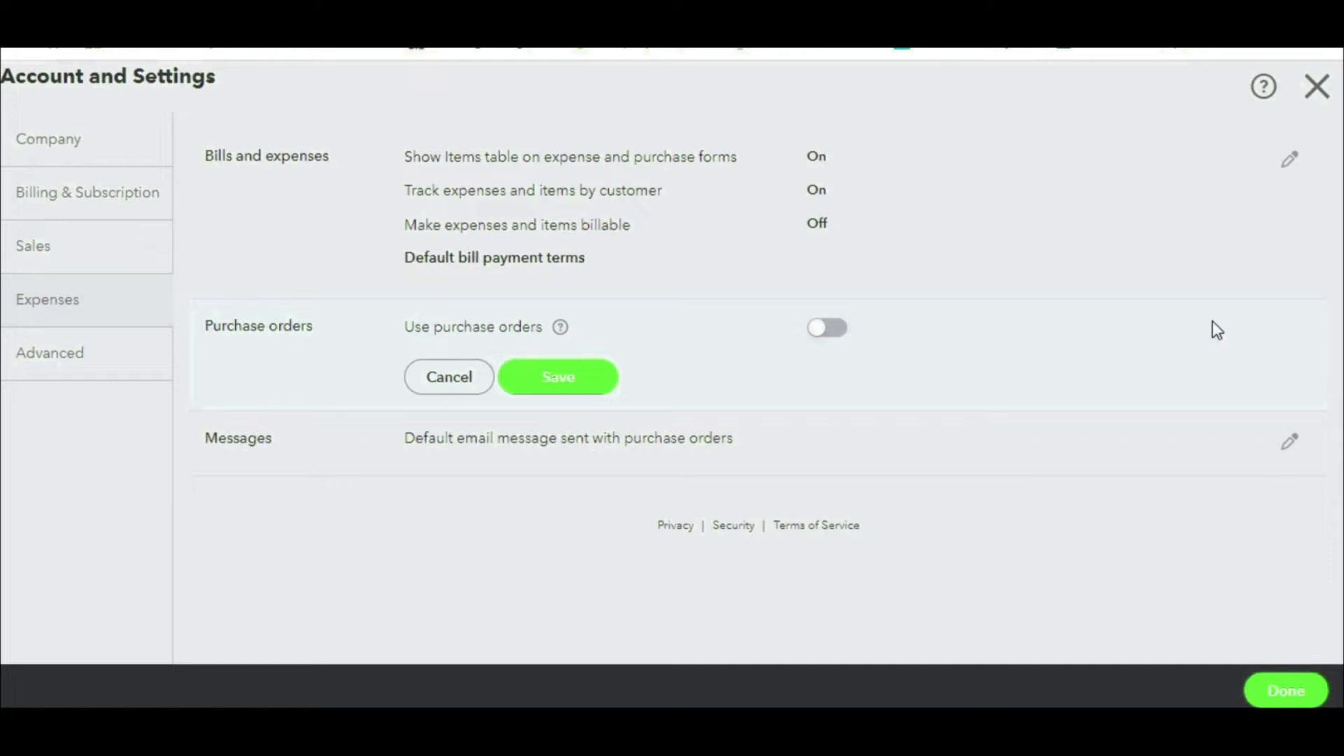
click(844, 333)
scroll(570, 623, down, 2)
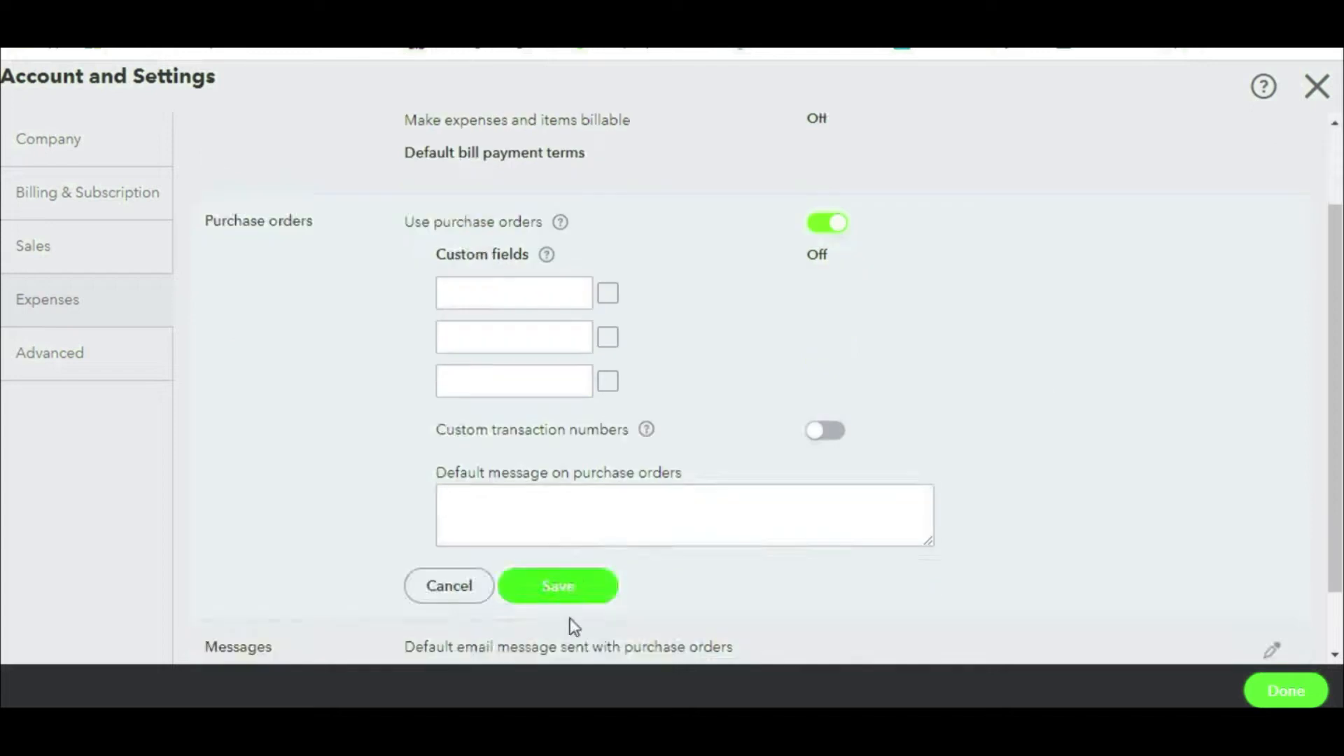
click(579, 600)
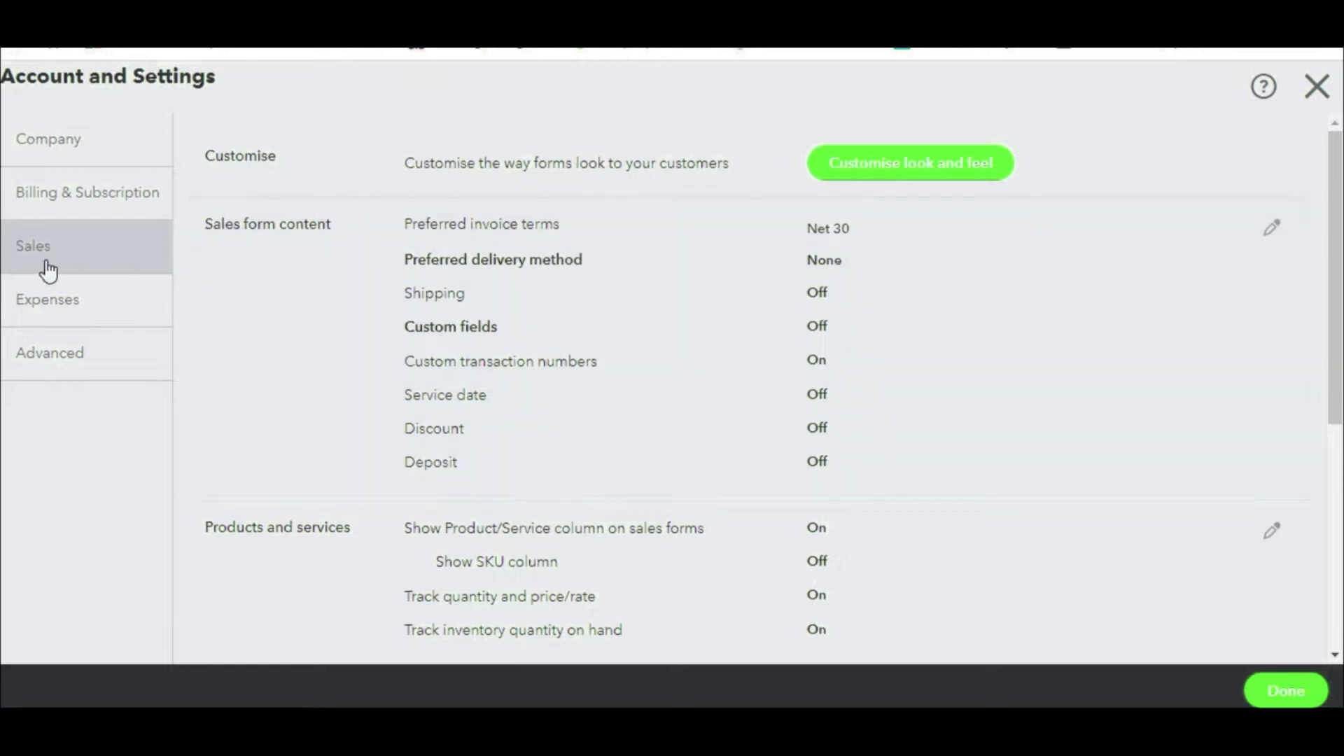
Step: Scroll through the Sales settings, then go to Company and back to Sales
scroll(826, 328, down, 3)
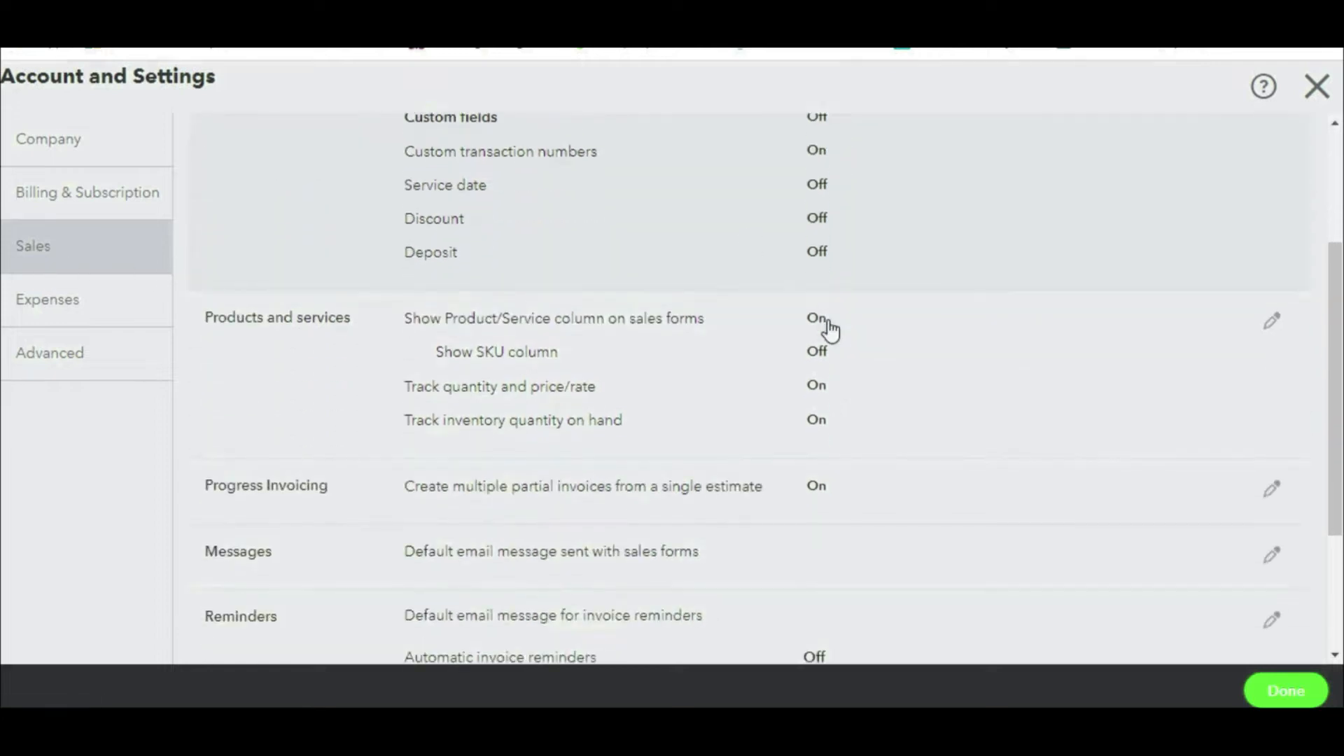
scroll(831, 329, down, 3)
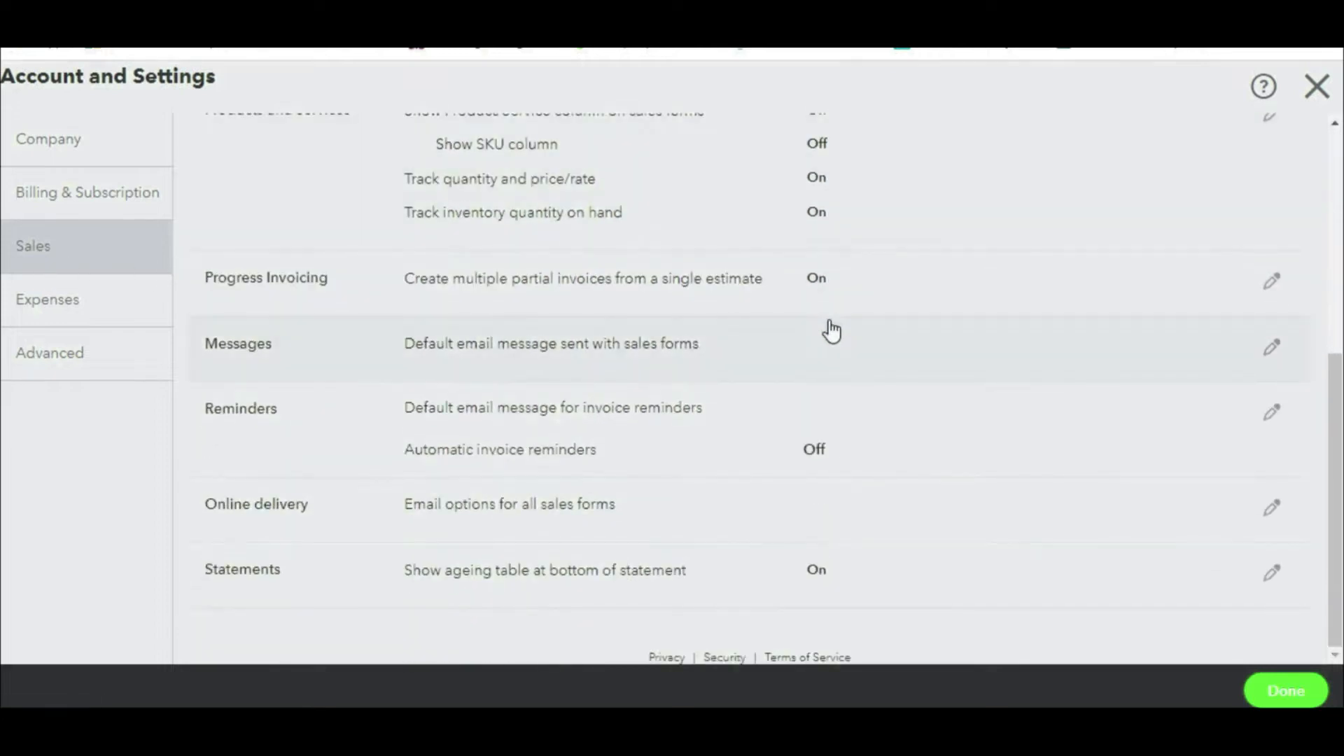
click(39, 144)
click(140, 260)
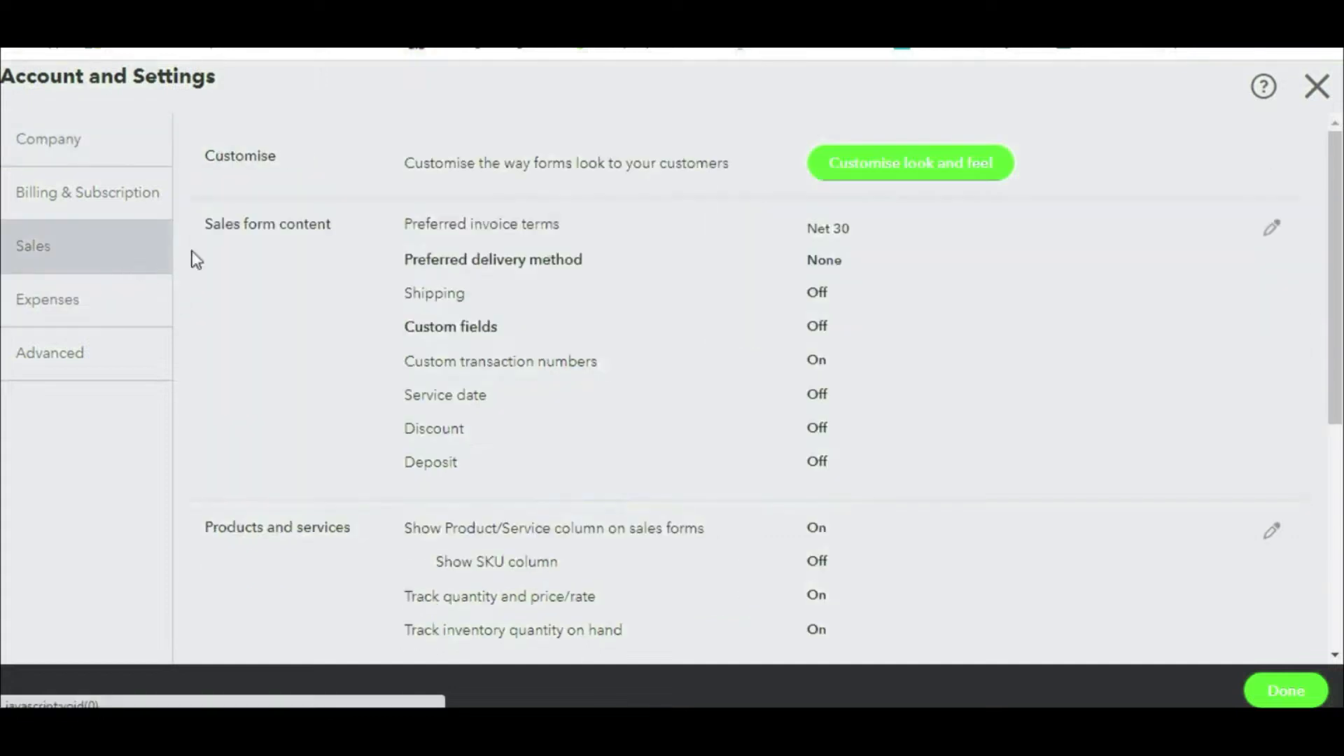
Step: Close Account and Settings with Done to return to the Company123 dashboard
click(1285, 690)
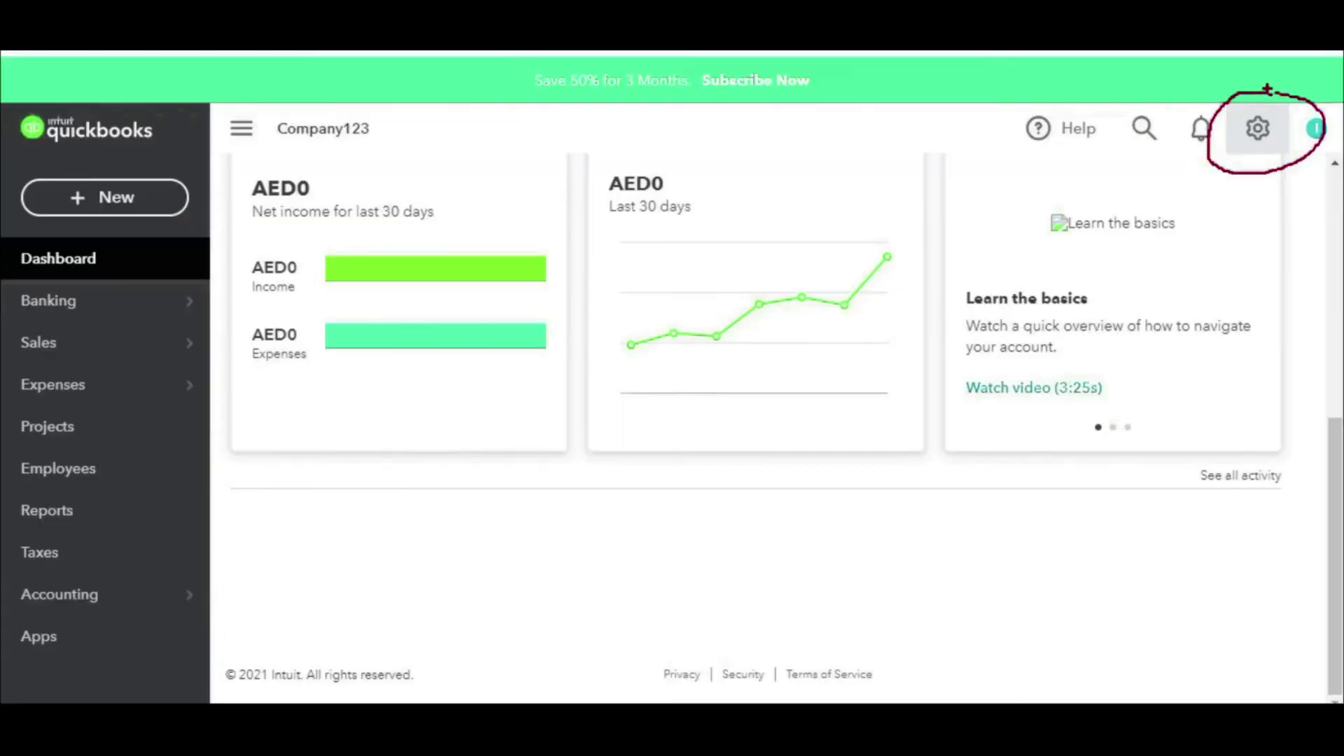
key(Escape)
key(ctrl+2)
mouse_move(1266, 89)
mouse_down()
mouse_move(1240, 93)
mouse_move(1327, 158)
mouse_move(1254, 92)
mouse_up()
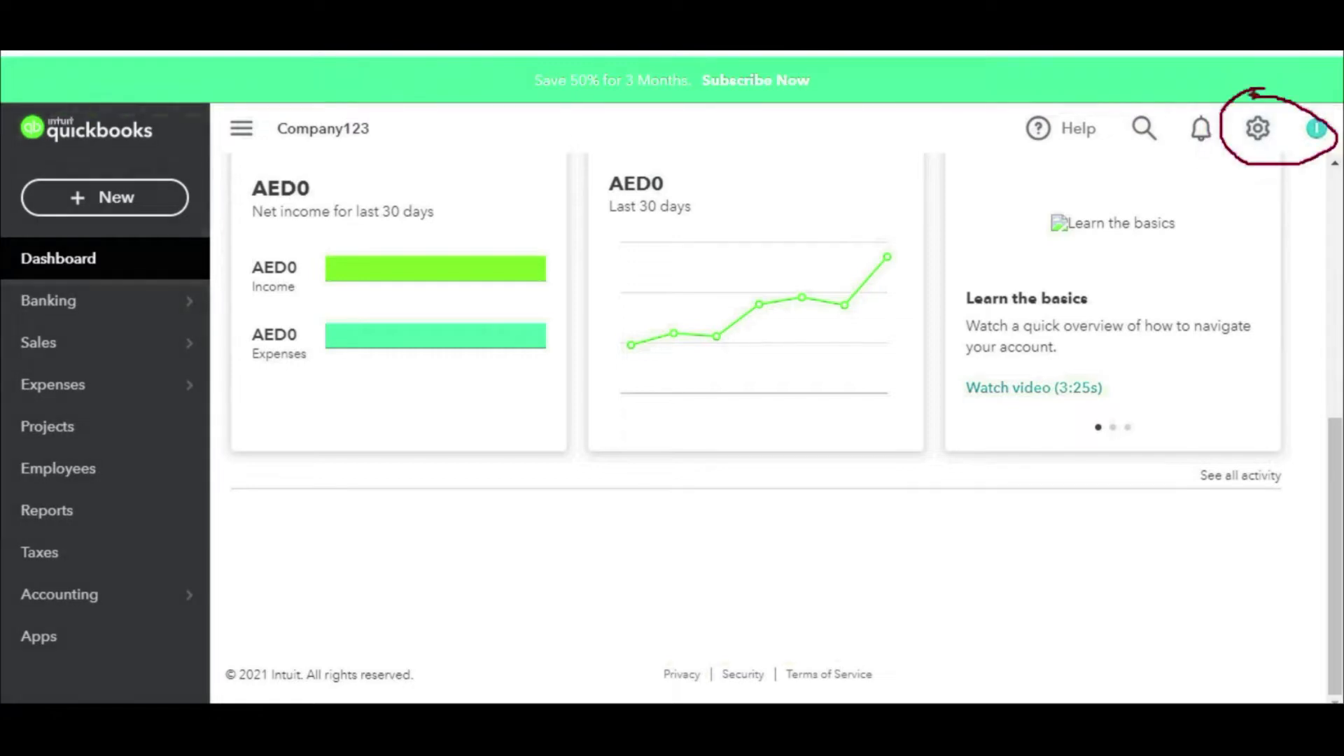
Step: Open the Chart of Accounts, scroll through the accounts, then show Excel's COA sheet
key(Escape)
click(1267, 123)
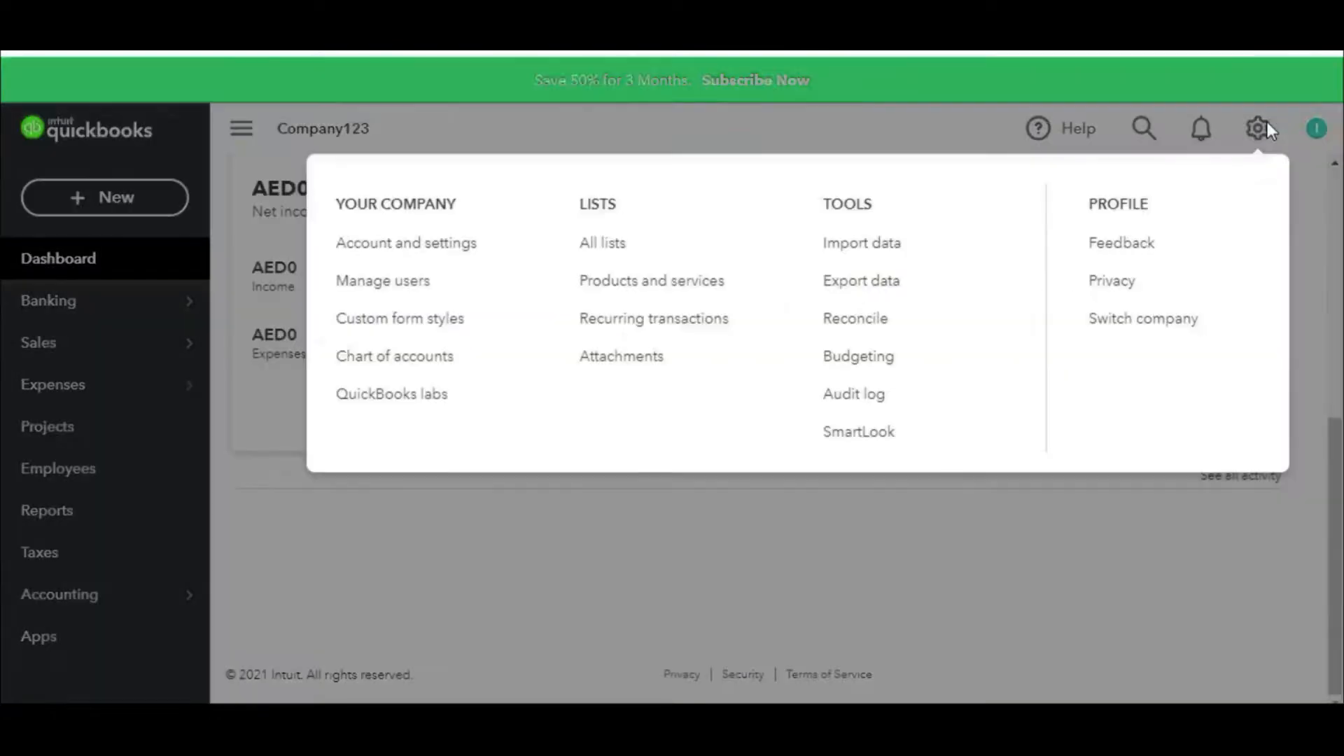
click(444, 369)
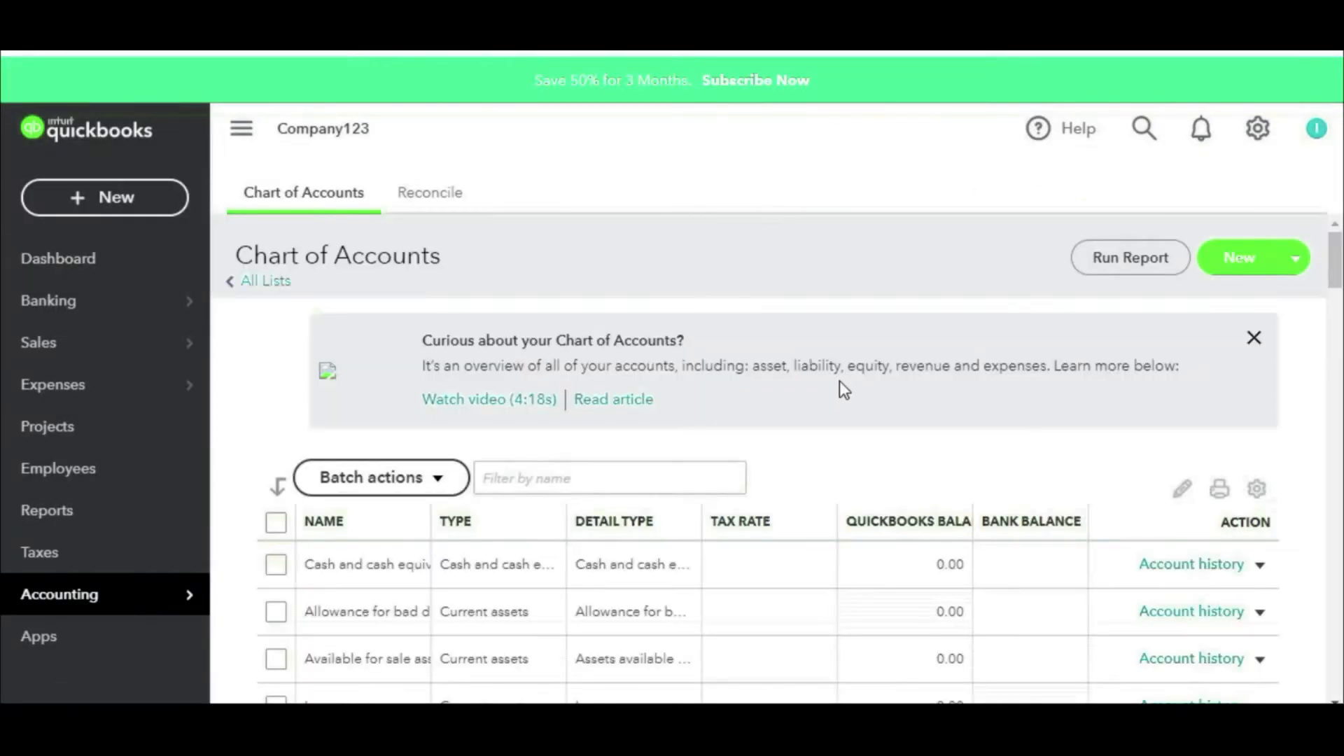
scroll(840, 382, down, 5)
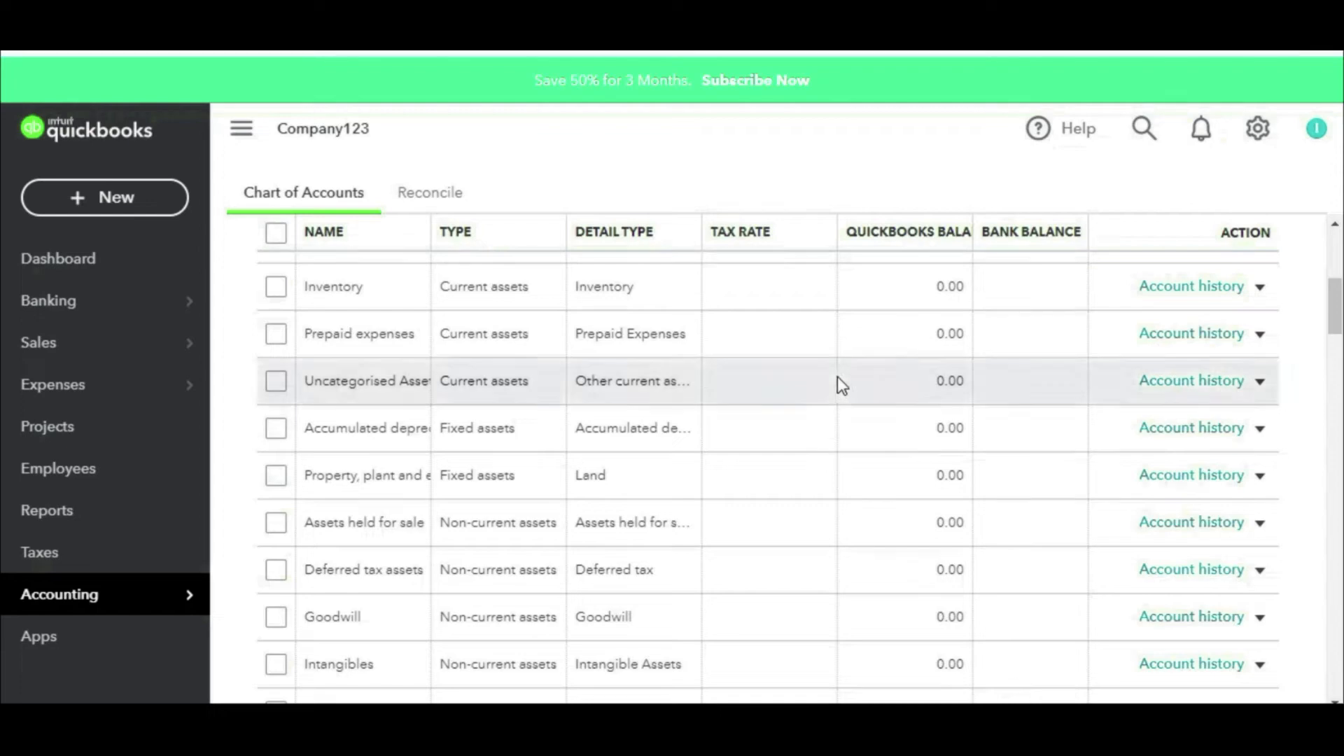
scroll(816, 333, down, 5)
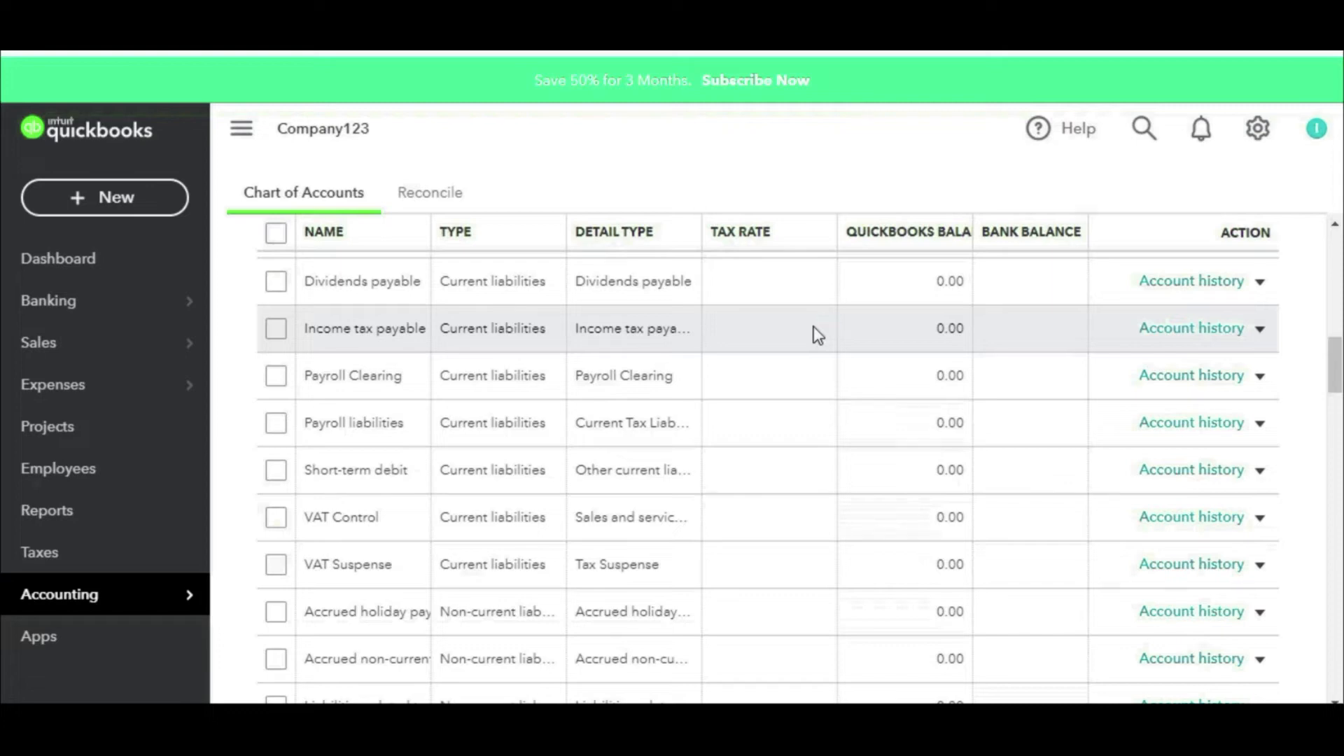
scroll(826, 336, up, 5)
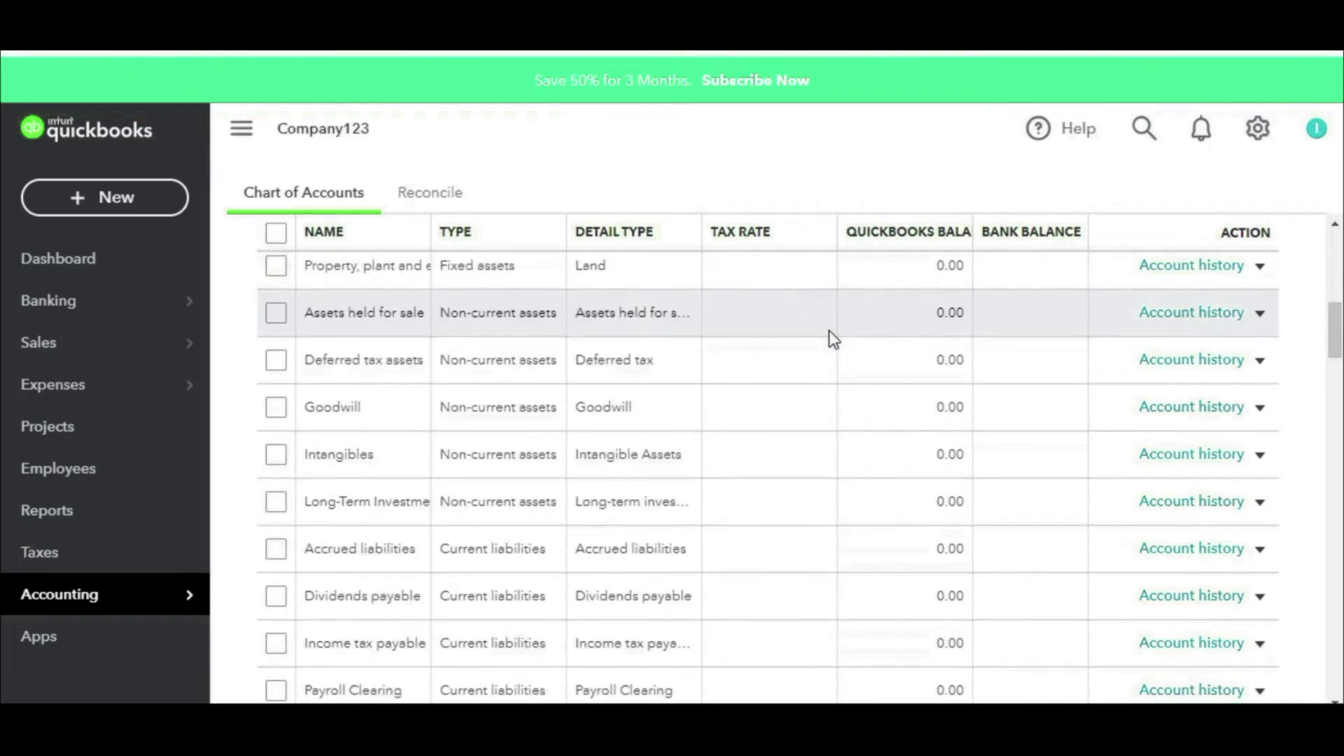
scroll(829, 330, up, 3)
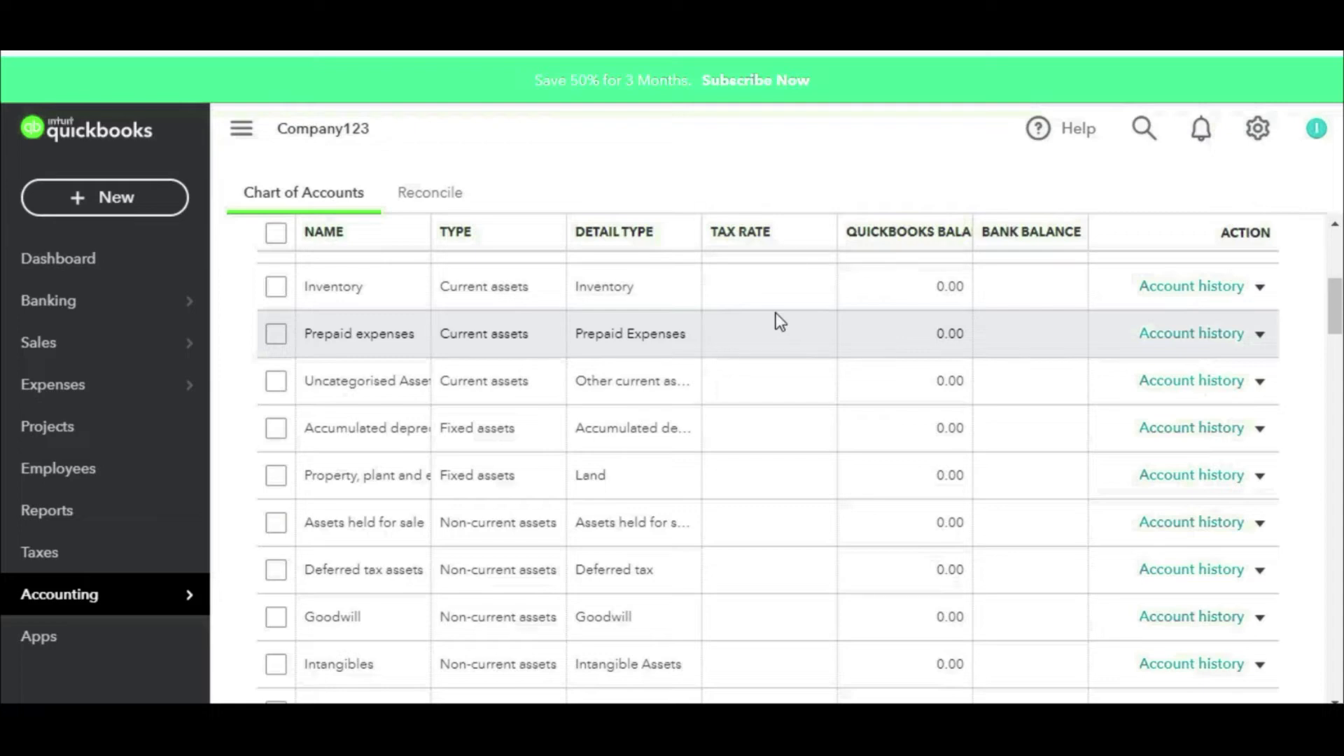
scroll(780, 322, up, 5)
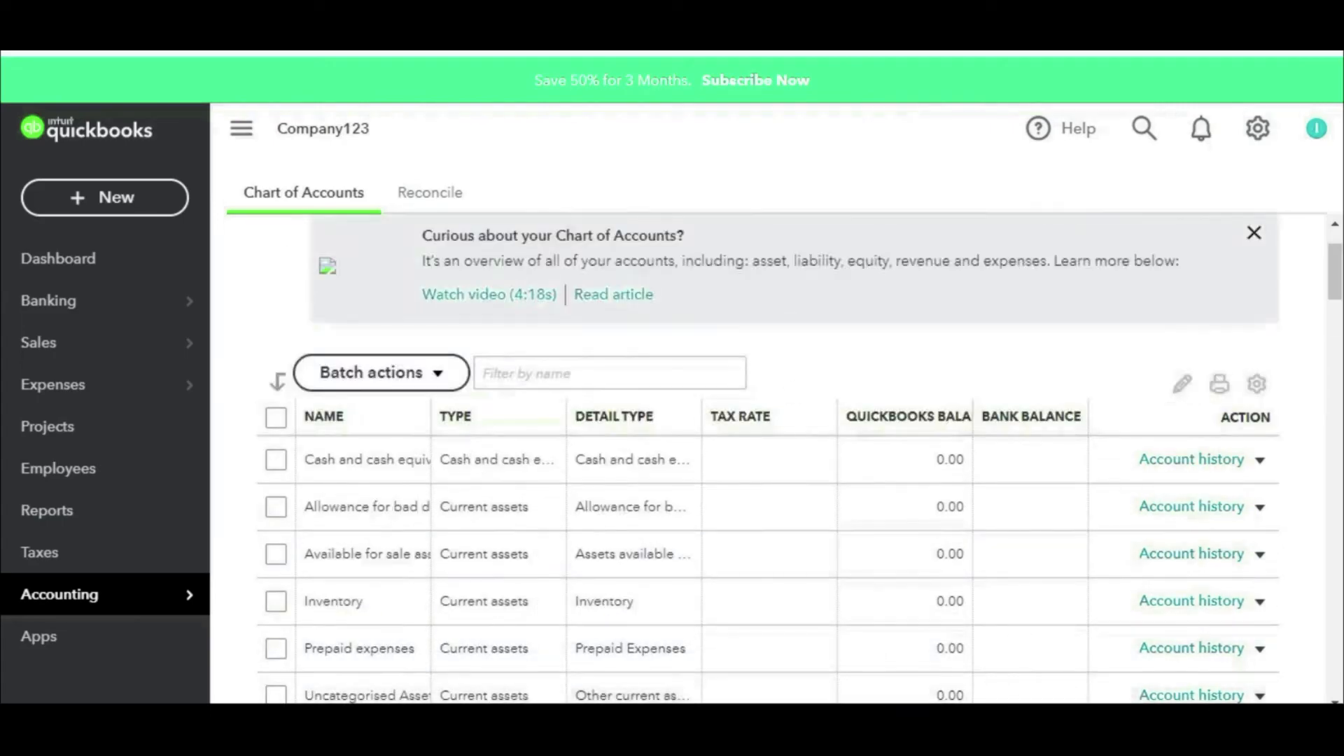
key(alt+Tab)
click(313, 675)
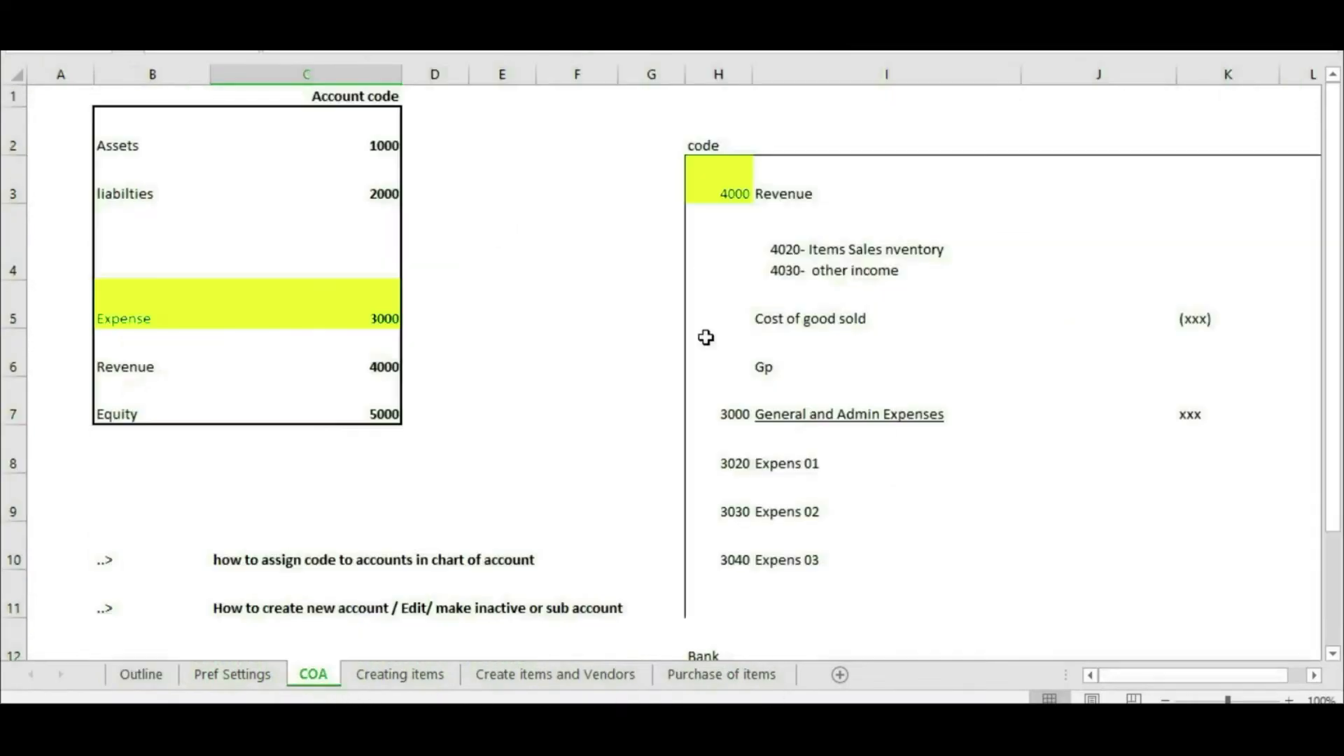
Step: Highlight the Revenue heading, 4020/4030 sub-accounts, expense rows I8–I11 and the account-code note
click(772, 202)
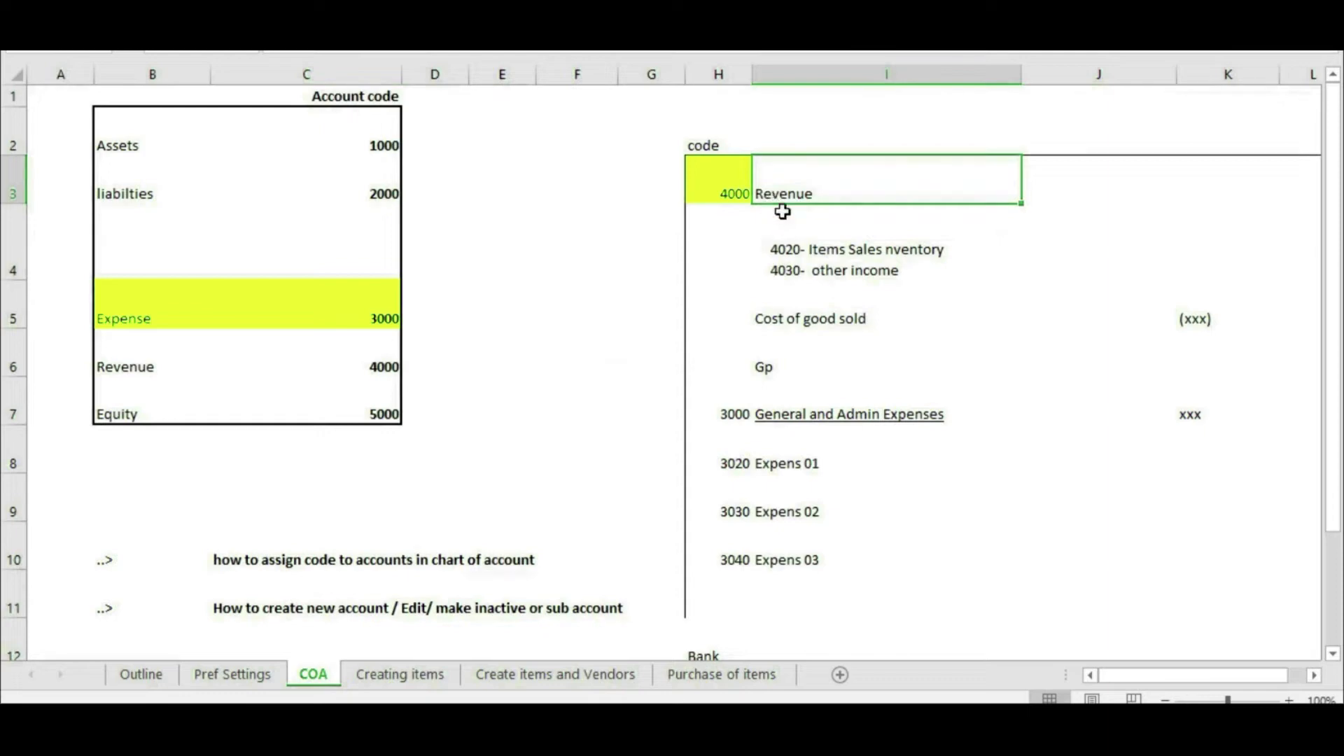
mouse_move(801, 251)
mouse_down()
mouse_move(798, 294)
mouse_move(814, 269)
mouse_up()
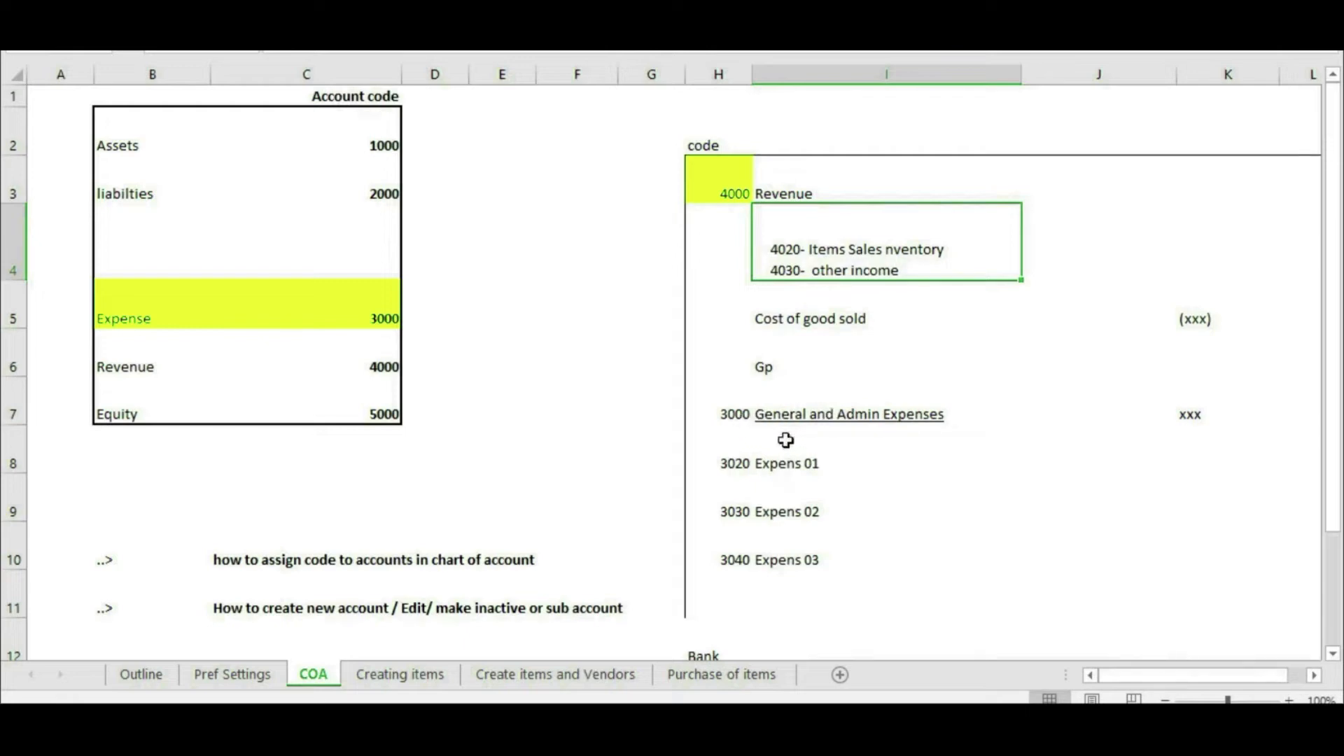
drag(786, 440, 950, 575)
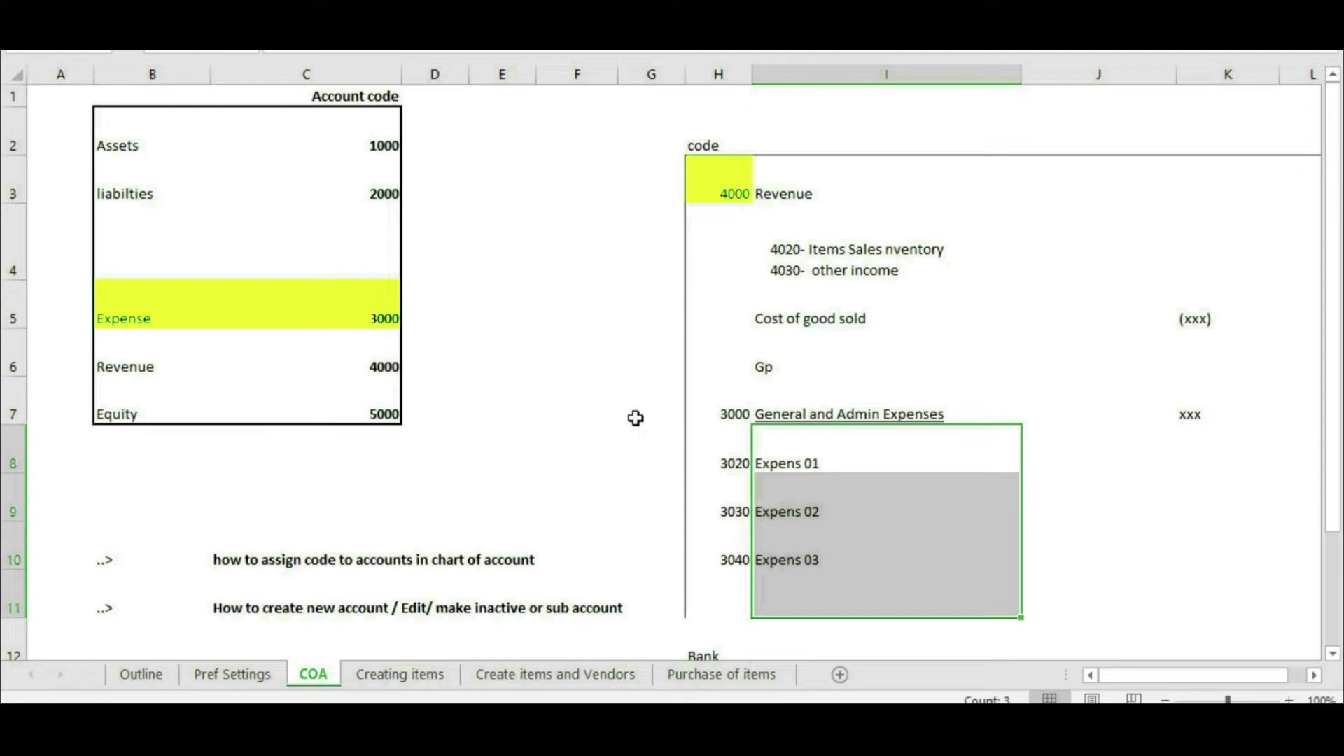
drag(270, 563, 513, 564)
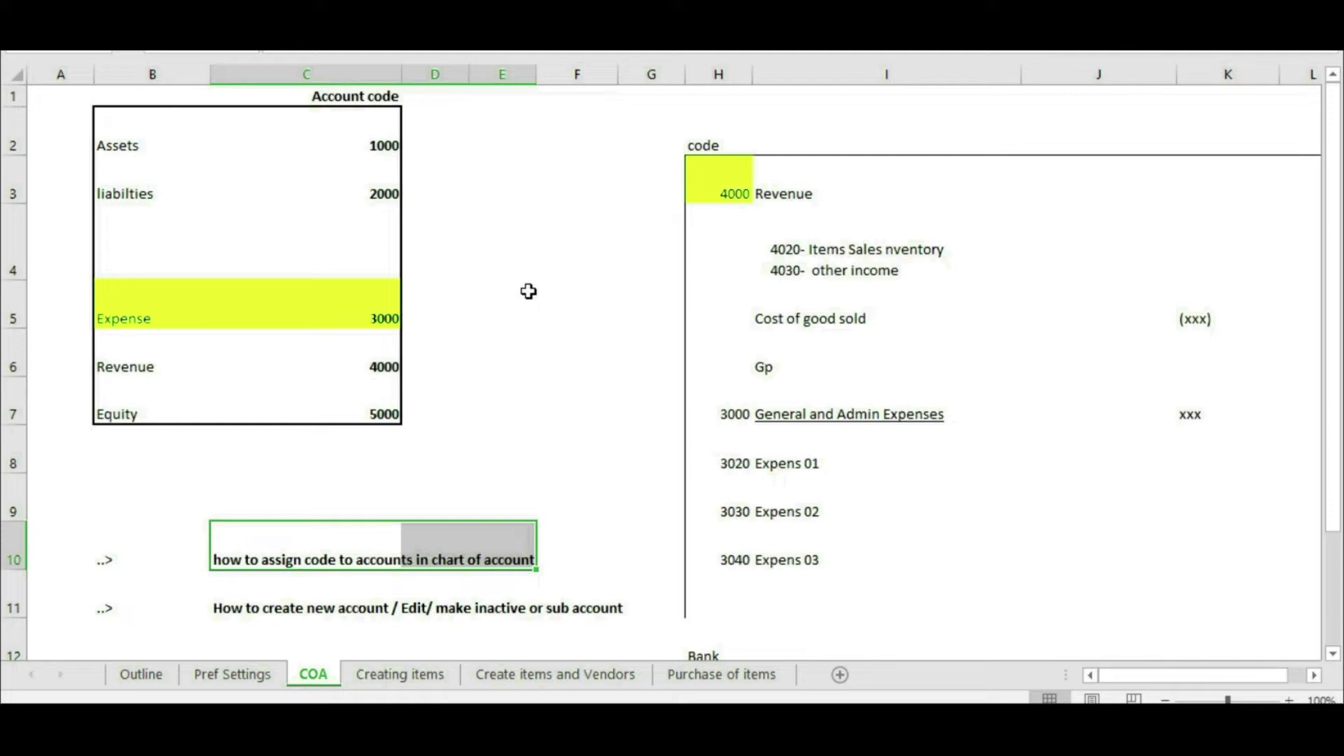
Step: Mark the code table rows: Assets 1000, liabilities 2000, Expense 3000, Revenue and Equity
drag(175, 144, 372, 144)
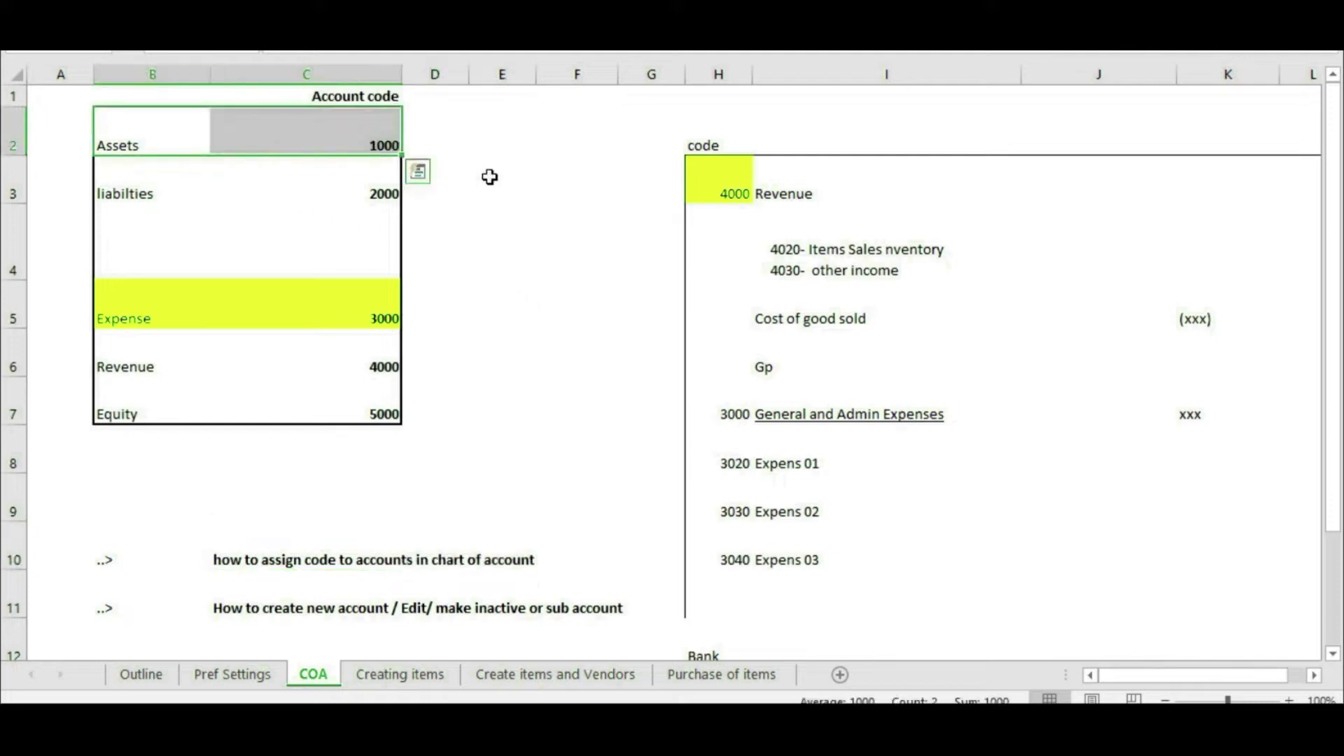
click(377, 144)
drag(163, 204, 348, 191)
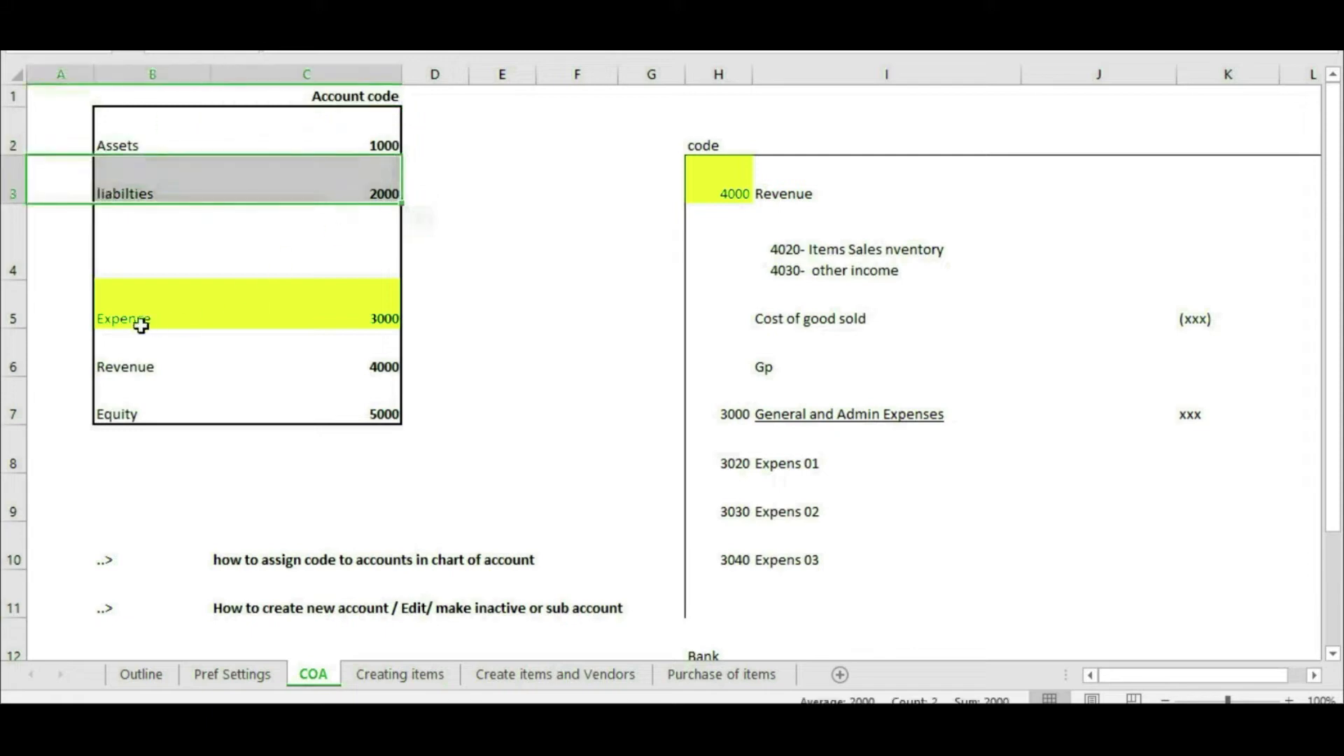
drag(138, 321, 372, 312)
drag(120, 378, 317, 384)
click(571, 389)
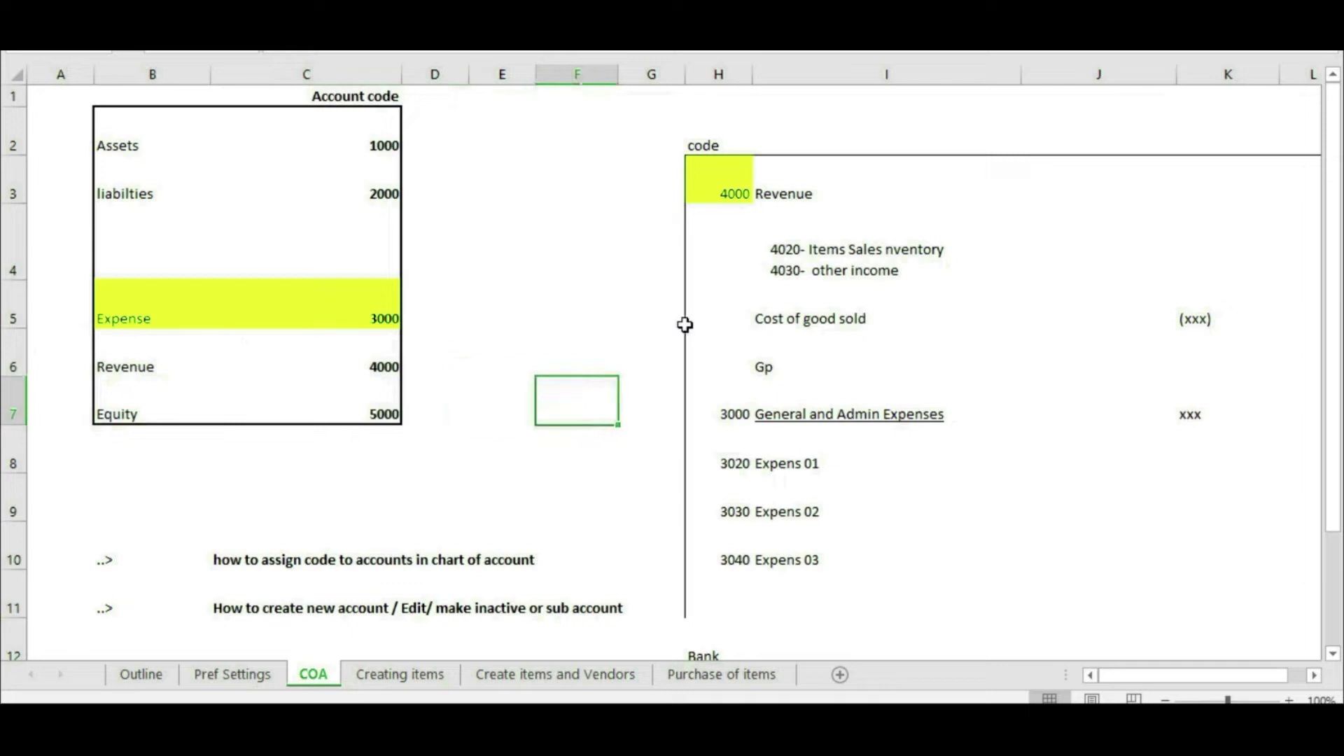
Step: Mark the 4000 Revenue heading, its 4020/4030 sub-accounts, and the Cost of goods sold and expense rows
drag(707, 189, 810, 195)
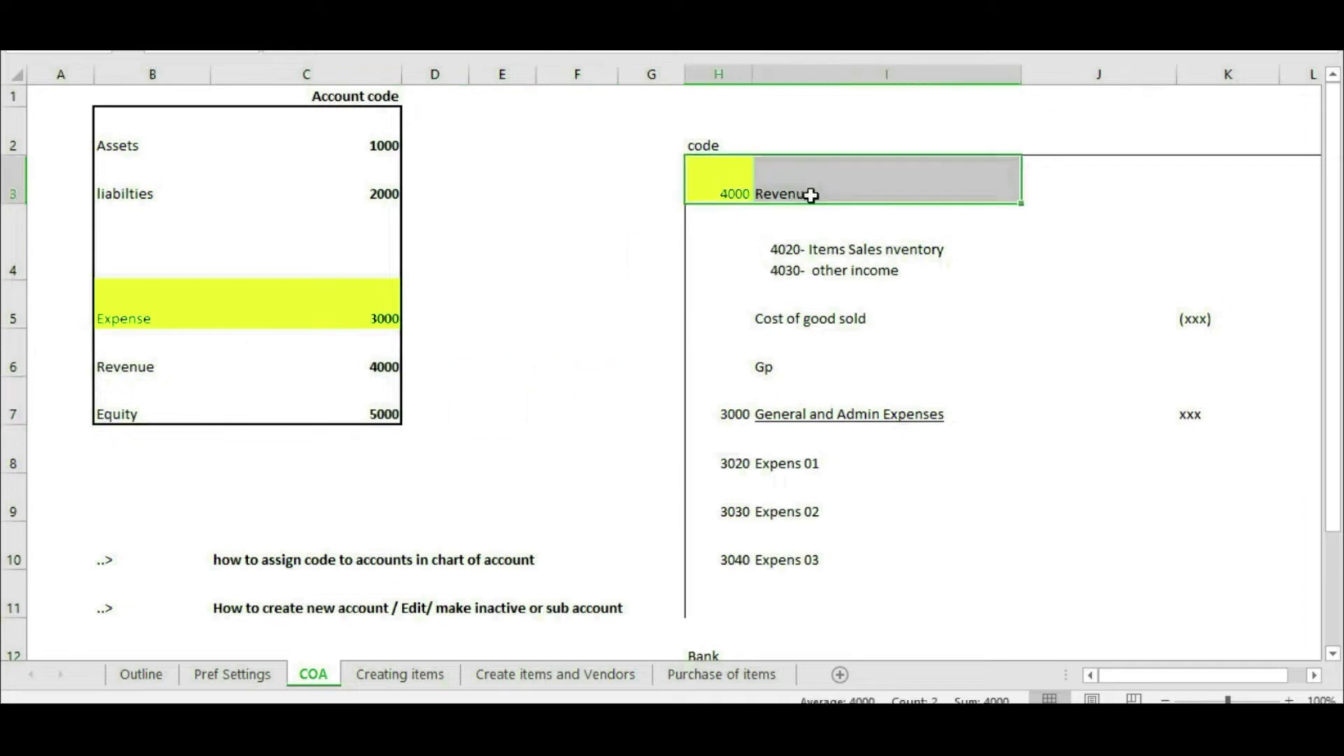
click(726, 190)
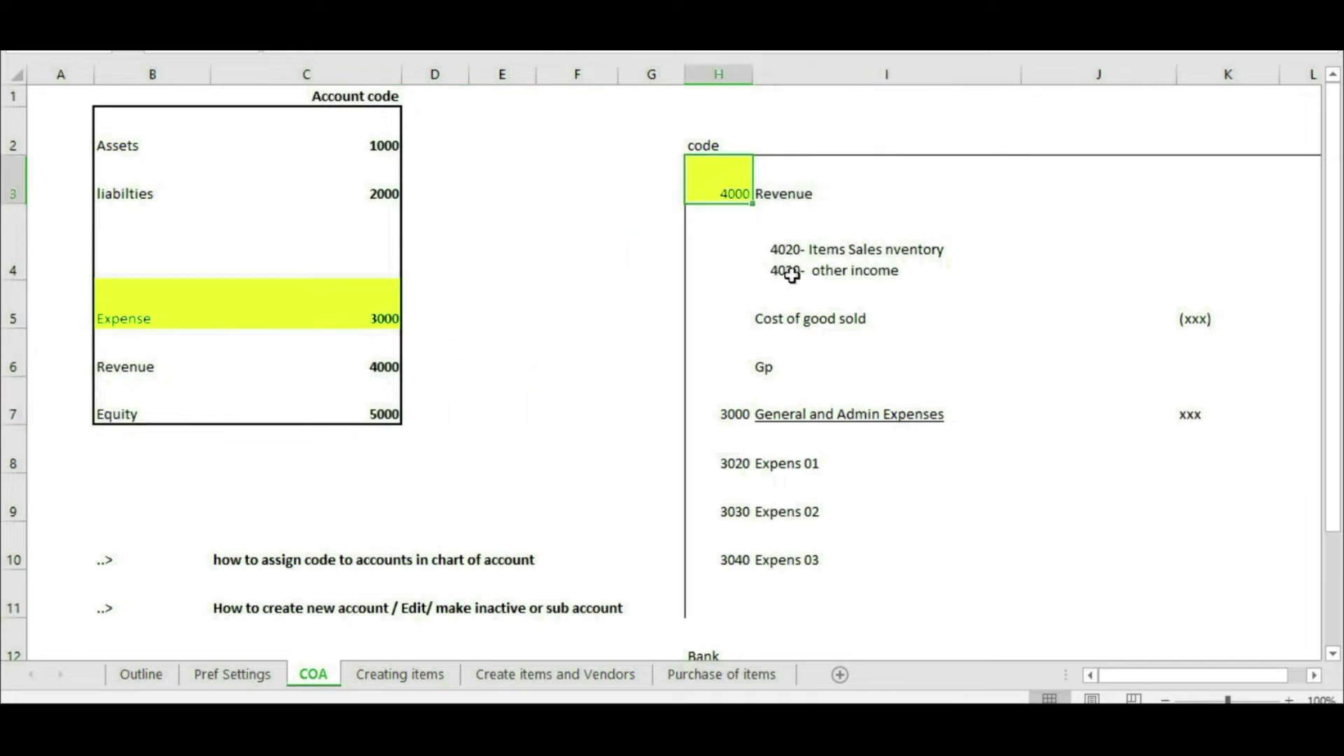
key(ctrl+2)
mouse_move(749, 206)
mouse_down()
mouse_move(746, 225)
mouse_move(796, 266)
mouse_move(769, 260)
mouse_move(816, 269)
mouse_up()
key(Escape)
click(798, 255)
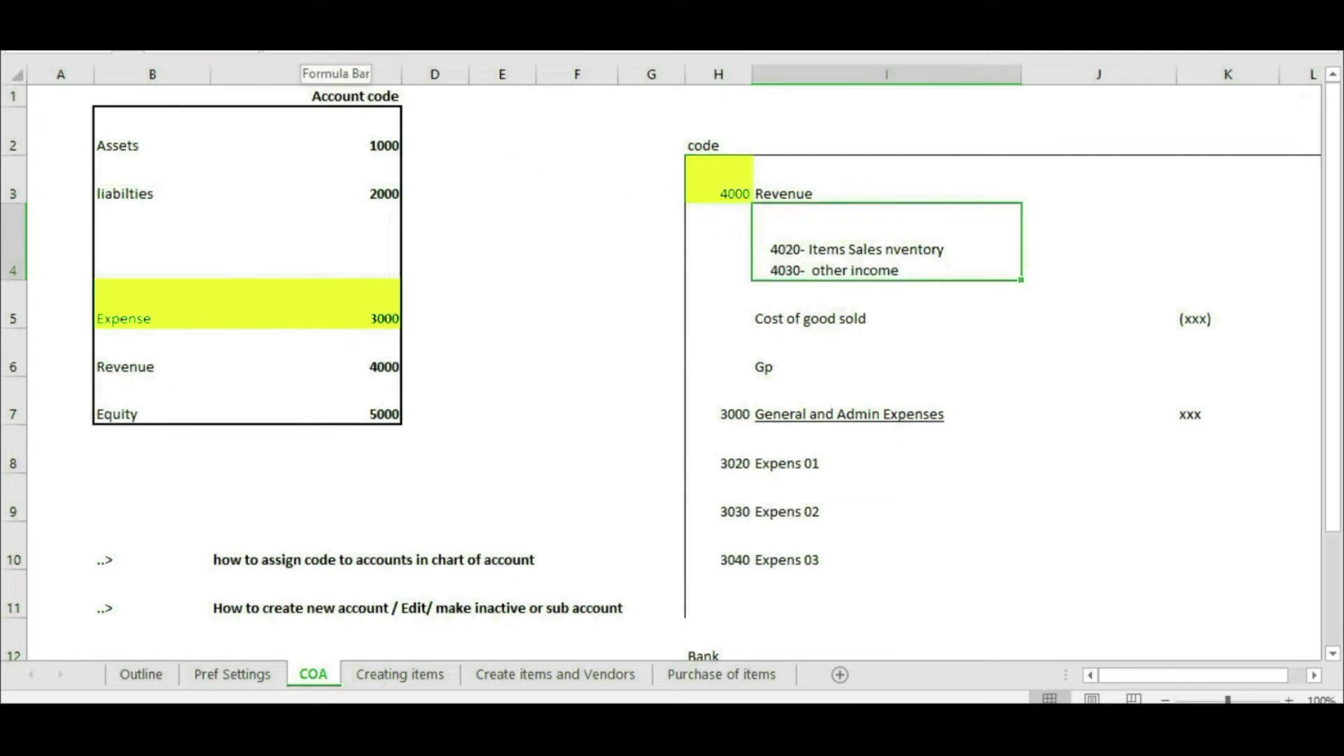
key(Down)
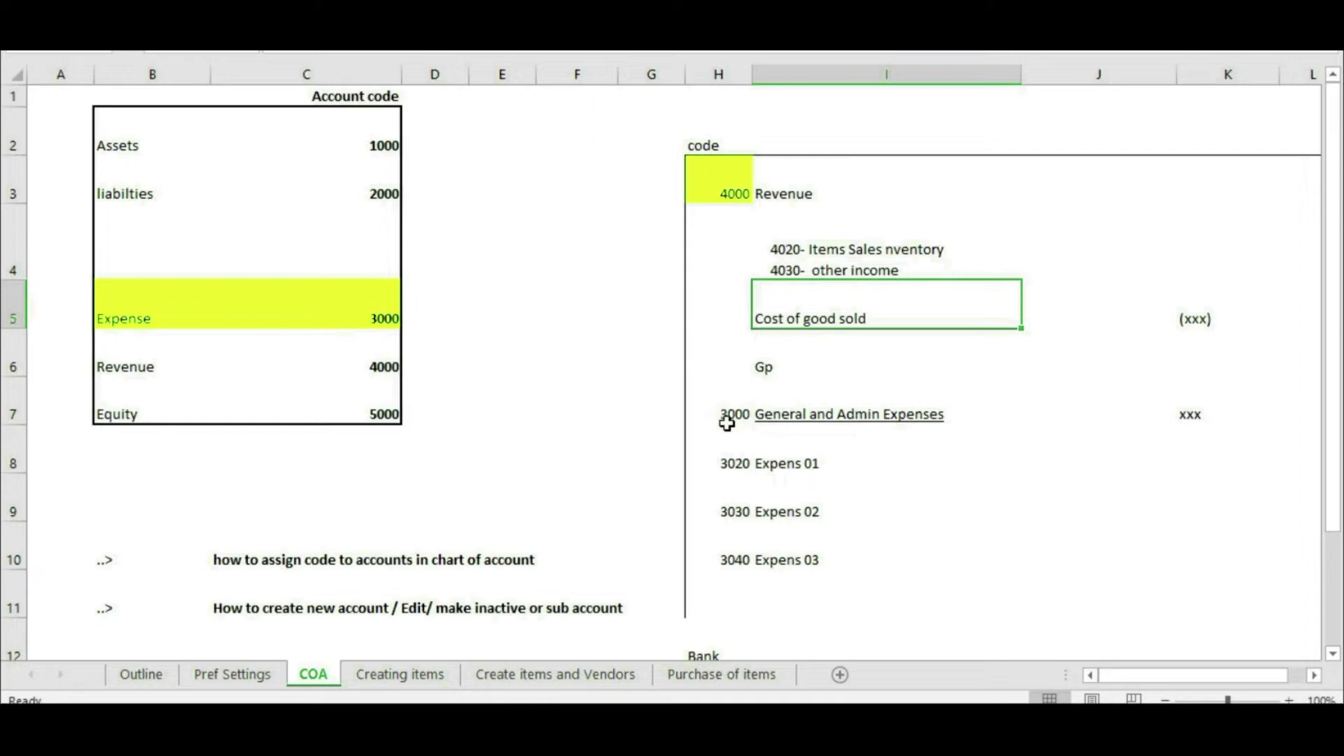
mouse_move(394, 293)
mouse_down()
mouse_move(348, 297)
mouse_move(699, 376)
mouse_up()
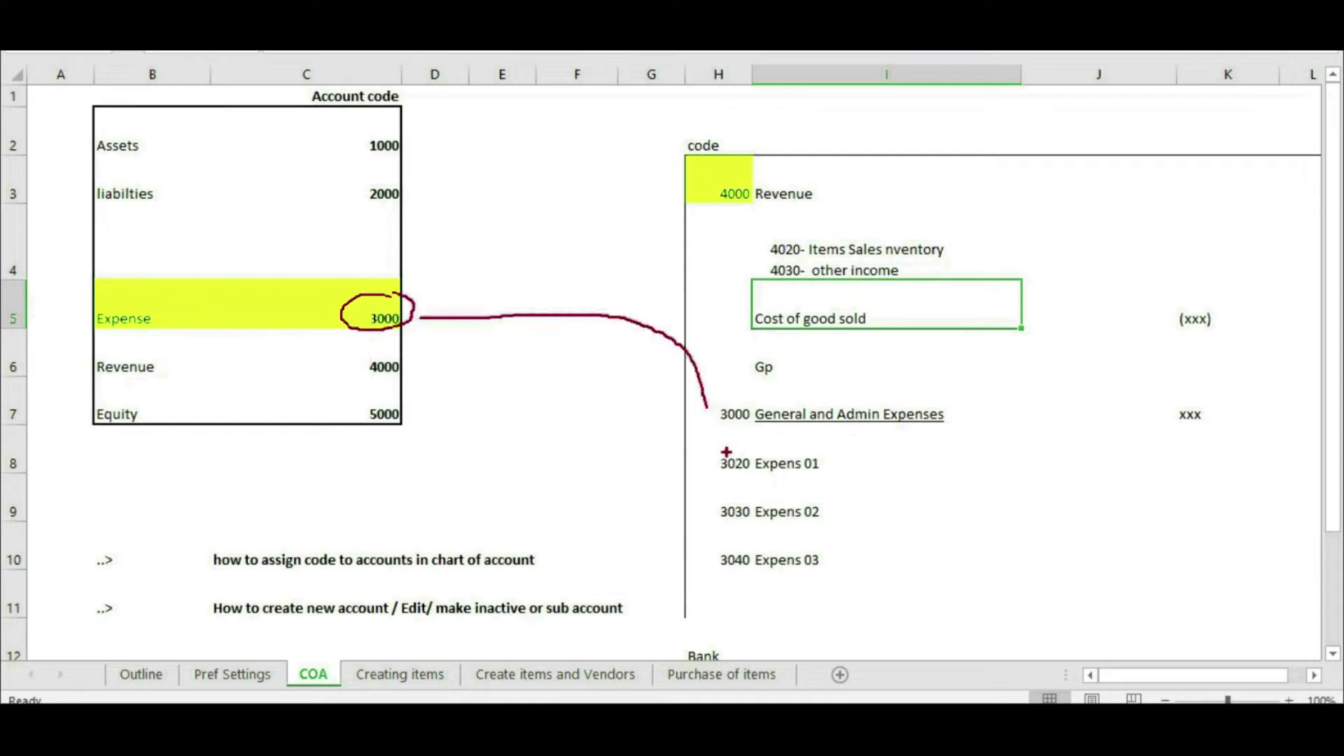
mouse_move(757, 443)
mouse_down()
mouse_move(693, 539)
mouse_move(811, 580)
mouse_up()
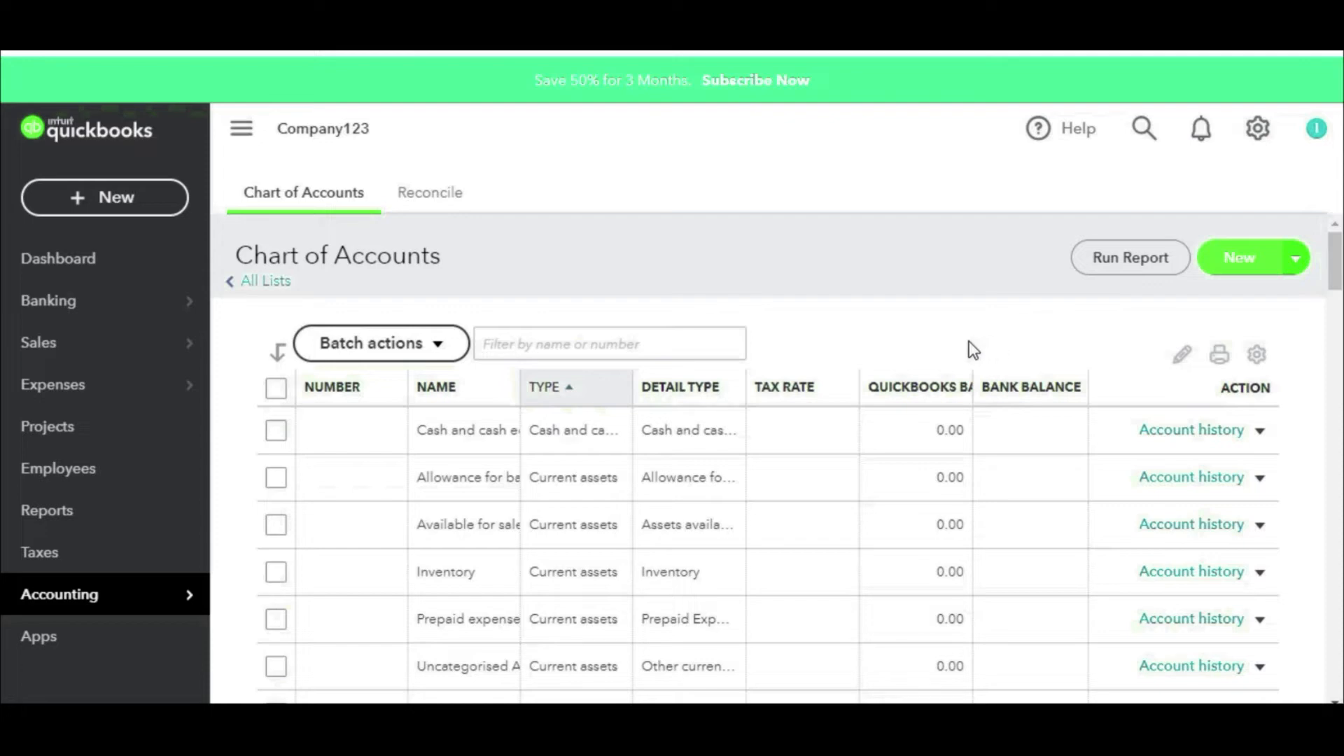
Step: Start a new account of type Cash and cash equivalents with detail type Bank
click(1258, 128)
click(452, 364)
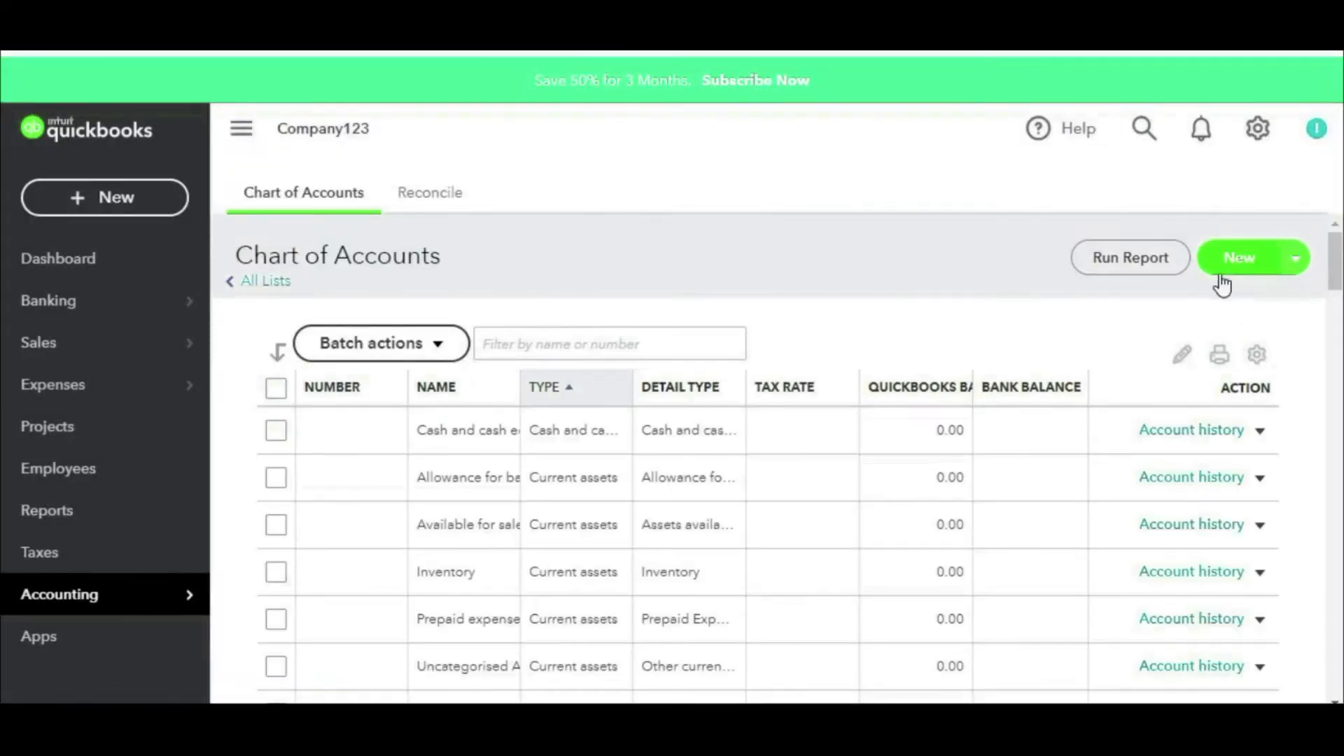
mouse_move(1258, 213)
mouse_down()
mouse_move(1222, 211)
mouse_move(1330, 270)
mouse_move(1221, 208)
mouse_up()
key(Escape)
click(1232, 258)
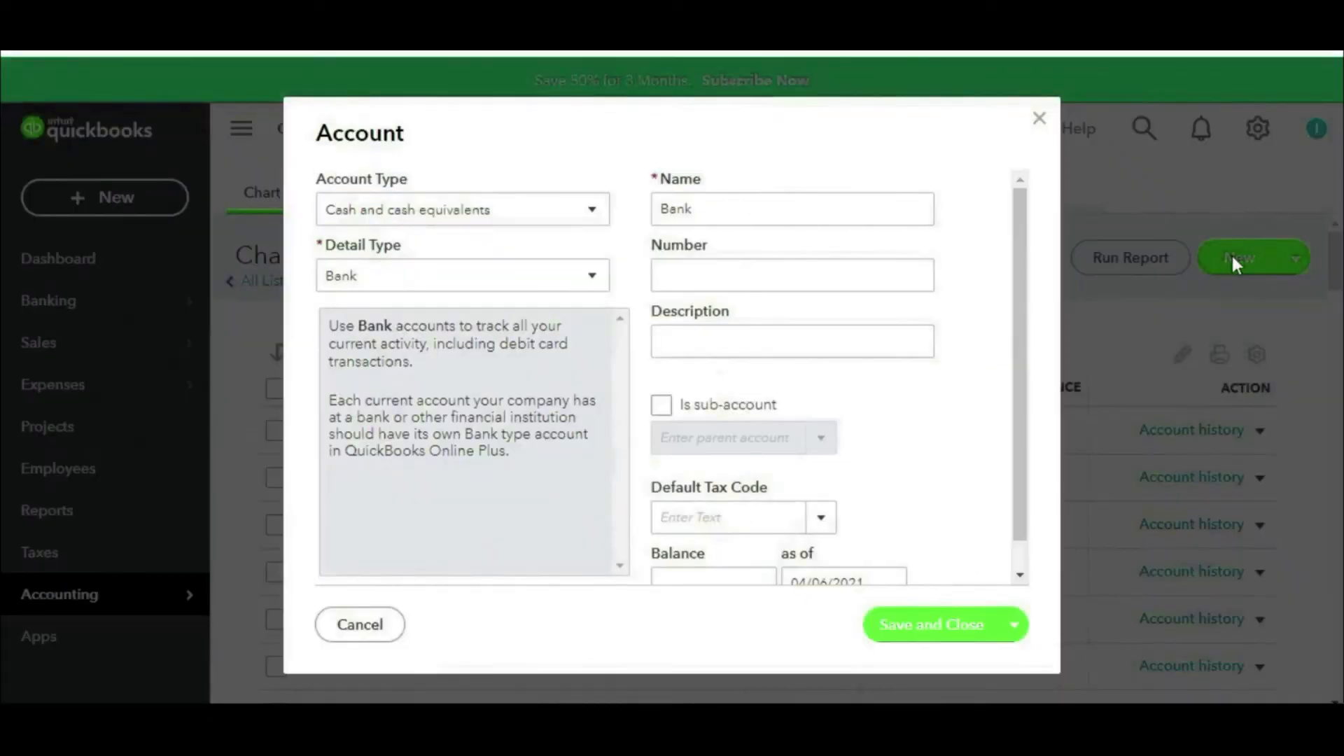
click(540, 219)
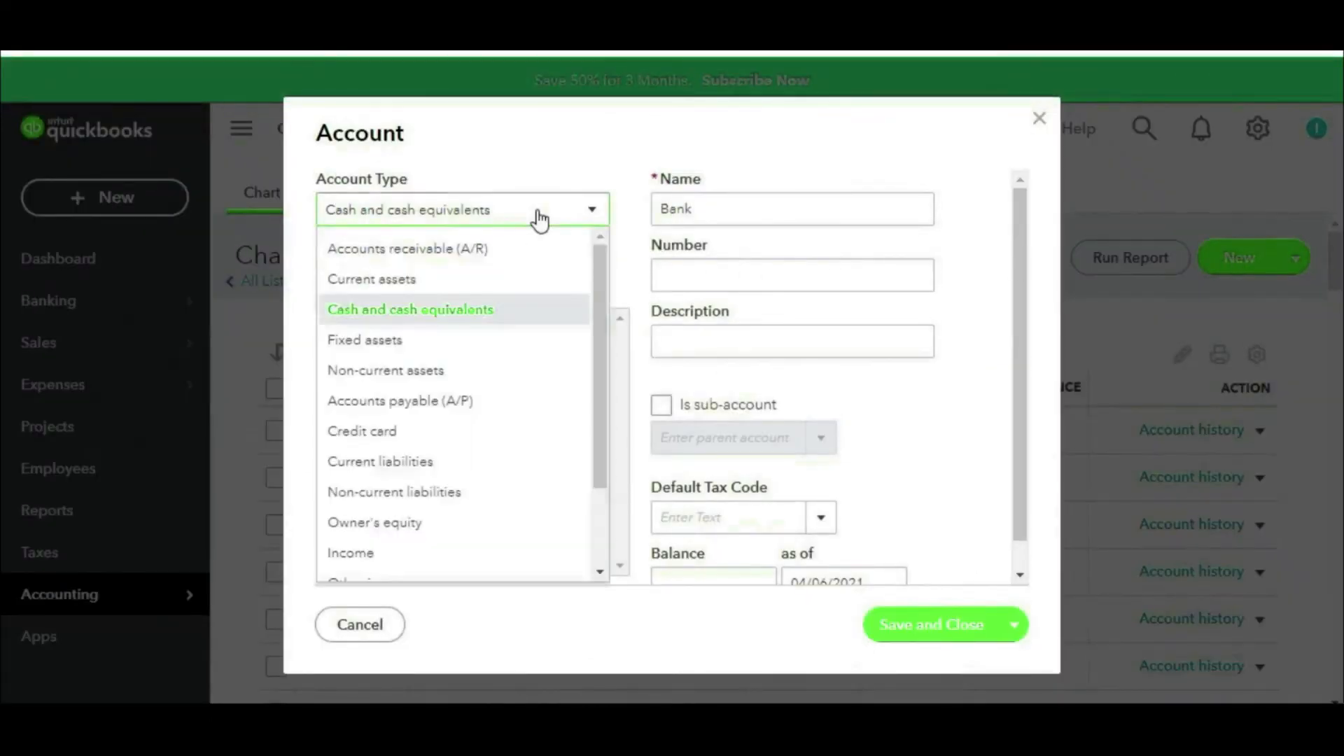
click(450, 311)
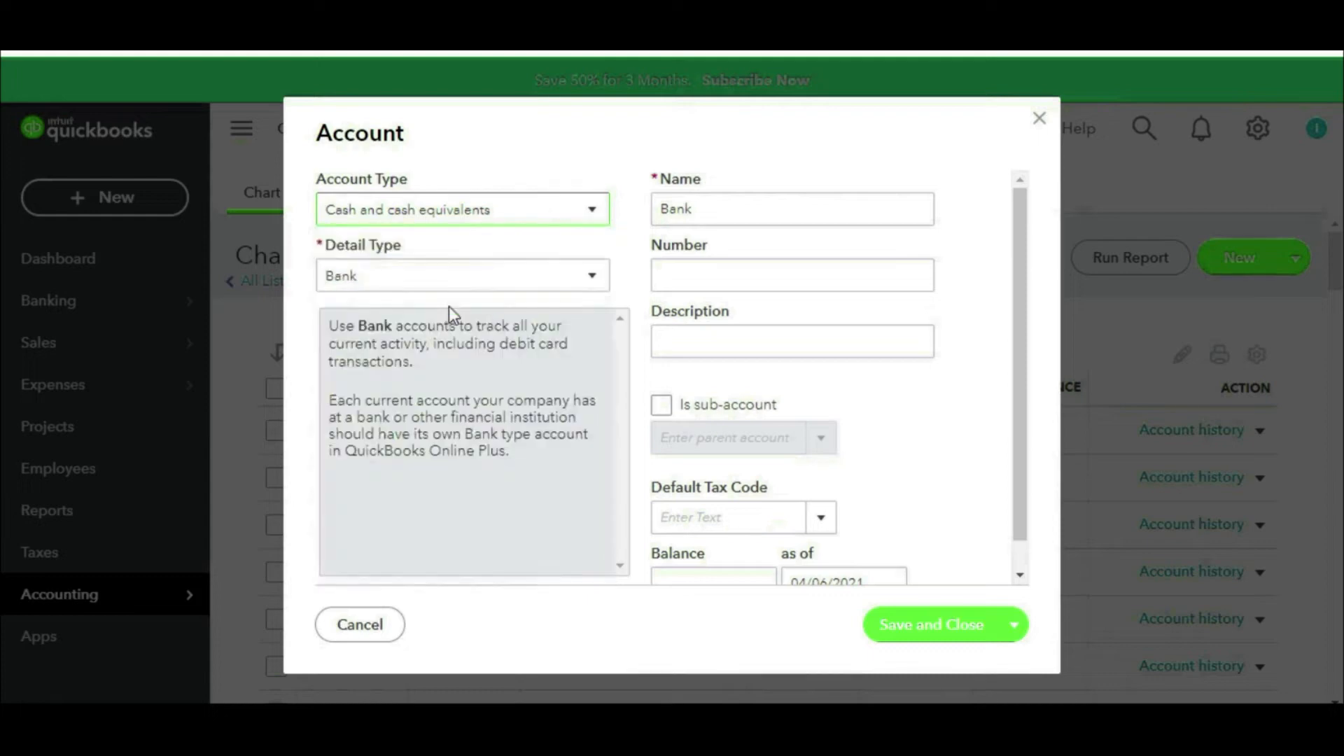
click(412, 287)
click(384, 321)
click(712, 214)
Step: Replace the default name Bank with the new bank account's name
drag(712, 214, 603, 229)
key(BackSpace)
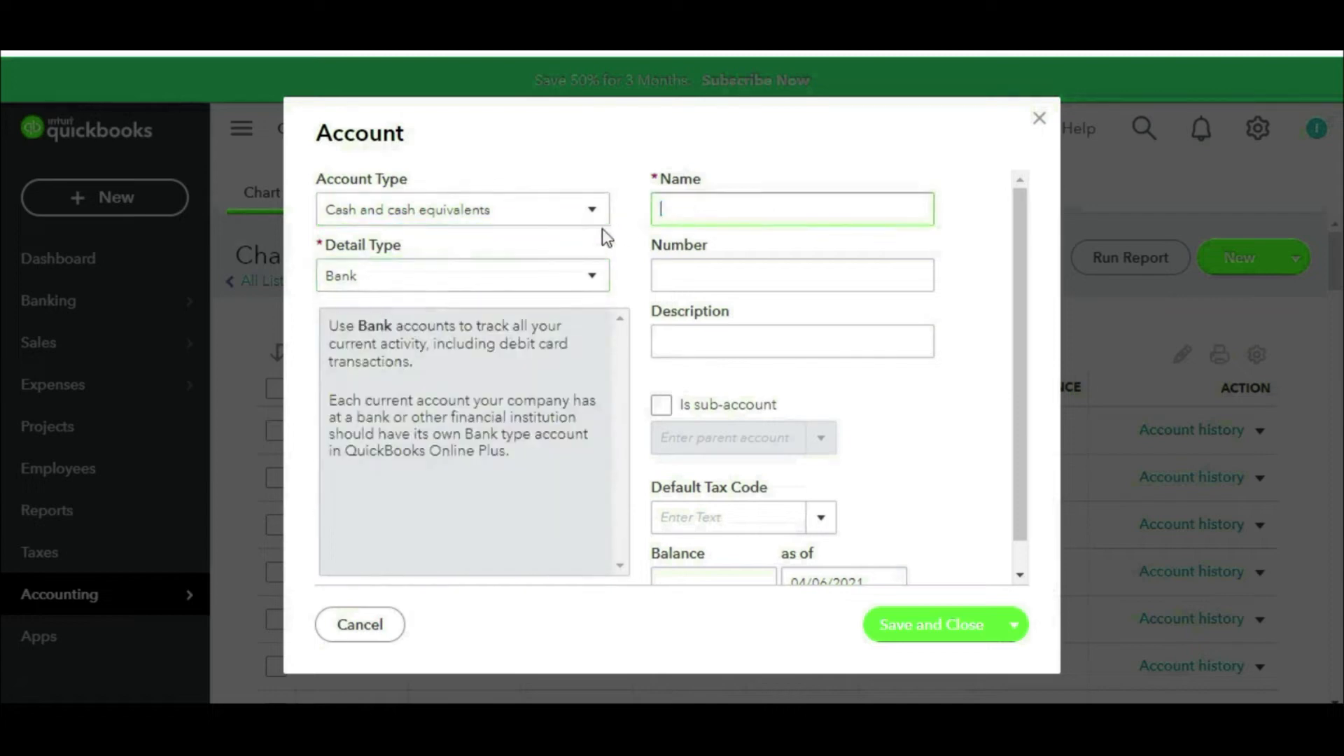
text(ABCD- 4125)
click(728, 280)
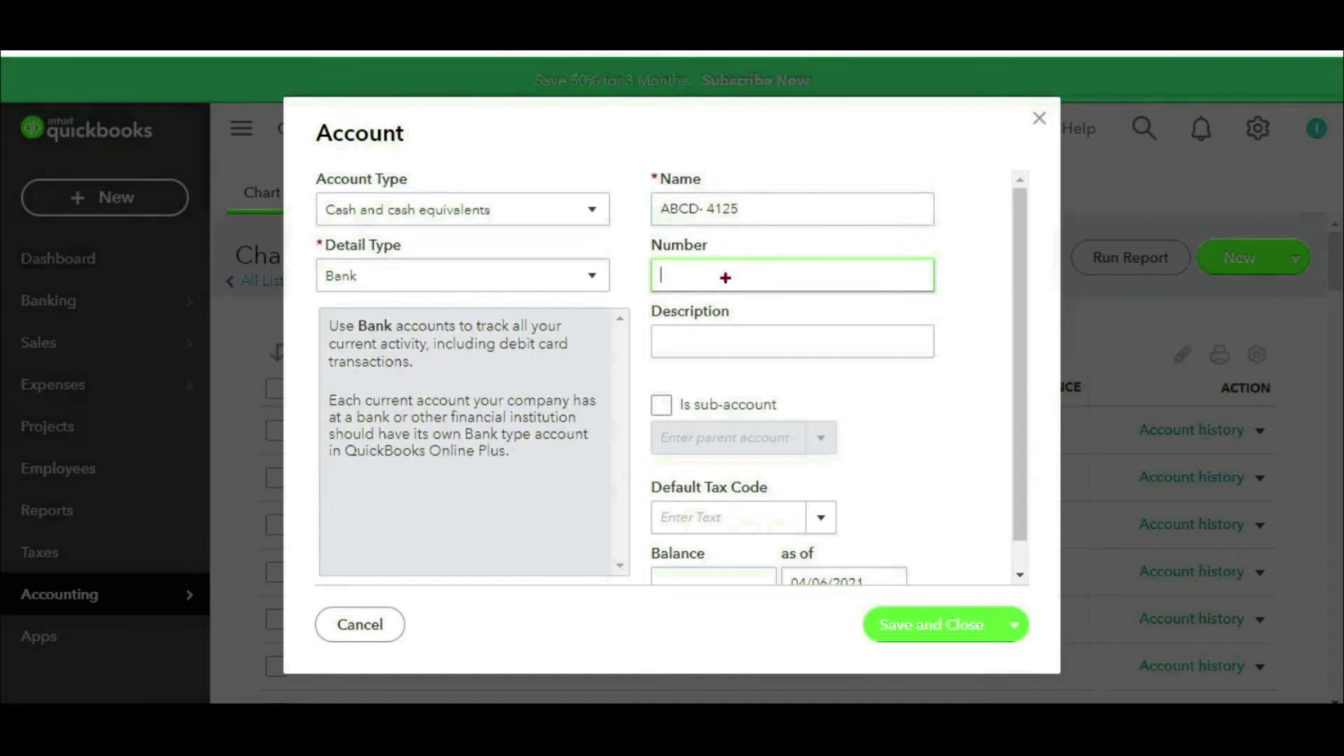
mouse_move(843, 239)
mouse_down()
mouse_move(754, 228)
mouse_move(604, 264)
mouse_move(714, 331)
mouse_move(956, 227)
mouse_move(812, 235)
mouse_up()
drag(939, 280, 994, 245)
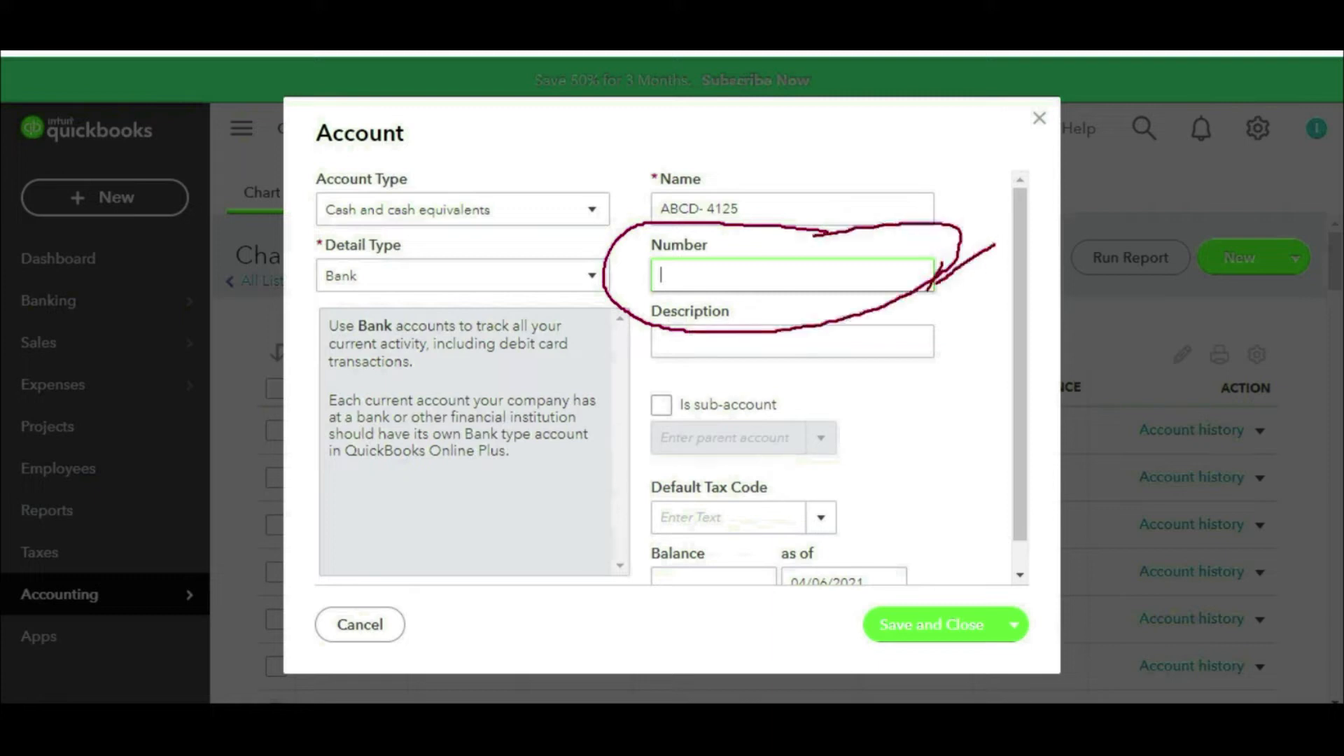
key(Escape)
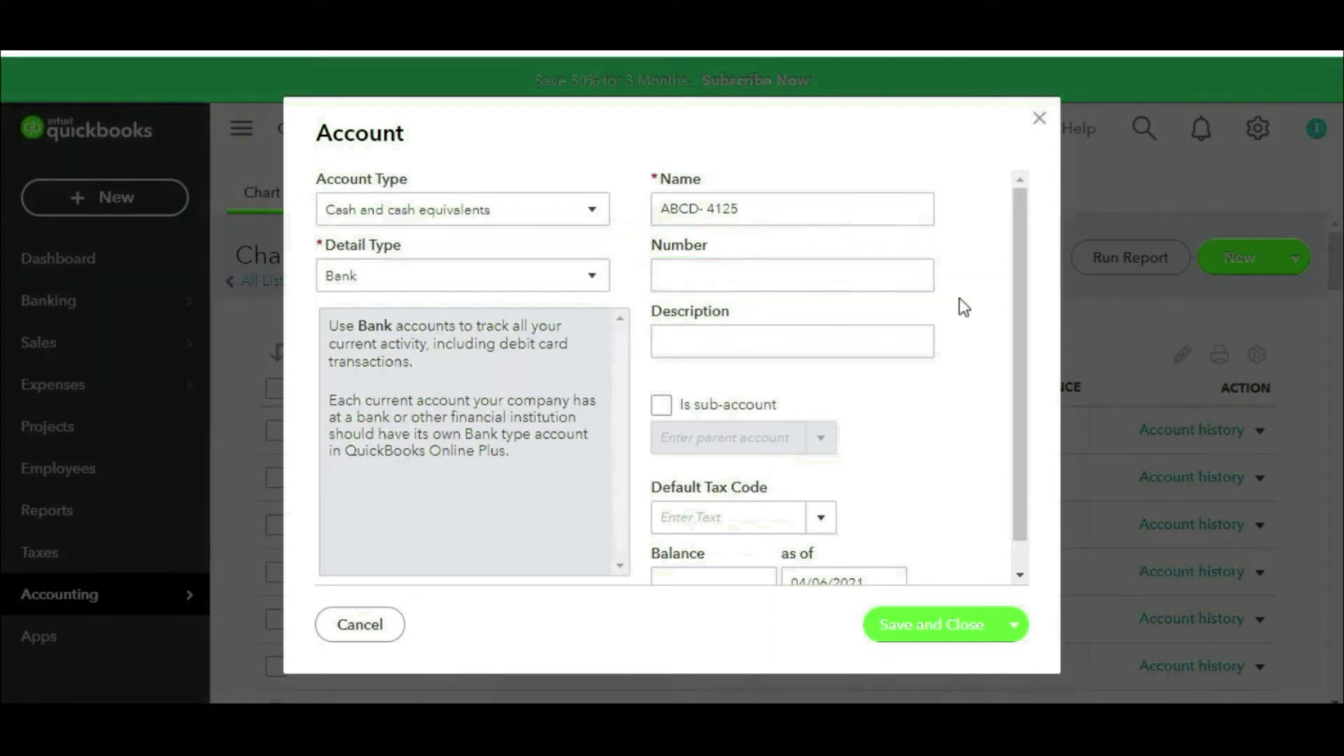
Step: In Excel, fill the Assets row with code 1000 yellow
key(alt+Tab)
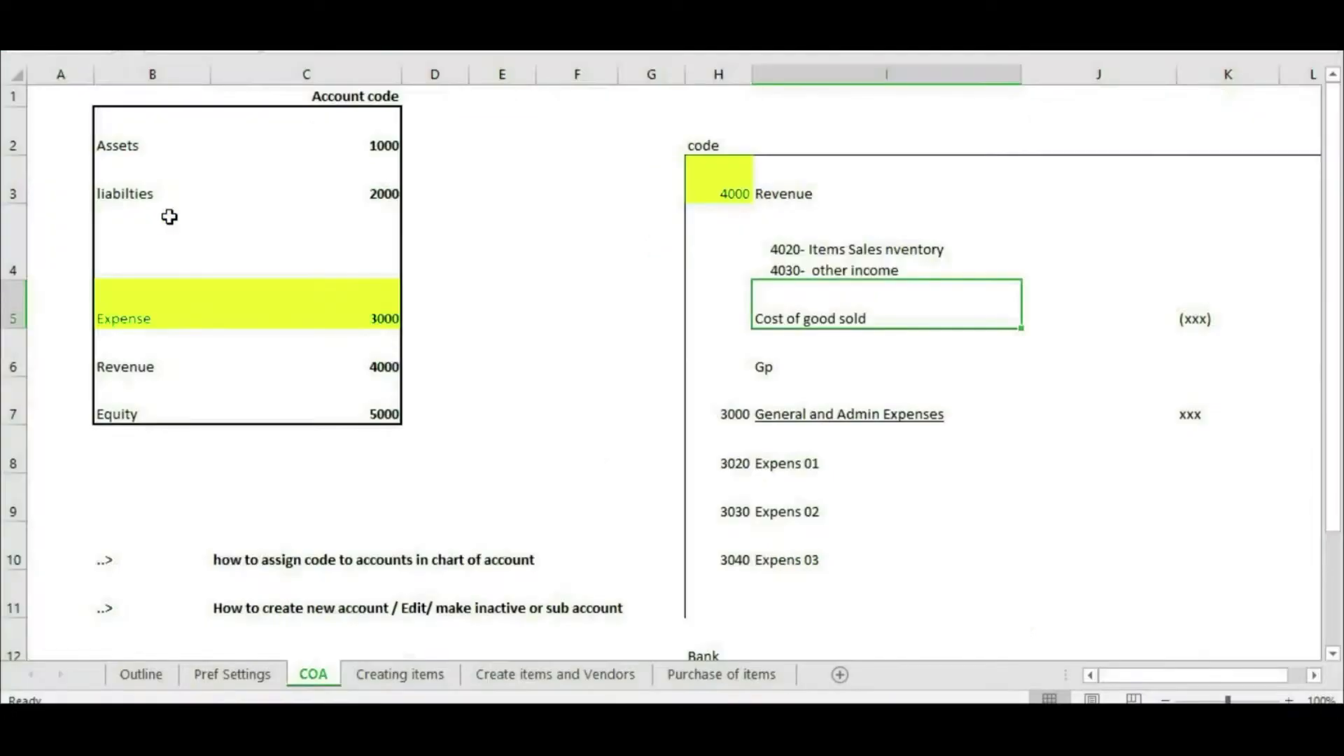
drag(142, 143, 375, 144)
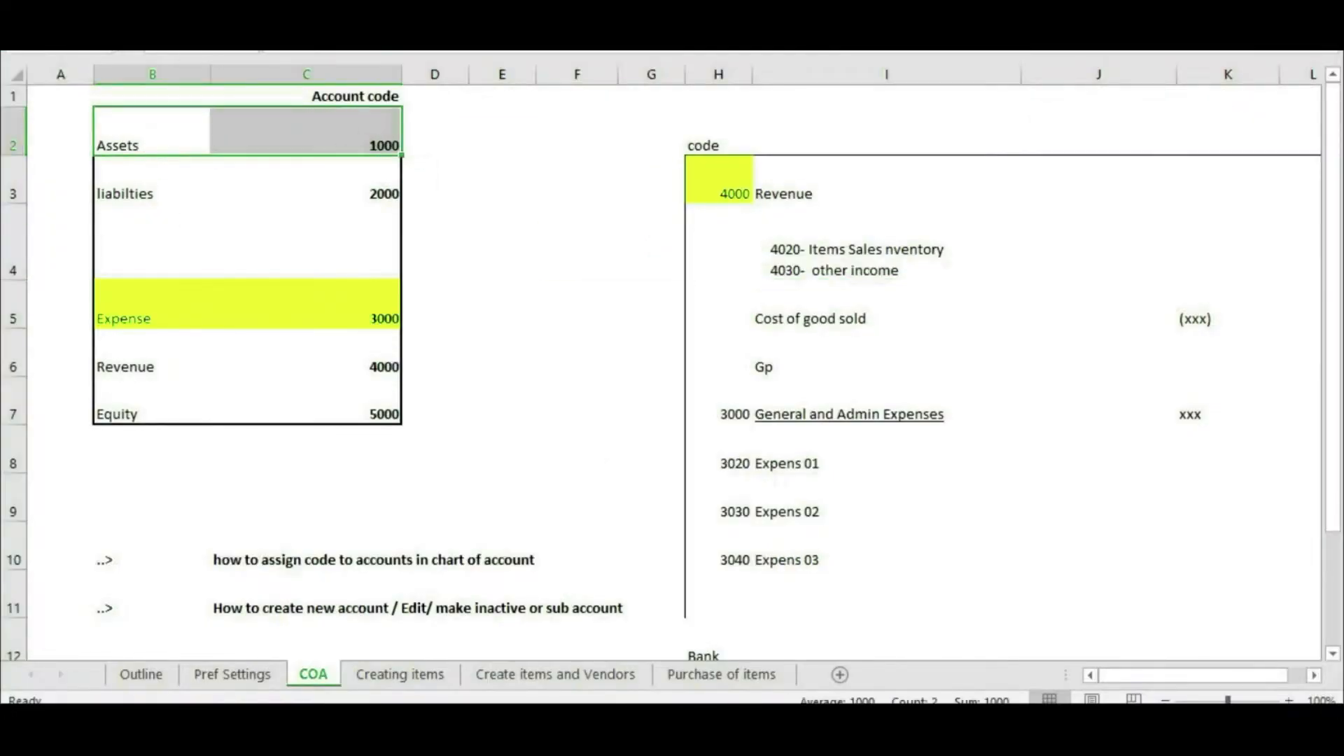
click(78, 12)
click(255, 73)
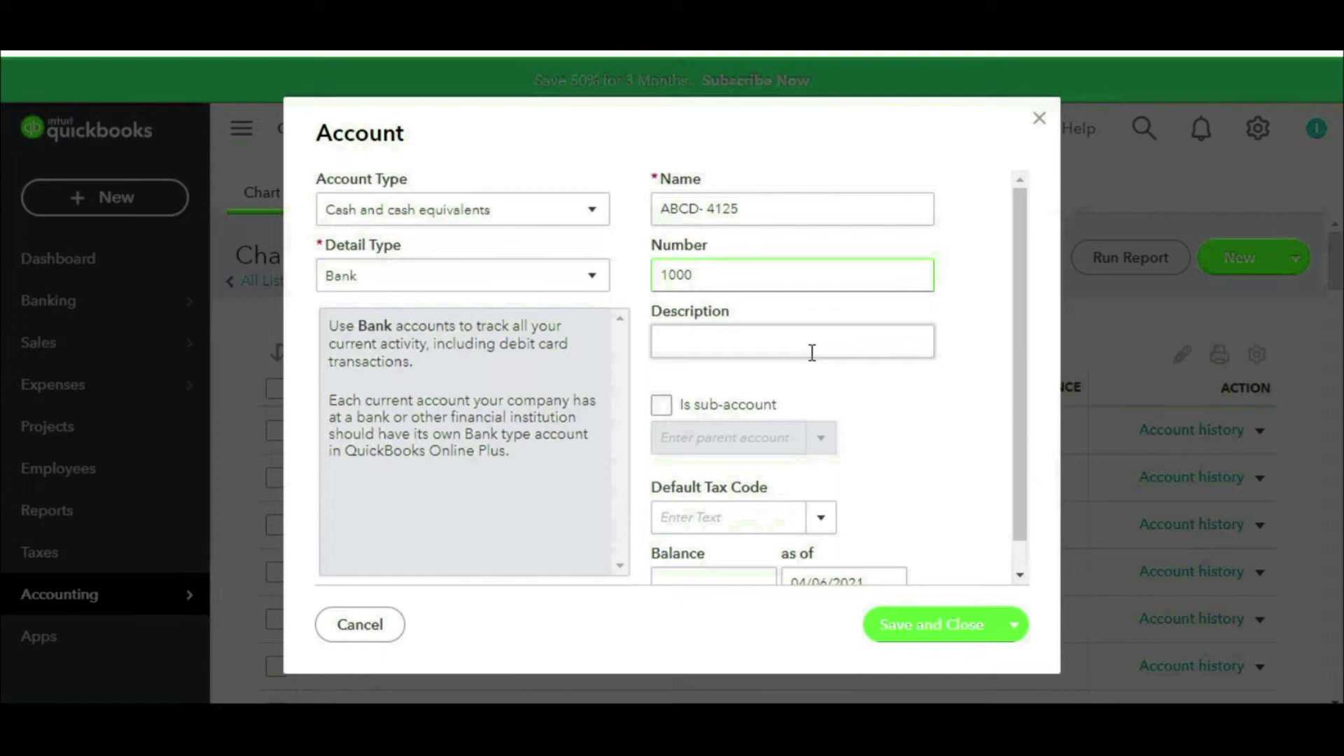
Step: Save the new Cash and cash equivalents bank account with number 1000
key(ctrl+2)
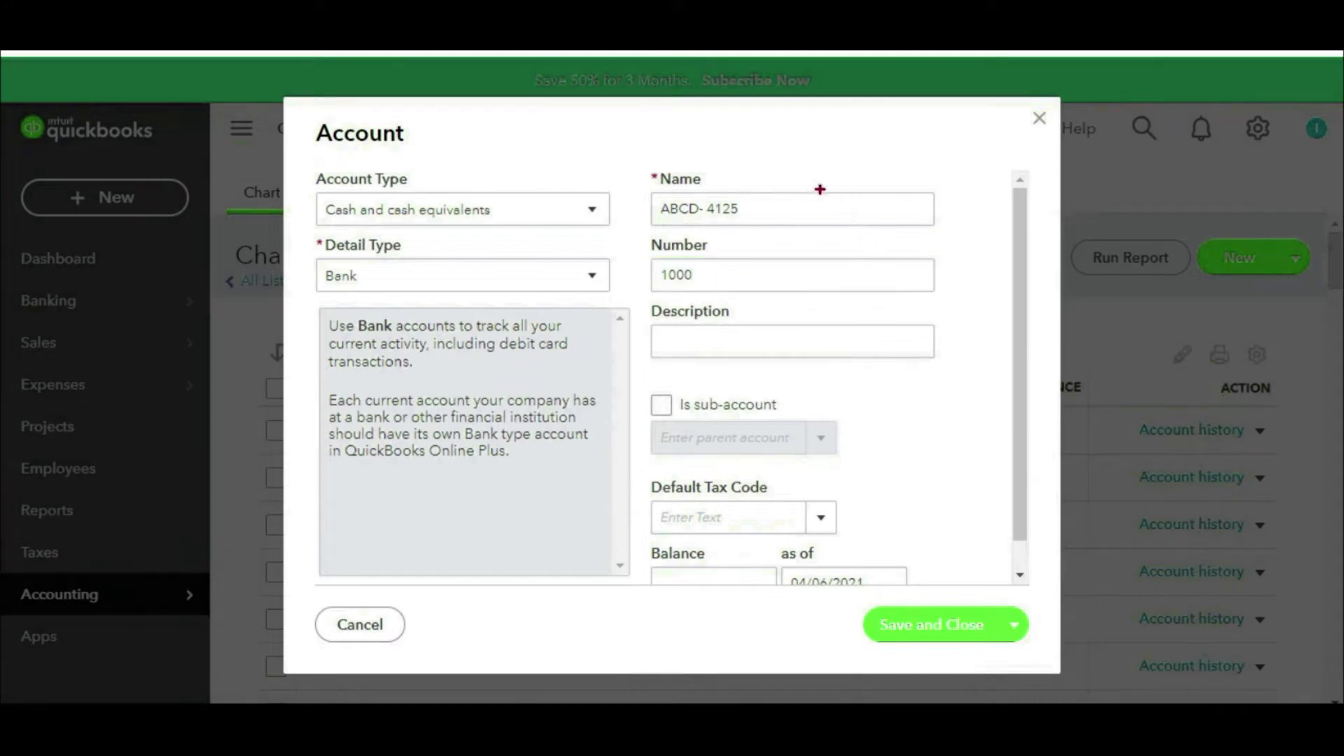
mouse_move(656, 133)
mouse_down()
mouse_move(365, 178)
mouse_move(774, 338)
mouse_move(769, 189)
mouse_up()
key(Escape)
click(945, 626)
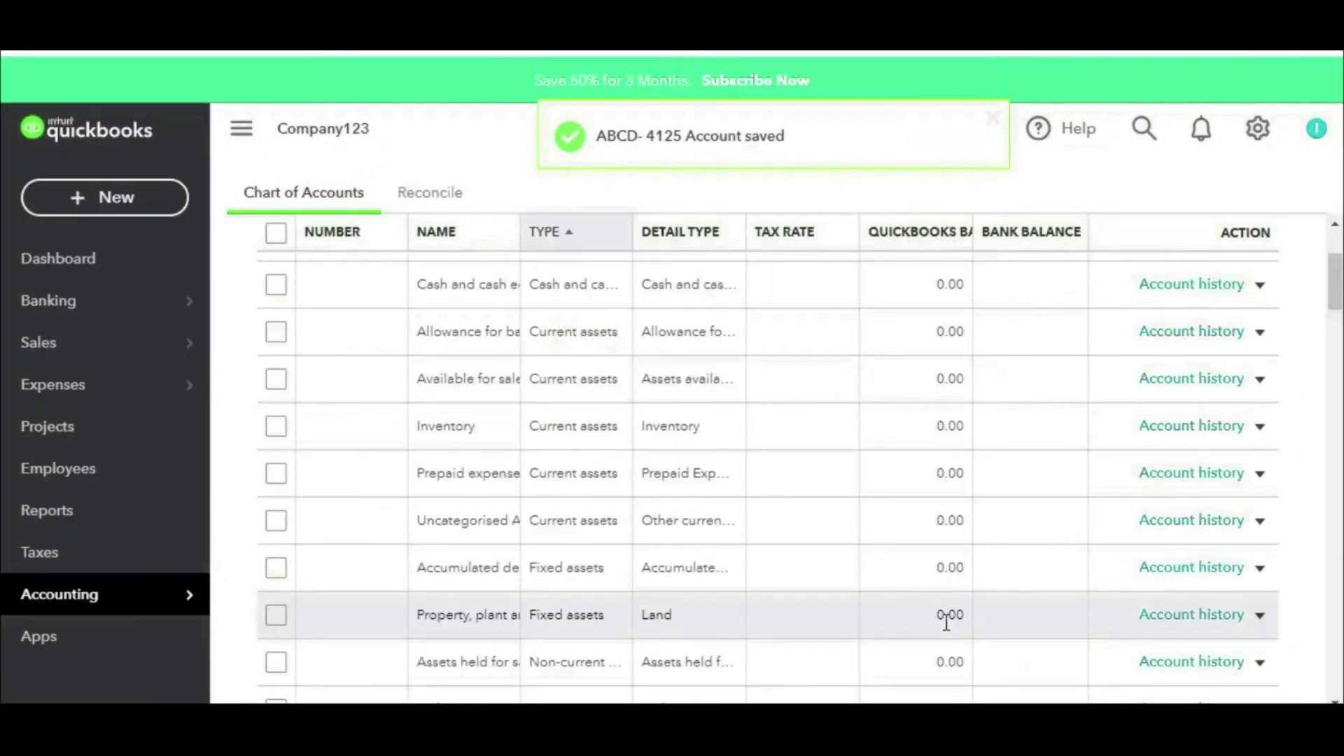
Step: Review the 4000, 4020 and 4030 revenue codes on the Excel sheet
key(alt+Tab)
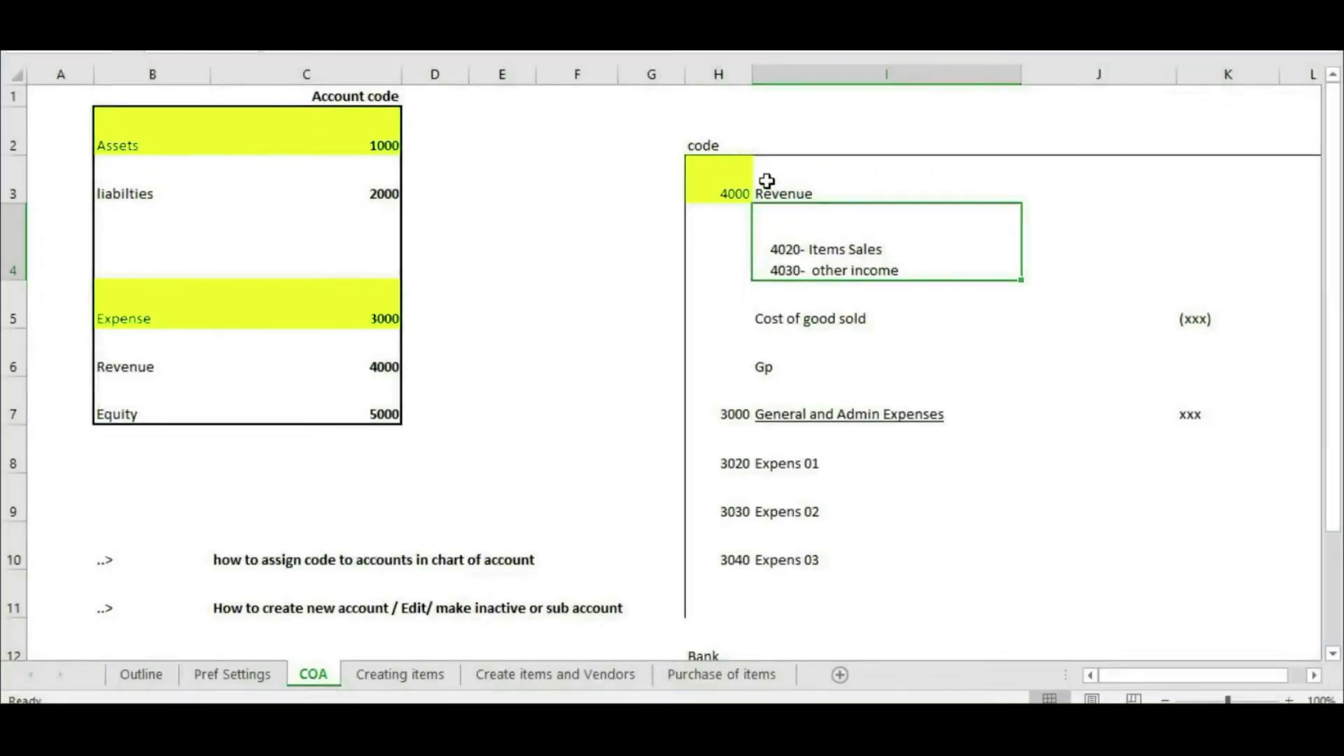
mouse_move(765, 153)
mouse_down()
mouse_move(677, 187)
mouse_move(809, 162)
mouse_move(767, 145)
mouse_up()
mouse_move(816, 216)
mouse_down()
mouse_move(779, 223)
mouse_move(743, 280)
mouse_move(931, 294)
mouse_move(844, 208)
mouse_move(797, 208)
mouse_up()
drag(756, 262, 881, 261)
drag(786, 283, 952, 283)
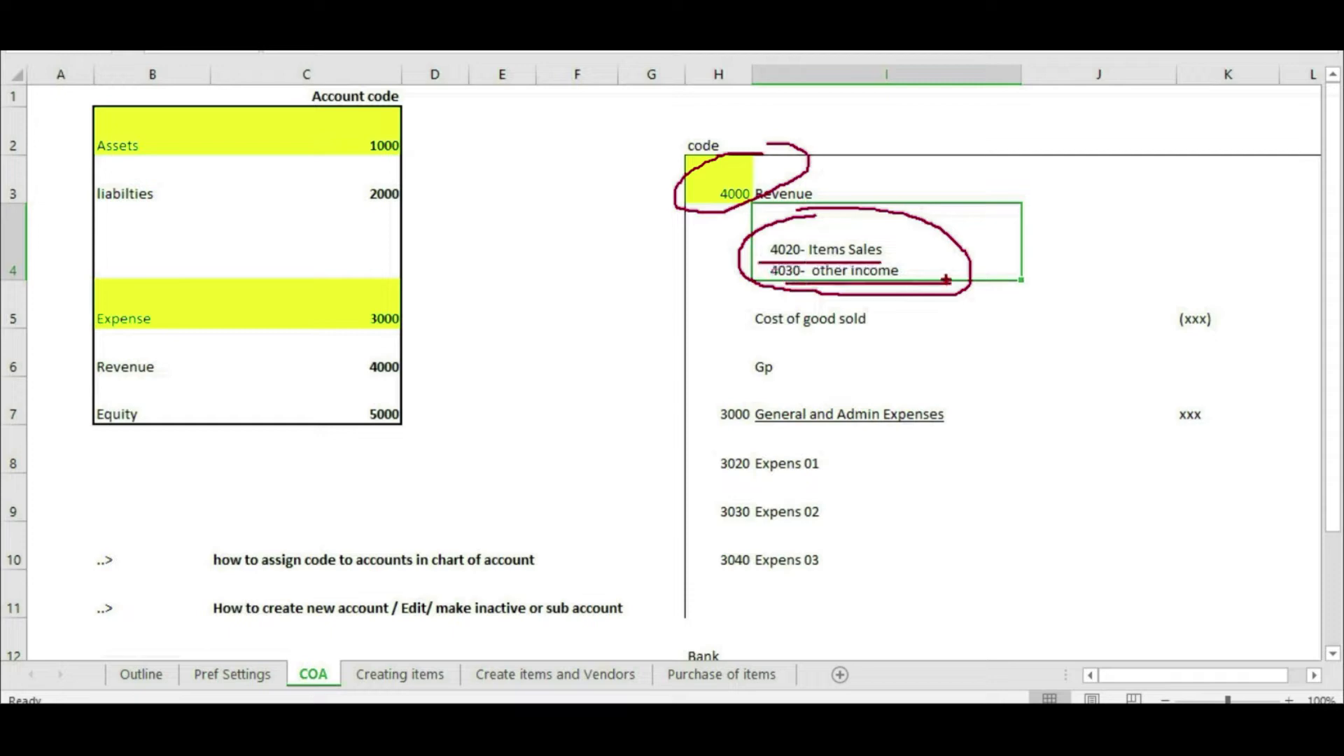
key(Escape)
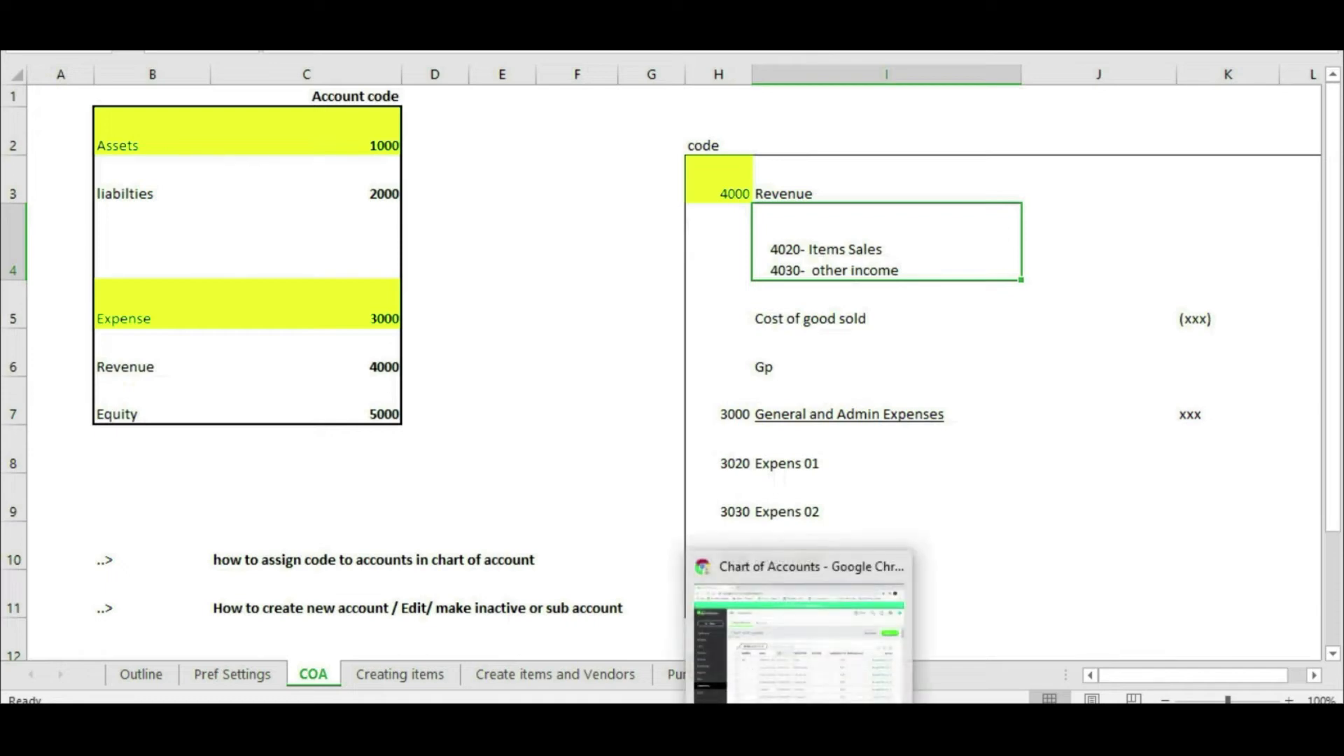
Step: Back in the QuickBooks Chart of Accounts, scroll to the Owner's equity and Income accounts
click(858, 655)
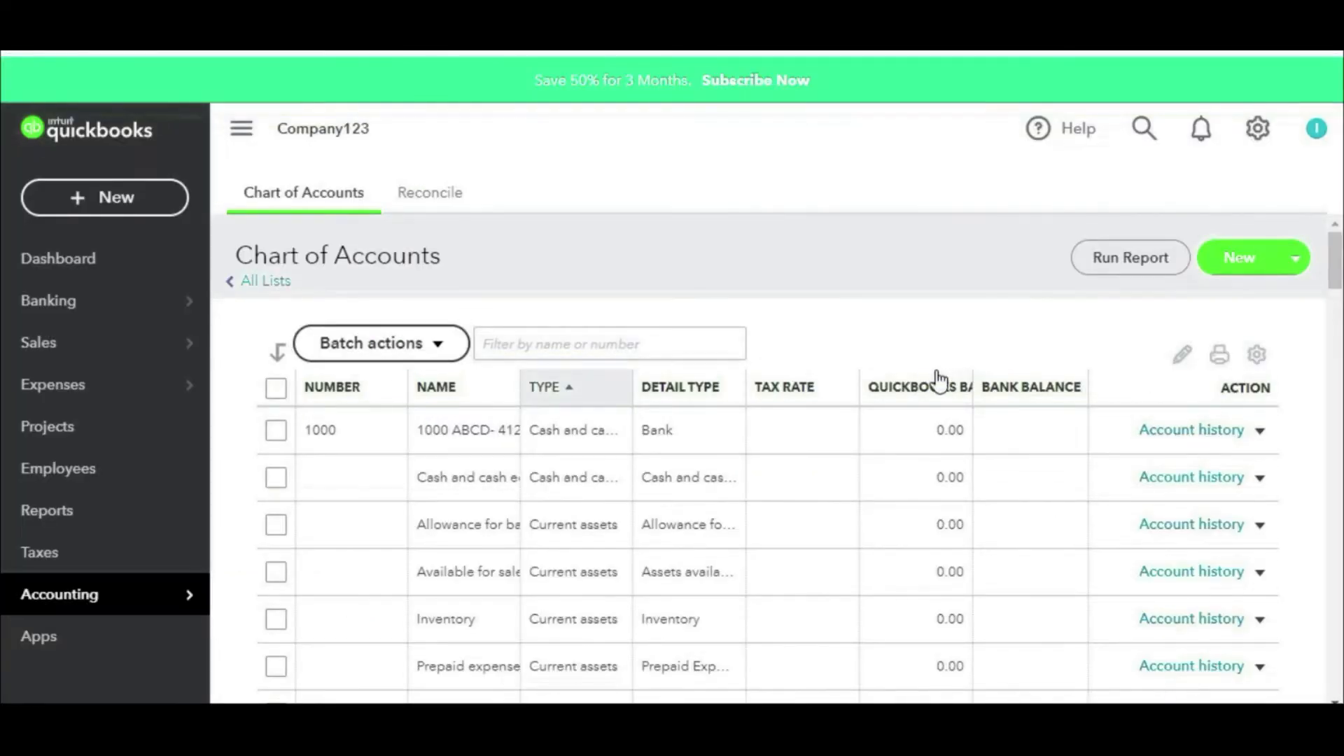
mouse_move(1290, 217)
mouse_down()
mouse_move(1201, 212)
mouse_move(1196, 301)
mouse_move(1320, 250)
mouse_move(1280, 201)
mouse_up()
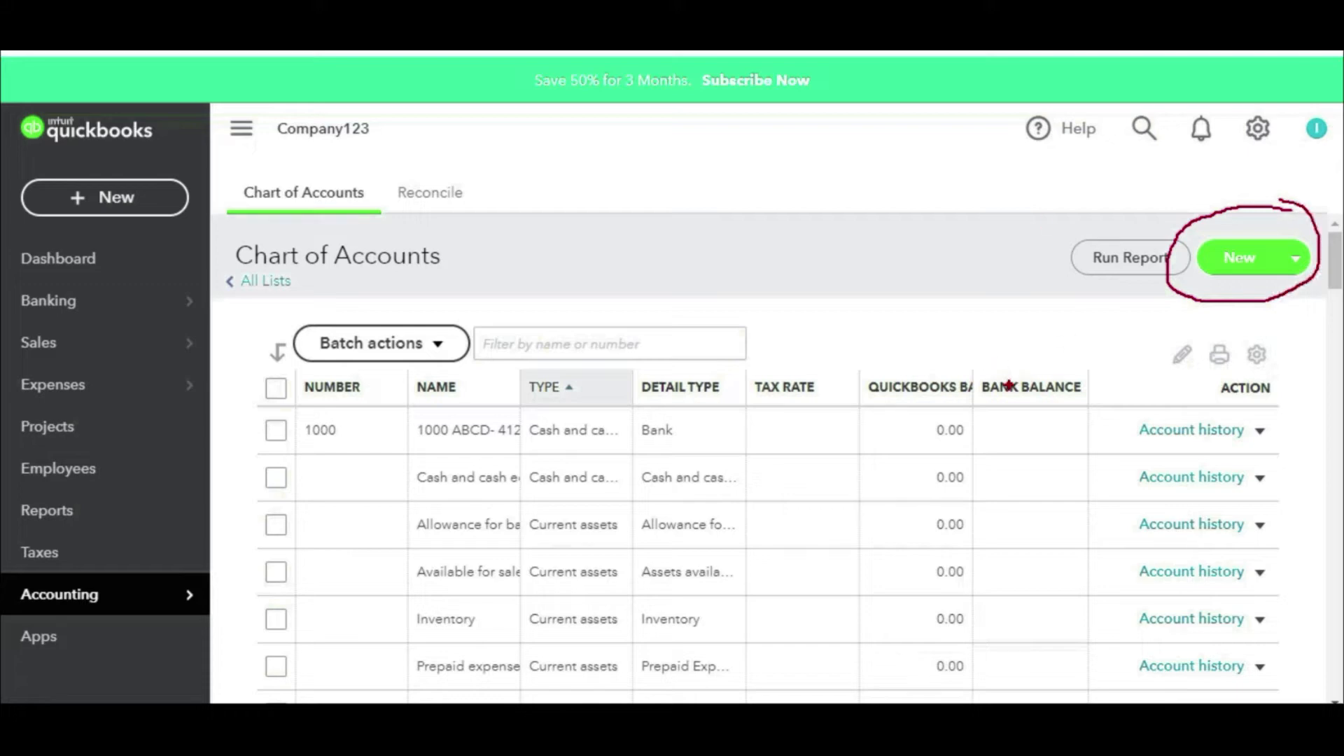
scroll(863, 416, down, 5)
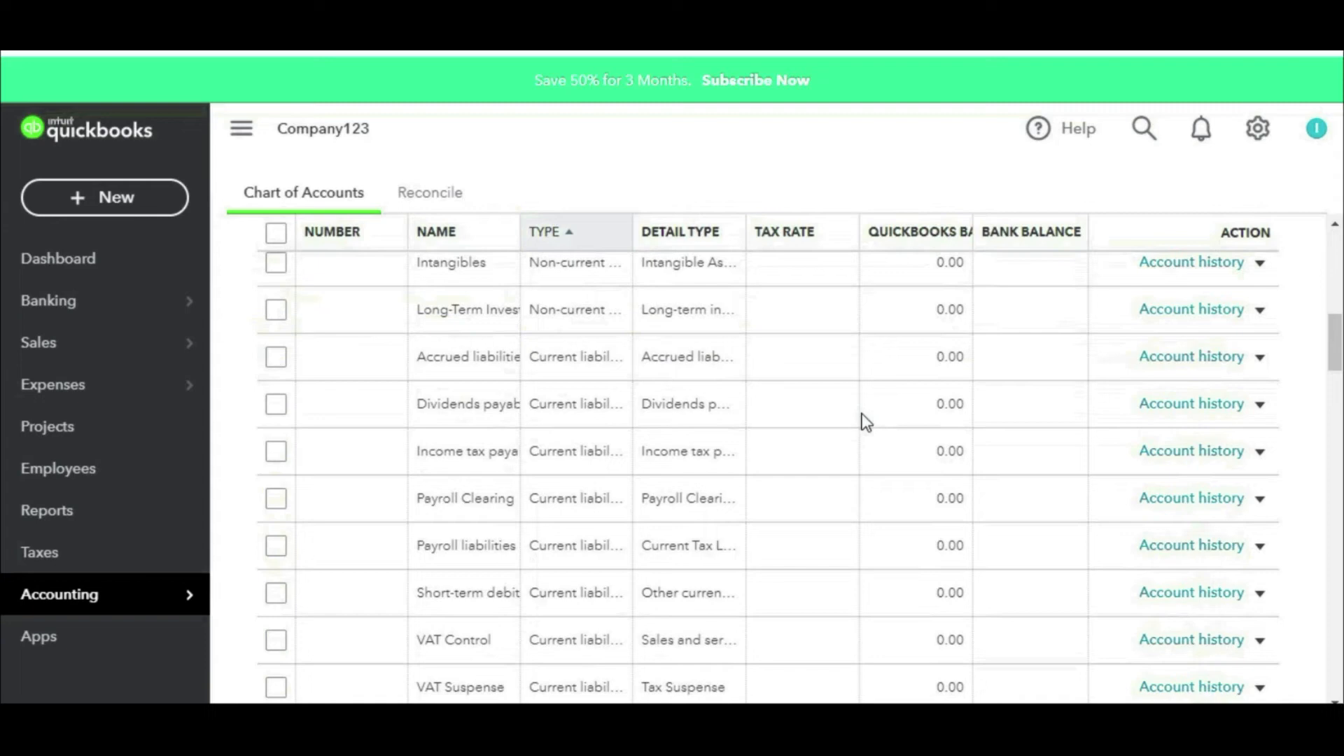
scroll(849, 412, down, 11)
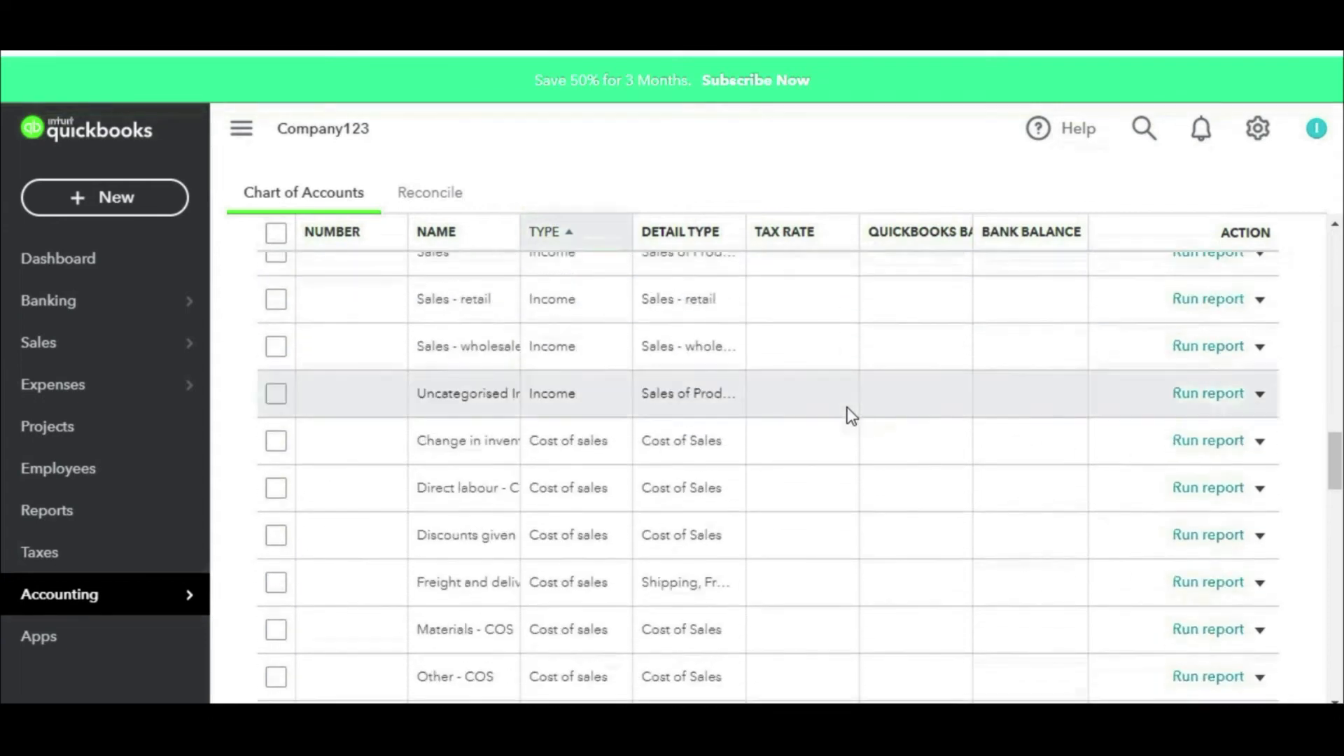
scroll(849, 413, up, 4)
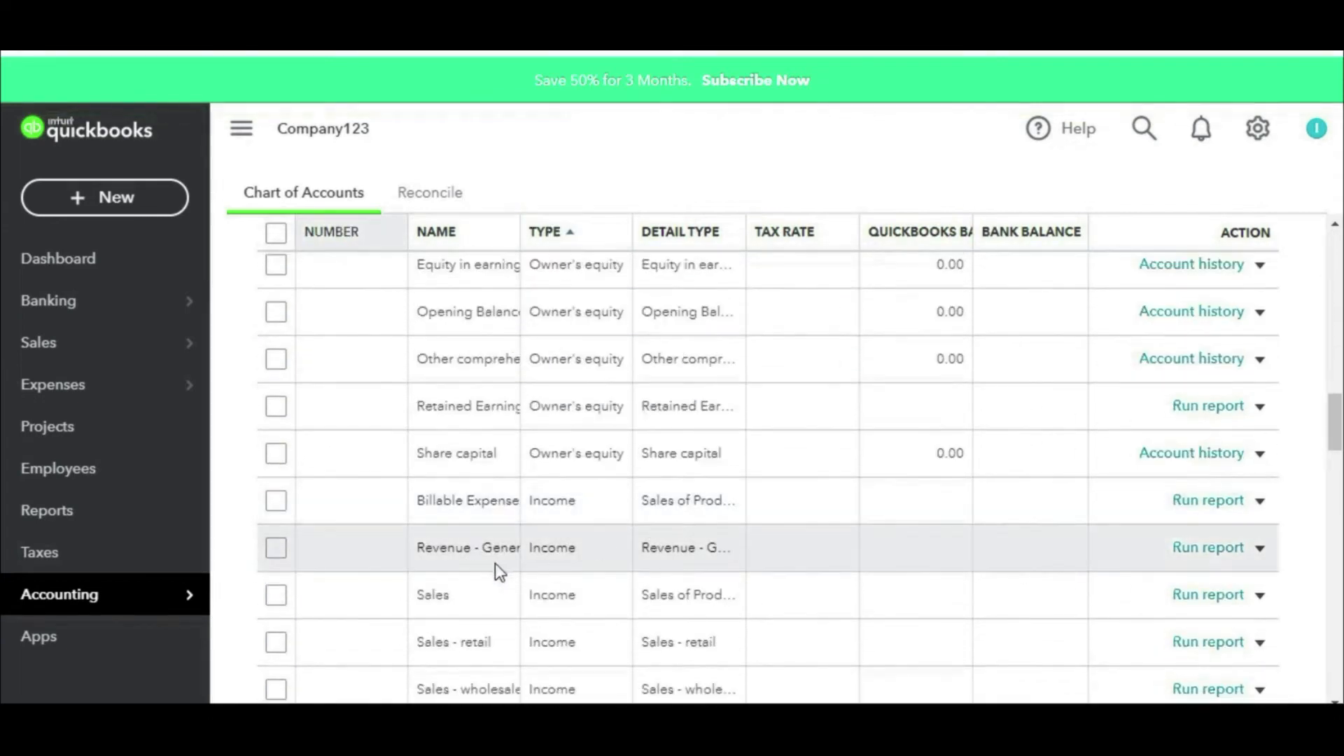
Step: Edit the Revenue account, re-enter its name and keep detail type Revenue - General
click(1261, 548)
click(1125, 579)
triple_click(786, 225)
key(BackSpace)
text(Revenue)
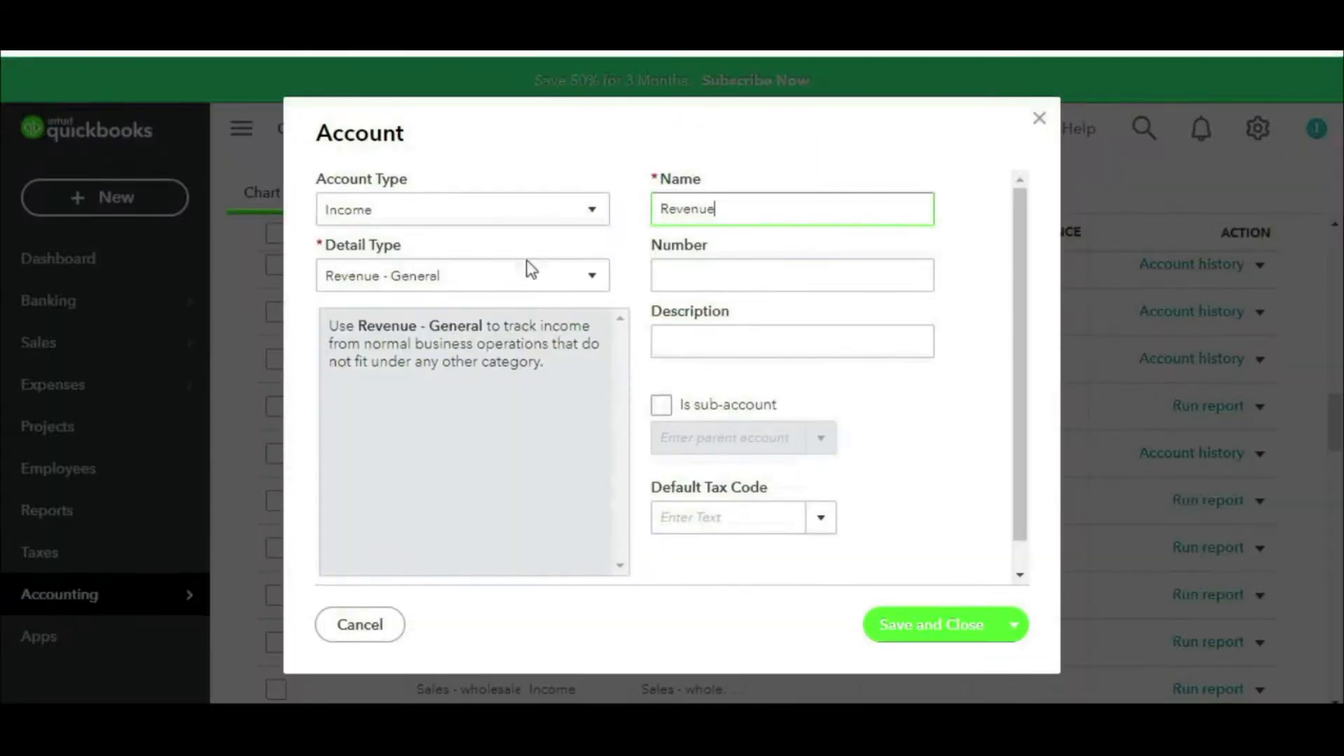
click(501, 281)
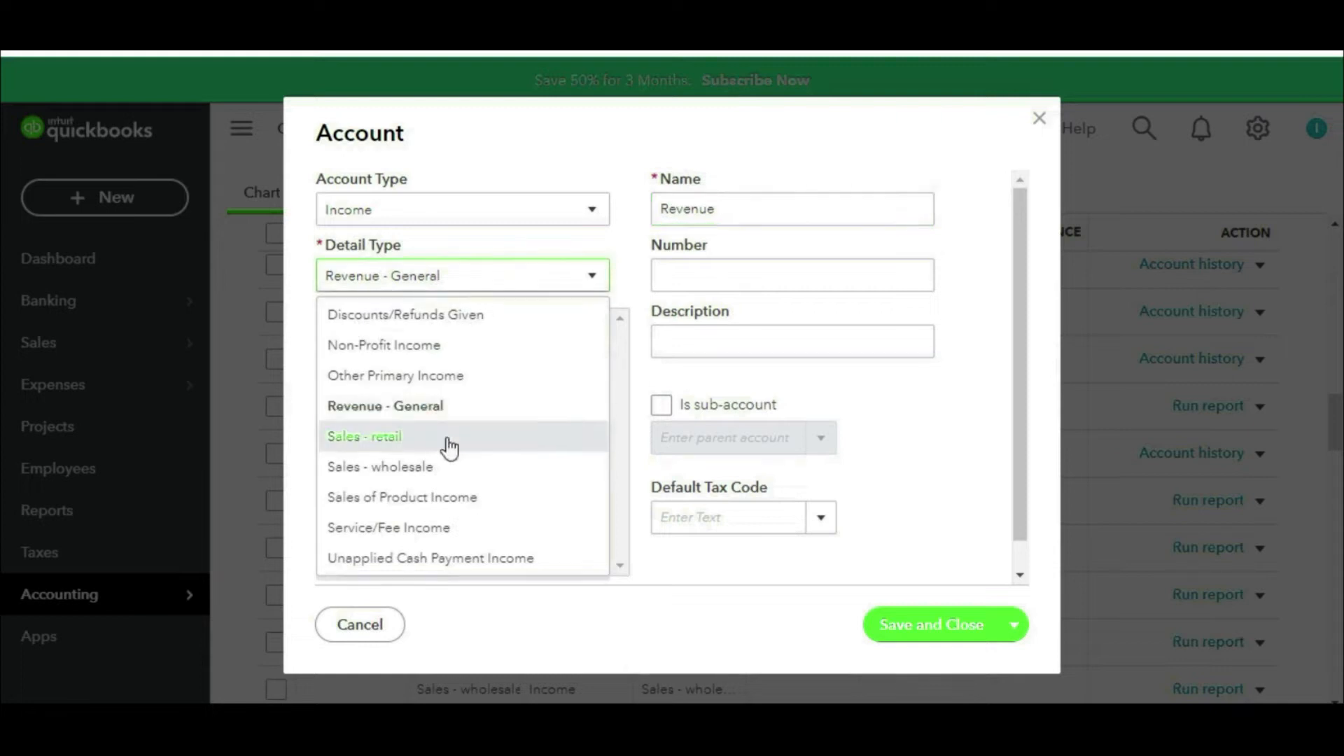
click(420, 410)
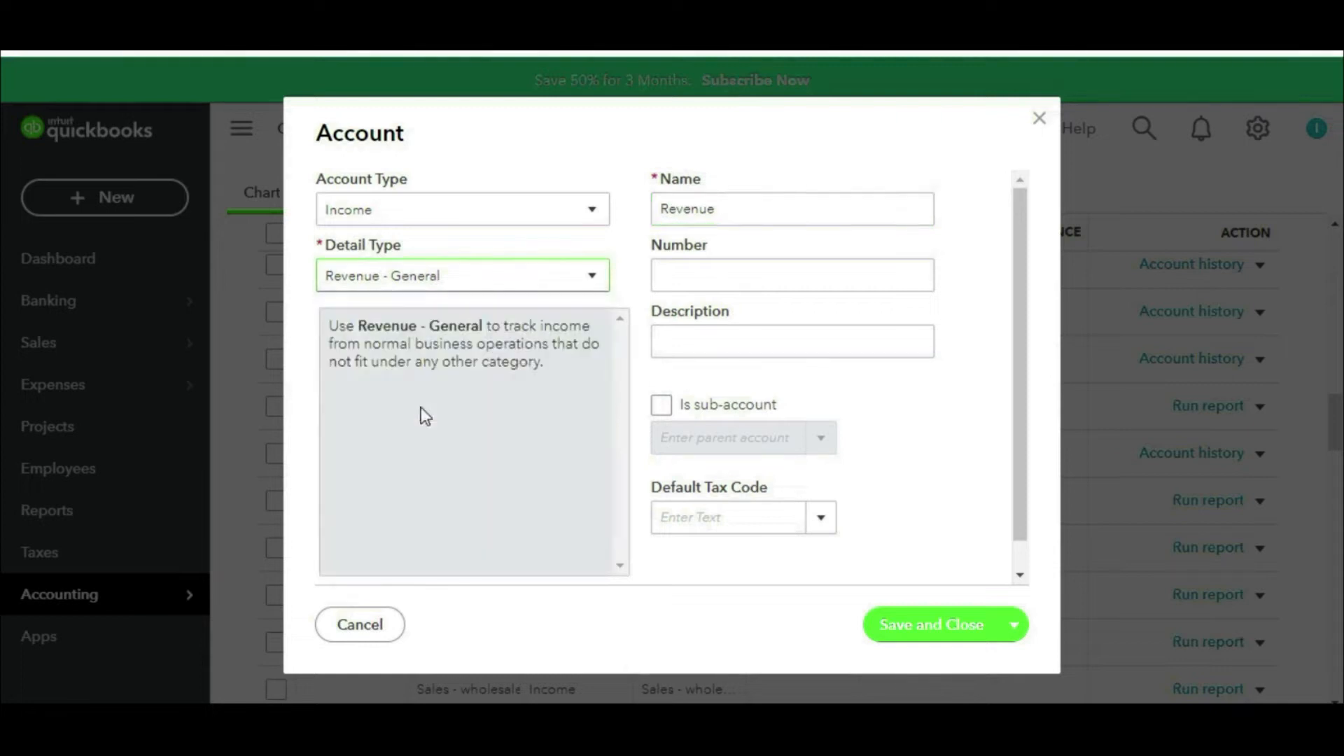
Step: Look up code 4000 in Excel, enter it as the account number and save
click(821, 282)
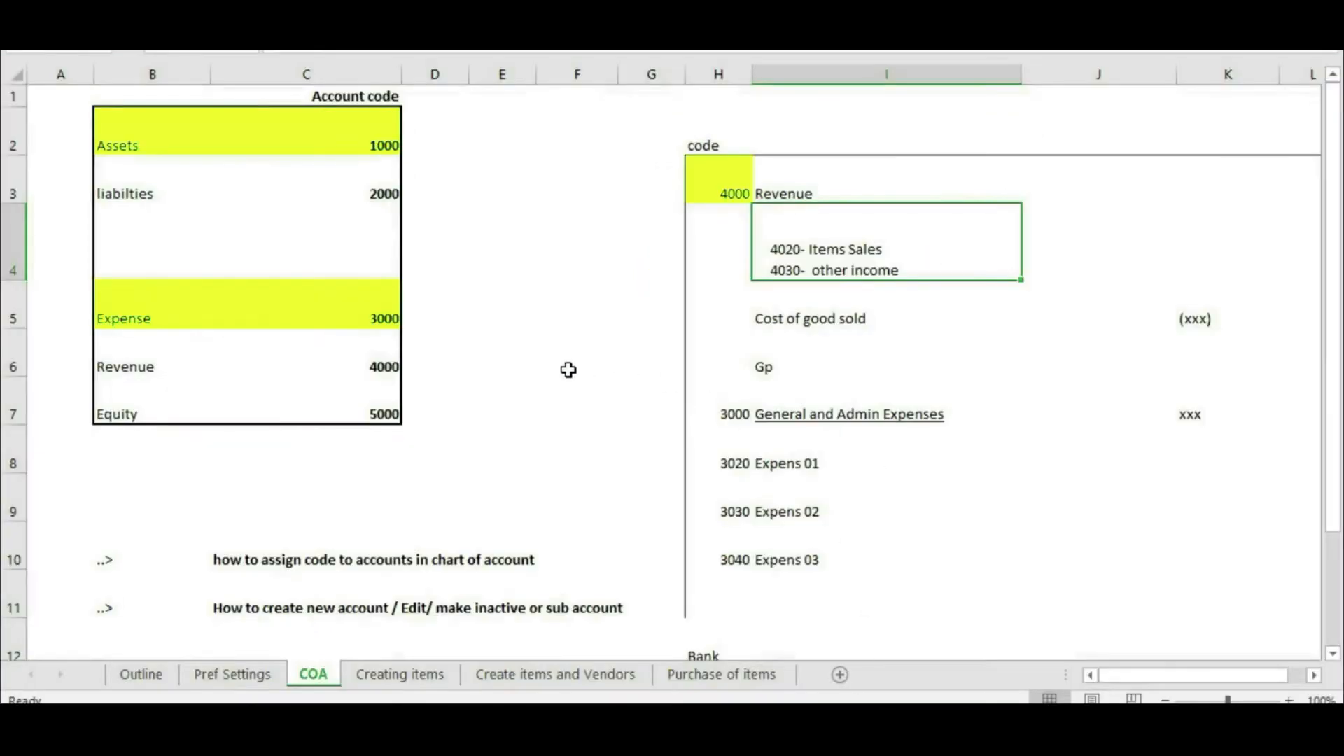
click(717, 191)
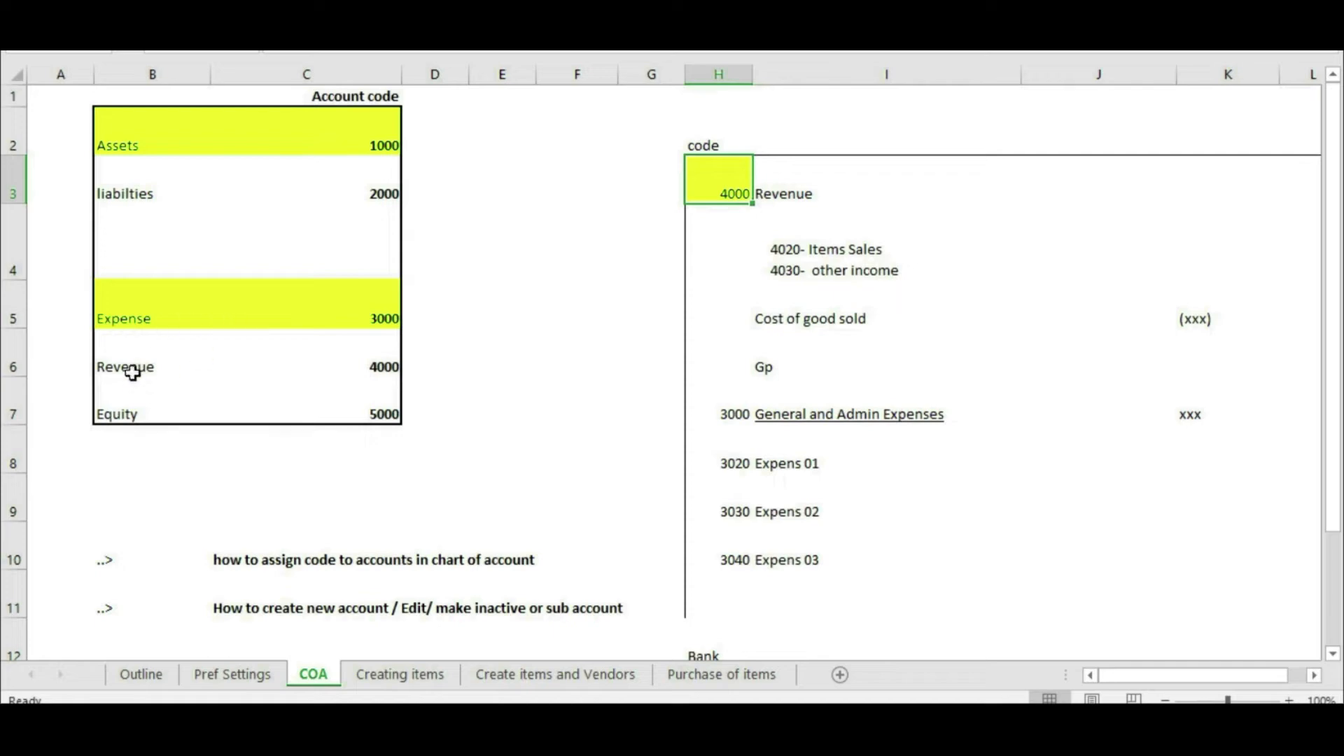
click(381, 365)
key(alt+Tab)
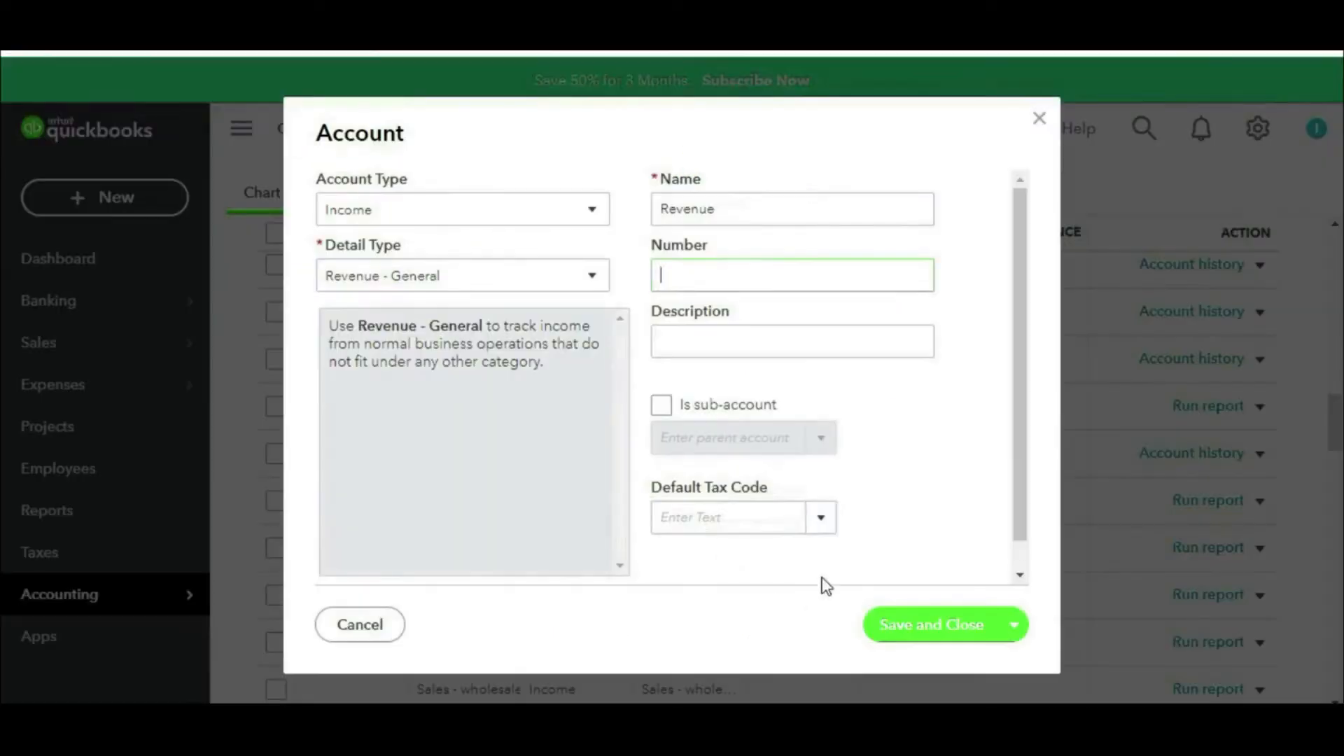
text(4000)
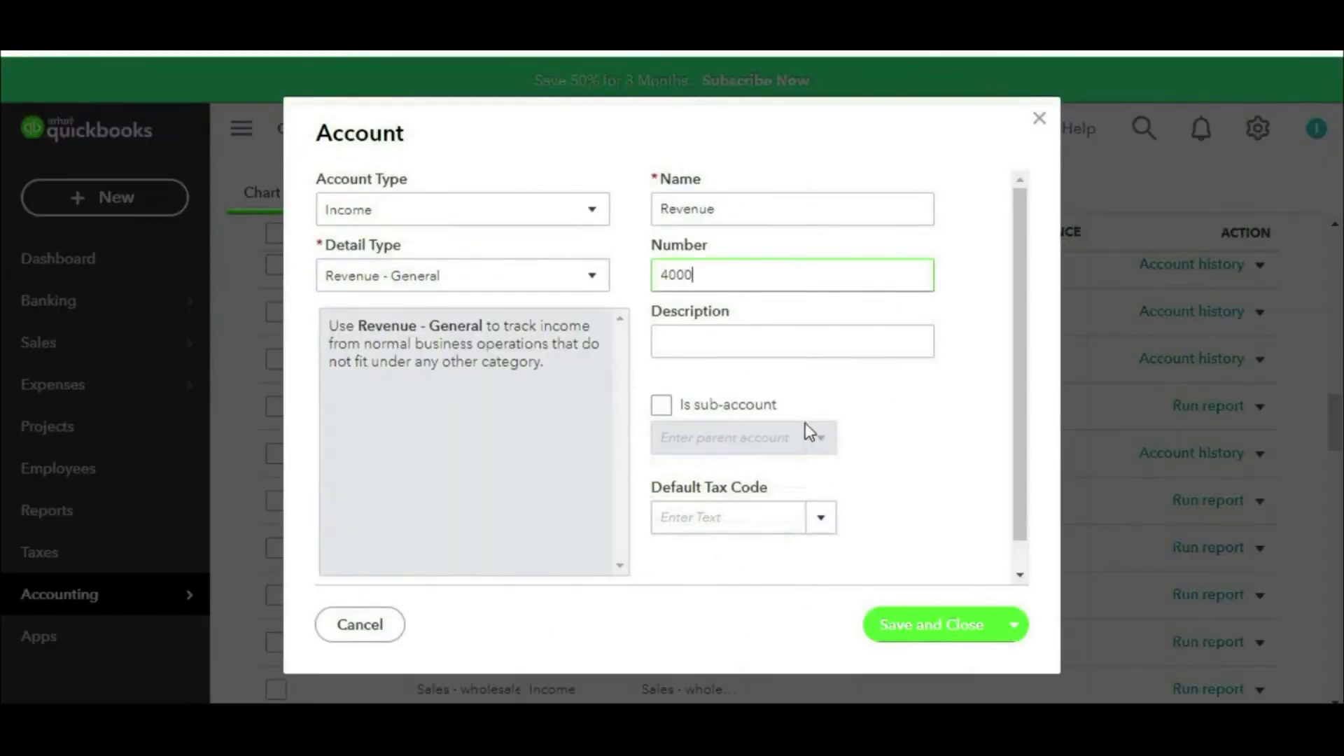
scroll(856, 476, down, 1)
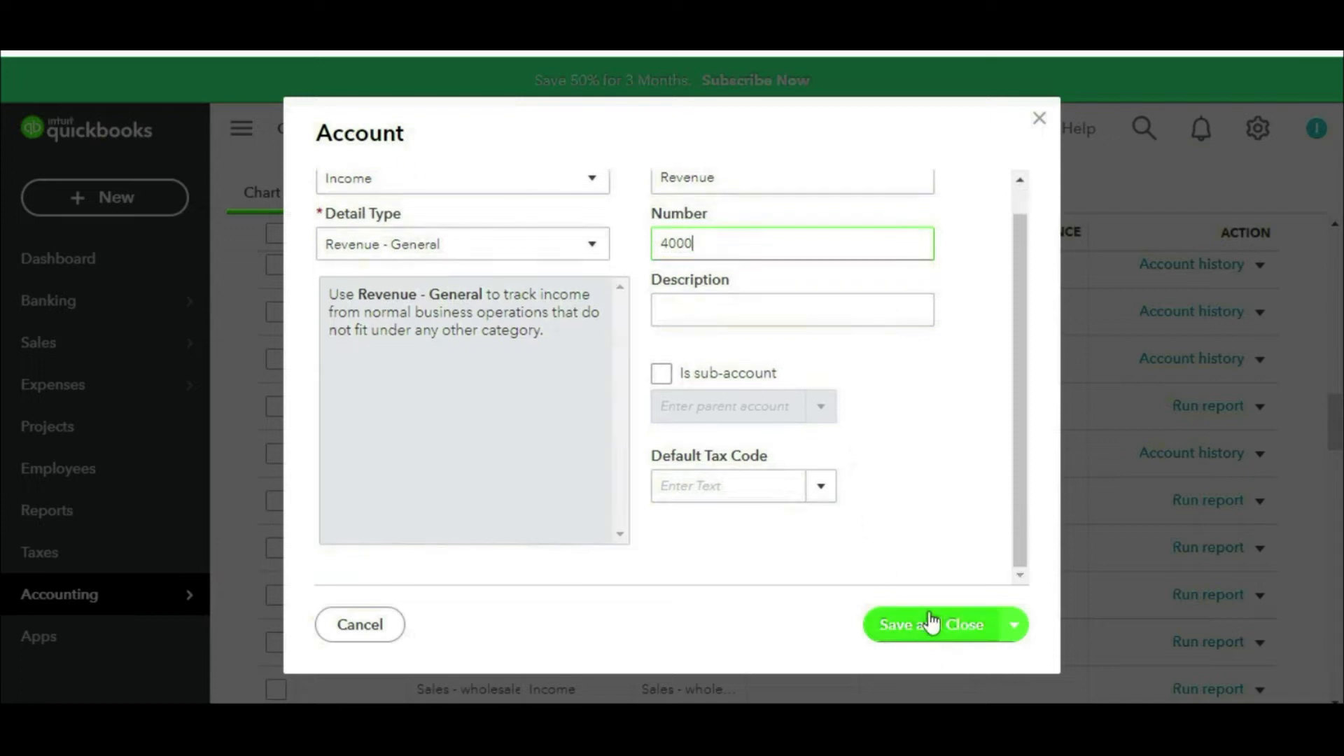
click(932, 623)
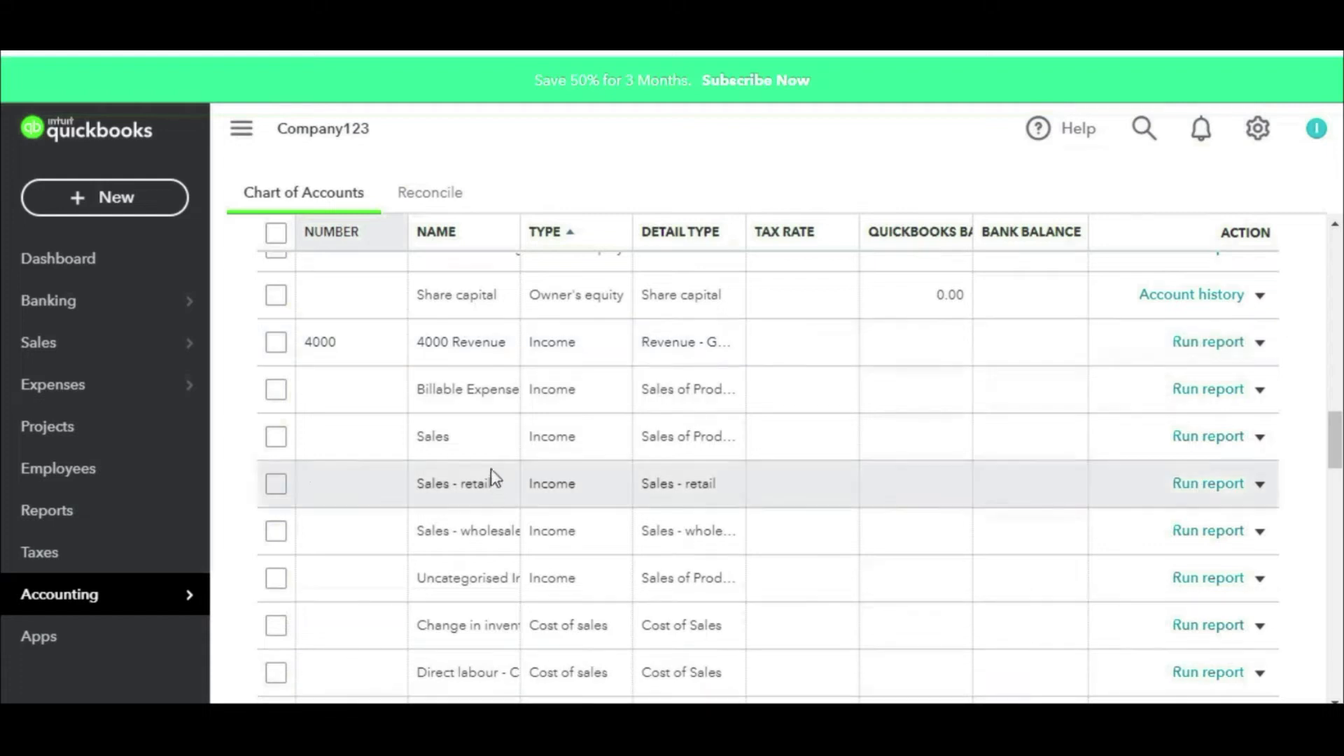
Step: Edit the Sales income account and rename it to 'Items Sales'
click(1260, 438)
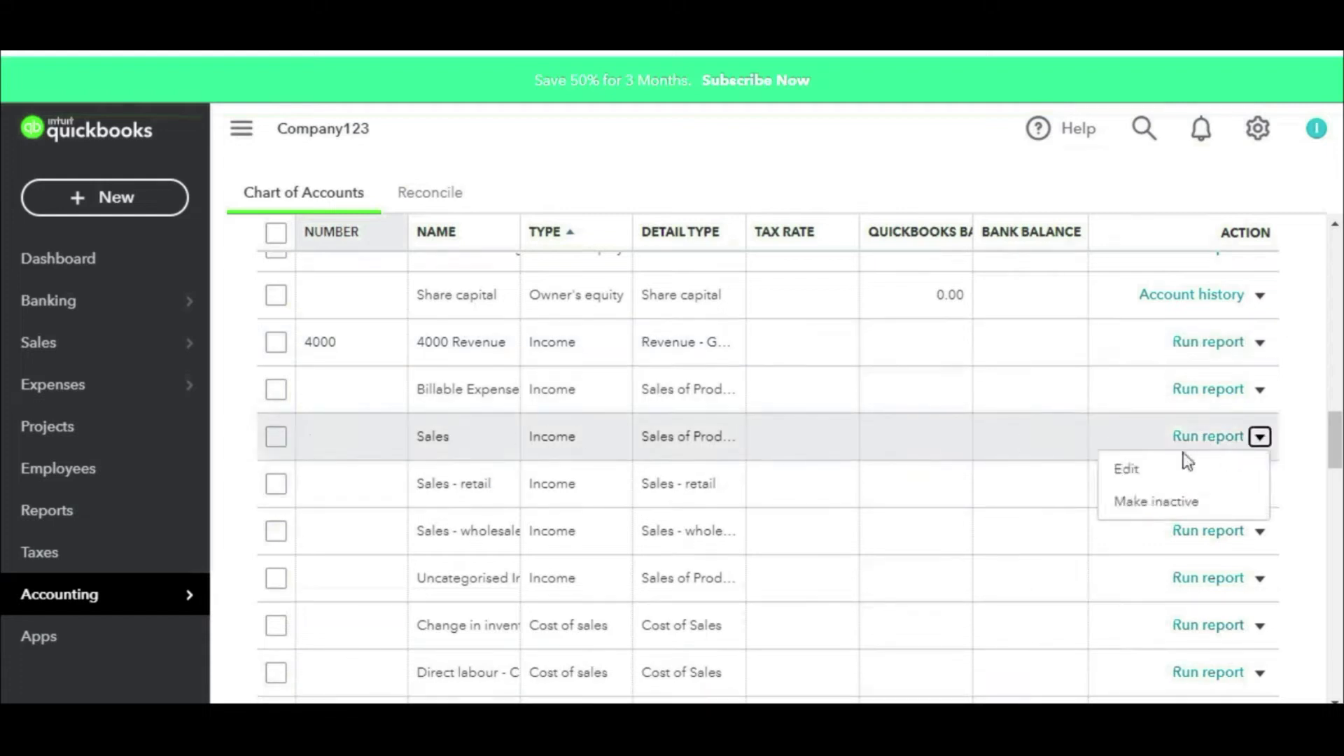
click(1152, 471)
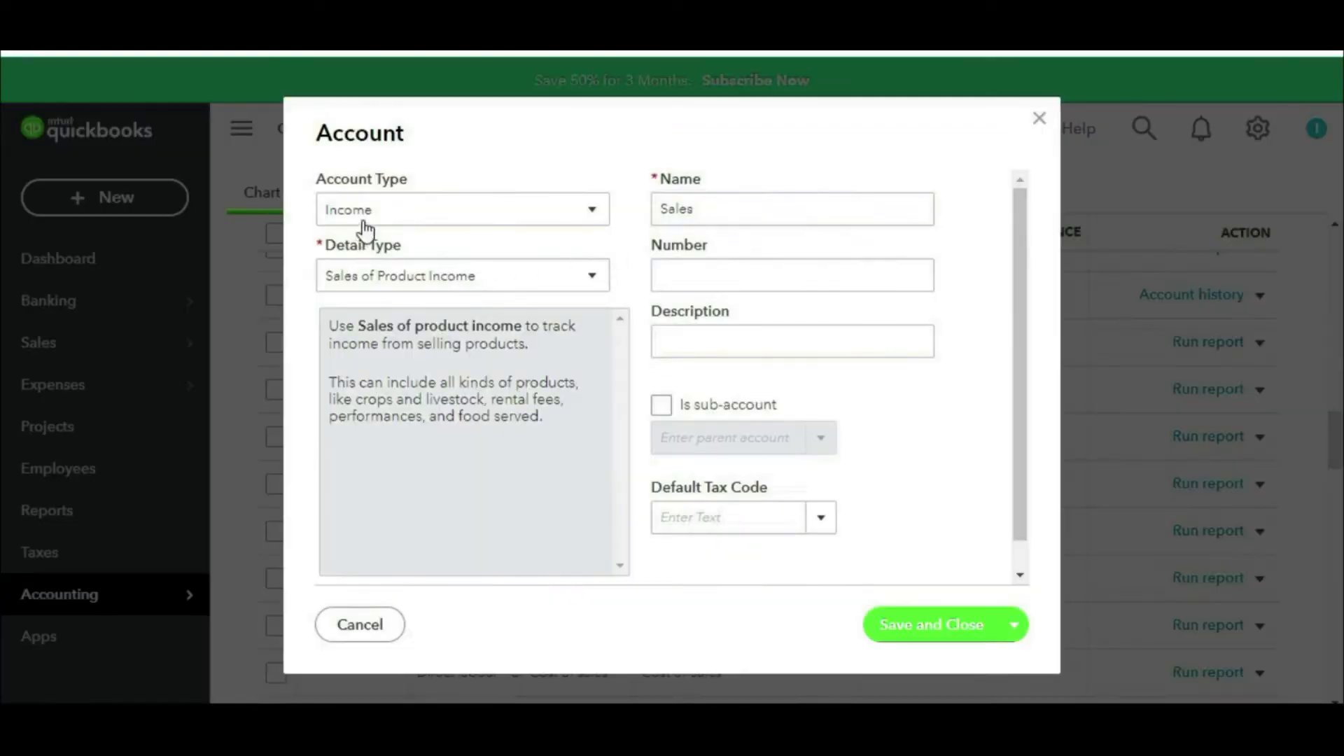
key(ctrl+2)
drag(400, 206, 485, 179)
drag(487, 266, 565, 242)
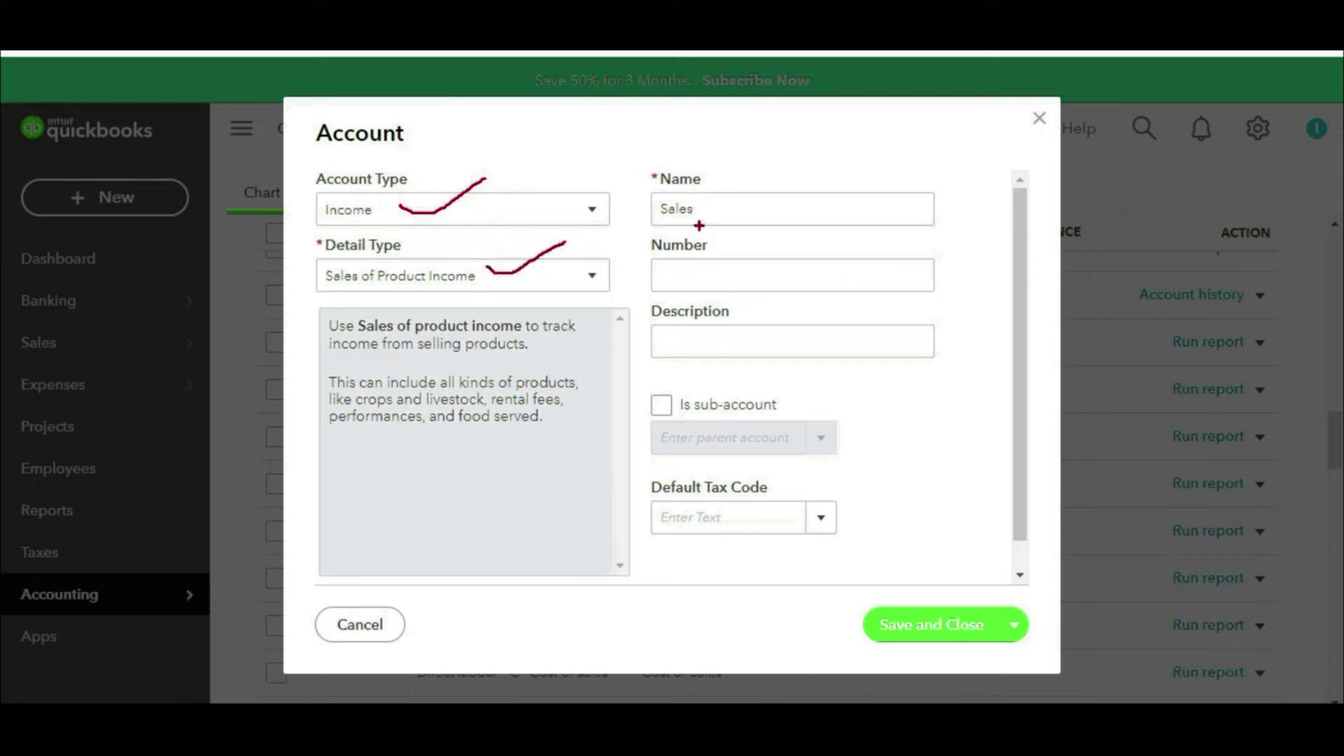
key(Escape)
drag(714, 210, 644, 226)
key(BackSpace)
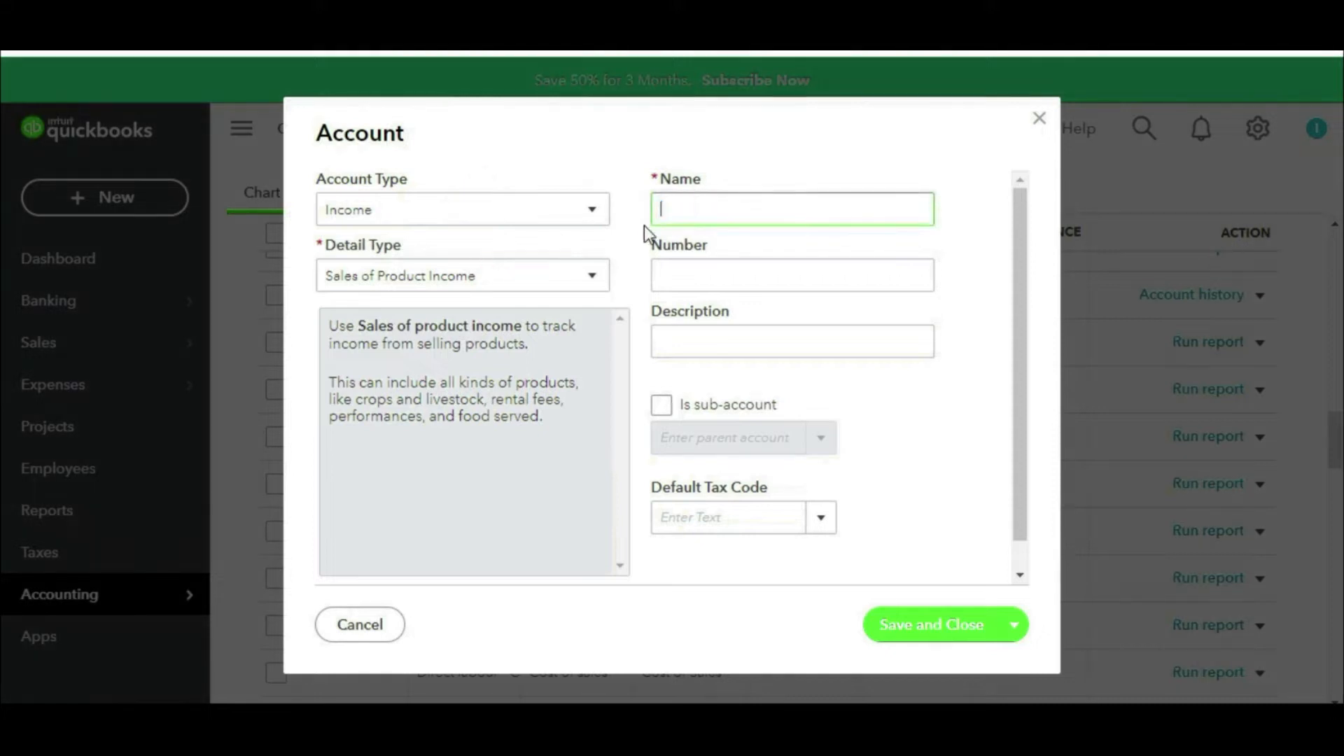
text(Items Sales)
Step: Check the planned Revenue sub-account codes in Excel for Items Sales
click(730, 272)
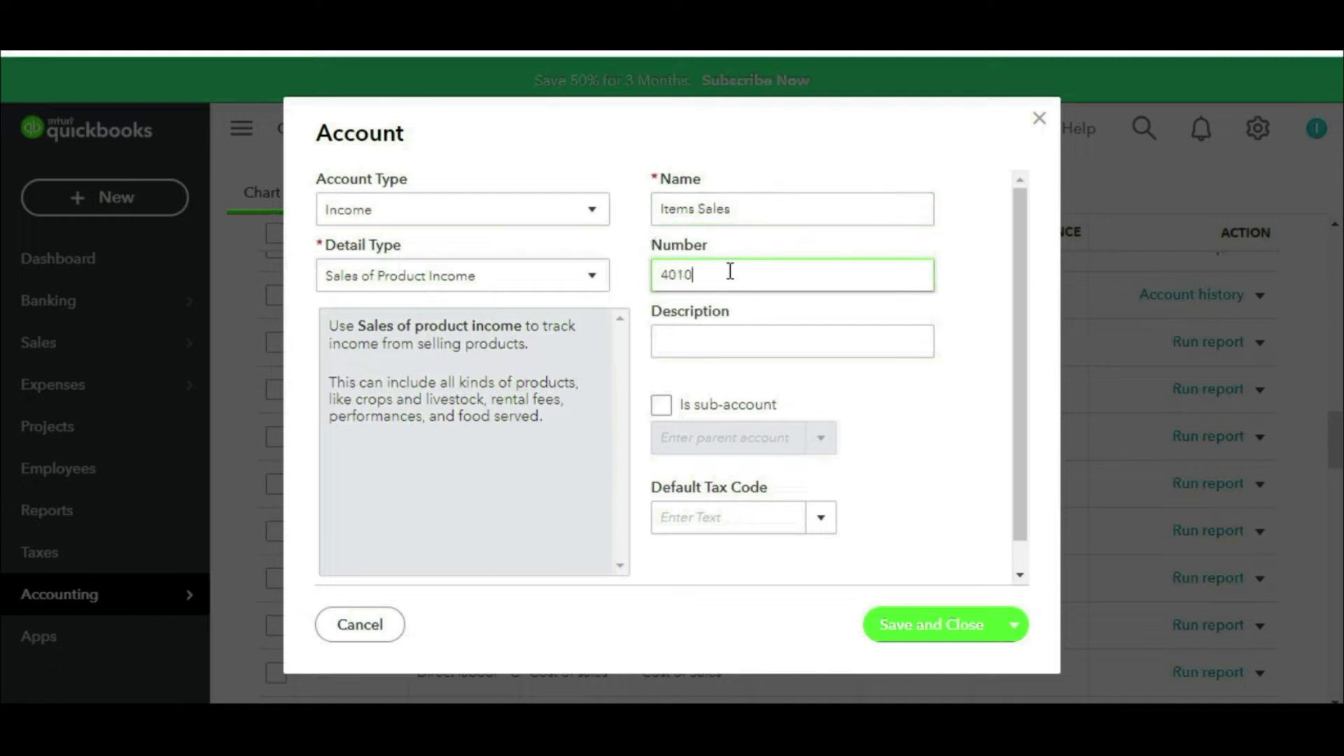
click(749, 714)
click(840, 252)
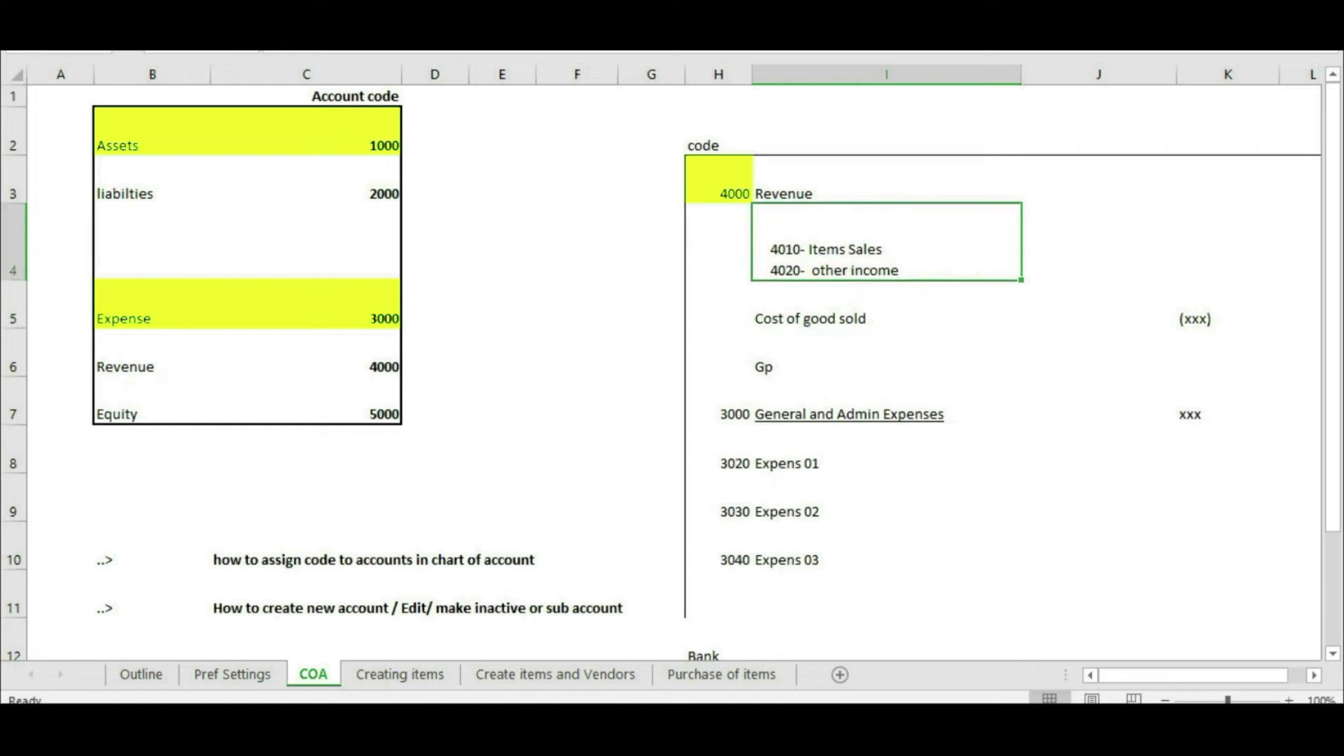
click(801, 718)
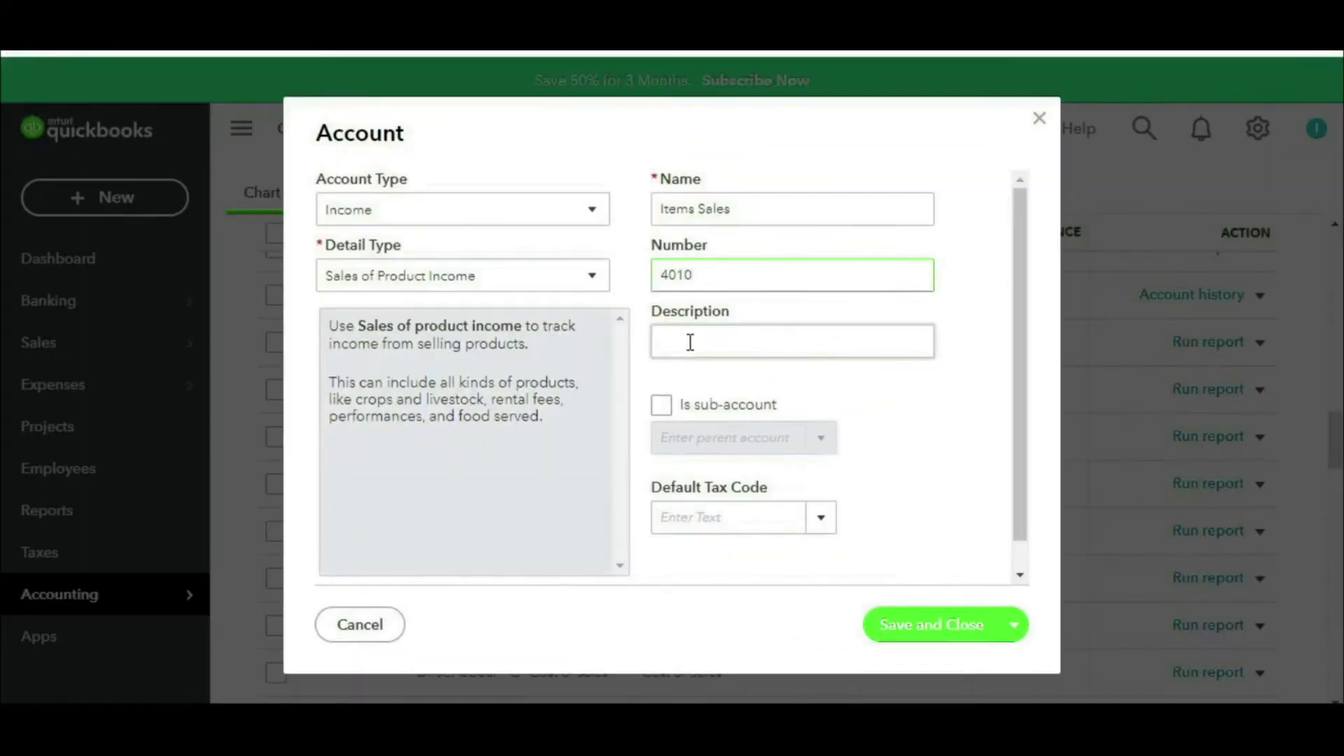
mouse_move(760, 367)
mouse_down()
mouse_move(614, 420)
mouse_move(771, 352)
mouse_move(718, 354)
mouse_up()
drag(950, 331, 785, 388)
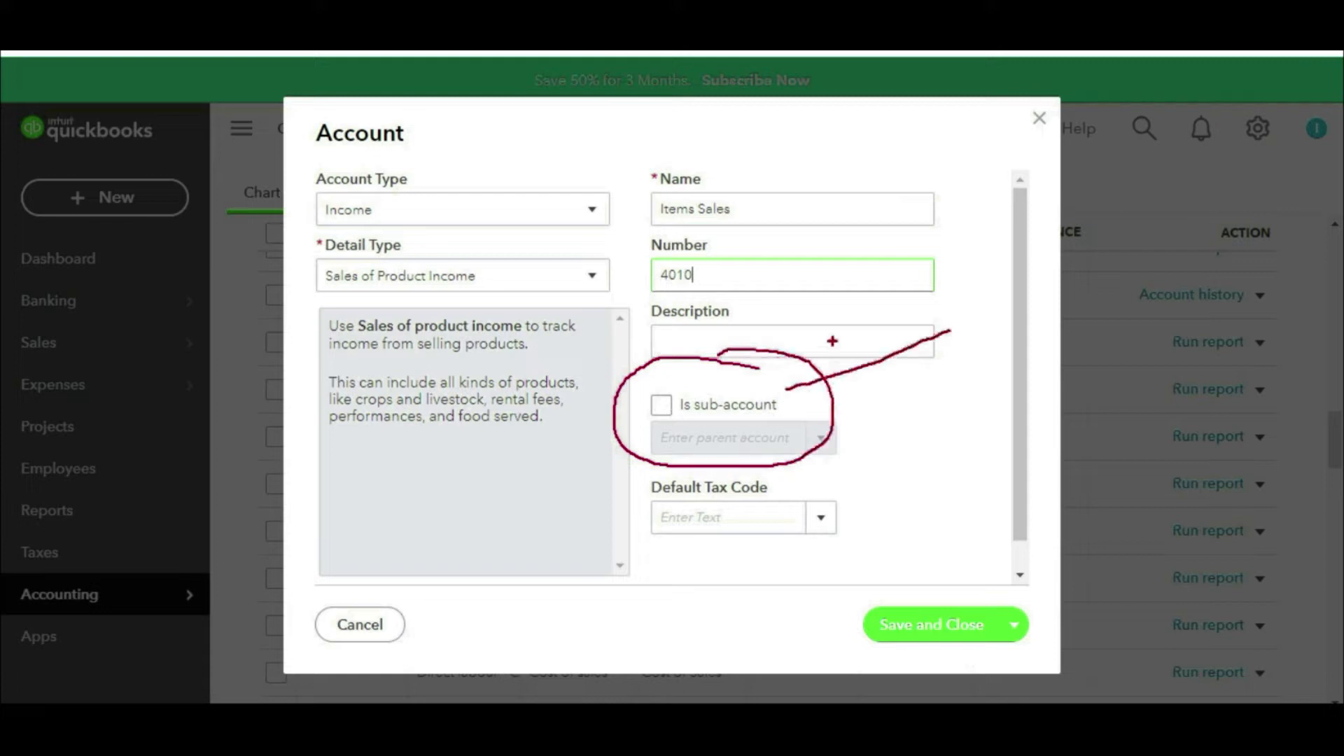
drag(831, 341, 854, 401)
key(Escape)
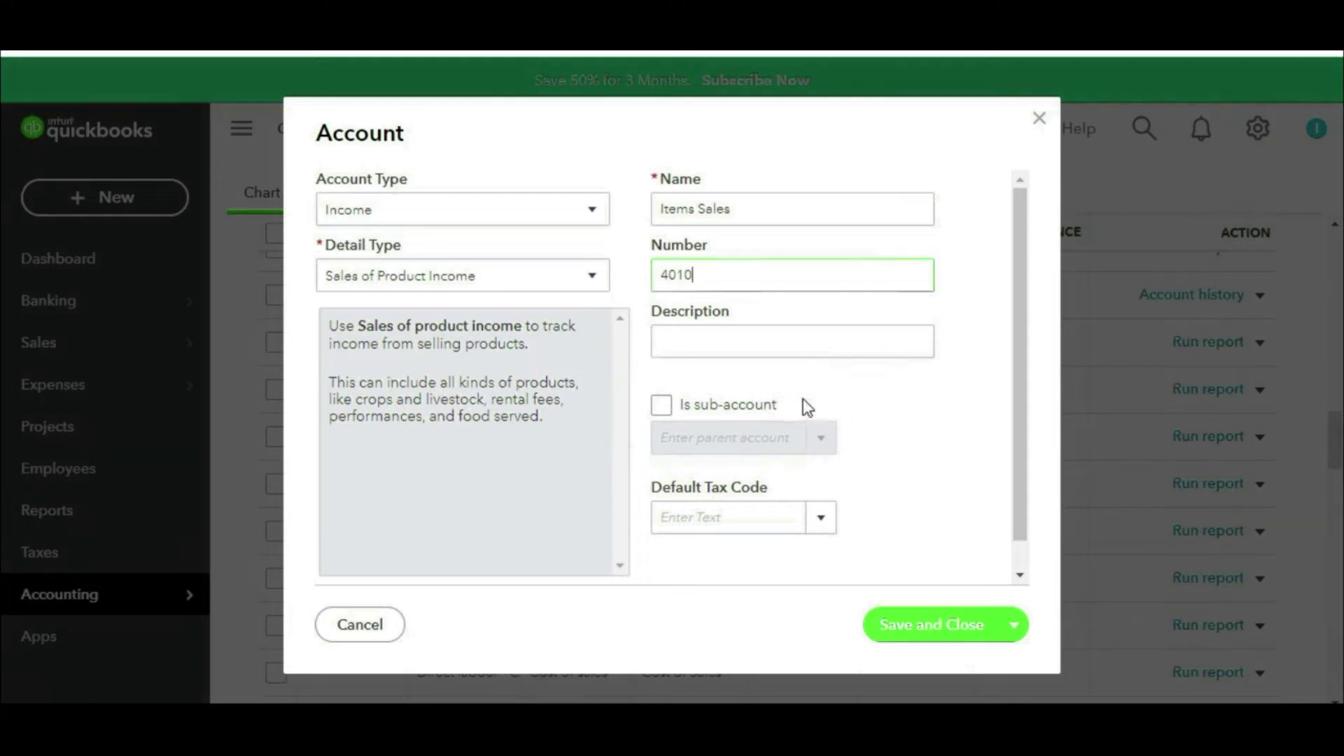
Step: Make Items Sales a sub-account of 4000 Revenue and save
click(662, 405)
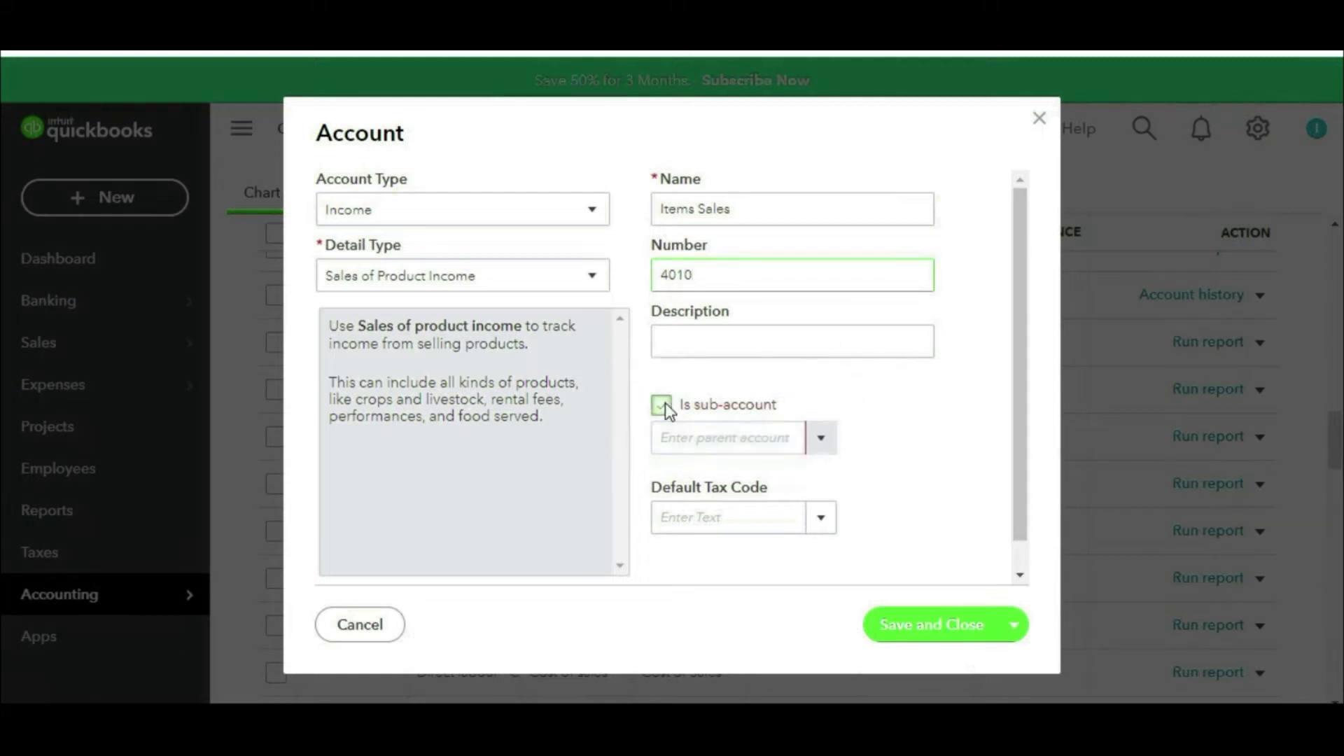
click(758, 440)
text(re)
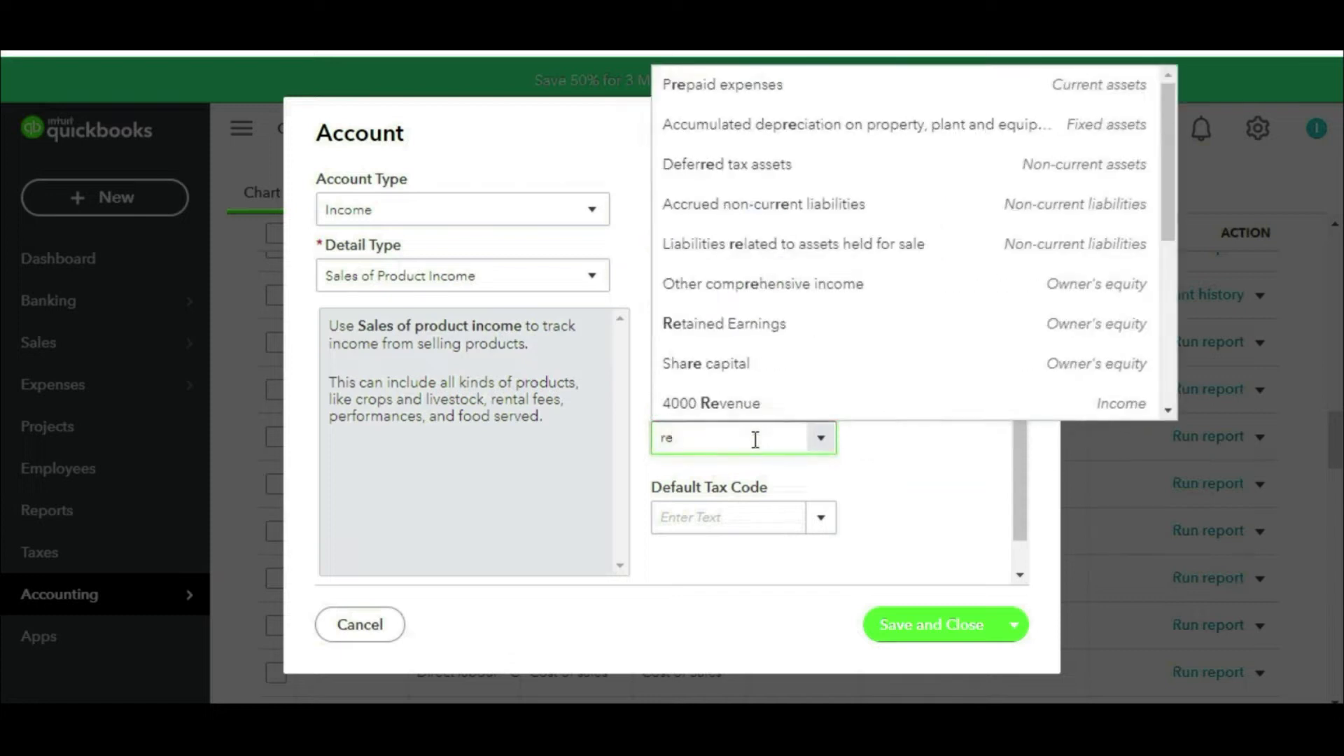
text(v)
click(690, 486)
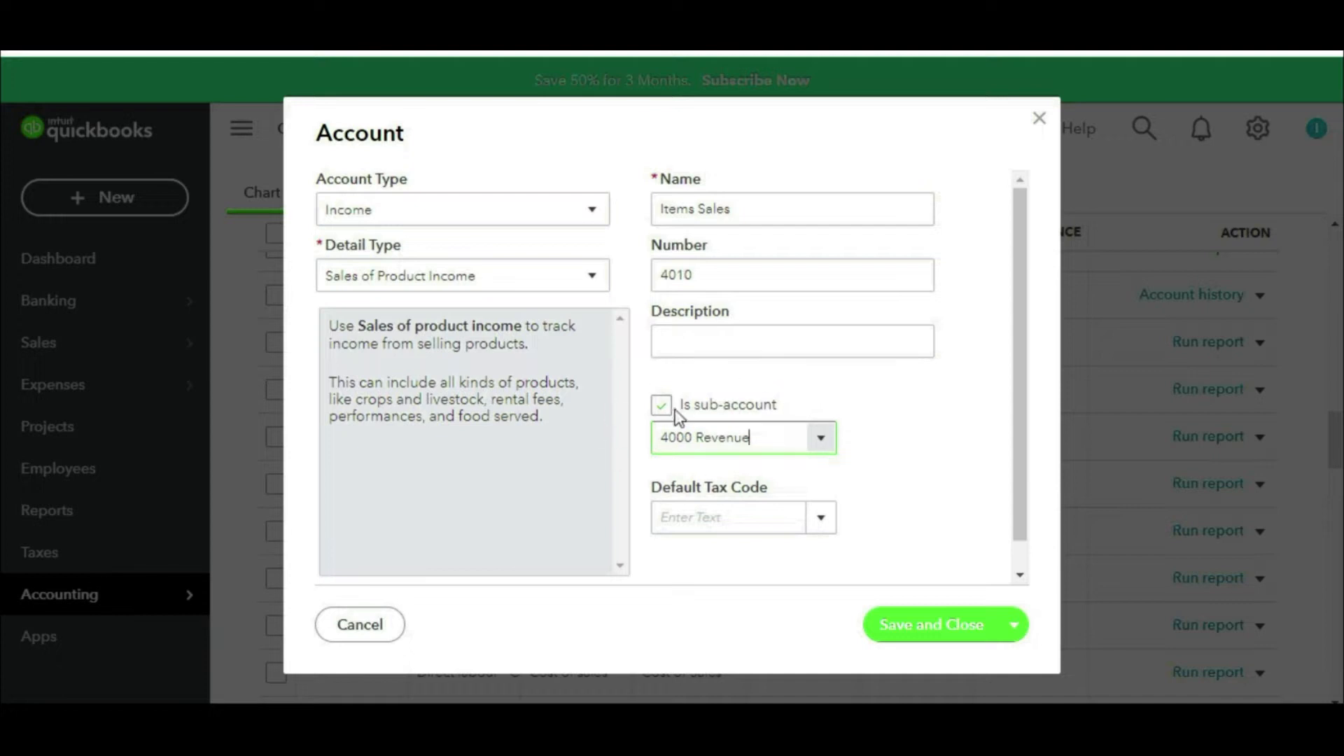
scroll(871, 396, down, 1)
scroll(490, 273, up, 1)
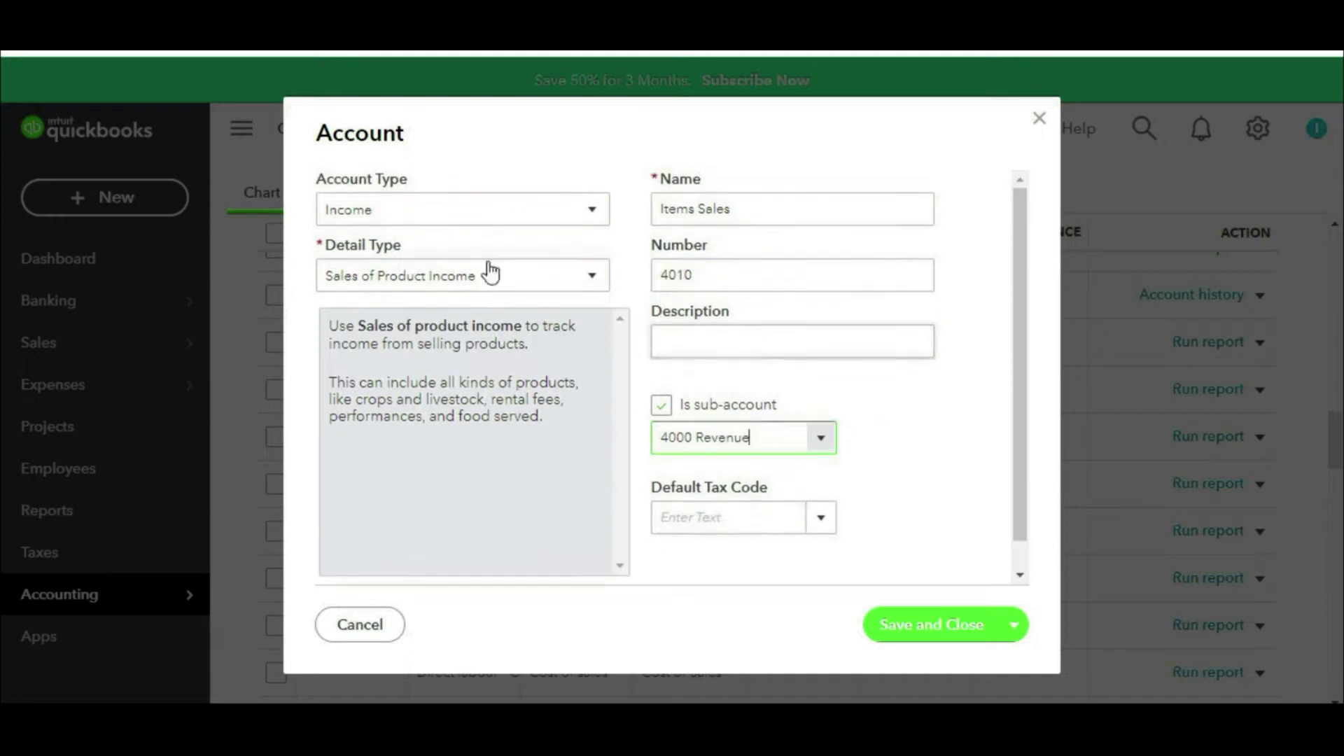
click(894, 622)
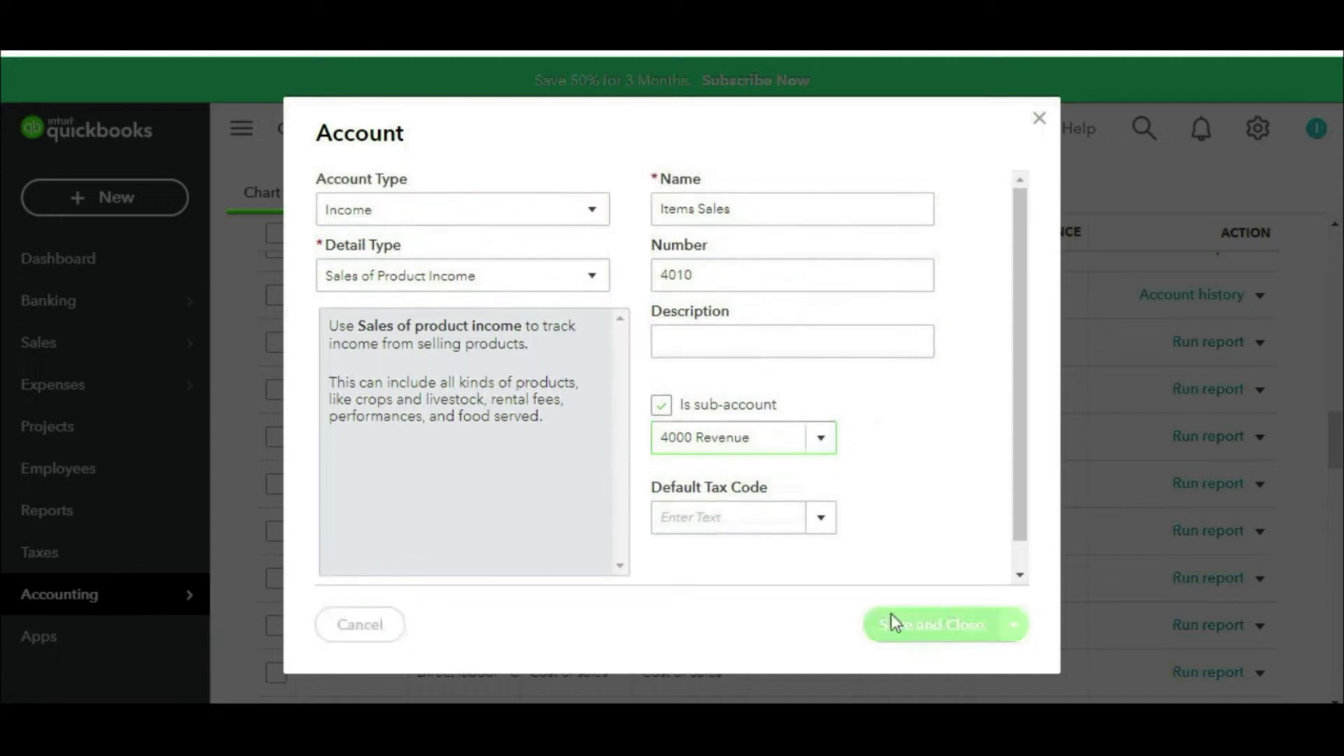
Step: Widen the NAME column so names like 4010 Items Sales show in full
mouse_move(492, 483)
mouse_down()
mouse_move(437, 490)
mouse_move(473, 524)
mouse_move(458, 482)
mouse_up()
mouse_move(430, 525)
mouse_down()
mouse_move(423, 574)
mouse_move(523, 573)
mouse_up()
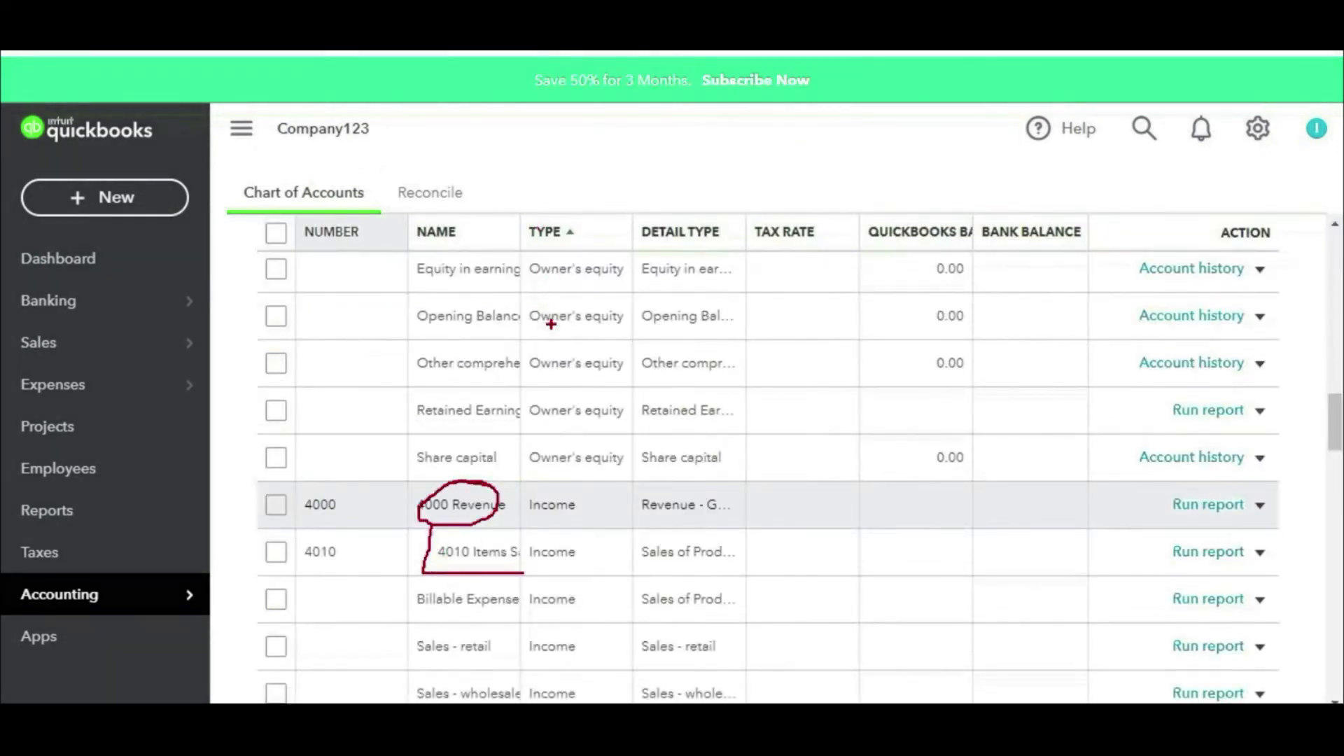
key(Escape)
drag(521, 232, 630, 233)
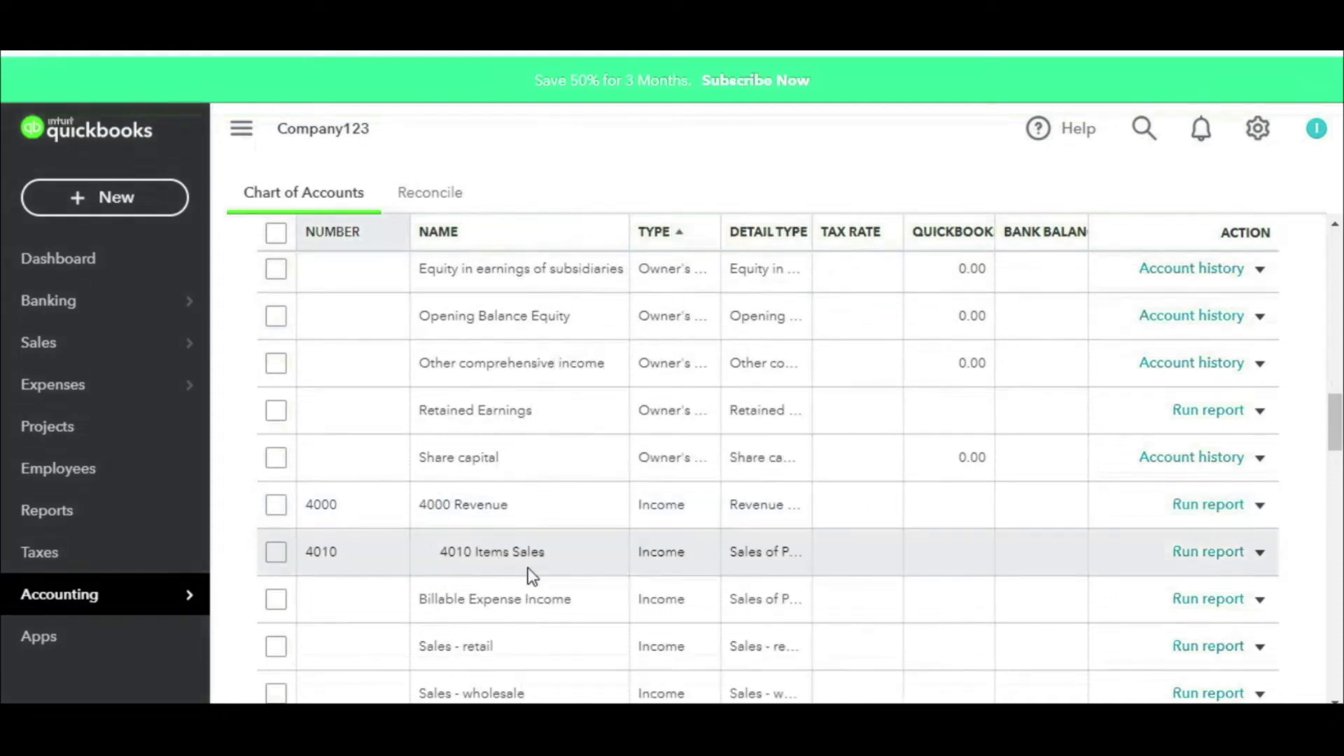
key(ctrl+2)
drag(431, 521, 536, 519)
drag(439, 560, 556, 563)
key(Escape)
Step: Scroll through the Chart of Accounts to review the numbered accounts
scroll(616, 550, down, 2)
scroll(1195, 324, up, 10)
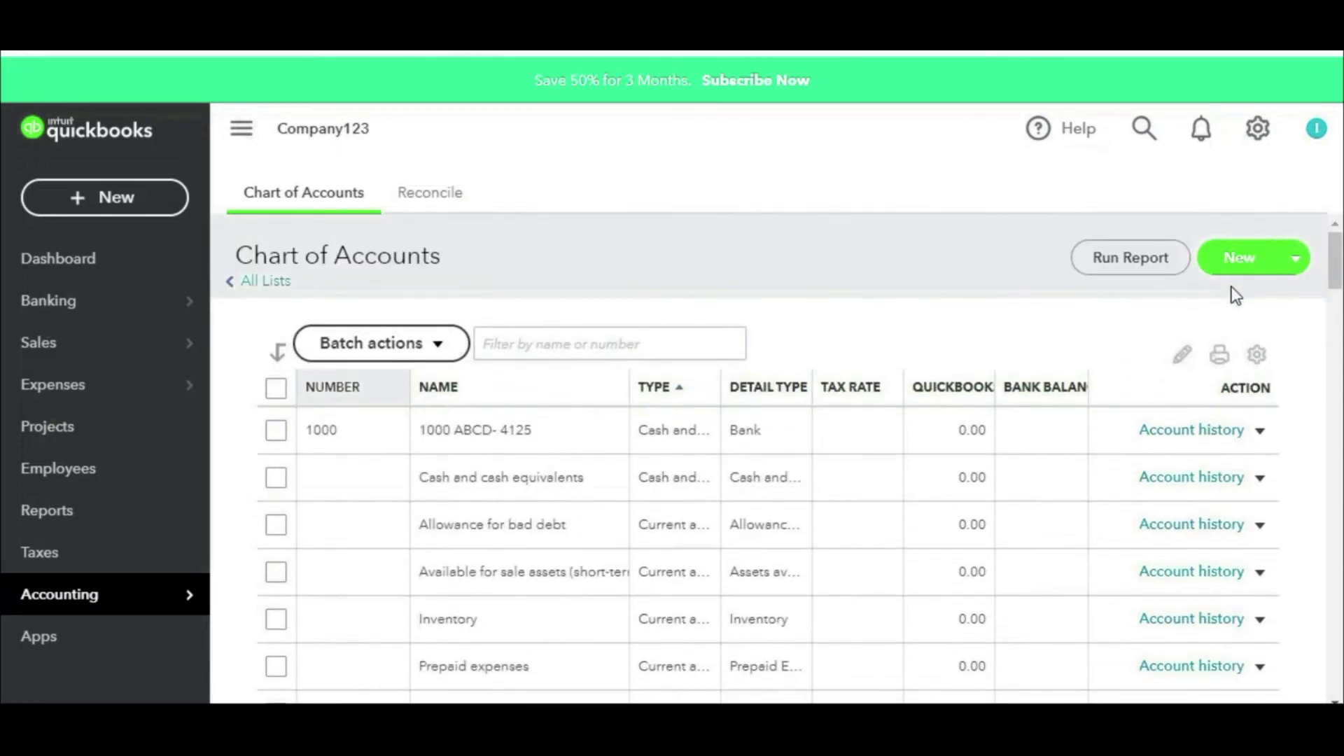
scroll(702, 590, down, 5)
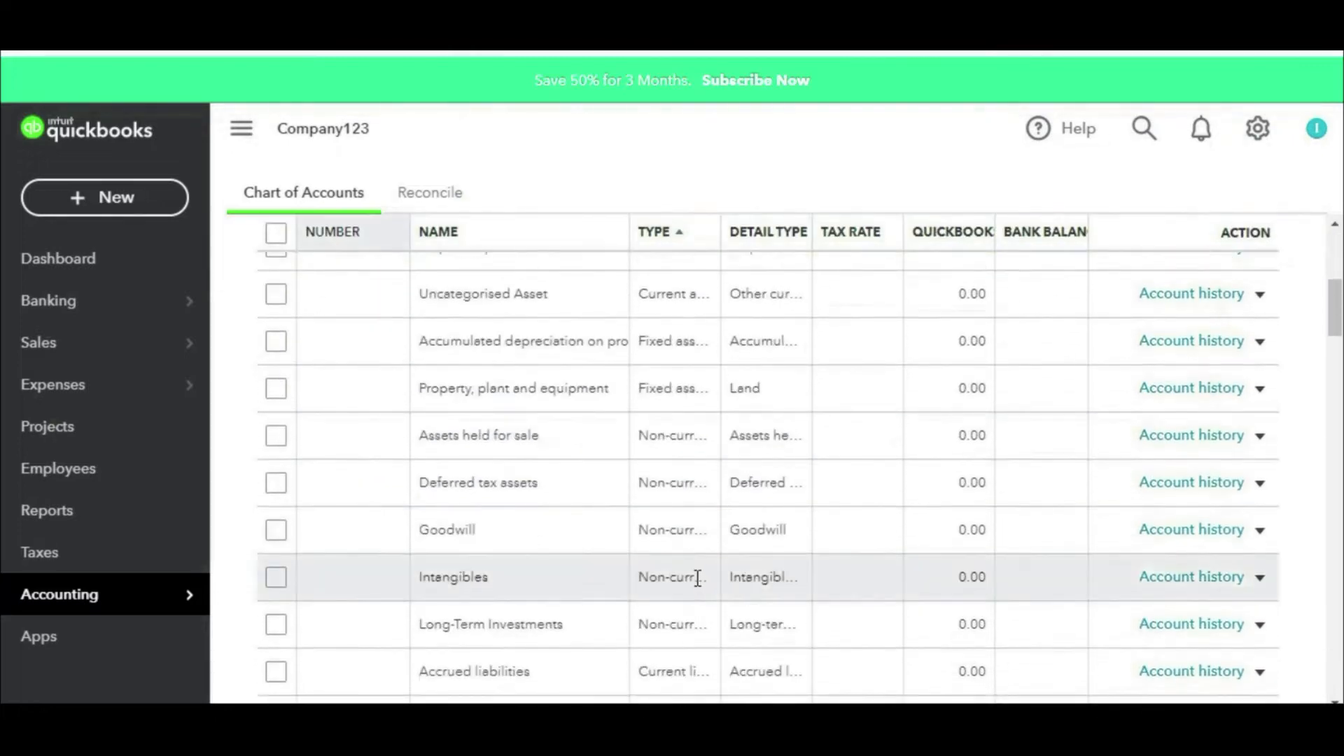
scroll(695, 574, down, 3)
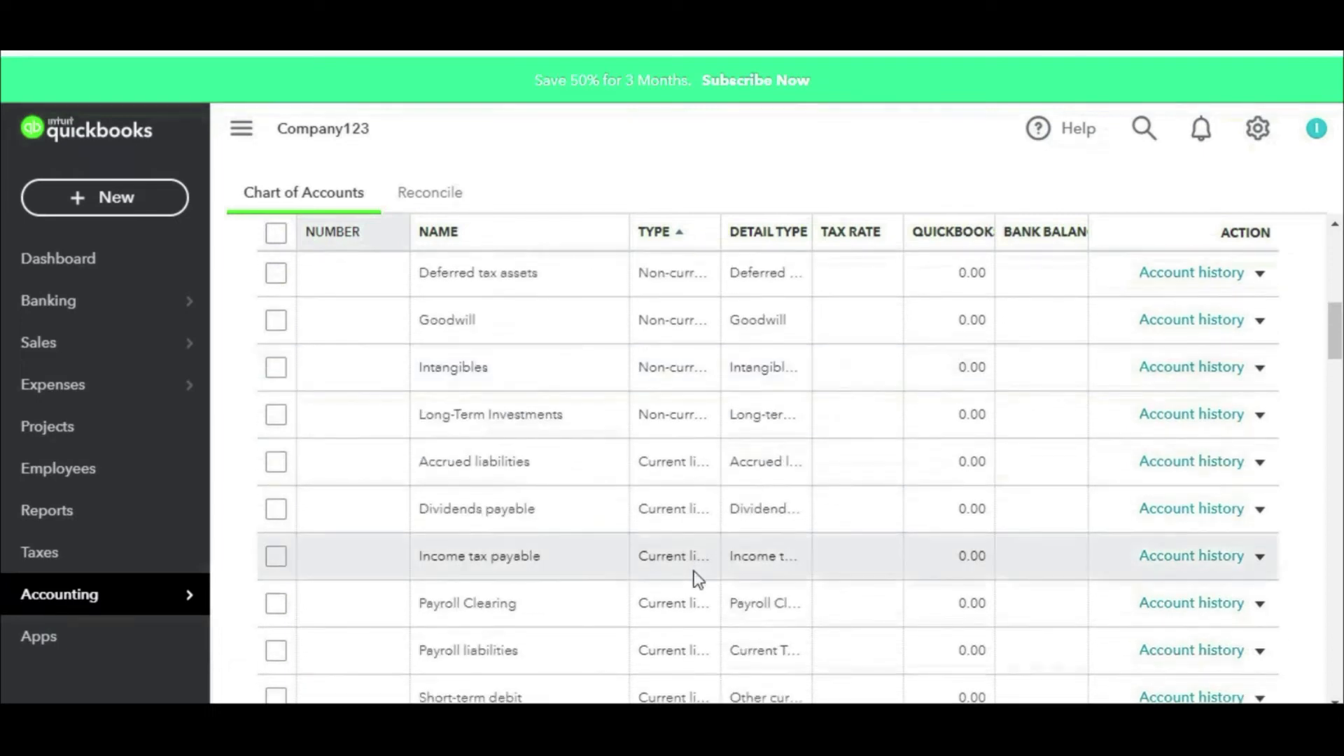
scroll(696, 571, down, 4)
scroll(695, 571, up, 7)
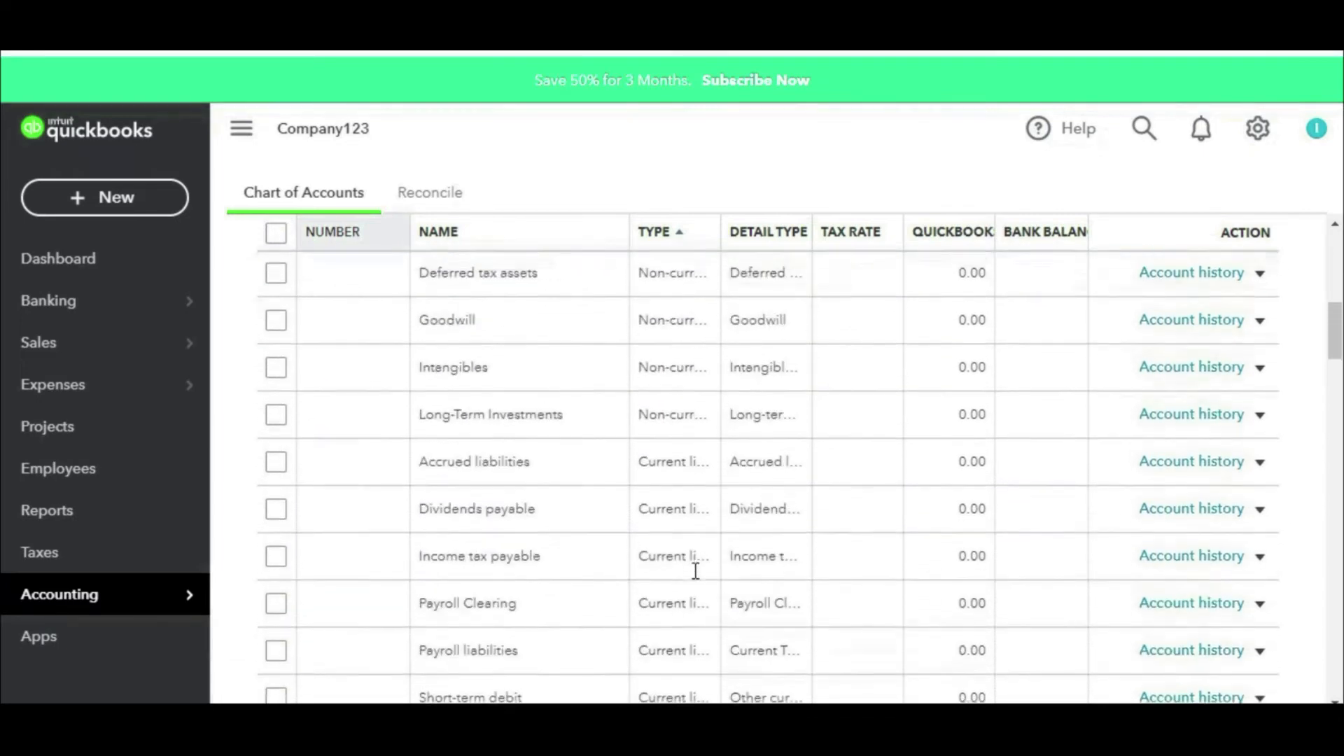
scroll(696, 571, down, 8)
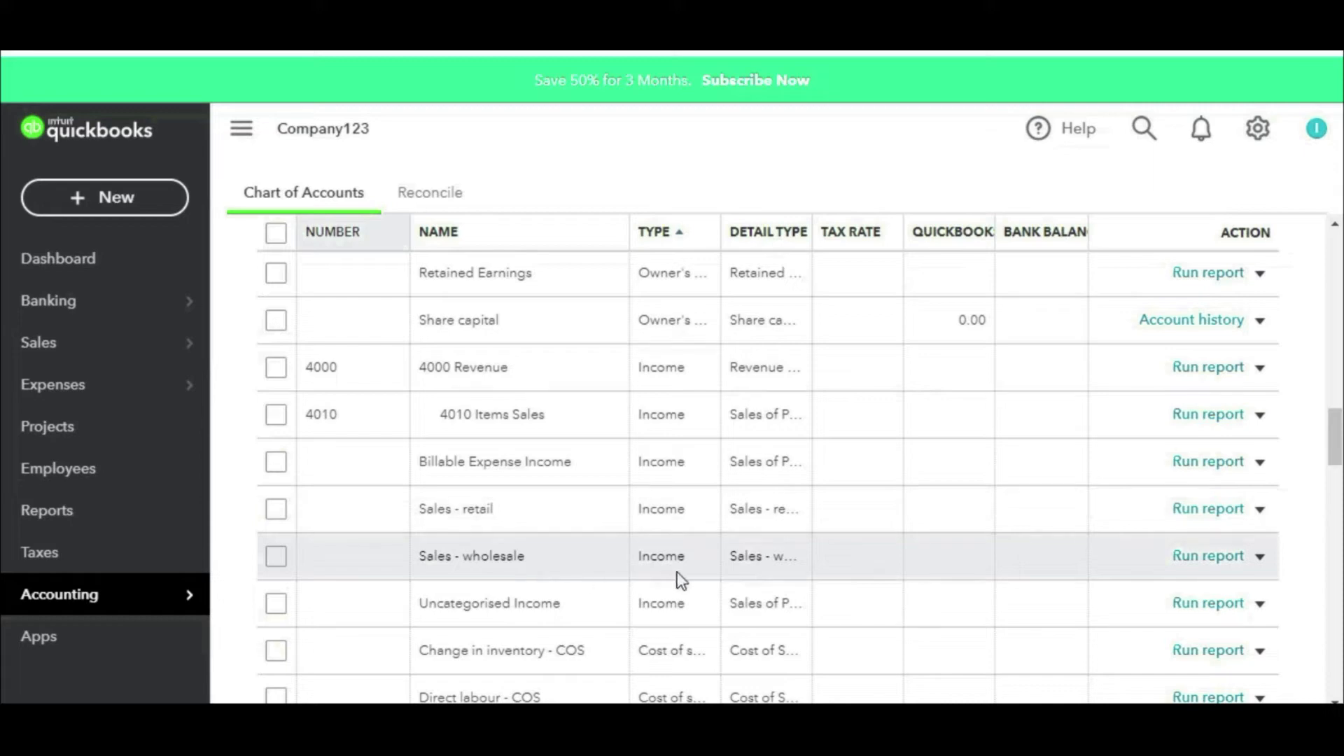
Step: Edit the Sales - wholesale account and give it account number 4020
click(1261, 556)
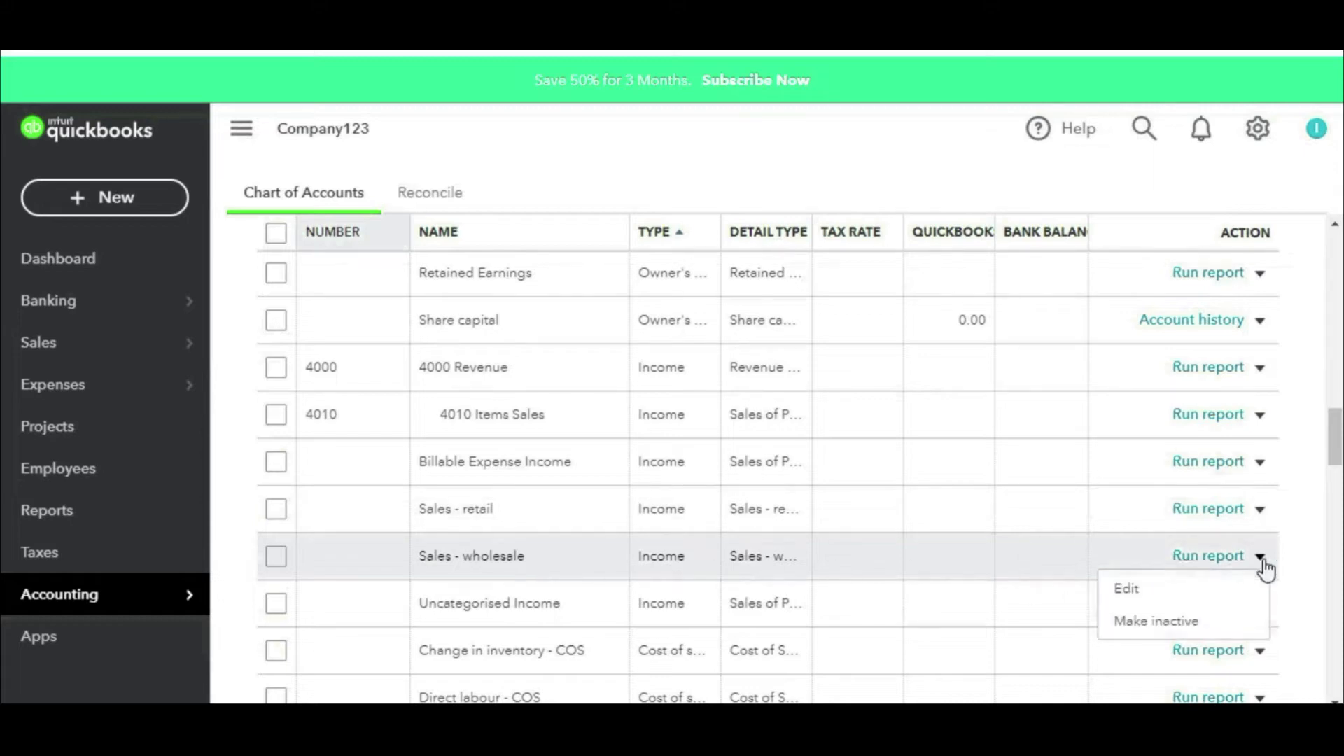
click(1148, 591)
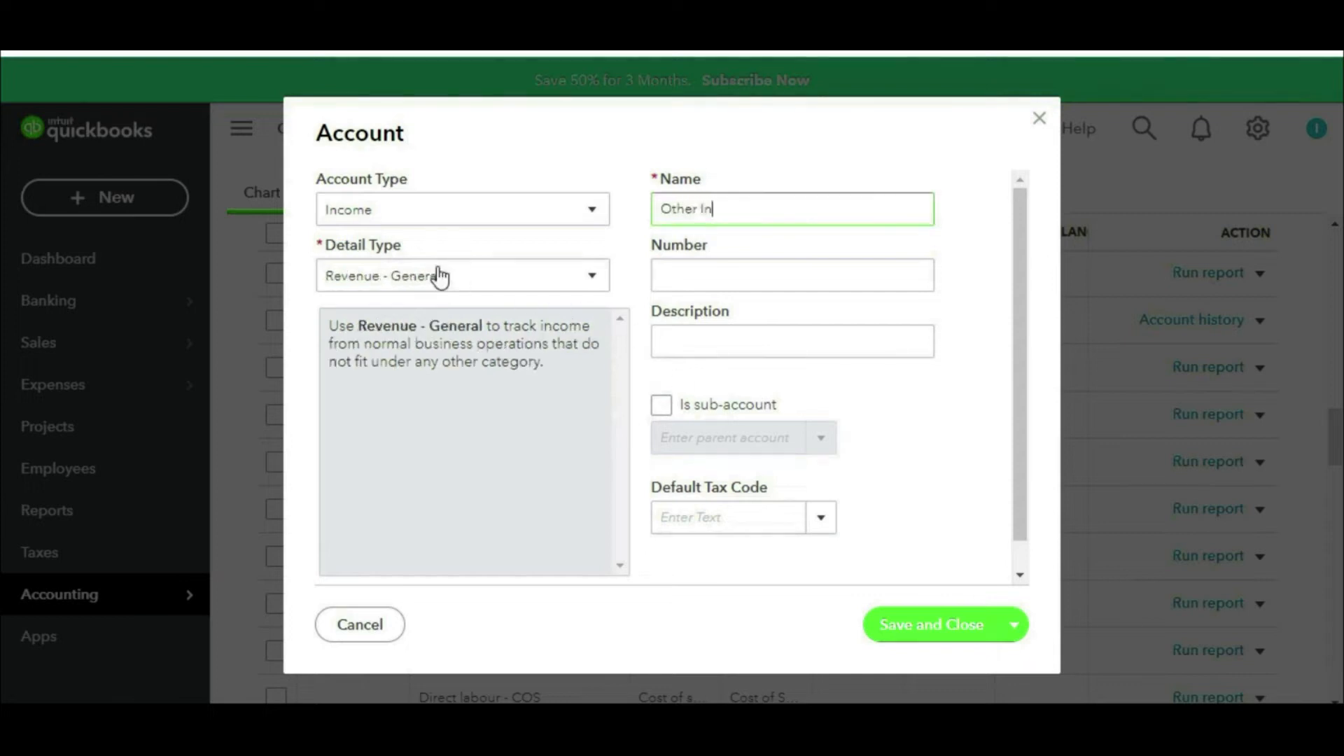
click(712, 276)
key(Tab)
Step: Make it a sub-account of 4000 Revenue, save, and confirm the account type change
click(662, 407)
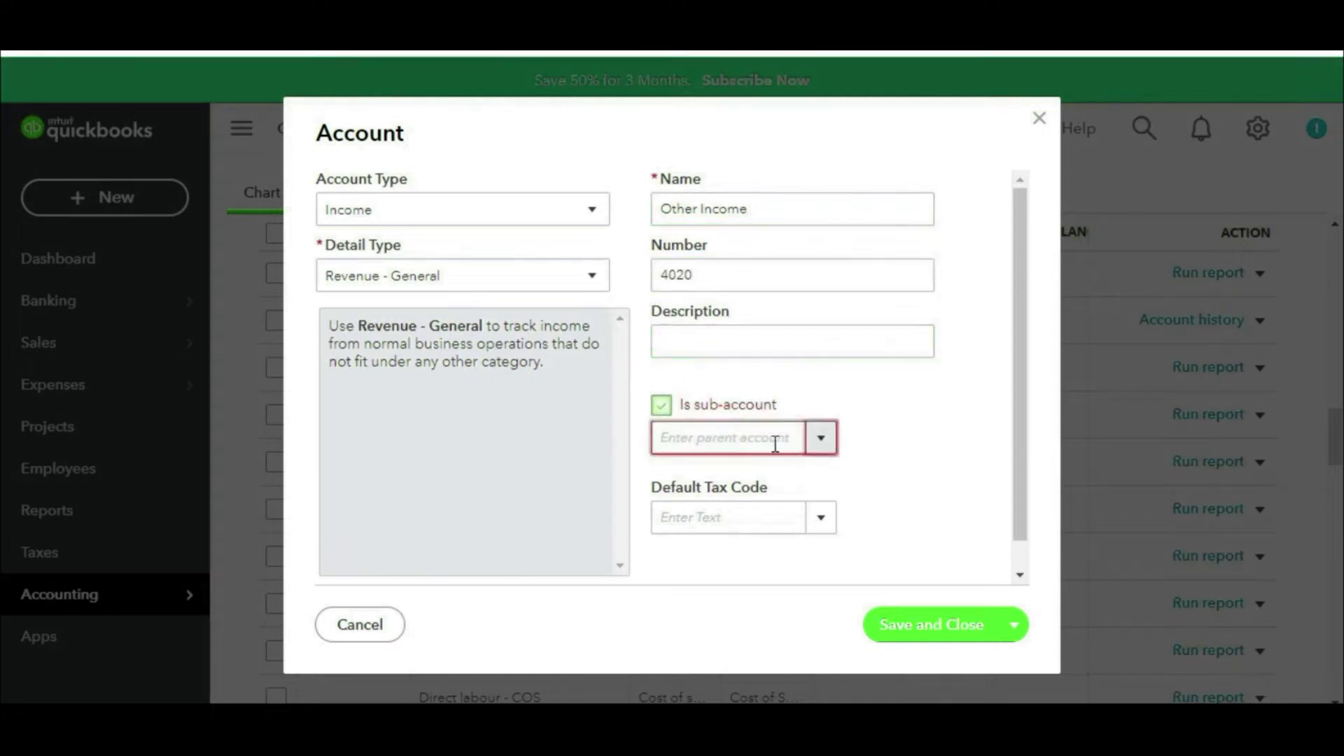
click(822, 441)
text(re)
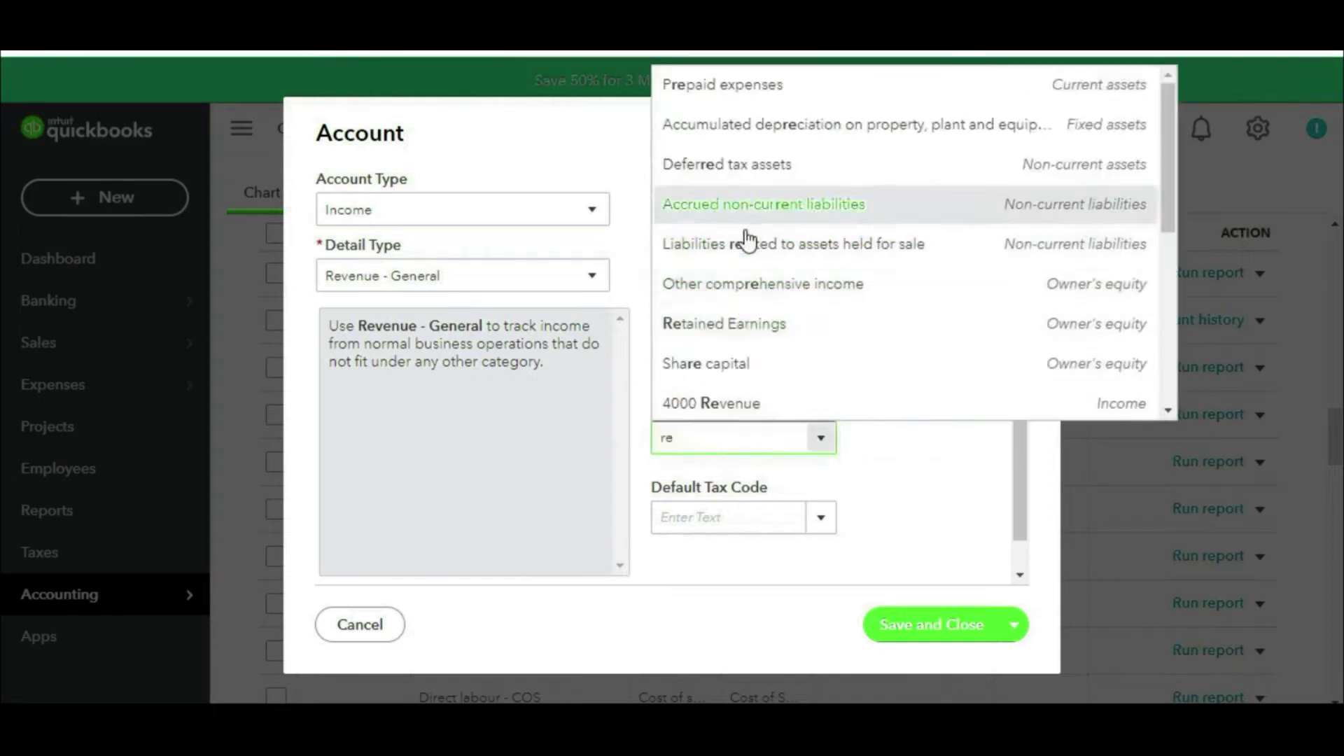
click(725, 404)
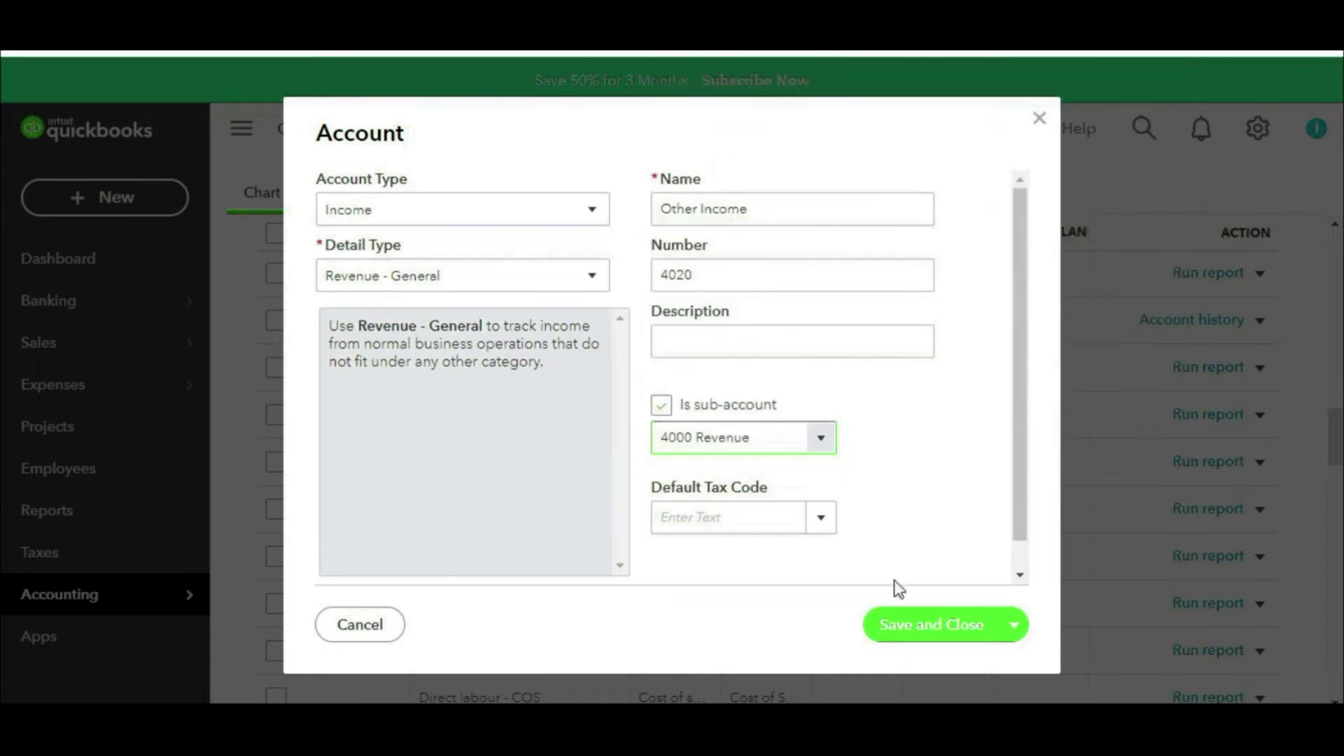
click(916, 621)
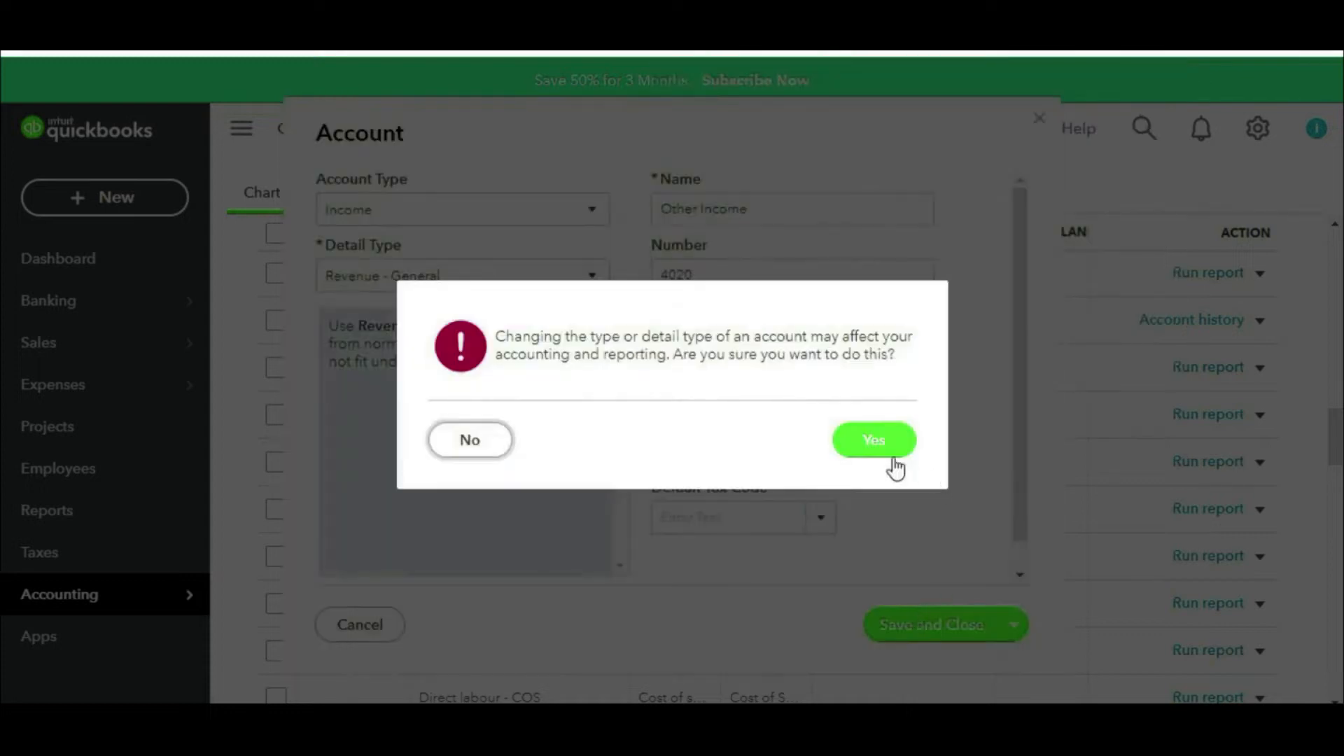
click(877, 443)
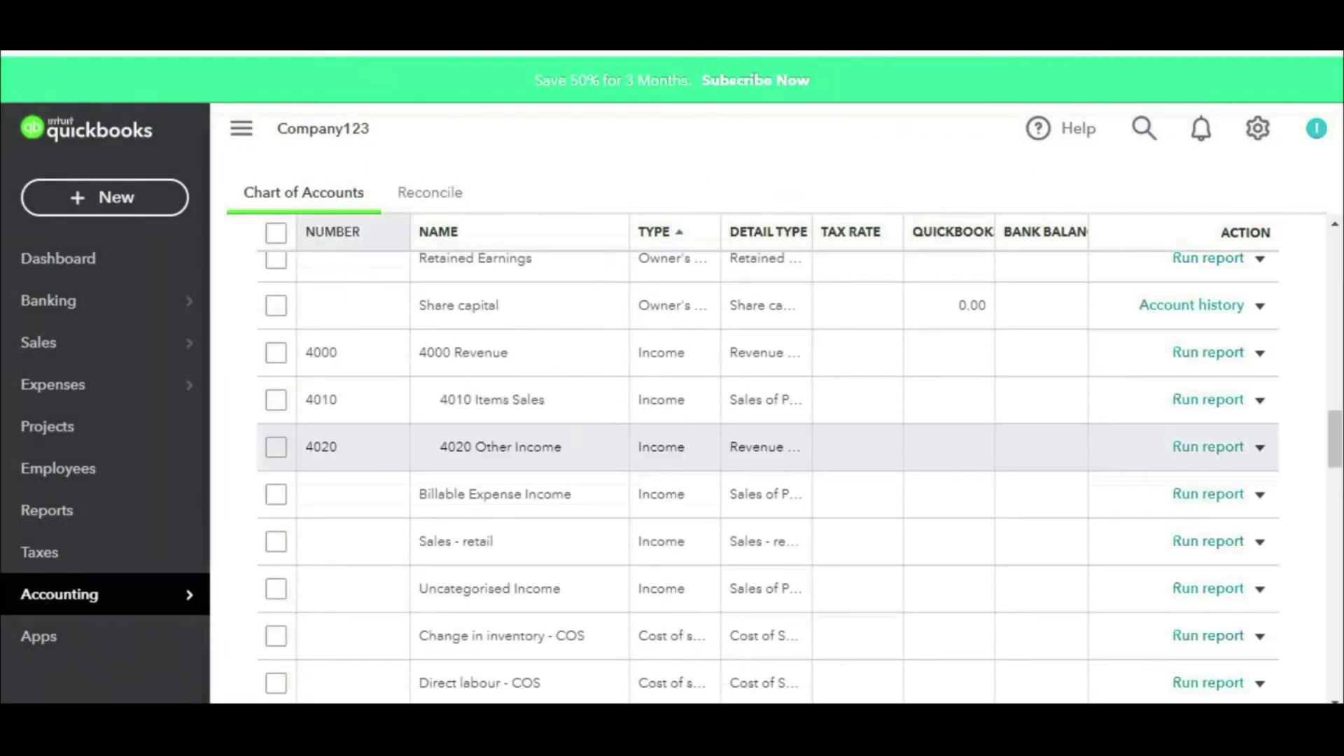
drag(440, 373, 543, 372)
mouse_move(424, 378)
mouse_down()
mouse_move(448, 425)
mouse_move(557, 427)
mouse_up()
mouse_move(434, 424)
mouse_down()
mouse_move(458, 471)
mouse_move(599, 454)
mouse_up()
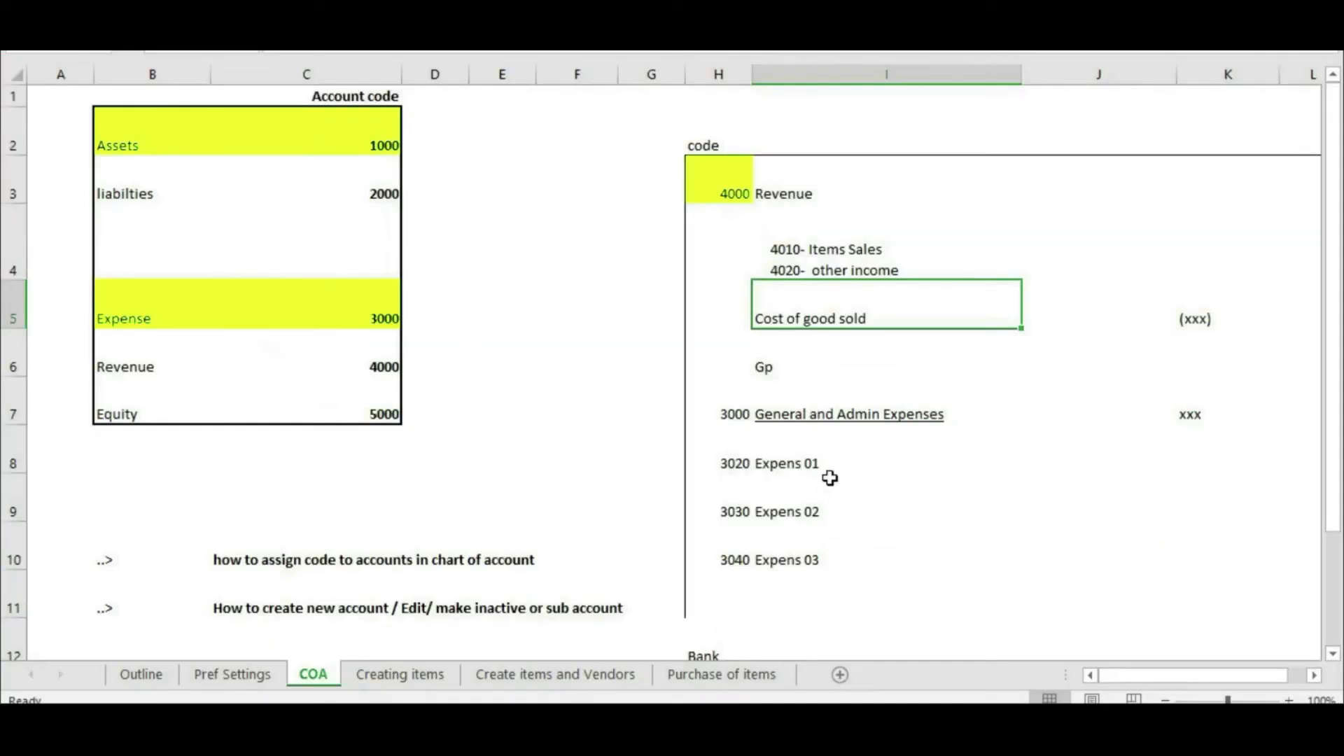
key(Down)
key(Down)
key(Down)
key(Down)
drag(722, 413, 899, 416)
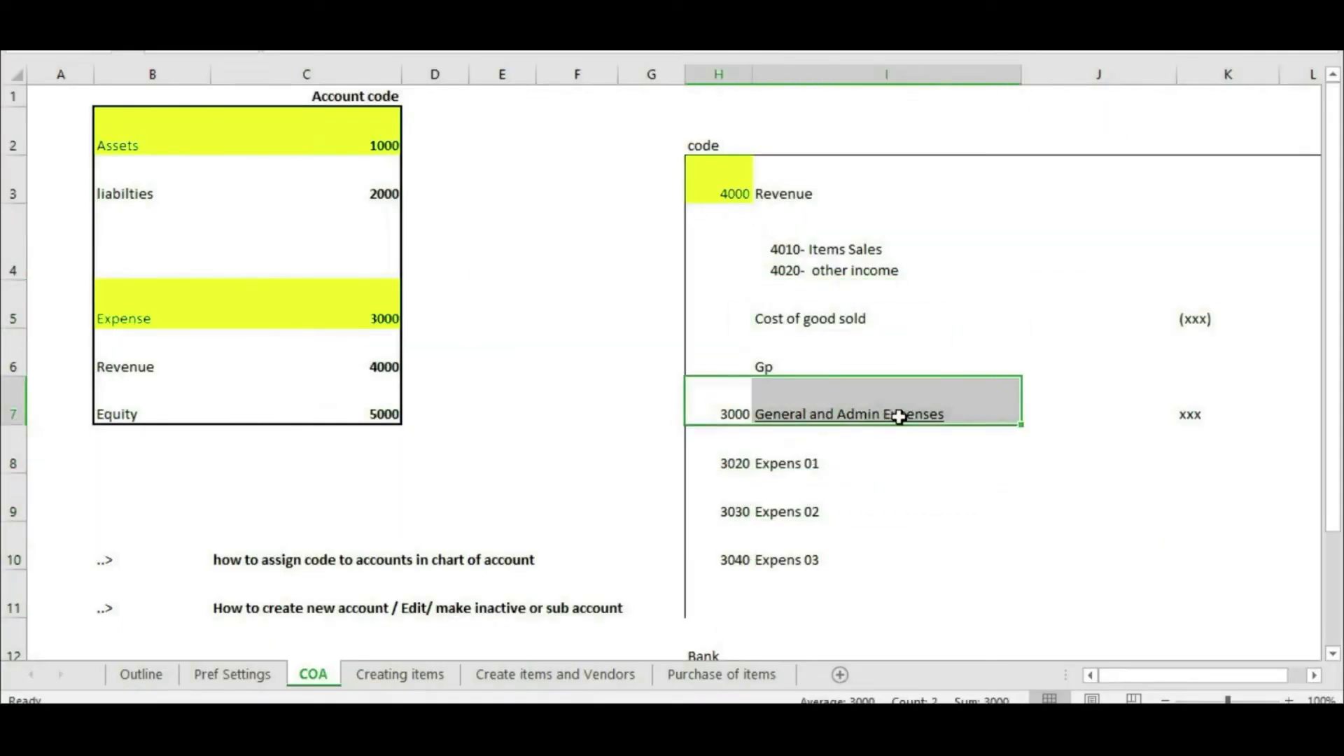
drag(735, 445, 803, 558)
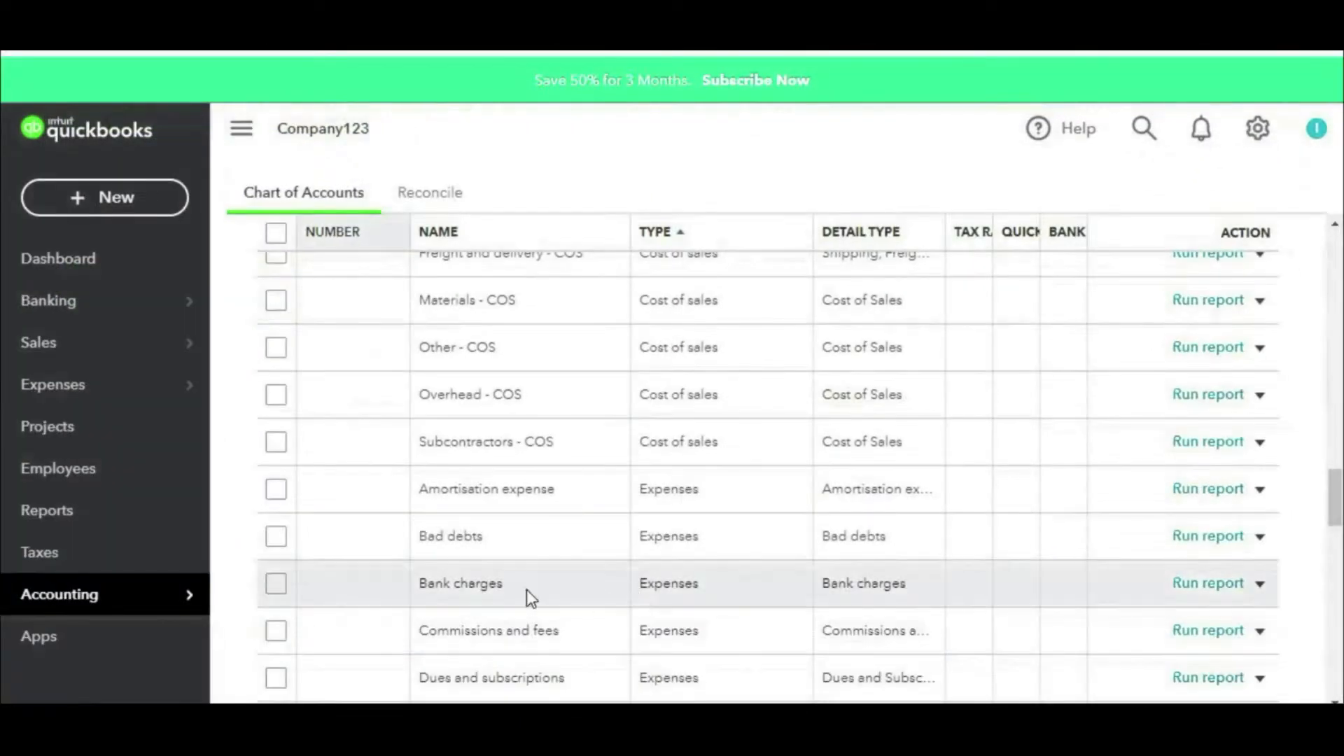
Step: Start a new Expenses account with detail type Office/General Administrative Expenses
scroll(1205, 330, up, 10)
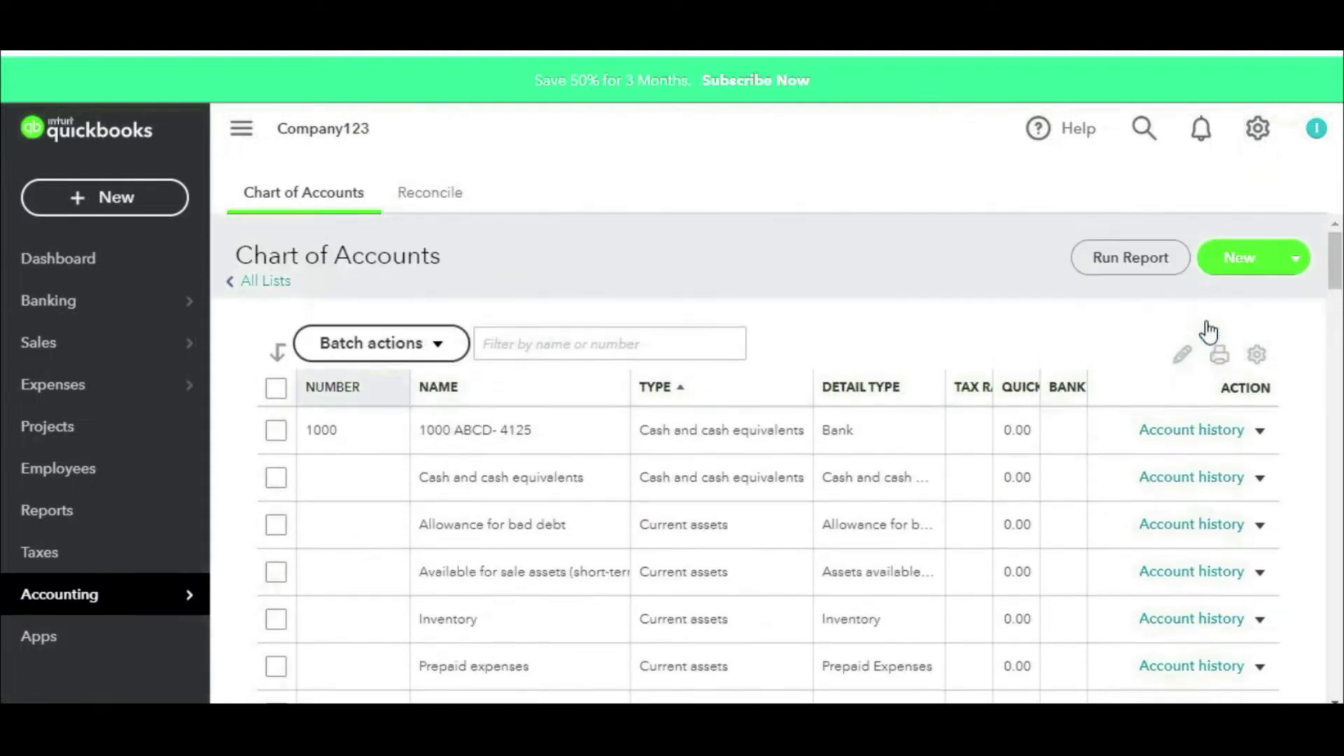
click(1238, 263)
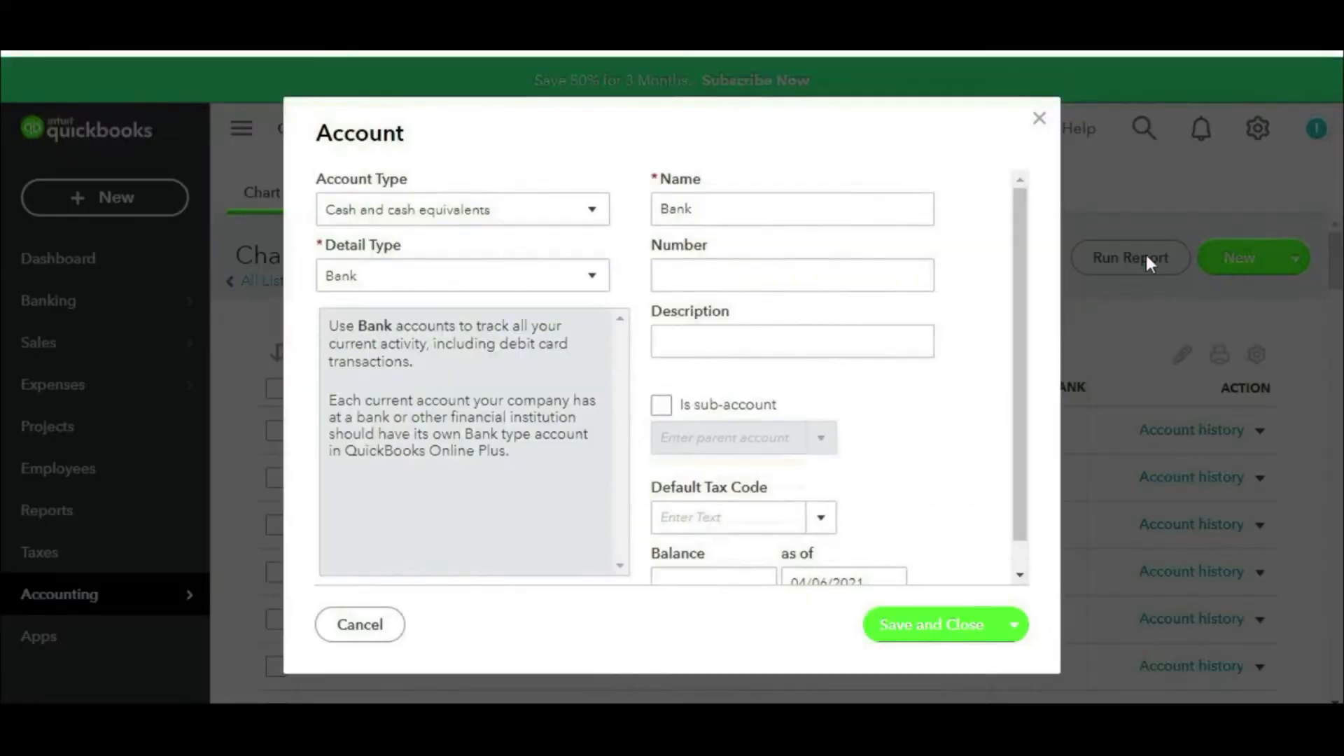
click(440, 211)
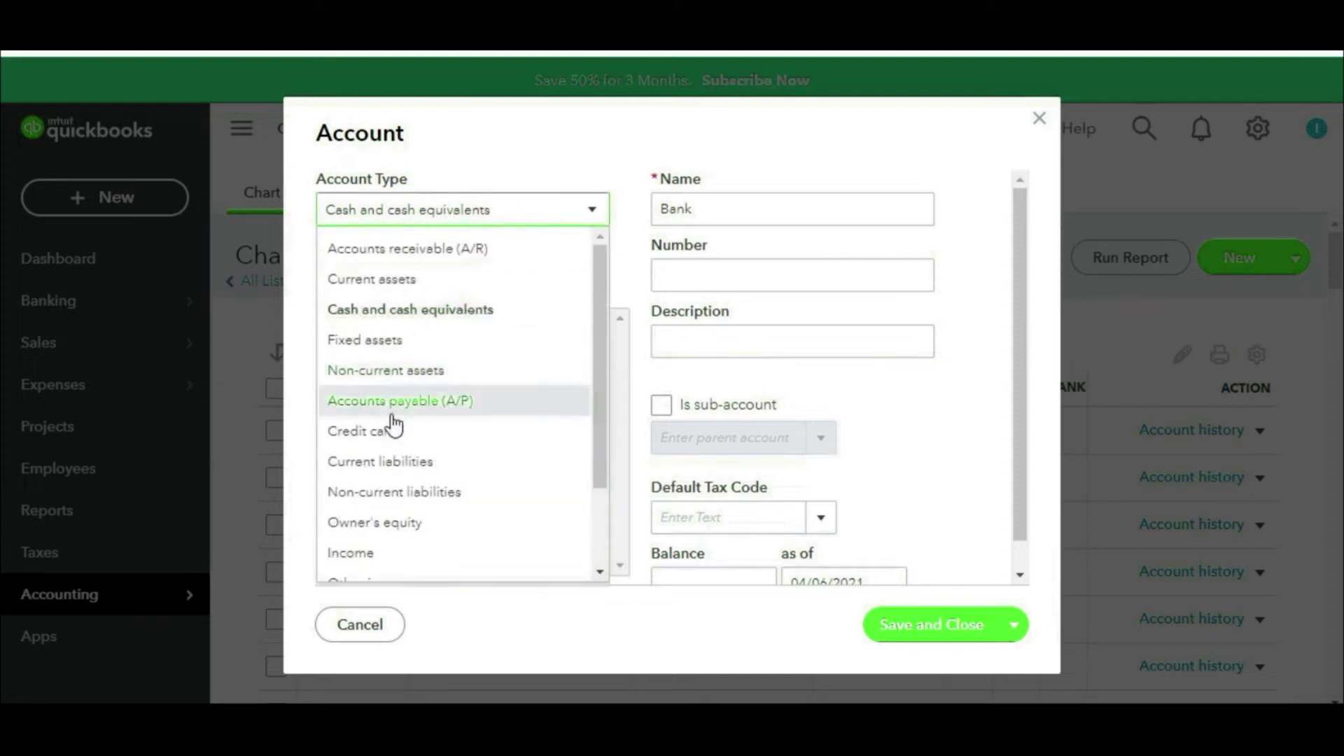
scroll(394, 427, down, 3)
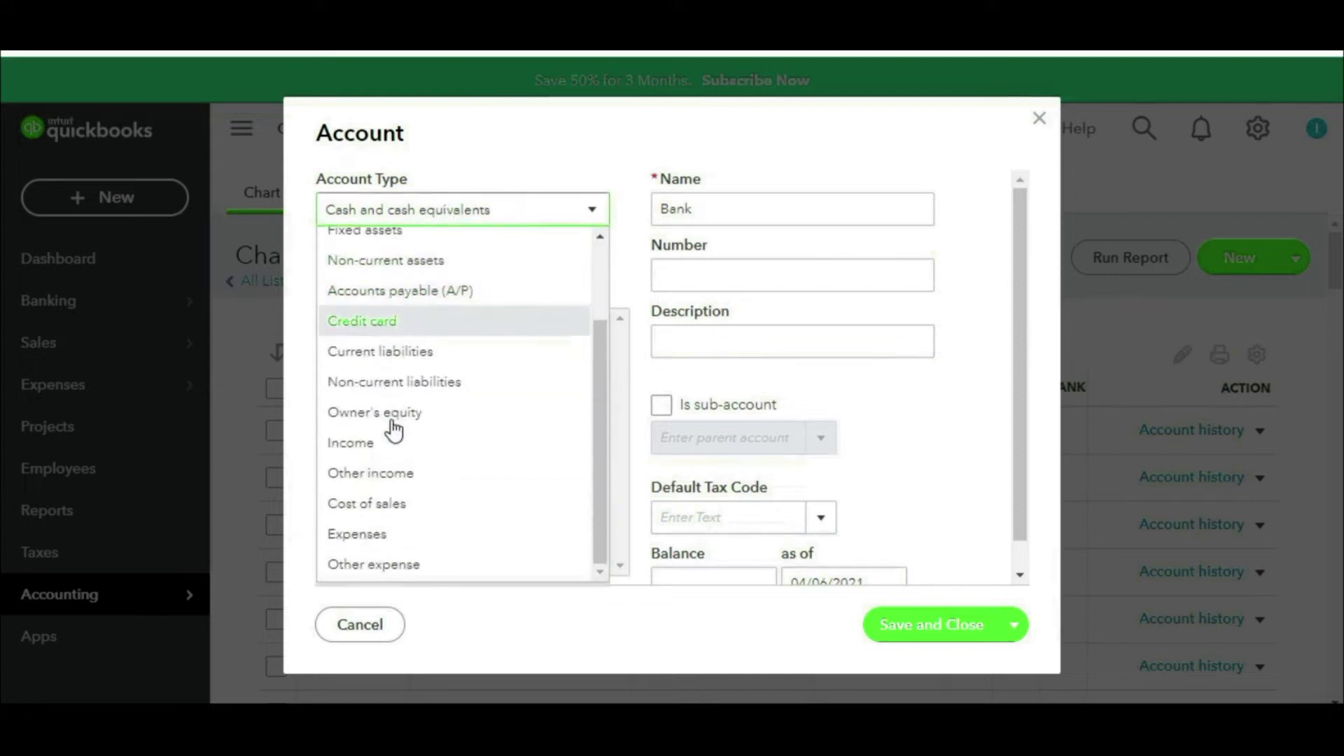
click(379, 535)
click(511, 279)
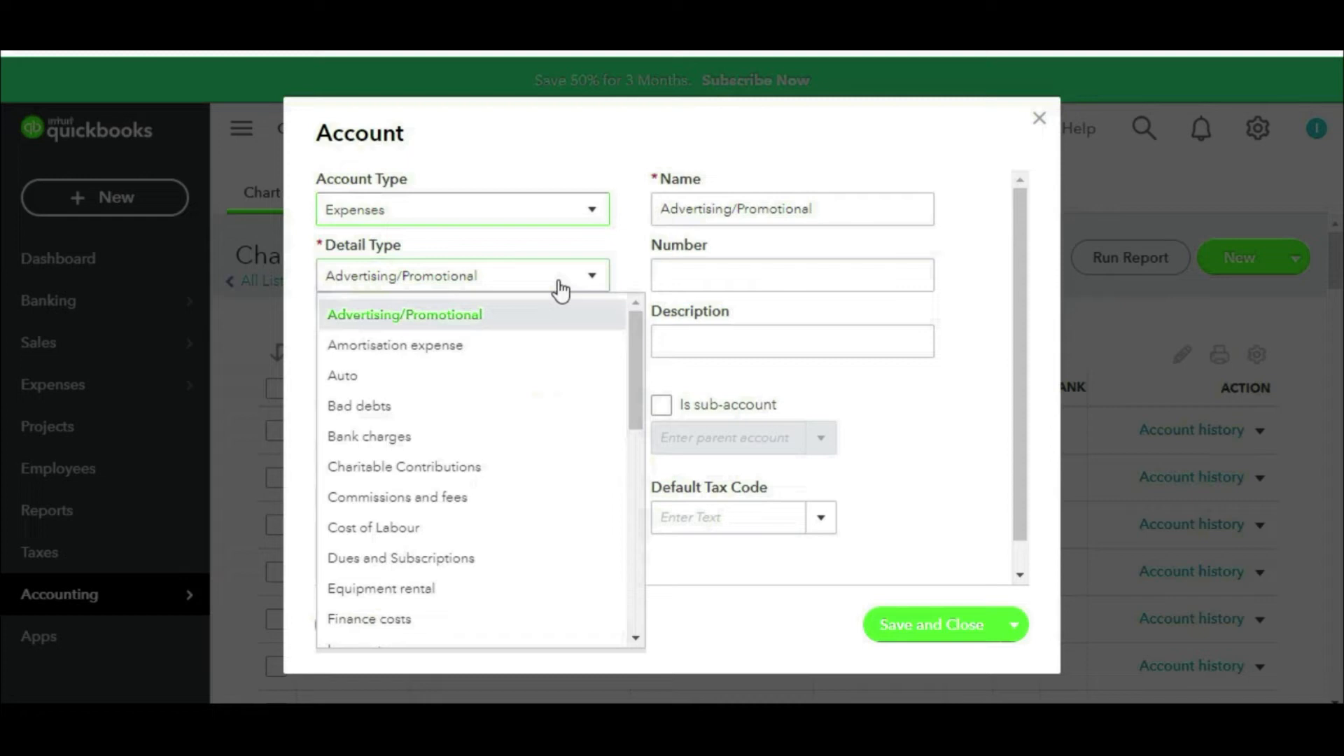
scroll(473, 359, down, 7)
click(473, 357)
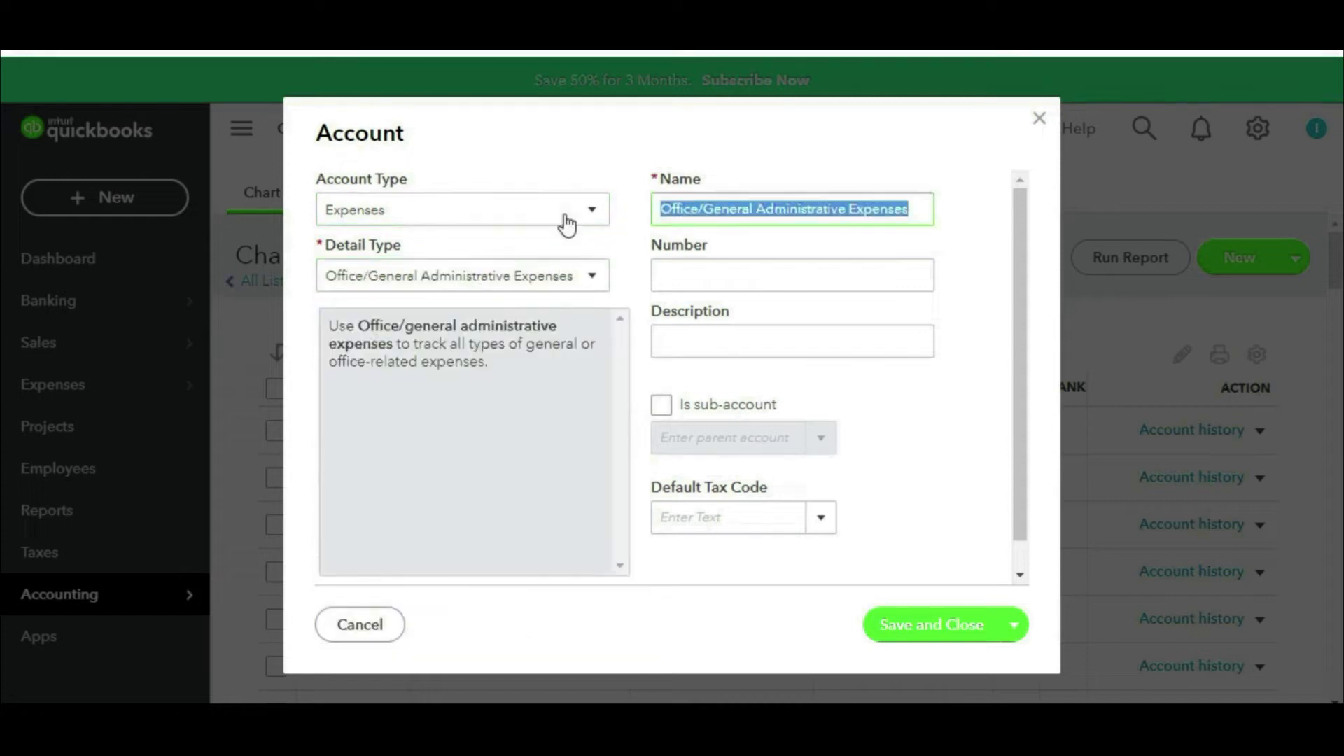
Step: Name it 'General and Admin Expenses', number it 3000 per the spreadsheet, and save
key(BackSpace)
text(General and Admin Expens)
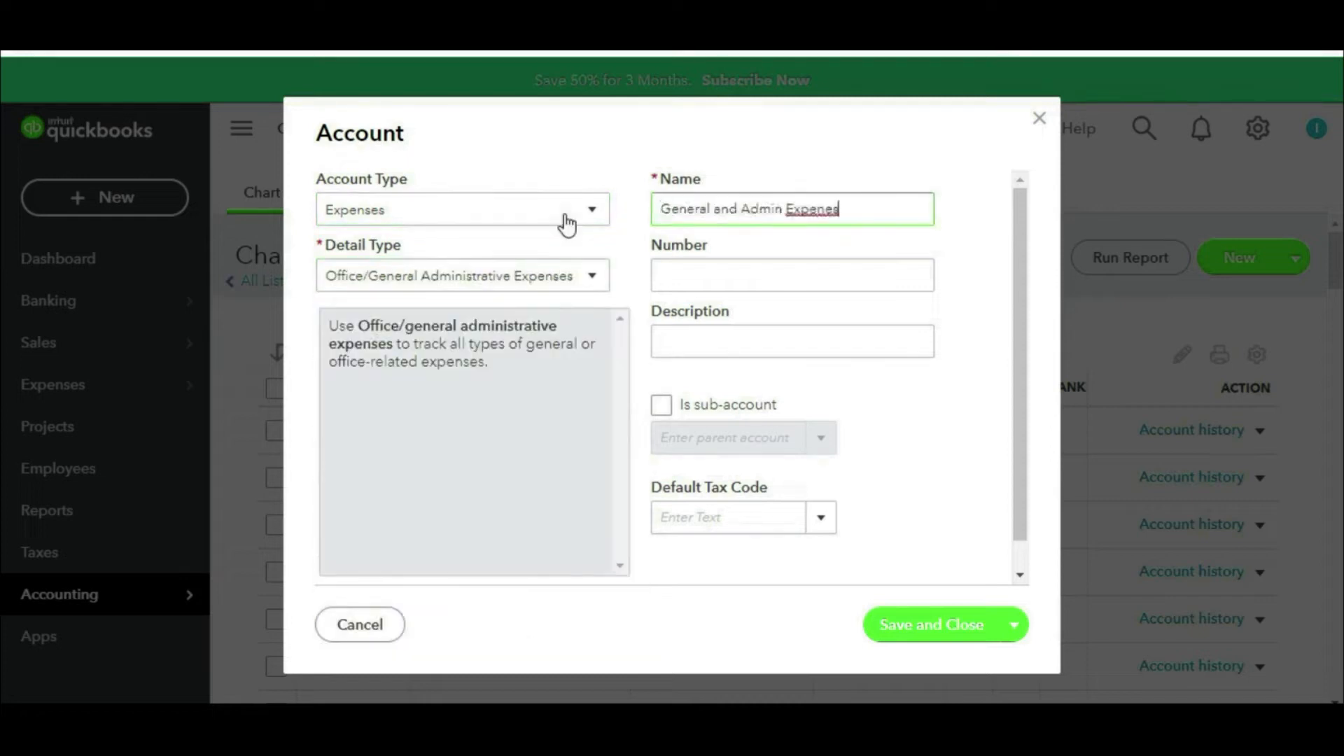
text(es)
click(759, 274)
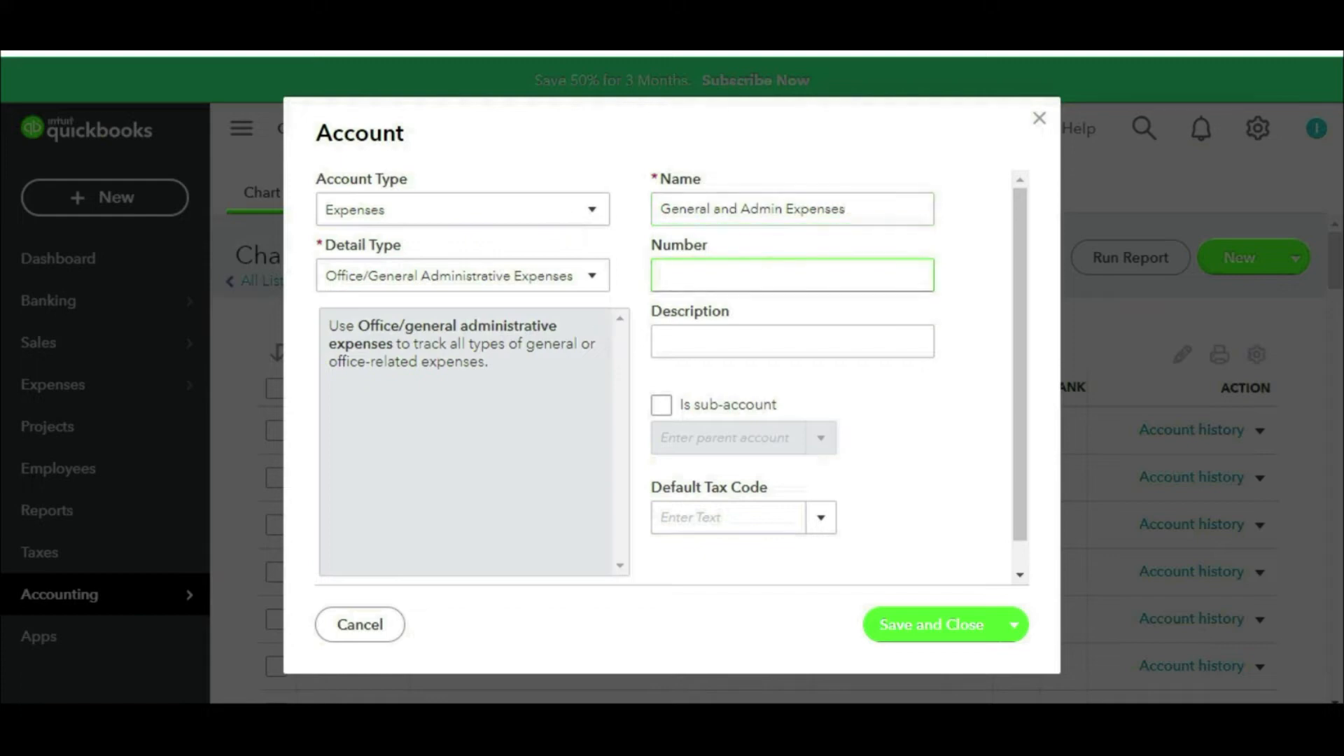
key(alt+Tab)
click(371, 313)
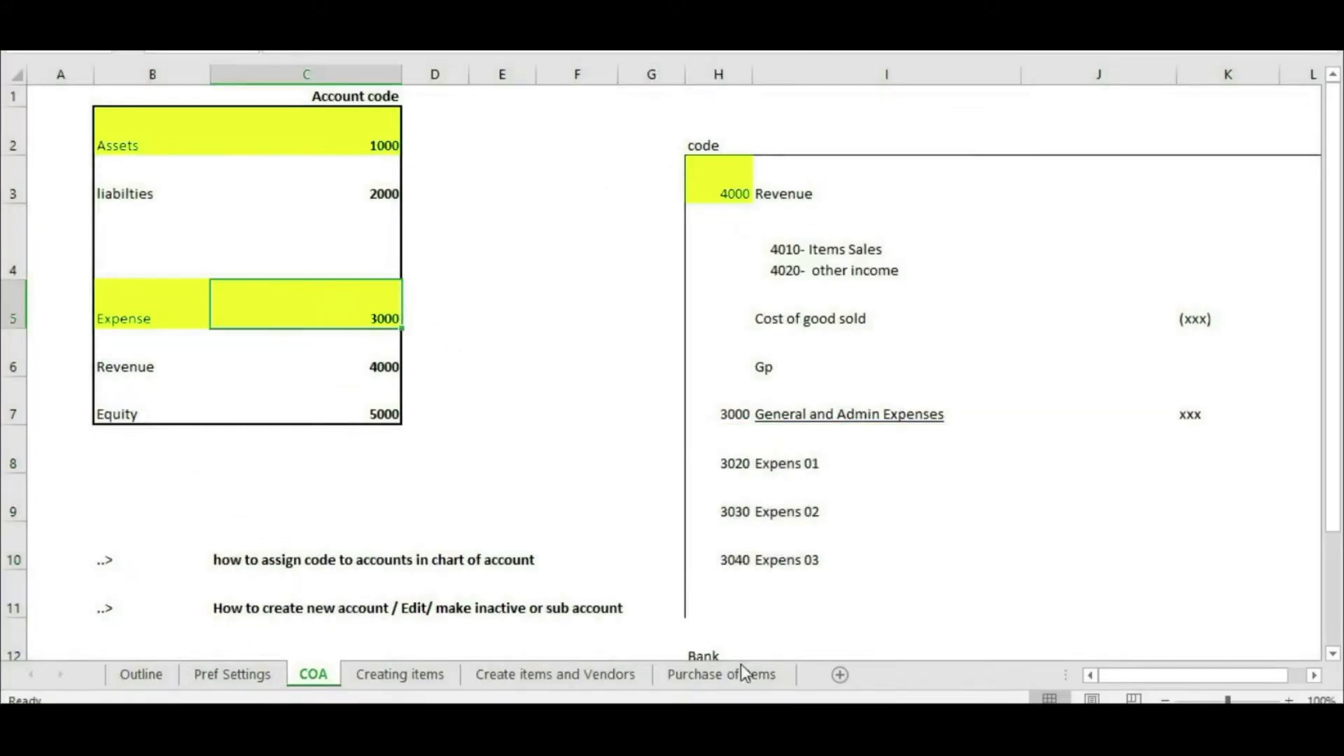
key(alt+Tab)
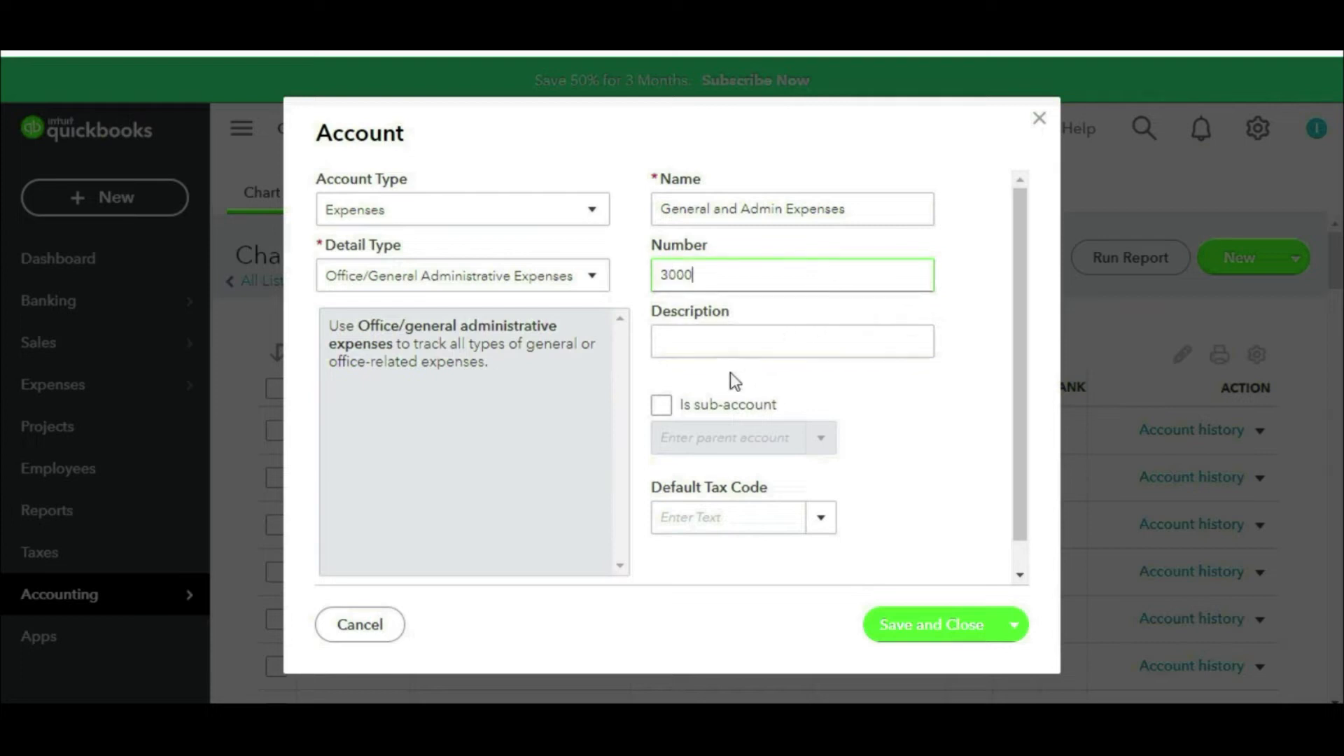
click(923, 619)
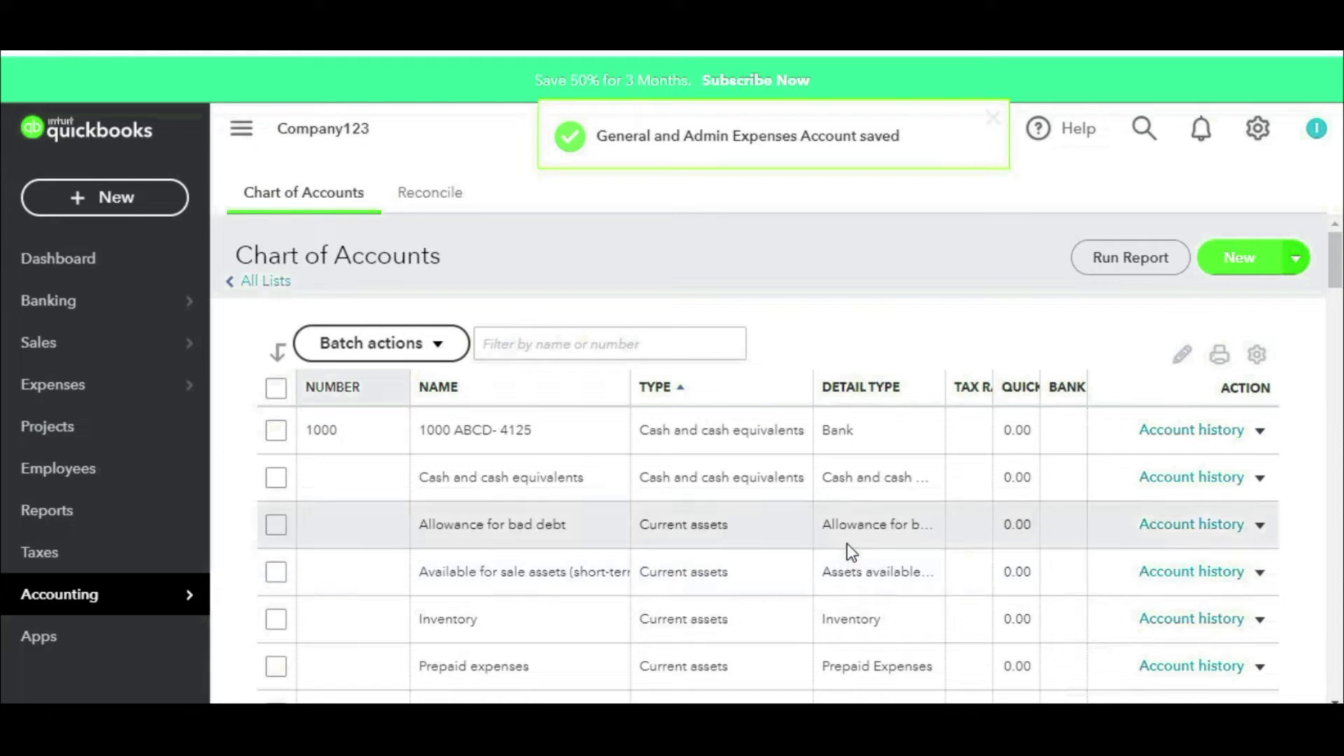
Step: Find Freight and delivery - COS in the chart of accounts, make it inactive, and confirm
scroll(851, 553, down, 5)
scroll(840, 546, down, 5)
scroll(711, 489, up, 10)
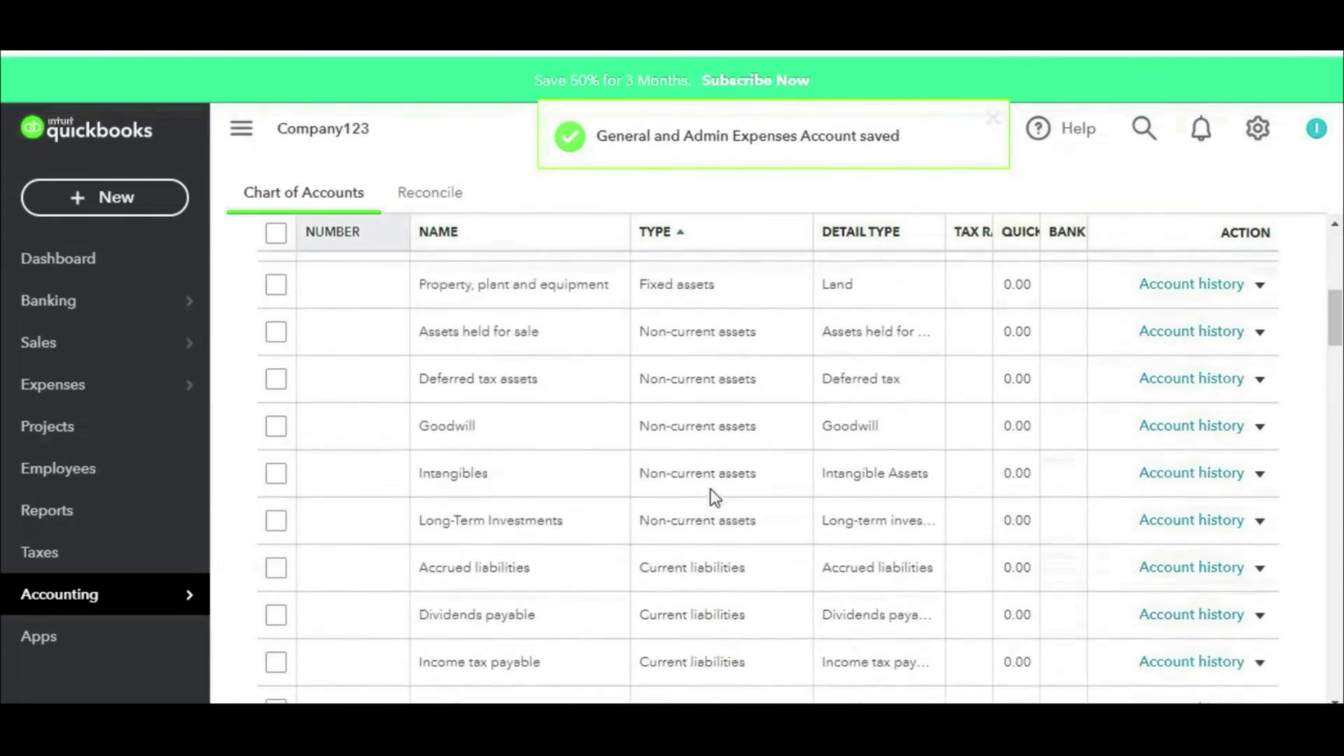
scroll(546, 483, down, 5)
scroll(545, 483, down, 10)
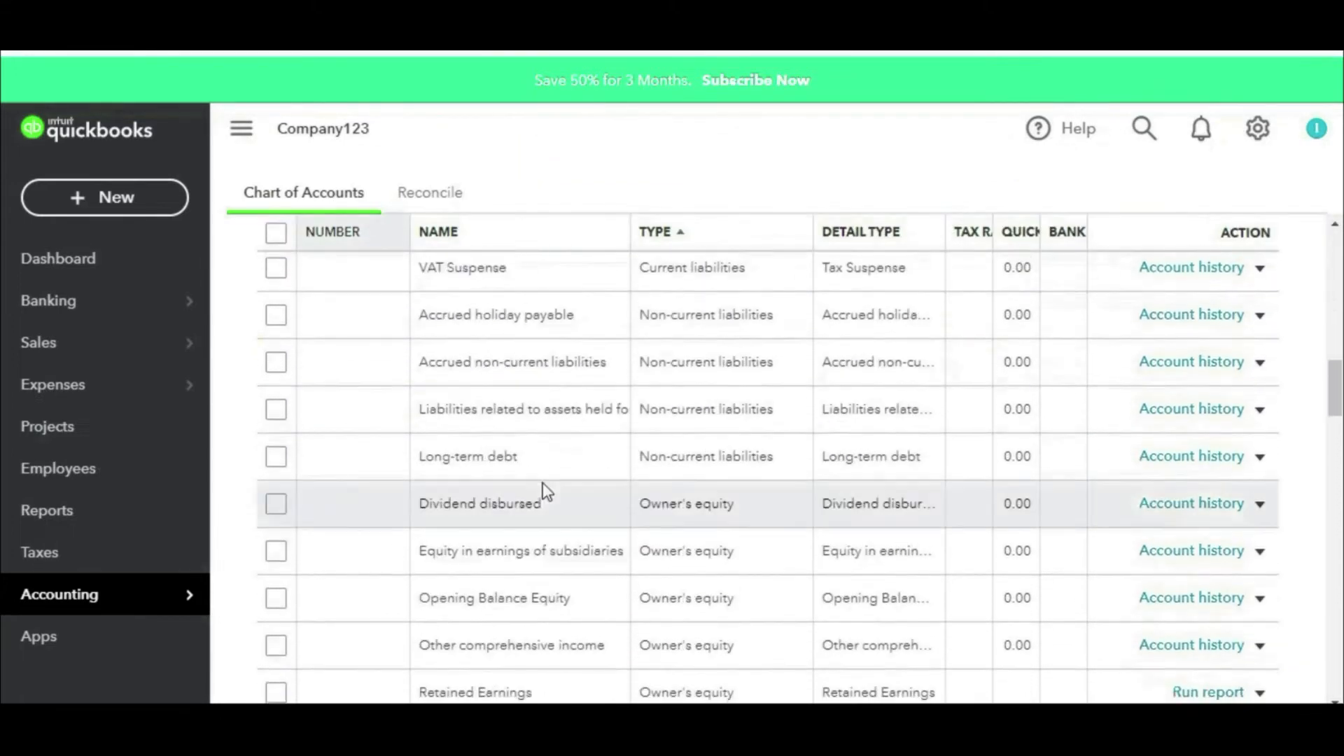
scroll(543, 486, up, 3)
scroll(542, 486, down, 5)
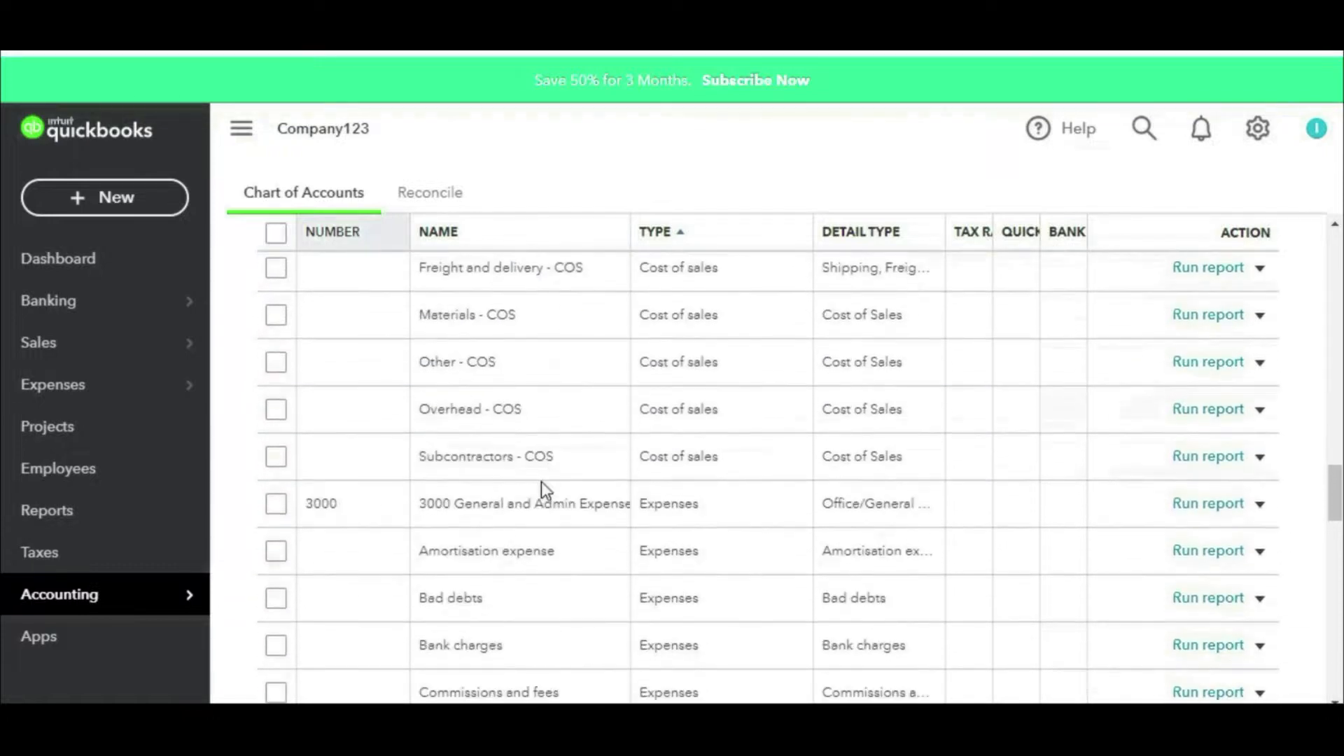
scroll(484, 545, down, 1)
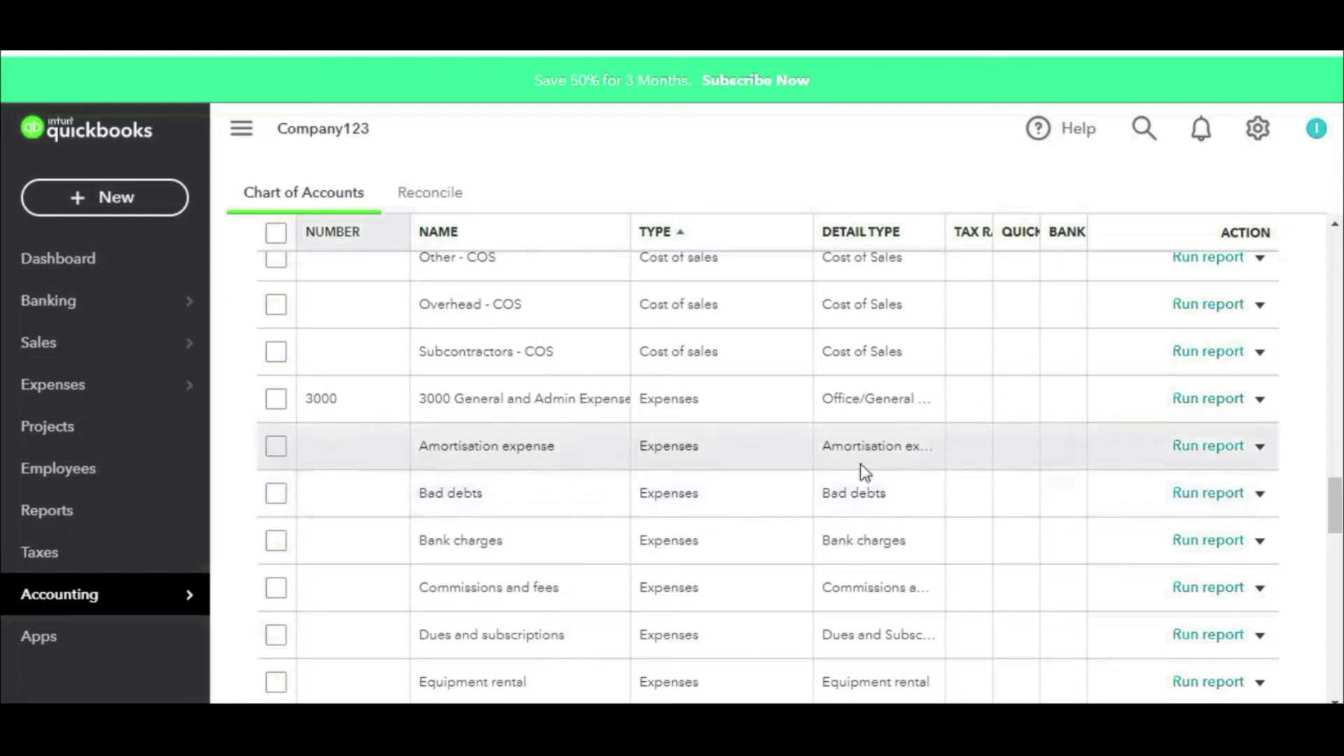
scroll(861, 465, up, 15)
scroll(585, 581, down, 15)
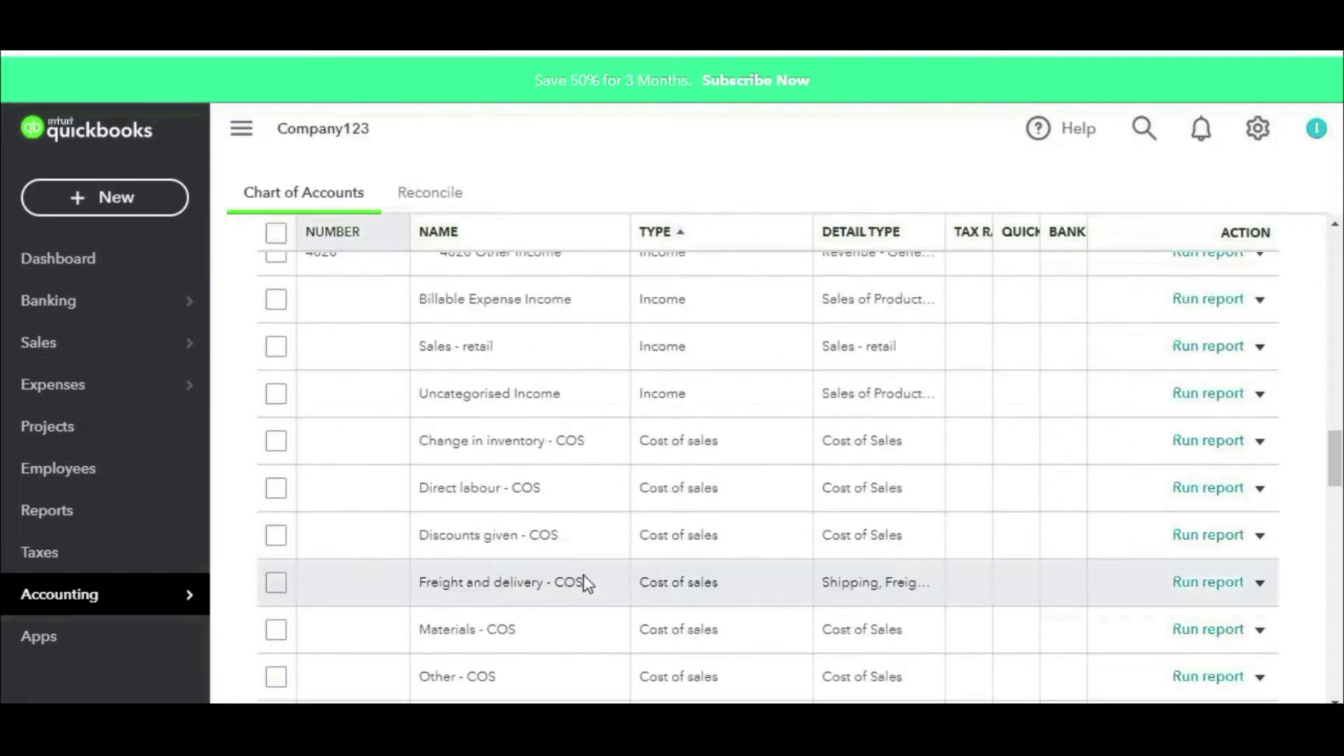
click(1260, 584)
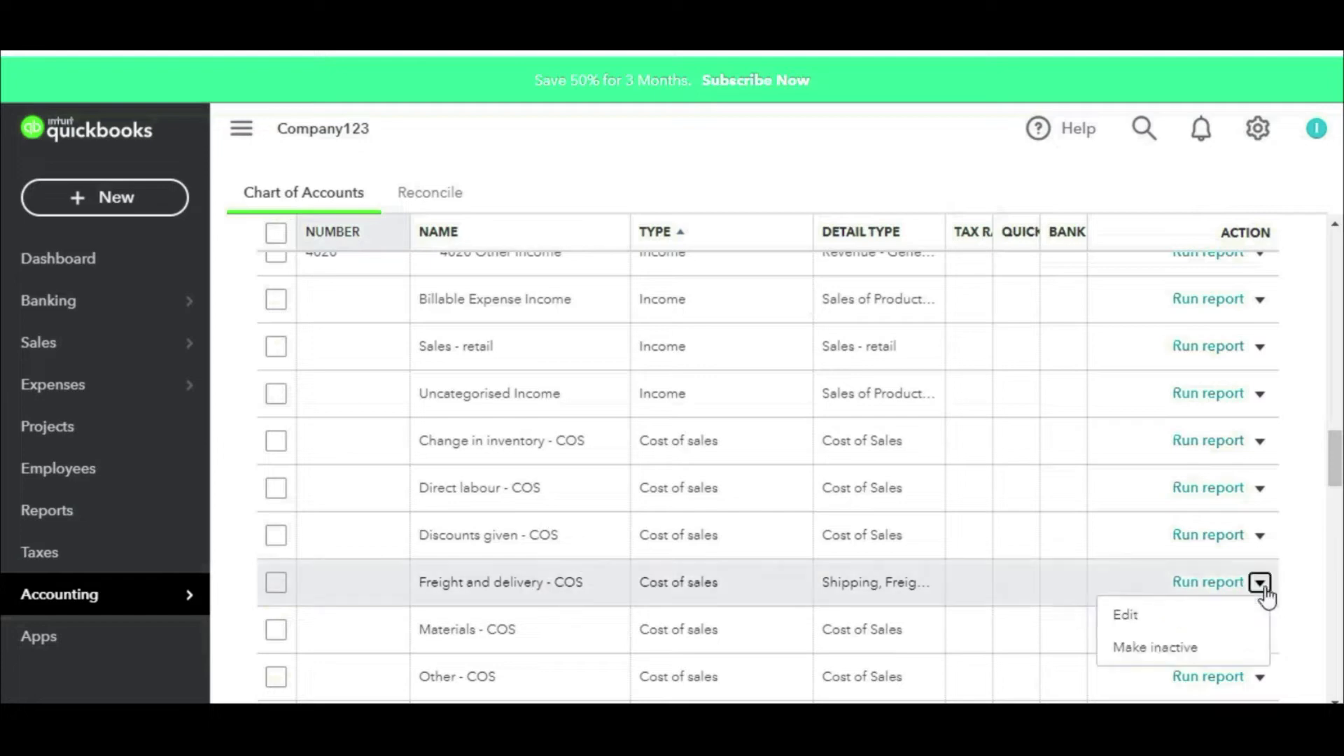
click(1150, 652)
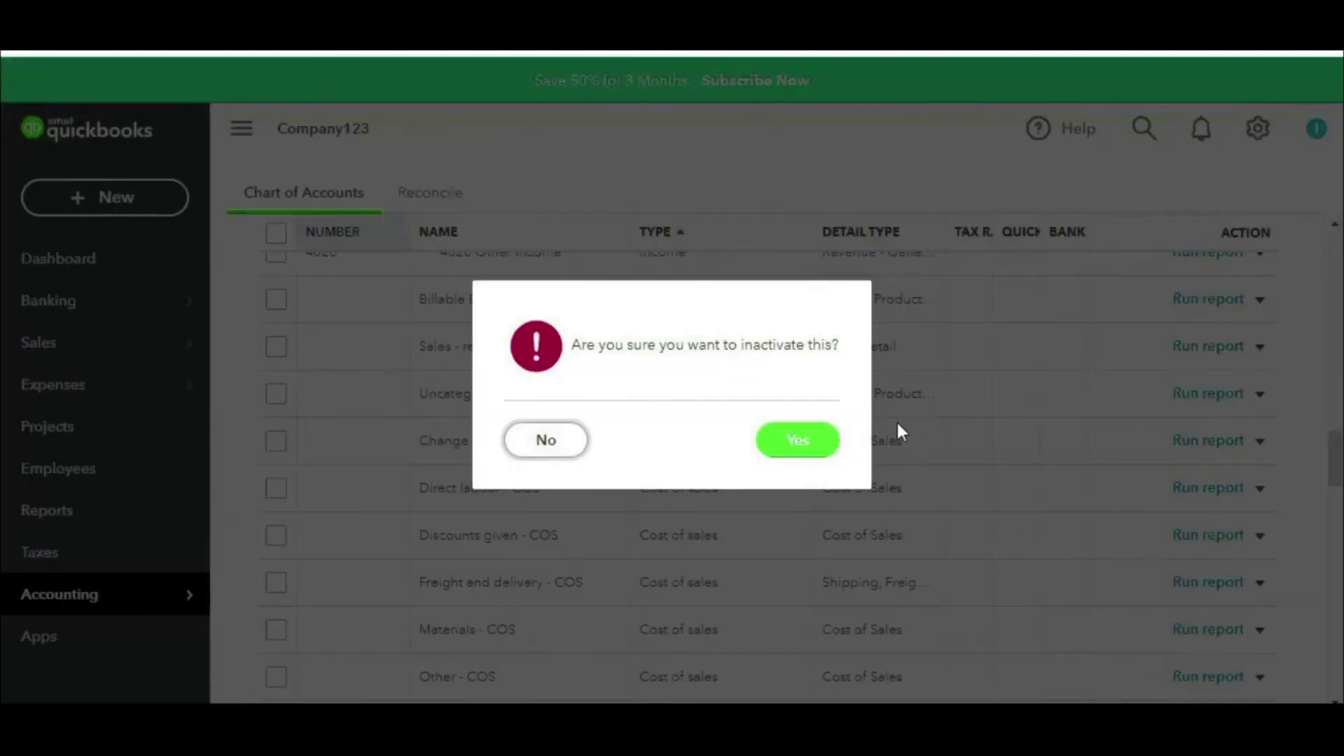
click(827, 447)
scroll(797, 494, up, 3)
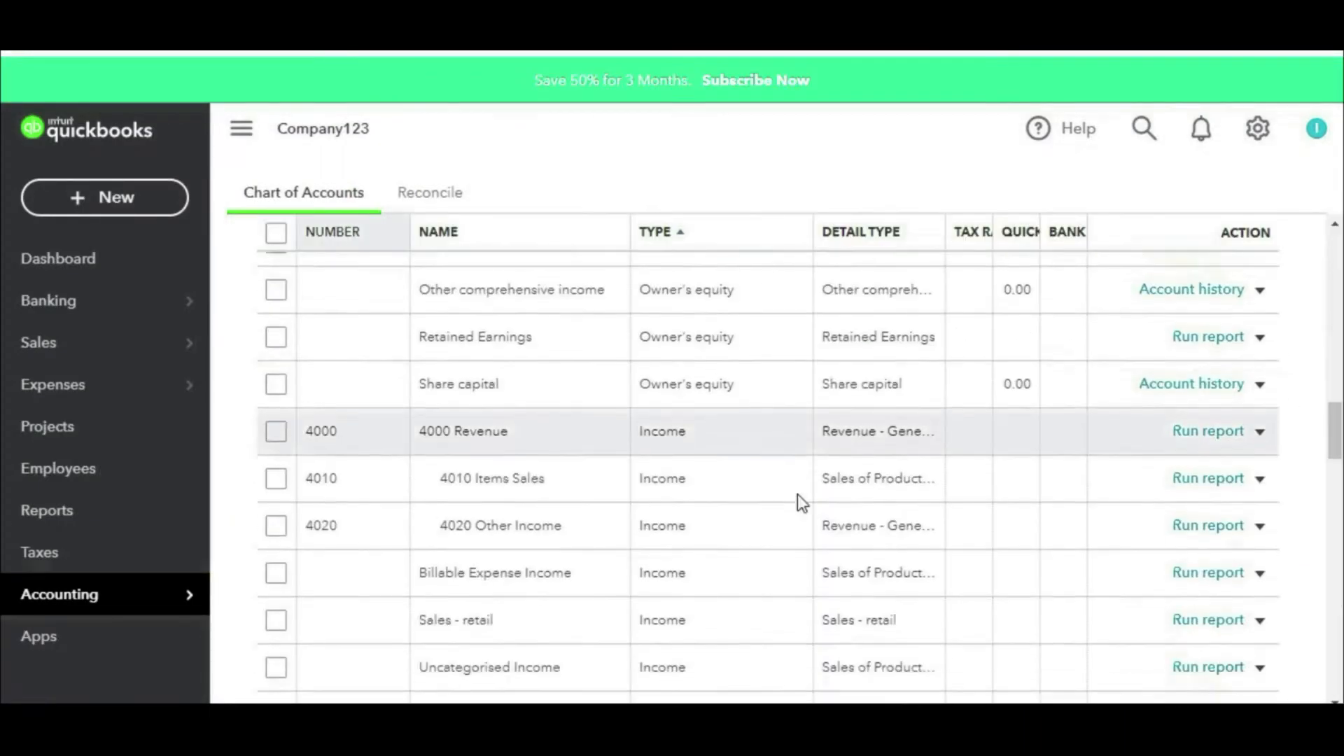
scroll(797, 493, down, 2)
Step: Place Amortisation expense and Bank charges under 3000 General and Admin Expenses
scroll(1232, 515, down, 5)
click(1261, 504)
click(1169, 542)
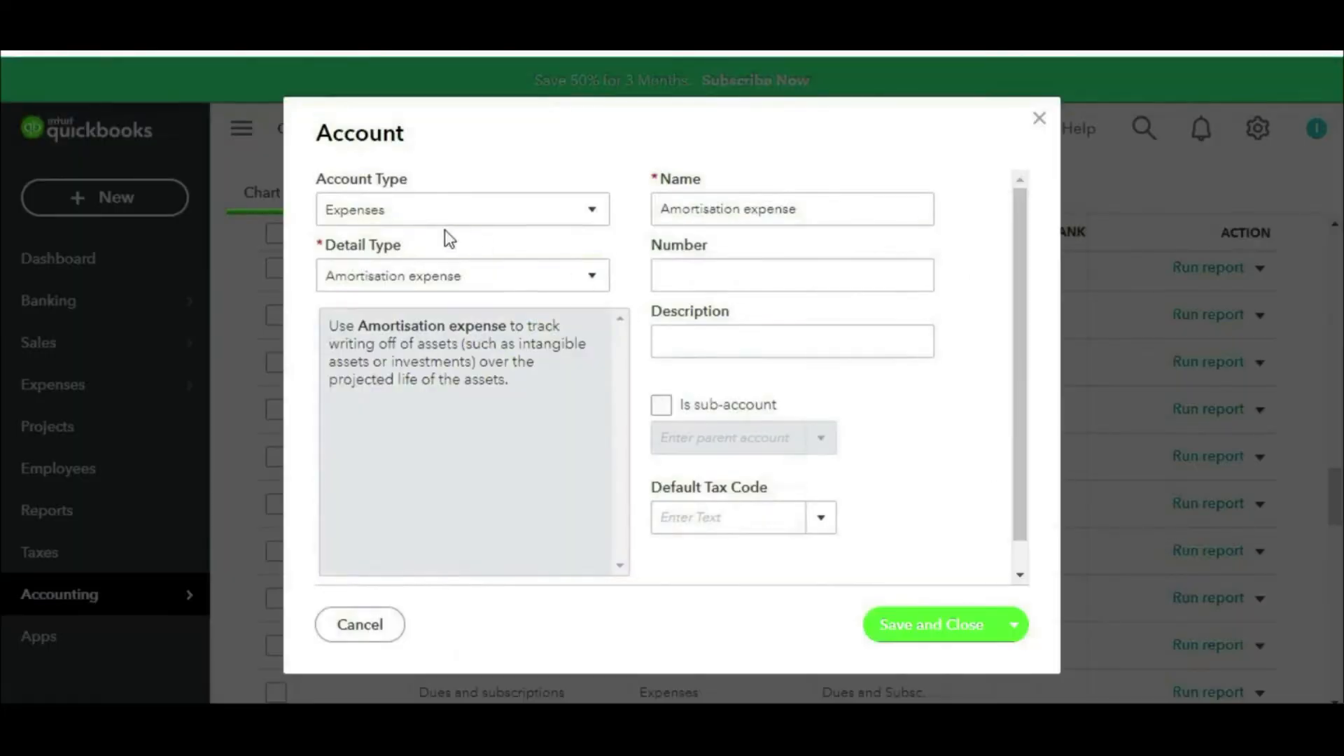
click(945, 624)
click(1260, 332)
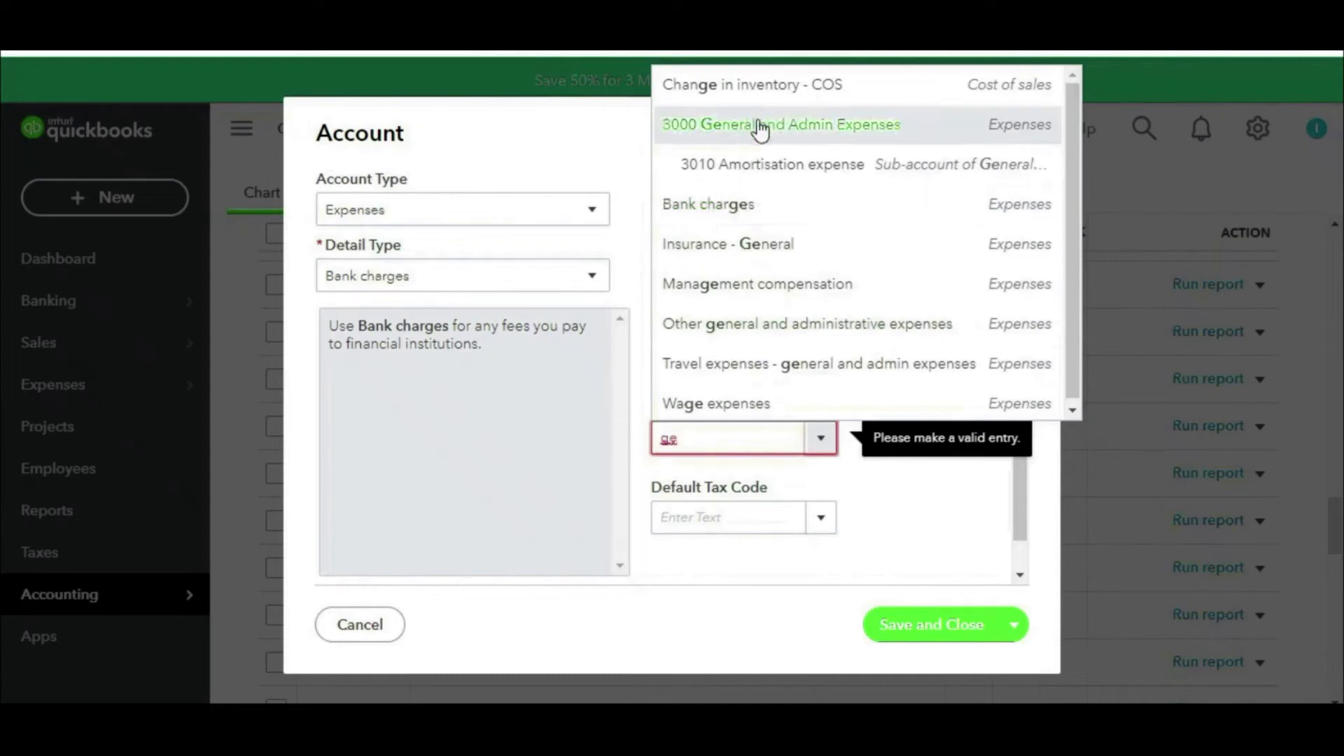
click(760, 130)
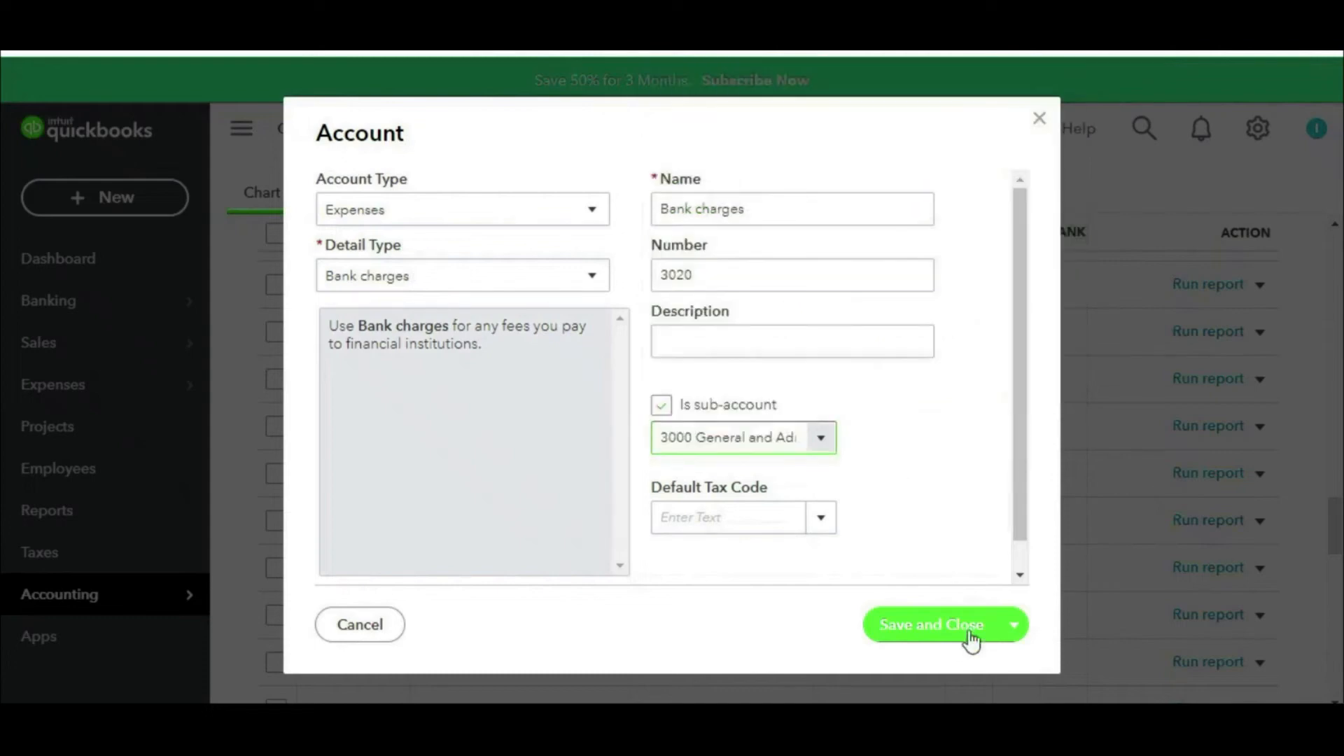
click(931, 624)
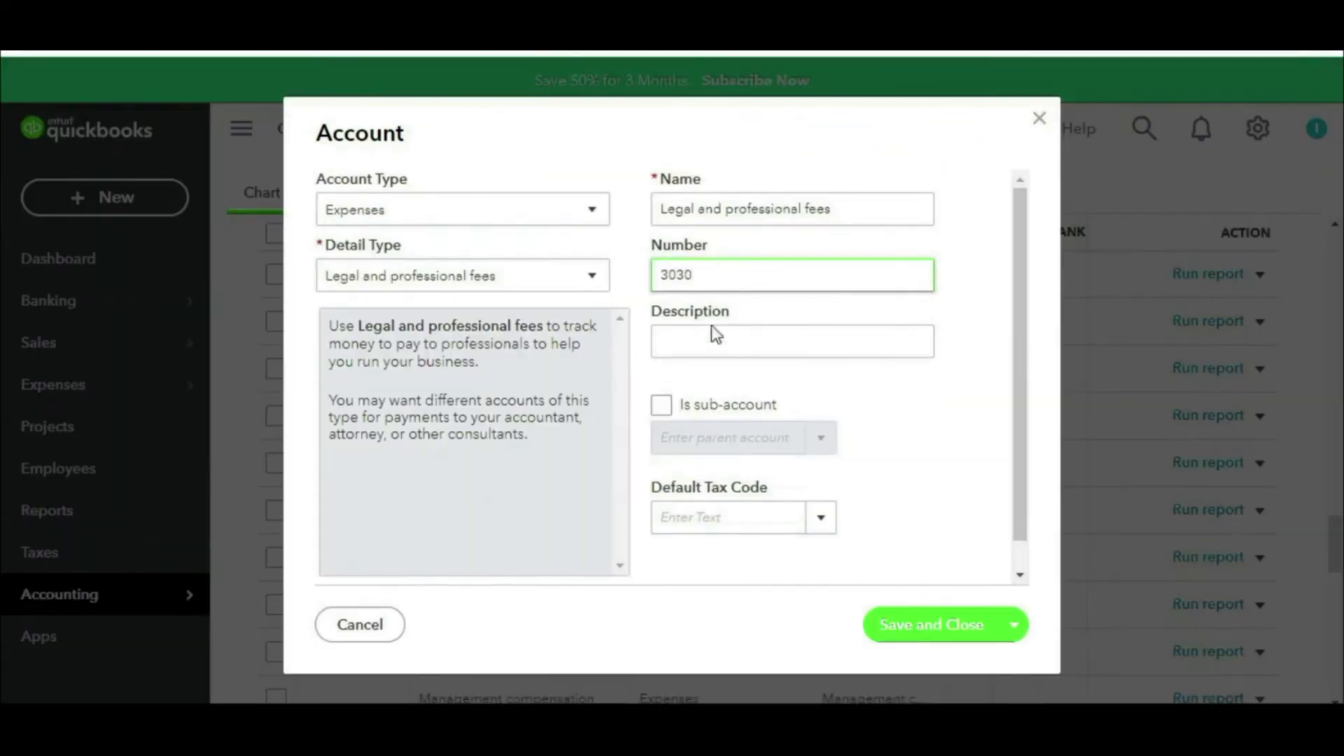
Step: Make Legal and professional fees a sub-account of 3000 General and Admin Expenses and save
click(661, 405)
click(686, 438)
text(ge)
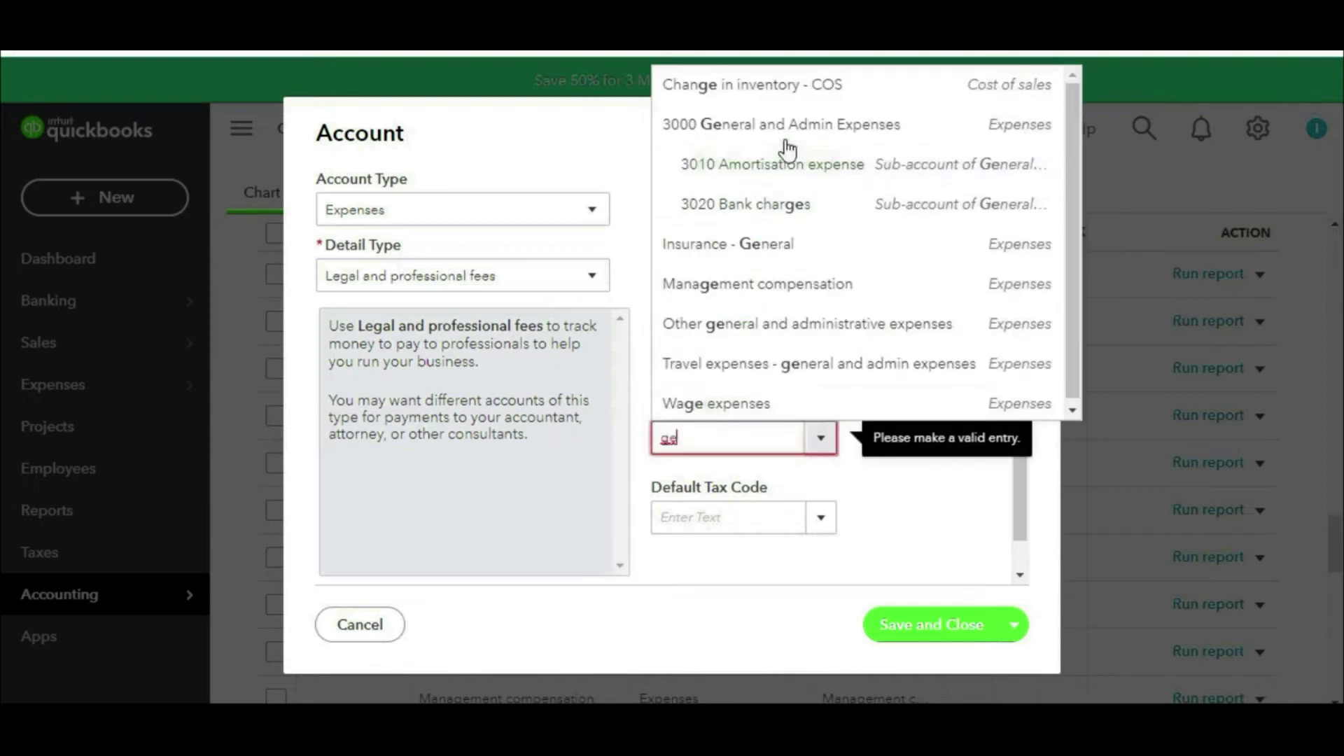
click(787, 133)
click(918, 627)
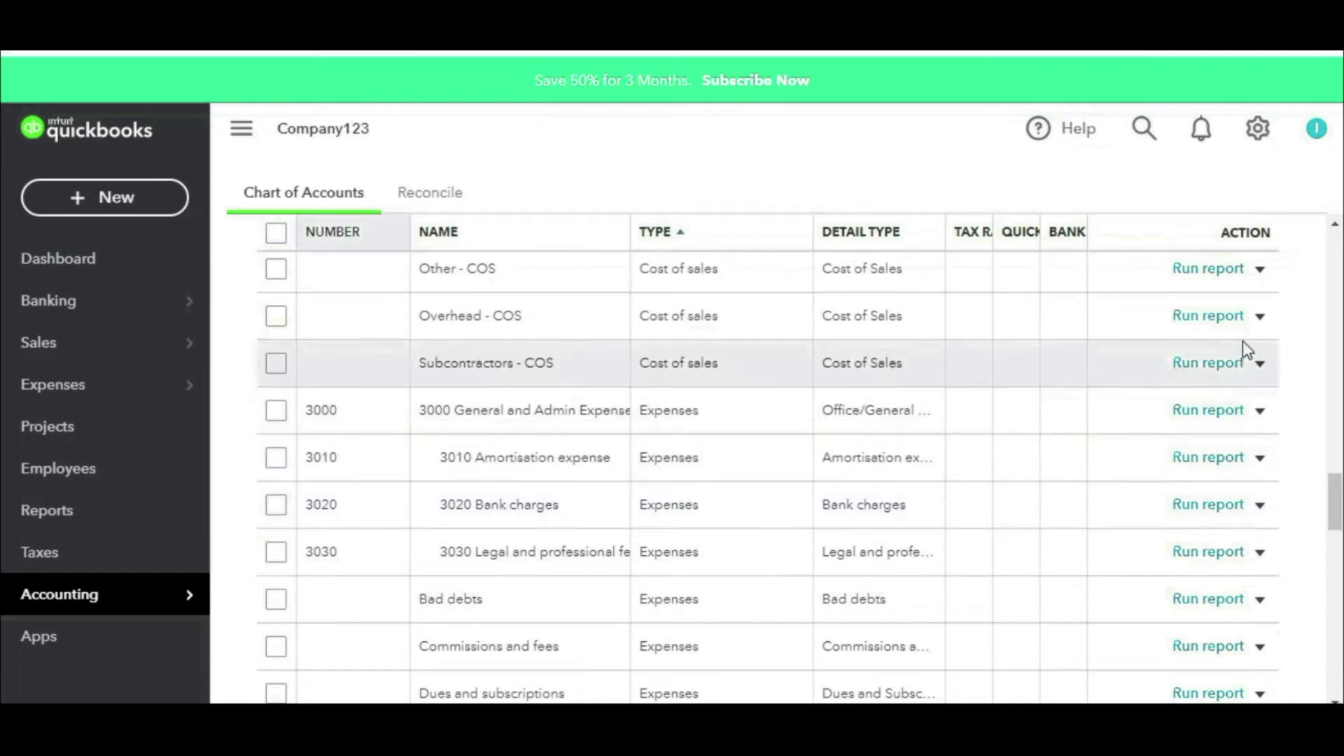
Step: Make the Overhead - COS account inactive and confirm with Yes
click(1260, 318)
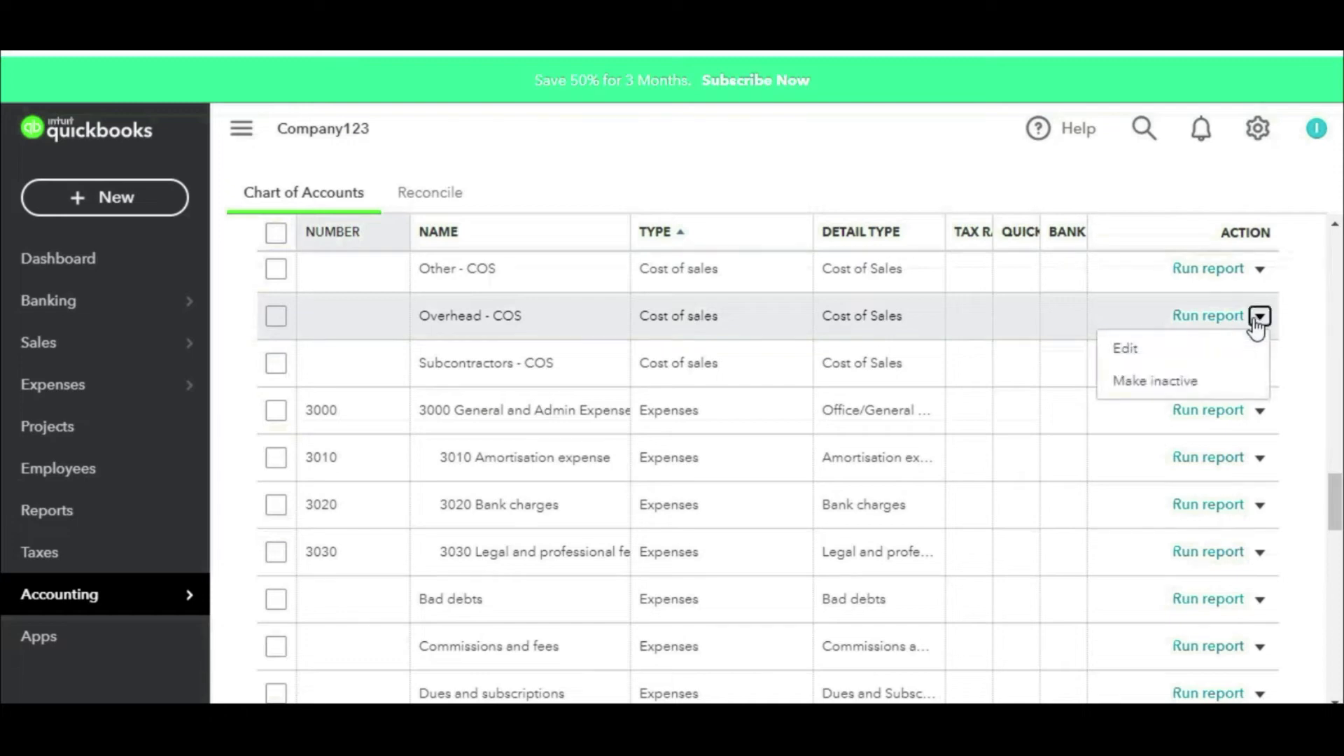
click(1115, 384)
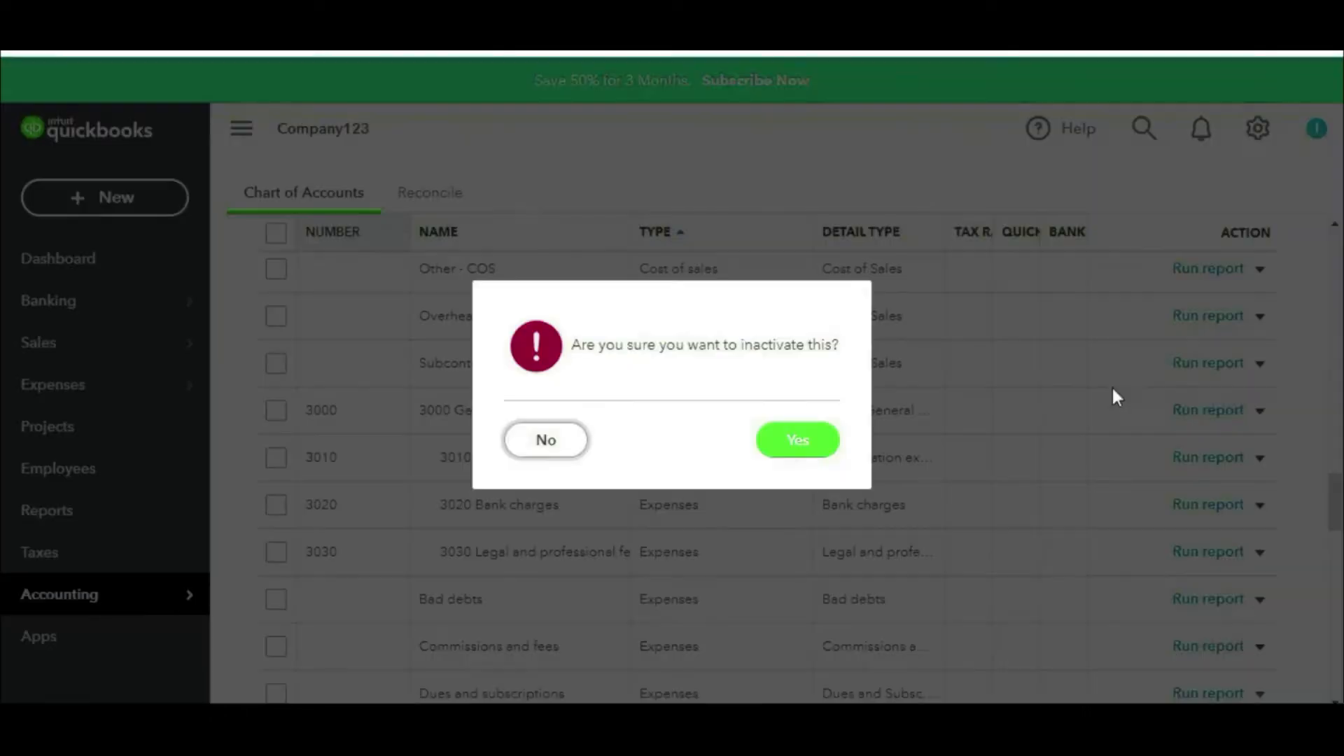
click(793, 444)
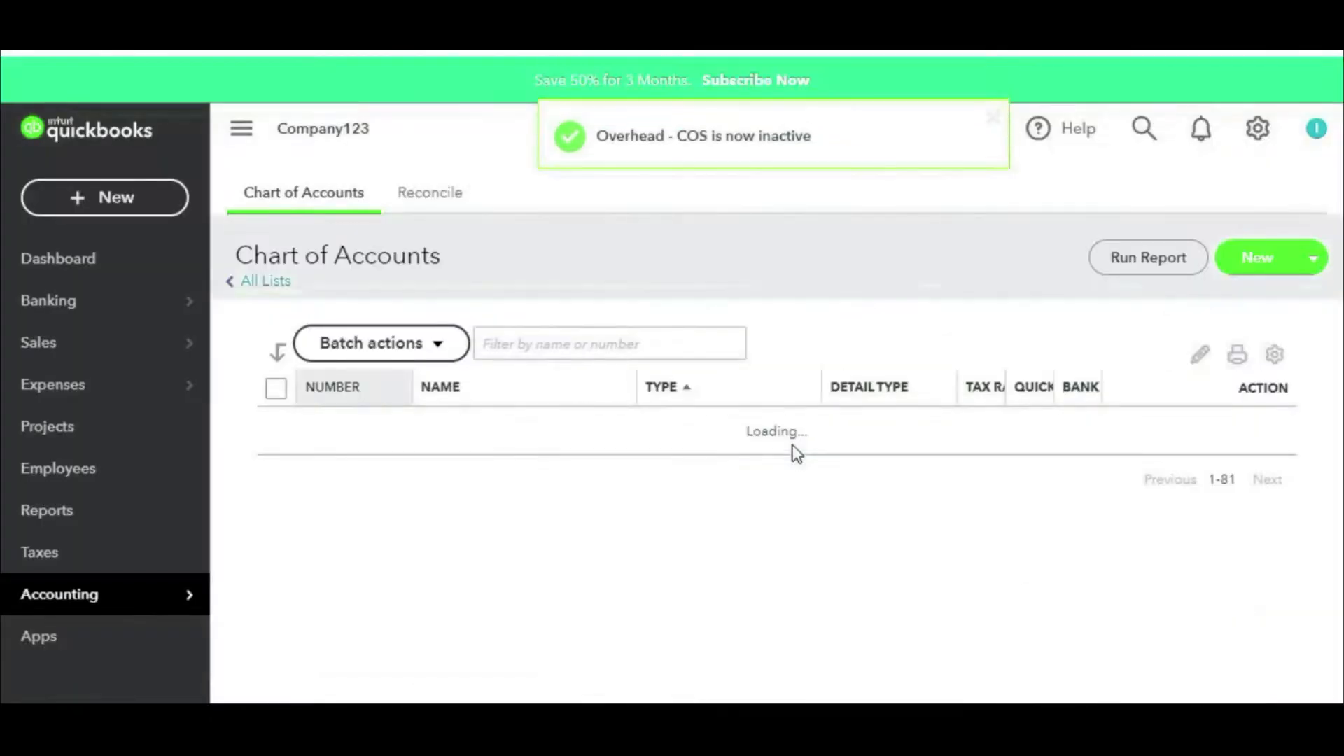
scroll(903, 527, down, 8)
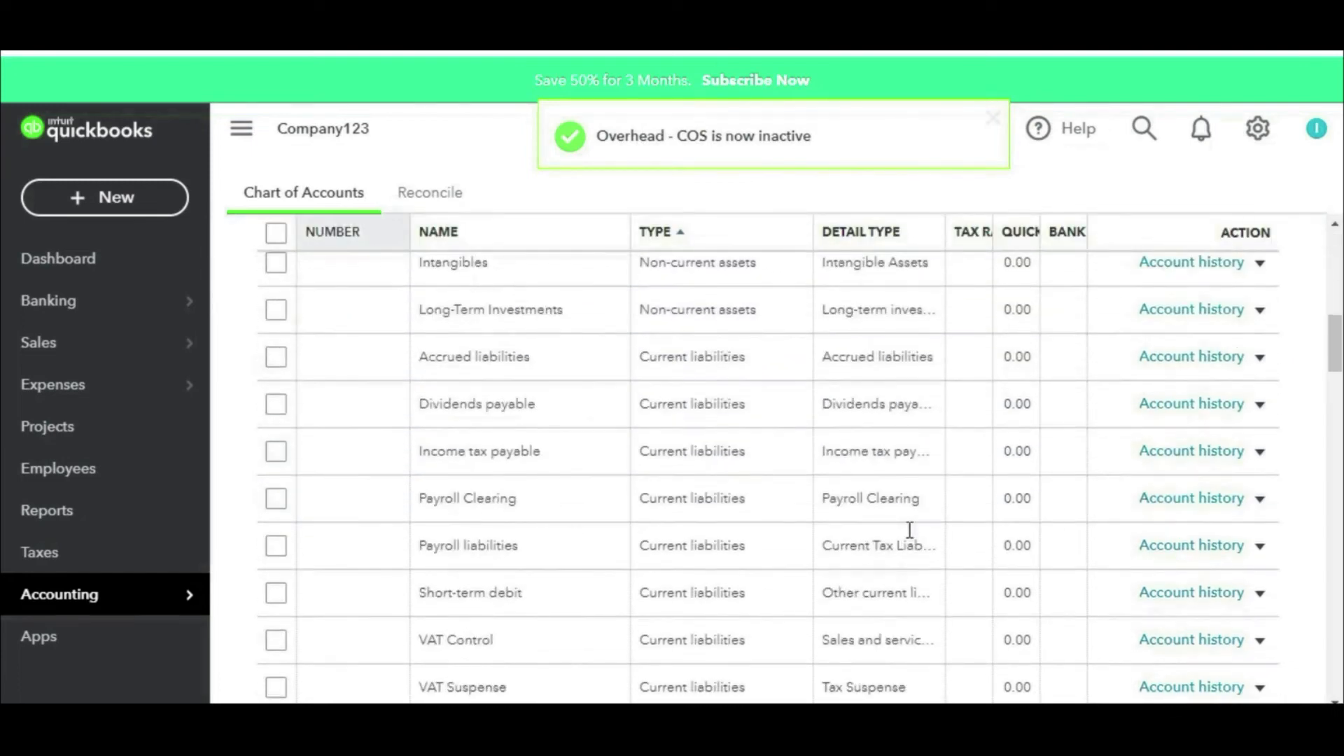
scroll(910, 530, down, 15)
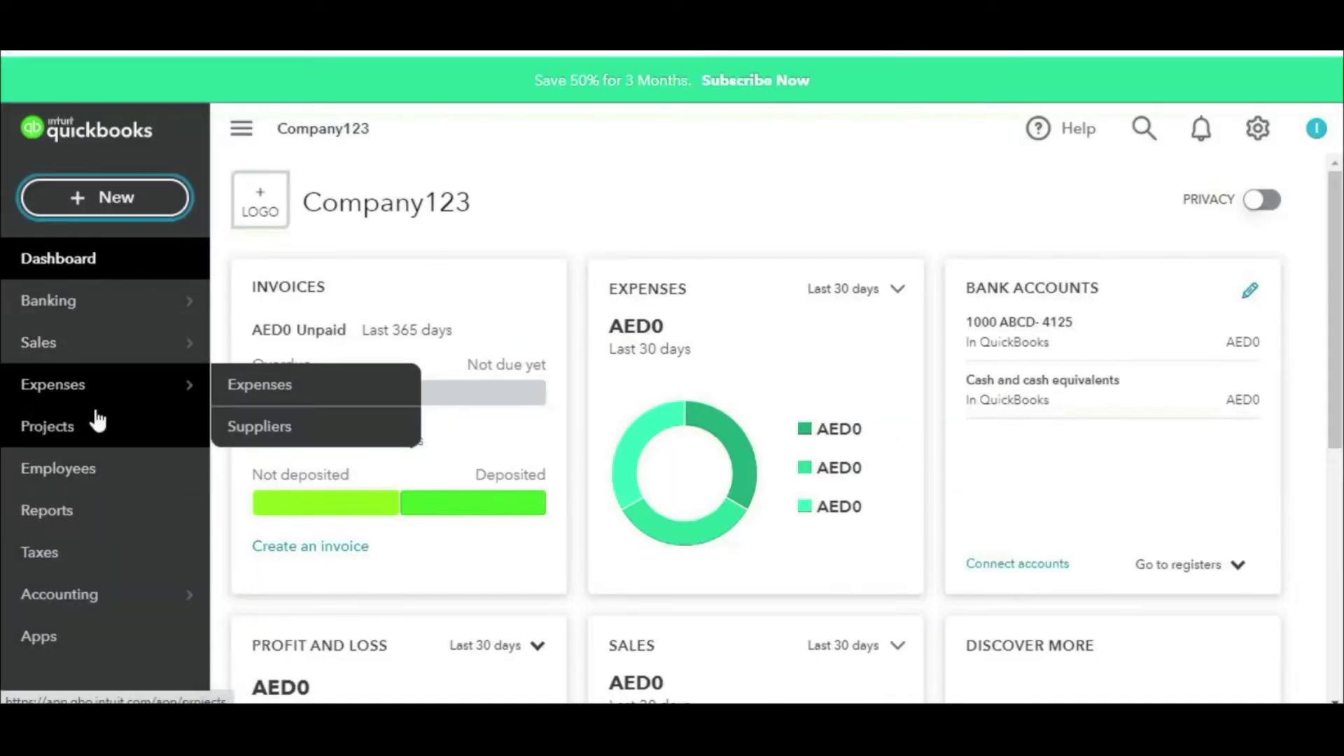
Step: From the suppliers list, add and save a supplier with company name Vendor 01
click(294, 434)
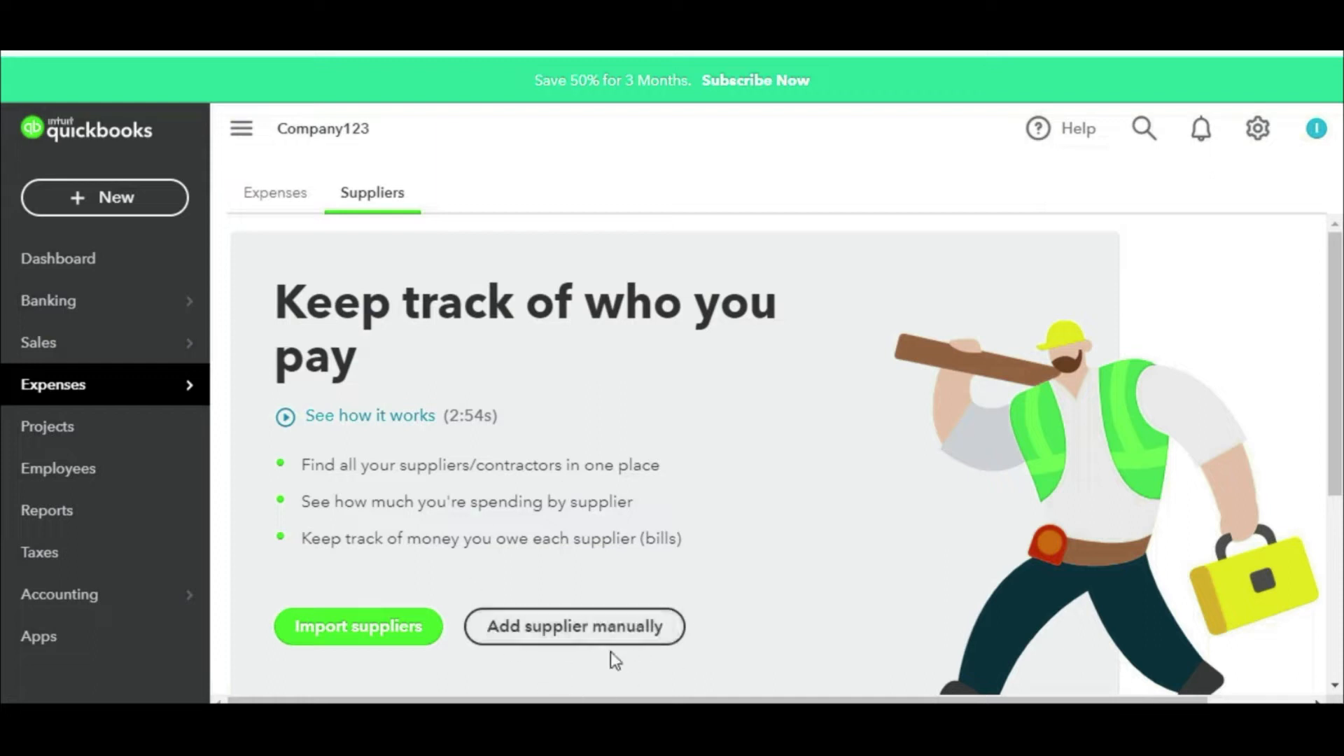
click(574, 634)
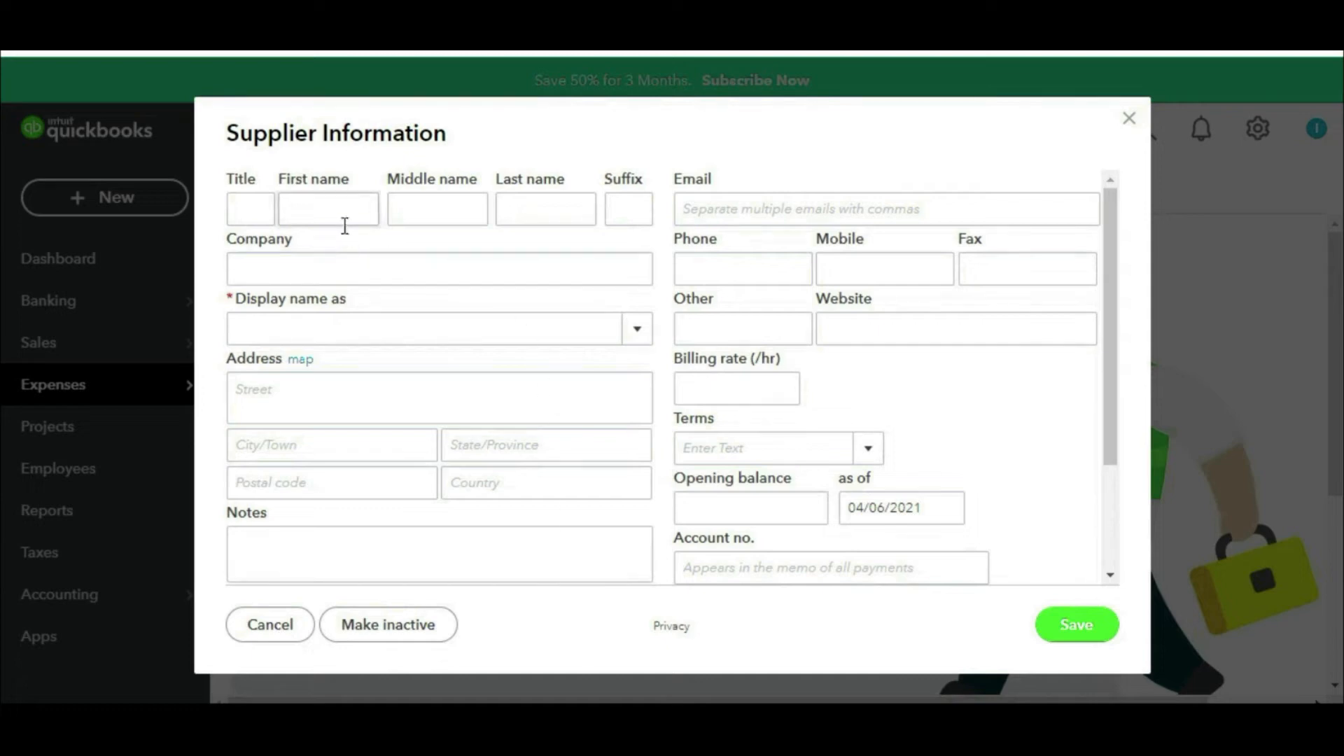
mouse_move(422, 204)
mouse_down()
mouse_move(301, 383)
mouse_move(331, 176)
mouse_up()
click(367, 266)
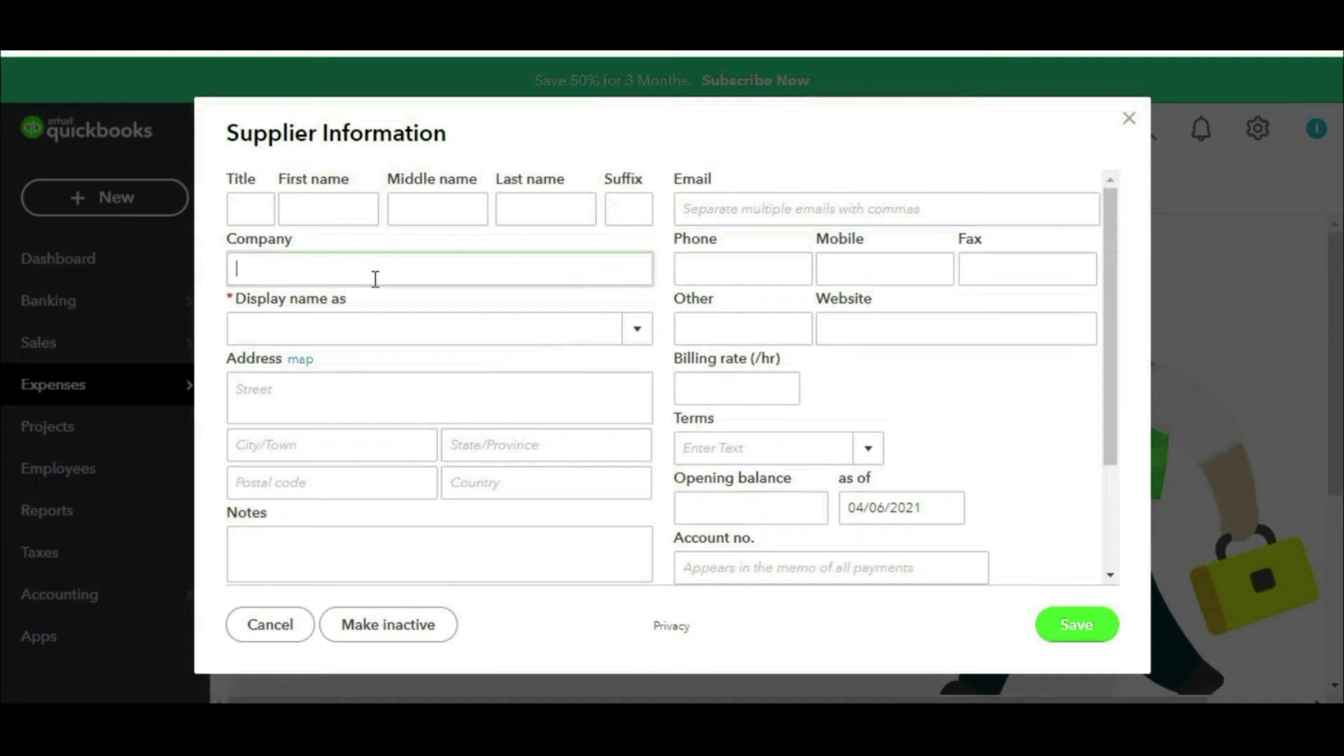
text(Vendor 01)
click(936, 333)
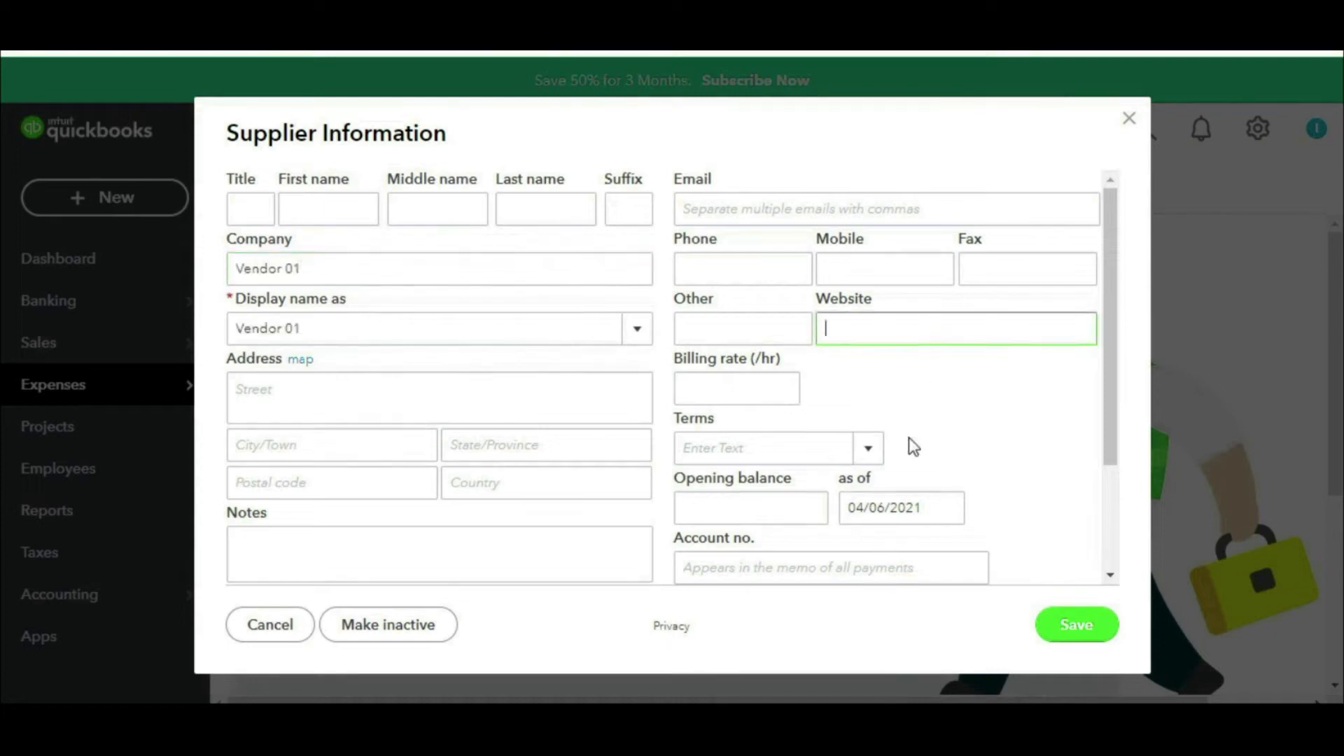
click(1087, 626)
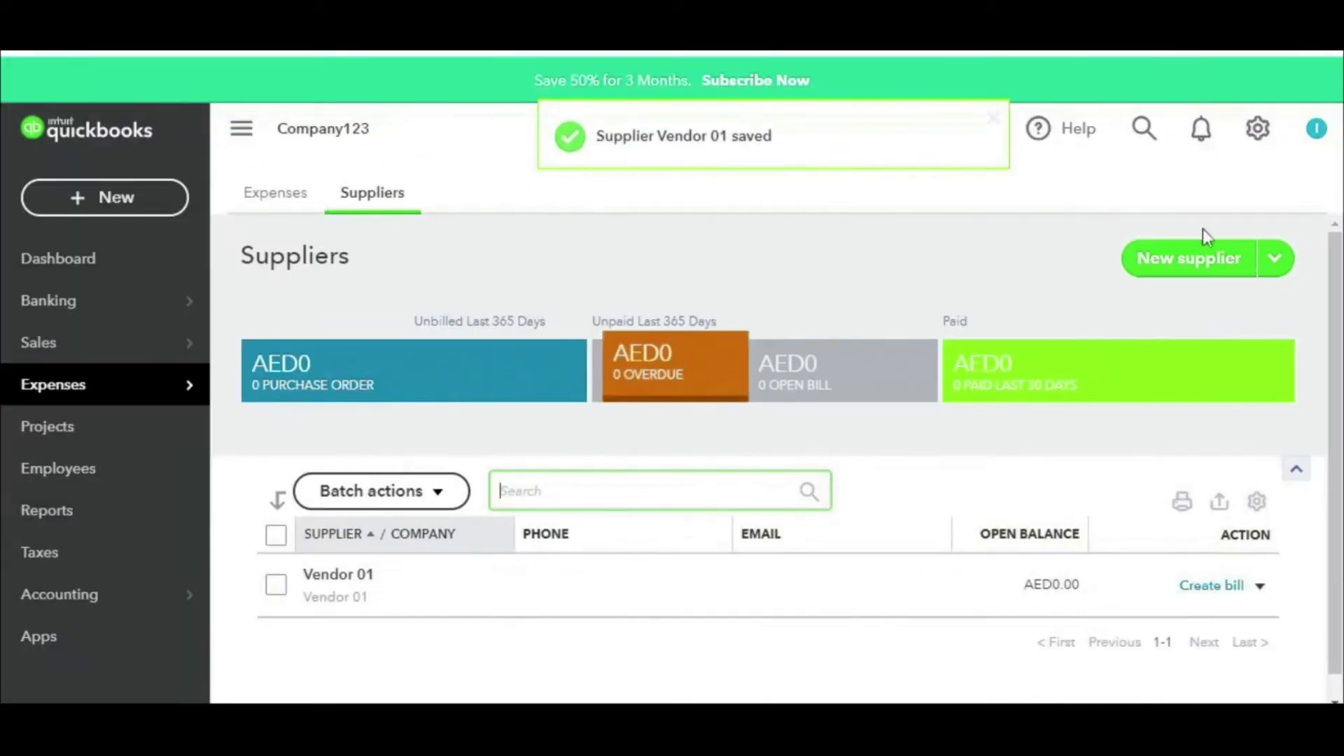
Step: Add and save a second supplier named vendor 02
click(1221, 259)
click(420, 270)
text(vendor 02)
click(1070, 619)
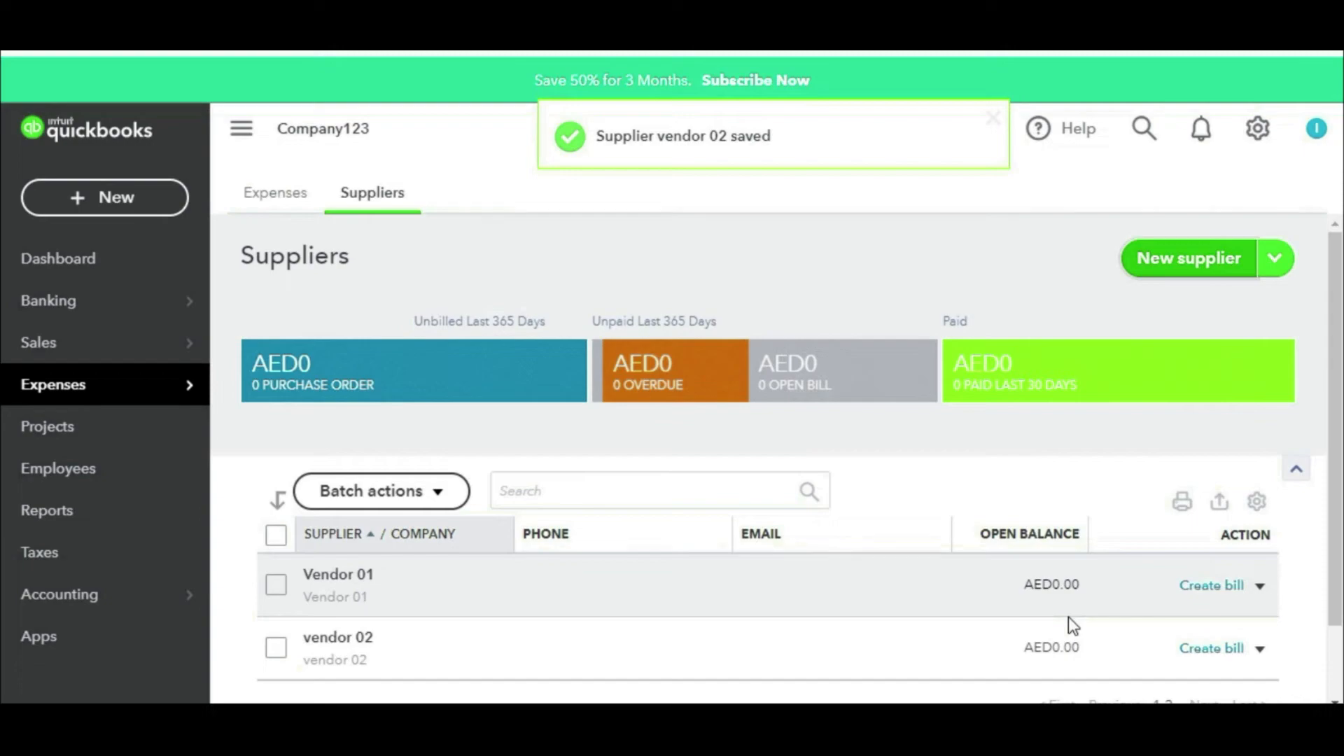
click(851, 735)
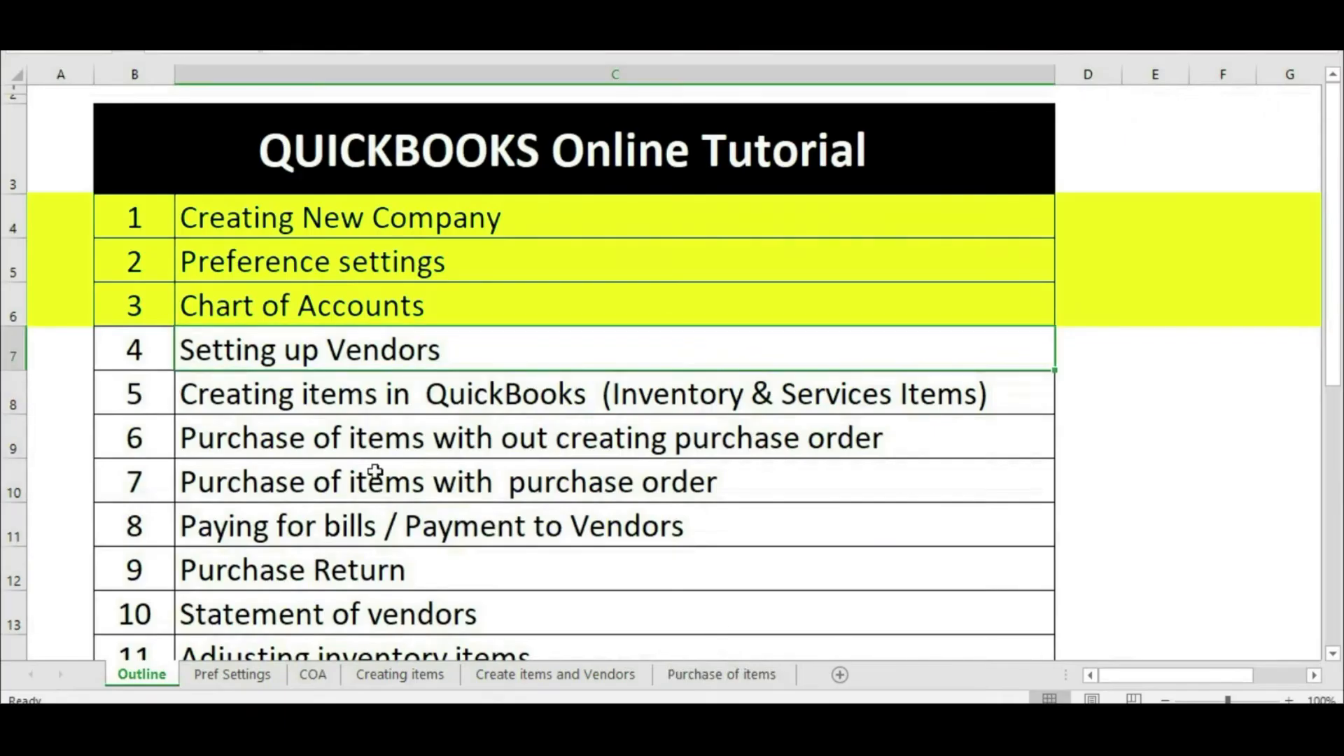
Step: Fill the Setting up Vendors row yellow and go back to QuickBooks Online
click(16, 352)
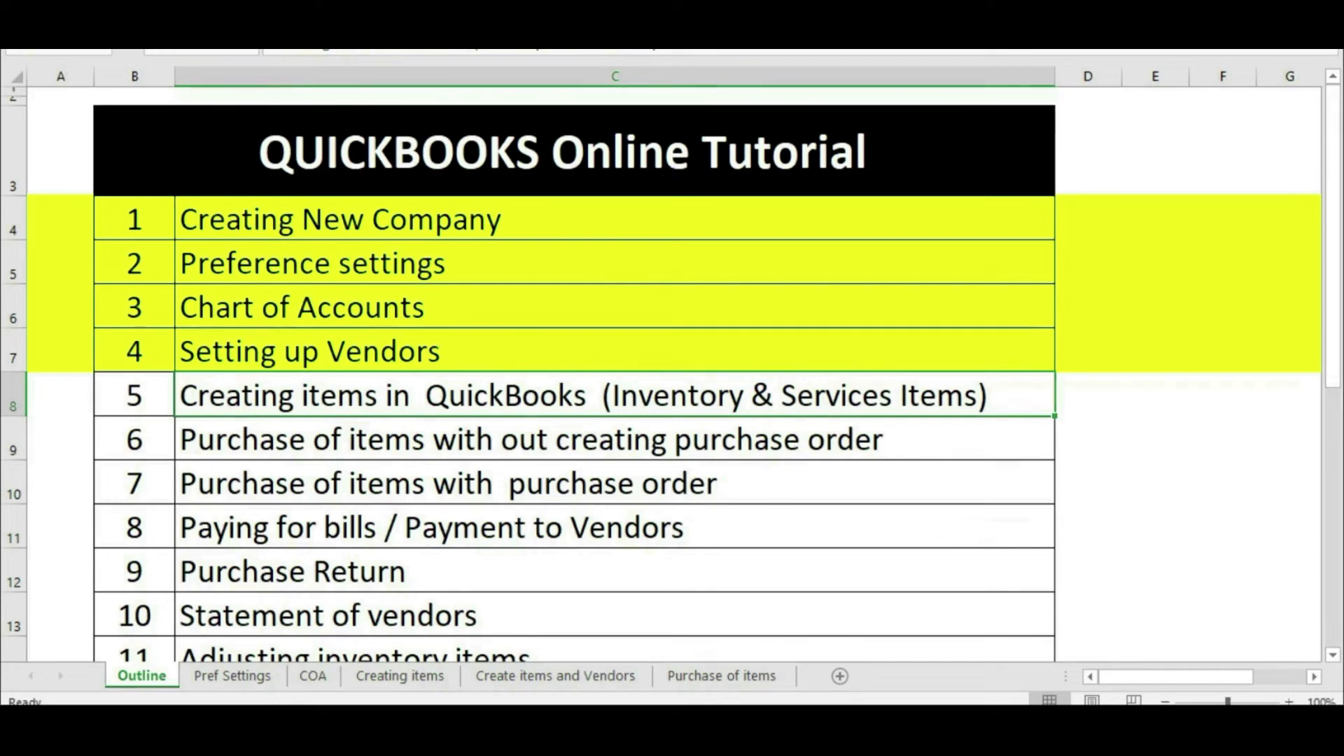
mouse_move(851, 735)
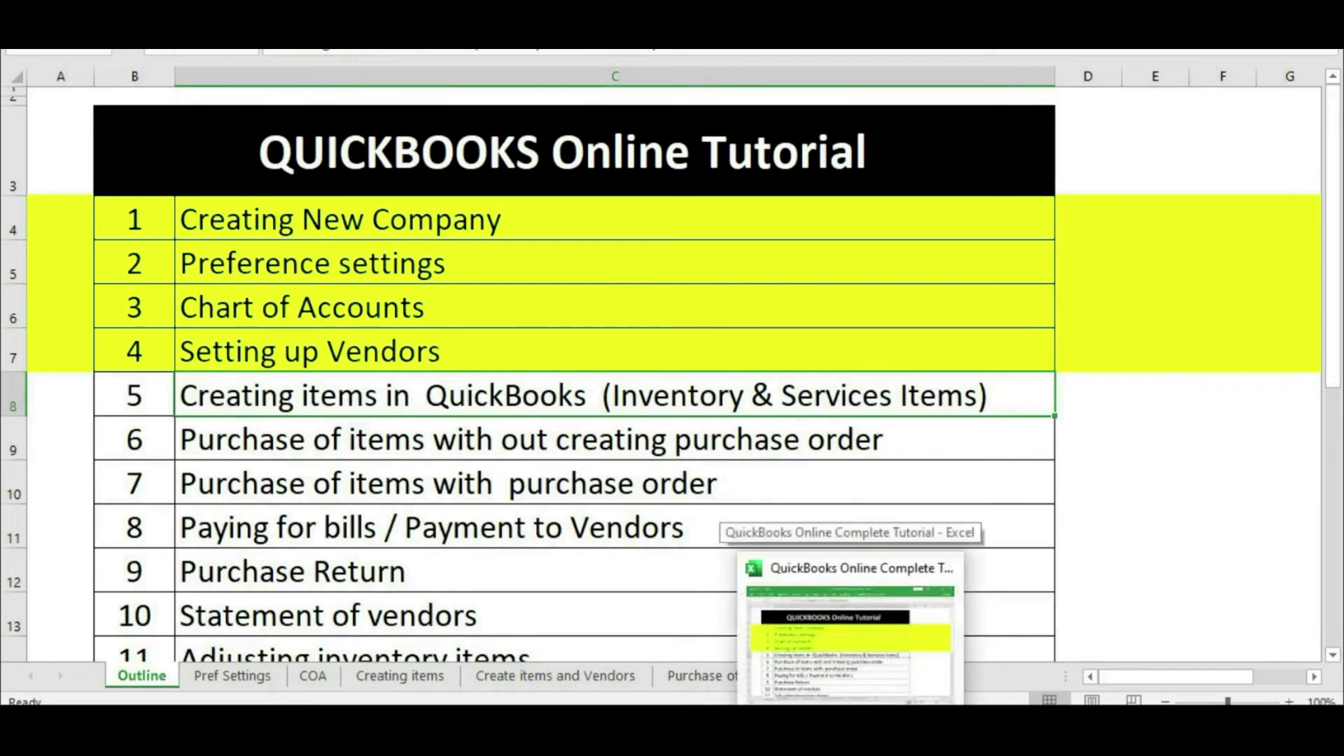
click(829, 722)
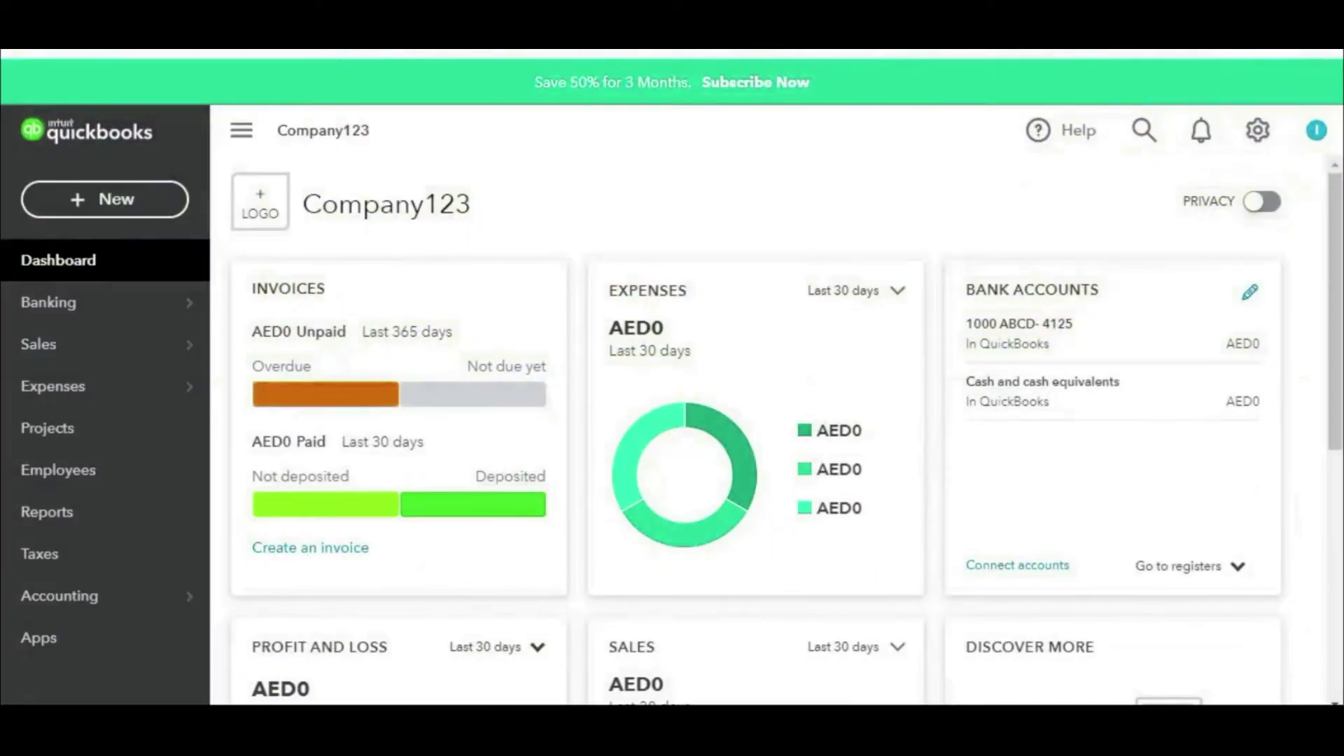
Step: Via the gear menu's All lists, open Products and Services and start a new product or service
mouse_move(1313, 114)
mouse_down()
mouse_move(1205, 153)
mouse_move(1310, 133)
mouse_up()
click(1271, 157)
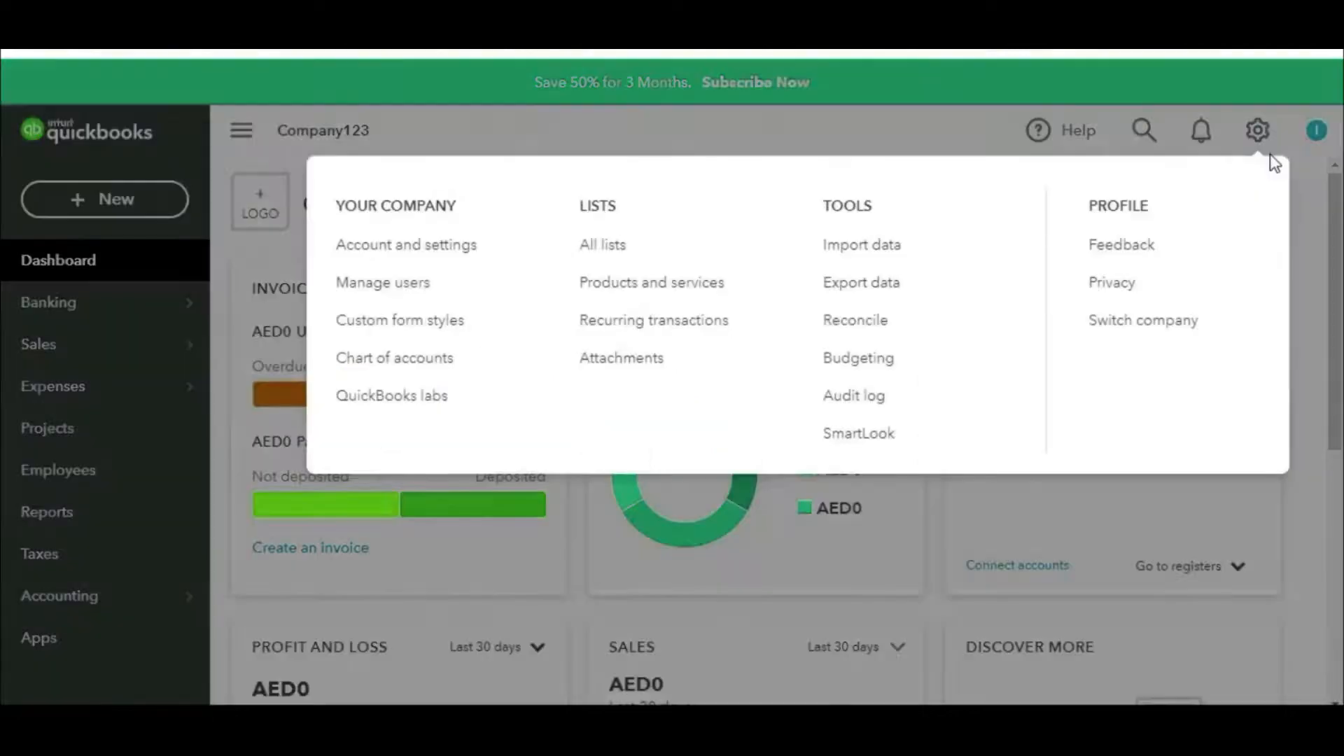
mouse_move(664, 236)
mouse_down()
mouse_move(564, 252)
mouse_move(665, 240)
mouse_move(639, 223)
mouse_up()
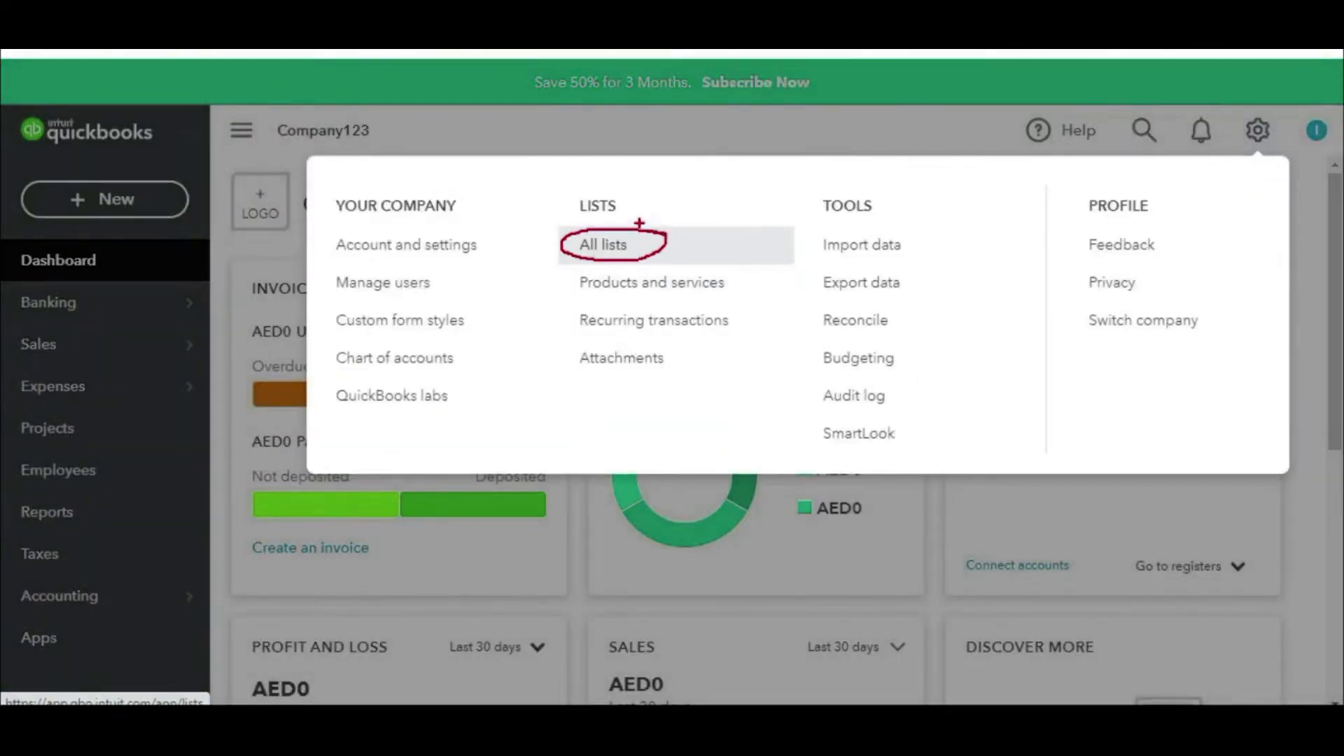
key(Escape)
click(1258, 143)
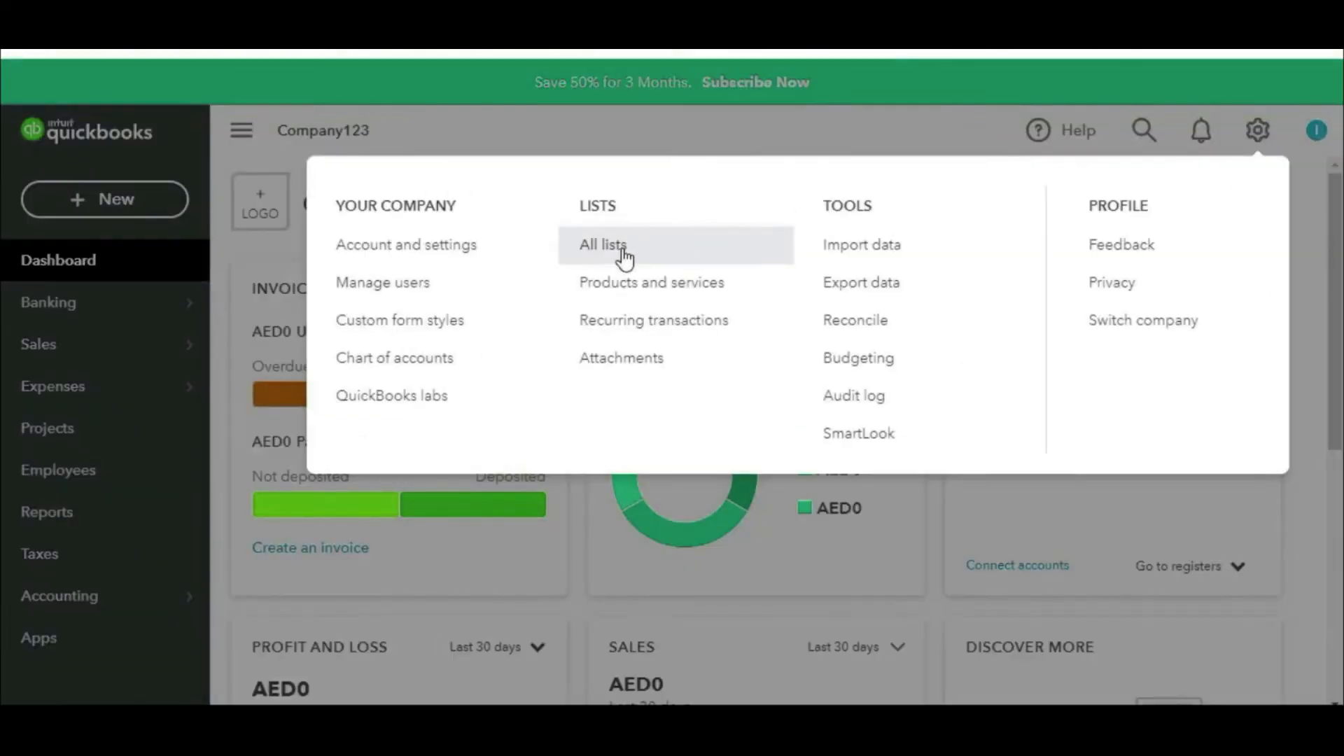
click(627, 256)
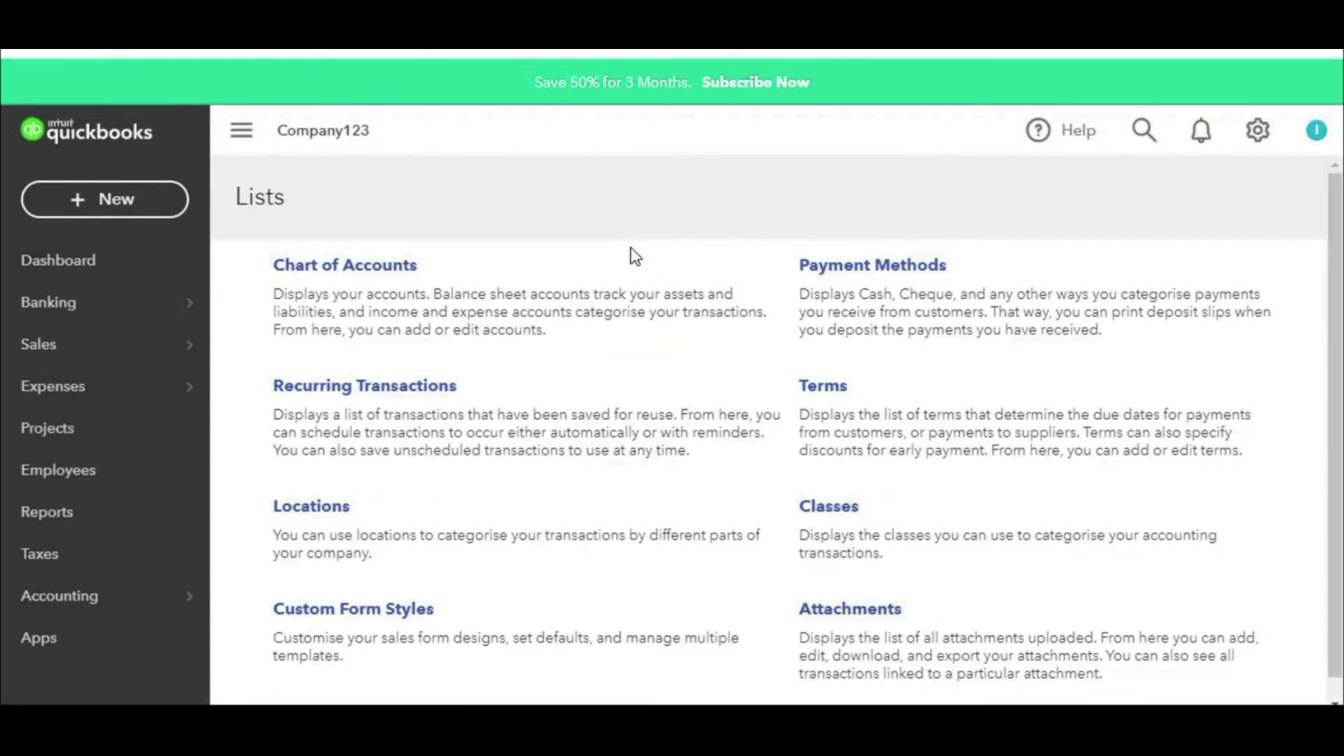
scroll(646, 367, down, 2)
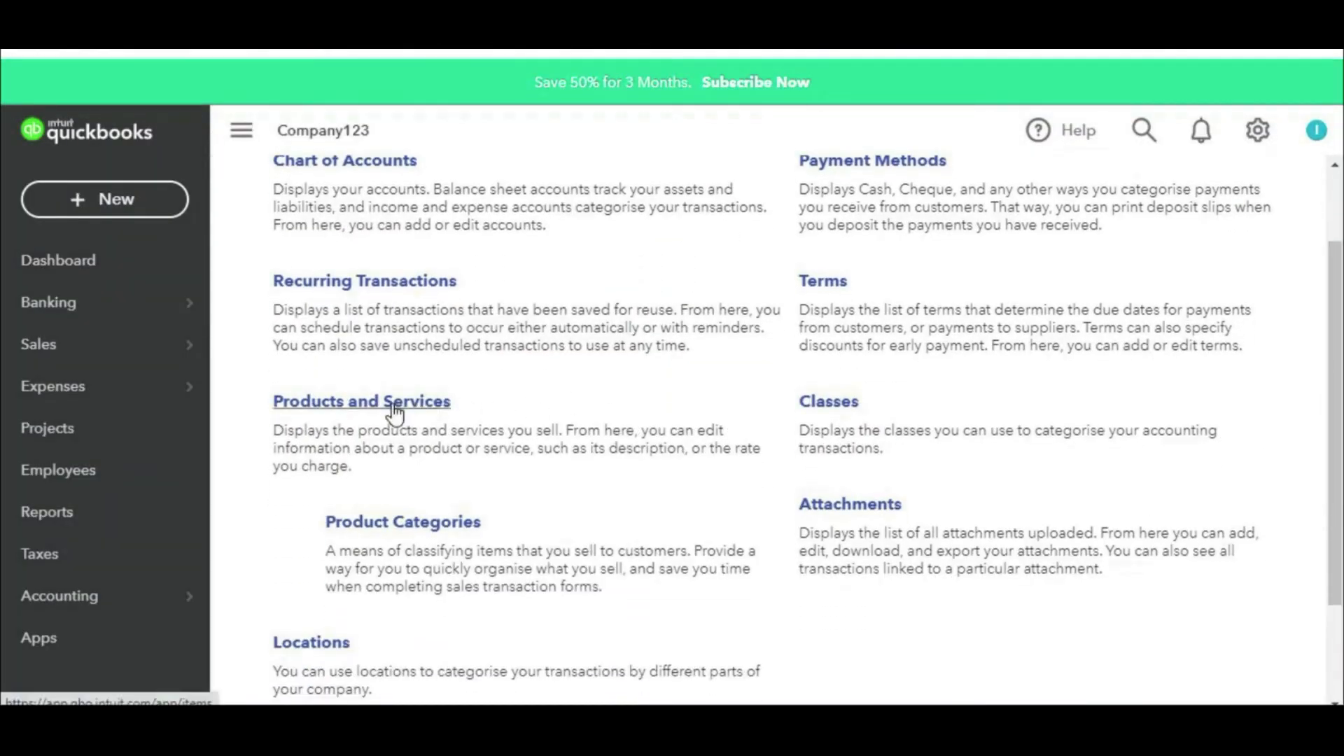
click(394, 405)
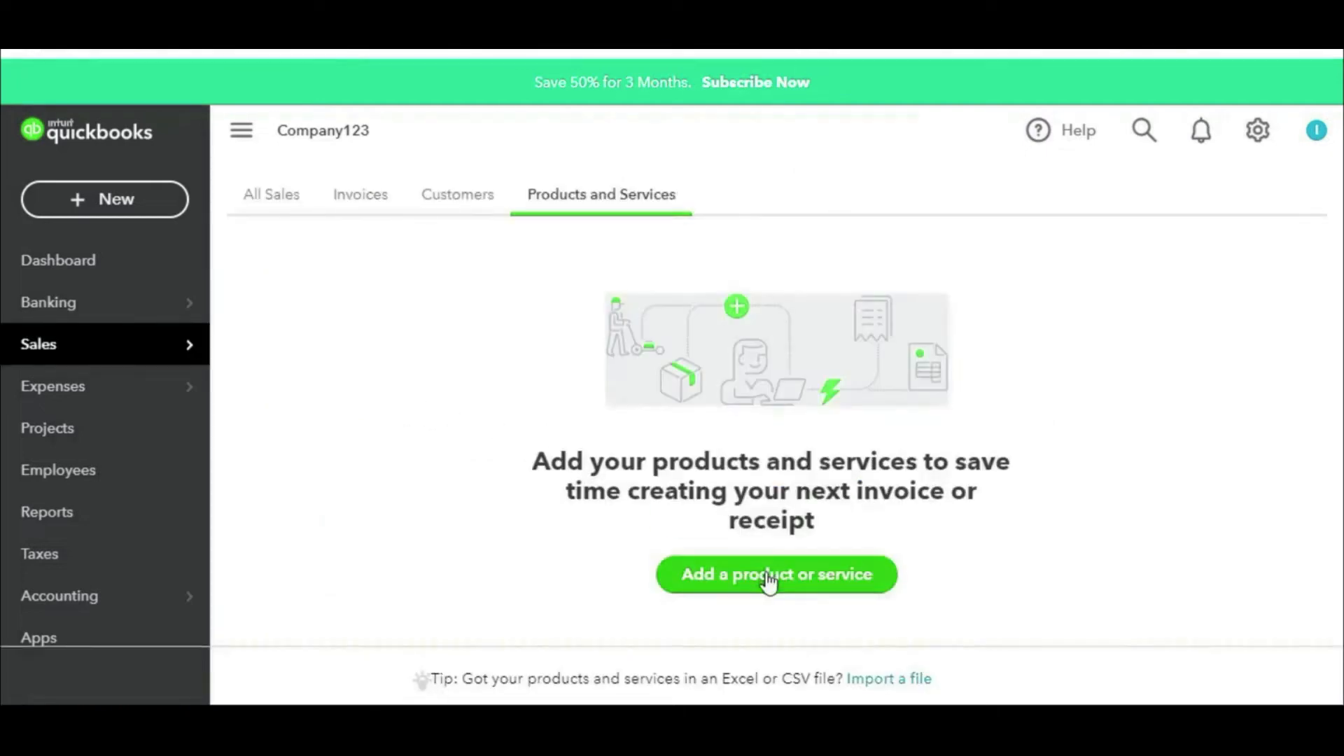
click(767, 581)
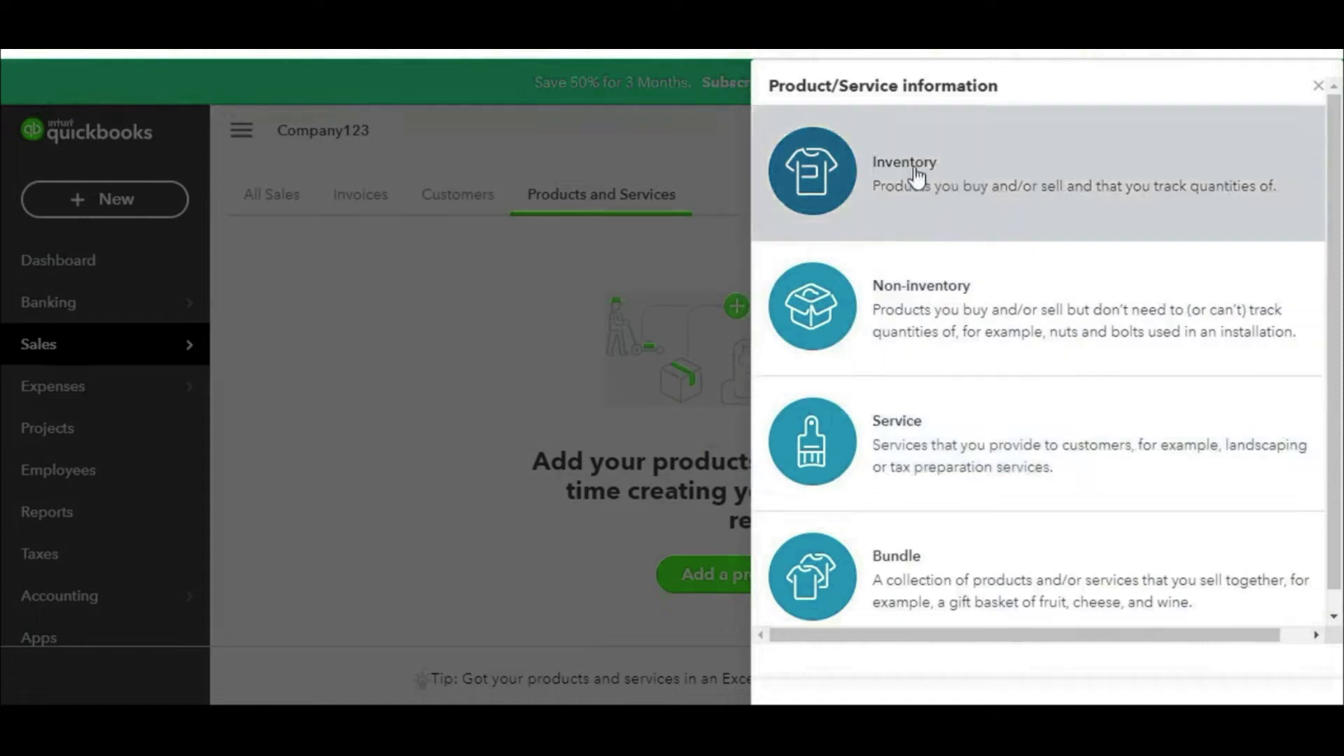
Step: Choose the Inventory type and name the new item 'Item 01'
key(ctrl+2)
mouse_move(1015, 131)
mouse_down()
mouse_move(967, 117)
mouse_move(764, 241)
mouse_move(935, 130)
mouse_move(849, 147)
mouse_up()
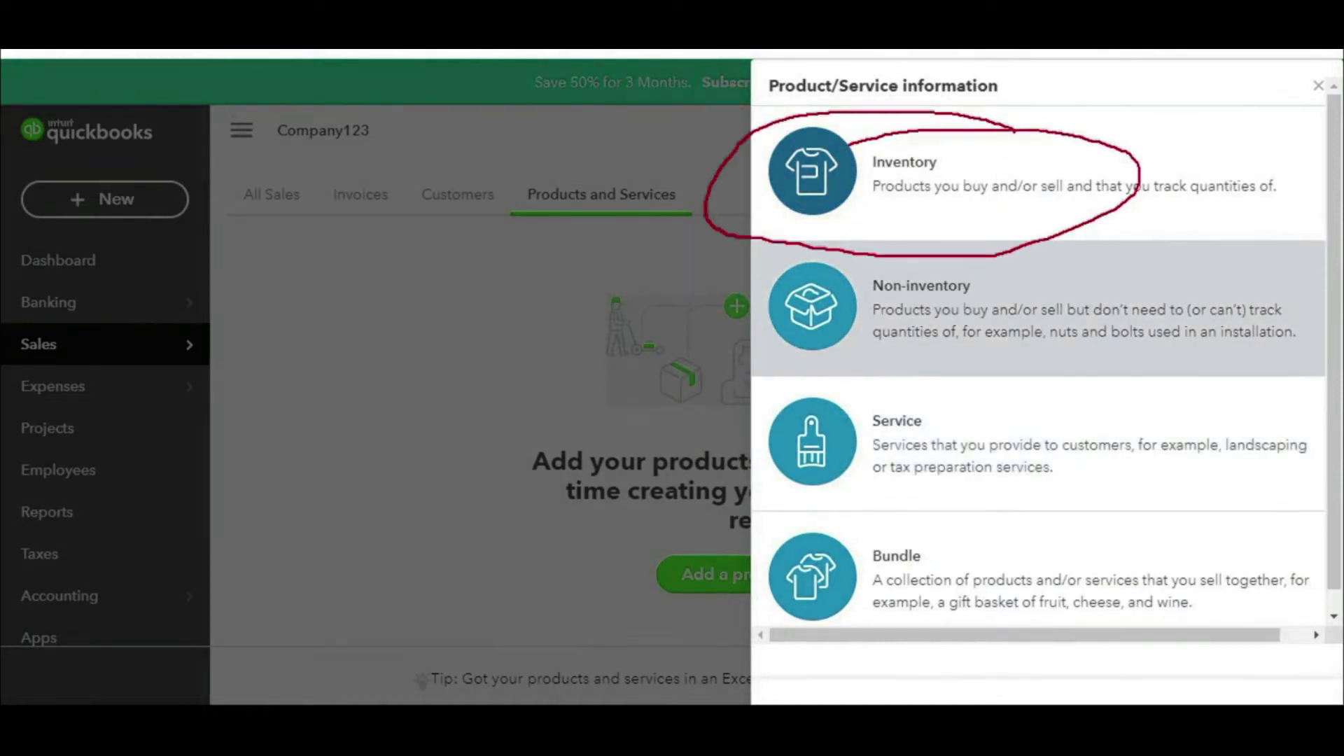
key(Escape)
click(928, 186)
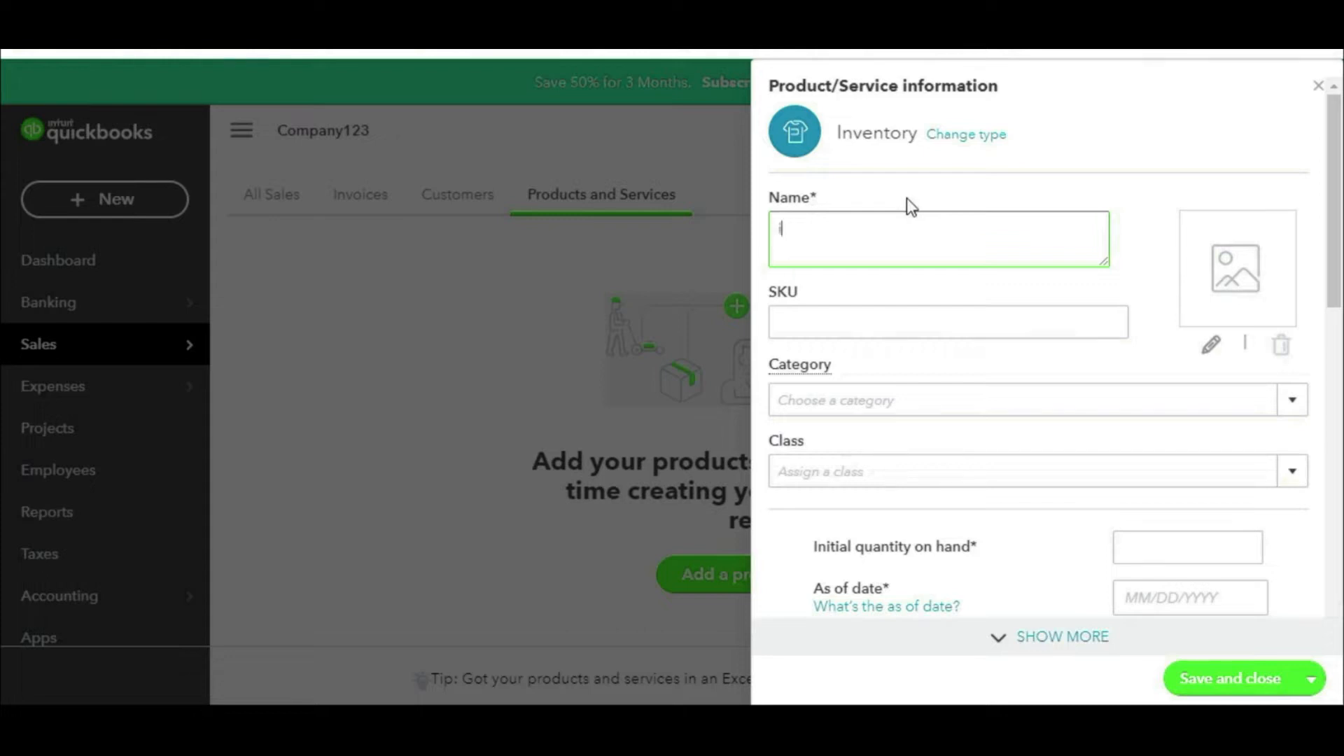
text(Item 01)
Step: Review the Category and Class lists, leaving both unassigned
click(1299, 409)
click(1294, 405)
click(1293, 405)
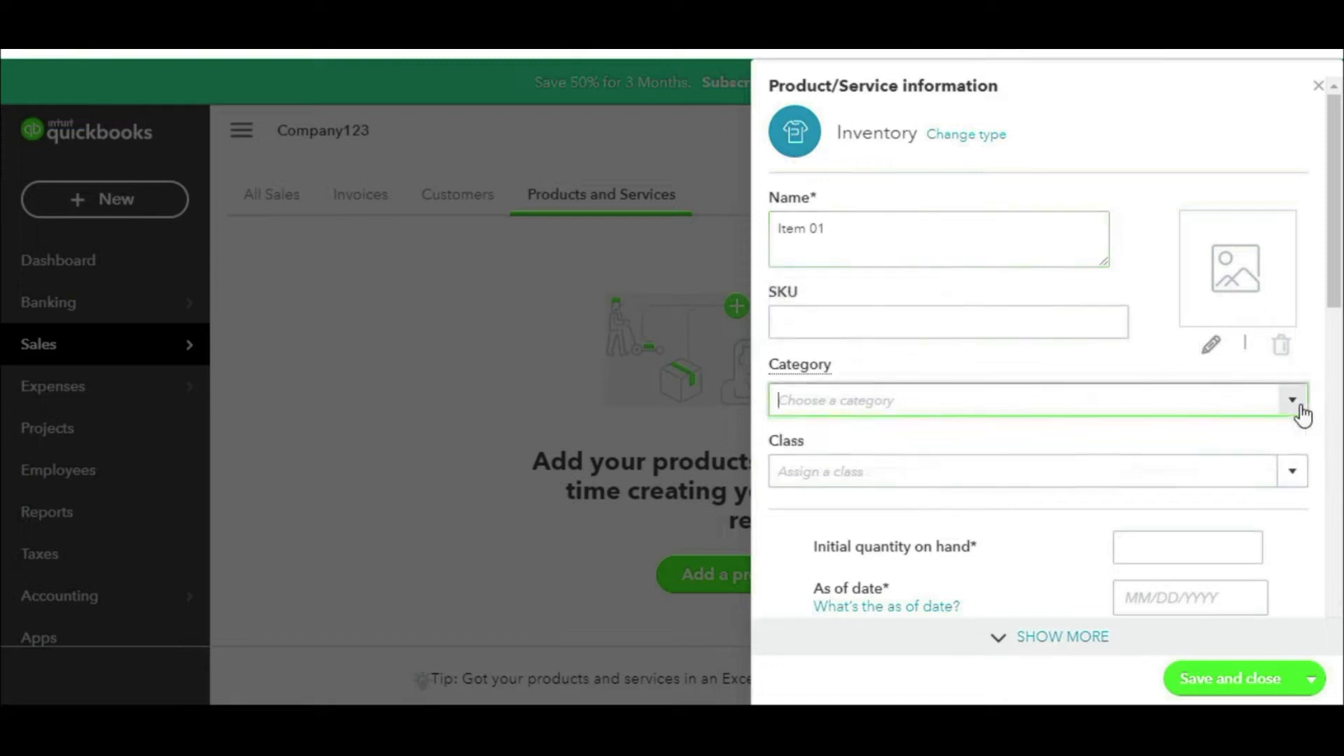
click(1292, 476)
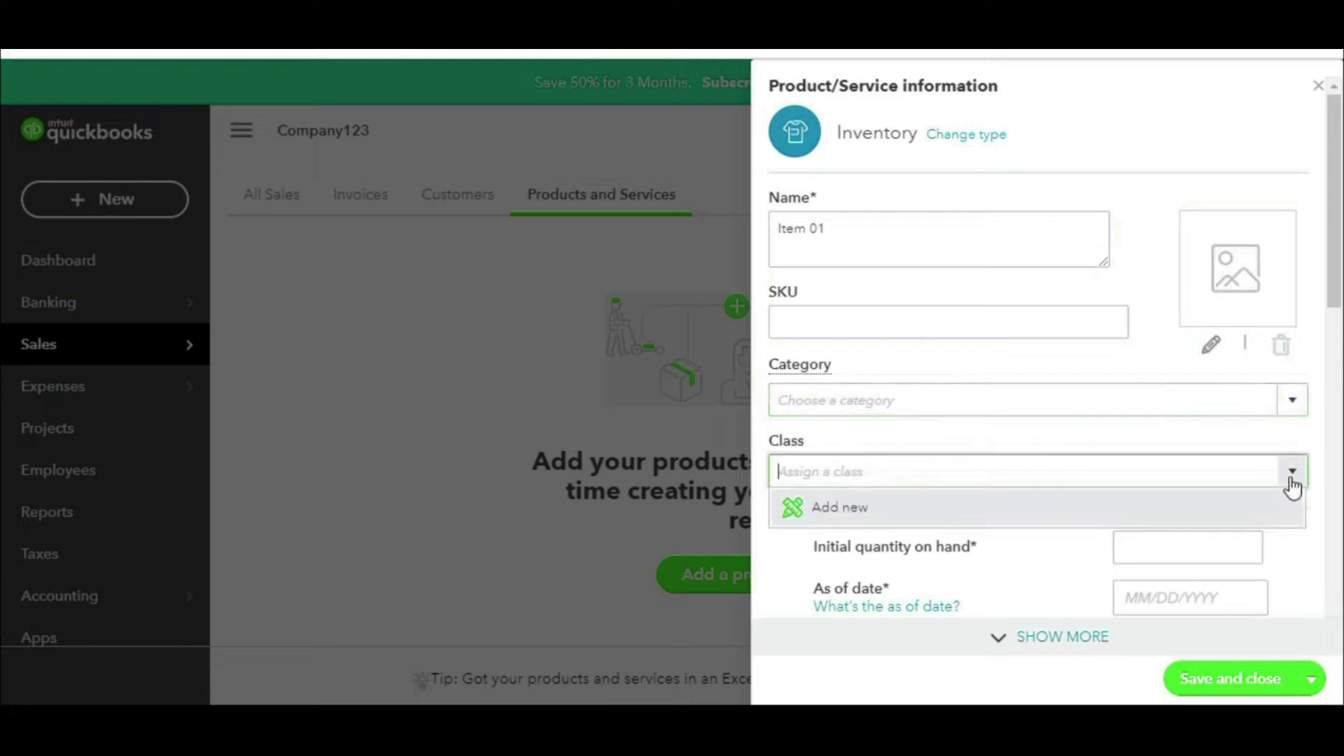
click(1292, 481)
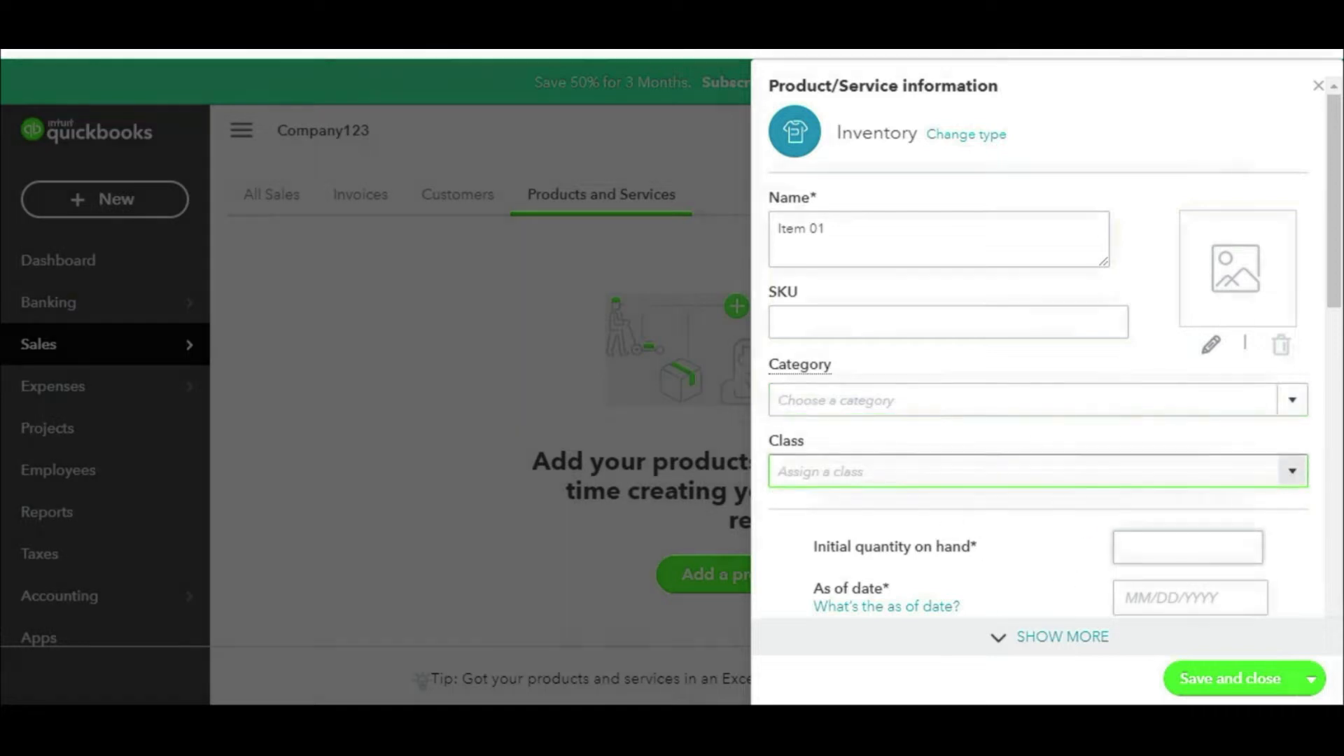
mouse_move(1204, 510)
mouse_down()
mouse_move(805, 506)
mouse_move(818, 567)
mouse_move(1079, 585)
mouse_move(1285, 558)
mouse_move(1219, 509)
mouse_up()
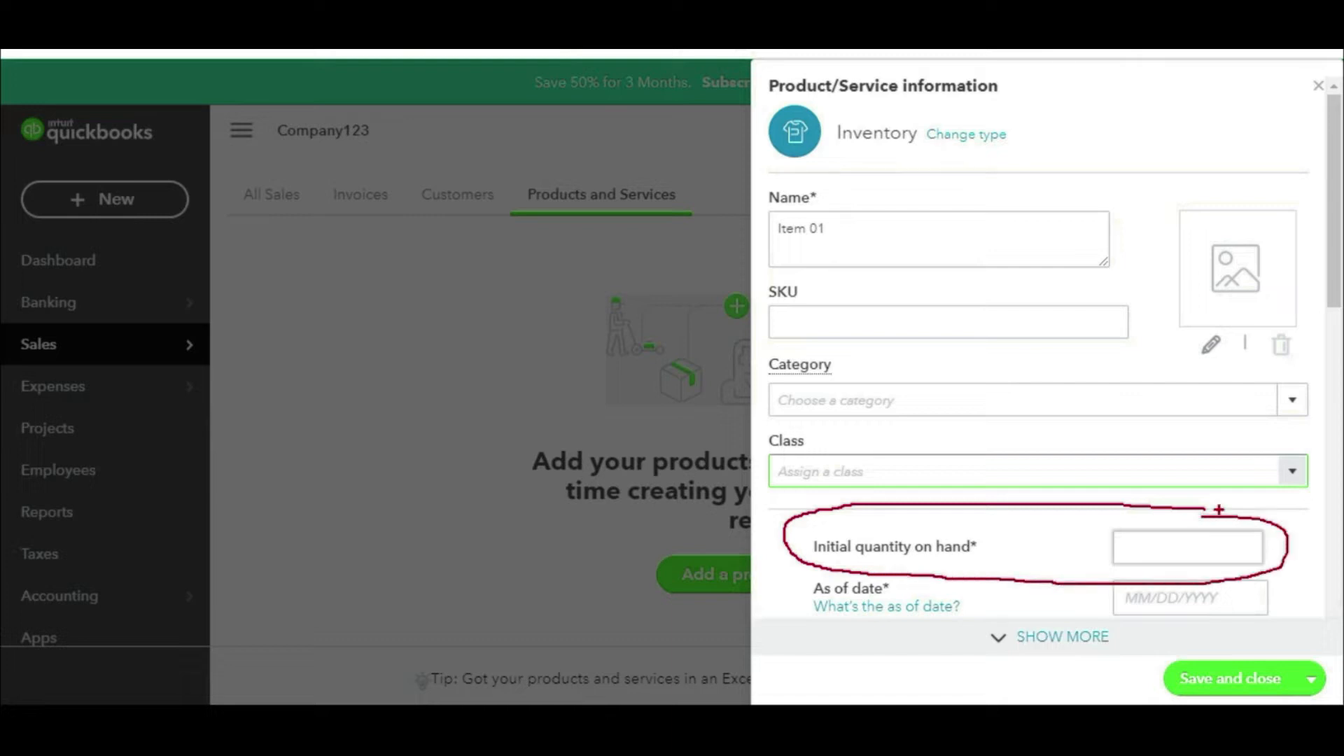
Step: Set initial quantity on hand to 0 as of April 1, 2021
click(1200, 546)
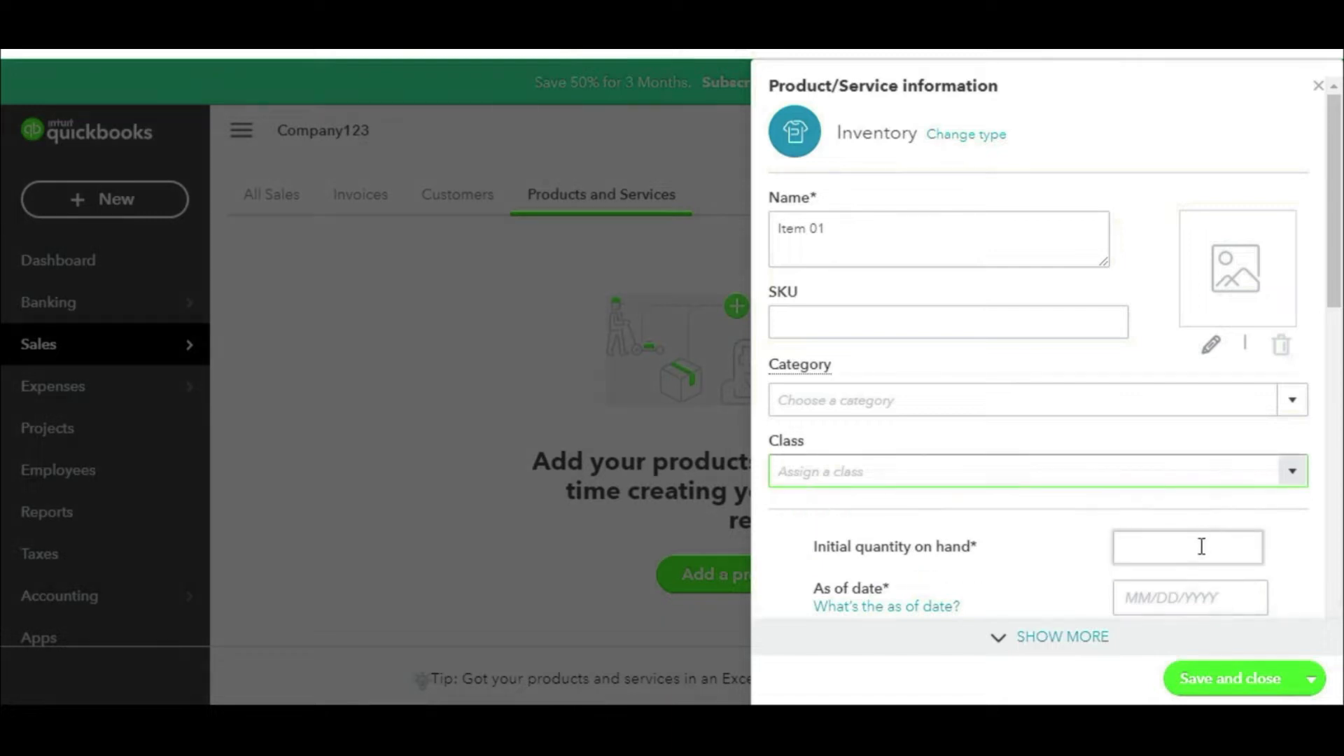
click(1165, 599)
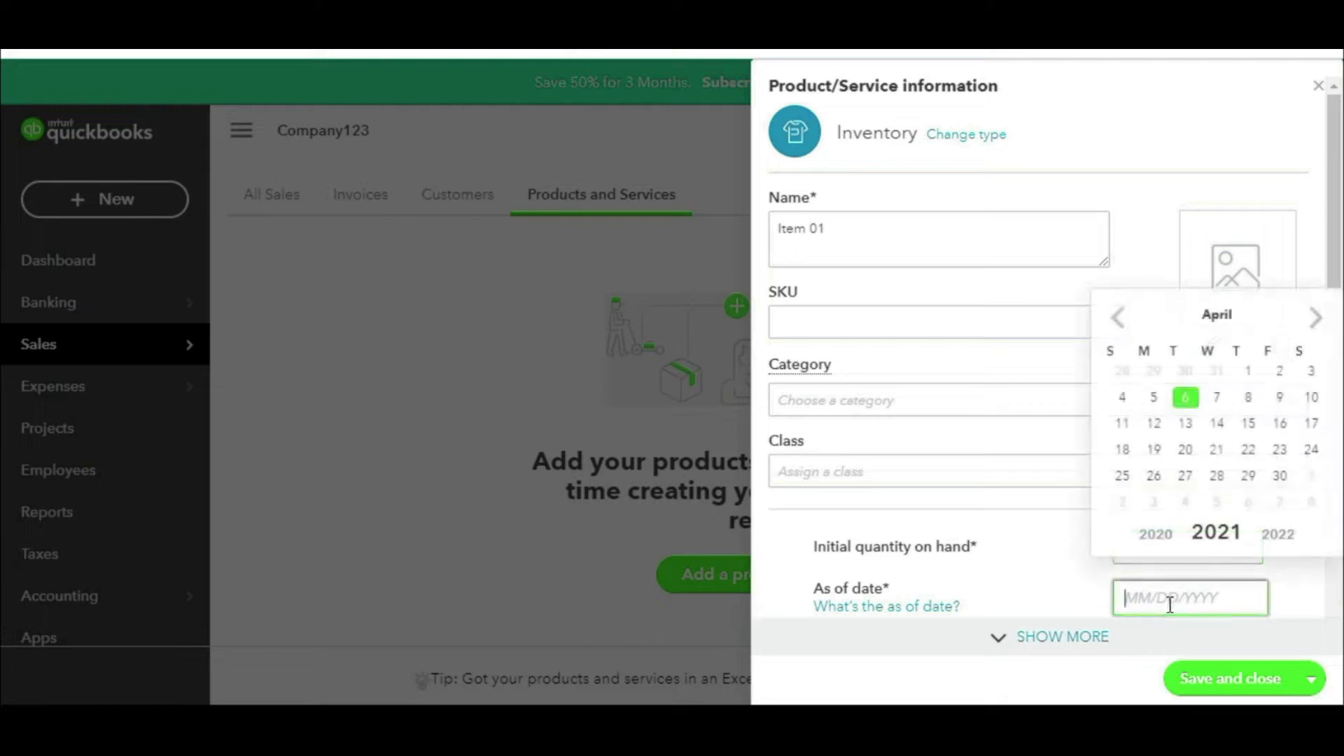
click(1249, 372)
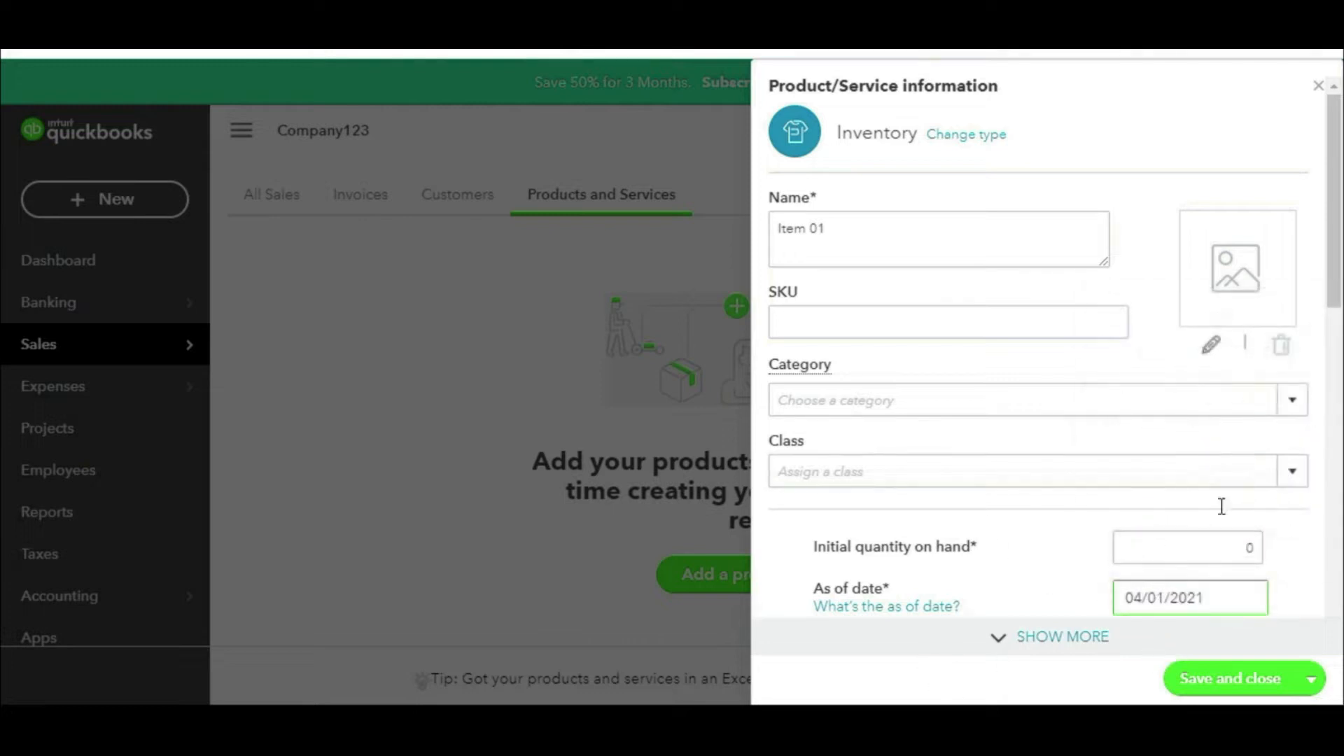
drag(1328, 195, 1325, 344)
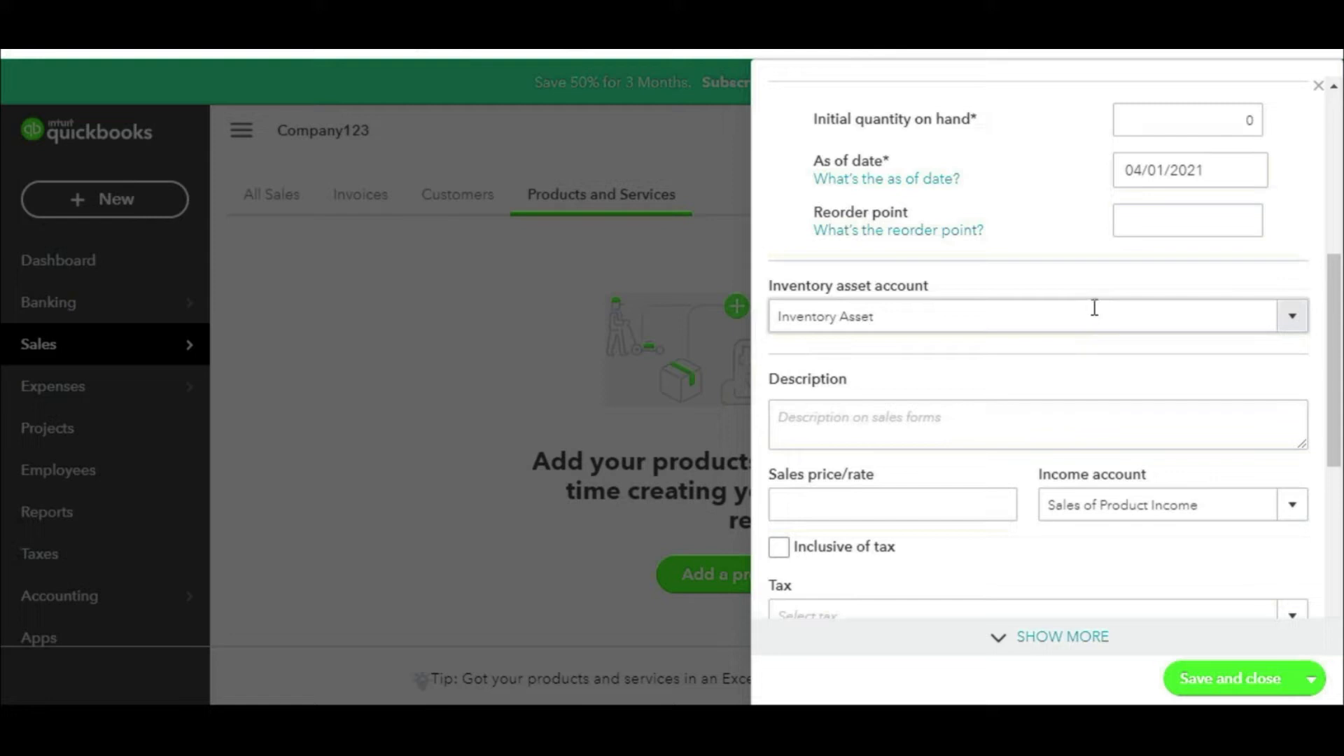
mouse_move(956, 250)
mouse_down()
mouse_move(918, 241)
mouse_move(732, 266)
mouse_move(868, 425)
mouse_move(989, 250)
mouse_move(900, 240)
mouse_up()
mouse_move(1210, 262)
mouse_down()
mouse_move(993, 279)
mouse_move(1061, 301)
mouse_up()
mouse_move(1048, 254)
mouse_down()
mouse_move(1050, 306)
mouse_move(991, 301)
mouse_up()
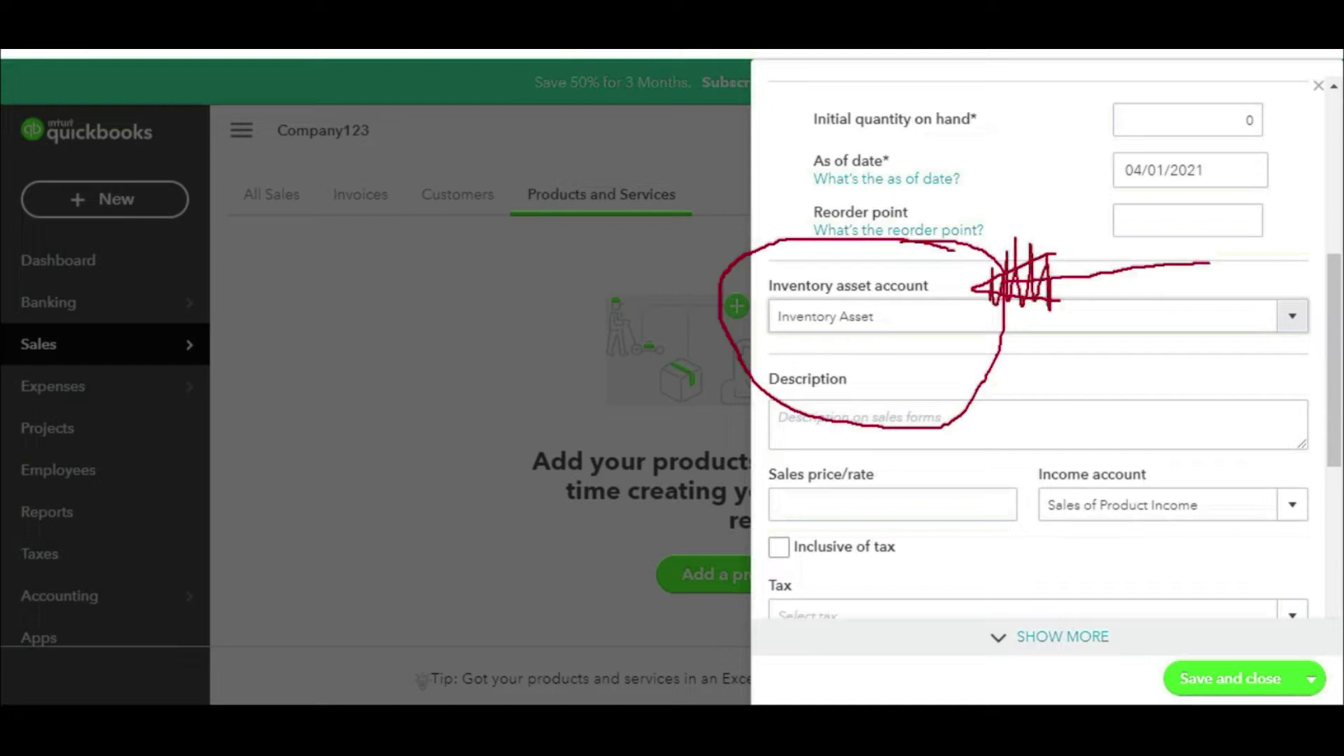
drag(1152, 313, 963, 329)
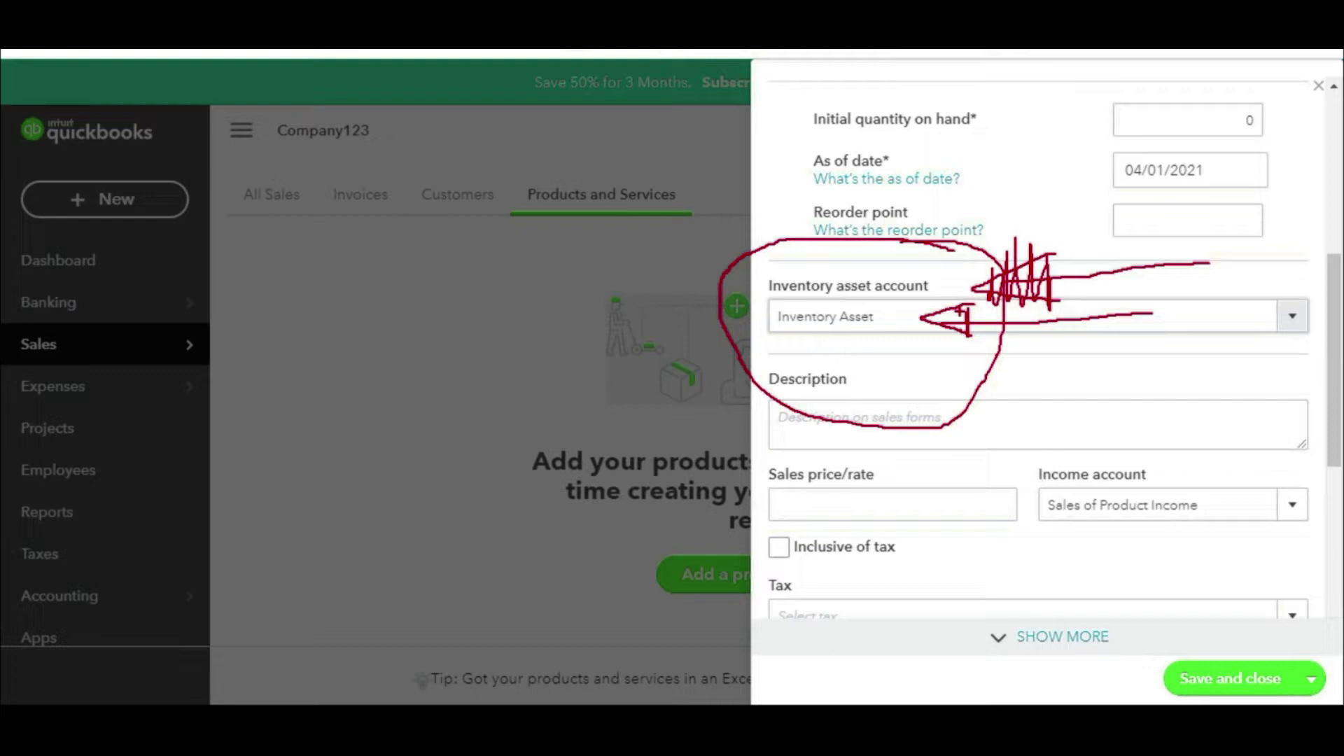
key(Escape)
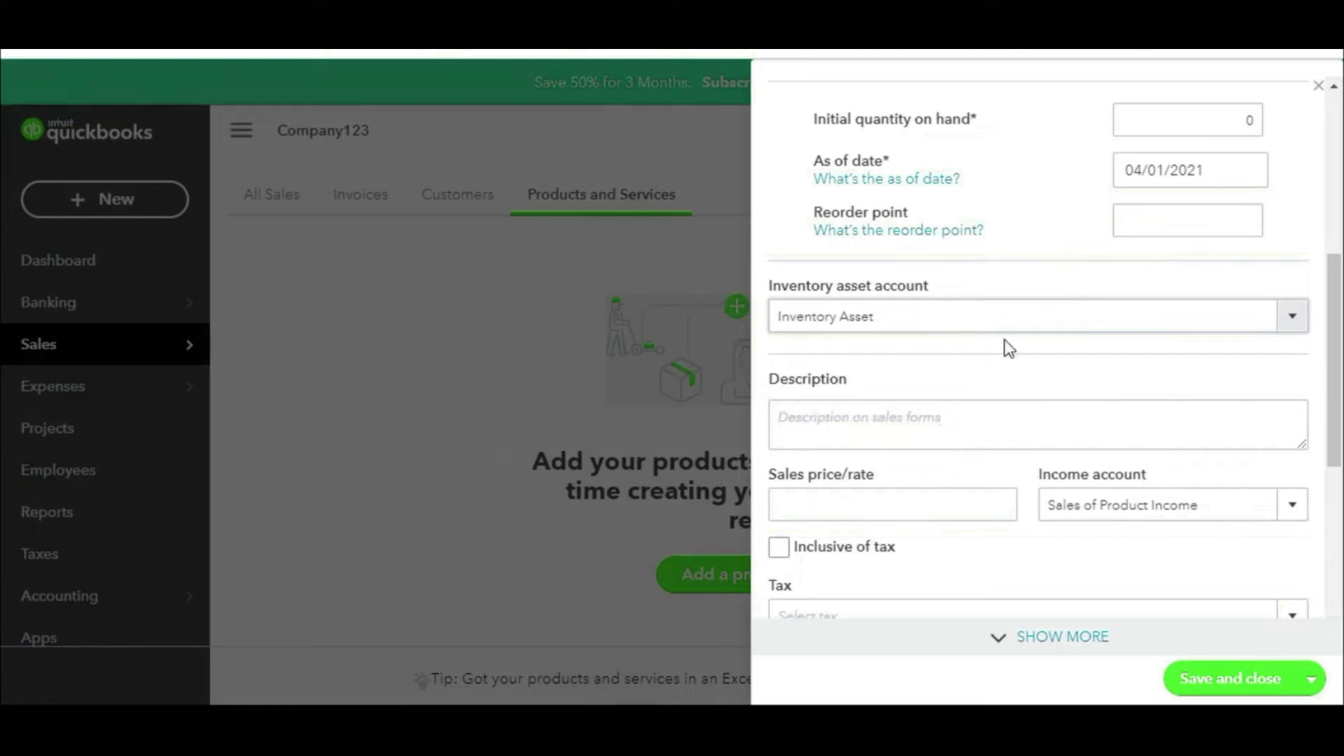
Step: Keep Inventory Asset as the item's inventory asset account
click(1293, 333)
click(1292, 334)
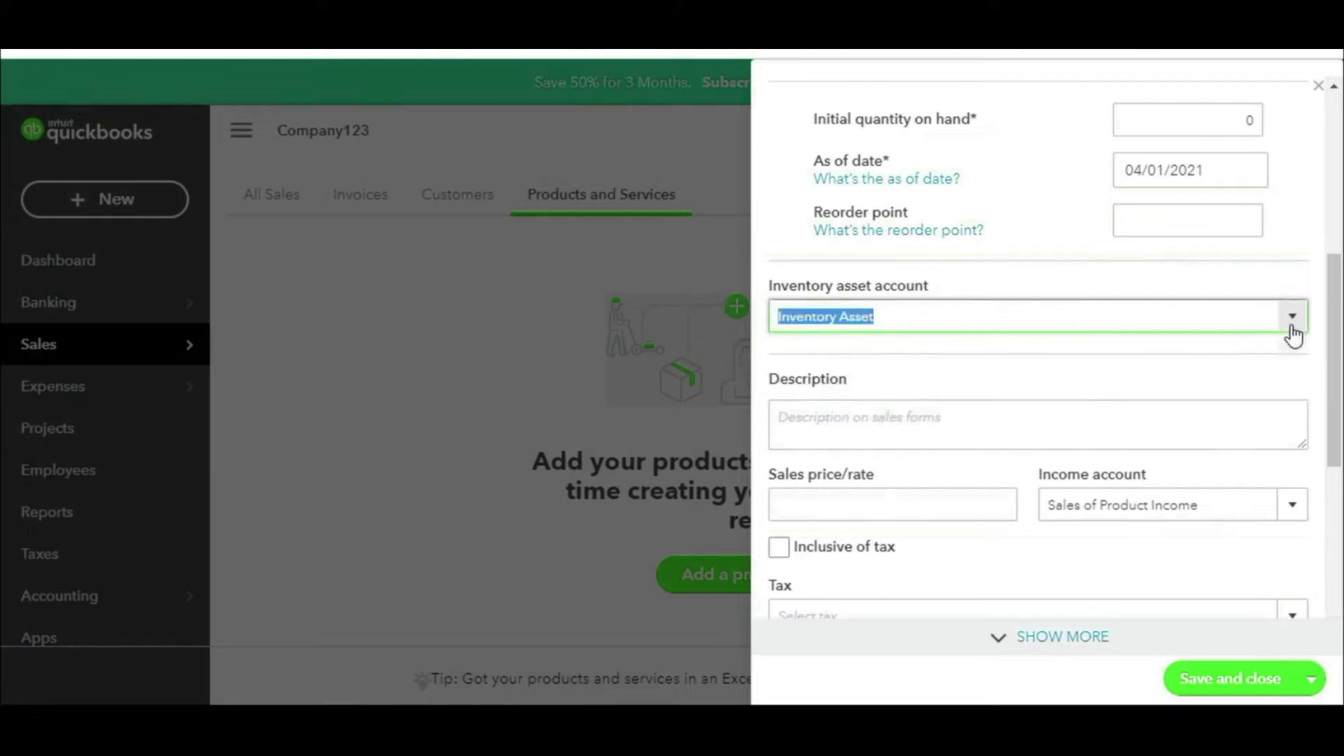
click(914, 425)
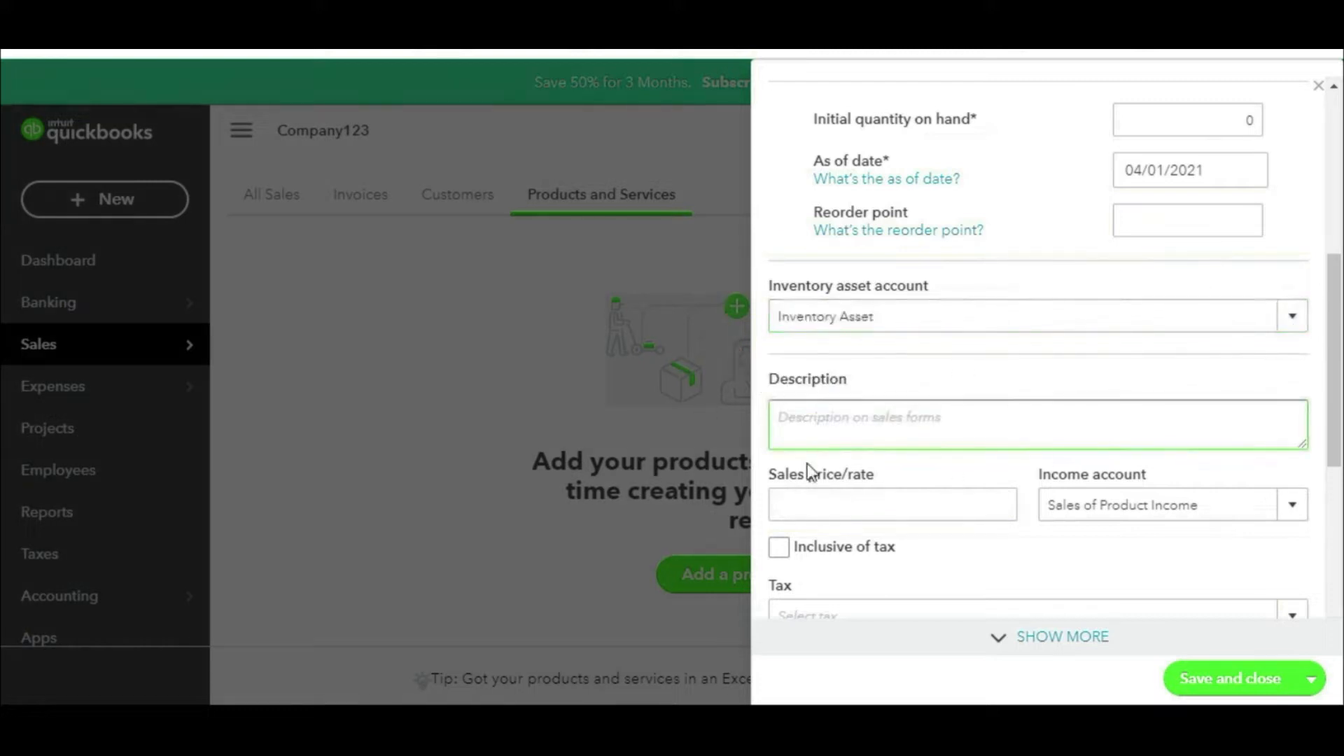
scroll(1162, 486, down, 3)
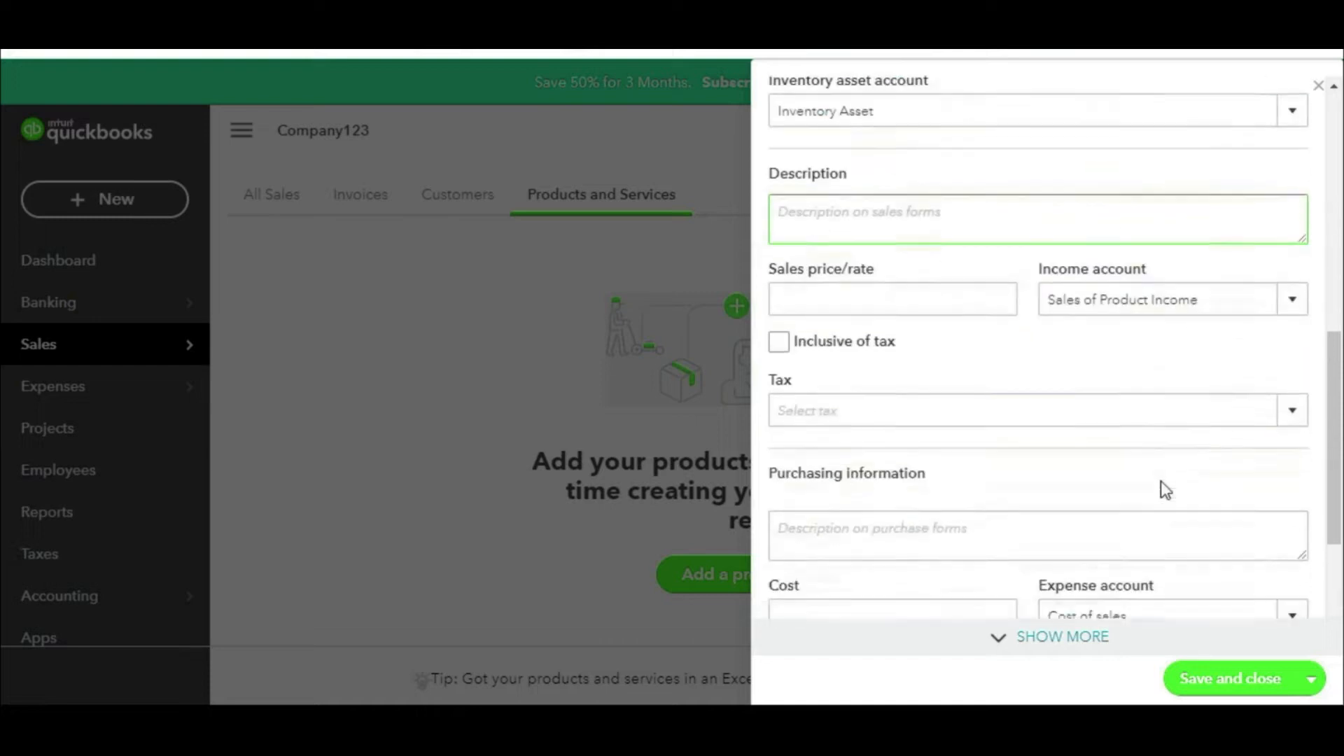
Step: Assign Item 01 to income account 4010 Revenue:Items Sales with a sales price of 750
click(1293, 302)
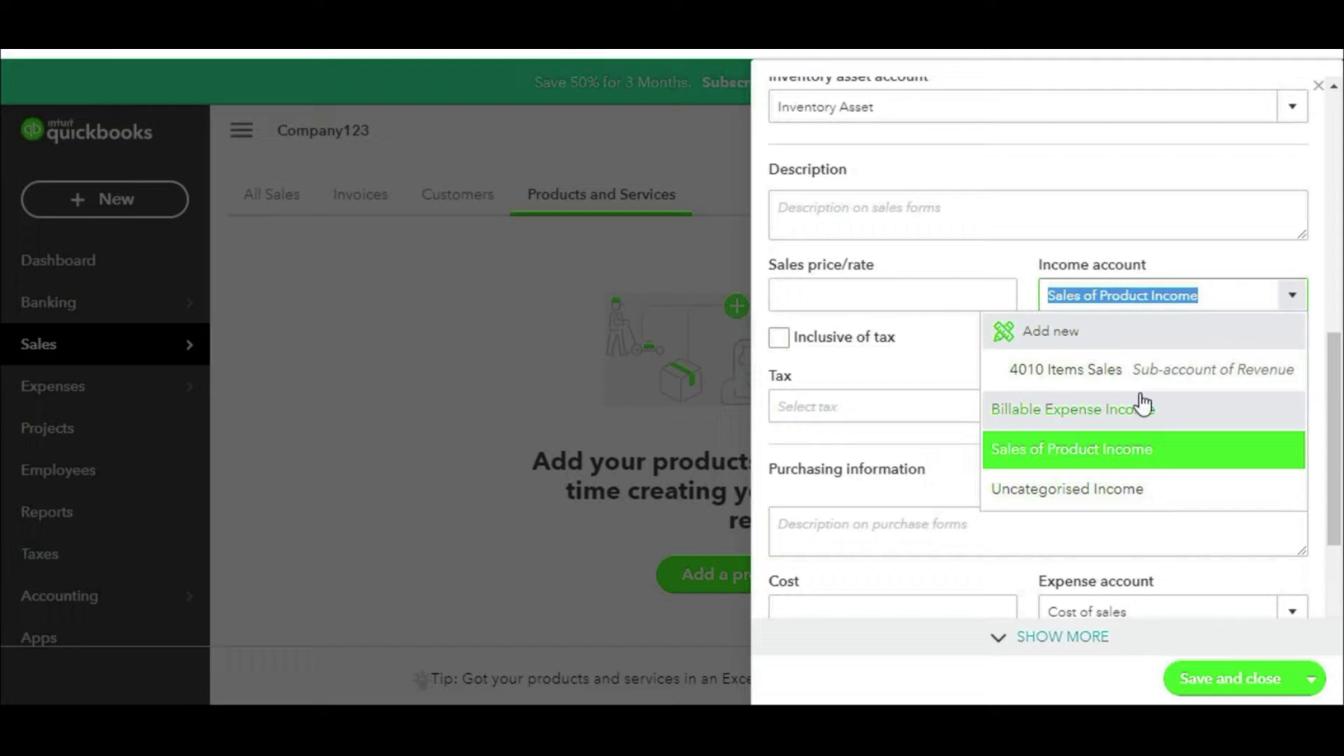
click(1089, 384)
scroll(980, 399, down, 3)
click(961, 412)
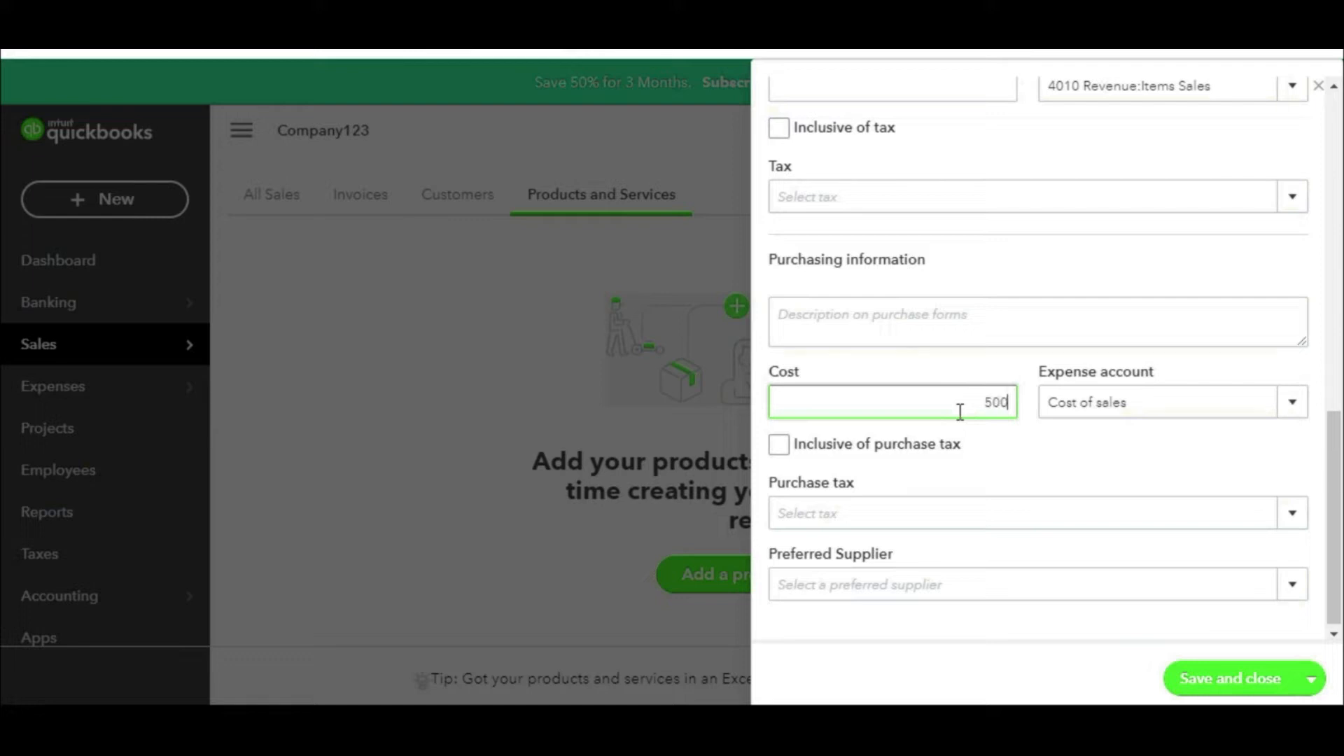
scroll(876, 406, up, 2)
click(927, 206)
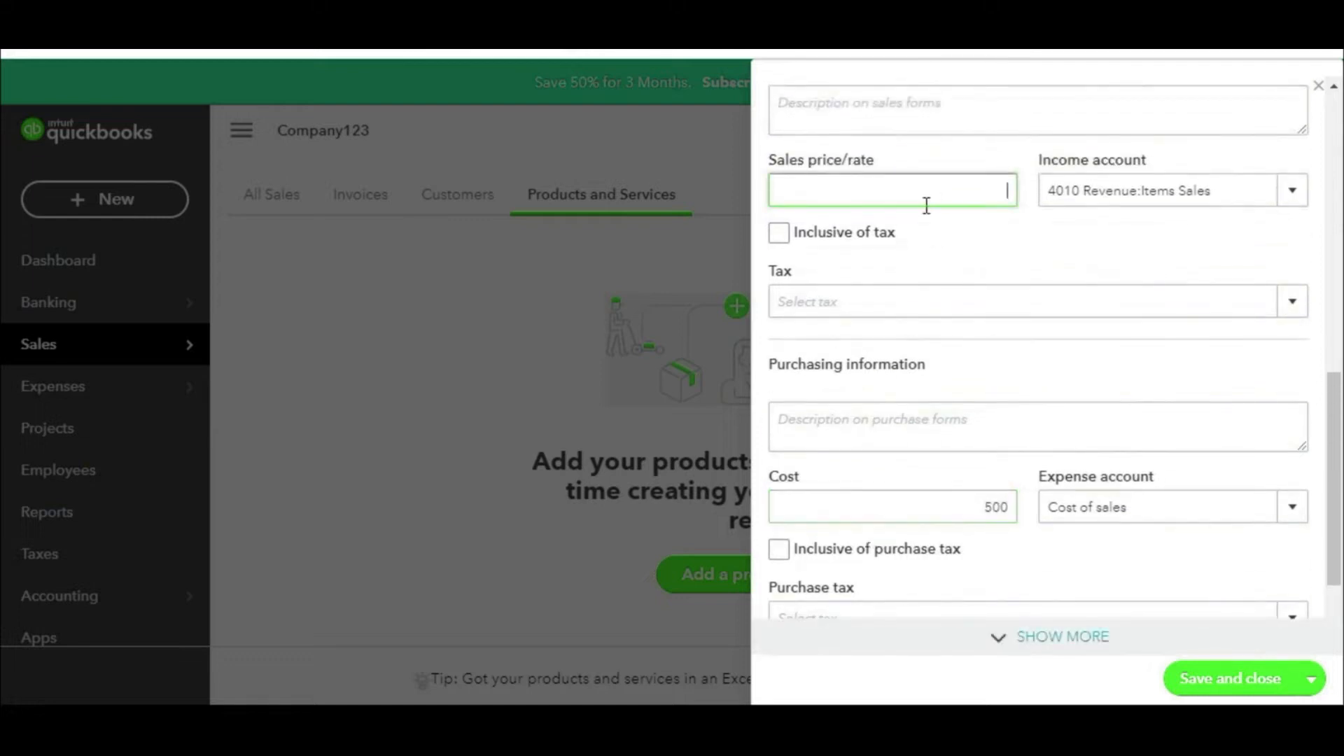
text(750)
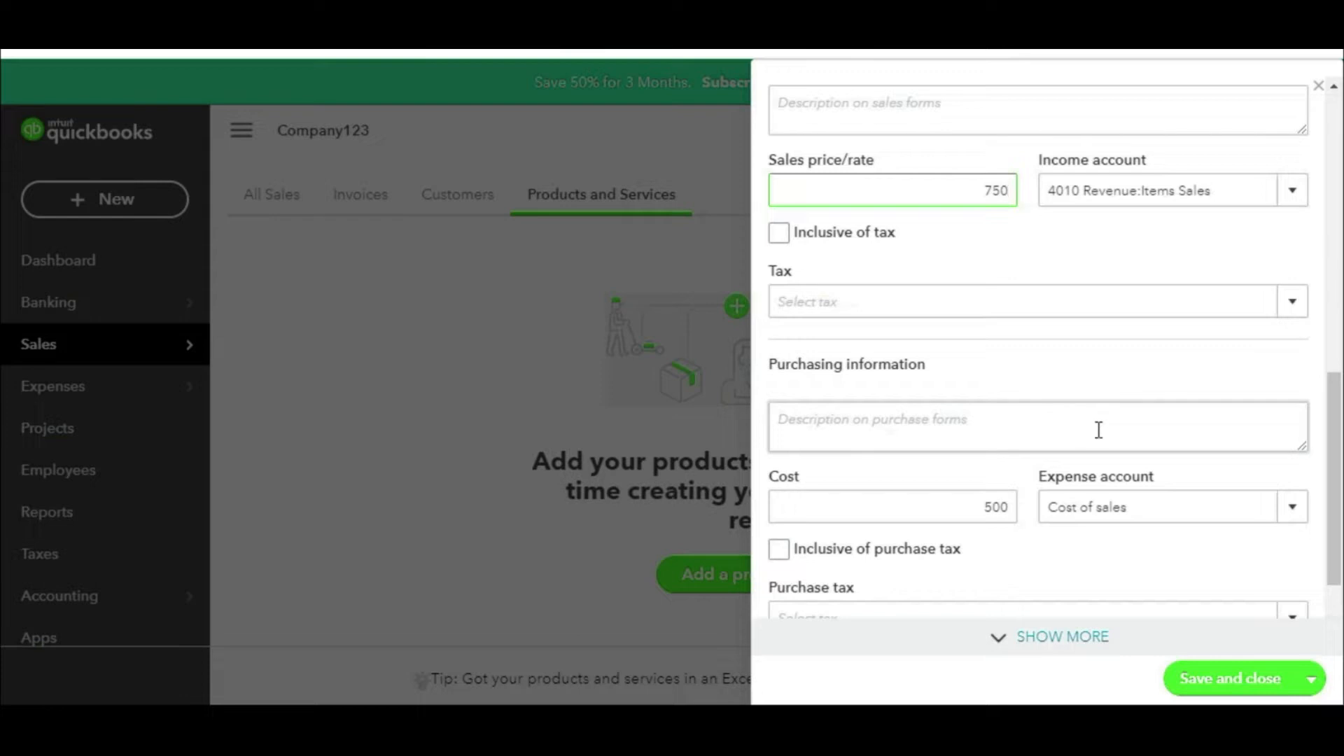
scroll(1110, 410, up, 3)
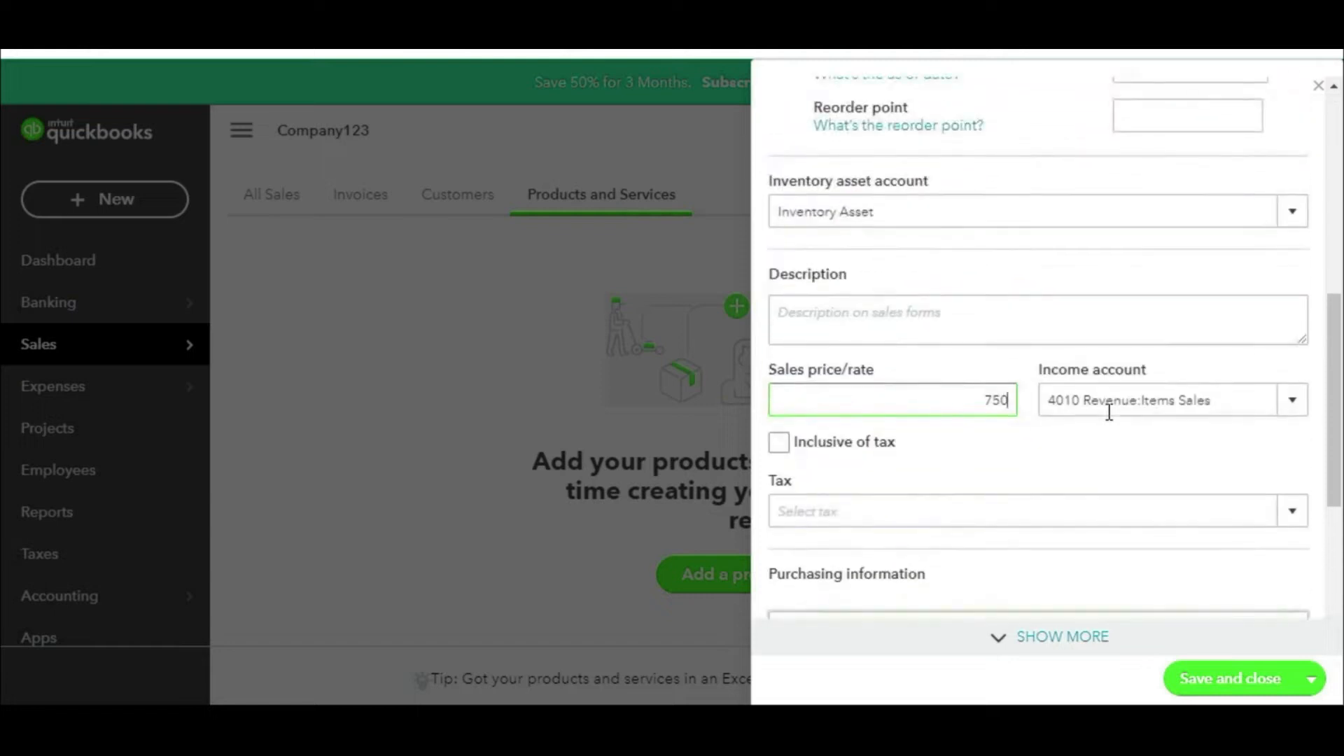
scroll(1110, 412, down, 5)
mouse_move(1194, 323)
mouse_down()
mouse_move(1011, 382)
mouse_move(1221, 371)
mouse_move(1106, 304)
mouse_up()
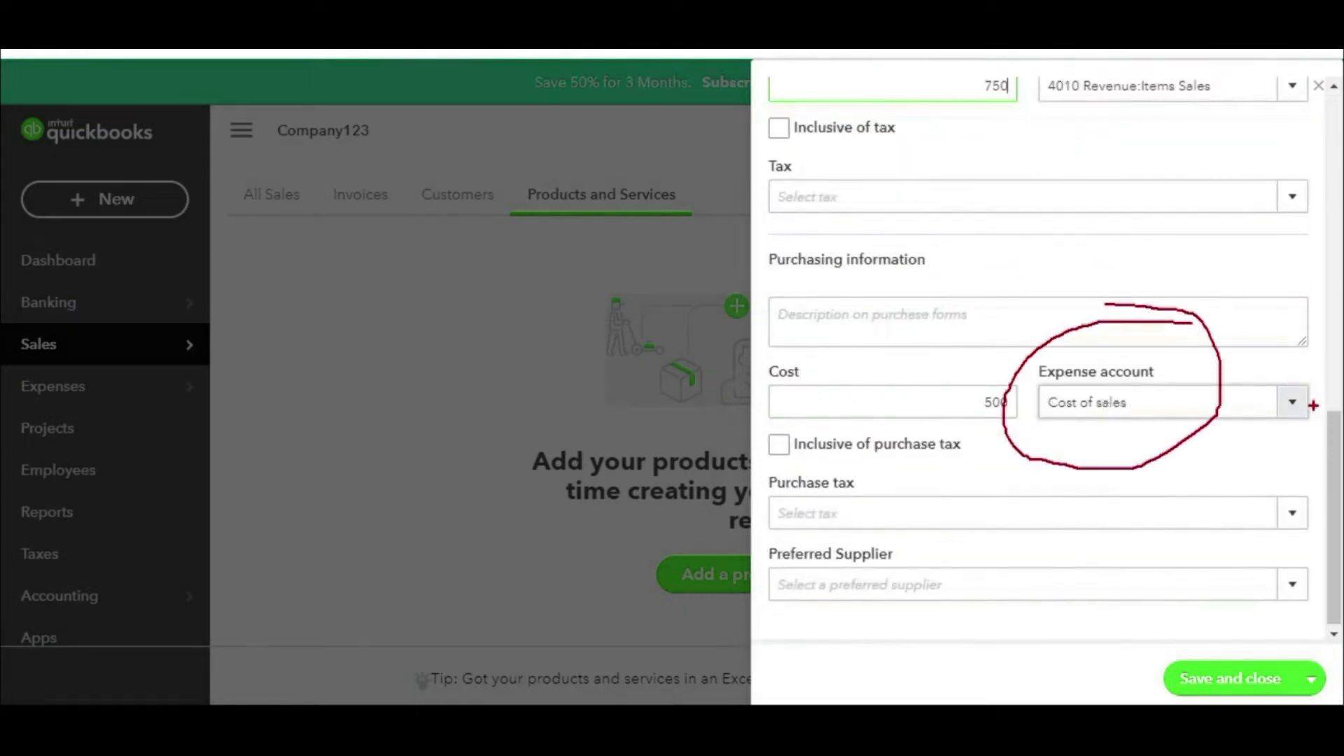
Step: Keep Cost of sales as Item 01's expense account for its 500 cost, and review preferred suppliers
click(1294, 411)
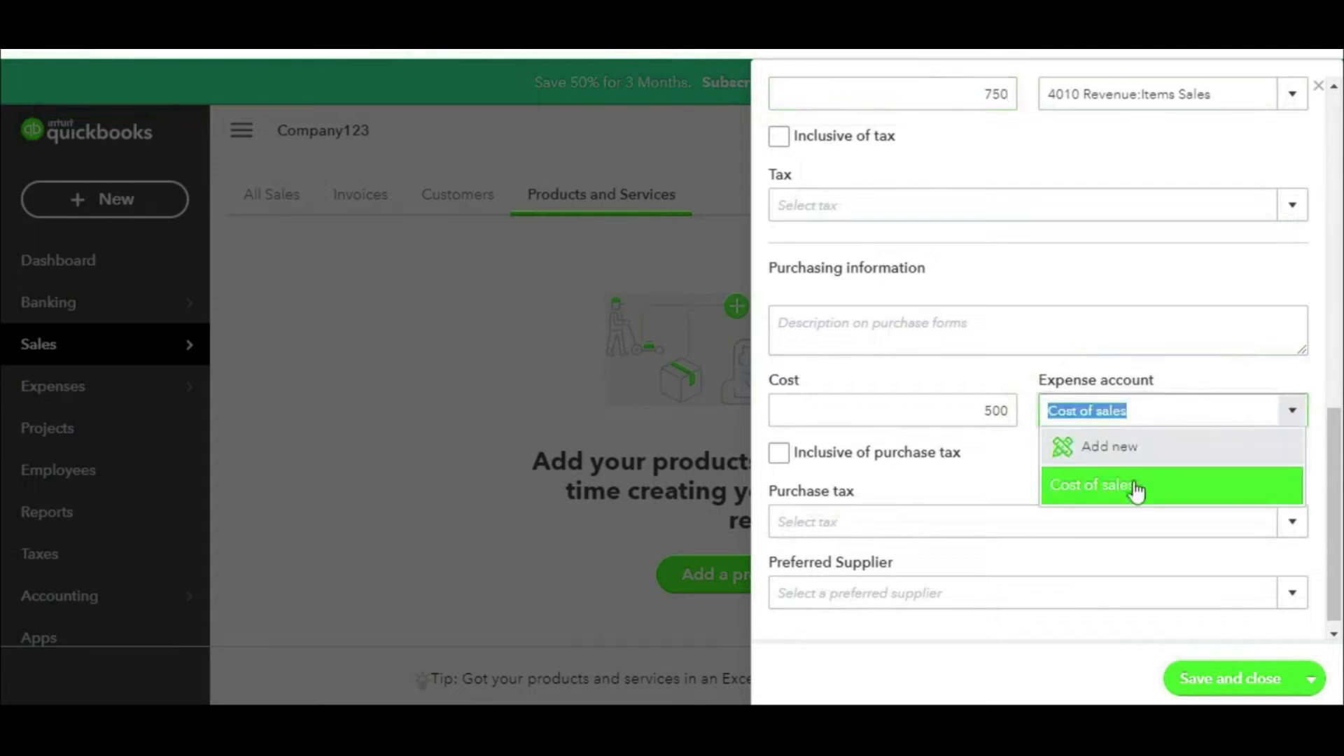
click(1228, 368)
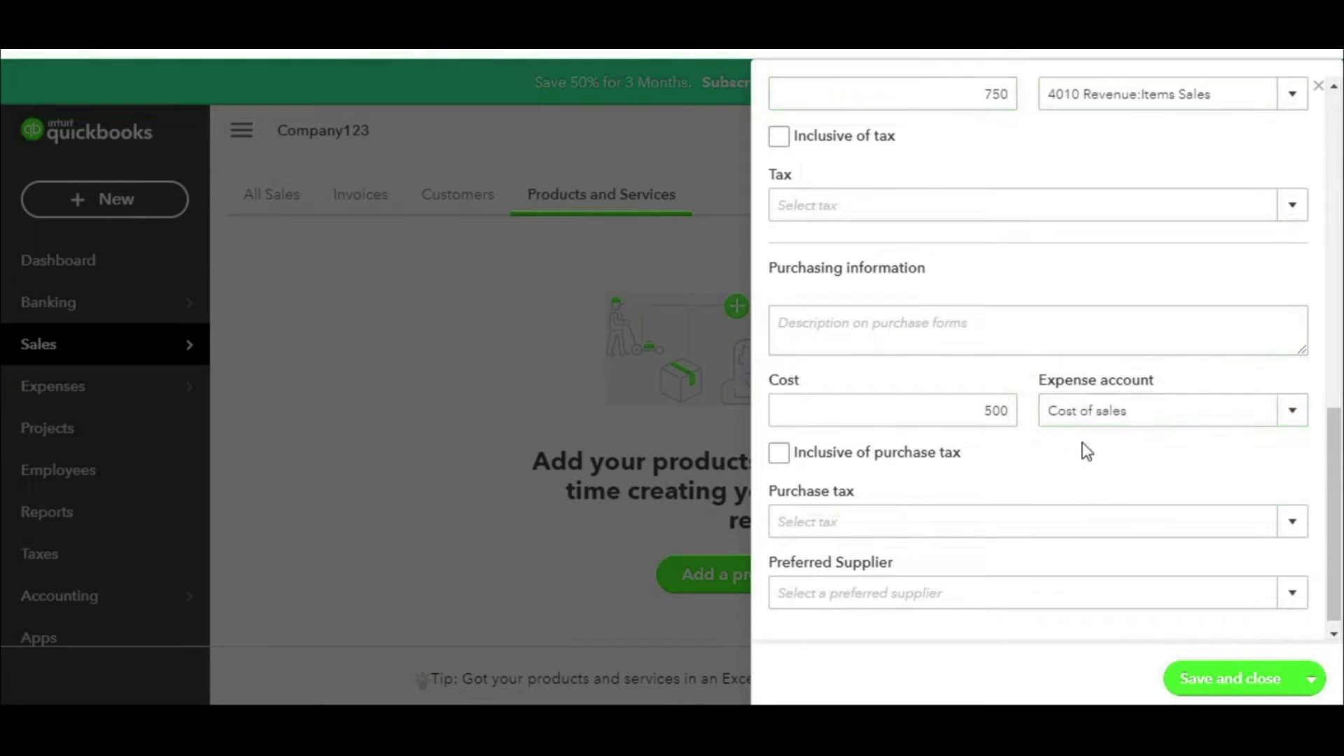
mouse_move(1145, 359)
mouse_down()
mouse_move(1051, 376)
mouse_move(1176, 452)
mouse_move(1154, 348)
mouse_up()
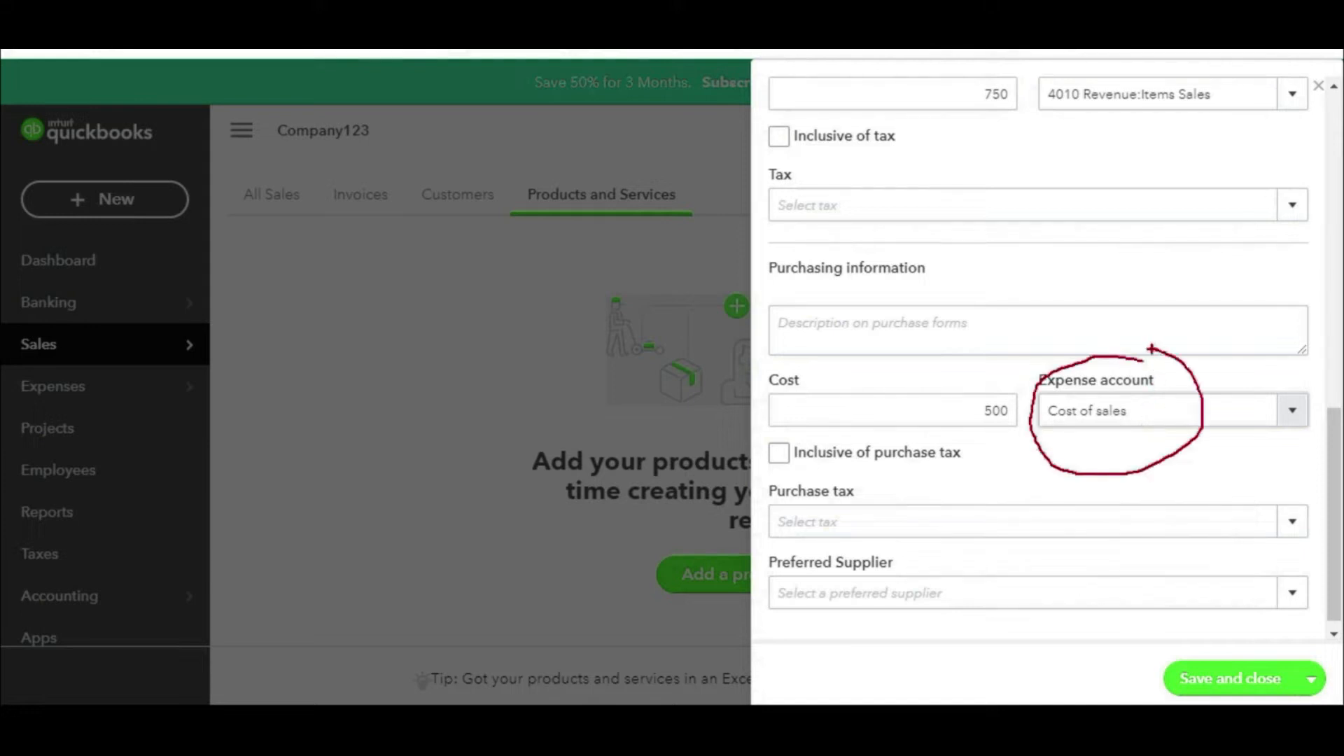
key(Escape)
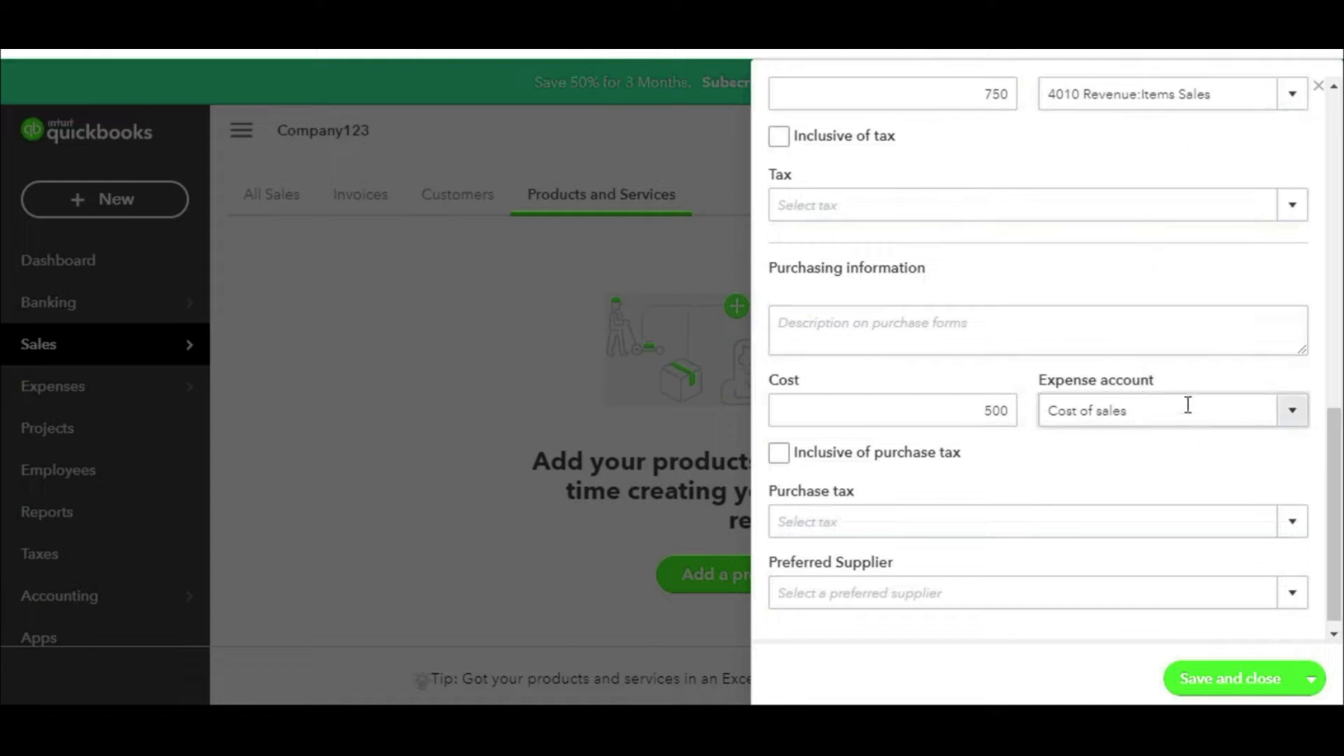
scroll(1029, 491, down, 1)
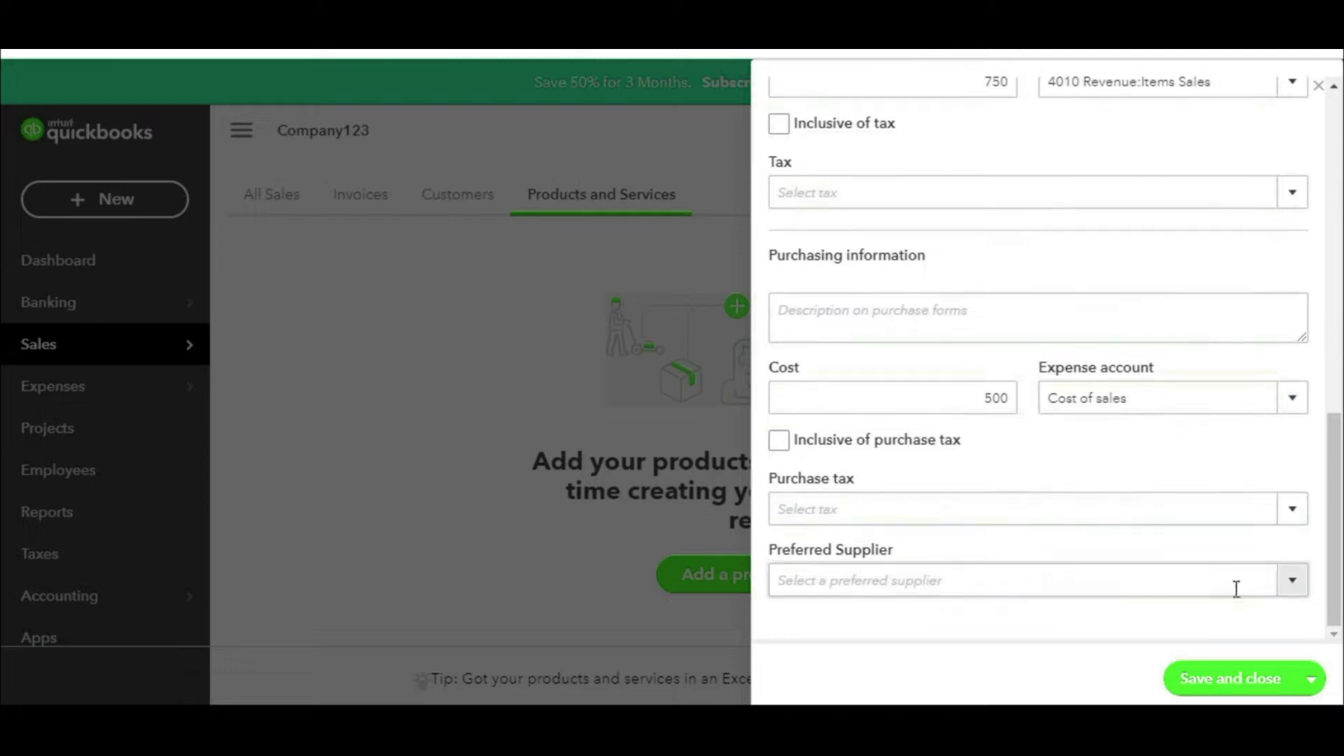
click(1293, 585)
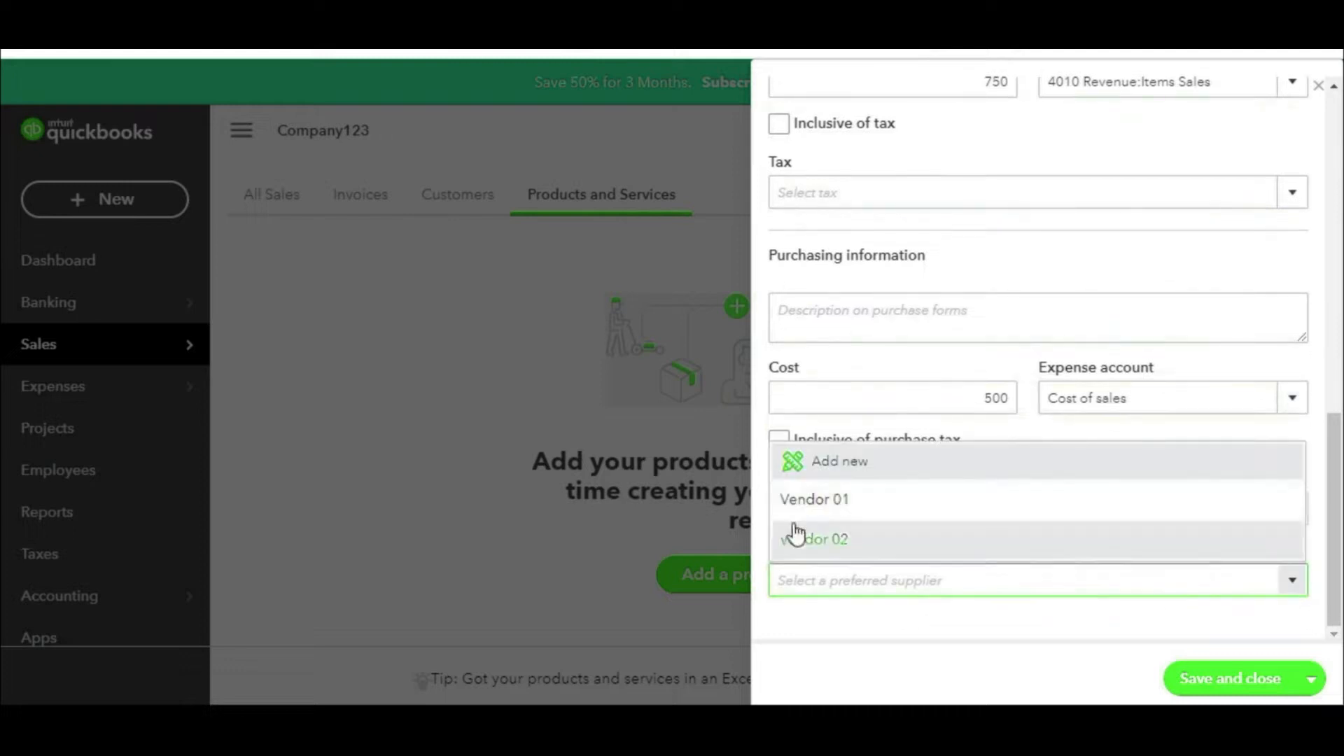
scroll(1077, 571, up, 10)
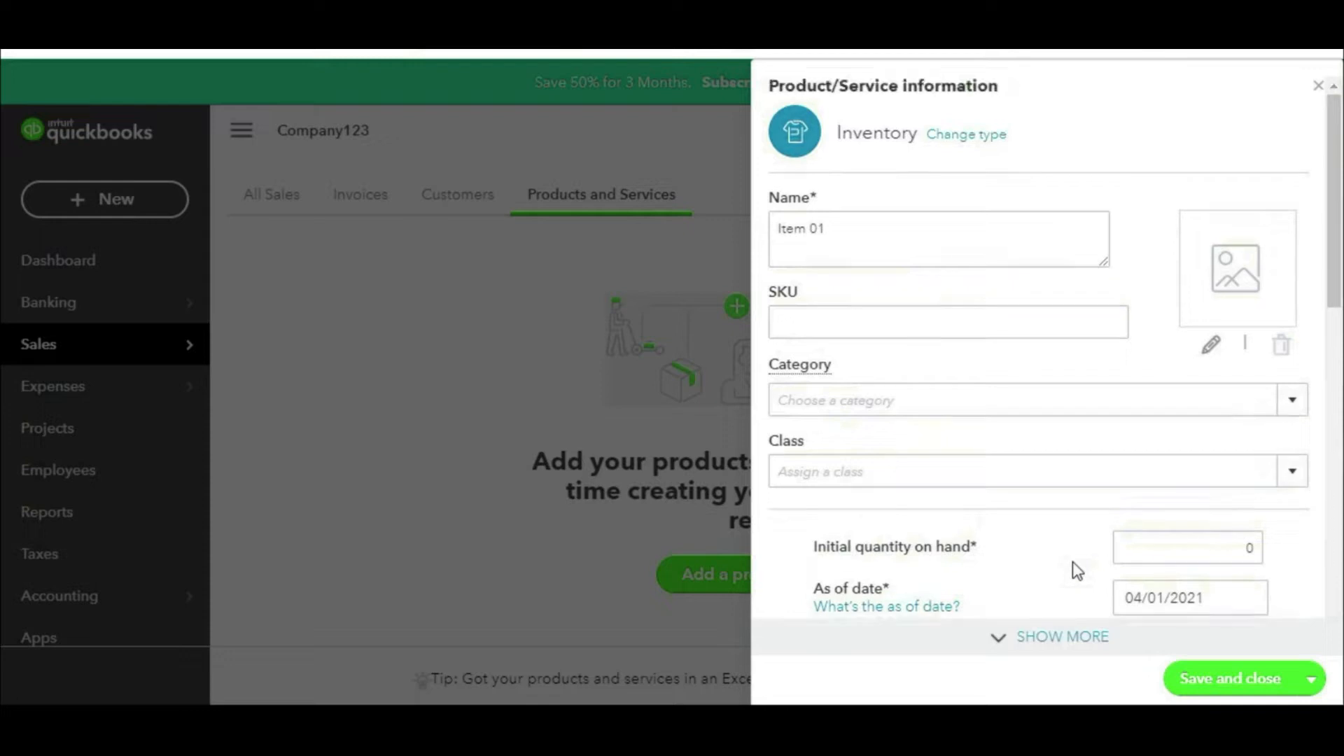
scroll(1077, 571, down, 10)
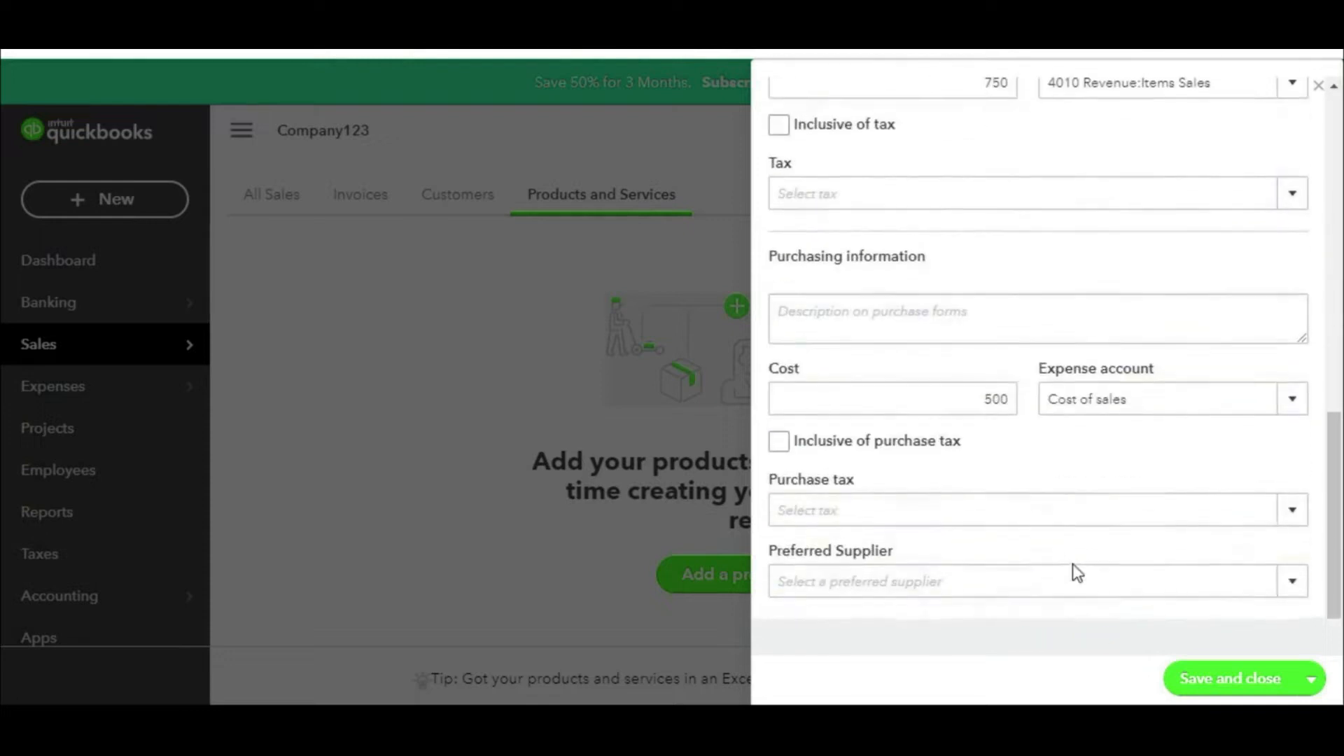
Step: Save Item 01, then add inventory item Item 02 with 0 on hand as of 04/01/2021
click(1220, 684)
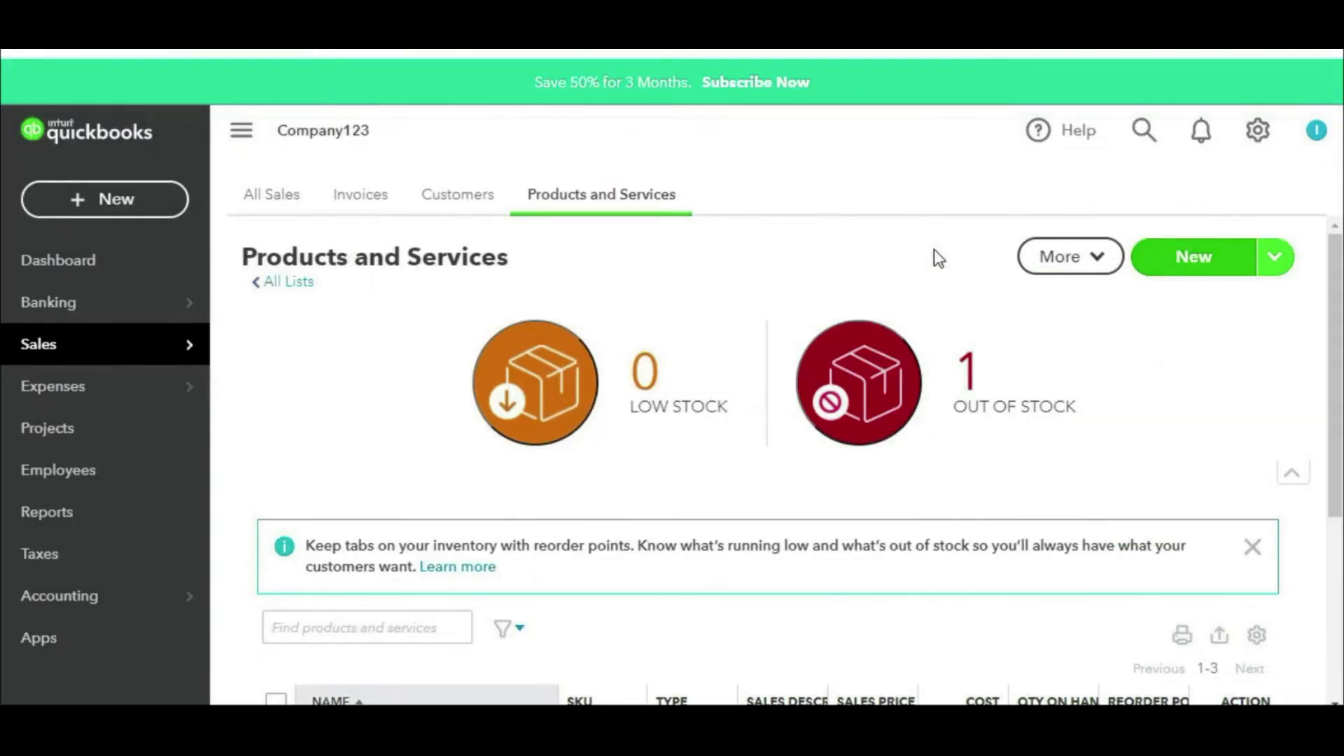
click(1195, 264)
click(910, 175)
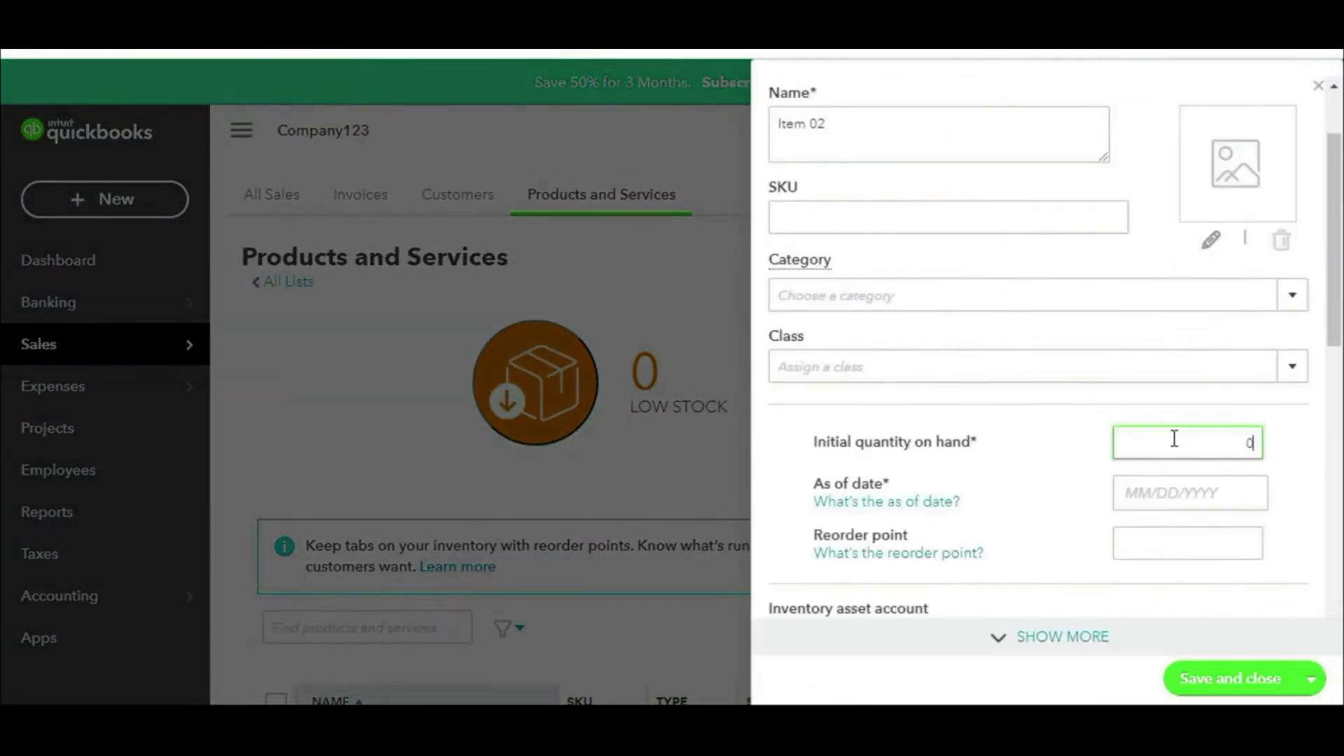
click(1208, 500)
click(1249, 266)
scroll(1204, 473, down, 3)
scroll(1205, 475, down, 2)
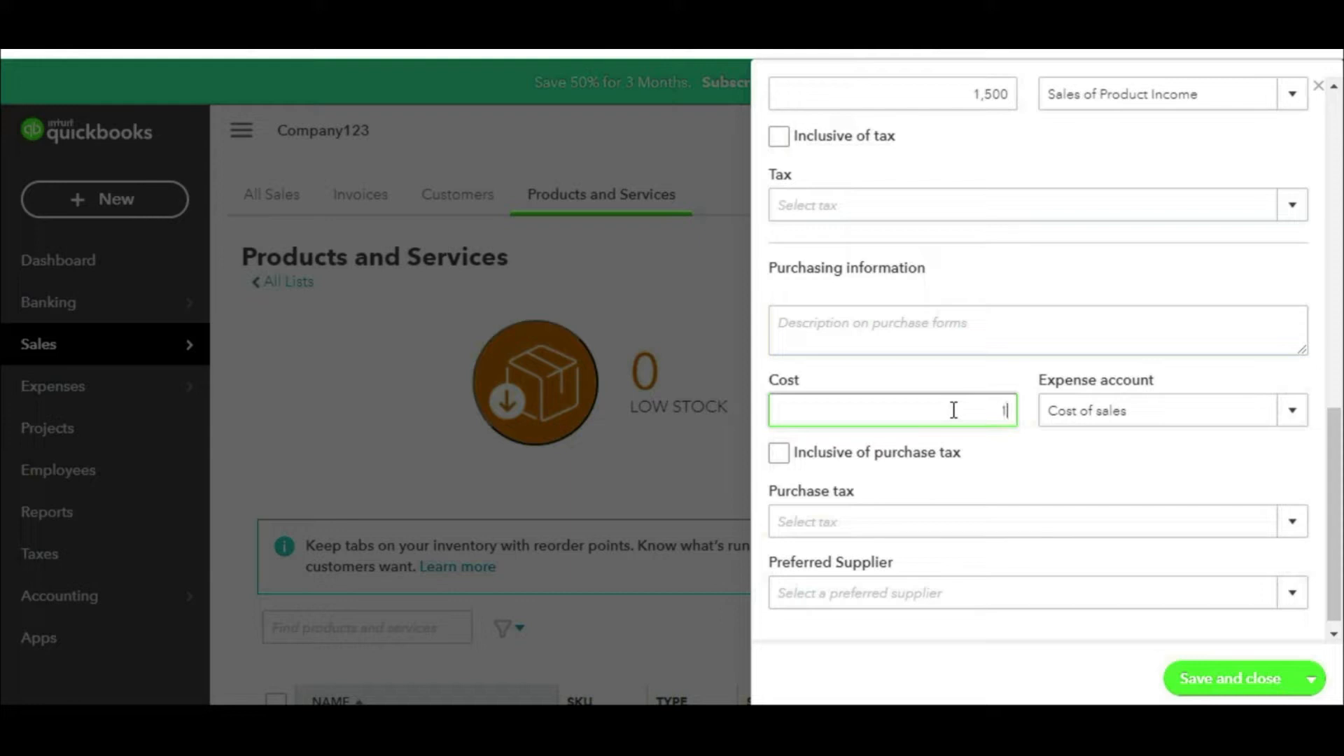
text(0)
scroll(1134, 596, down, 1)
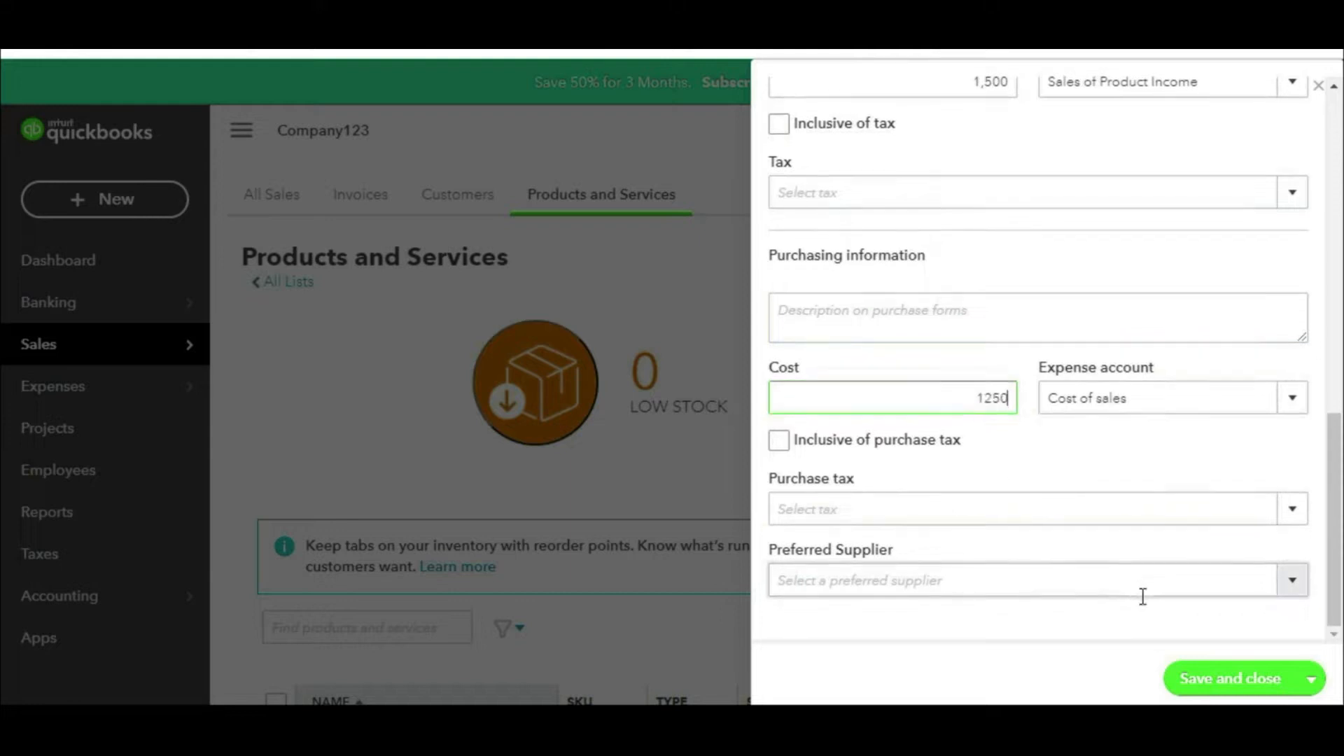
click(1225, 675)
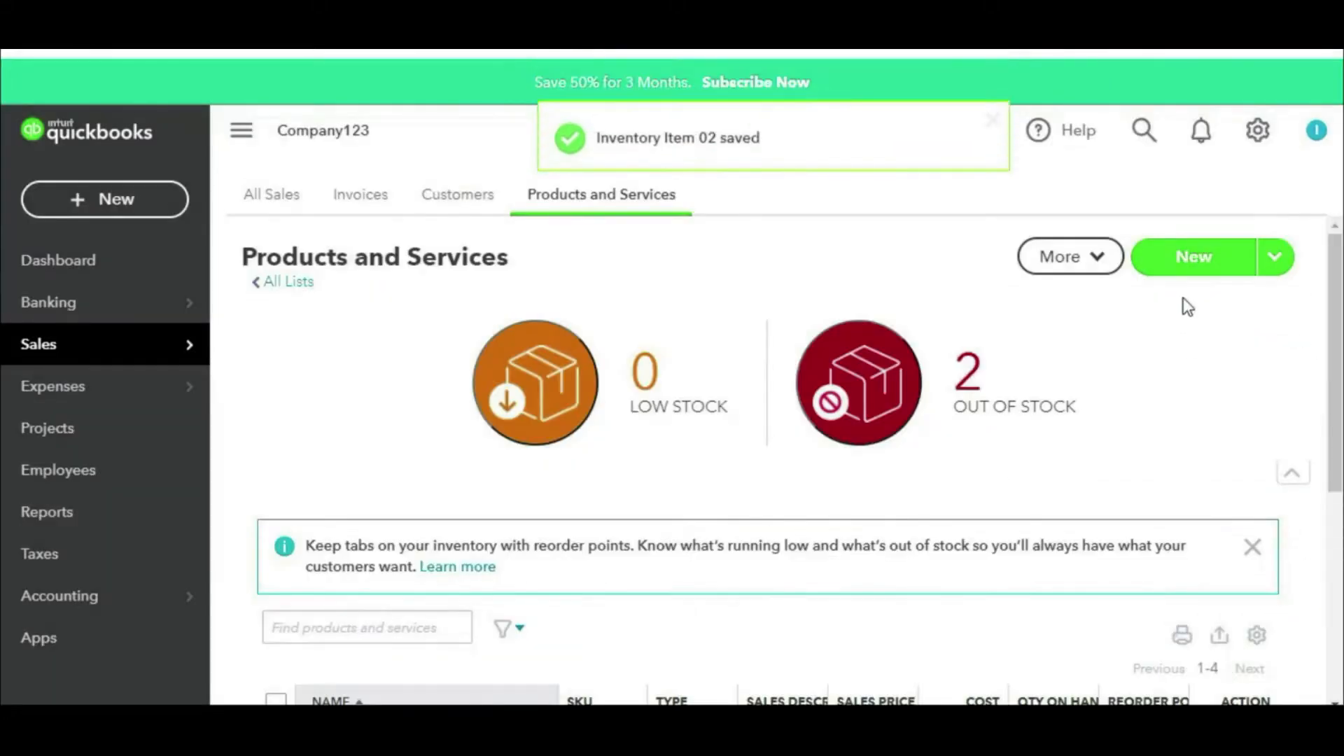
Step: Start inventory item 'Item 03' with 0 quantity on hand as of 04/01/2021
click(1191, 267)
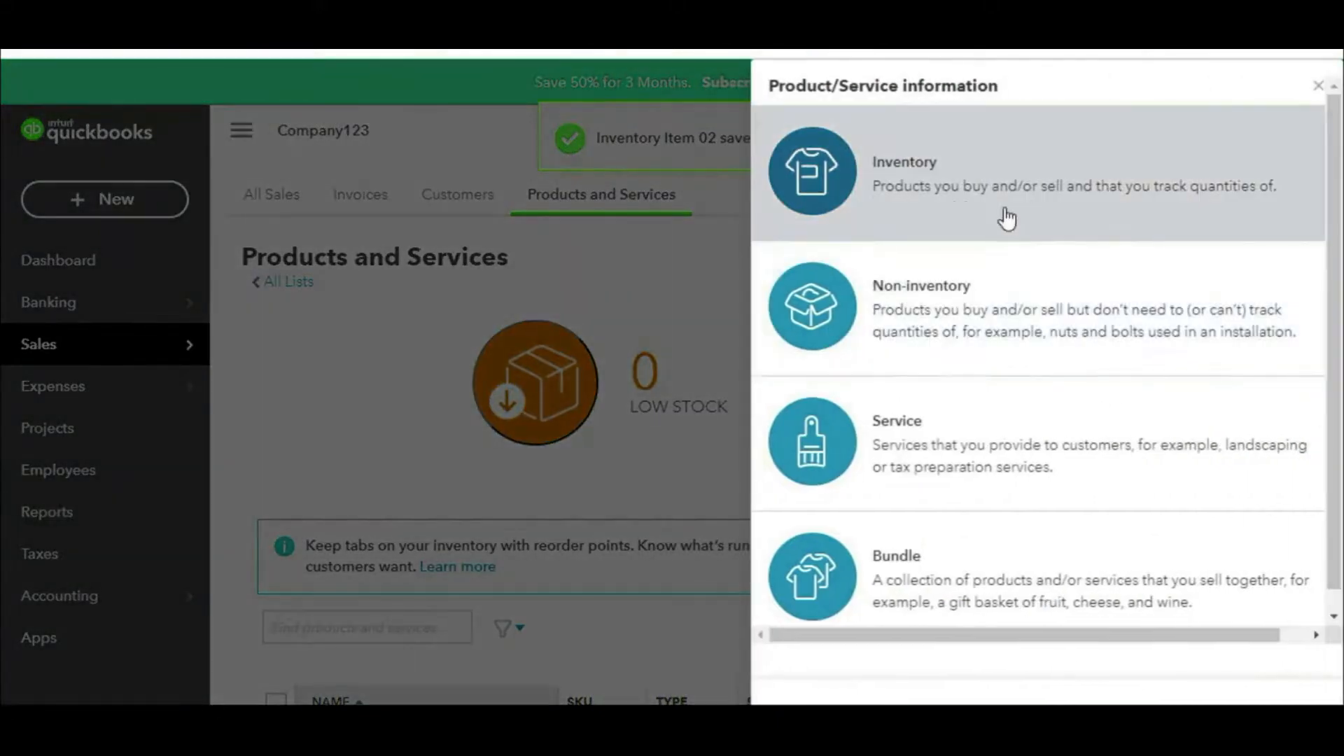
click(1005, 217)
text(Item 03)
scroll(1029, 504, down, 3)
click(1164, 346)
text(0)
click(1199, 386)
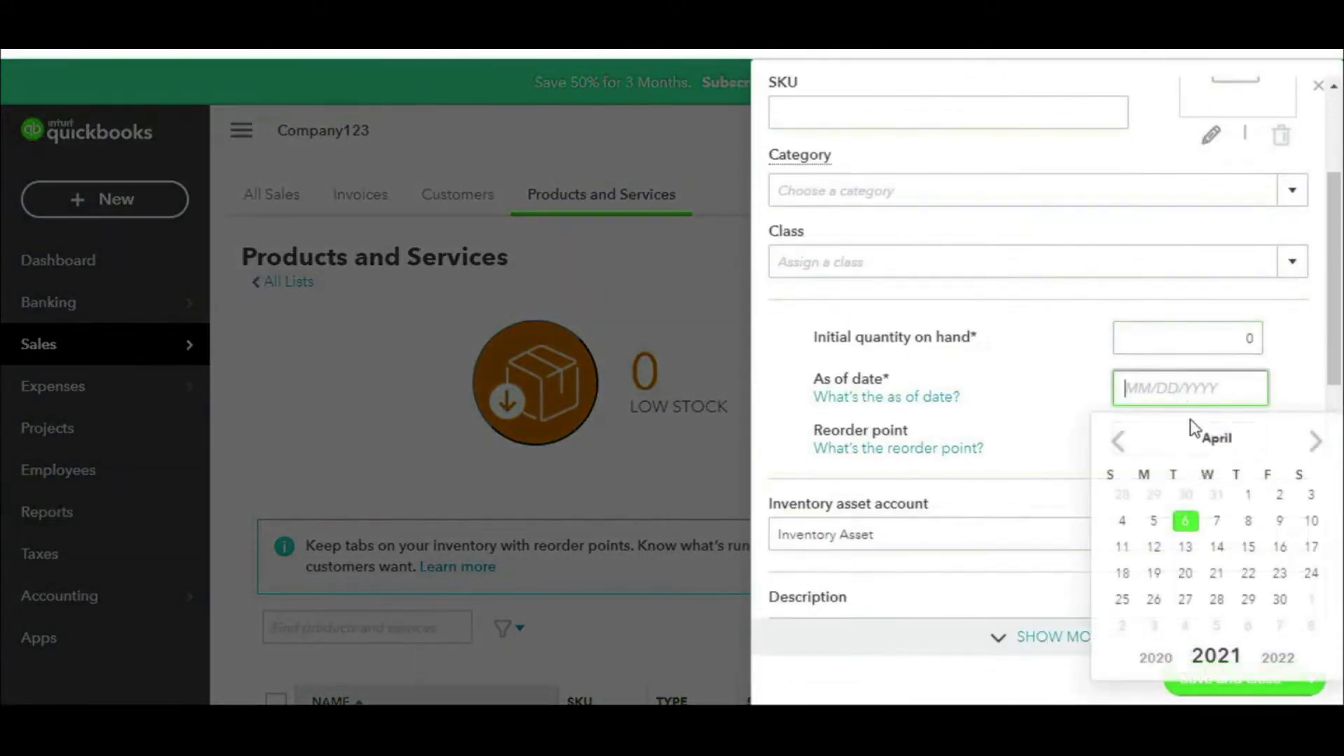
click(1248, 495)
scroll(1221, 480, down, 4)
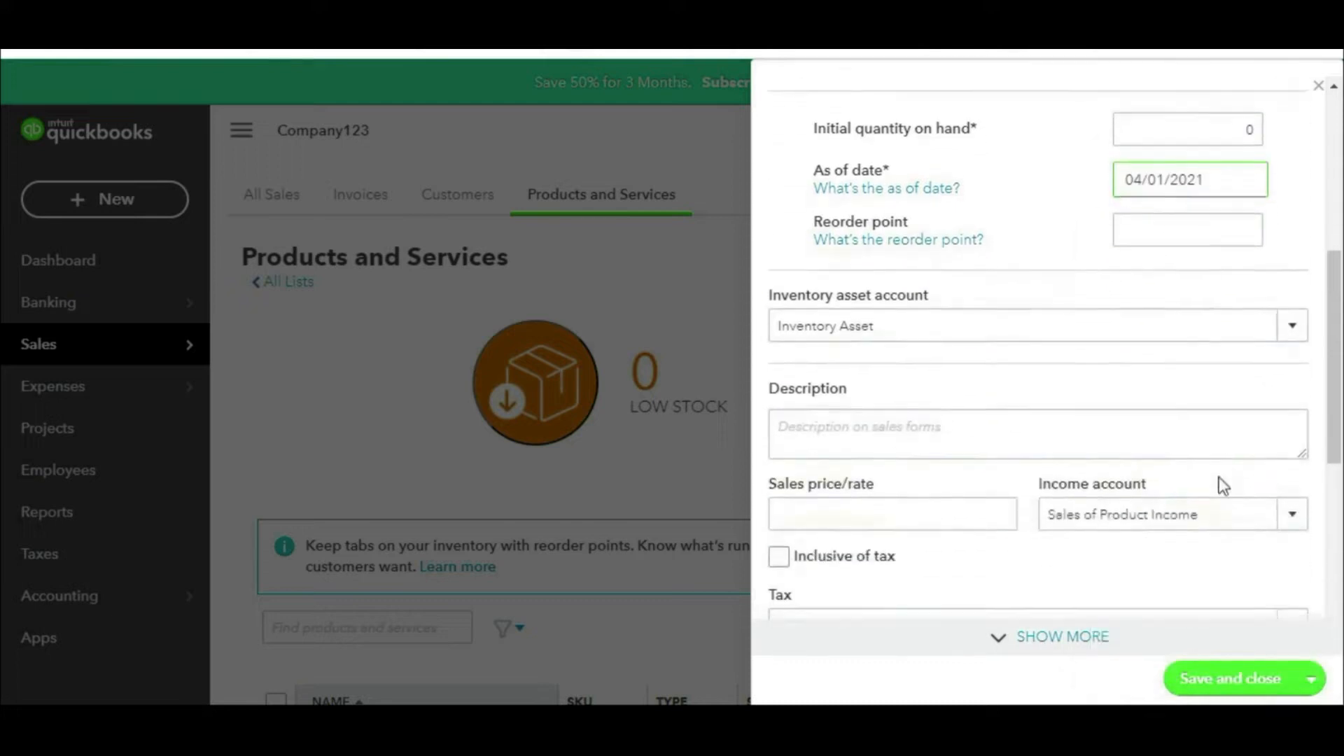
scroll(1148, 490, down, 2)
Step: Give Item 03 a sales price of 950 and cost of 700, then save it
click(933, 304)
text(950)
scroll(1099, 558, down, 2)
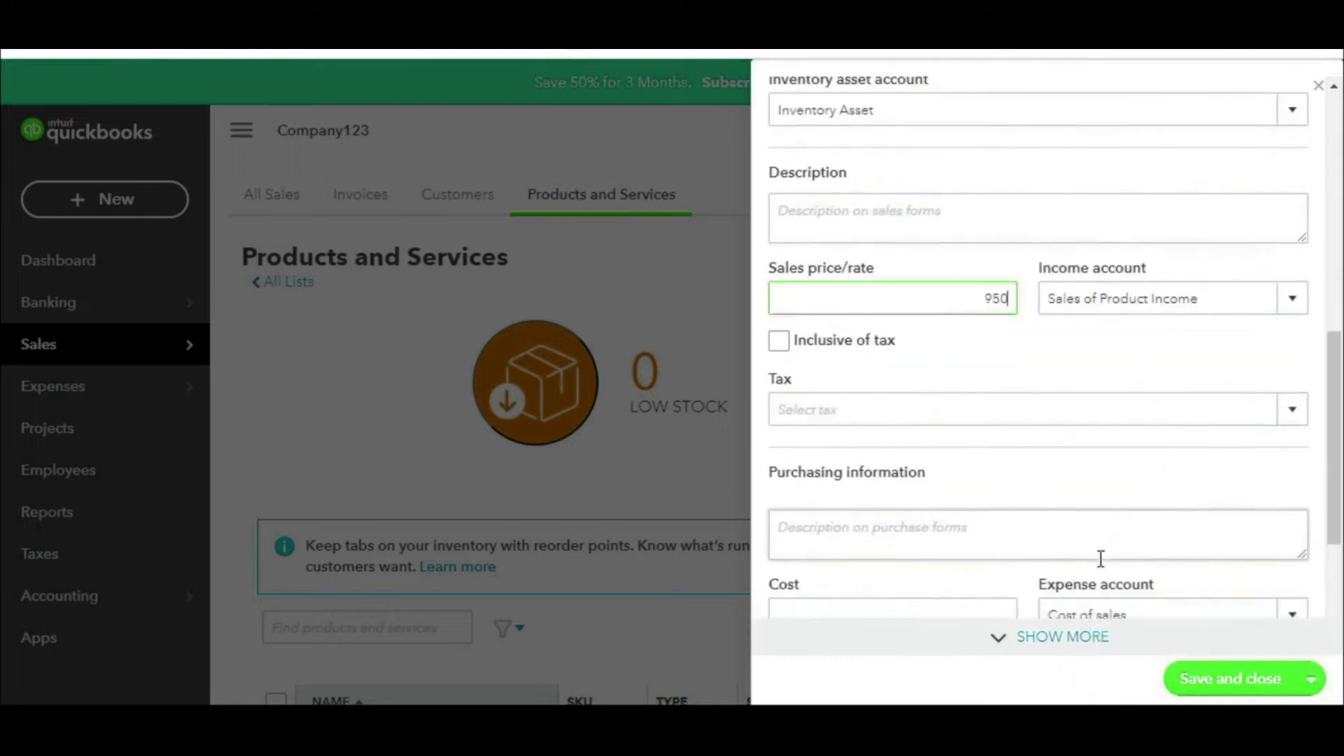
click(942, 516)
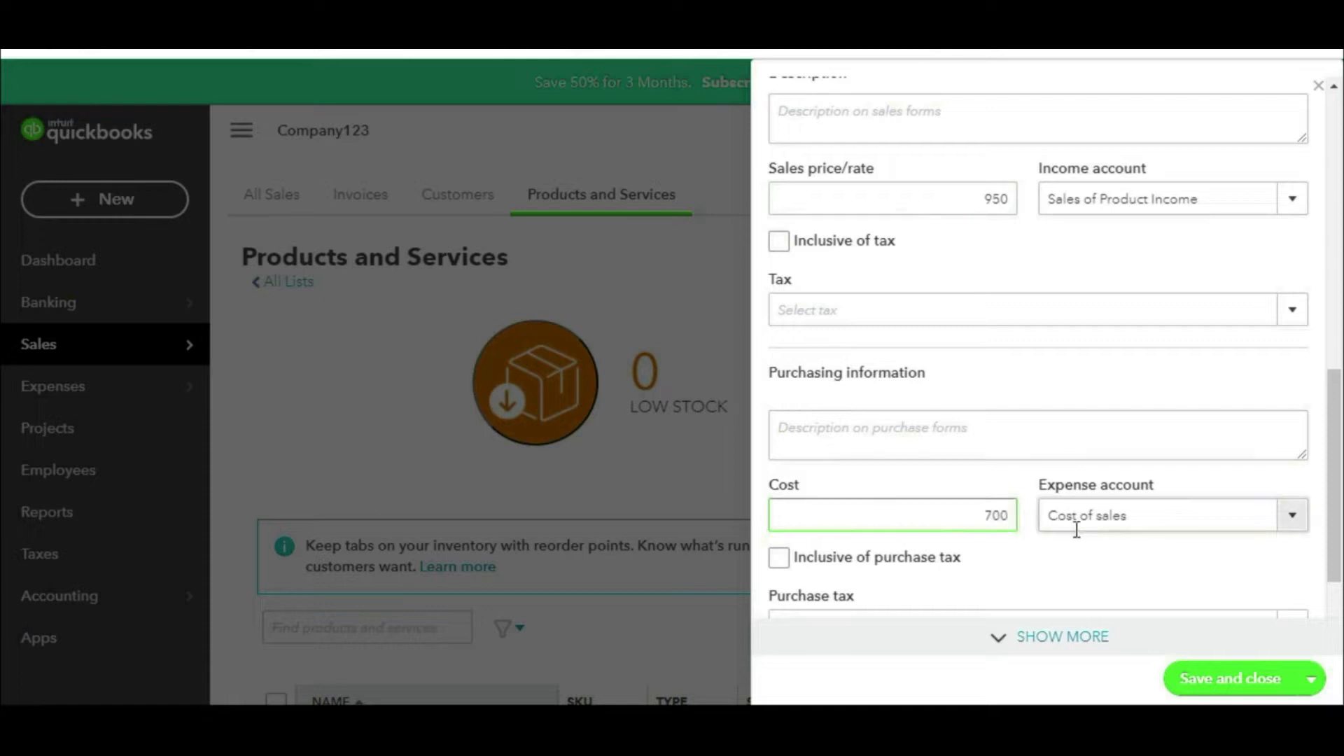
scroll(1074, 525, down, 2)
click(1225, 682)
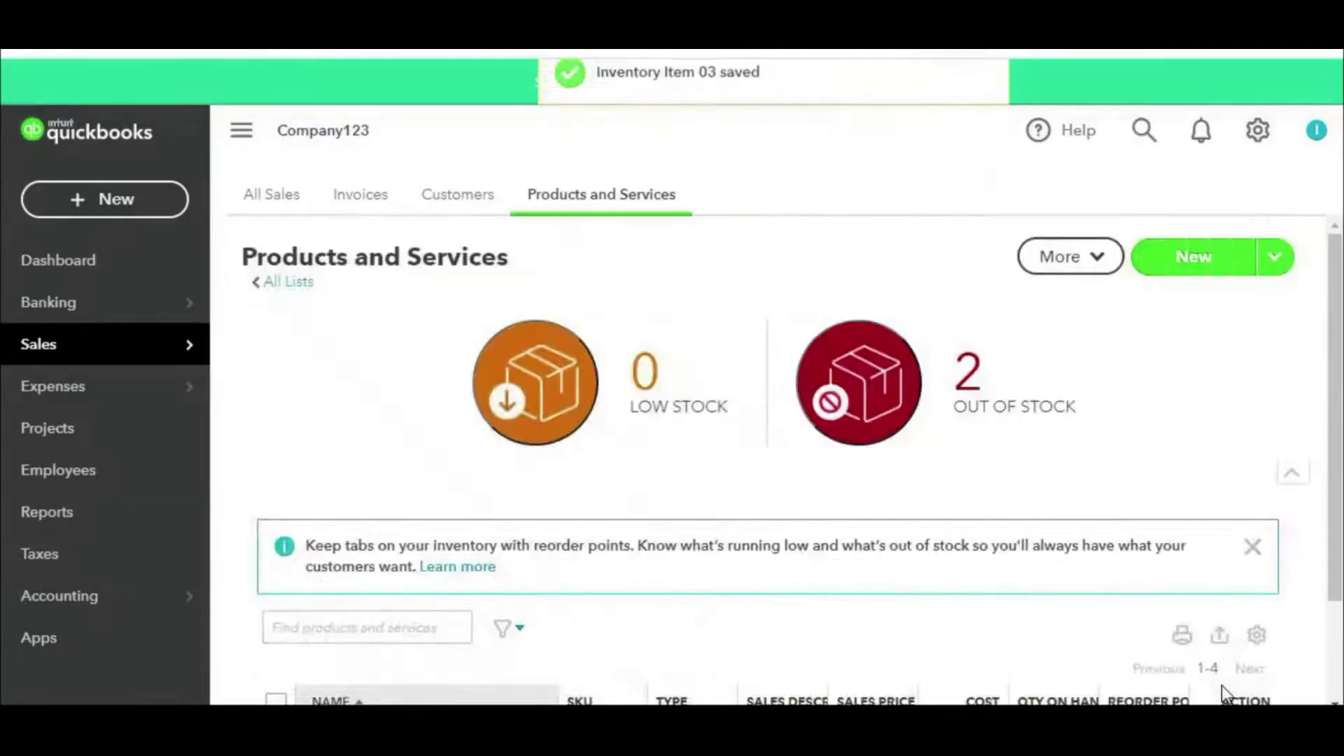
scroll(1221, 686, down, 5)
Step: Highlight the Inventory item types, then reopen Products and services from the gear menu's Lists
mouse_move(729, 379)
mouse_down()
mouse_move(694, 389)
mouse_move(652, 622)
mouse_move(721, 325)
mouse_move(667, 364)
mouse_up()
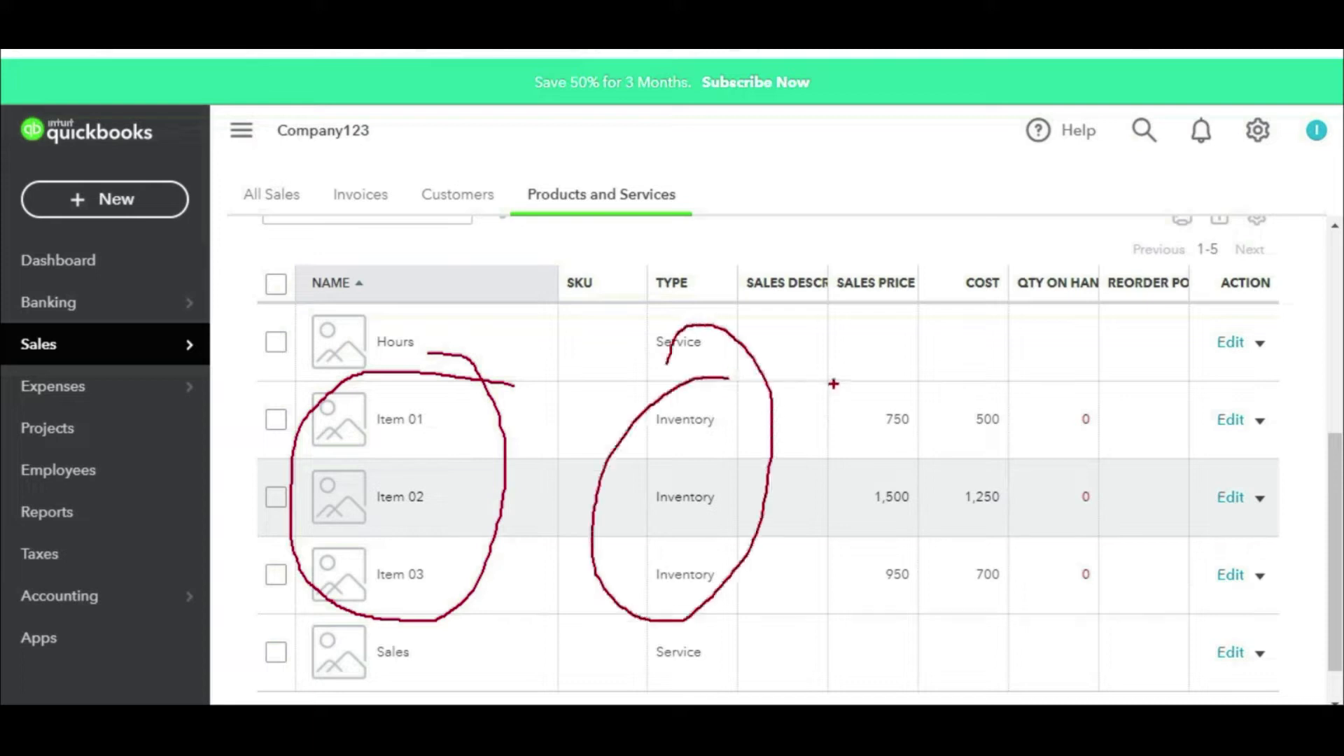
key(Escape)
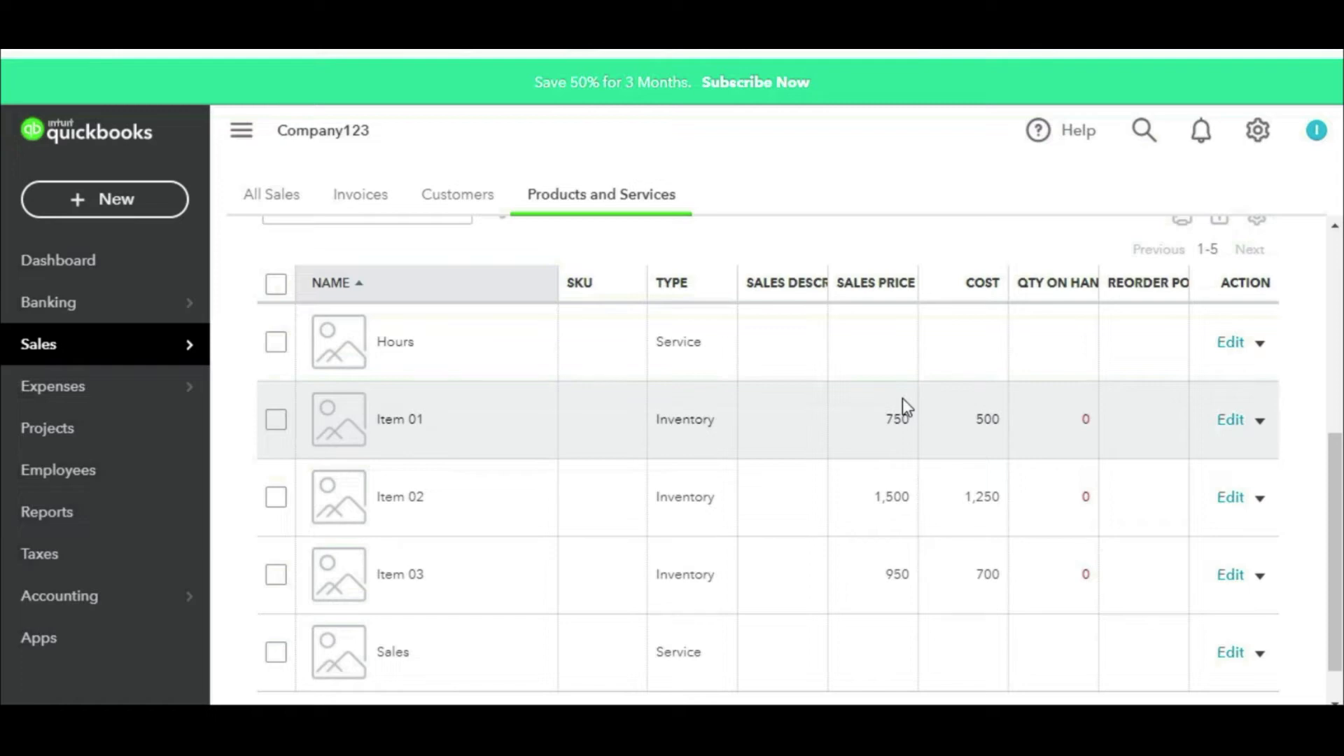
click(1259, 131)
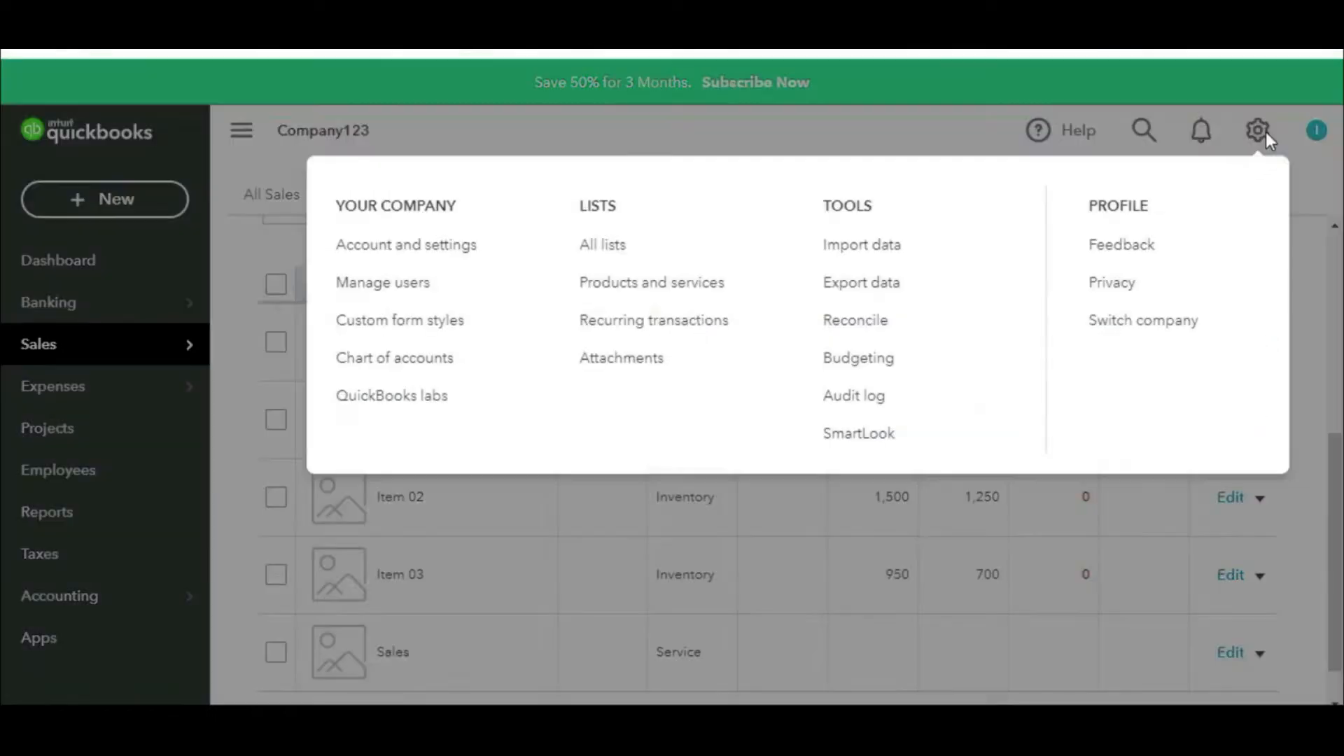
click(601, 306)
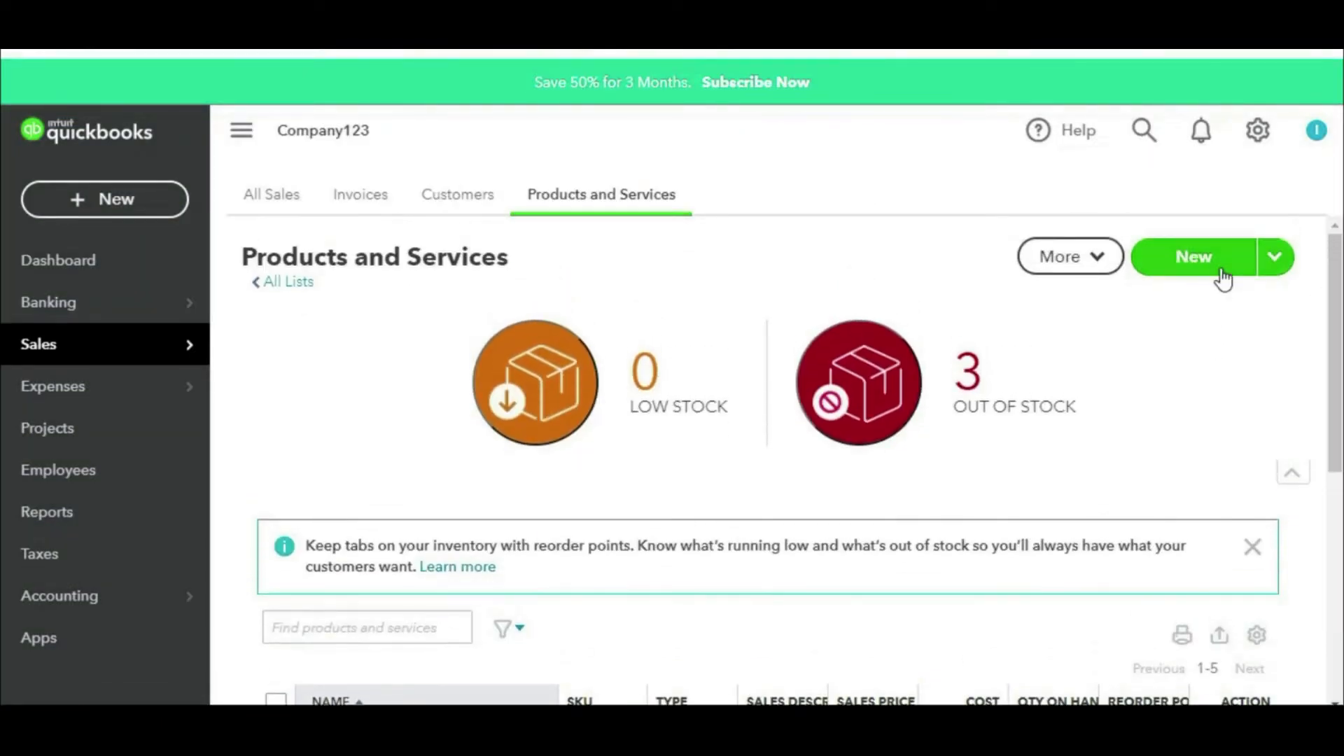
Step: Create service item 'Consultancy Services' with income account 4020 Other Income and save it
click(1223, 279)
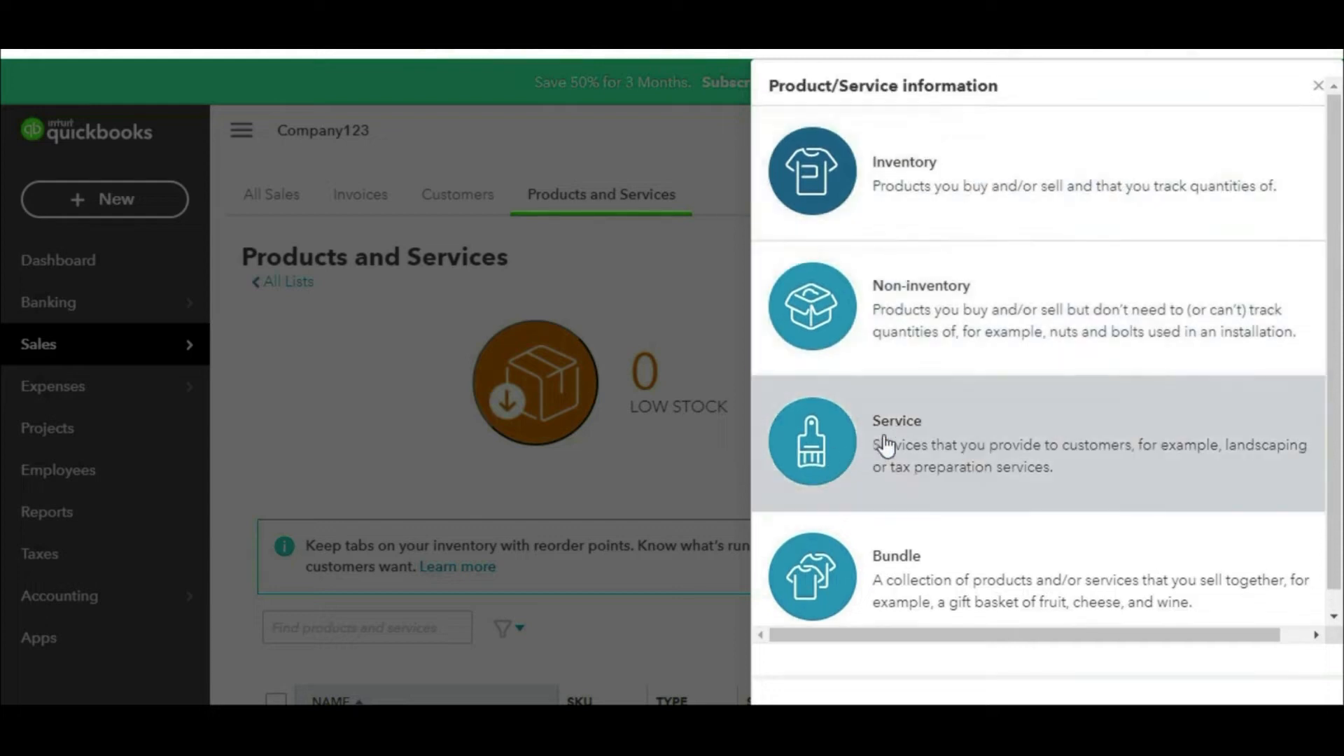
click(888, 455)
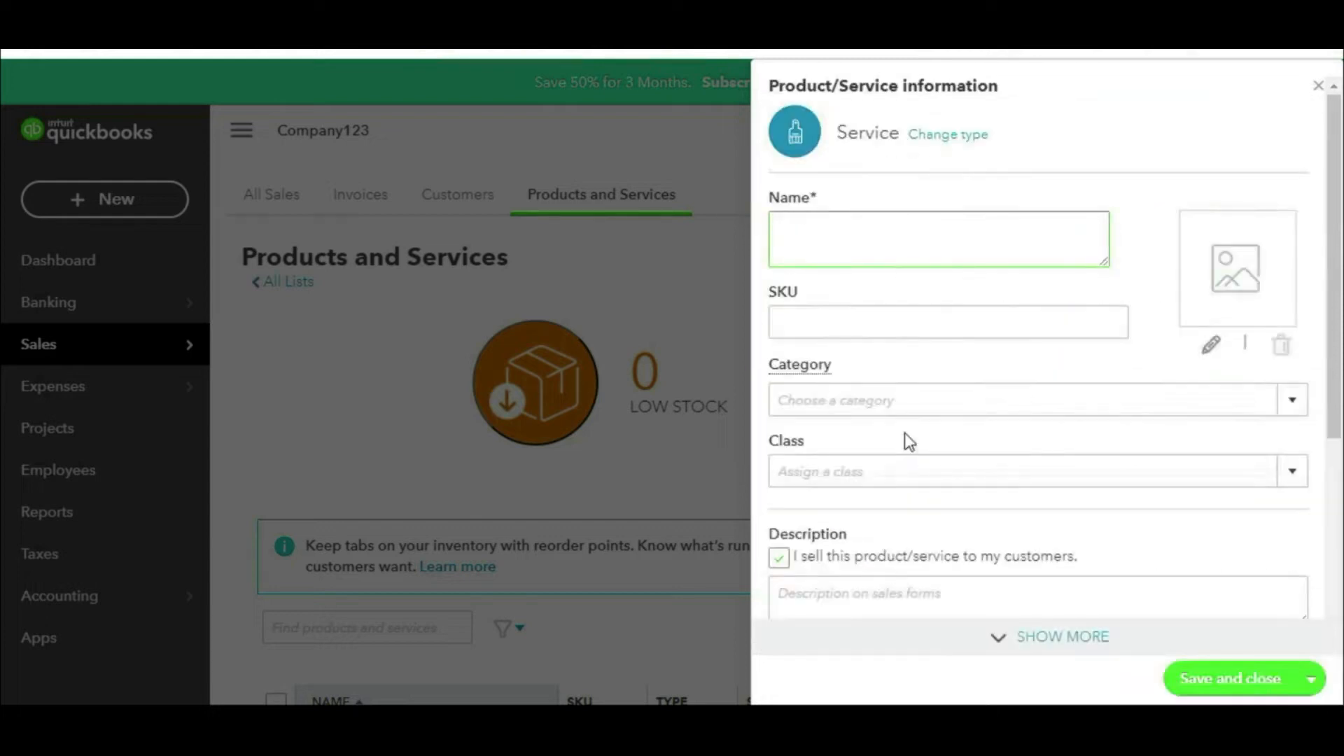
text(Consultancy Services)
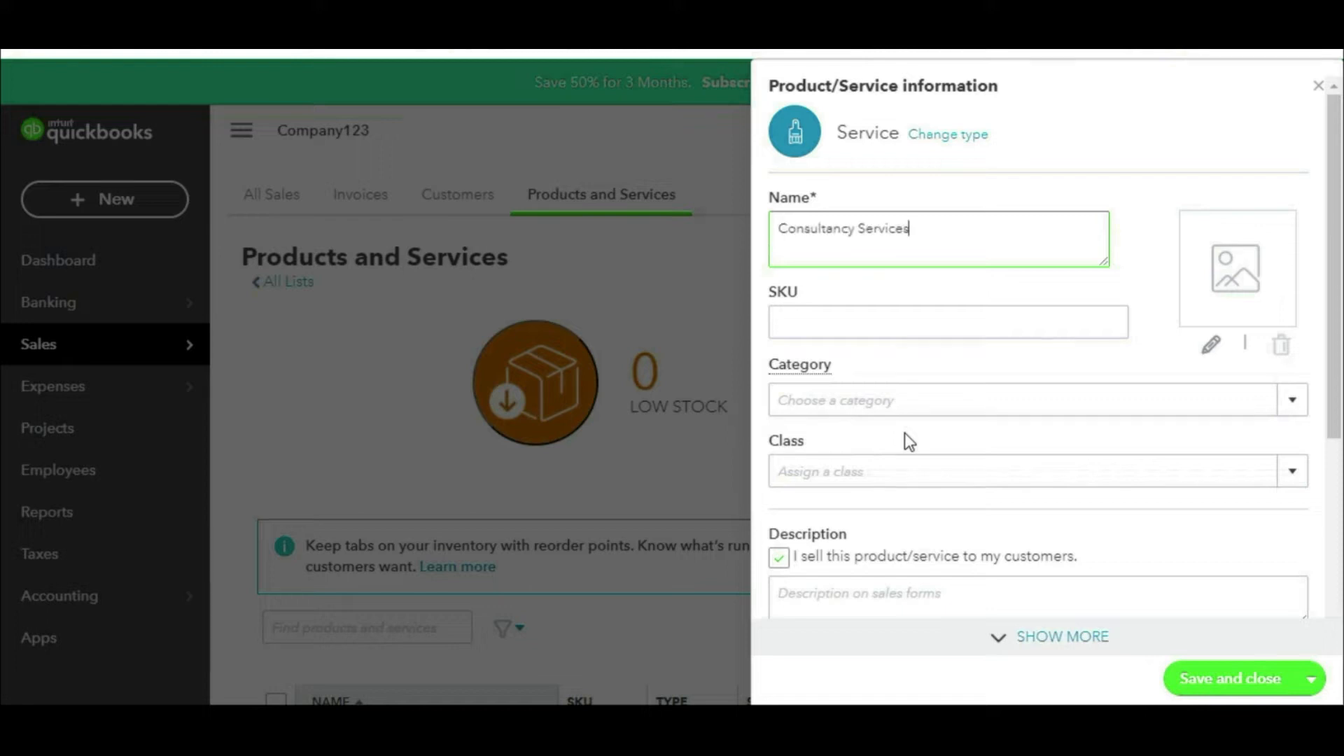
scroll(924, 435, down, 3)
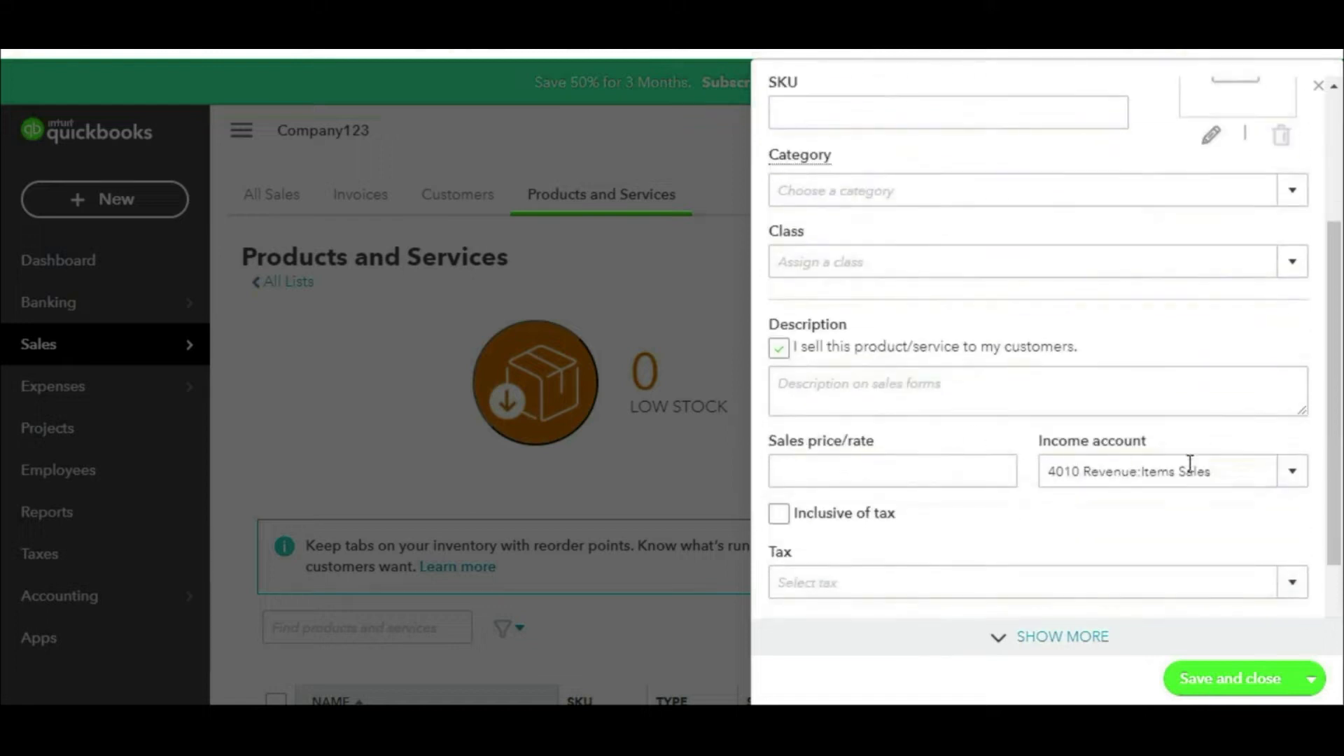
click(1295, 485)
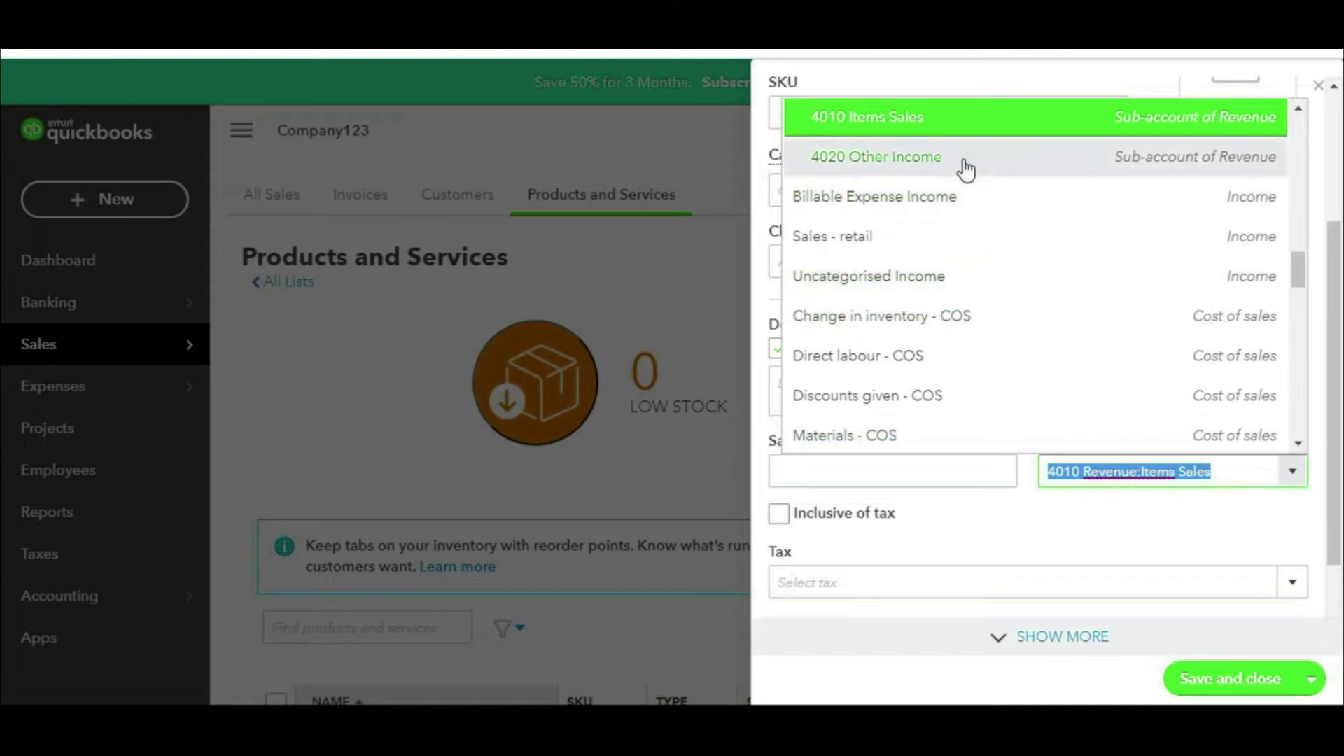
click(937, 160)
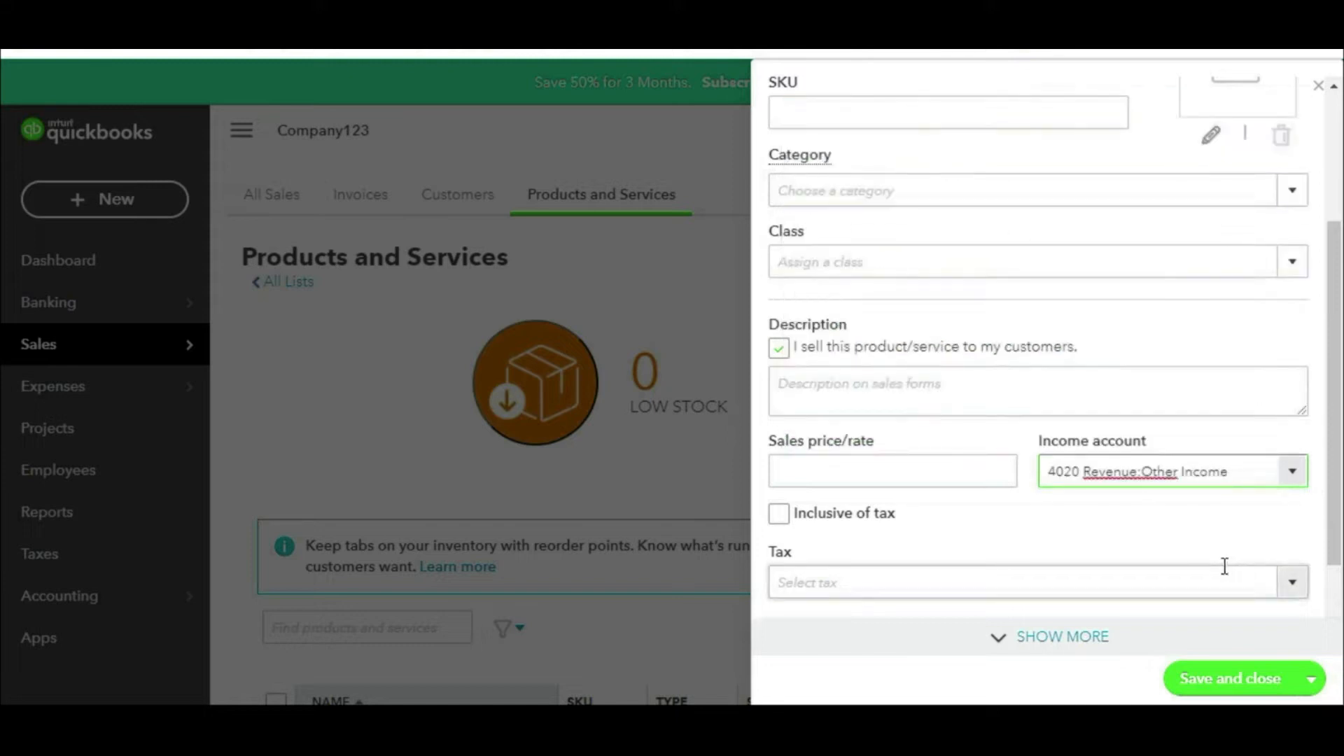
mouse_move(1184, 400)
mouse_down()
mouse_move(921, 456)
mouse_move(1257, 399)
mouse_move(1061, 393)
mouse_up()
key(Escape)
scroll(1142, 355, down, 2)
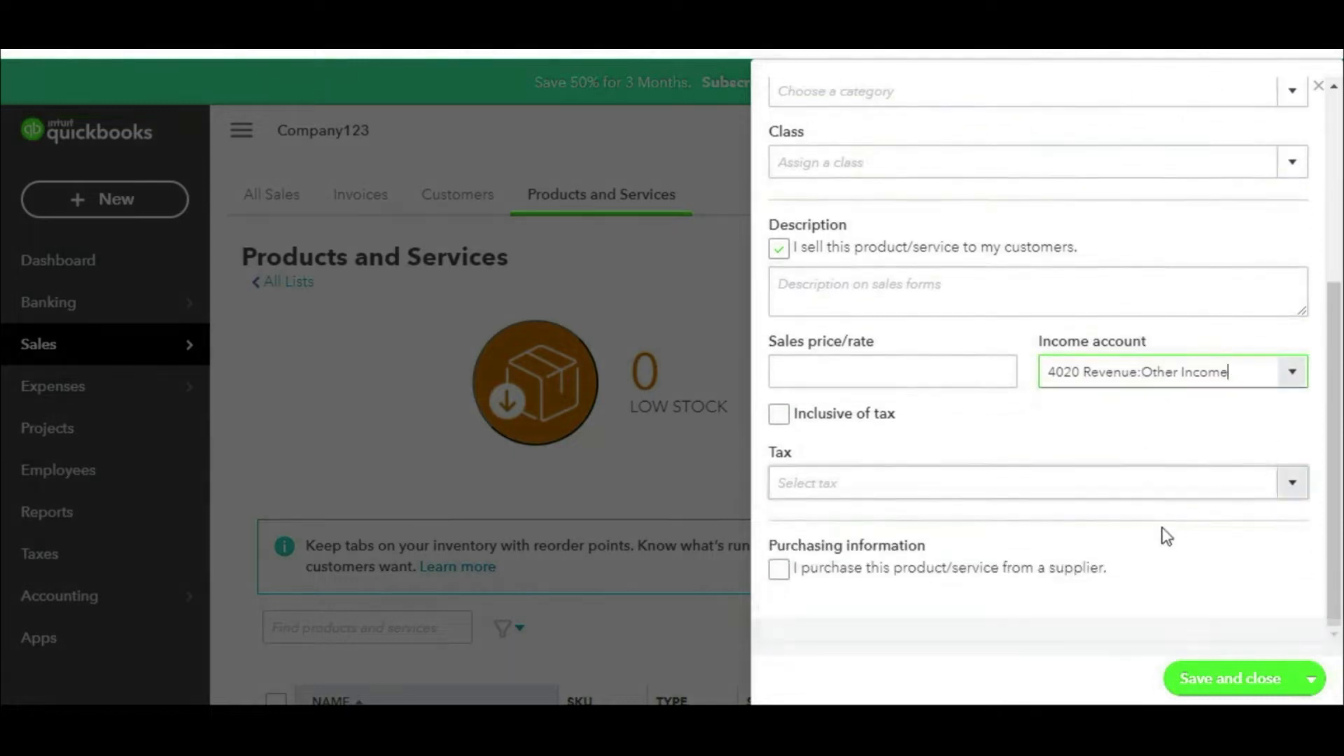
scroll(977, 460, up, 5)
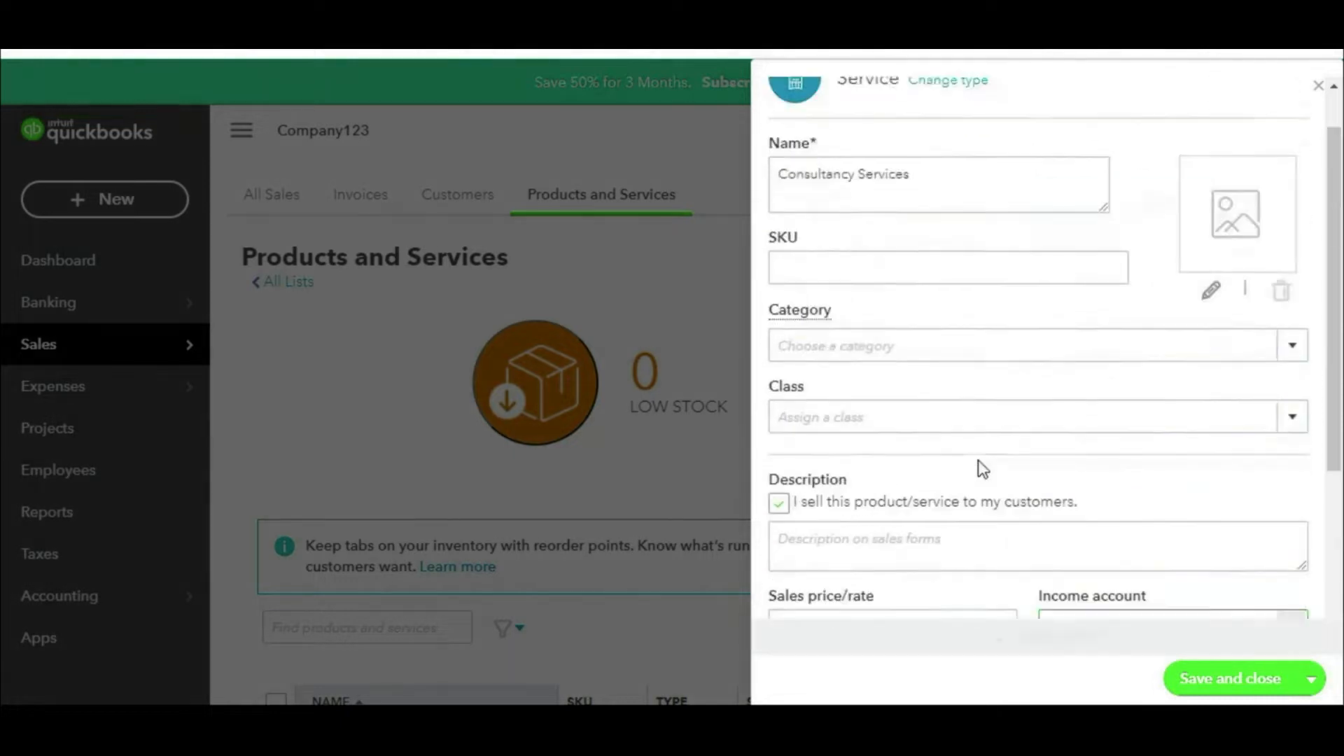
scroll(980, 462, down, 1)
scroll(980, 462, down, 4)
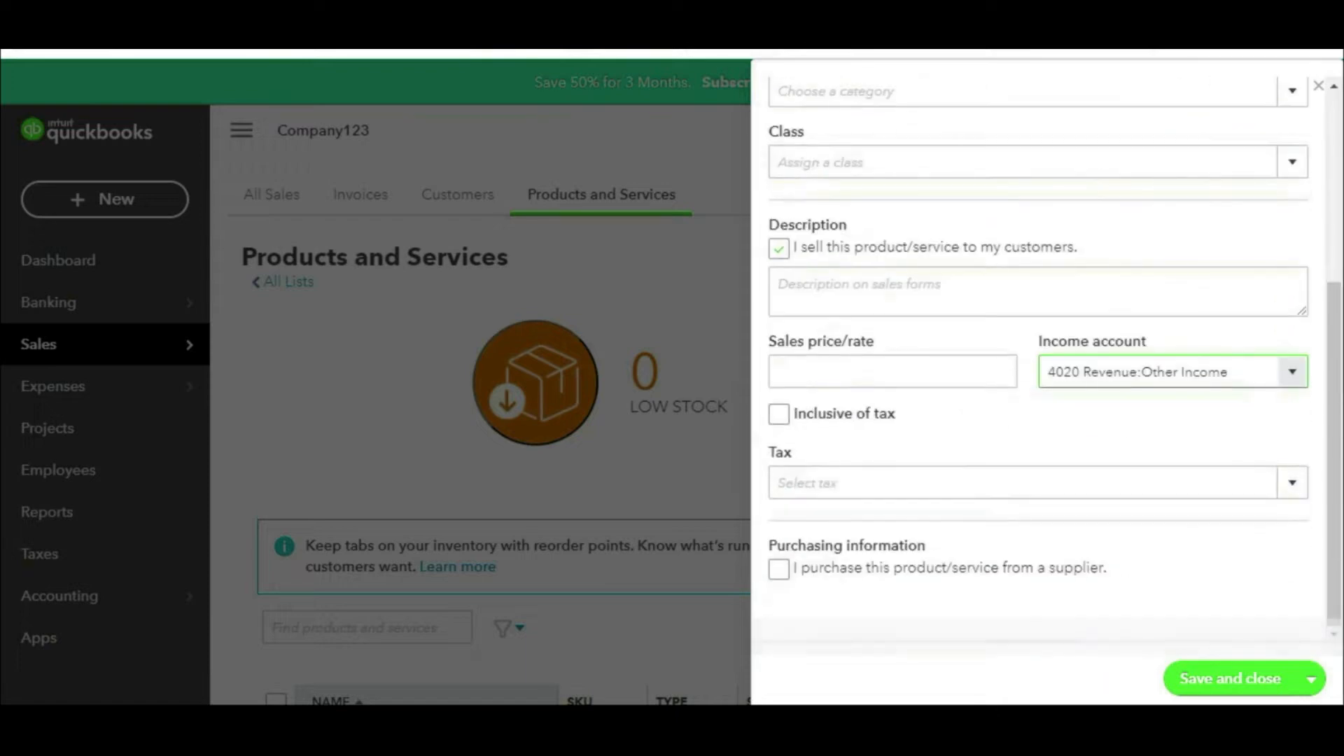
click(1226, 686)
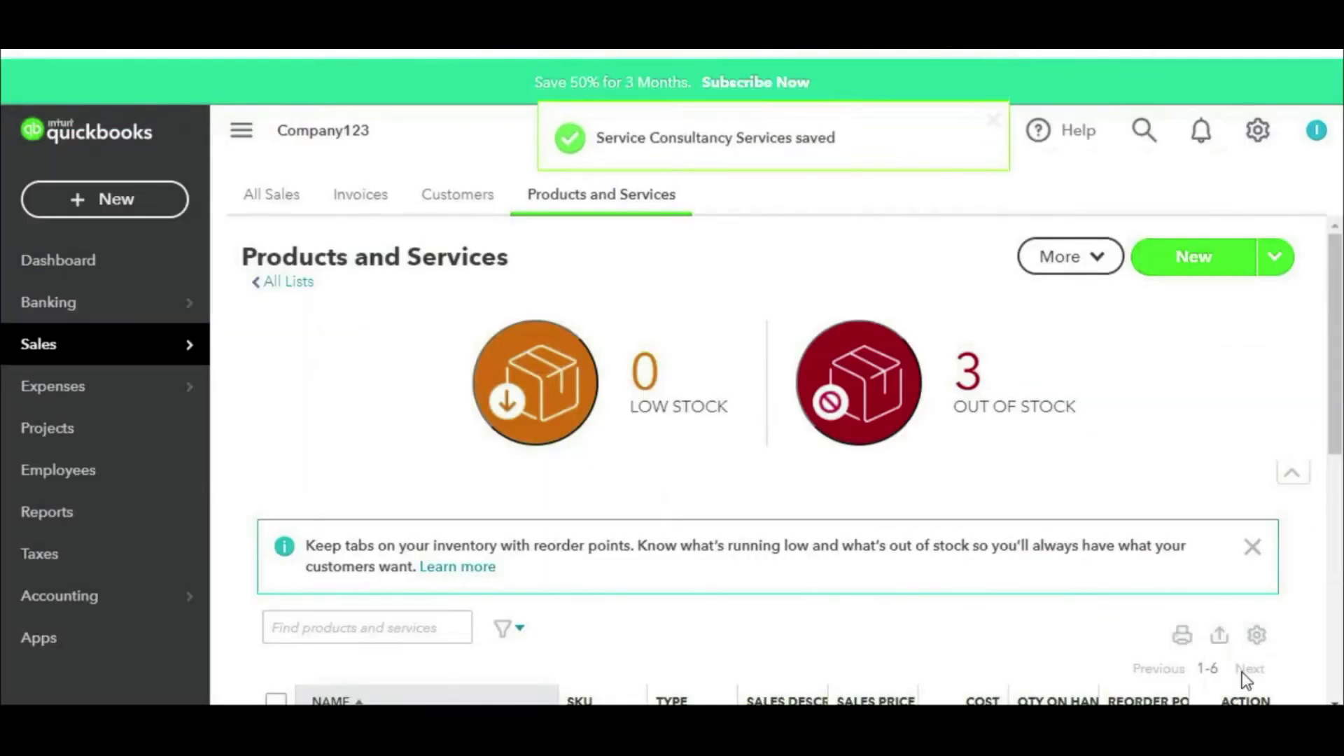
Step: Show the new item type choices, circling the Non-inventory and Bundle types
scroll(1098, 511, down, 6)
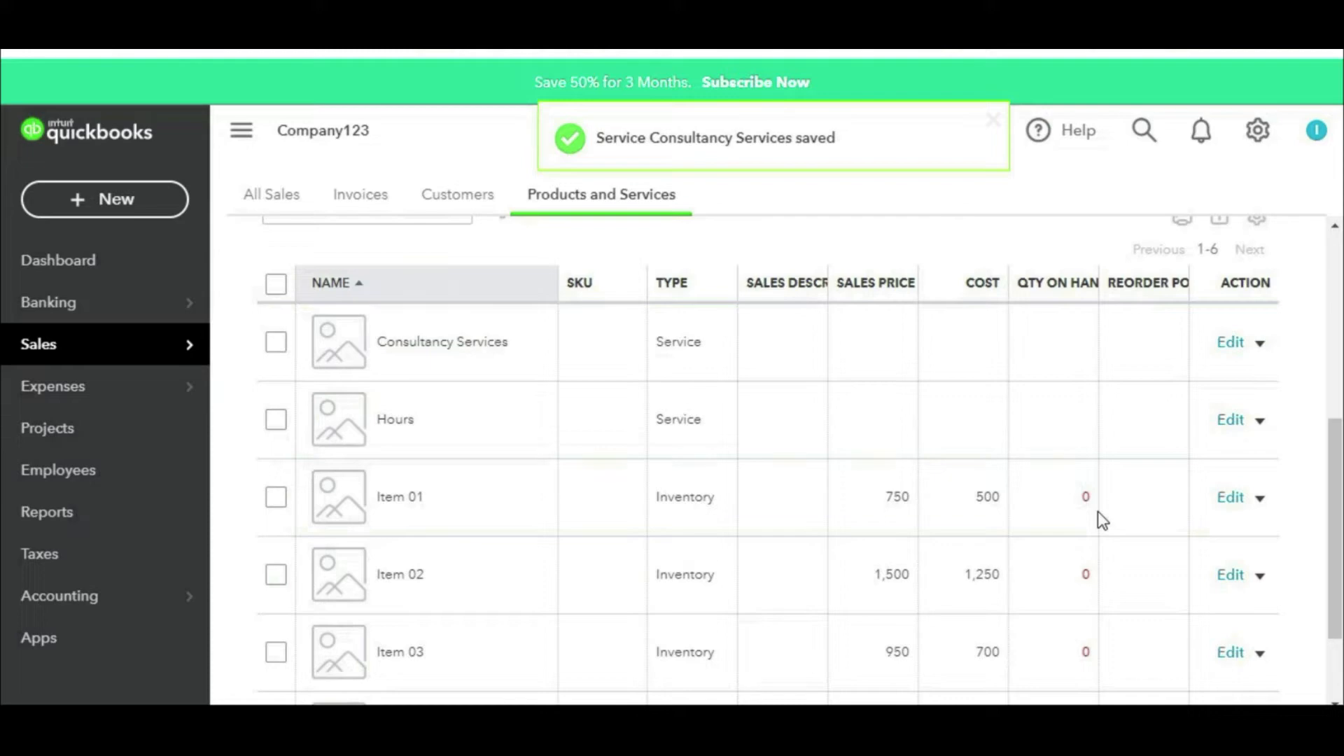
scroll(1098, 512, down, 1)
scroll(1106, 476, up, 8)
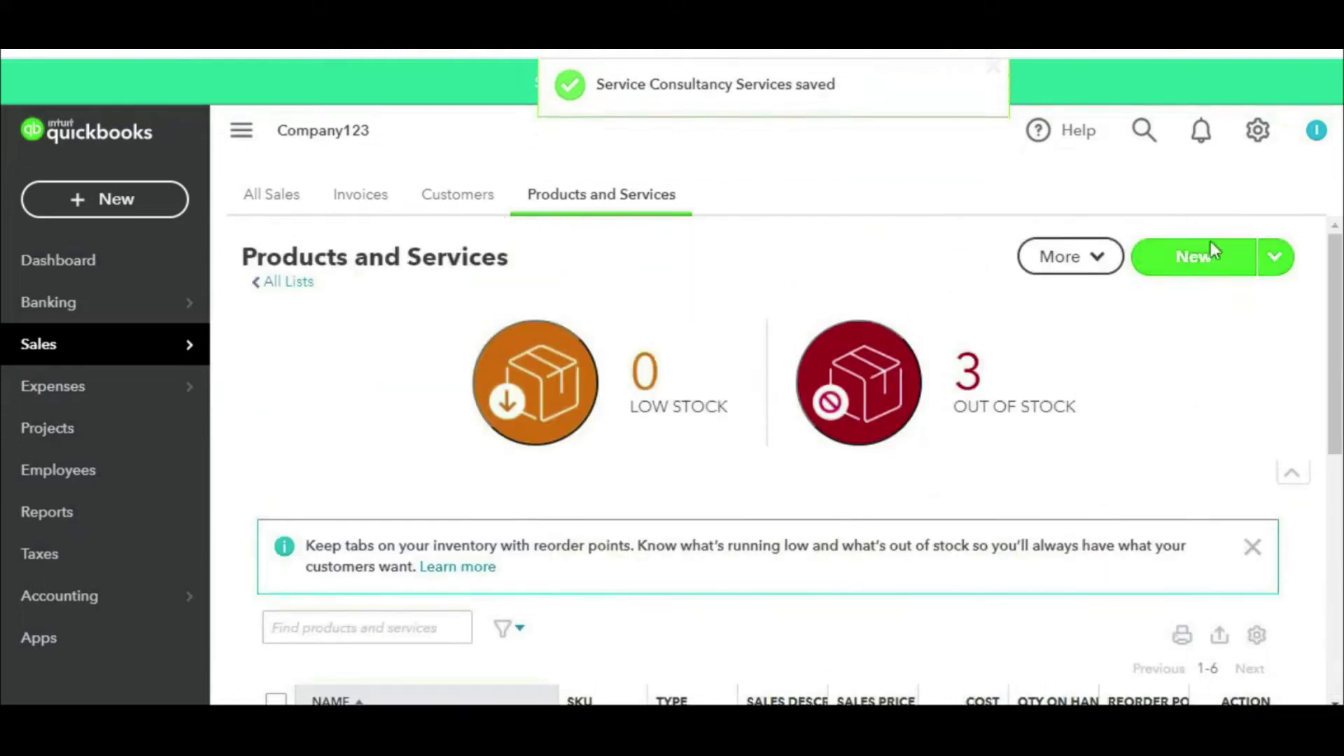
click(1193, 258)
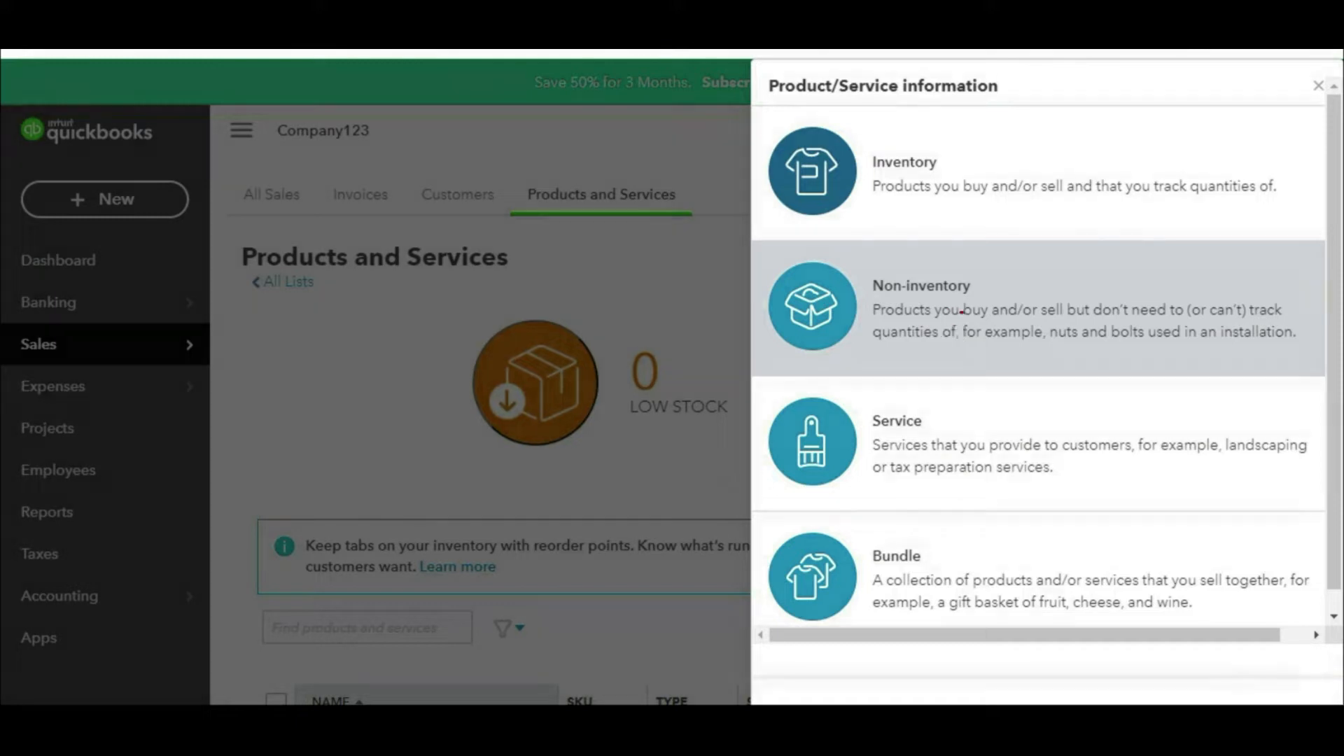
mouse_move(1187, 250)
mouse_down()
mouse_move(983, 245)
mouse_move(801, 350)
mouse_move(1281, 347)
mouse_move(1158, 268)
mouse_move(1054, 259)
mouse_up()
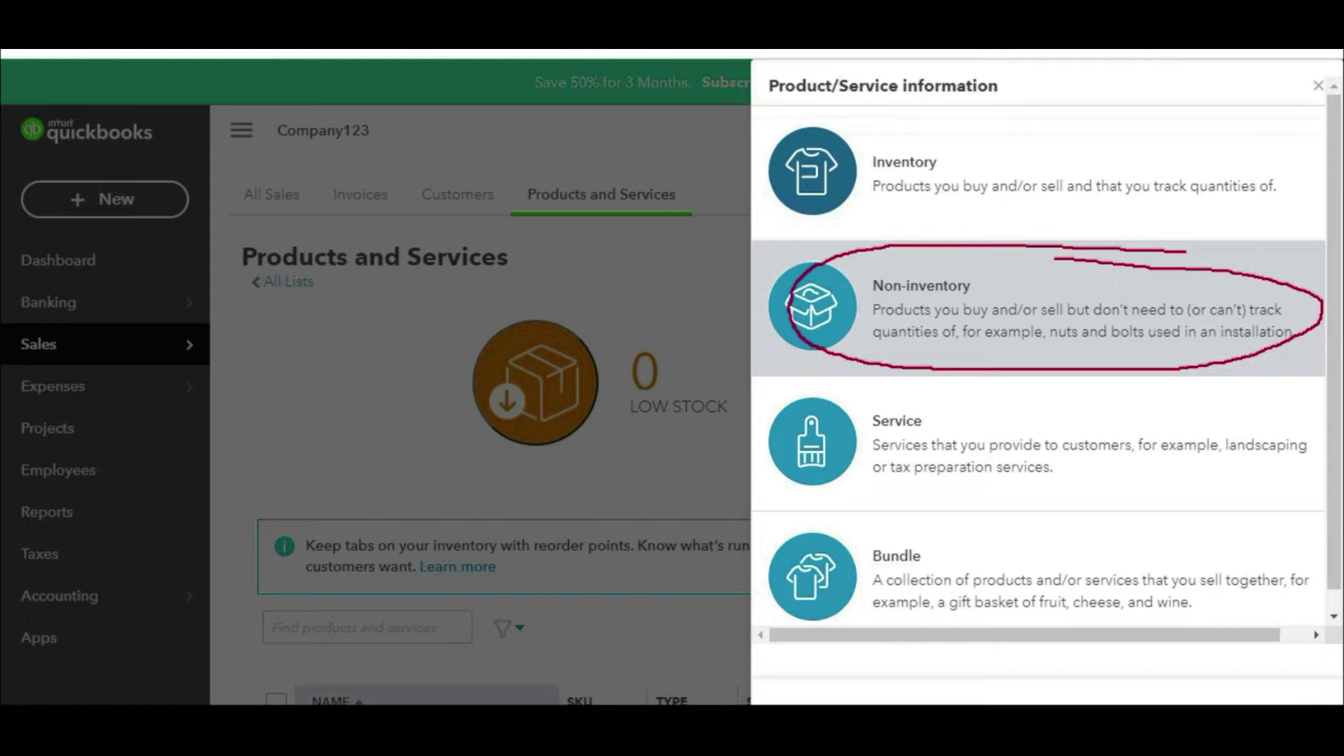
mouse_move(949, 536)
mouse_down()
mouse_move(776, 605)
mouse_move(1096, 560)
mouse_move(863, 502)
mouse_up()
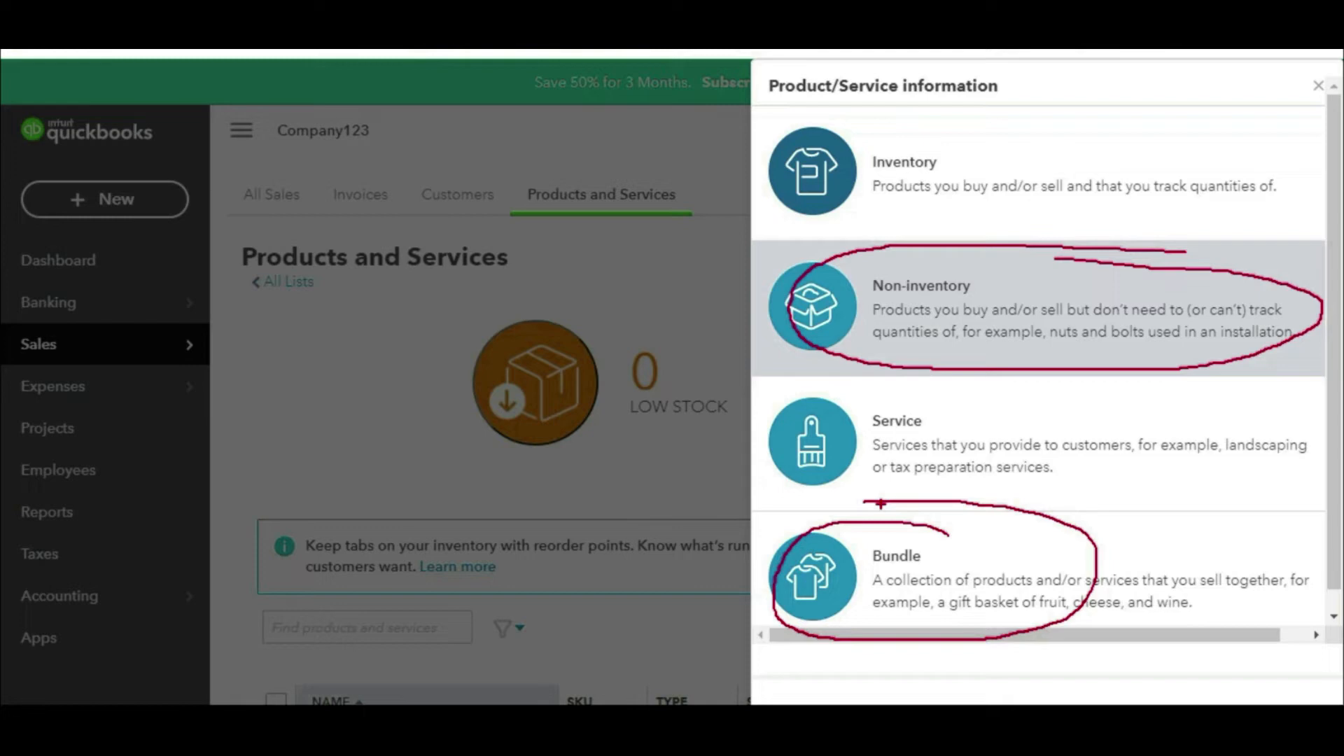
key(Escape)
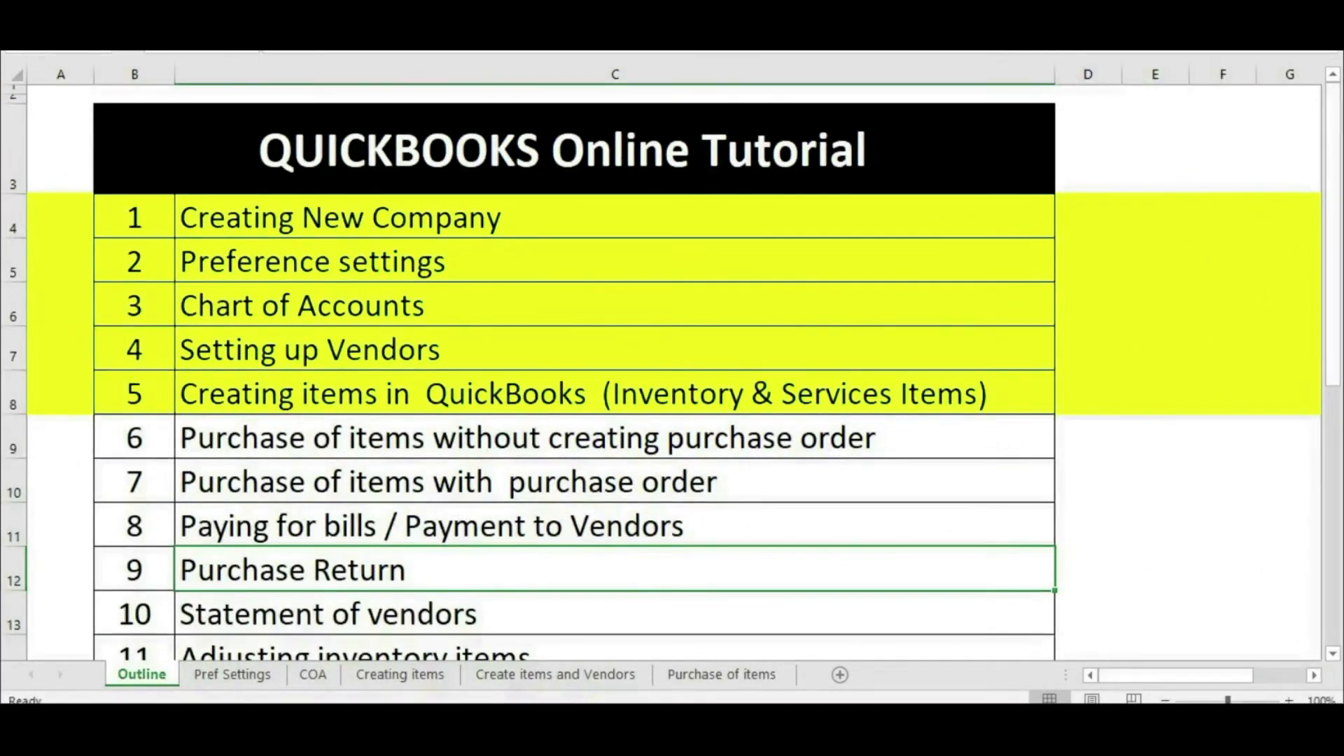
Step: Switch from Excel back to the QuickBooks Products and Services list in the browser
mouse_move(851, 728)
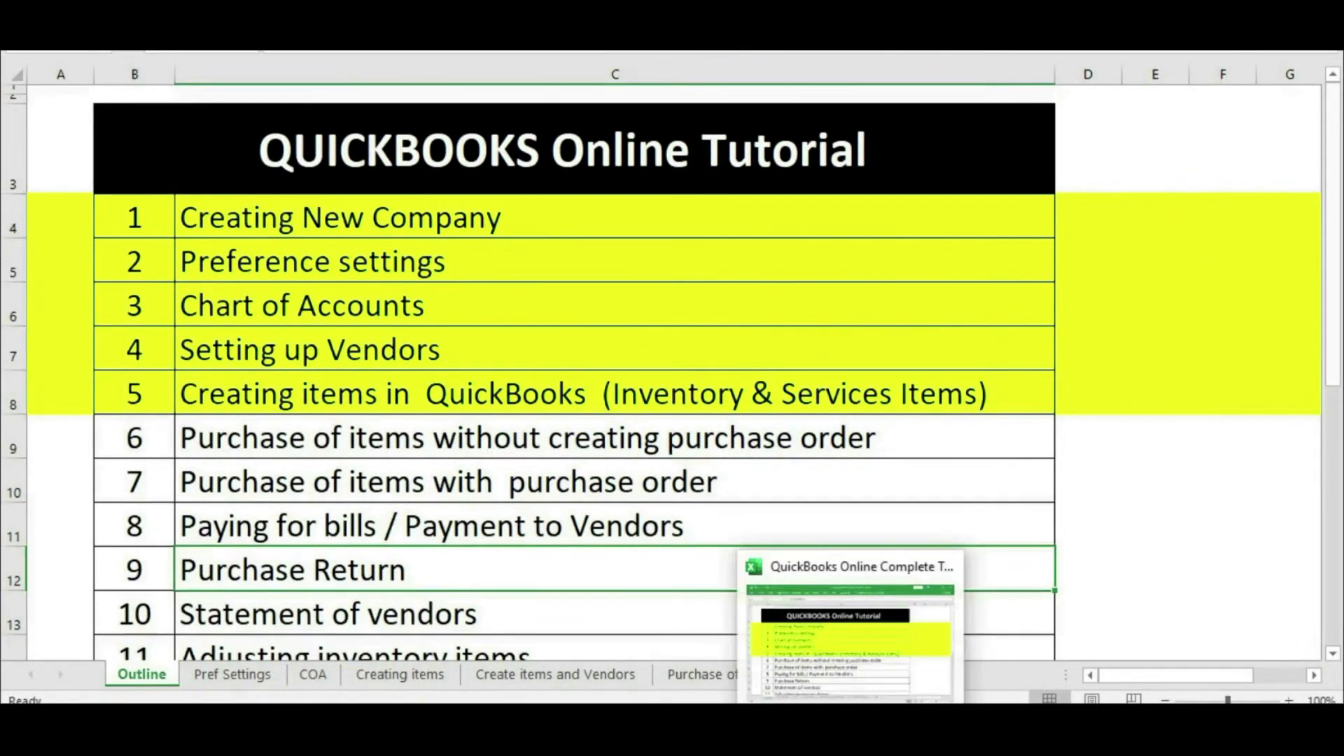
click(840, 727)
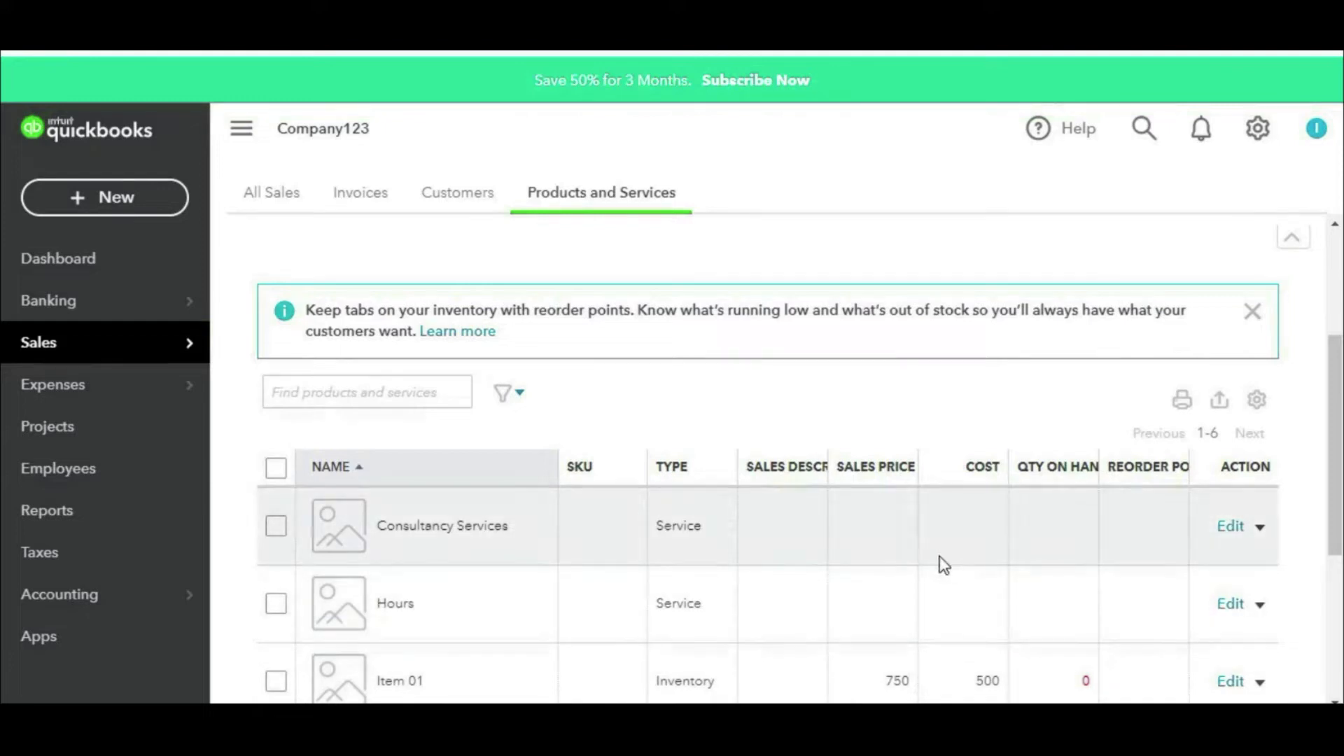
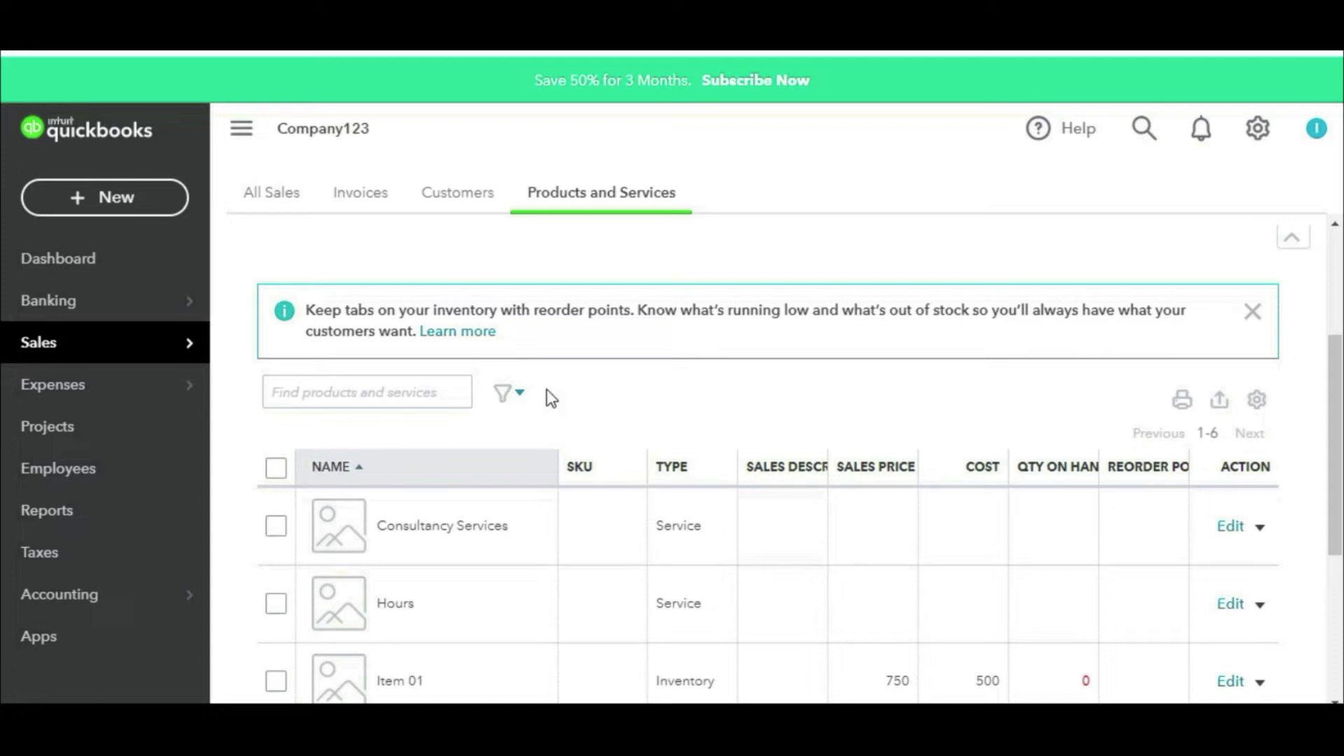
Step: Start a new bill for Vendor 01 with bill number 125
click(121, 200)
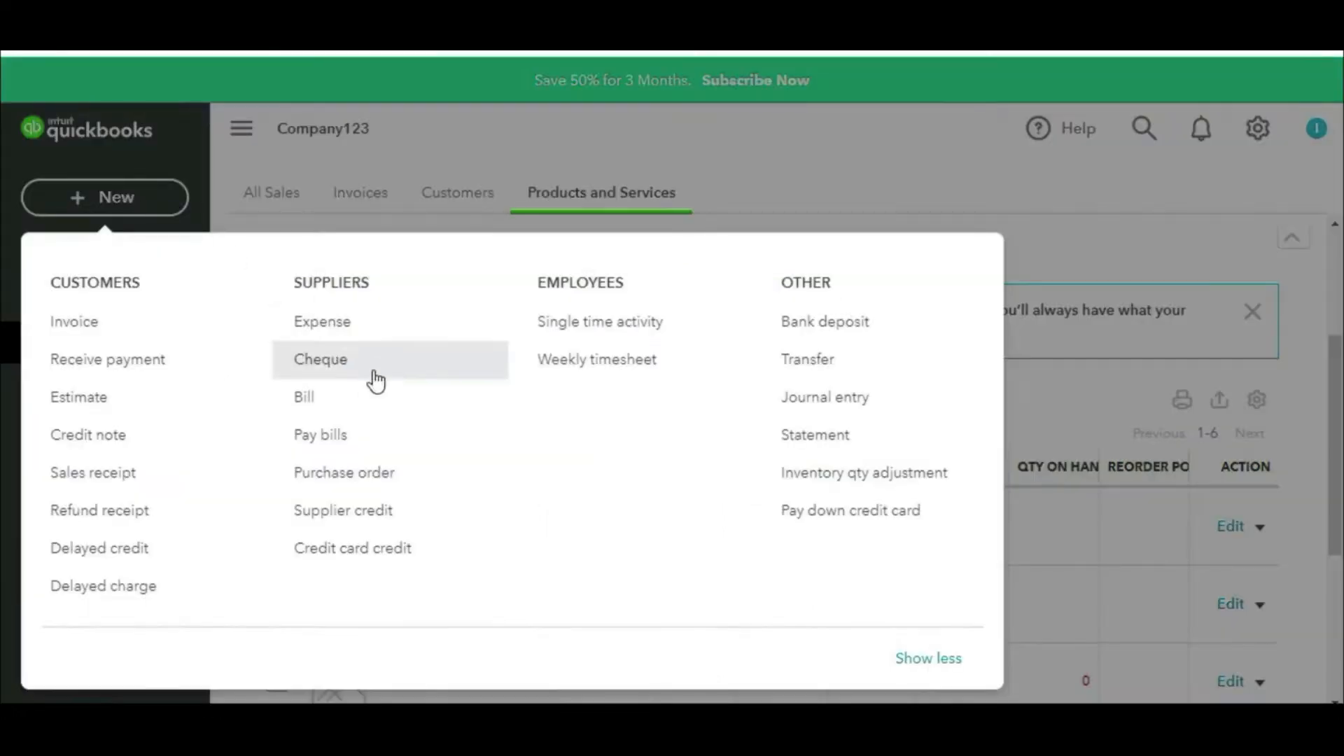
click(363, 410)
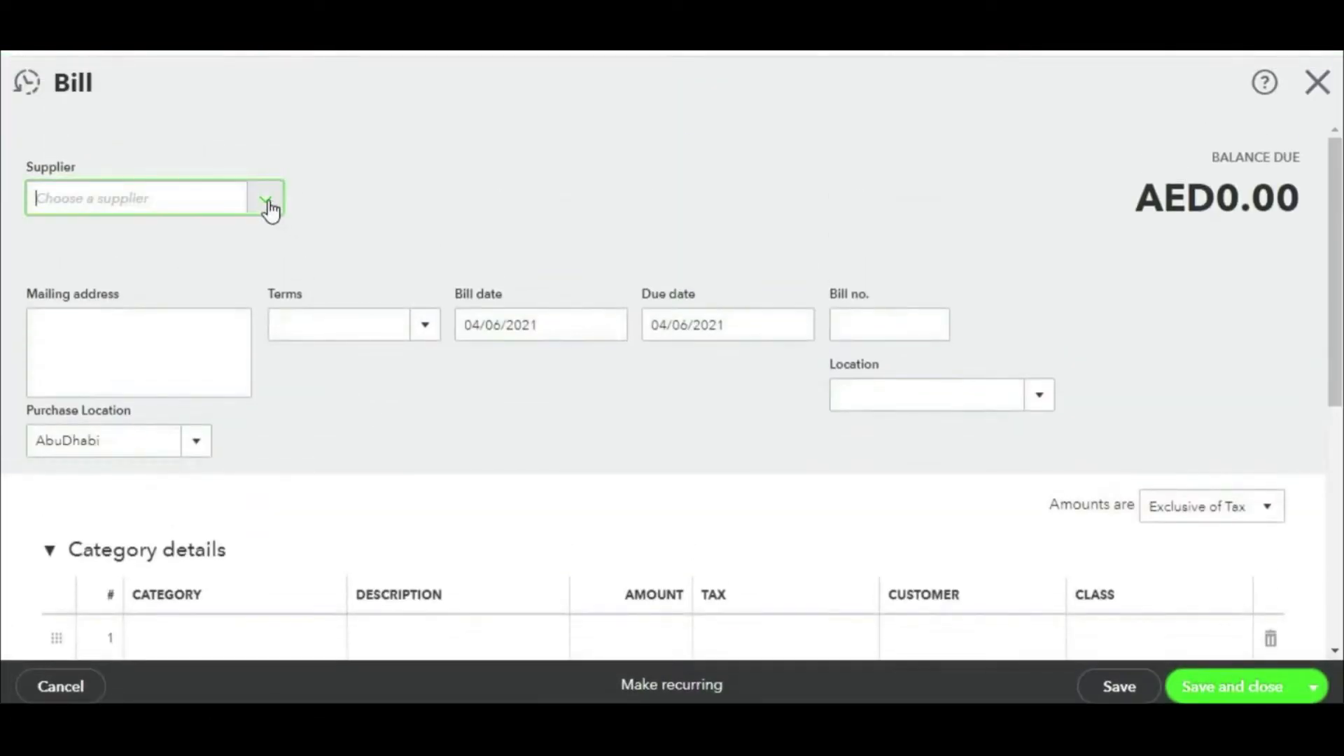
click(266, 202)
click(139, 292)
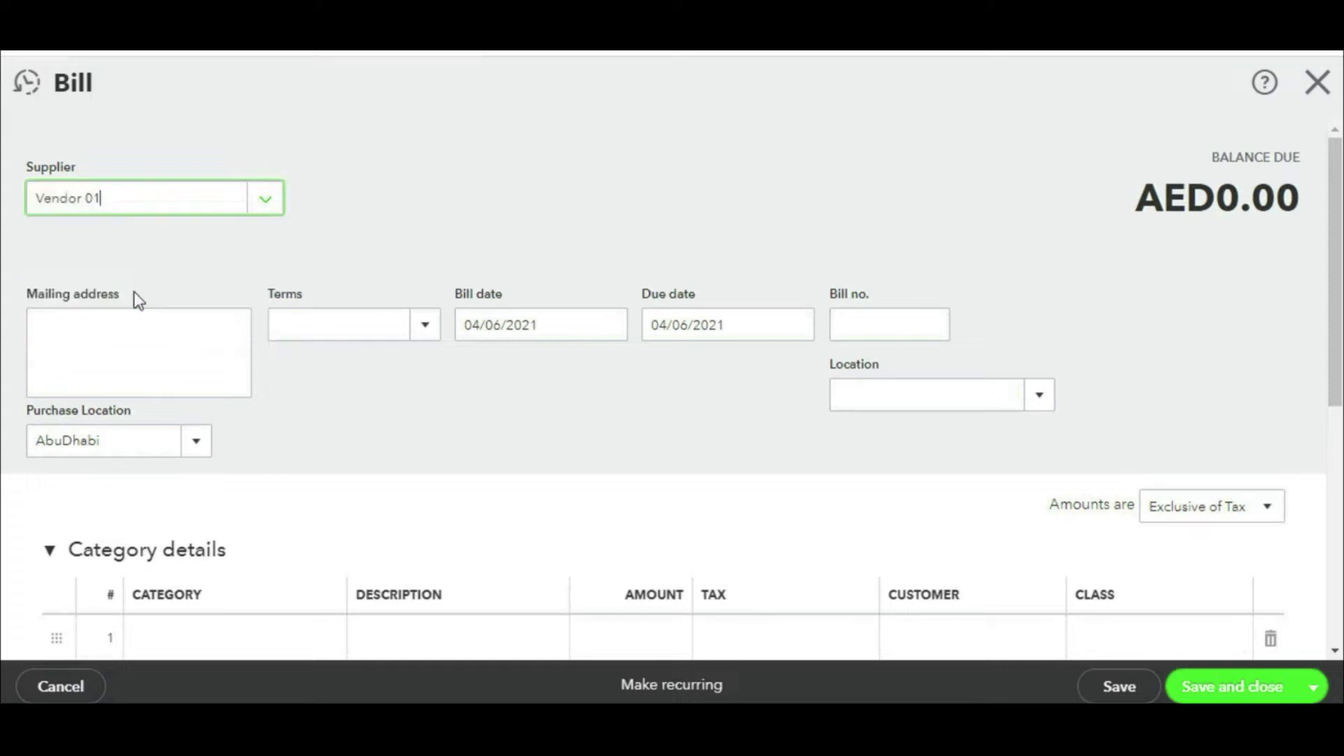
scroll(686, 350, down, 2)
scroll(692, 354, up, 2)
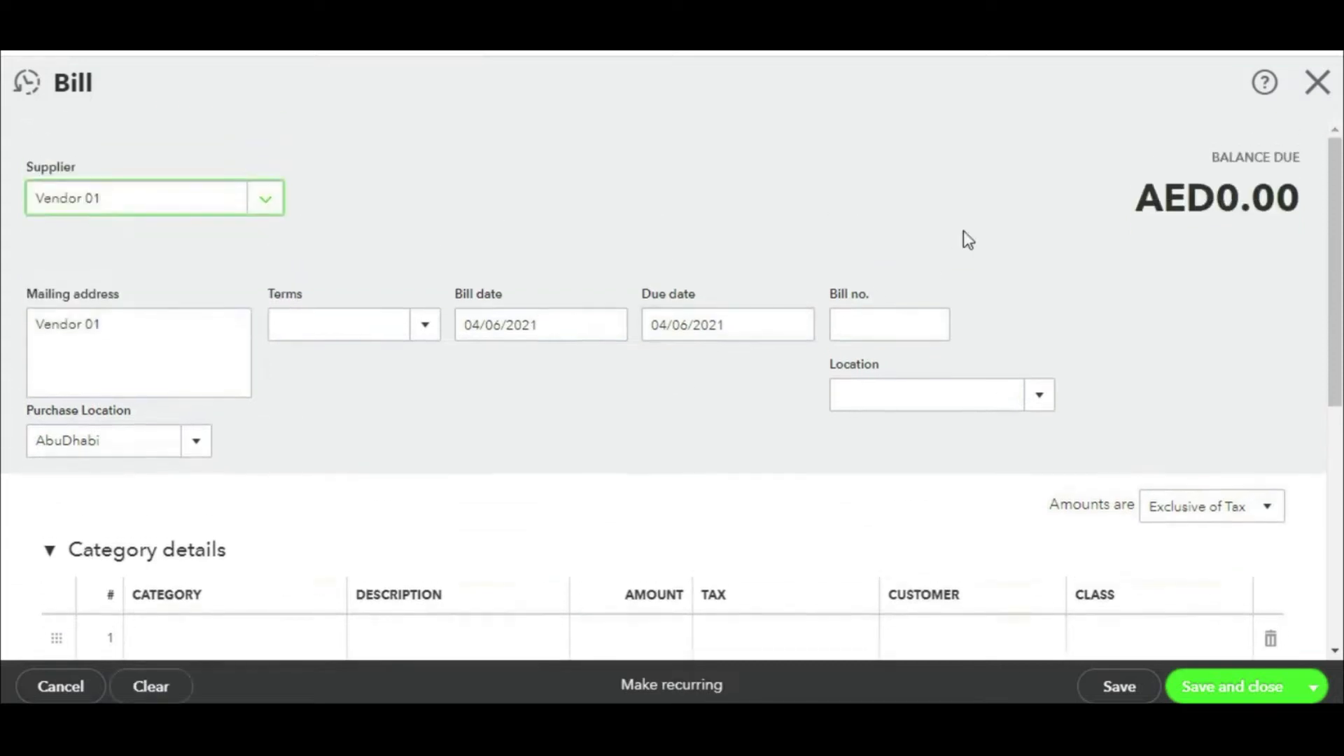
click(834, 334)
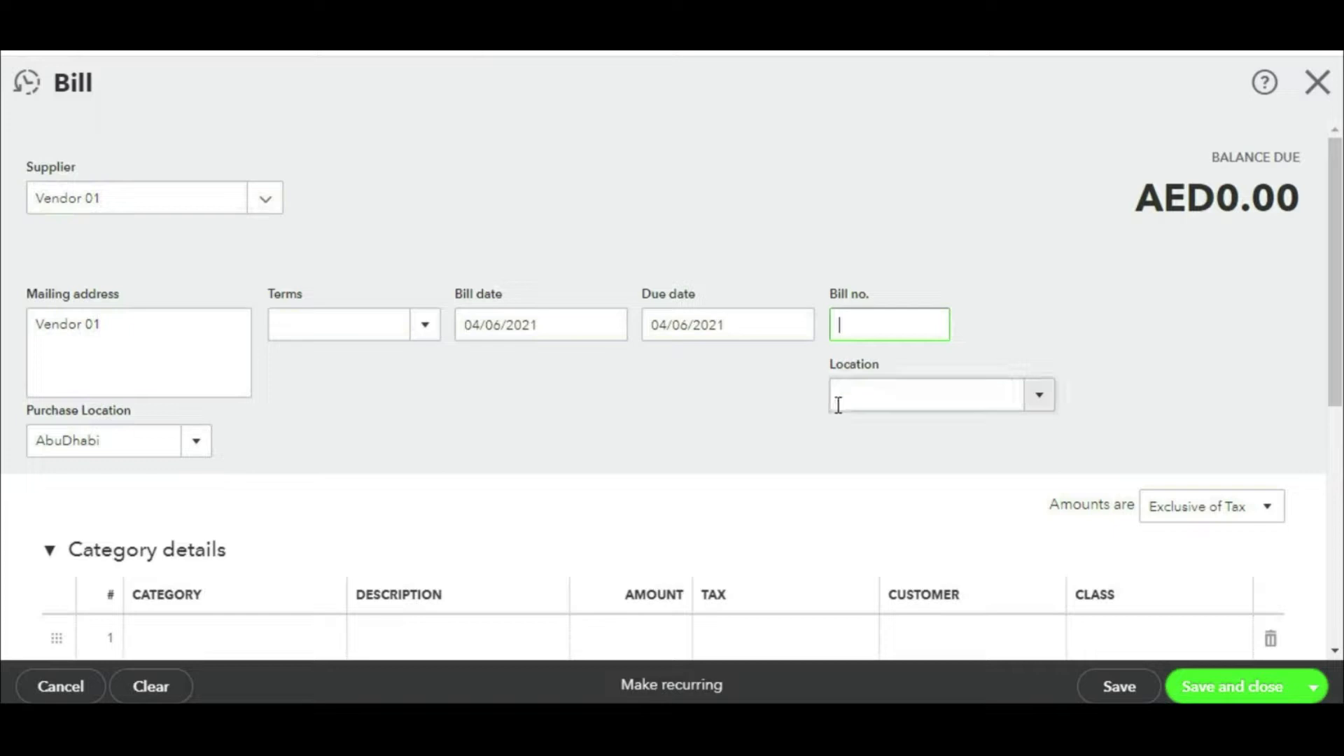
text(125)
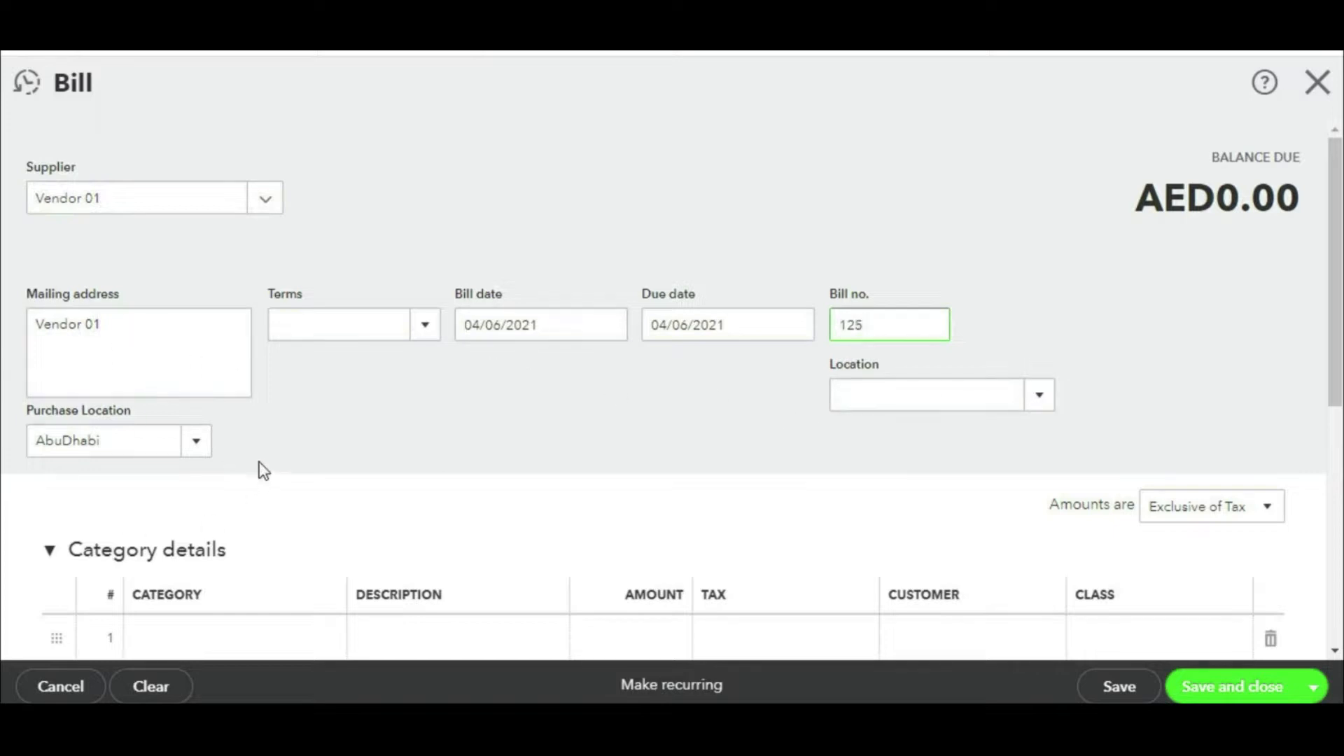
Step: Highlight the Category and Item details sections, then expand the Item details table
scroll(504, 507, down, 5)
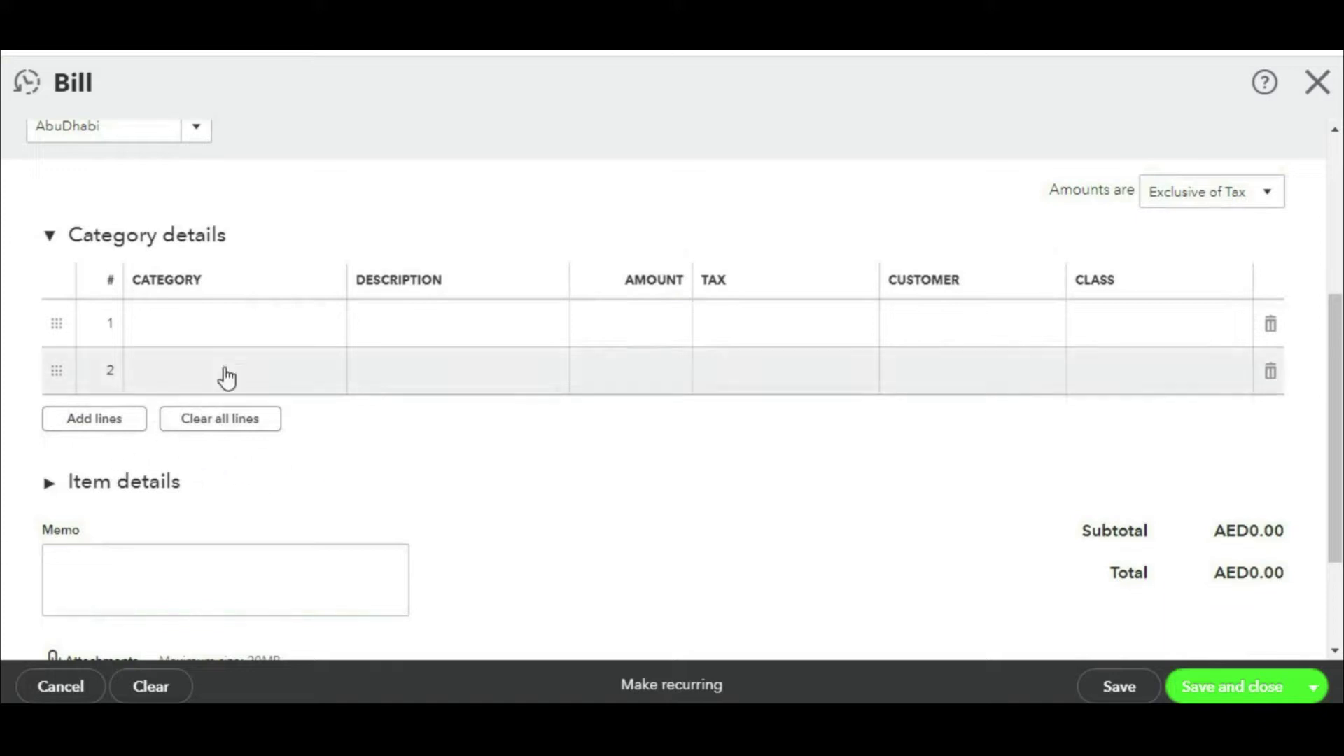
mouse_move(240, 203)
mouse_down()
mouse_move(6, 233)
mouse_move(276, 241)
mouse_move(142, 213)
mouse_up()
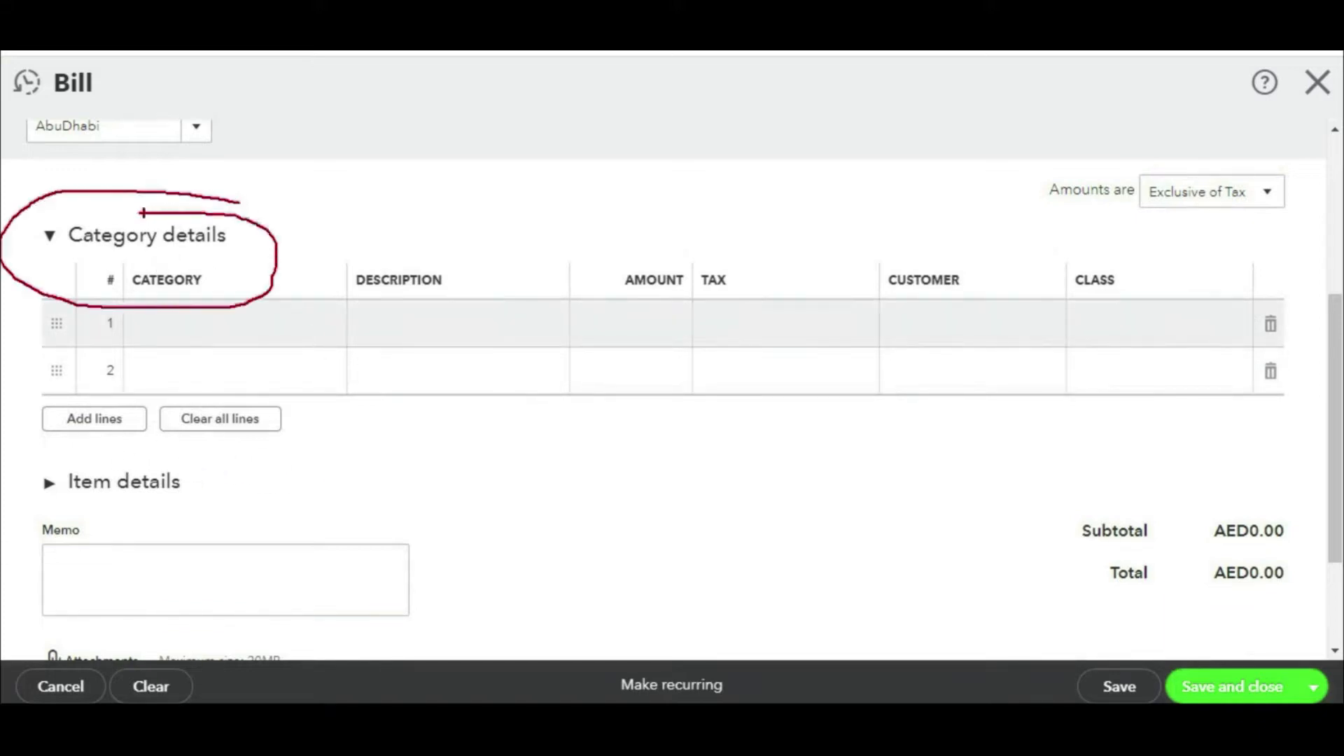
key(Escape)
mouse_move(207, 455)
mouse_down()
mouse_move(160, 445)
mouse_move(66, 541)
mouse_move(168, 447)
mouse_move(122, 448)
mouse_move(130, 458)
mouse_up()
key(Escape)
click(138, 482)
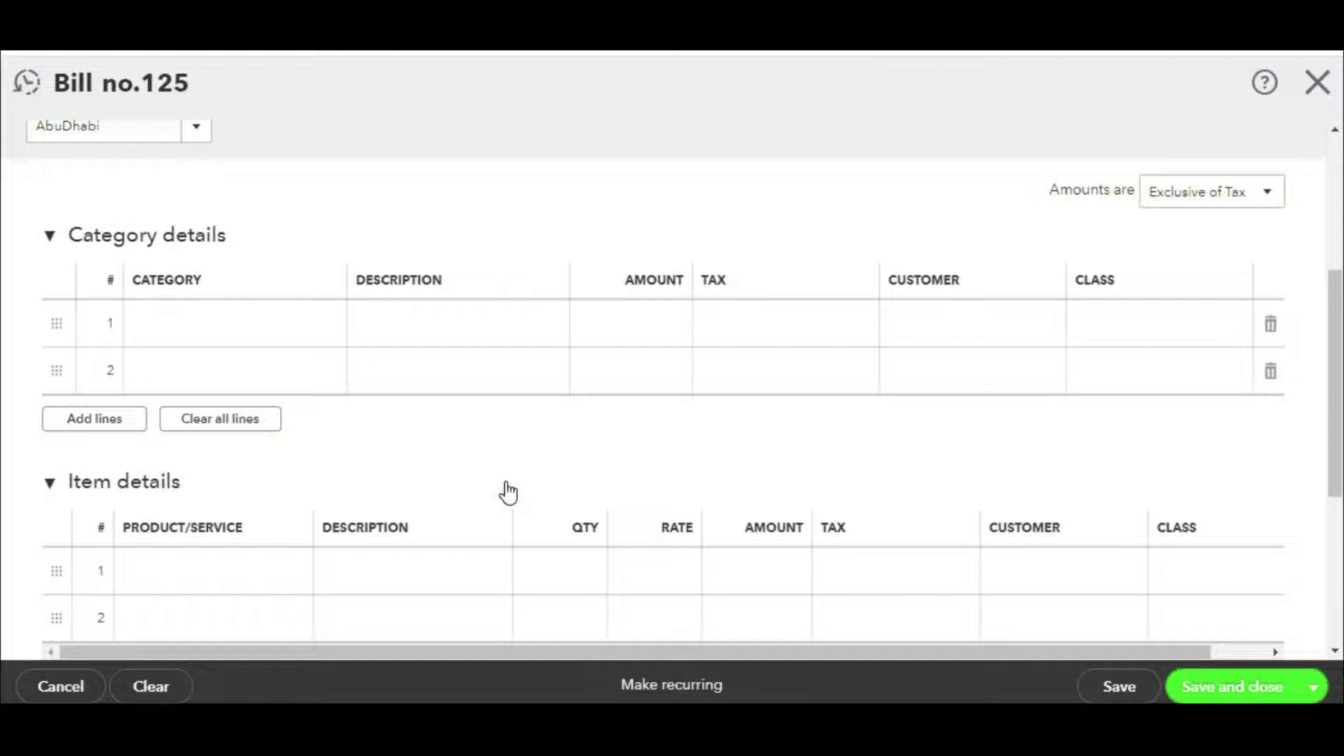
Step: Put Item 01, Item 02 and Item 03 on the first three item lines
scroll(507, 489, down, 3)
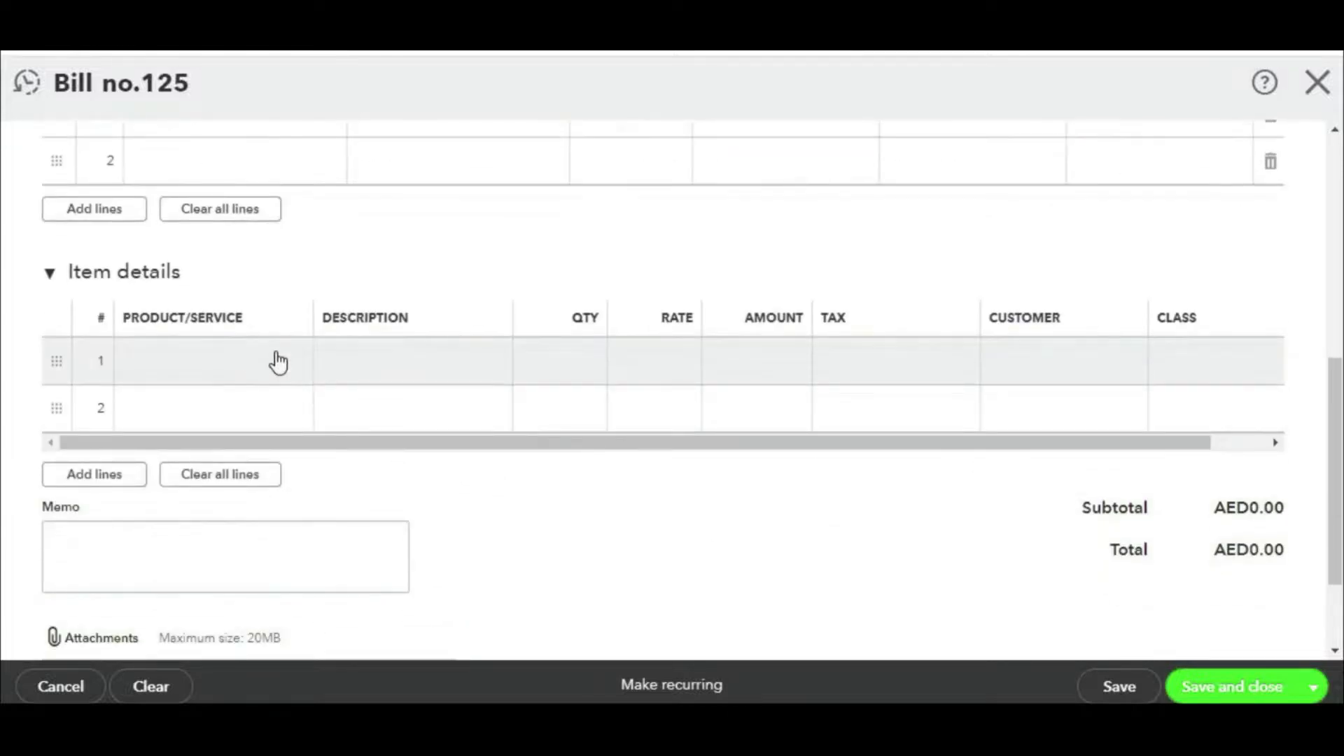
click(276, 360)
click(297, 369)
click(196, 454)
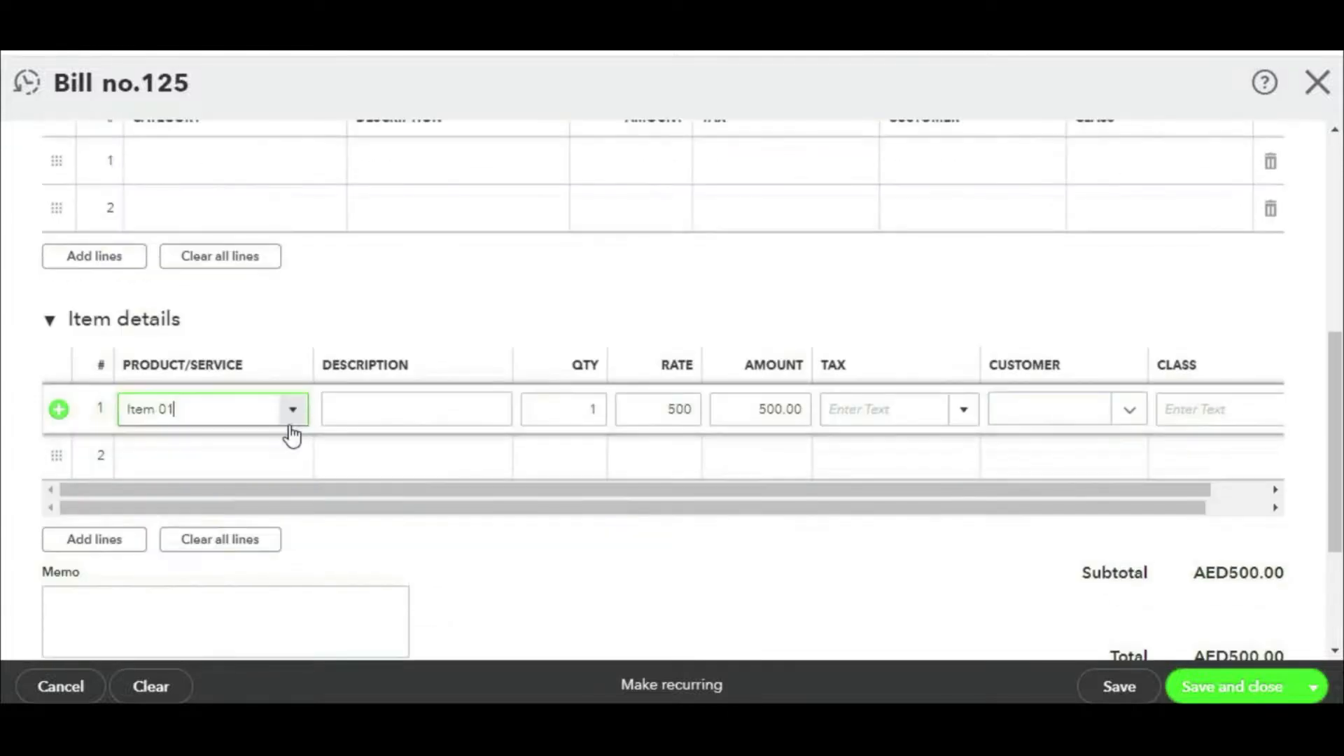
click(293, 461)
click(294, 464)
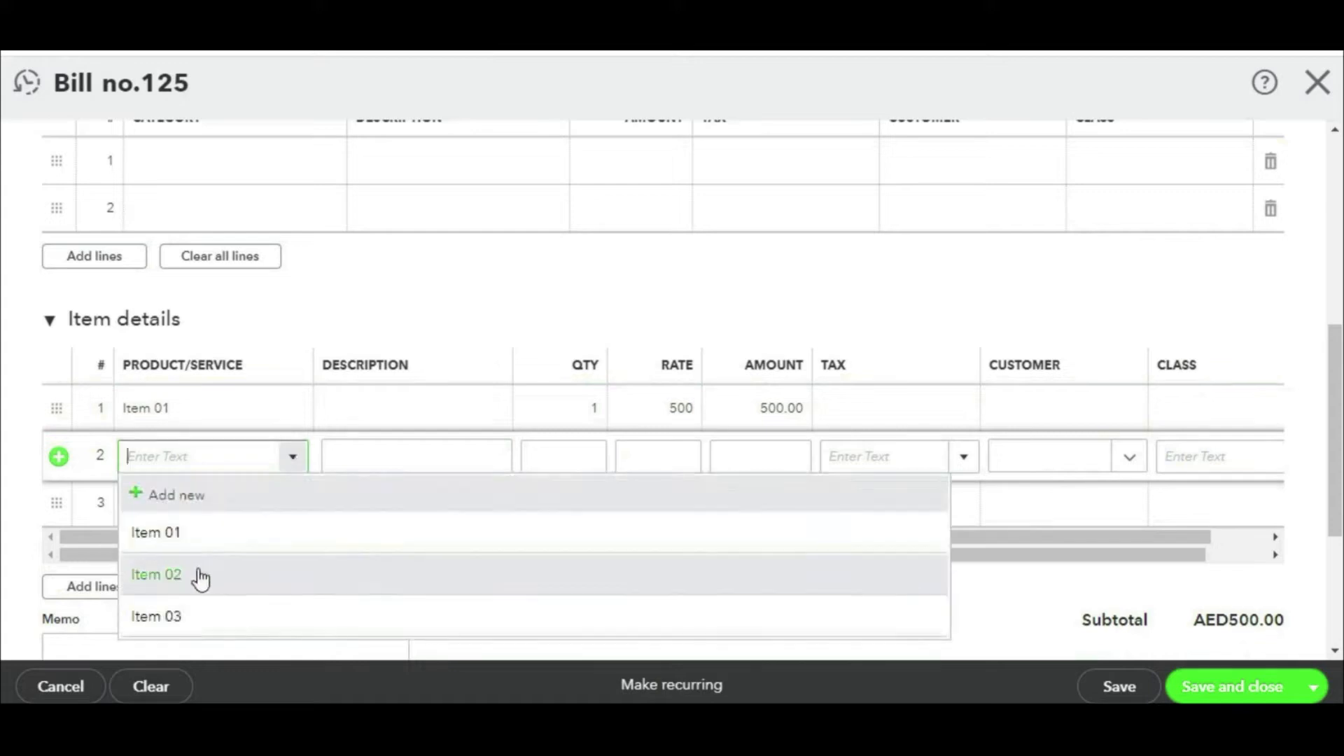
click(199, 574)
click(295, 512)
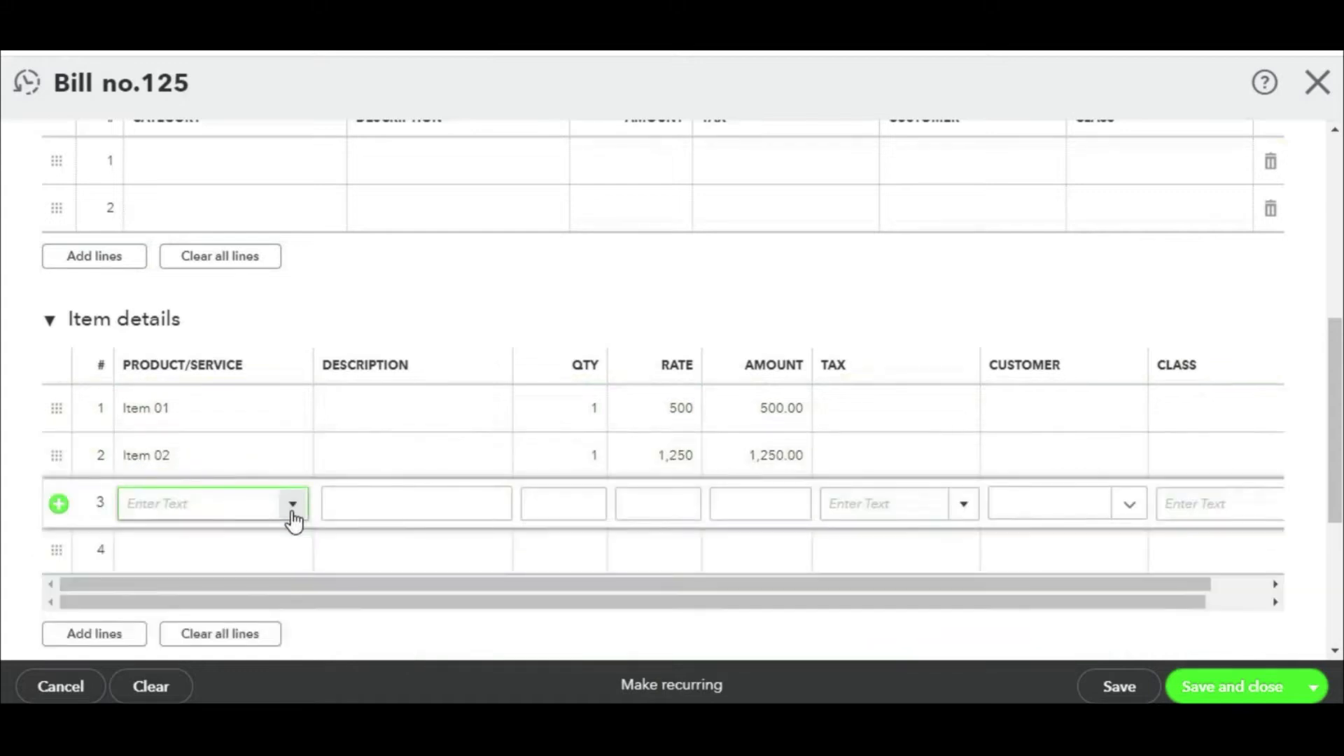
click(292, 515)
click(171, 658)
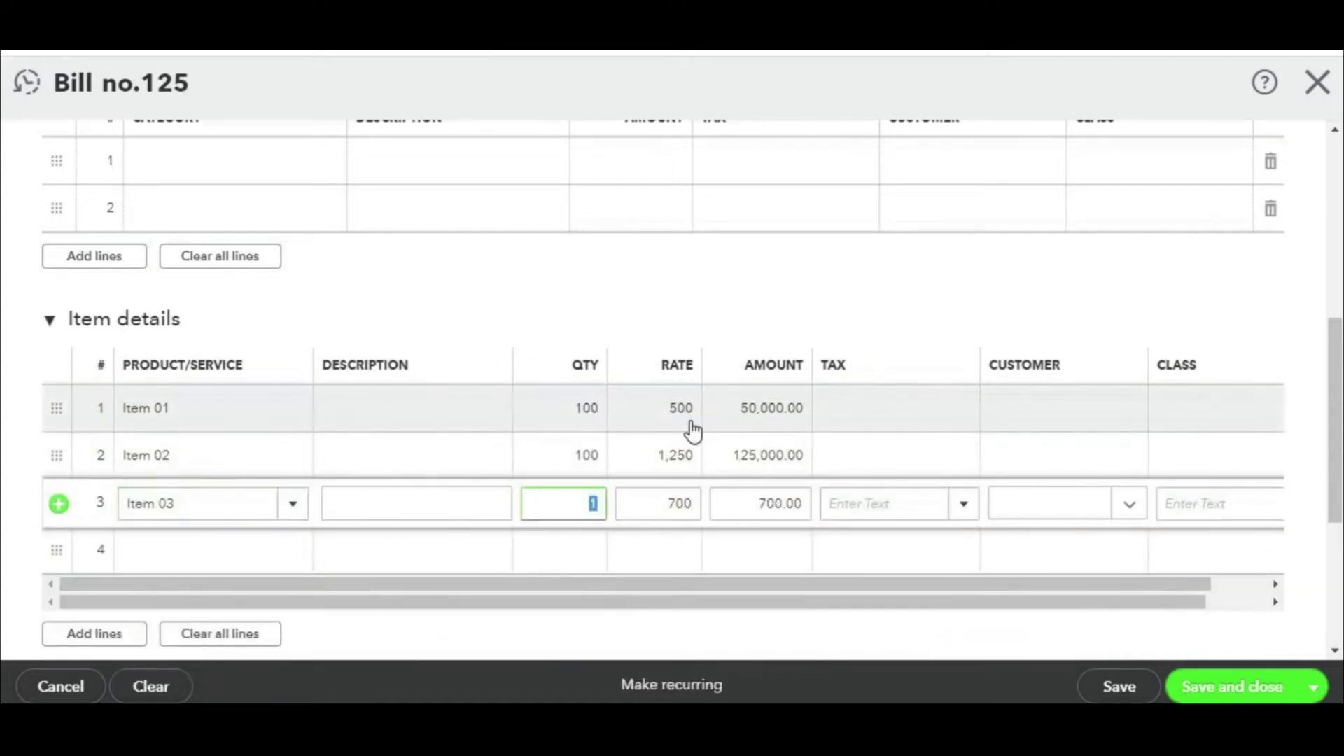
Step: Set quantity 100 with SR Standard Rated (5%) tax, totalling AED257,250.00
text(100)
click(861, 422)
click(963, 467)
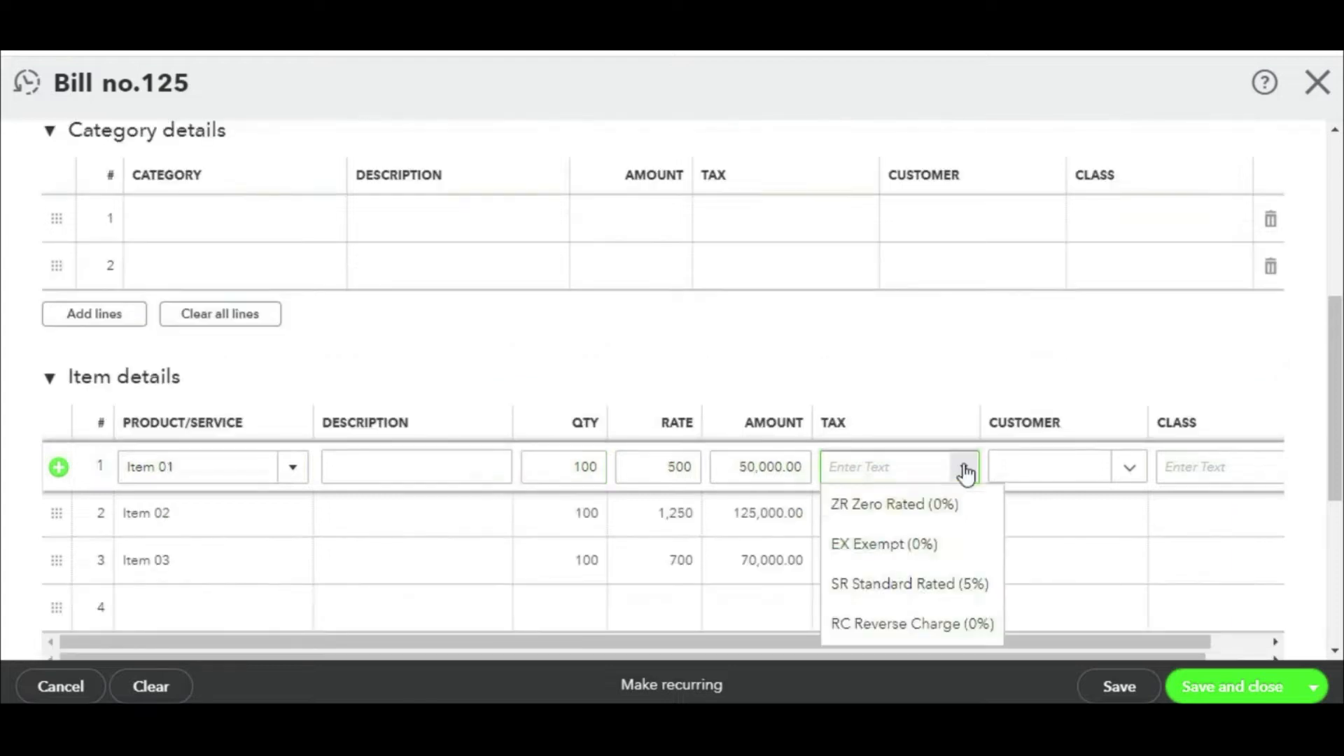
click(932, 584)
click(943, 551)
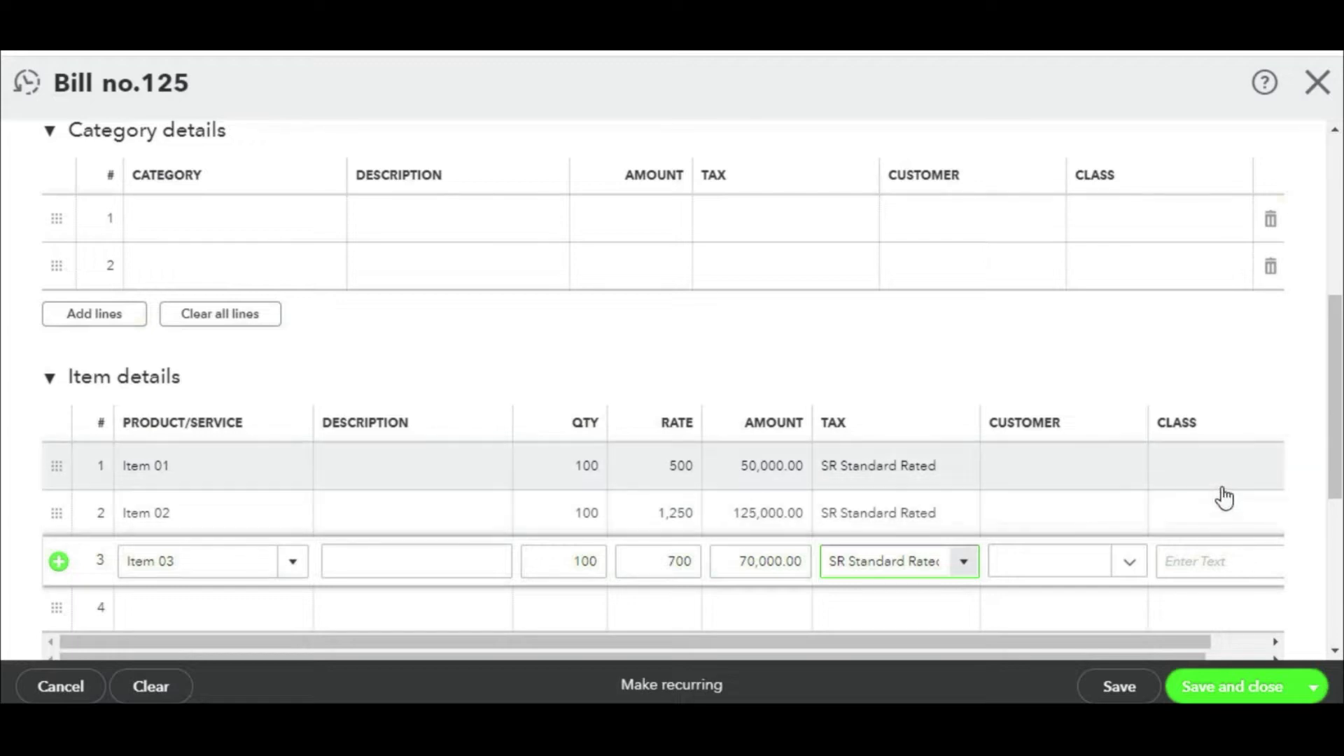
scroll(973, 399, down, 2)
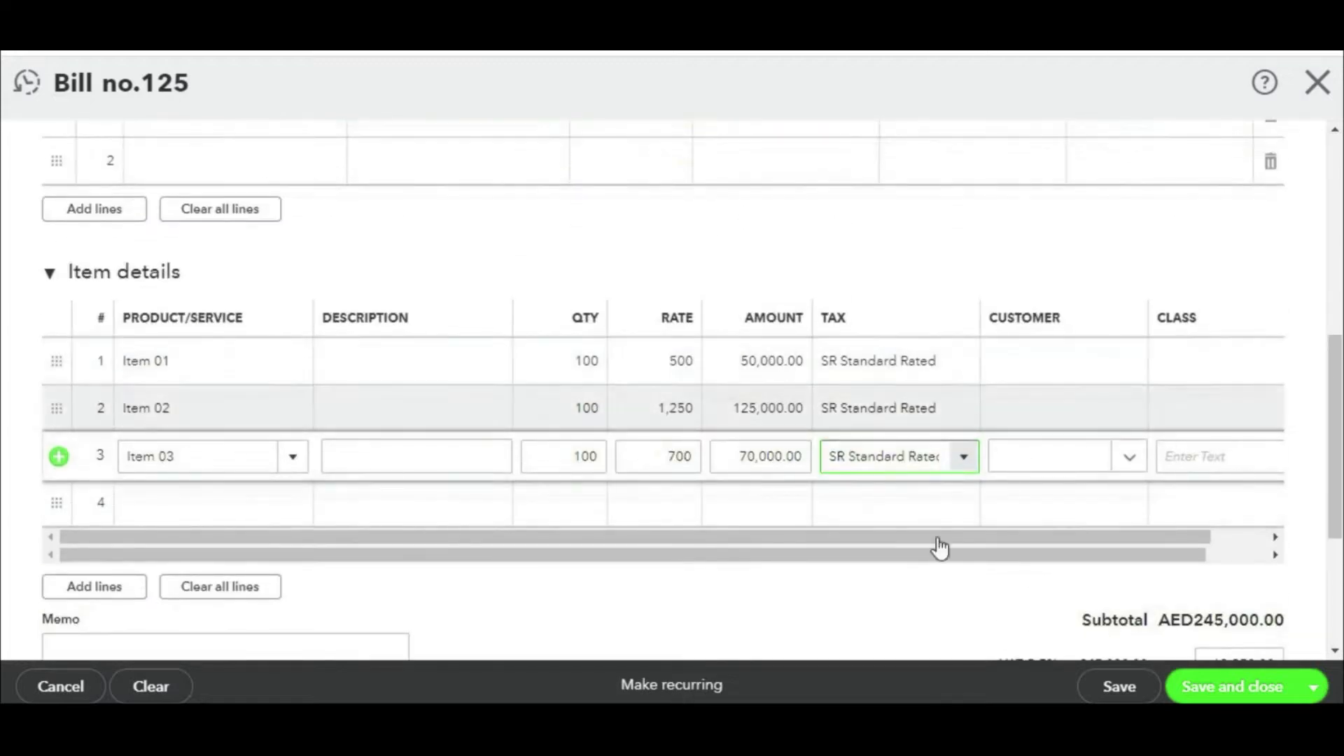
scroll(1230, 591, down, 2)
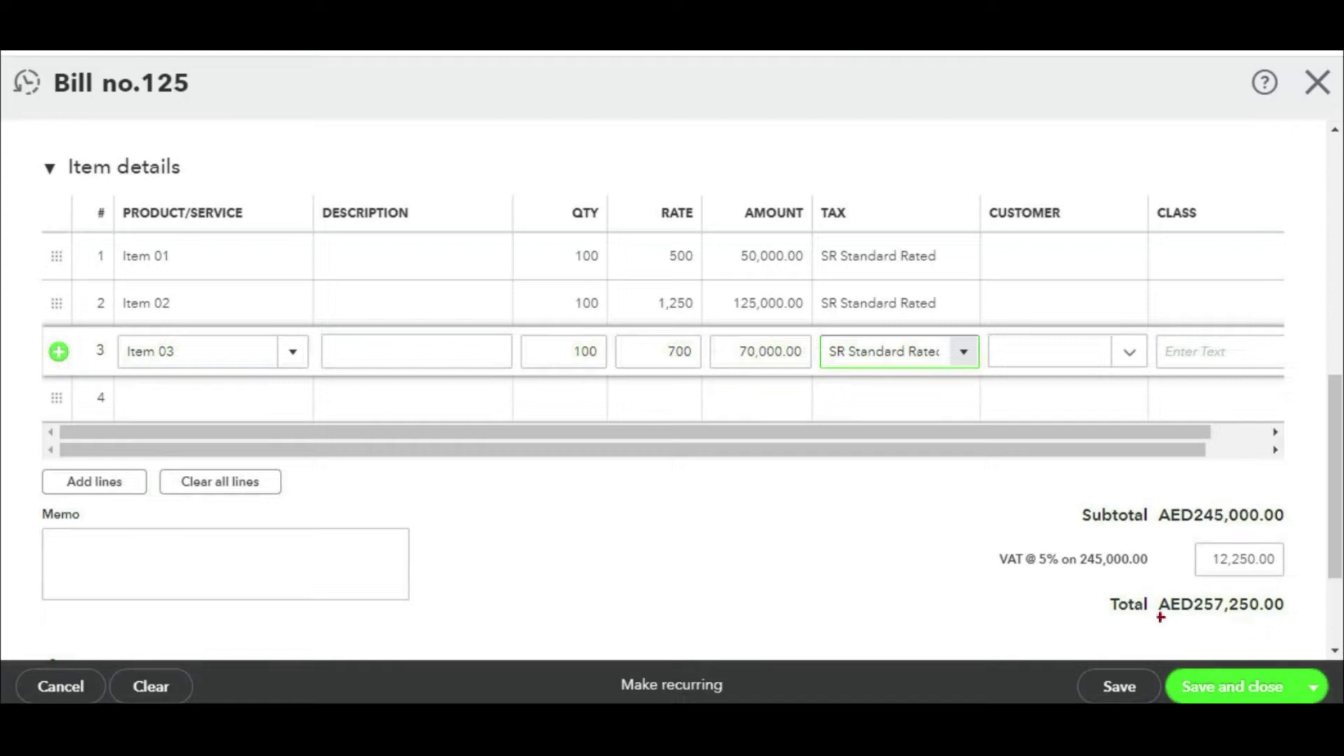
mouse_move(1115, 619)
mouse_down()
mouse_move(1294, 622)
mouse_move(1300, 594)
mouse_move(1095, 586)
mouse_move(1098, 621)
mouse_move(1131, 623)
mouse_up()
mouse_move(932, 609)
mouse_down()
mouse_move(1056, 616)
mouse_move(1029, 636)
mouse_up()
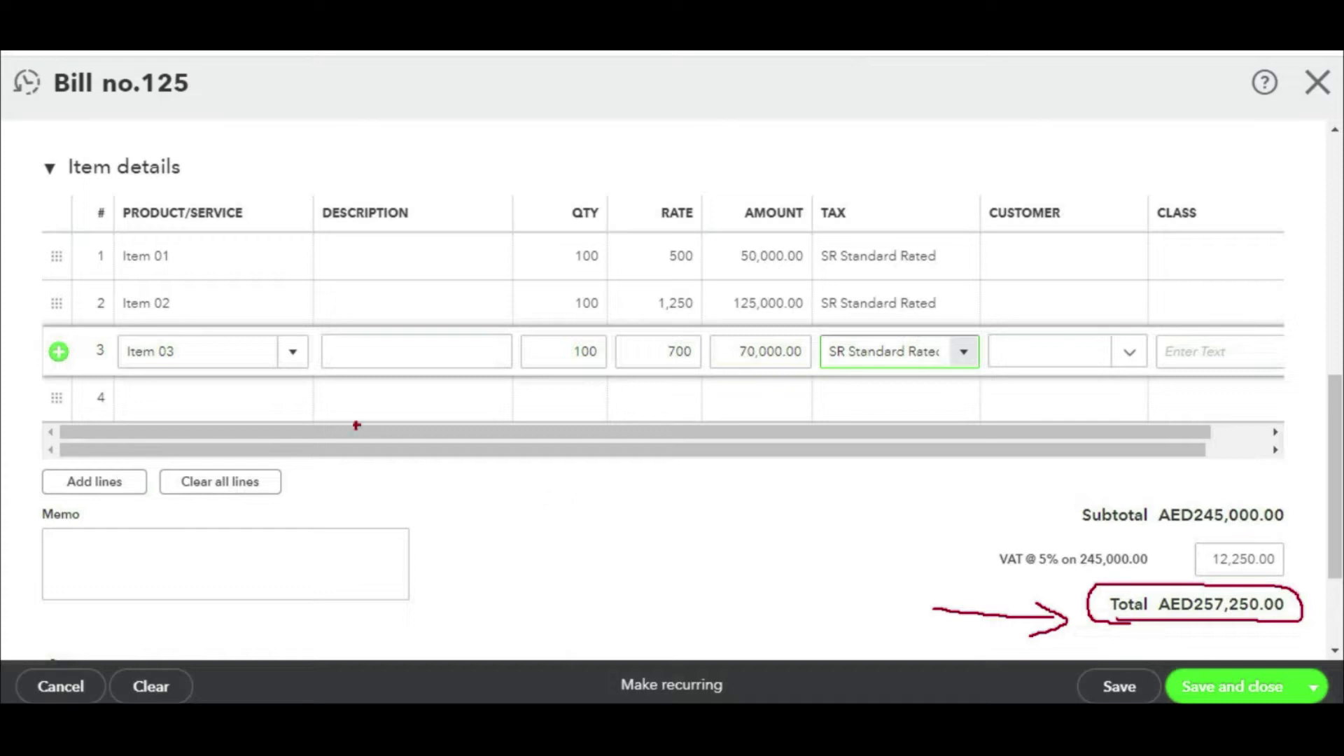
drag(360, 423, 361, 486)
text(A/)
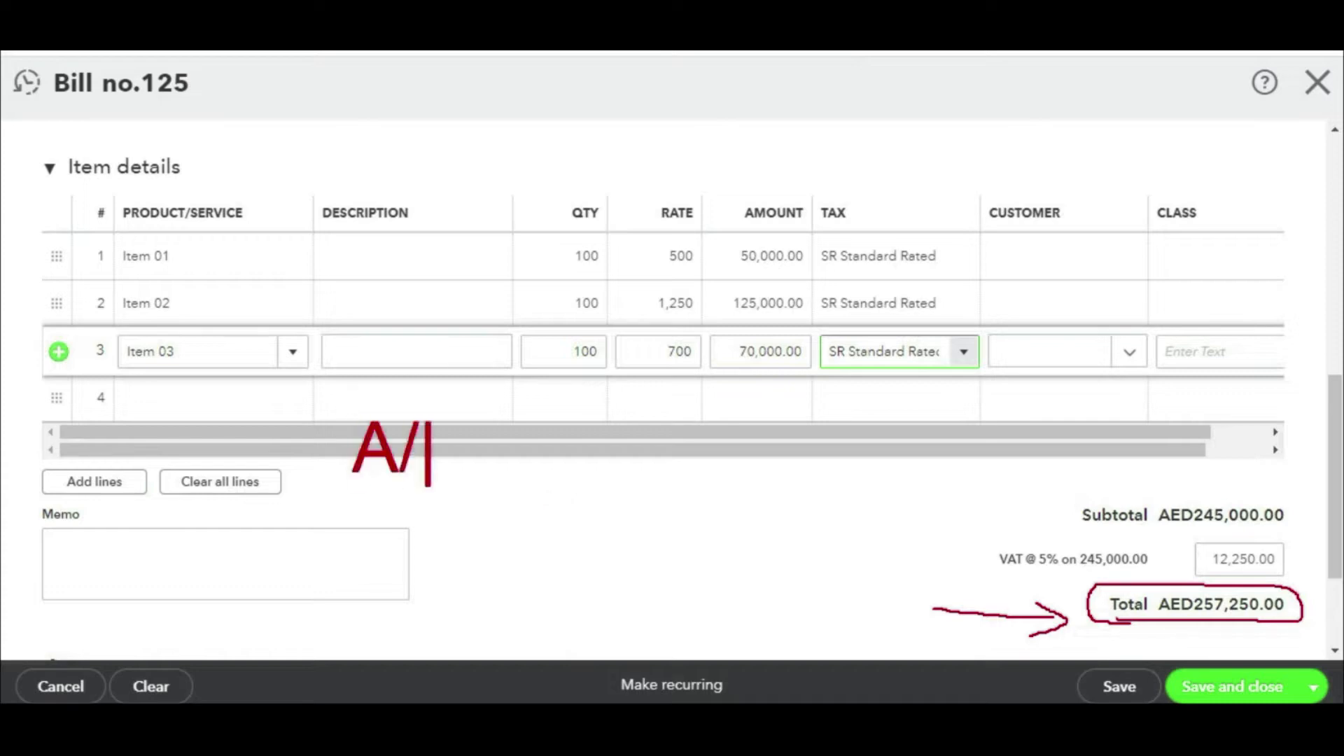
text(P Cr    )
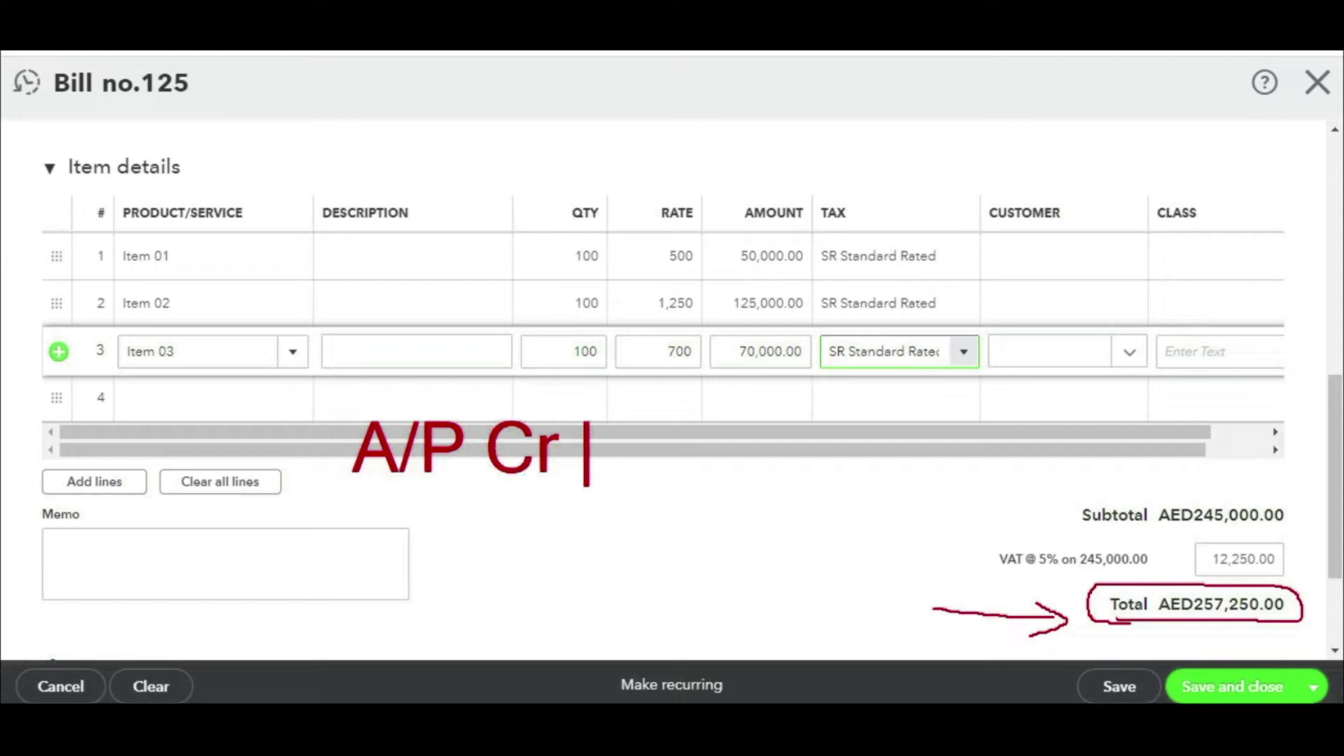
text(257250)
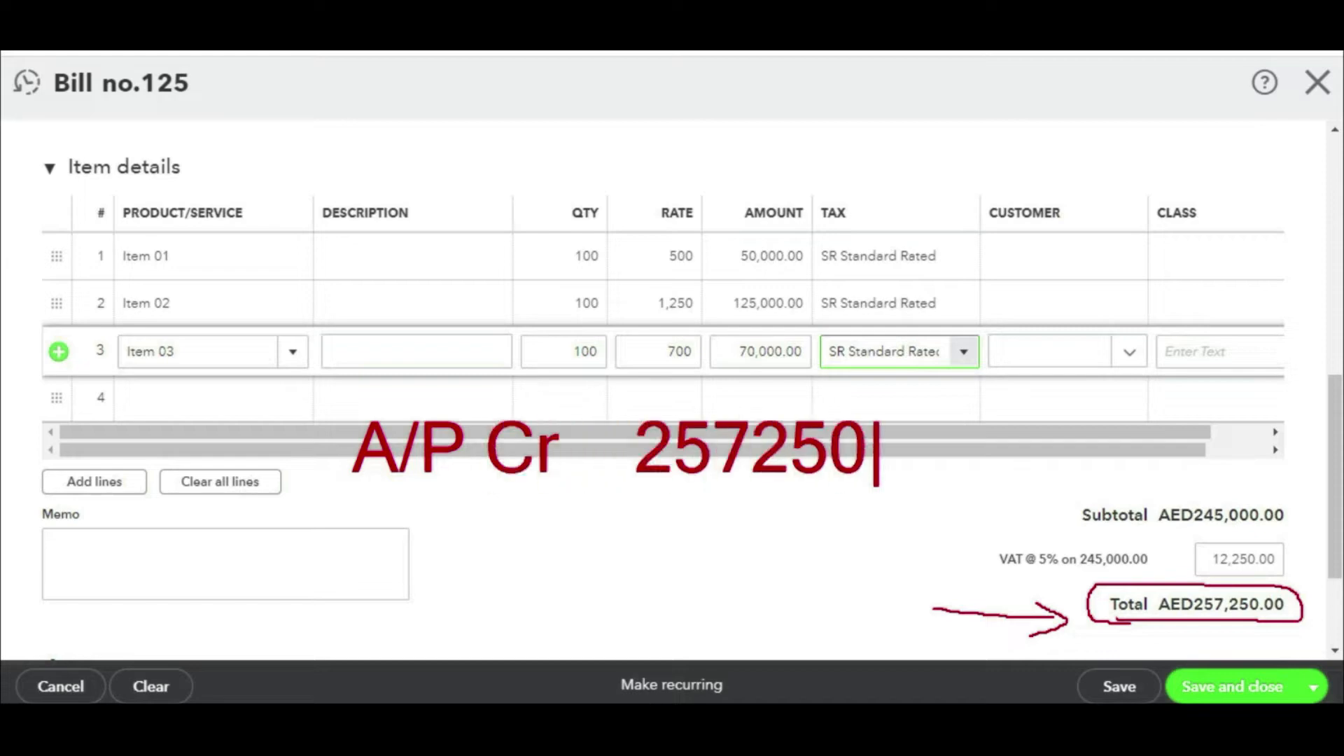
key(Escape)
mouse_move(1181, 525)
mouse_down()
mouse_move(1307, 524)
mouse_move(1256, 498)
mouse_move(1058, 498)
mouse_move(1131, 534)
mouse_move(1221, 532)
mouse_up()
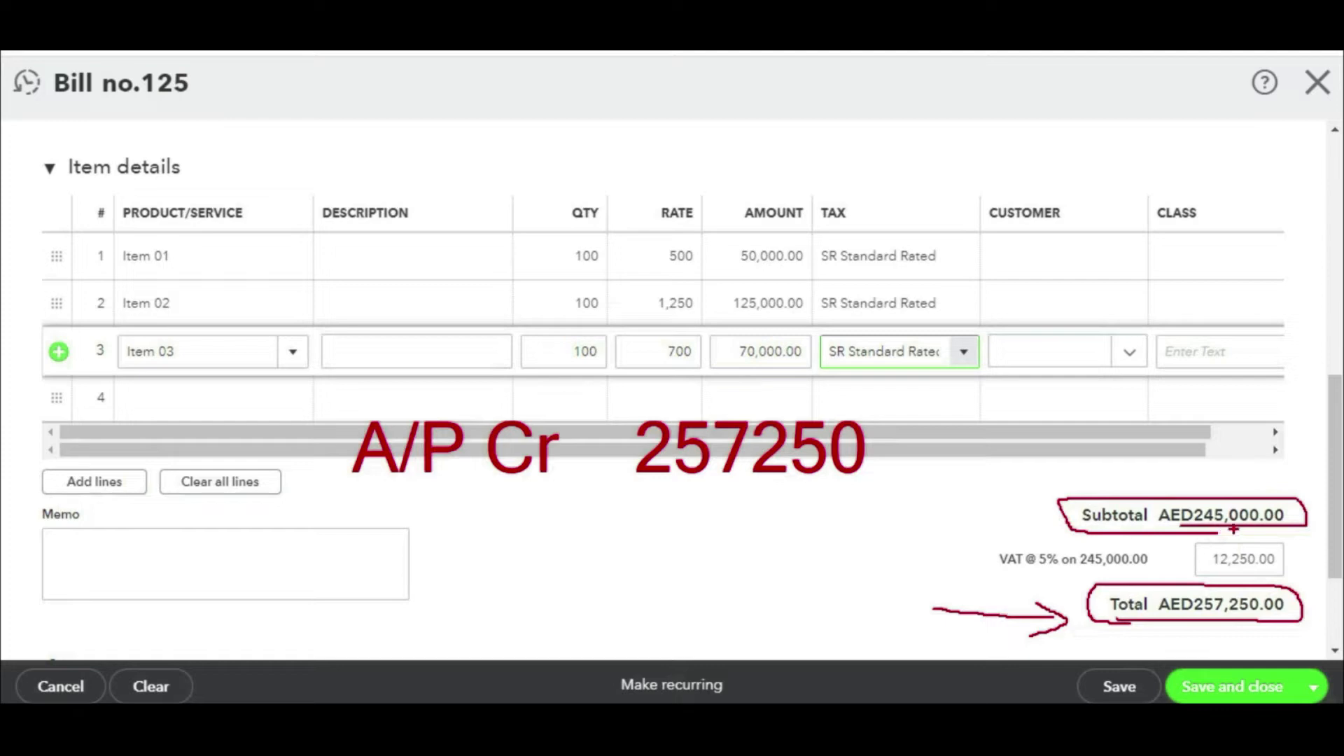
key(Escape)
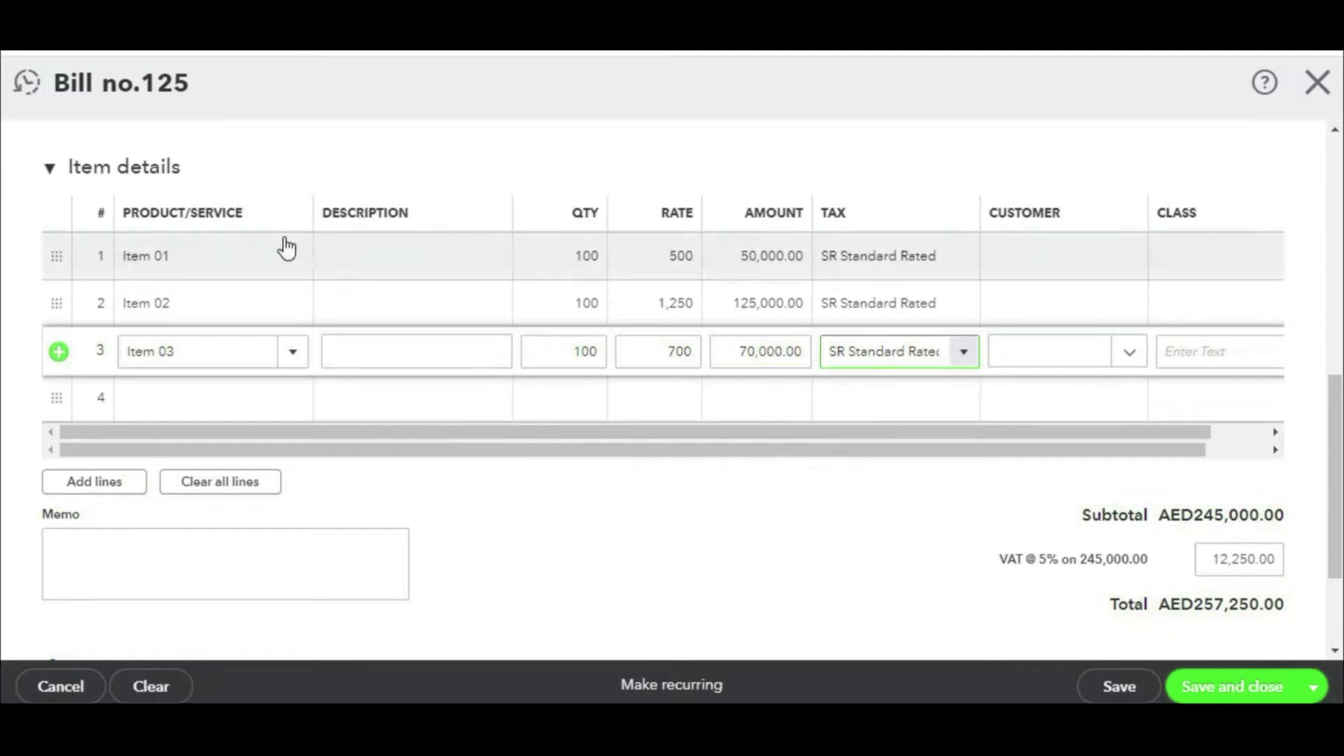
key(ctrl+2)
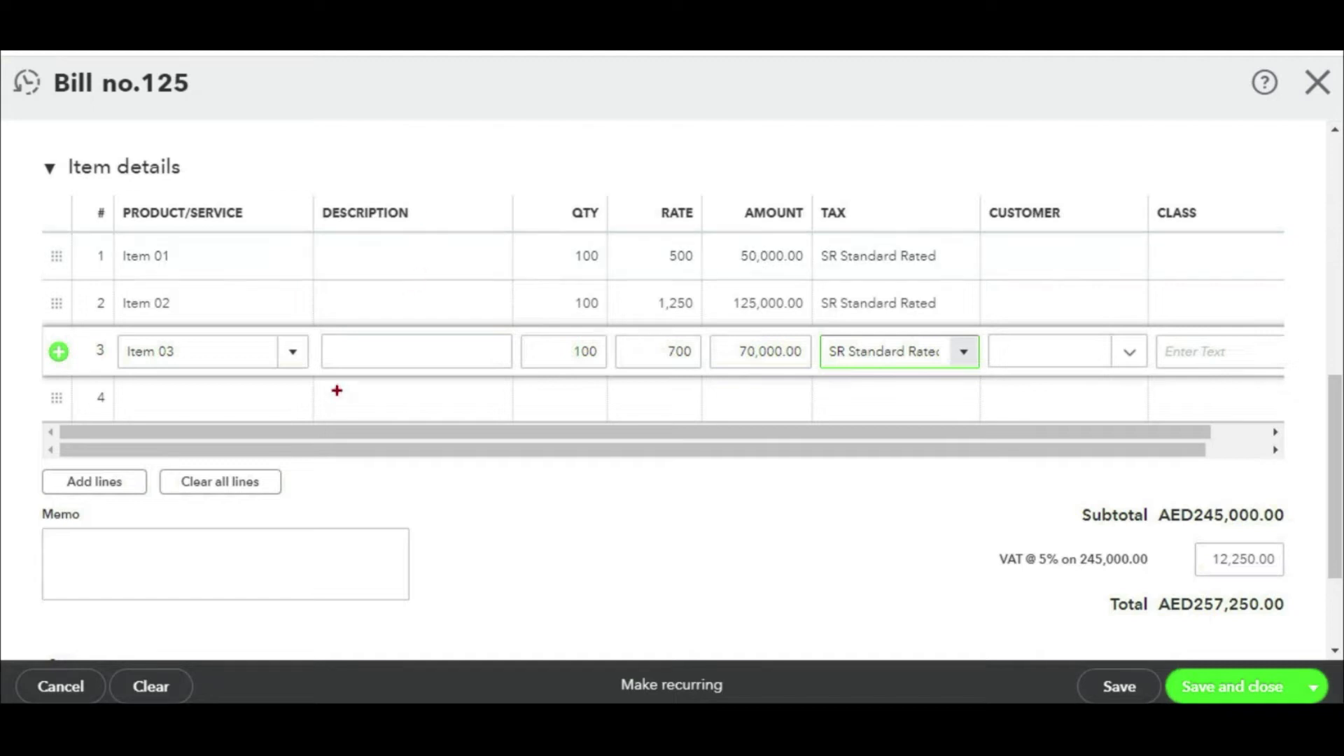
text(tinventory ite)
key(BackSpace)
key(BackSpace)
key(BackSpace)
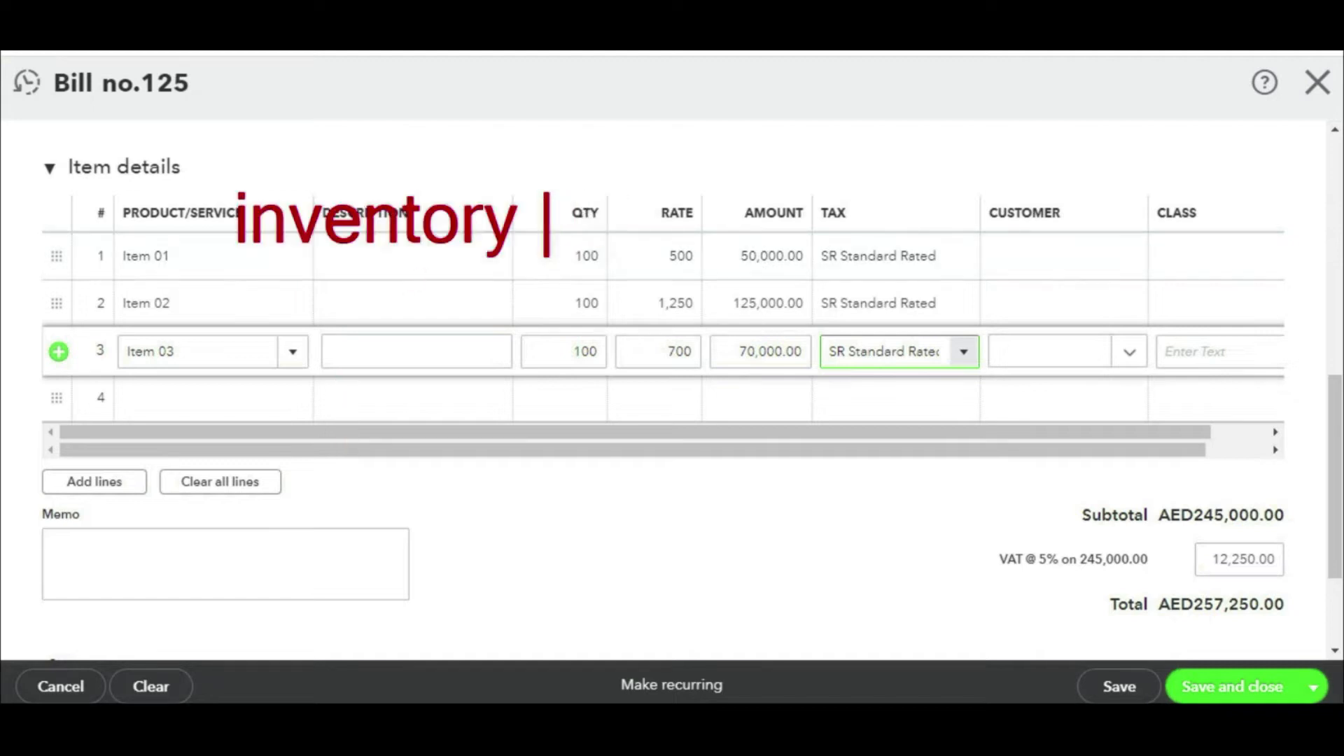
text(Dr 245000)
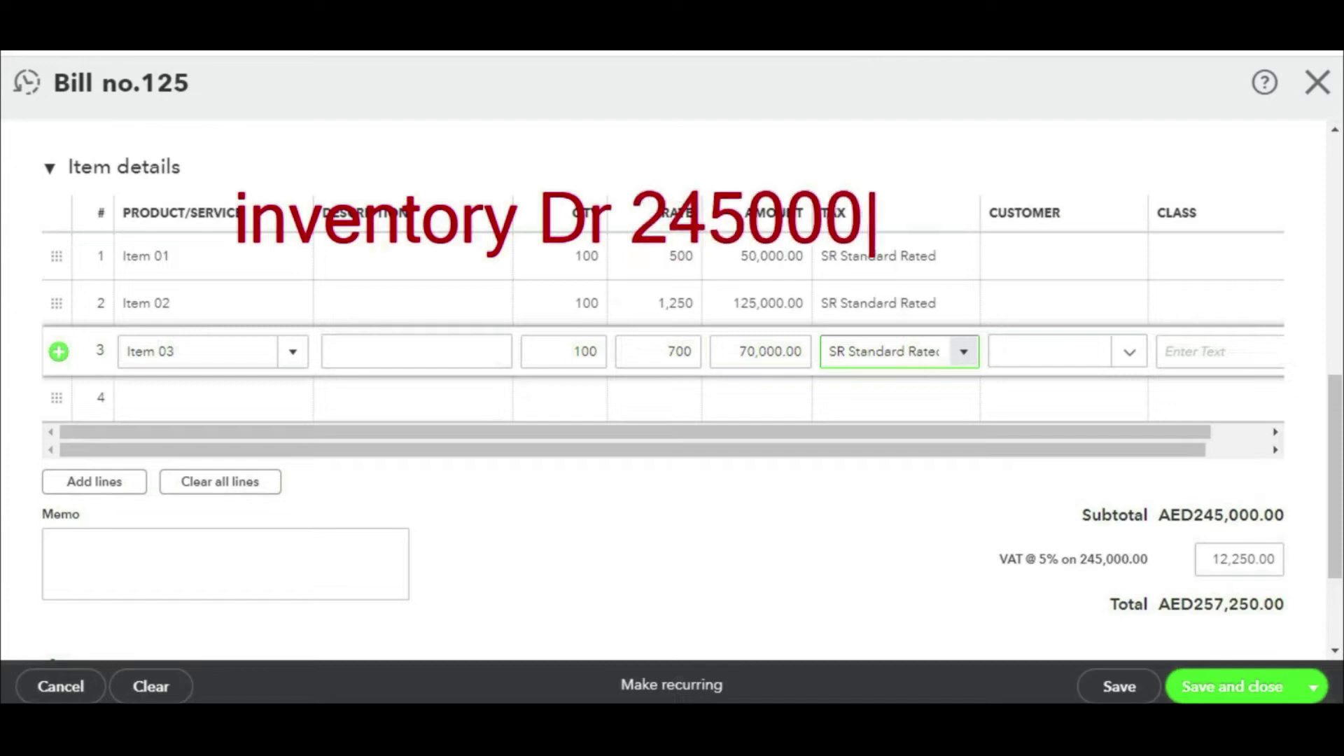
click(375, 373)
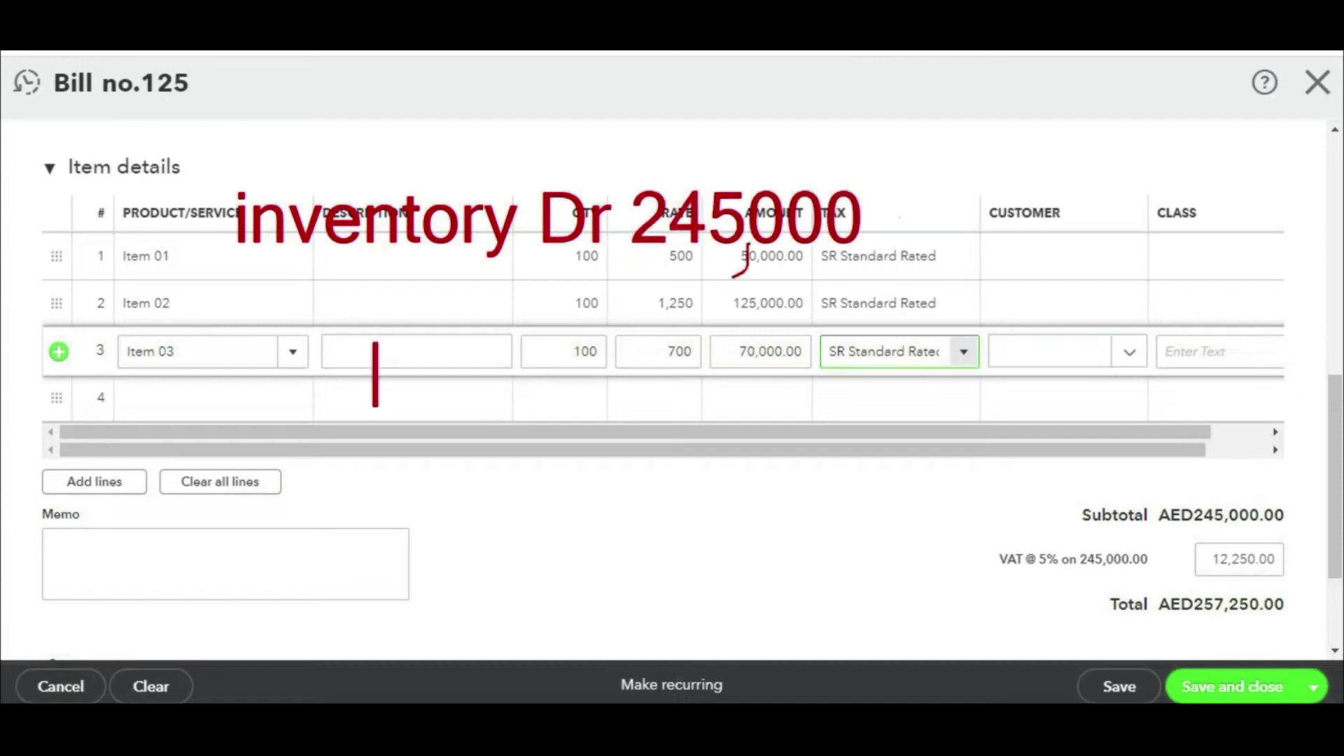
text(a)
key(BackSpace)
text(A/)
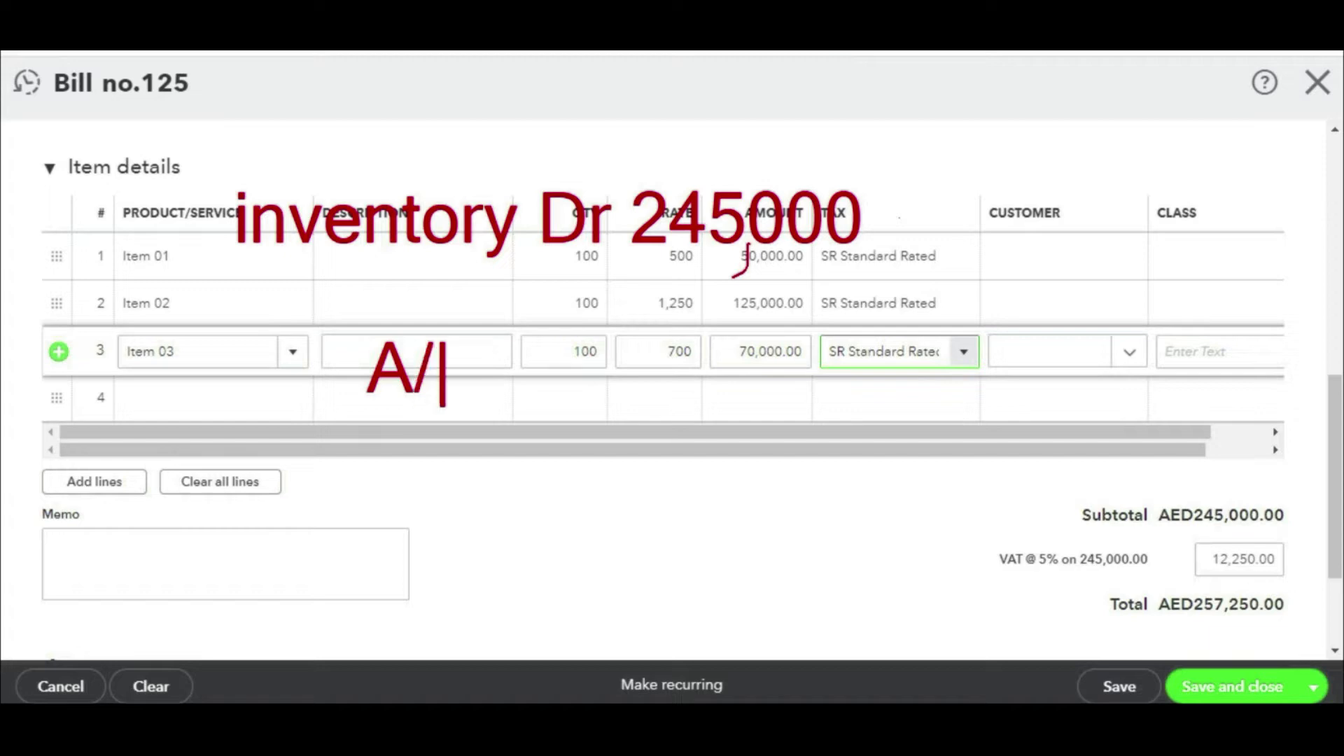
text(p cr 2)
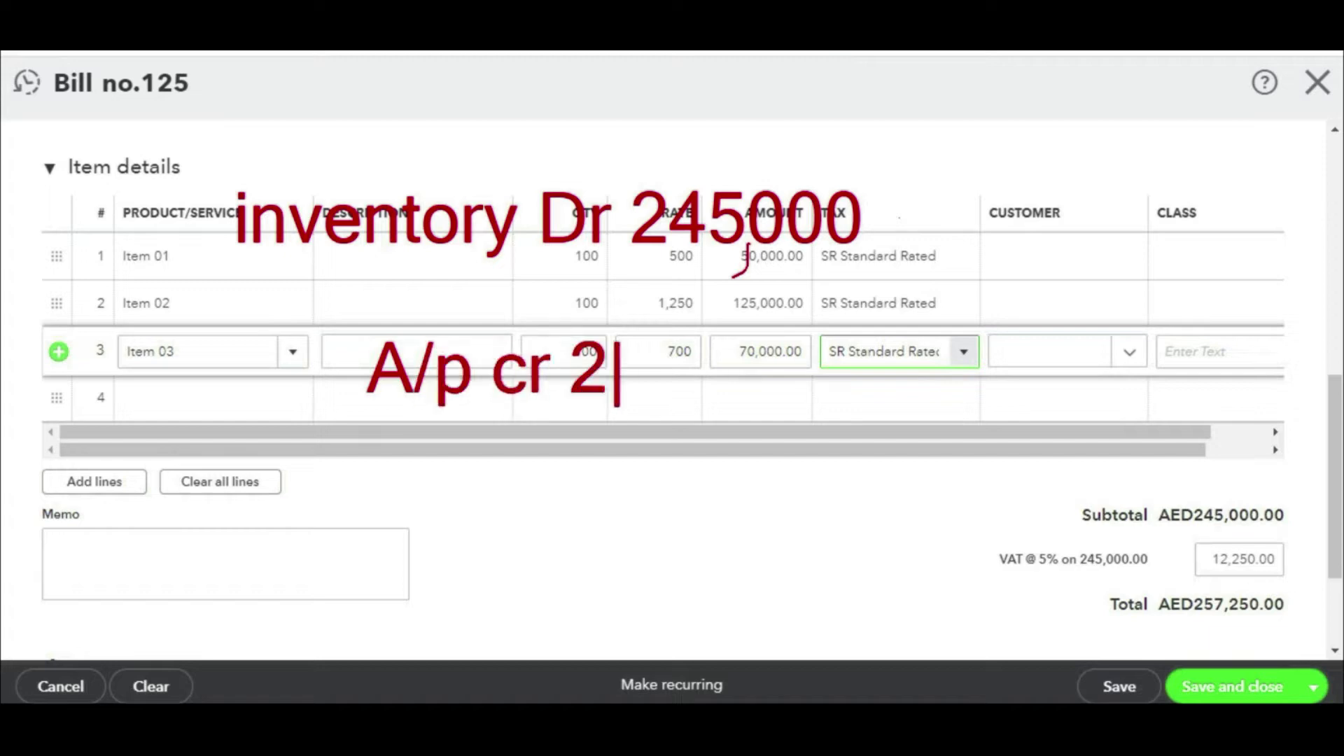
text(57,250)
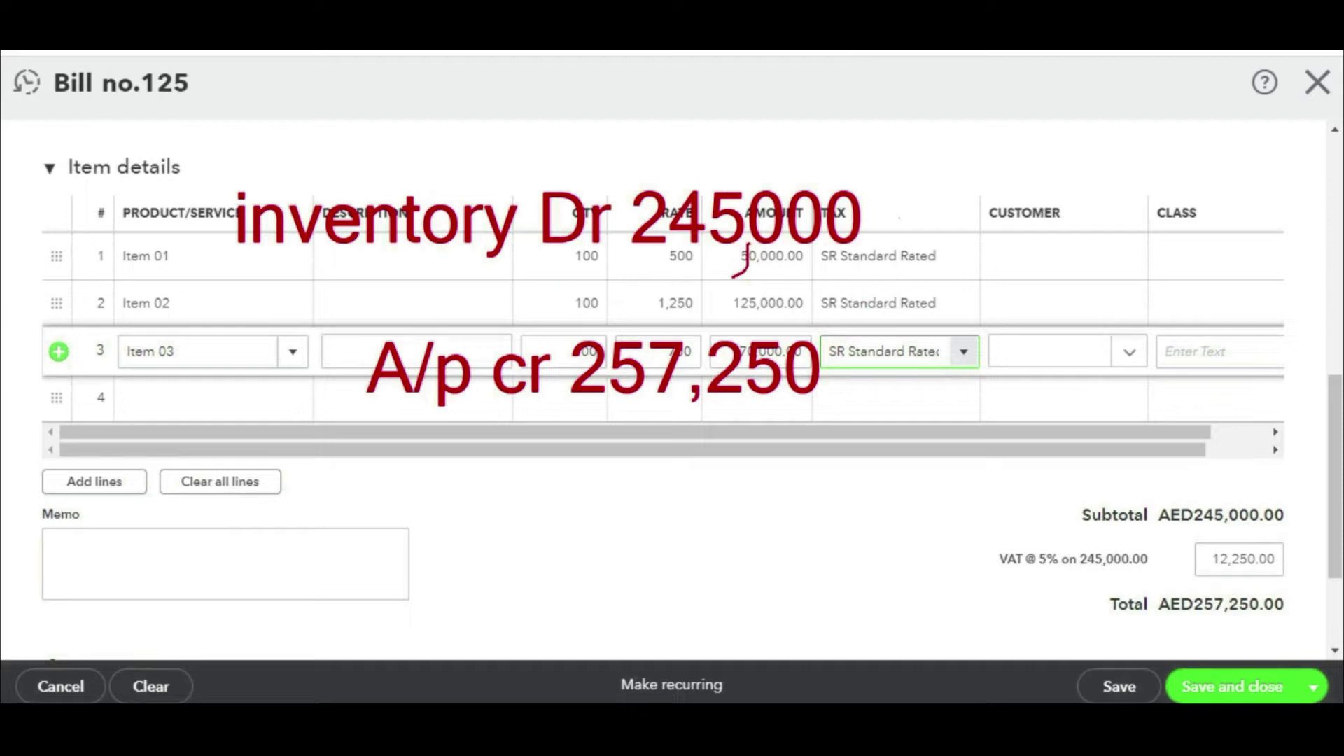
drag(231, 274, 279, 278)
mouse_move(261, 266)
mouse_down()
mouse_move(283, 279)
mouse_move(262, 305)
mouse_up()
key(t)
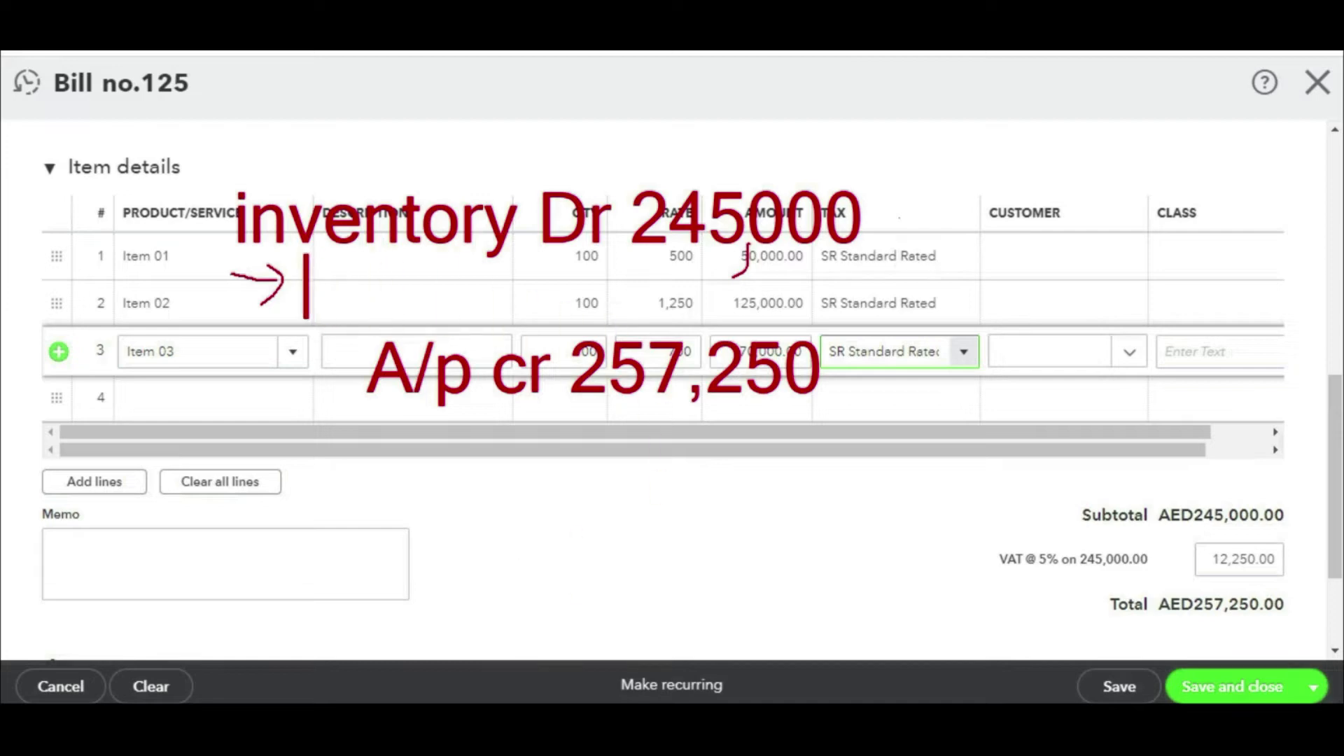
text(v)
key(BackSpace)
text(VAt)
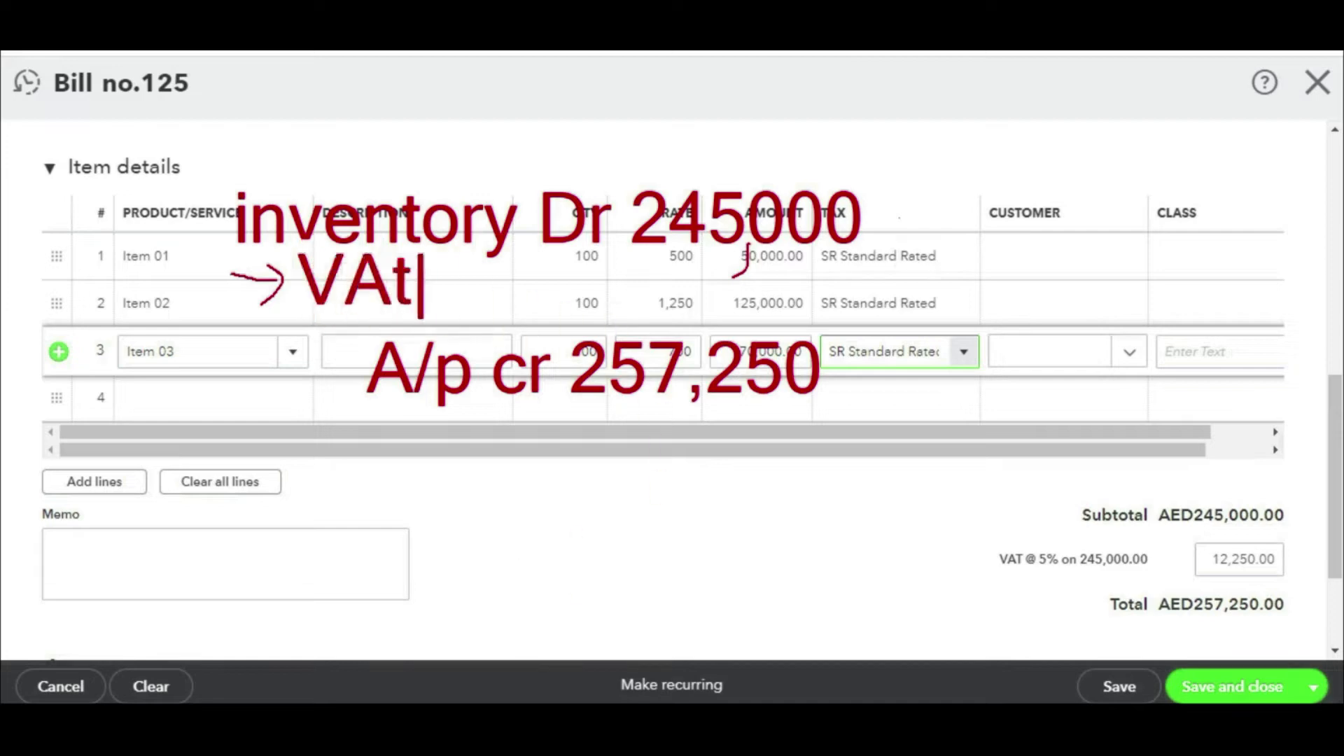
text( input Dr )
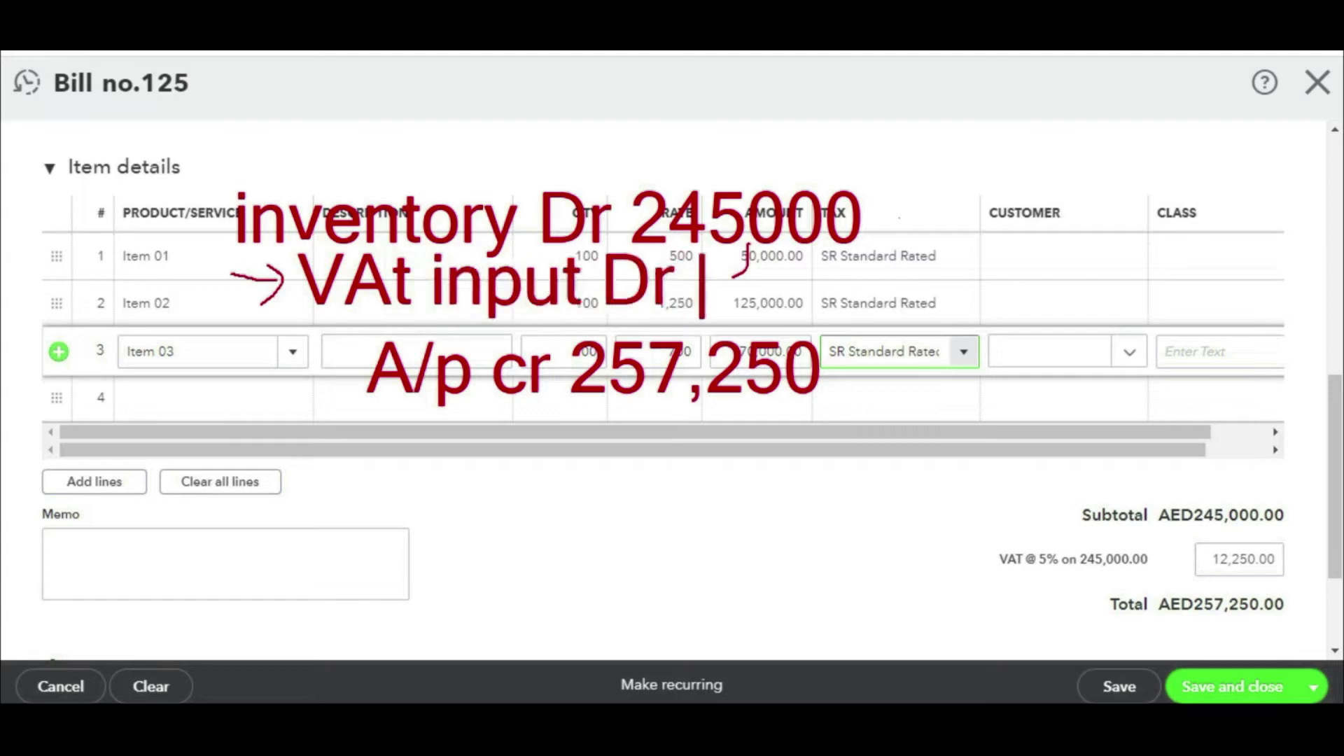
text(12250)
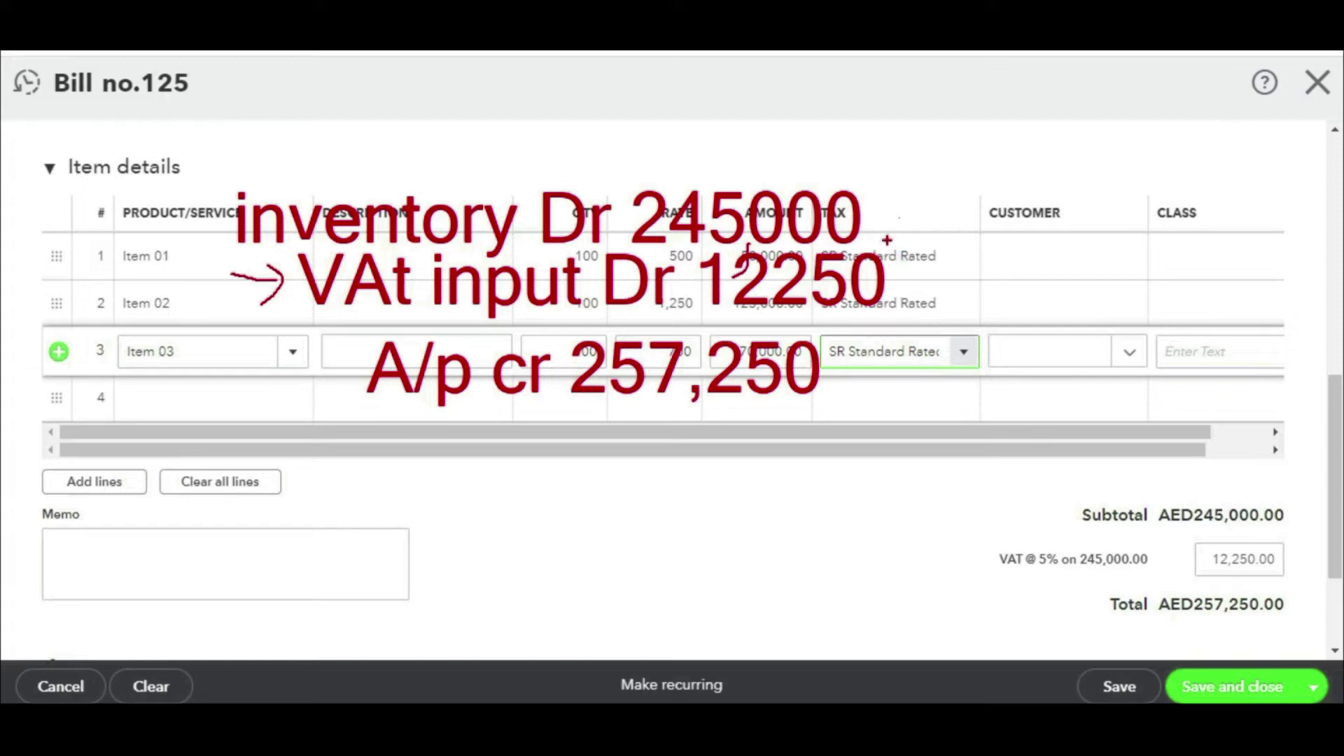
key(Escape)
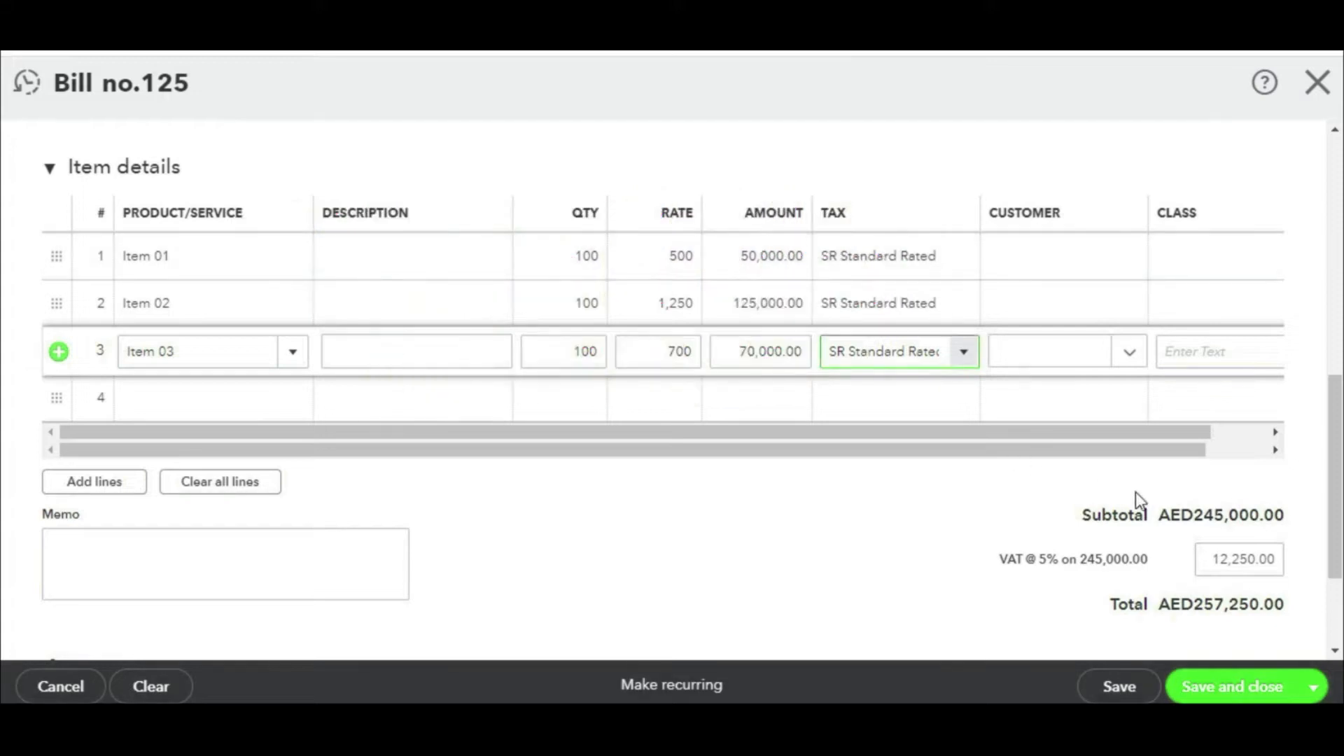
mouse_move(1246, 540)
mouse_down()
mouse_move(1234, 532)
mouse_move(1201, 575)
mouse_move(1285, 535)
mouse_move(1233, 537)
mouse_move(1296, 488)
mouse_move(1163, 502)
mouse_move(1168, 535)
mouse_up()
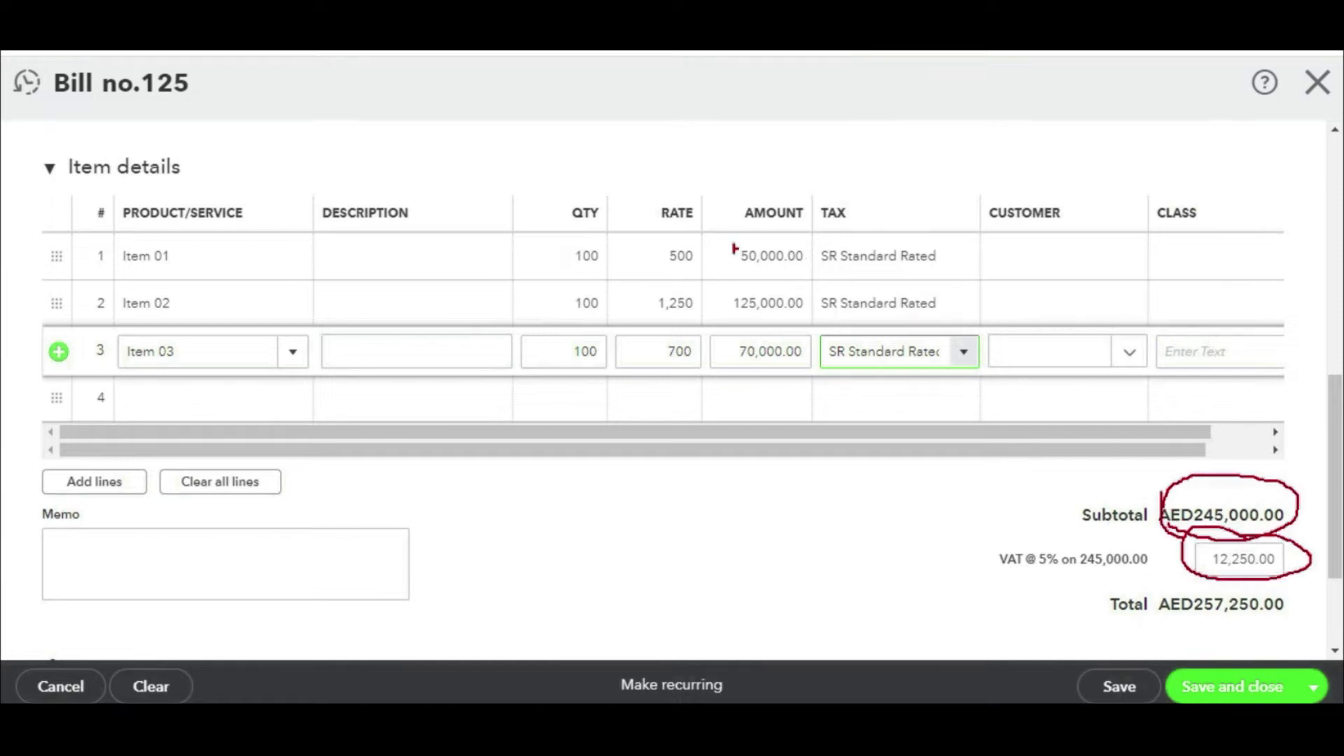
mouse_move(977, 590)
mouse_down()
mouse_move(1292, 580)
mouse_move(1205, 539)
mouse_move(949, 554)
mouse_move(1035, 580)
mouse_up()
mouse_move(1211, 576)
mouse_down()
mouse_move(1271, 577)
mouse_move(1185, 582)
mouse_move(1259, 581)
mouse_up()
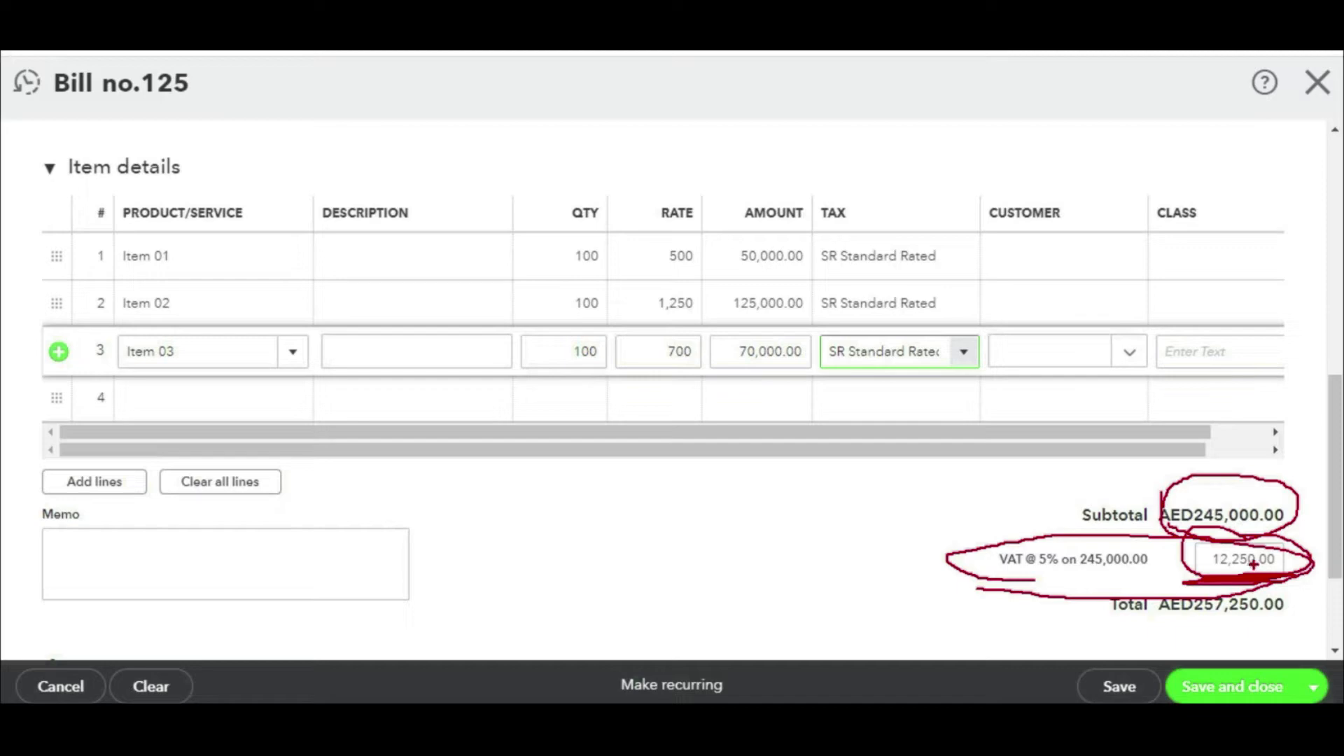
mouse_move(1174, 564)
mouse_down()
mouse_move(1216, 575)
mouse_move(1194, 589)
mouse_up()
mouse_move(1028, 578)
mouse_down()
mouse_move(1148, 583)
mouse_move(1104, 594)
mouse_move(1120, 594)
mouse_up()
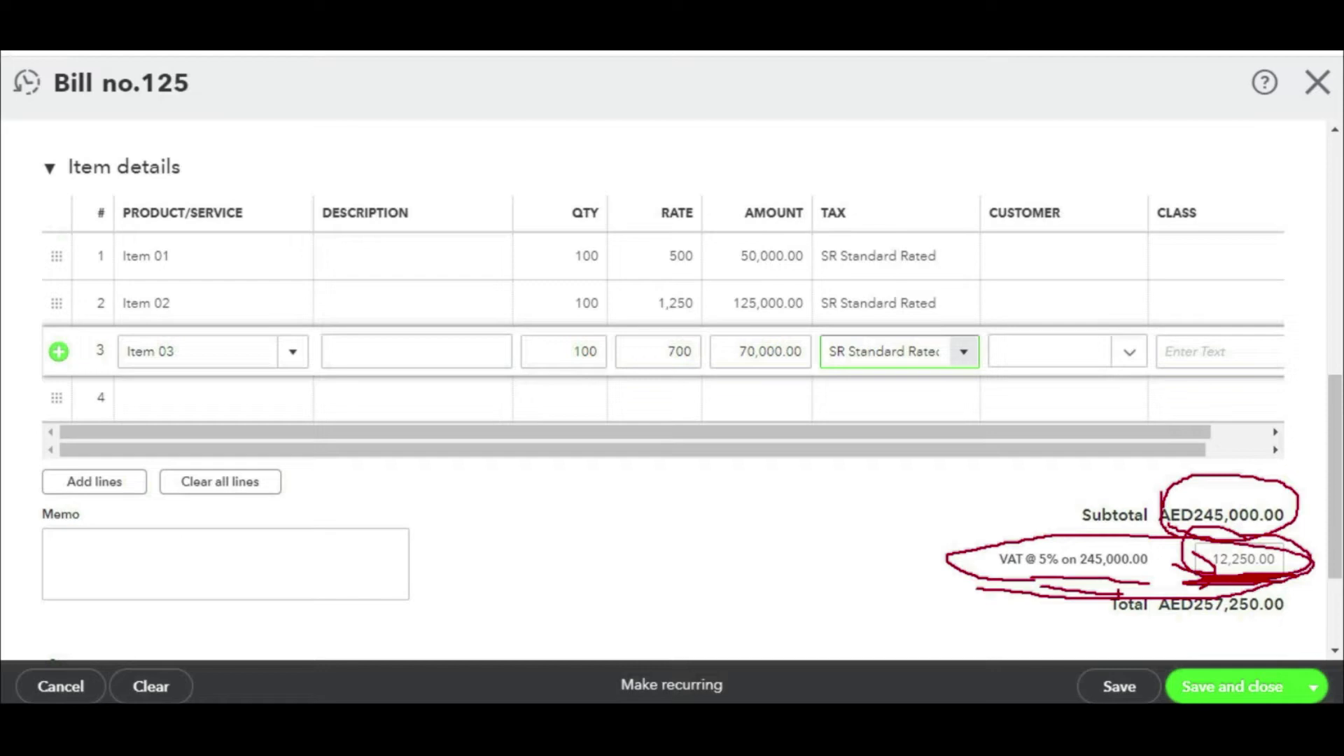
key(Escape)
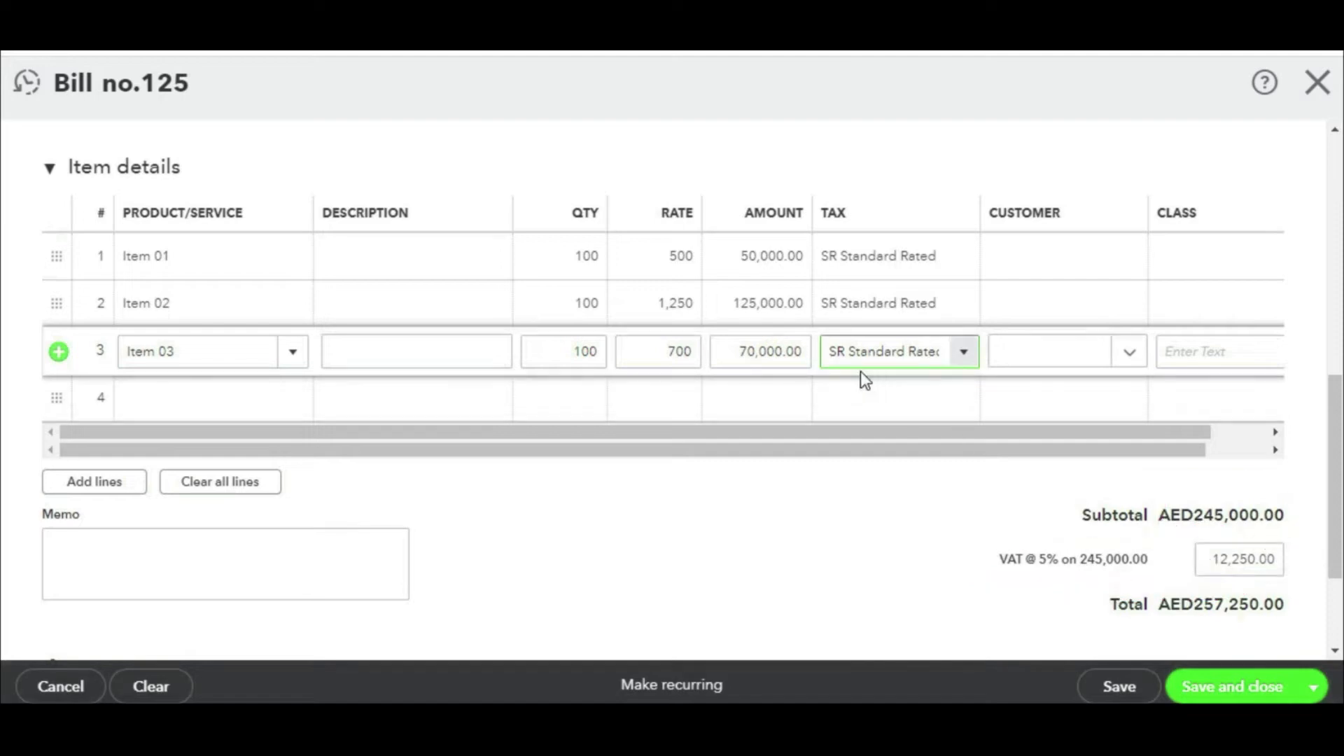
Step: Save and close bill no. 125, then open the Profit and Loss favourite report
click(1233, 690)
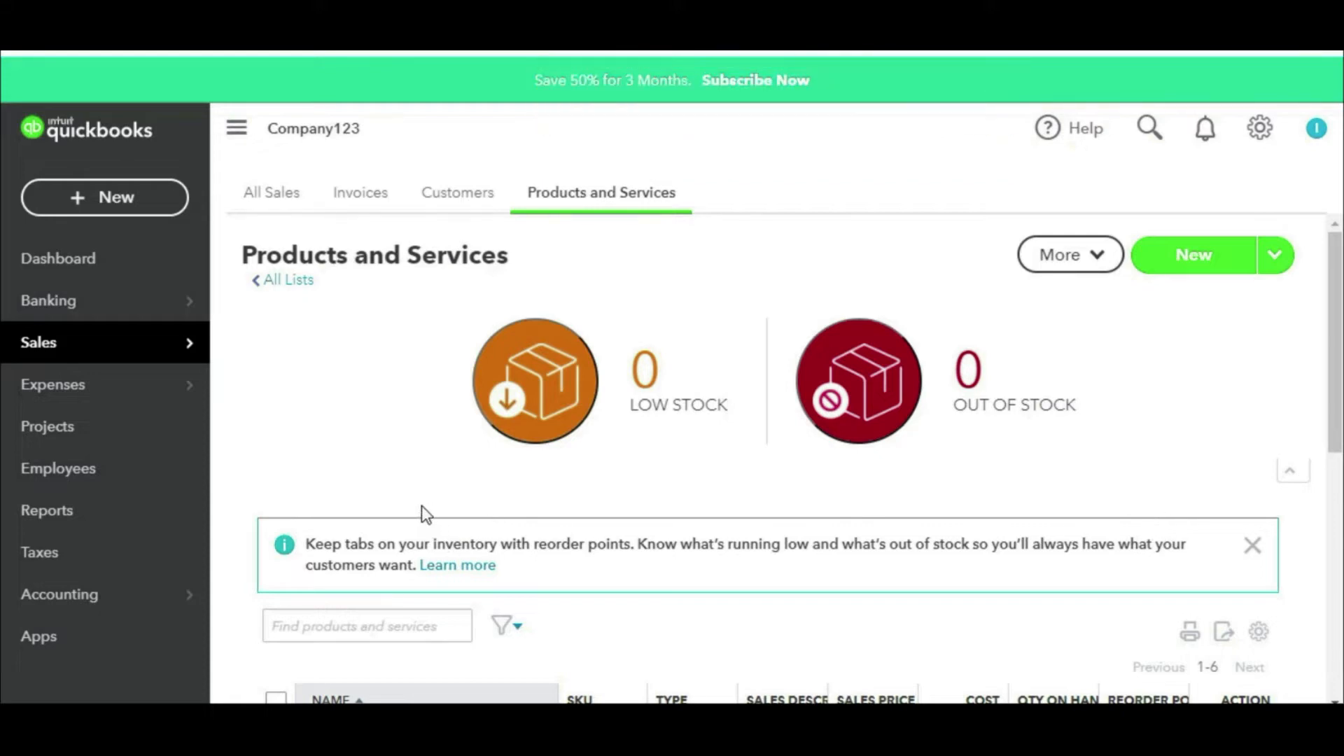
click(90, 521)
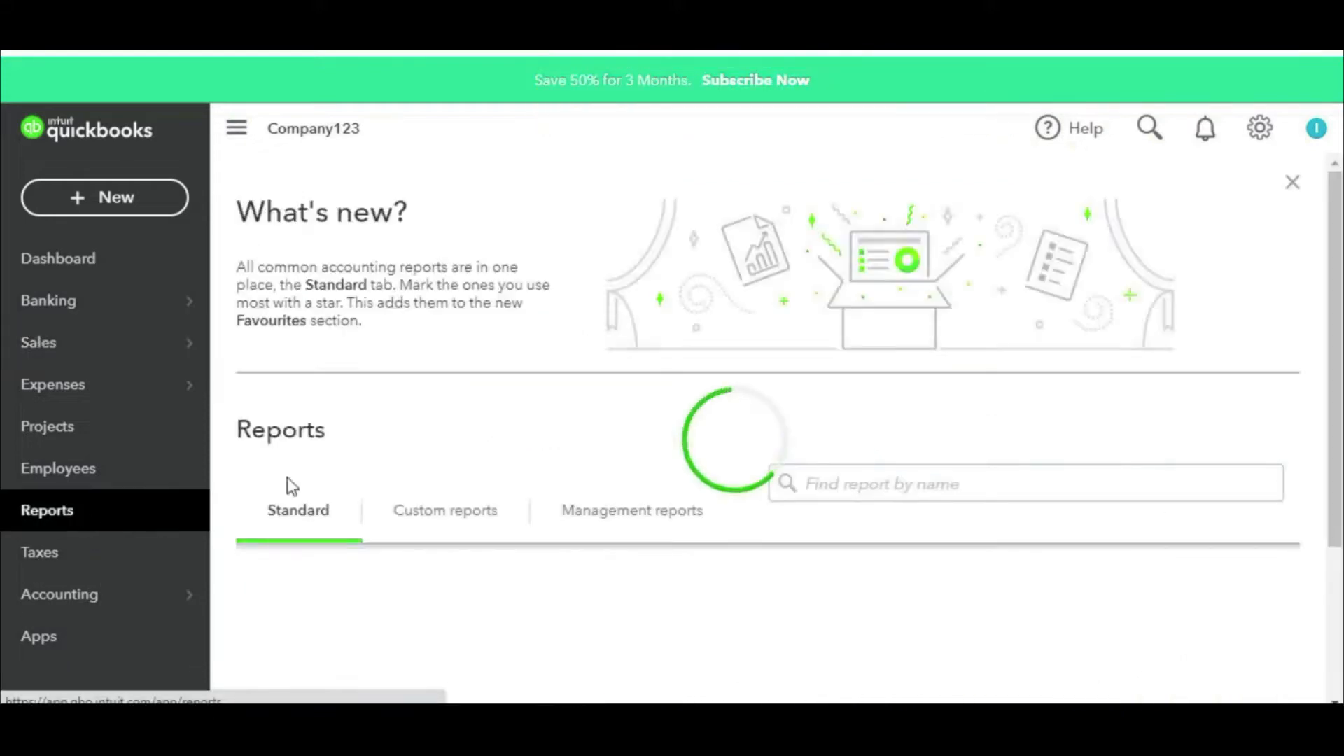
scroll(590, 444, down, 3)
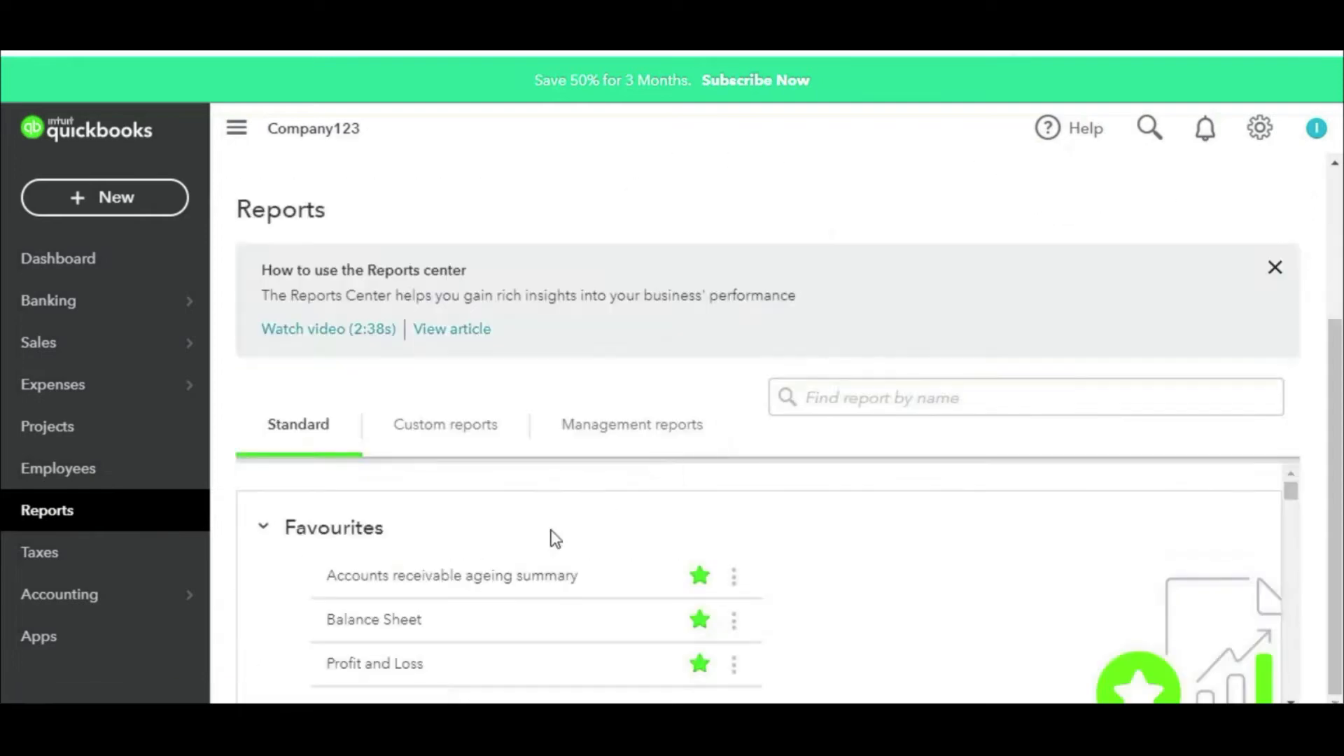
click(377, 663)
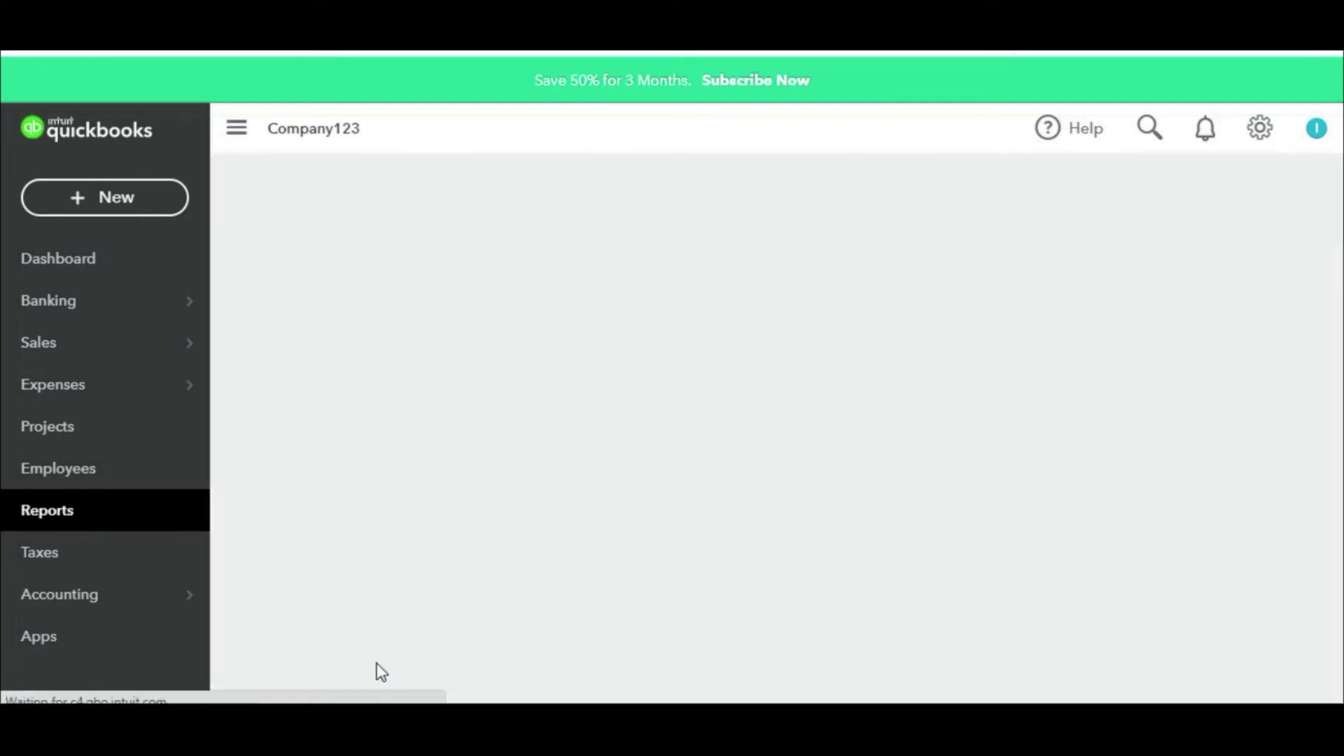
Step: Look over the empty Profit and Loss report and return to the Reports list
scroll(696, 498, up, 2)
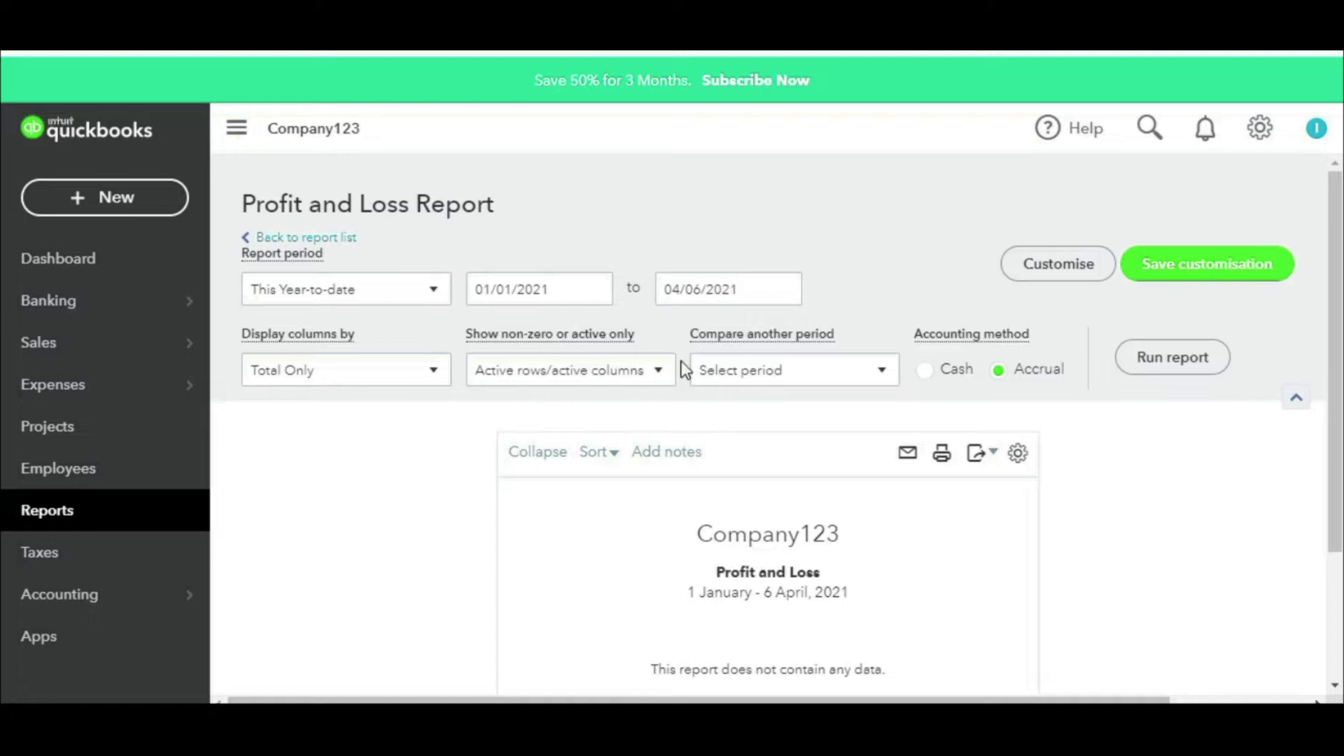
scroll(682, 360, down, 3)
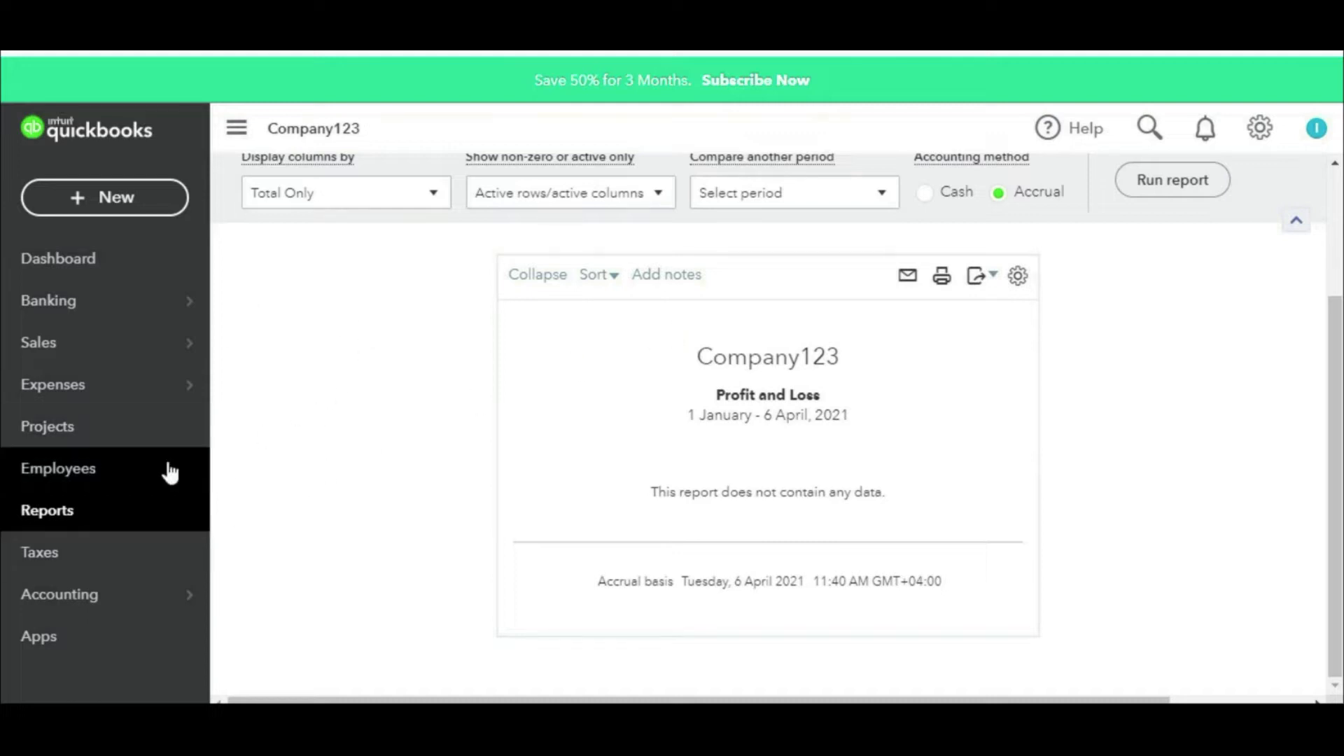
click(80, 509)
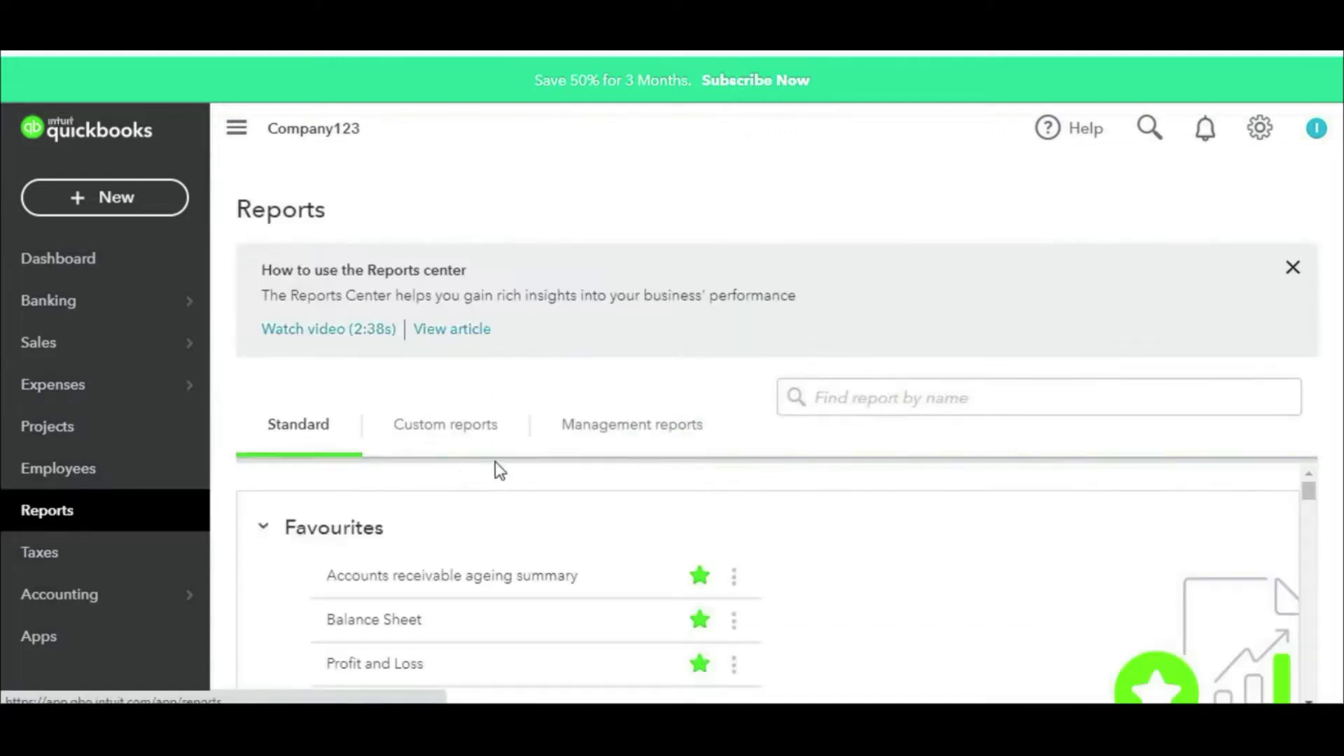
Step: Open the Balance Sheet and mark the Inventory Asset of 245,000.00
click(402, 623)
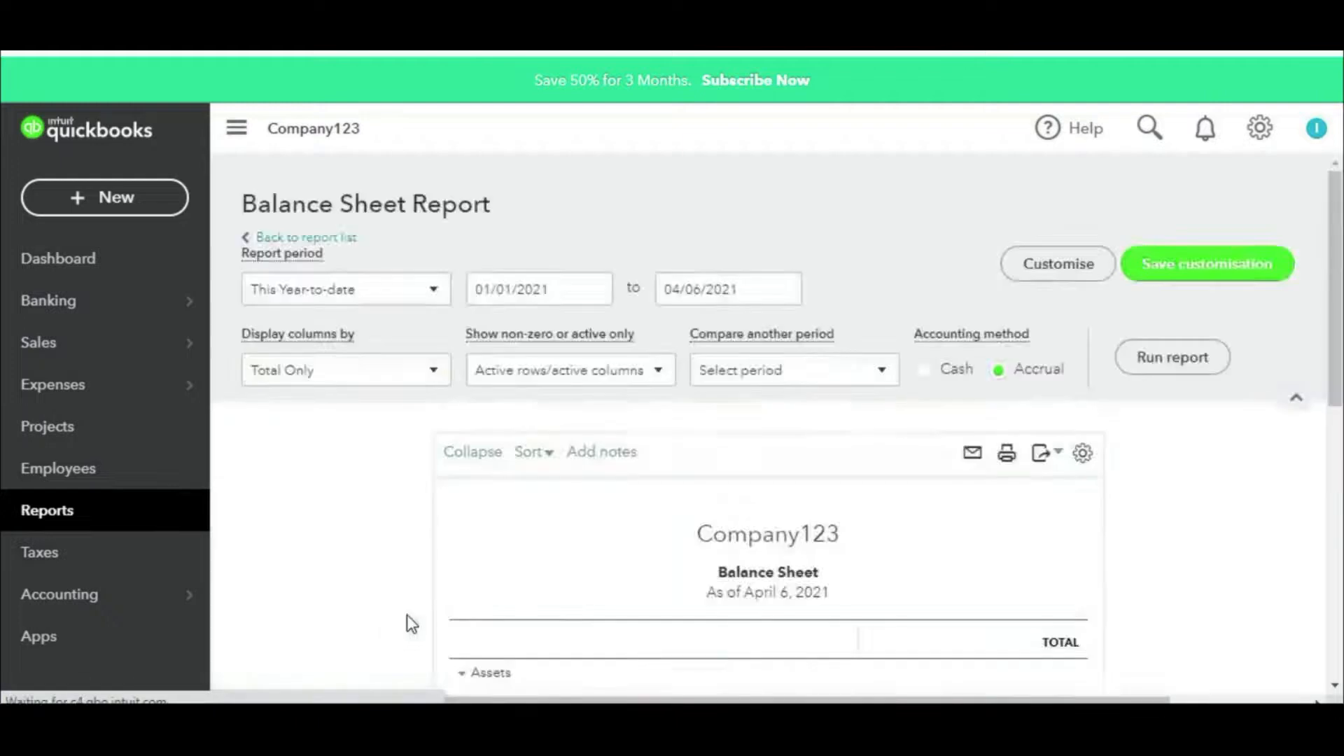
scroll(831, 462, down, 4)
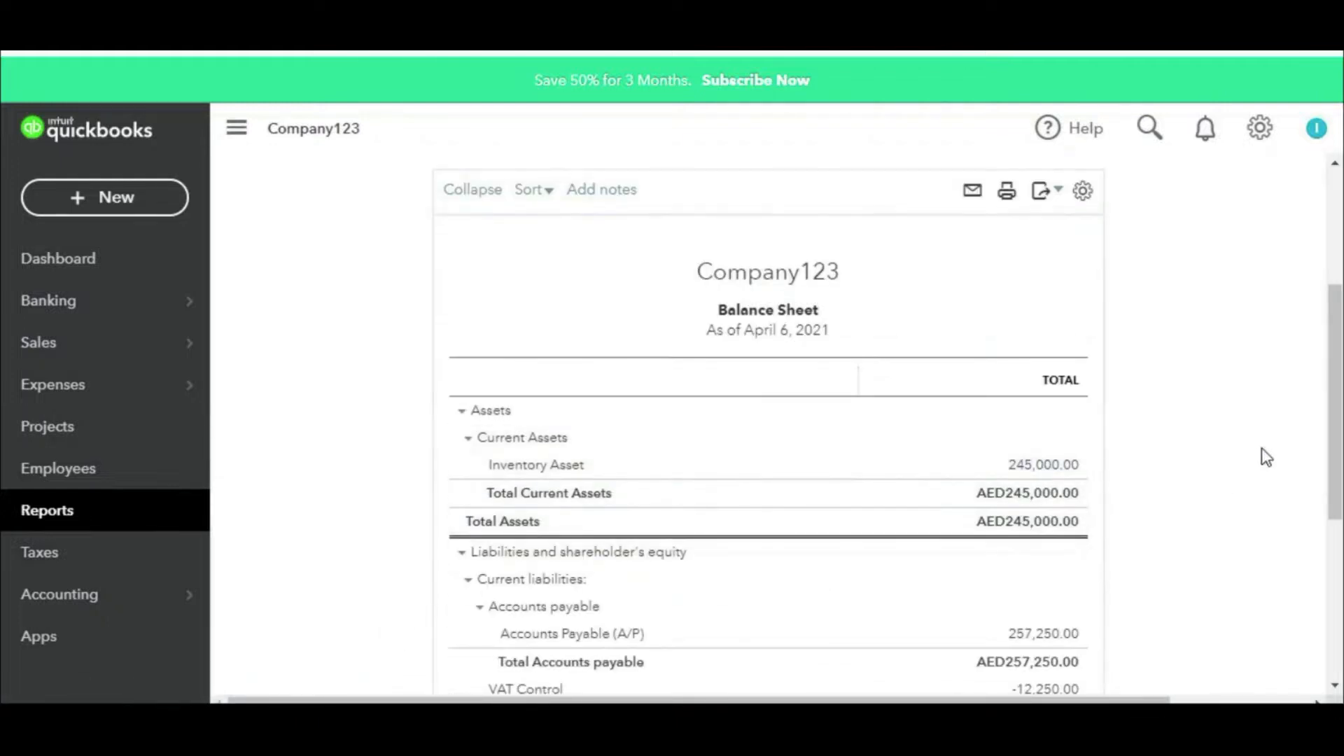
mouse_move(1117, 427)
mouse_down()
mouse_move(947, 460)
mouse_move(1136, 429)
mouse_move(1035, 408)
mouse_up()
drag(1304, 383, 1151, 444)
mouse_move(1194, 384)
mouse_down()
mouse_move(1120, 462)
mouse_move(1200, 477)
mouse_up()
drag(1295, 400, 1181, 443)
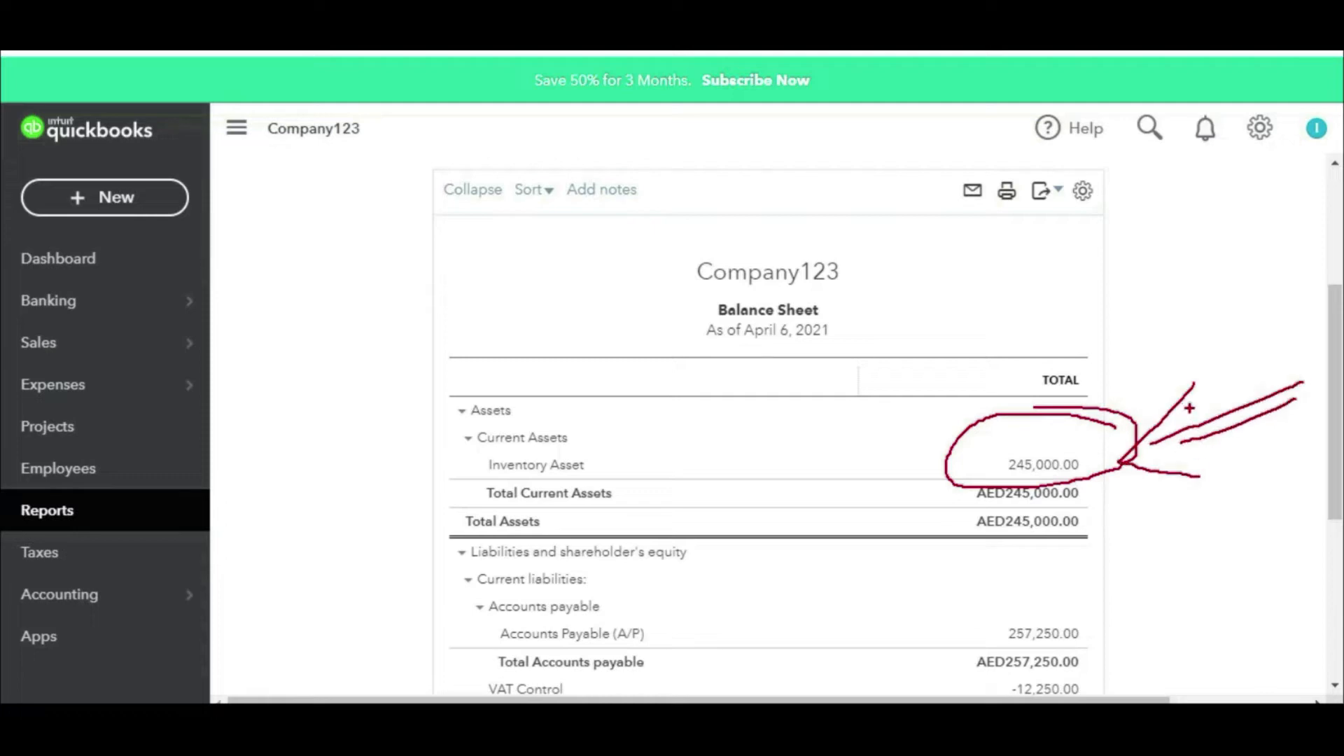
drag(1217, 381, 1235, 460)
drag(1219, 383, 1194, 384)
mouse_move(1190, 479)
mouse_down()
mouse_move(1217, 460)
mouse_move(1228, 468)
mouse_up()
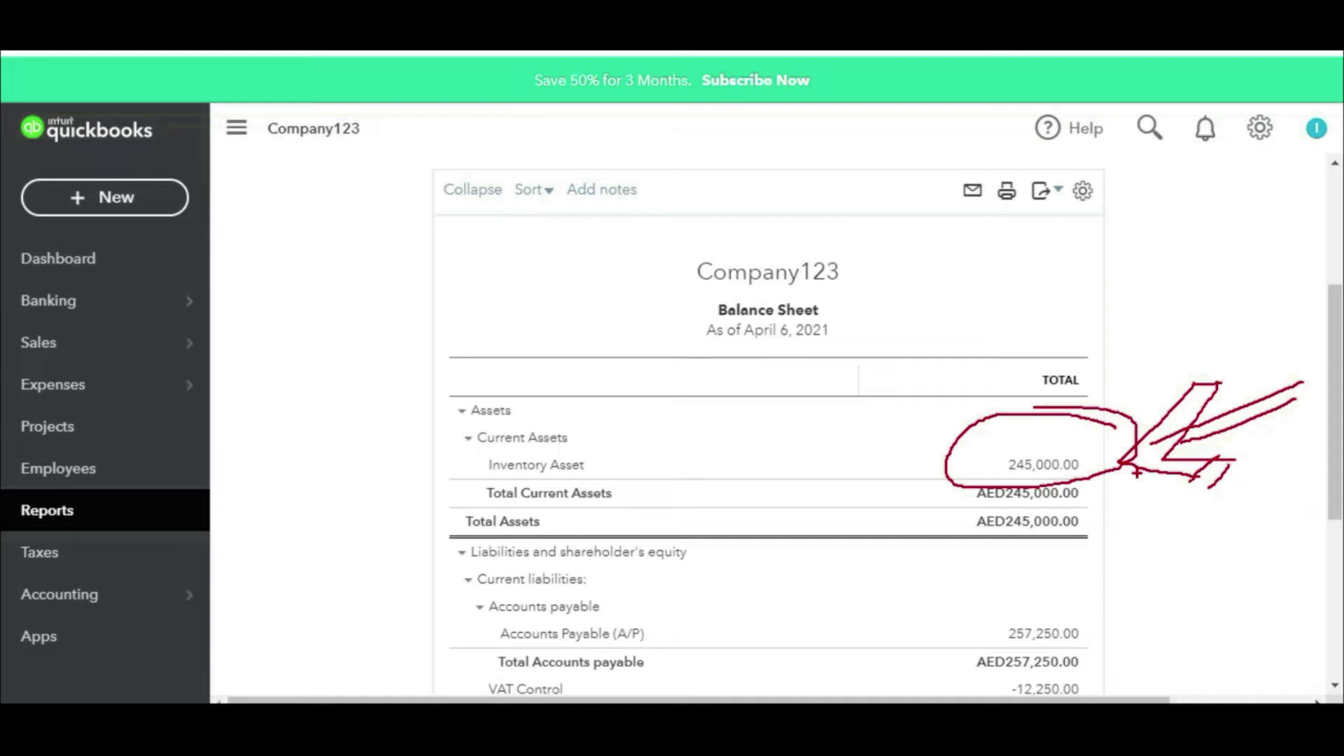
Step: Mark liabilities: Accounts Payable 257,250.00 and VAT Control -12,250.00
scroll(1065, 366, down, 5)
mouse_move(1069, 247)
mouse_down()
mouse_move(959, 266)
mouse_move(1048, 301)
mouse_move(1081, 242)
mouse_move(1061, 240)
mouse_up()
drag(1189, 236, 1119, 271)
mouse_move(1141, 233)
mouse_down()
mouse_move(1106, 287)
mouse_move(1141, 287)
mouse_up()
mouse_move(1196, 251)
mouse_down()
mouse_move(1140, 285)
mouse_move(1163, 297)
mouse_up()
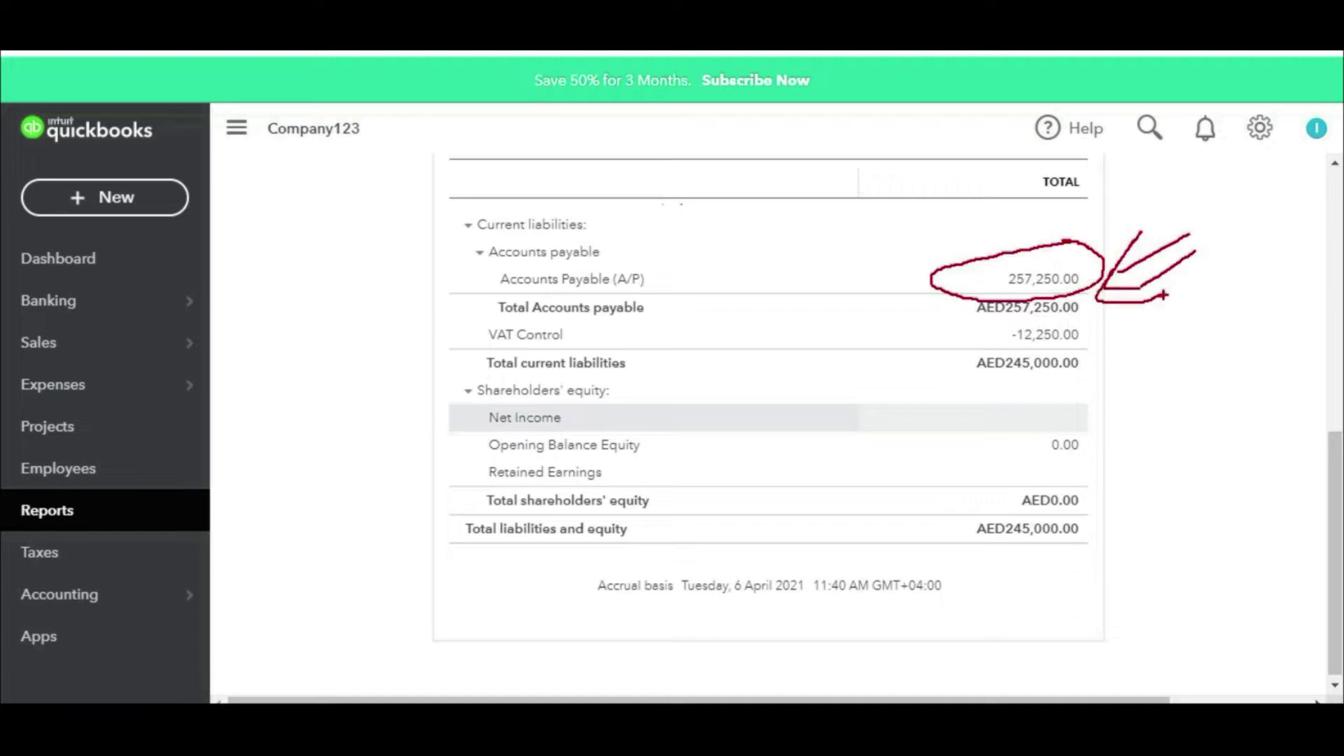
key(Escape)
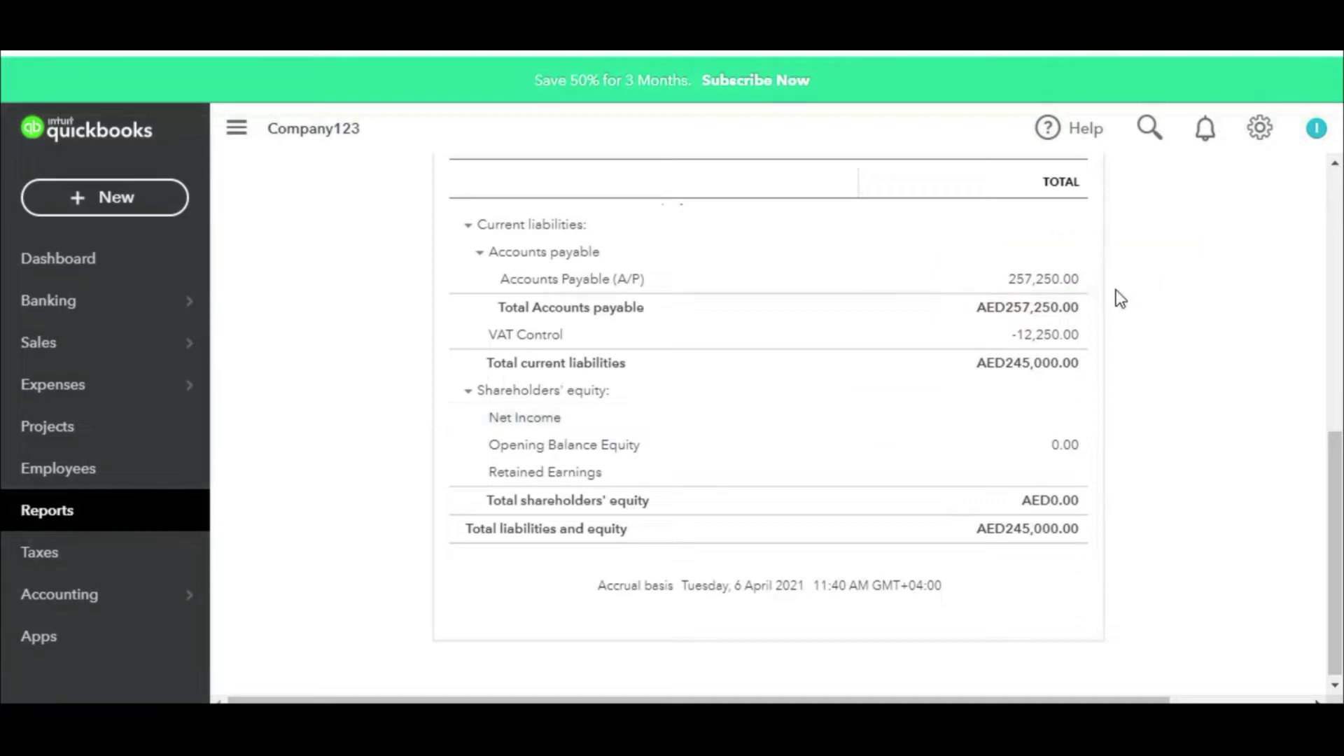
drag(1094, 266, 1233, 205)
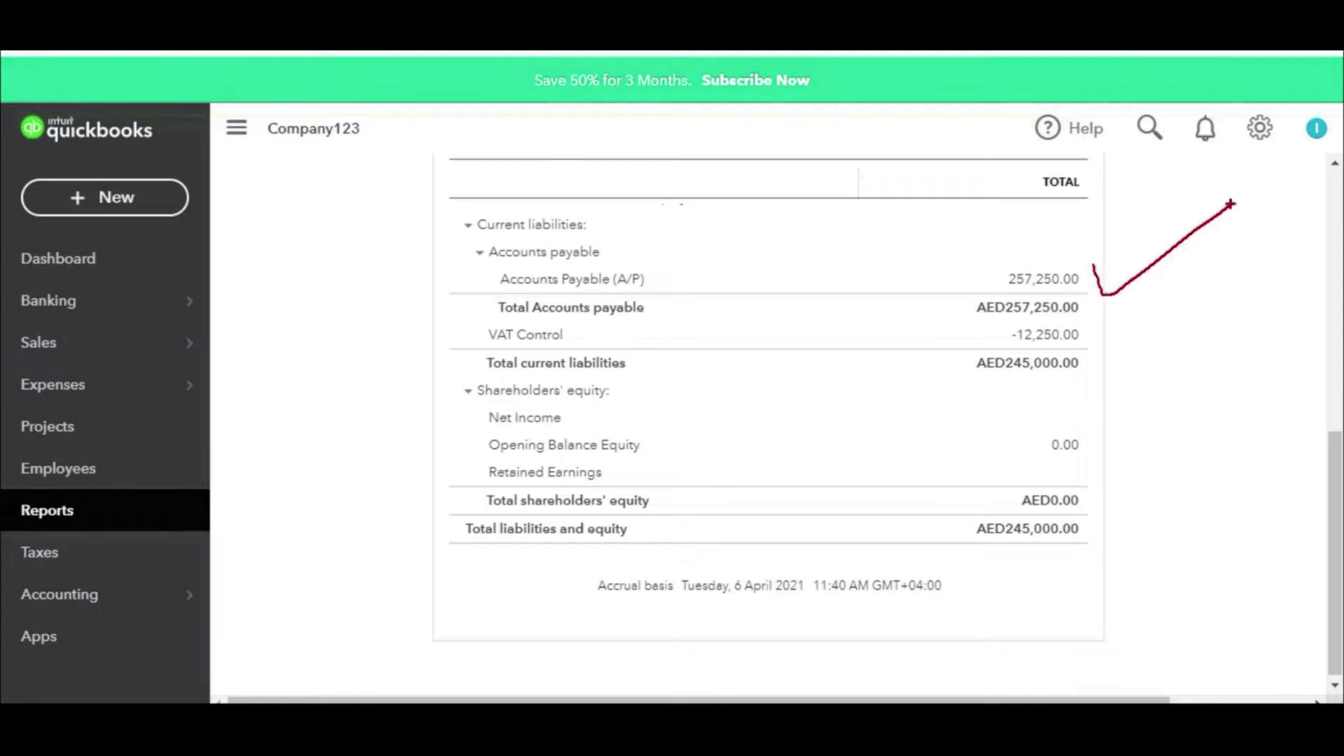
mouse_move(1091, 320)
mouse_down()
mouse_move(970, 331)
mouse_move(1106, 346)
mouse_move(1054, 312)
mouse_up()
drag(847, 341, 960, 327)
drag(937, 322, 940, 348)
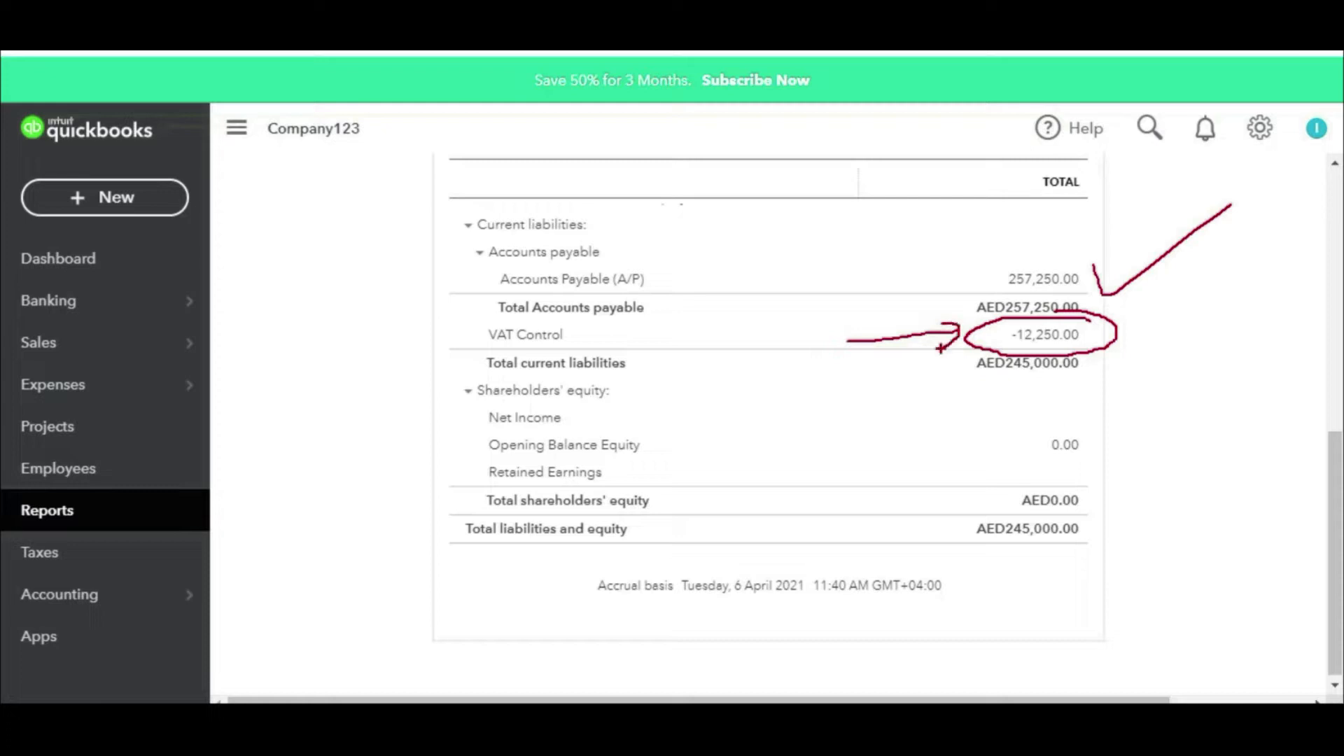
drag(847, 343, 1094, 345)
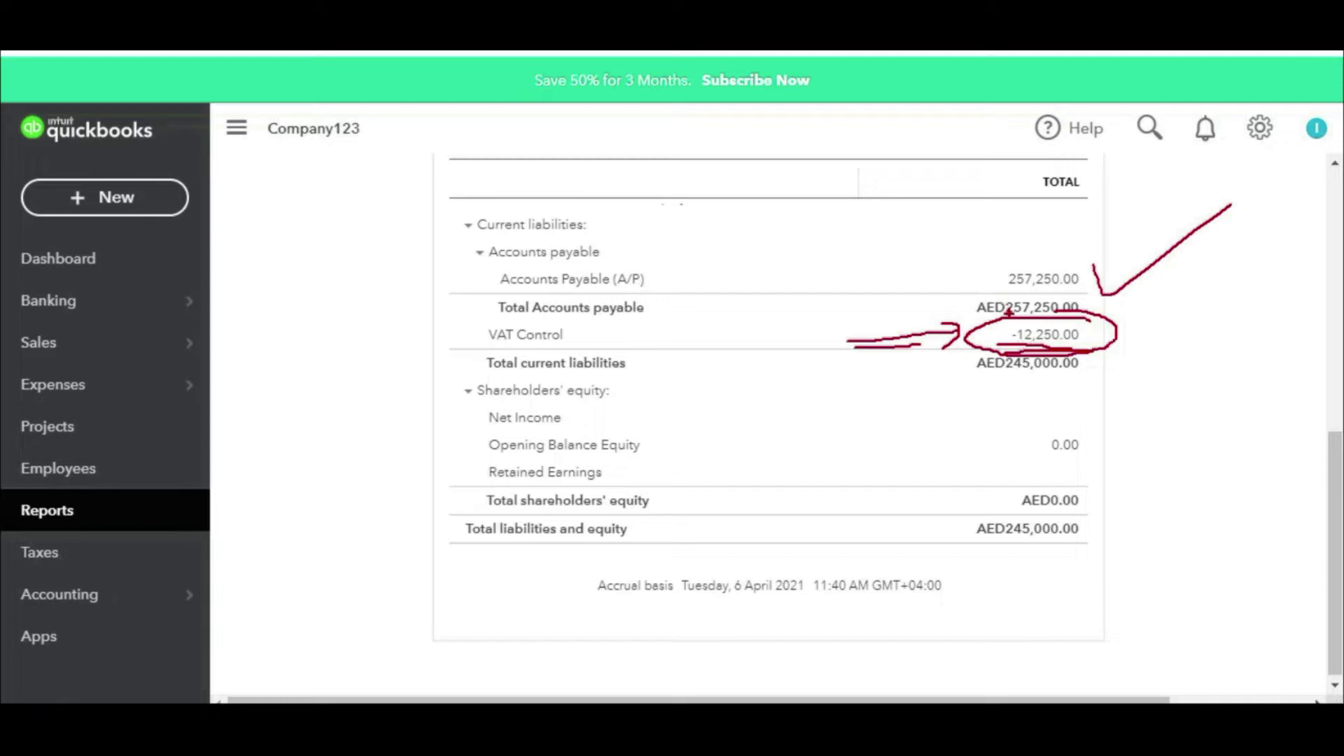
key(Escape)
scroll(1009, 316, up, 5)
scroll(1012, 318, down, 5)
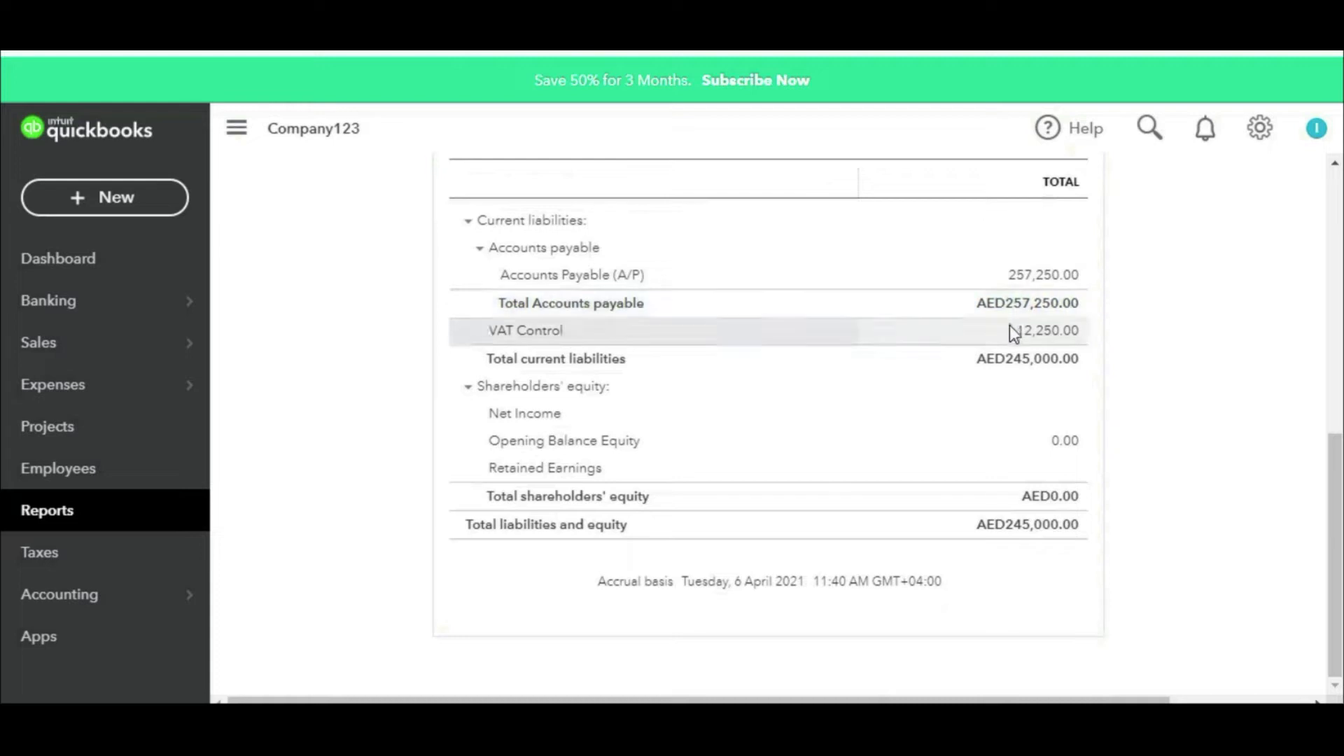
Step: Search 'inve' to open Inventory Valuation Detail with the period set to All Dates
click(109, 521)
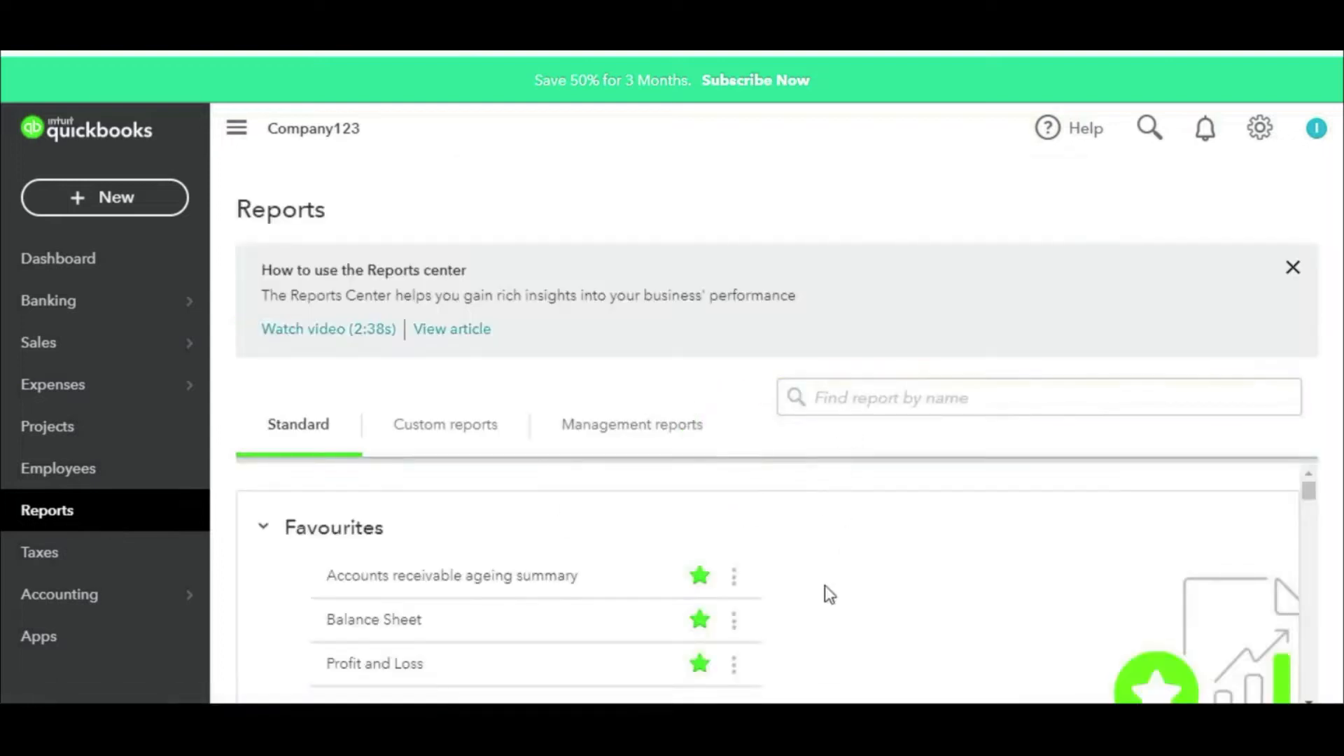
click(855, 397)
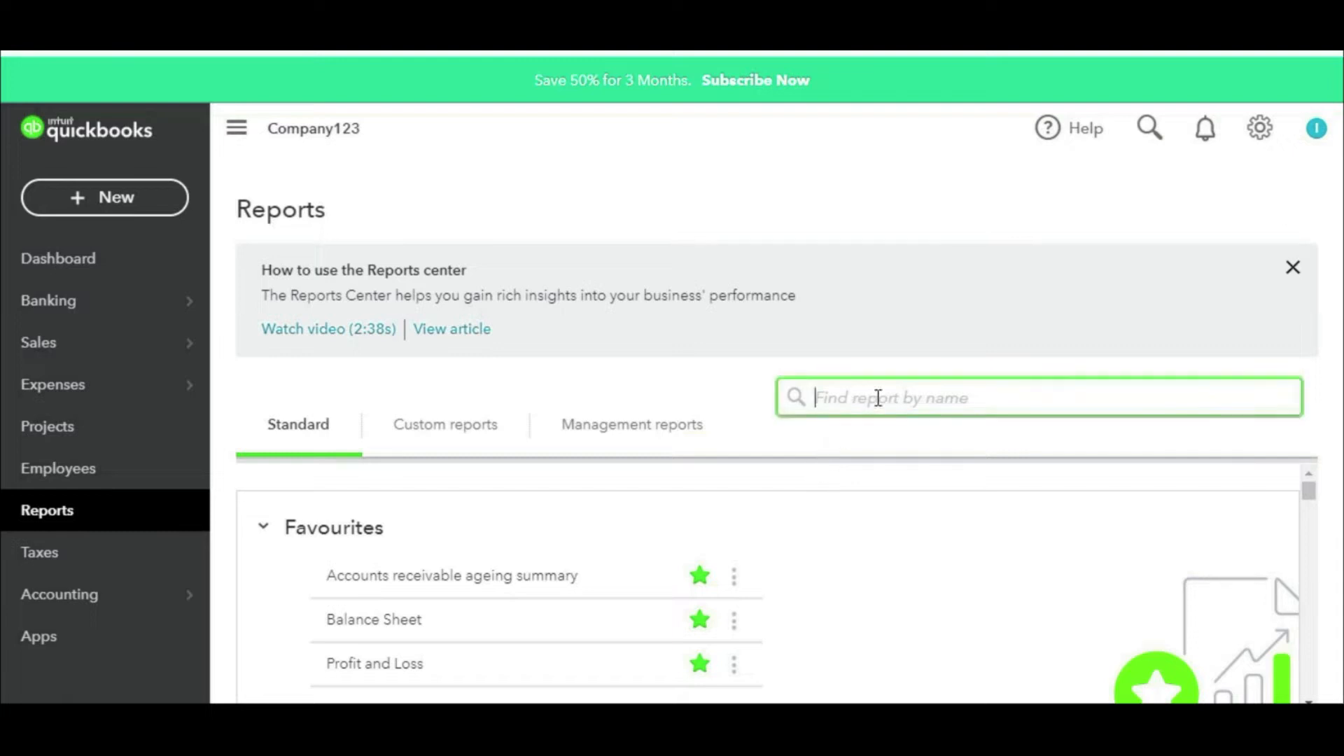
text(inve)
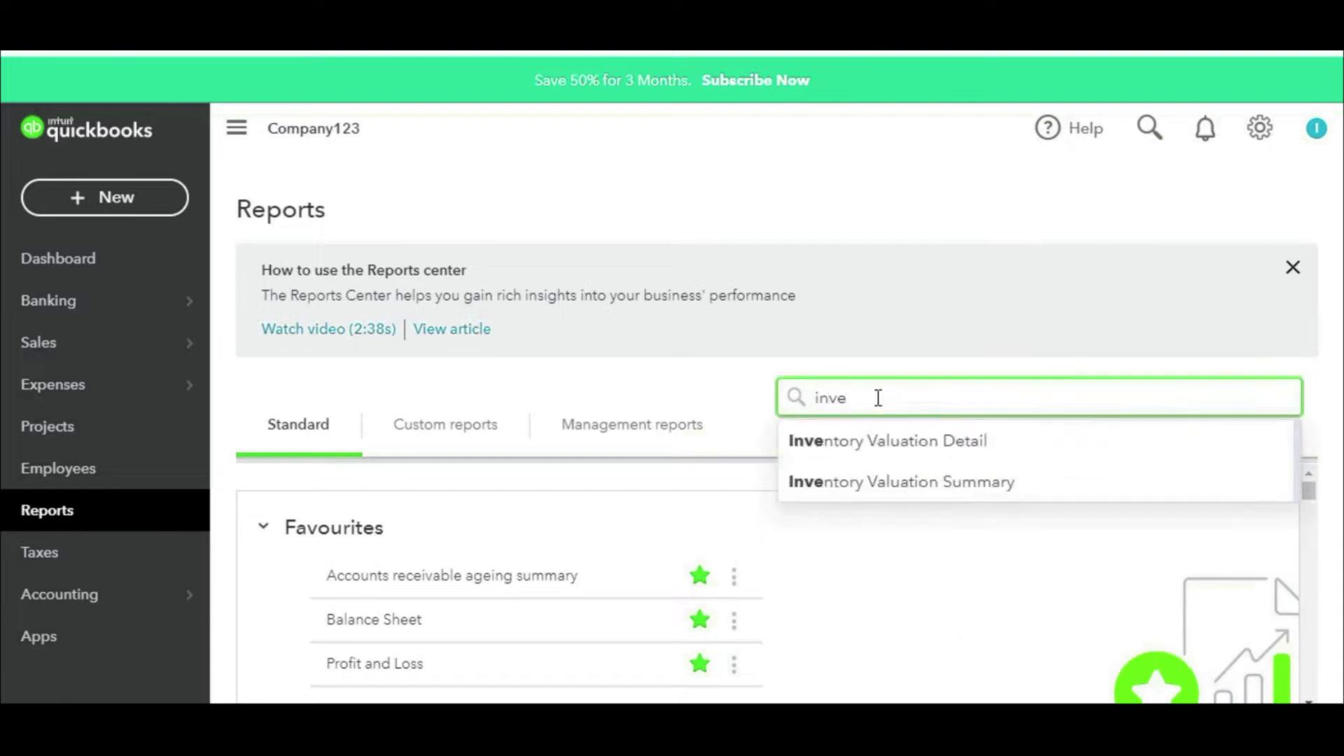
click(901, 455)
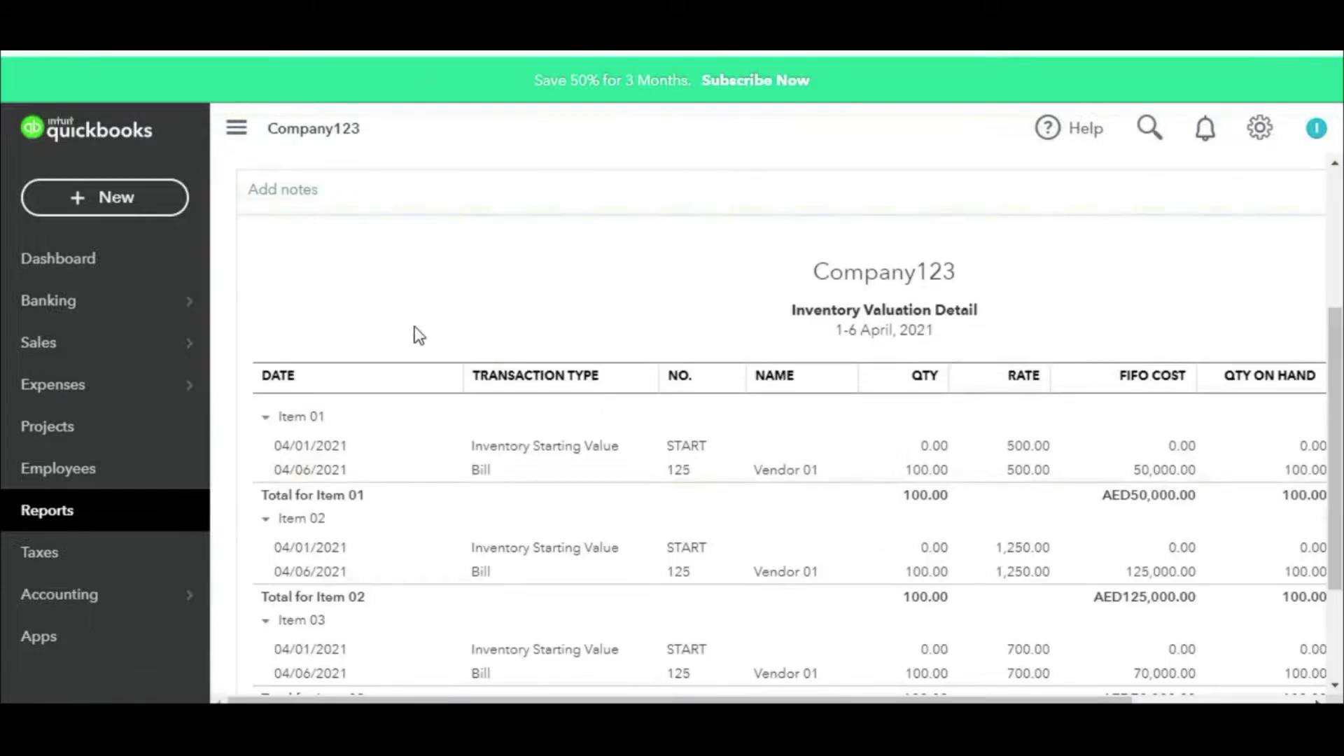
scroll(591, 338, up, 4)
click(399, 292)
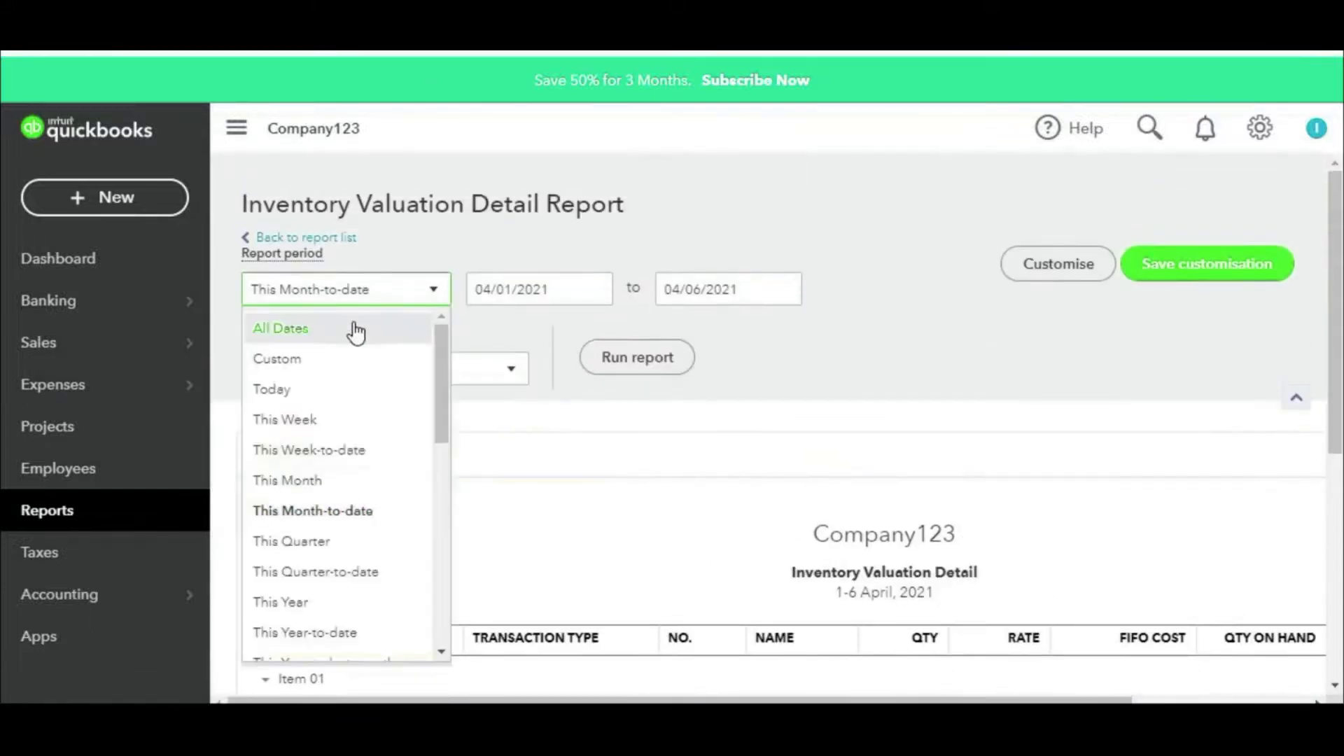
click(353, 329)
Step: Mark each item's quantities and FIFO costs of 50,000, 125,000 and 70,000
scroll(914, 331, down, 6)
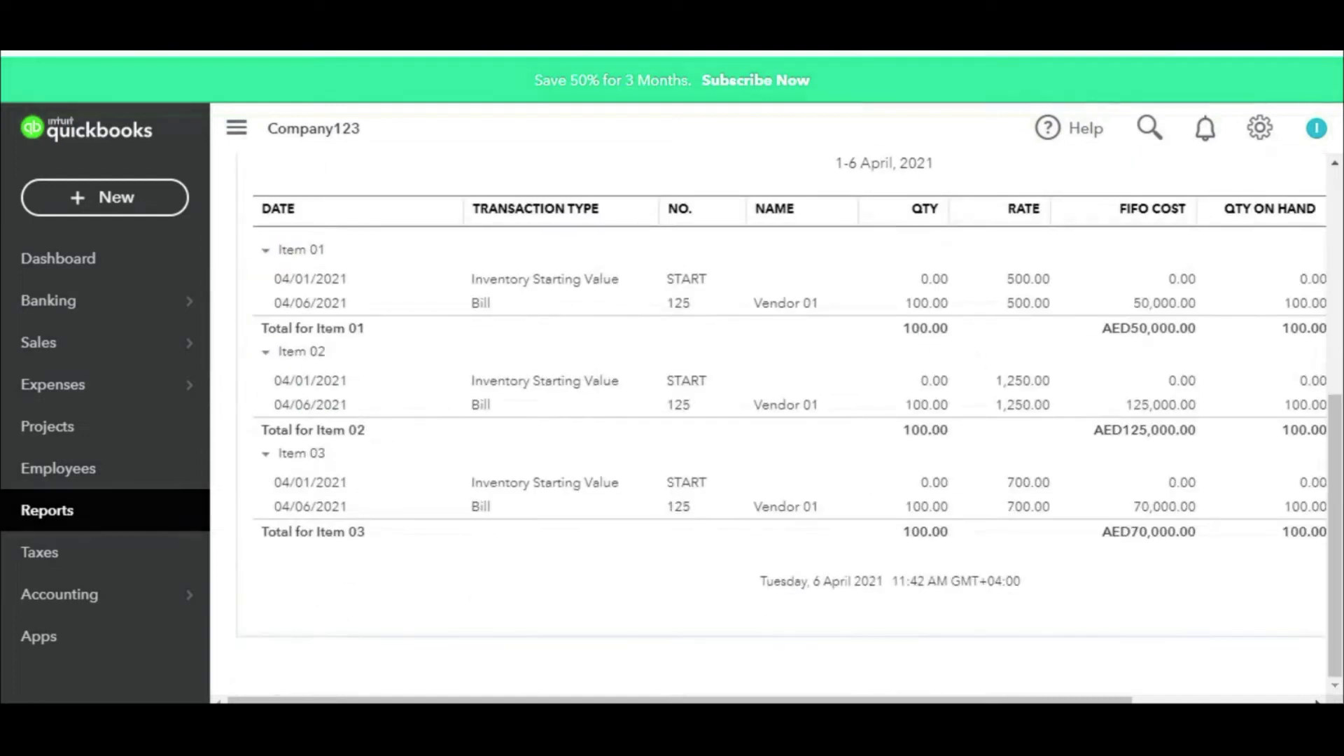
drag(274, 260, 352, 262)
drag(887, 301, 893, 297)
drag(983, 301, 987, 297)
key(Escape)
key(ctrl+2)
drag(949, 272, 944, 270)
mouse_move(896, 313)
mouse_down()
mouse_move(953, 301)
mouse_move(895, 308)
mouse_up()
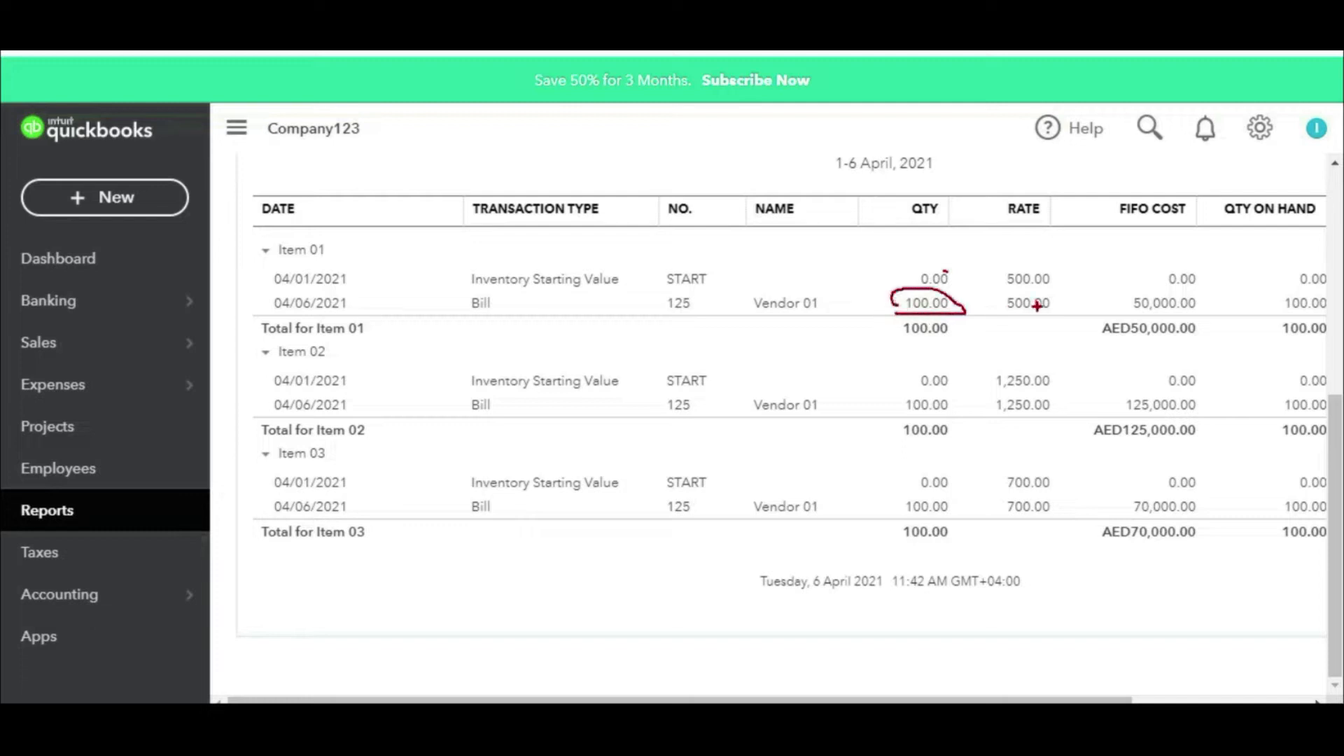
mouse_move(997, 315)
mouse_down()
mouse_move(1044, 289)
mouse_move(1012, 313)
mouse_up()
mouse_move(1190, 285)
mouse_down()
mouse_move(1166, 289)
mouse_move(1160, 313)
mouse_move(1178, 285)
mouse_up()
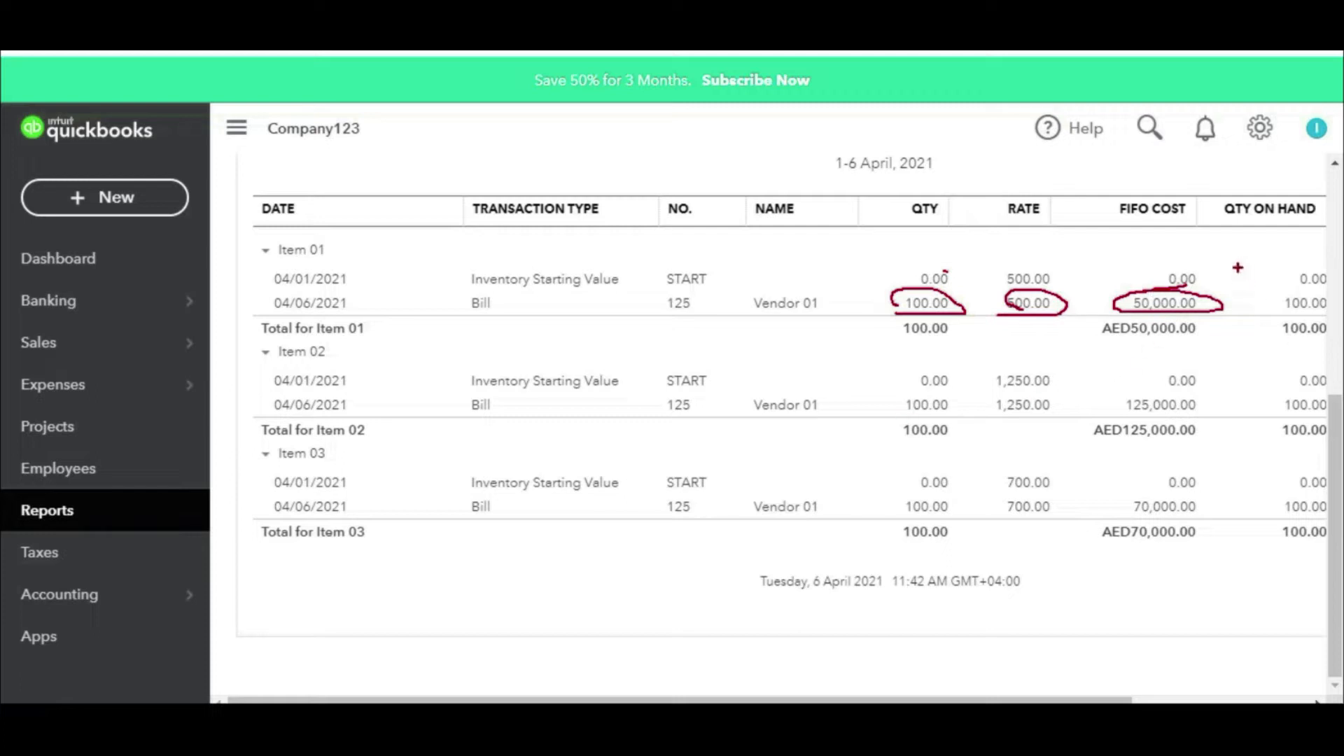
mouse_move(1252, 226)
mouse_down()
mouse_move(1231, 295)
mouse_move(1261, 317)
mouse_up()
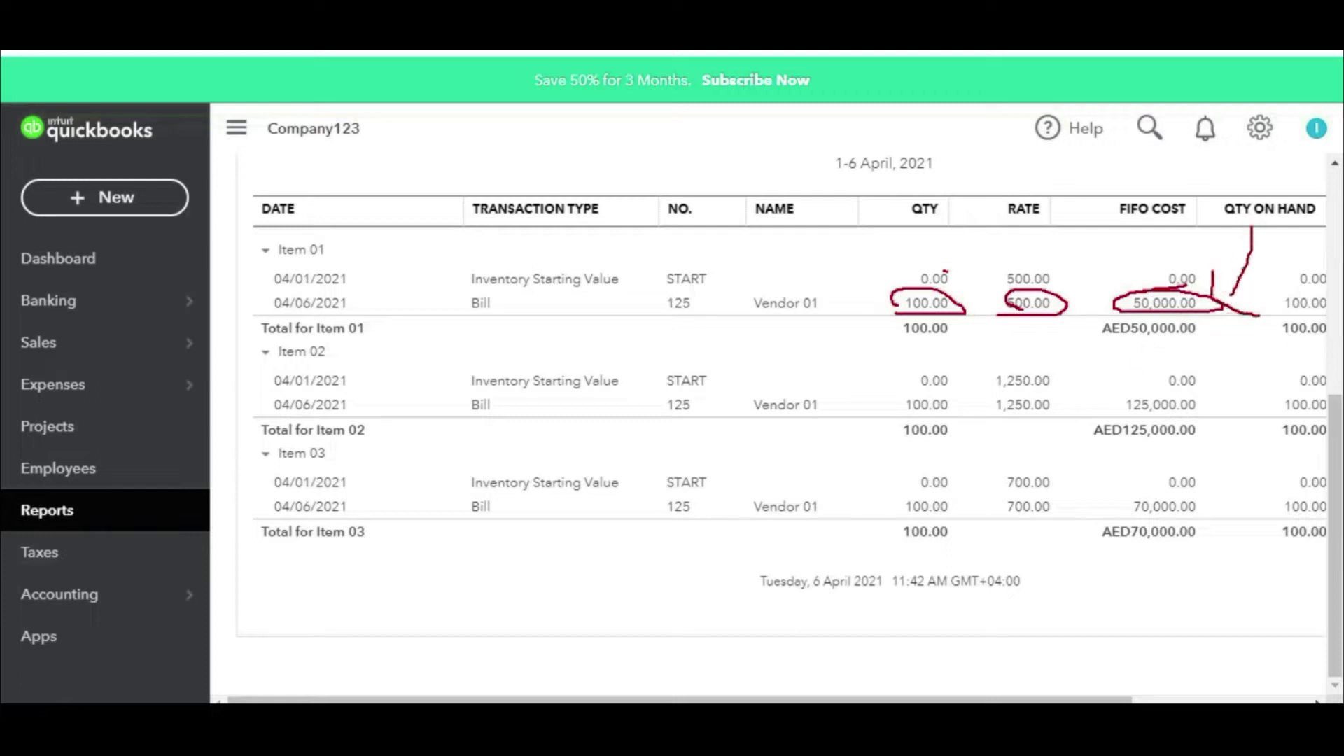
mouse_move(1244, 246)
mouse_down()
mouse_move(1234, 288)
mouse_move(1246, 299)
mouse_up()
drag(278, 369, 387, 354)
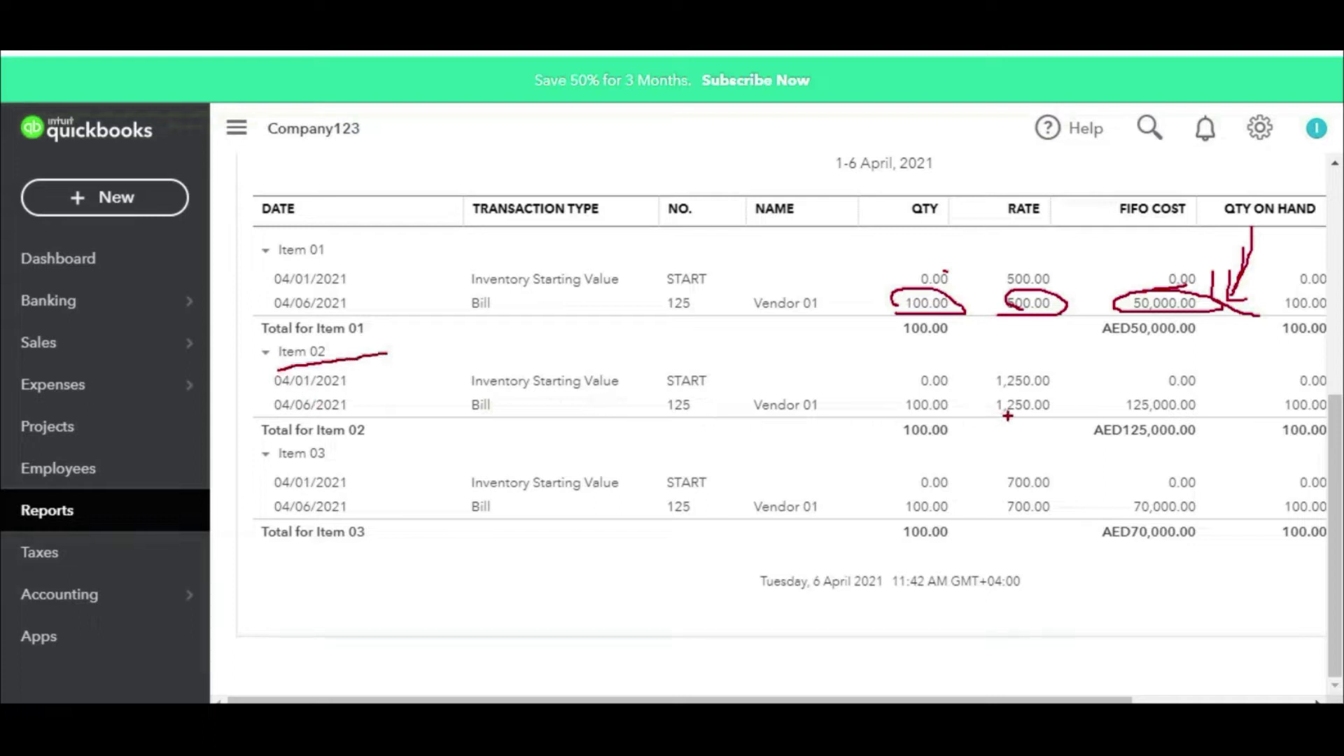
drag(897, 418, 1051, 416)
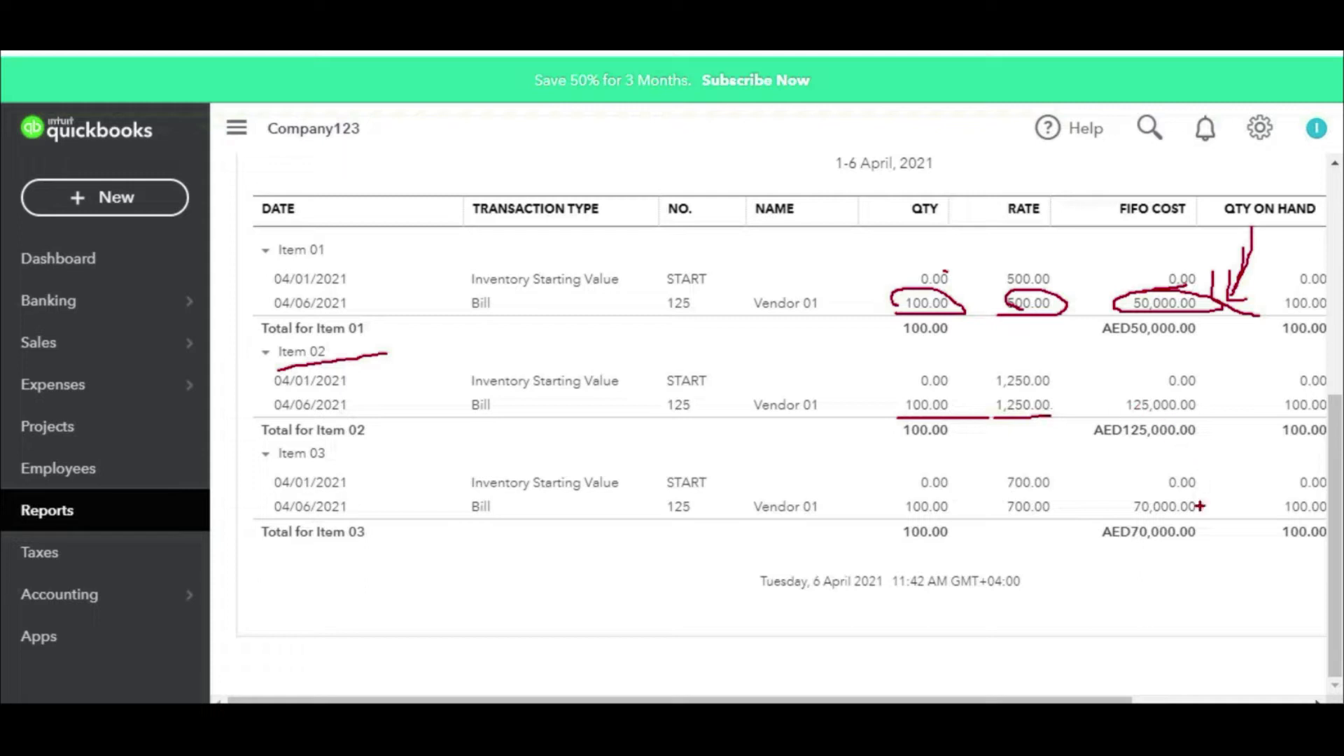
mouse_move(1289, 270)
mouse_down()
mouse_move(1253, 405)
mouse_move(1320, 553)
mouse_move(1261, 273)
mouse_up()
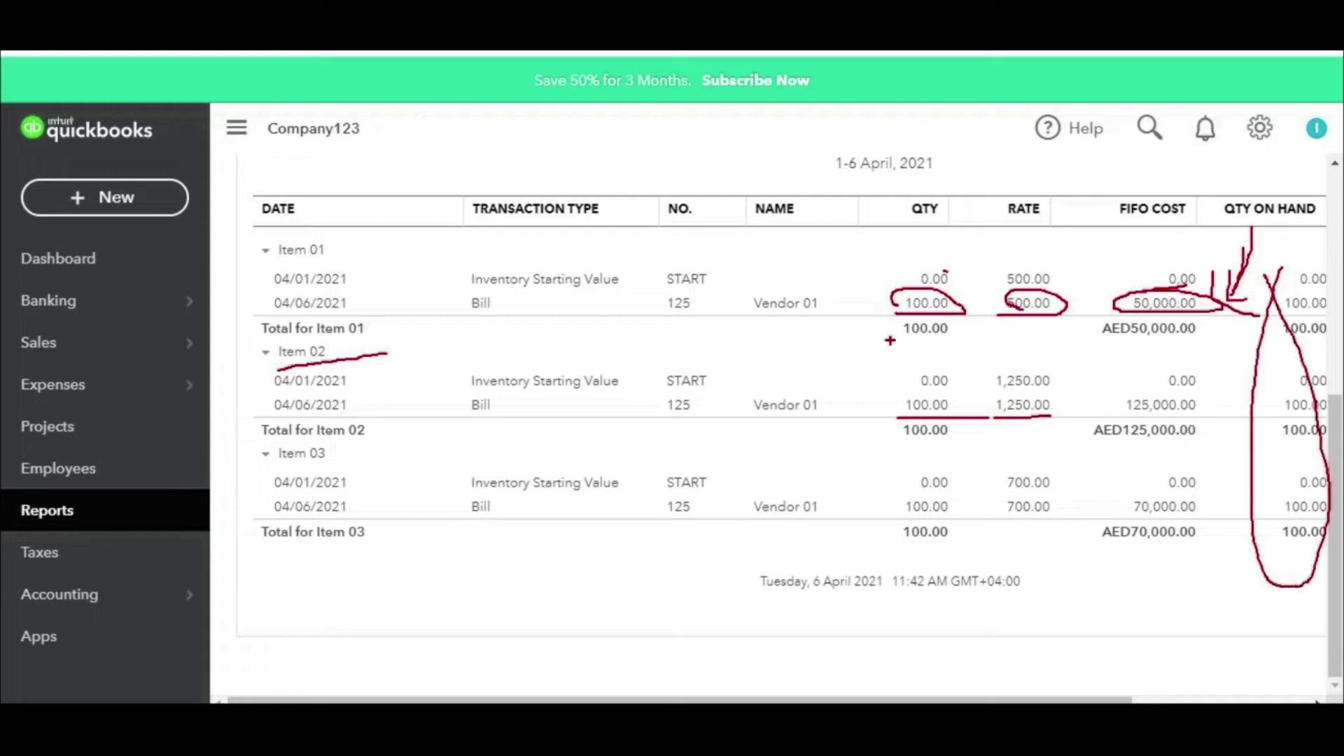
mouse_move(1017, 264)
mouse_down()
mouse_move(1056, 483)
mouse_move(1040, 265)
mouse_up()
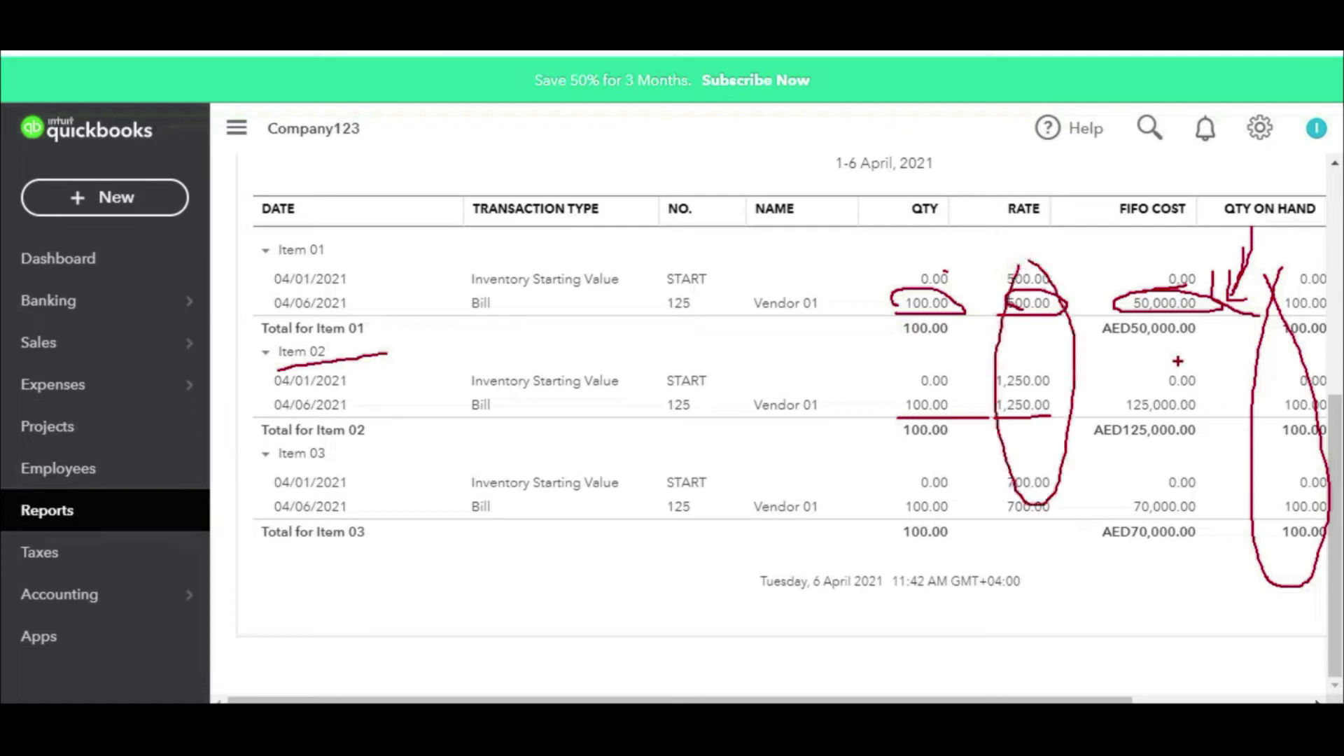
mouse_move(1193, 522)
mouse_down()
mouse_move(1095, 528)
mouse_move(1220, 524)
mouse_move(1148, 499)
mouse_up()
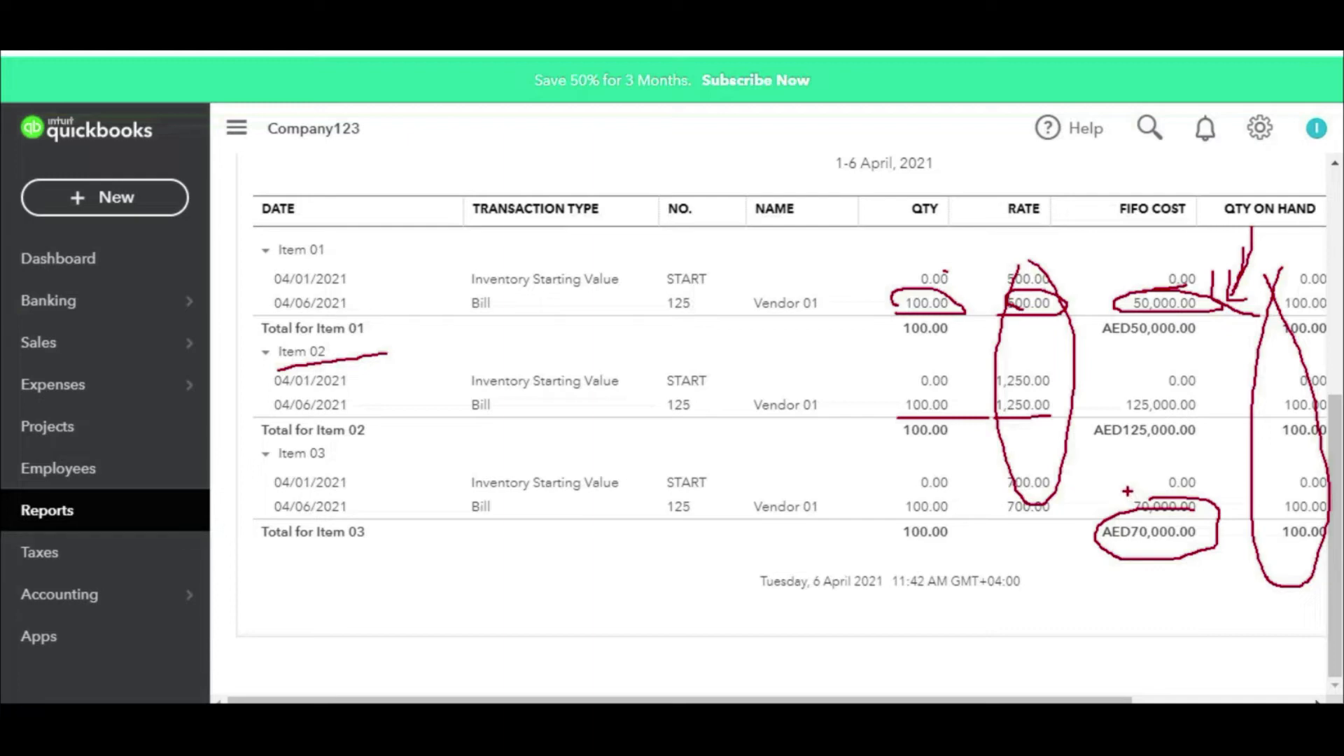
key(Escape)
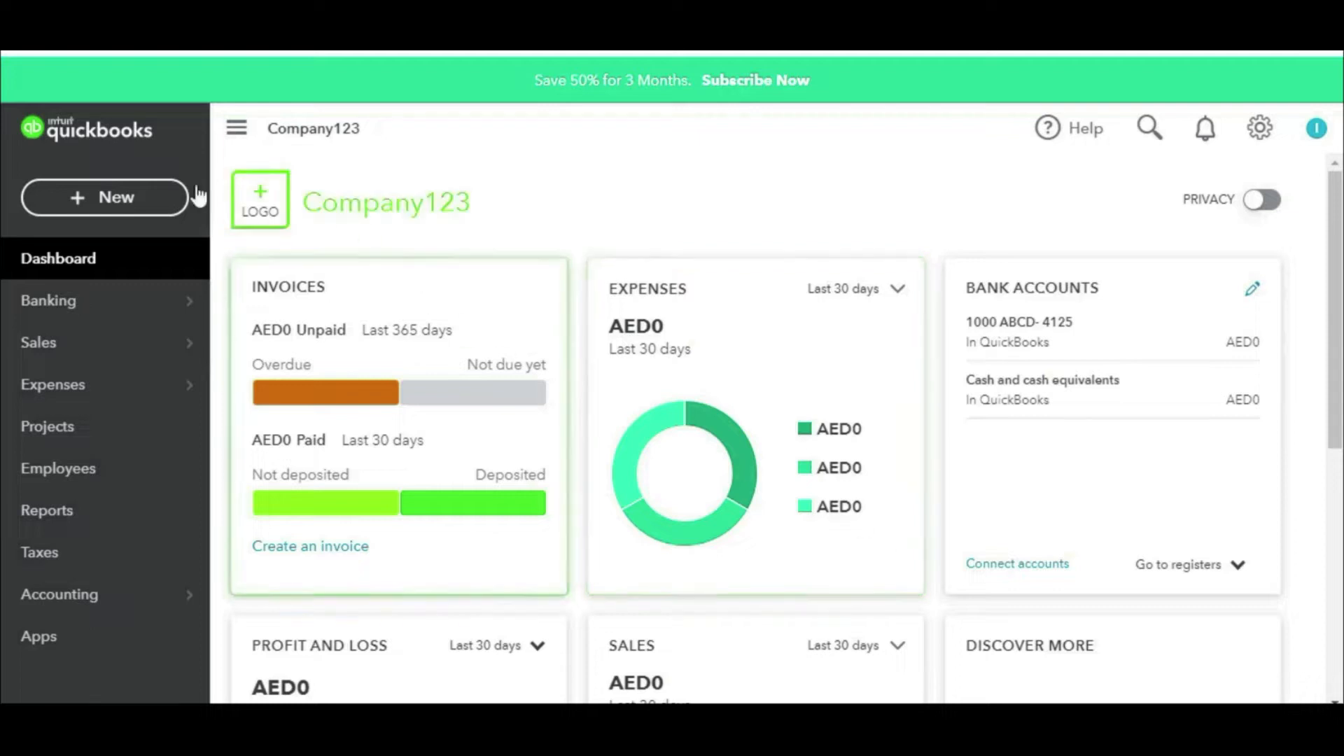
Step: Open a purchase order, discard it, check the gear menu, then reopen a blank one
click(110, 201)
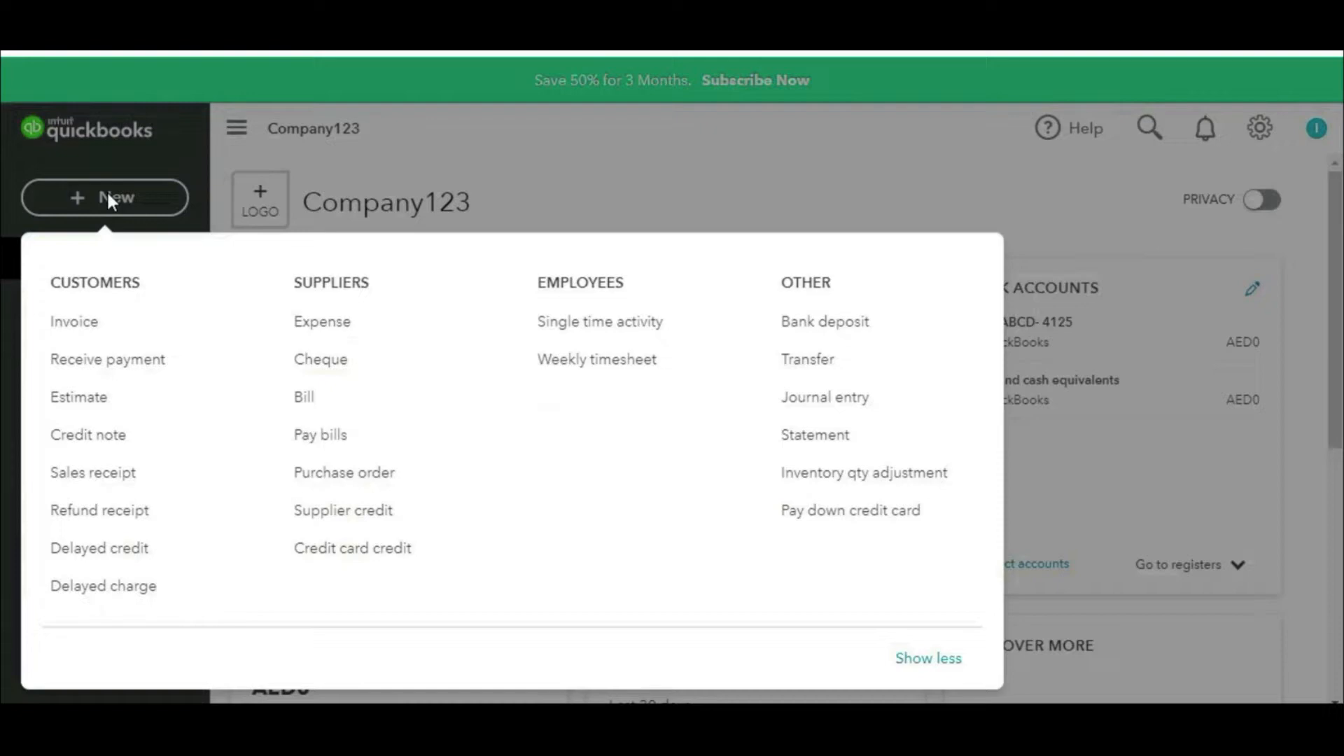
click(348, 474)
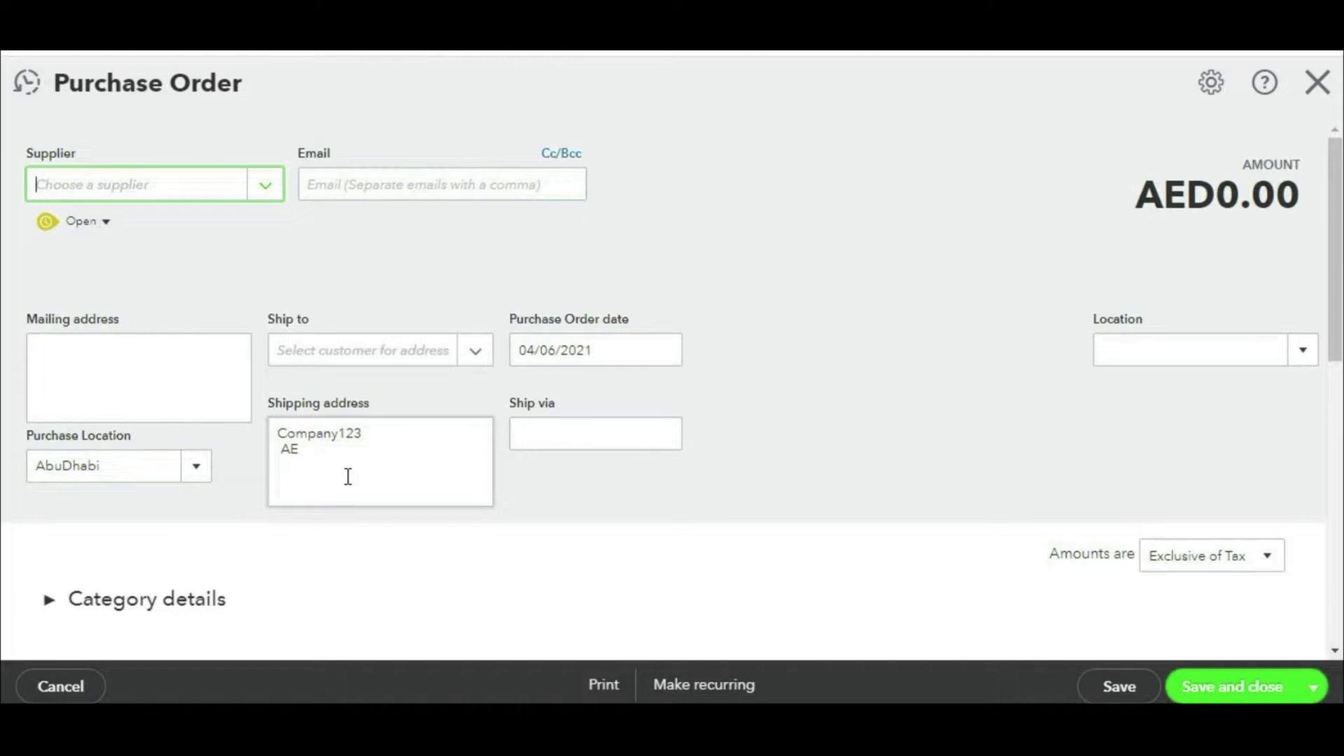
click(1317, 82)
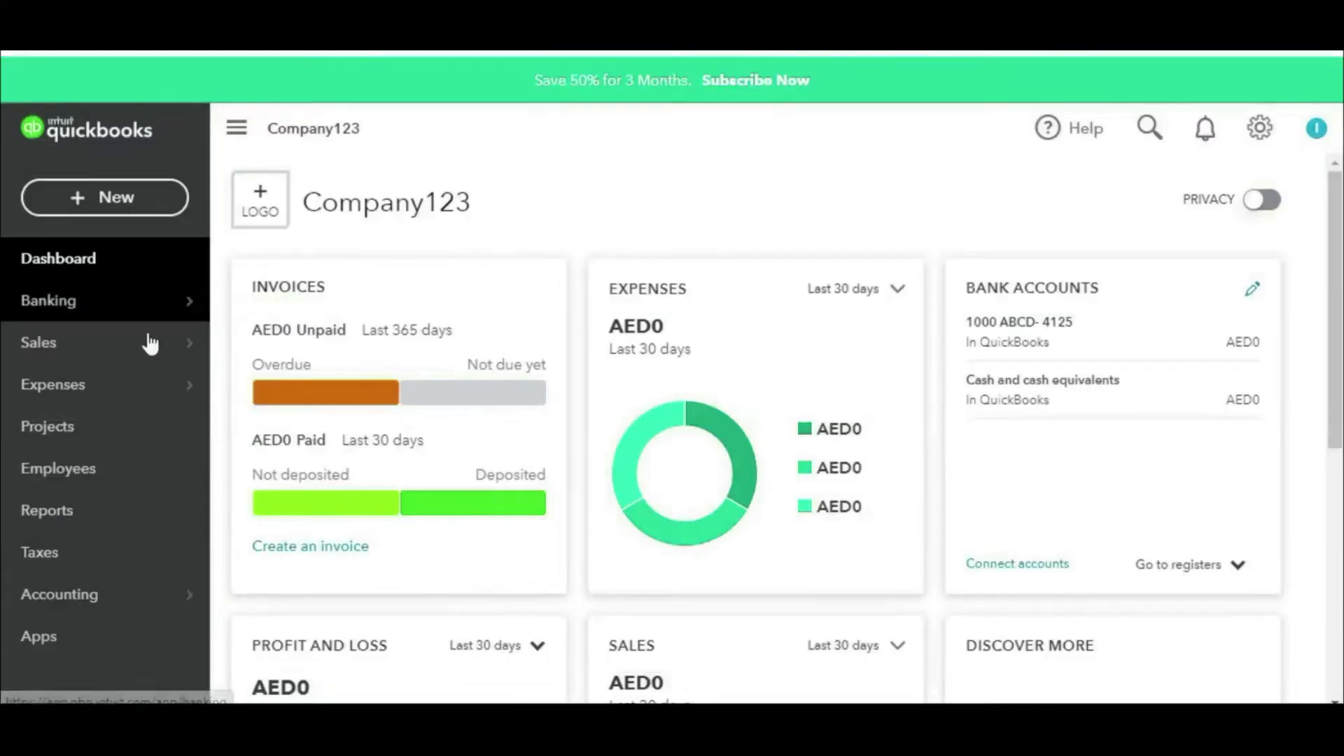
click(1260, 128)
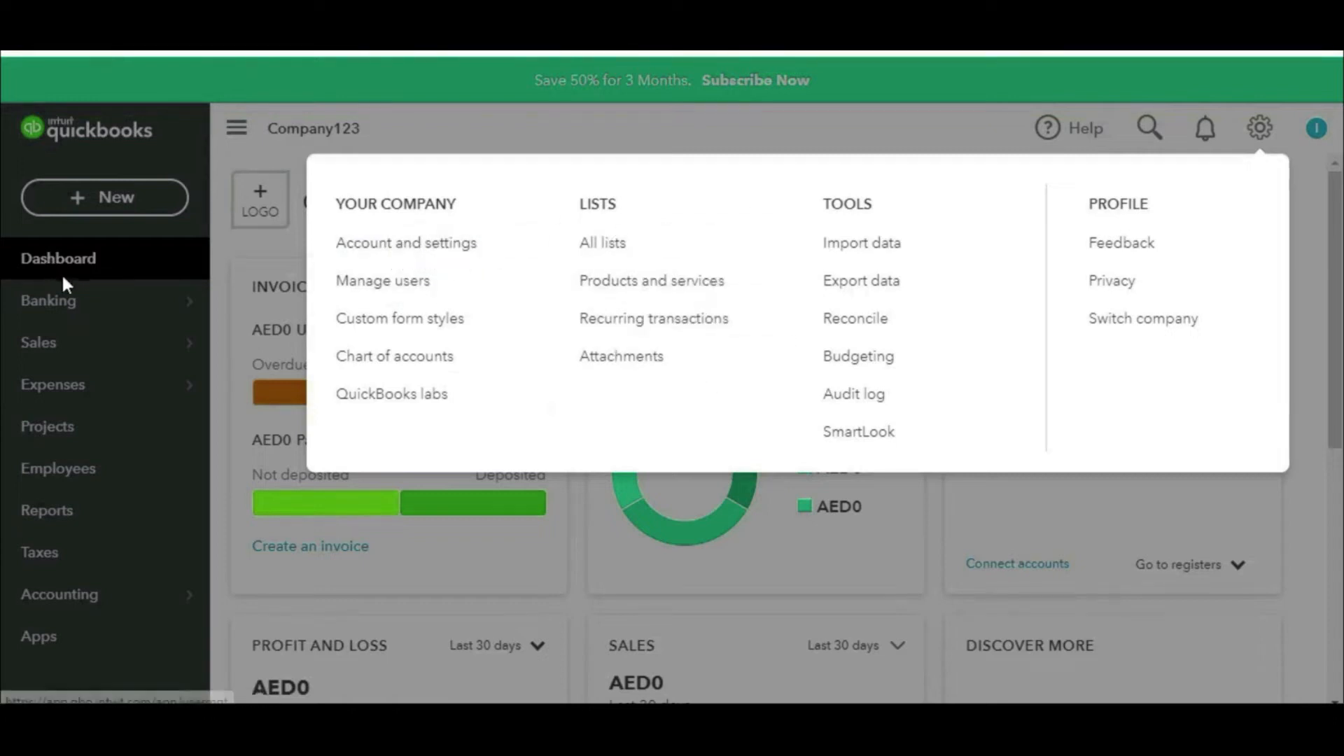
click(115, 206)
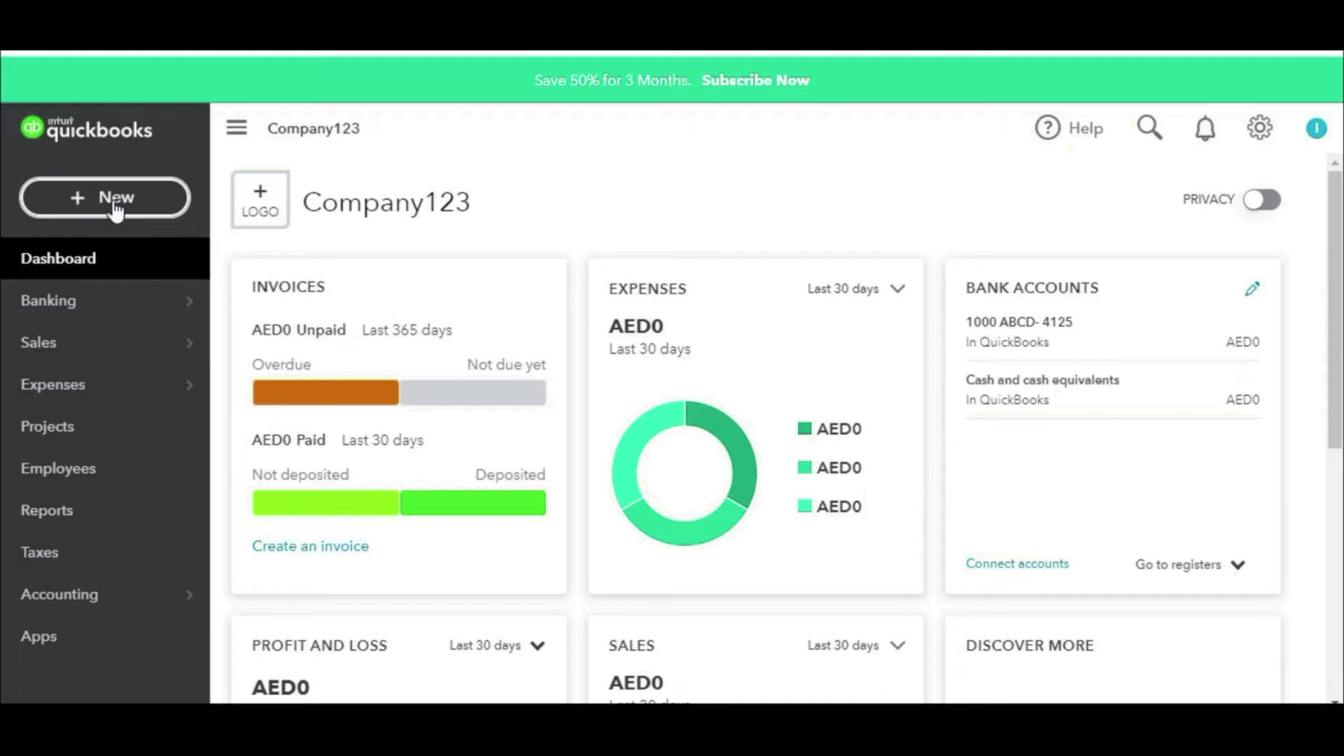
click(113, 203)
click(358, 490)
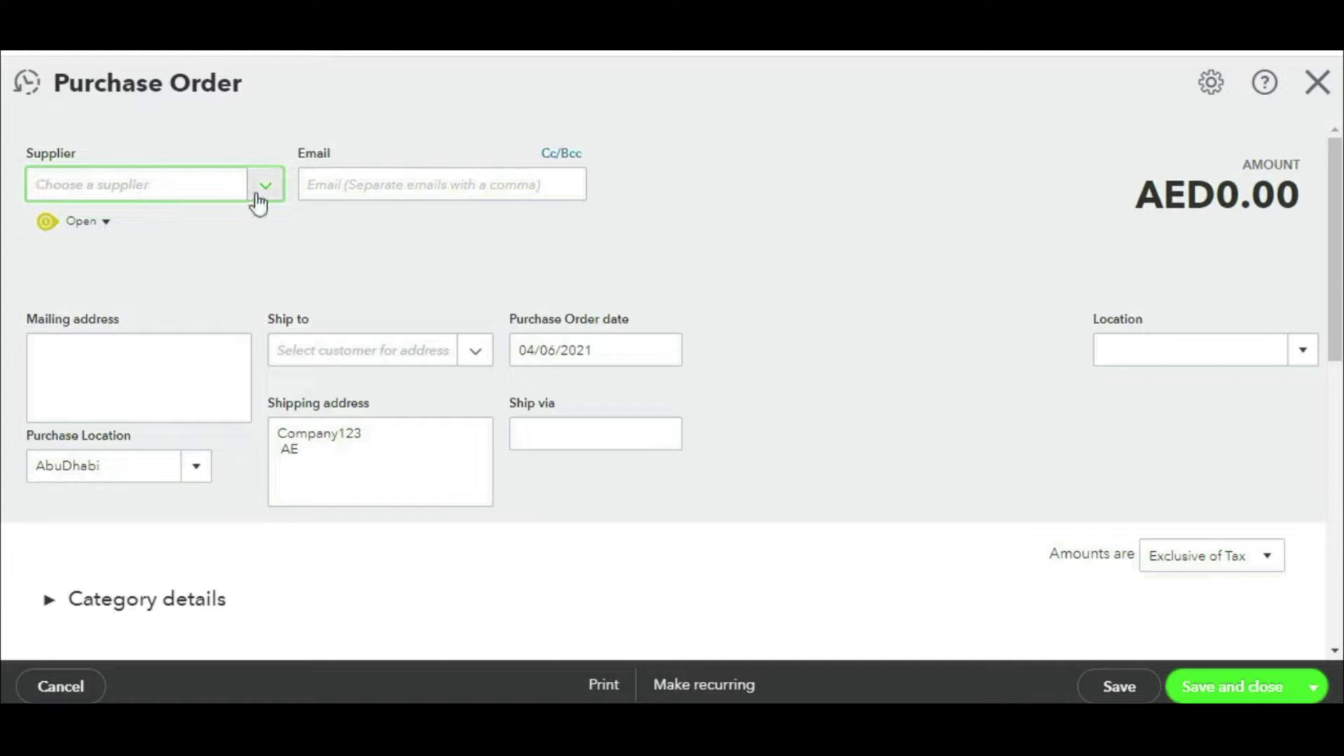
Step: Choose vendor 02 as the purchase order's supplier
click(257, 199)
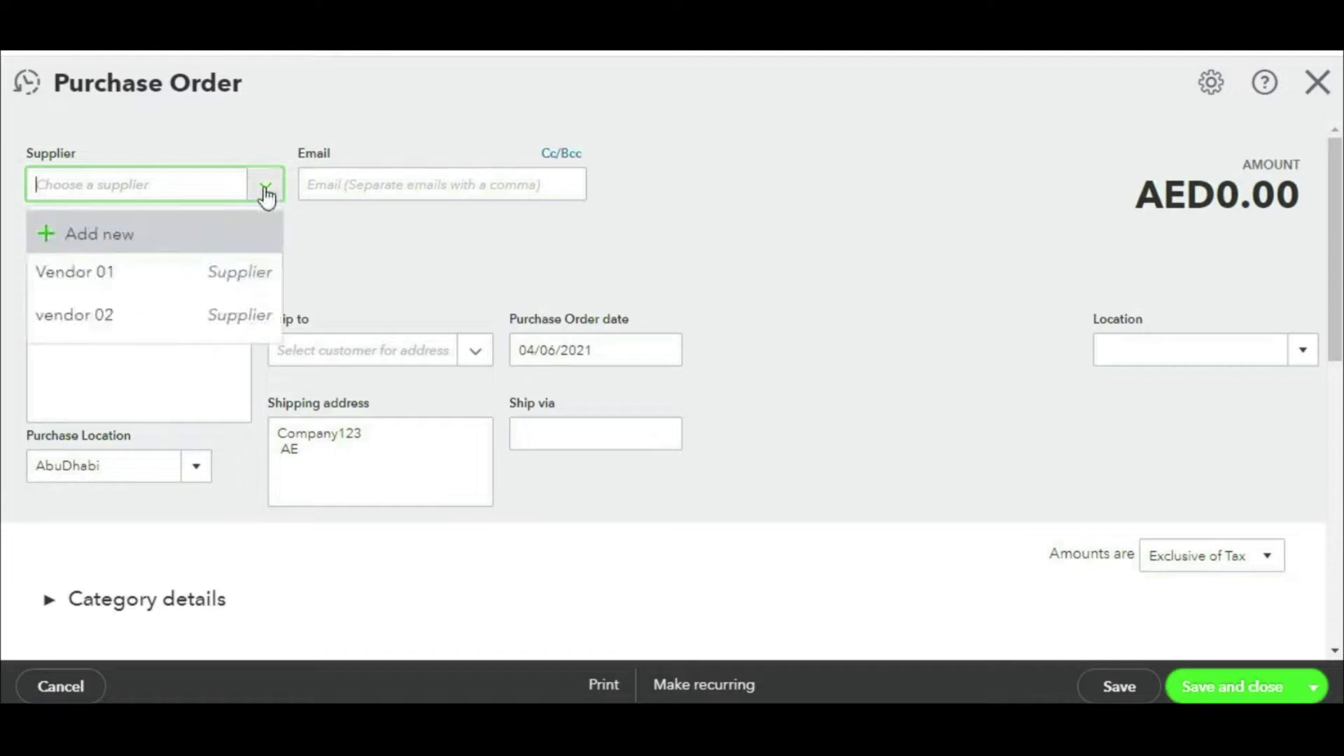
click(102, 330)
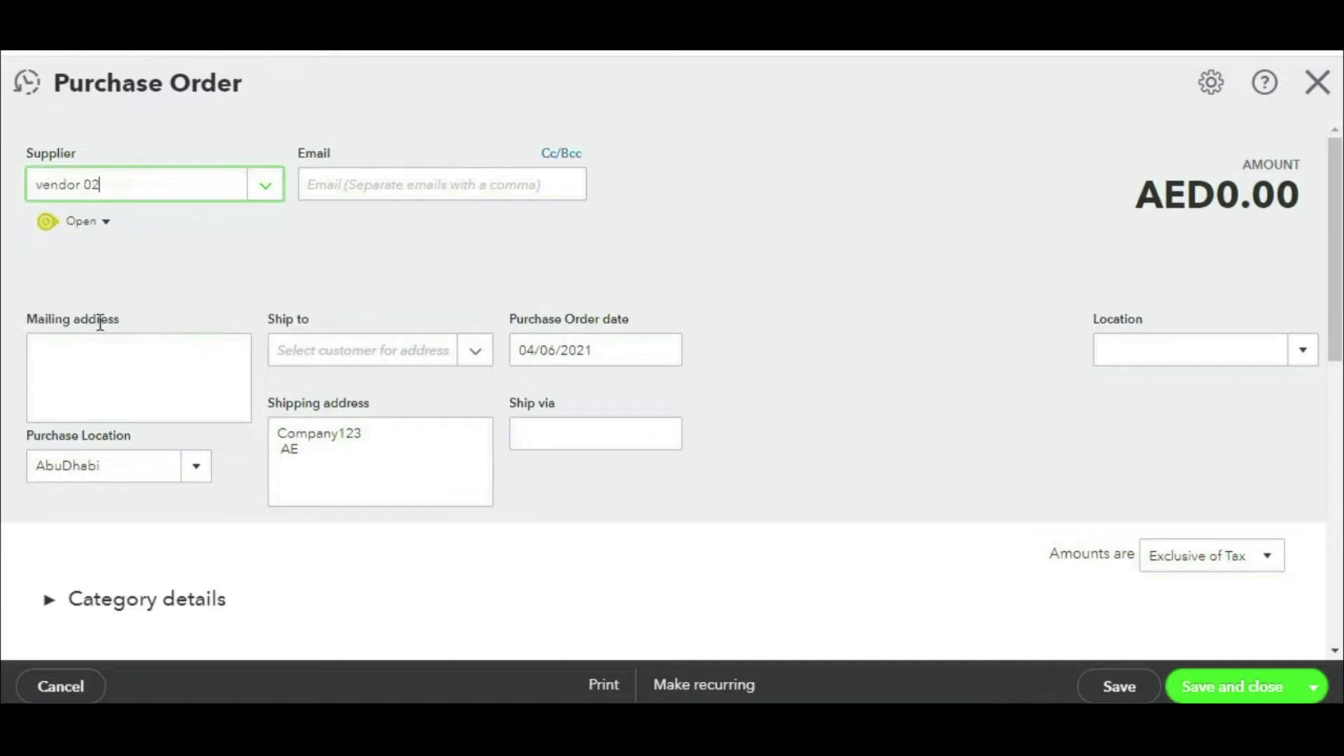
scroll(324, 454, down, 3)
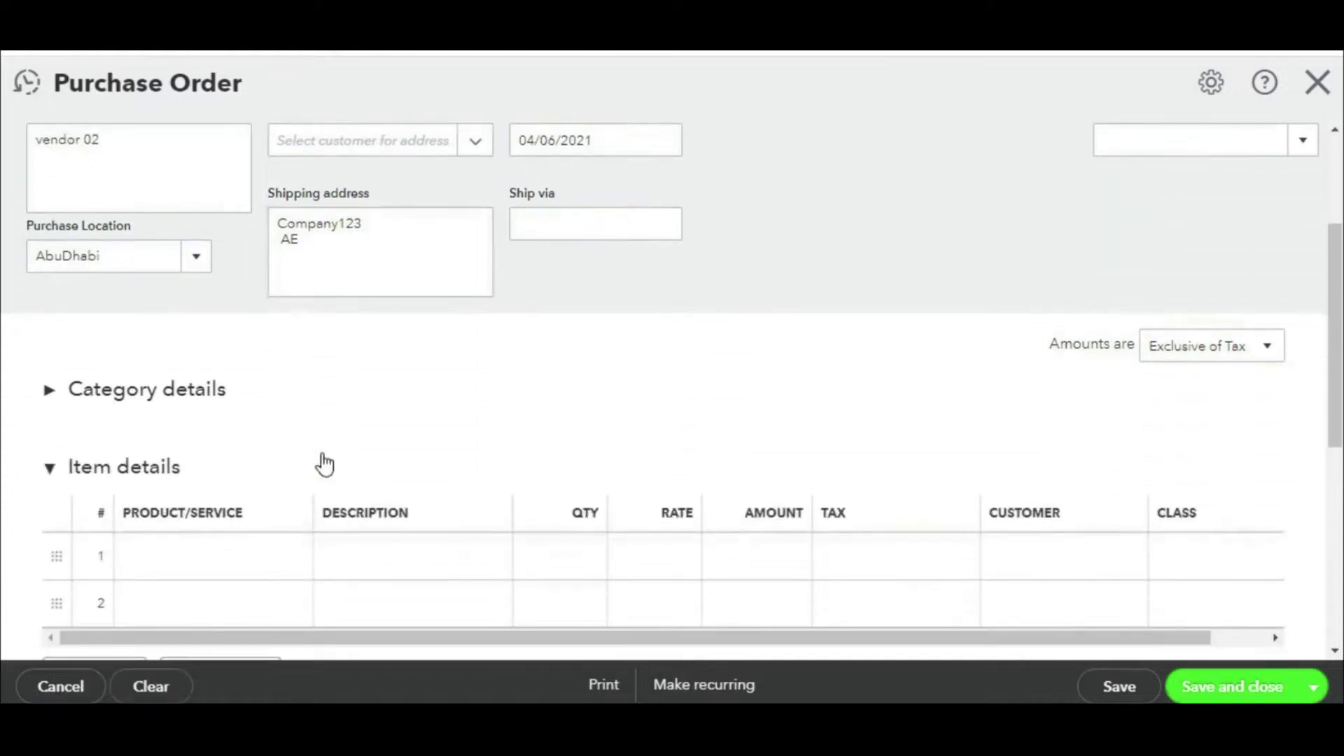
scroll(319, 458, down, 1)
scroll(317, 455, down, 3)
Step: Put Item 01, Item 02 and Item 03 on the first three item lines
click(282, 354)
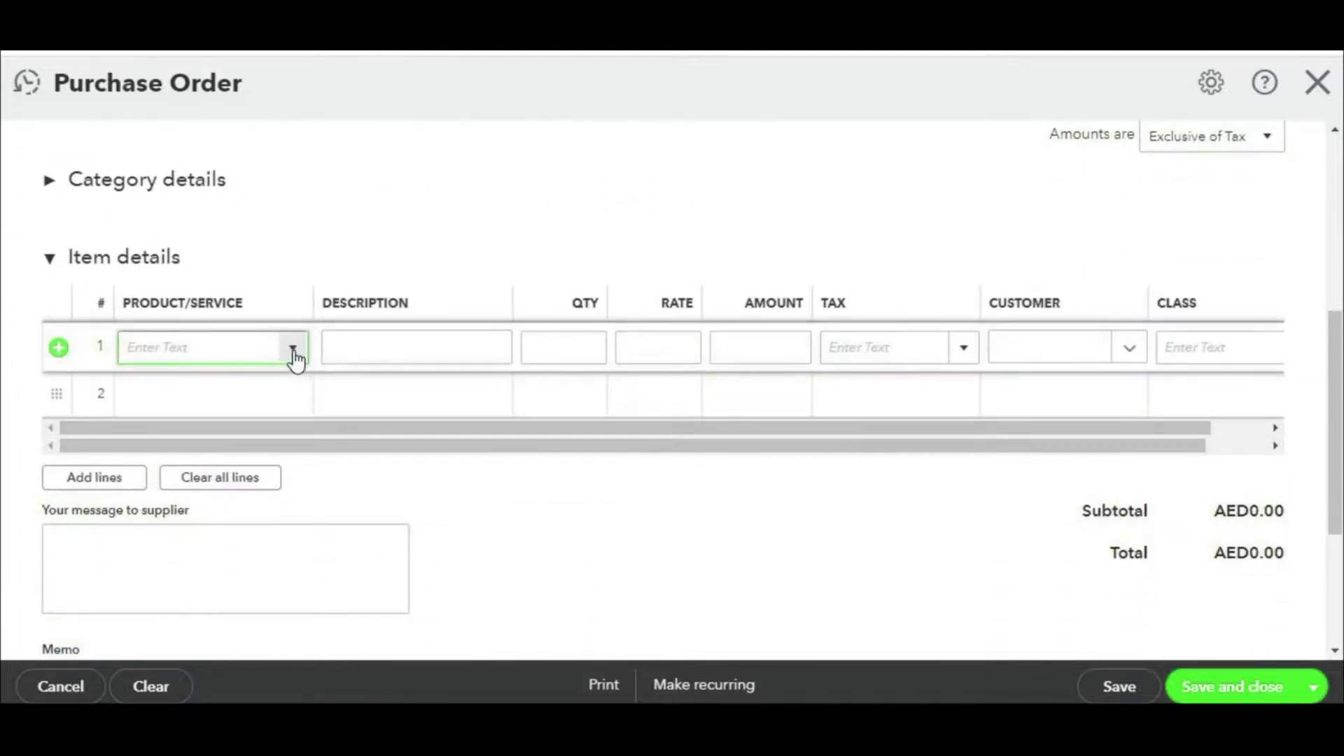
click(292, 348)
click(205, 439)
click(301, 395)
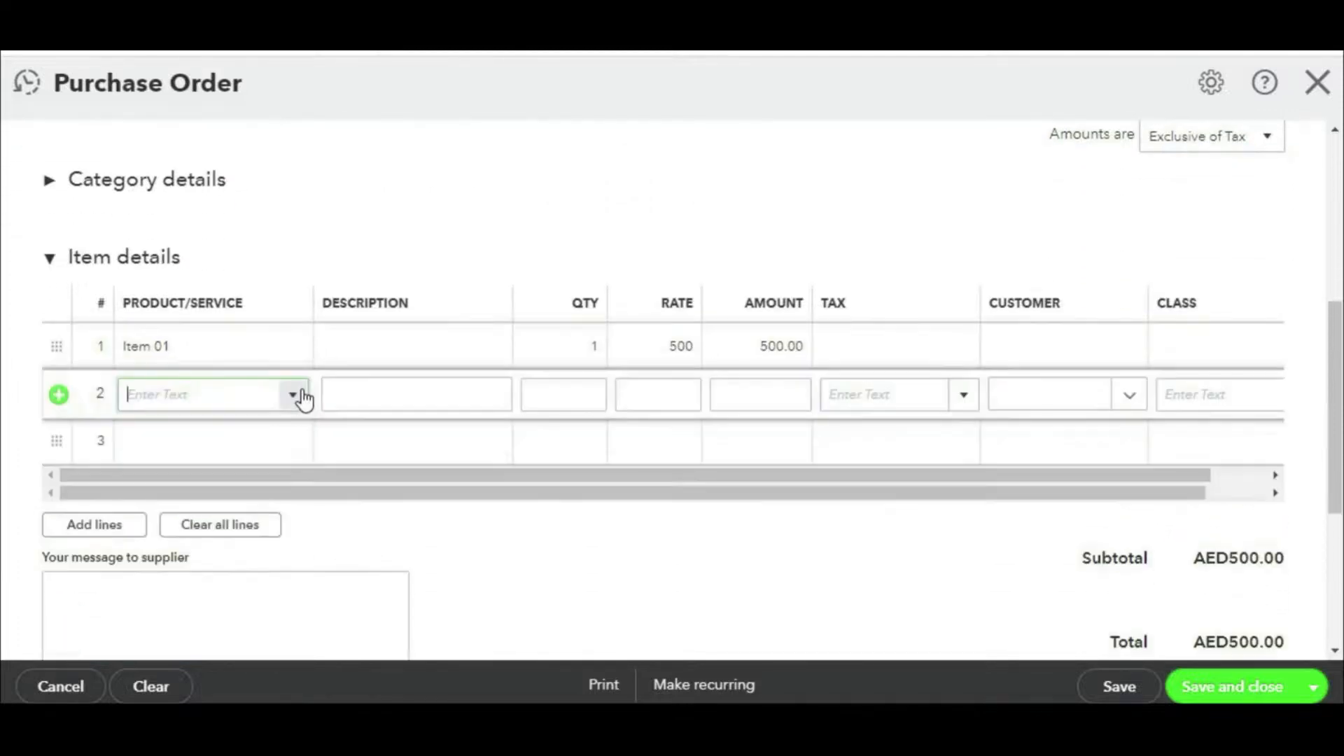
click(294, 398)
click(198, 530)
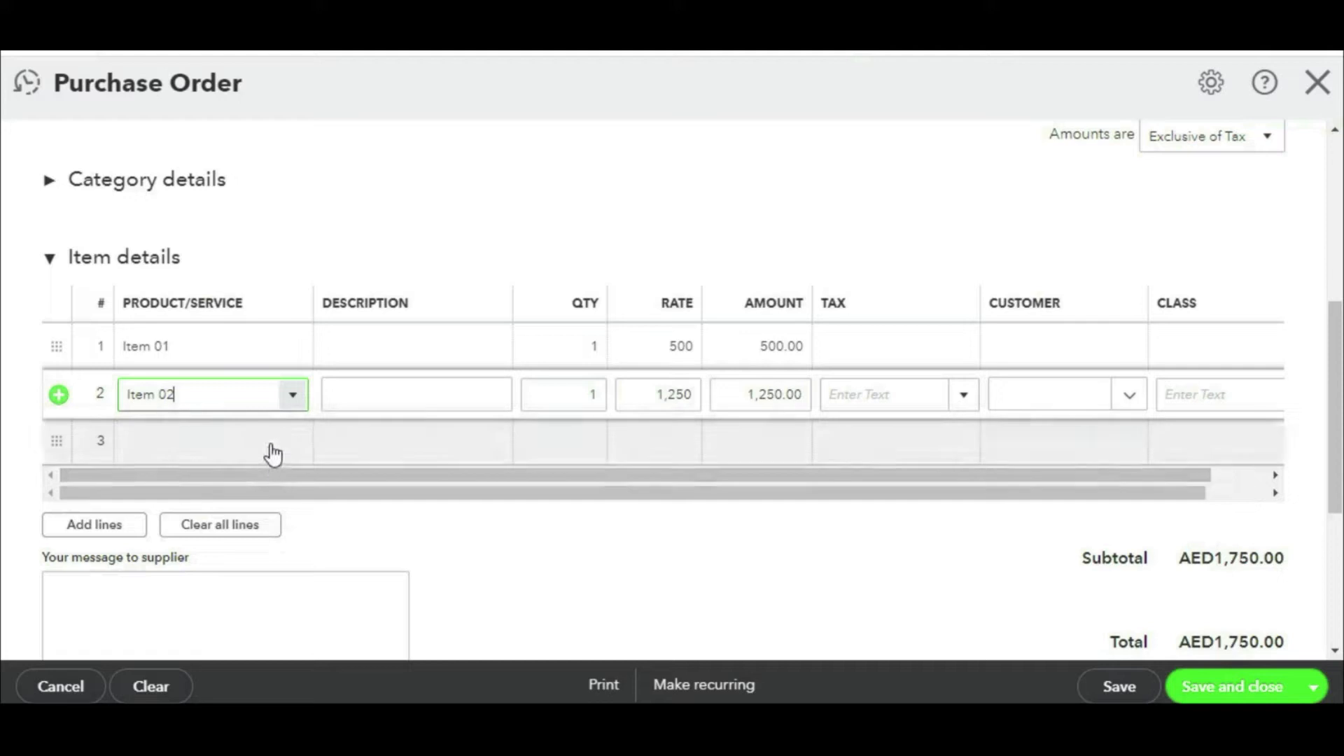
click(294, 455)
click(294, 454)
click(178, 600)
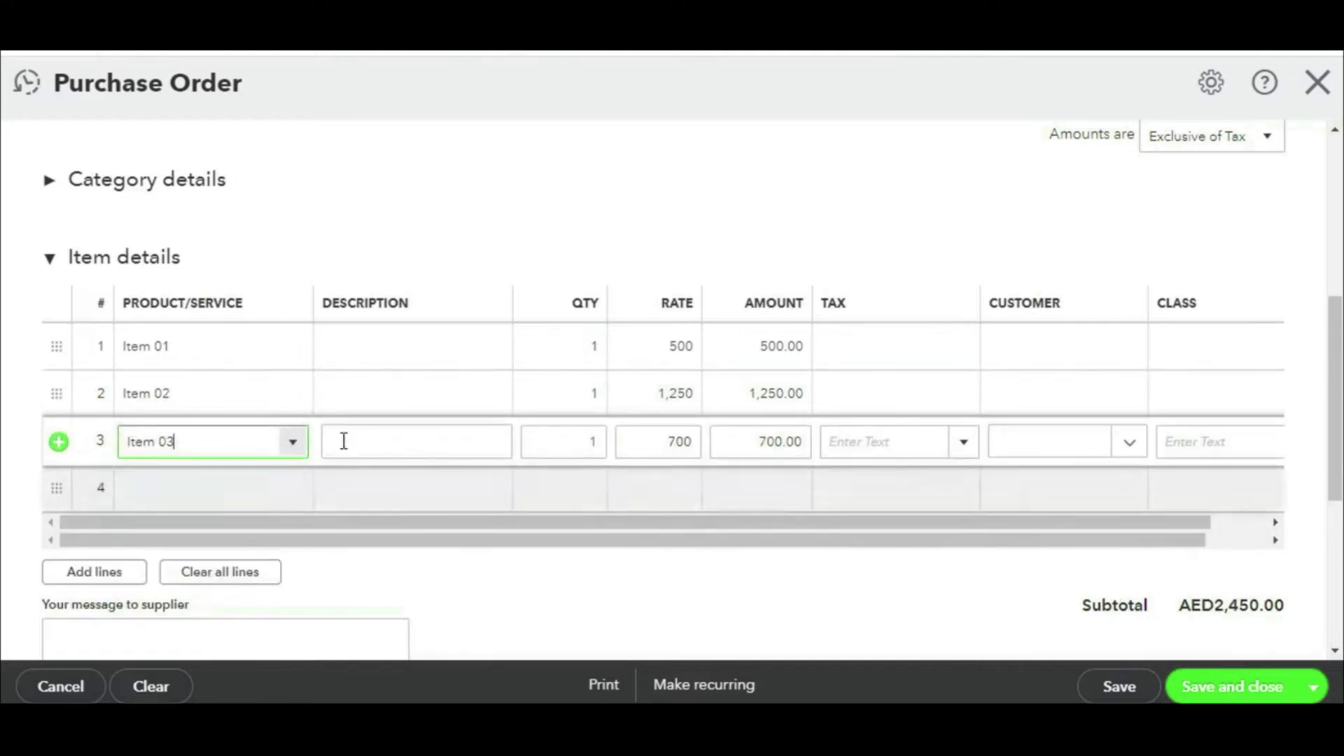
Step: Set each line to quantity 250 with SR Standard Rated tax
click(585, 348)
text(250)
key(Return)
text(250)
key(Return)
text(250)
click(899, 347)
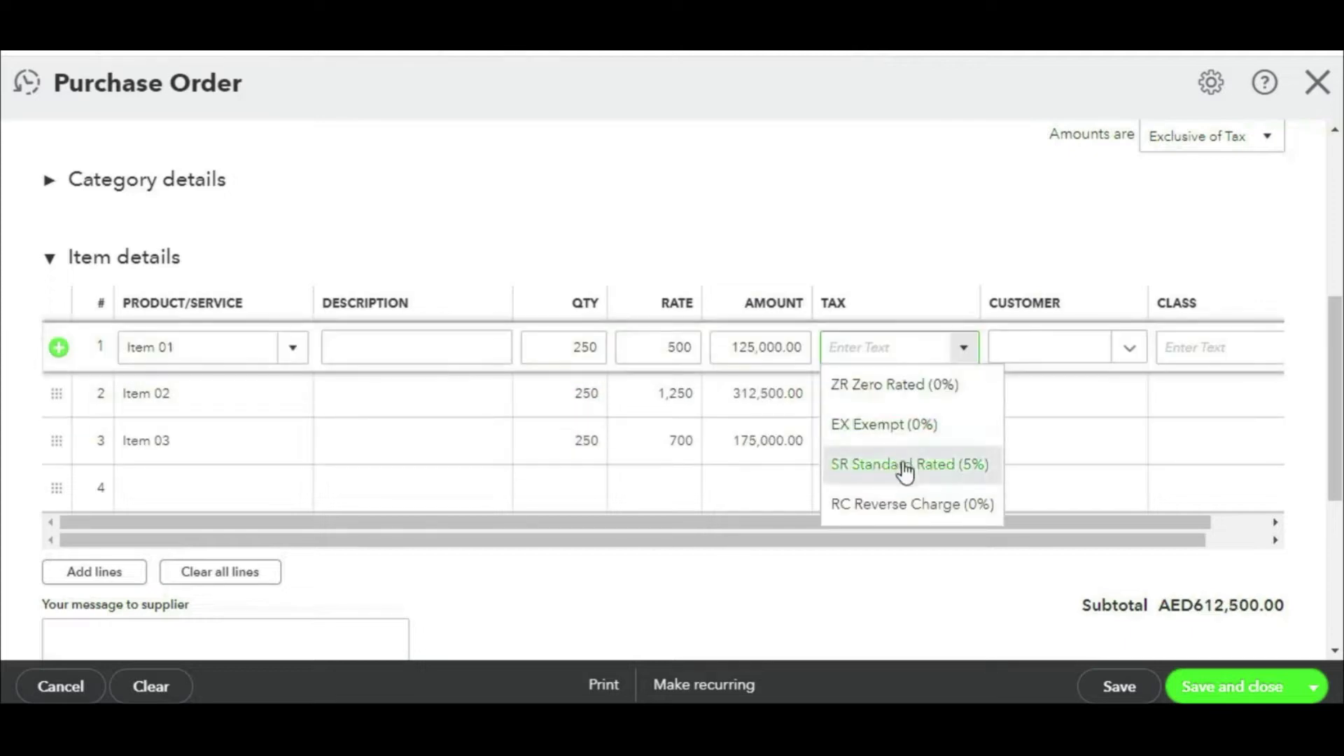
click(904, 464)
click(952, 397)
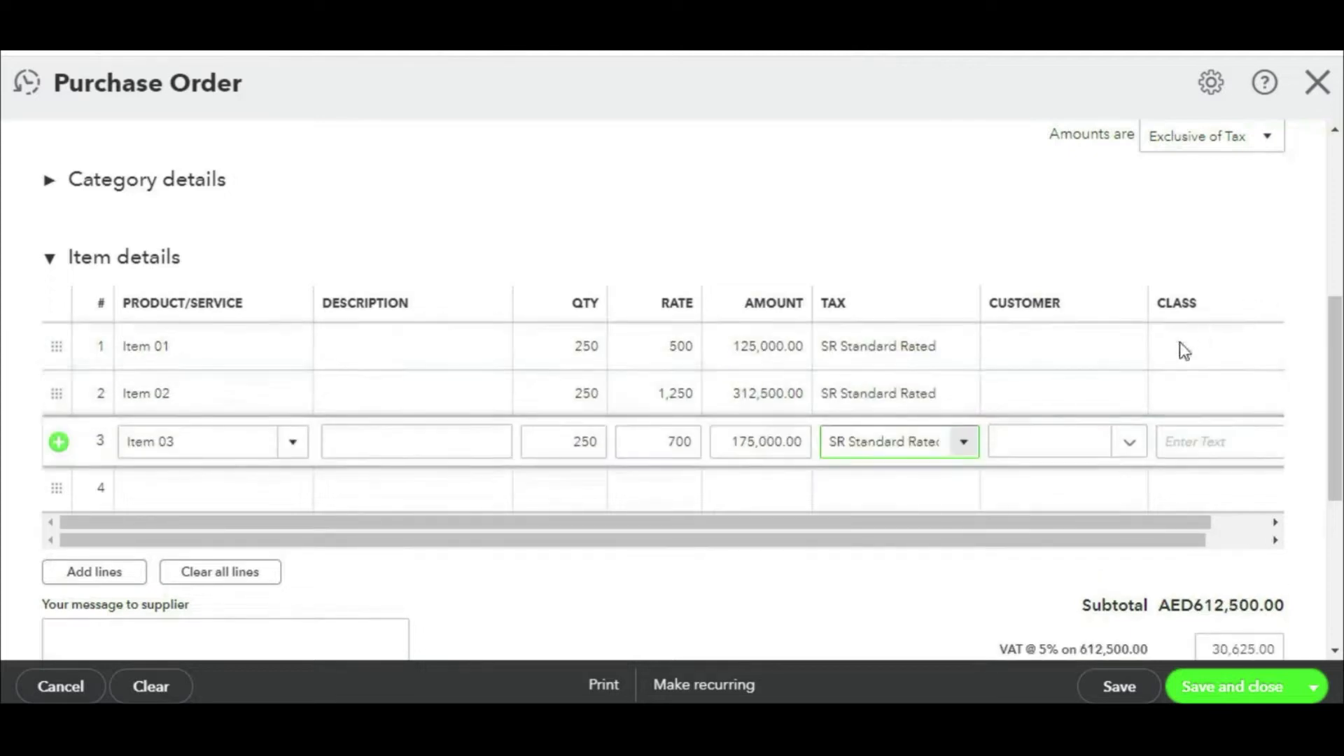
Step: Review the completed order totalling AED643,125.00 from the top of the form
scroll(1165, 361, up, 3)
scroll(999, 420, down, 5)
scroll(1001, 422, up, 5)
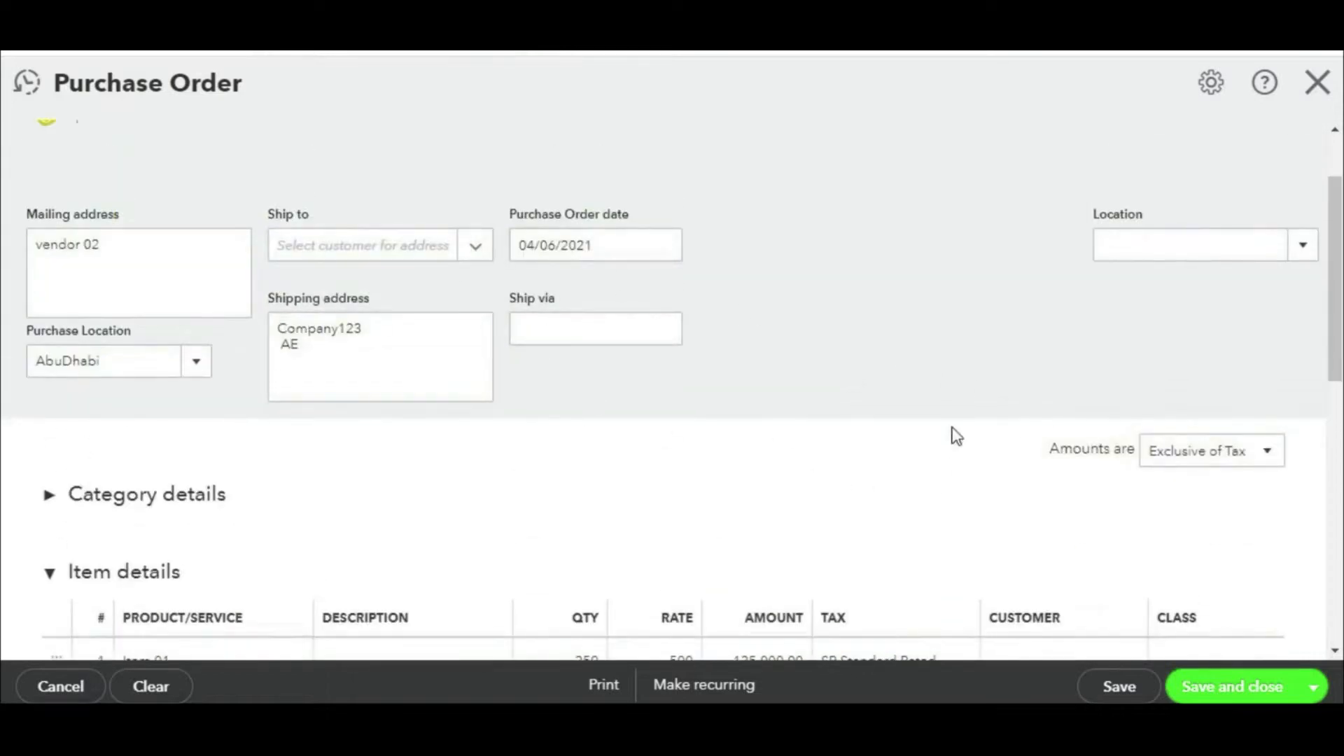
scroll(938, 427, up, 2)
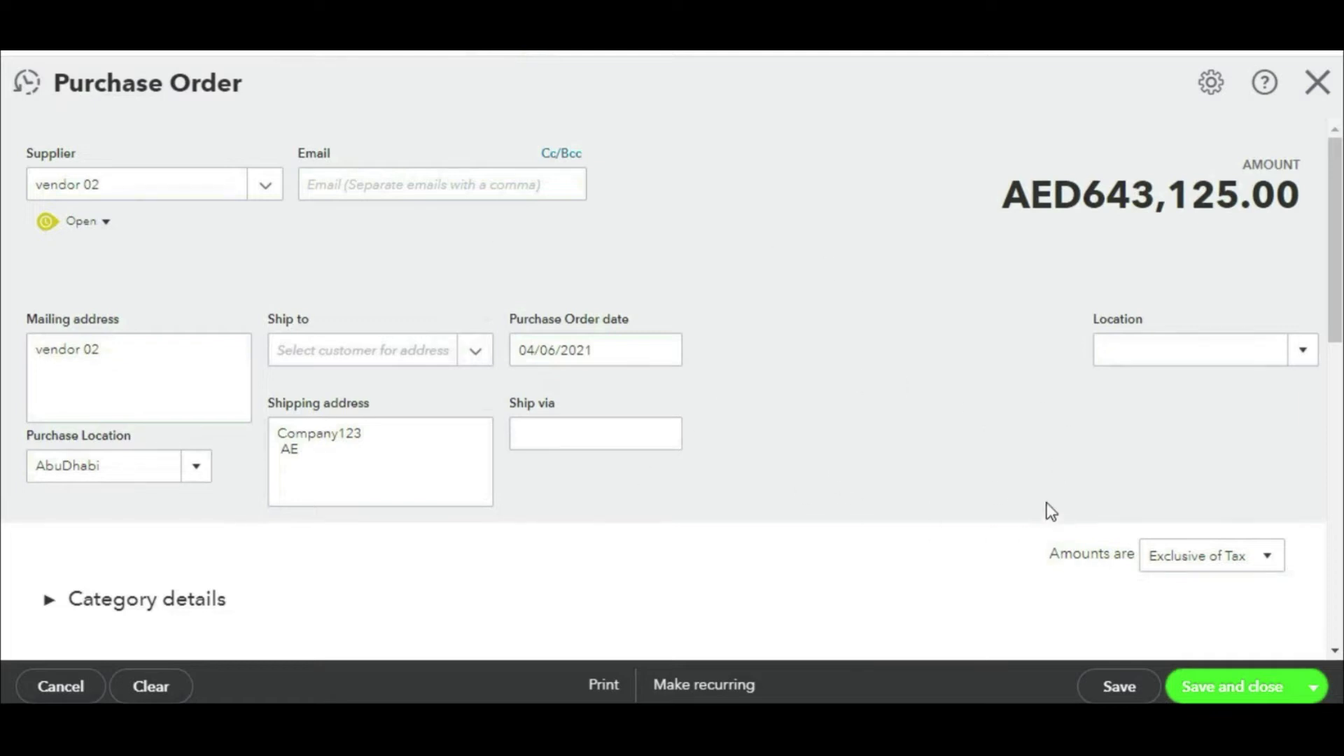
mouse_move(1026, 199)
mouse_down()
mouse_move(151, 476)
mouse_move(1012, 256)
mouse_up()
mouse_move(971, 302)
mouse_down()
mouse_move(728, 536)
mouse_move(712, 518)
mouse_up()
drag(710, 450, 860, 502)
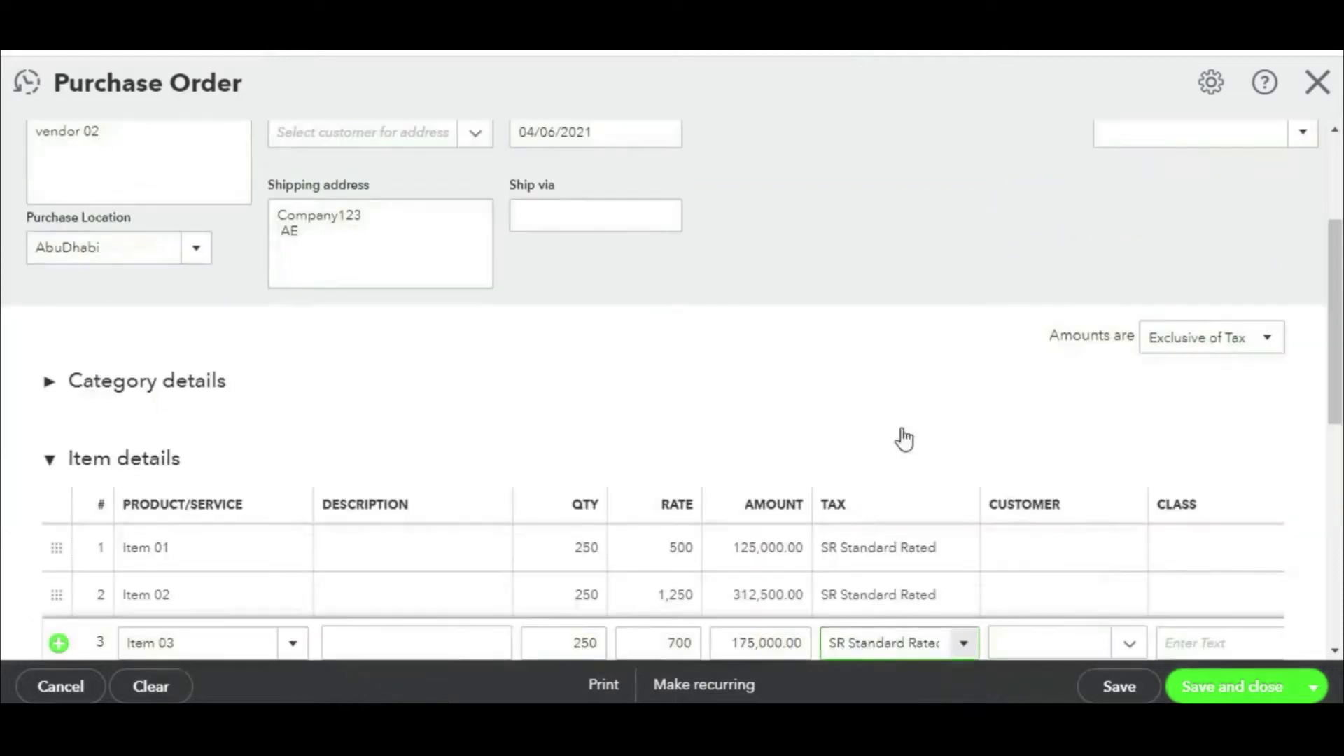
scroll(997, 332, up, 3)
click(1216, 84)
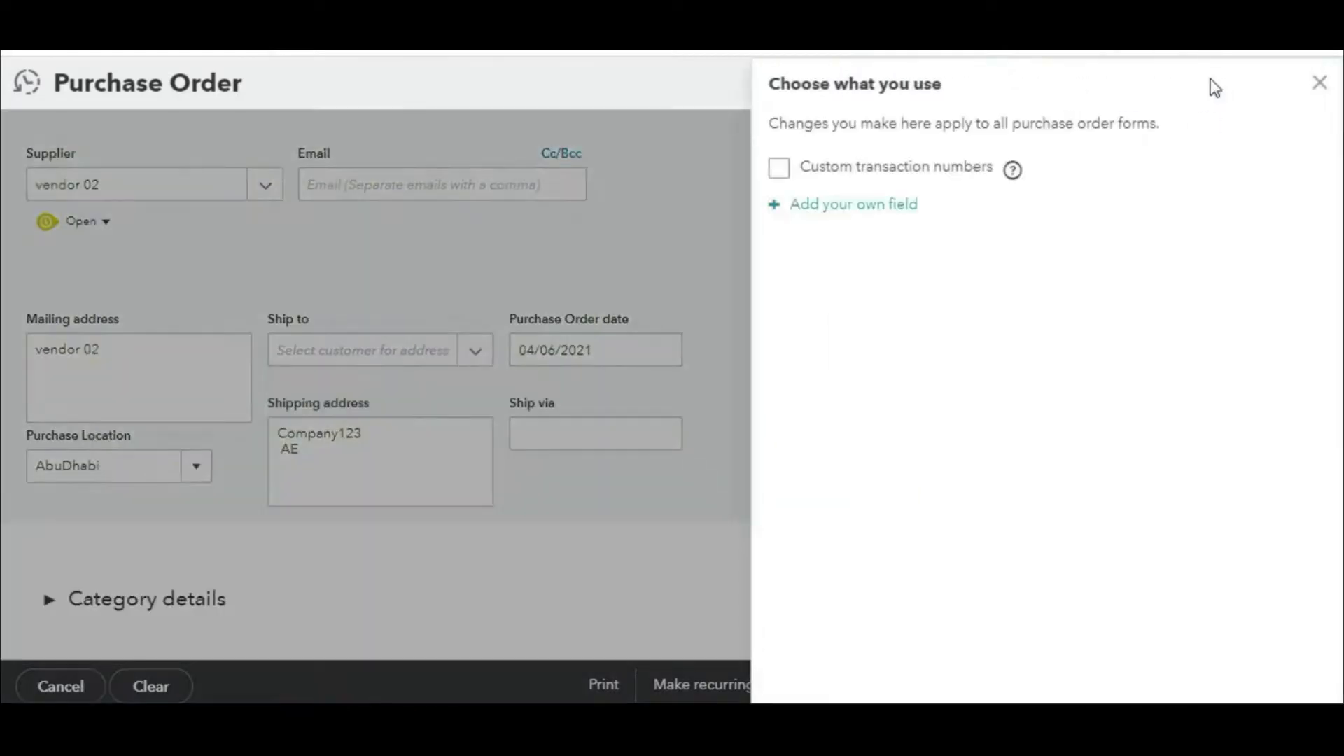
Step: Turn on custom transaction numbers and add two custom fields to purchase orders
click(781, 172)
click(811, 204)
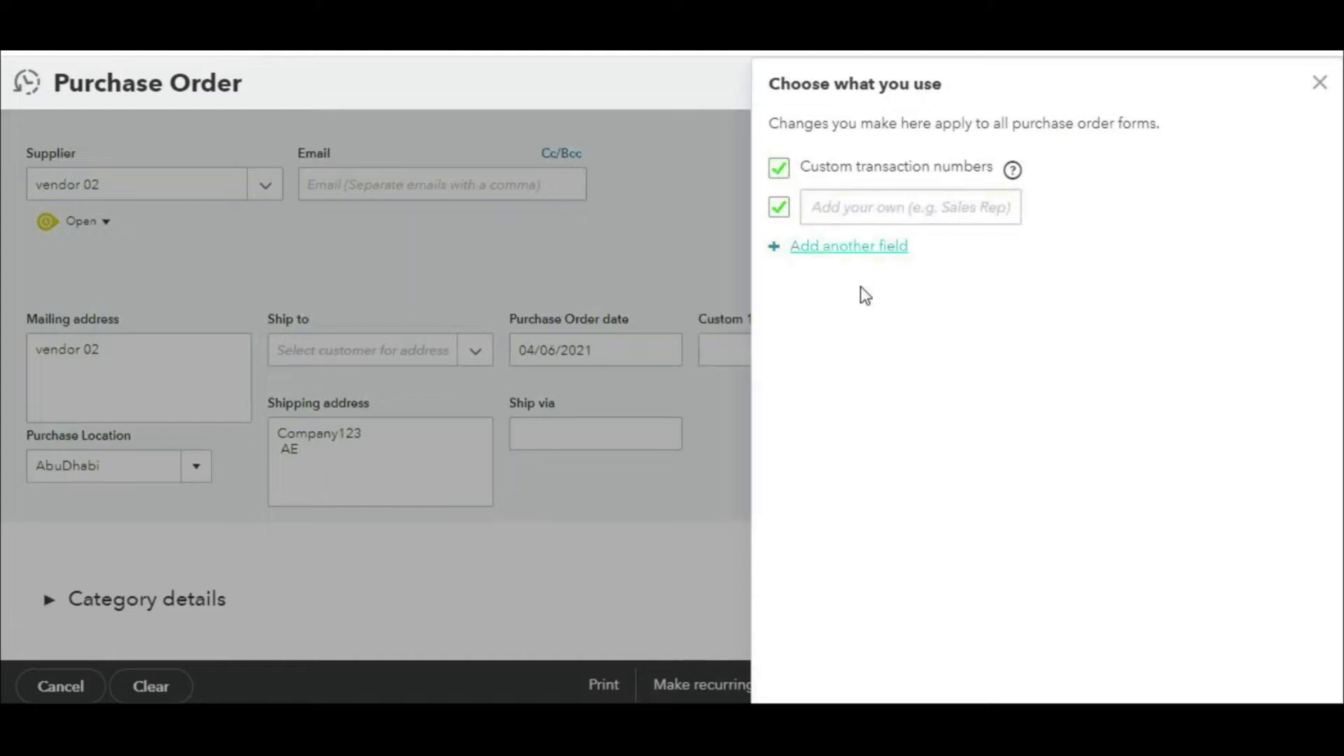
click(849, 247)
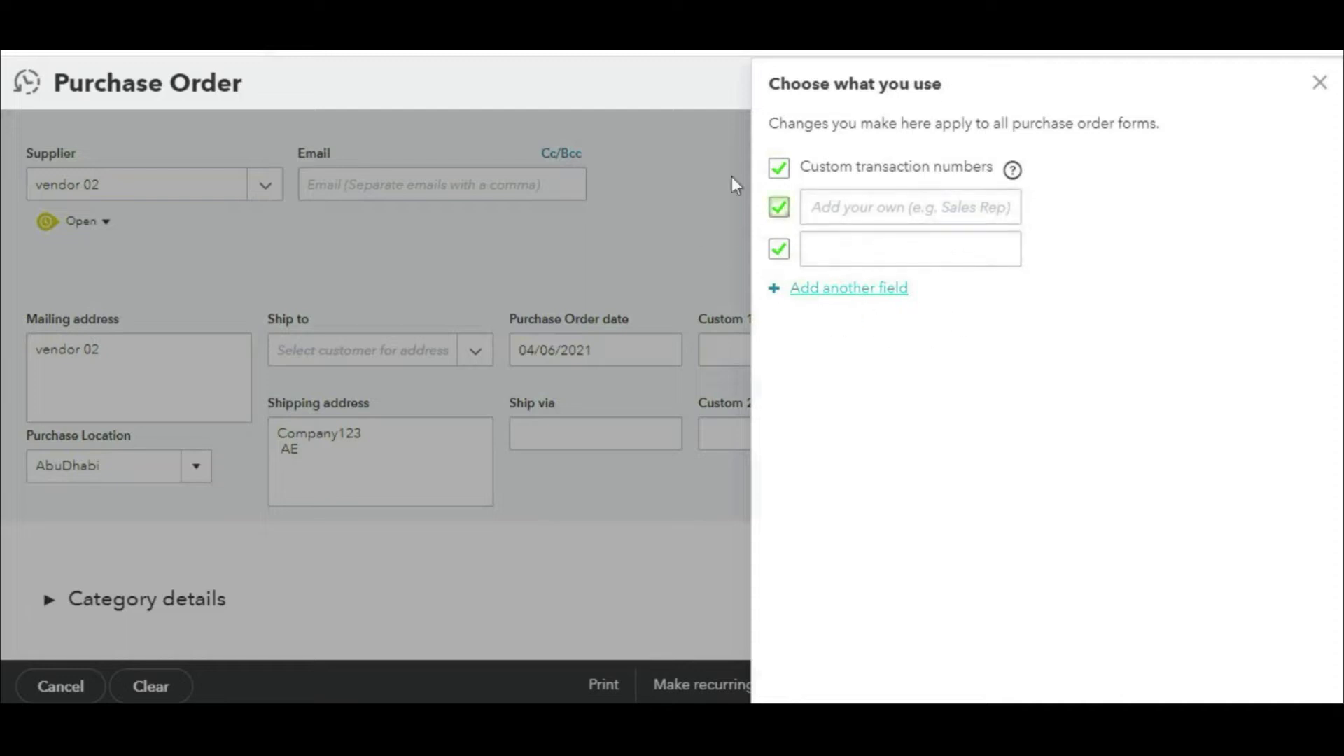
Step: Name the first custom field 'Sale Repr' and check it on the vendor 02 order
click(896, 205)
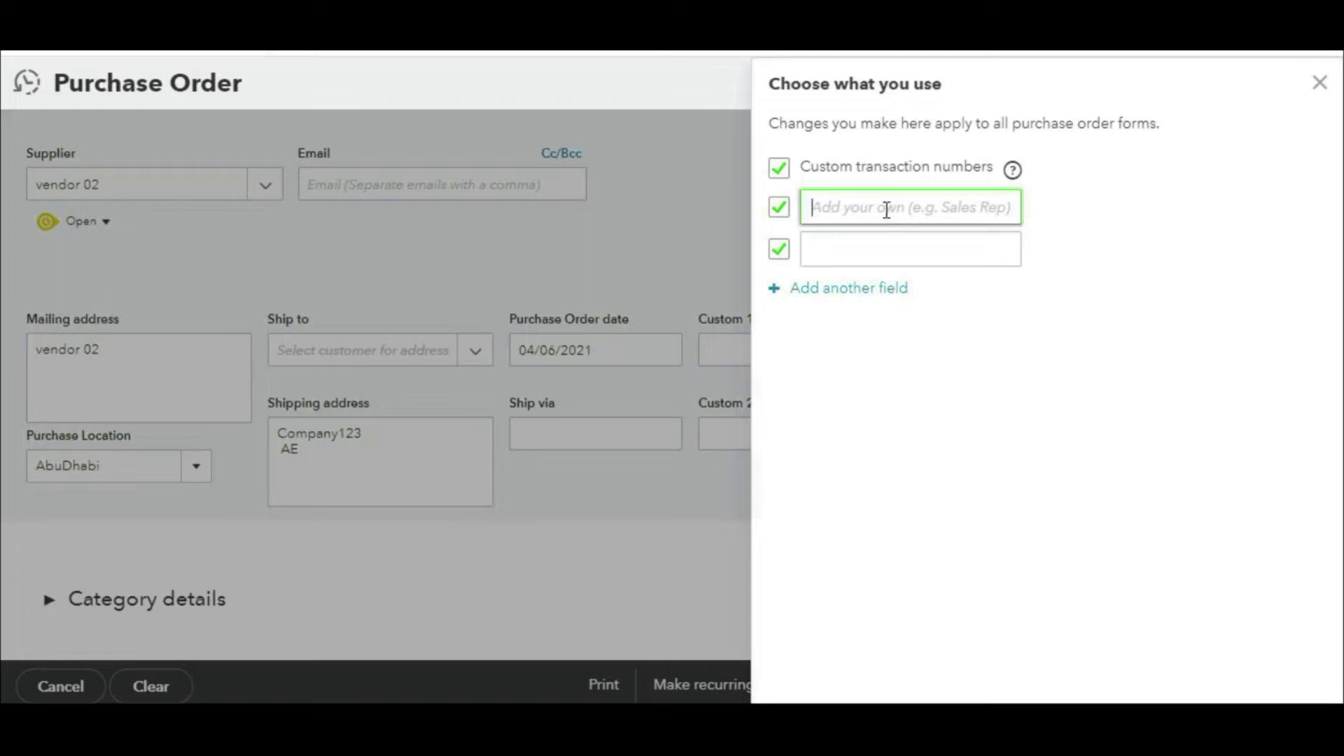
text(S)
key(BackSpace)
text(Sale )
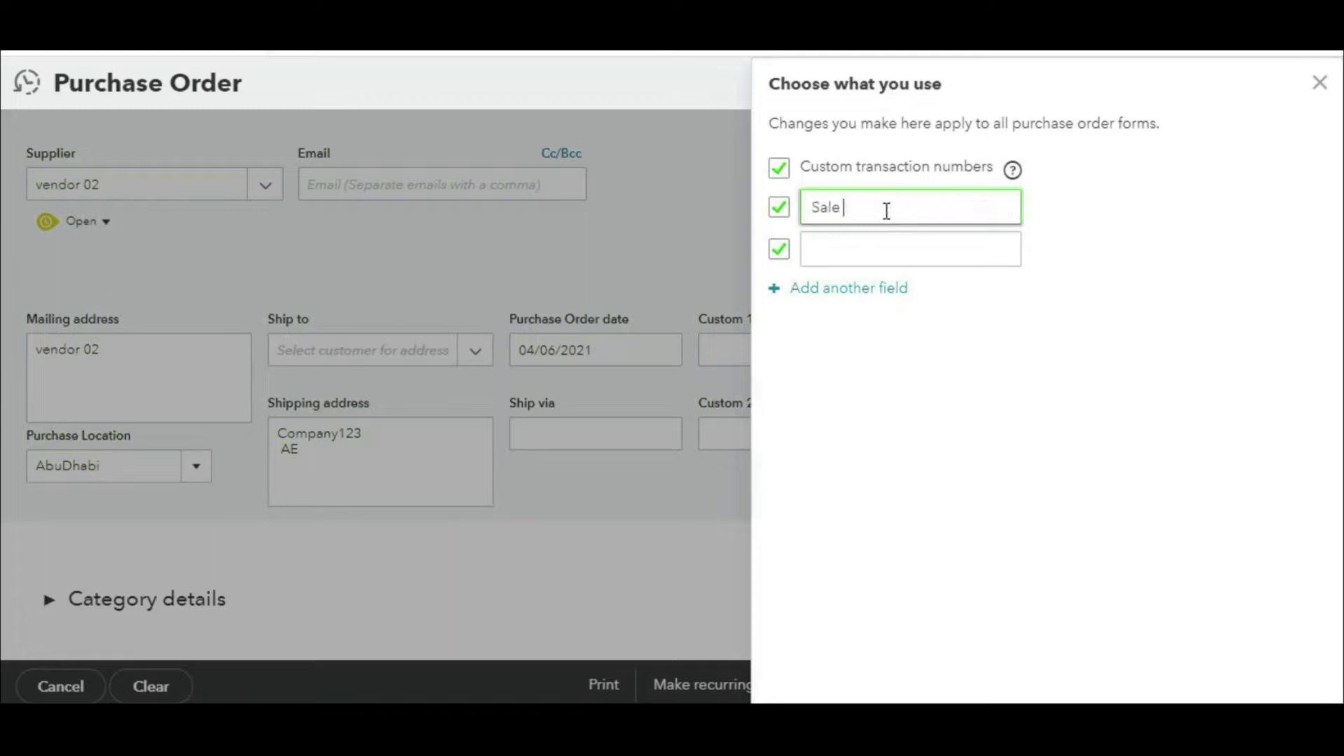
text(Rppr)
click(1318, 83)
key(ctrl+2)
mouse_move(1175, 257)
mouse_down()
mouse_move(1044, 241)
mouse_move(1204, 392)
mouse_move(1048, 221)
mouse_up()
drag(832, 166, 1042, 271)
mouse_move(1005, 221)
mouse_down()
mouse_move(1013, 231)
mouse_move(968, 299)
mouse_up()
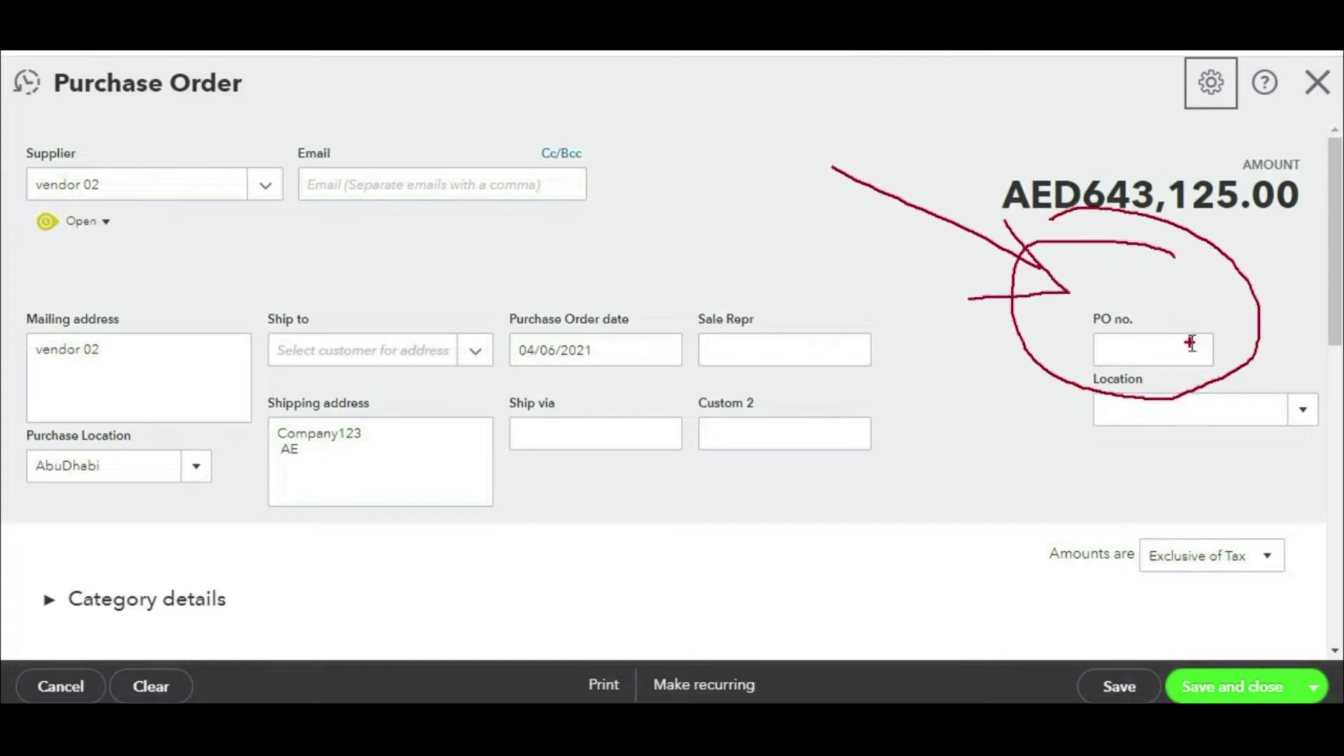
Step: Enter 123 as the purchase order number and fill in the Sale Repr field
key(Escape)
click(1159, 347)
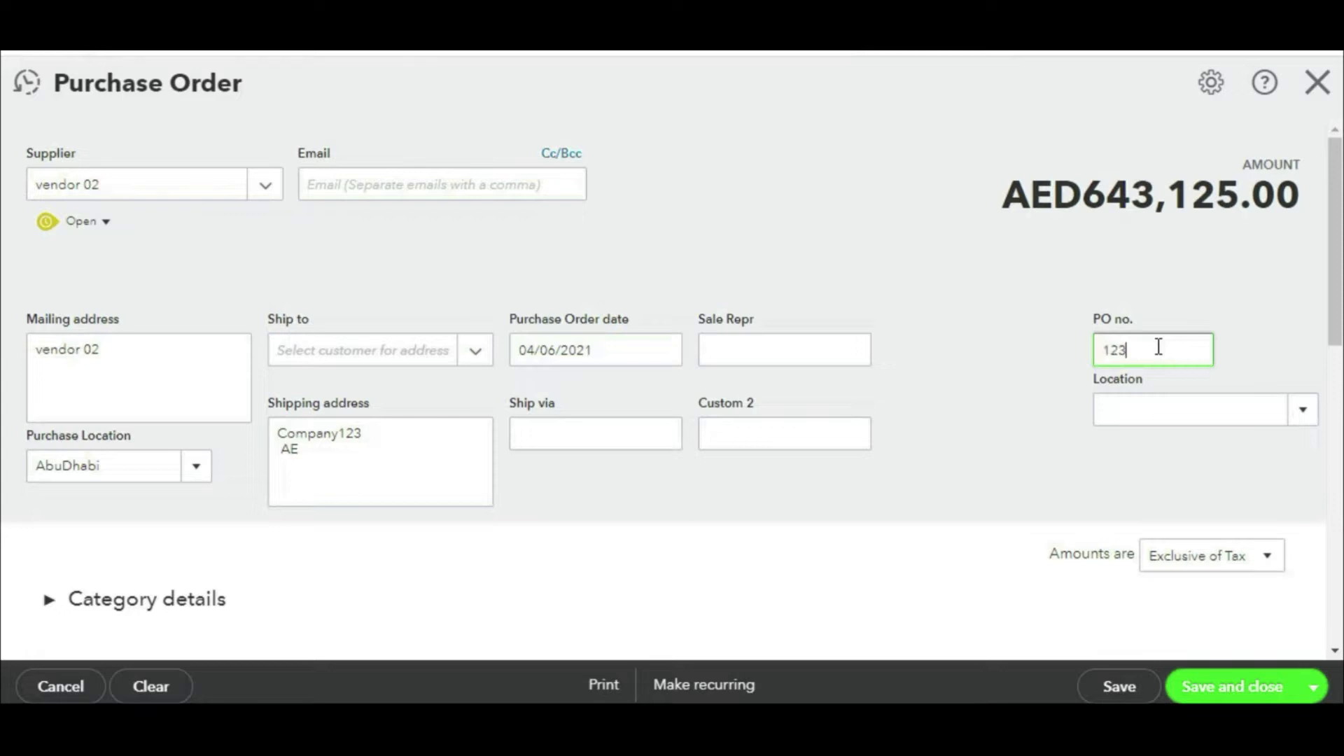
click(802, 336)
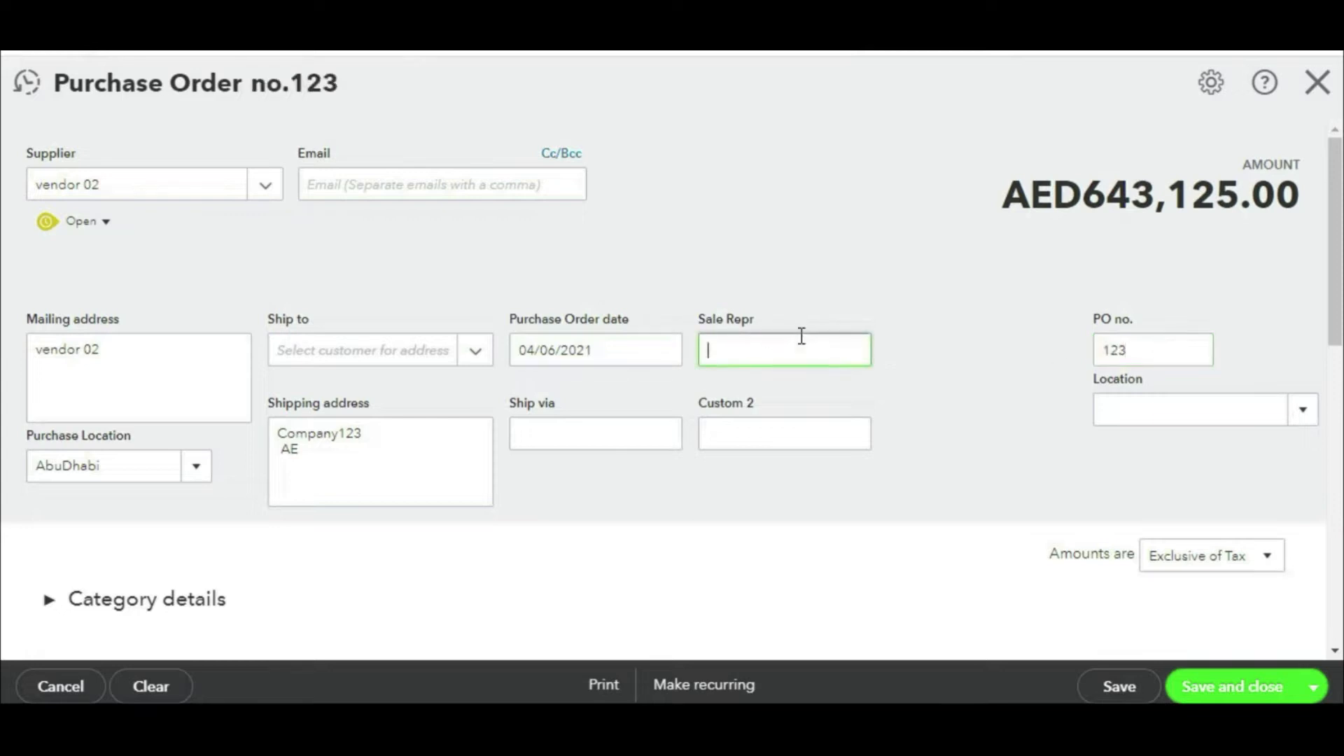
text(abc)
key(BackSpace)
text(d)
Step: Check the AED612,500.00 subtotal, 30,625.00 VAT and AED643,125.00 total, then save the purchase order
scroll(1086, 393, down, 8)
scroll(1081, 388, up, 2)
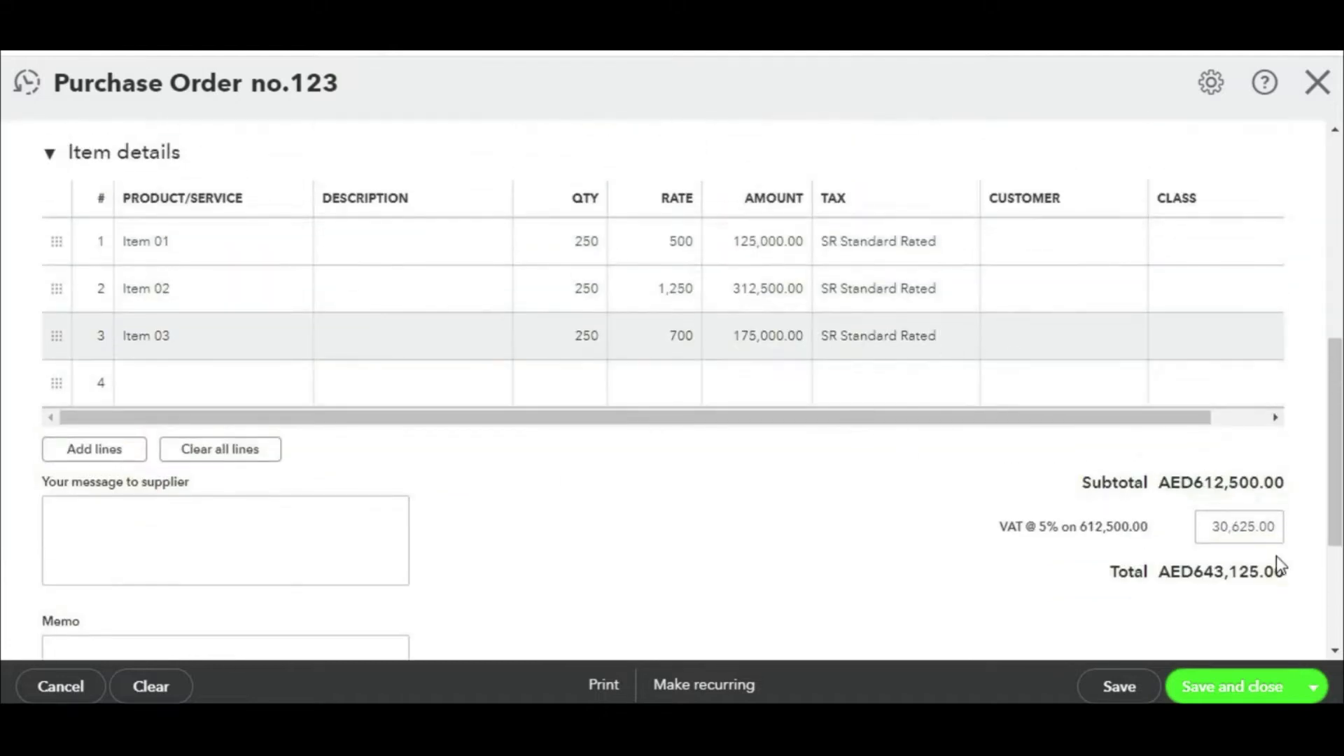
drag(1168, 492, 1337, 492)
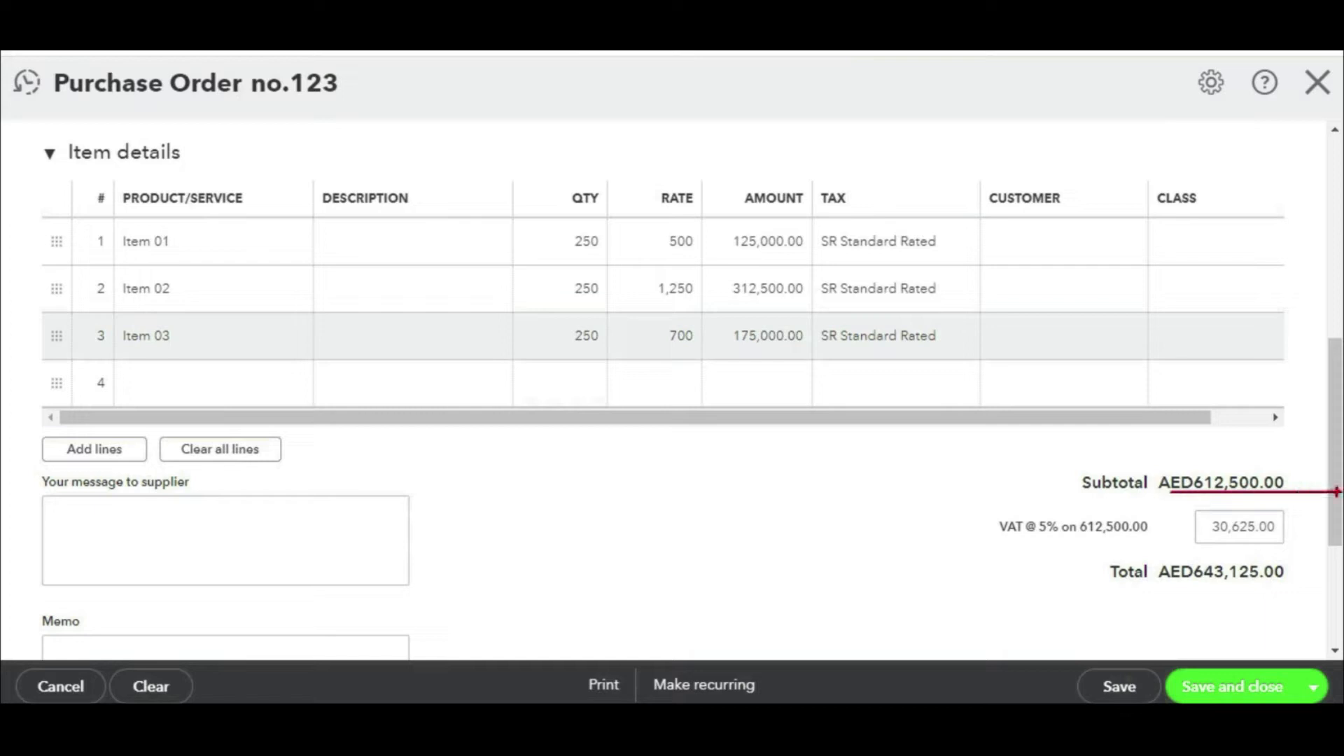
drag(1161, 543, 1342, 544)
drag(1106, 591, 1301, 597)
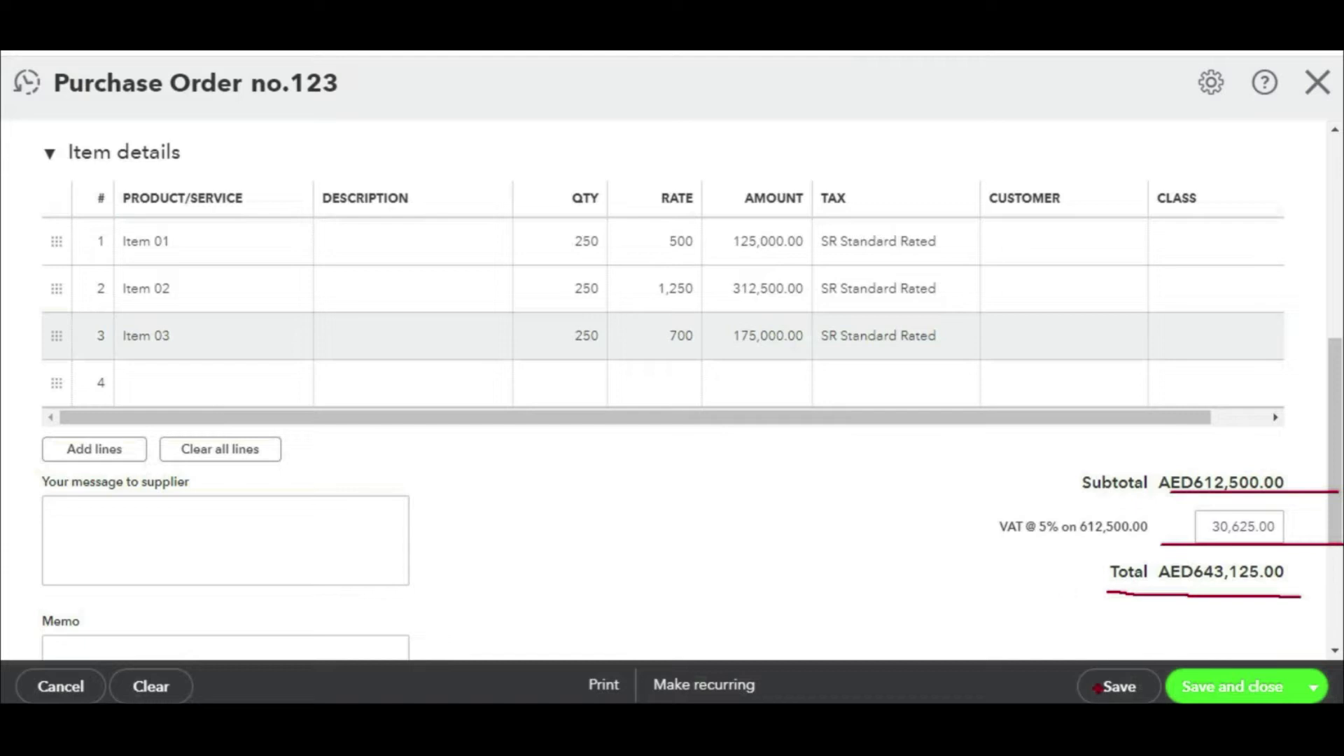
key(Escape)
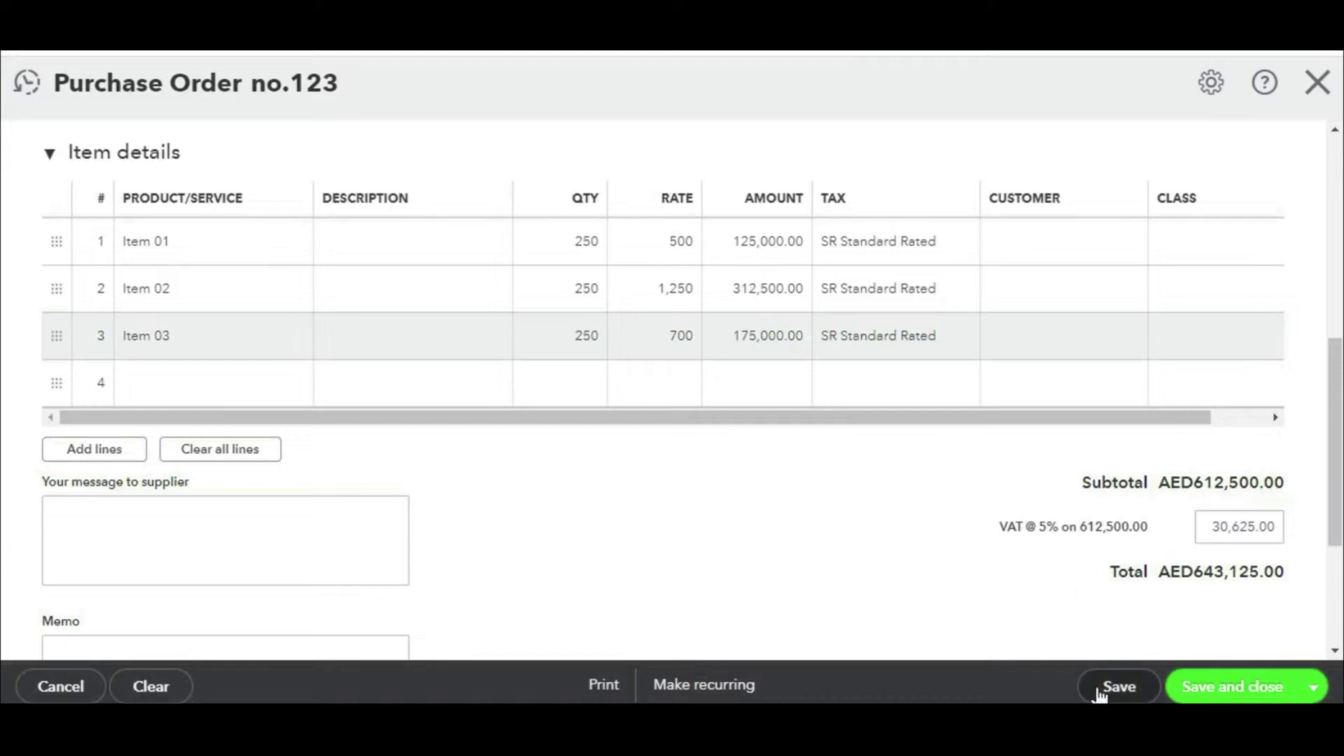
click(1209, 688)
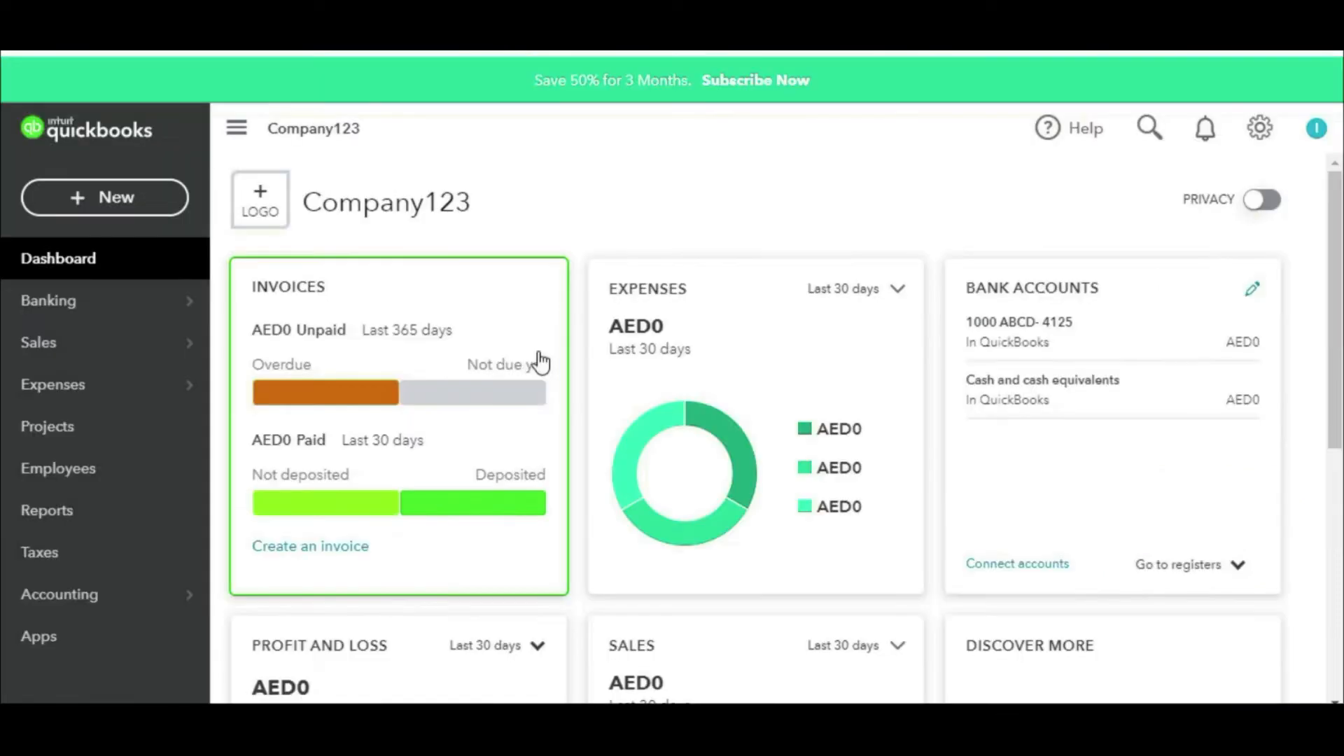
Step: Start a new bill with vendor 02 as the supplier
click(119, 204)
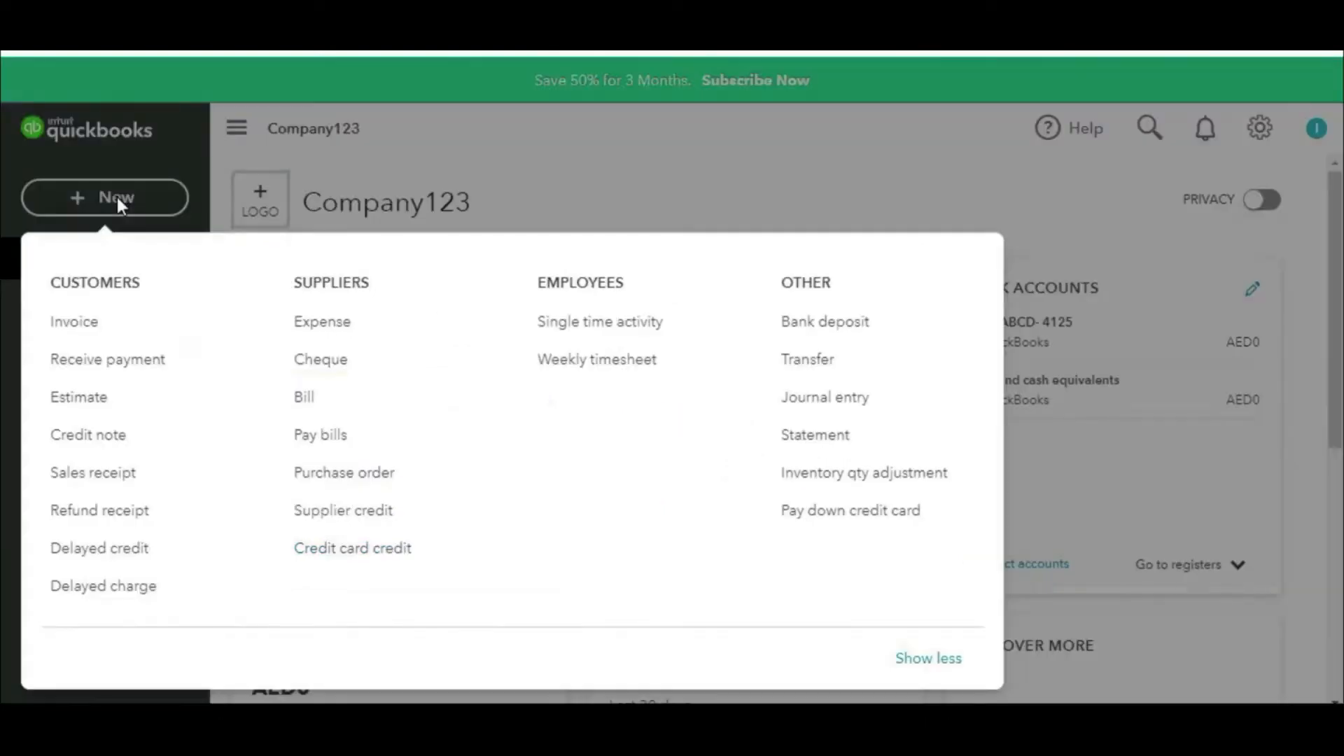
click(351, 395)
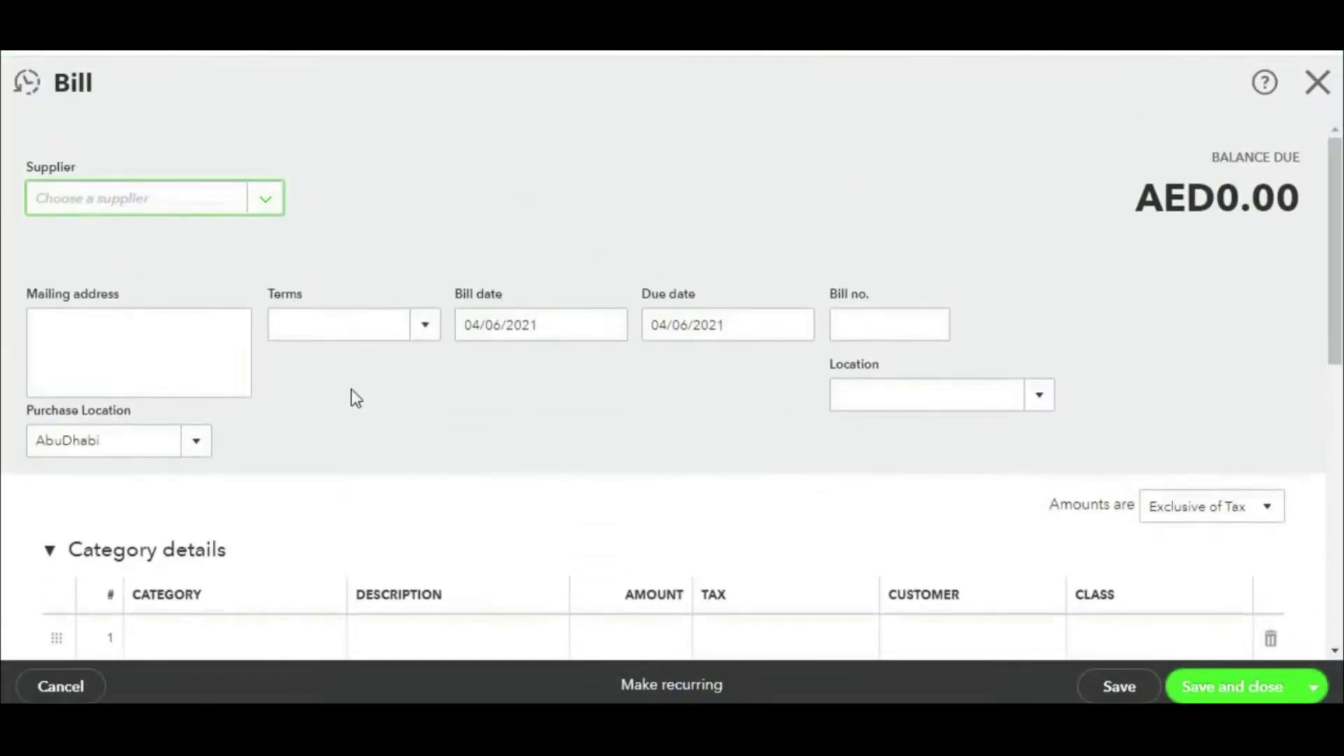
click(266, 205)
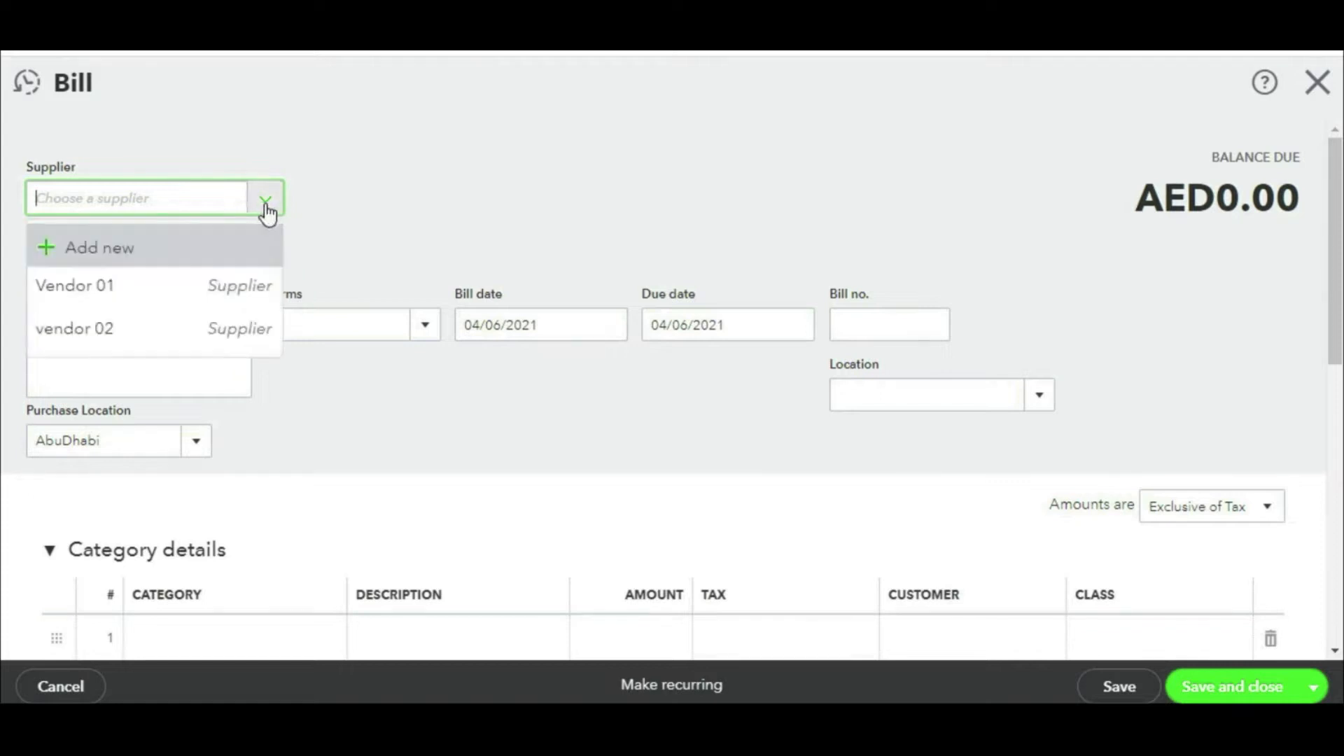
click(150, 329)
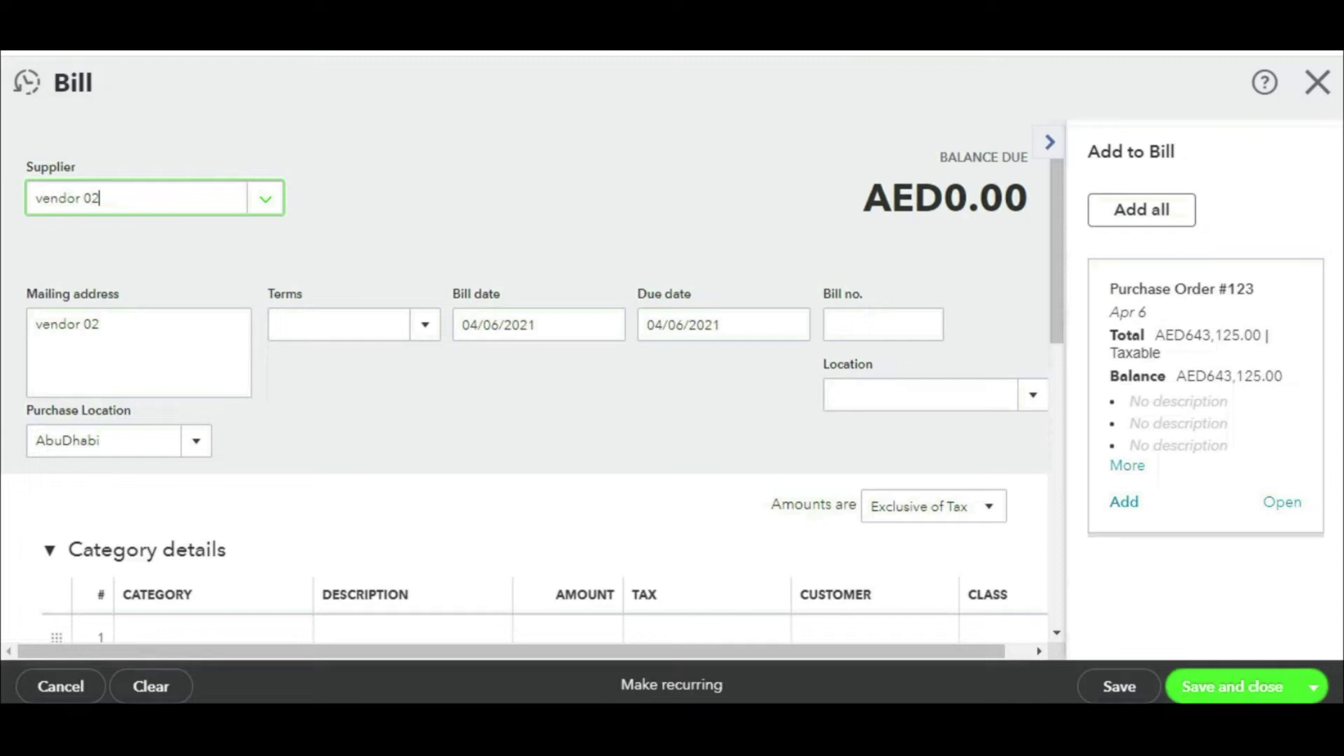
Step: Add Purchase Order #123 to the bill, bringing the balance due to AED643,125.00
mouse_move(1231, 127)
mouse_down()
mouse_move(1162, 626)
mouse_move(1047, 173)
mouse_move(899, 218)
mouse_up()
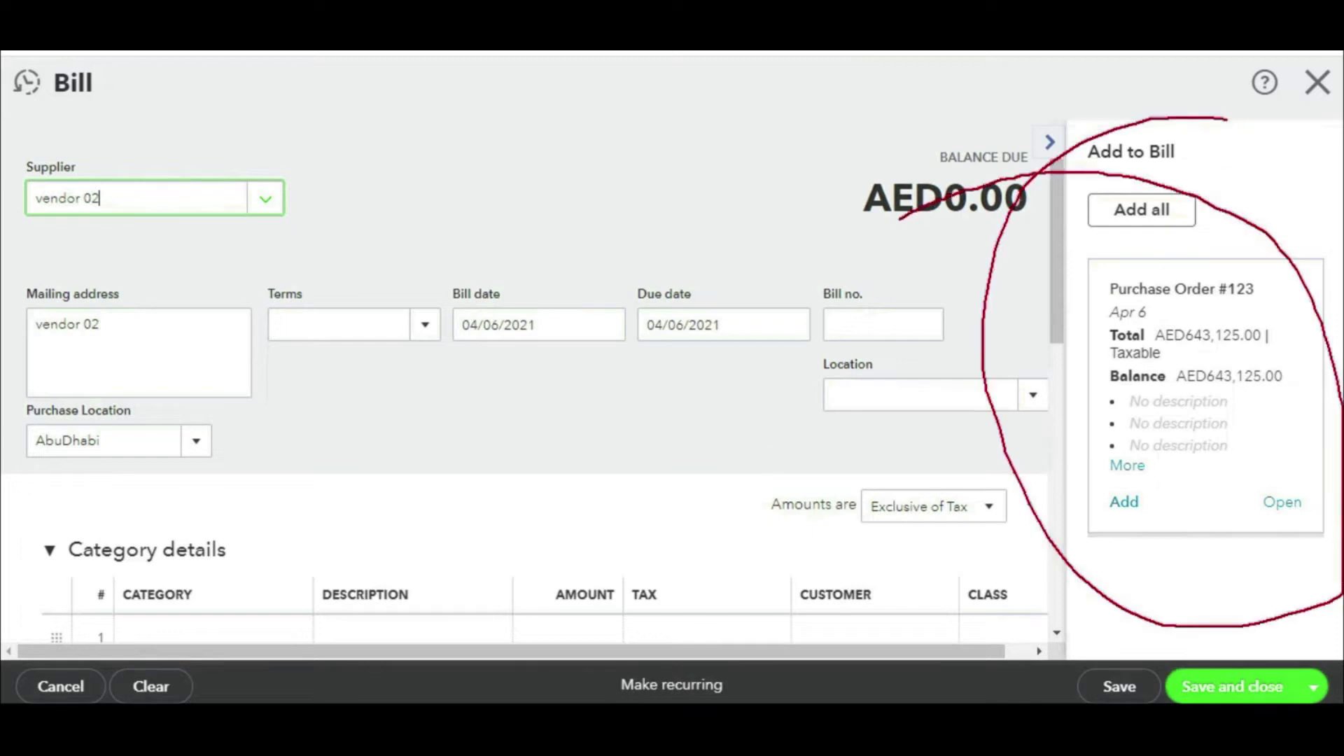
drag(774, 202, 1029, 264)
drag(1006, 224, 998, 314)
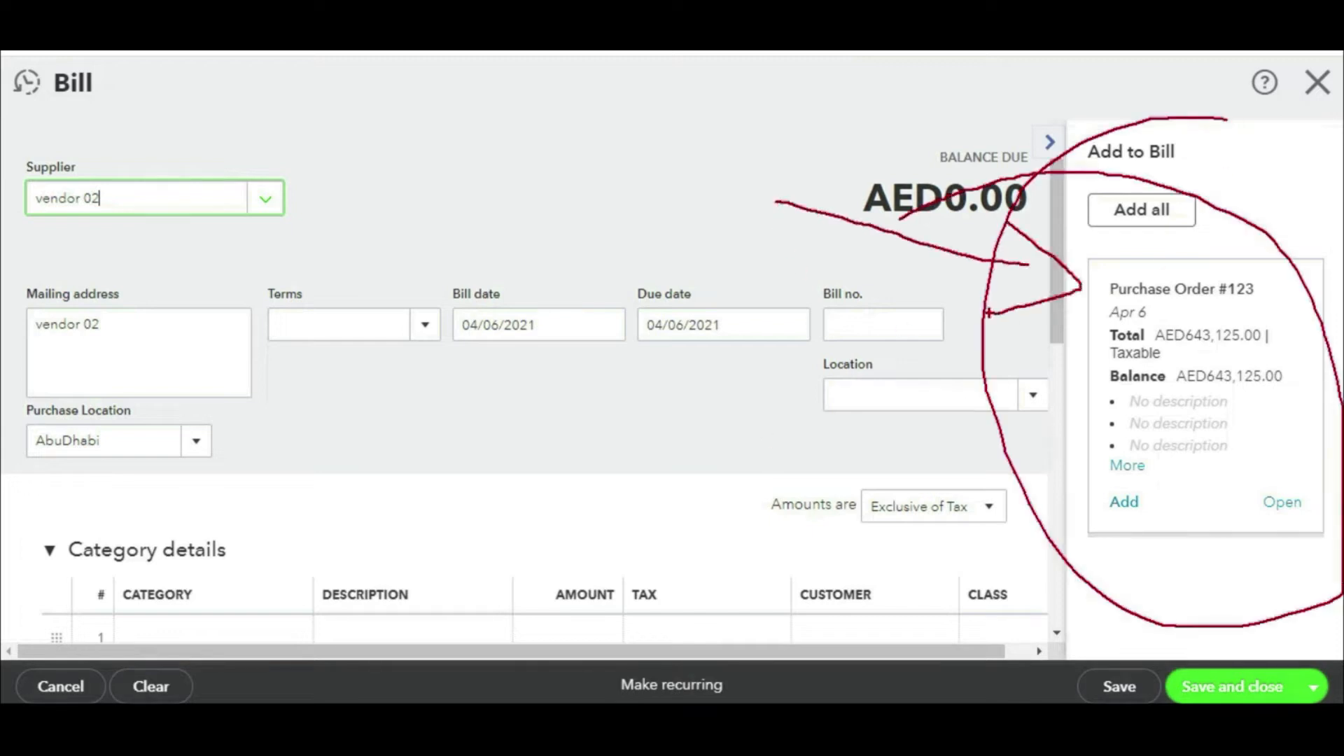
click(1123, 513)
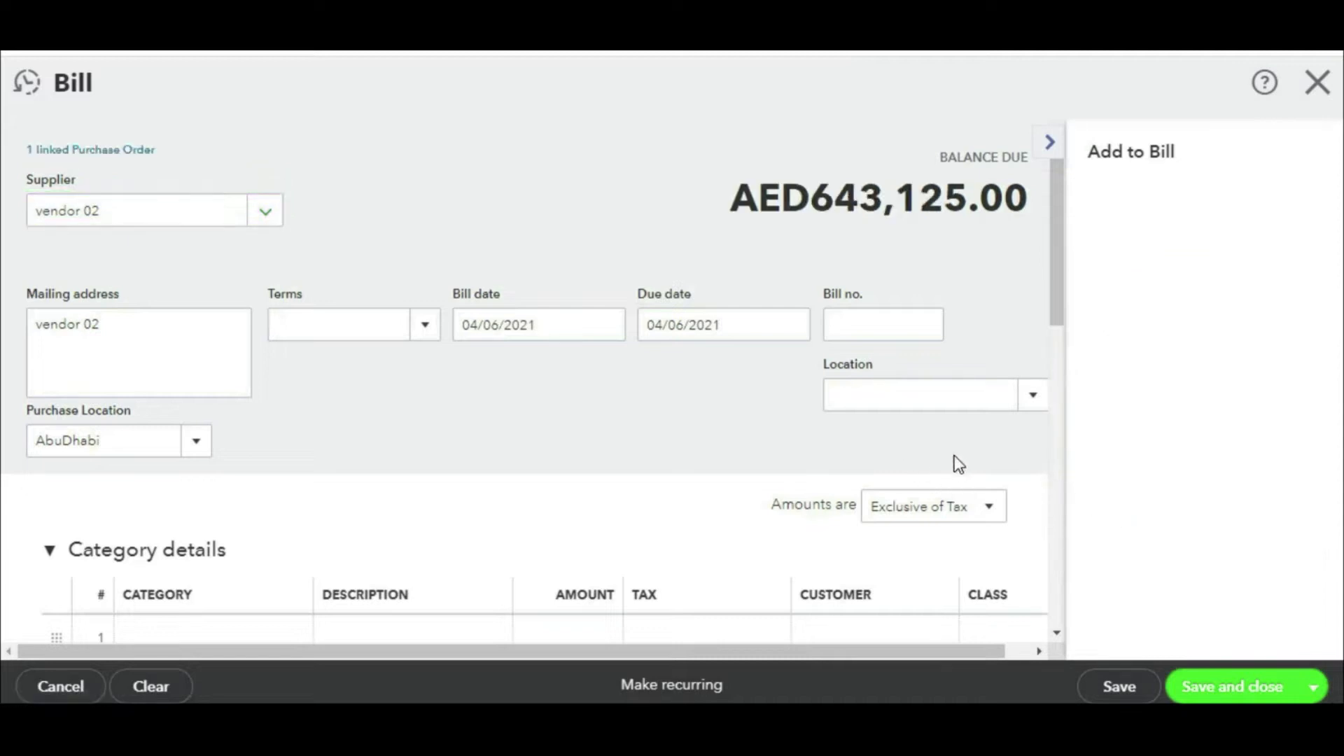
Step: Change the bill quantities to 150 for Item 01 and 10 for Item 02
scroll(980, 308, down, 3)
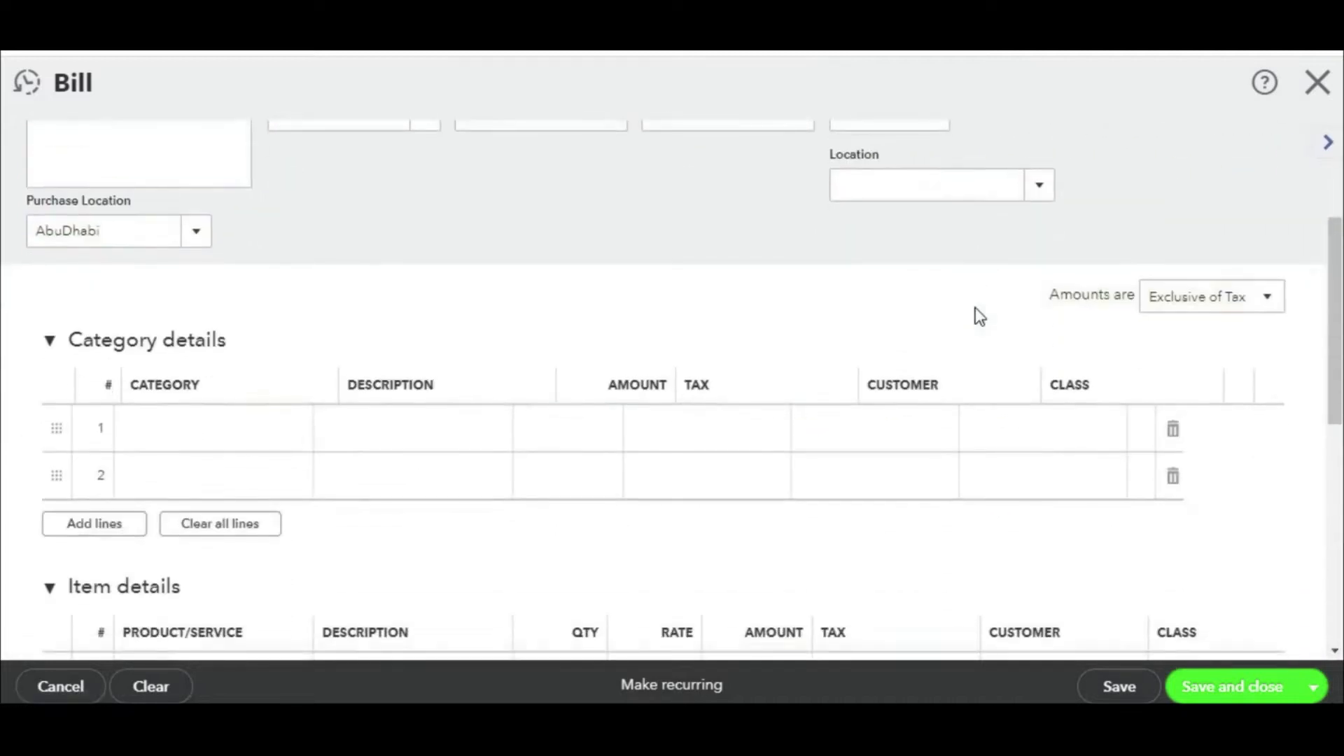
scroll(981, 317, down, 6)
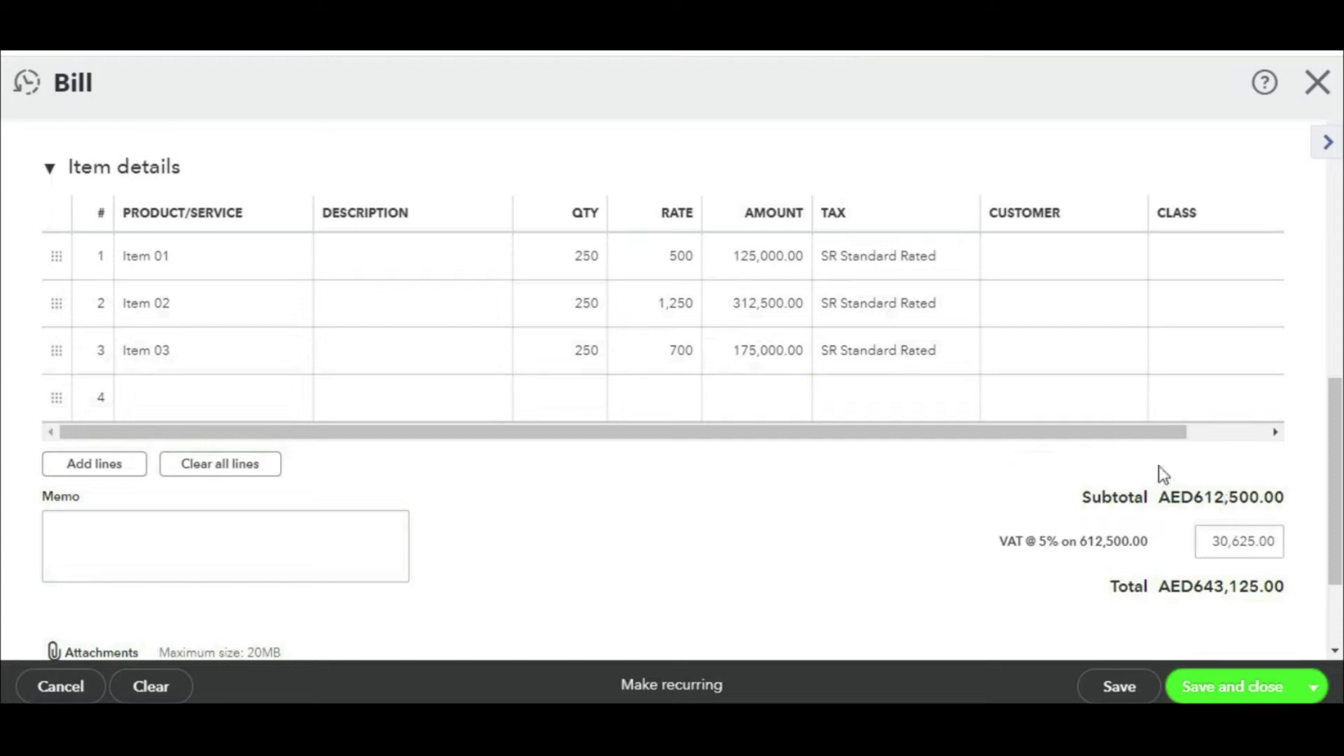
click(581, 259)
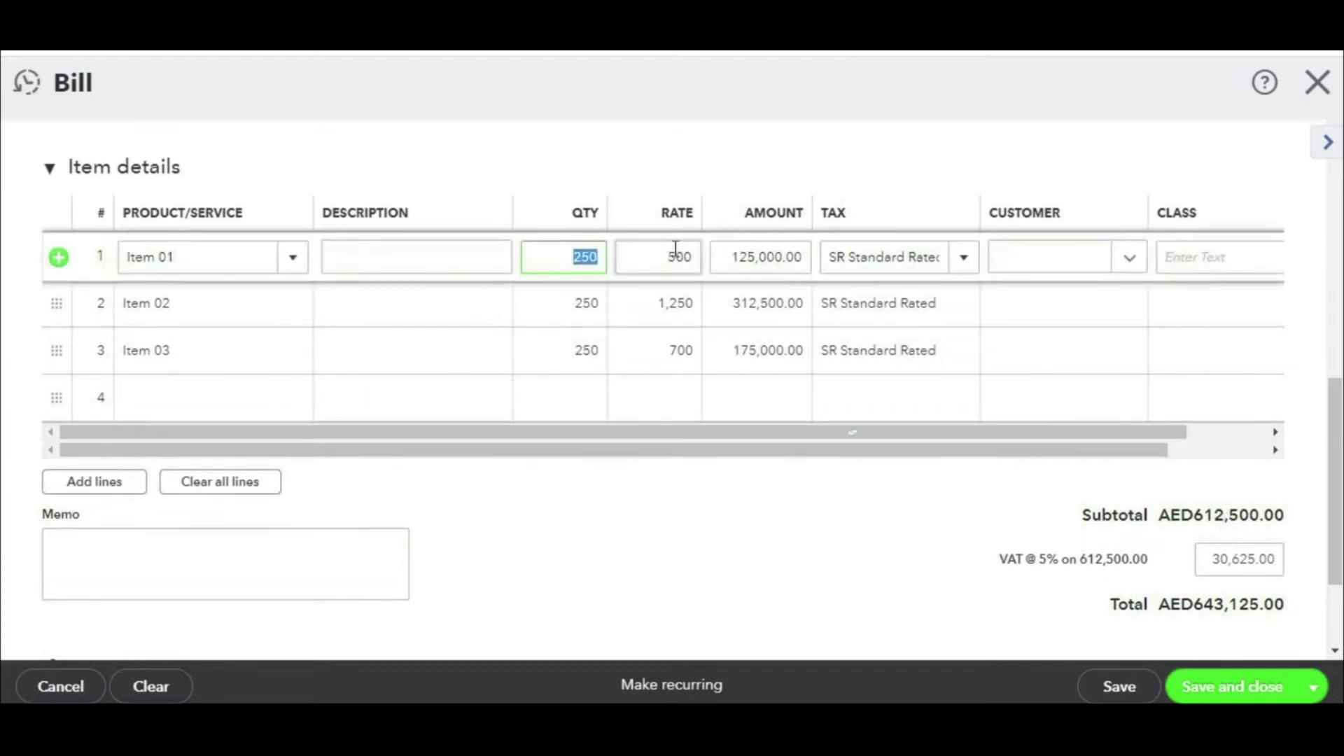
text(150)
click(560, 308)
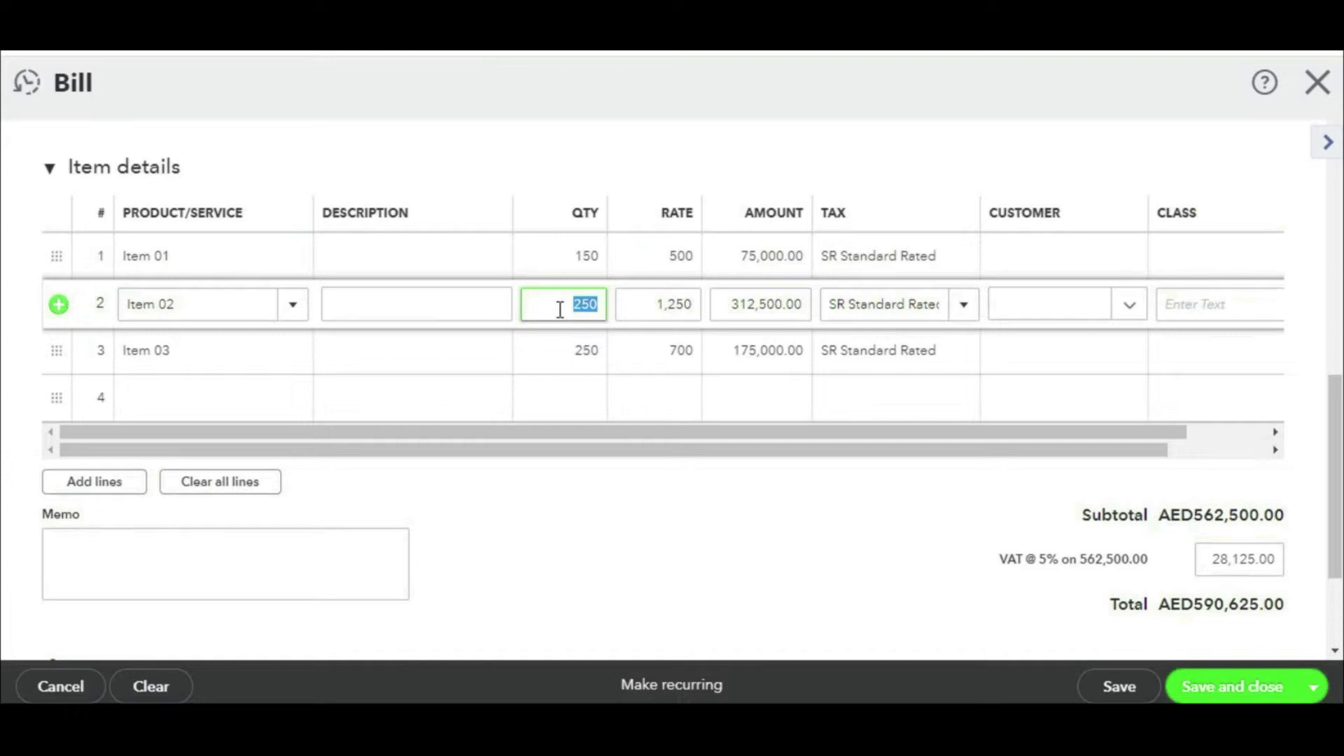
text(100)
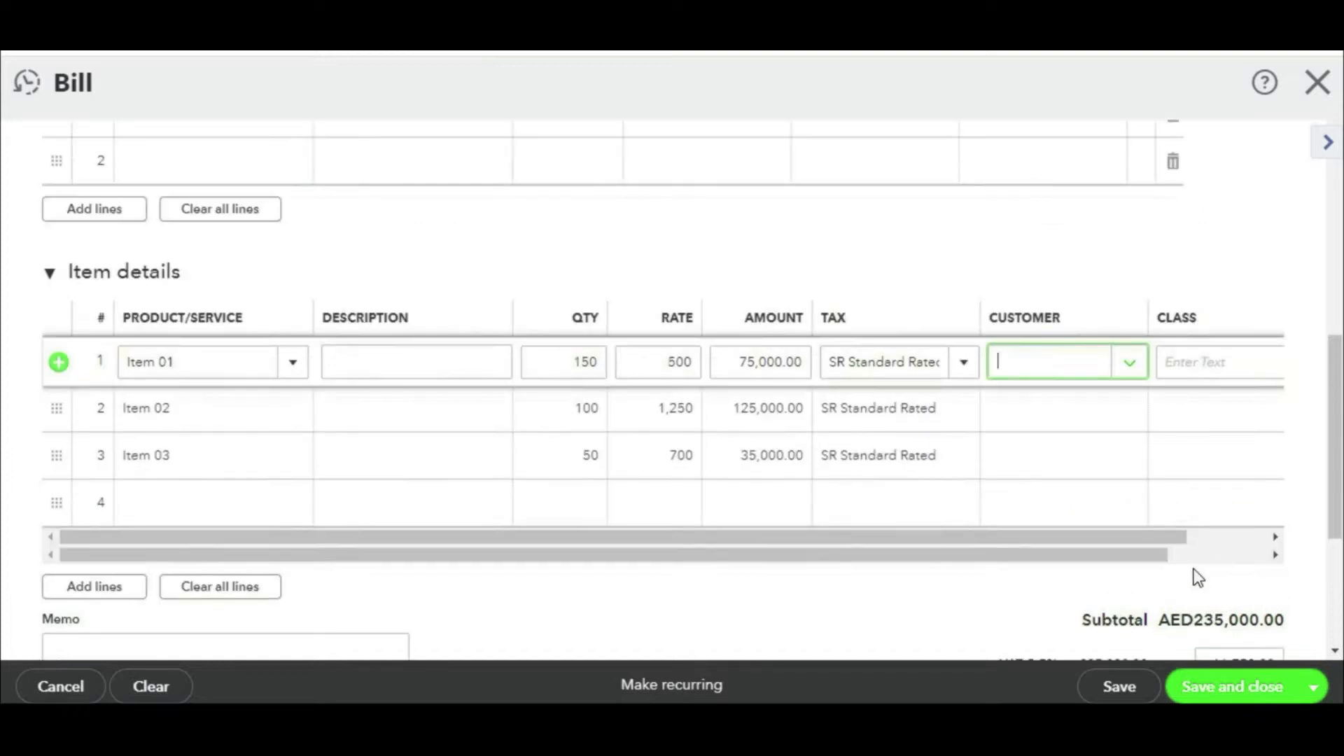
Step: Confirm the AED235,000.00 subtotal and 11,750.00 VAT, then save the bill
scroll(1194, 576, down, 4)
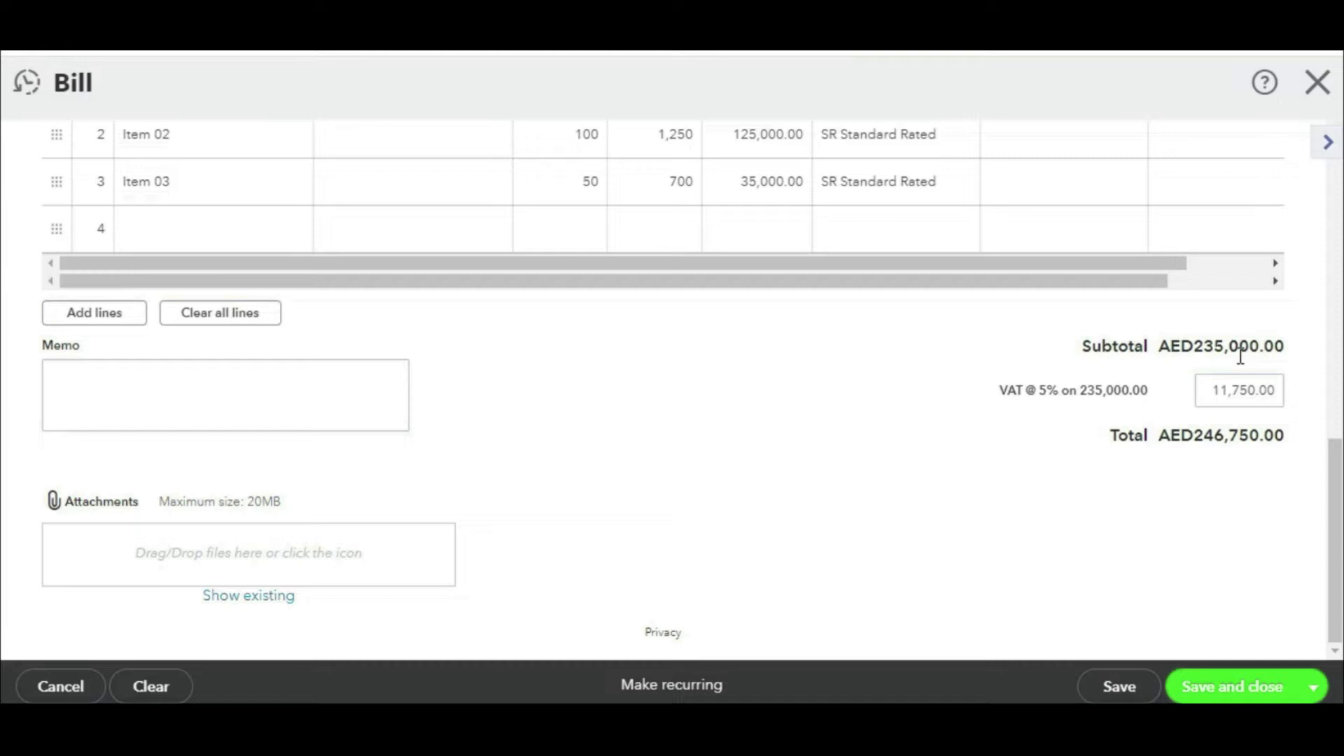
mouse_move(1266, 331)
mouse_down()
mouse_move(1156, 355)
mouse_move(1269, 339)
mouse_move(1210, 361)
mouse_move(1308, 407)
mouse_move(1257, 363)
mouse_up()
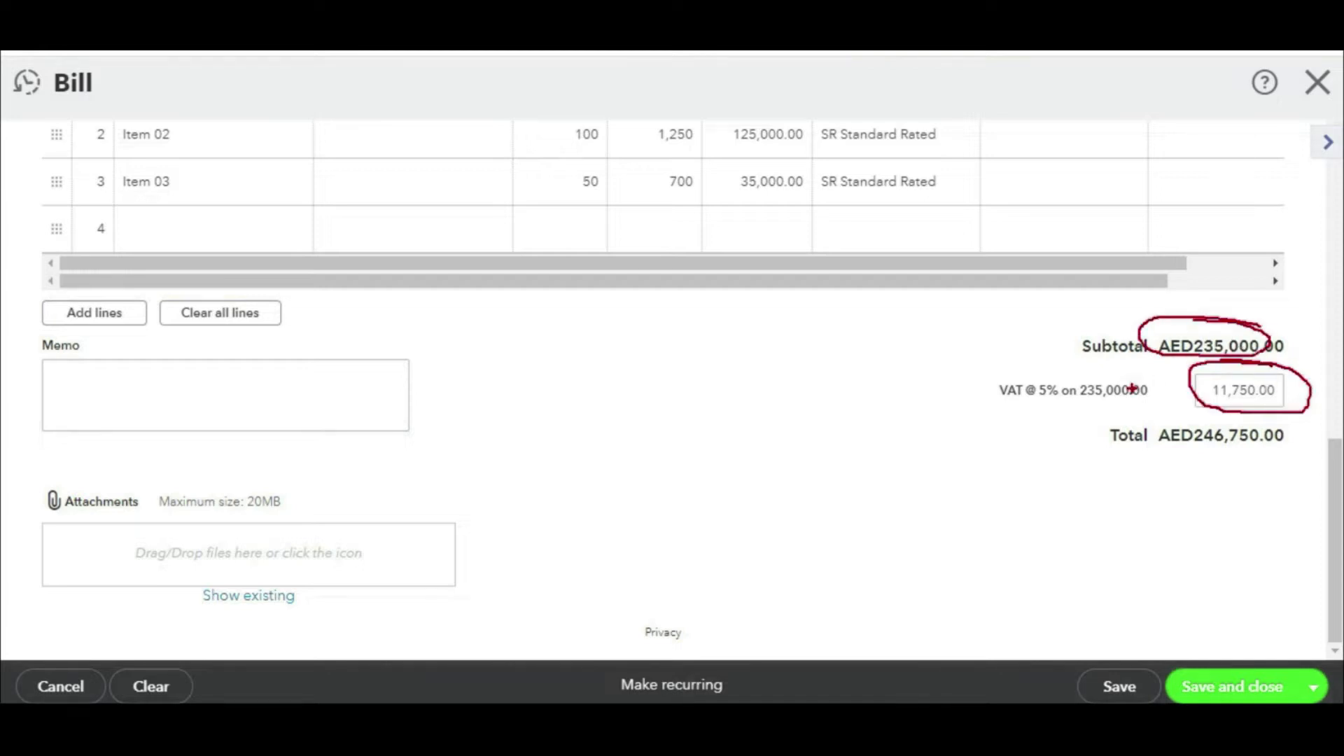
mouse_move(1242, 417)
mouse_down()
mouse_move(1158, 421)
mouse_move(1307, 428)
mouse_move(1200, 423)
mouse_up()
key(Escape)
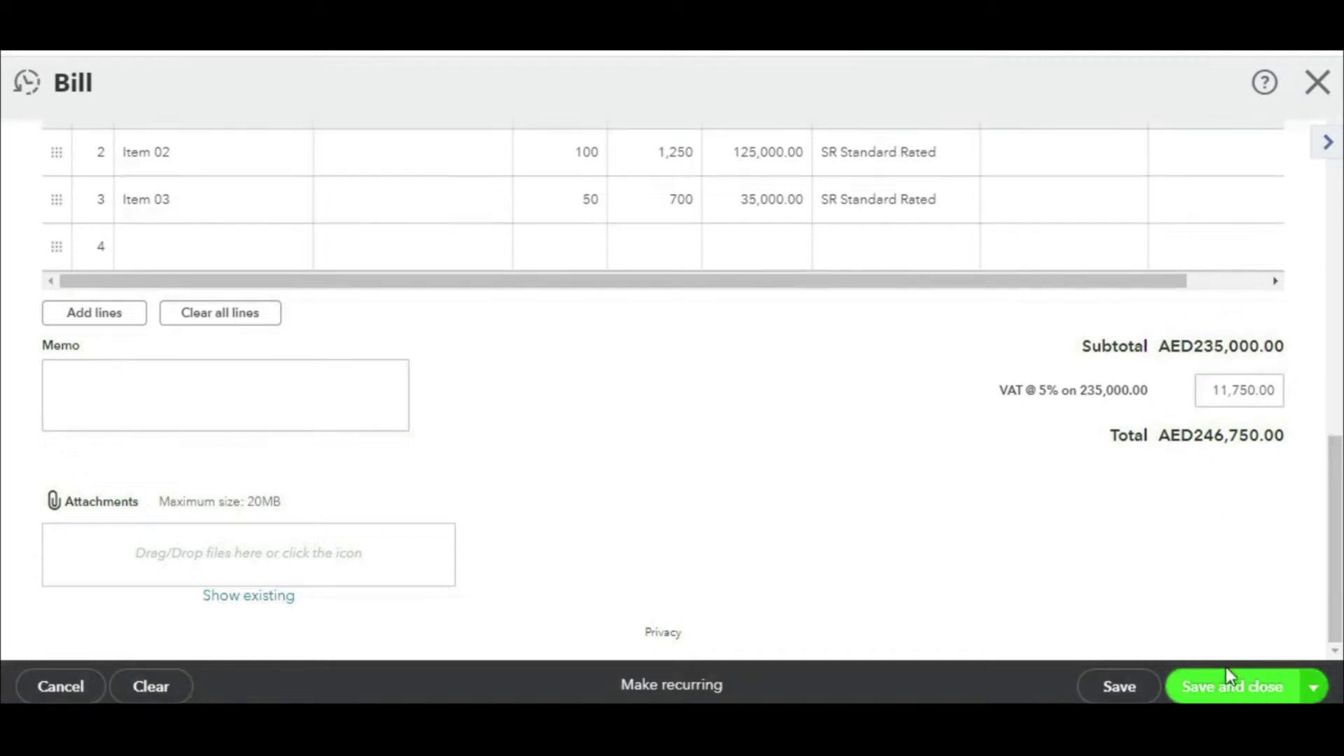
click(1226, 672)
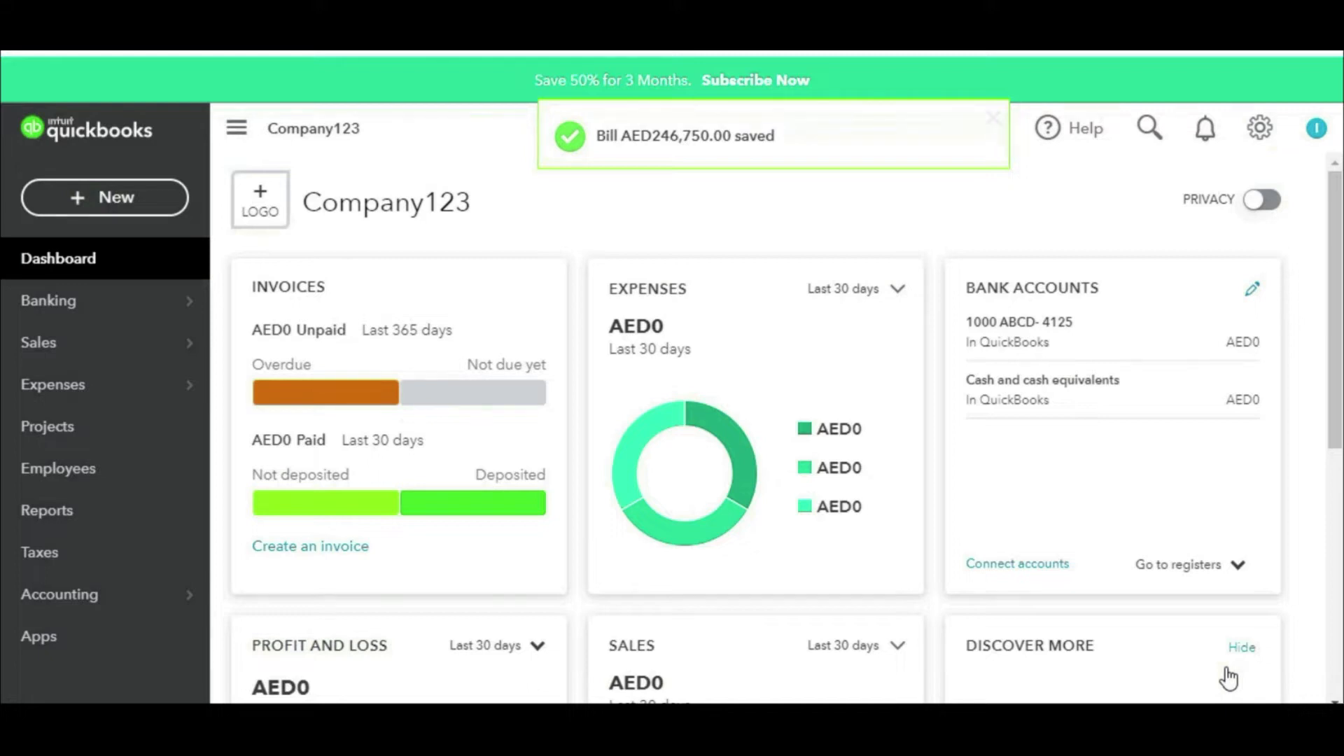
Step: Open the Balance Sheet report and set its period to All Dates
click(112, 513)
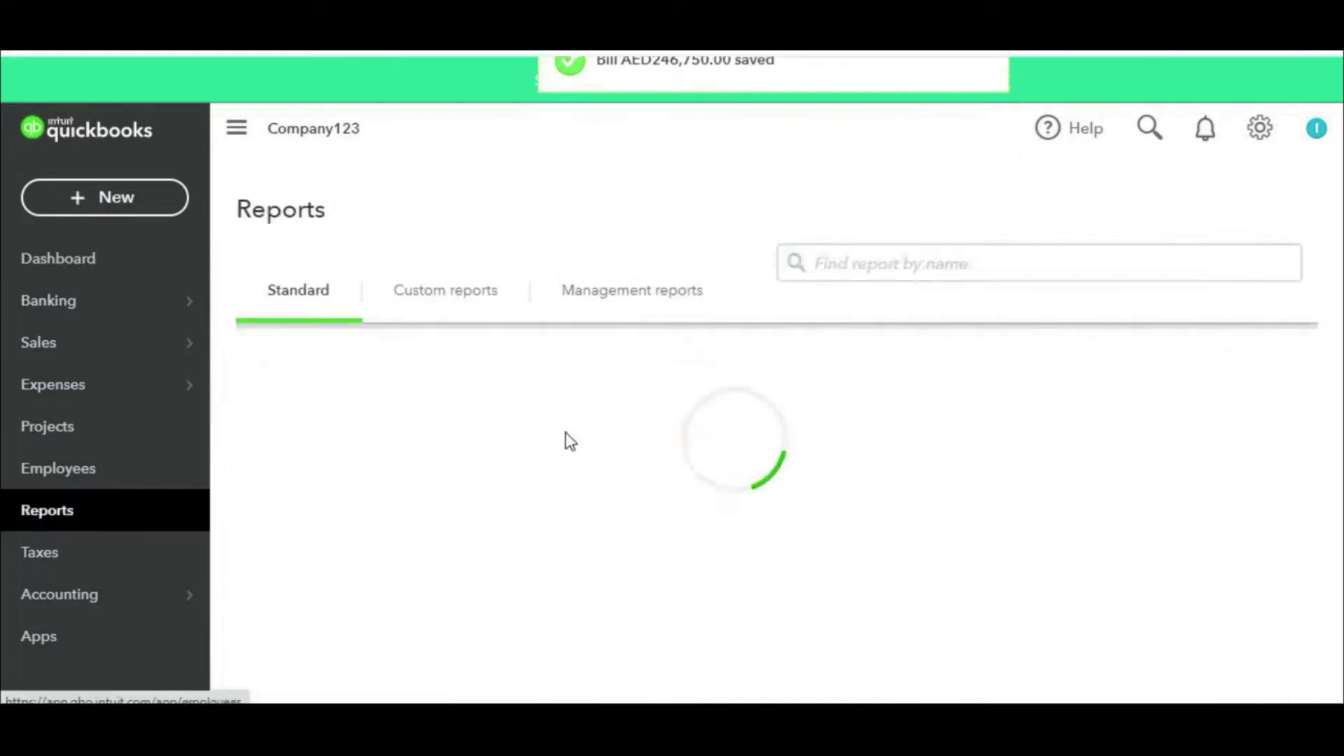
scroll(518, 505, down, 3)
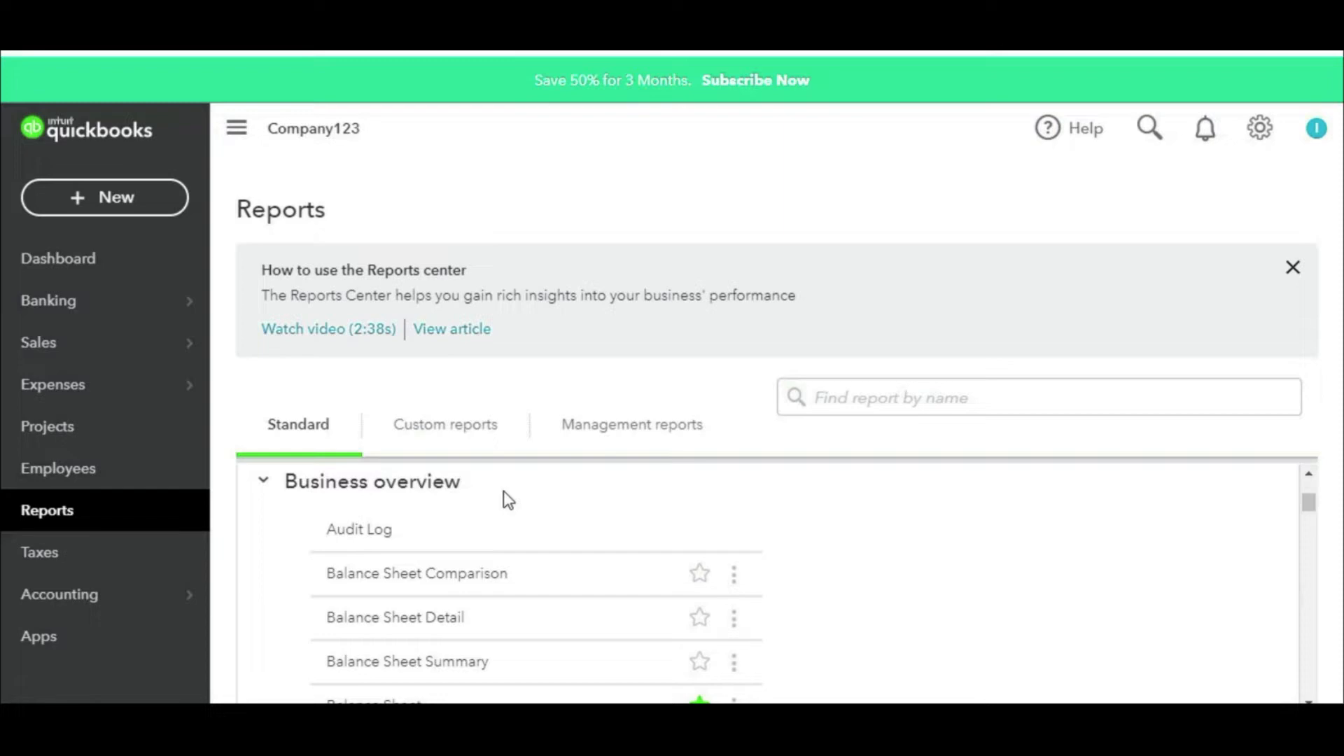
scroll(504, 492, up, 3)
click(406, 517)
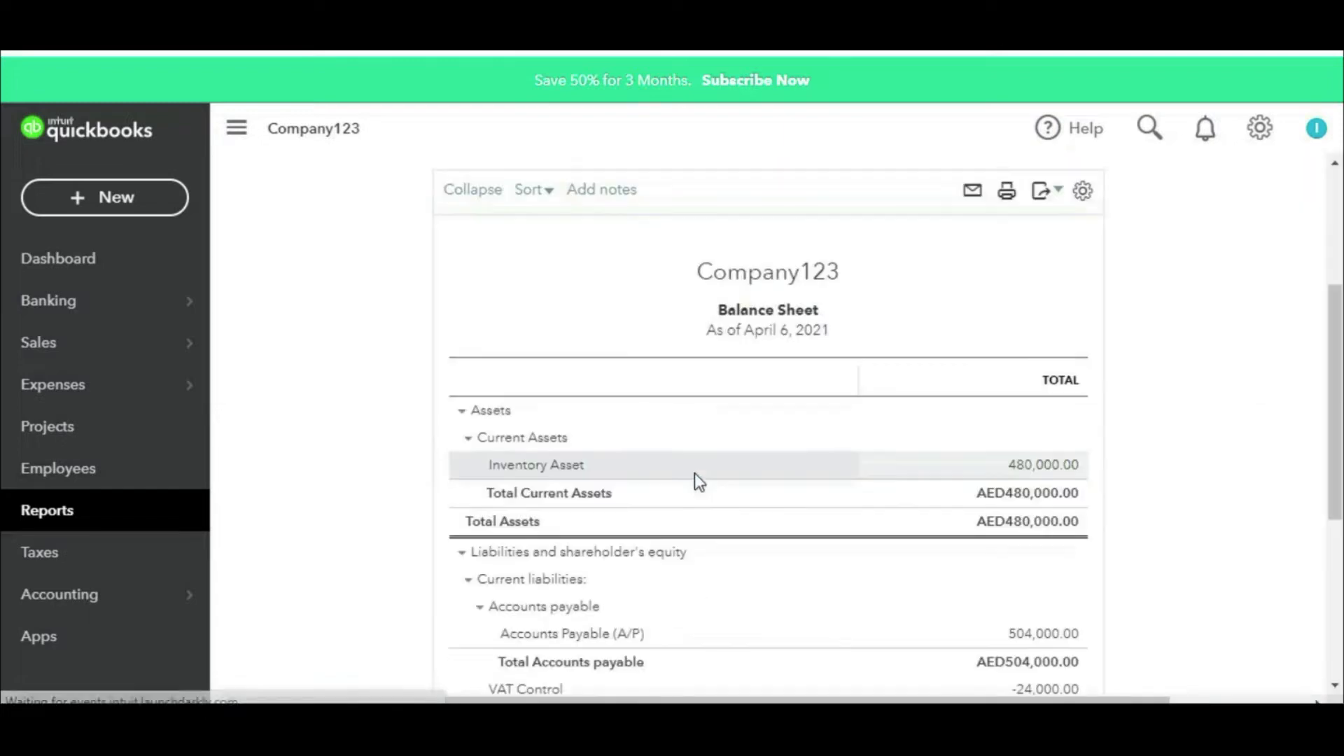
scroll(782, 480, down, 3)
scroll(880, 471, up, 5)
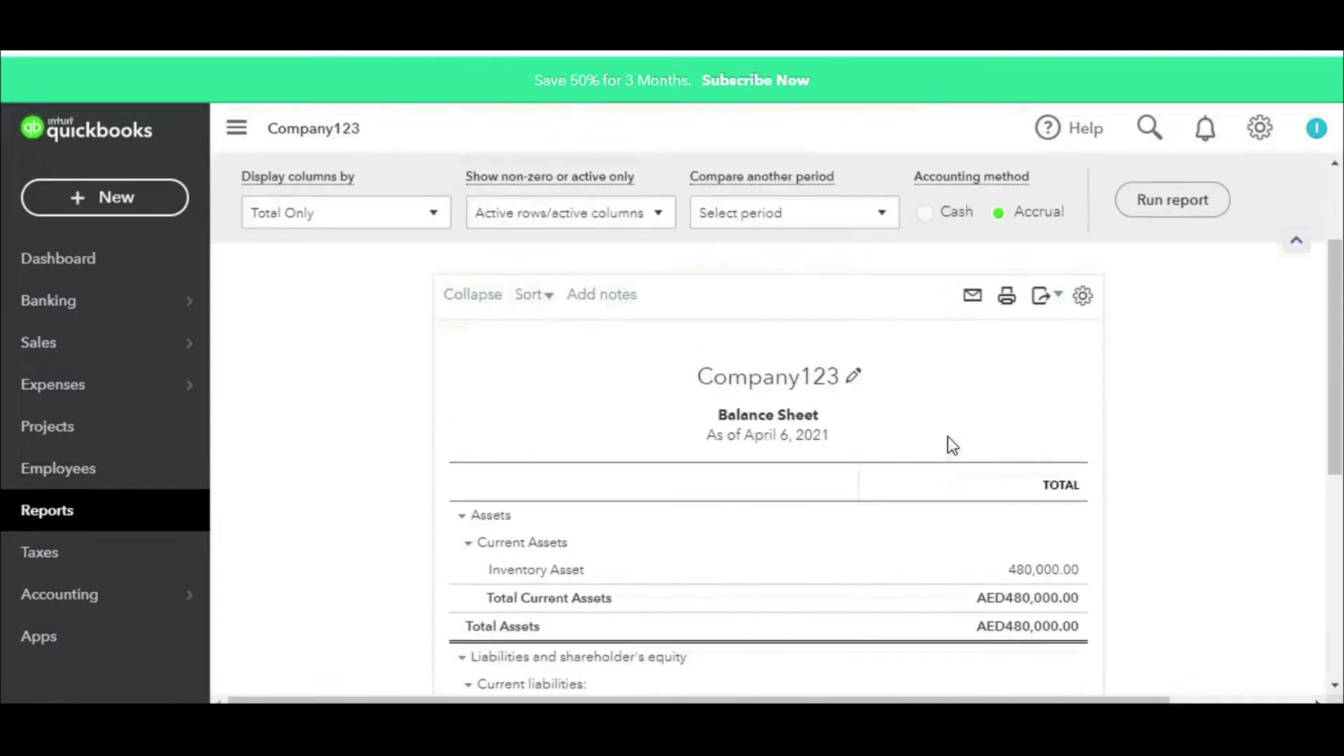
click(348, 210)
scroll(332, 234, up, 2)
click(317, 299)
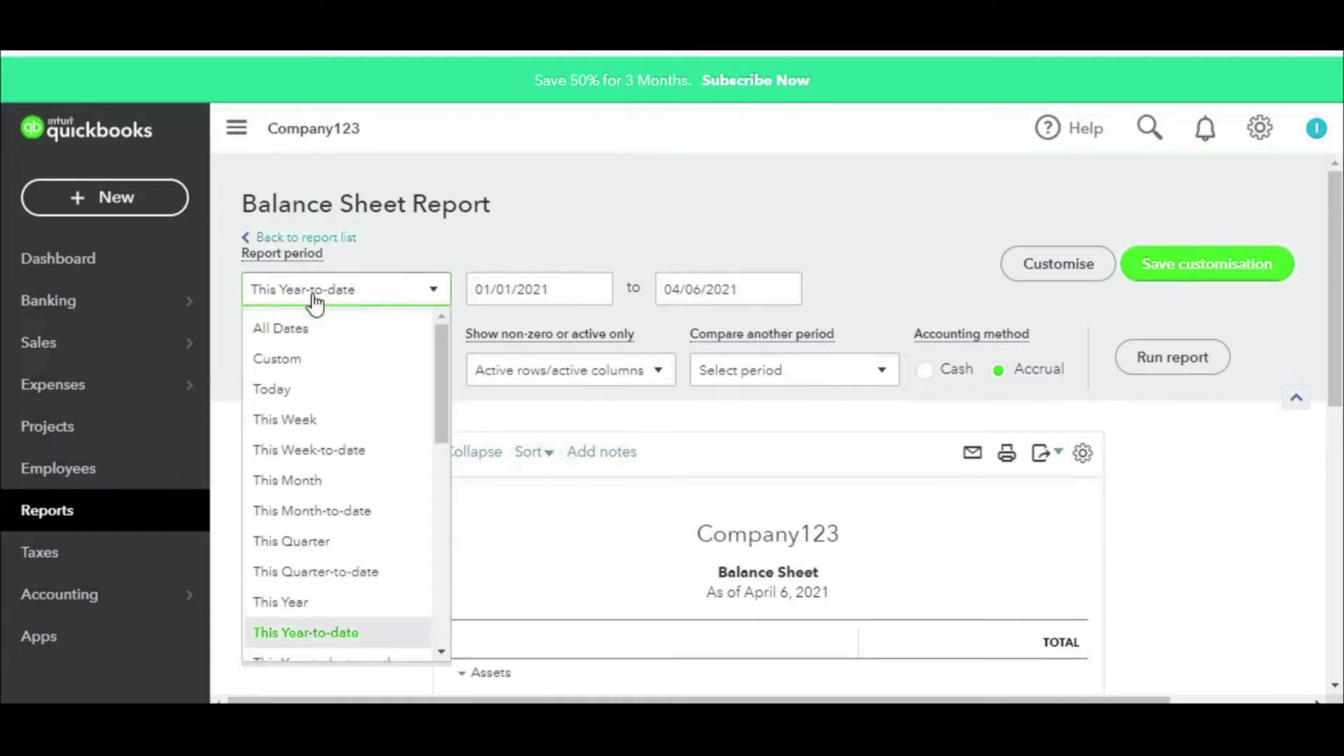
click(282, 328)
Step: Check Accounts Payable at 504,000.00 and VAT Control at -24,000.00, then return to the reports list
scroll(1005, 468, down, 4)
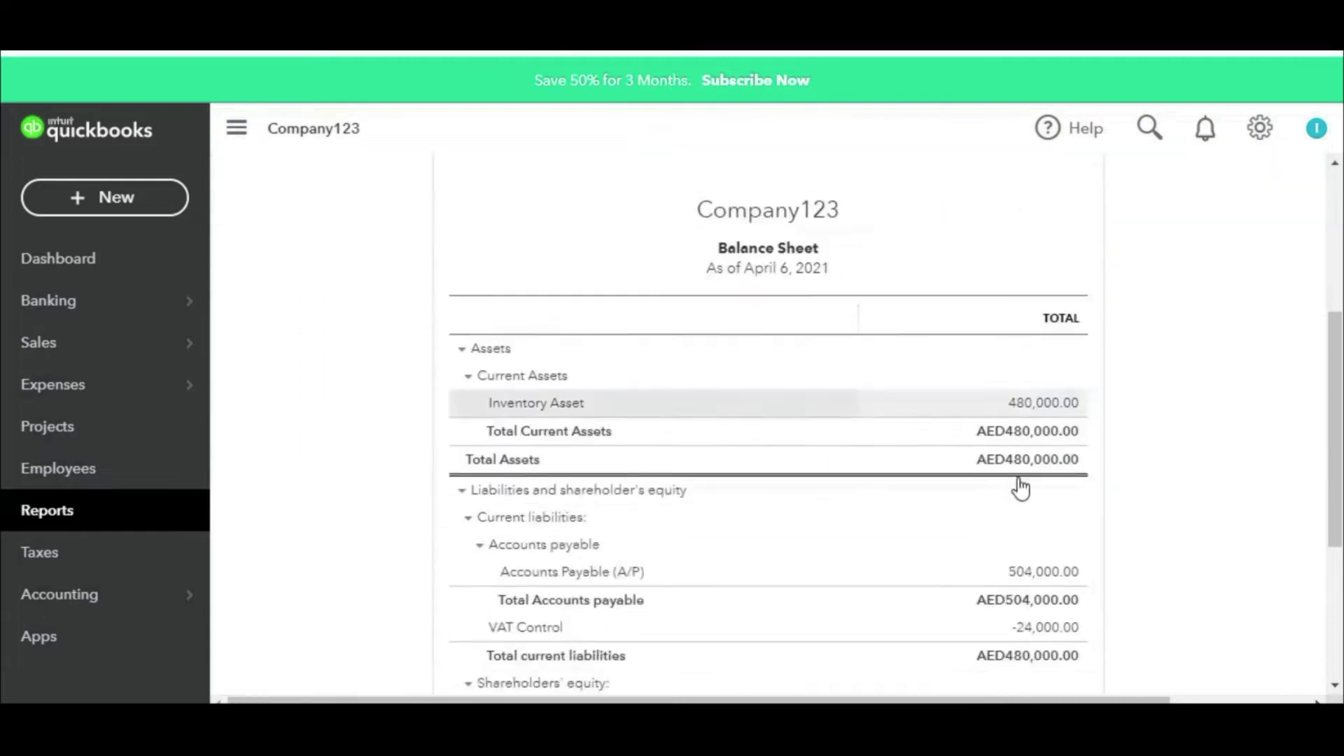
scroll(1013, 486, down, 1)
mouse_move(1086, 278)
mouse_down()
mouse_move(1150, 293)
mouse_move(1019, 276)
mouse_up()
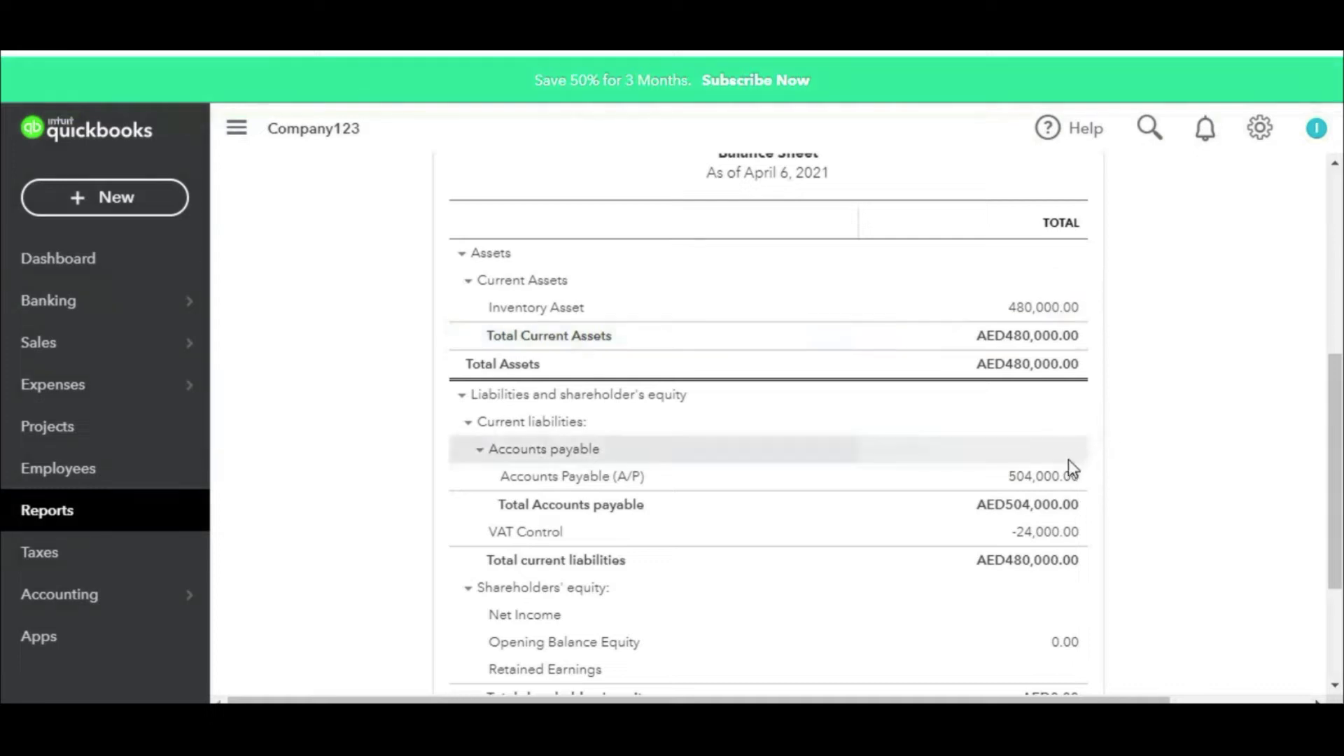
mouse_move(1088, 444)
mouse_down()
mouse_move(1111, 477)
mouse_move(1041, 424)
mouse_up()
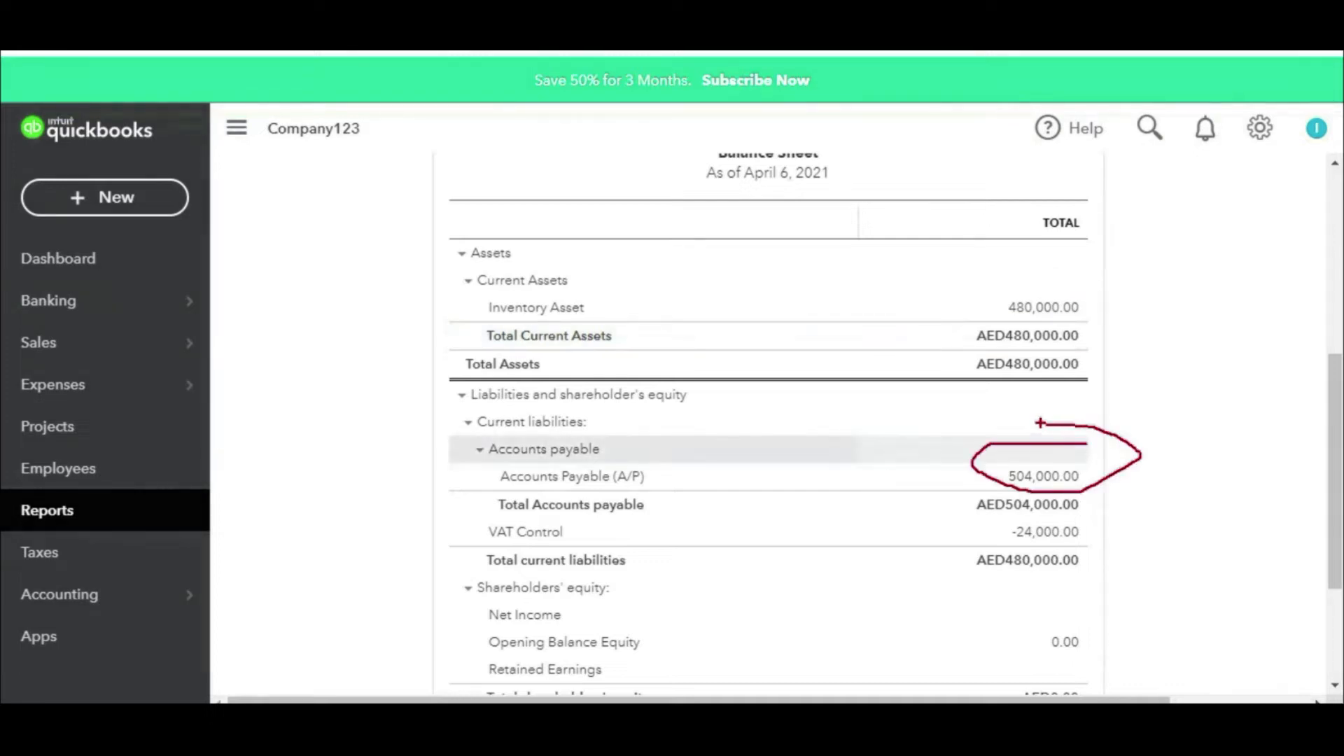
mouse_move(1055, 526)
mouse_down()
mouse_move(1033, 506)
mouse_move(1088, 540)
mouse_up()
drag(807, 513, 938, 516)
mouse_move(916, 501)
mouse_down()
mouse_move(946, 549)
mouse_move(1076, 553)
mouse_move(1006, 524)
mouse_move(1128, 506)
mouse_up()
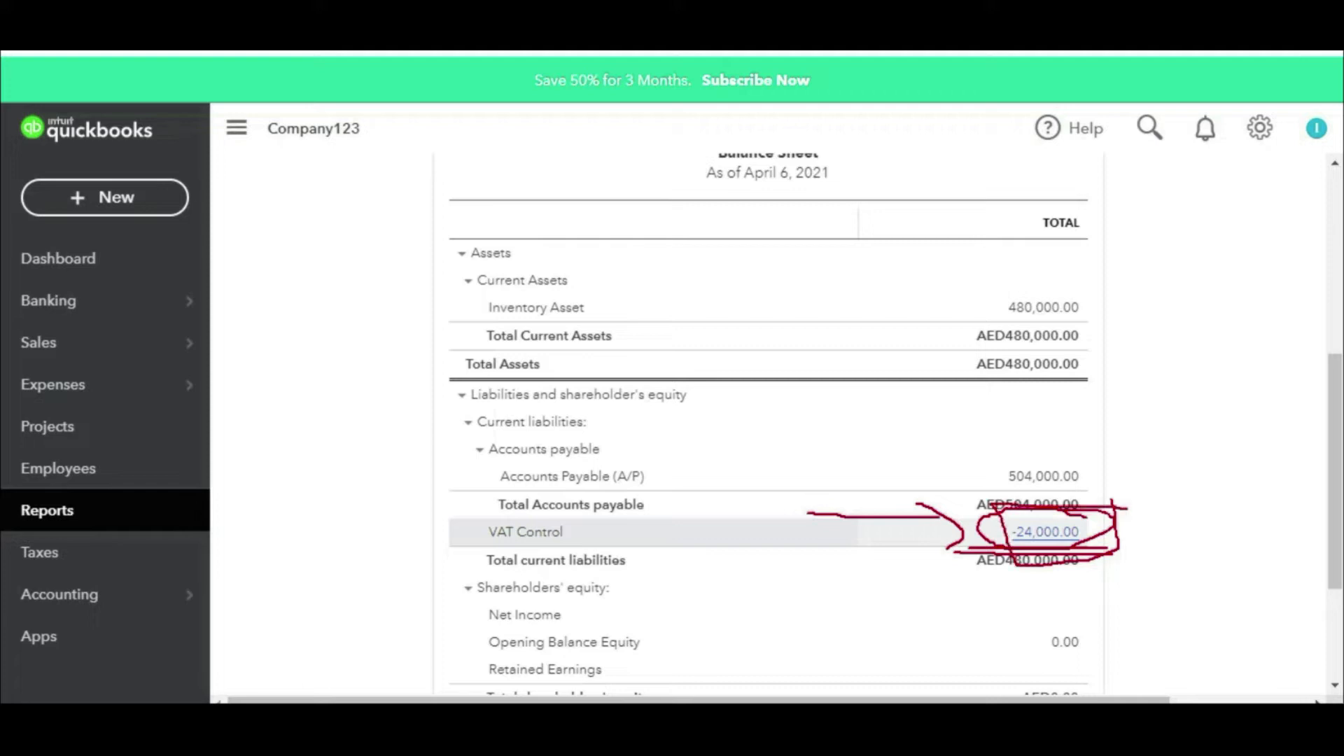
key(Escape)
scroll(1041, 474, down, 3)
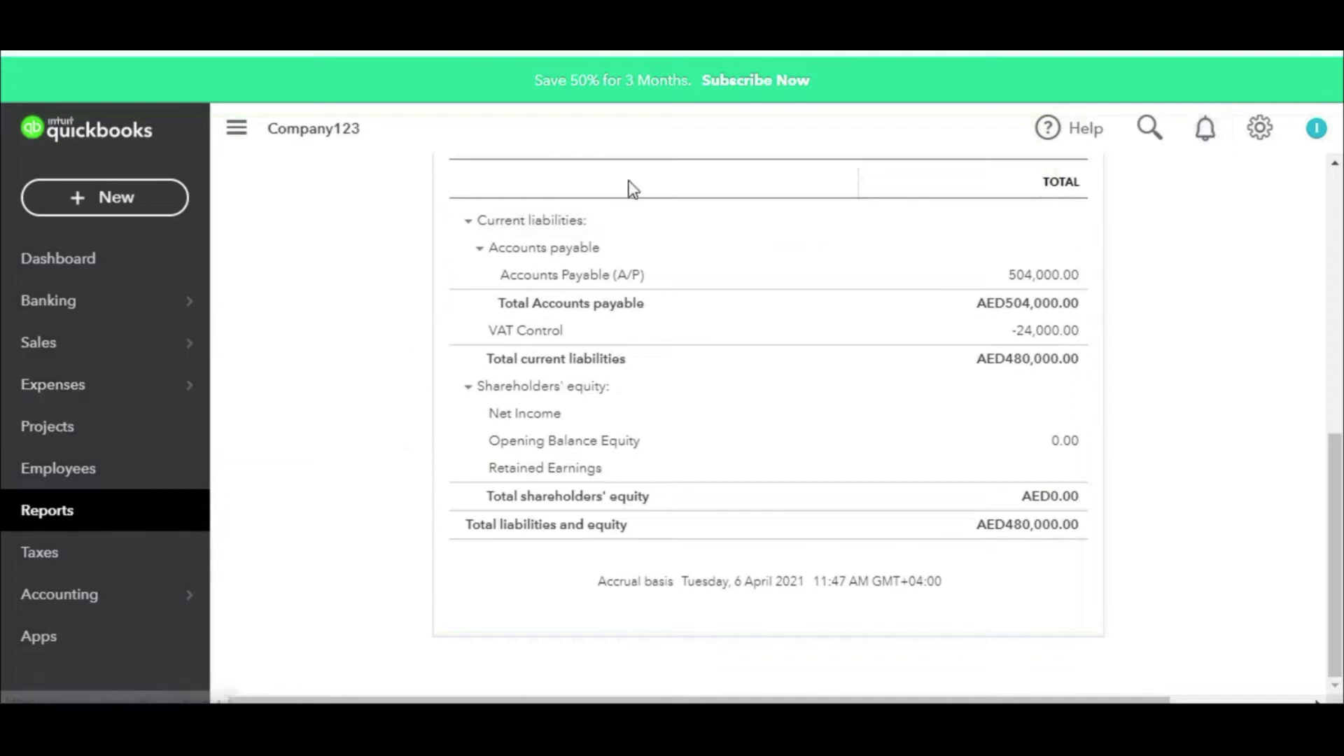
click(95, 524)
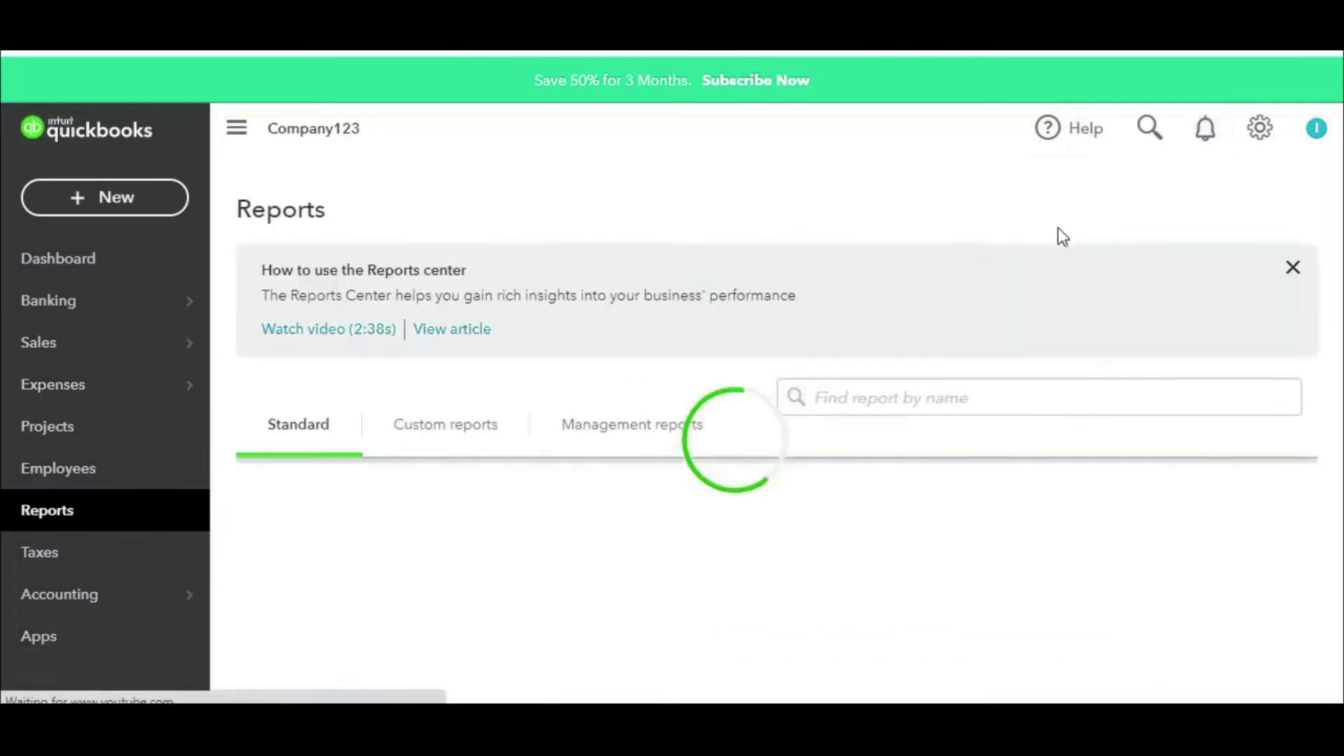
Step: Search 'inve' to open Inventory Valuation Detail and set its period to All Dates
click(912, 396)
text(va)
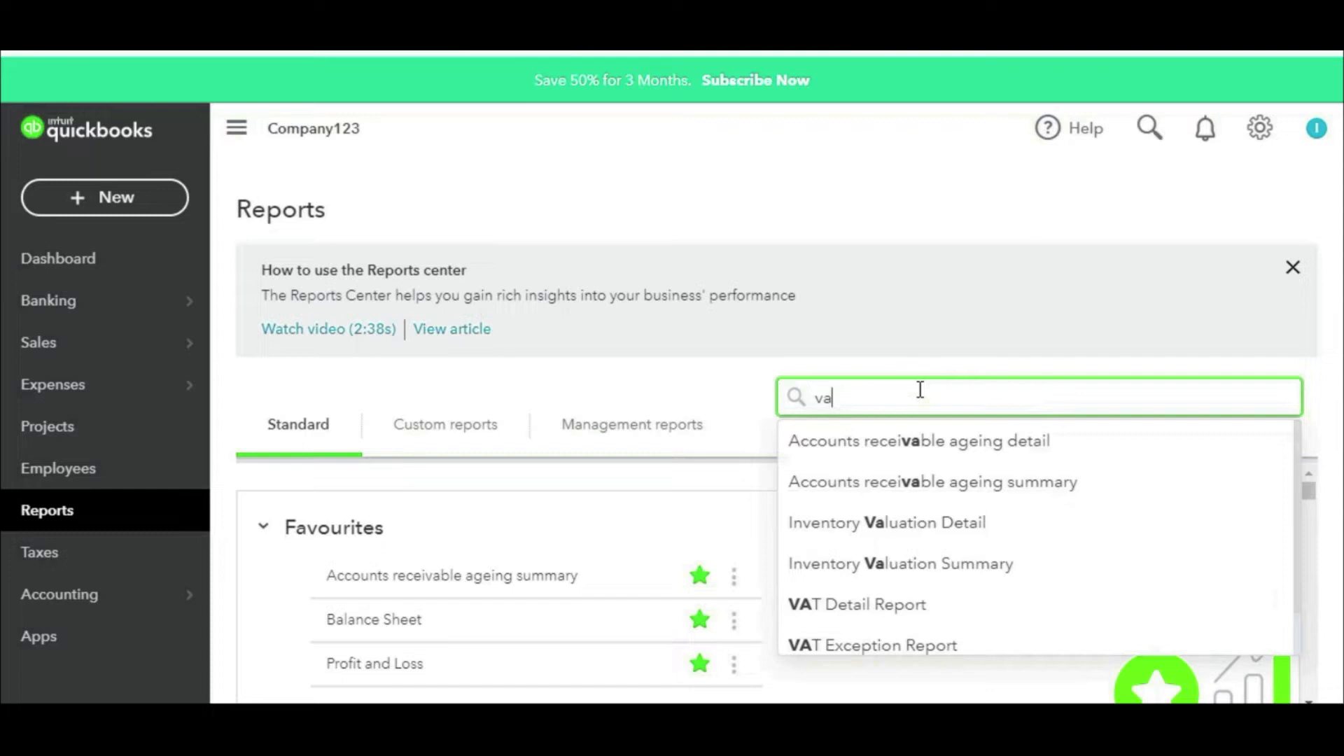
key(BackSpace)
key(BackSpace)
text(inve)
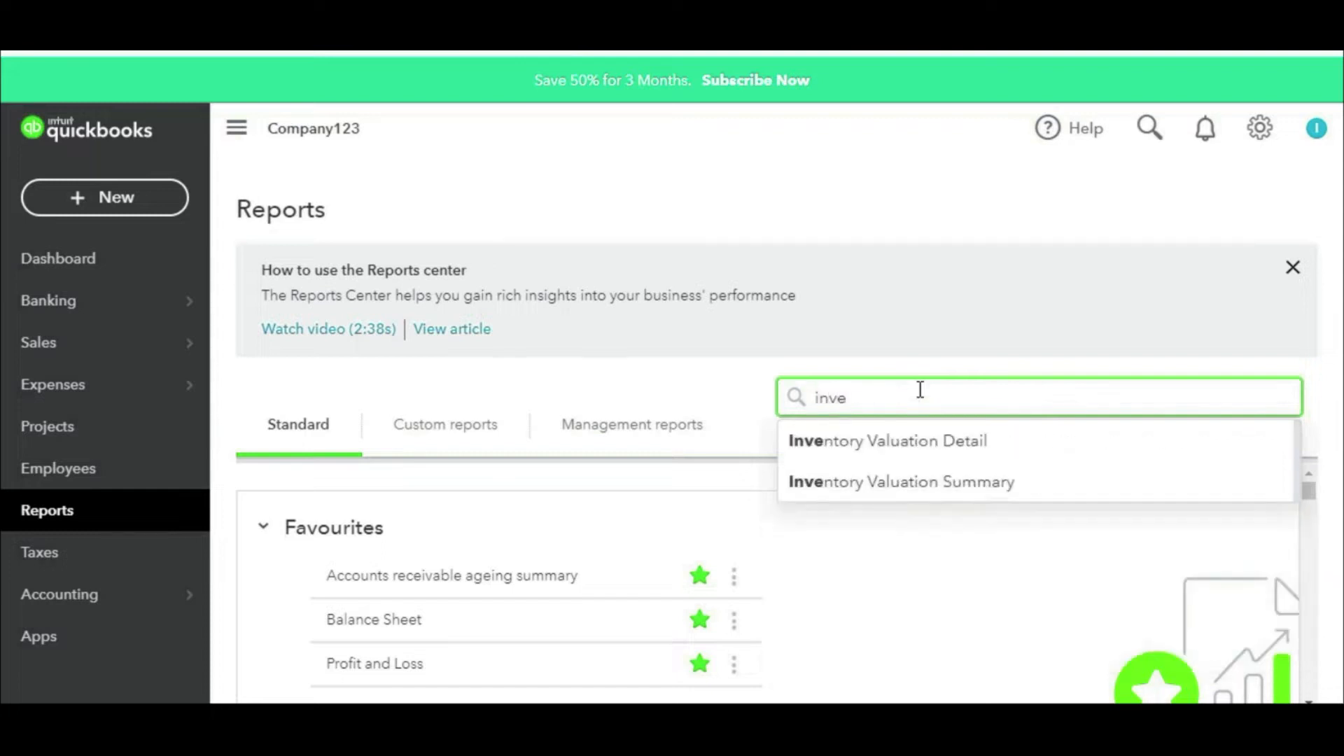
click(914, 443)
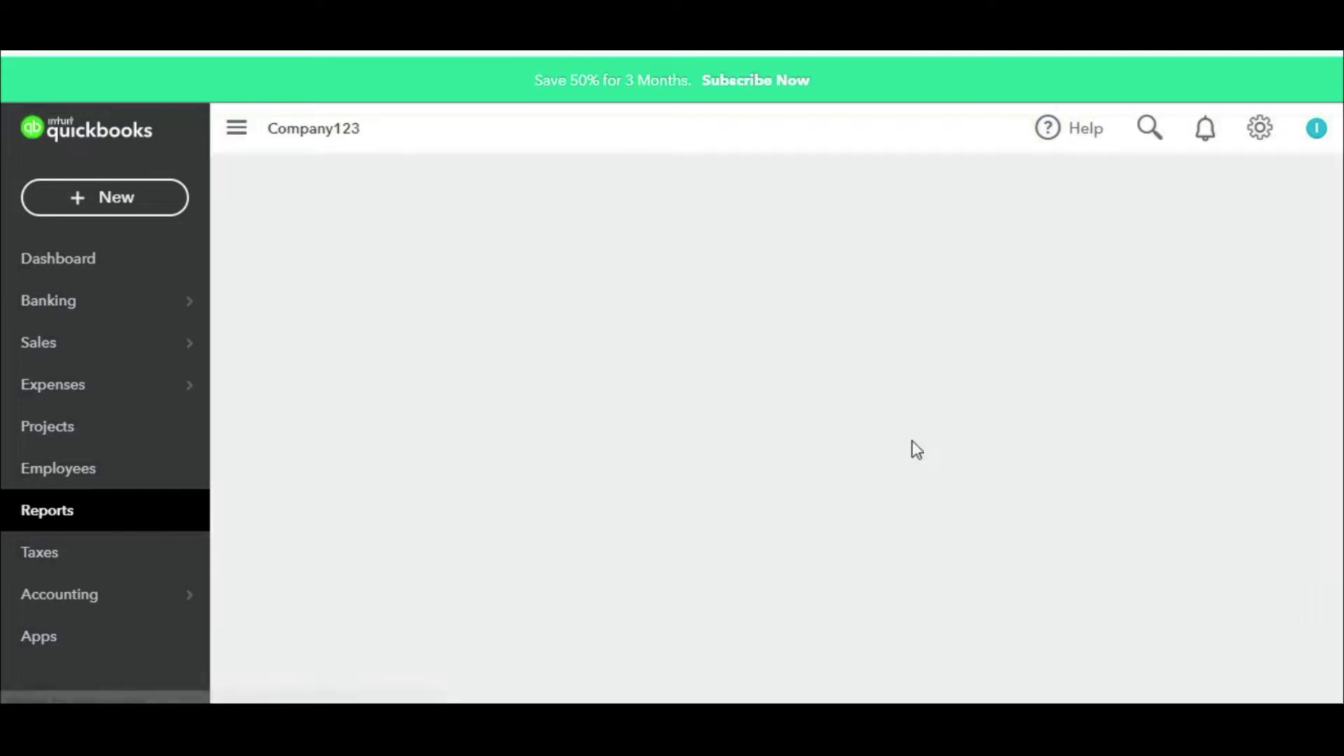
scroll(319, 344, up, 4)
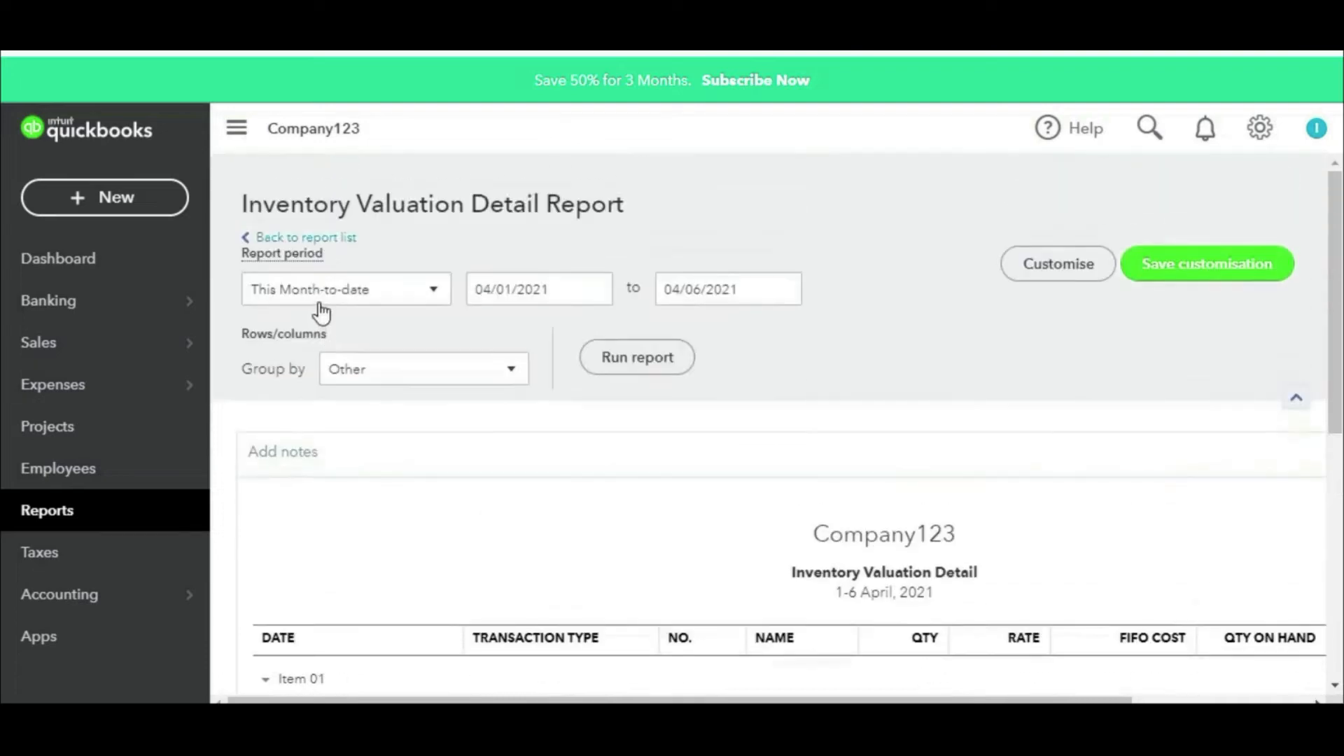
click(330, 291)
click(281, 324)
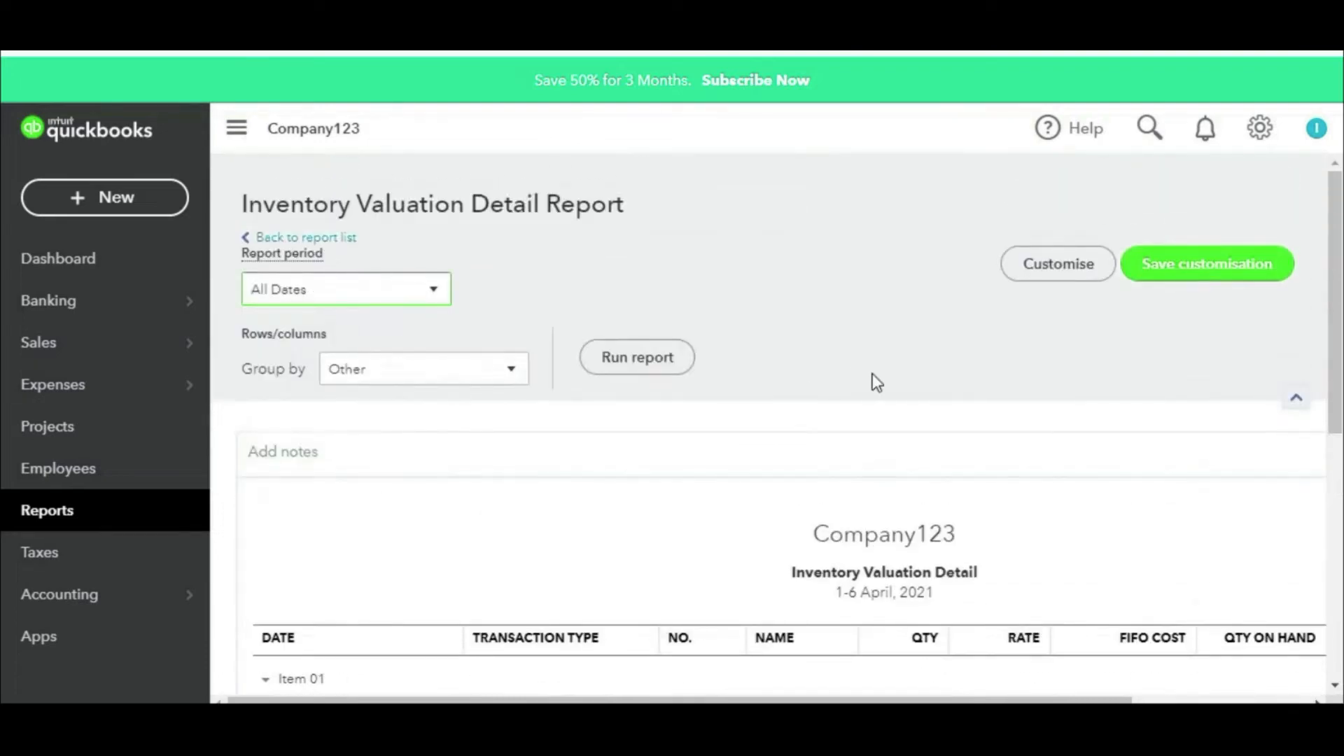
Step: Review Item 01's quantities from both vendor bills, totalling 250 units
scroll(873, 375, down, 5)
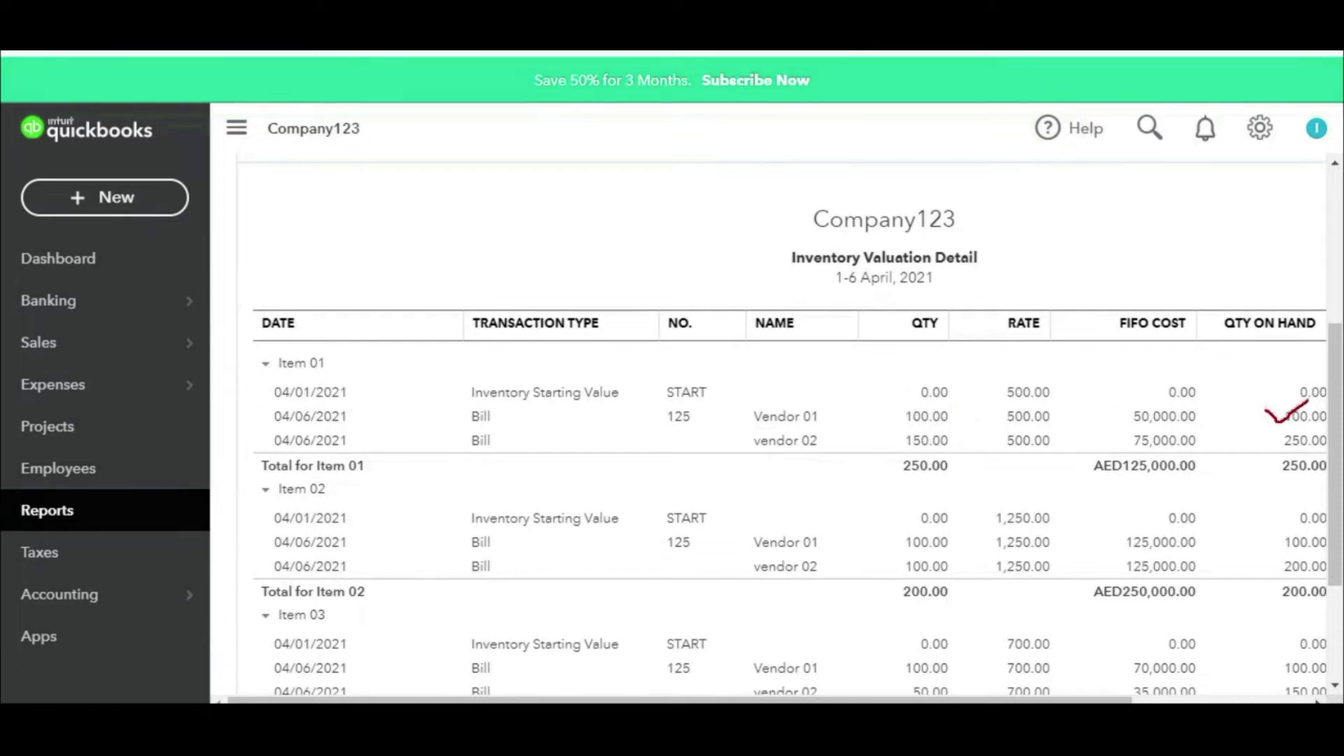
drag(1262, 443, 1335, 409)
drag(881, 410, 957, 378)
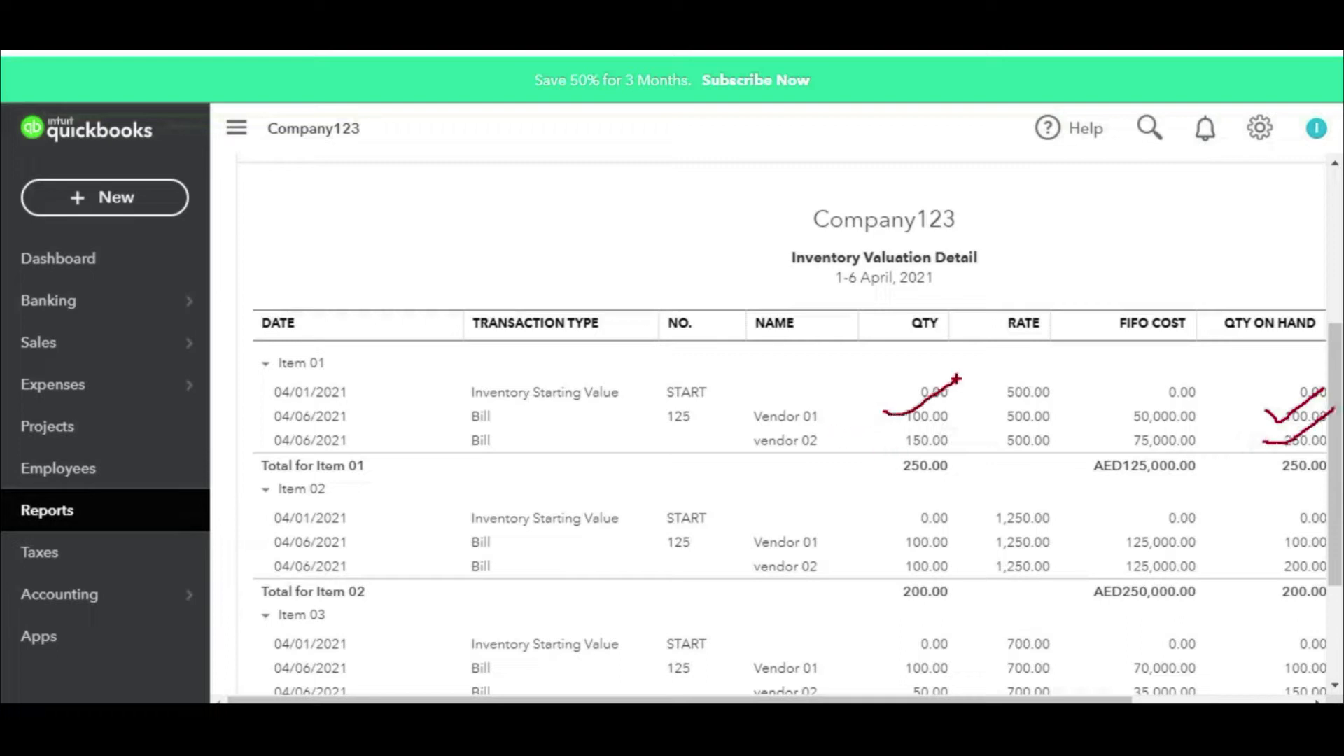
drag(884, 440, 968, 400)
mouse_move(956, 450)
mouse_down()
mouse_move(897, 451)
mouse_move(960, 448)
mouse_up()
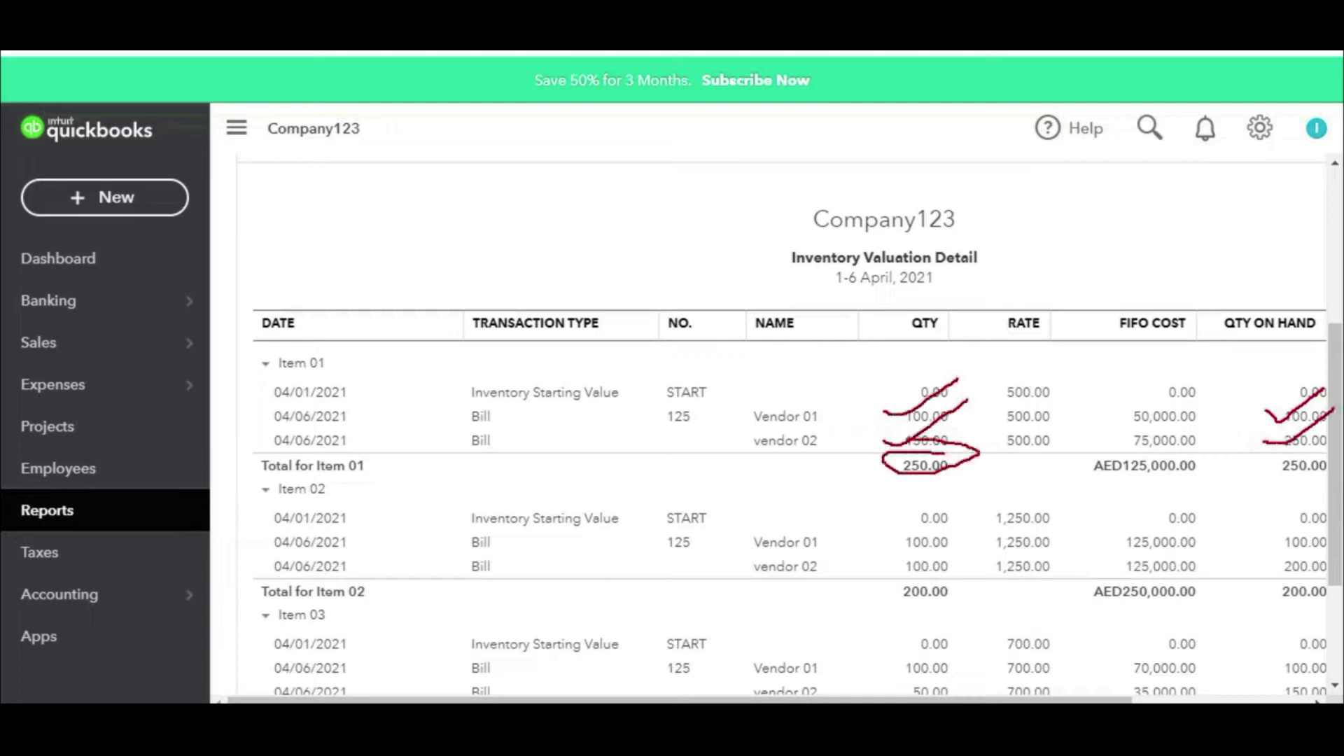
key(Escape)
scroll(942, 476, down, 3)
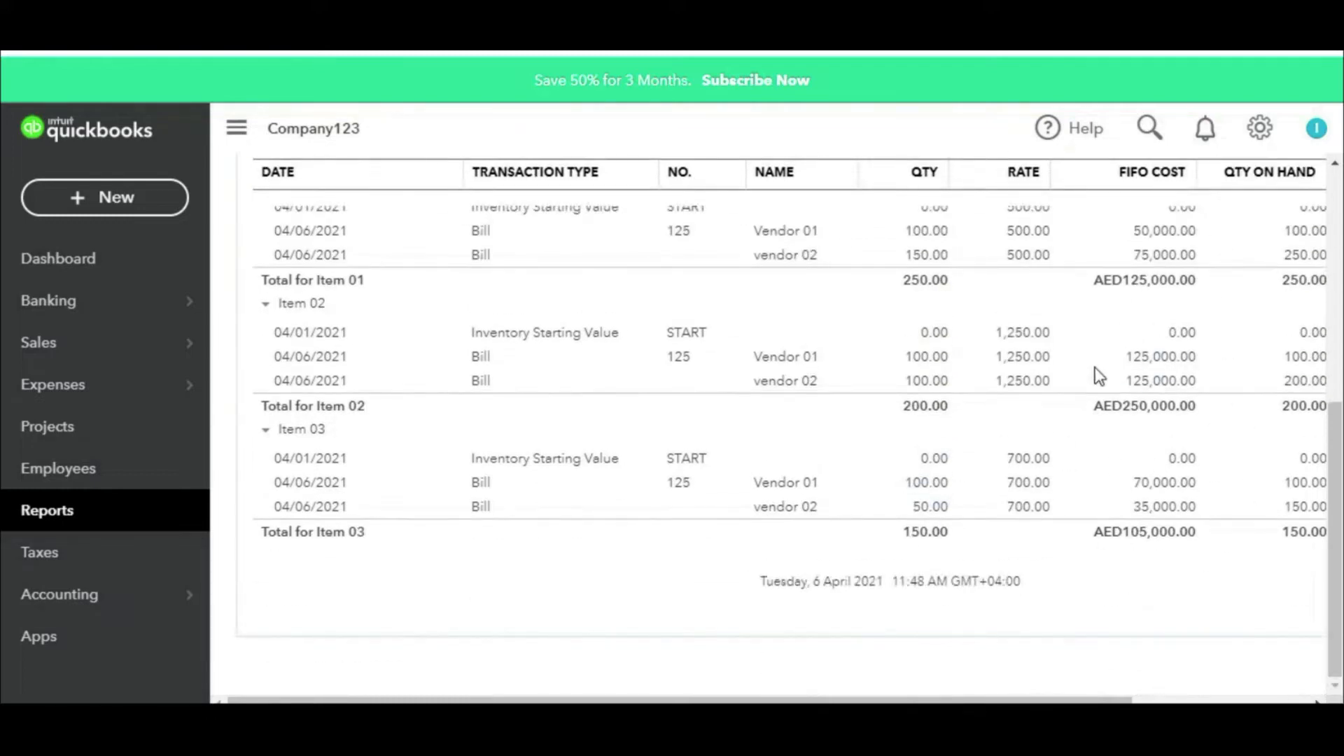
scroll(1107, 350, up, 5)
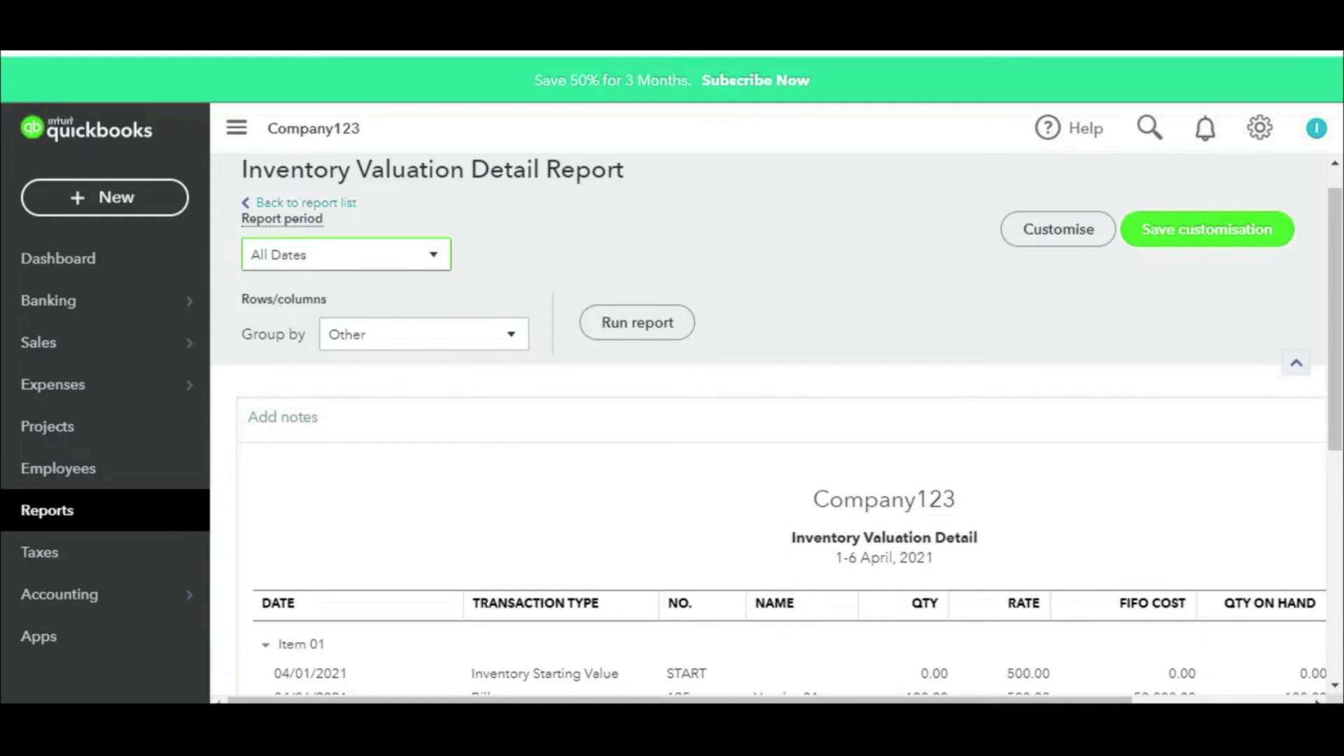
Step: Highlight outline rows 9 and 10 in yellow in Excel, then return to QuickBooks
click(853, 723)
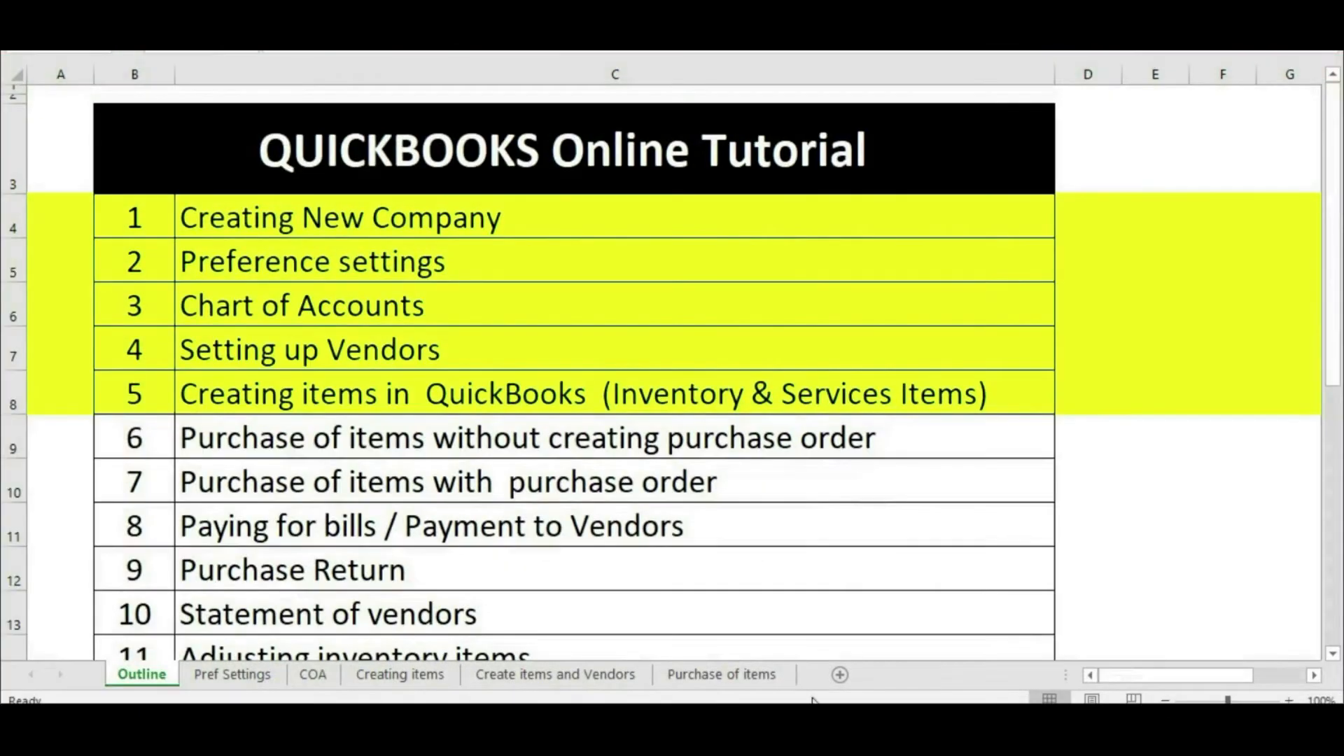
drag(14, 437, 15, 459)
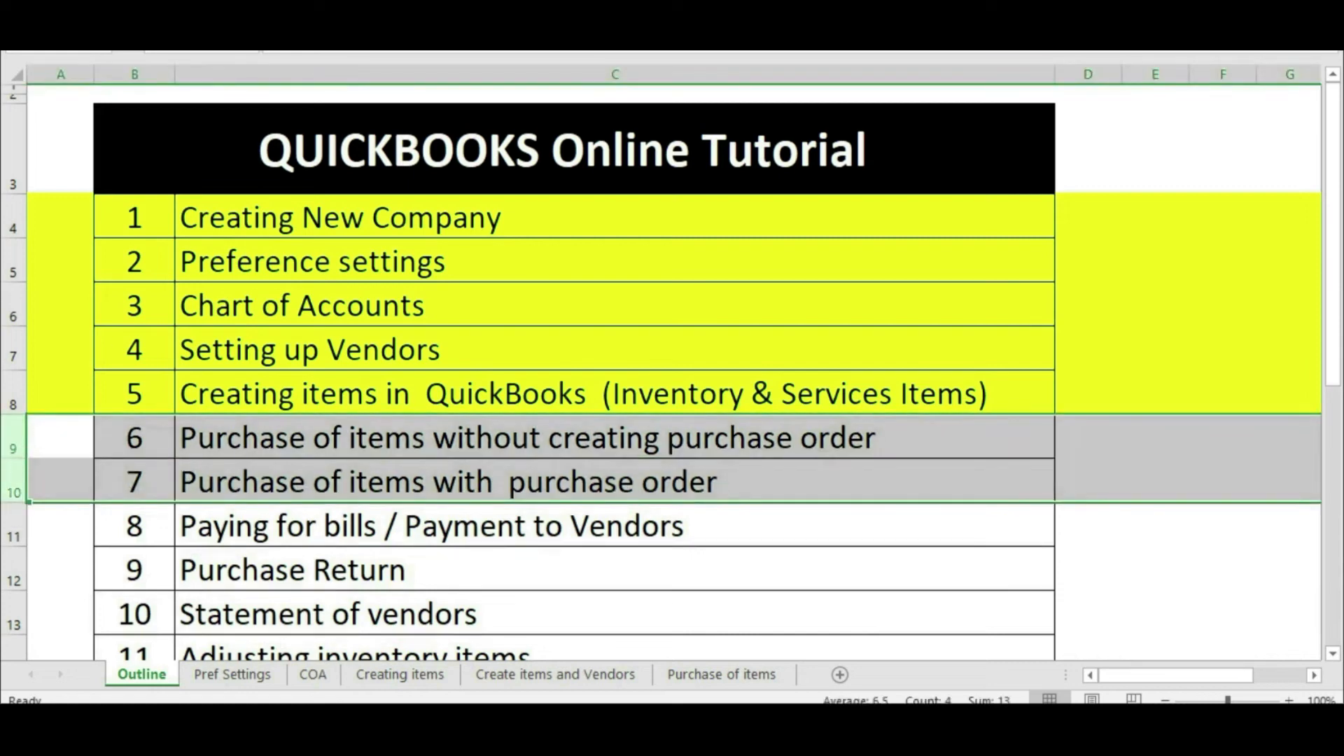
click(254, 71)
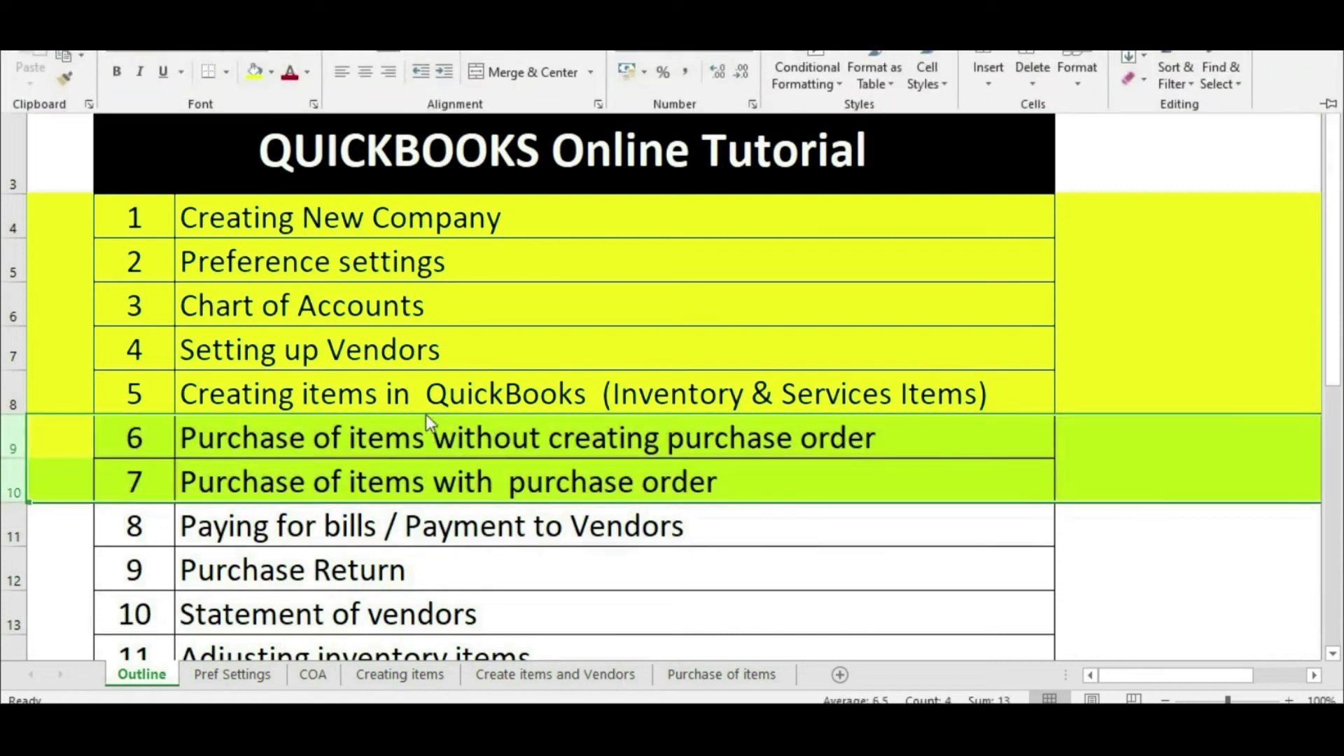
click(647, 560)
click(613, 529)
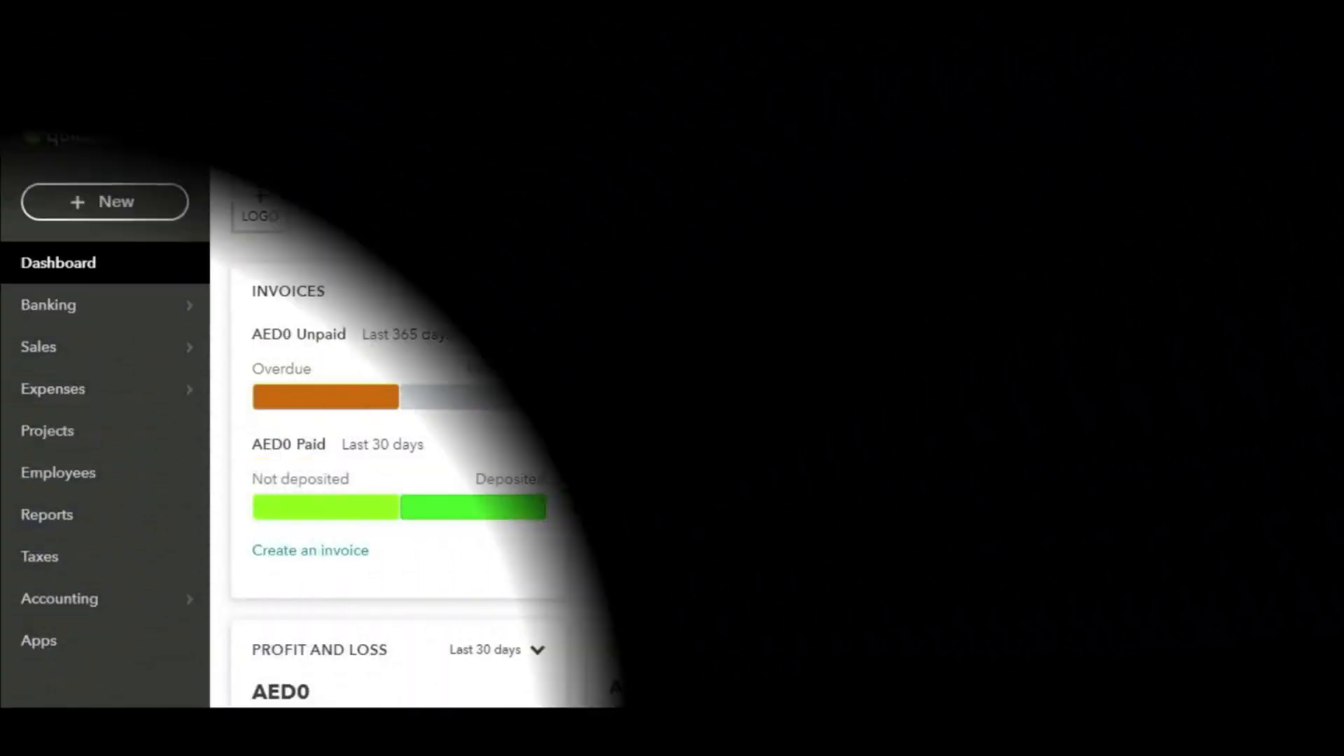
click(116, 201)
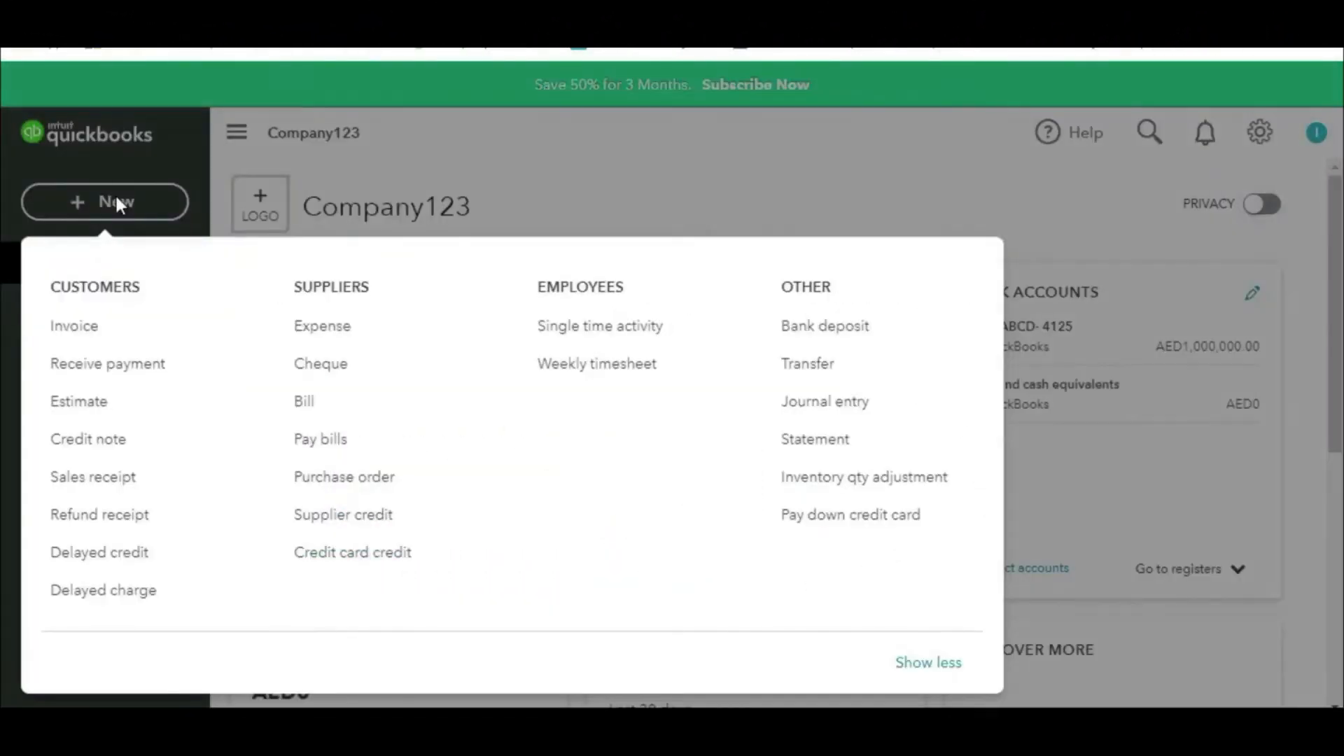
Step: Pay bills of 250,000 to Vendor 01 and 200,000 to vendor 02 and save
click(322, 440)
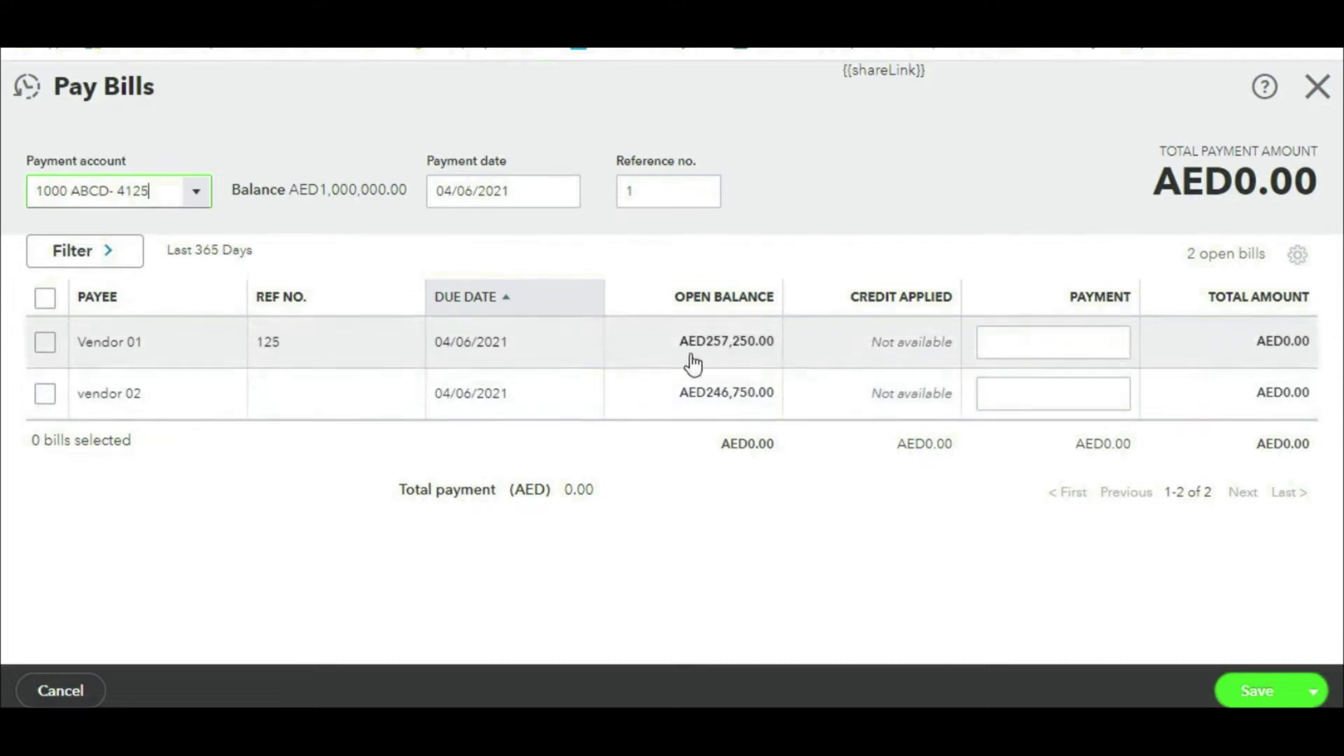
click(1011, 343)
text(250000)
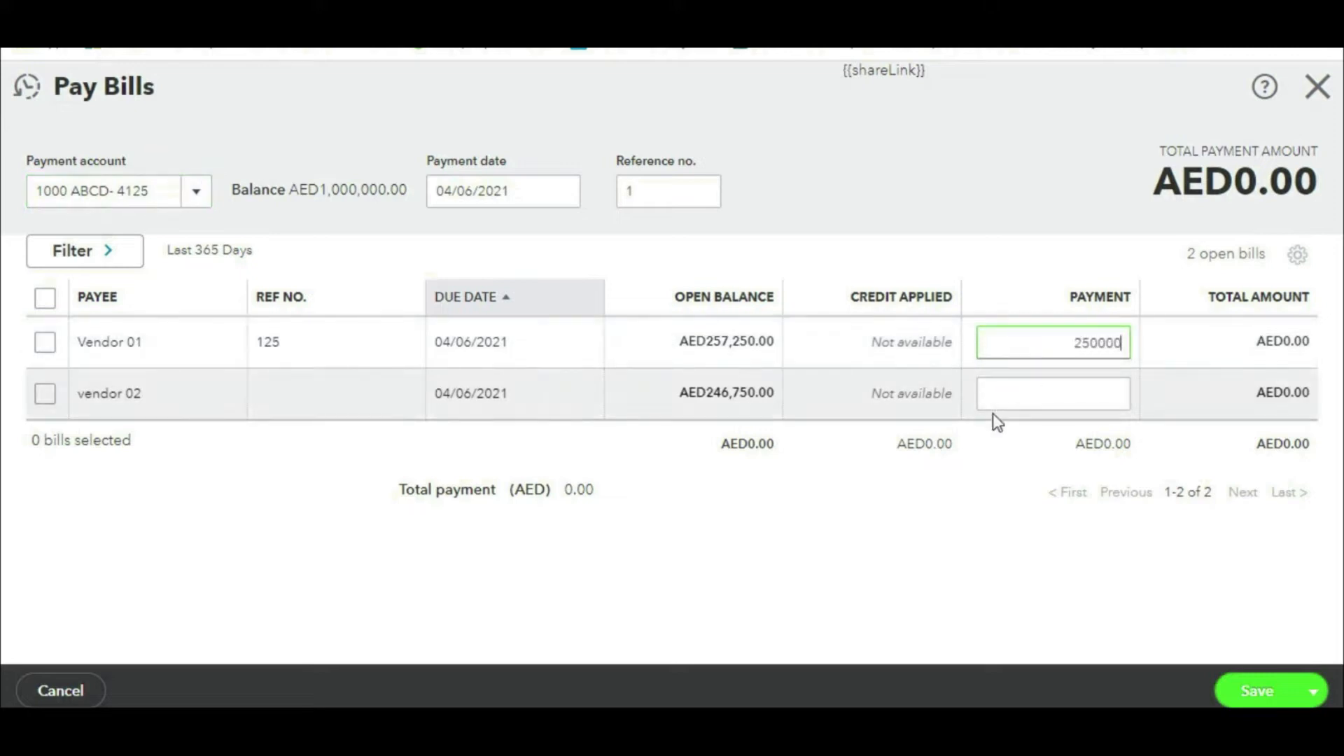
click(1037, 403)
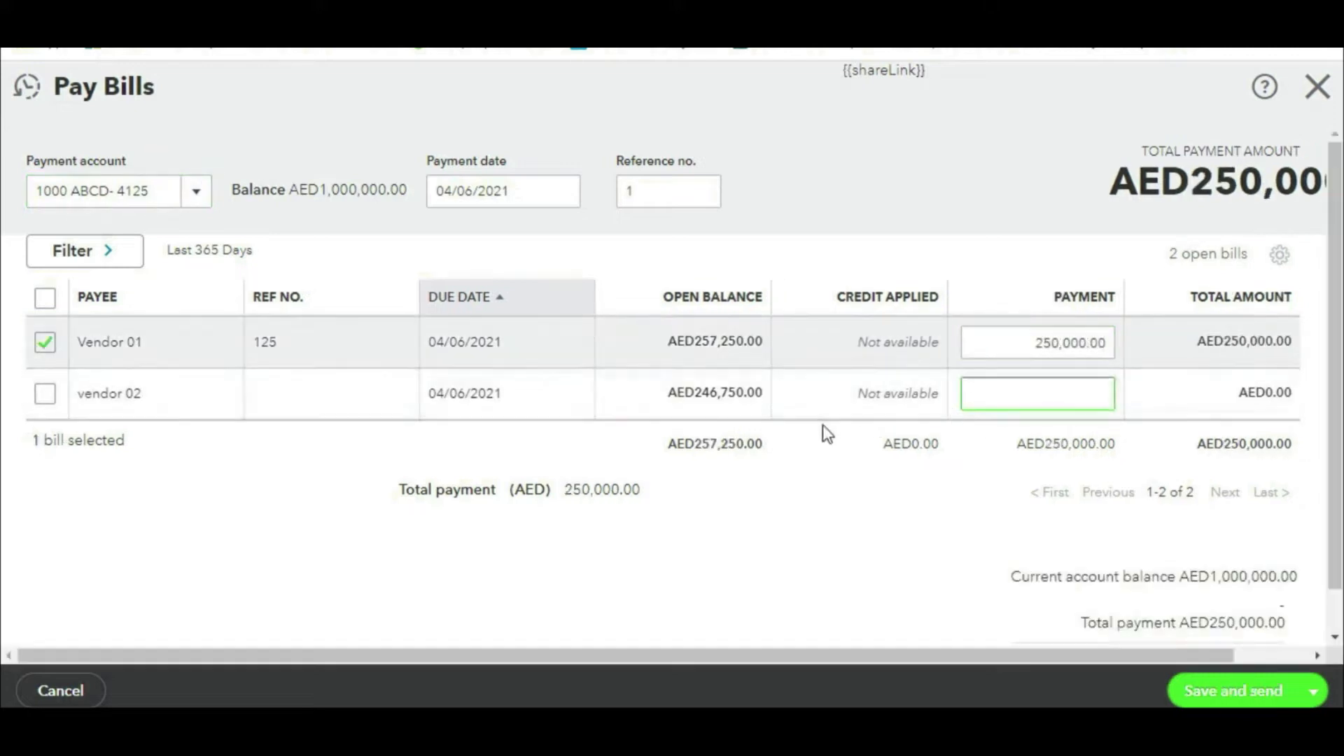
text(20)
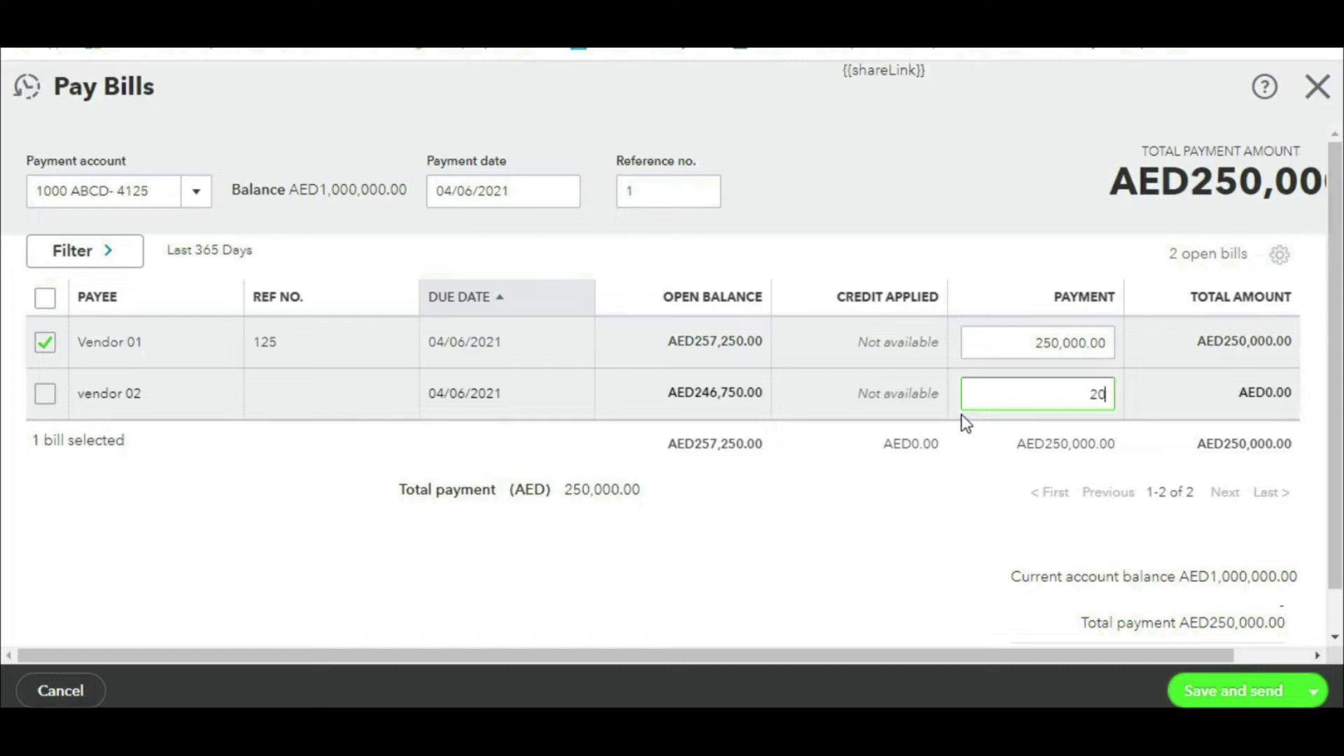
text(0,000000)
click(979, 341)
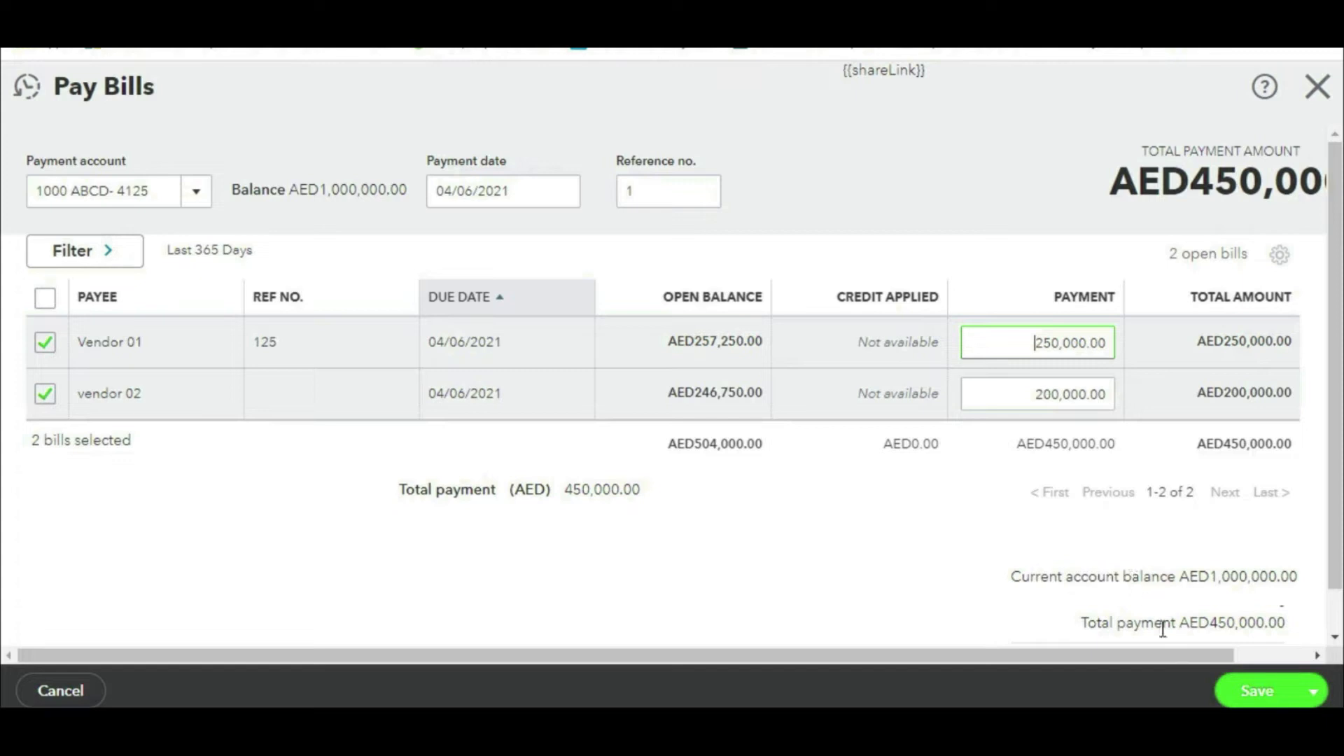
click(1254, 693)
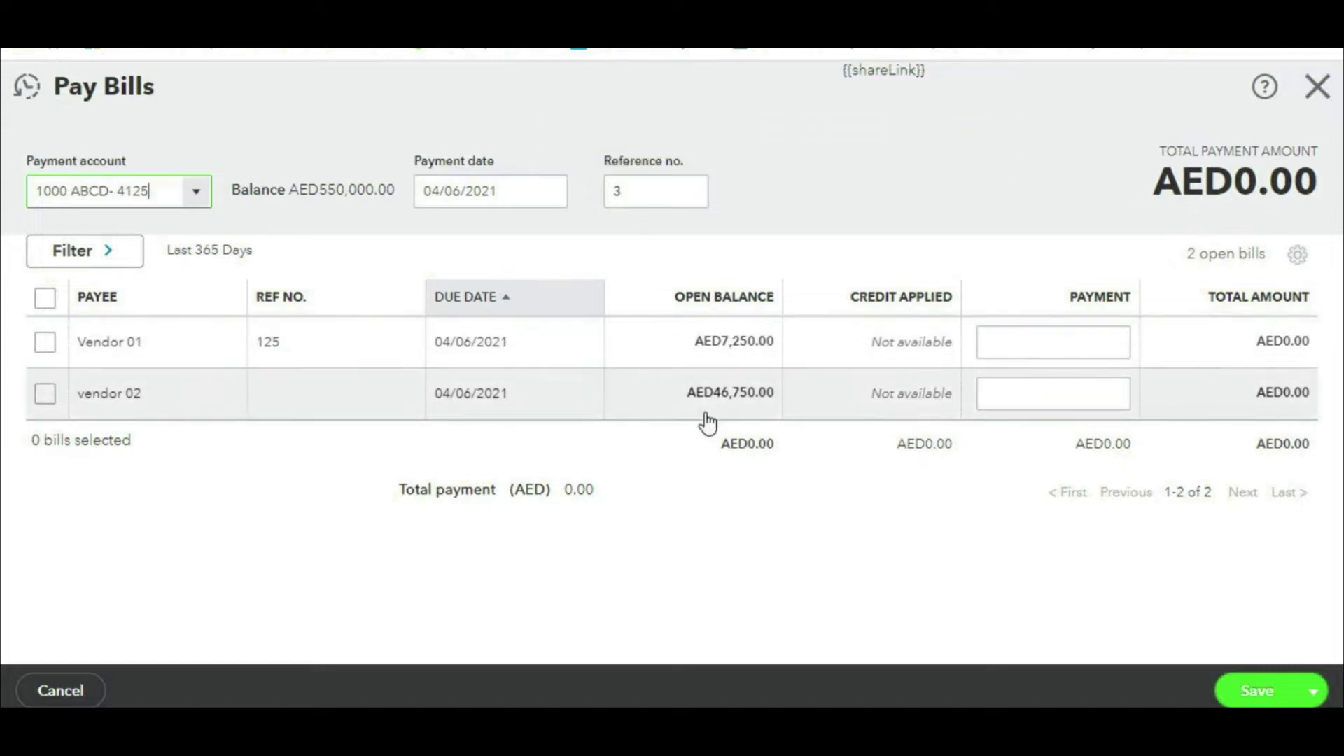
click(1319, 98)
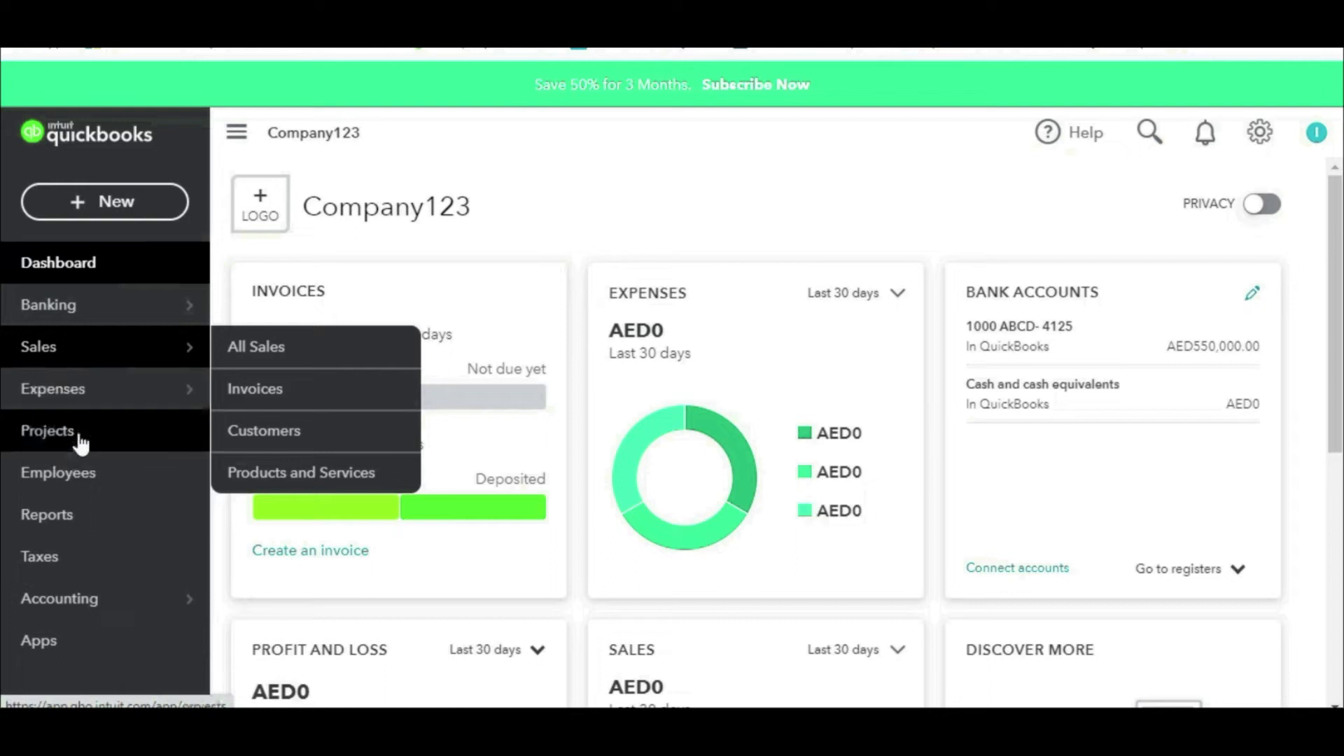
click(73, 515)
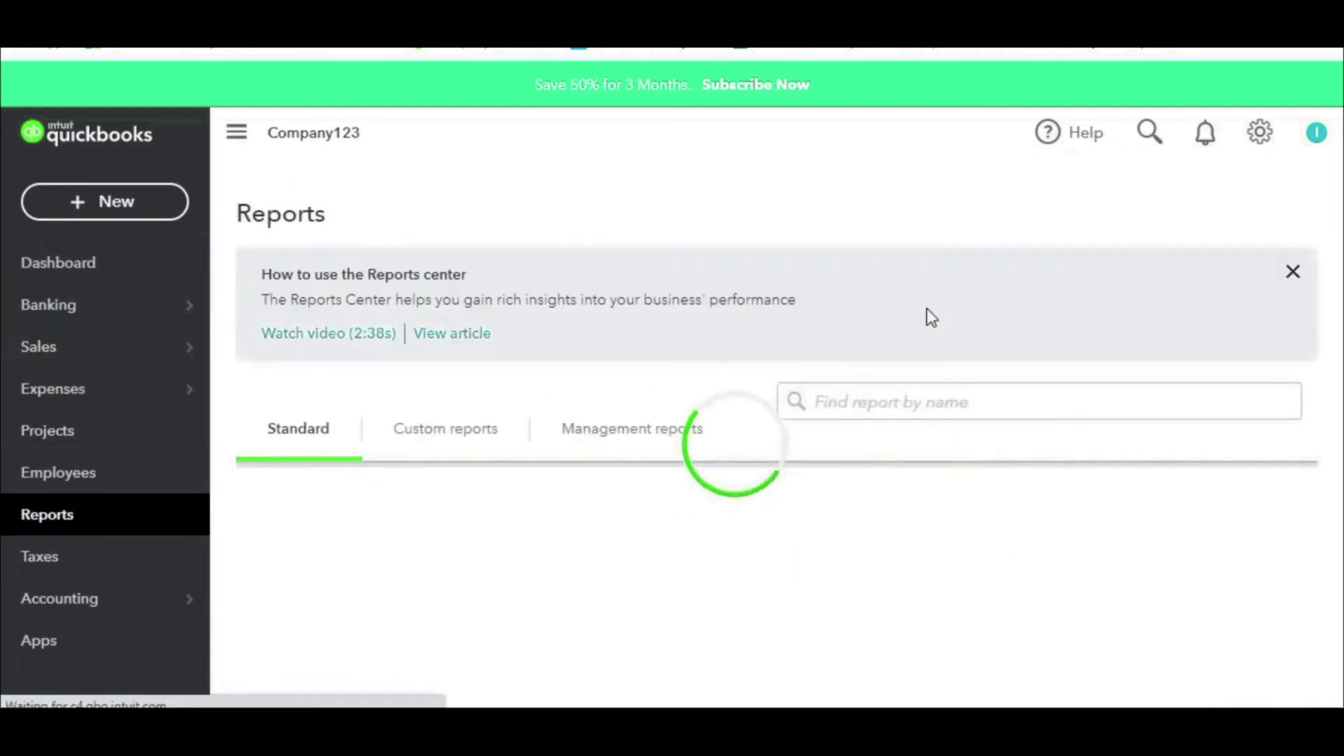
click(924, 404)
text(supp)
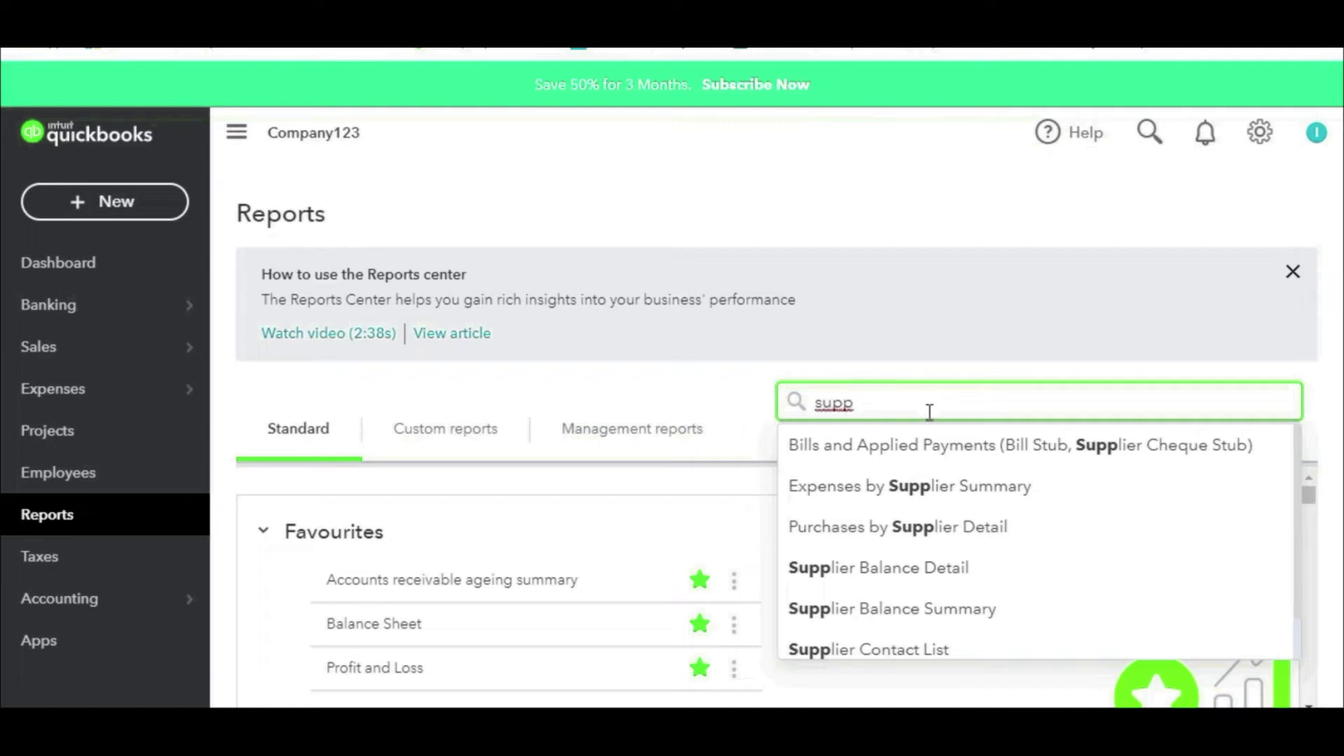
click(947, 616)
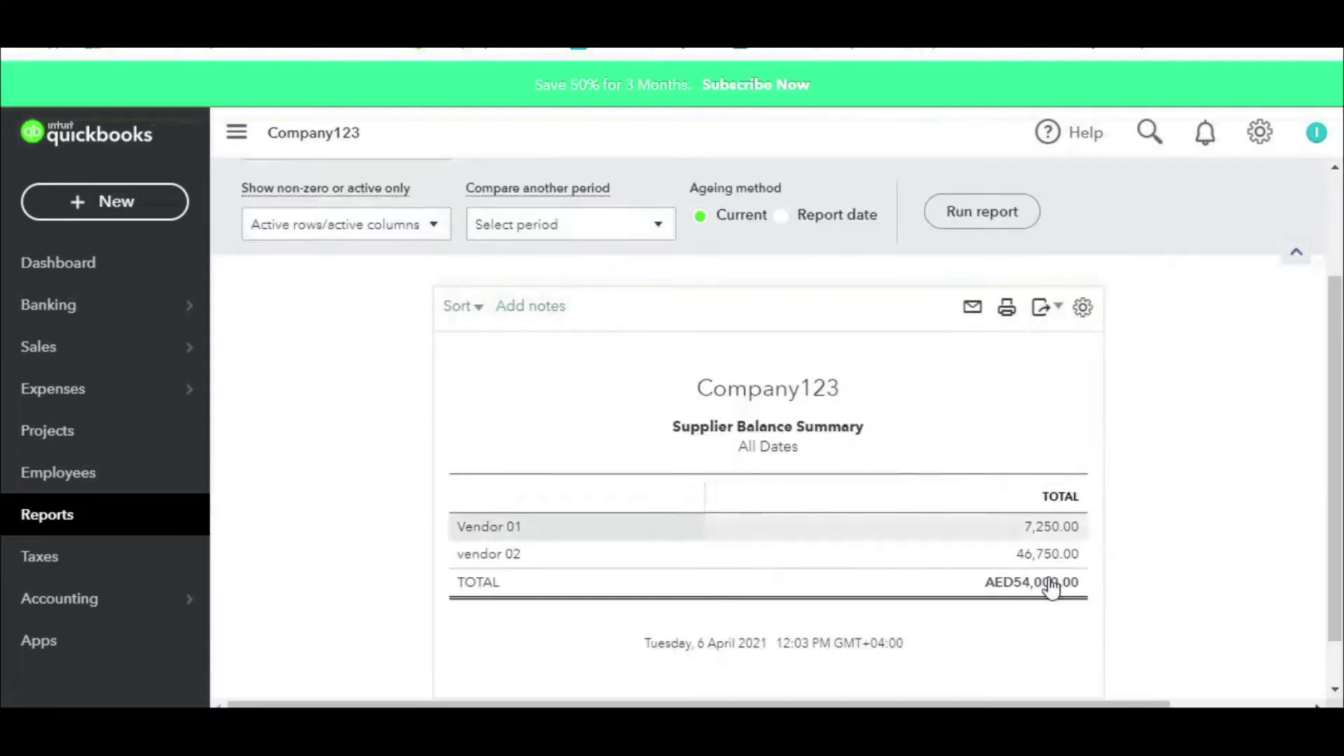
mouse_move(1066, 504)
mouse_down()
mouse_move(1012, 501)
mouse_move(1064, 532)
mouse_up()
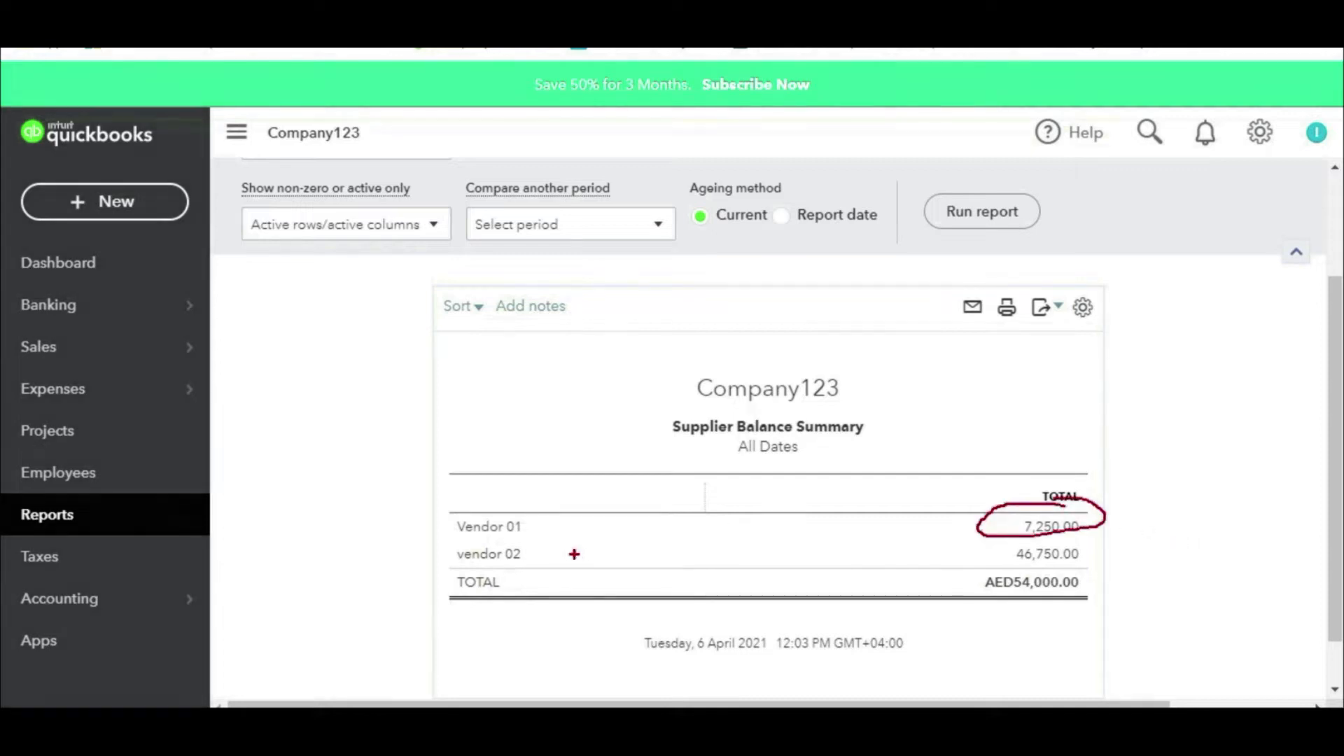
drag(460, 533, 1029, 526)
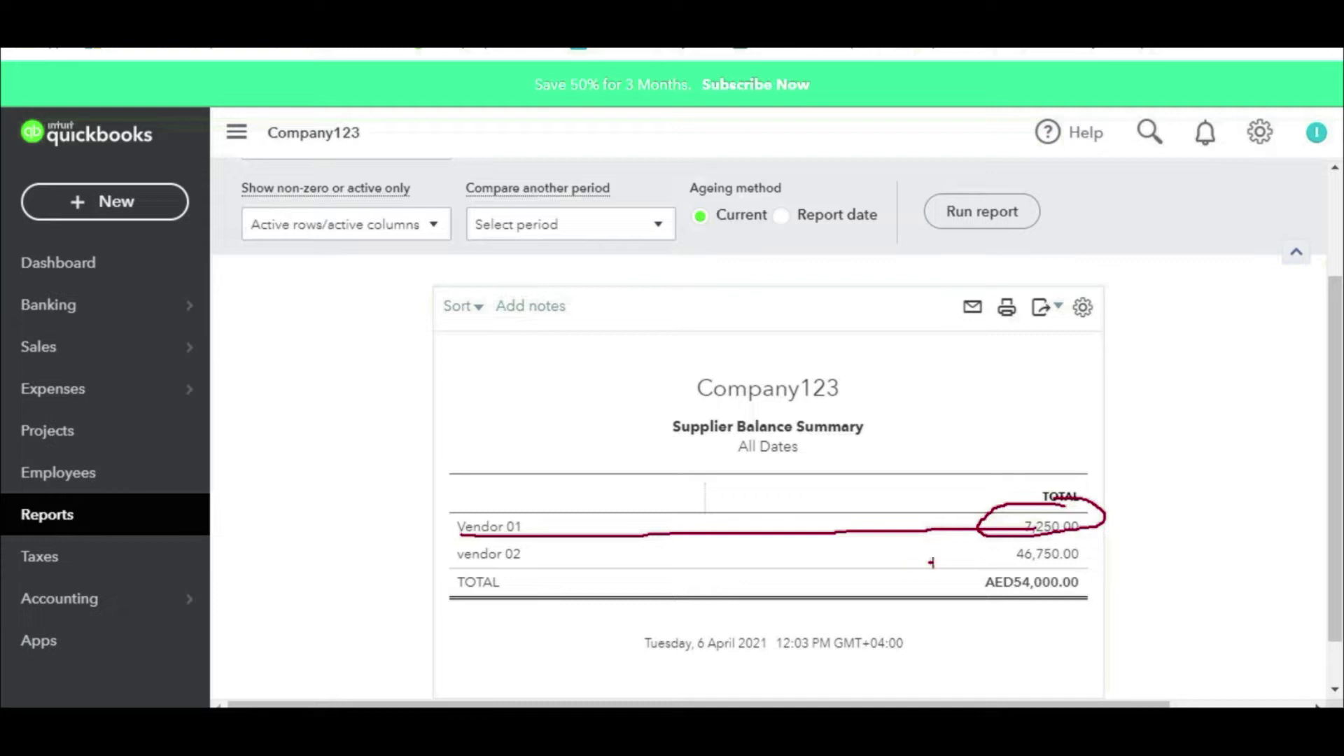
drag(996, 569, 1092, 564)
key(Escape)
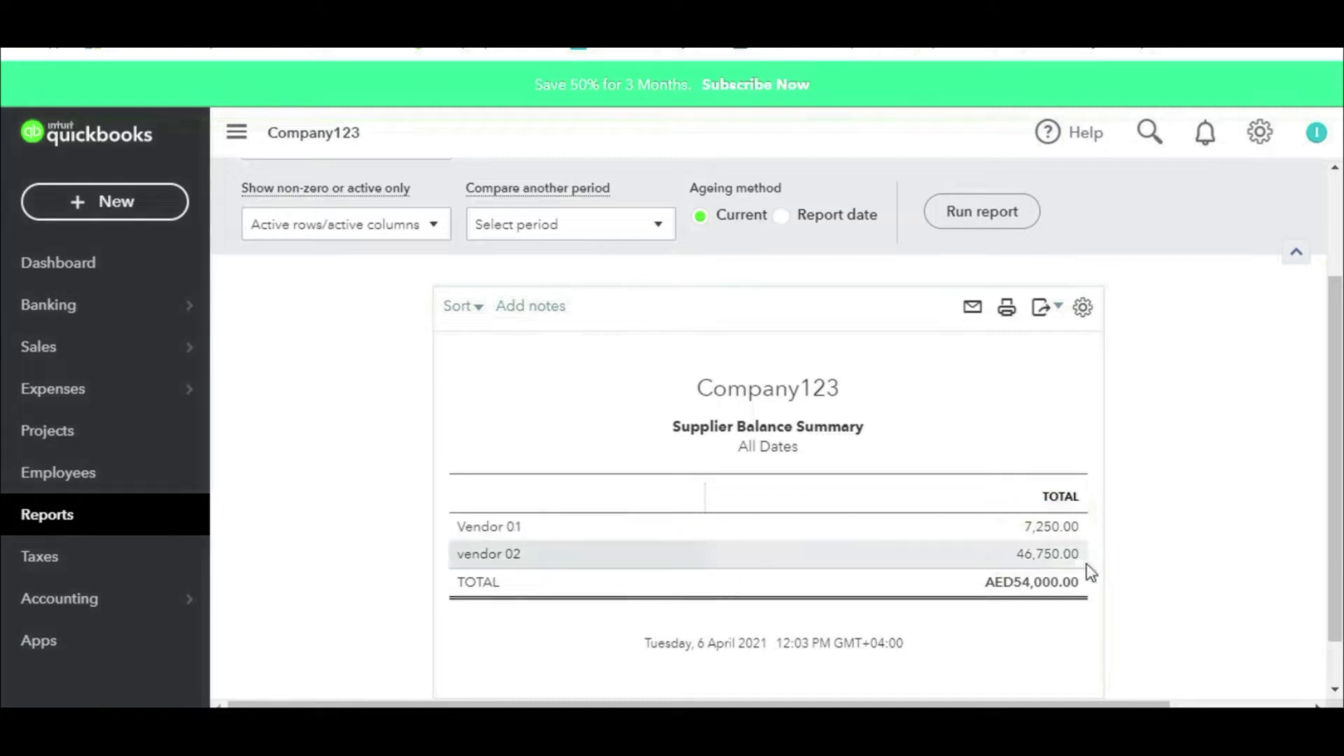
click(1045, 554)
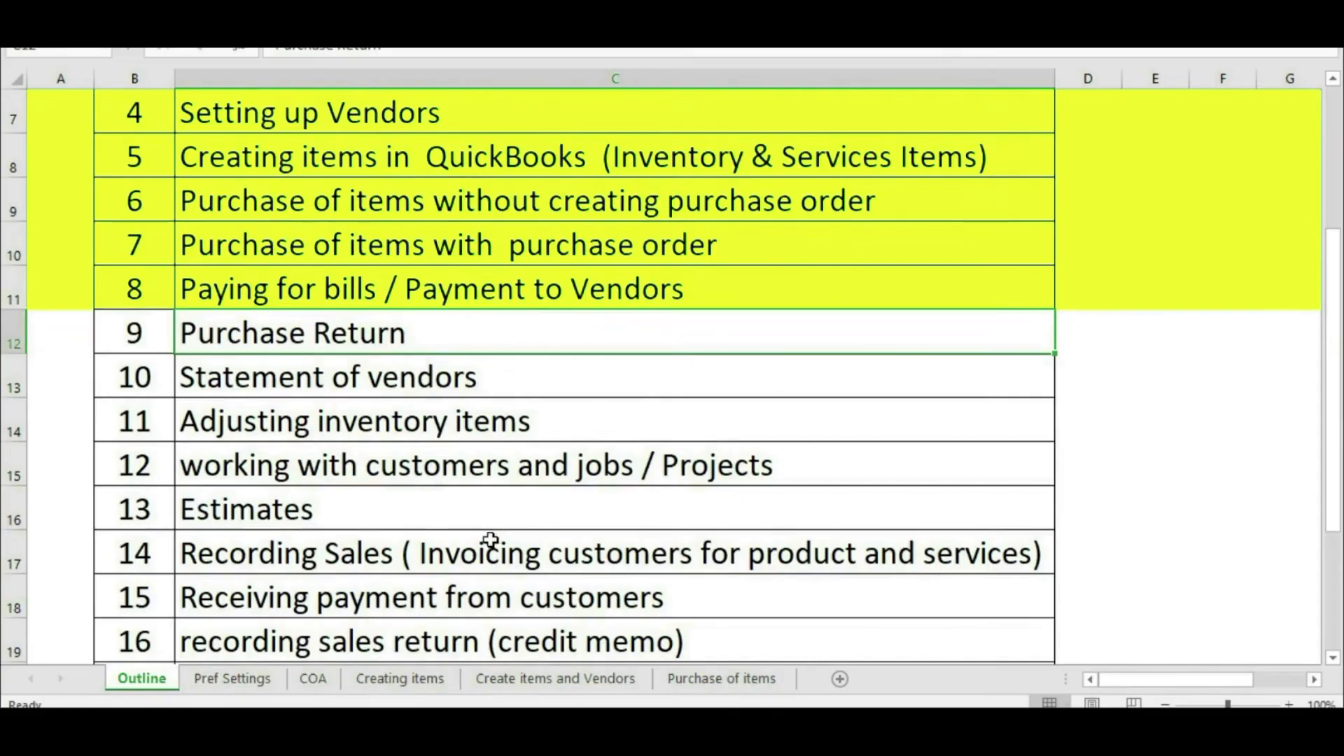
scroll(490, 539, up, 1)
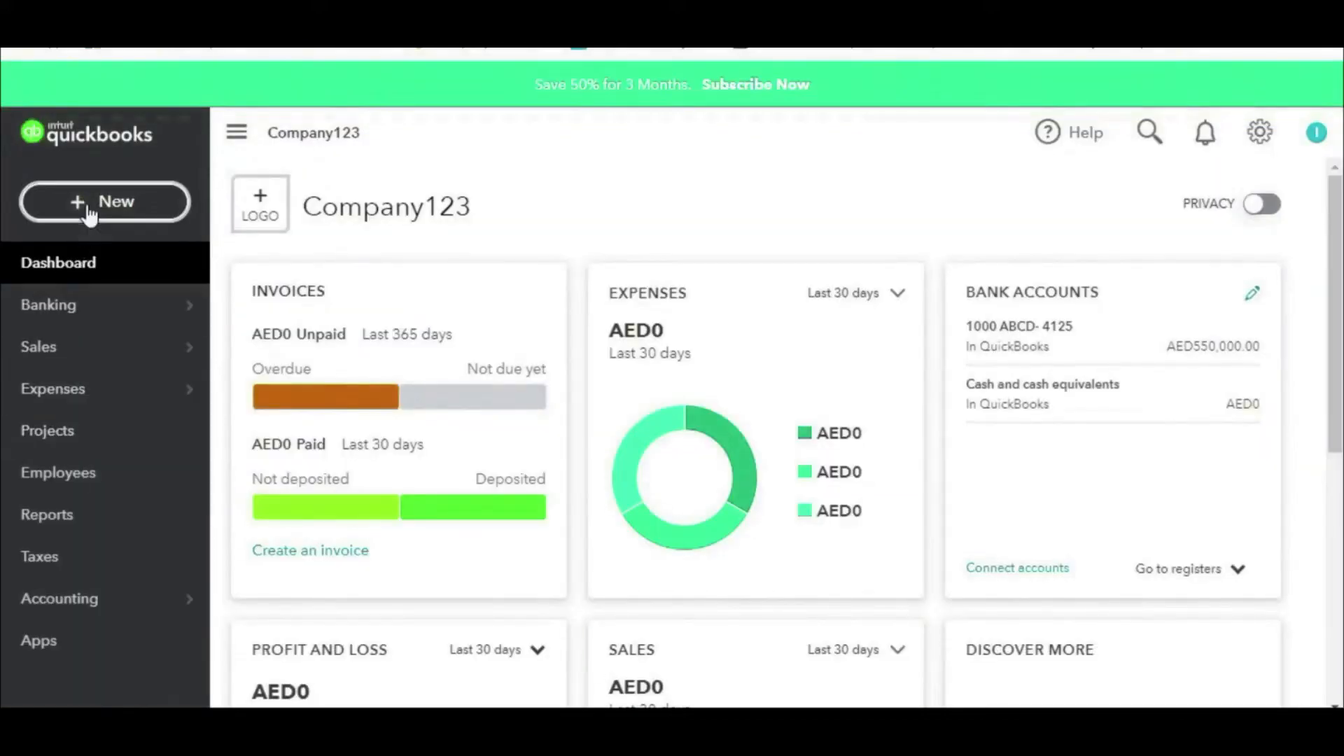
Step: Start a new supplier credit for vendor 02
click(90, 206)
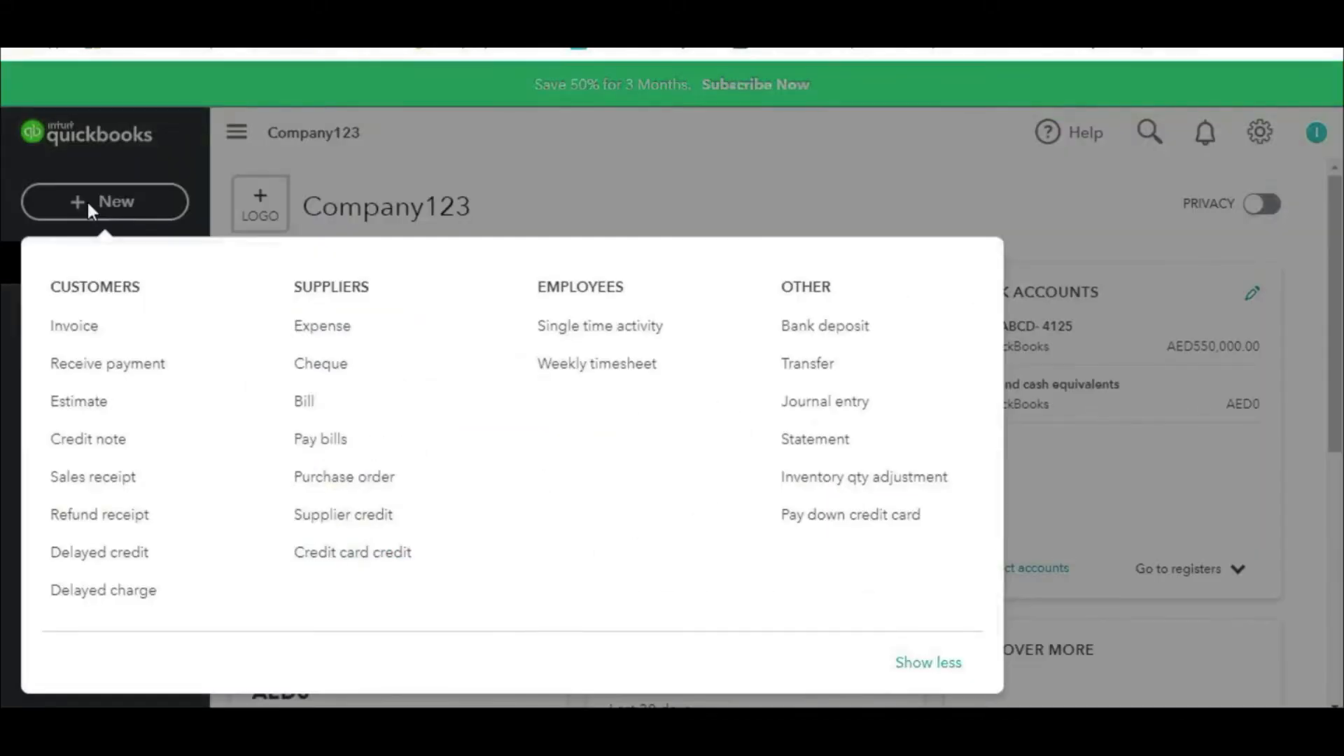
click(331, 517)
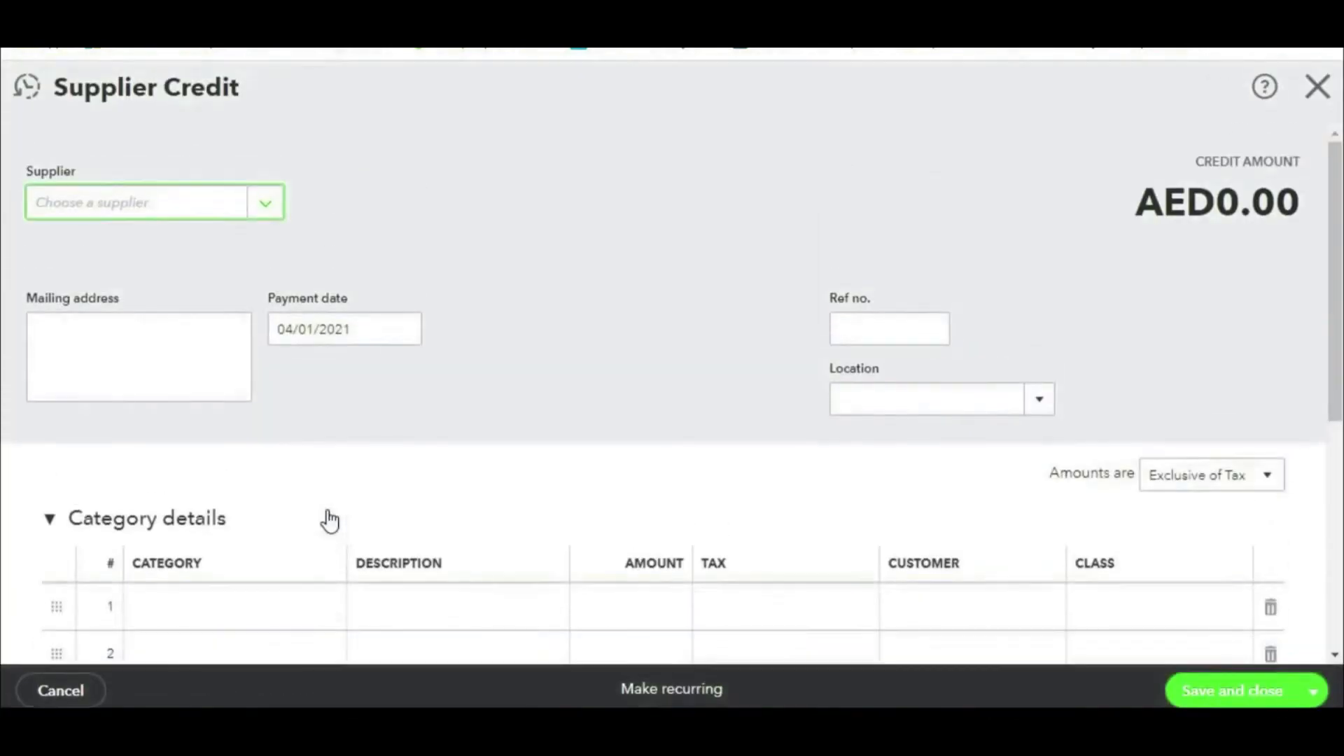
click(264, 208)
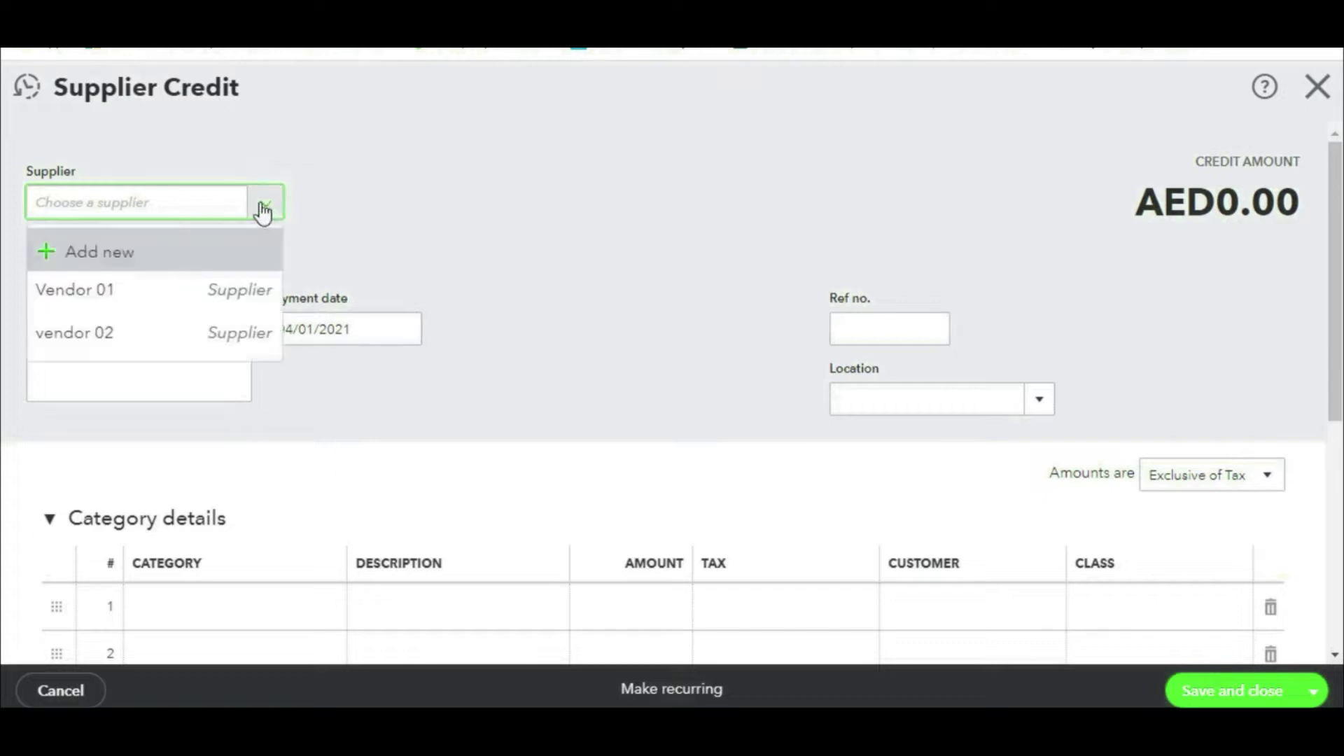
click(116, 341)
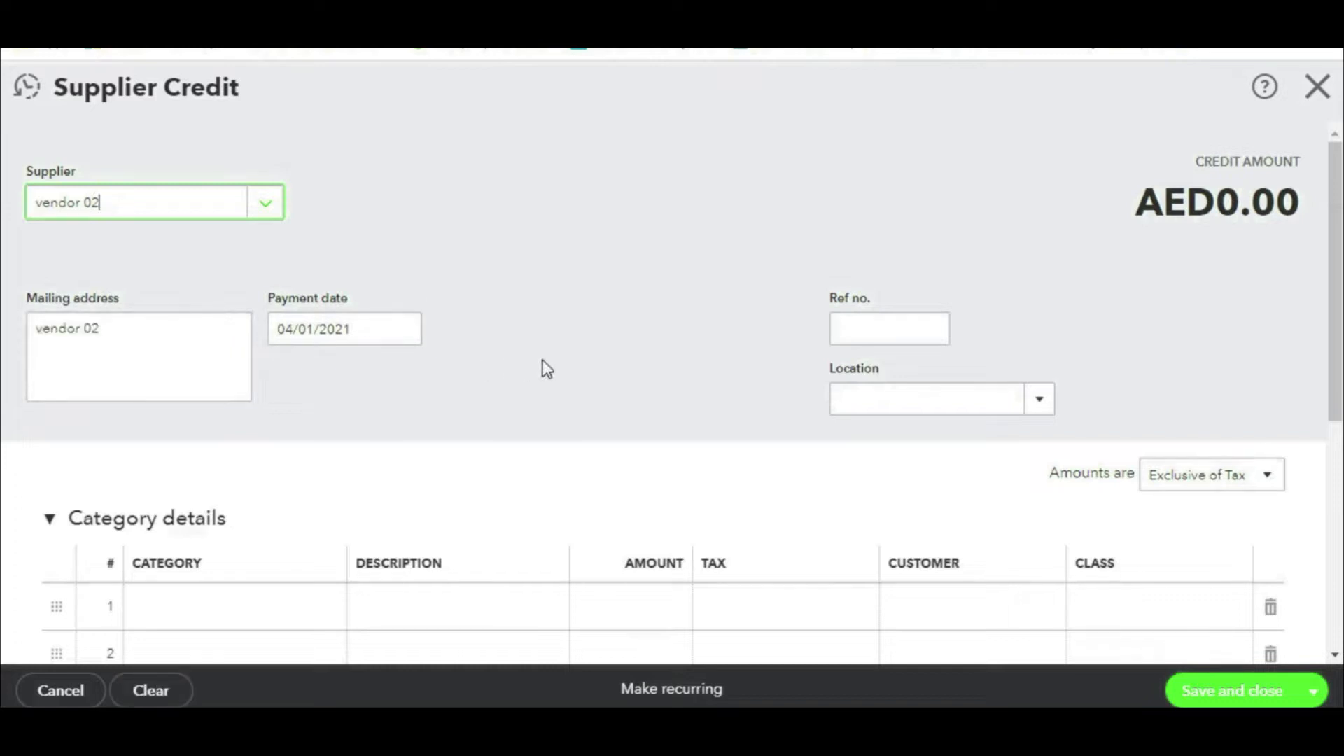
scroll(546, 368, down, 3)
scroll(304, 534, down, 3)
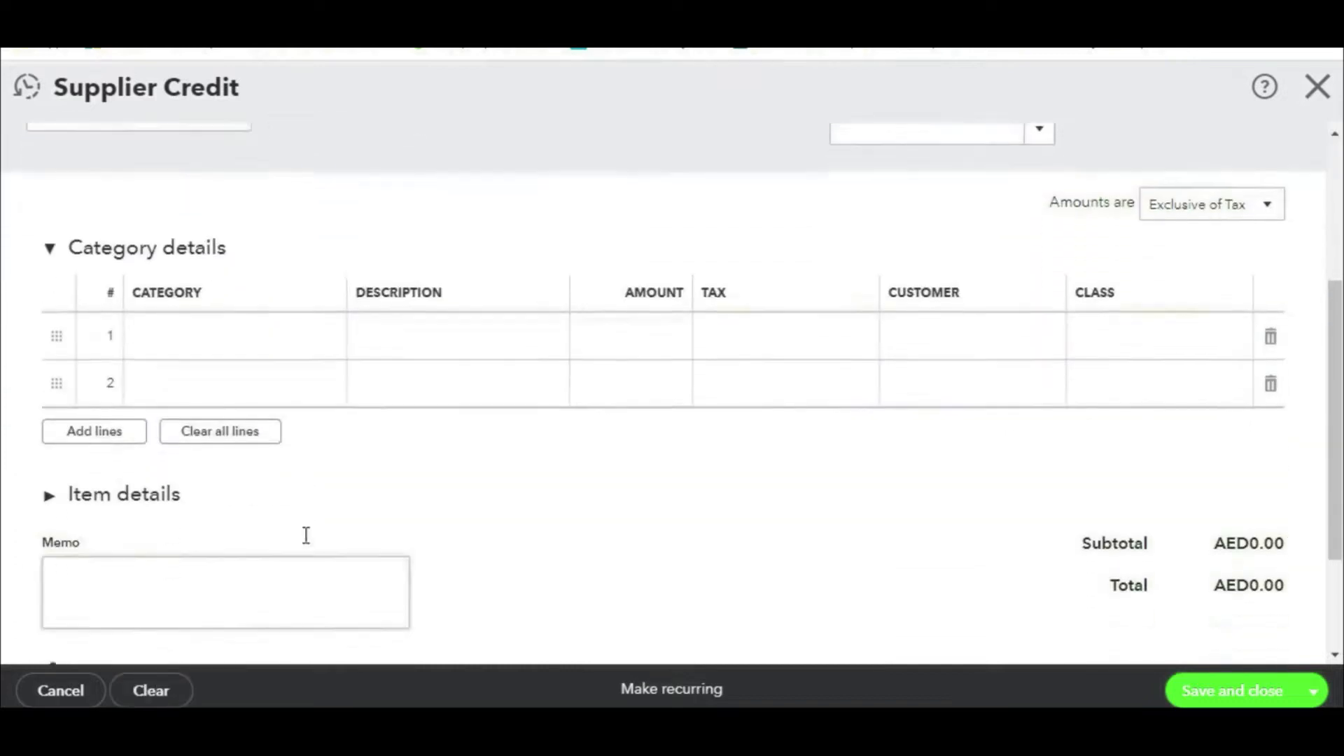
Step: Add Item 01 and Item 02 lines to the credit, 10 units each
click(146, 345)
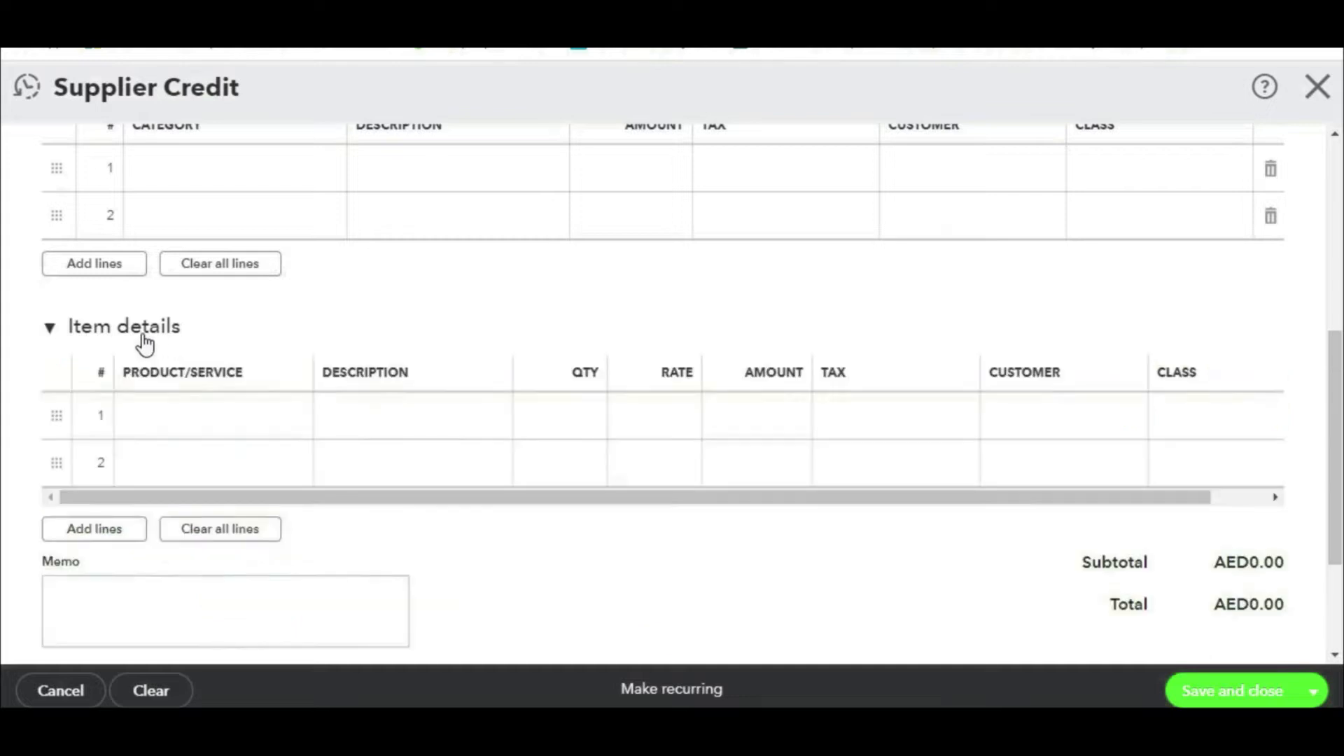
click(282, 428)
click(292, 418)
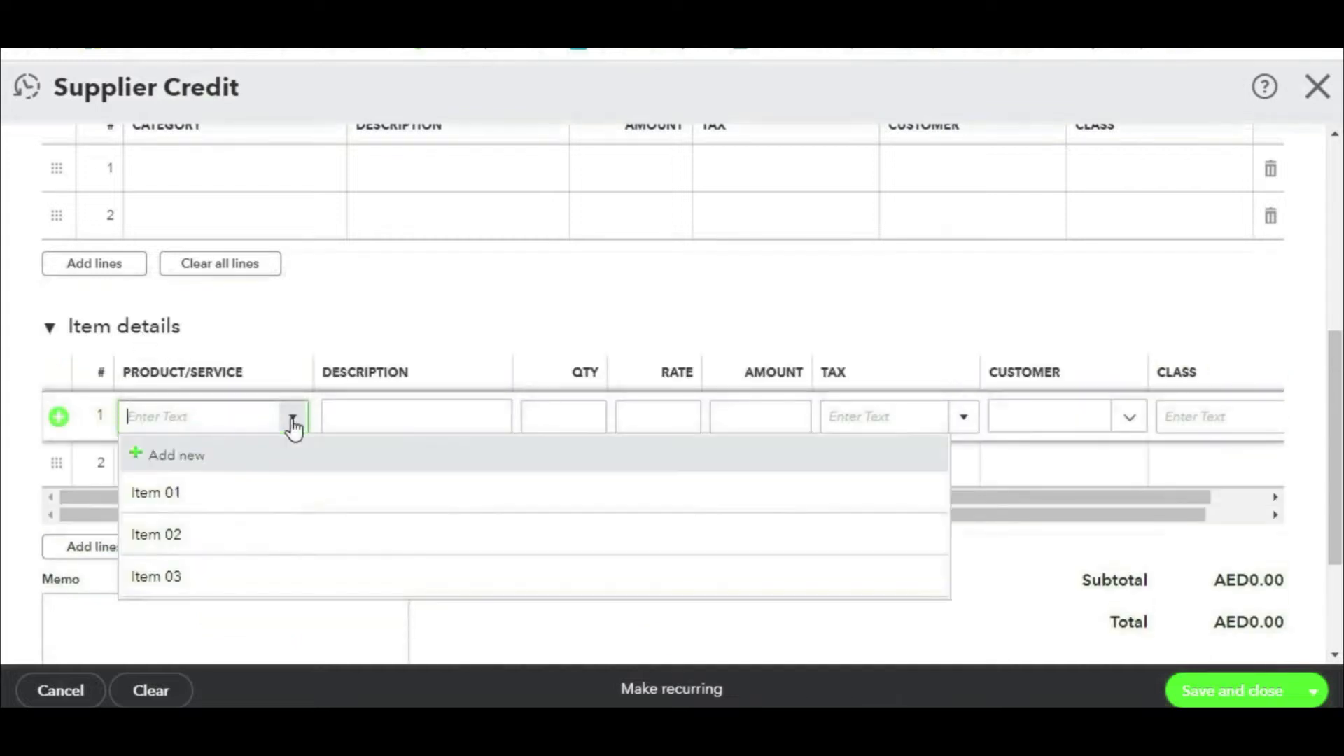
click(190, 490)
click(284, 470)
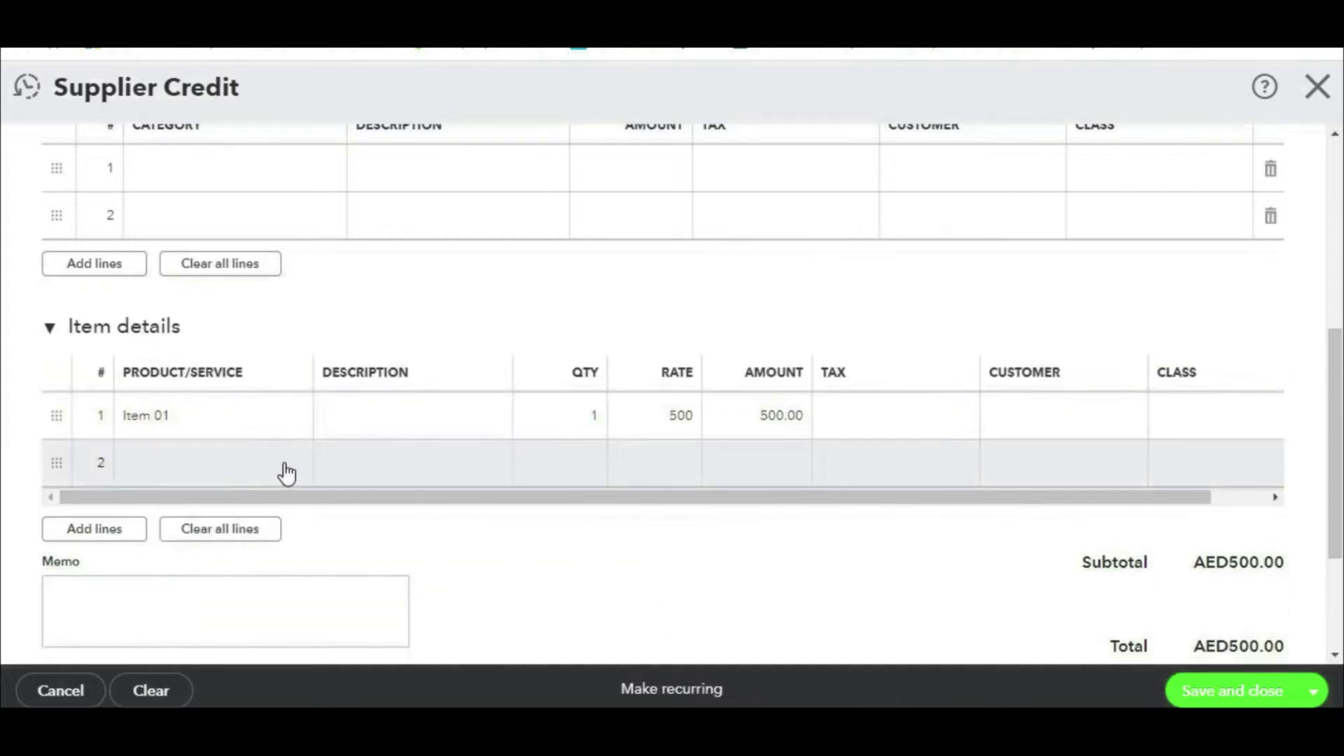
click(293, 465)
click(177, 585)
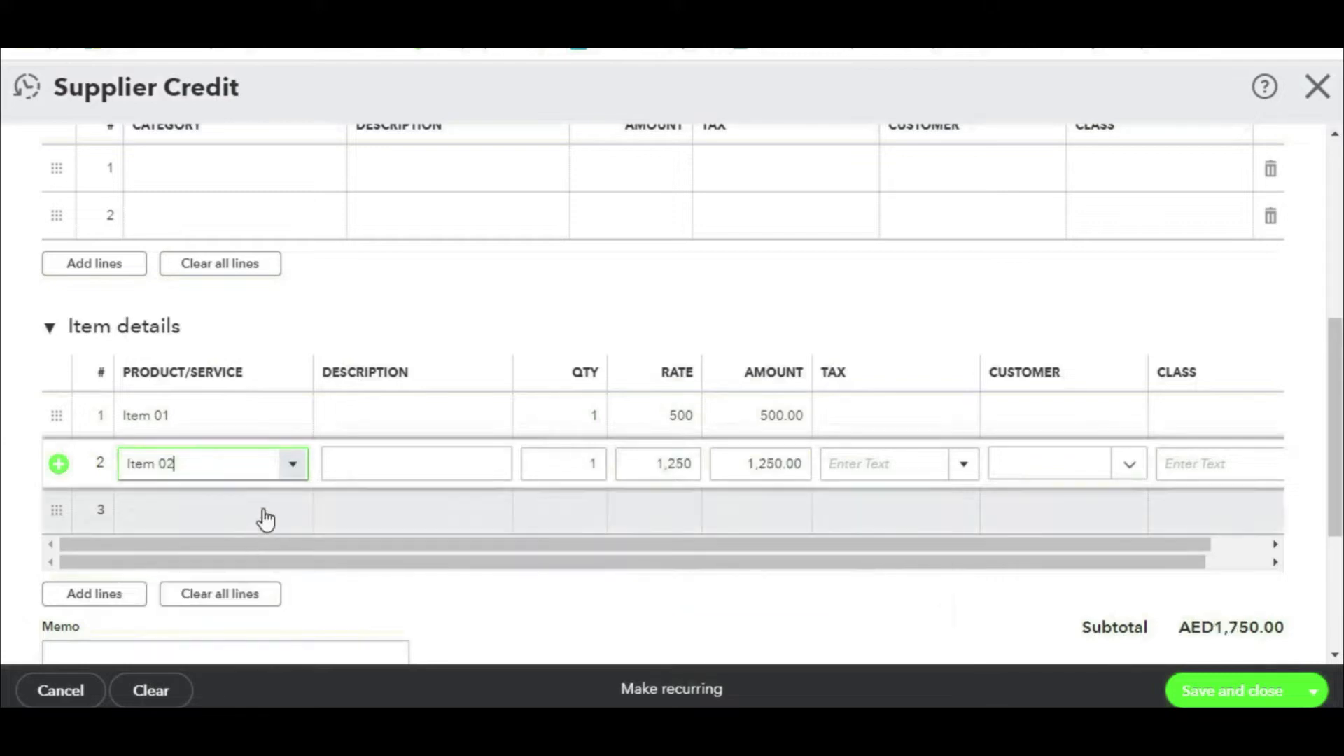
click(600, 422)
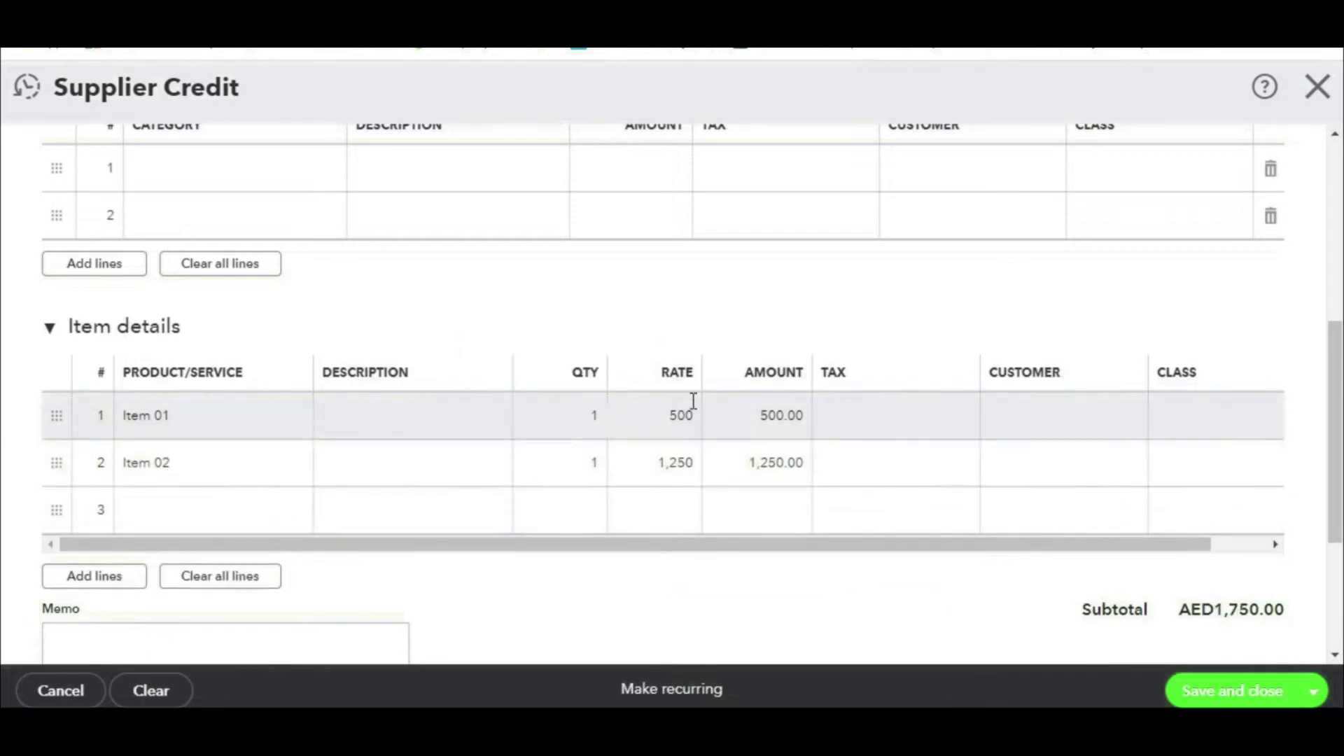
text(10)
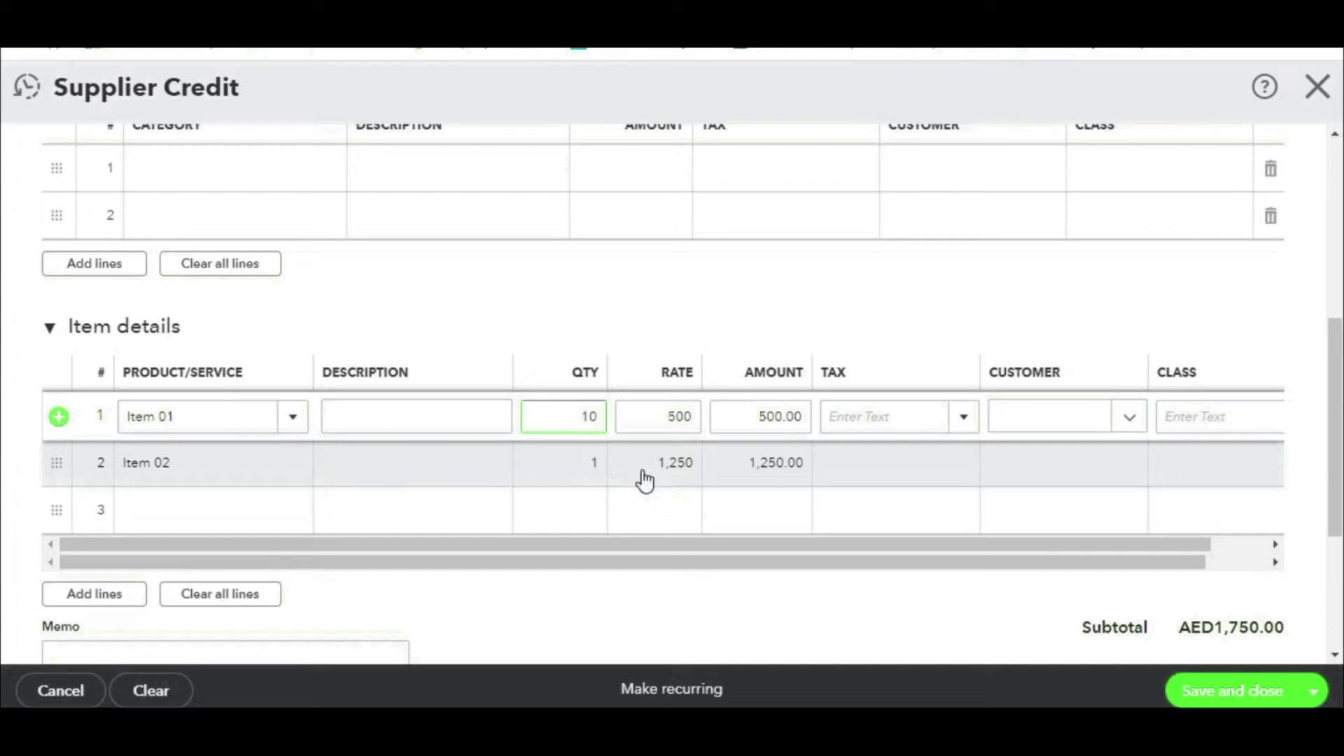
click(592, 464)
text(10)
Step: Apply SR Standard Rated 5% VAT to both lines and save the AED18,375.00 credit
click(963, 420)
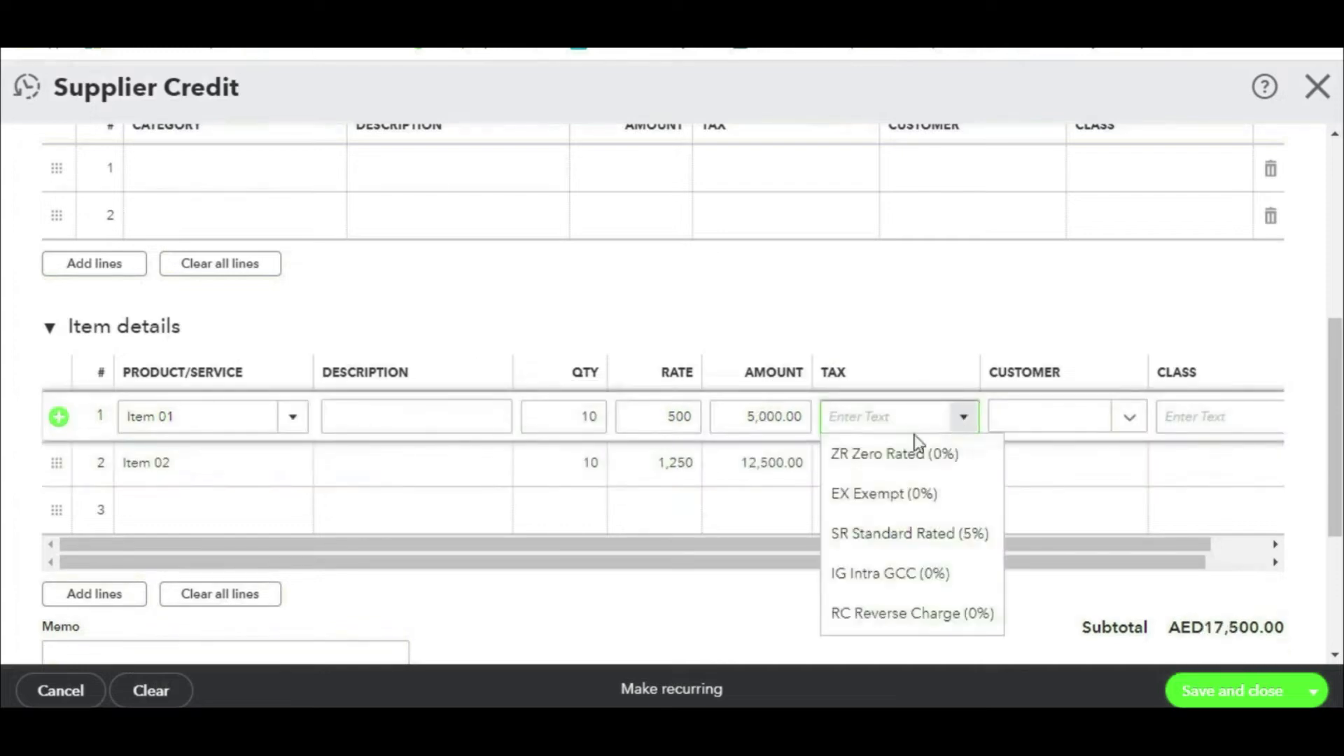
click(919, 533)
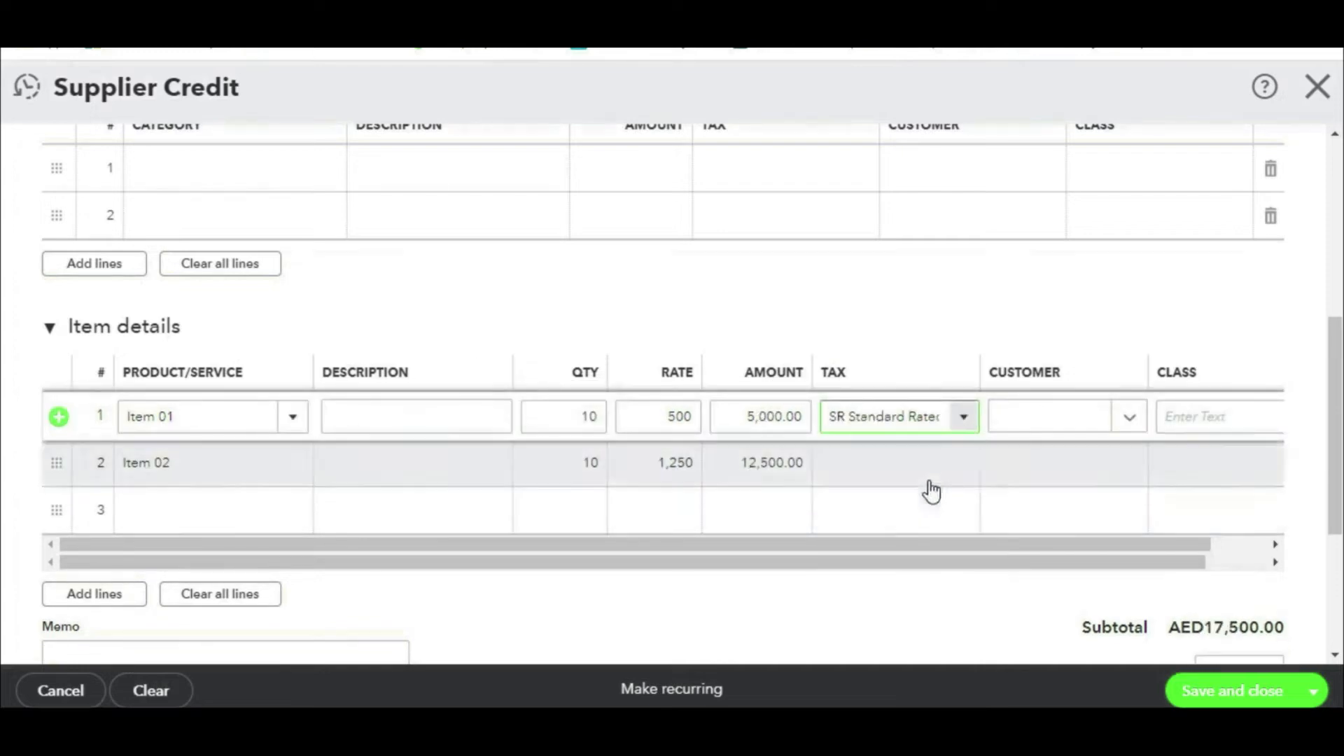
click(963, 465)
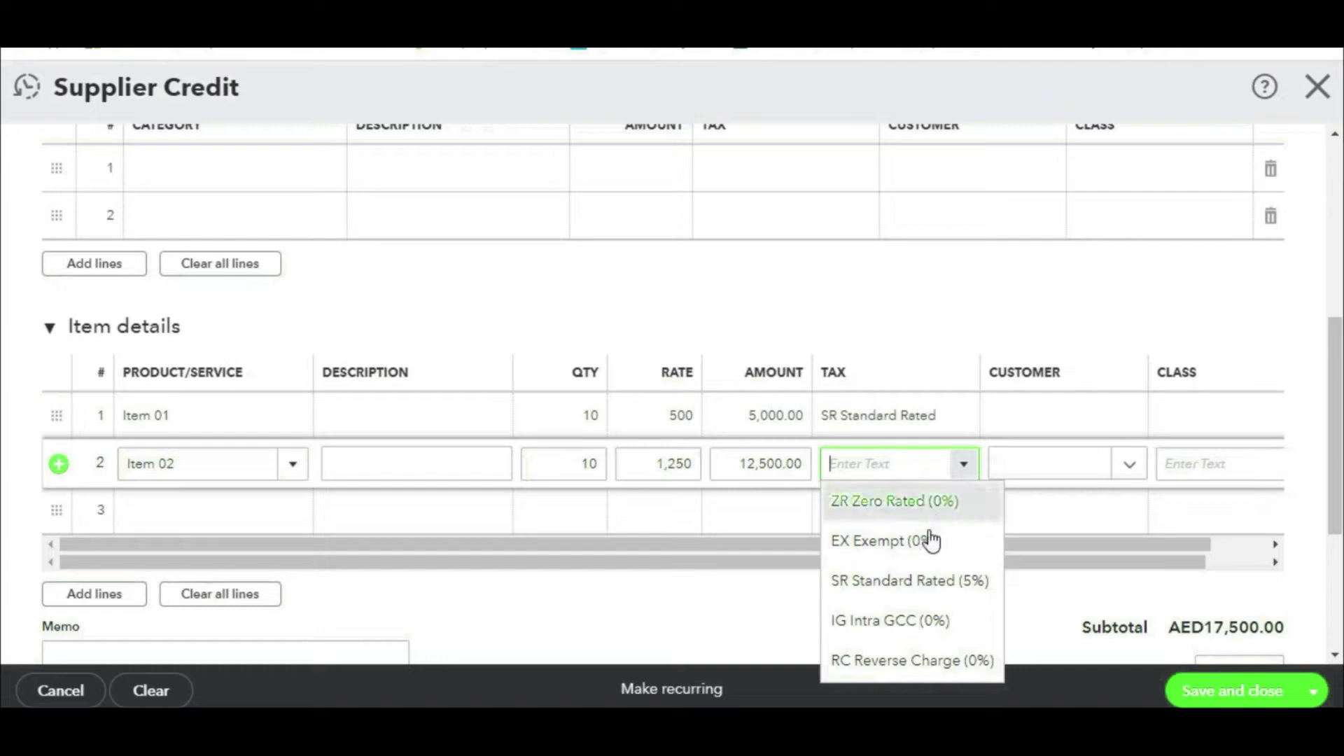
click(915, 585)
scroll(1102, 329, up, 1)
scroll(1104, 321, up, 2)
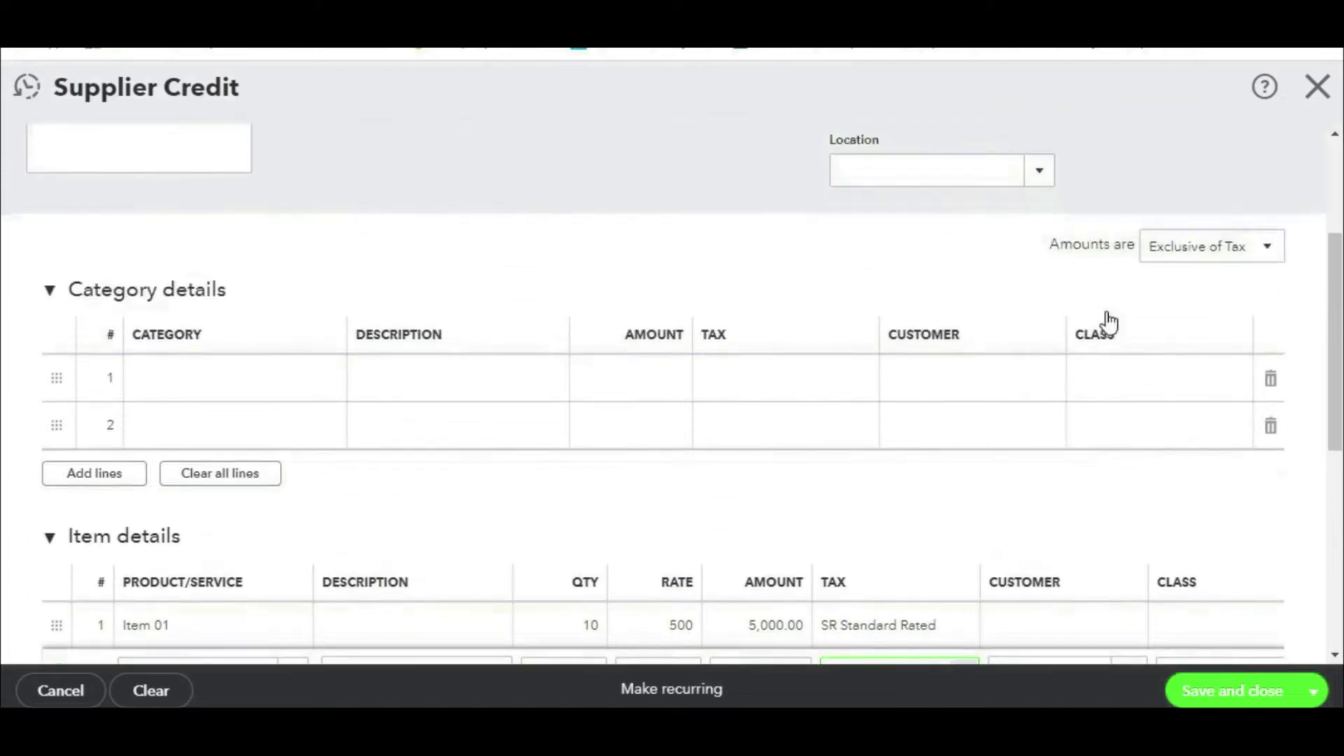
scroll(1159, 471, down, 7)
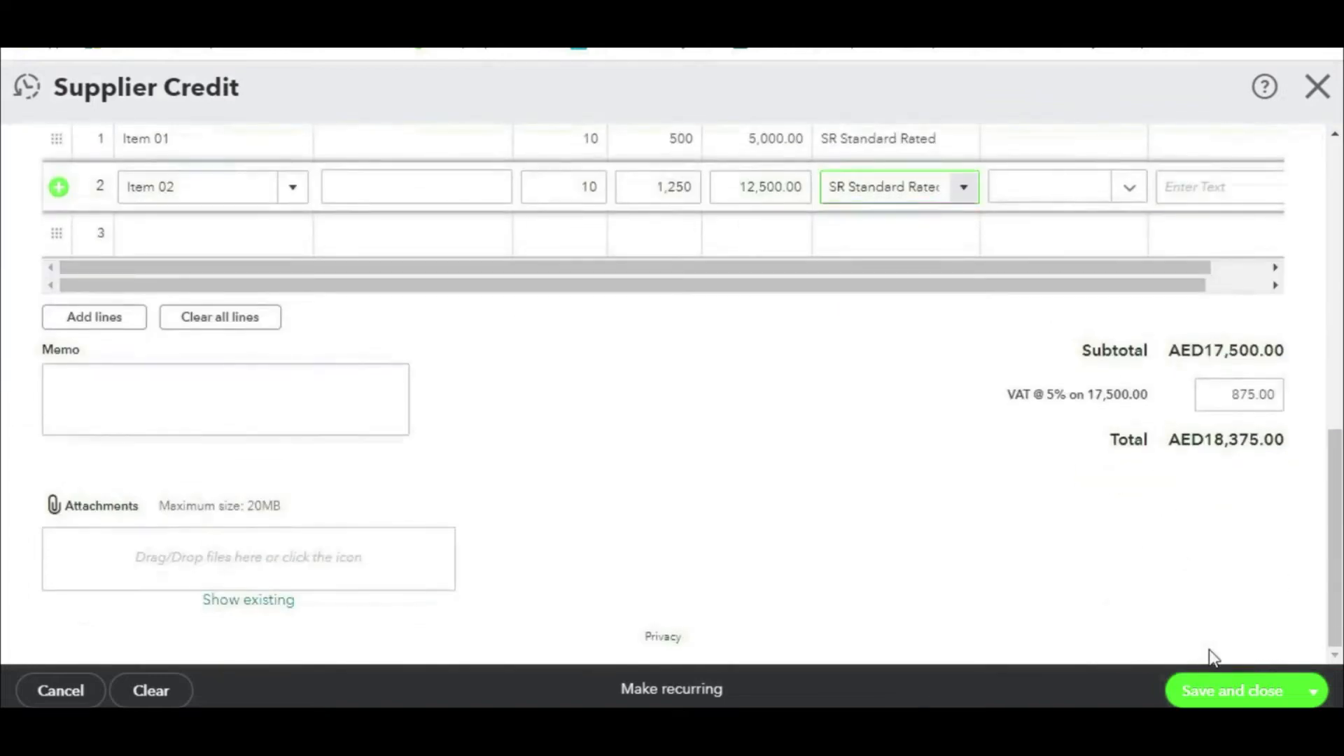
click(1208, 689)
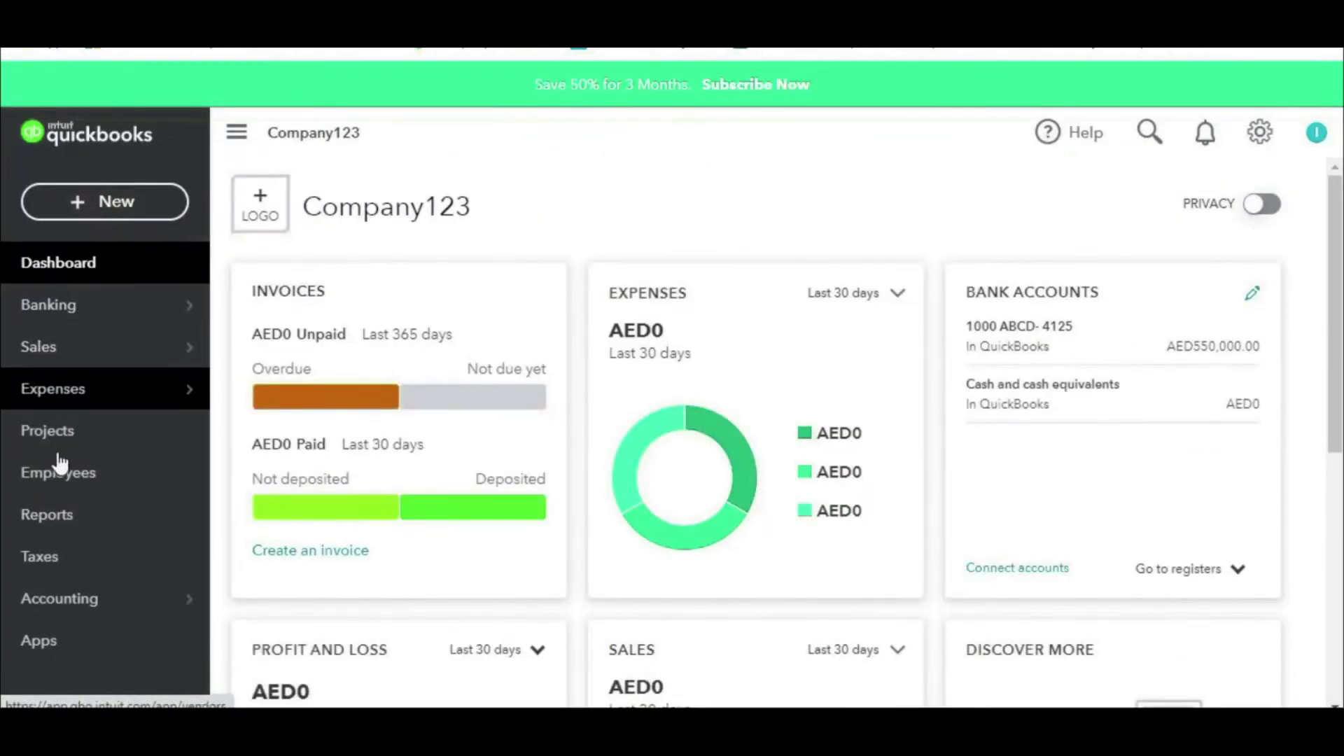
Step: Search 'supp' to open Supplier Balance Detail and set its period to All Dates
click(46, 518)
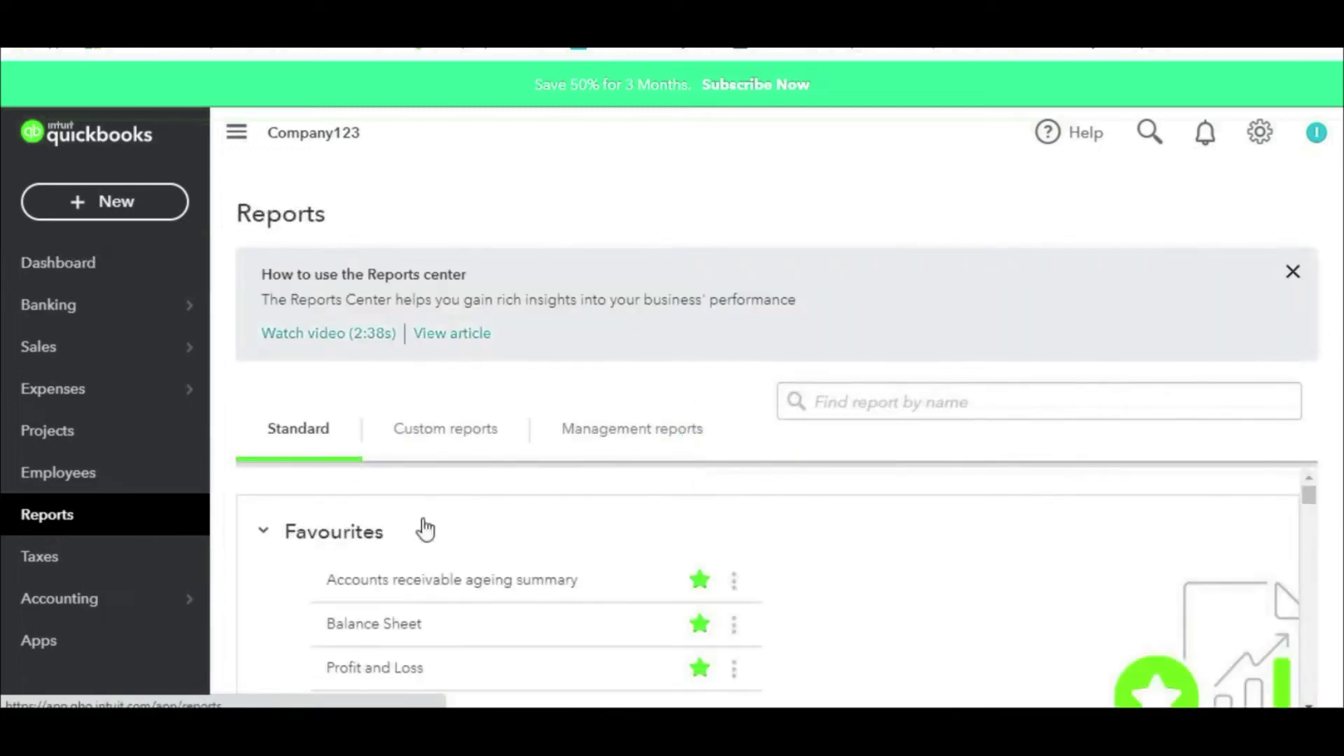
click(991, 404)
text(supp)
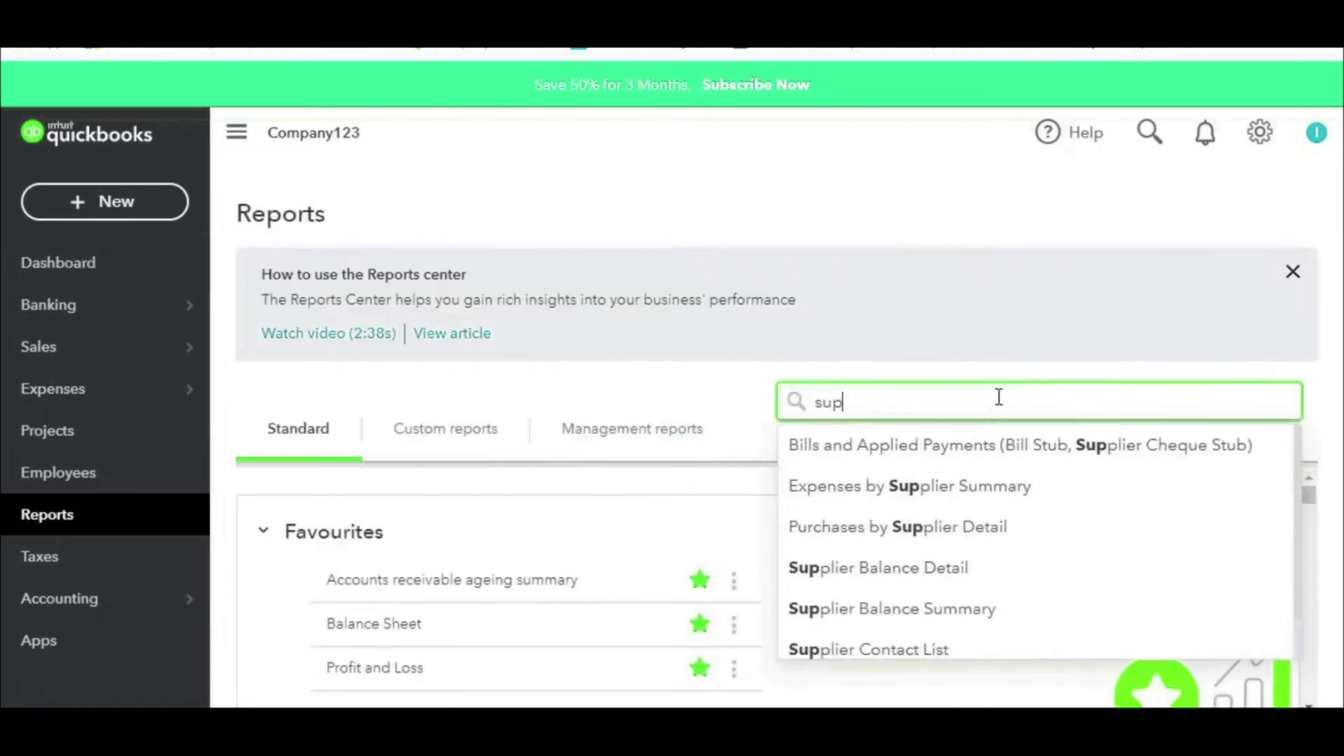
click(948, 561)
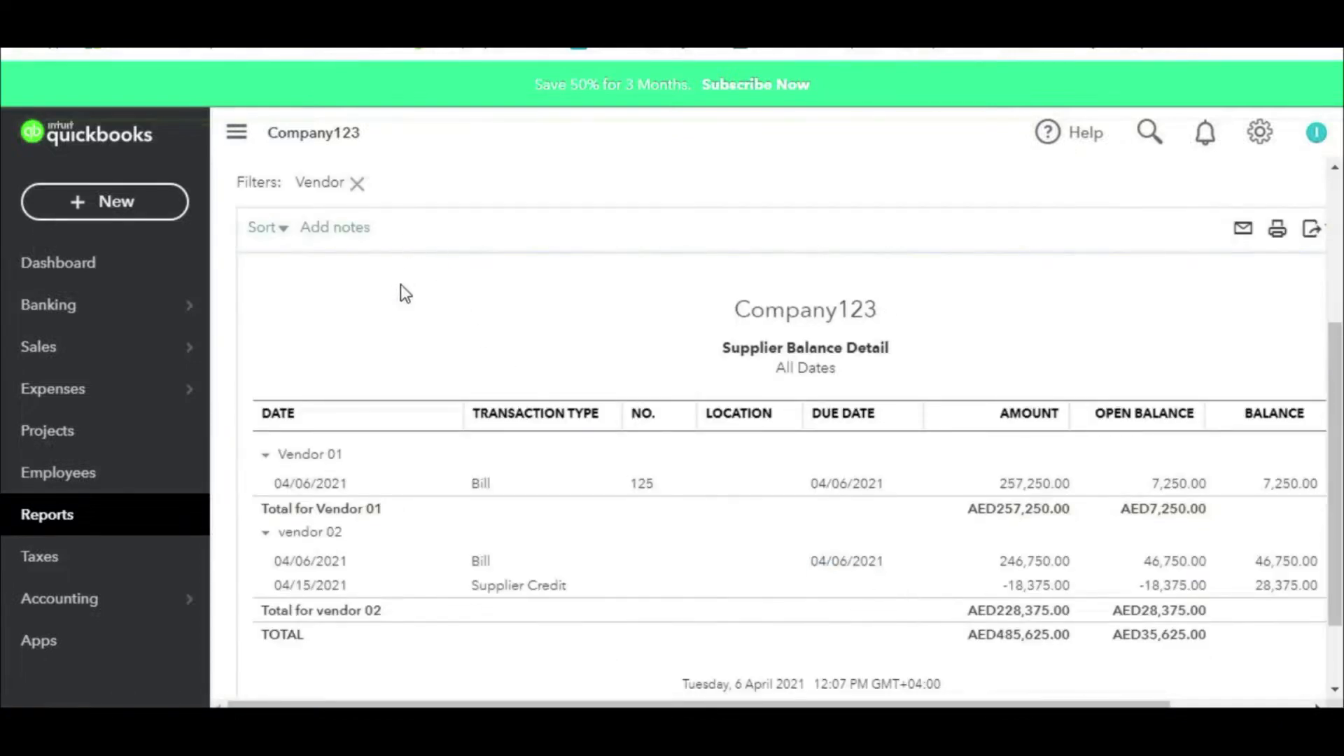
scroll(400, 287, up, 4)
click(368, 297)
click(326, 333)
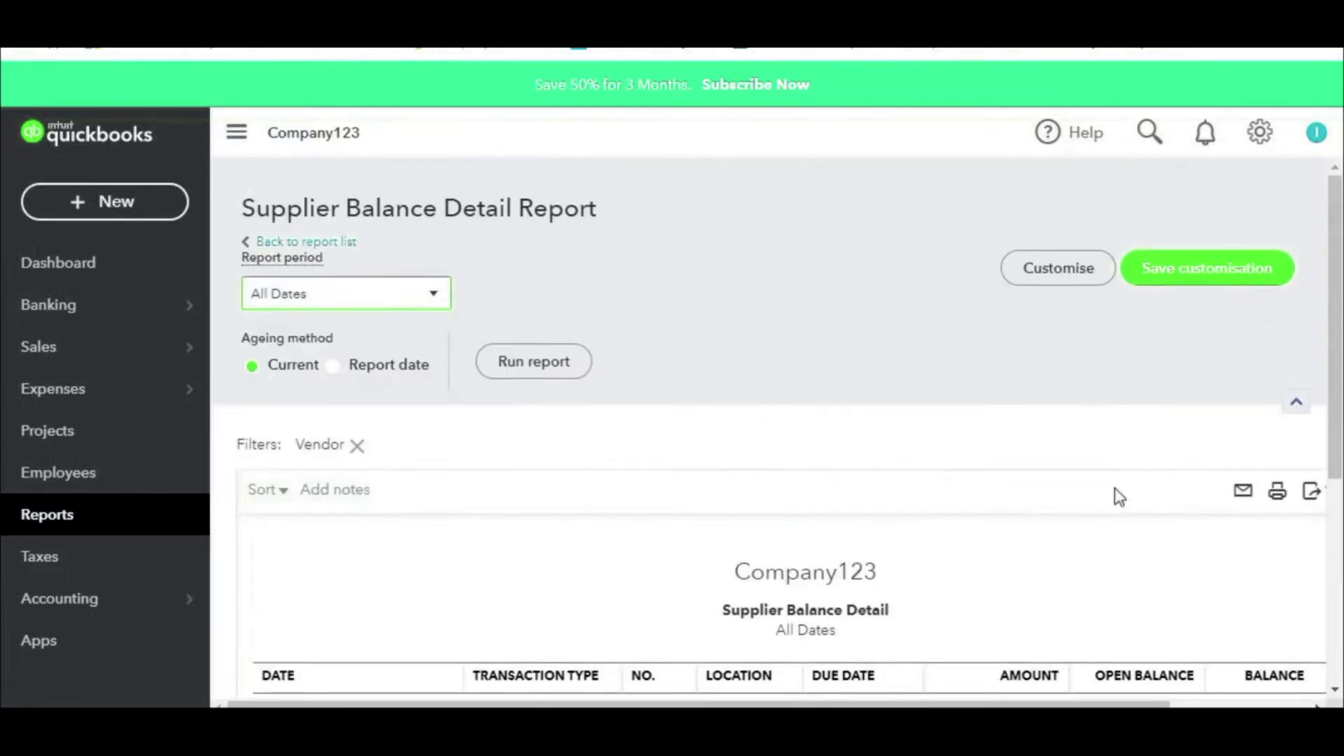
Step: Review vendor 02's -18,375.00 credit and 28,375.00 balance, then return to the reports list
scroll(1116, 495, down, 5)
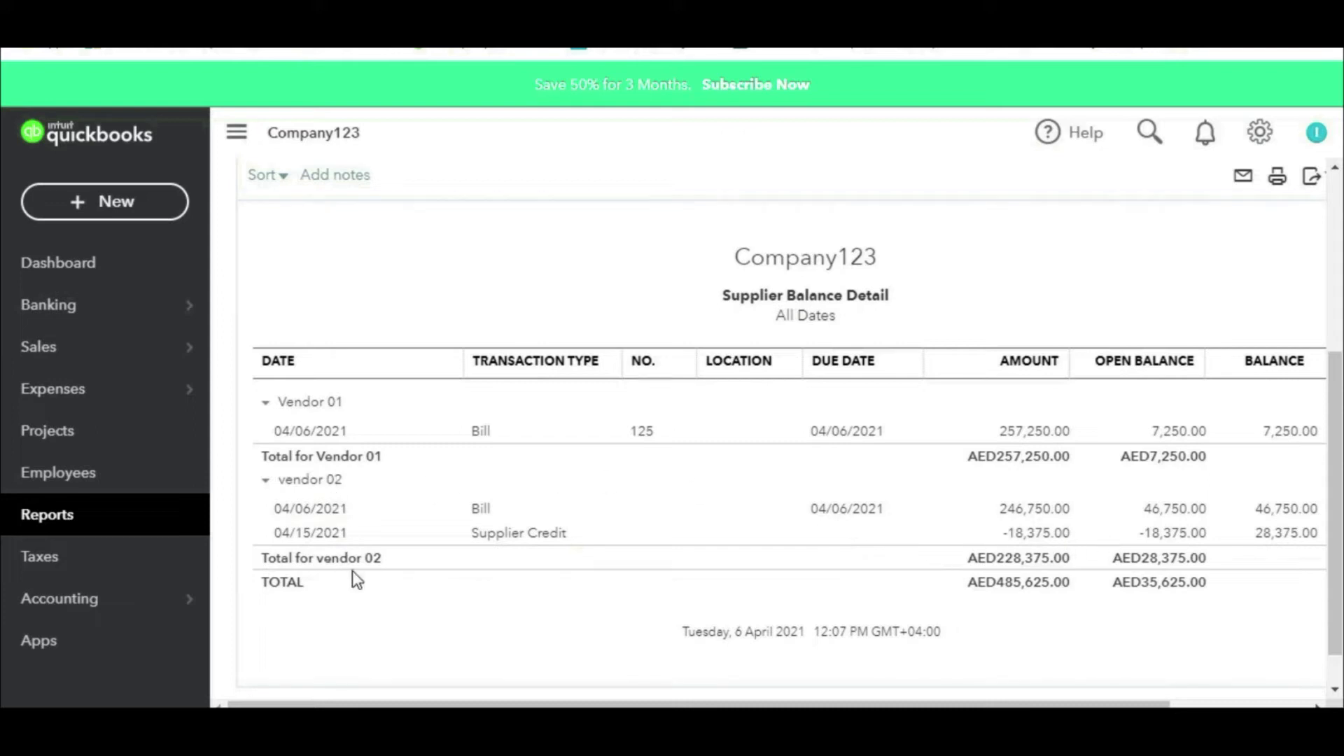
key(ctrl+2)
mouse_move(344, 469)
mouse_down()
mouse_move(262, 473)
mouse_move(363, 497)
mouse_up()
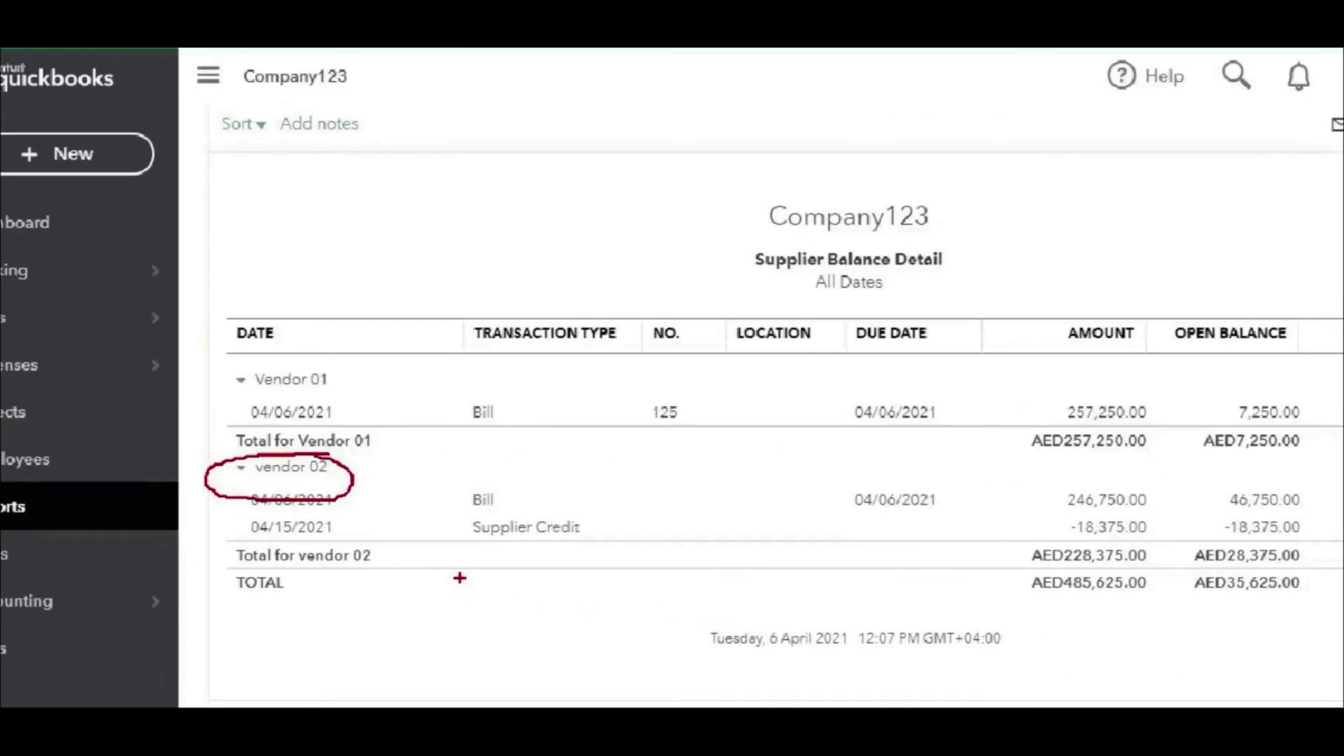
key(Escape)
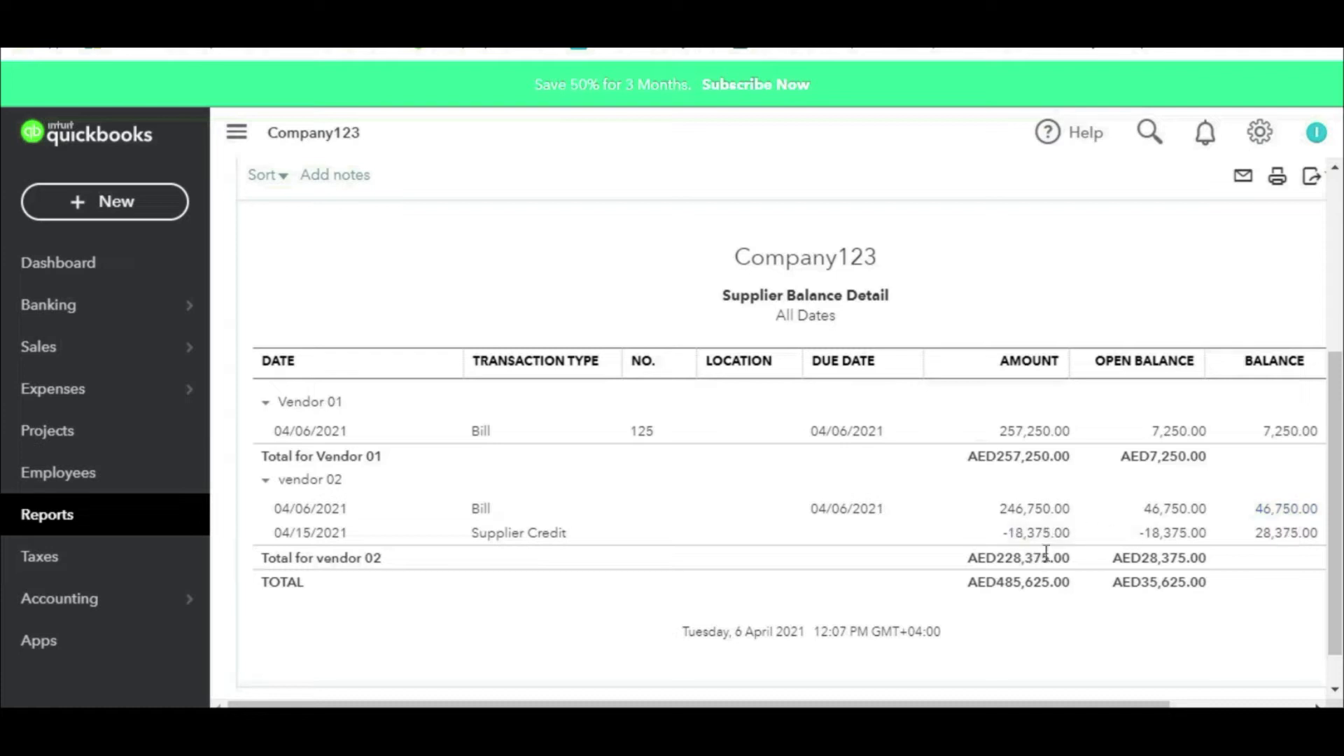
key(ctrl+2)
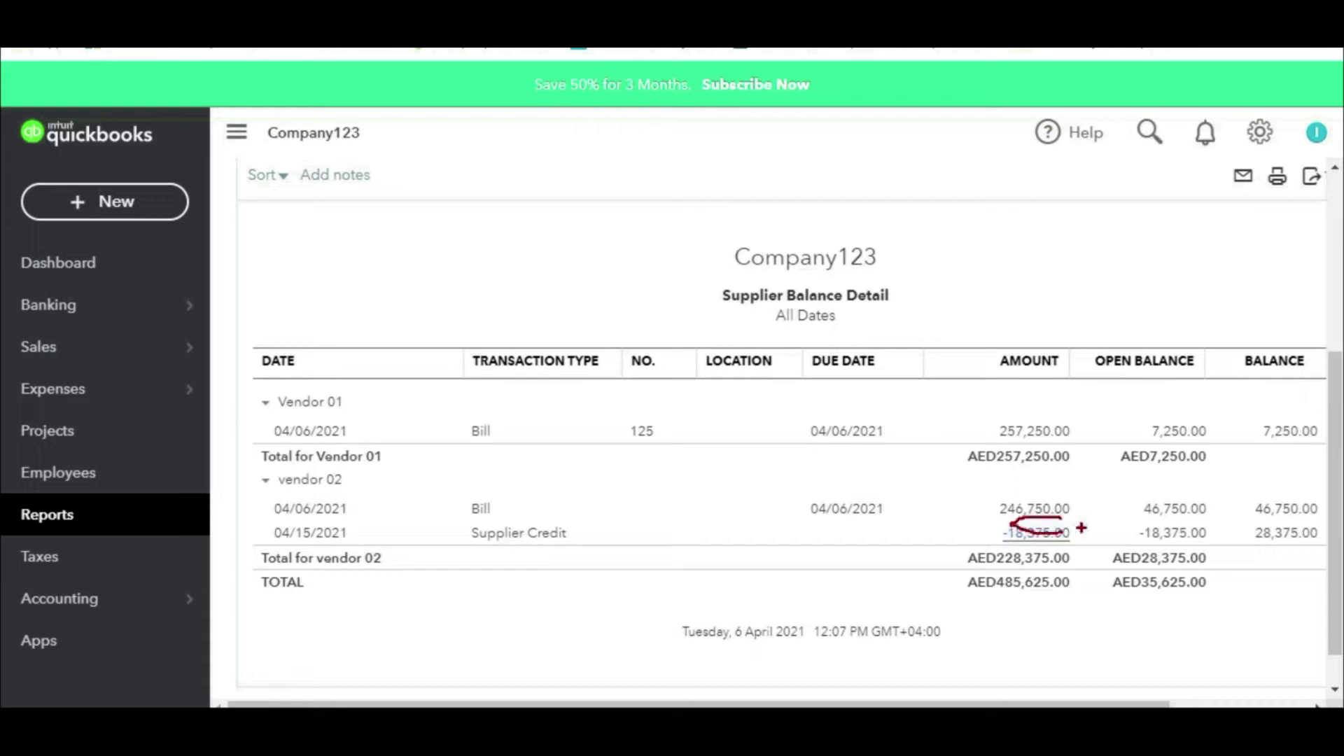
key(Escape)
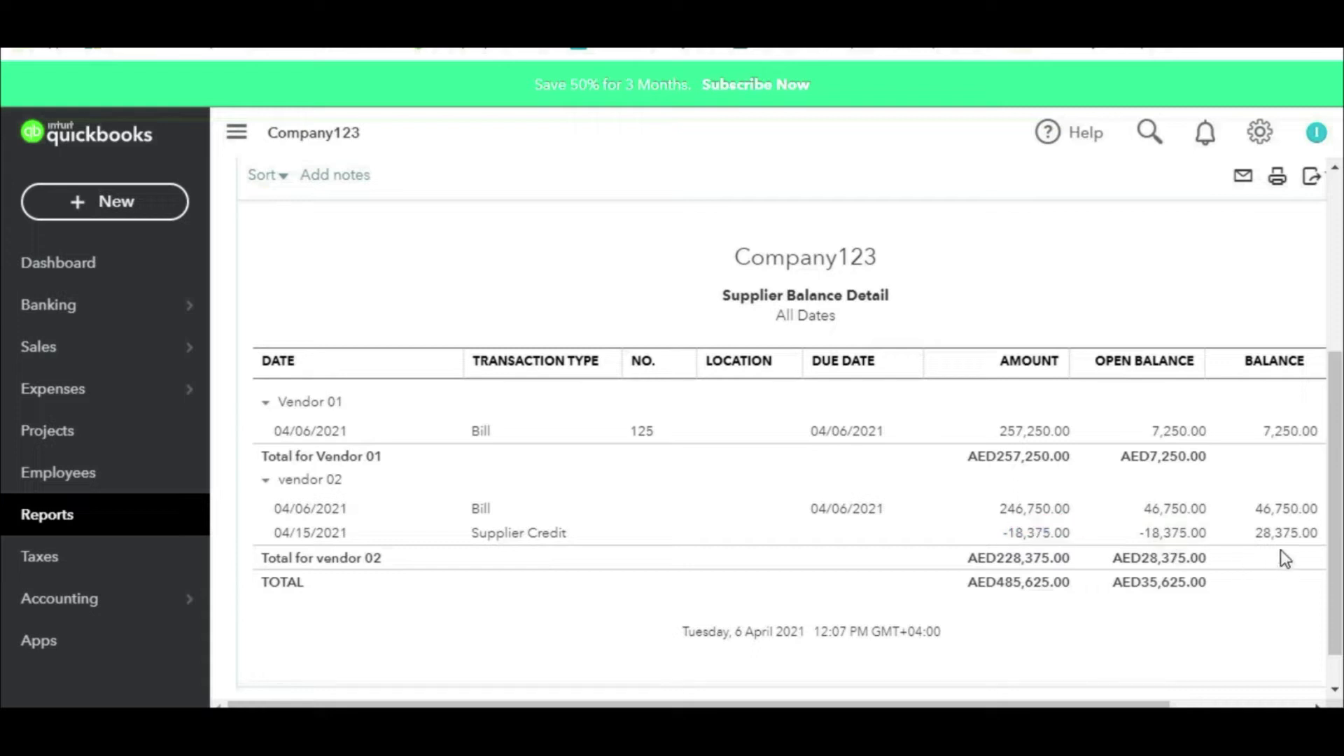
key(ctrl+2)
mouse_move(1289, 475)
mouse_down()
mouse_move(1263, 473)
mouse_move(1308, 519)
mouse_move(1260, 496)
mouse_move(1097, 524)
mouse_move(999, 511)
mouse_move(1079, 541)
mouse_up()
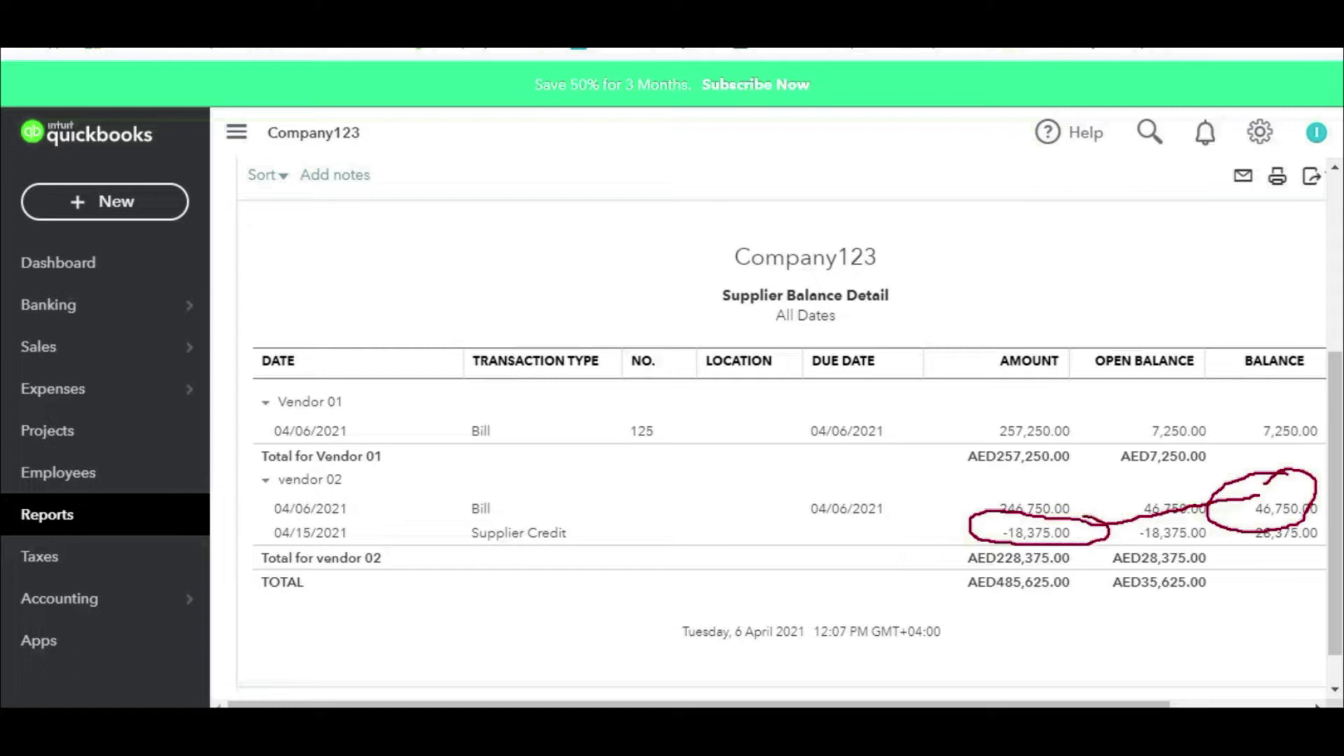
key(Escape)
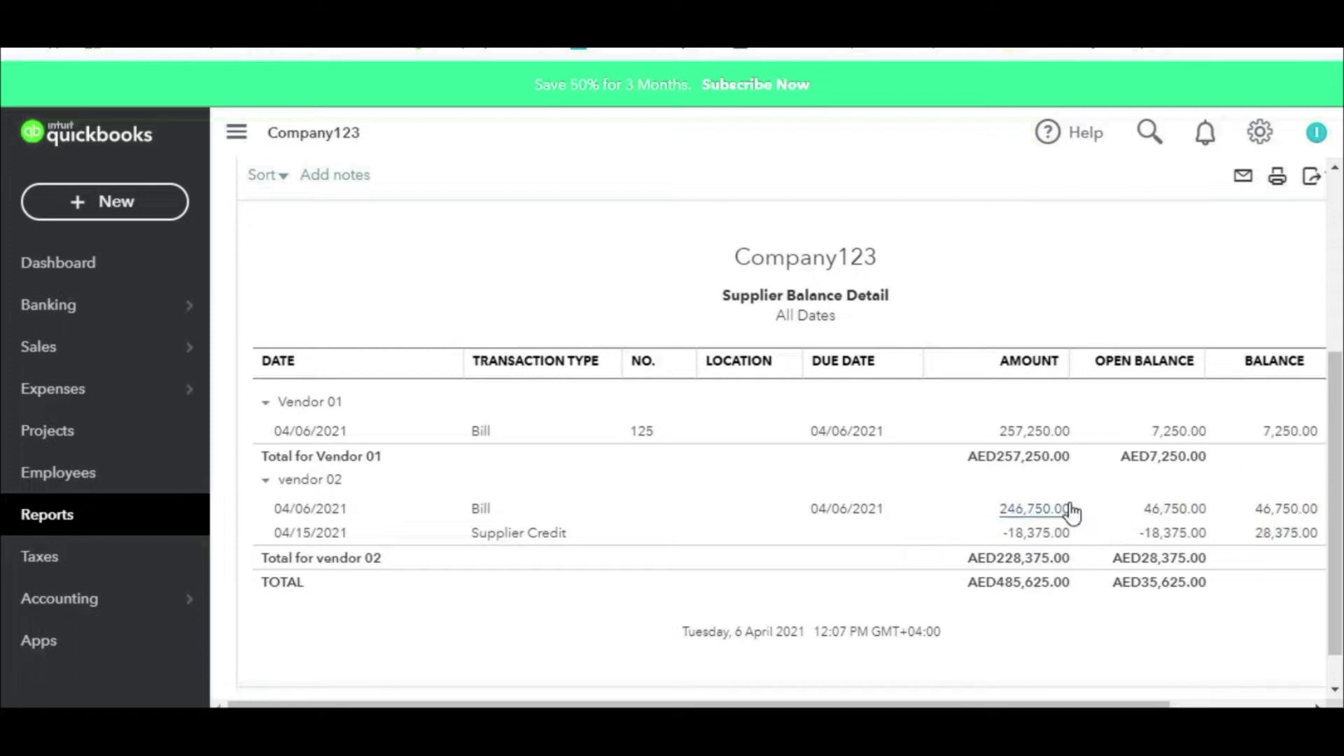
click(87, 511)
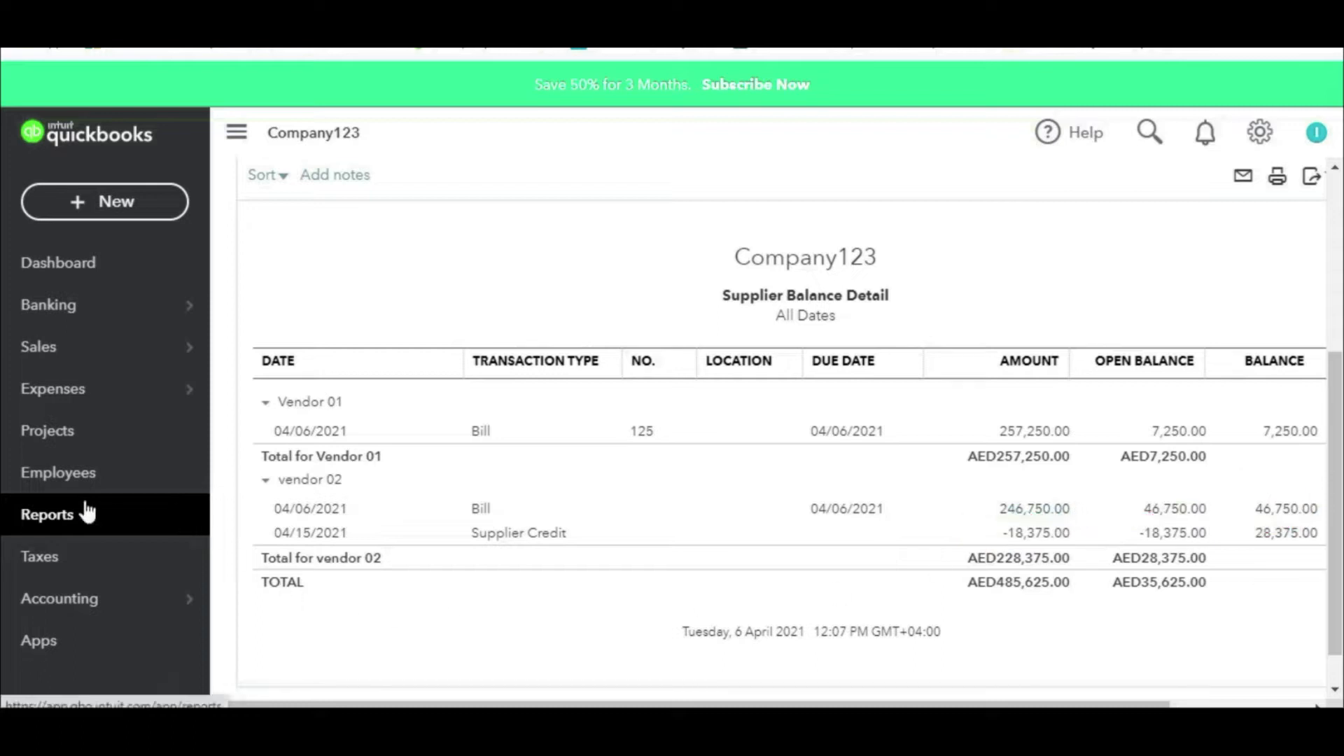
Step: Run Inventory Valuation Detail for a custom range ending 04/17/2021
click(903, 401)
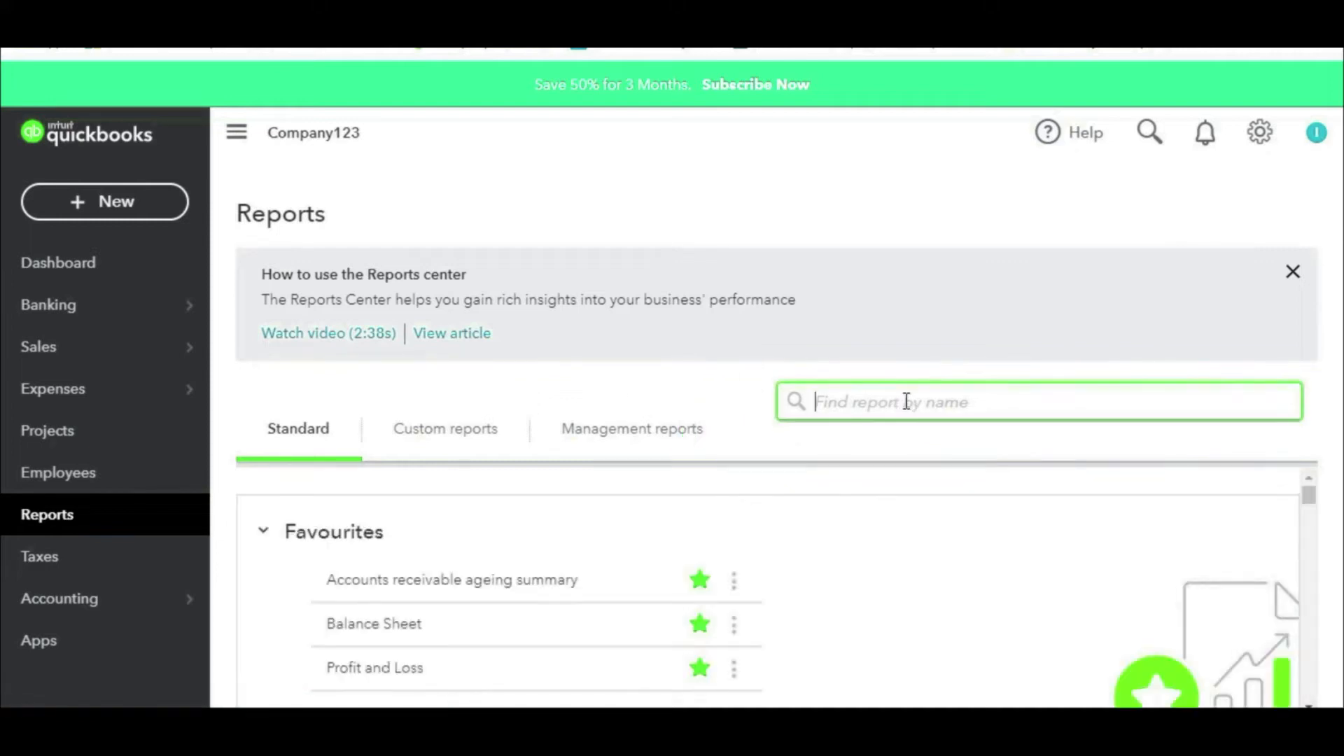
text(inv)
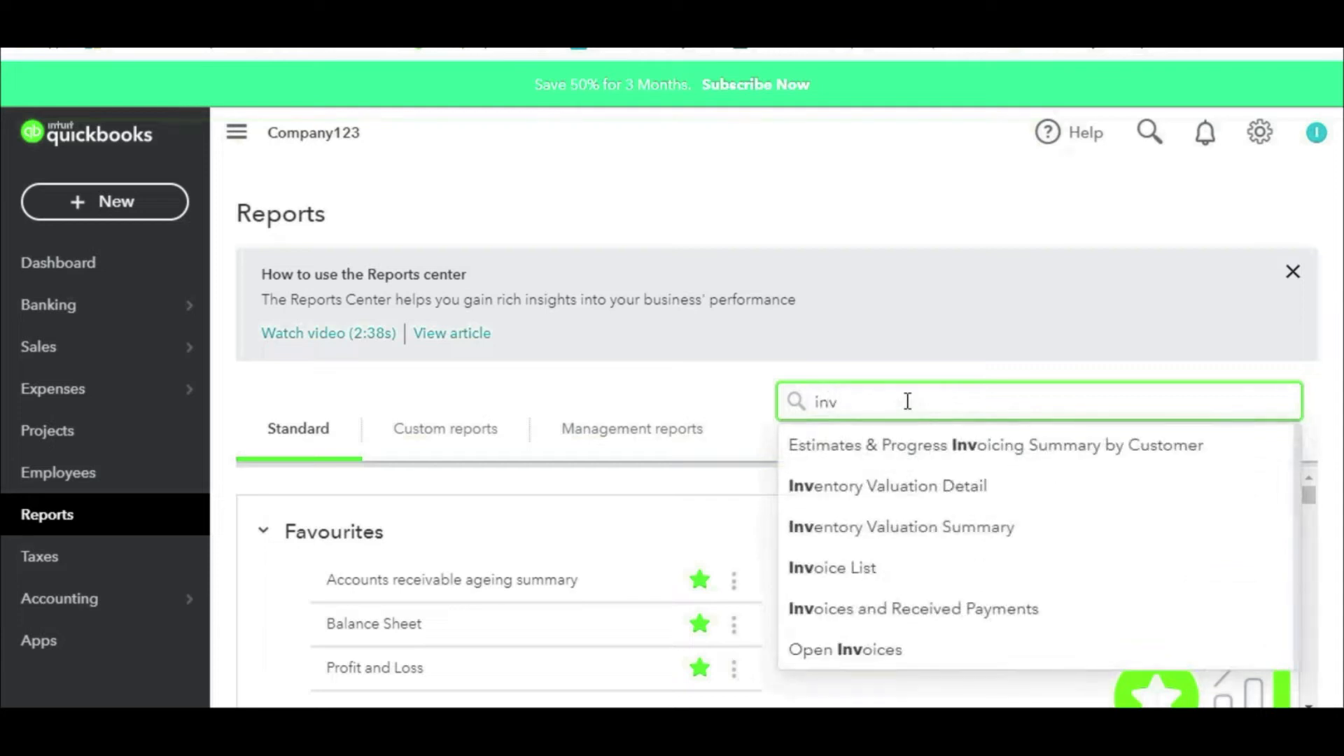
click(921, 486)
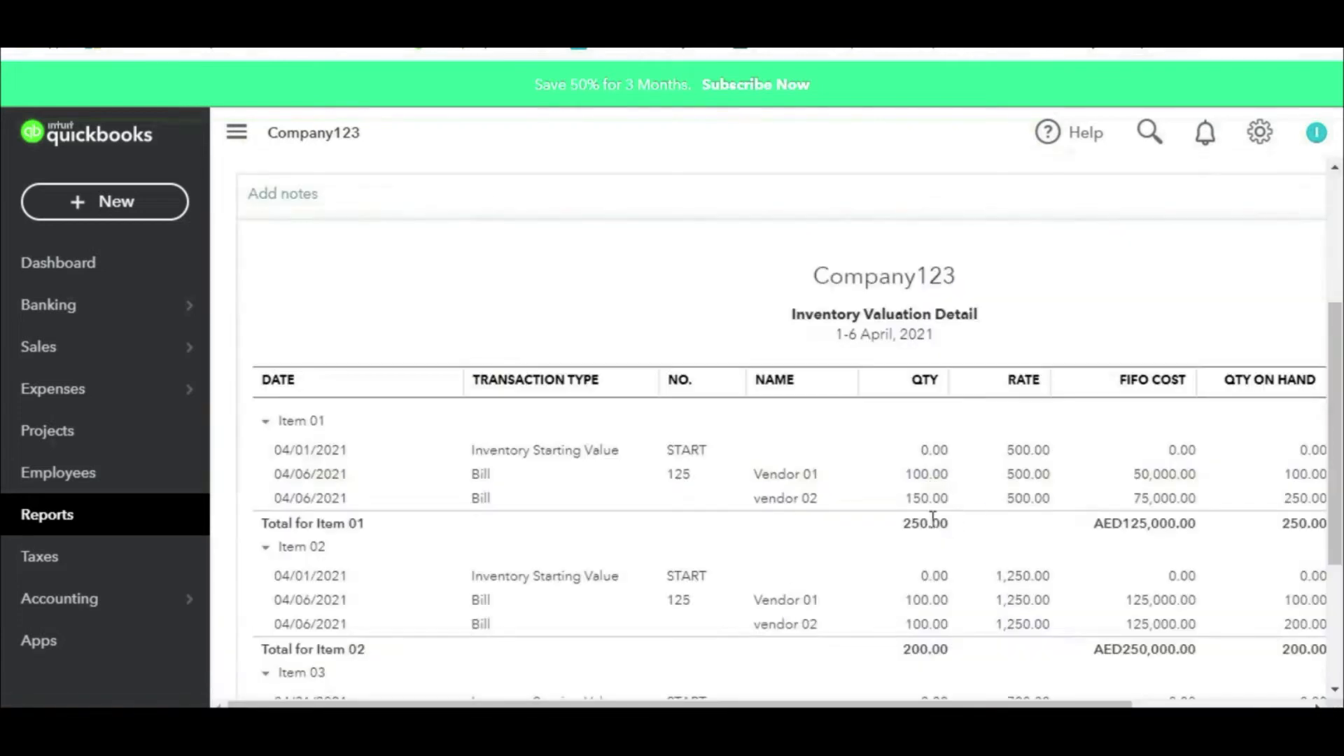
scroll(847, 518, up, 4)
click(358, 298)
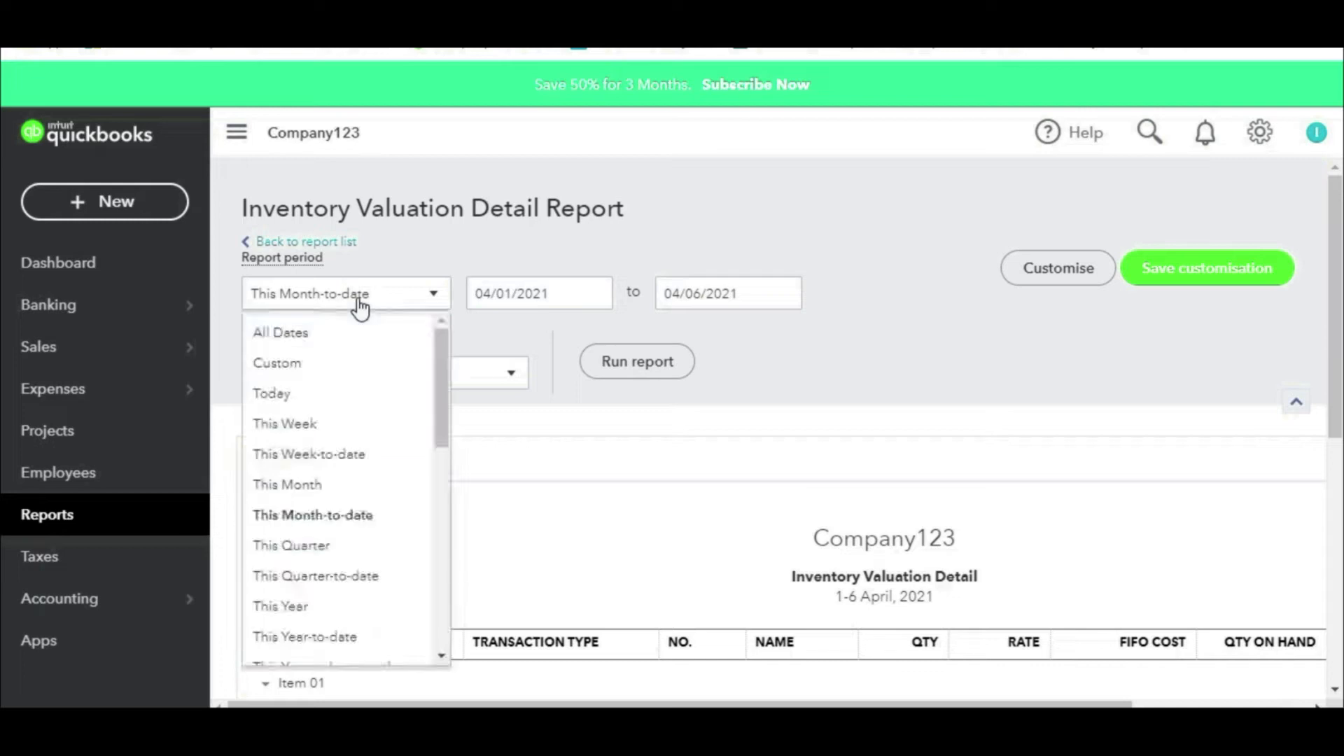
click(351, 363)
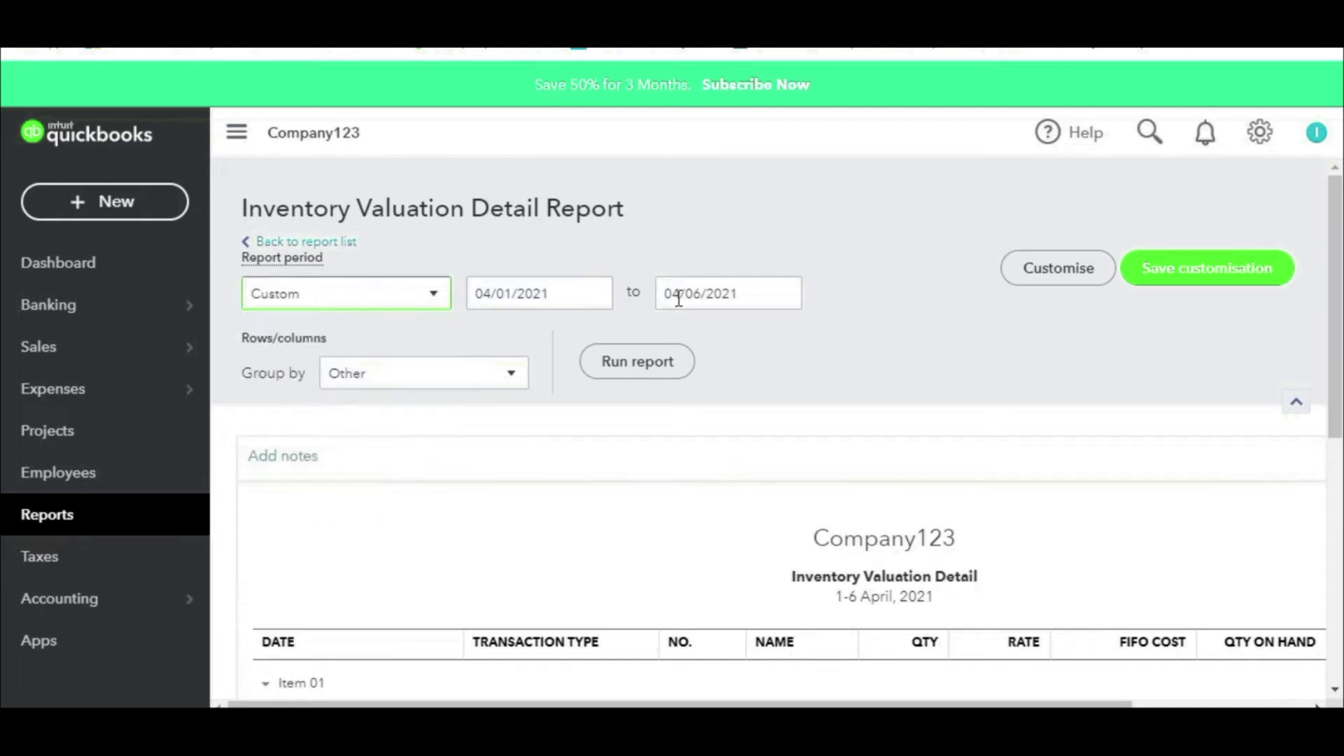
click(785, 297)
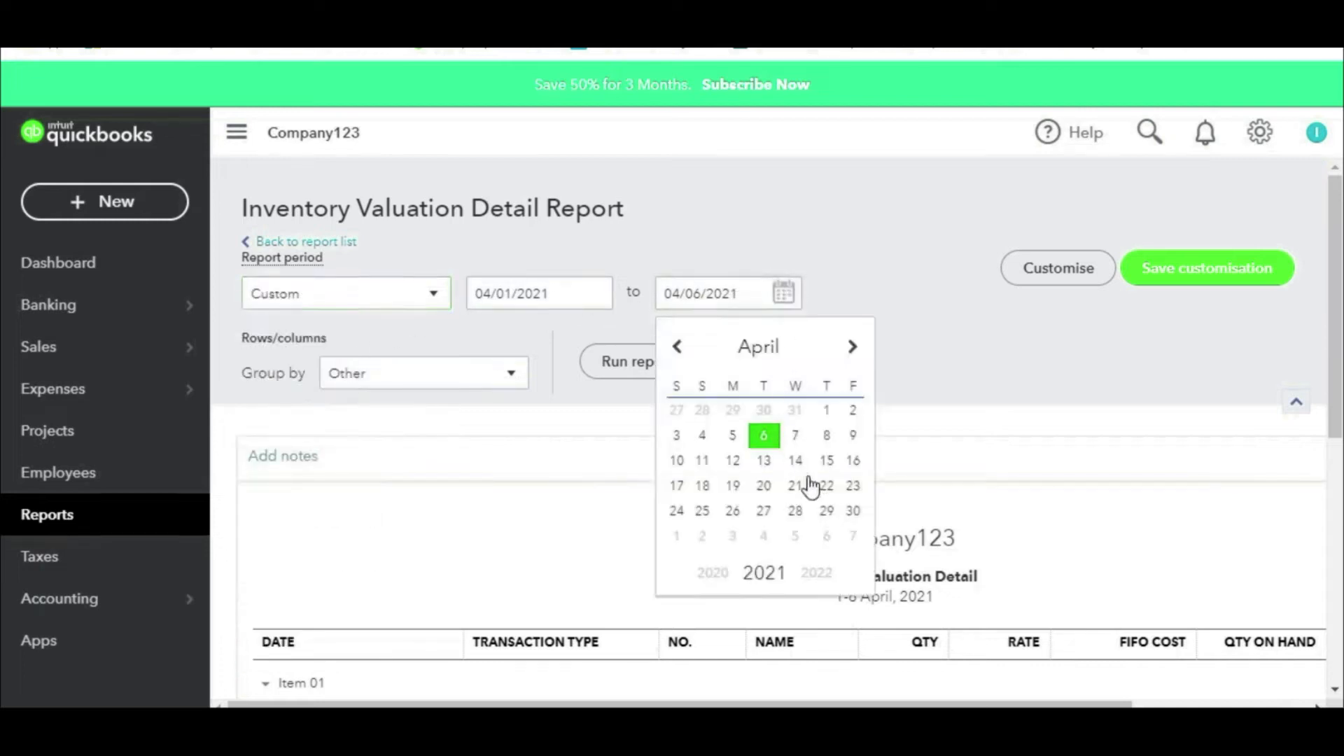
click(677, 485)
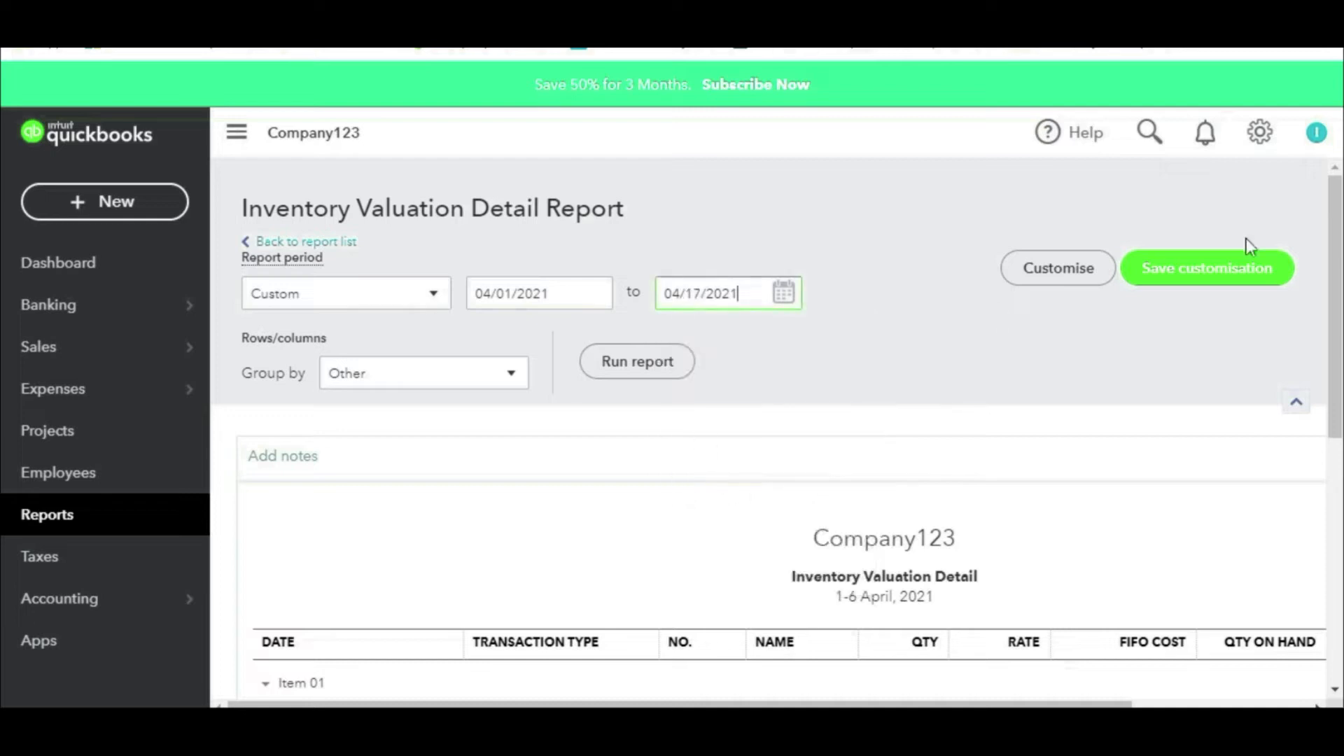
click(641, 370)
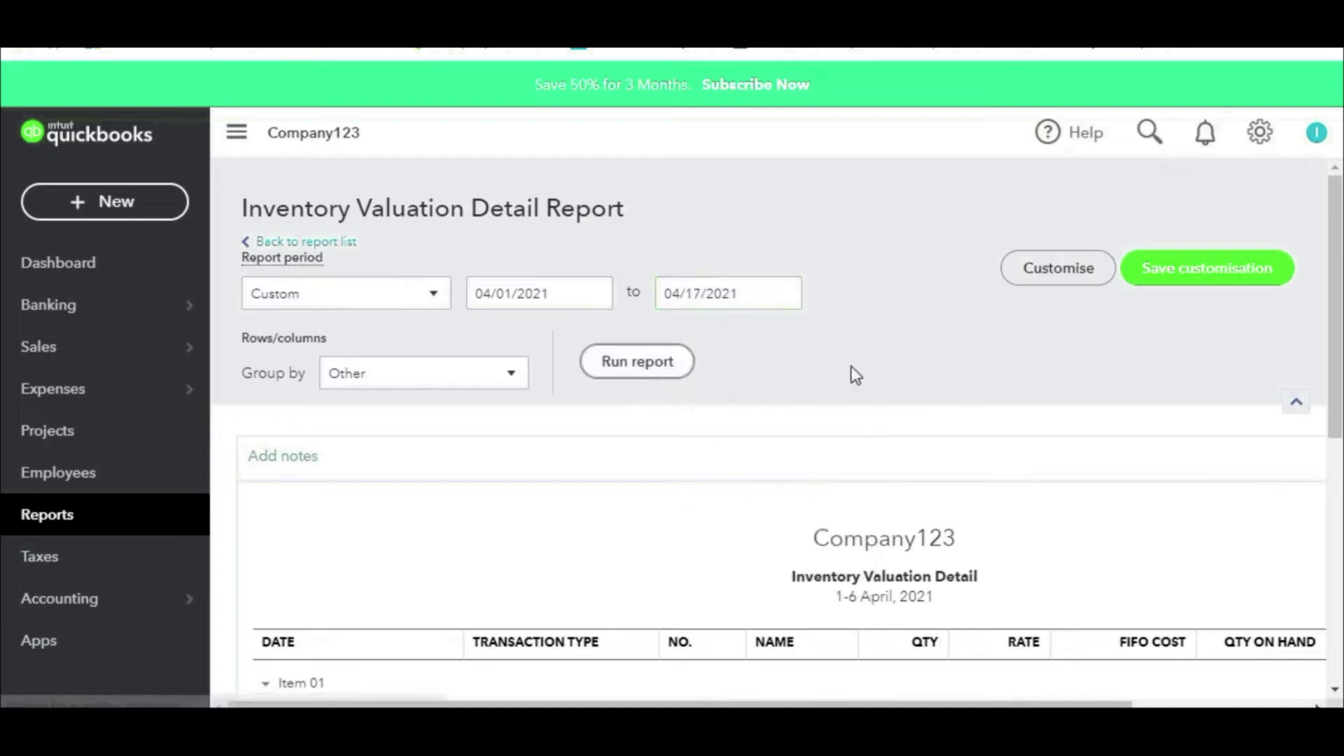
Step: Review vendor 02's -10 unit supplier credits on Items 01 and 02
scroll(840, 377, down, 3)
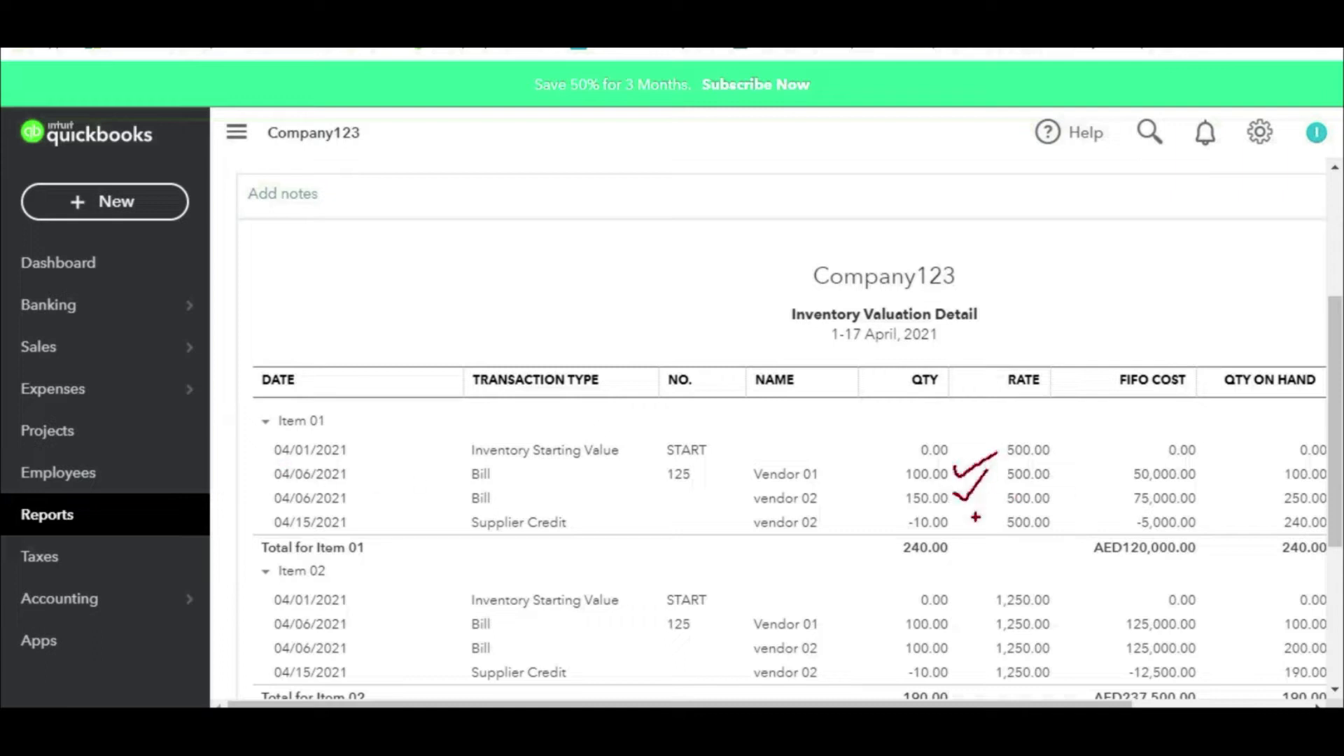
drag(894, 530, 959, 541)
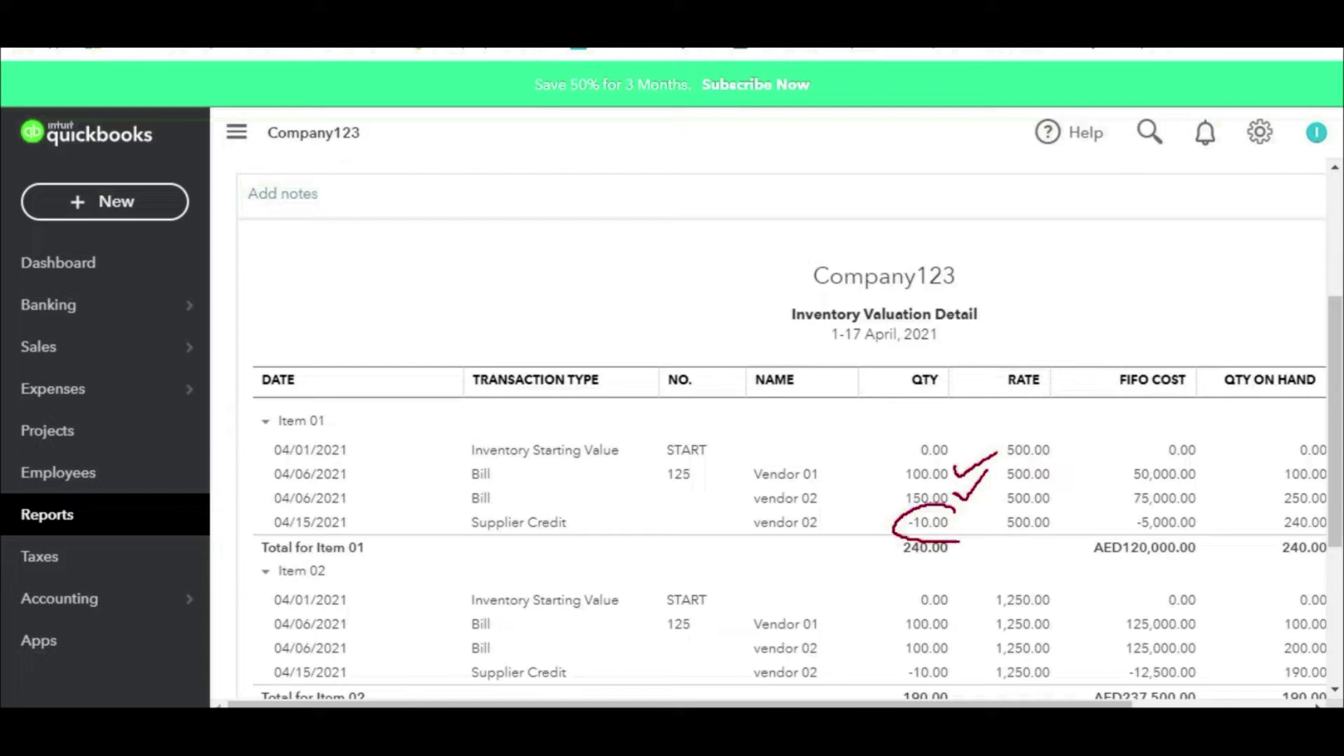
drag(897, 541, 940, 560)
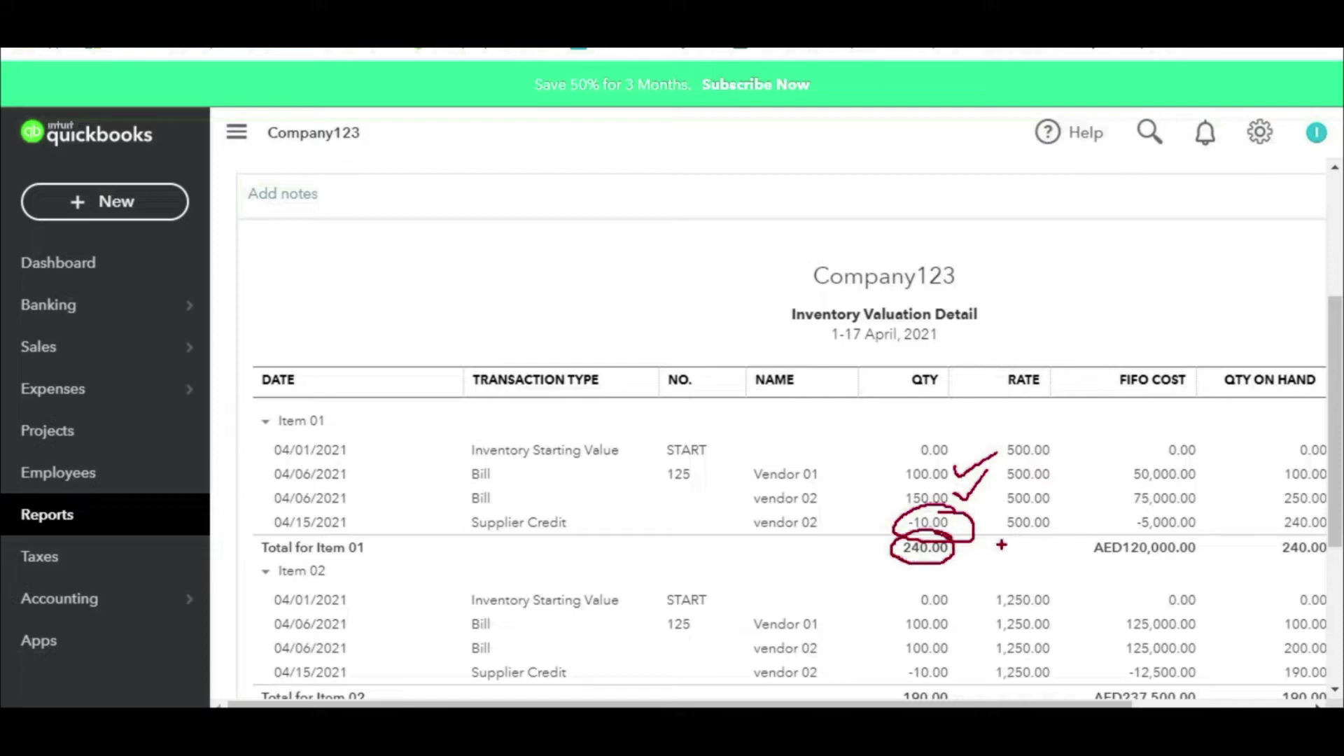
key(Escape)
scroll(1017, 548, down, 2)
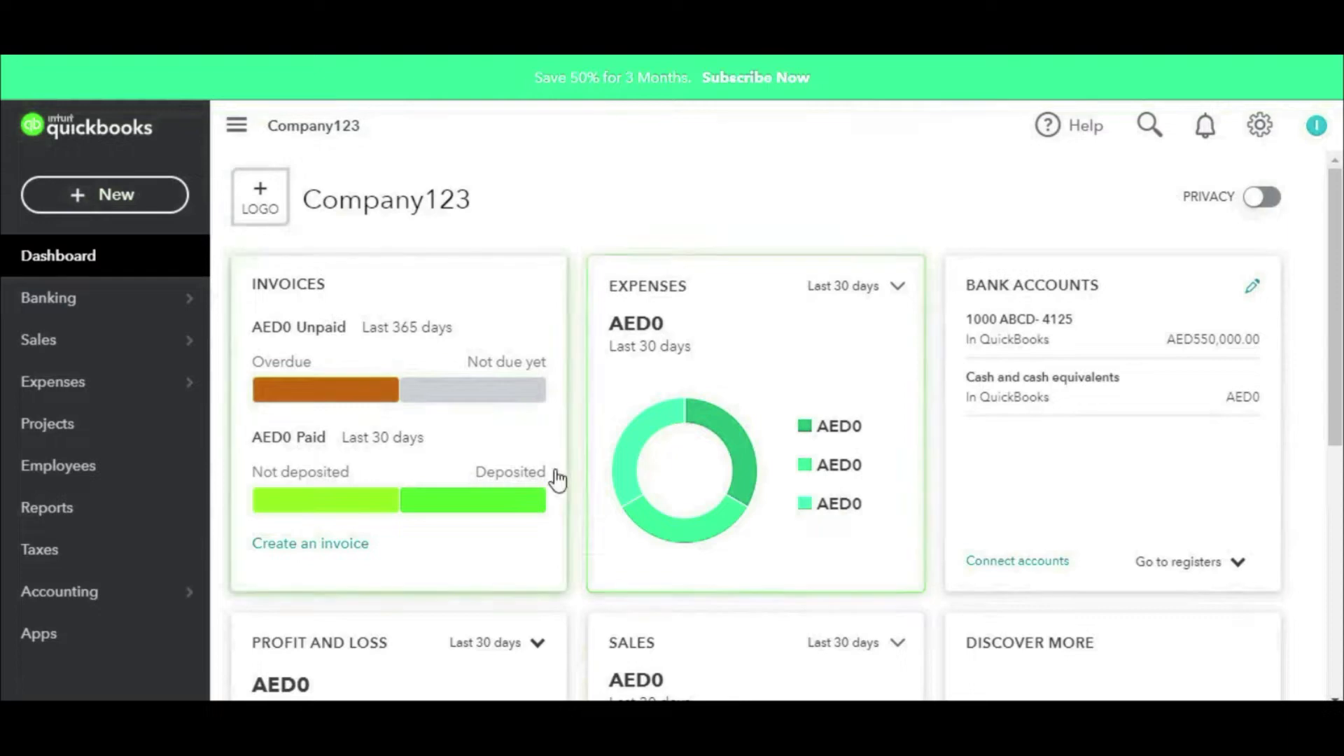
scroll(462, 476, down, 5)
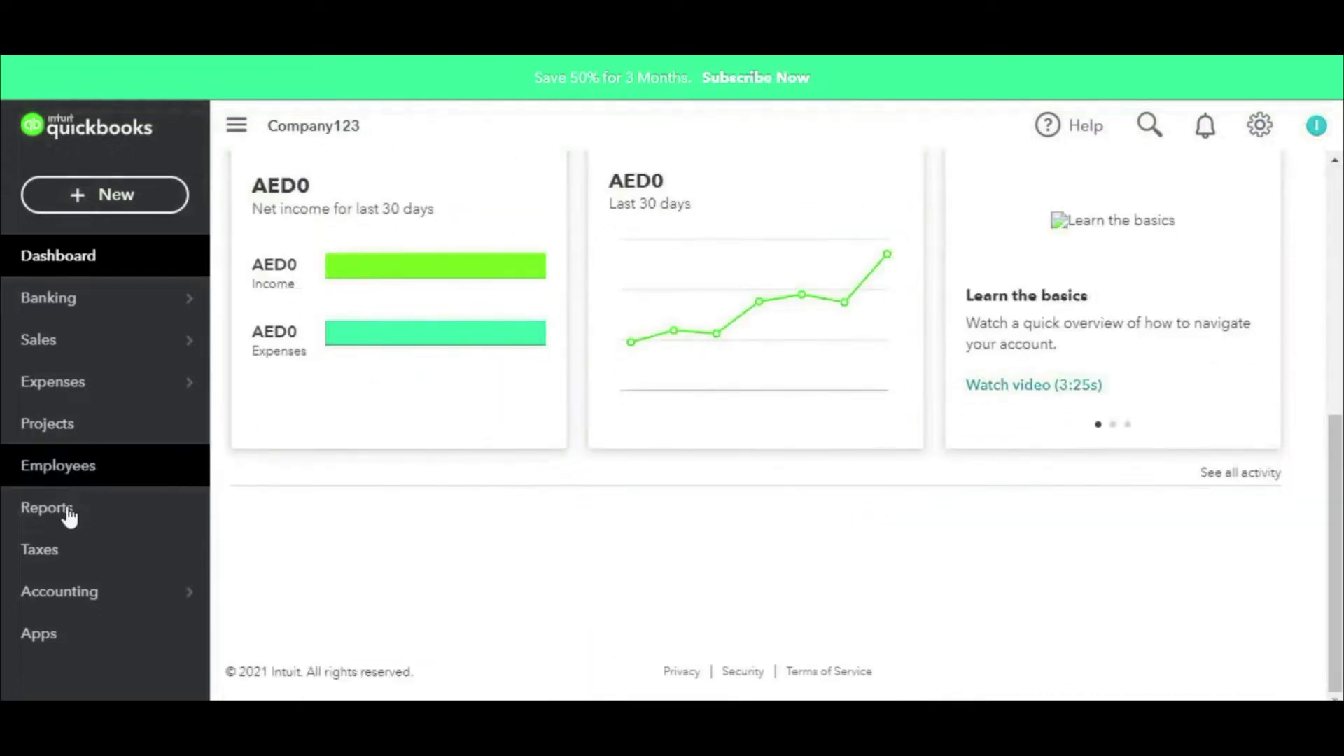
Step: Open the Reports list and scroll to the What you owe section
click(62, 520)
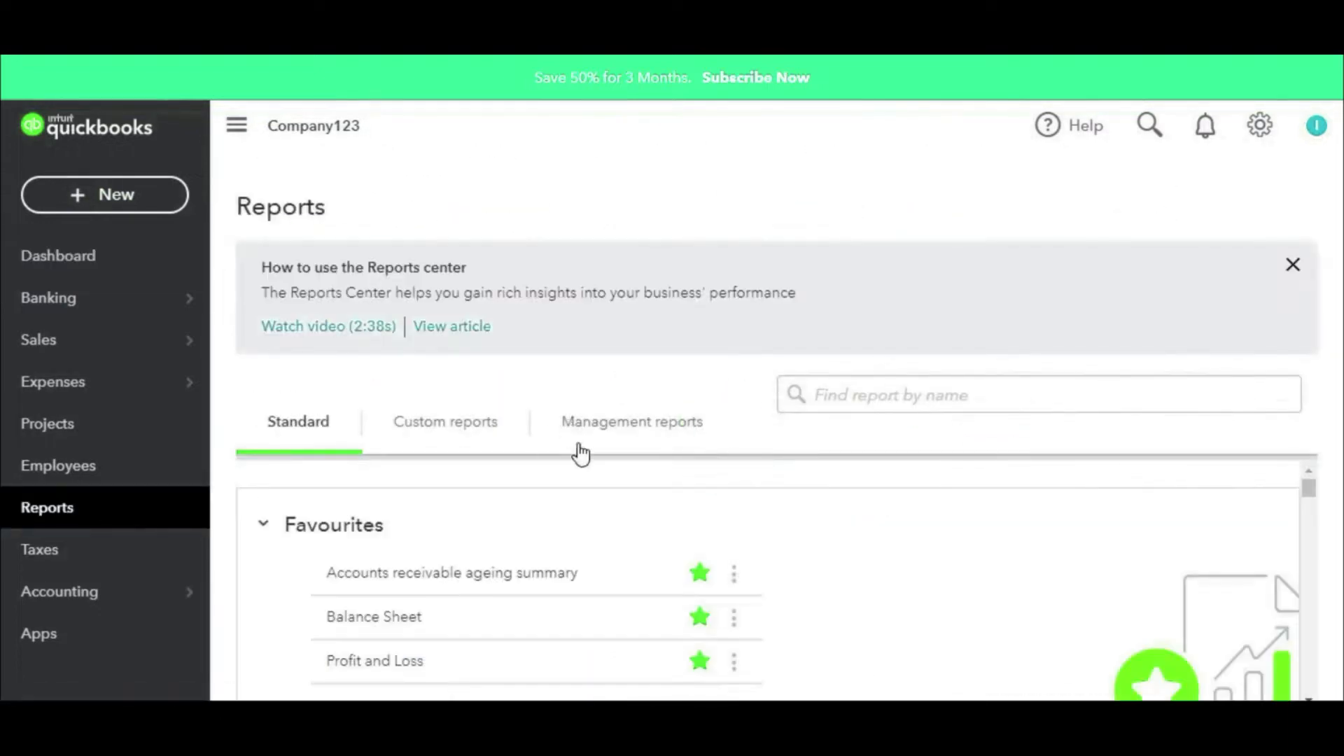
scroll(678, 514, down, 15)
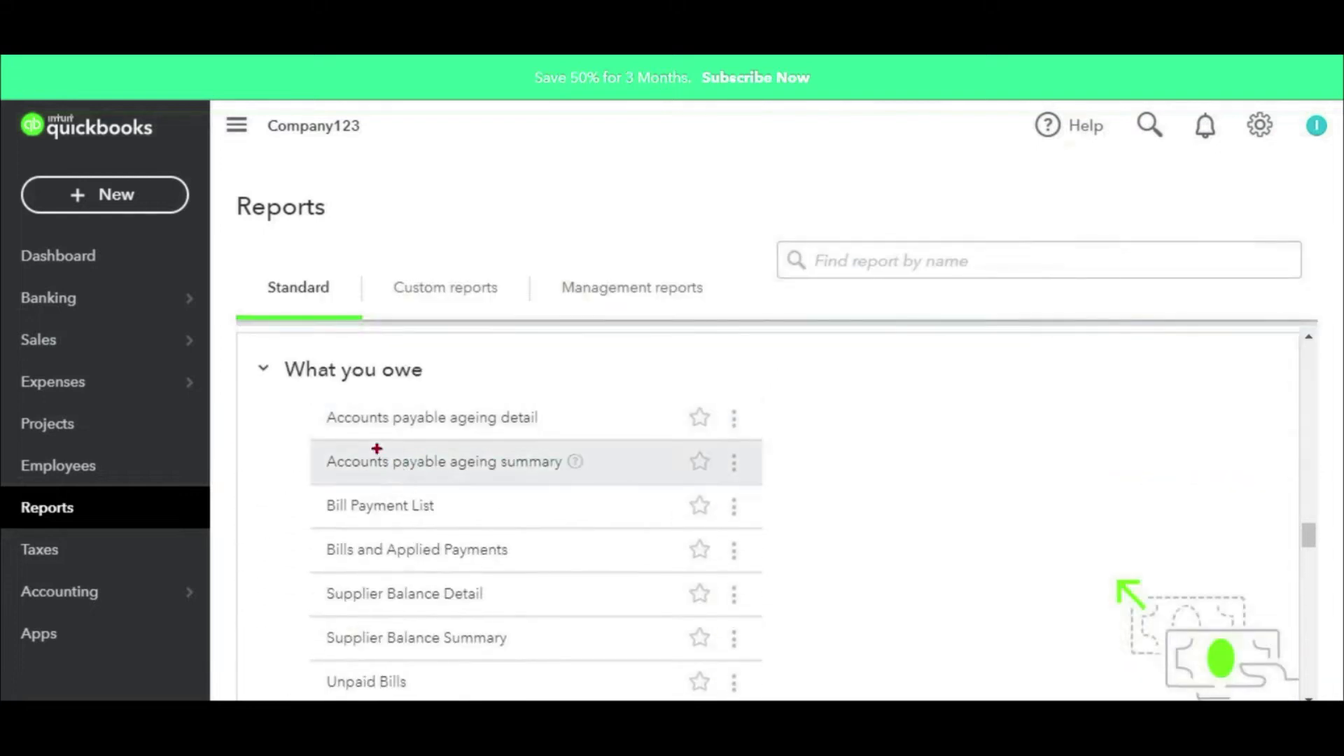
mouse_move(279, 393)
mouse_down()
mouse_move(308, 343)
mouse_move(266, 389)
mouse_up()
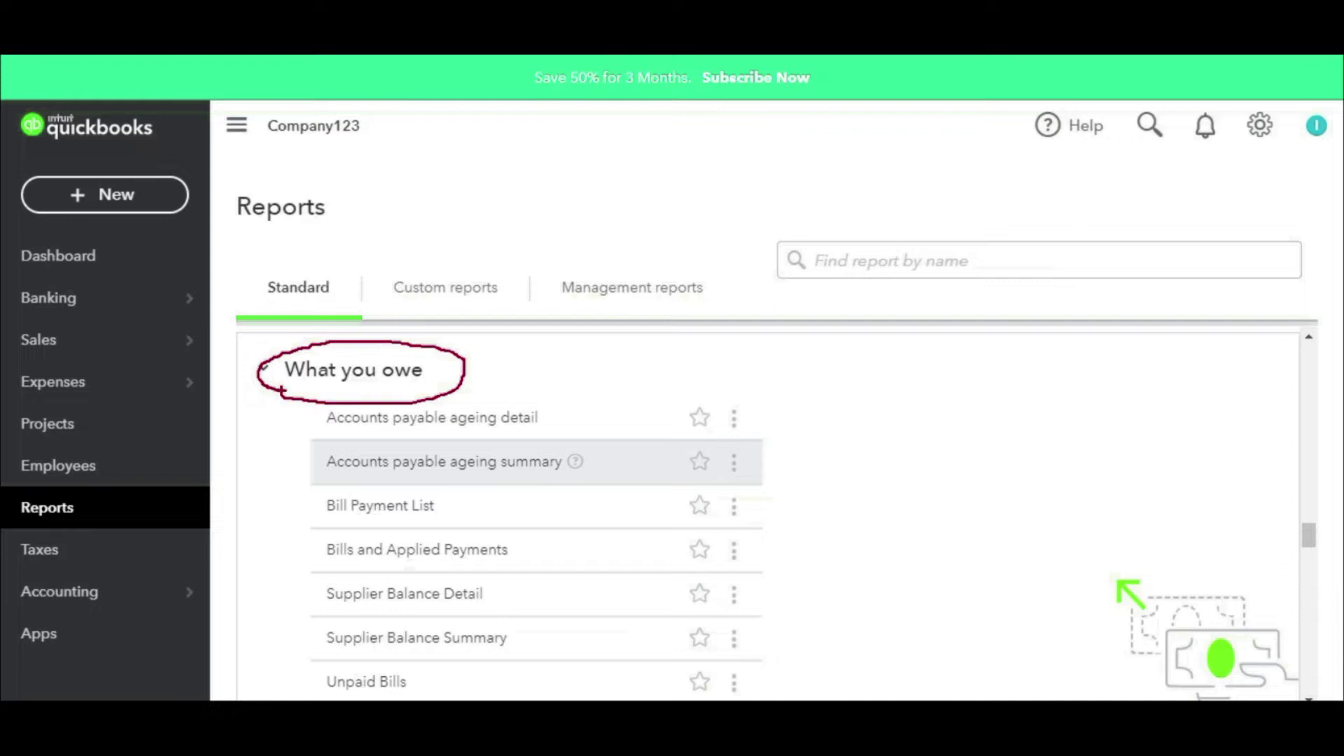
key(Escape)
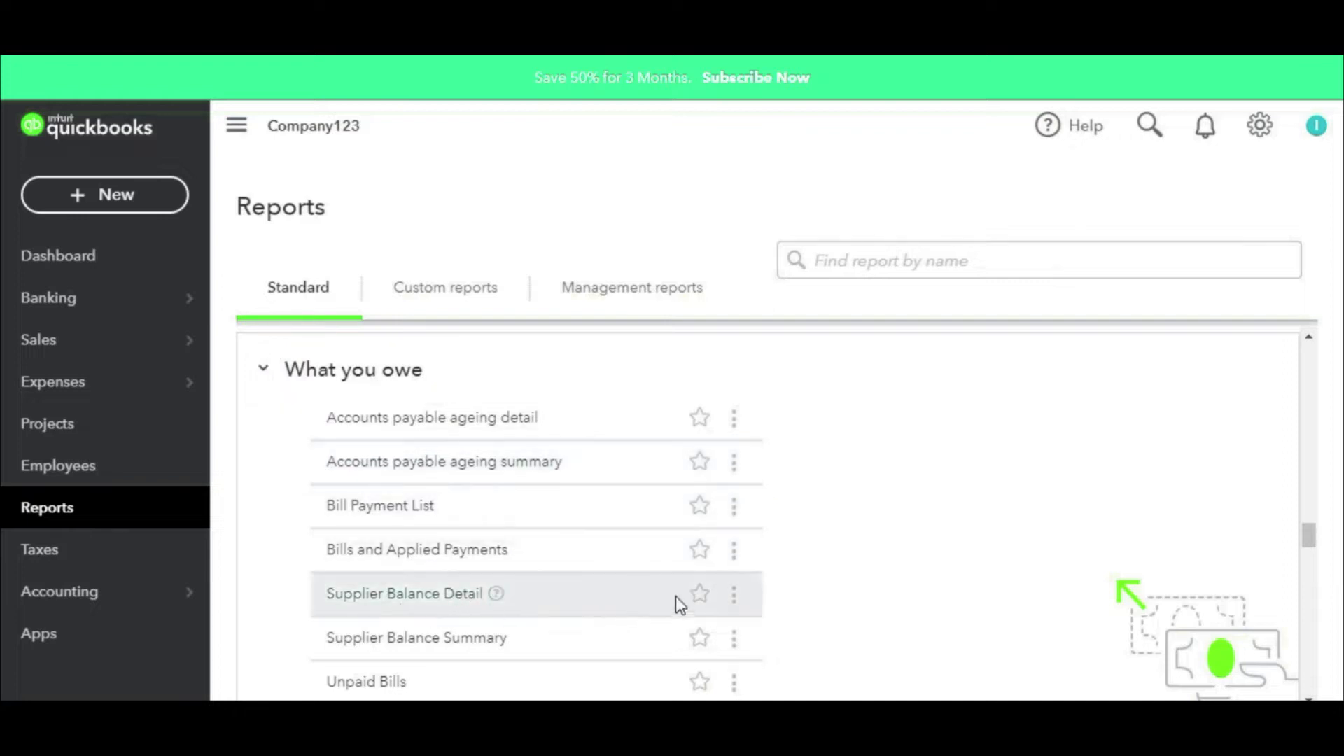
Step: Star Supplier Balance Detail, Supplier Balance Summary and Unpaid Bills as favourites
click(698, 600)
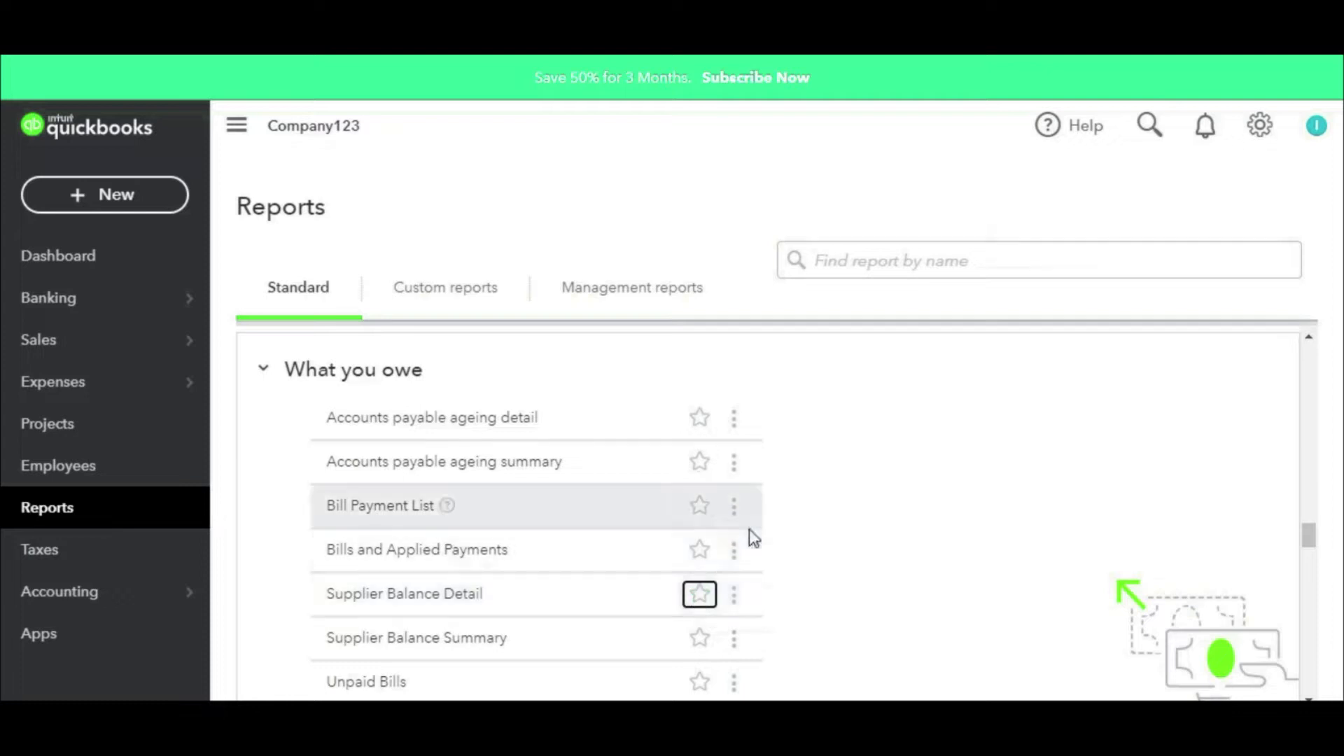
click(700, 596)
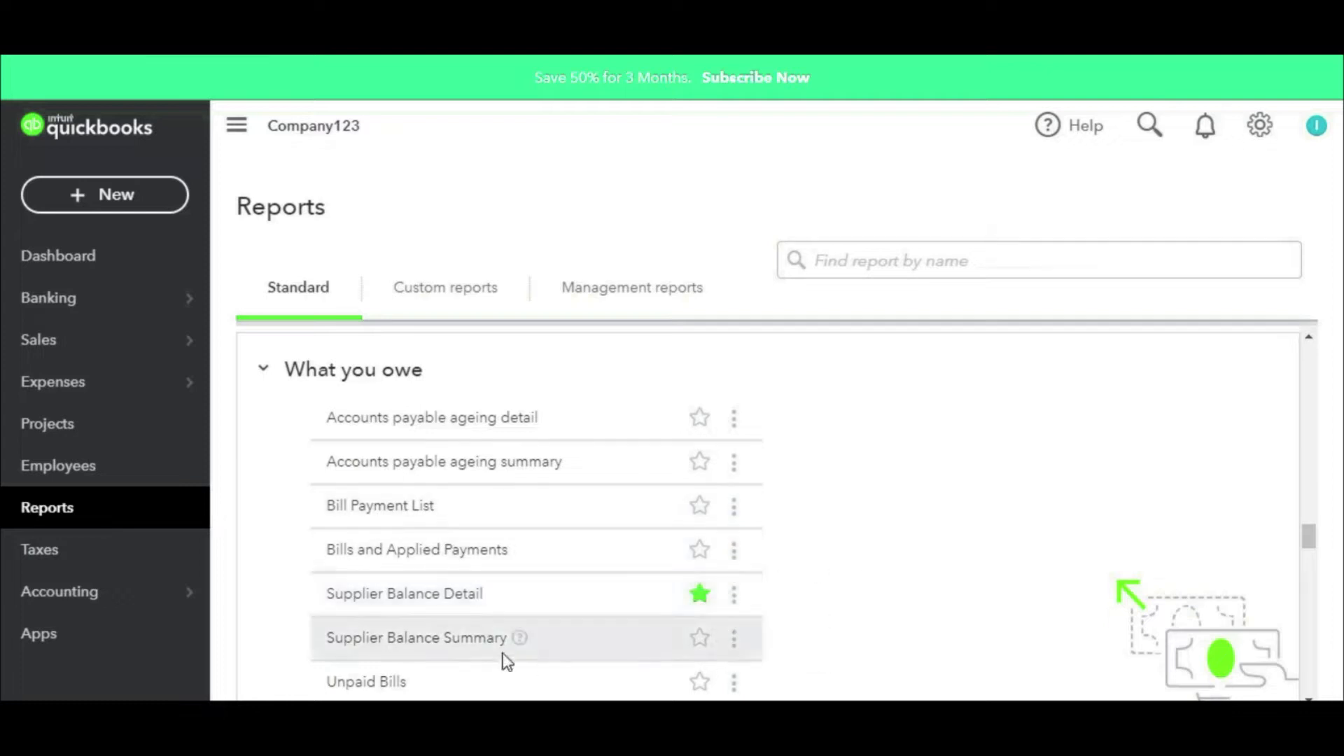
click(700, 640)
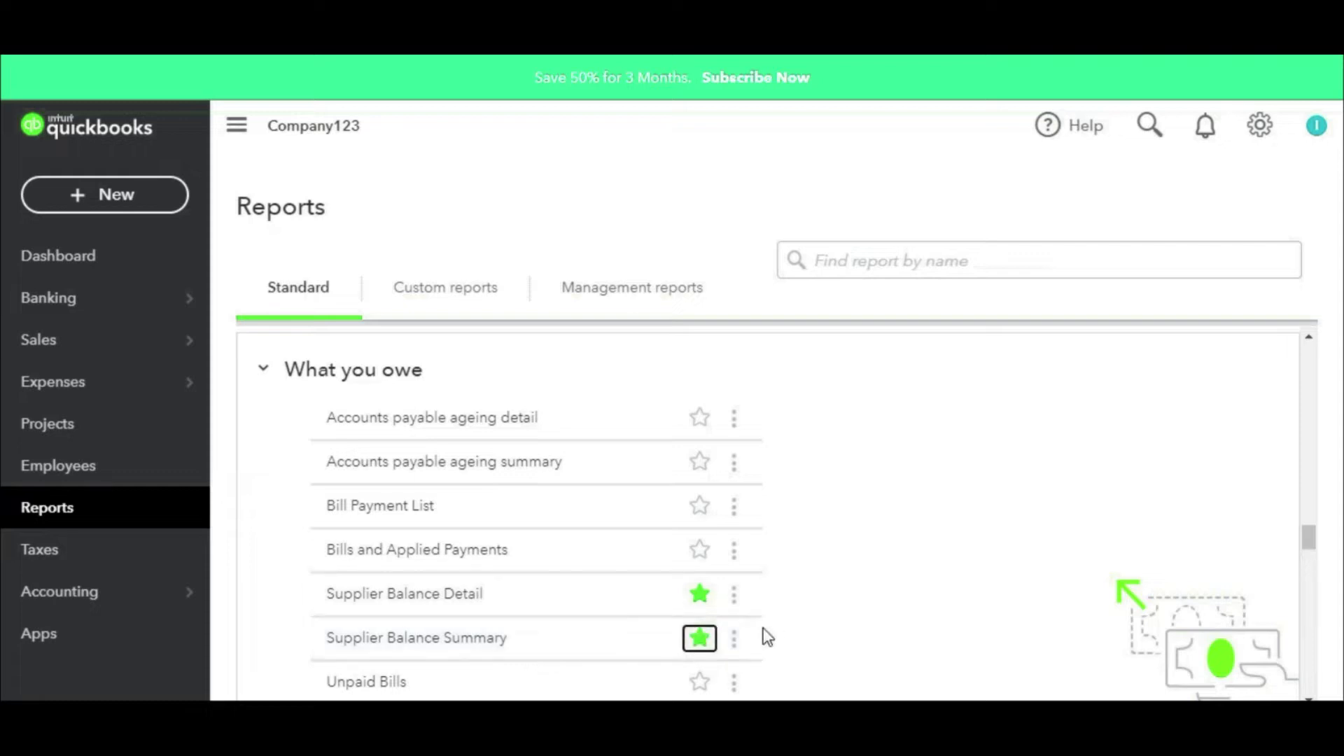
scroll(767, 637, down, 2)
click(702, 580)
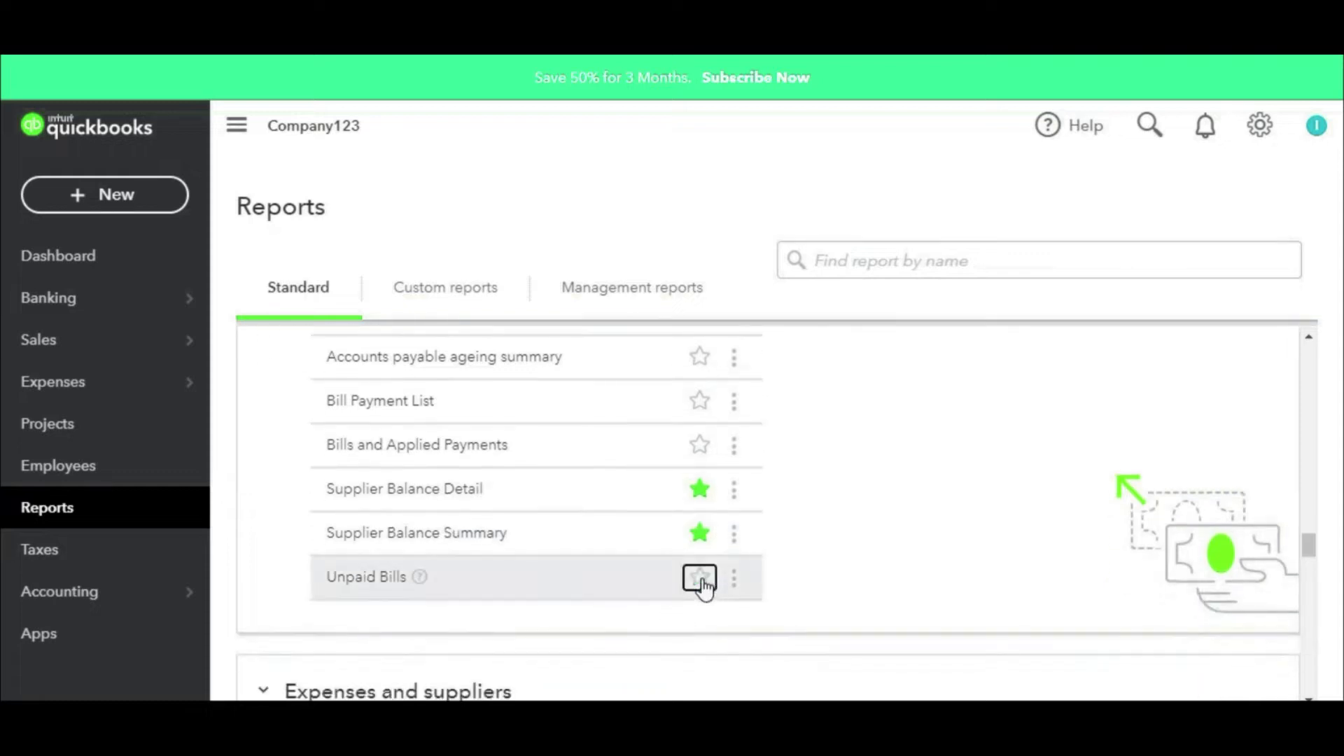
scroll(711, 490, up, 2)
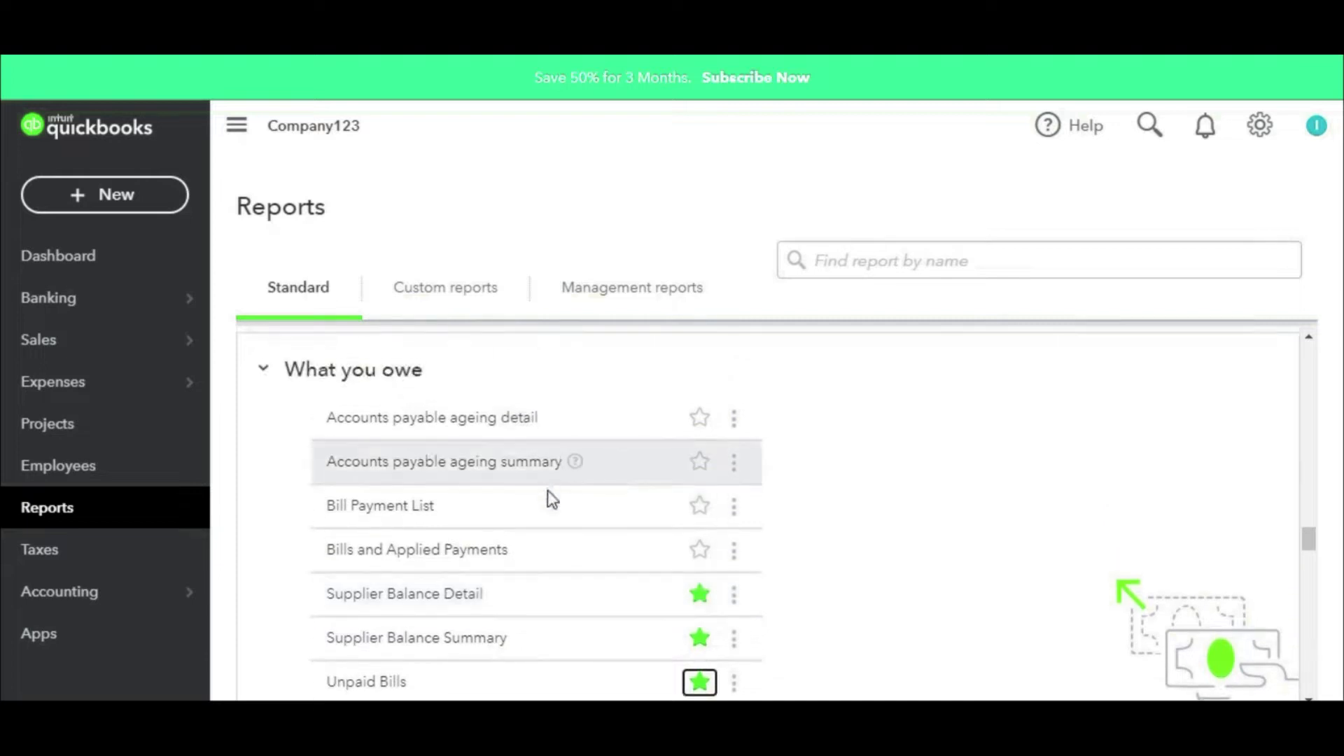
scroll(781, 560, down, 2)
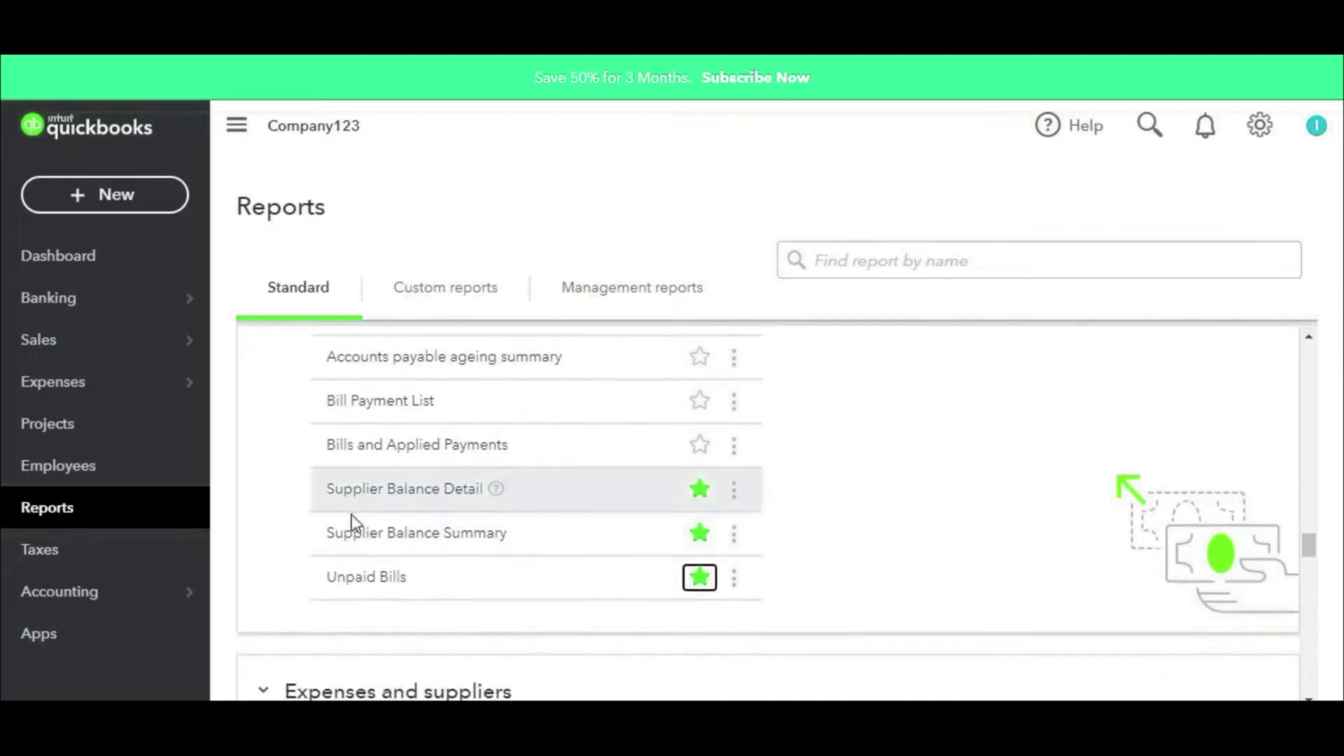
Step: Open Supplier Balance Summary and drill into vendor 02's 28,375.00 balance
click(431, 534)
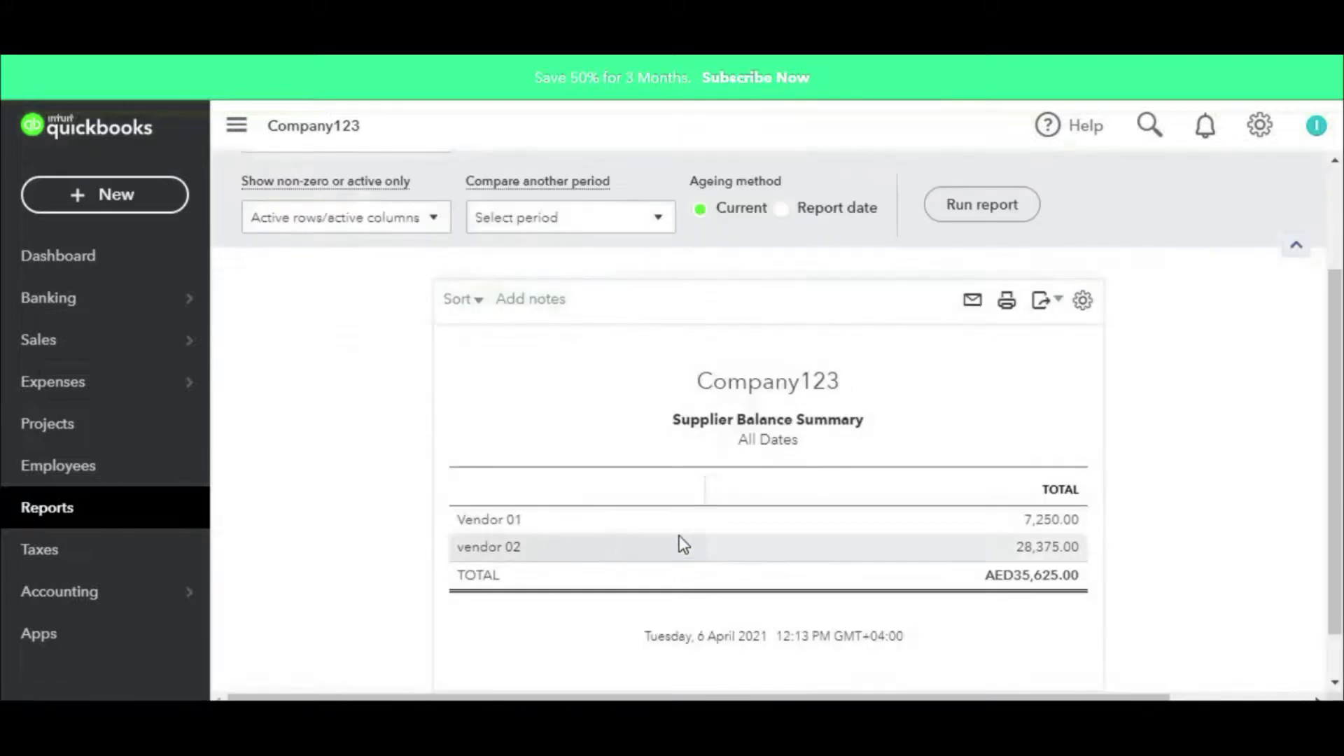
scroll(966, 544, down, 1)
scroll(968, 545, up, 3)
scroll(738, 490, down, 3)
scroll(903, 578, up, 3)
scroll(1034, 658, down, 3)
scroll(994, 533, up, 2)
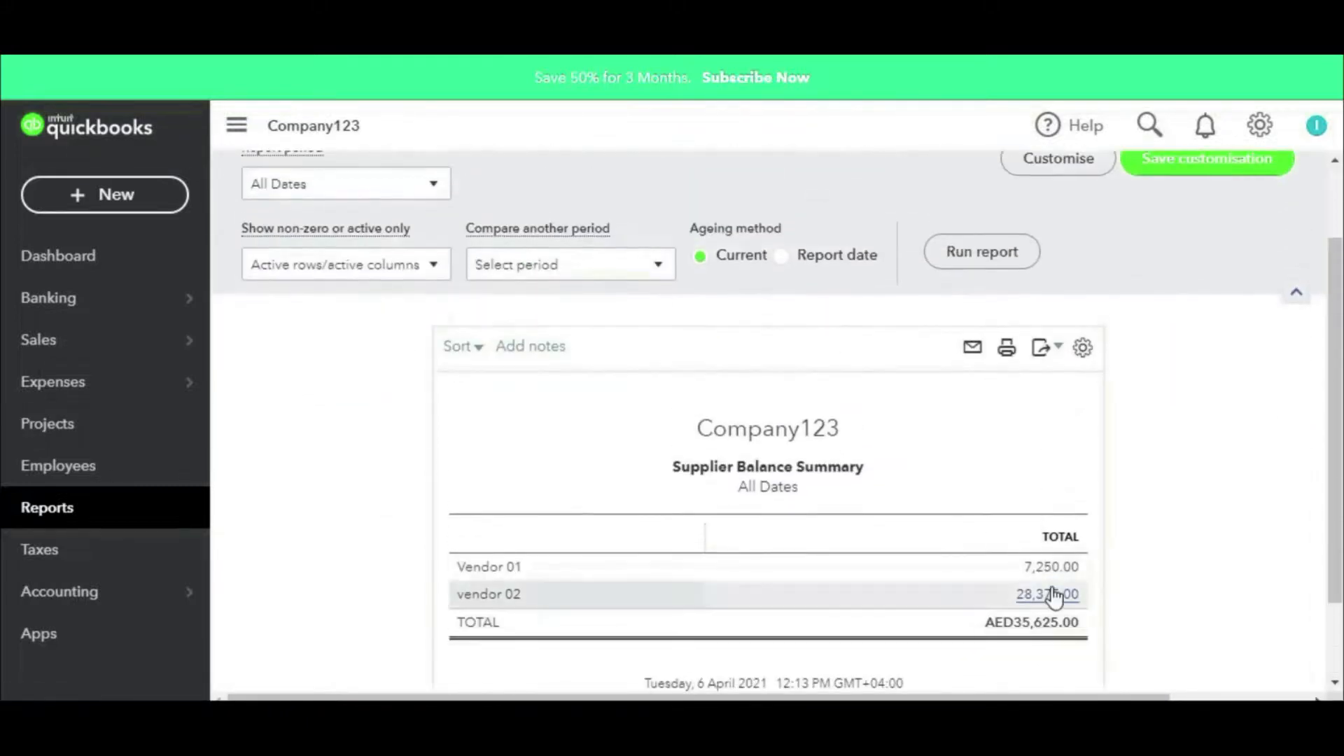
click(1029, 594)
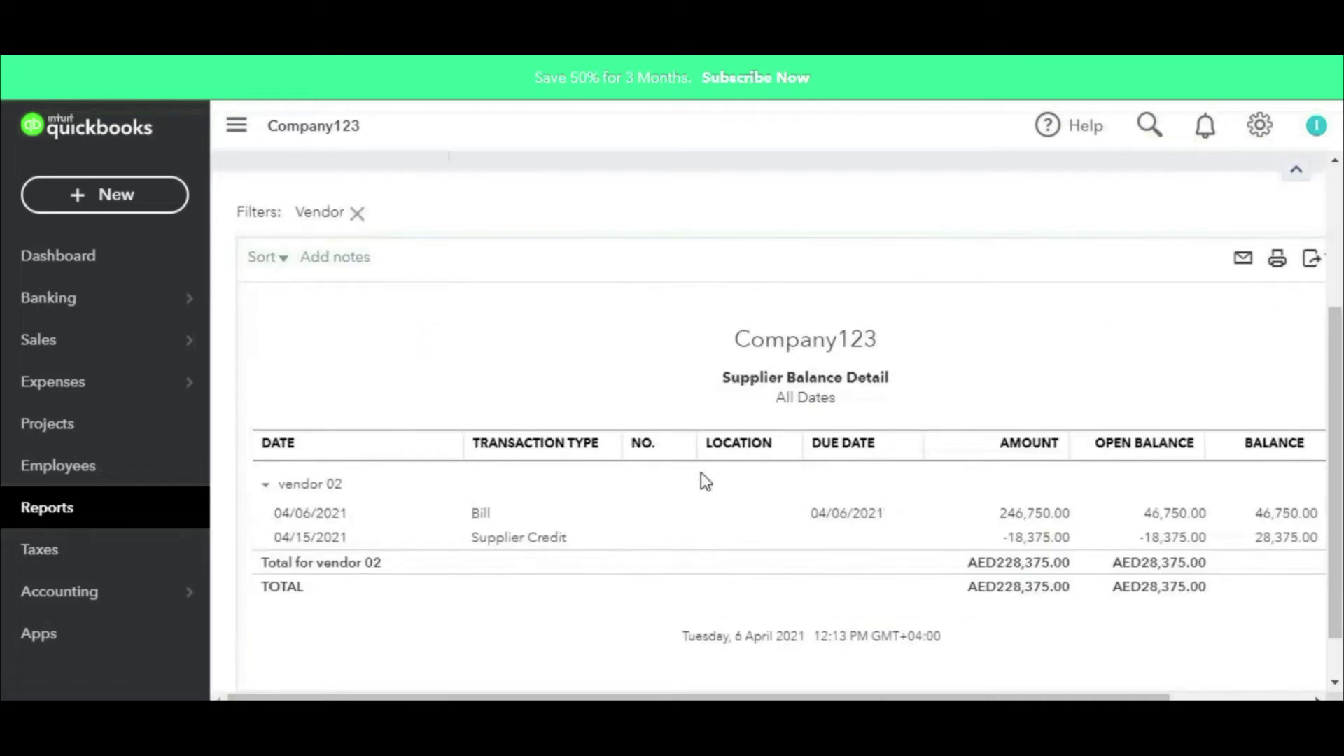
scroll(421, 281, up, 3)
Step: Change the vendor 02 detail report period to Custom
click(367, 287)
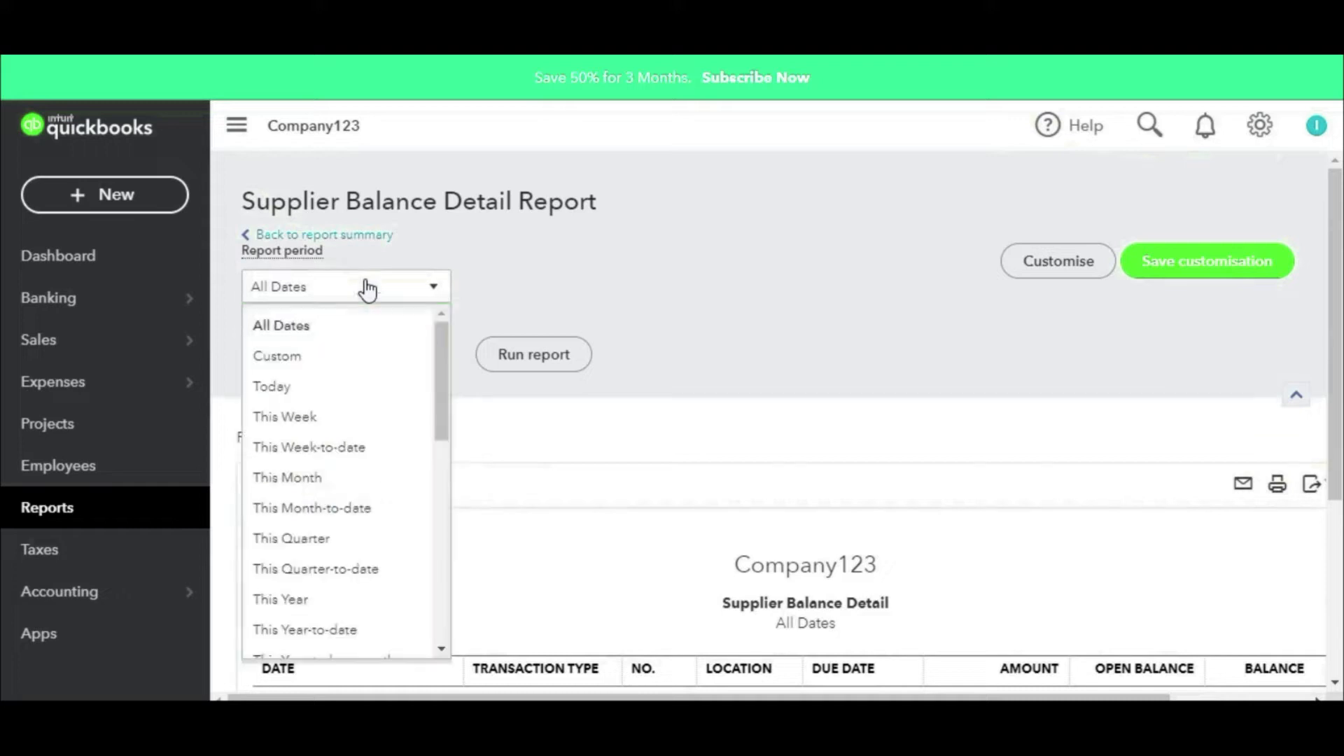
click(316, 357)
click(600, 289)
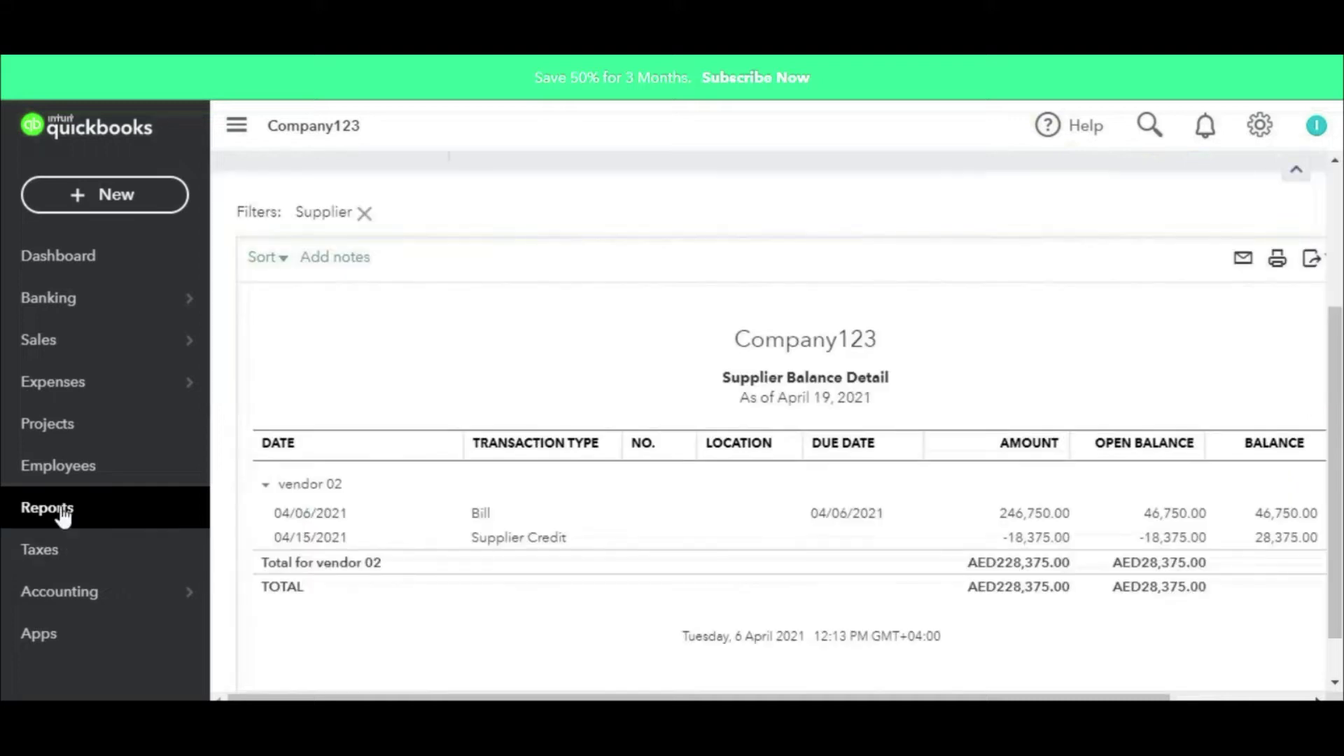
Step: Return to the Reports page and review the favourited supplier reports
click(47, 507)
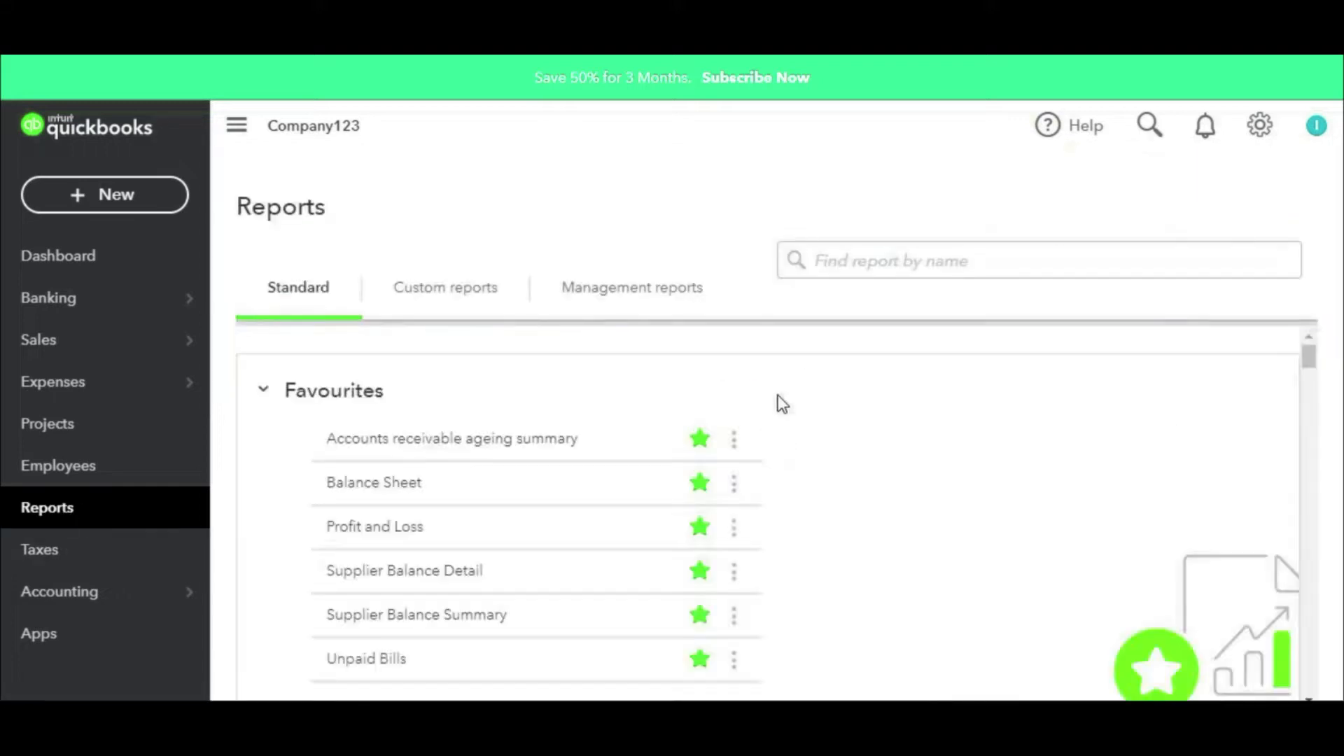
scroll(782, 404, down, 3)
scroll(783, 408, up, 3)
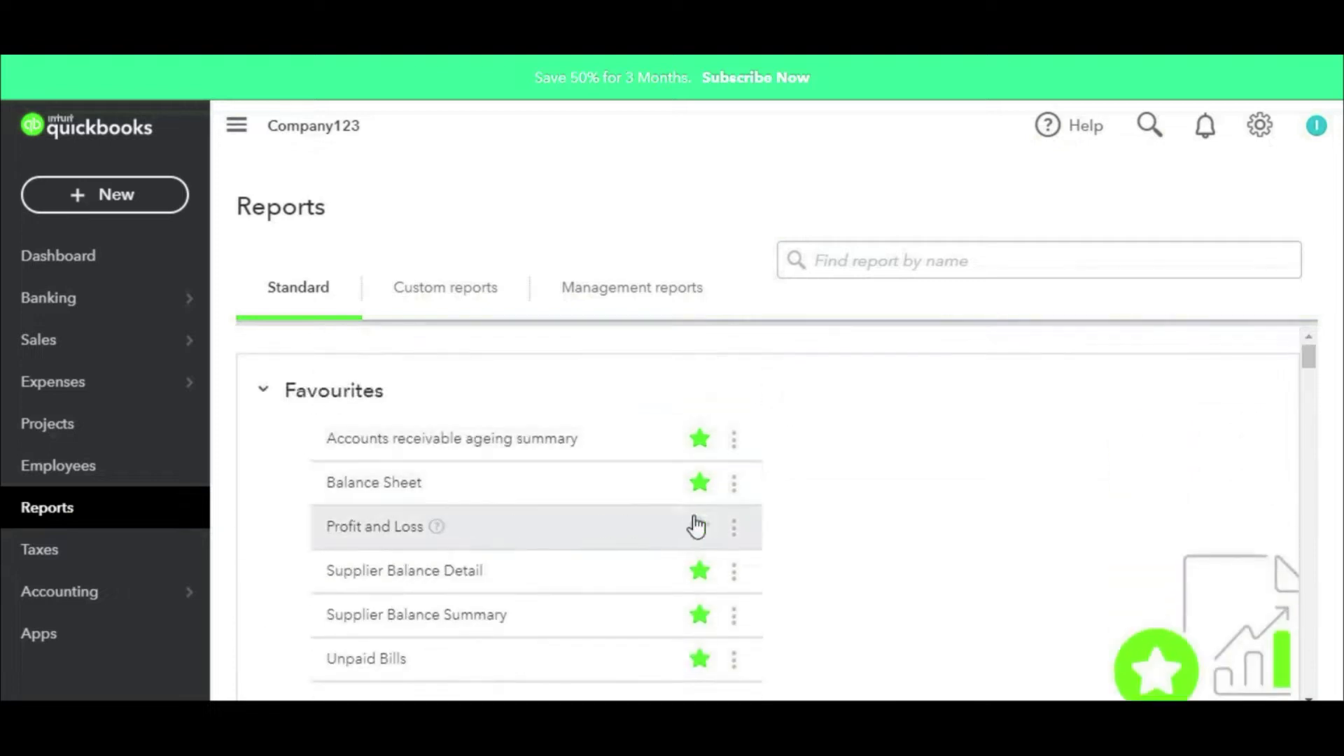
scroll(780, 440, down, 3)
scroll(782, 437, up, 2)
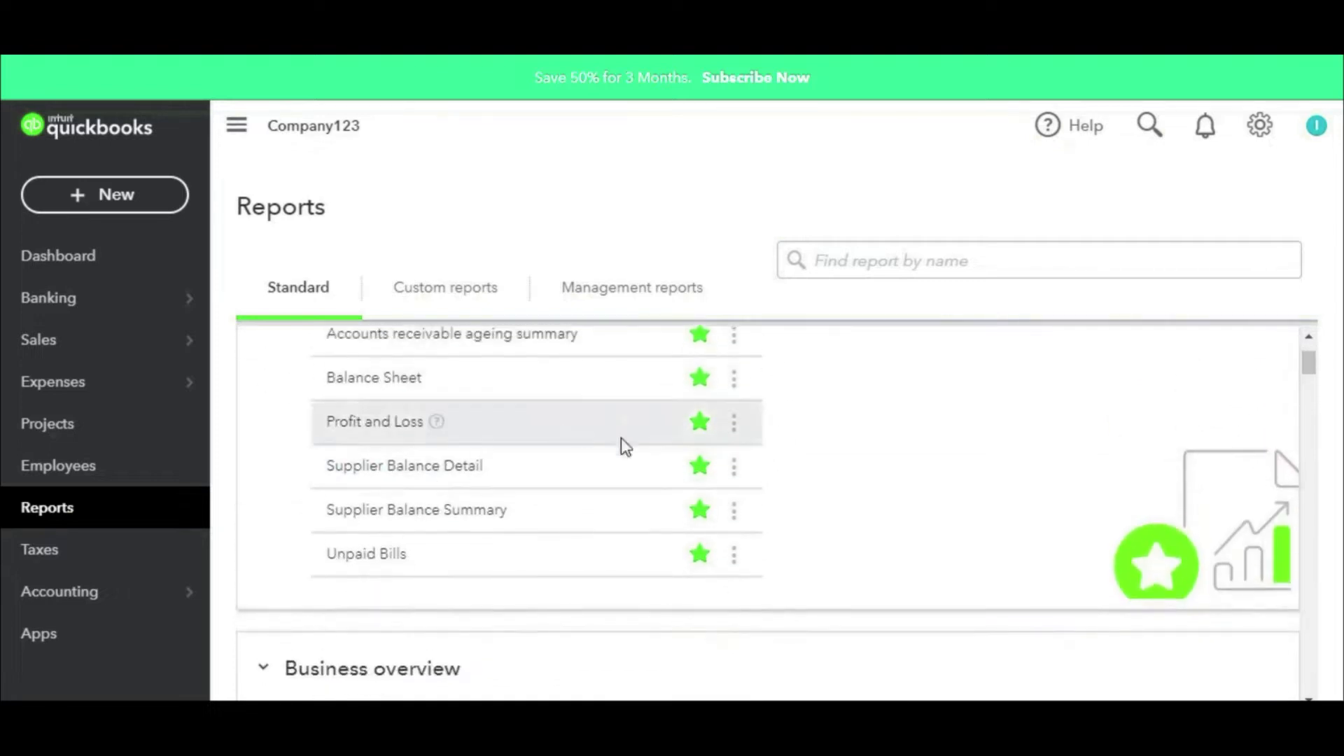
mouse_move(795, 364)
mouse_down()
mouse_move(343, 444)
mouse_move(612, 381)
mouse_up()
key(Escape)
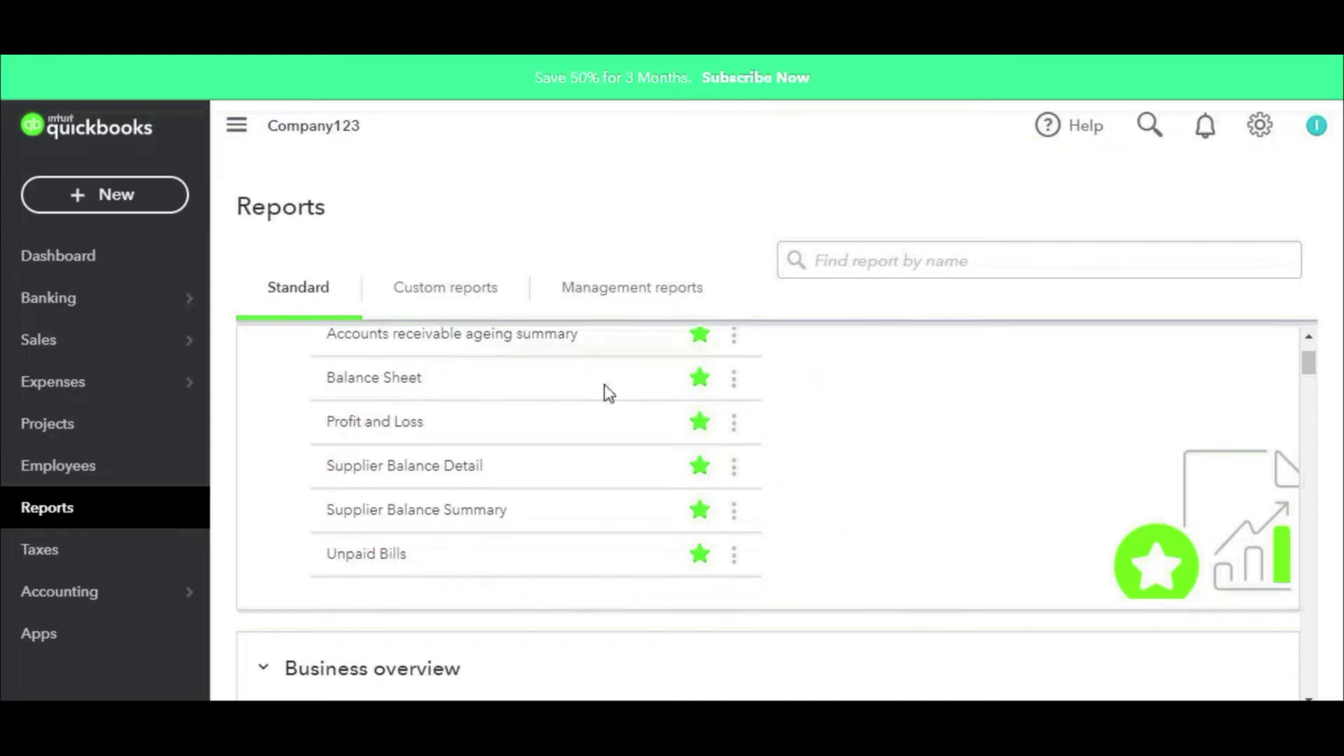
click(883, 713)
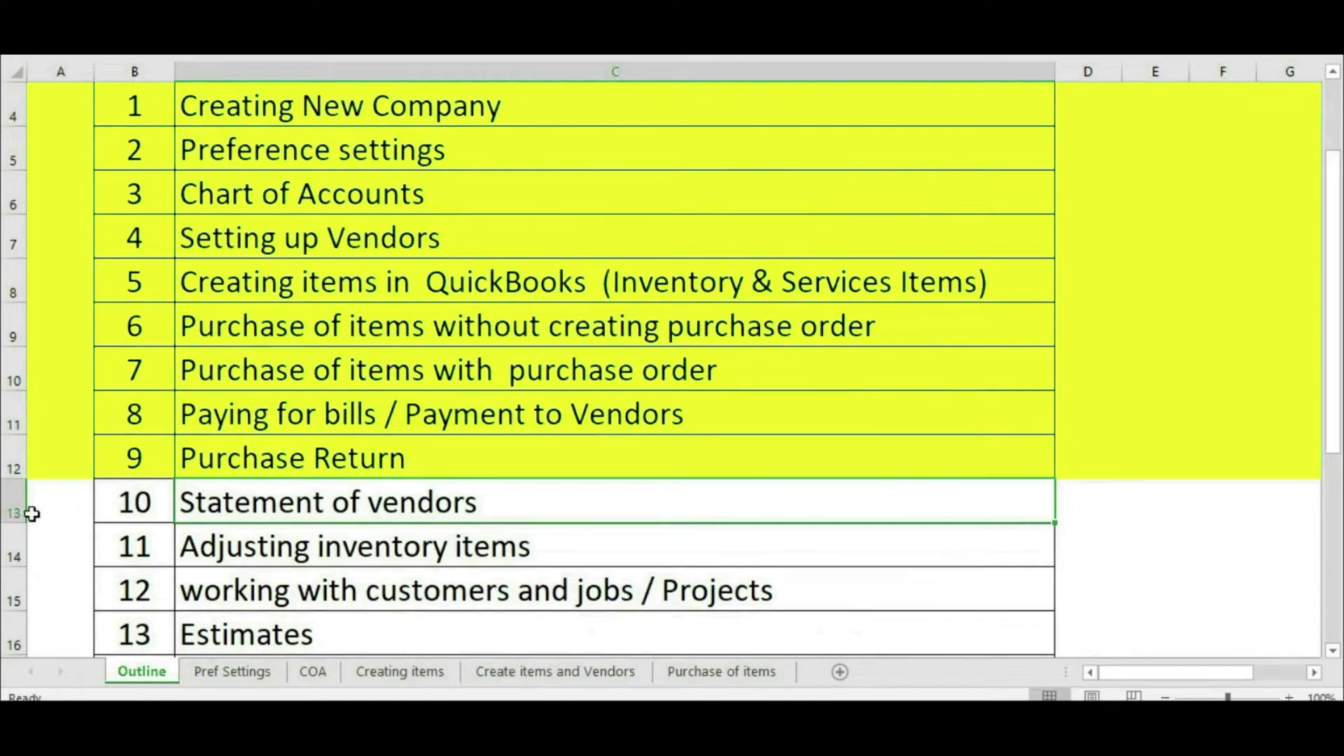
Step: Fill row 13, Statement of vendors, with yellow
click(18, 508)
click(77, 8)
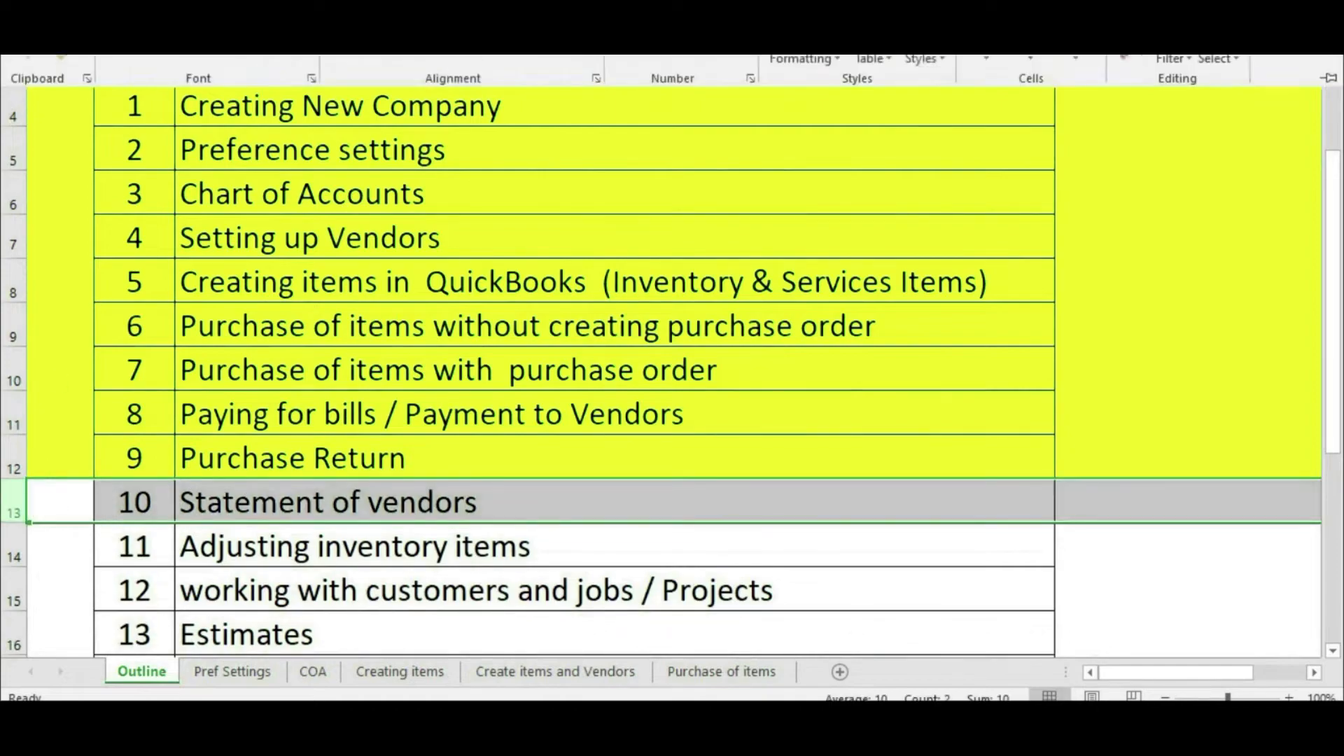
click(262, 73)
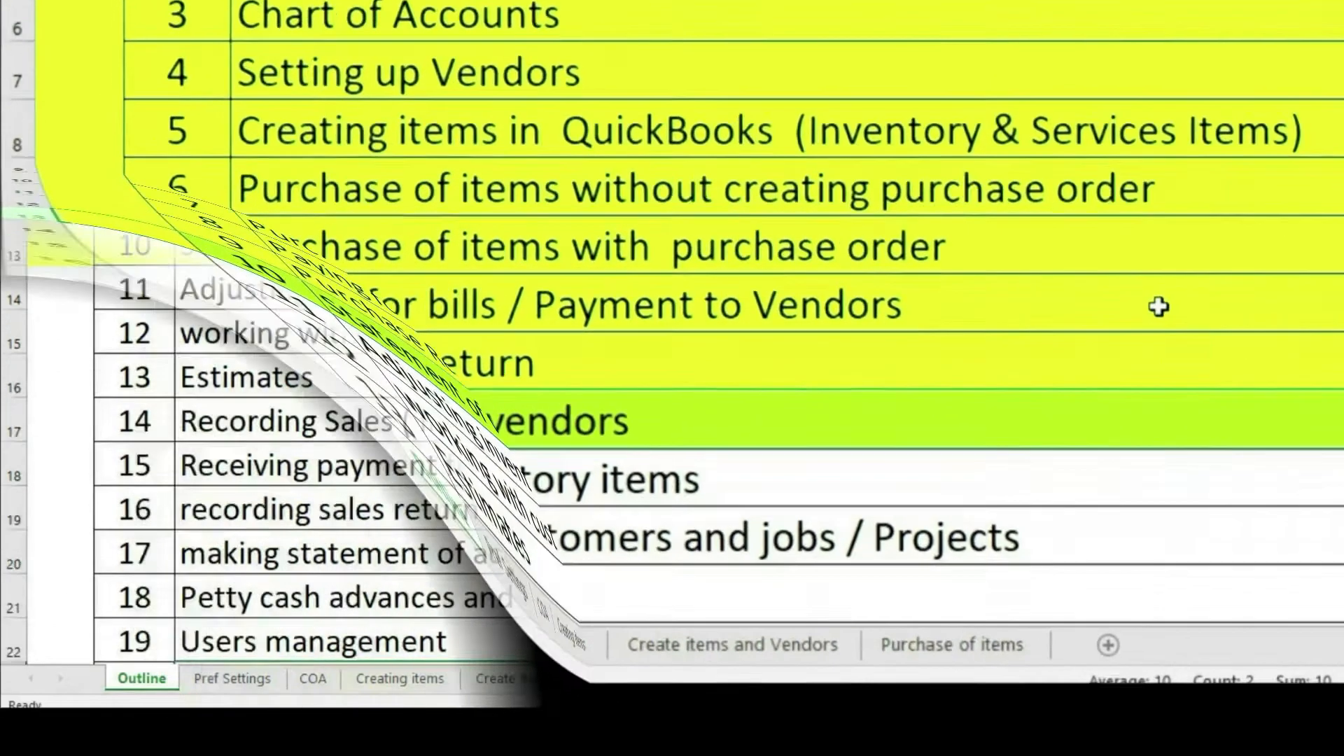
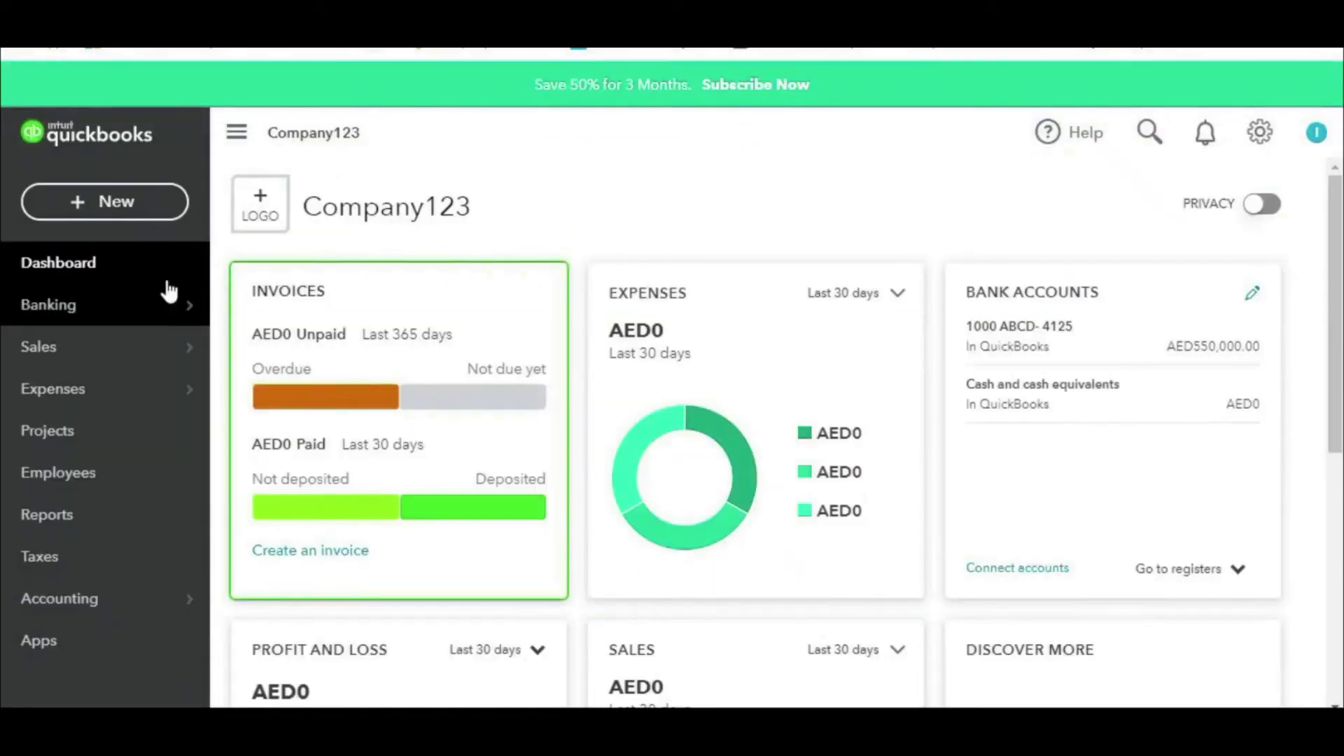
Step: Start inventory quantity adjustment no. 4 and keep Inventory Shrinkage (Cost of sales) as the adjustment account
click(128, 199)
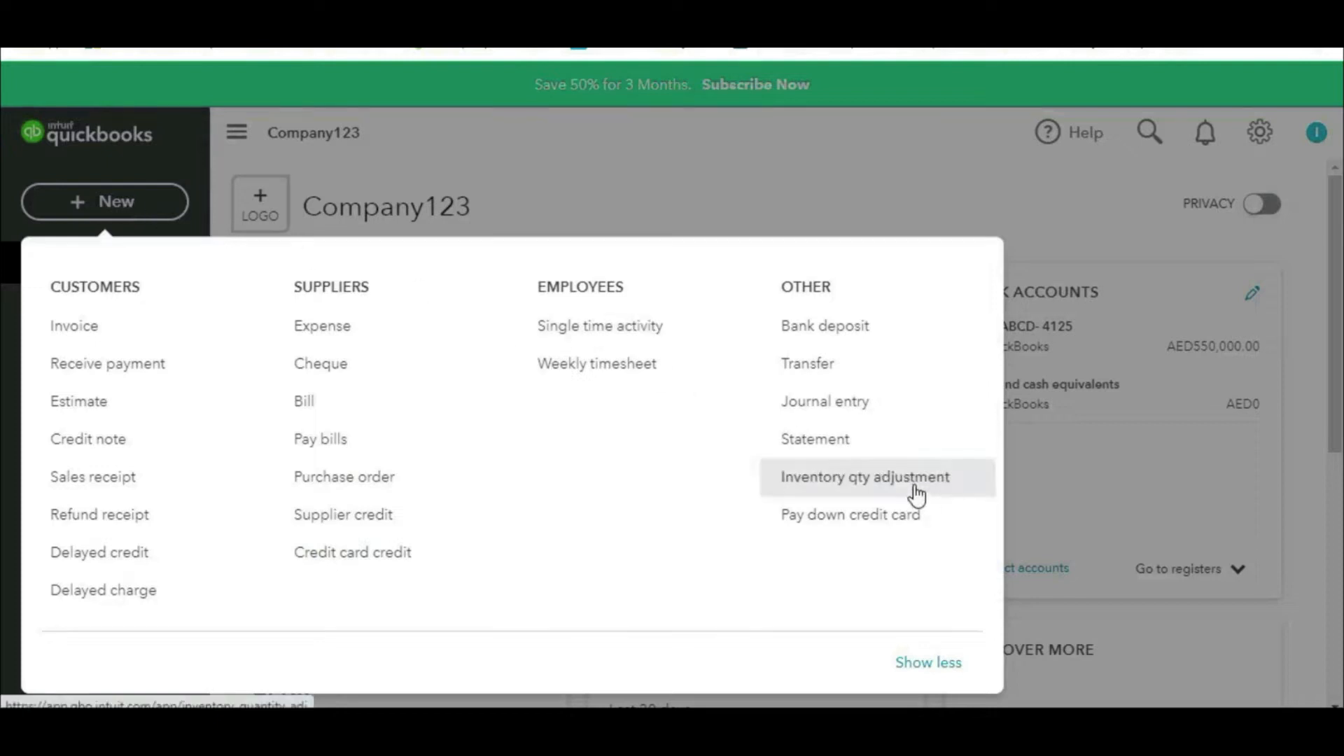
click(877, 483)
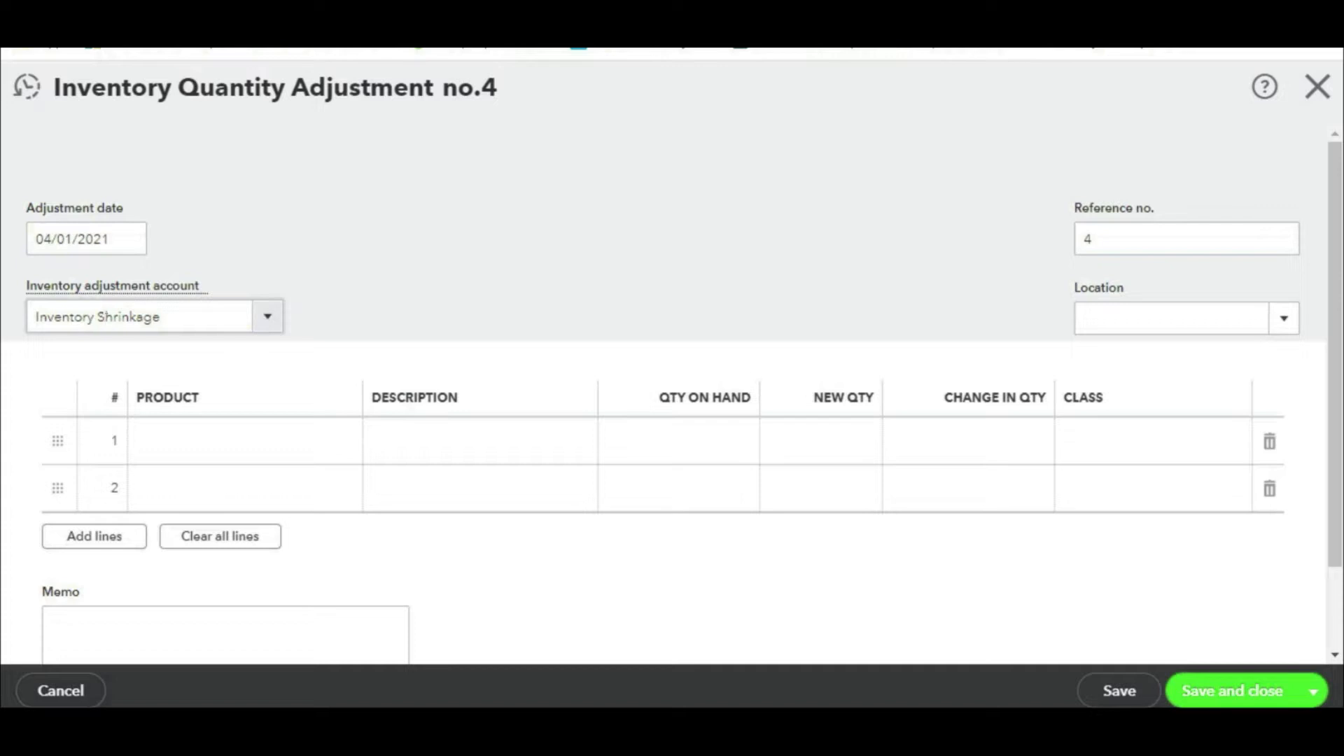
mouse_move(168, 269)
mouse_down()
mouse_move(2, 323)
mouse_move(238, 344)
mouse_move(161, 267)
mouse_up()
drag(452, 201, 285, 269)
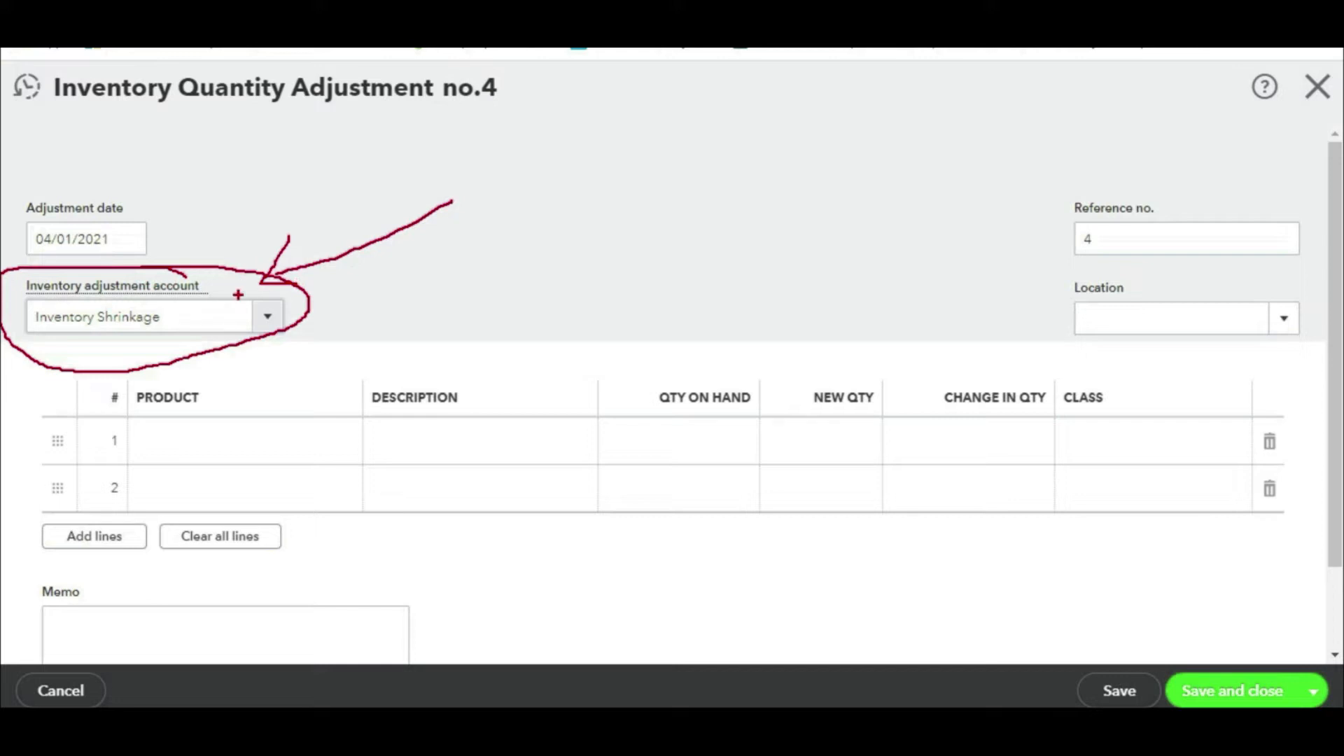
click(265, 321)
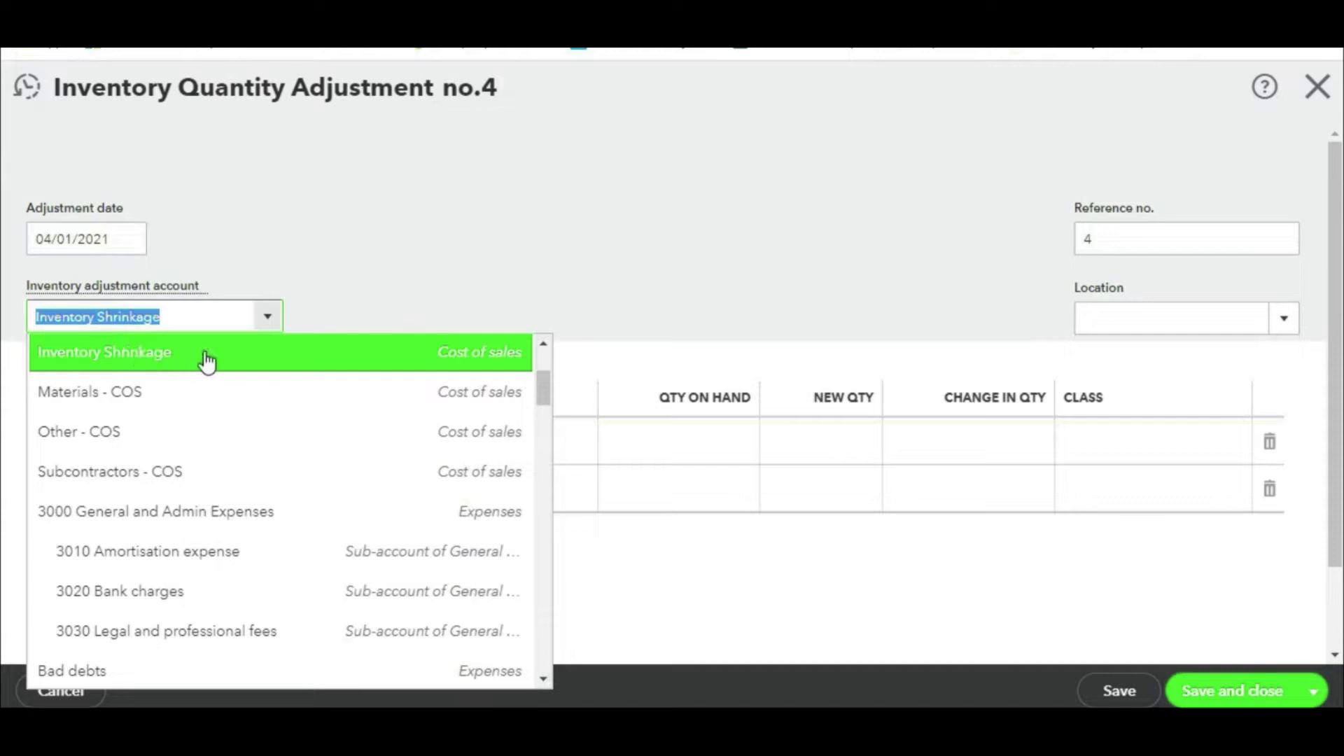
mouse_move(522, 308)
mouse_down()
mouse_move(456, 310)
mouse_move(546, 381)
mouse_move(429, 314)
mouse_up()
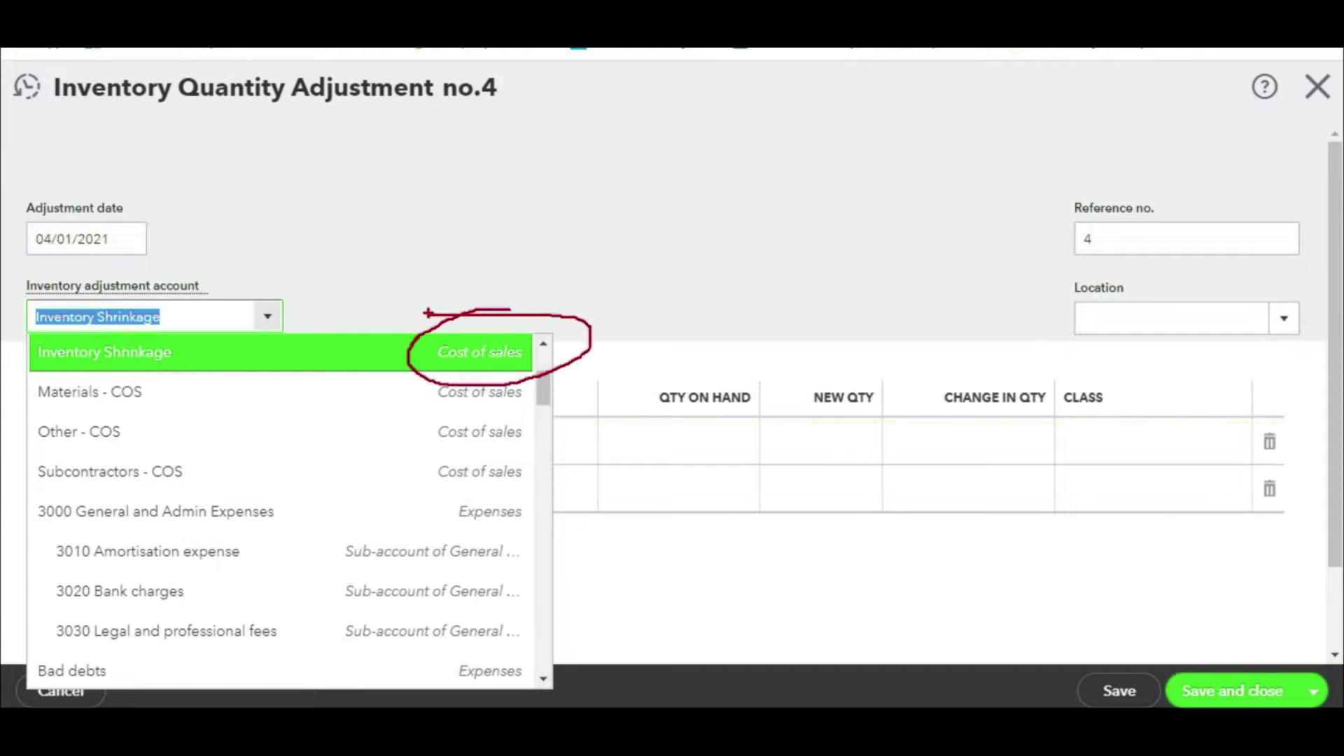
click(427, 320)
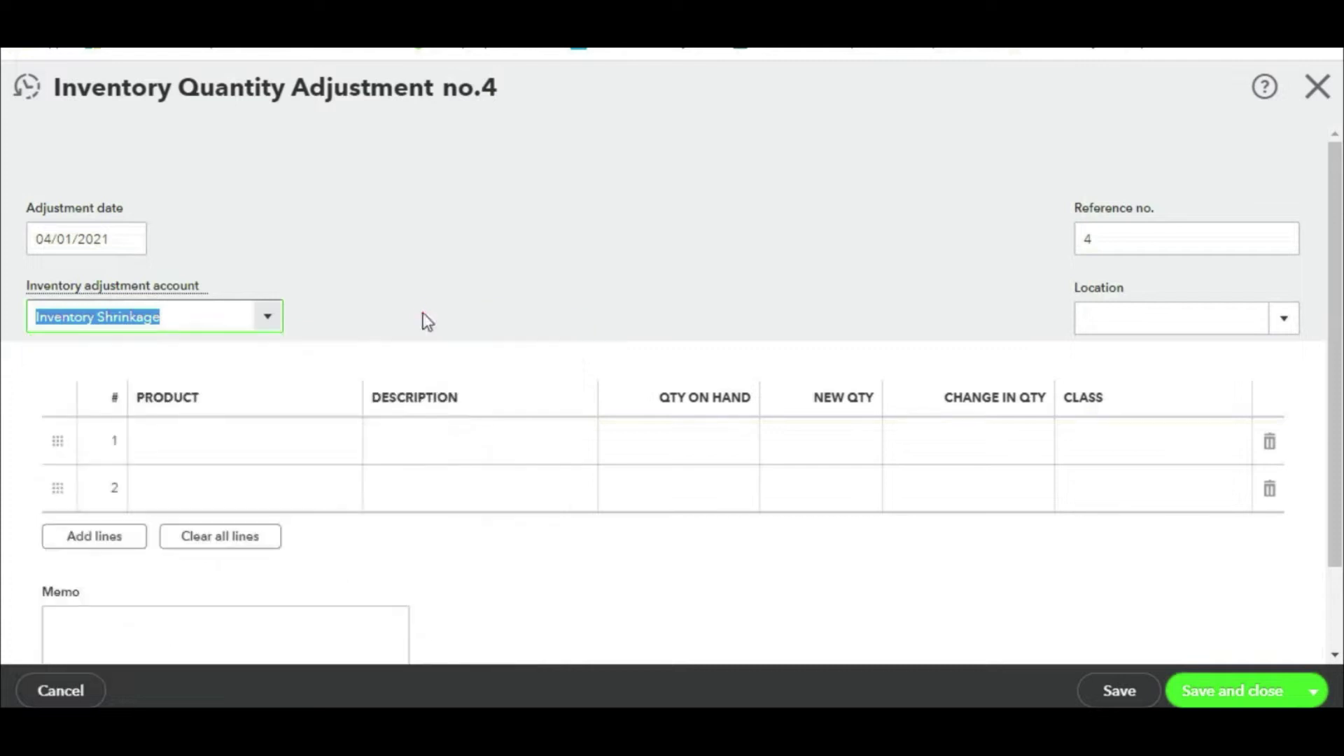
Step: Add an adjustment line reducing Item 01 by -5 units
click(282, 441)
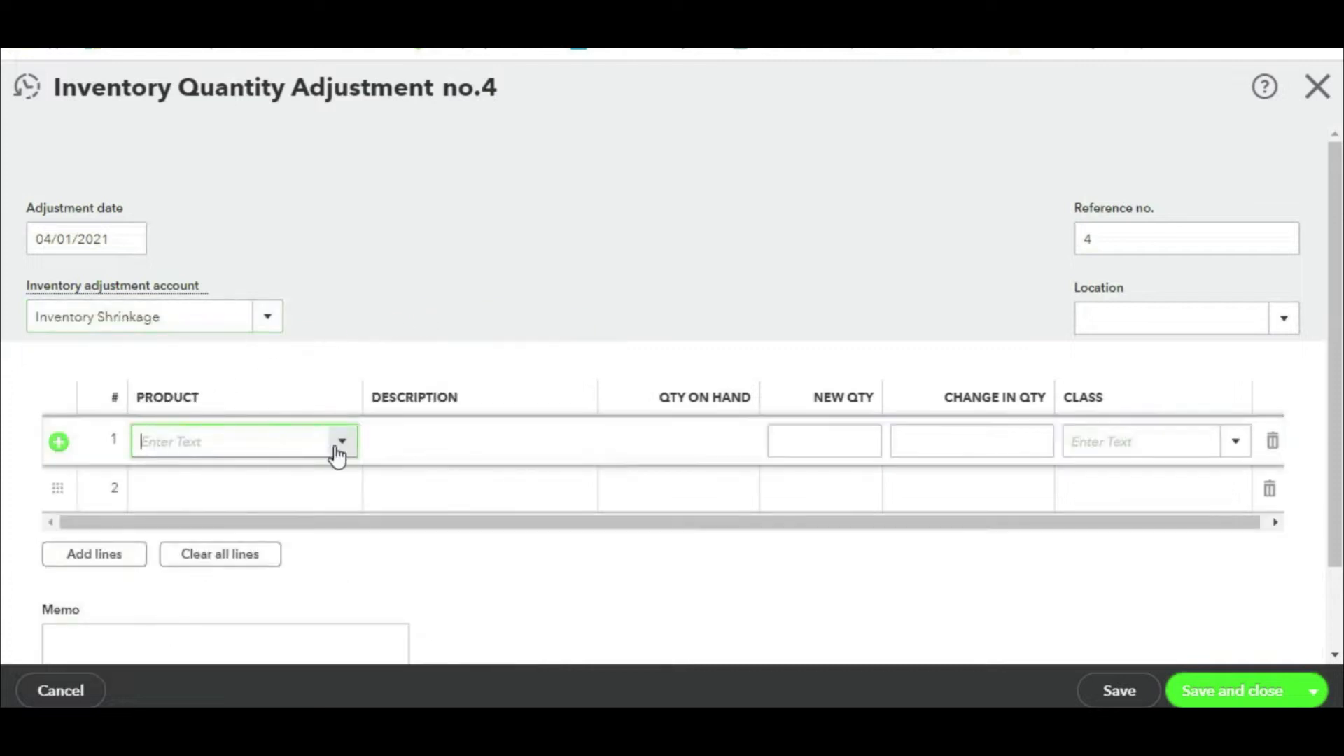
click(343, 443)
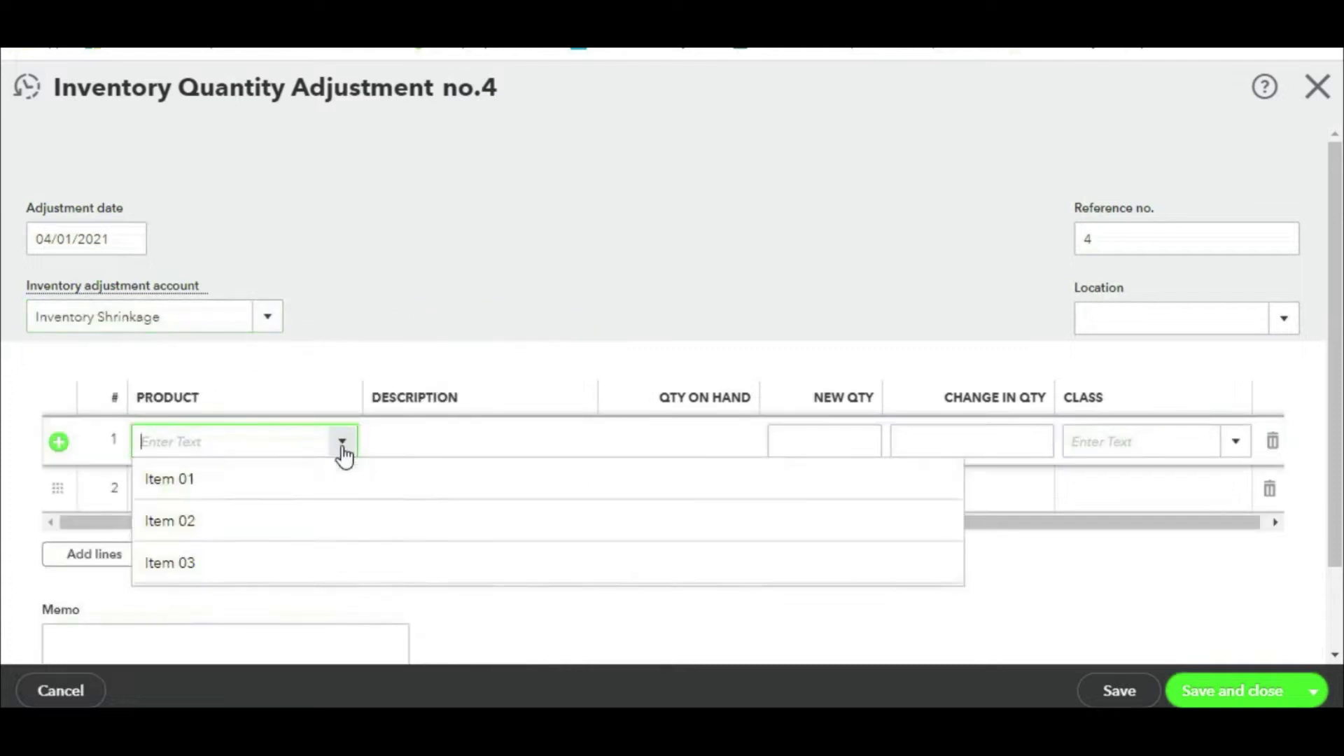
click(222, 485)
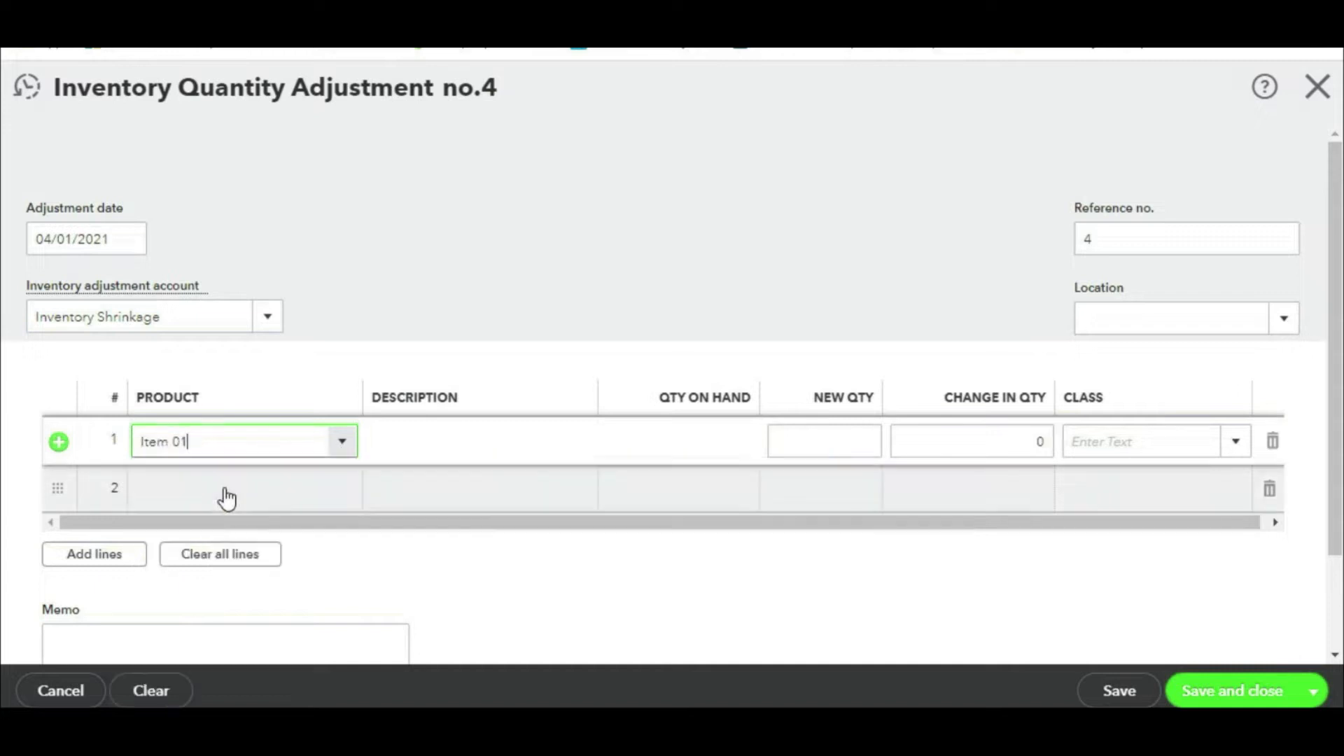
drag(219, 444, 107, 464)
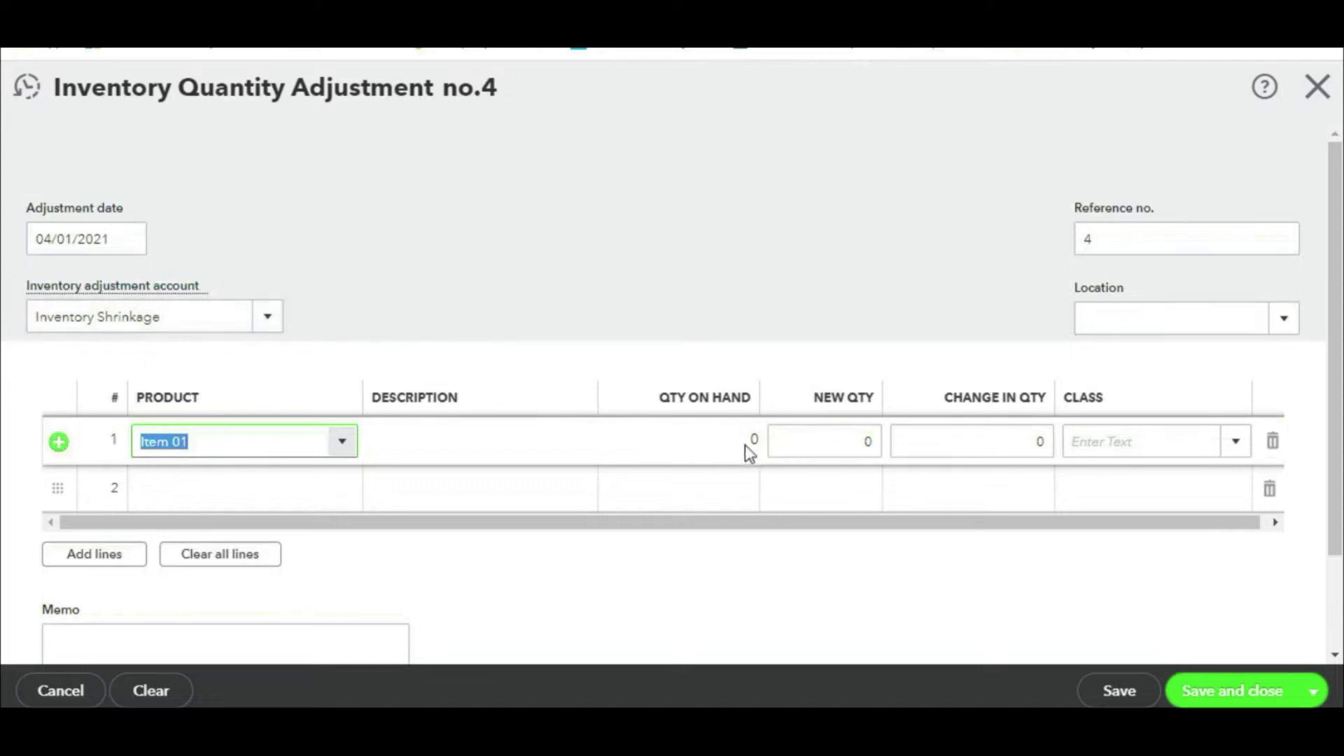
click(982, 439)
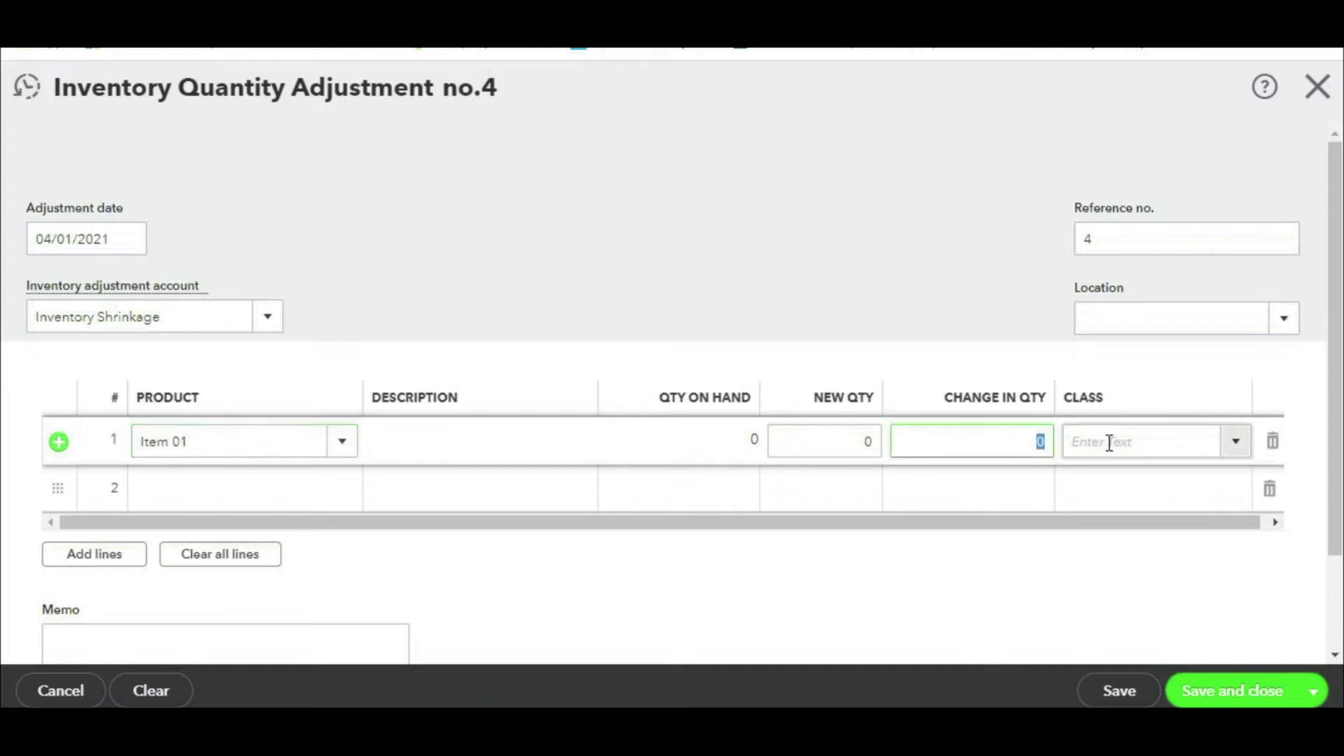
text(-5)
drag(1029, 443, 1057, 444)
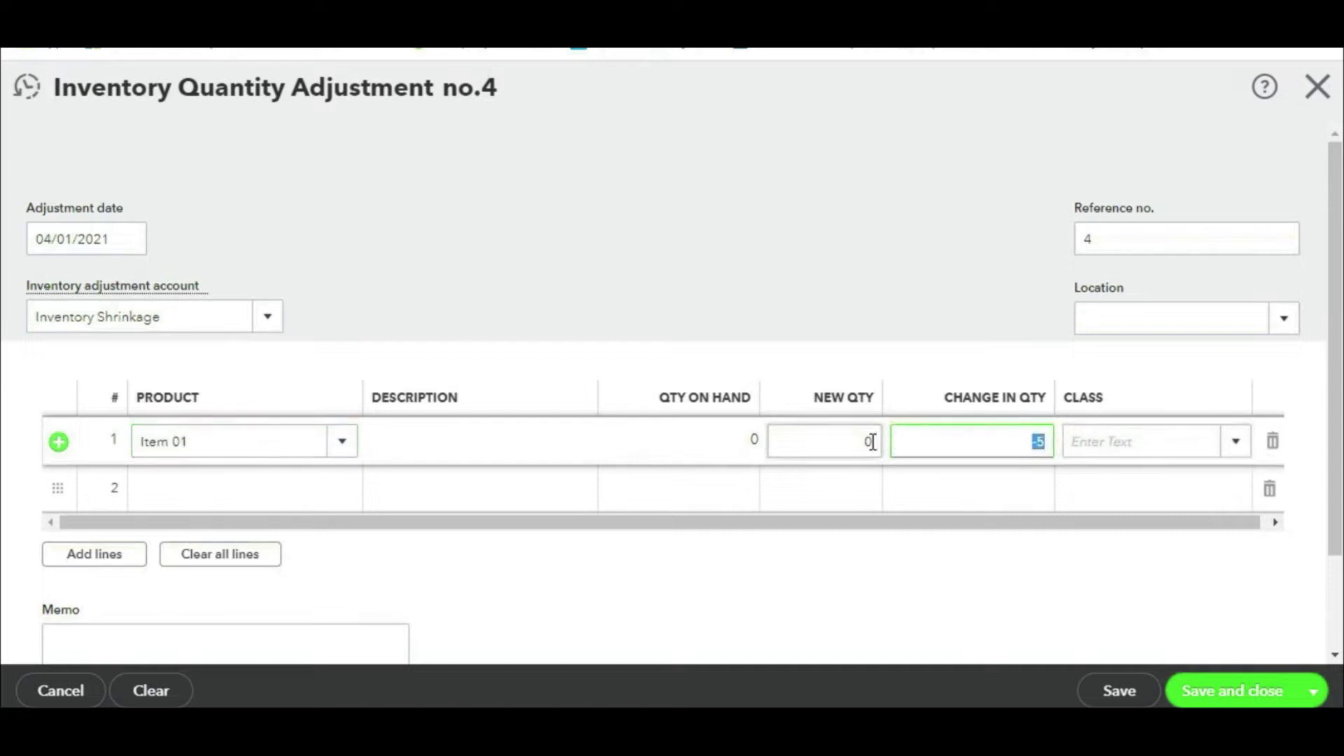
click(1176, 236)
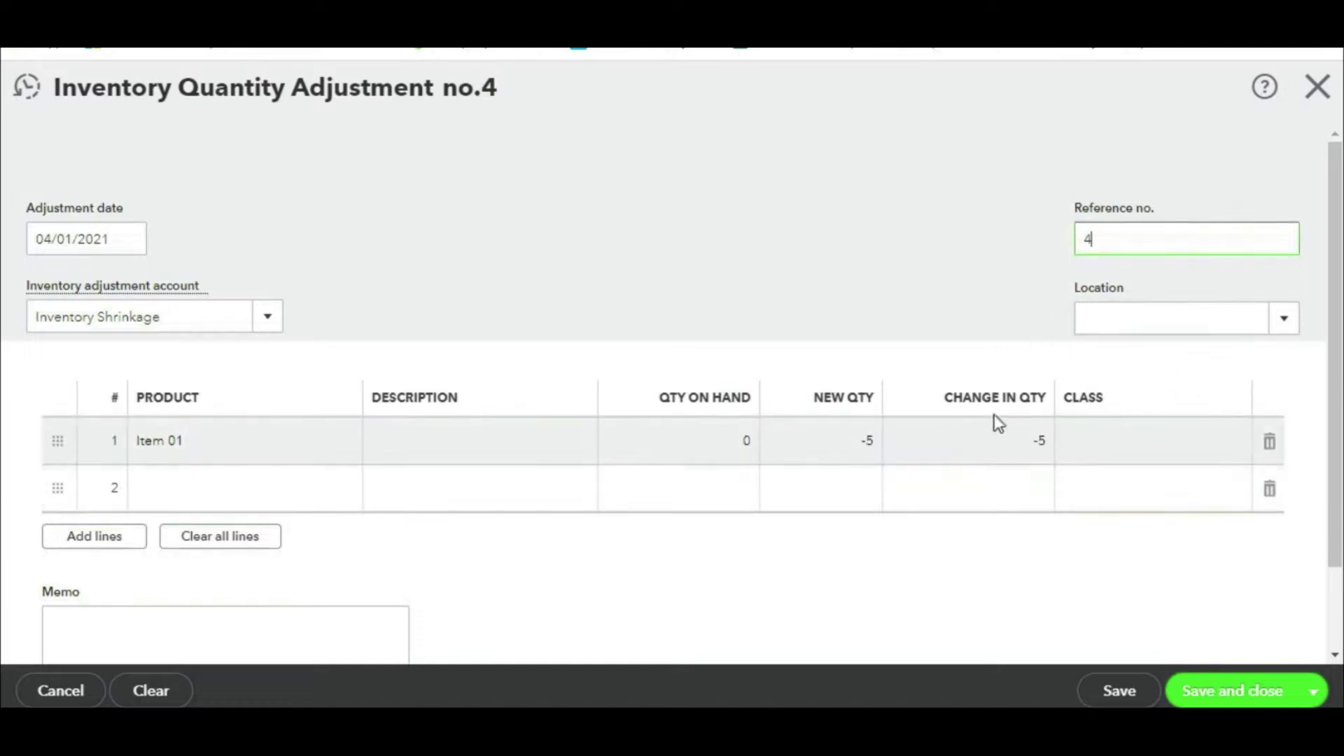
Step: Set the adjustment date to 04/16/2021, then save and close the adjustment
scroll(1008, 420, down, 2)
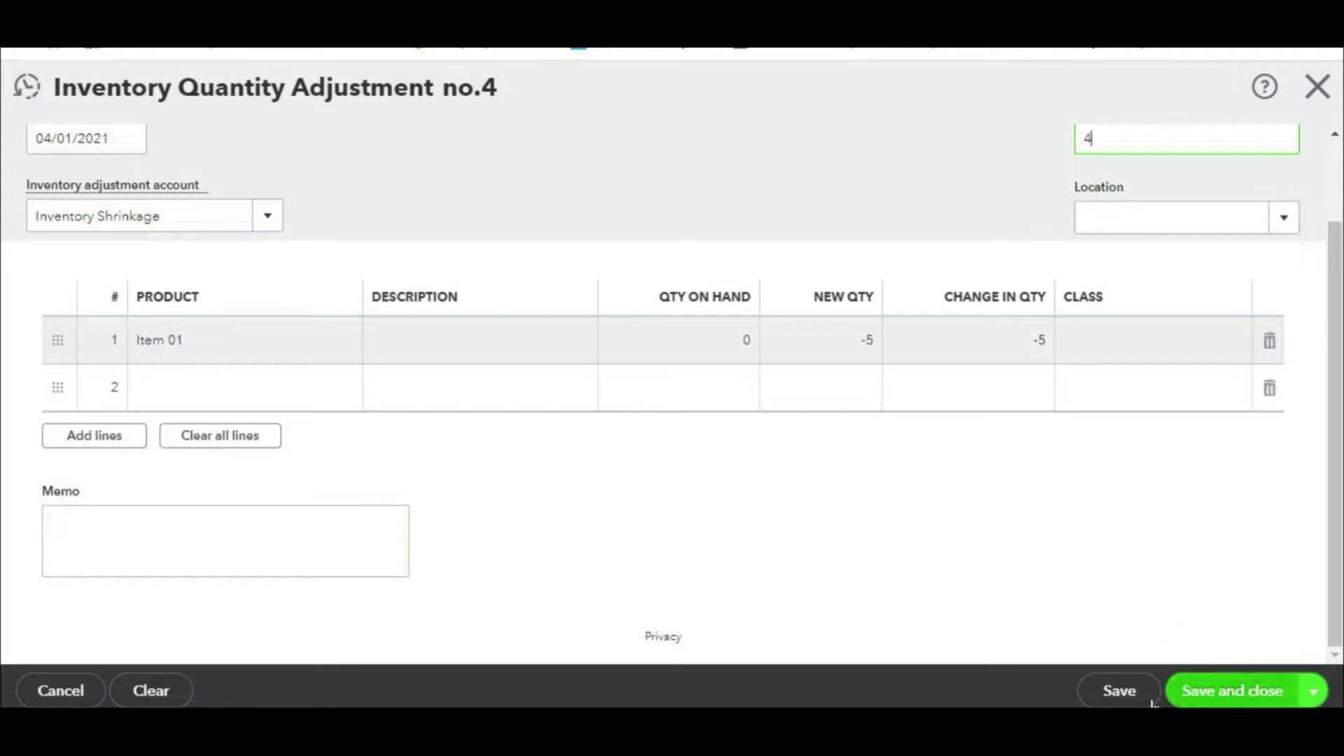
scroll(339, 423, up, 2)
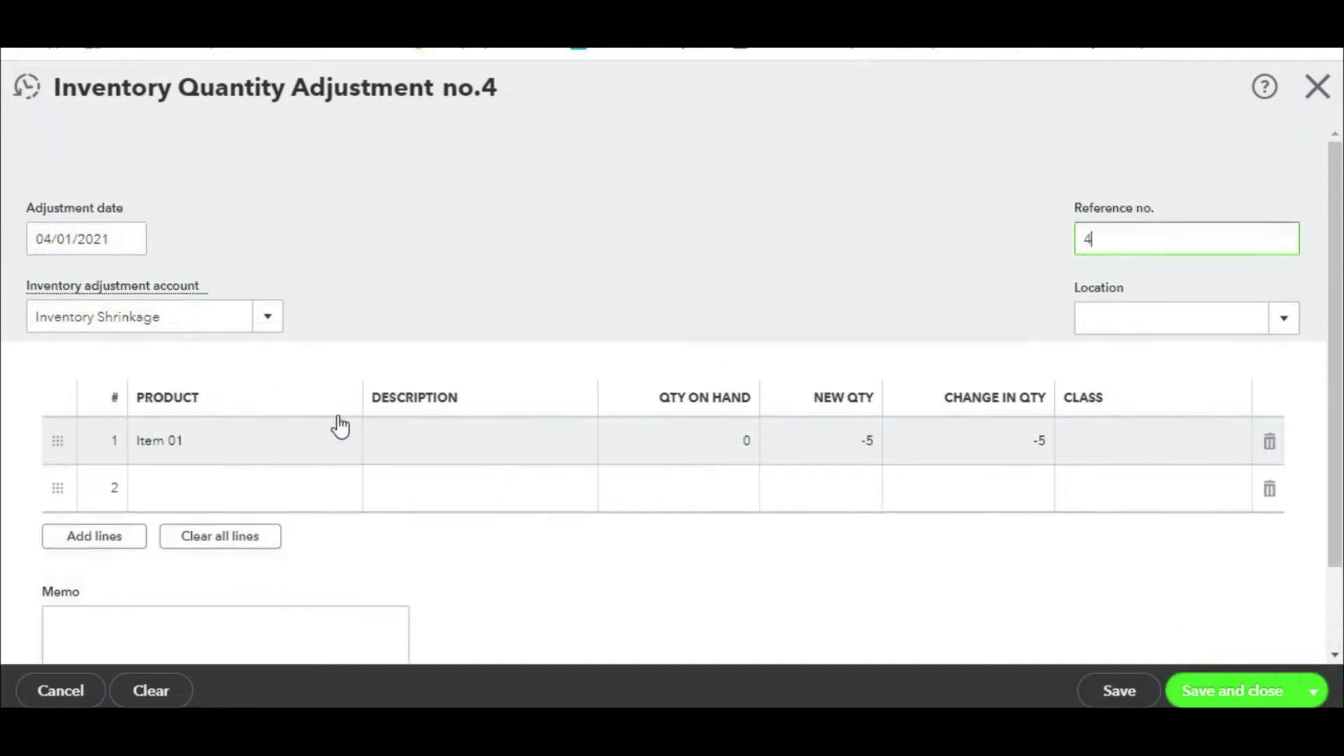
click(132, 245)
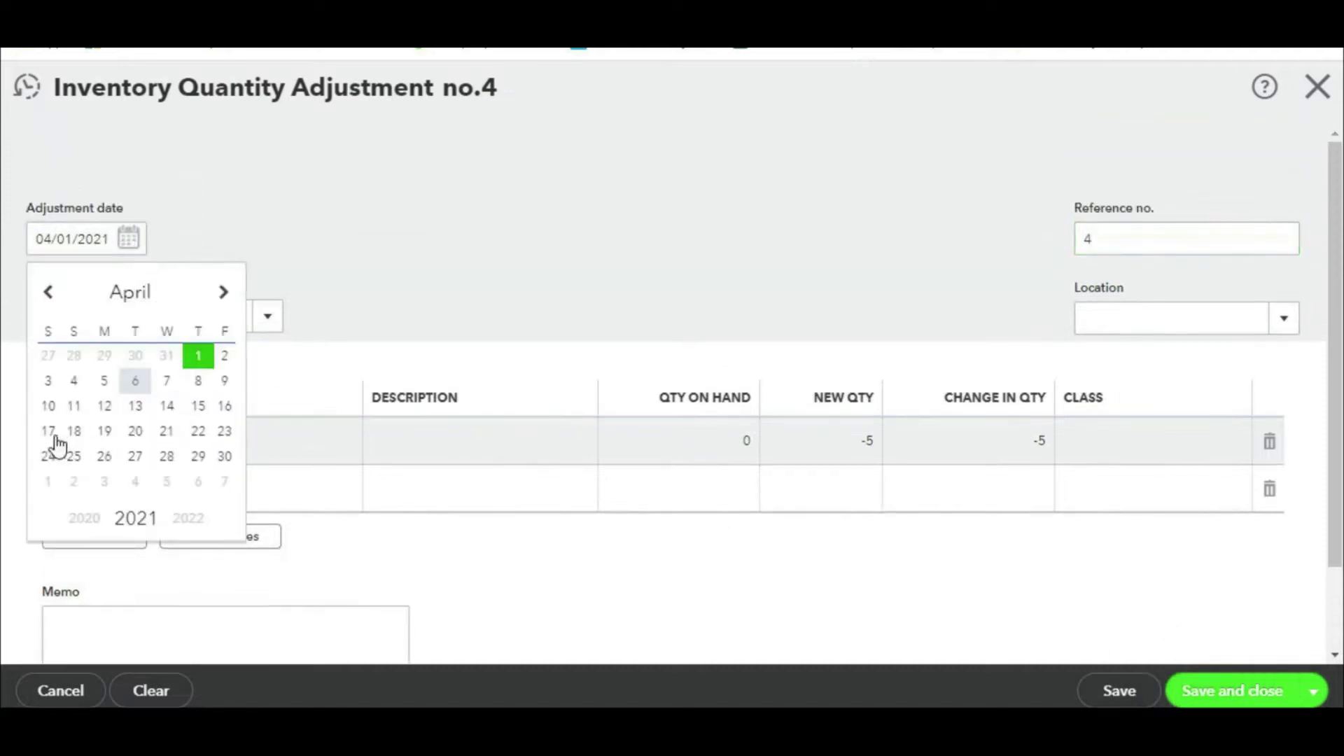
click(225, 407)
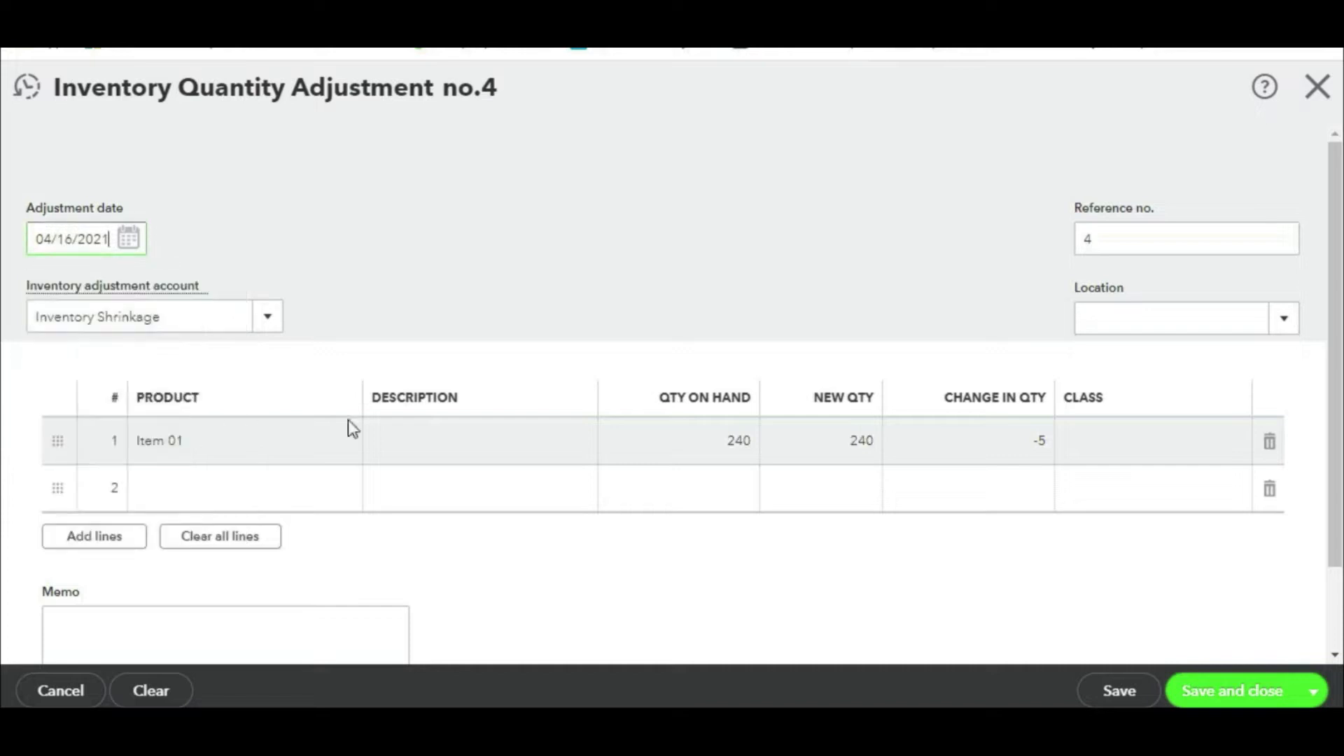
click(1134, 695)
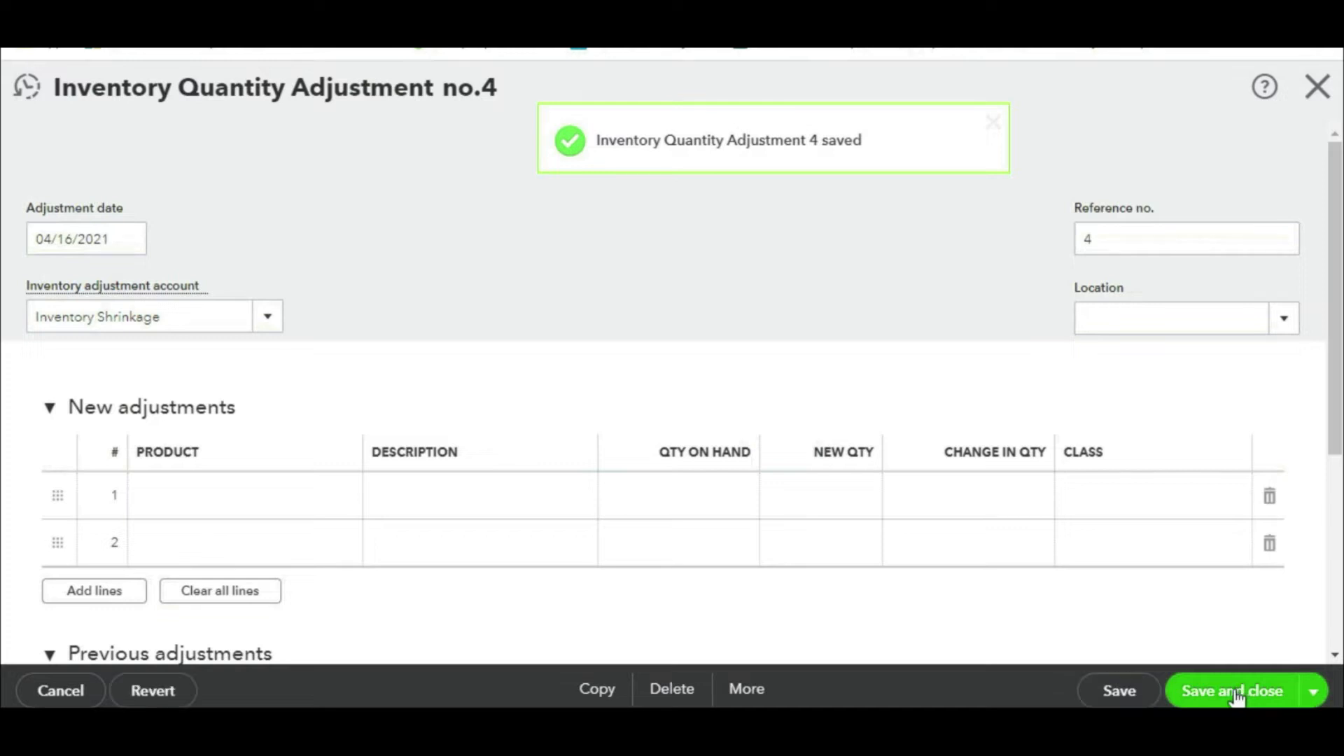
click(1237, 693)
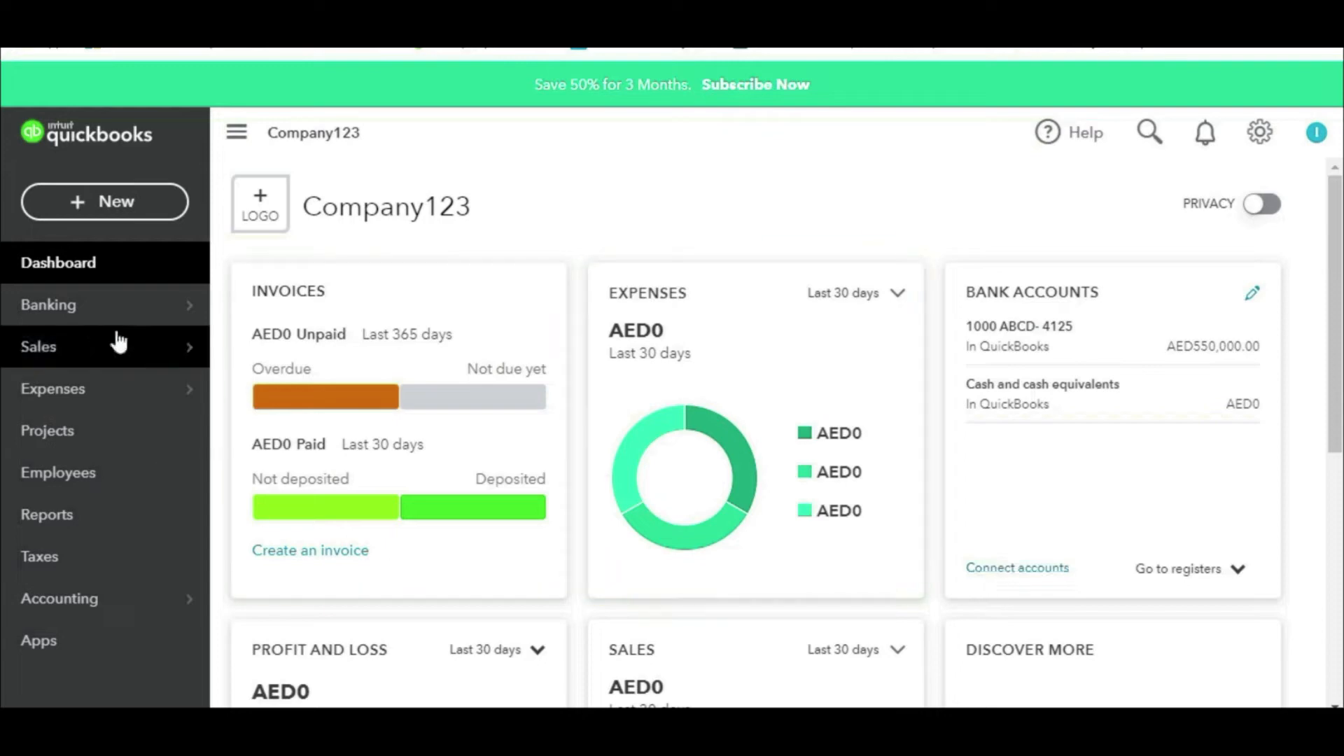
Step: Run the Inventory Valuation Detail report with the end date 17 April 2021
mouse_move(130, 358)
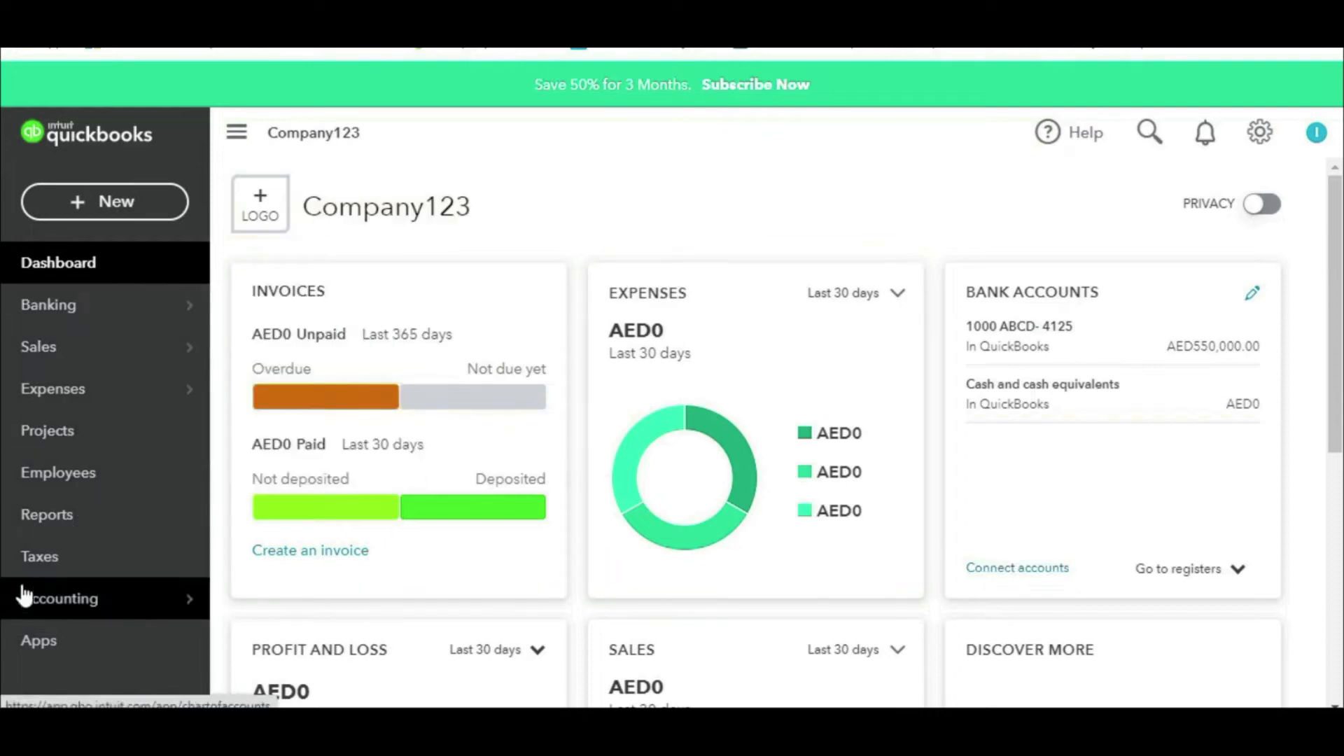
click(43, 518)
click(943, 264)
text(inve)
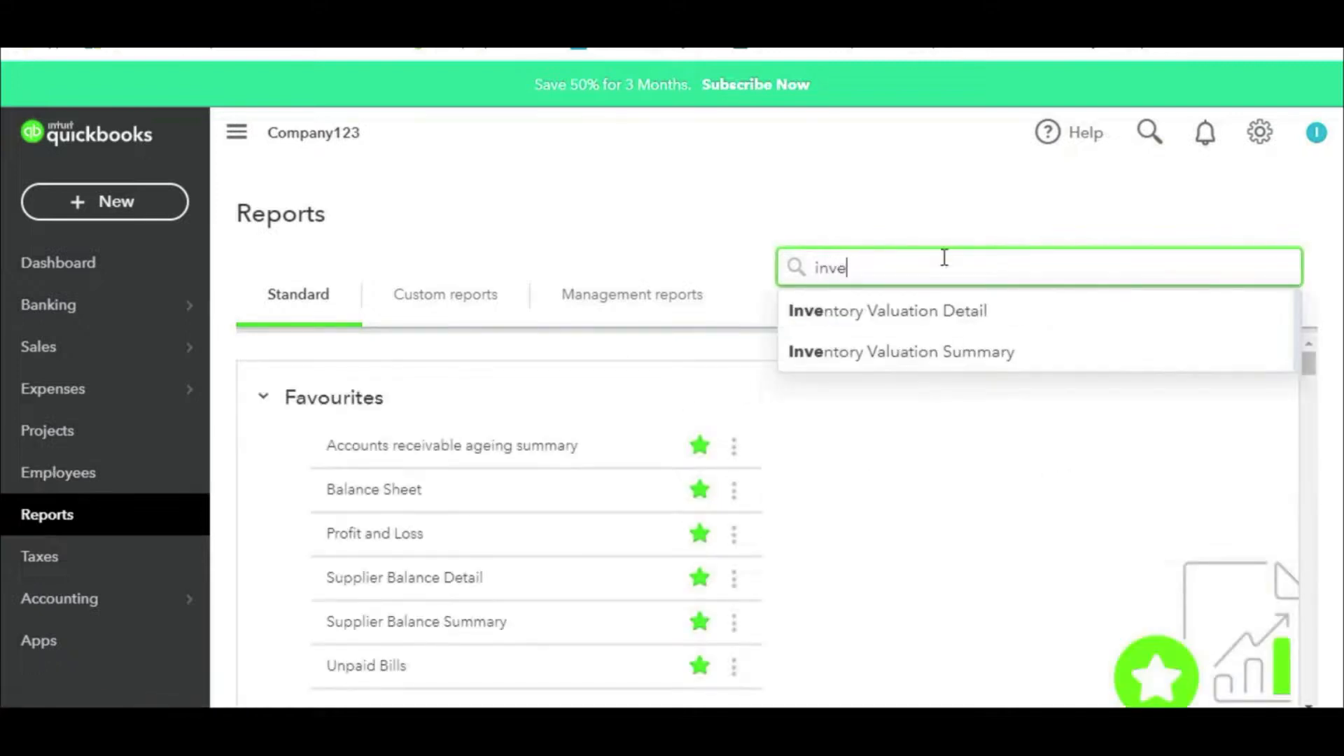
click(943, 305)
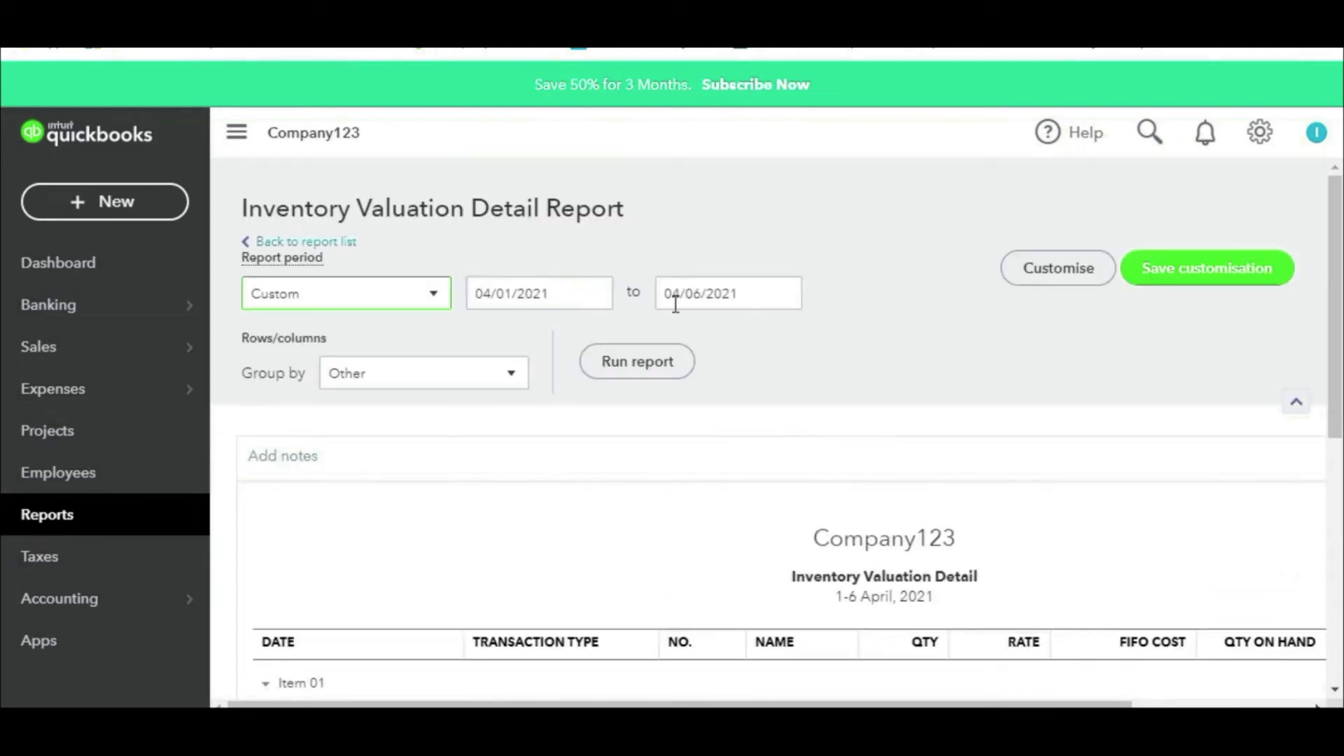
click(782, 297)
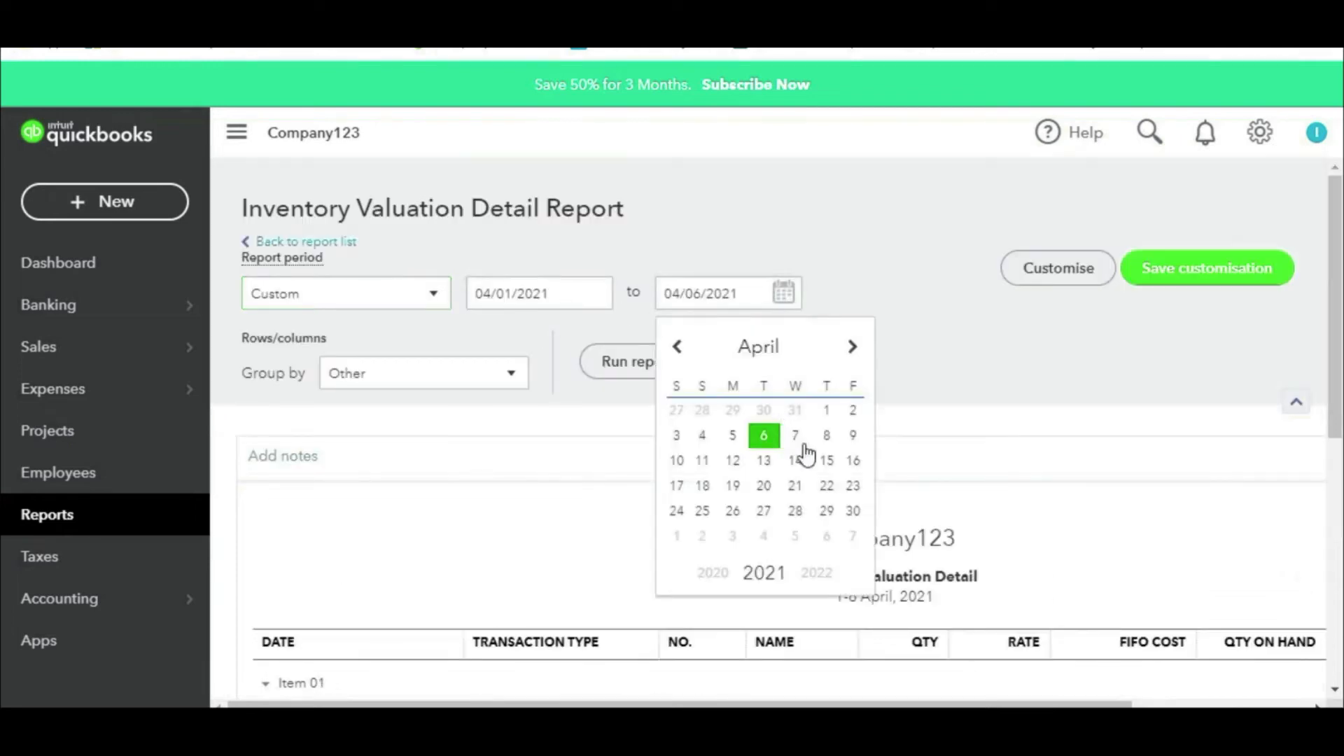
click(680, 486)
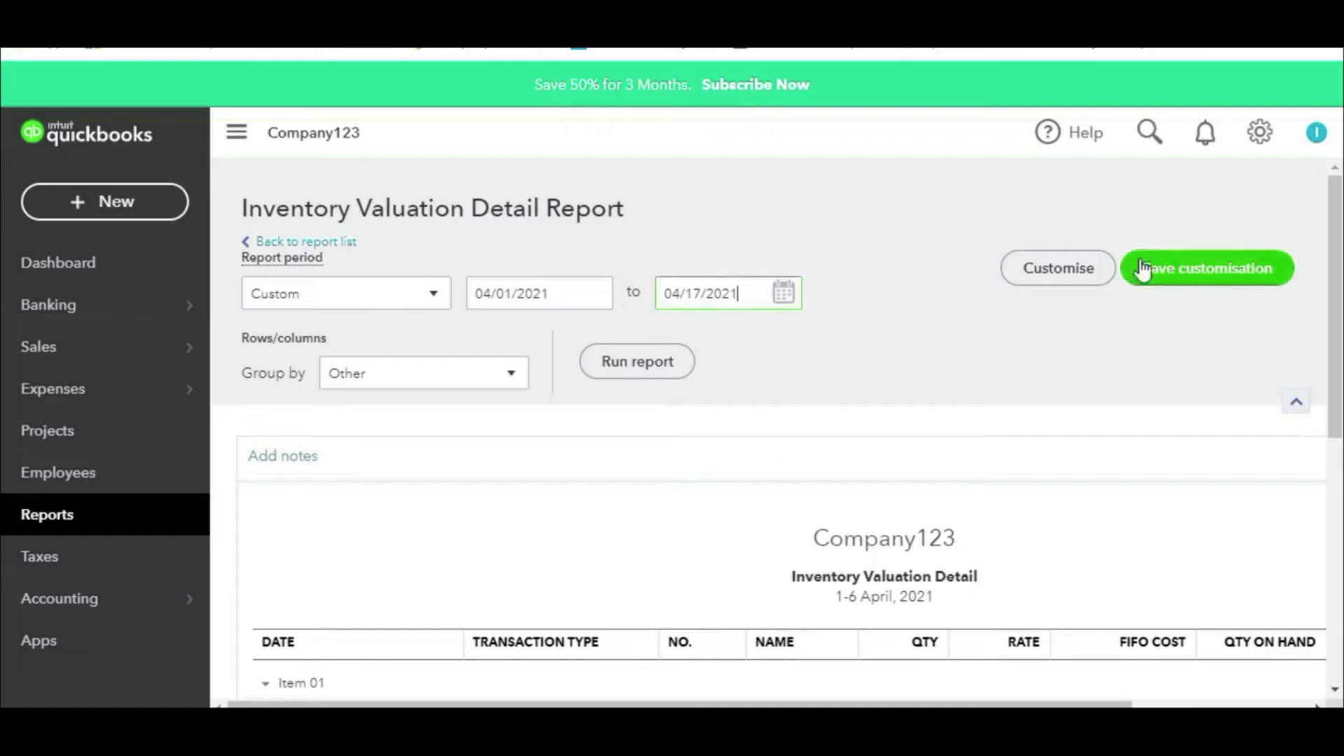
click(643, 361)
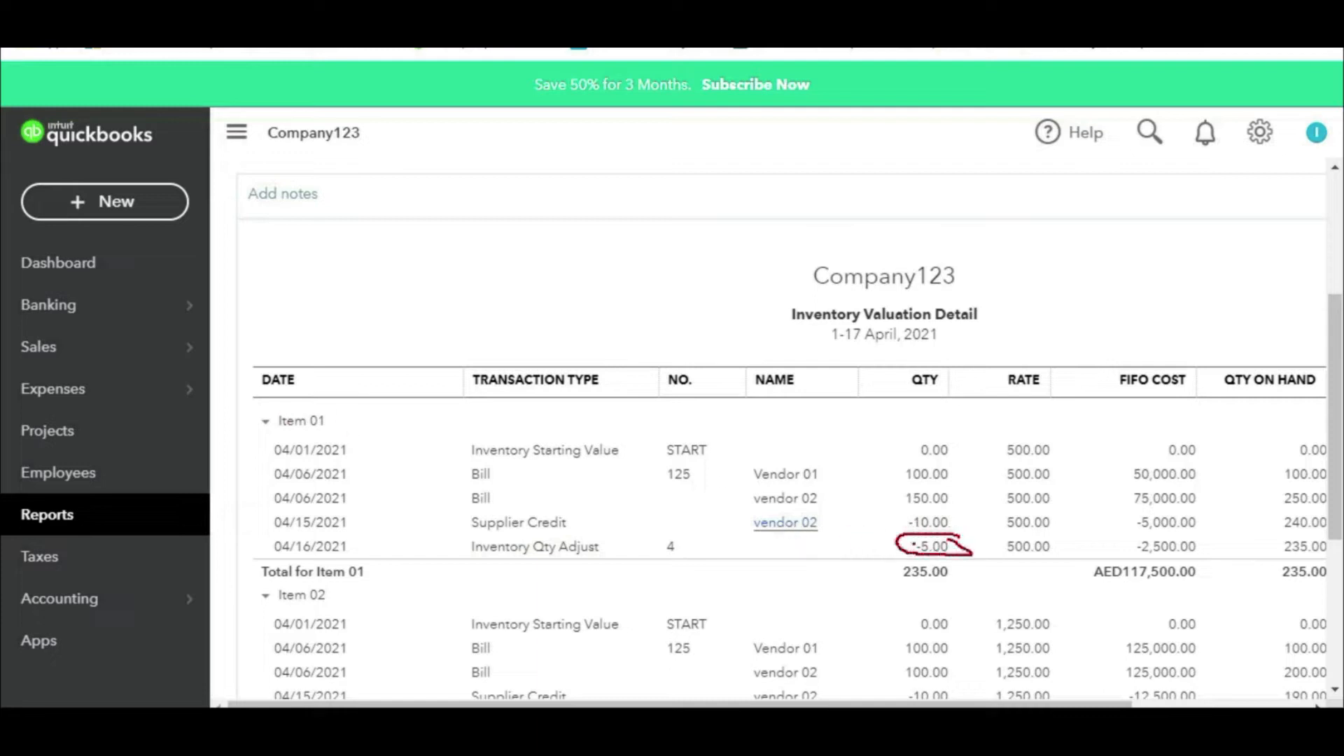
Step: Annotate the -5.00 Inventory Qty Adjust row, FIFO cost and Item 01's 235.00 quantity on hand
drag(820, 558, 893, 554)
drag(871, 531, 860, 581)
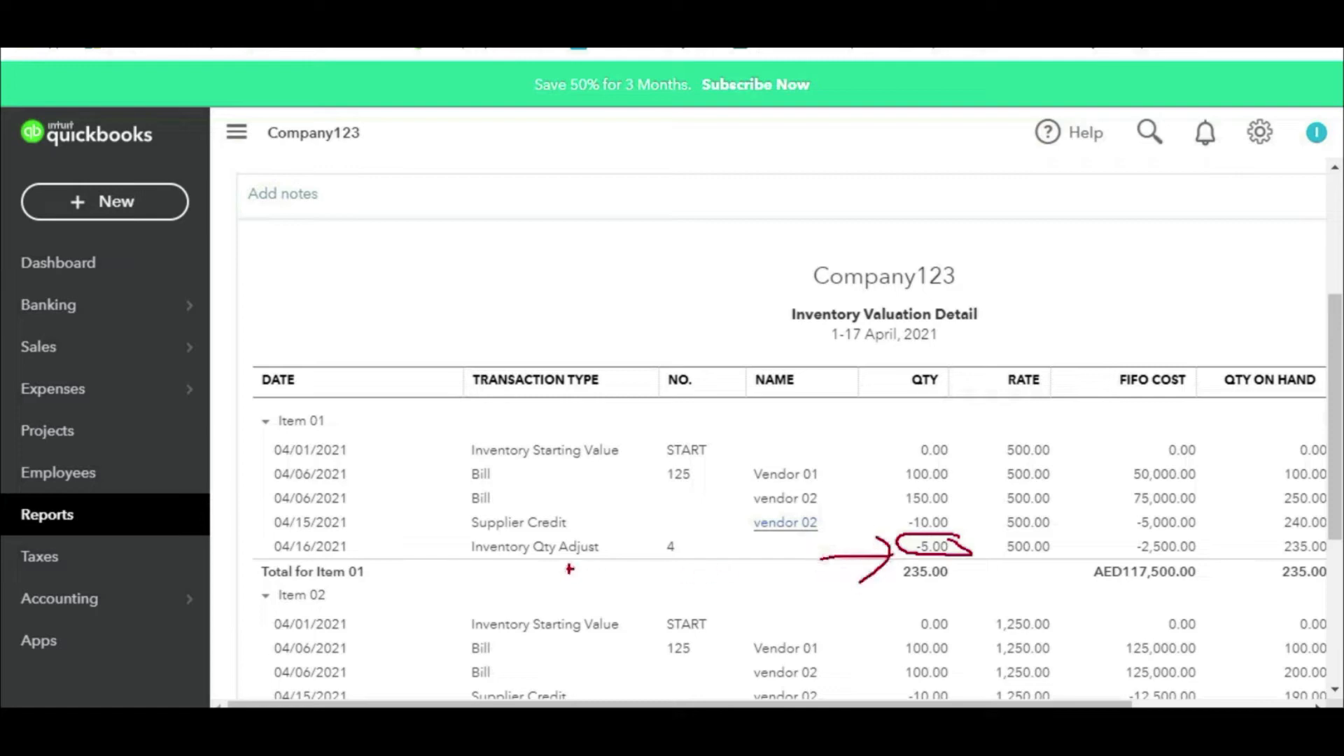
mouse_move(459, 566)
mouse_down()
mouse_move(760, 564)
mouse_move(533, 524)
mouse_move(424, 547)
mouse_move(466, 568)
mouse_up()
mouse_move(1189, 401)
mouse_down()
mouse_move(1076, 539)
mouse_move(1253, 448)
mouse_move(1184, 400)
mouse_up()
mouse_move(1298, 416)
mouse_down()
mouse_move(1340, 515)
mouse_move(1301, 418)
mouse_up()
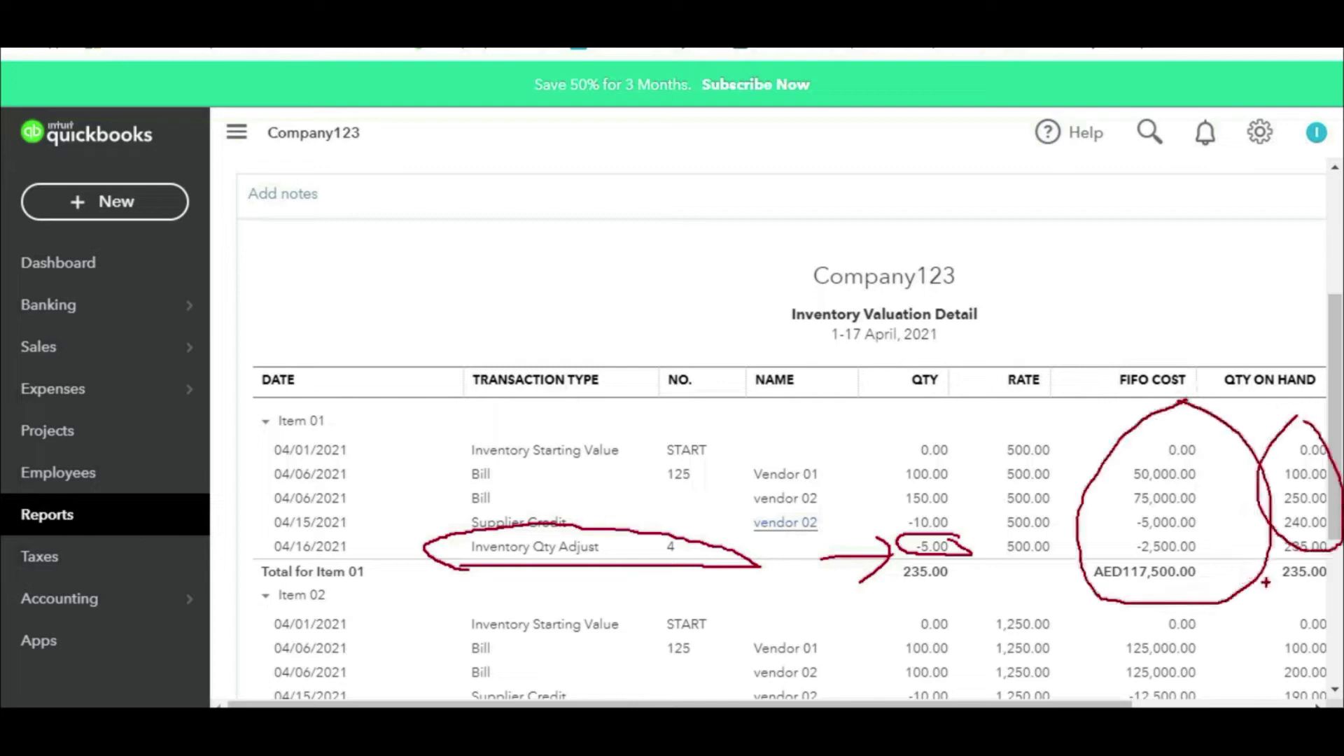
mouse_move(1288, 591)
mouse_down()
mouse_move(1329, 590)
mouse_move(1316, 598)
mouse_up()
drag(881, 471, 928, 450)
drag(875, 499, 950, 468)
drag(884, 526, 931, 513)
drag(910, 502, 969, 490)
drag(875, 540, 984, 516)
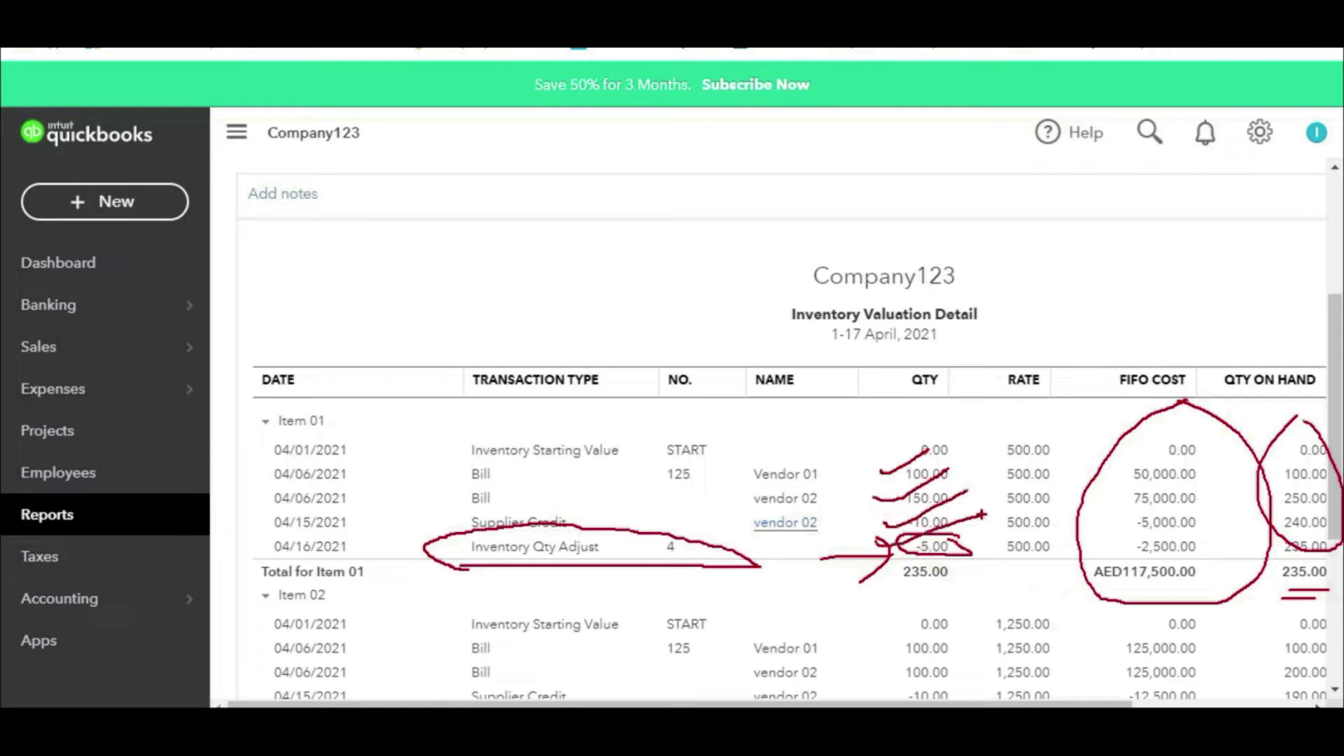
drag(952, 566, 983, 557)
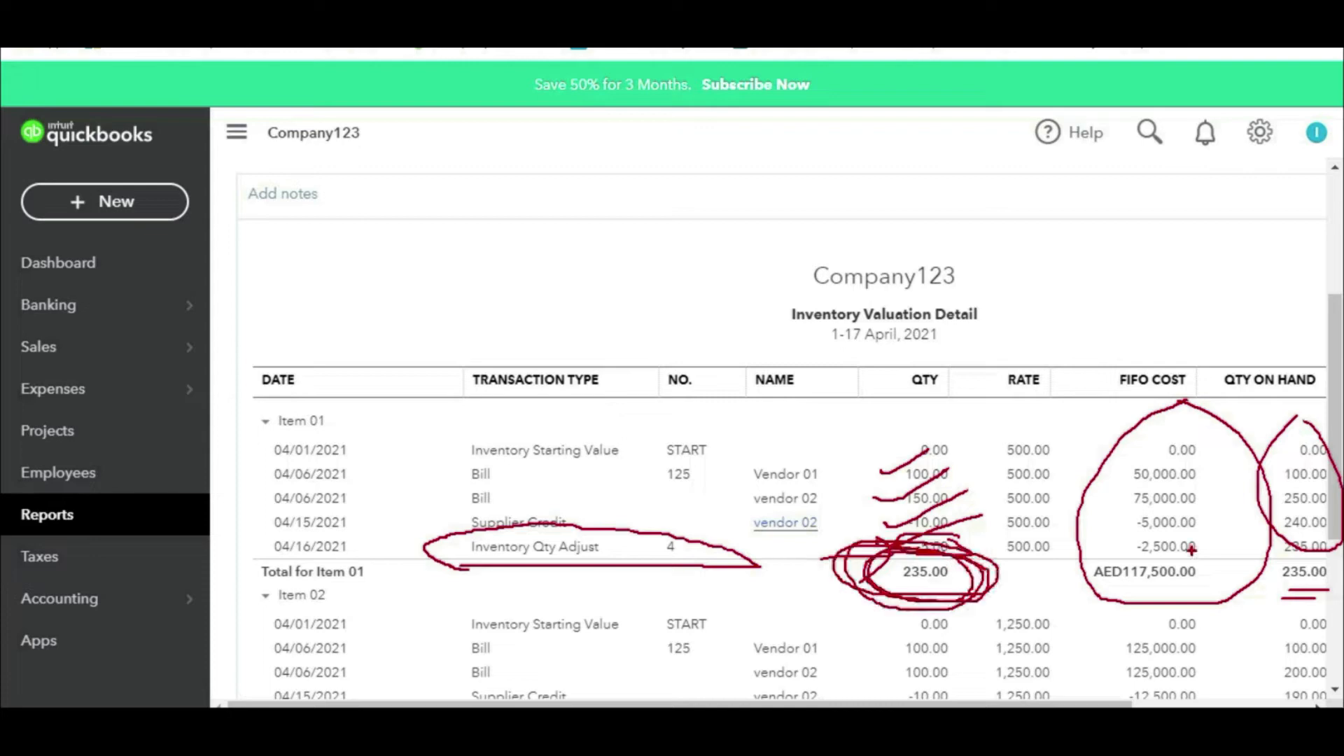
key(Escape)
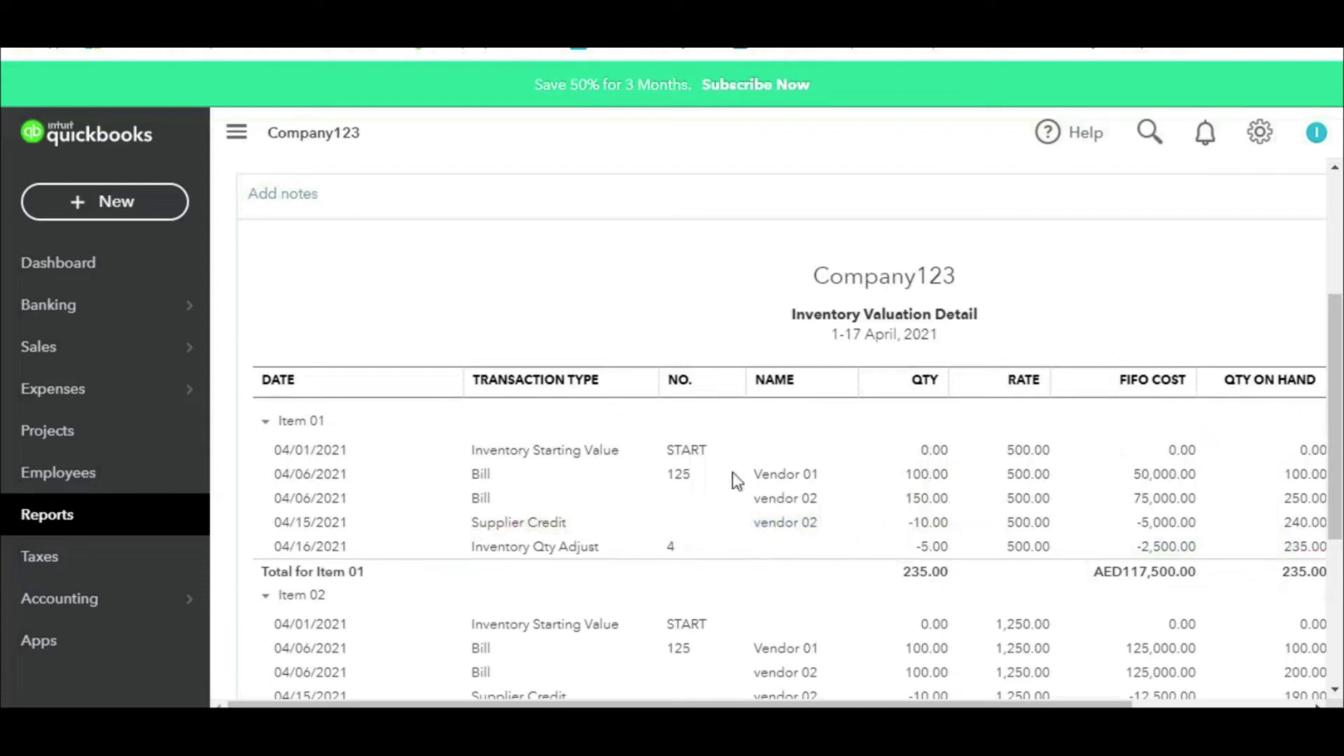
mouse_move(91, 357)
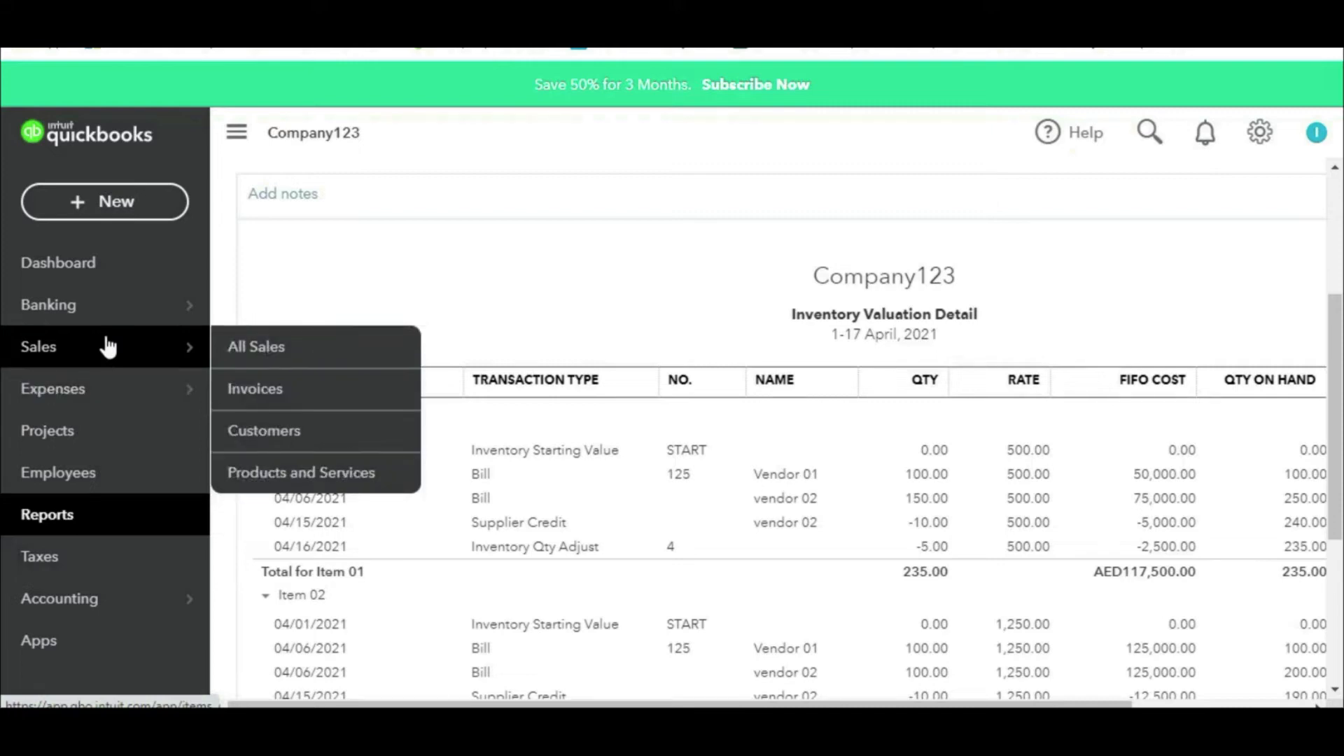
Step: Run the Profit and Loss report with the end date 17 April 2021
click(52, 518)
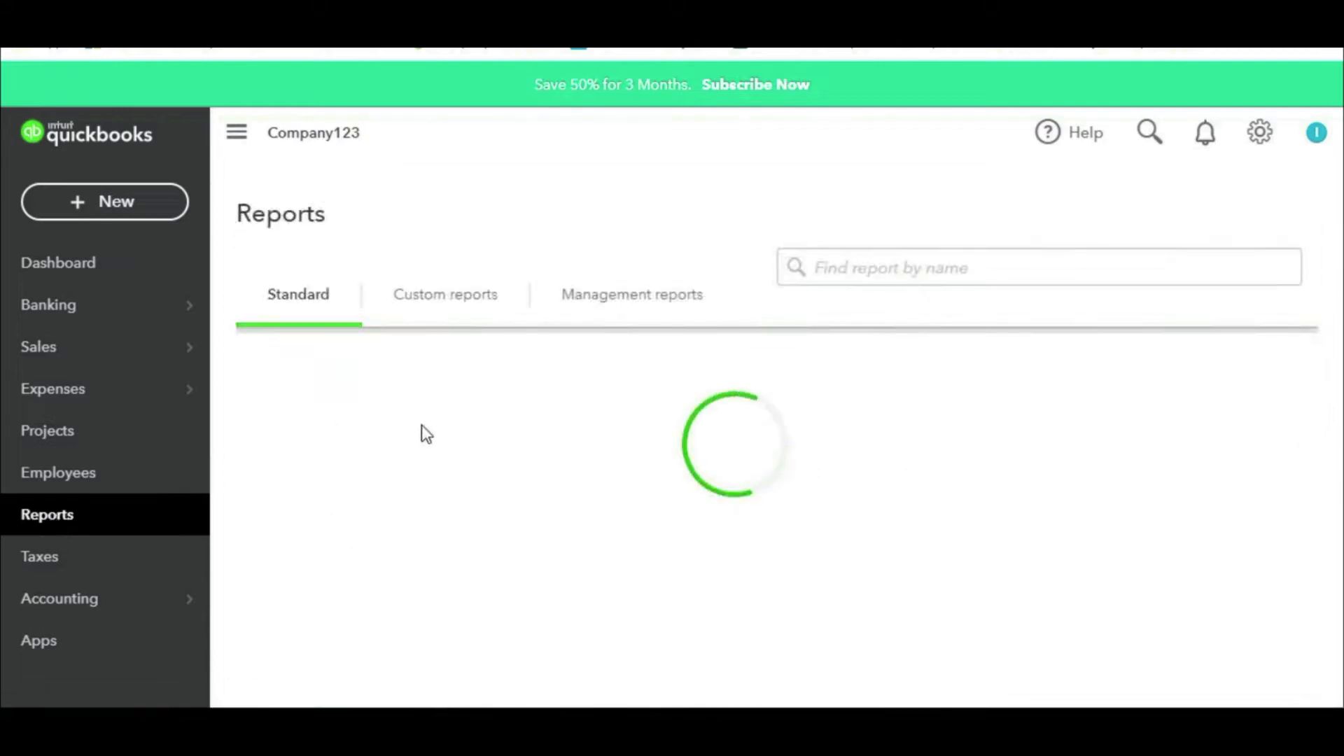
click(369, 542)
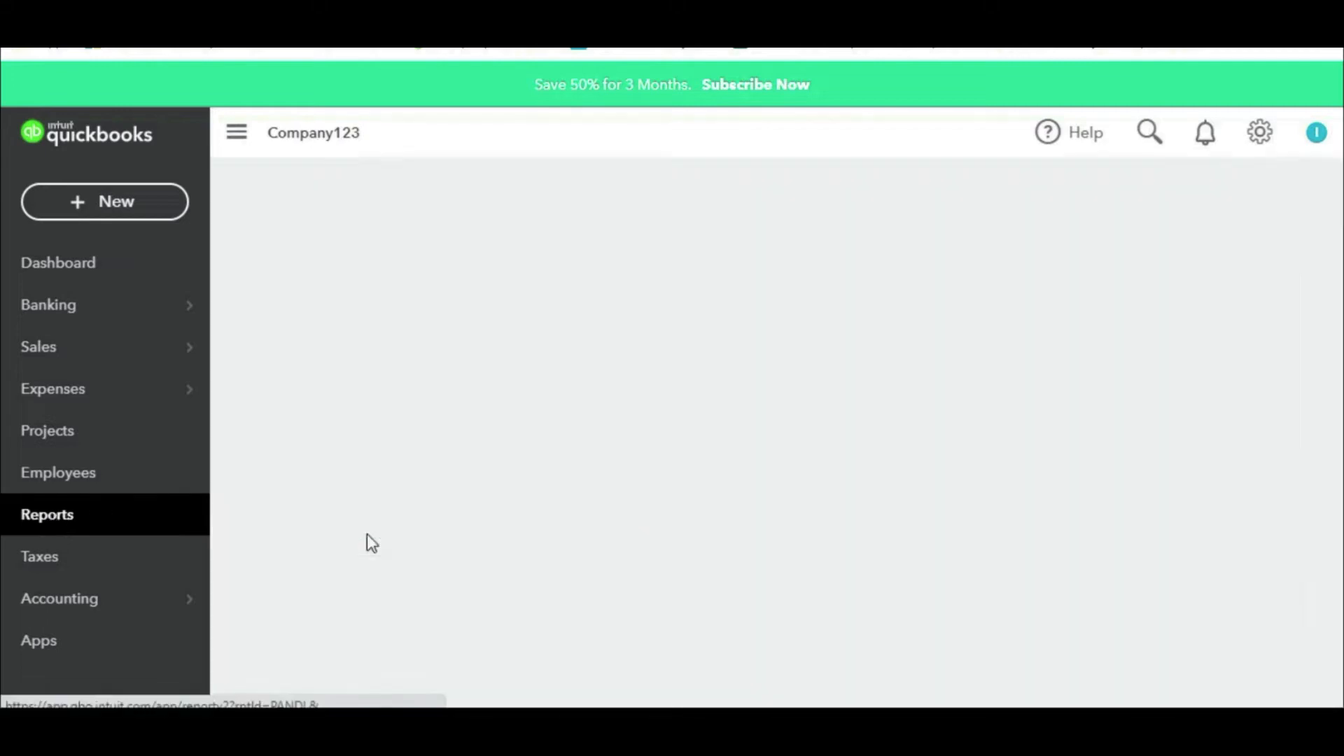
scroll(423, 252, down, 2)
scroll(640, 364, up, 1)
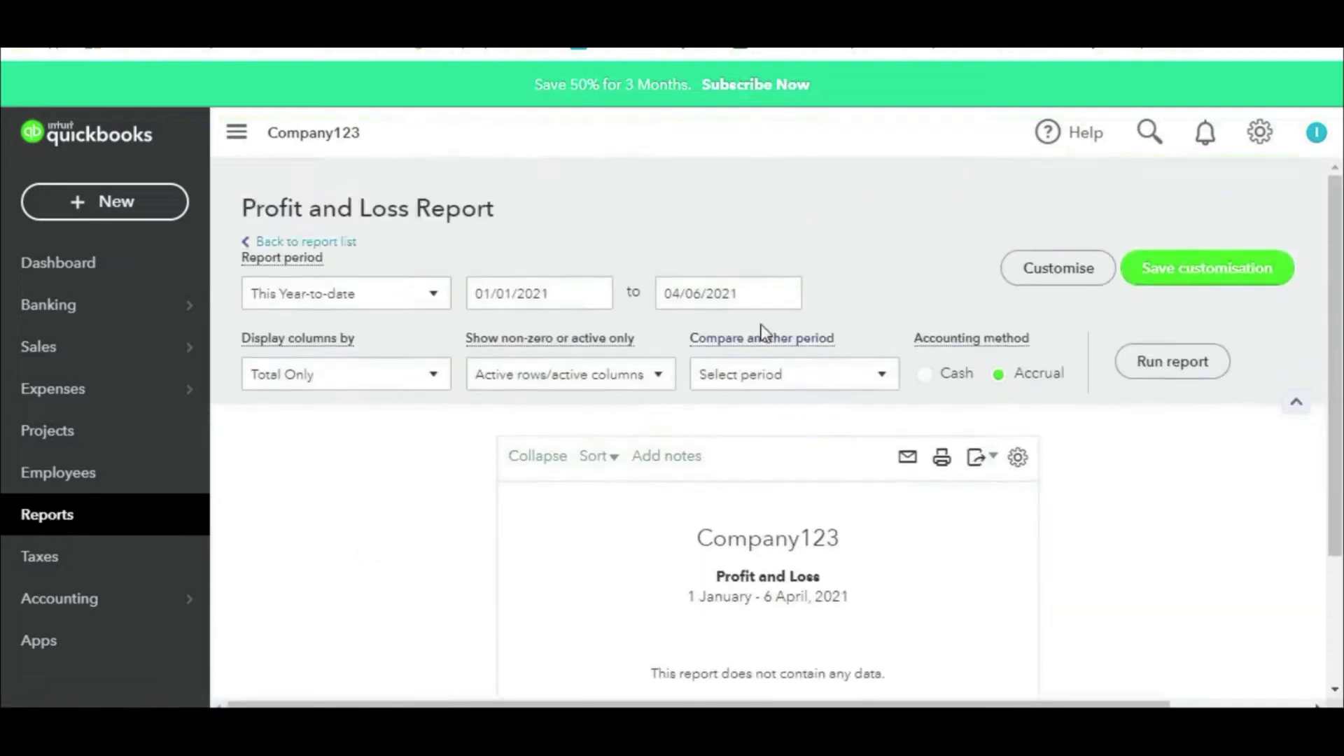
click(783, 297)
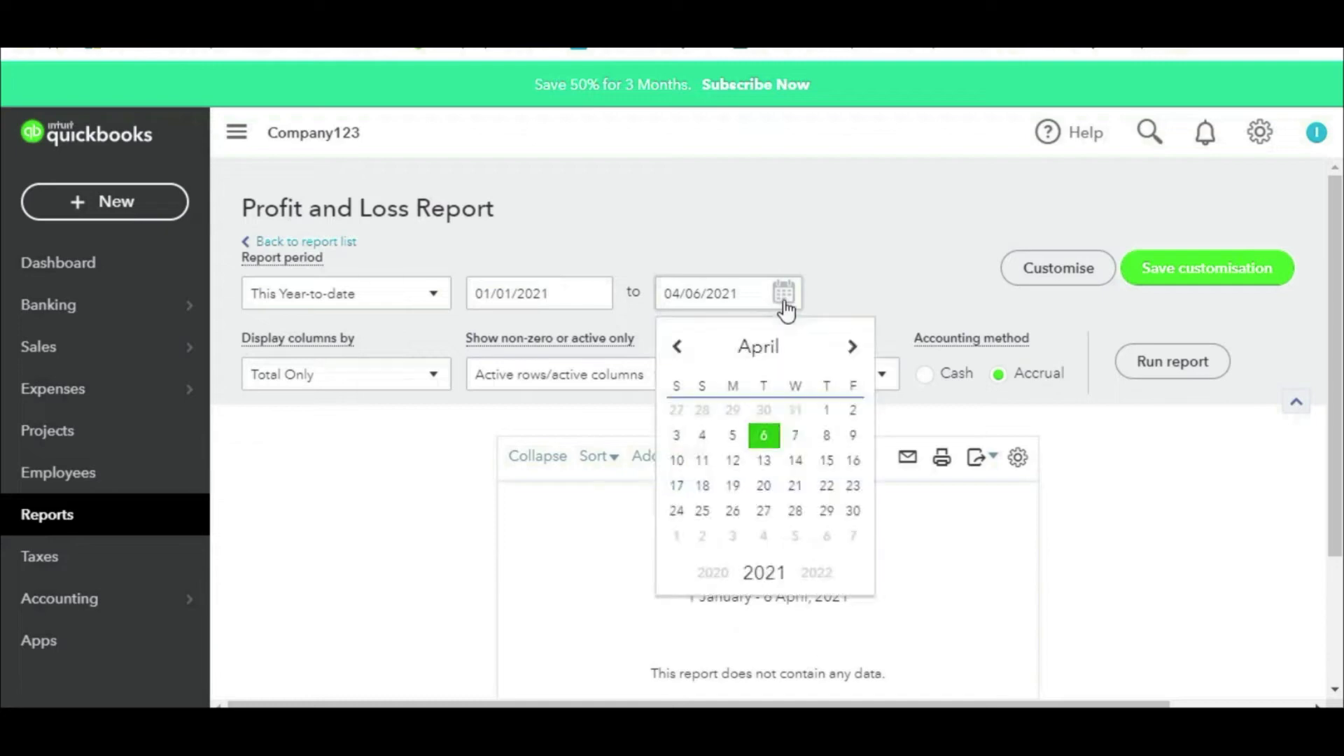
click(677, 486)
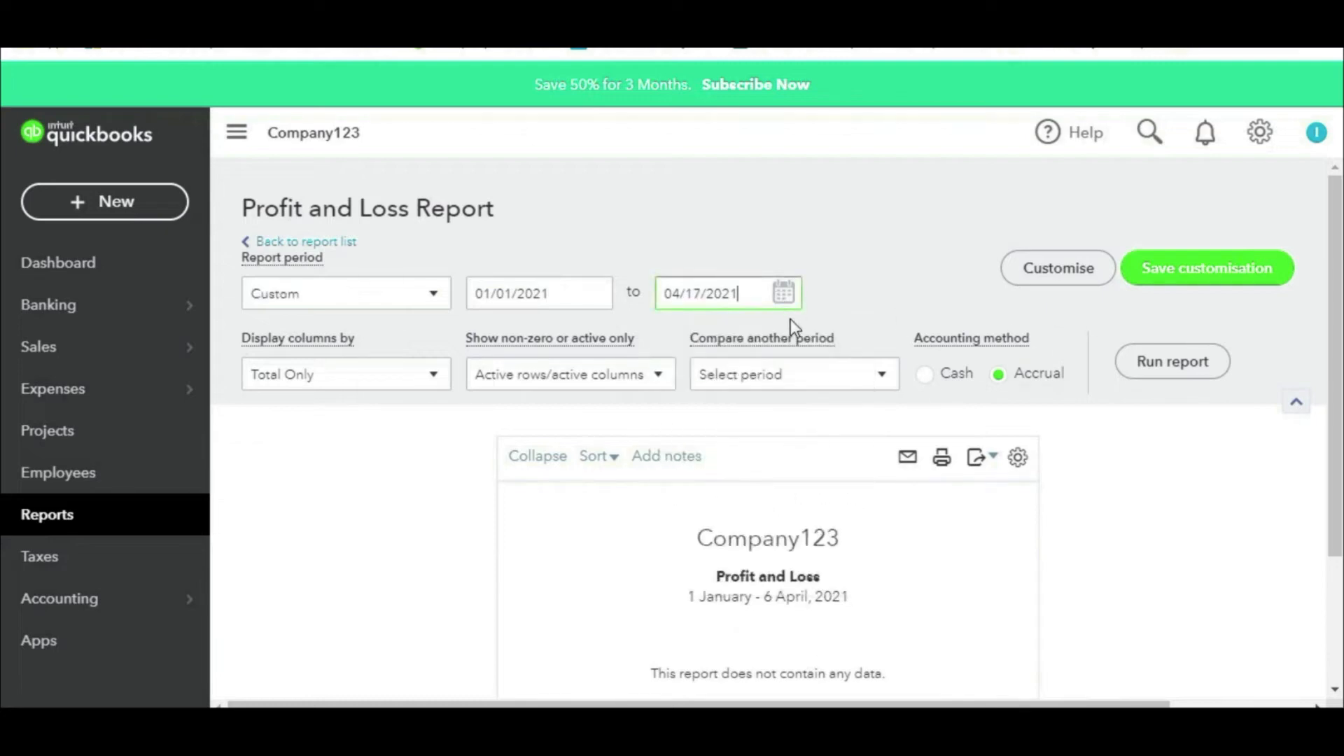
click(1135, 372)
Step: Annotate the 2,500.00 Inventory Shrinkage amount, then switch to the course outline spreadsheet
scroll(1043, 440, down, 4)
key(ctrl+2)
mouse_move(1069, 372)
mouse_down()
mouse_move(993, 382)
mouse_move(1102, 400)
mouse_up()
mouse_move(755, 393)
mouse_down()
mouse_move(935, 401)
mouse_move(834, 439)
mouse_up()
drag(462, 403, 626, 386)
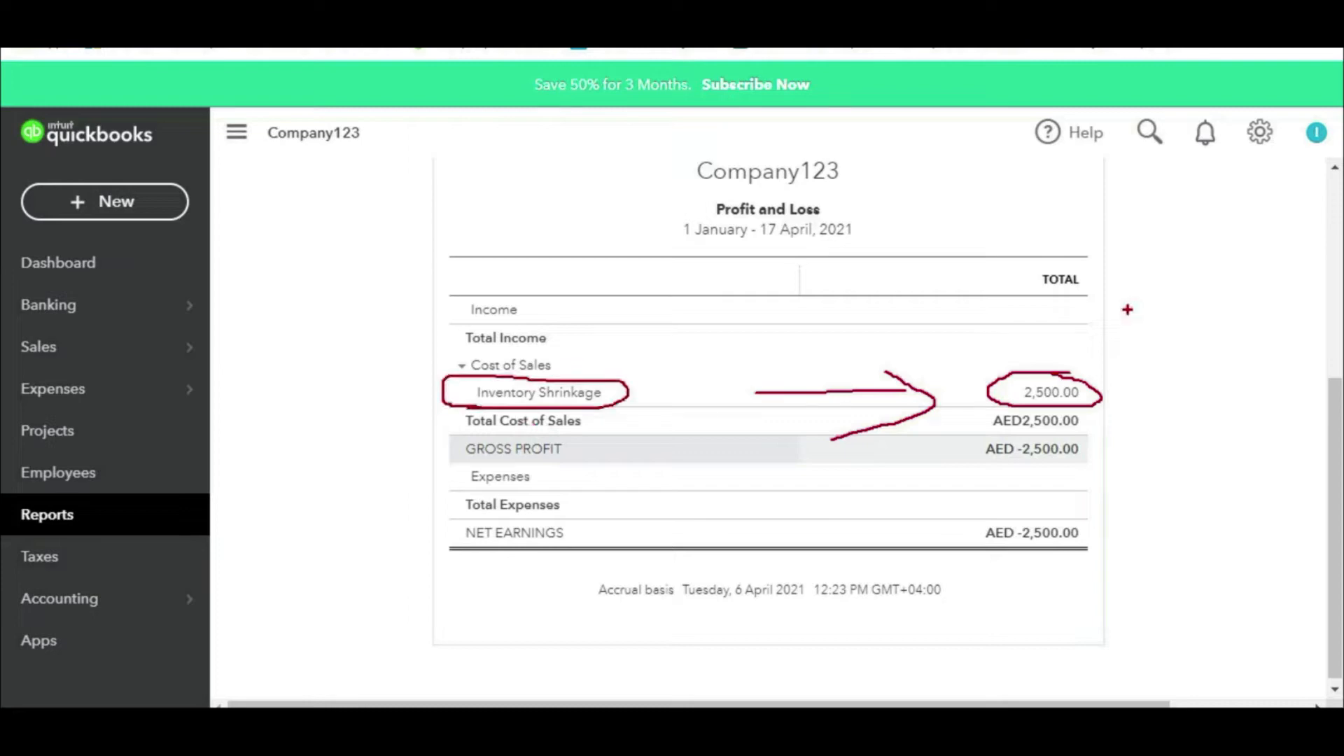
key(Escape)
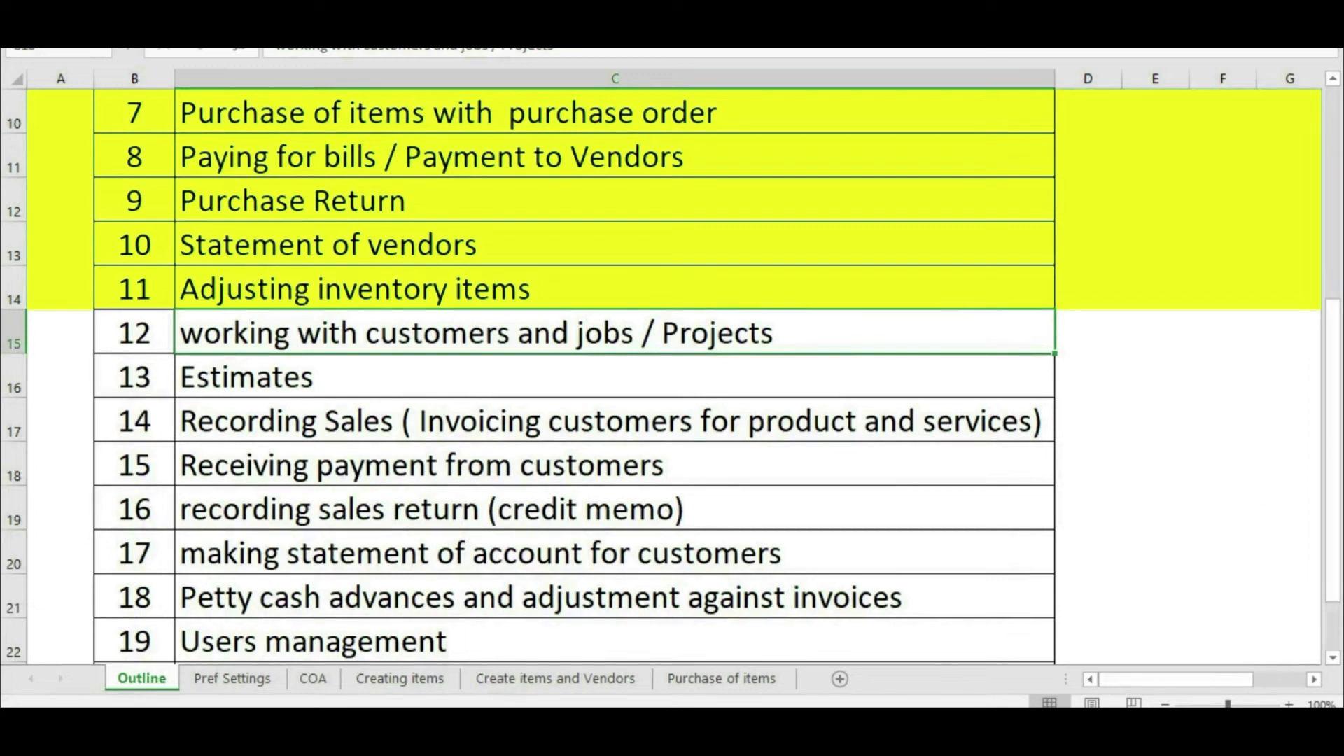
mouse_move(819, 704)
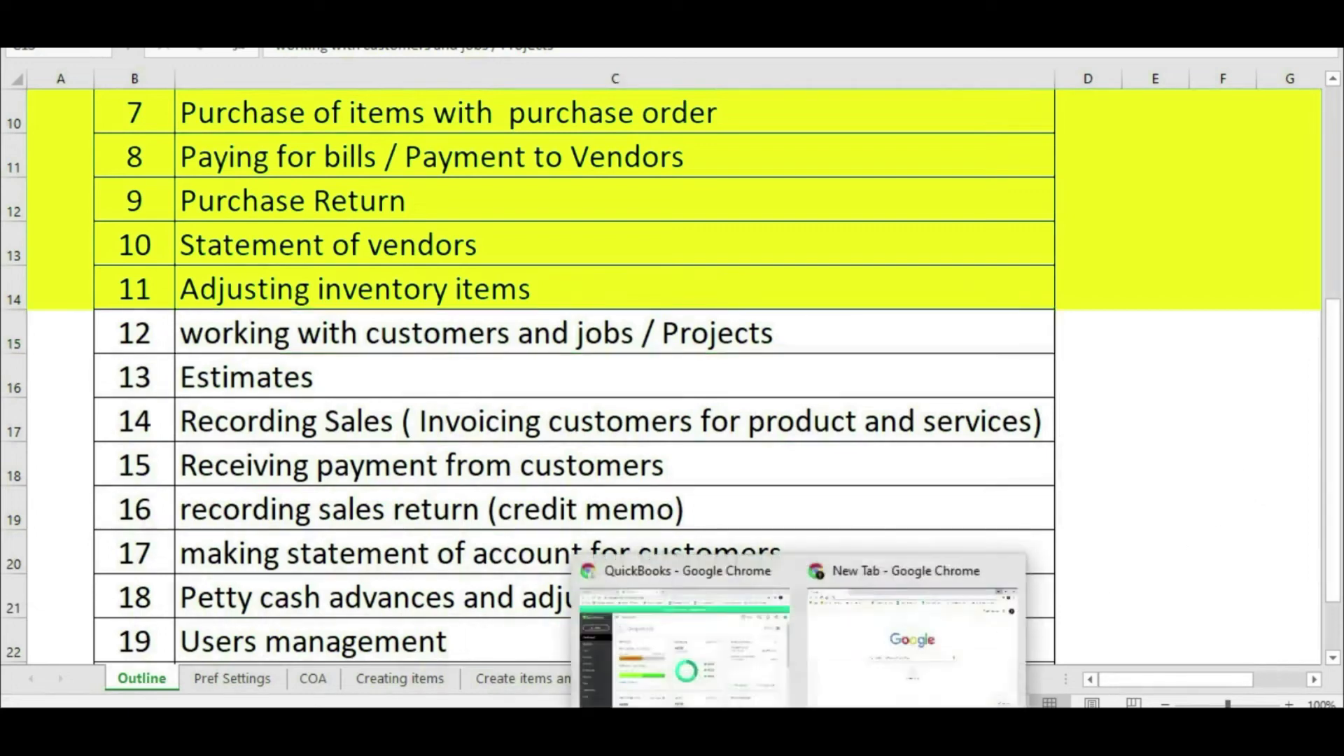
click(735, 651)
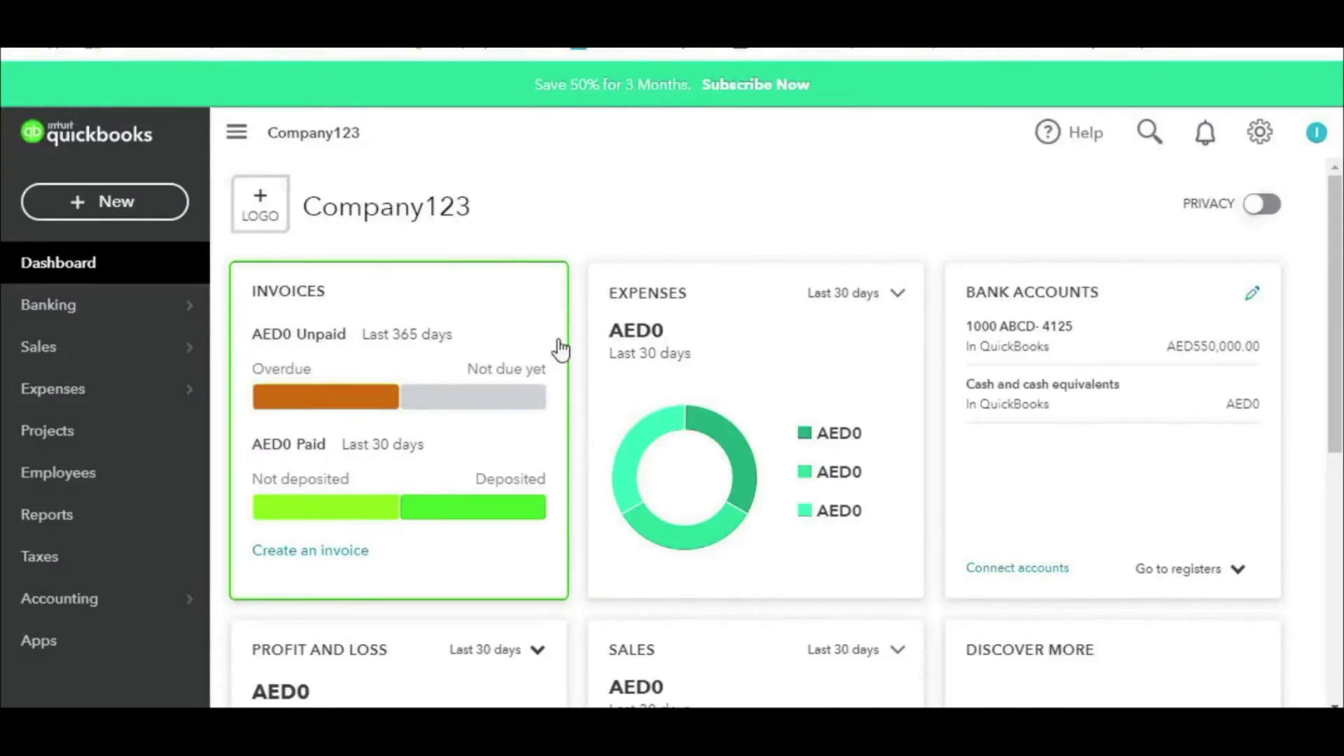
Step: Add a new customer with the company name Company 01
mouse_move(112, 368)
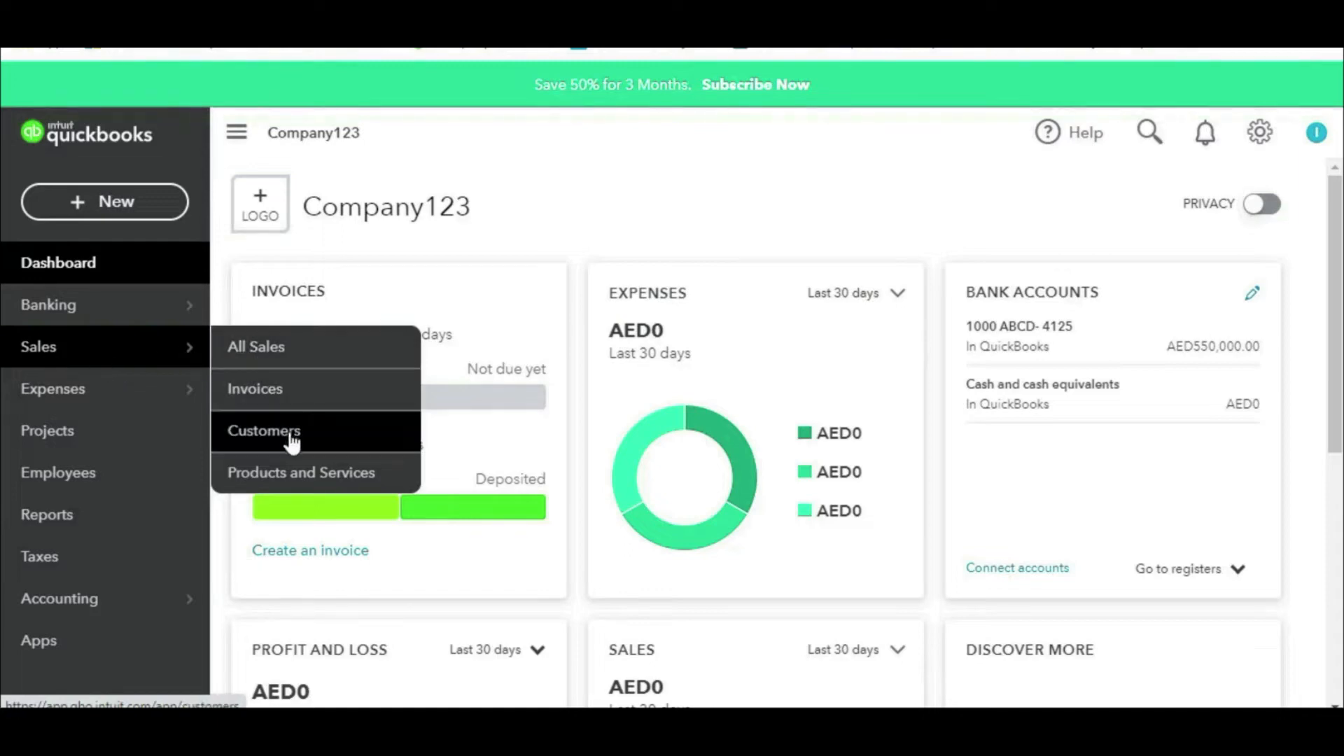
click(272, 420)
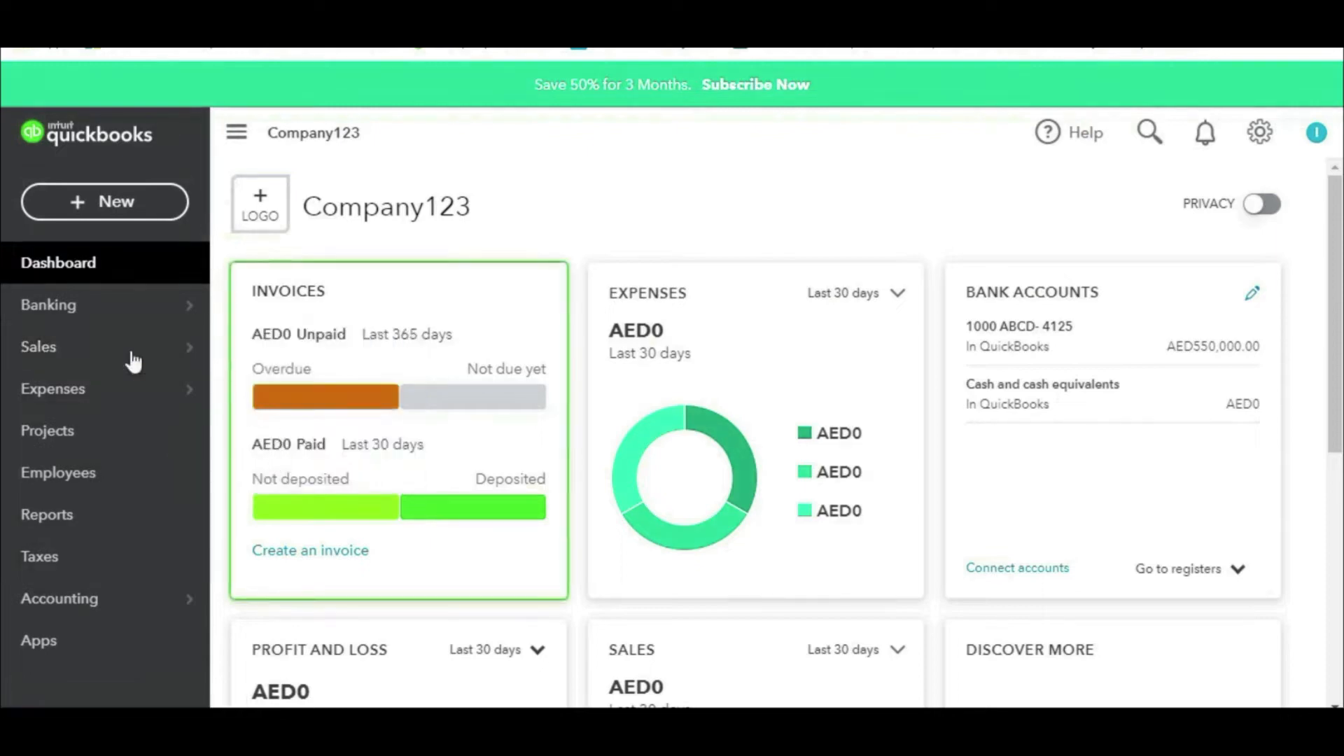
mouse_move(135, 361)
click(301, 432)
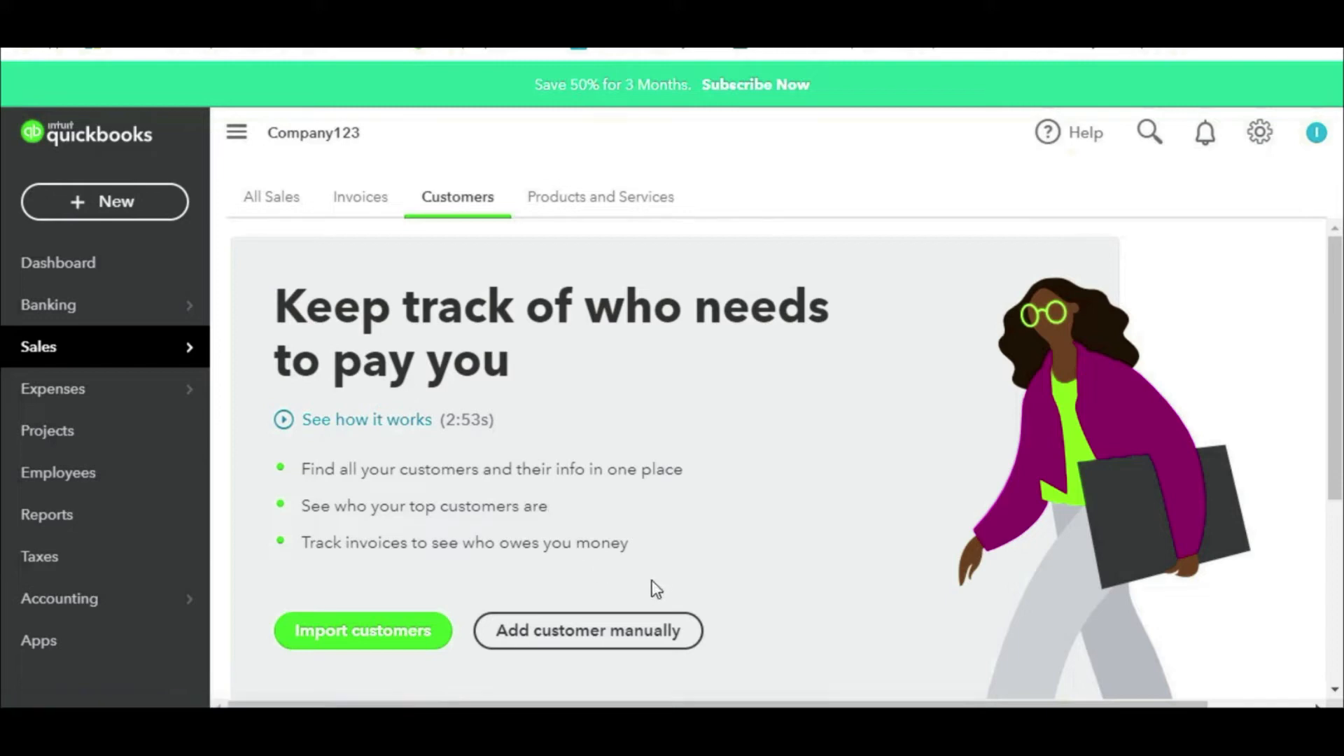
click(596, 650)
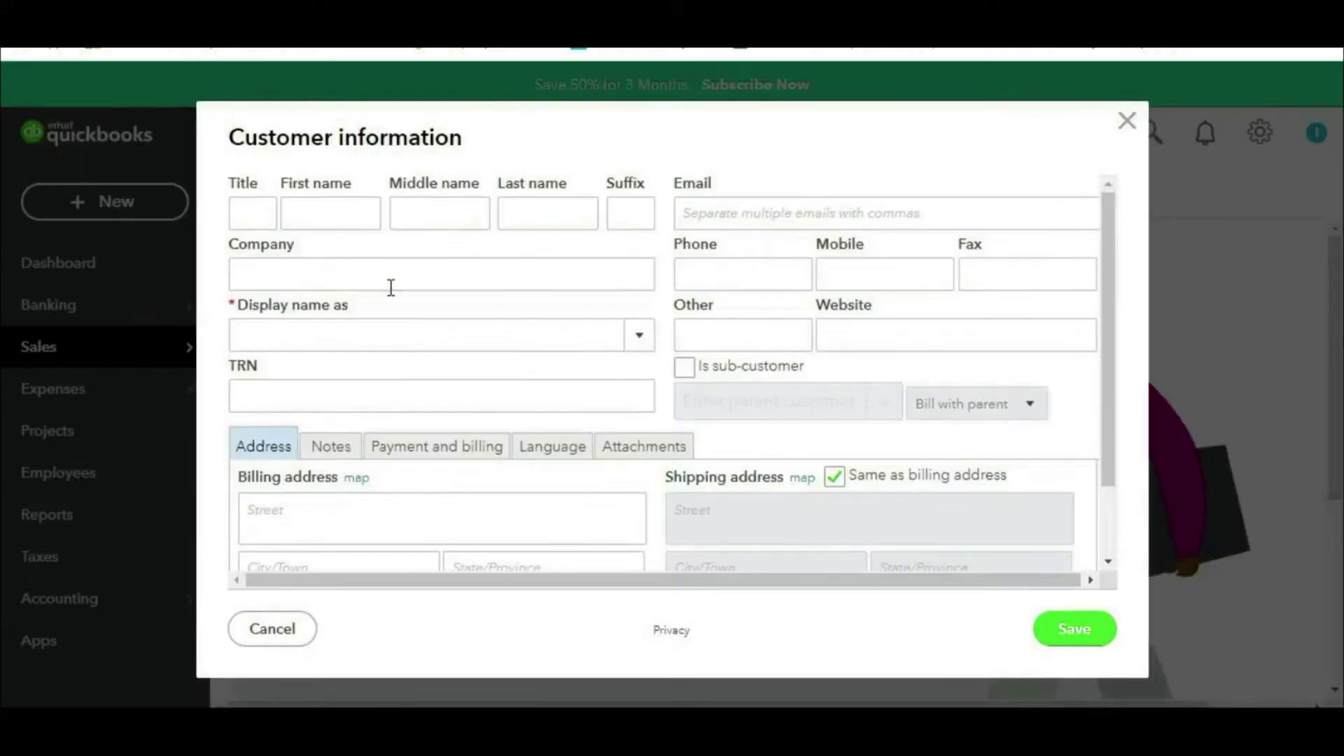
click(389, 287)
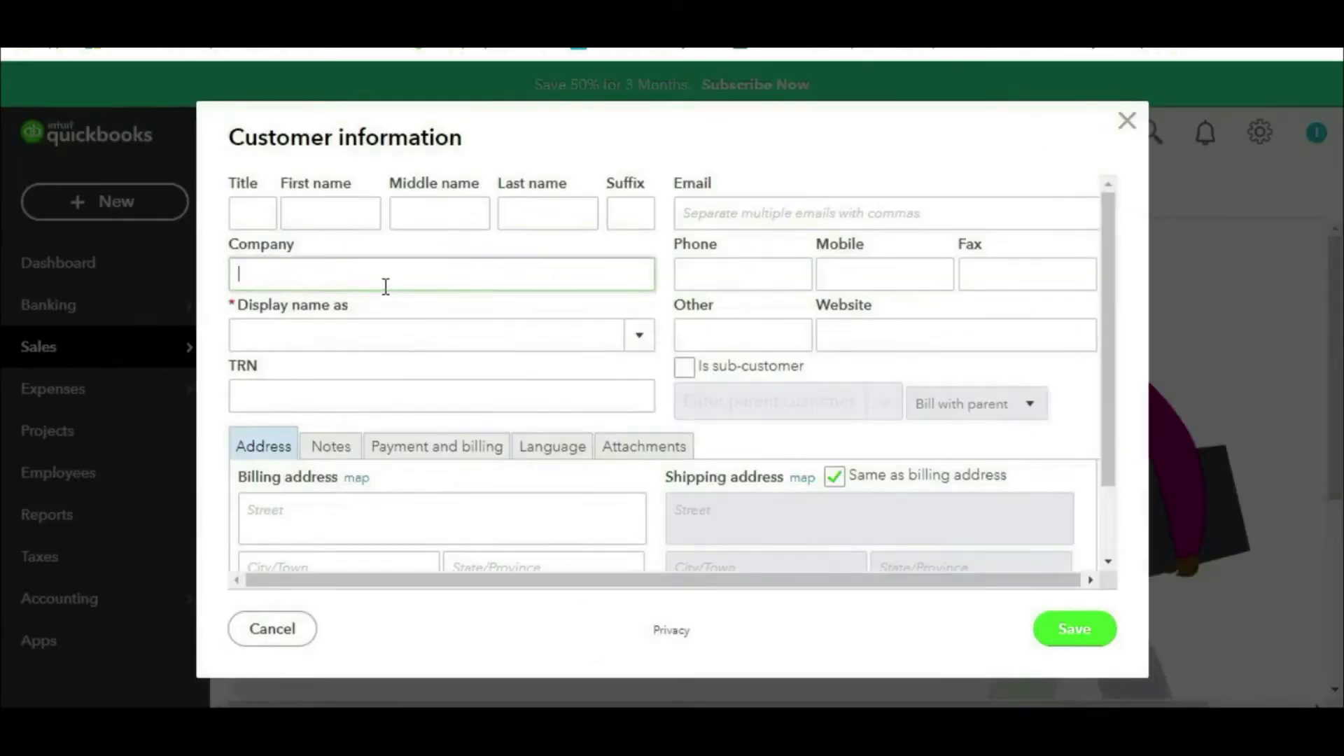
text(Company 01)
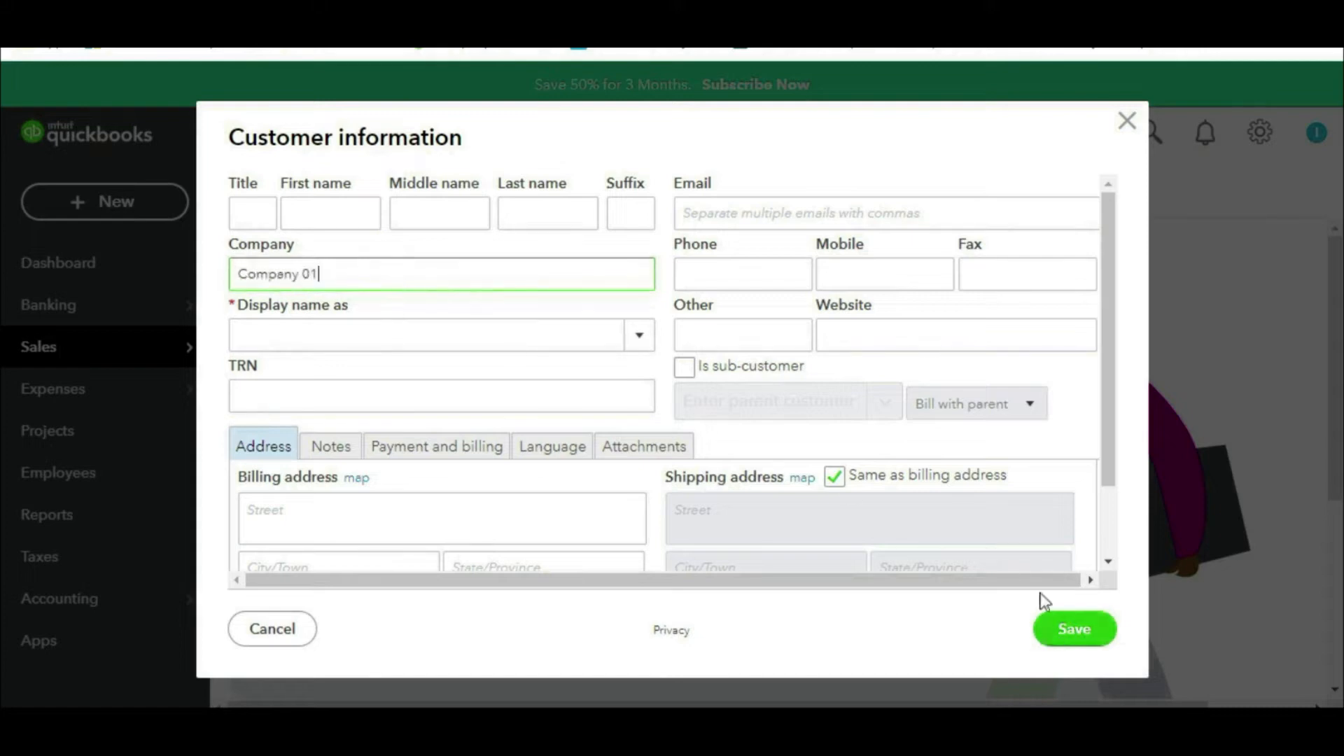
mouse_move(750, 197)
mouse_down()
mouse_move(589, 543)
mouse_move(713, 246)
mouse_up()
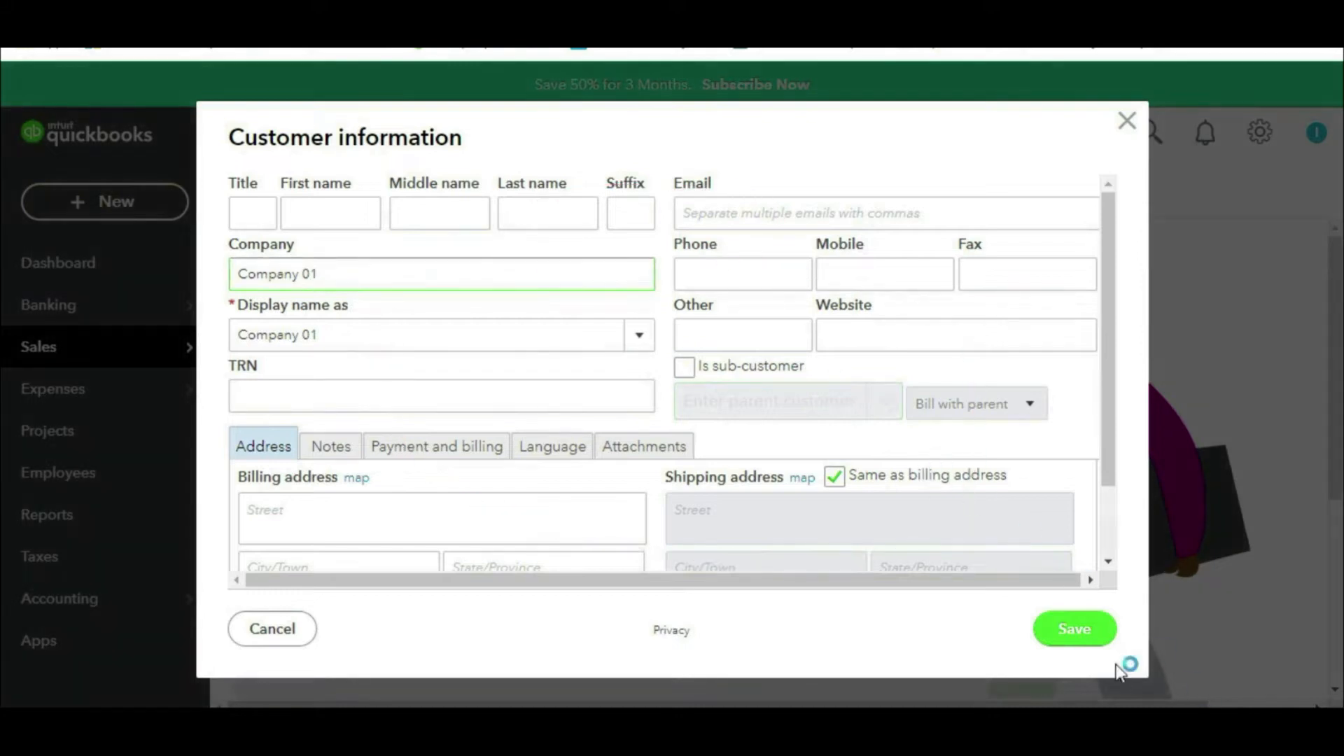
click(1076, 628)
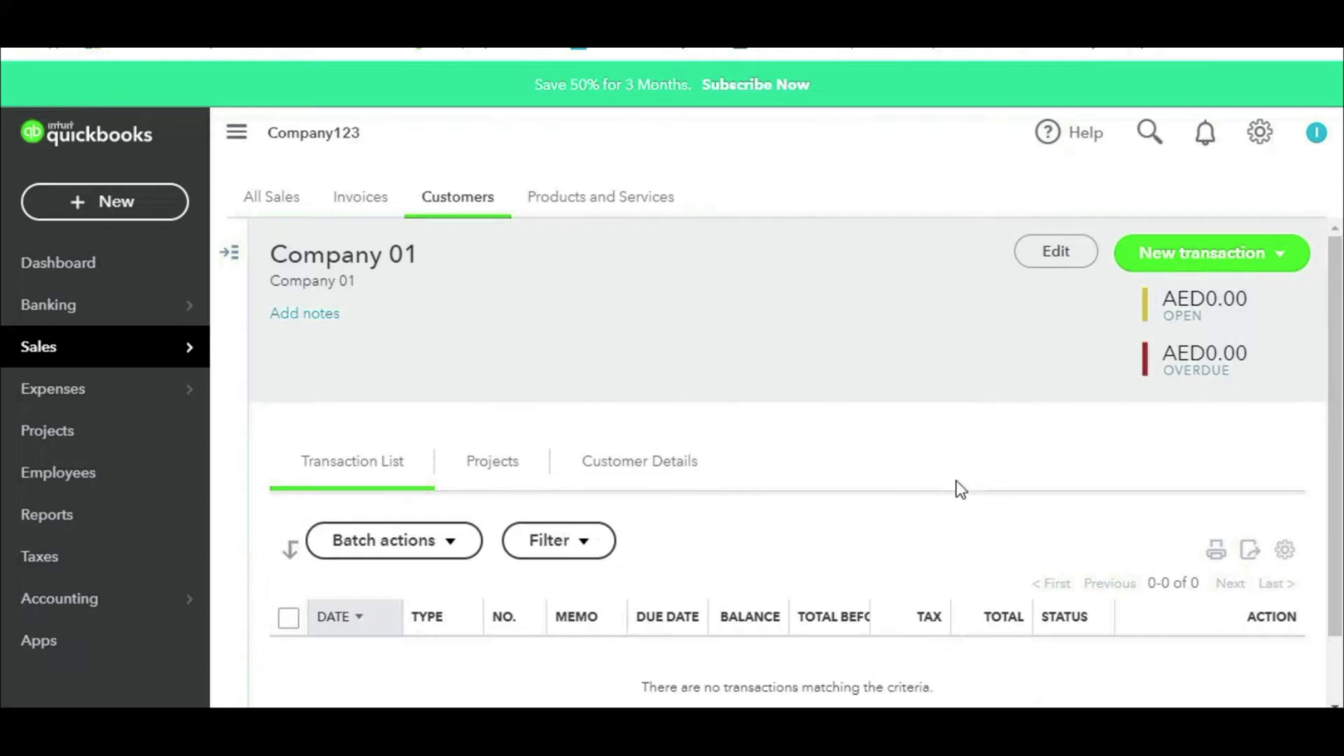
Step: Review Company 01's customer page and its new transaction choices without creating one
scroll(921, 573, down, 1)
scroll(918, 565, up, 1)
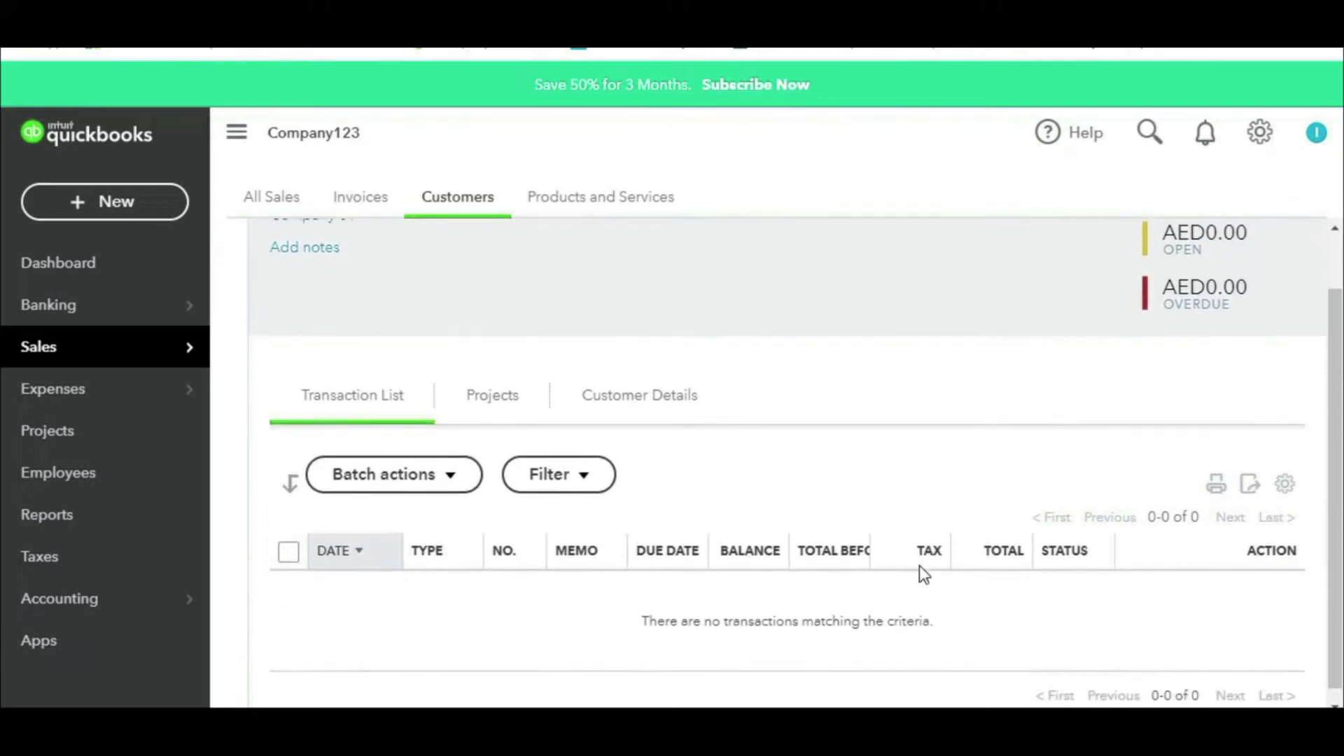
key(ctrl+2)
mouse_move(431, 217)
mouse_down()
mouse_move(387, 353)
mouse_move(377, 213)
mouse_up()
key(Escape)
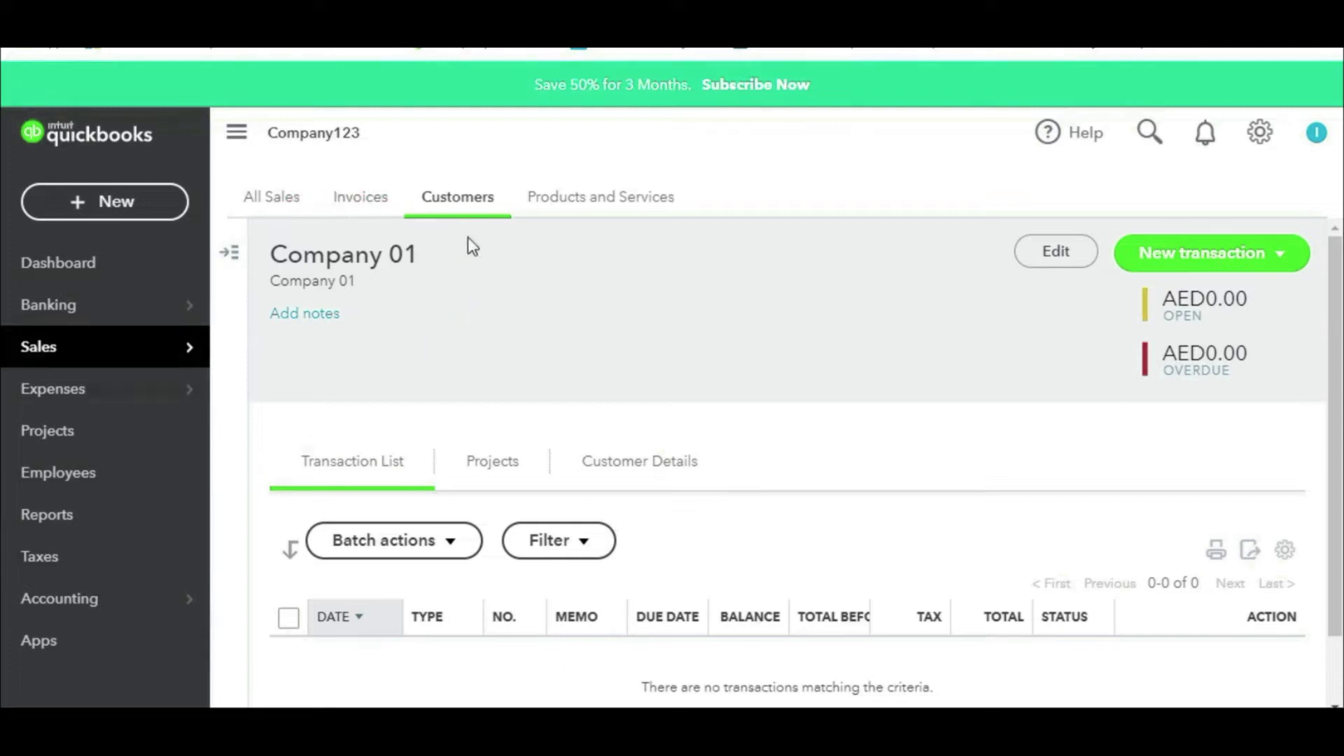
click(1183, 263)
click(888, 356)
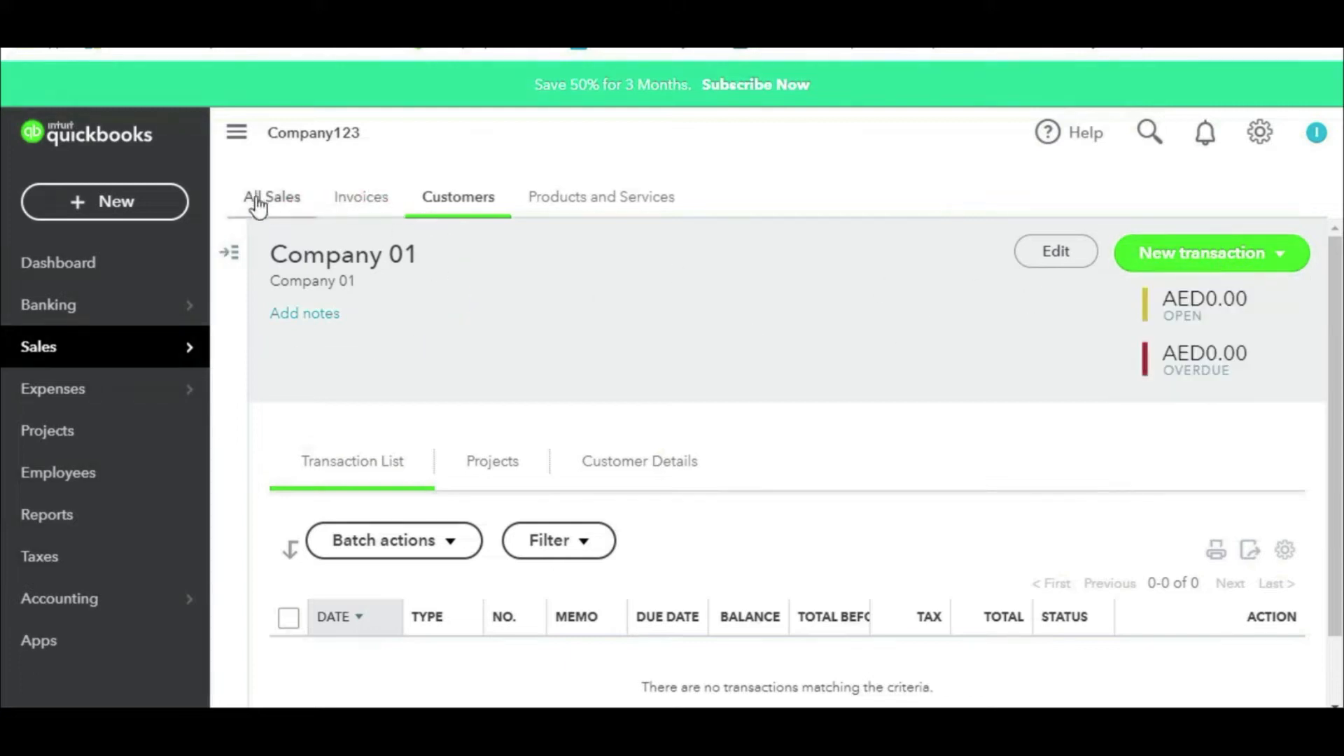
Step: Add a new customer with the company name Cash Customers
mouse_move(220, 359)
click(282, 437)
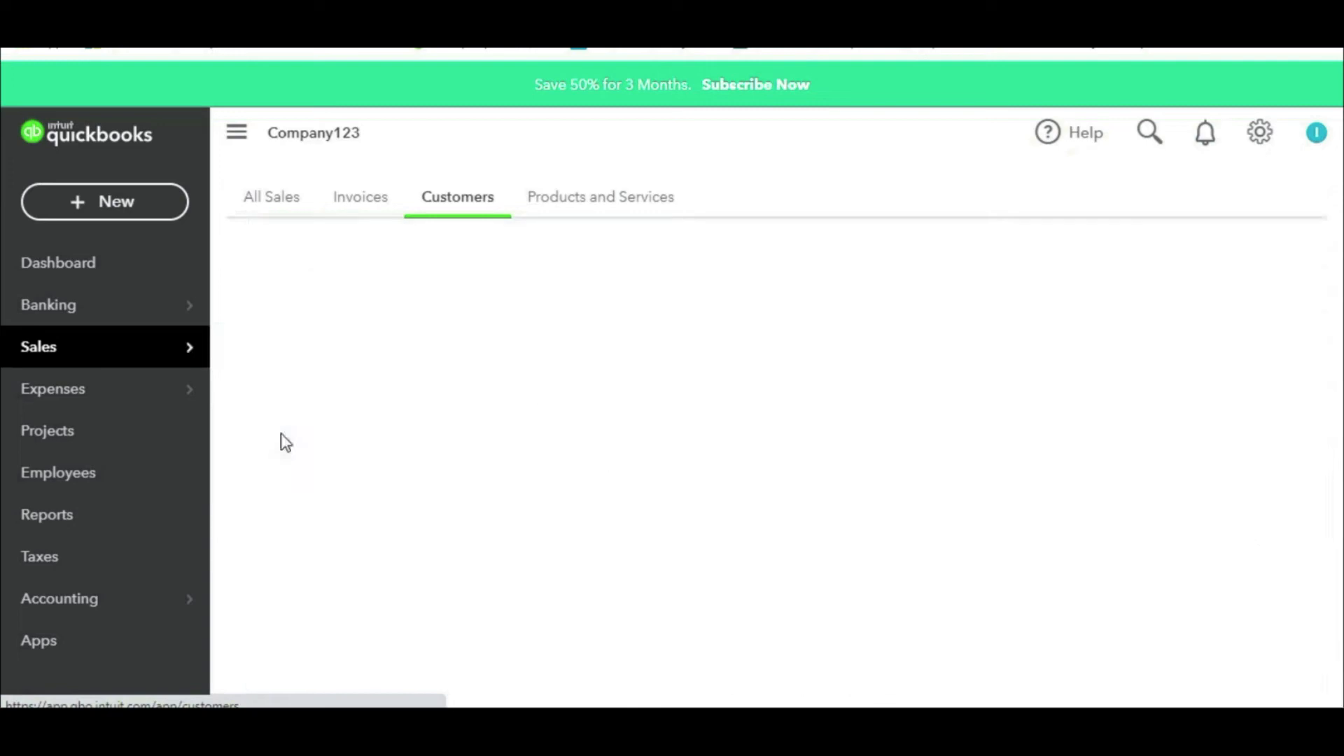
click(1191, 266)
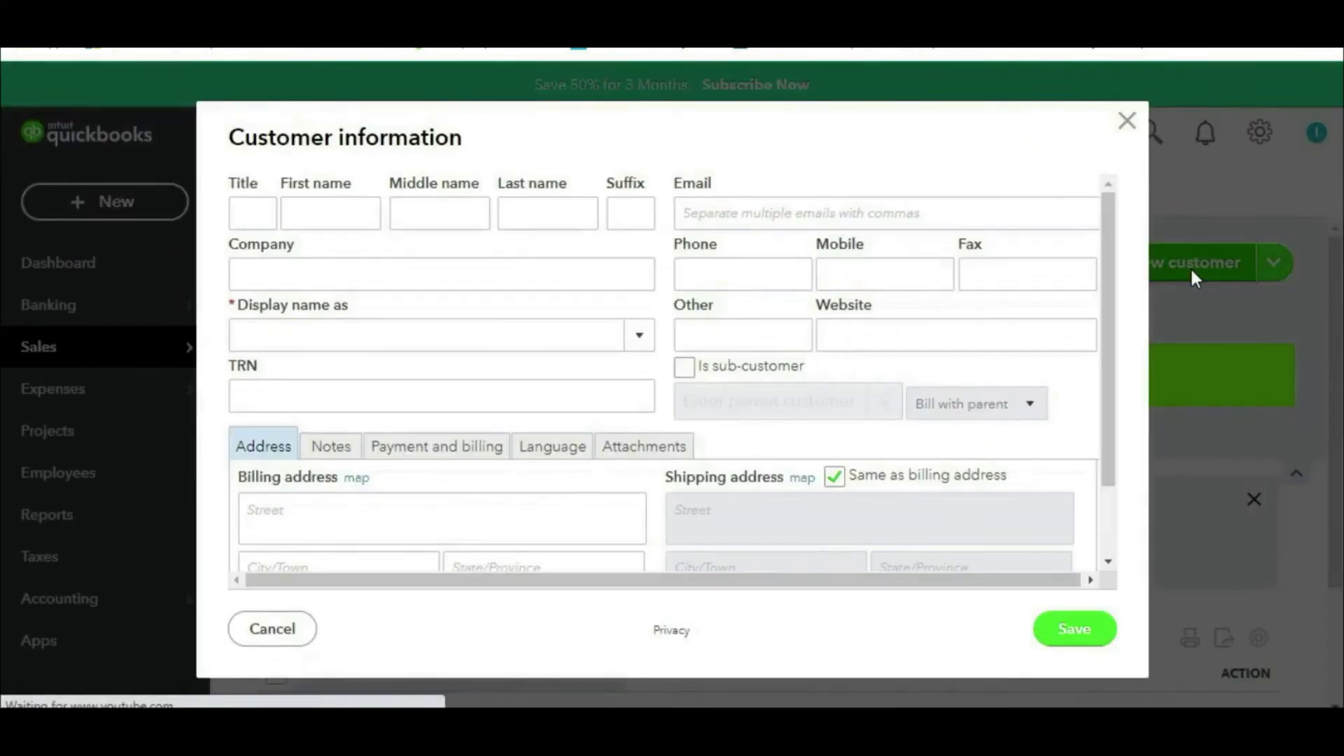
click(520, 276)
text(Cash Customers)
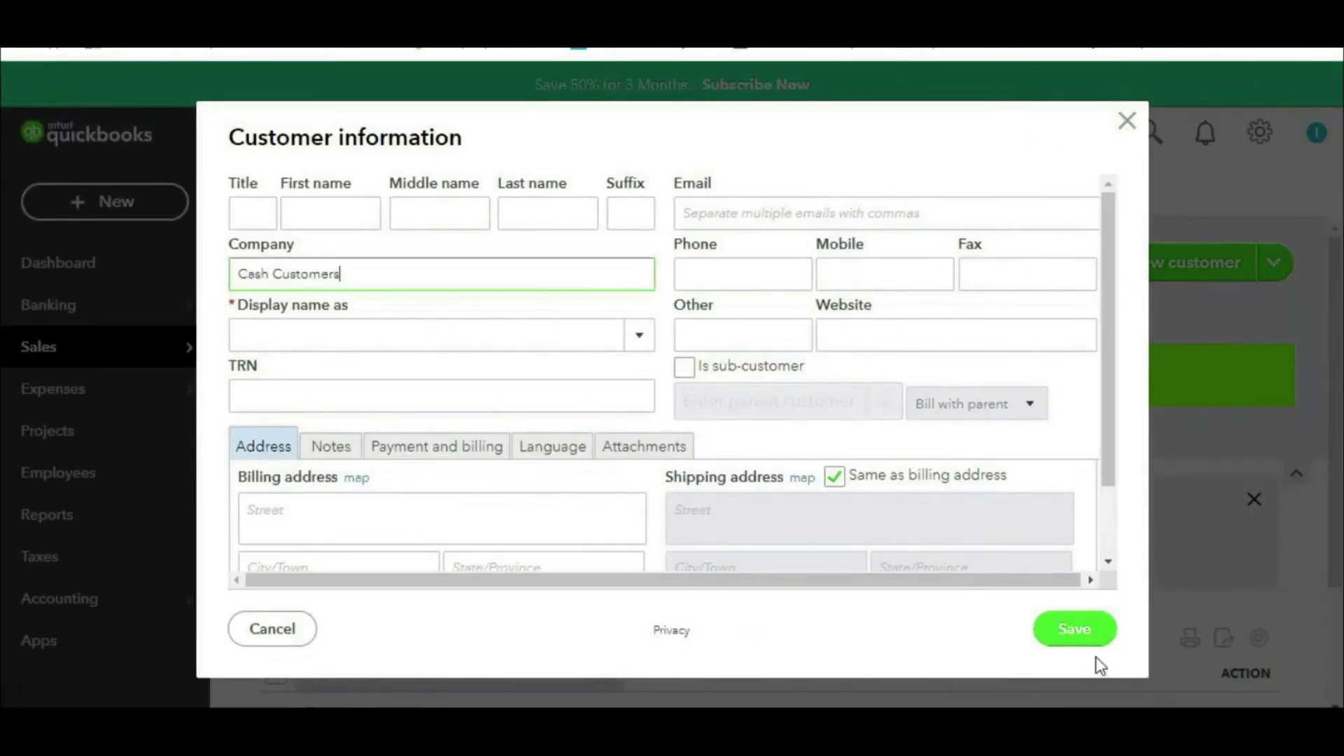
click(1075, 630)
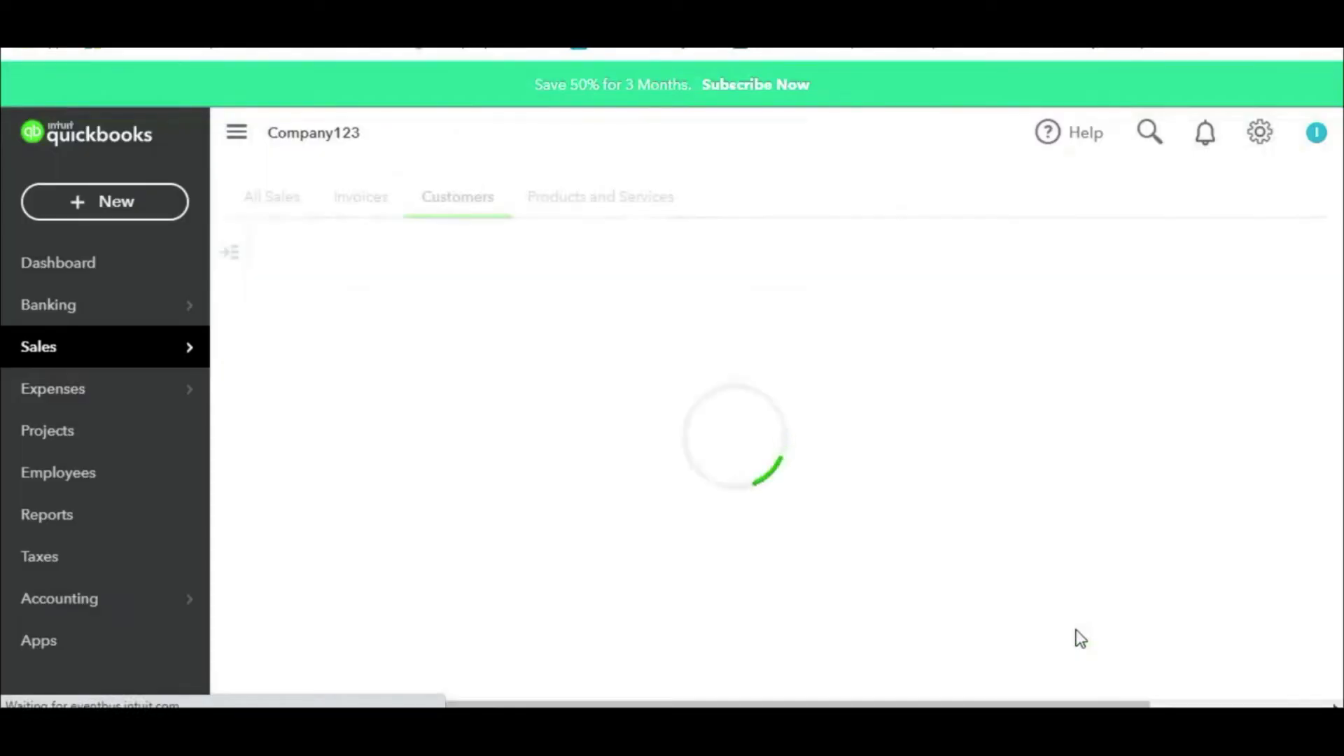
Step: Mark up the customer list showing Cash Customers and Company 01 at AED0.00
mouse_move(438, 463)
mouse_down()
mouse_move(276, 464)
mouse_move(261, 521)
mouse_move(445, 518)
mouse_move(412, 465)
mouse_up()
drag(469, 501, 602, 481)
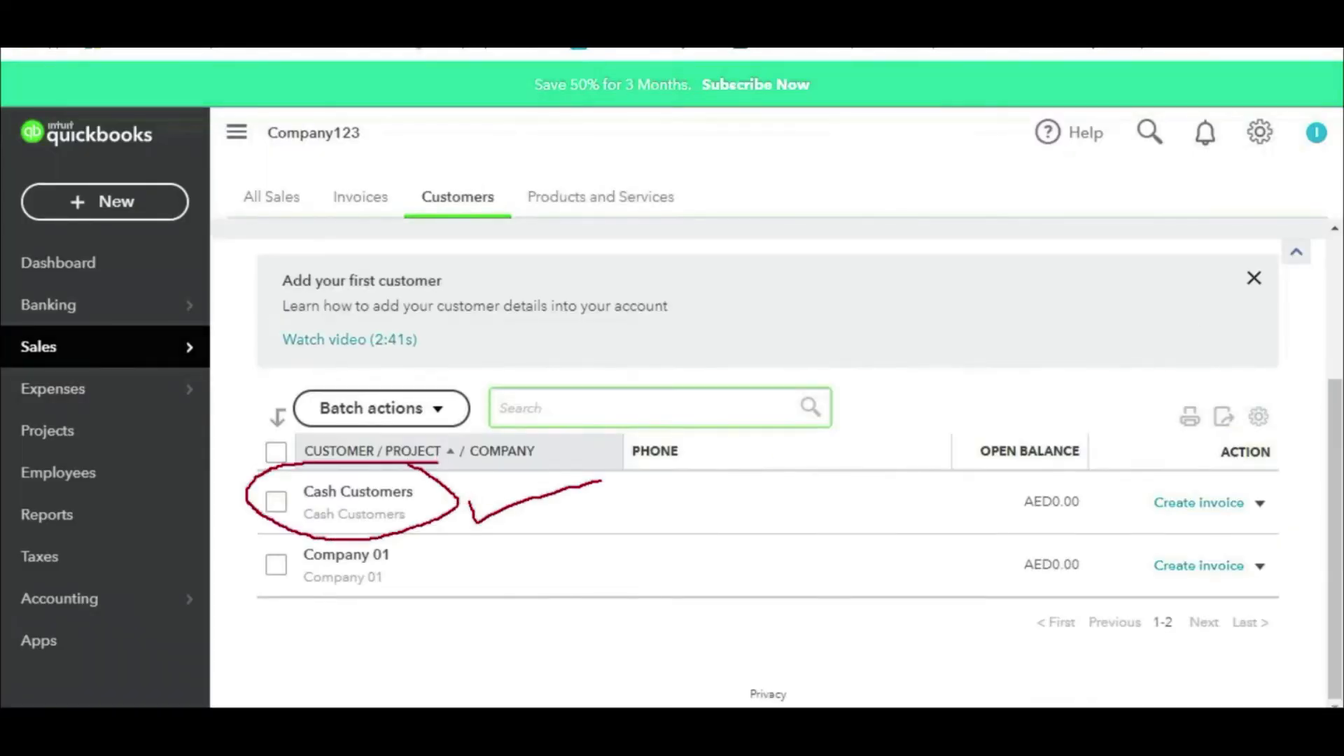
mouse_move(393, 542)
mouse_down()
mouse_move(270, 542)
mouse_move(370, 608)
mouse_move(392, 538)
mouse_move(649, 515)
mouse_up()
key(Escape)
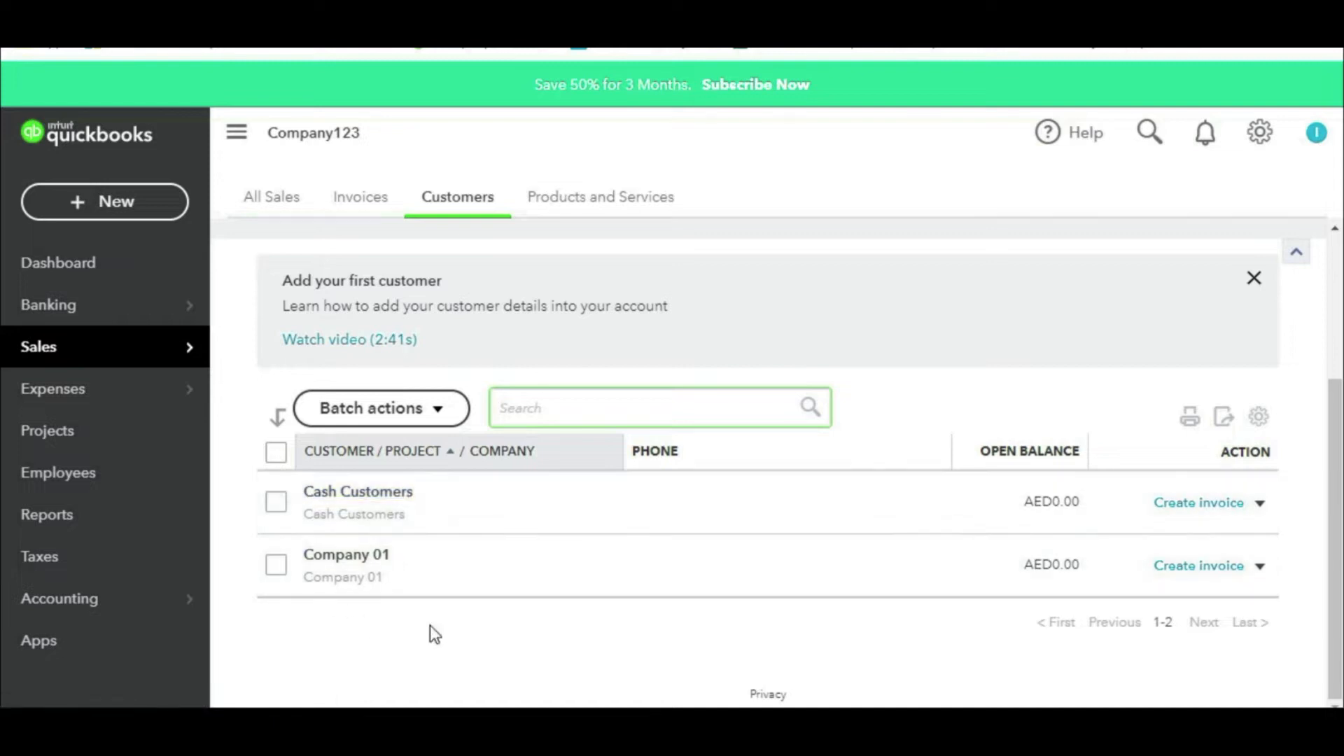
click(430, 624)
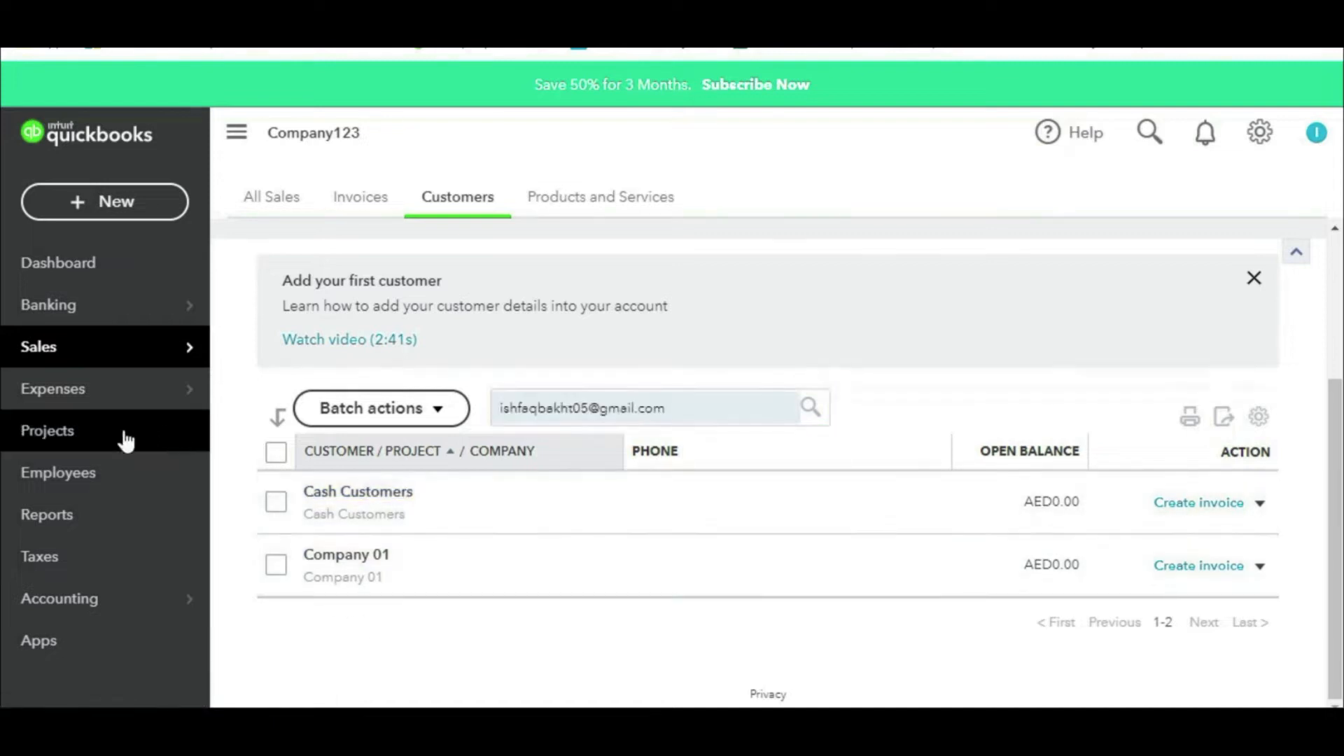
Step: Start a new project named '124- Professional Services'
click(126, 440)
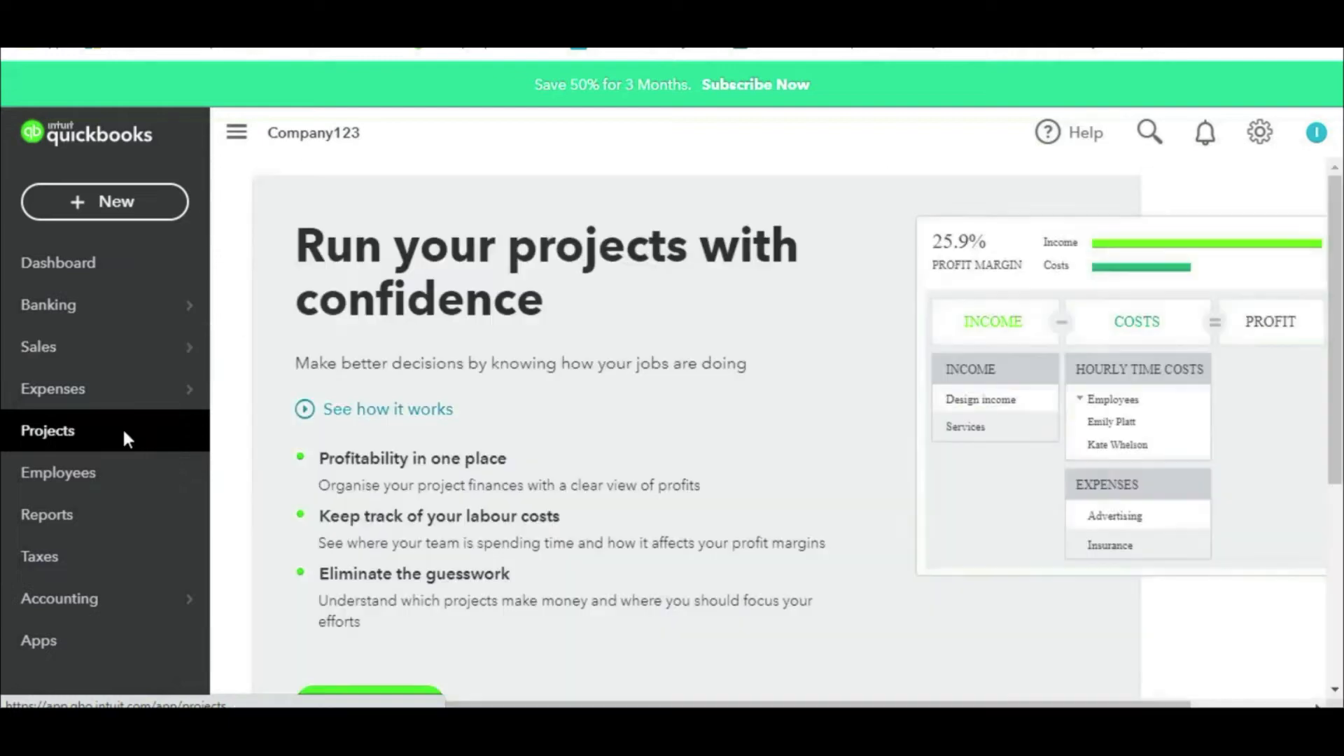
scroll(752, 564, down, 2)
scroll(753, 564, down, 3)
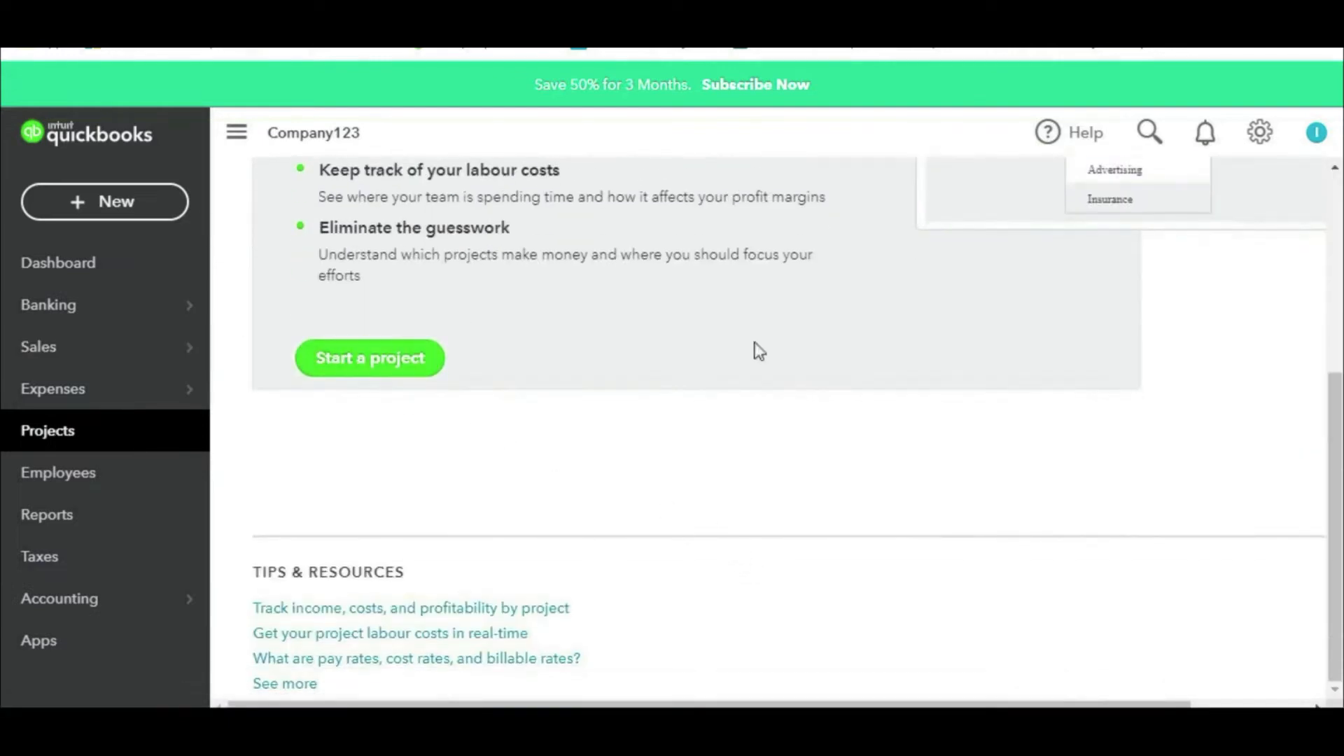
scroll(1111, 446, up, 5)
scroll(487, 416, down, 5)
click(372, 359)
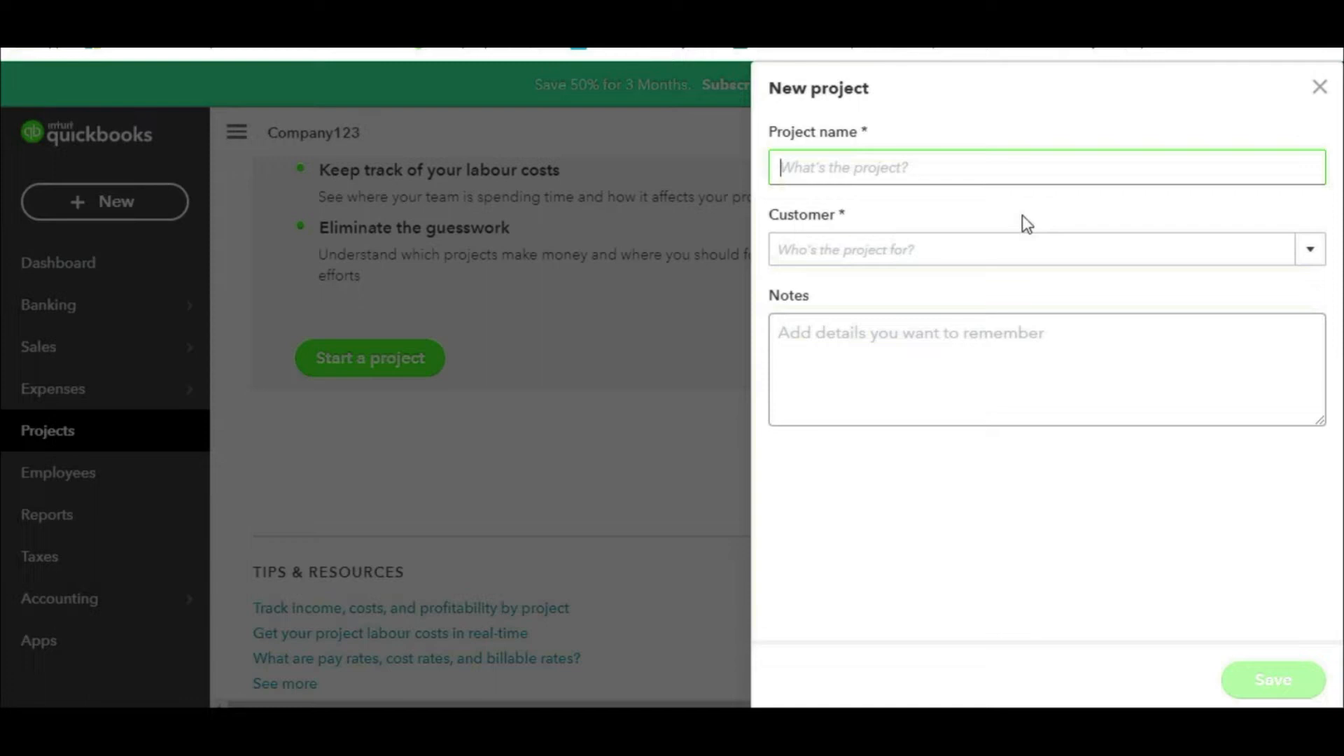
text(12)
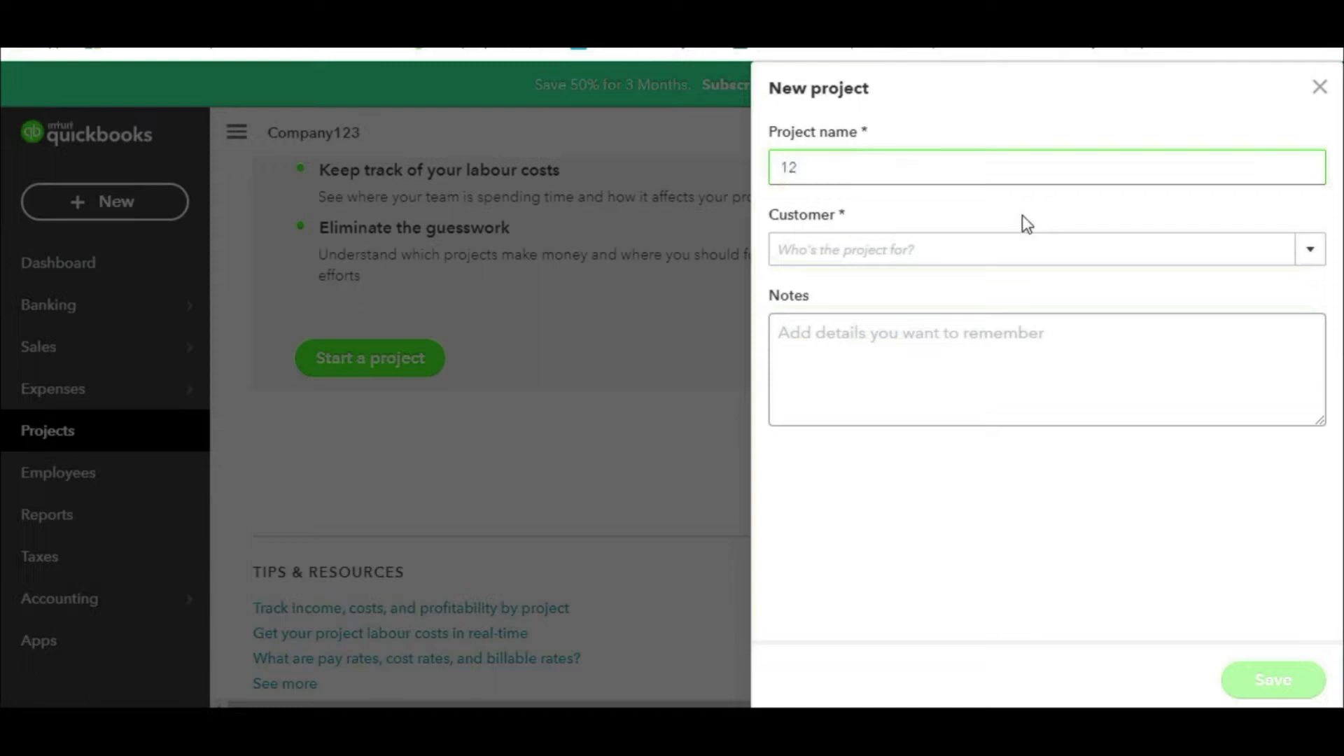
text(4-  Professional Services)
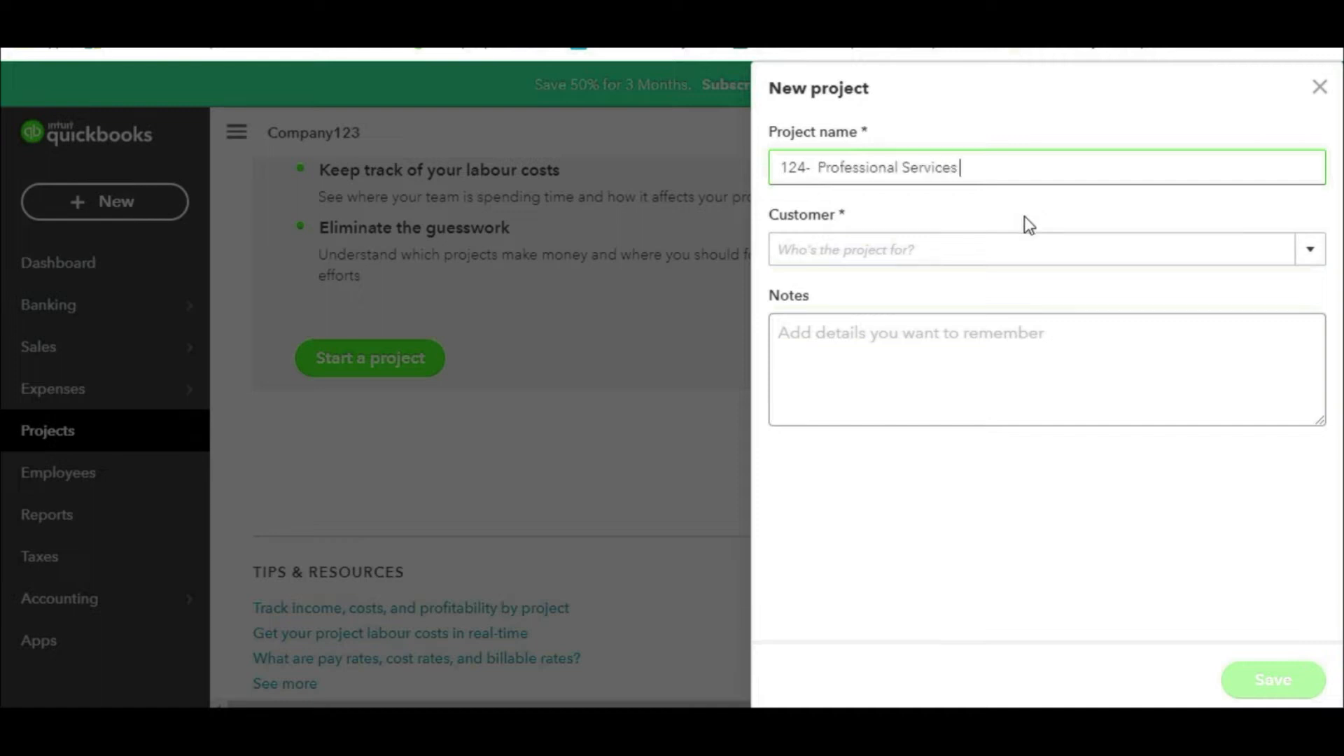
Step: Assign the project to customer Company 01, save it, and return to the Projects list
mouse_move(977, 194)
mouse_down()
mouse_move(782, 184)
mouse_move(840, 339)
mouse_move(1003, 168)
mouse_move(967, 170)
mouse_up()
mouse_move(1281, 163)
mouse_down()
mouse_move(1086, 221)
mouse_move(1124, 243)
mouse_up()
drag(1110, 181, 1120, 243)
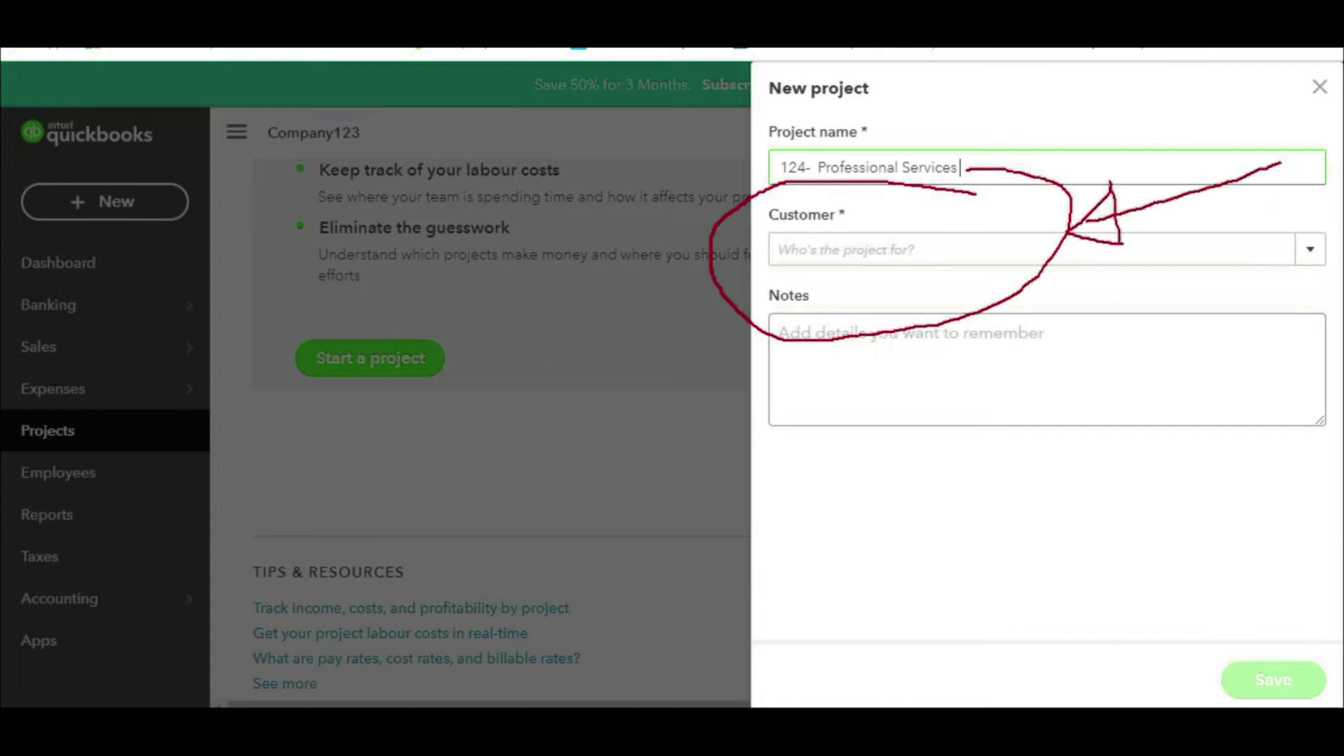
click(1310, 252)
click(854, 366)
click(872, 350)
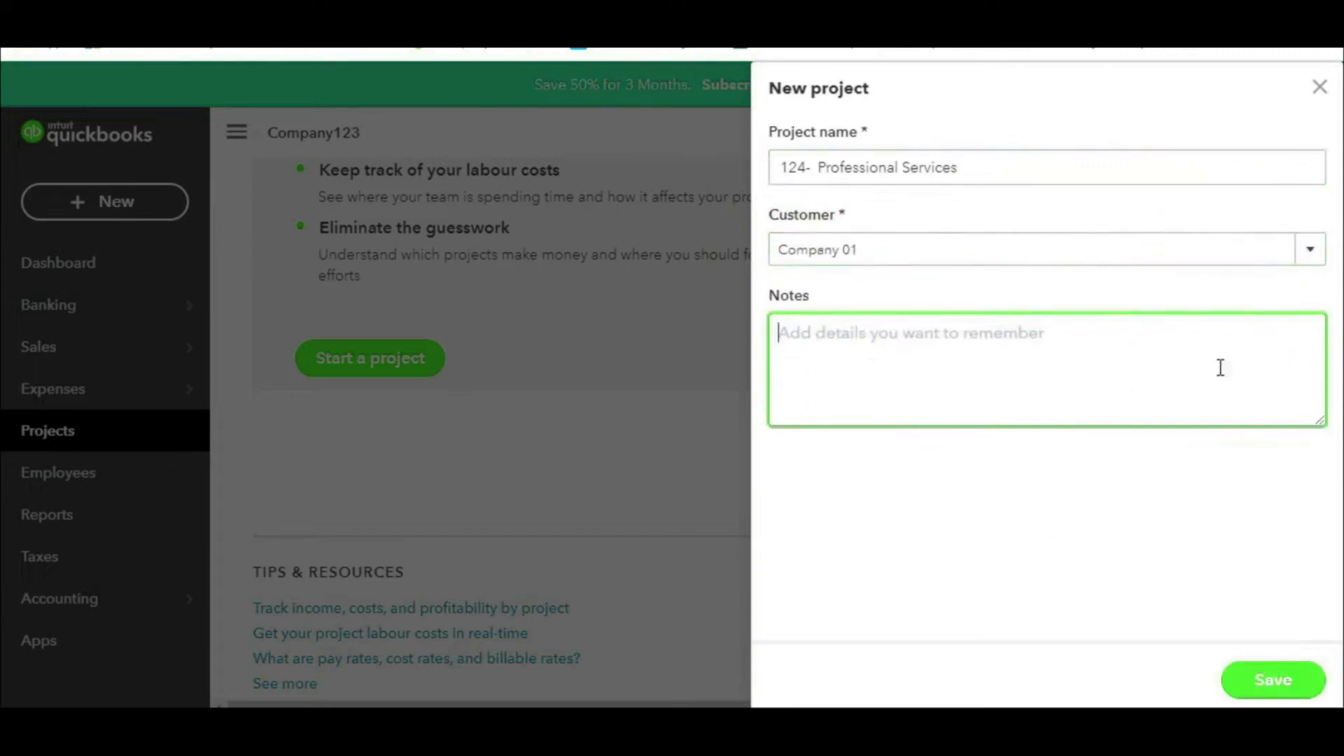
click(1284, 682)
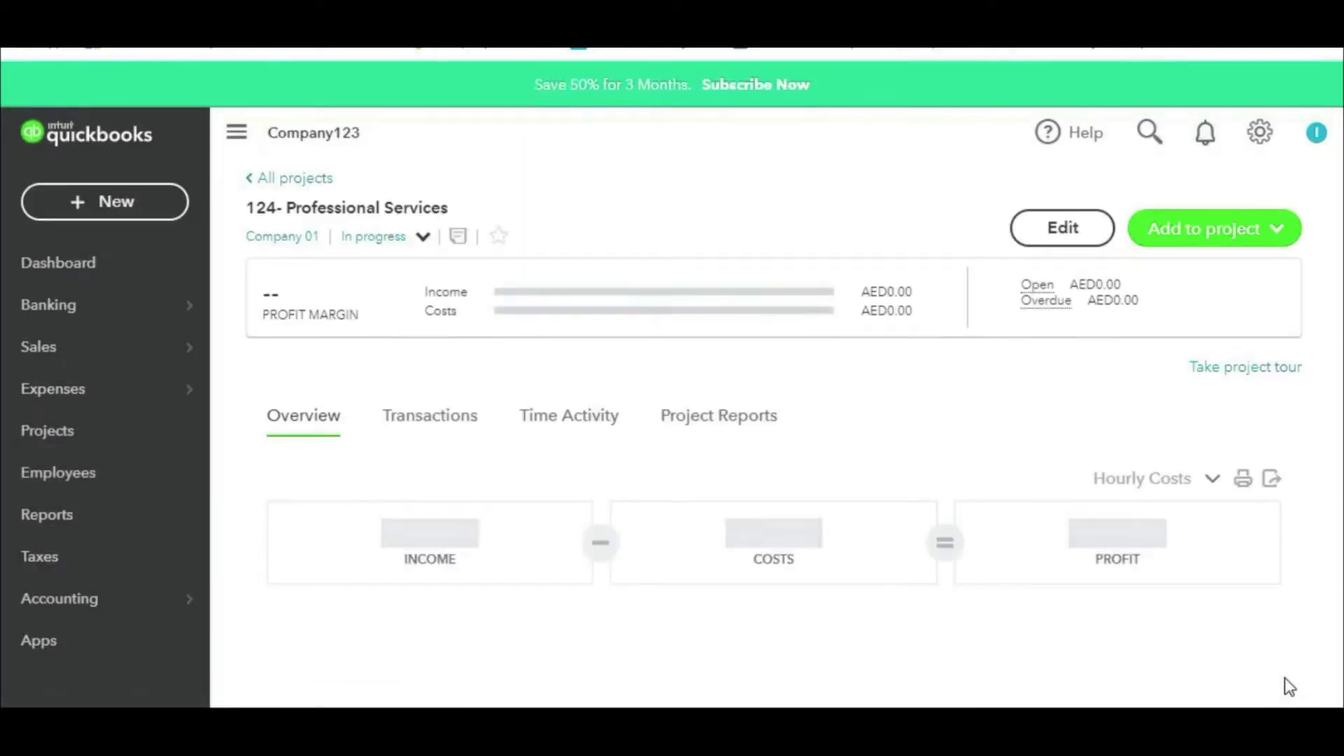
scroll(837, 448, down, 5)
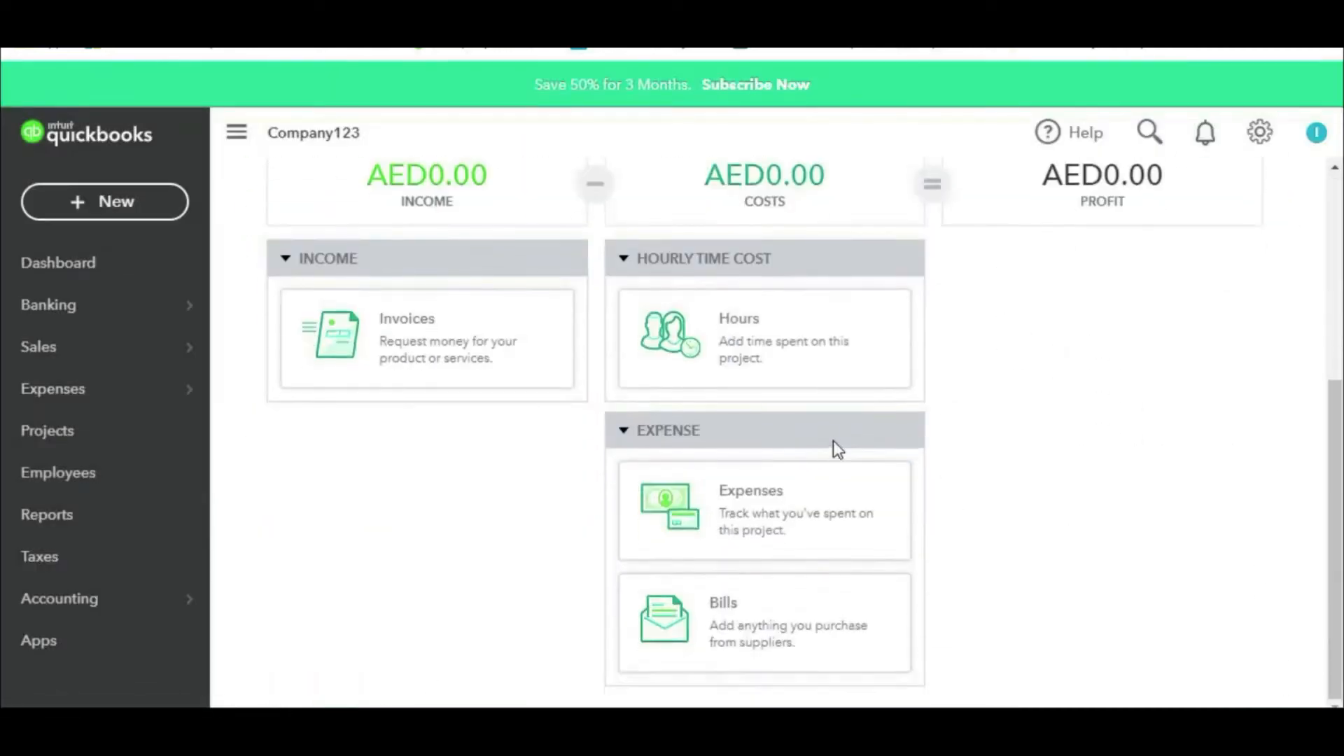
scroll(819, 462, up, 5)
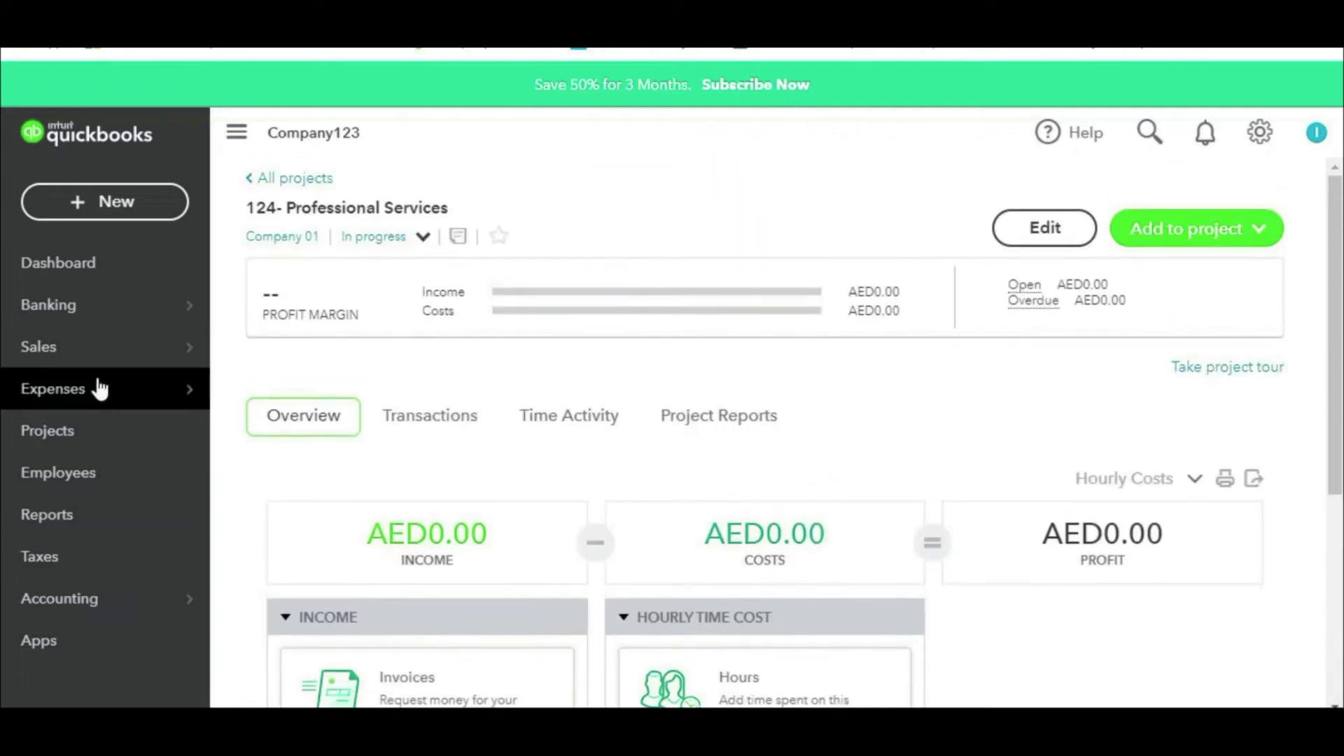
click(65, 435)
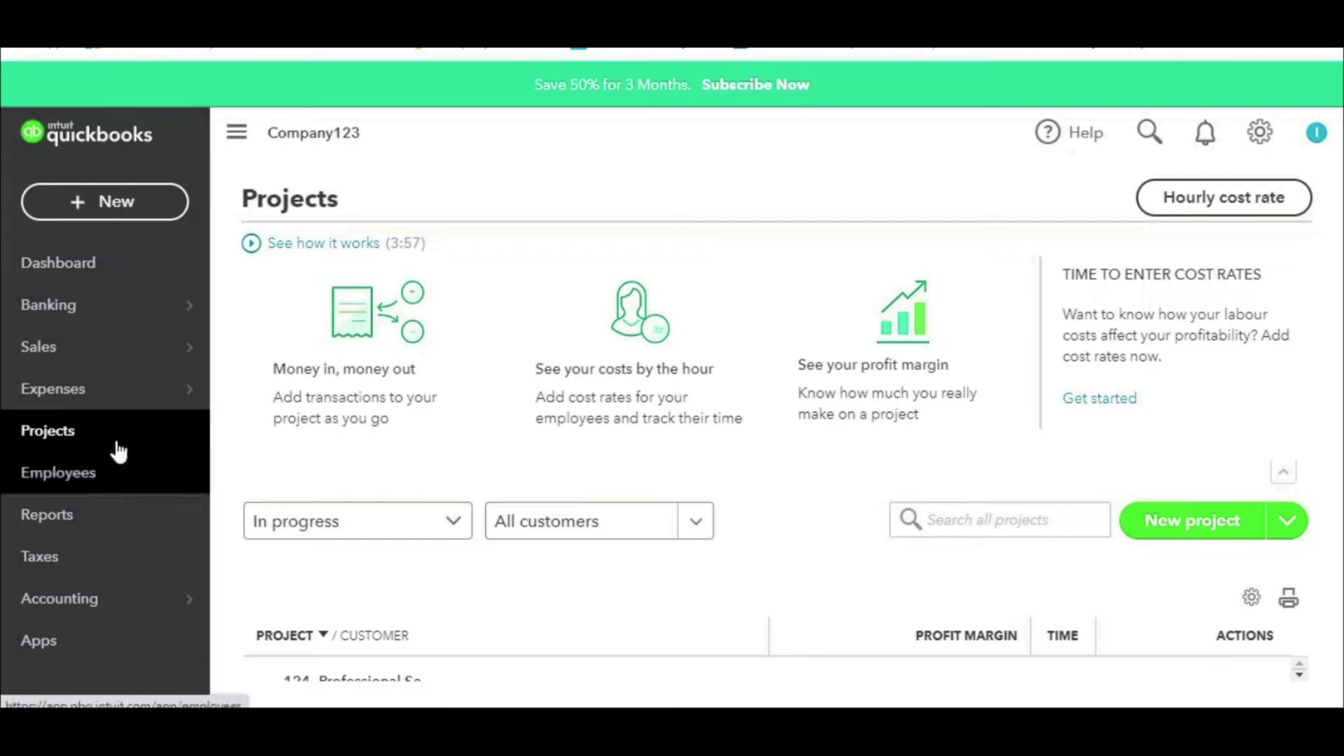
Step: Create project '1122- Repair Services' for Company 01, save it, and go back to Projects
click(1171, 520)
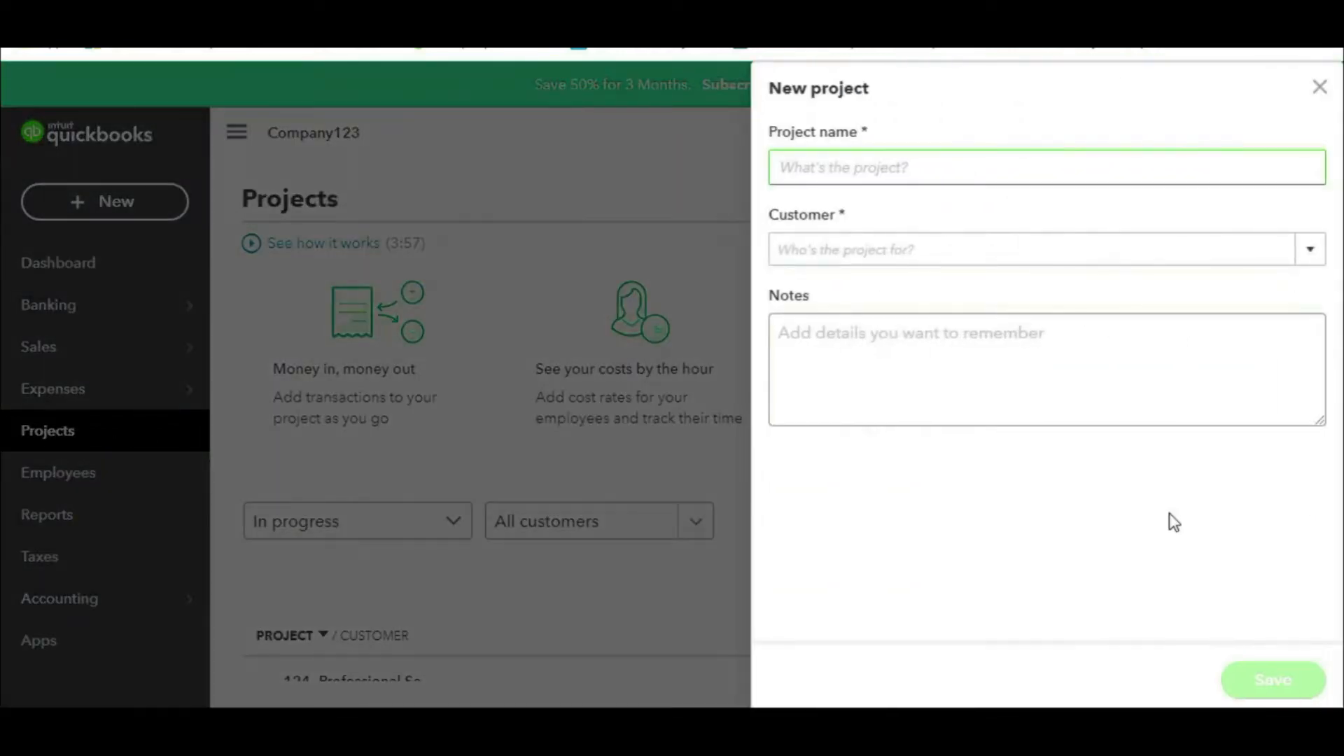
text(1122)
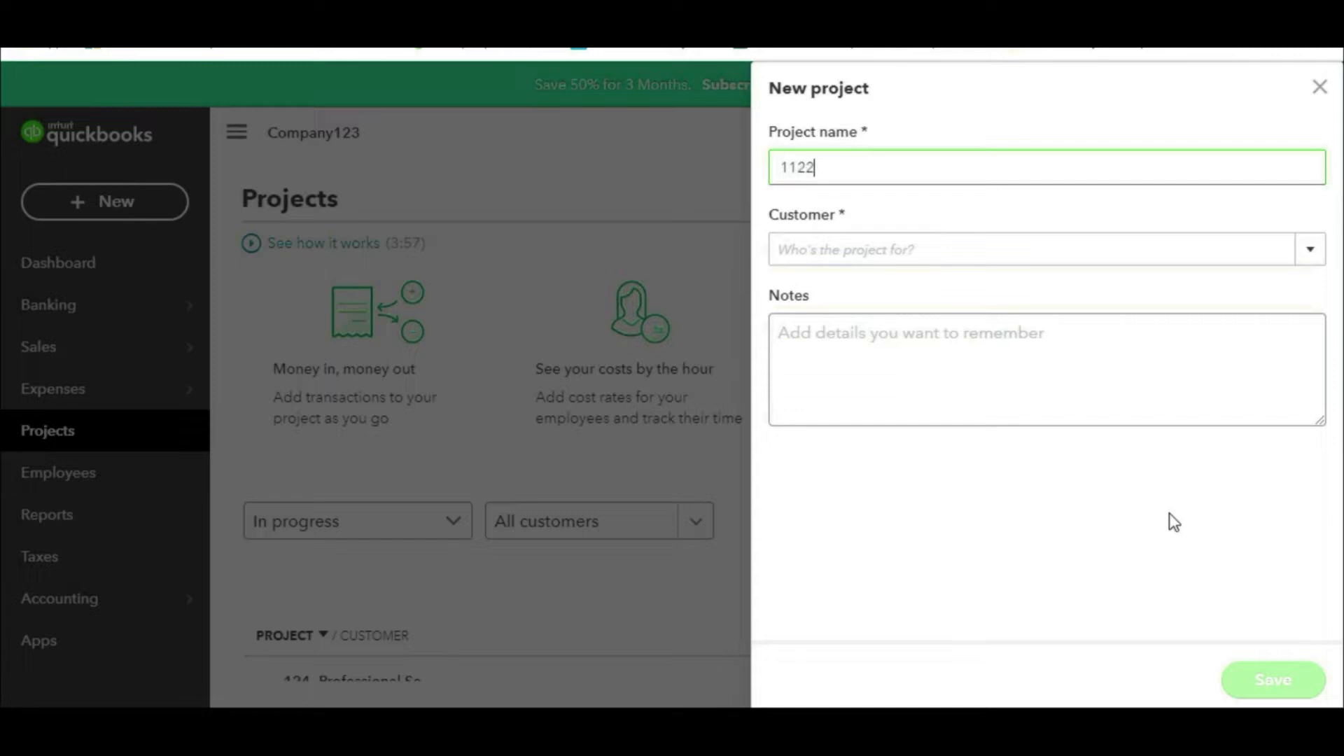
text(- Repair Services)
click(1309, 256)
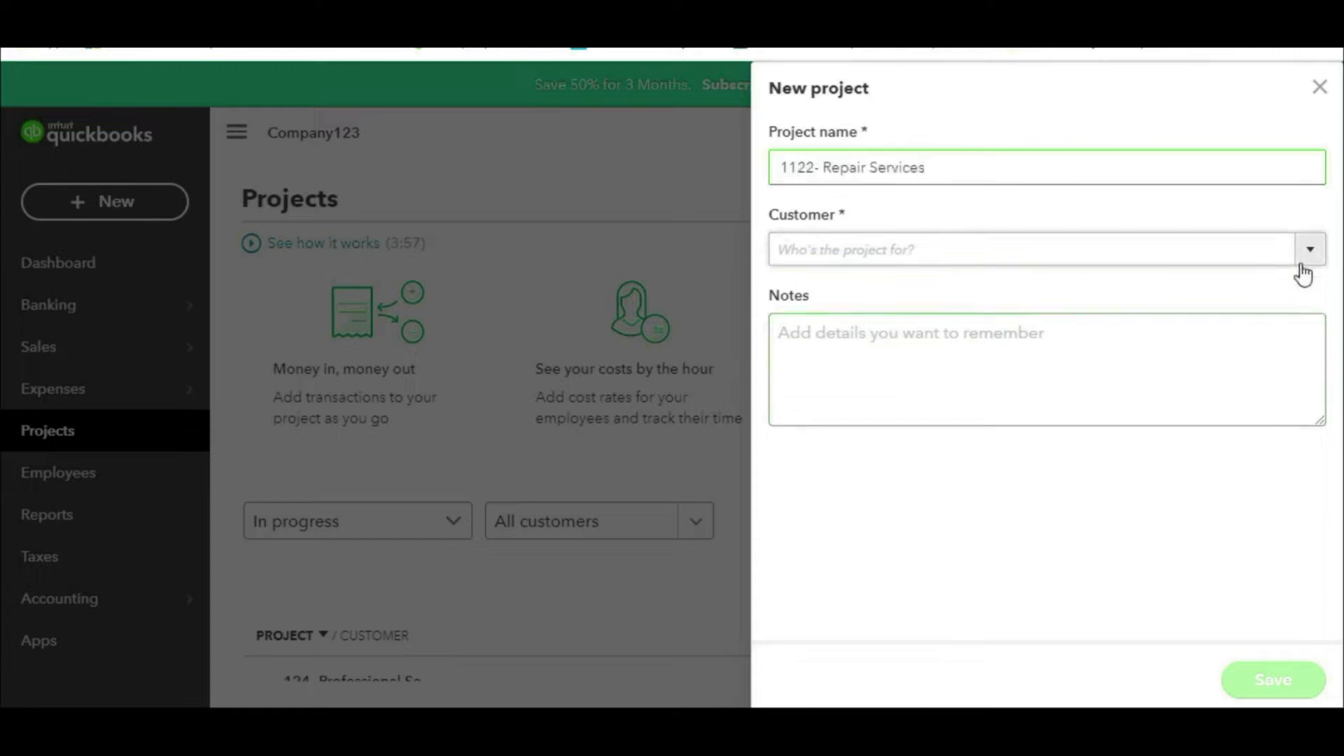
click(954, 363)
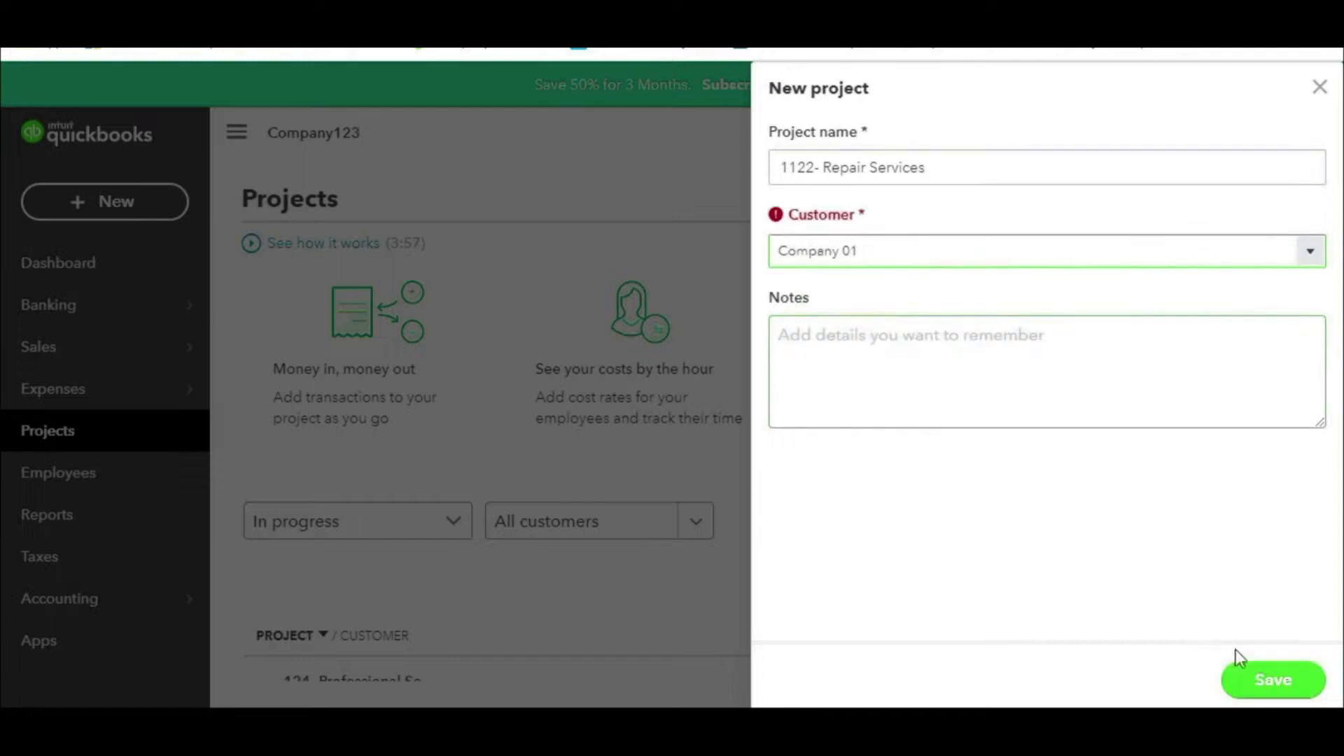
click(1099, 393)
click(1292, 681)
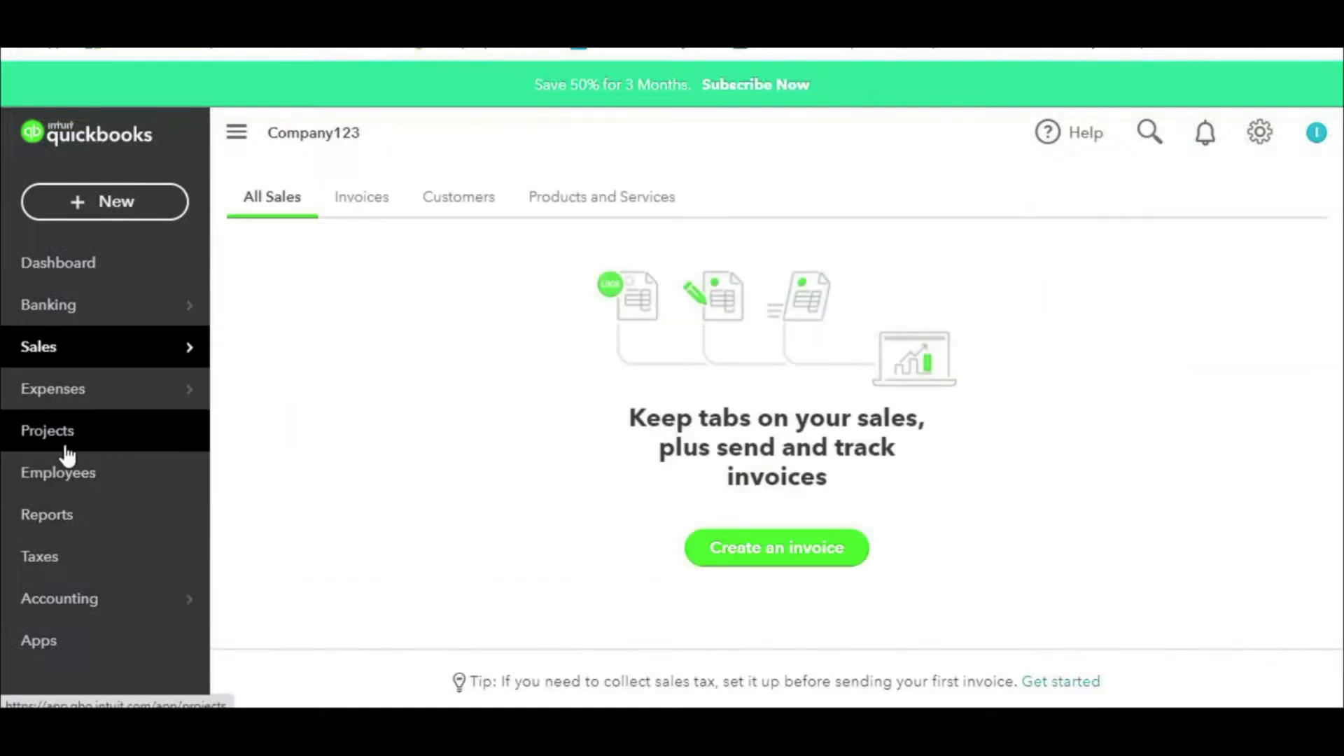
click(42, 434)
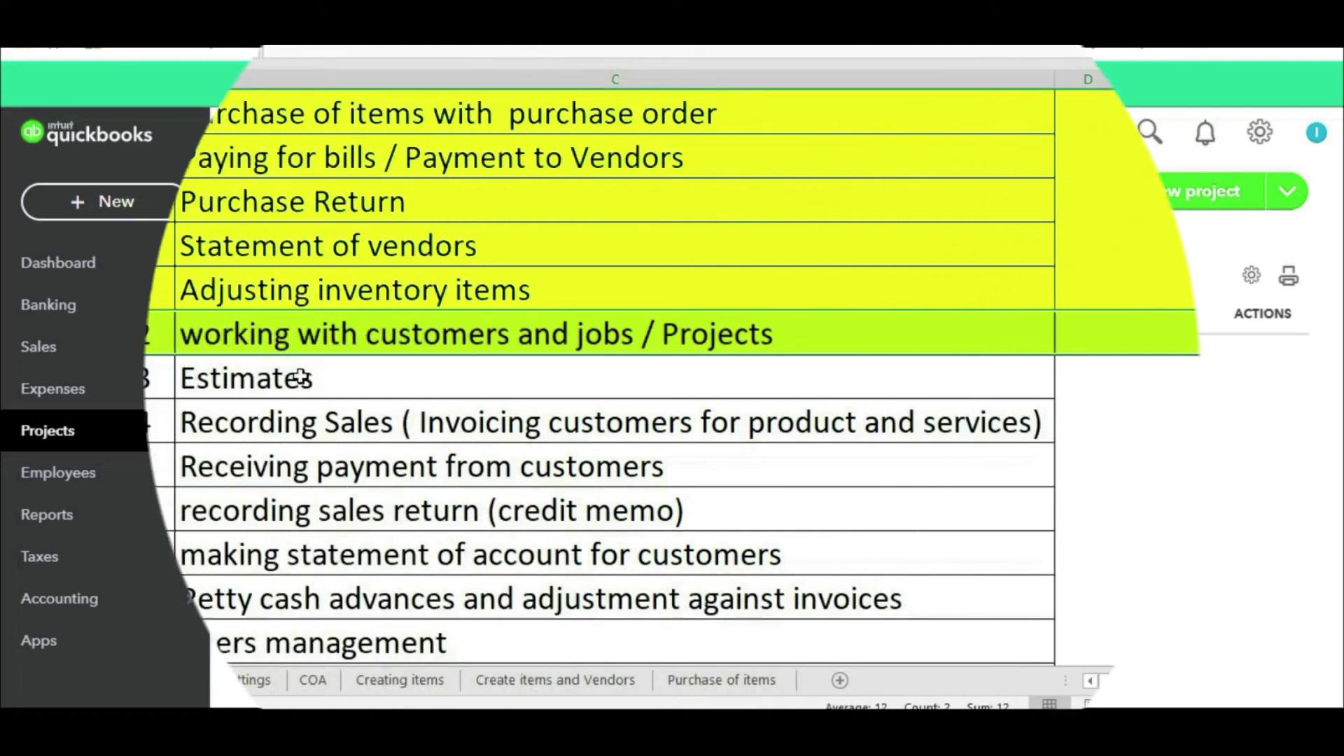
Step: Change cell C16 to 'Estimates / Project Values' and return to QuickBooks Online
double_click(319, 379)
text(/)
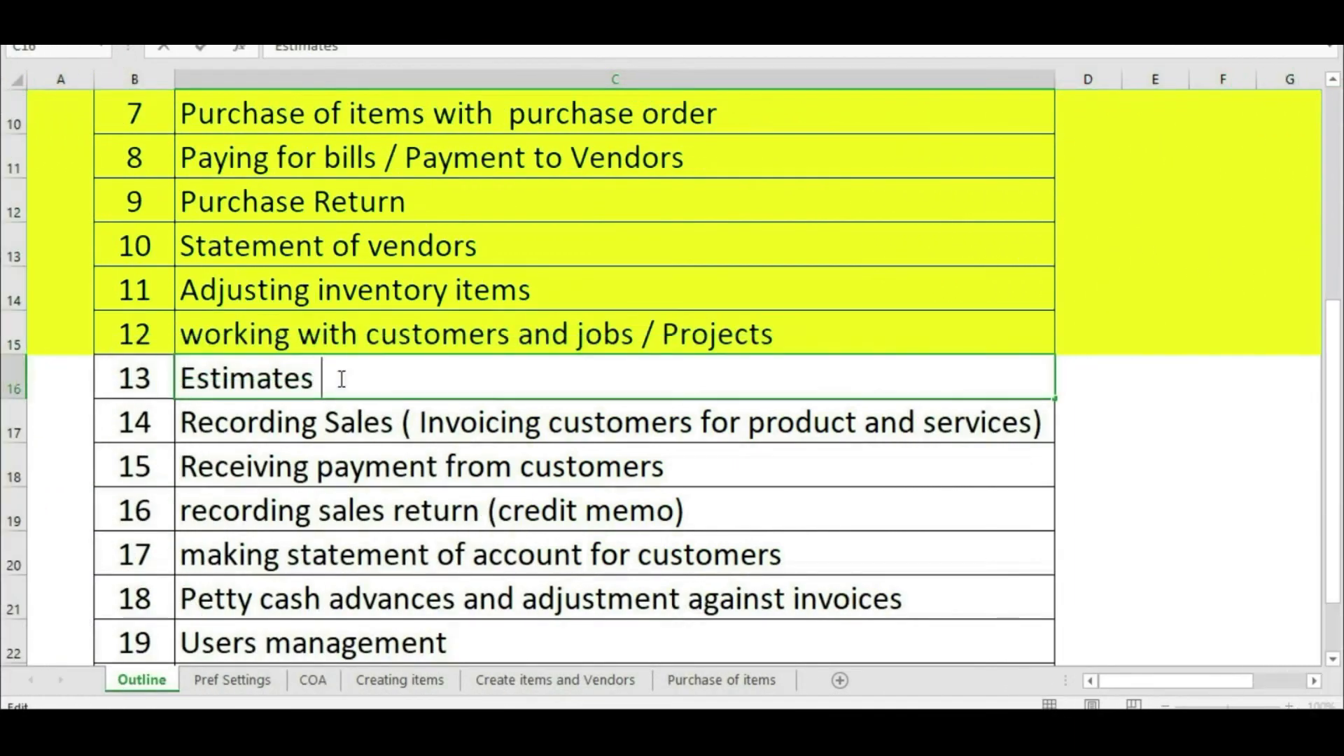
text( pr)
key(BackSpace)
key(BackSpace)
text(Porj)
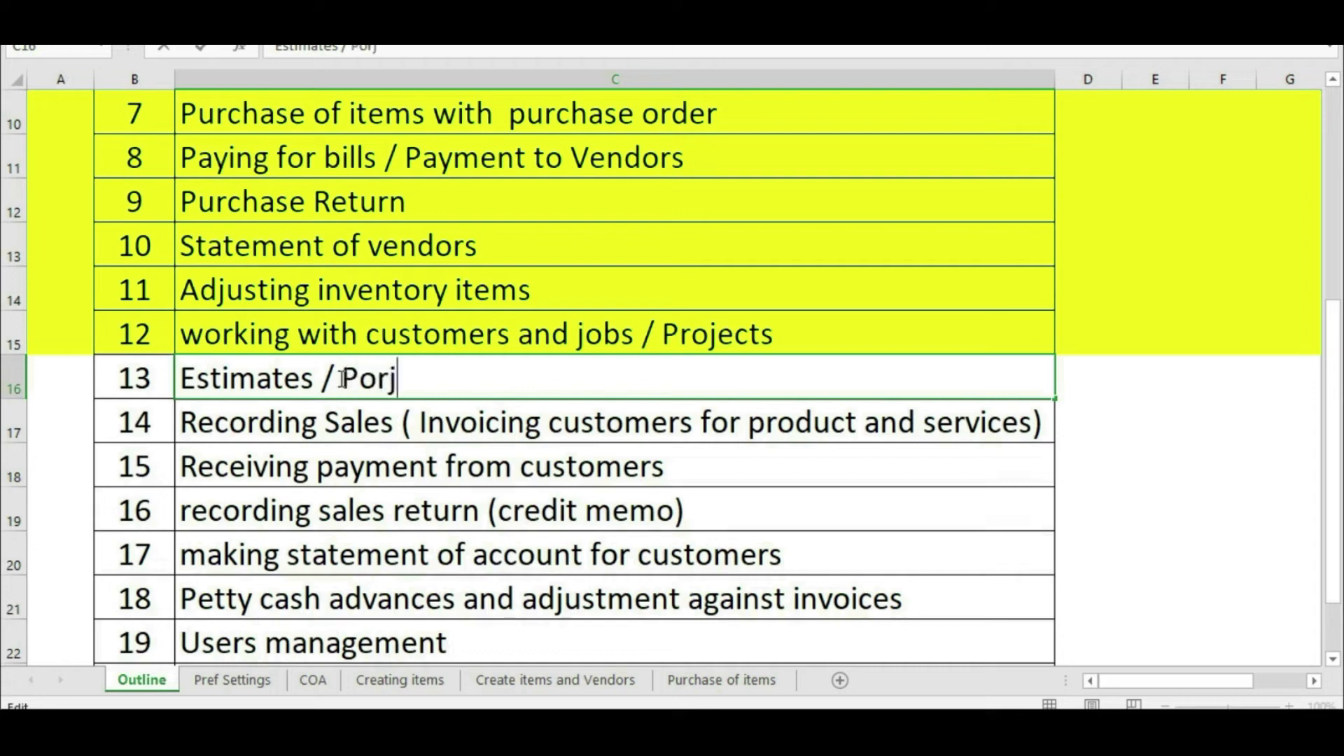
key(BackSpace)
key(BackSpace)
key(BackSpace)
text(roject)
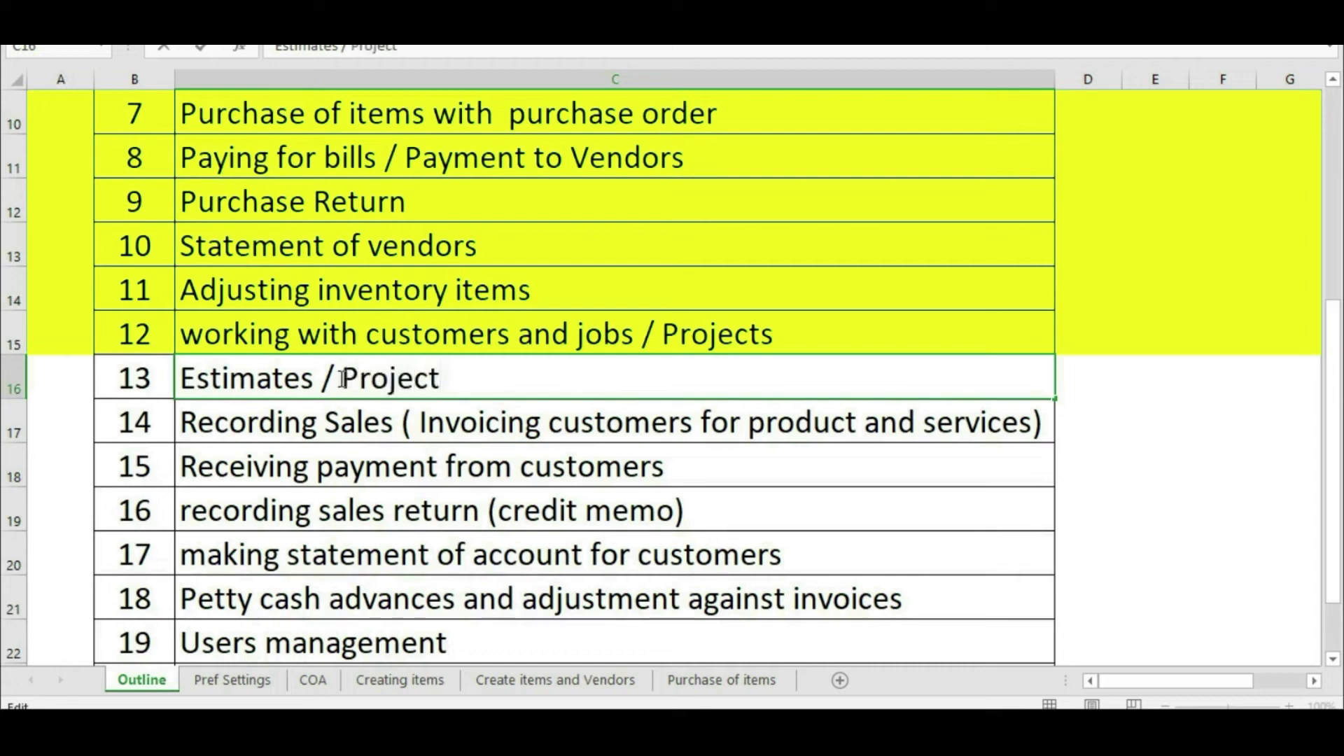
text( Values)
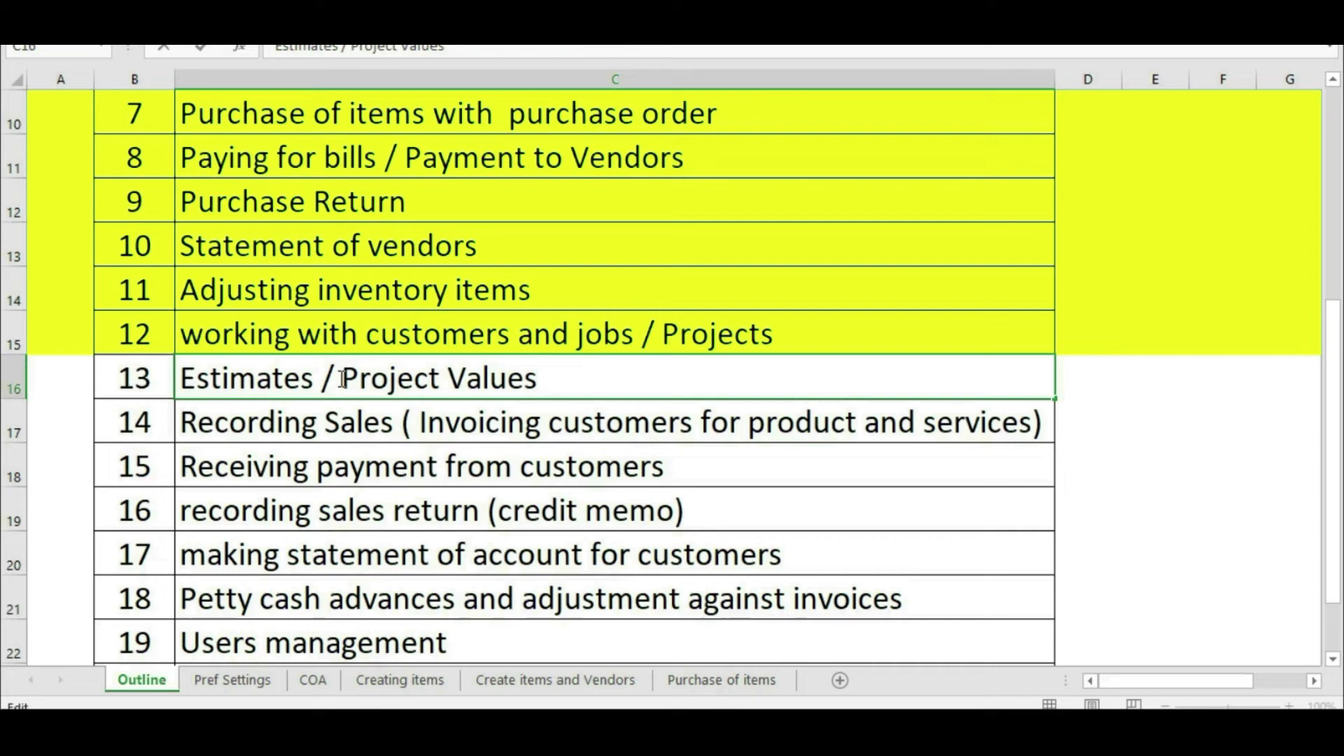
key(Return)
key(alt+Tab)
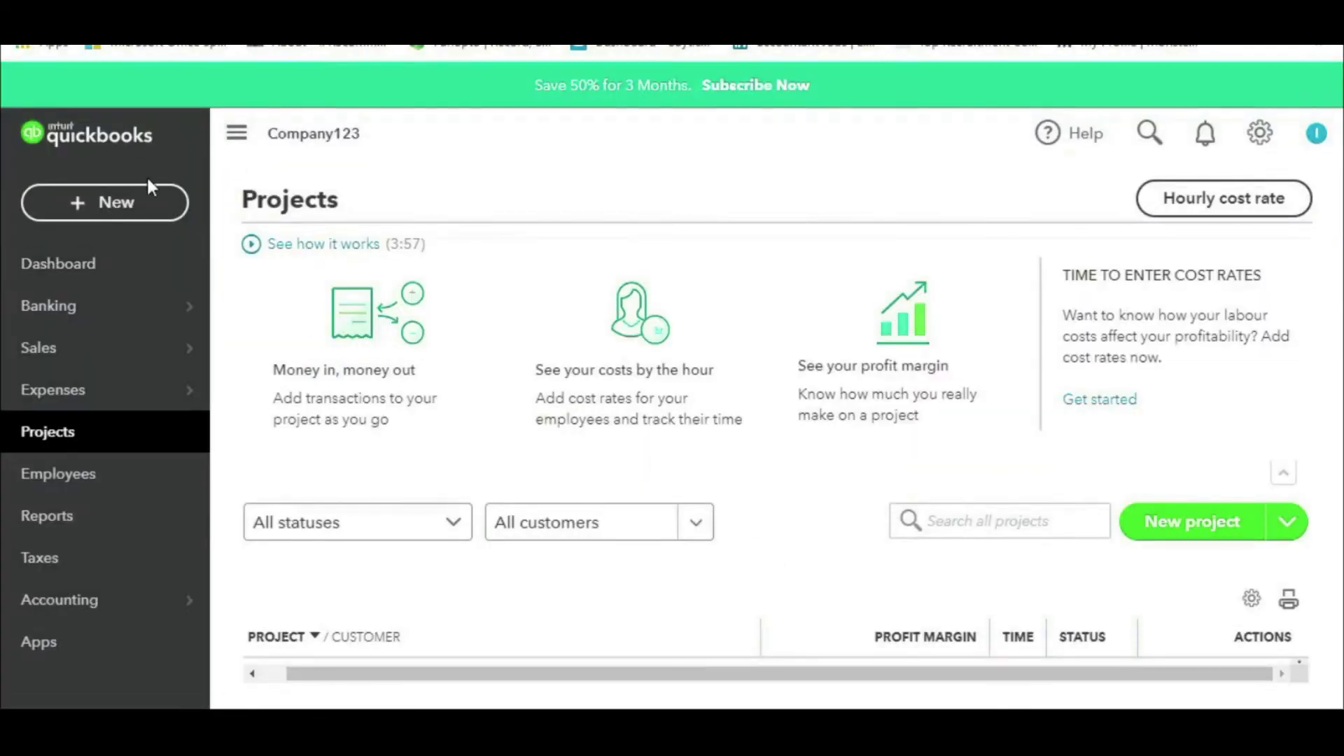
Step: Start a new estimate assigned to the 1122- Repair Services project
click(145, 205)
click(106, 412)
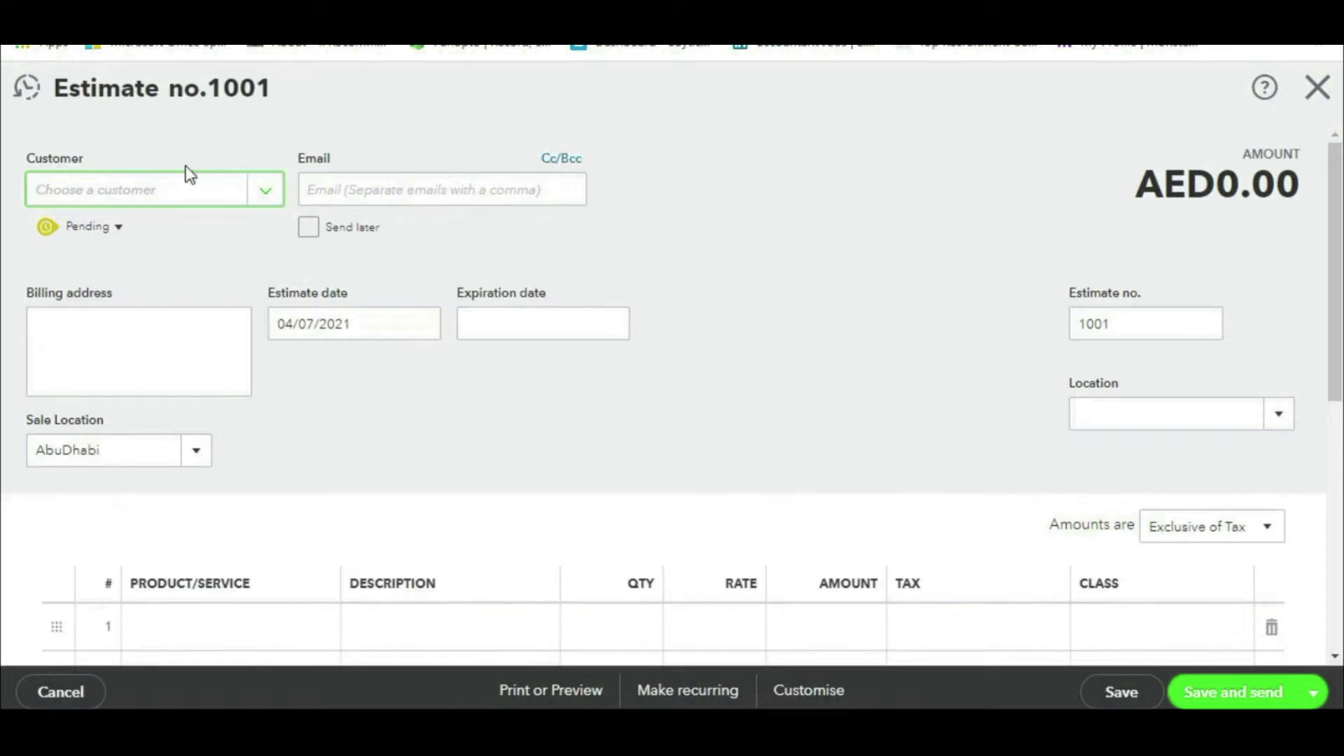
key(ctrl+2)
mouse_move(203, 145)
mouse_down()
mouse_move(2, 187)
mouse_move(298, 187)
mouse_move(204, 150)
mouse_up()
key(Escape)
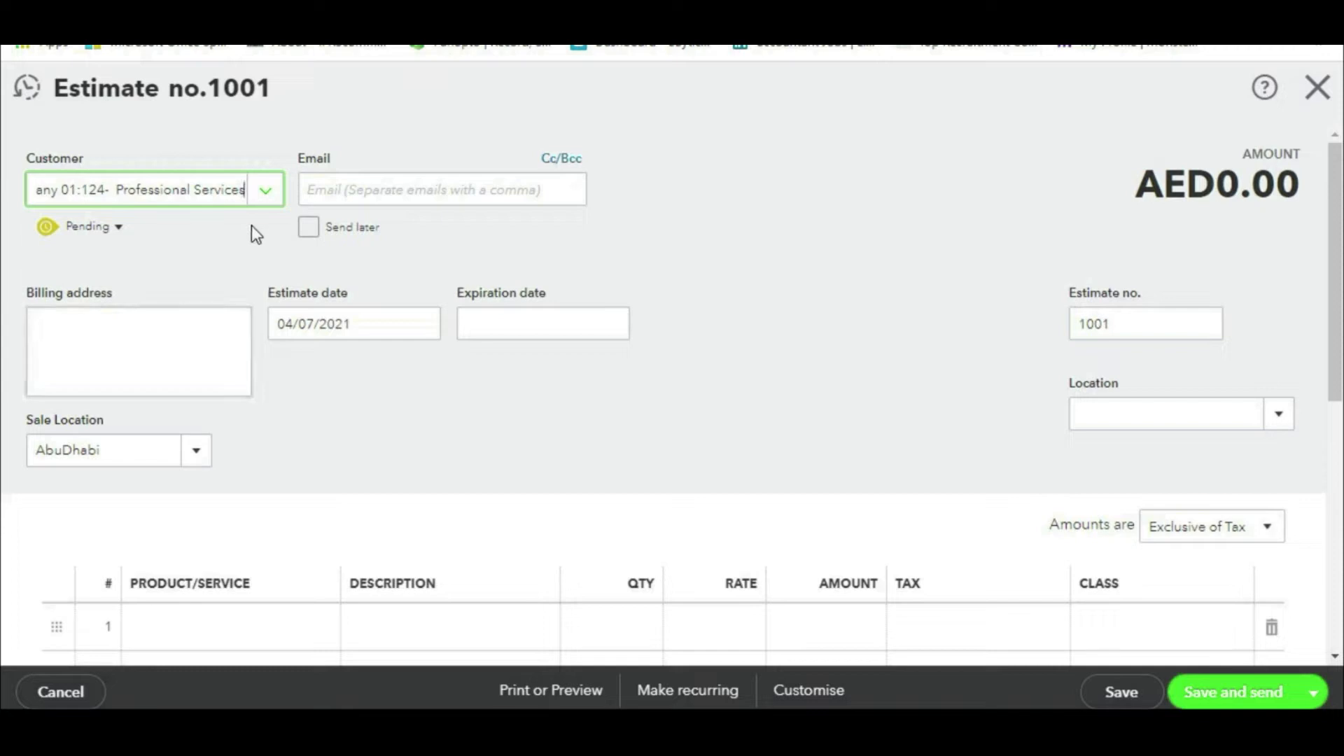
click(266, 191)
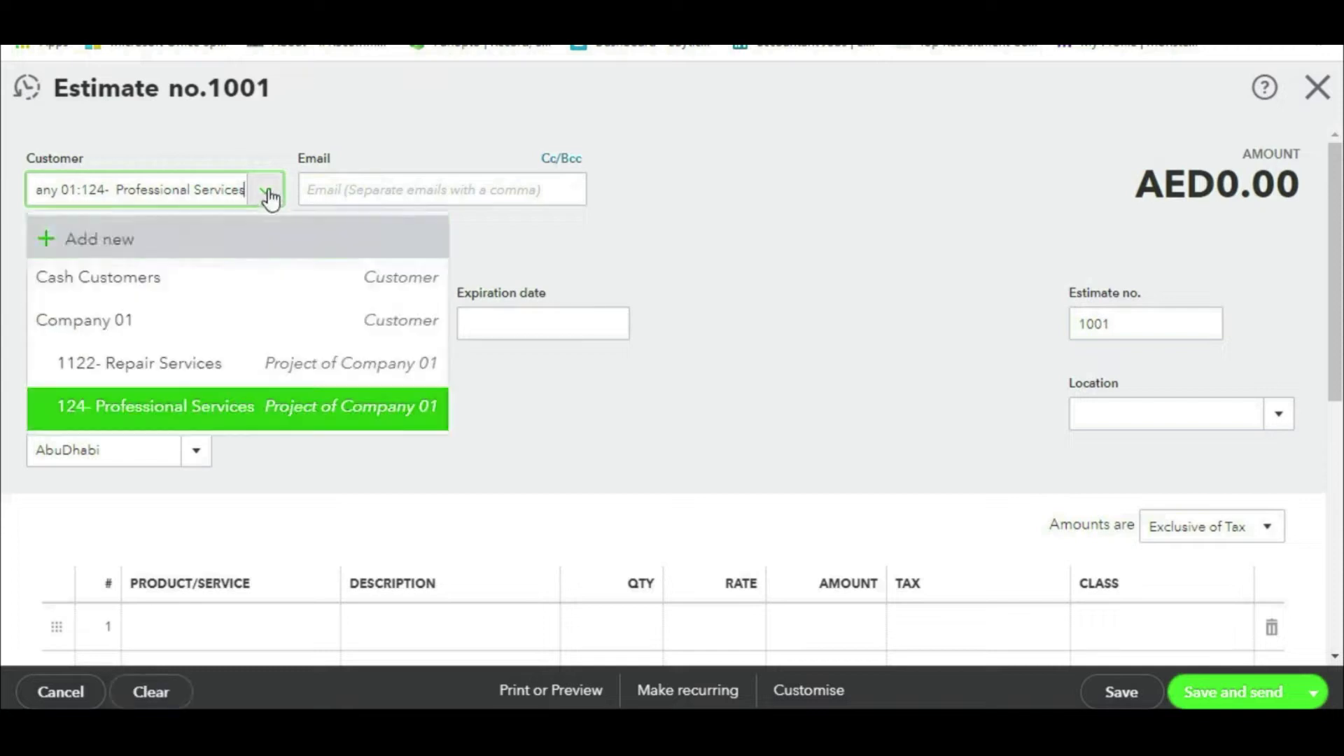
click(166, 371)
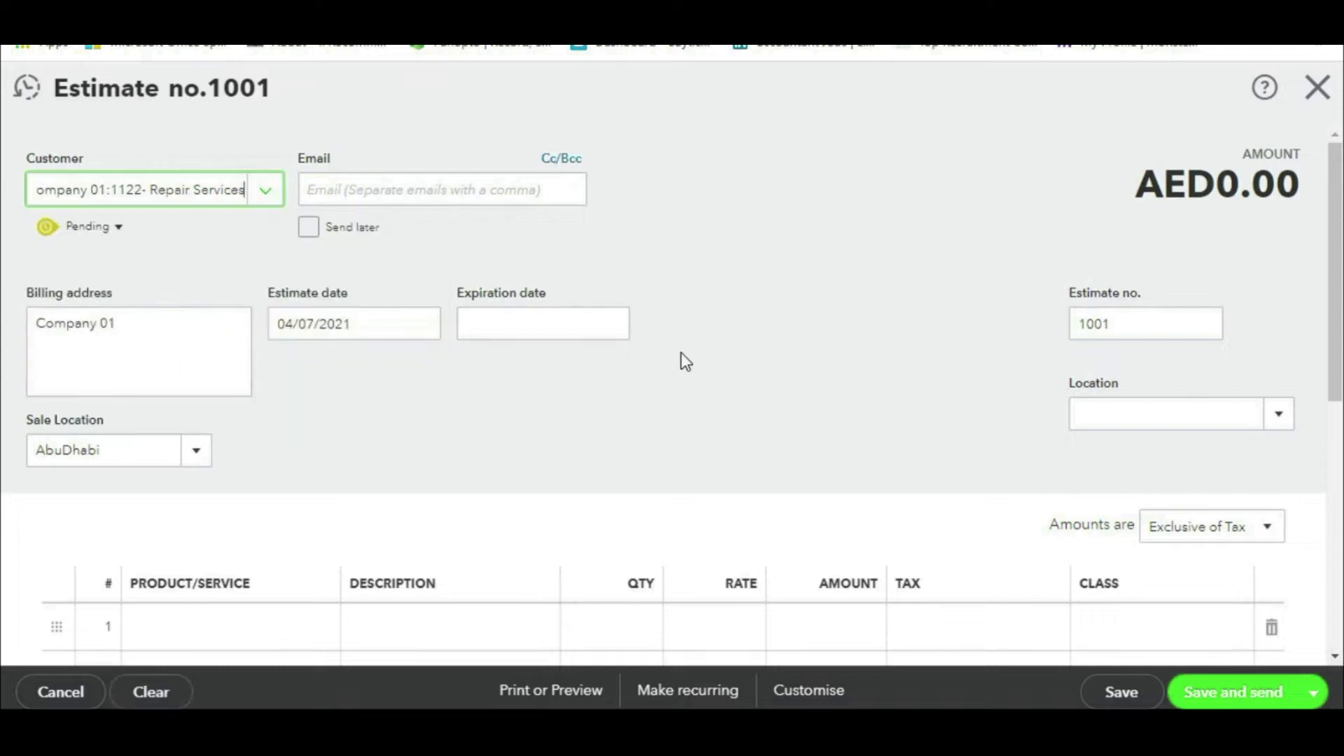
scroll(683, 360, down, 3)
scroll(686, 368, up, 3)
scroll(597, 345, down, 6)
scroll(490, 350, up, 1)
scroll(443, 346, up, 3)
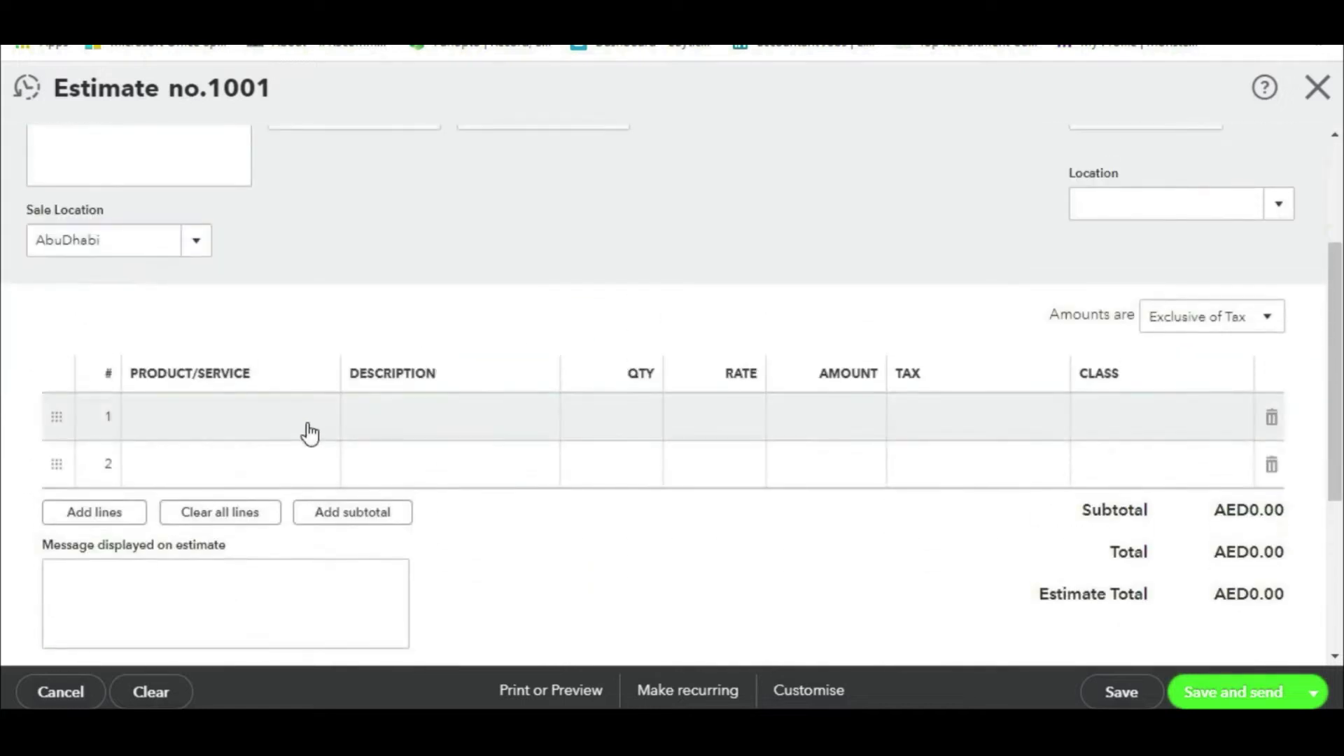
Step: Browse line 1's product and service list without picking an item
click(308, 431)
click(320, 422)
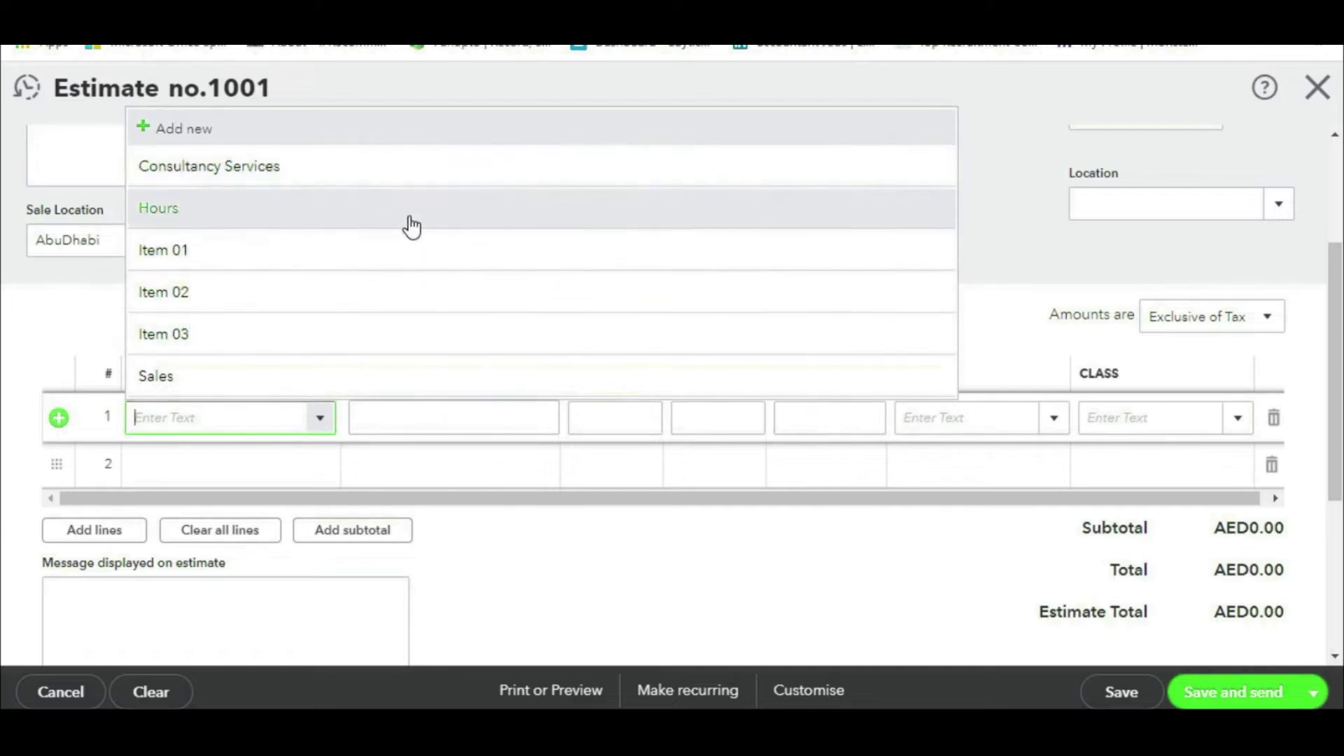
click(881, 229)
scroll(712, 280, up, 3)
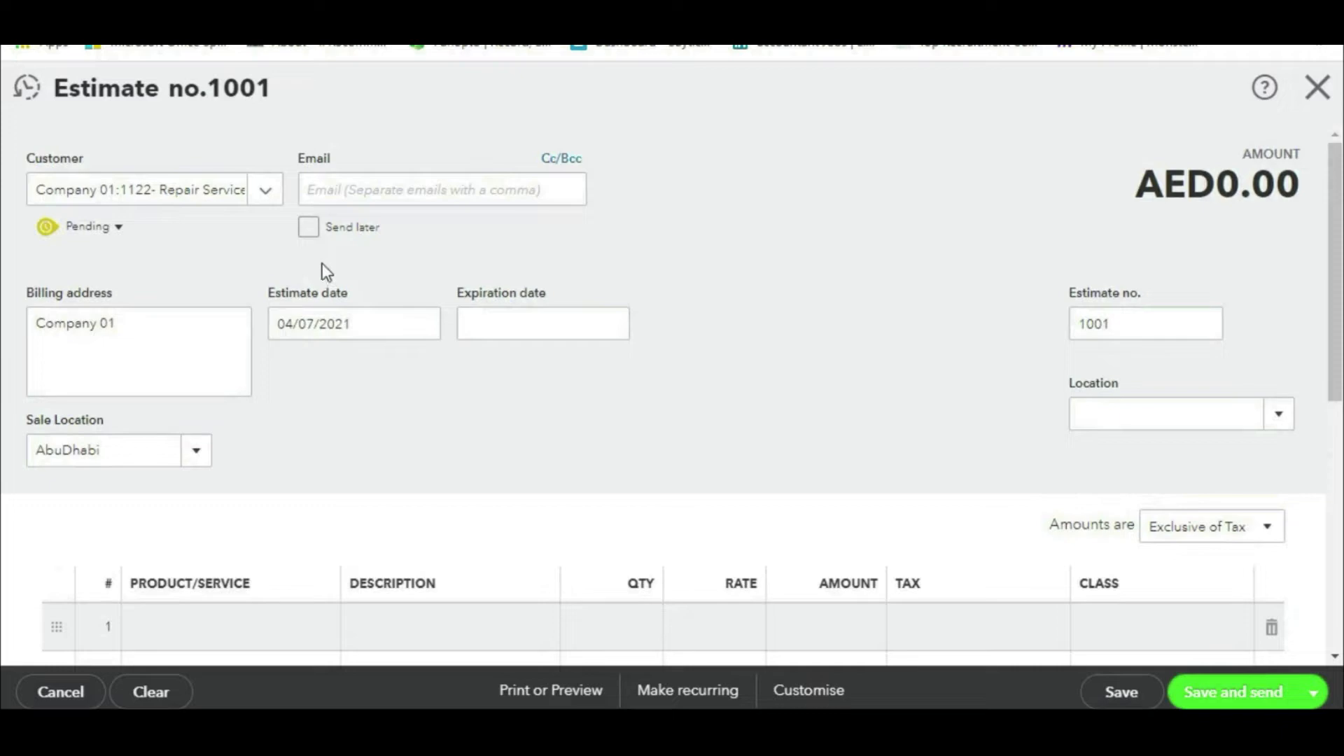
scroll(515, 394, down, 7)
scroll(351, 351, up, 3)
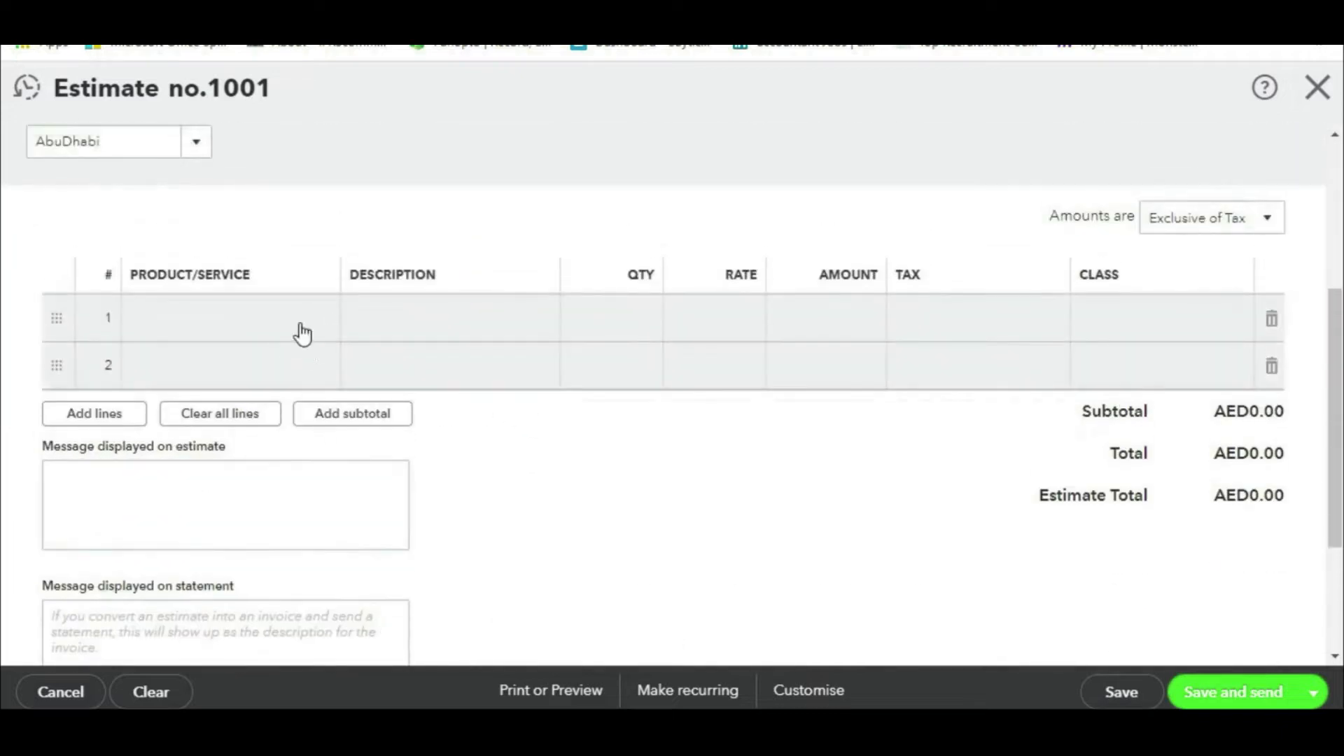
Step: Add a new 'Repair and maintenance' service on 4020 Revenue:Other Income to line 1
click(312, 329)
click(319, 324)
click(191, 360)
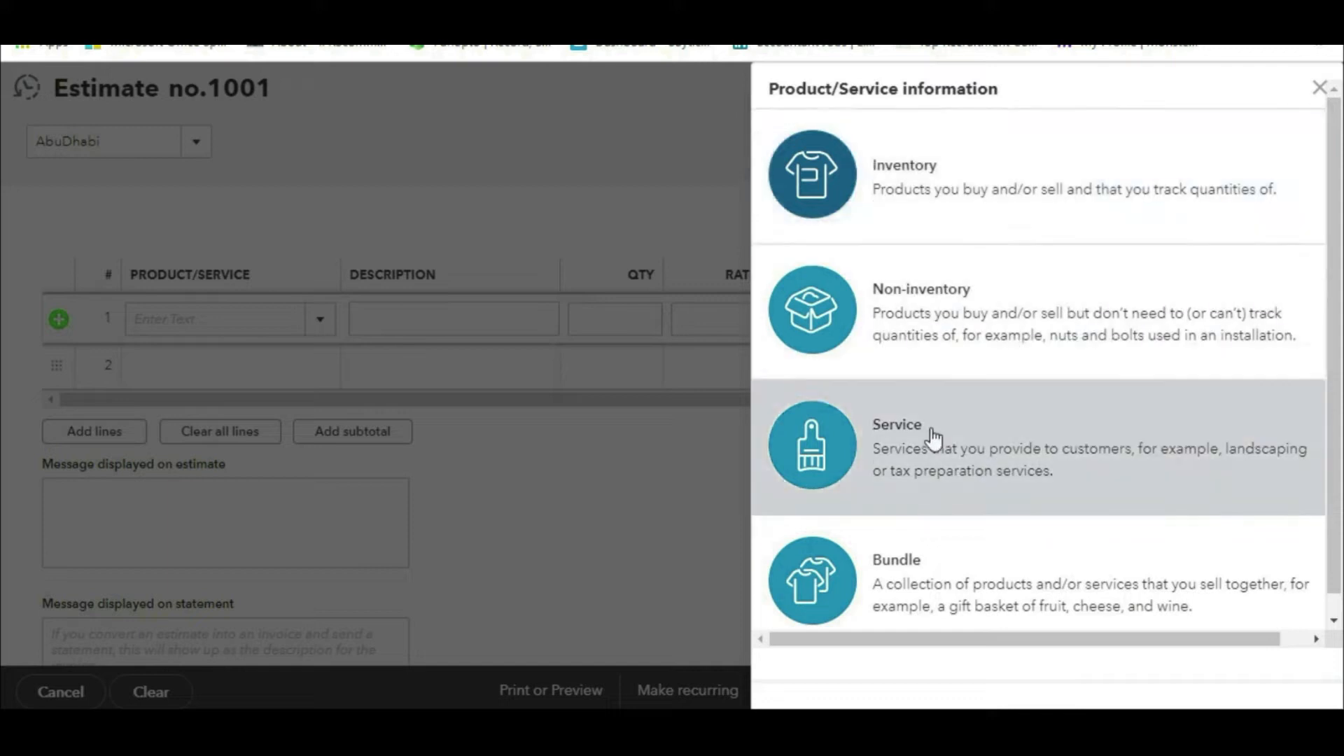
click(931, 430)
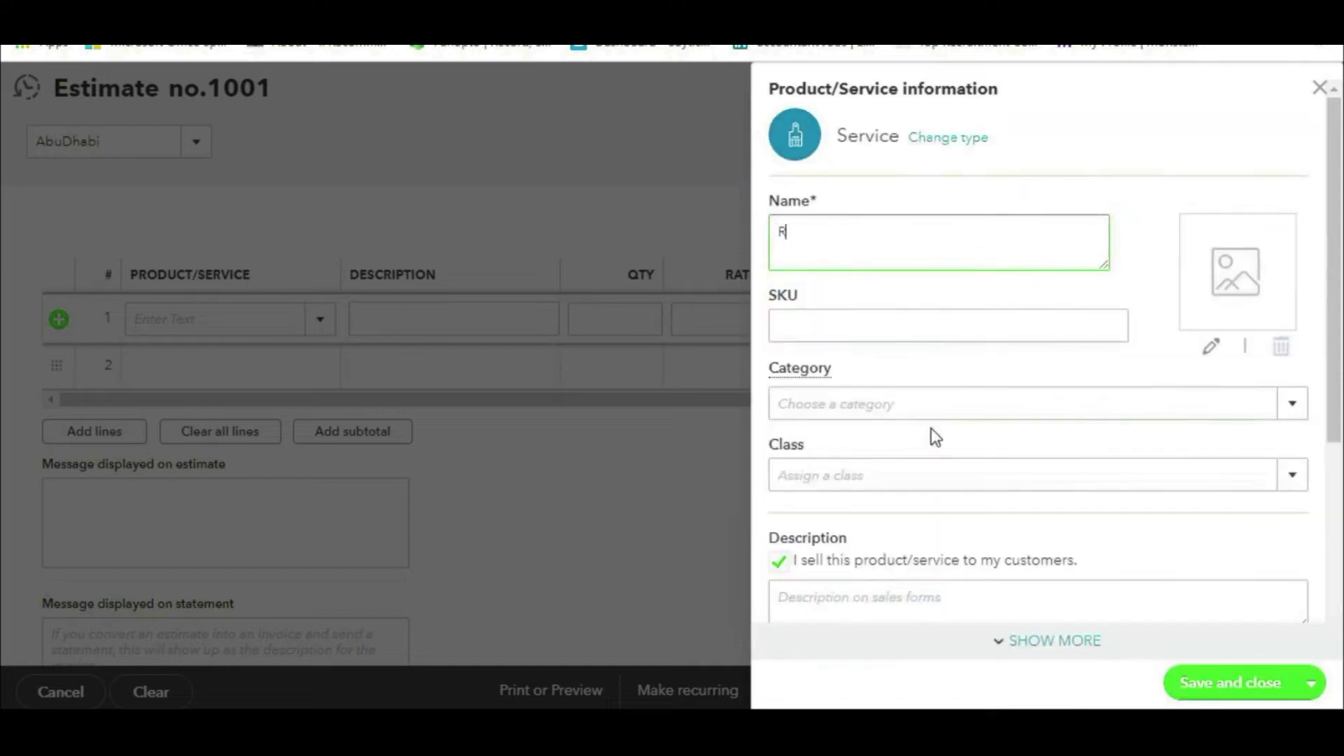
text(Repair and maintenance)
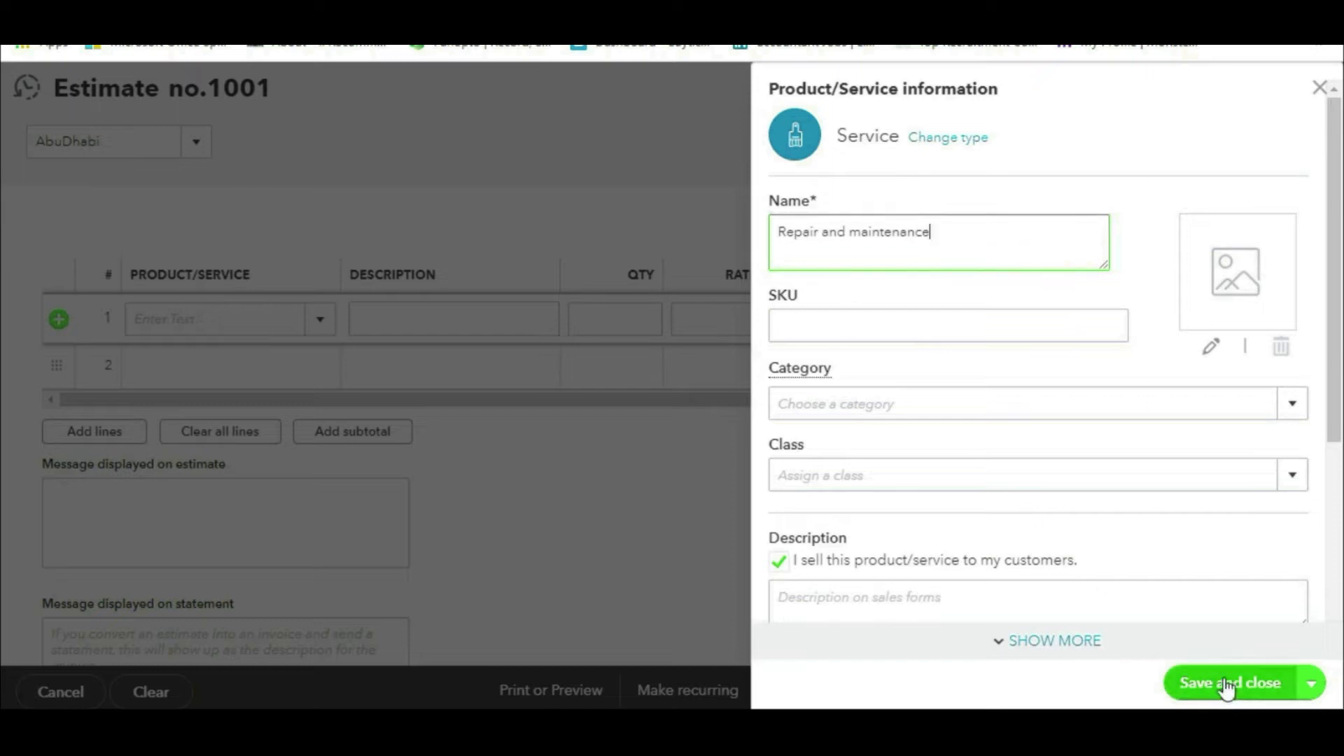
scroll(1210, 558, down, 5)
click(1293, 375)
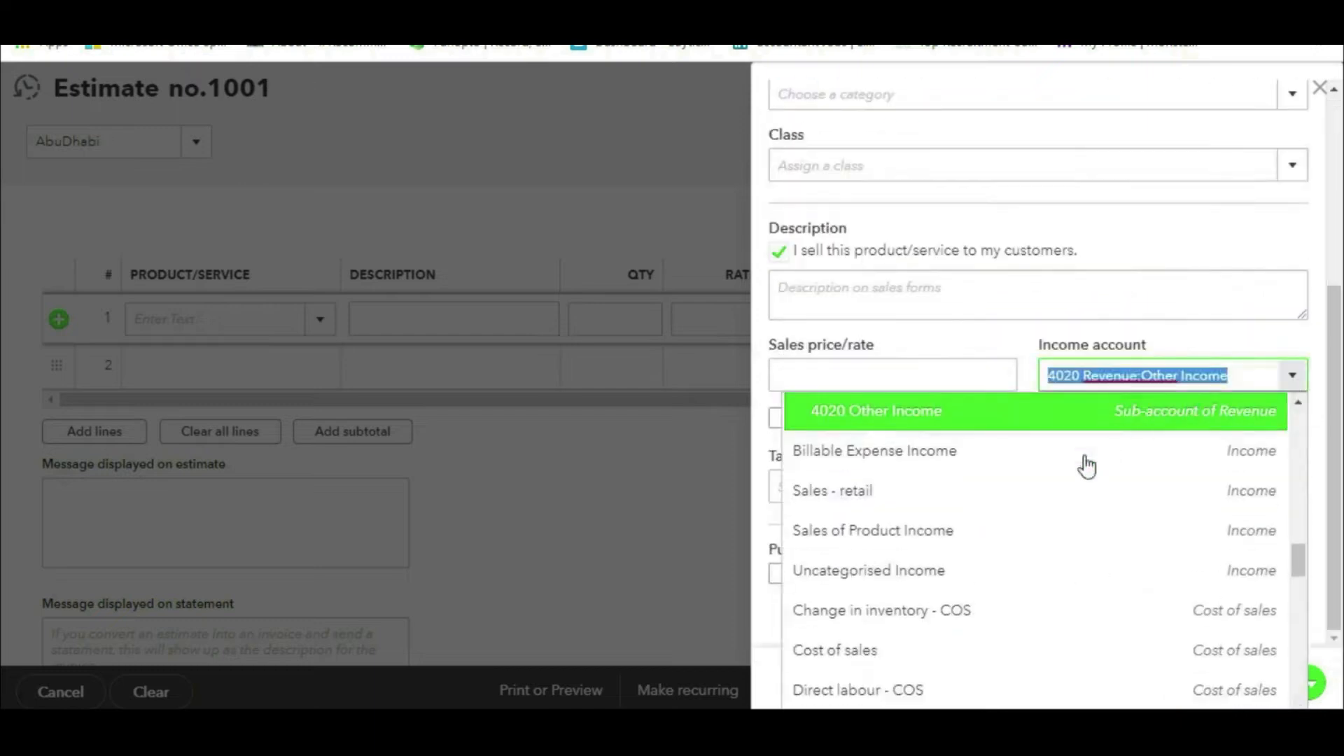
click(901, 420)
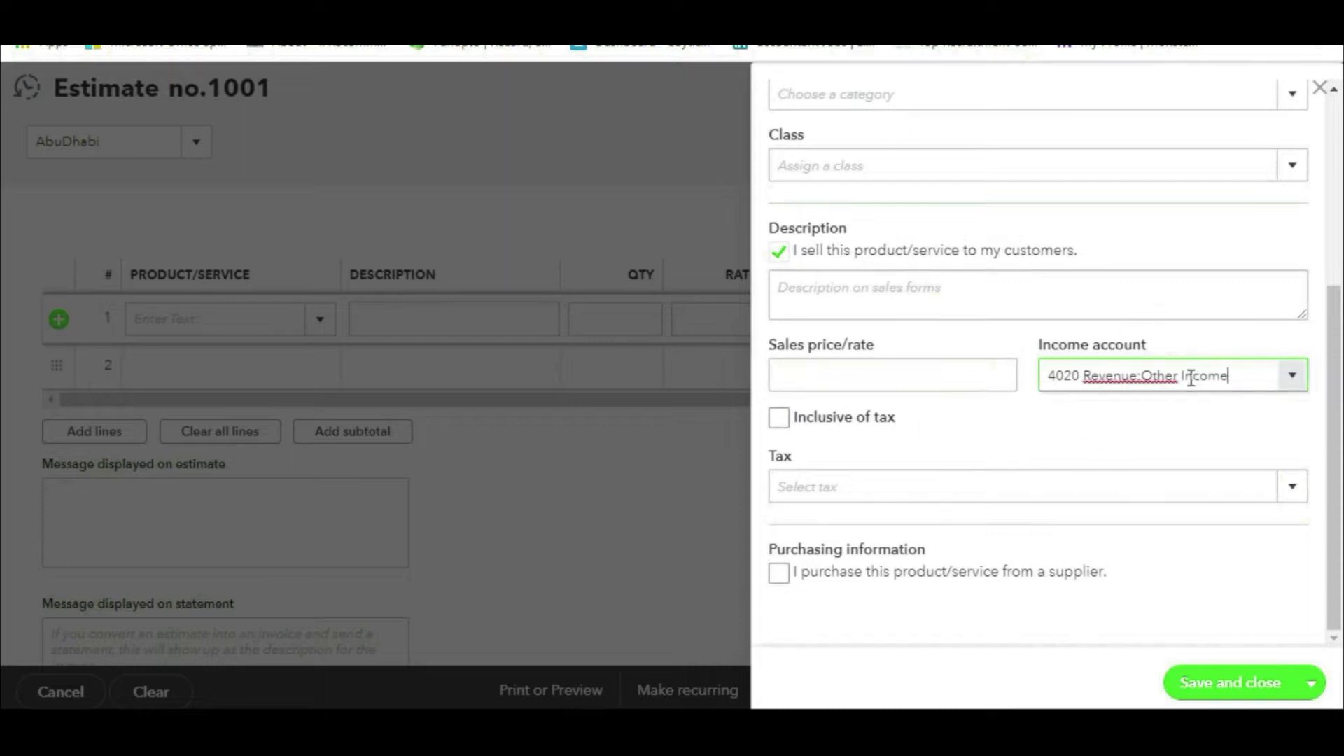
click(1220, 684)
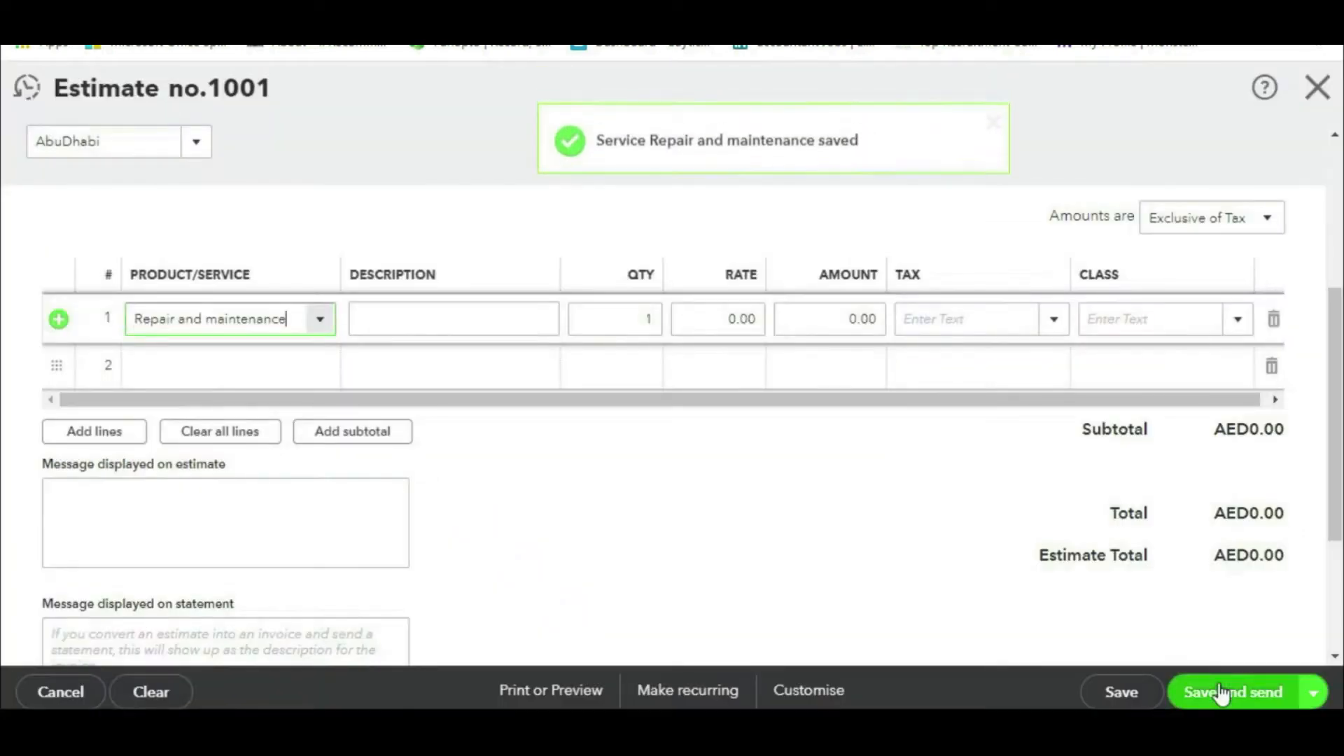
Step: Enter 150,000 as line 1's amount and set amounts to Out of scope of Tax
click(882, 328)
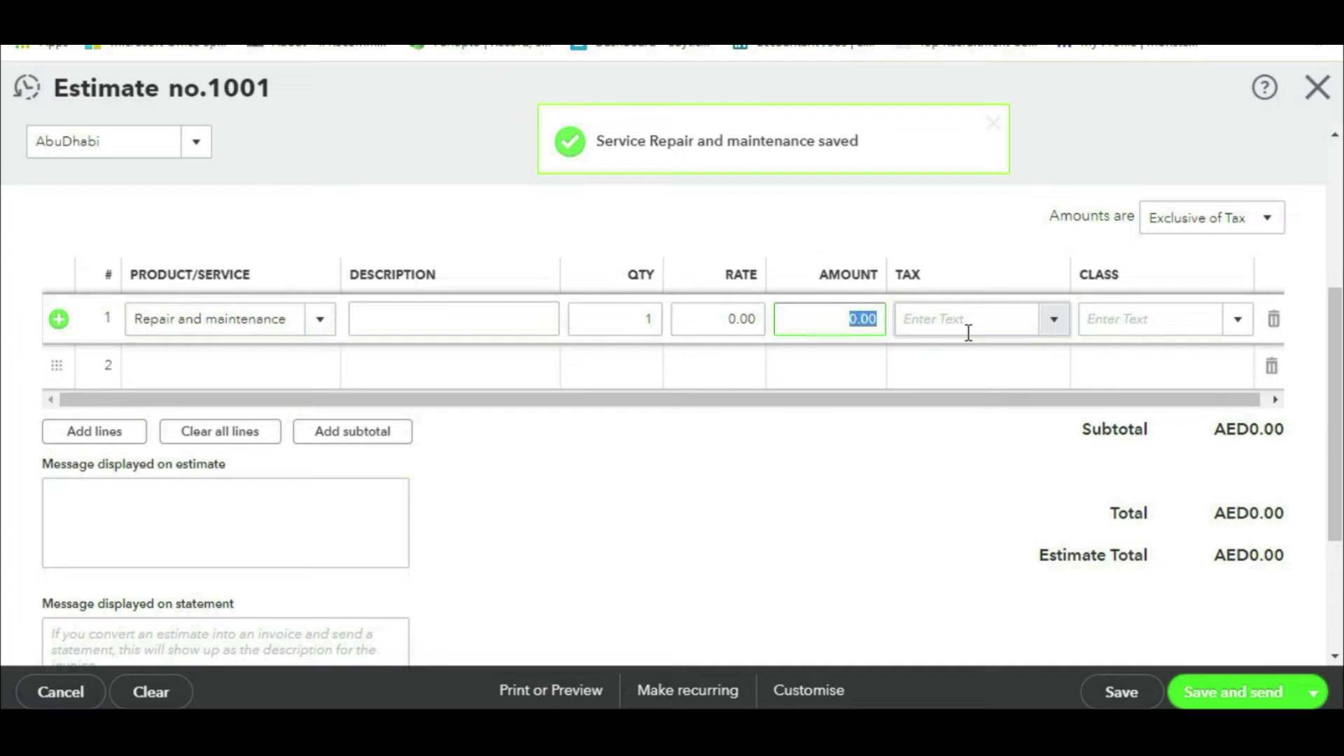
text(150,)
text(00)
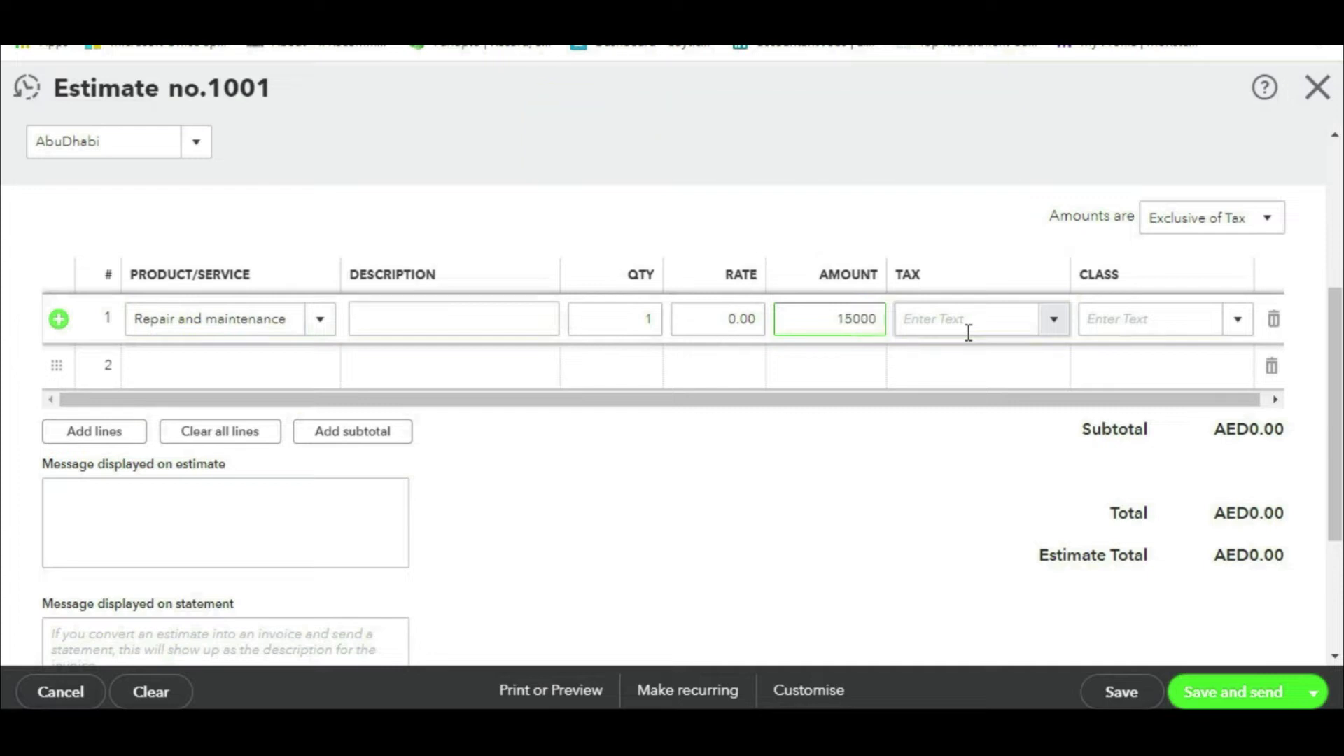
text(0)
click(969, 333)
click(1268, 218)
click(1233, 318)
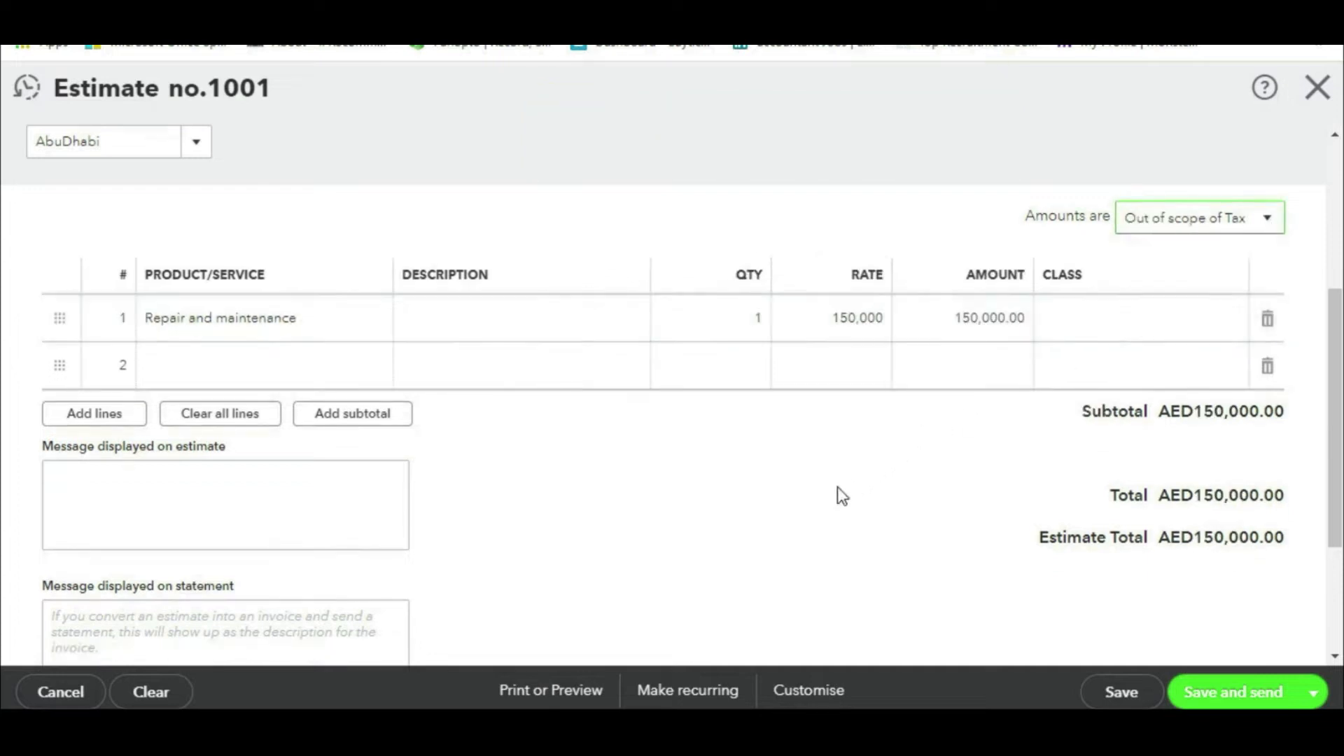
scroll(837, 486, up, 3)
scroll(837, 486, down, 2)
Step: Leave line 1's class blank, then save and close estimate 1001
click(1224, 417)
click(1232, 420)
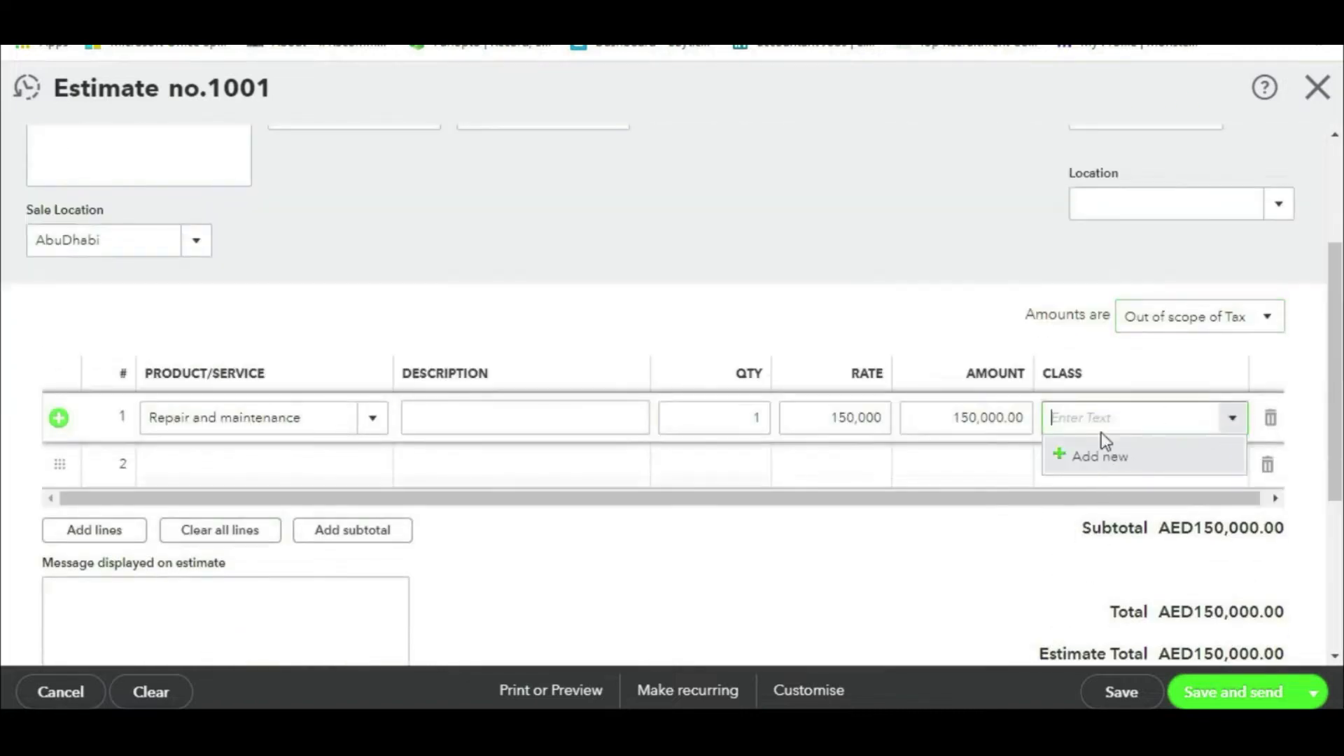
click(804, 233)
scroll(798, 238, up, 3)
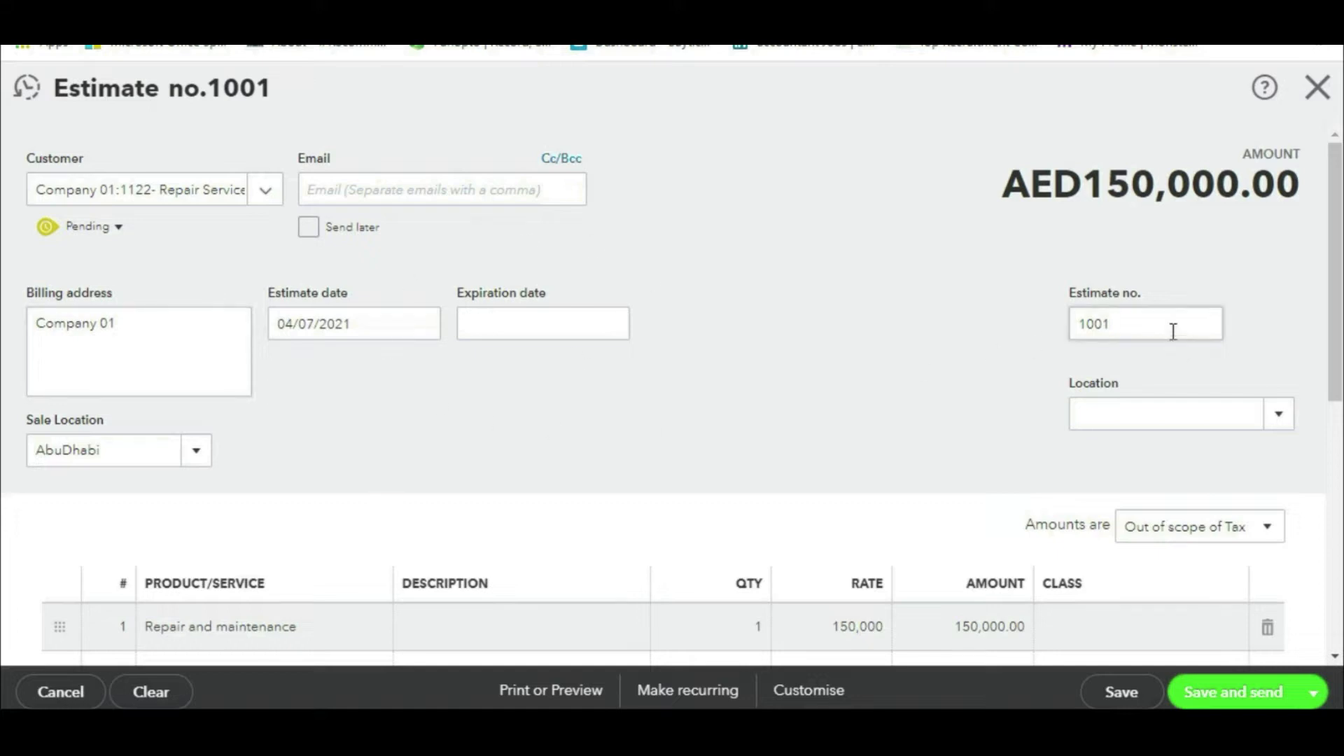
scroll(847, 376, down, 5)
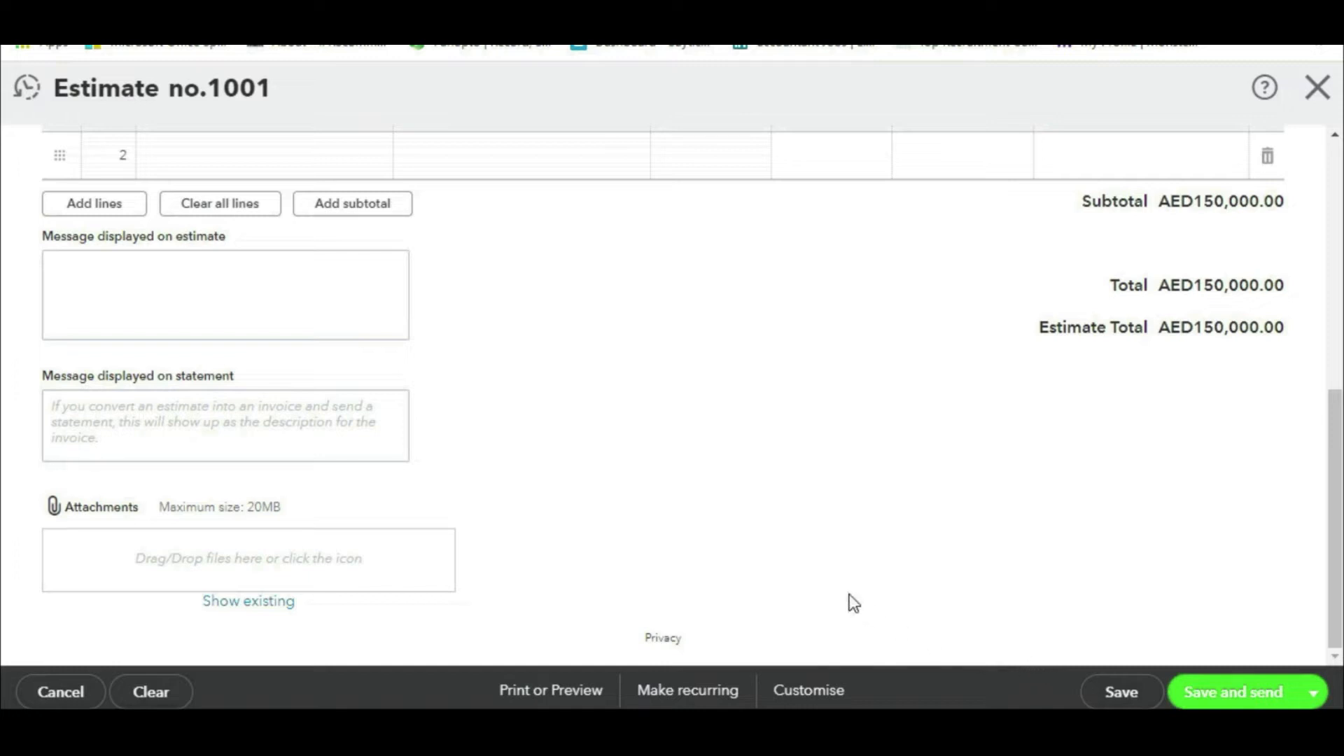
scroll(853, 602, up, 5)
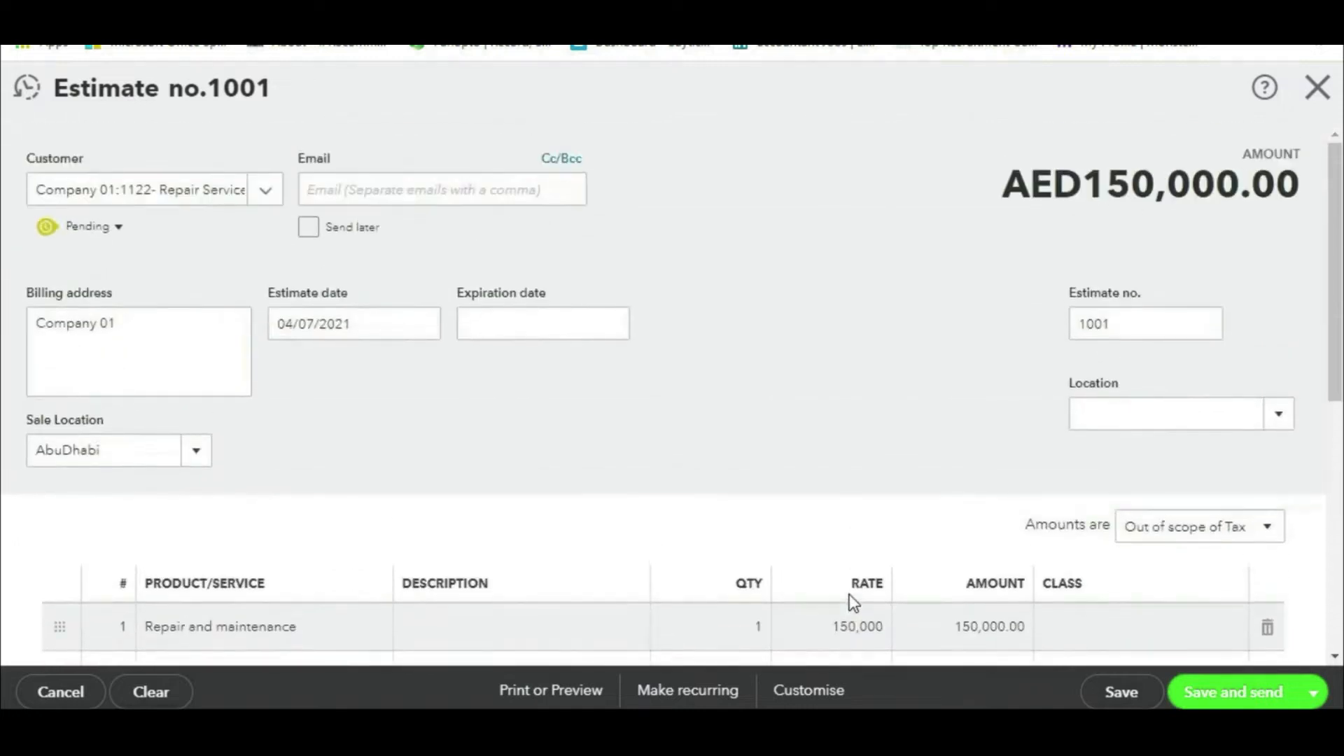
mouse_move(61, 104)
mouse_down()
mouse_move(331, 105)
mouse_move(4, 73)
mouse_move(115, 123)
mouse_up()
key(Escape)
scroll(1086, 570, down, 3)
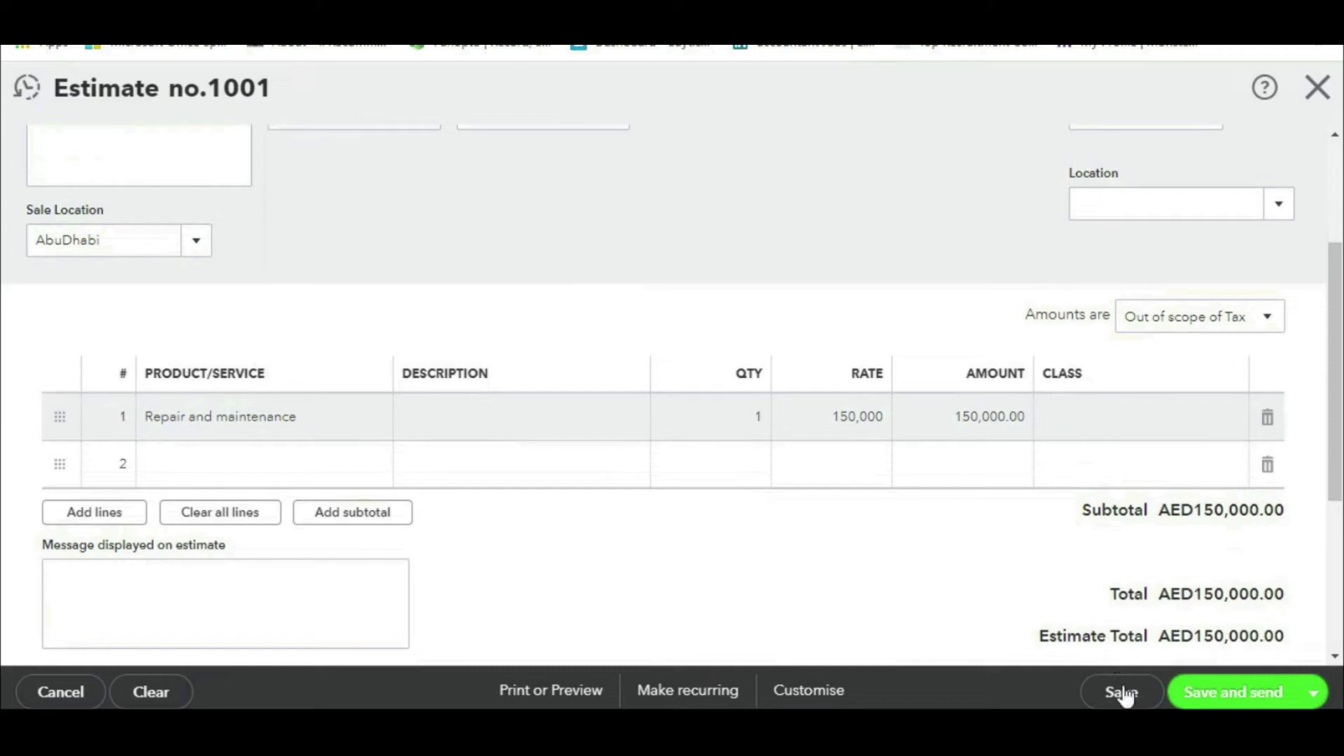
click(1121, 693)
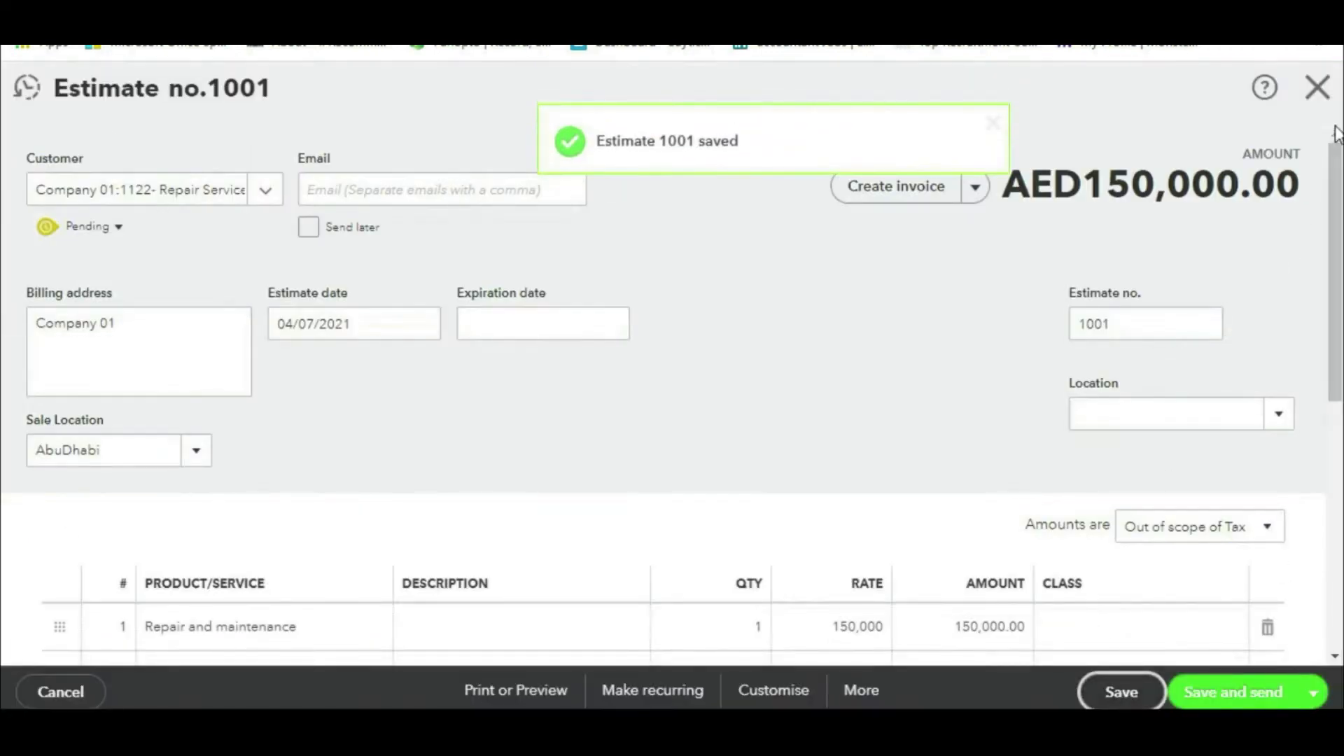
click(1323, 93)
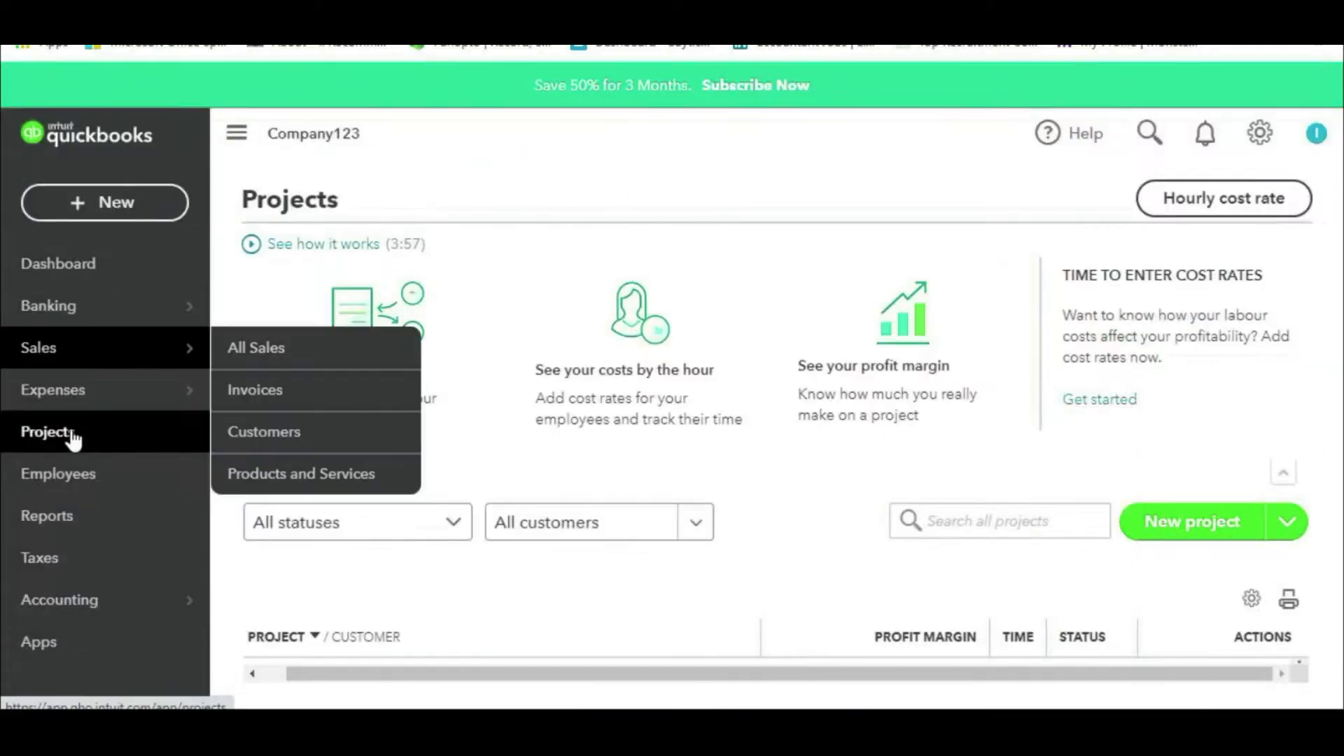
Step: Start estimate 1002 for 124- Professional Services with Consultancy Services on line 1
click(99, 205)
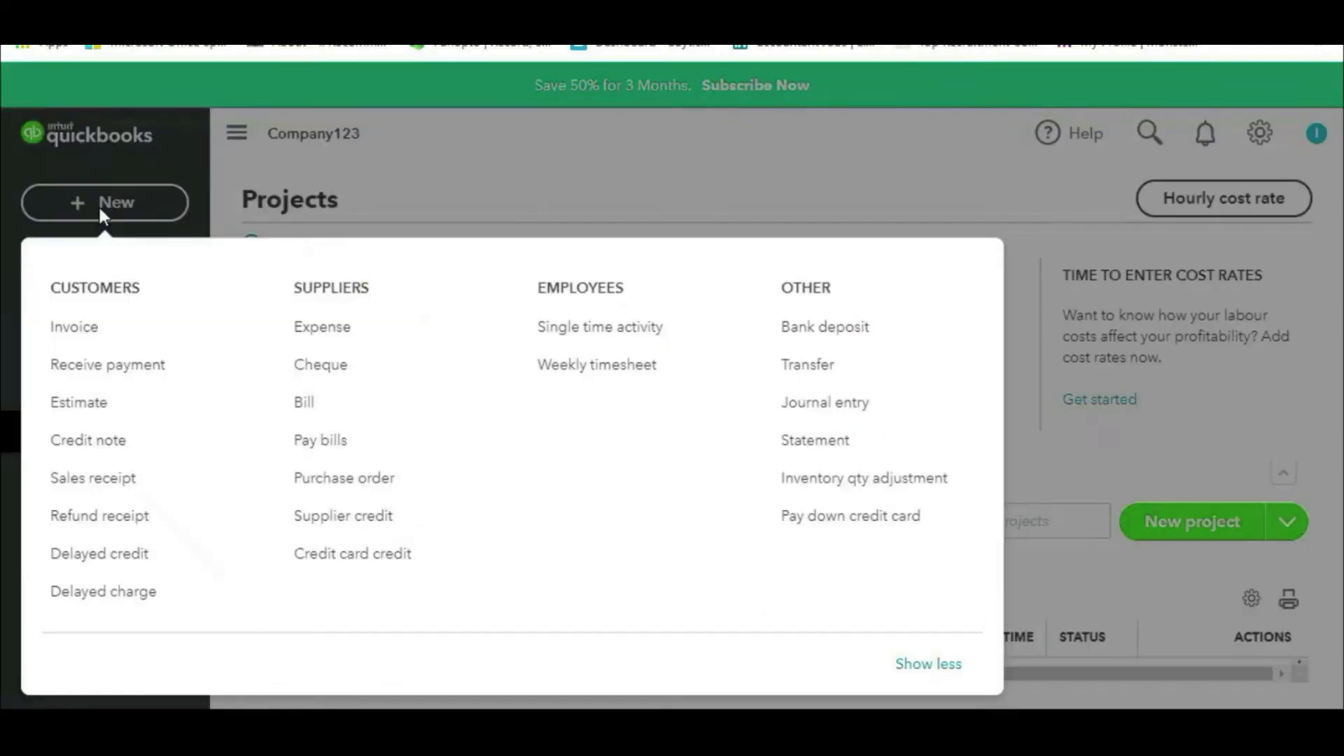
click(96, 403)
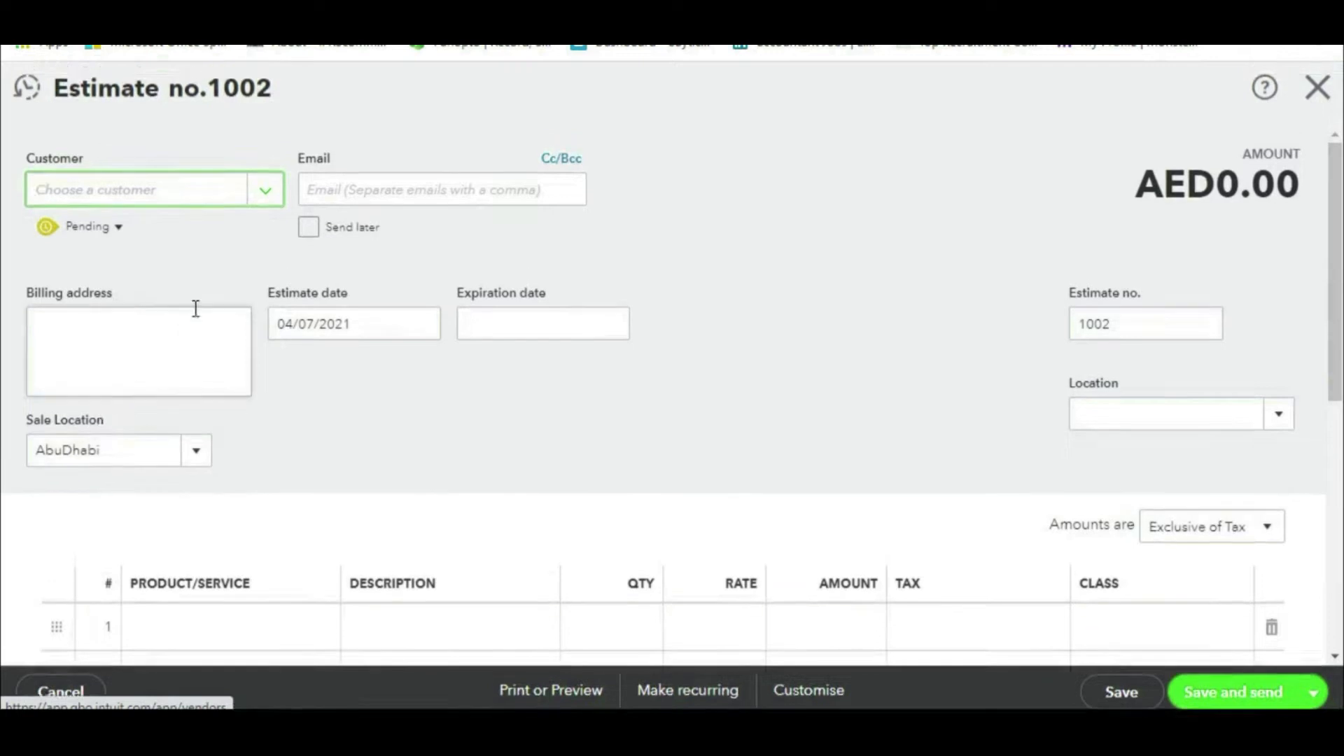
click(244, 198)
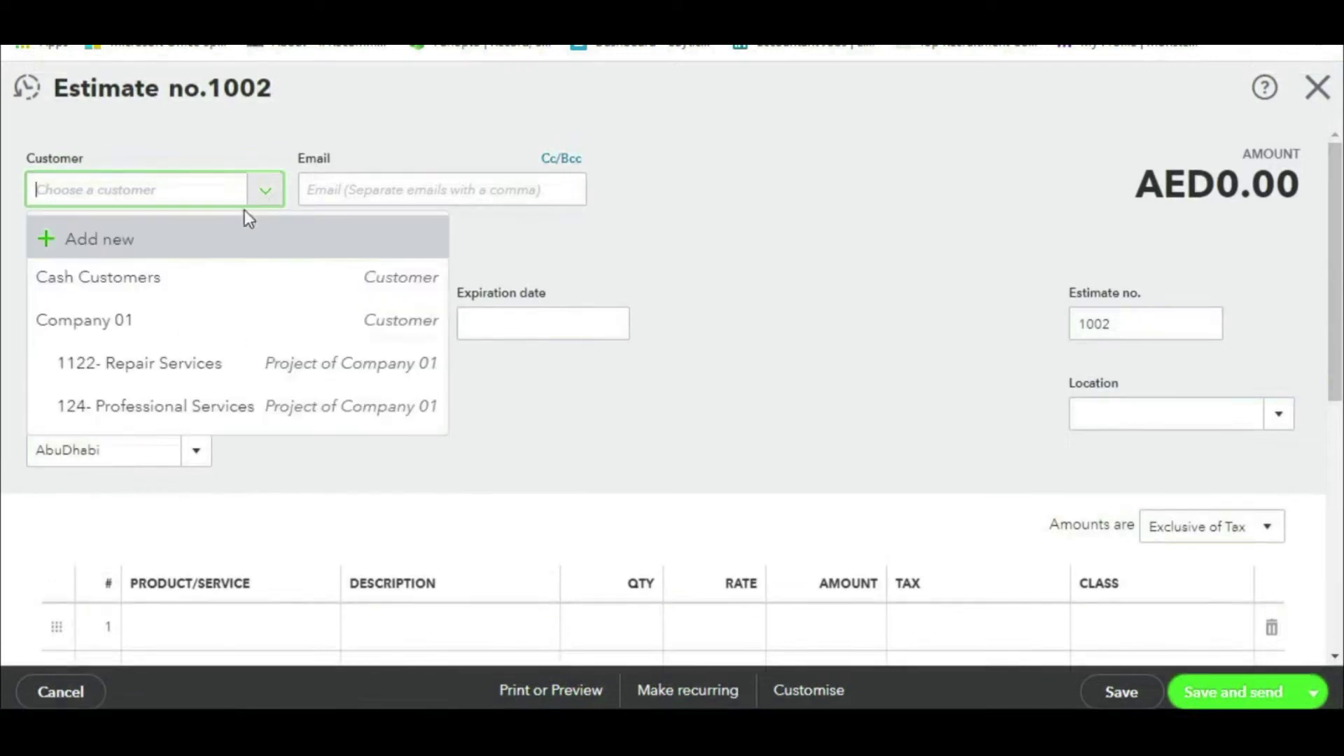
click(148, 420)
scroll(695, 522, down, 3)
click(308, 427)
click(322, 423)
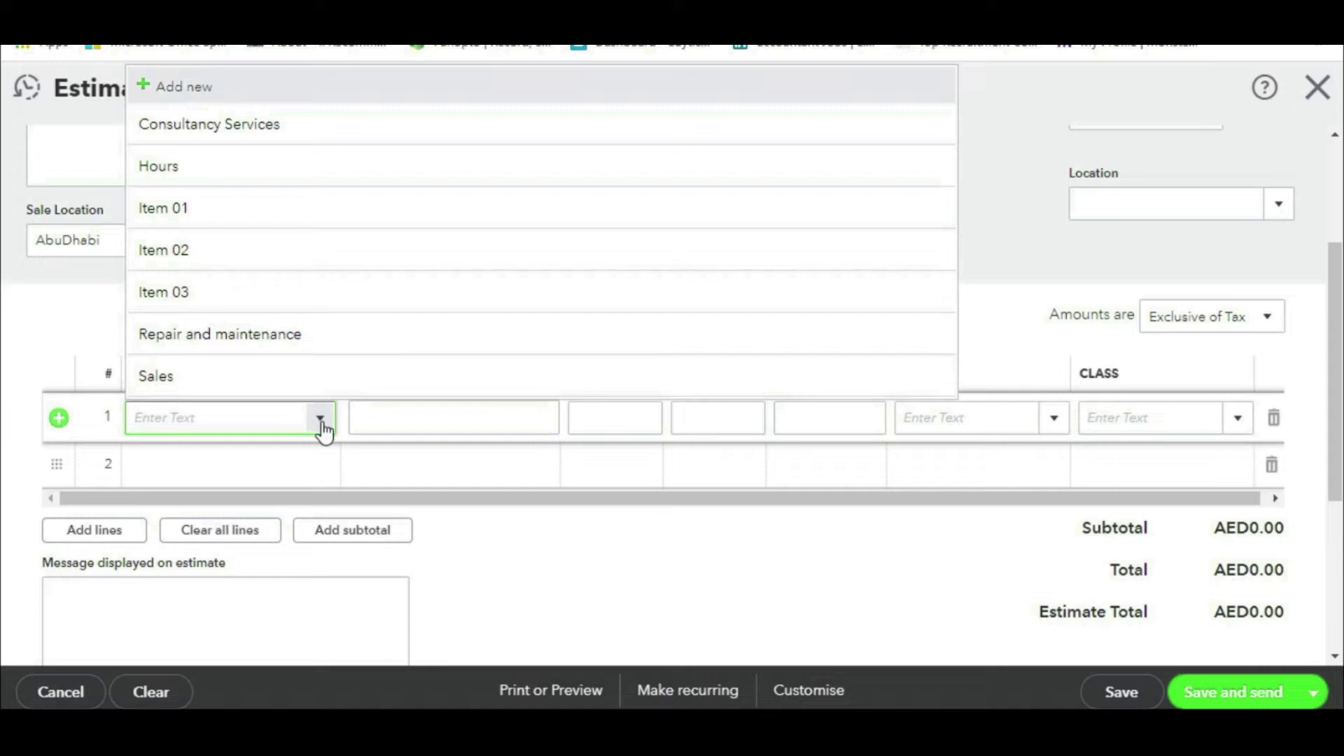
click(278, 126)
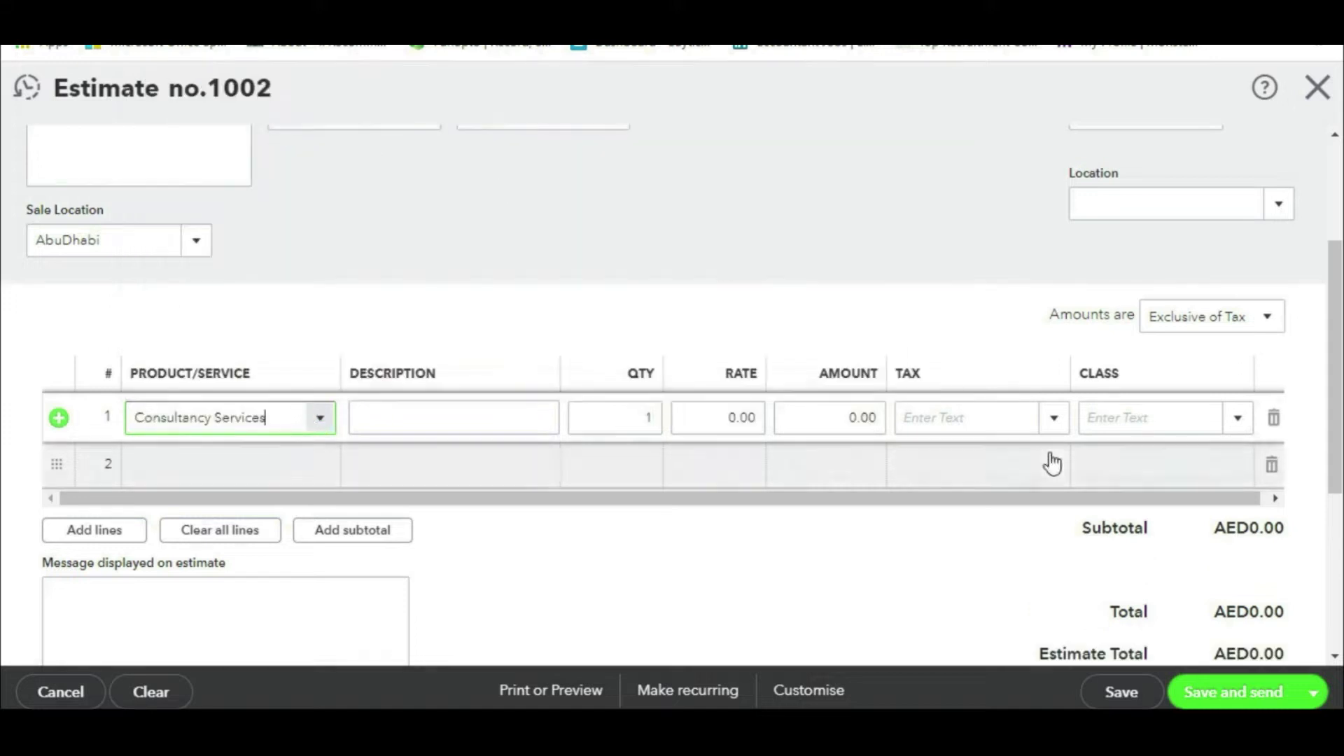
Step: Enter a line 1 amount of 2500 as out of scope of tax and save
click(840, 418)
text(2)
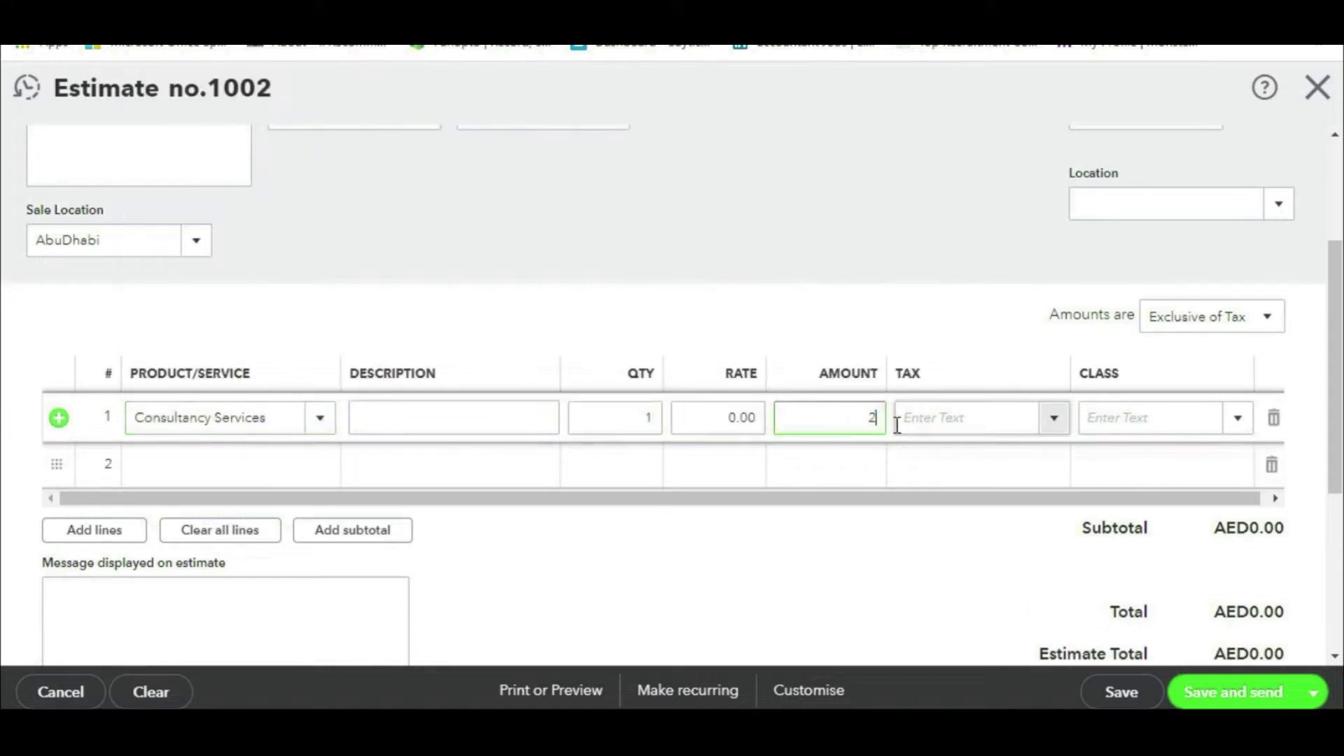
text(50000)
click(1260, 327)
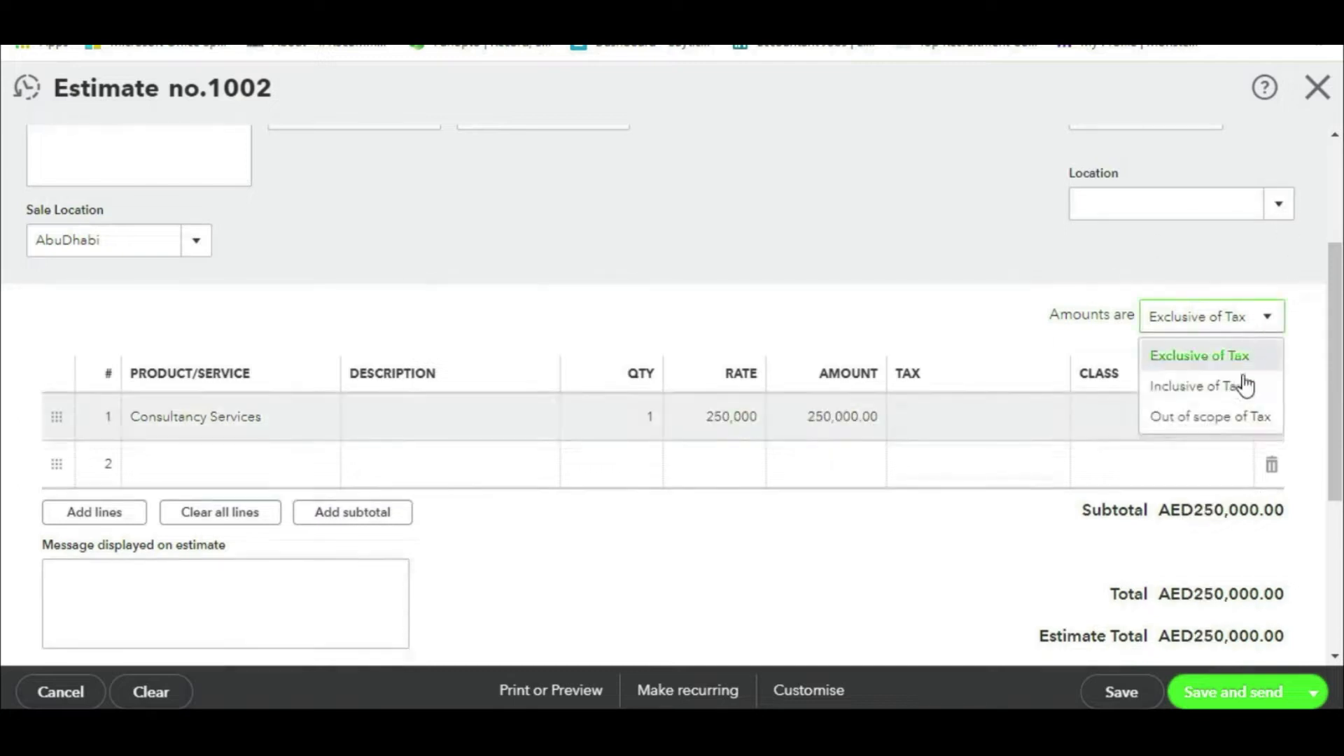
click(1235, 415)
click(1148, 673)
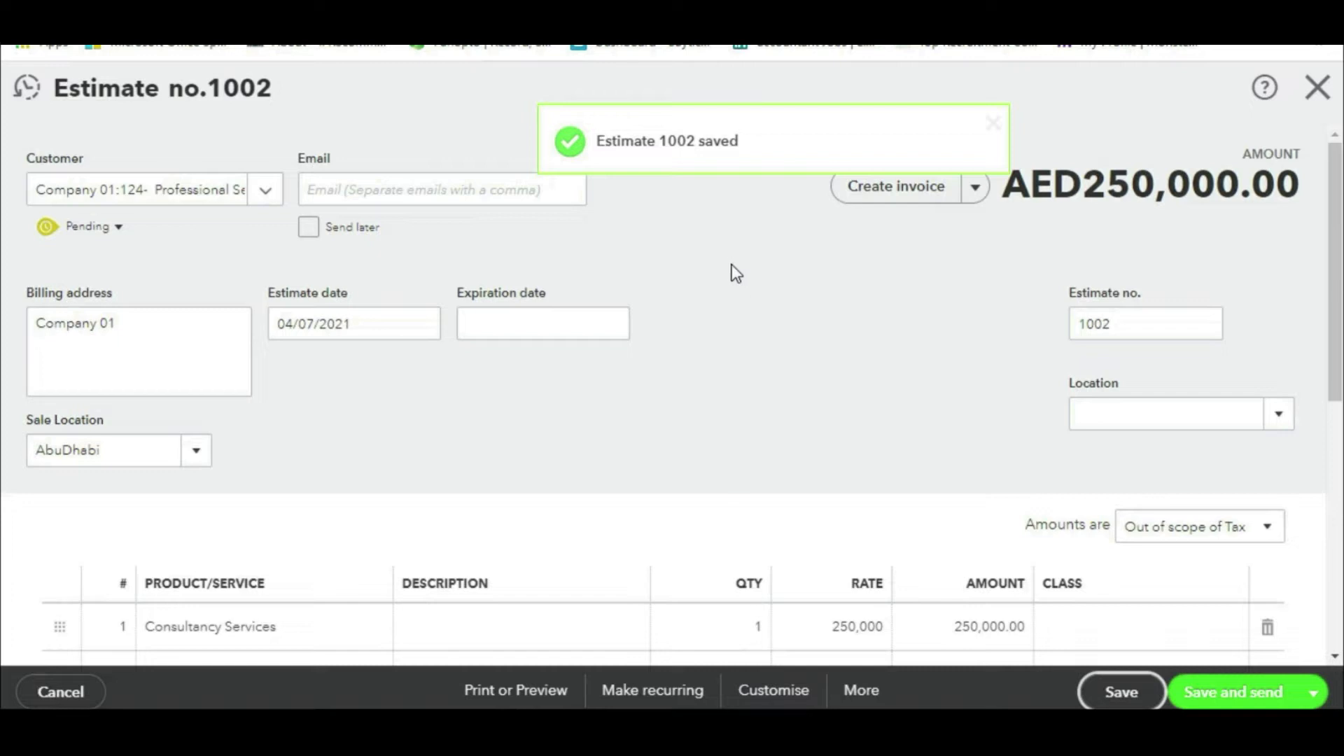
Step: Switch amounts to Inclusive of Tax with SR Standard Rated (AUH) 5% on line 1, save and close
click(1268, 531)
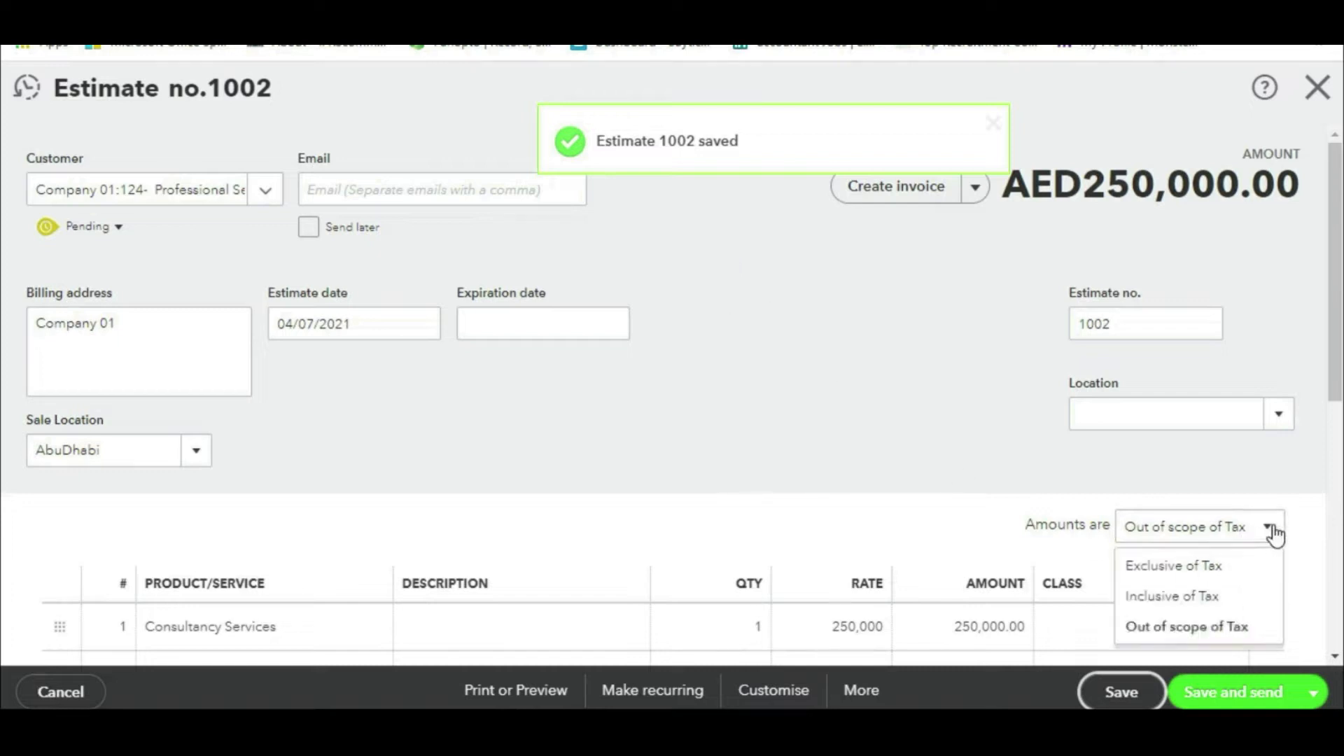
click(1188, 595)
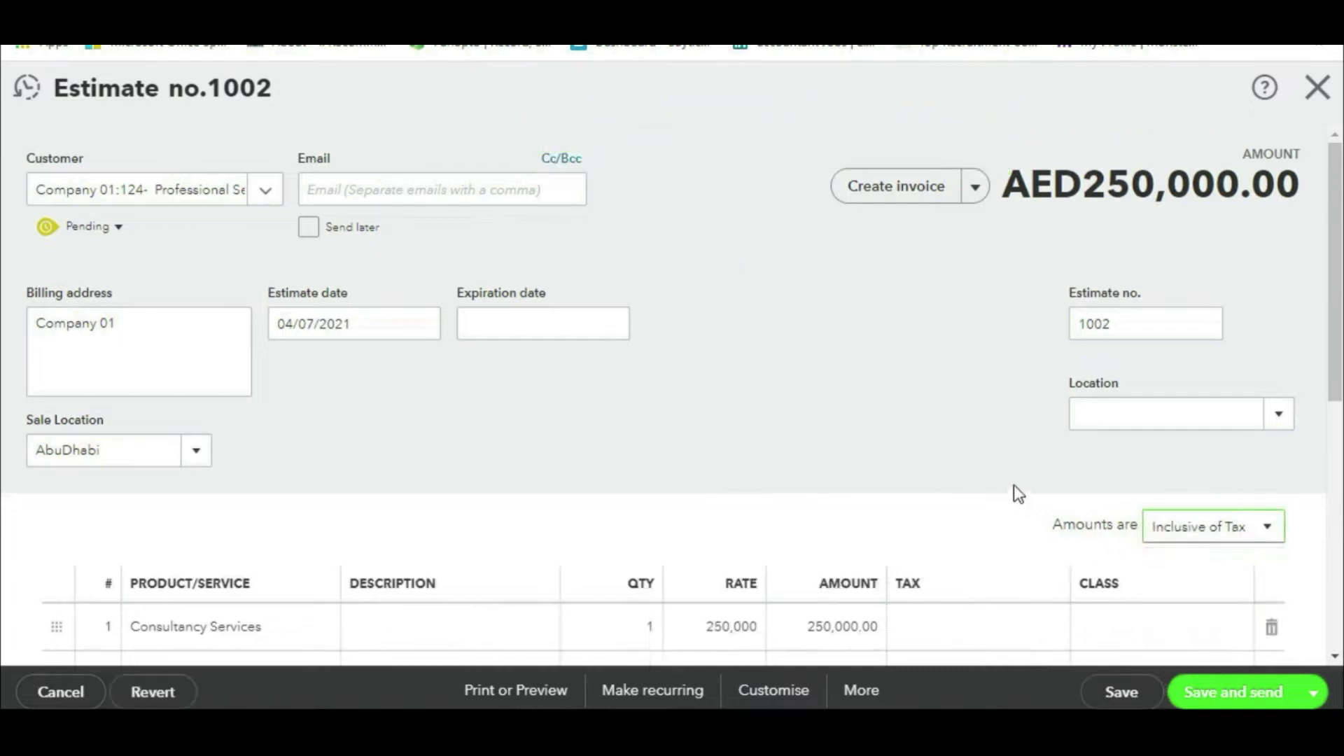
scroll(1014, 489, down, 2)
click(1032, 536)
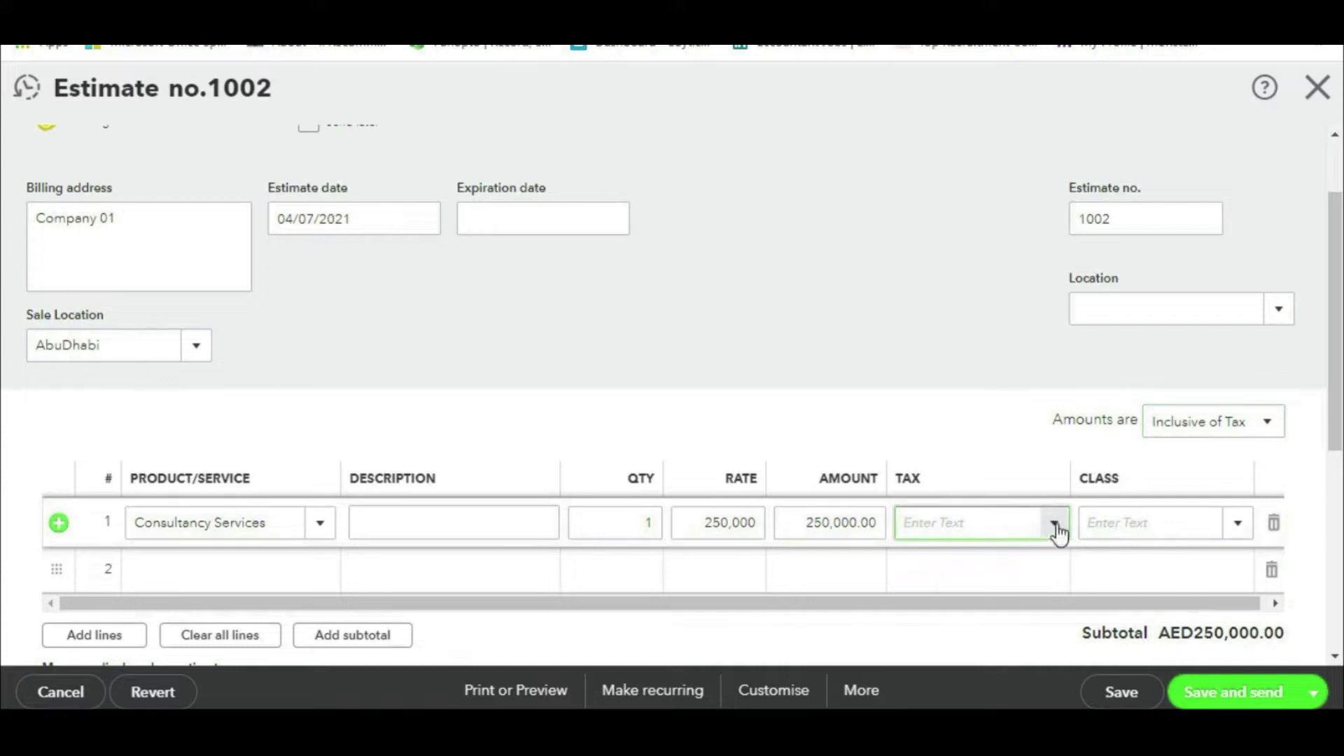
click(1054, 523)
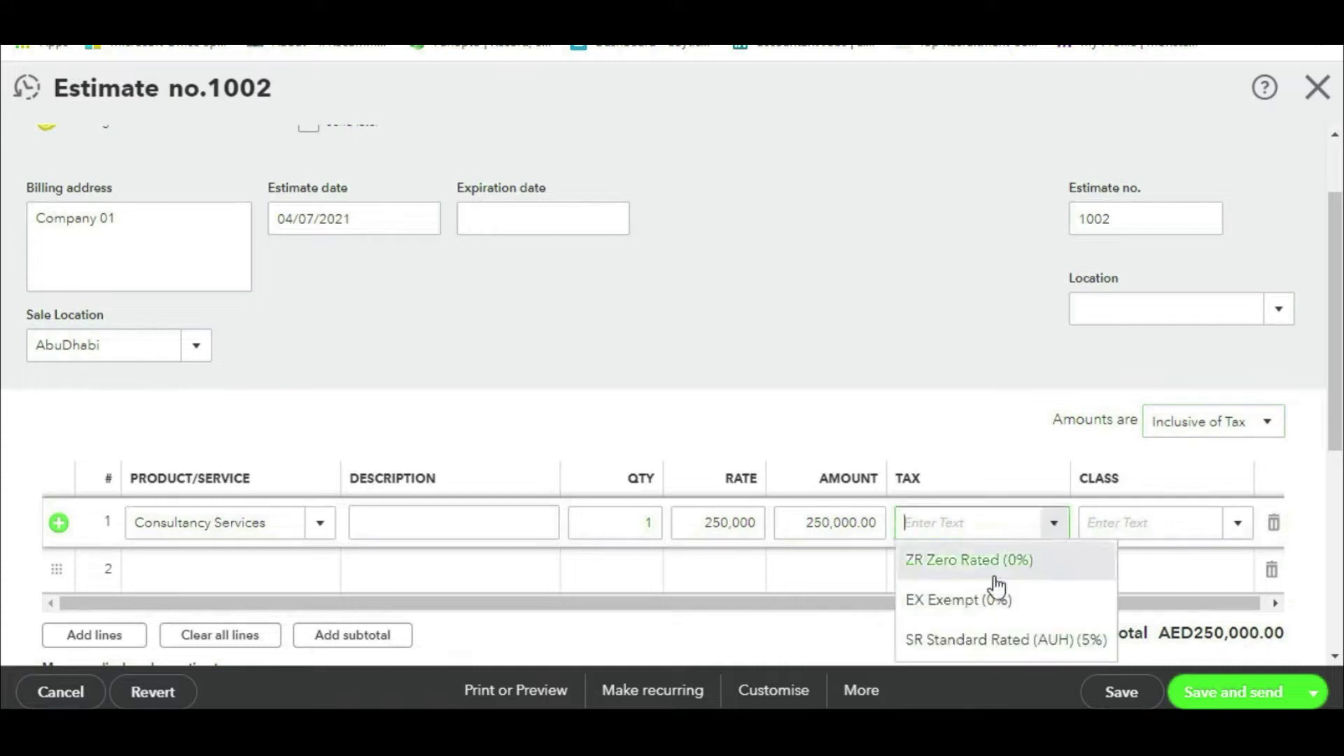
click(1014, 642)
scroll(1127, 525, down, 2)
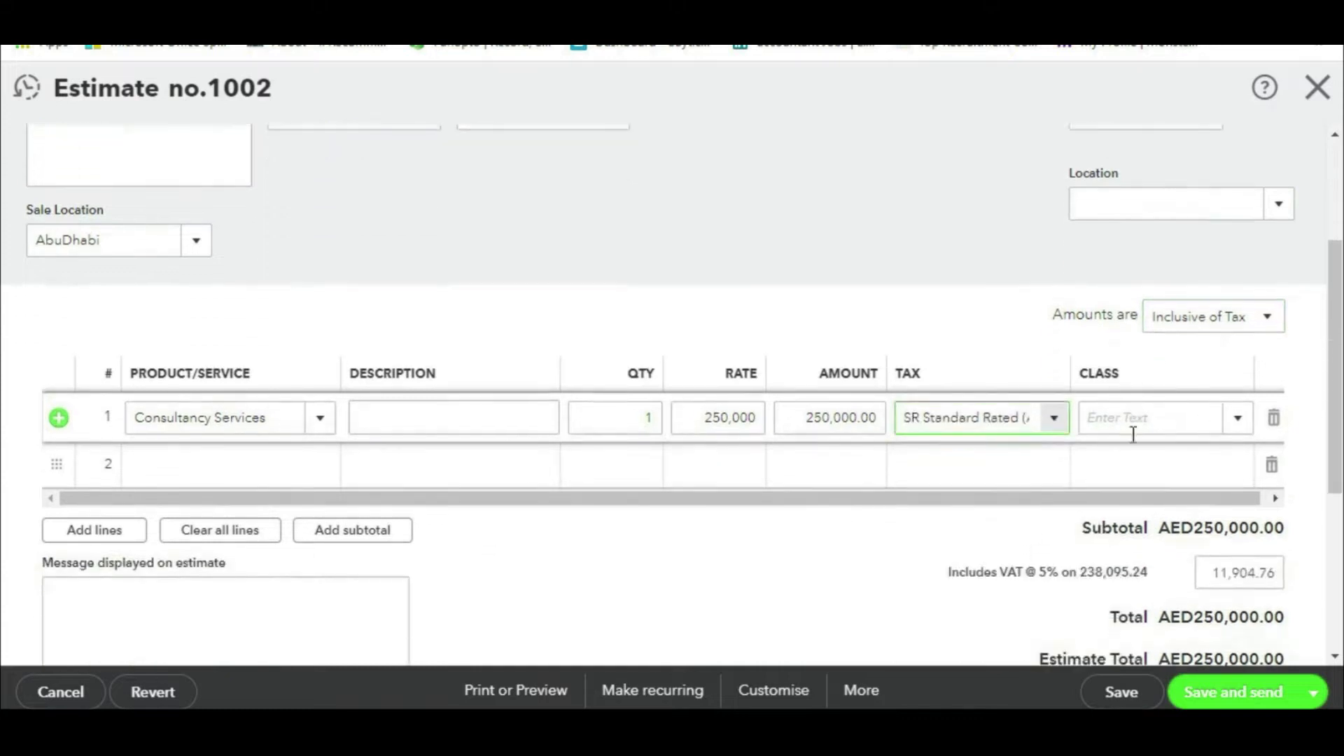
click(1206, 693)
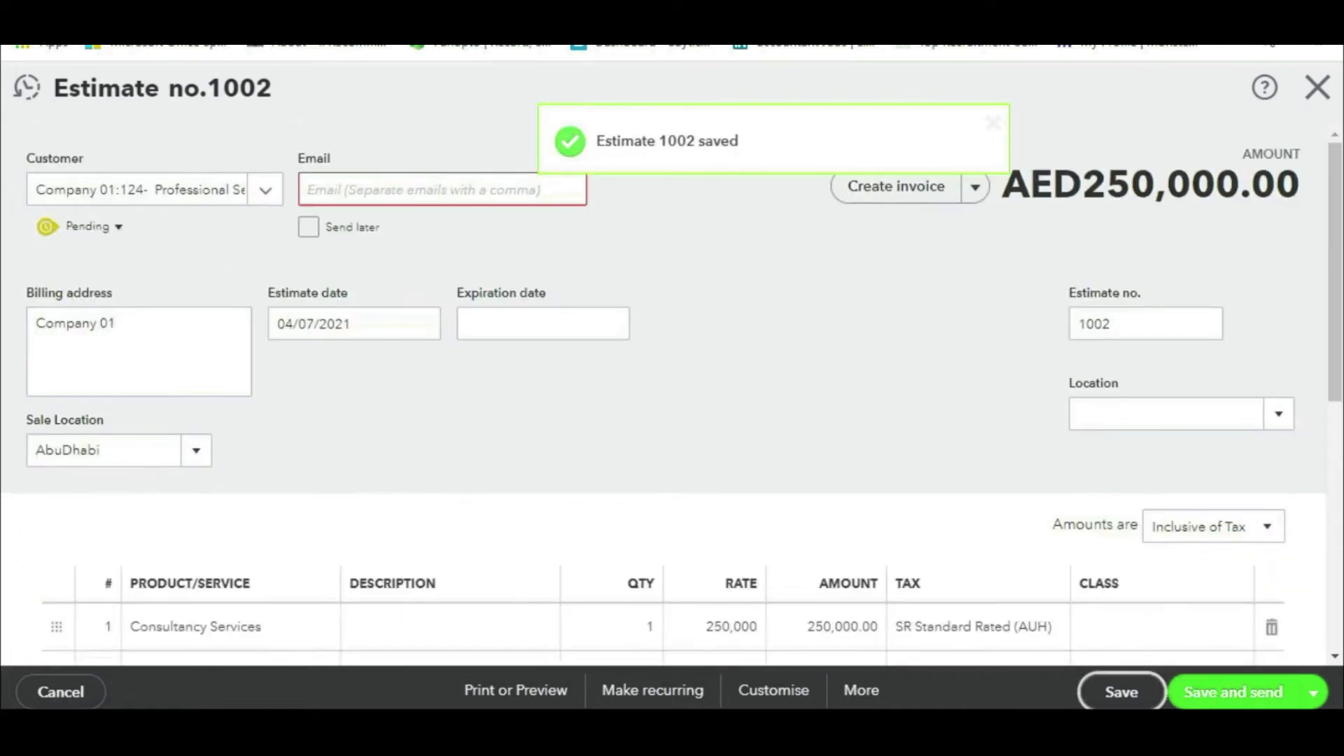
click(1318, 87)
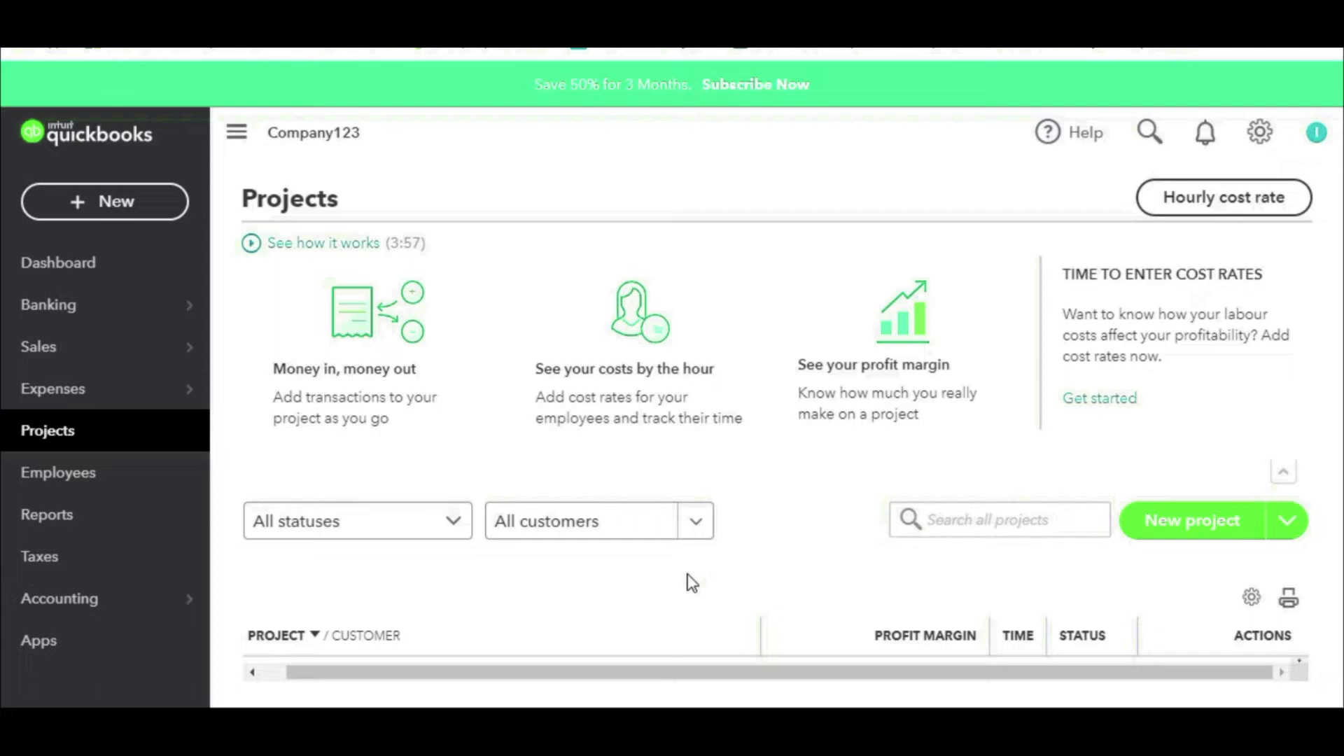
mouse_move(51, 352)
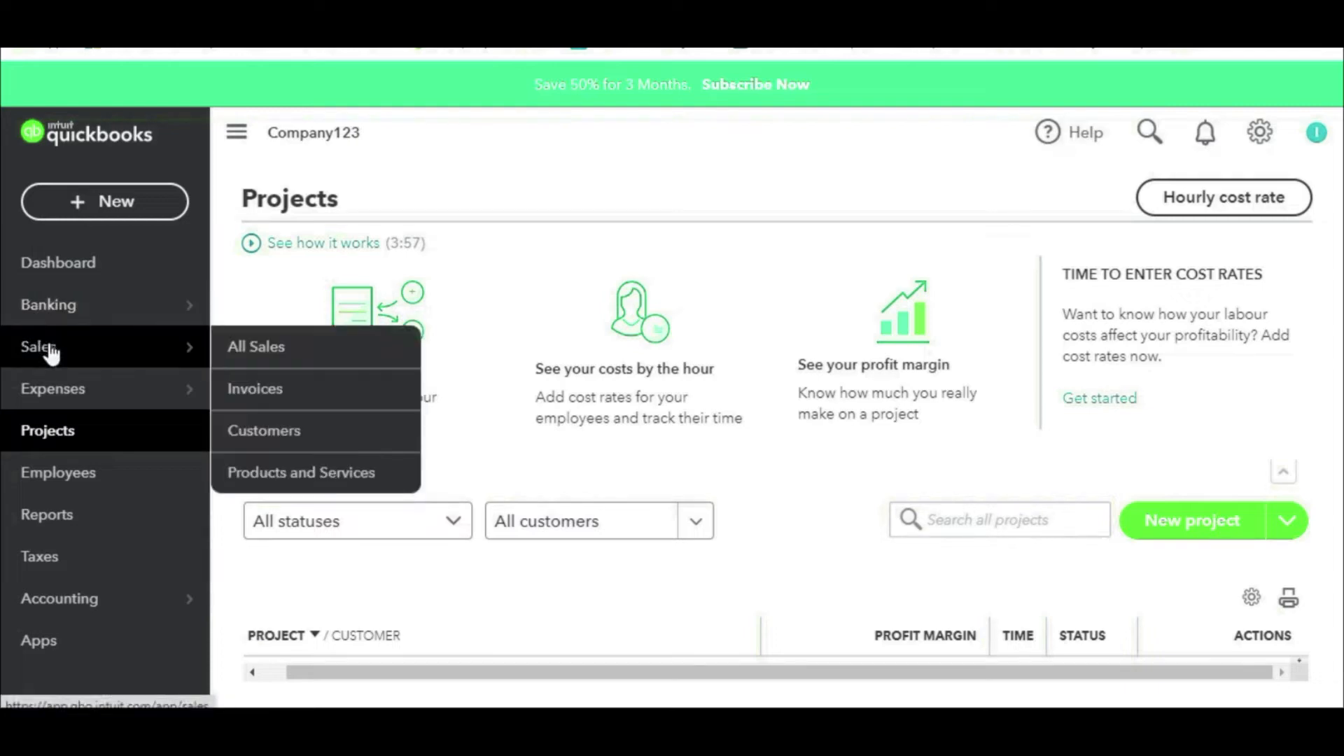
Step: Start a new invoice from the Invoices list for Customer 123
click(285, 389)
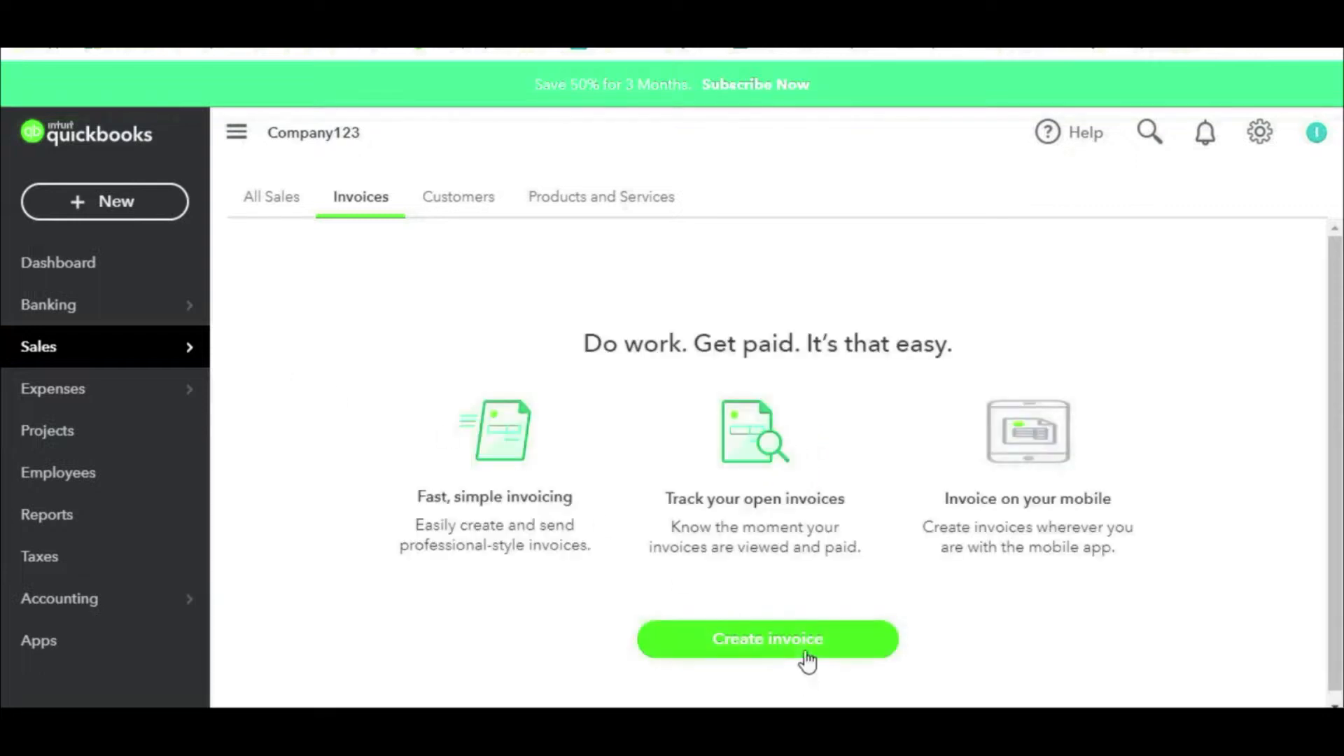
click(806, 648)
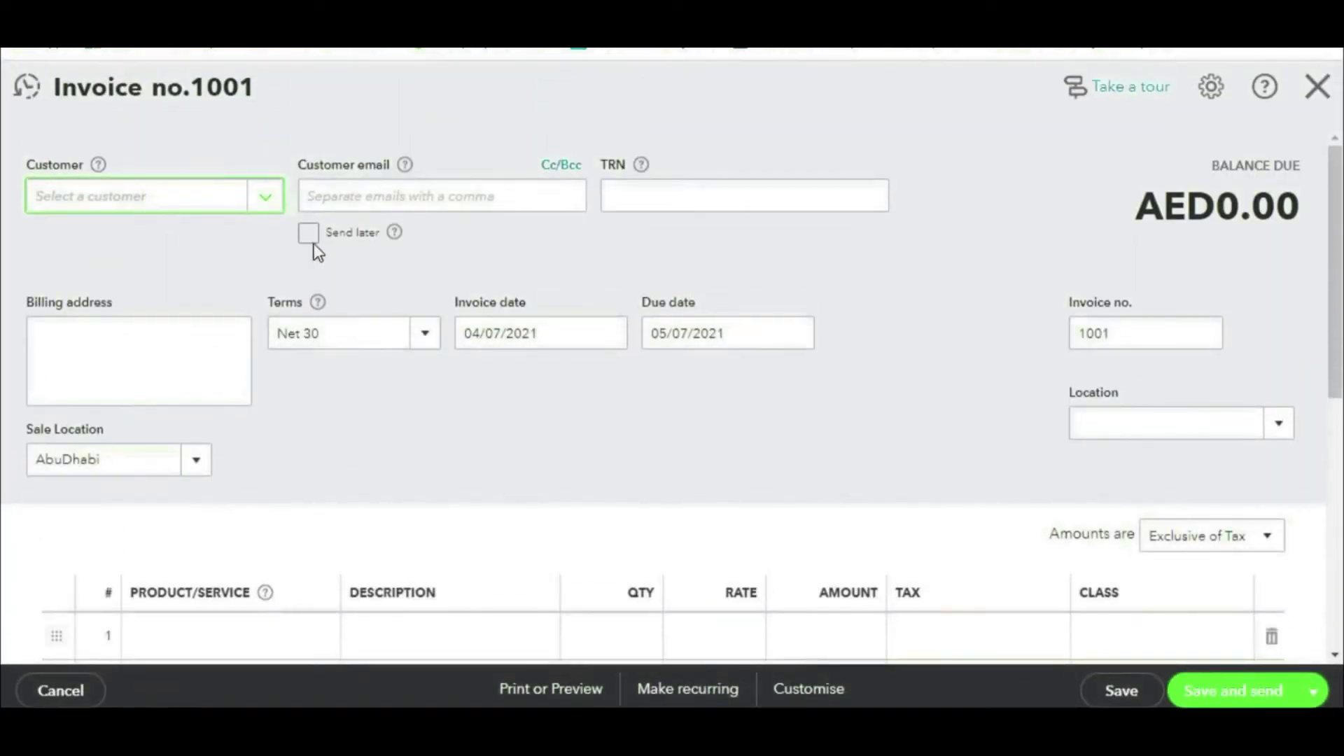
click(266, 203)
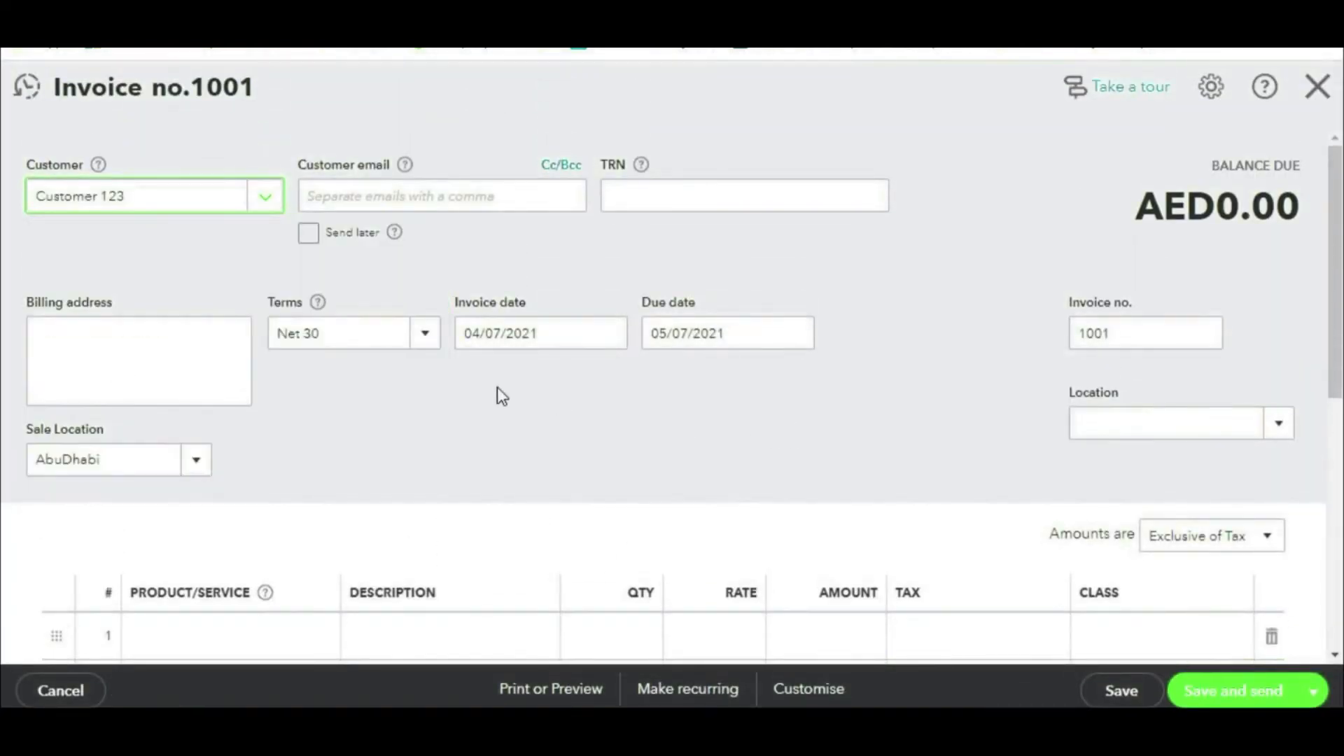
click(266, 200)
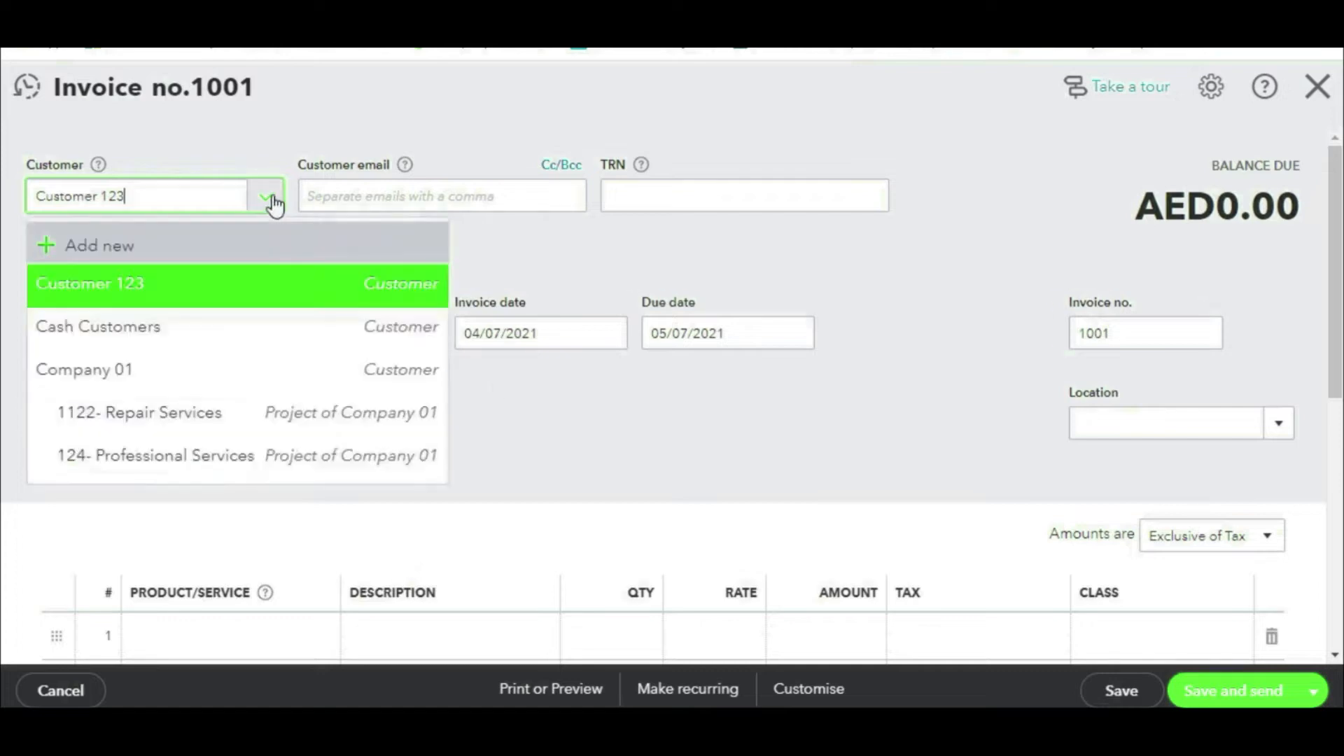
click(168, 294)
scroll(594, 287, down, 5)
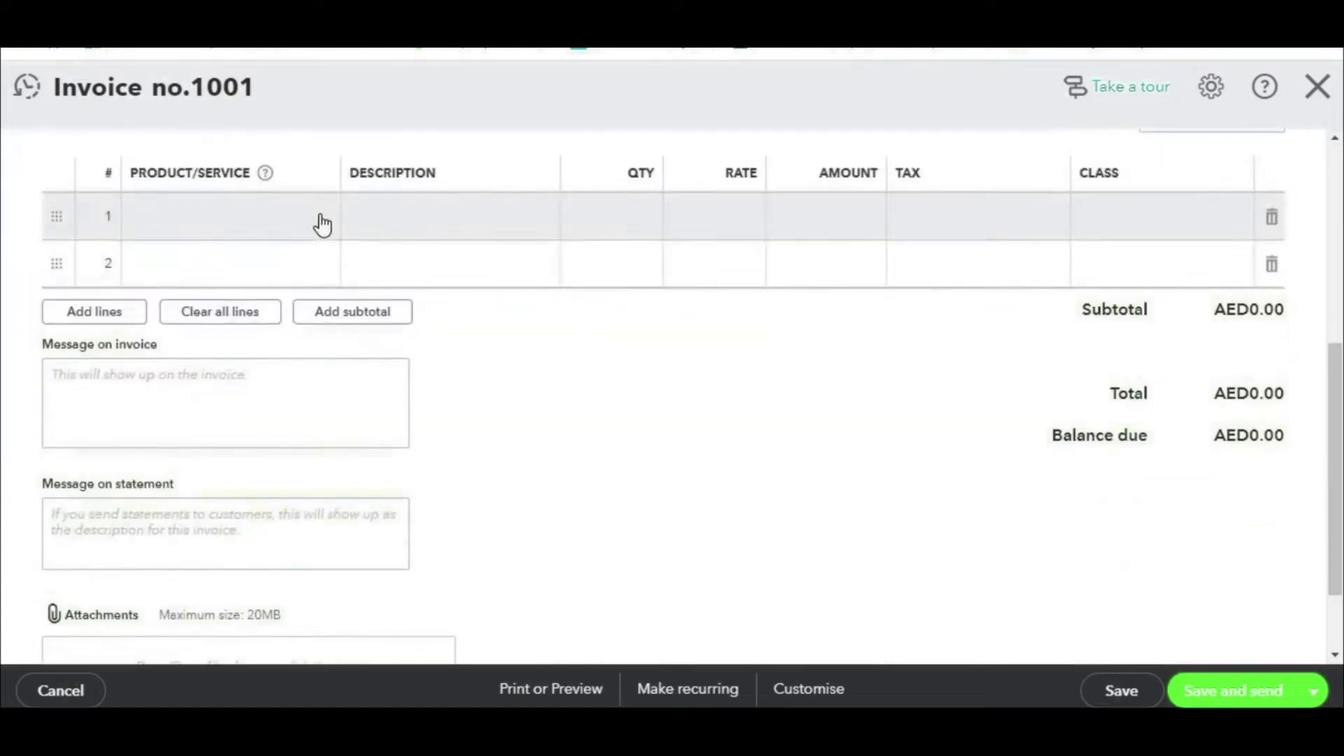
Step: Put Item 01, Item 02 and Item 03 on lines 1–3 and give Item 01 quantity 150
click(322, 224)
click(320, 219)
click(207, 375)
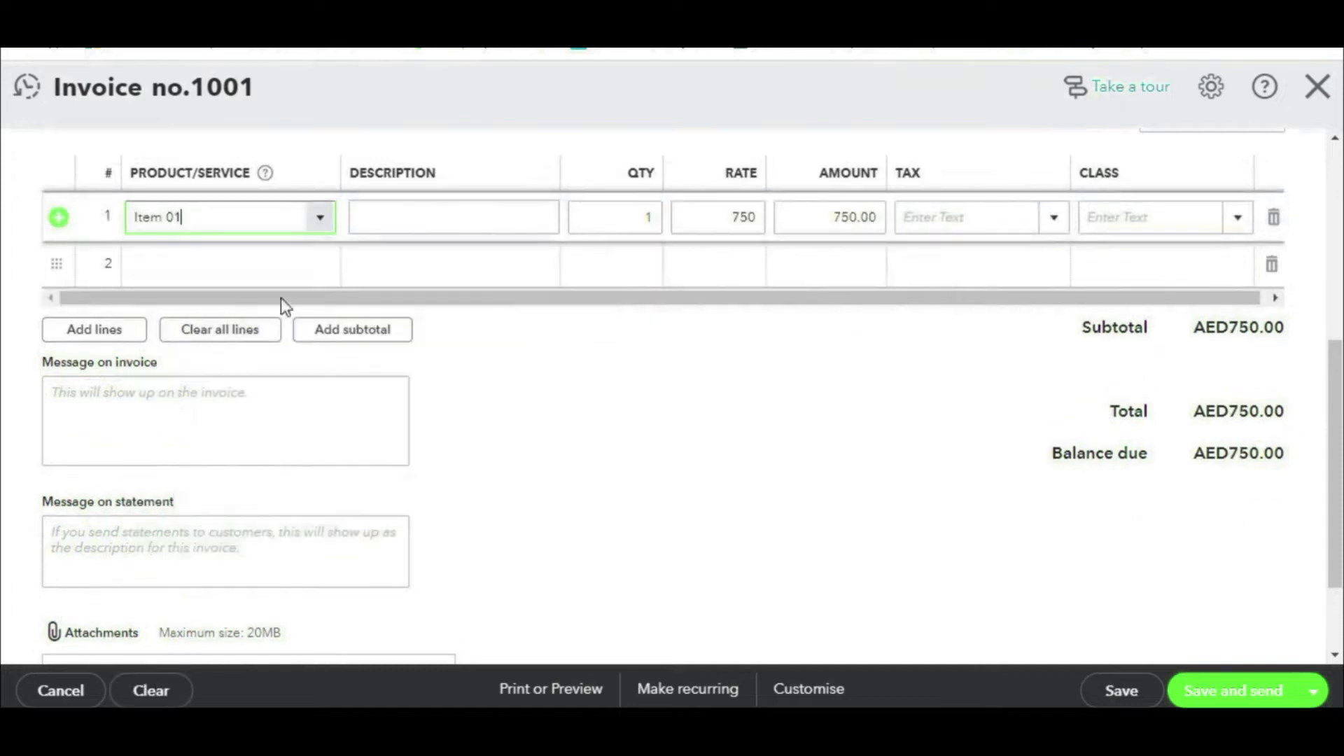
click(317, 277)
click(318, 269)
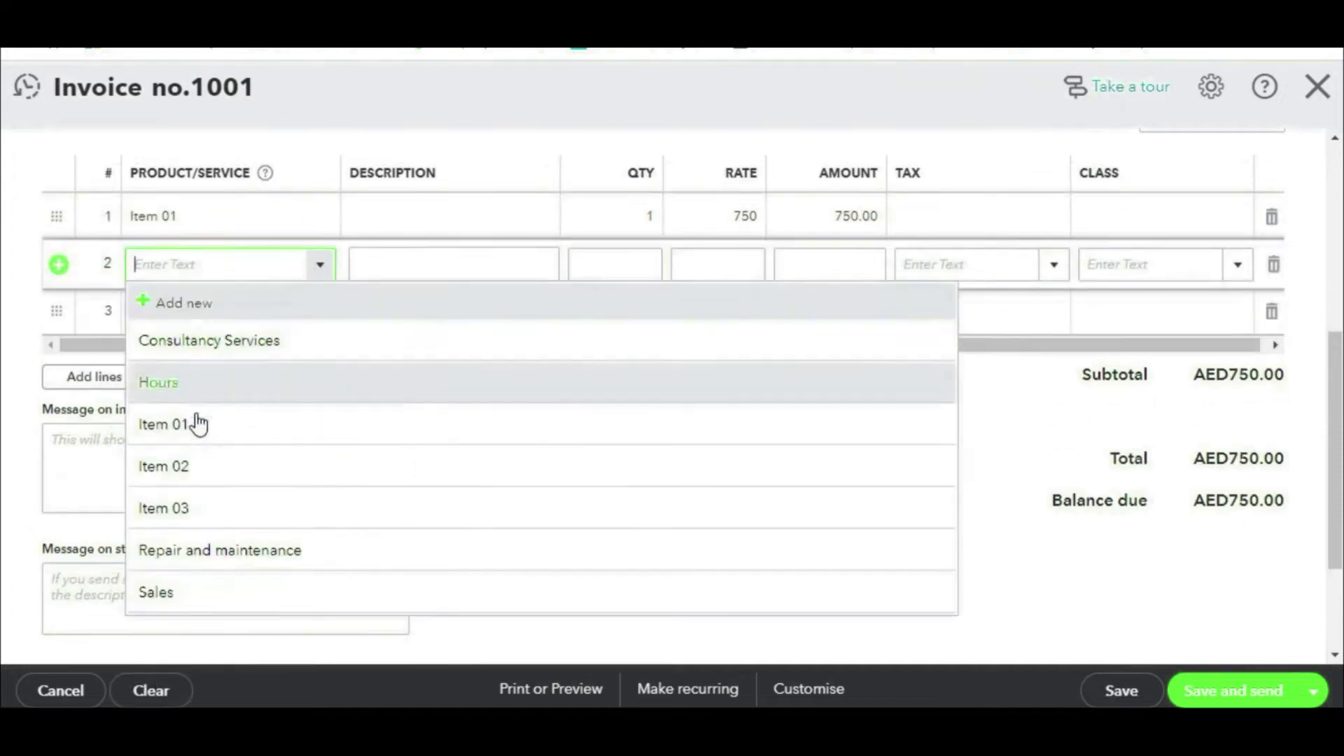
click(183, 469)
click(324, 326)
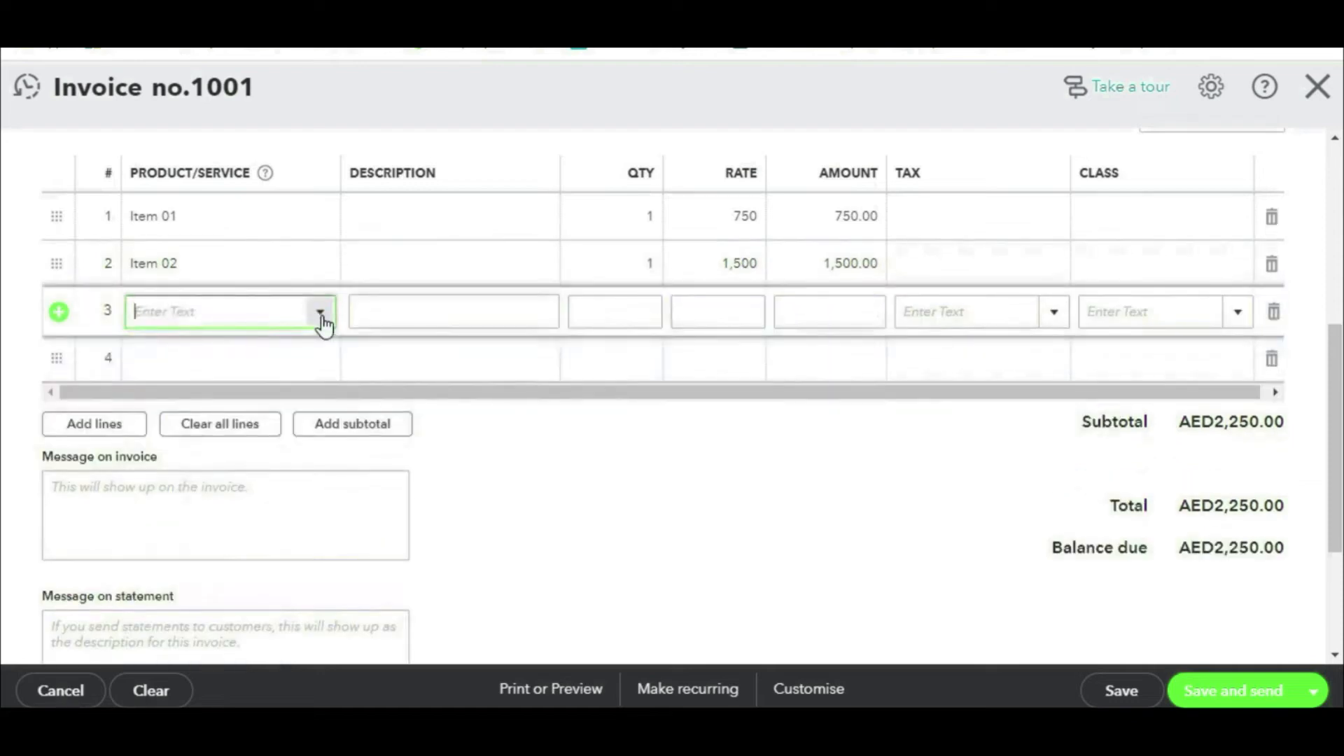
click(321, 313)
click(186, 556)
click(644, 216)
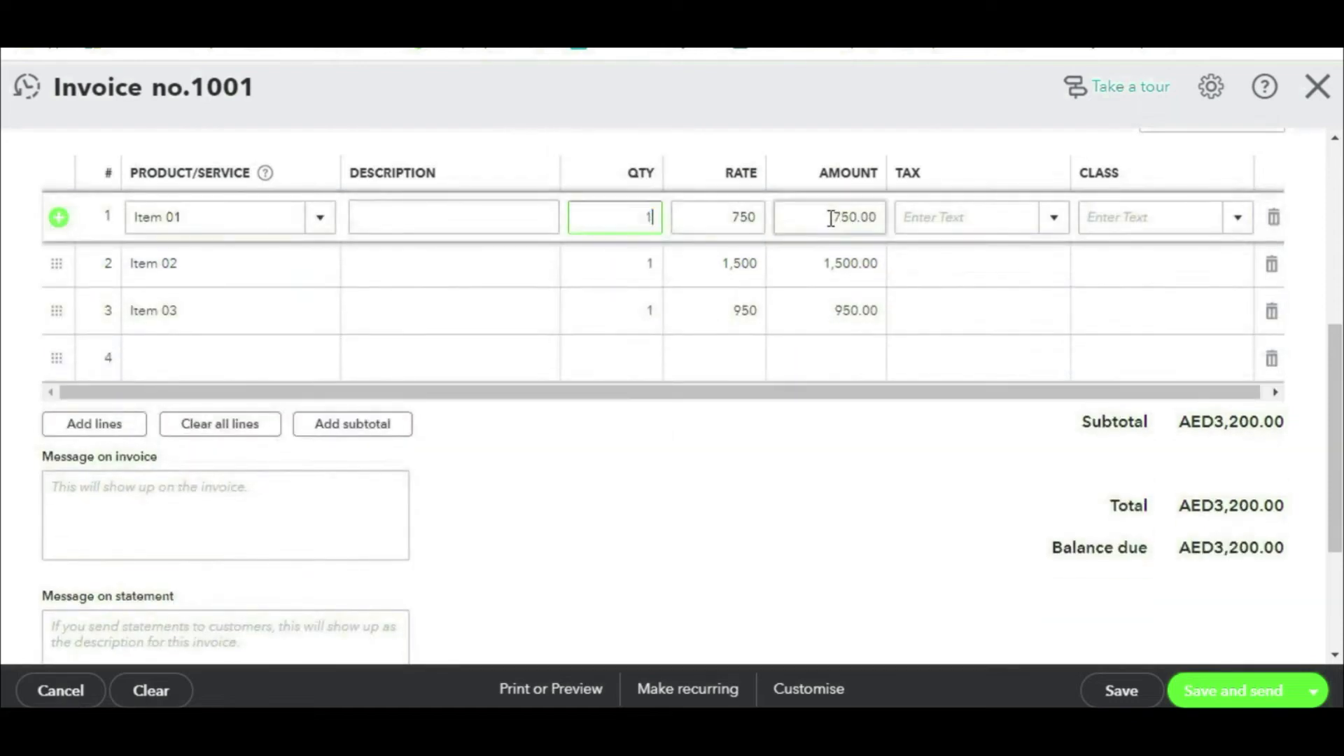
text(150)
click(644, 259)
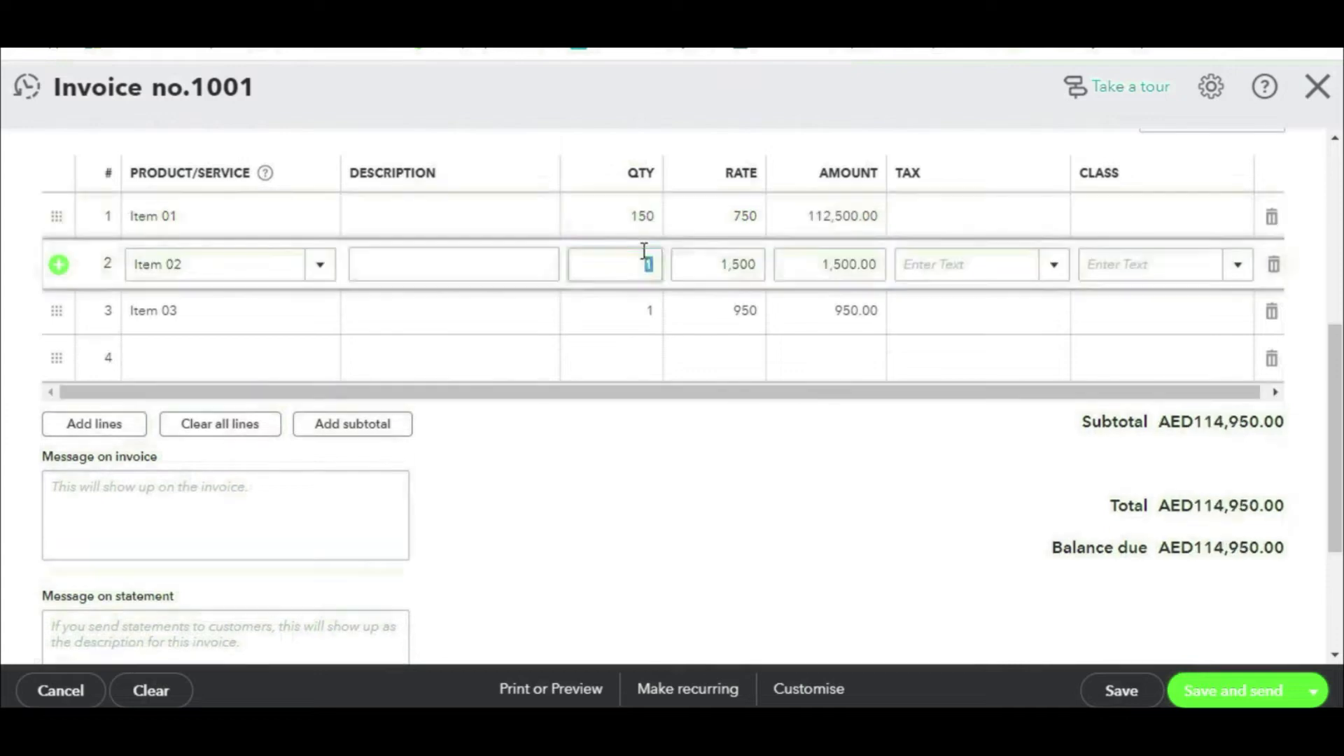
Step: Set the Item 02 and Item 03 quantities to 120
text(120)
click(642, 311)
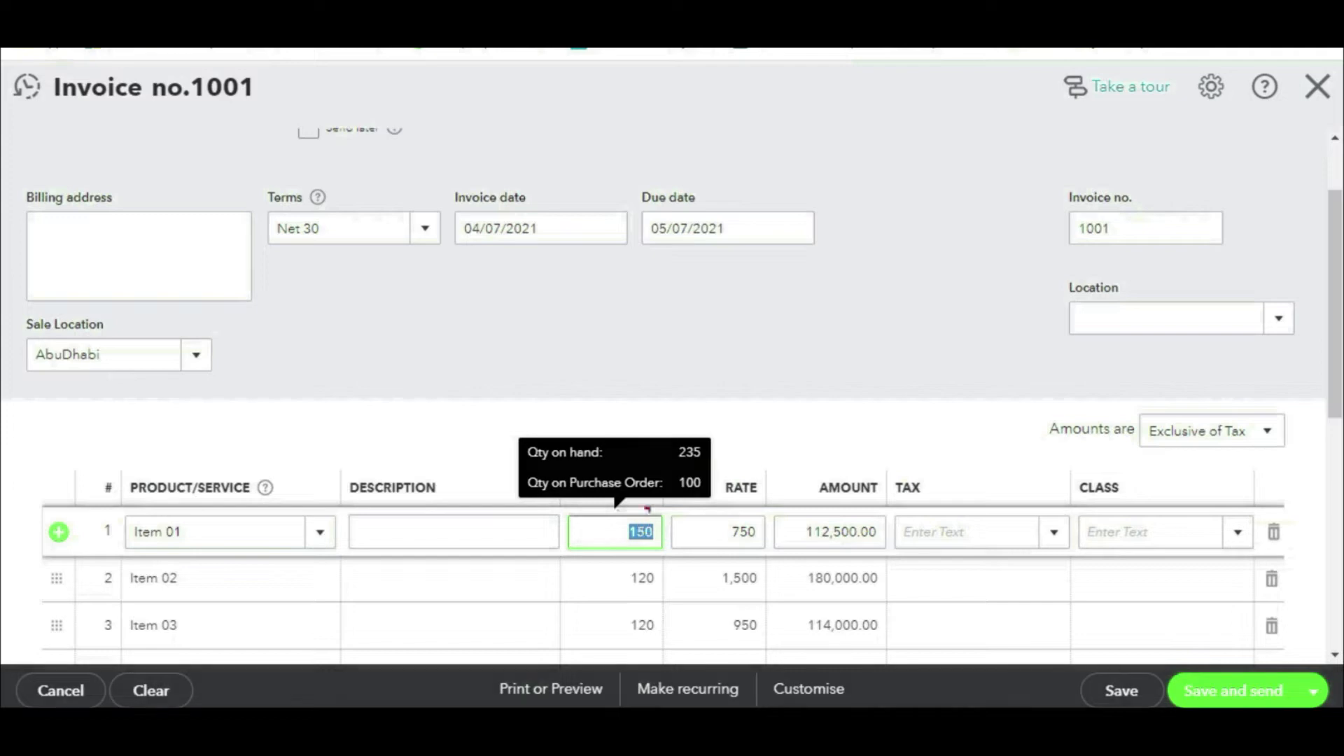
mouse_move(721, 426)
mouse_down()
mouse_move(491, 413)
mouse_move(499, 462)
mouse_move(582, 470)
mouse_move(755, 445)
mouse_move(690, 416)
mouse_up()
drag(855, 317, 763, 404)
drag(770, 377, 787, 417)
drag(786, 417, 770, 381)
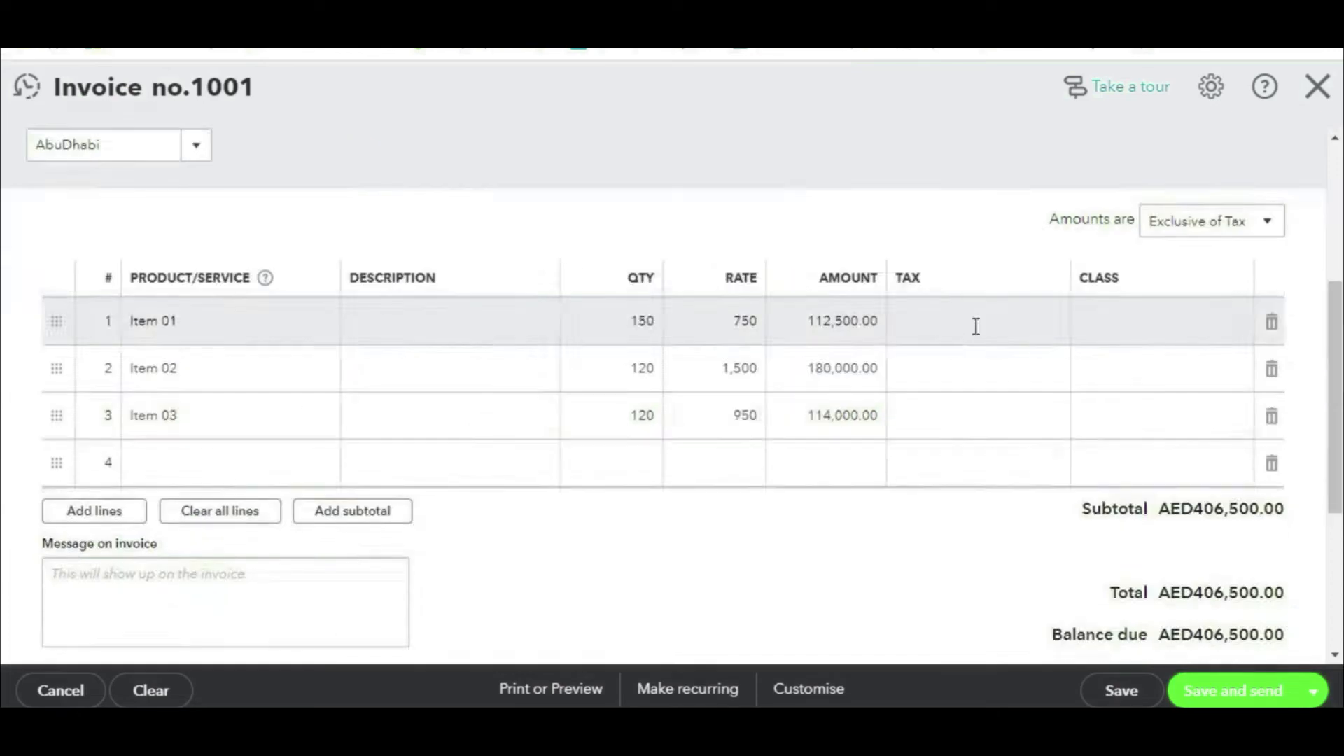
Step: Apply SR Standard Rated (AUH) 5% VAT to all three lines, totalling AED426,825.00
click(977, 327)
click(1051, 325)
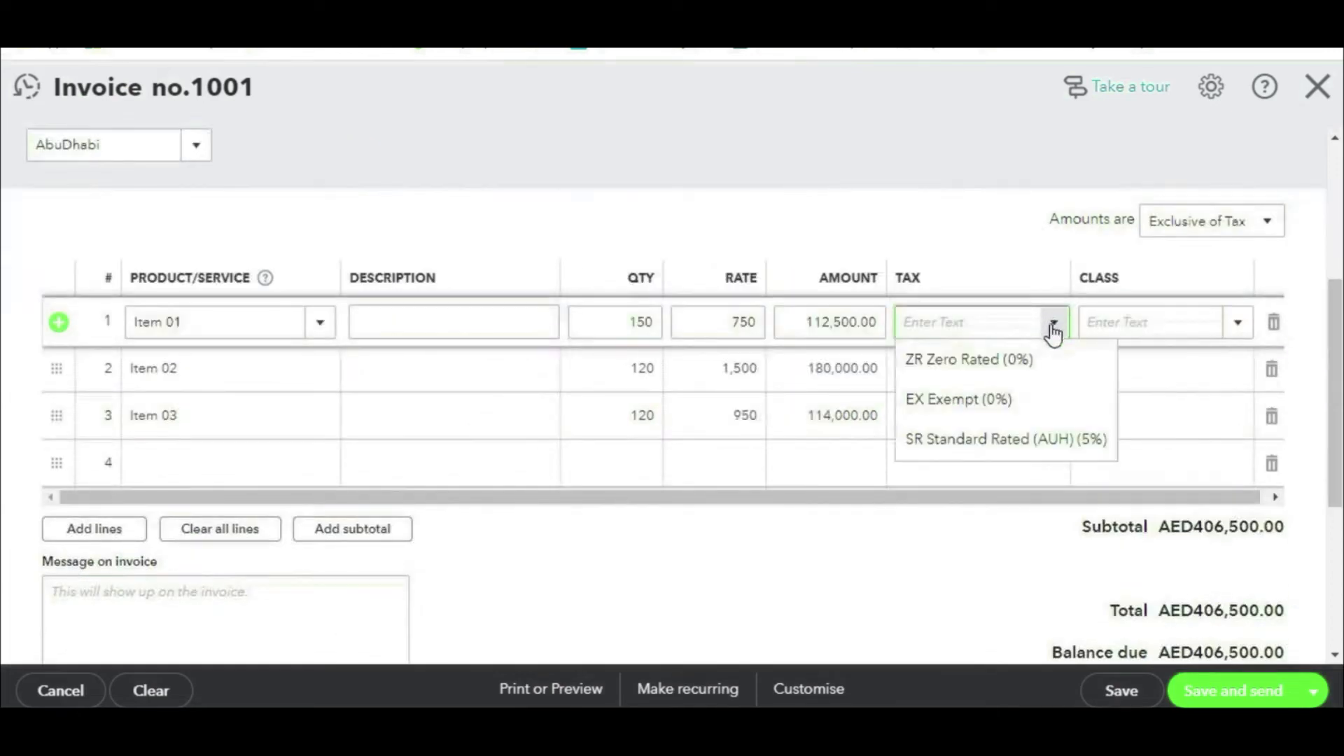
click(1020, 441)
click(1043, 382)
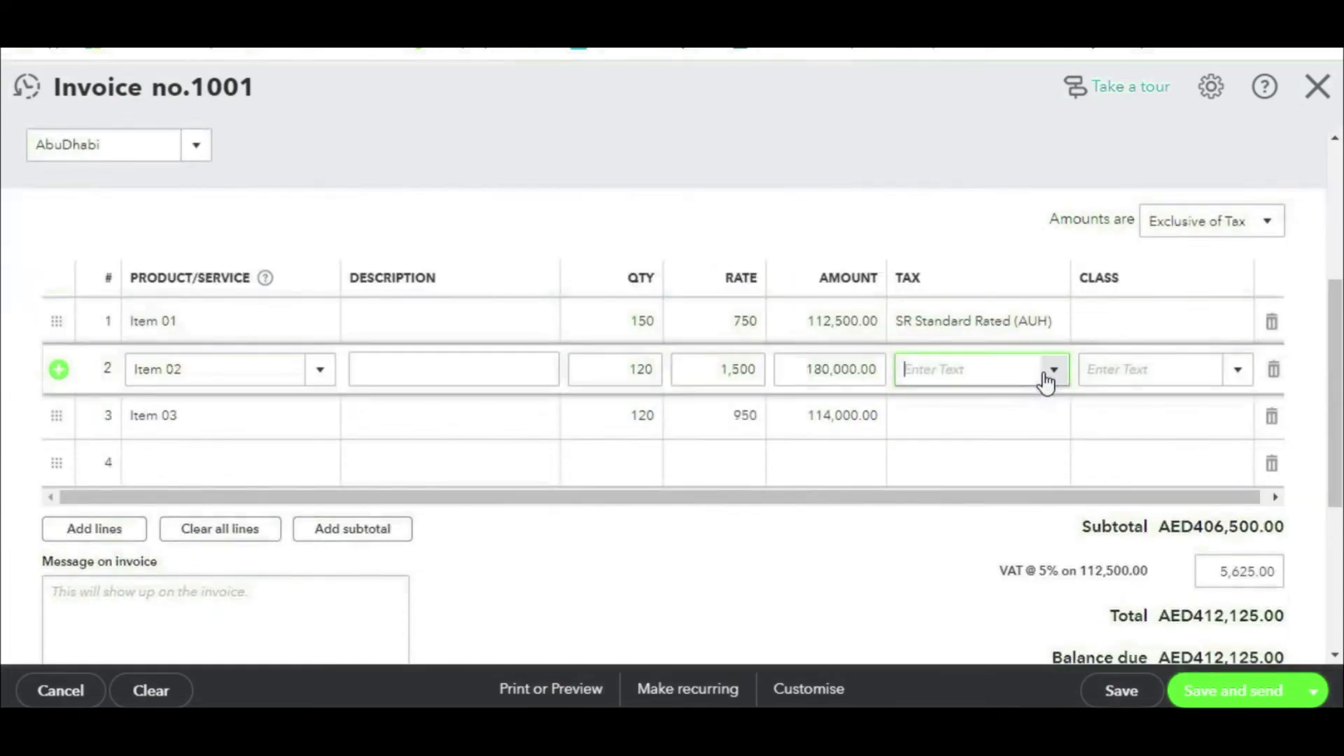
click(1048, 377)
click(1008, 486)
click(1055, 426)
click(1055, 426)
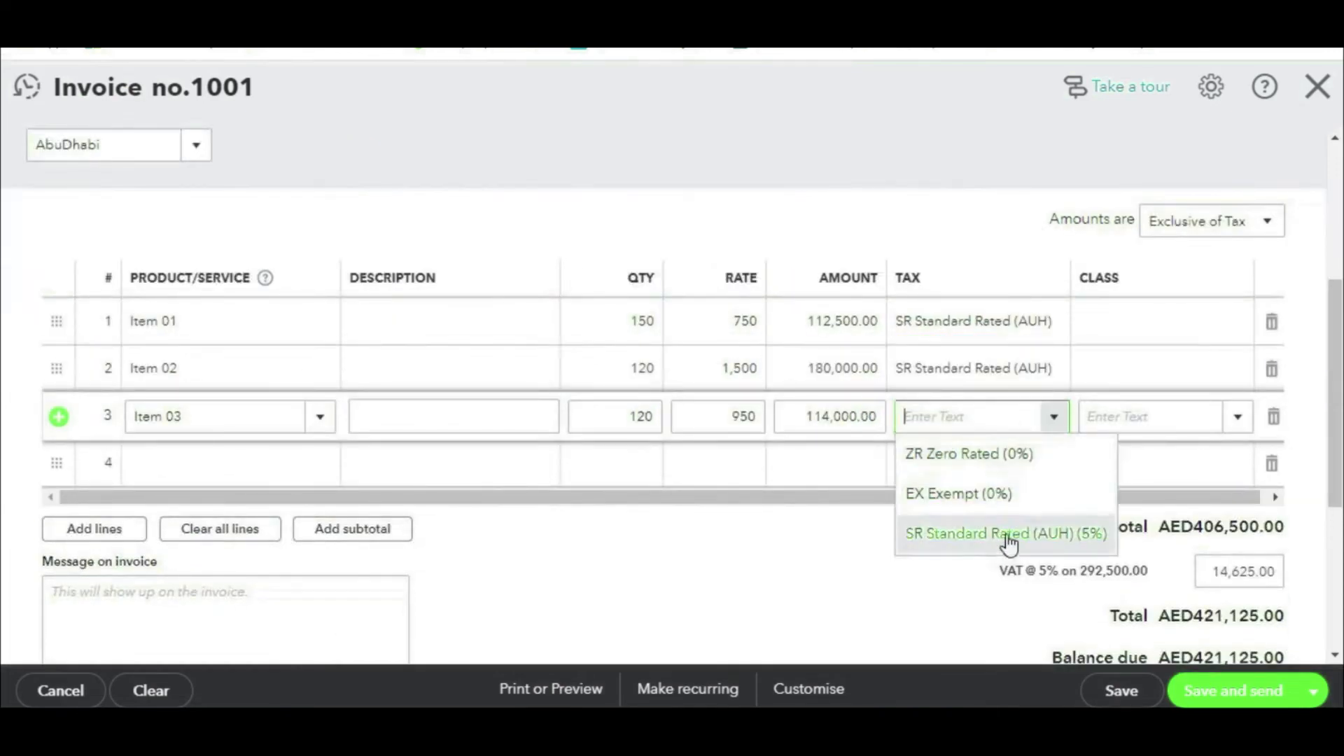
click(1008, 535)
scroll(994, 376, up, 5)
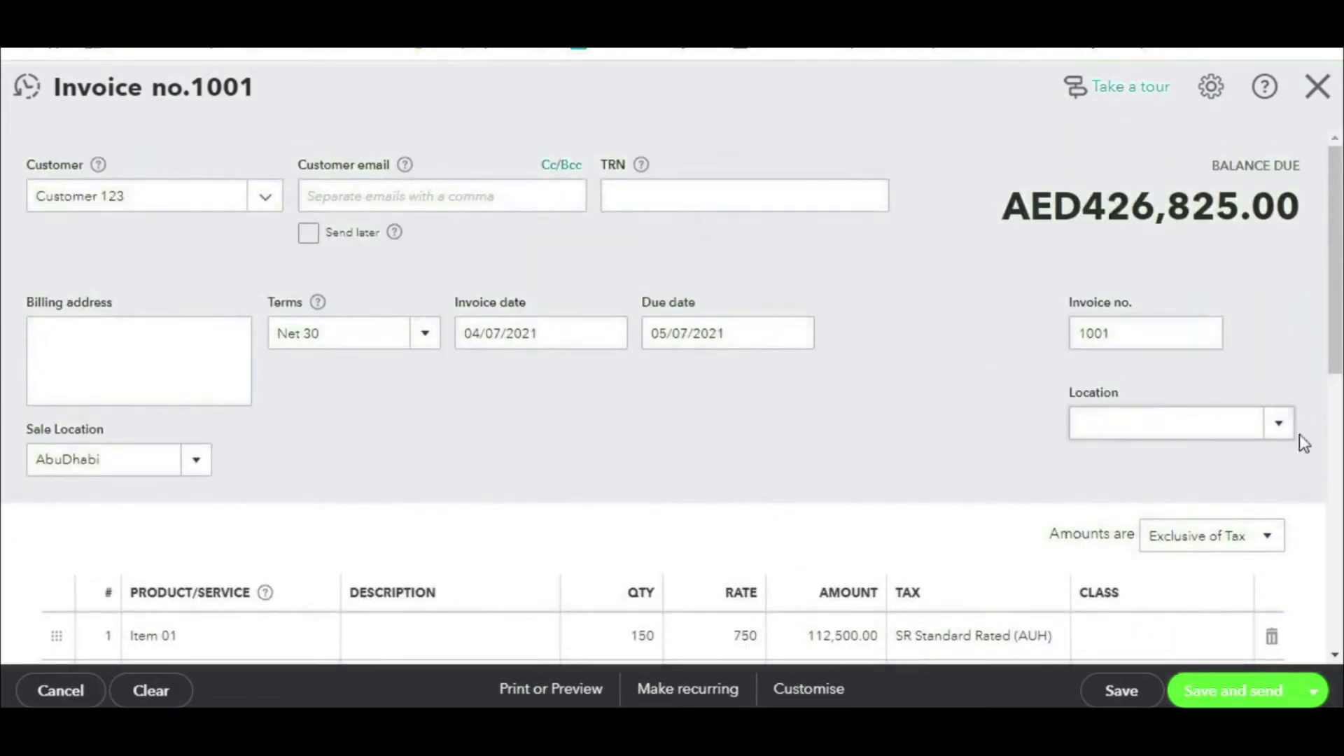
scroll(855, 390, down, 10)
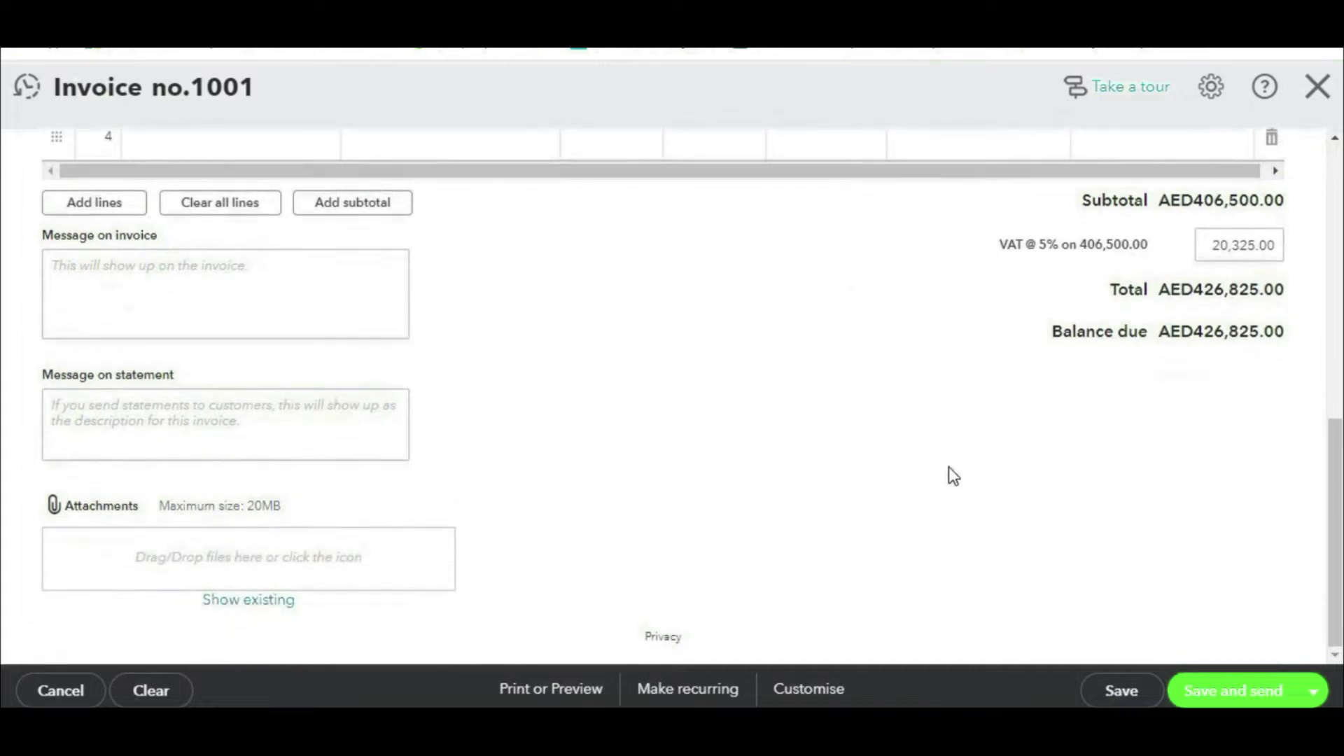
scroll(1055, 528, up, 3)
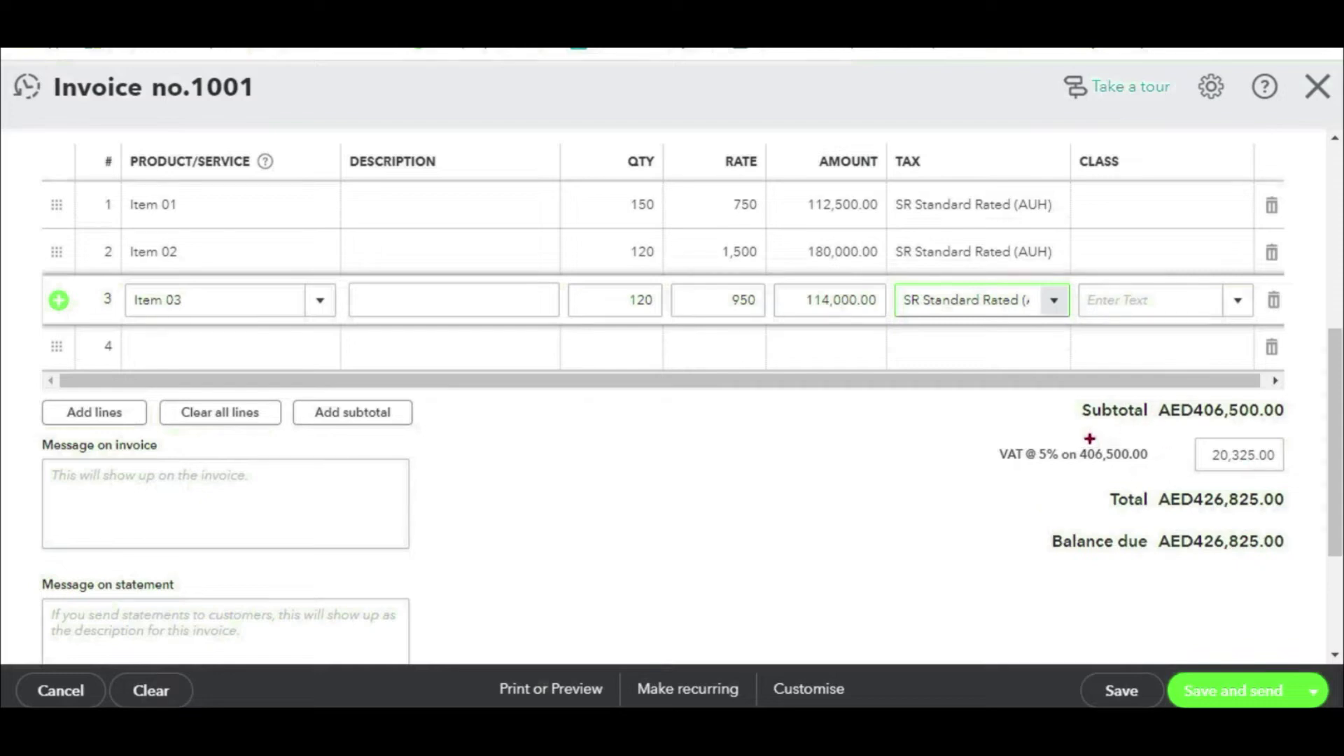
mouse_move(1086, 434)
mouse_down()
mouse_move(1304, 429)
mouse_move(1282, 398)
mouse_move(1063, 397)
mouse_up()
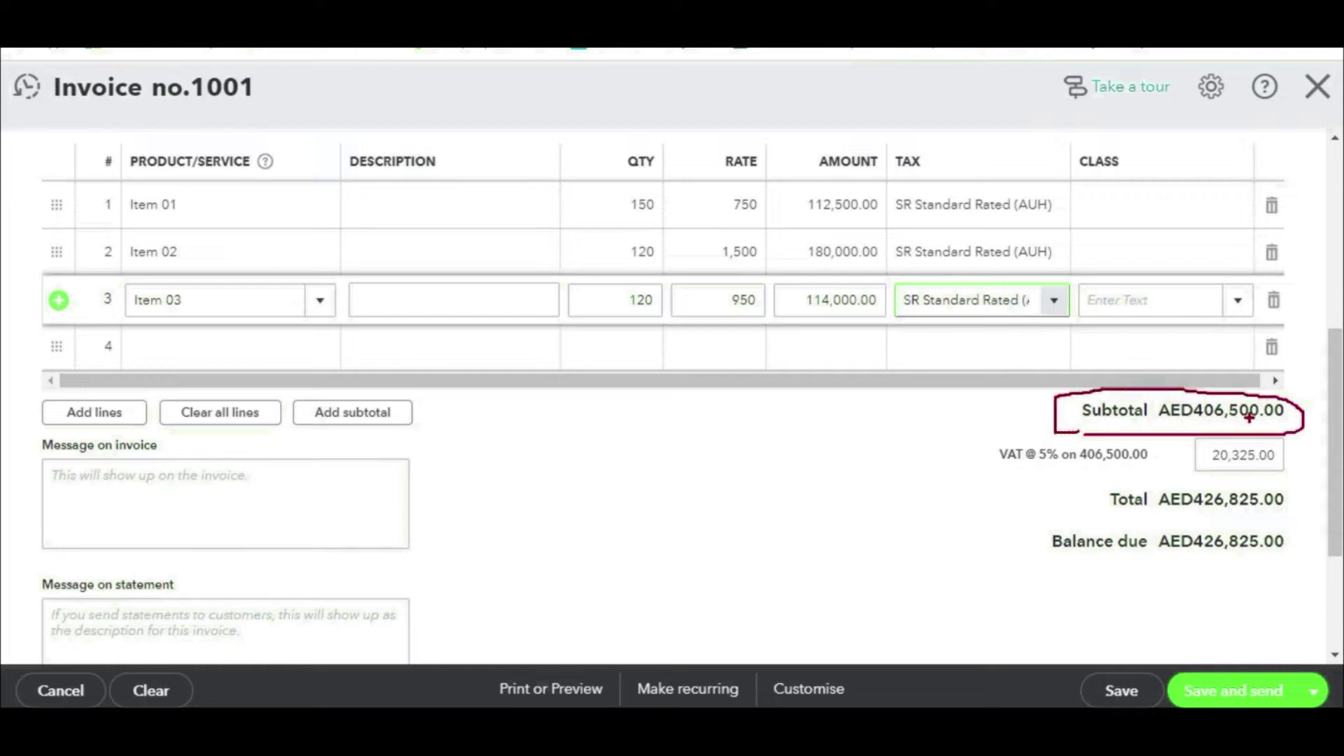
drag(1204, 481, 1264, 478)
drag(1194, 513, 1276, 509)
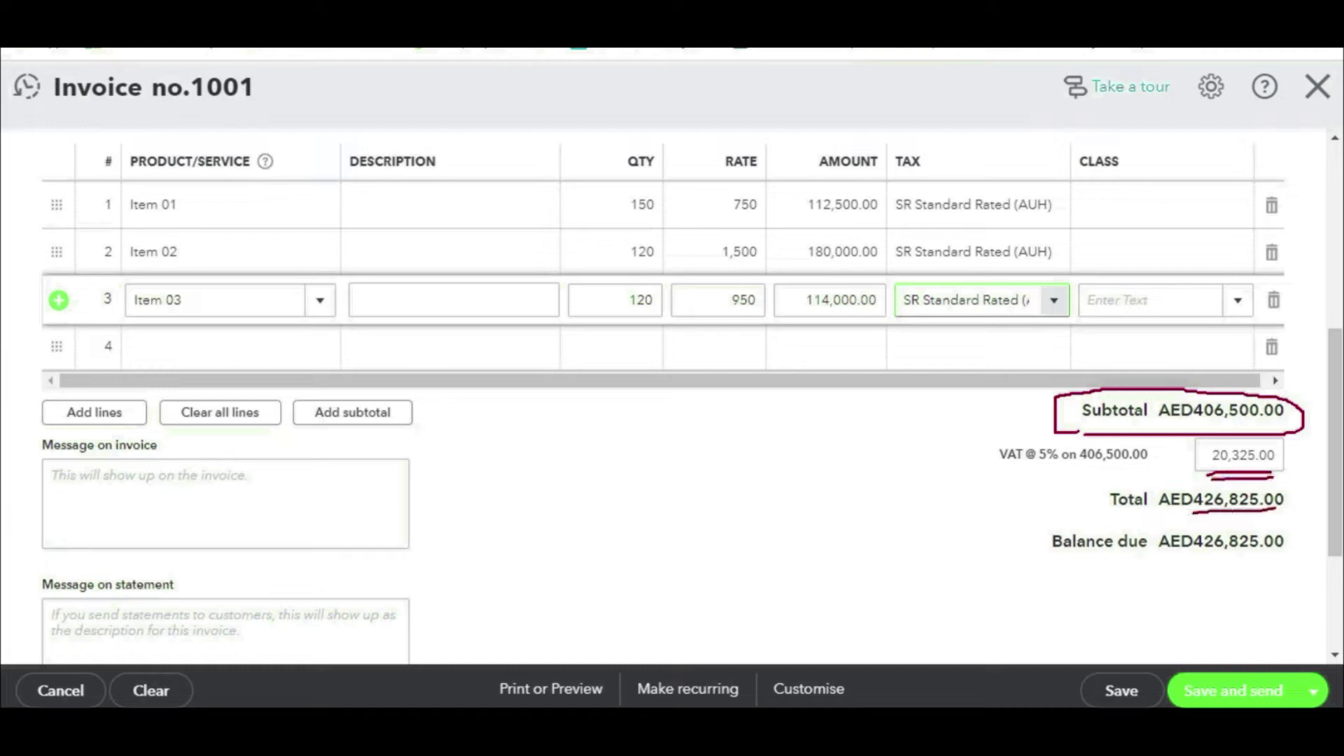
drag(1191, 519, 1263, 517)
mouse_move(1096, 503)
mouse_down()
mouse_move(712, 507)
mouse_move(761, 511)
mouse_up()
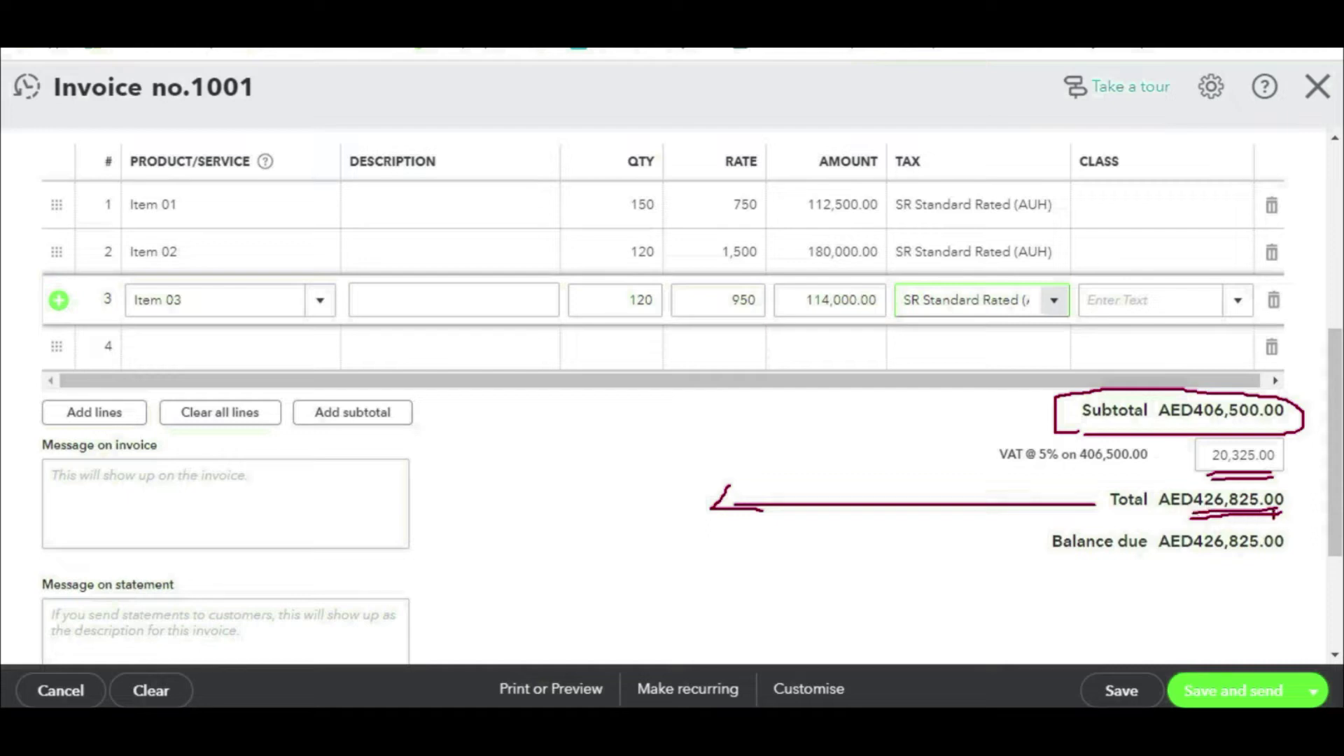
drag(869, 482, 825, 548)
drag(807, 499, 894, 541)
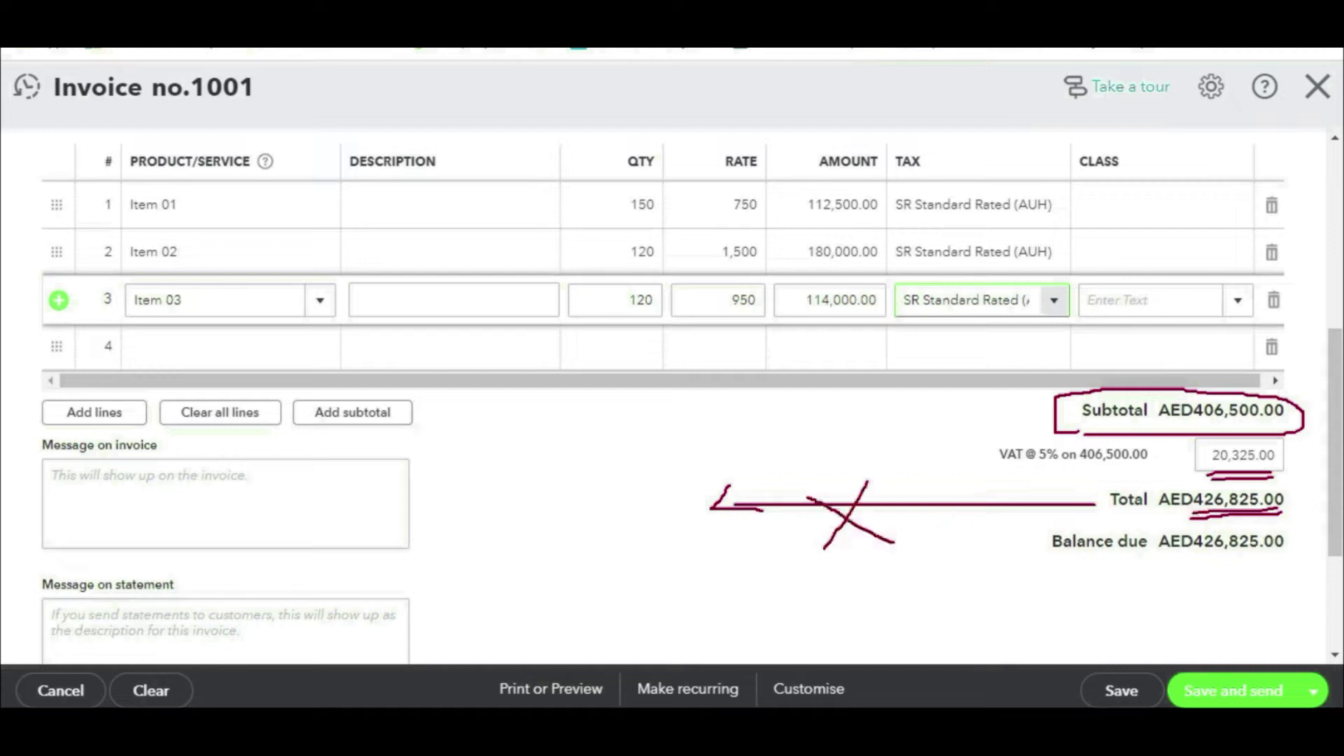
drag(658, 513, 659, 576)
text(reve)
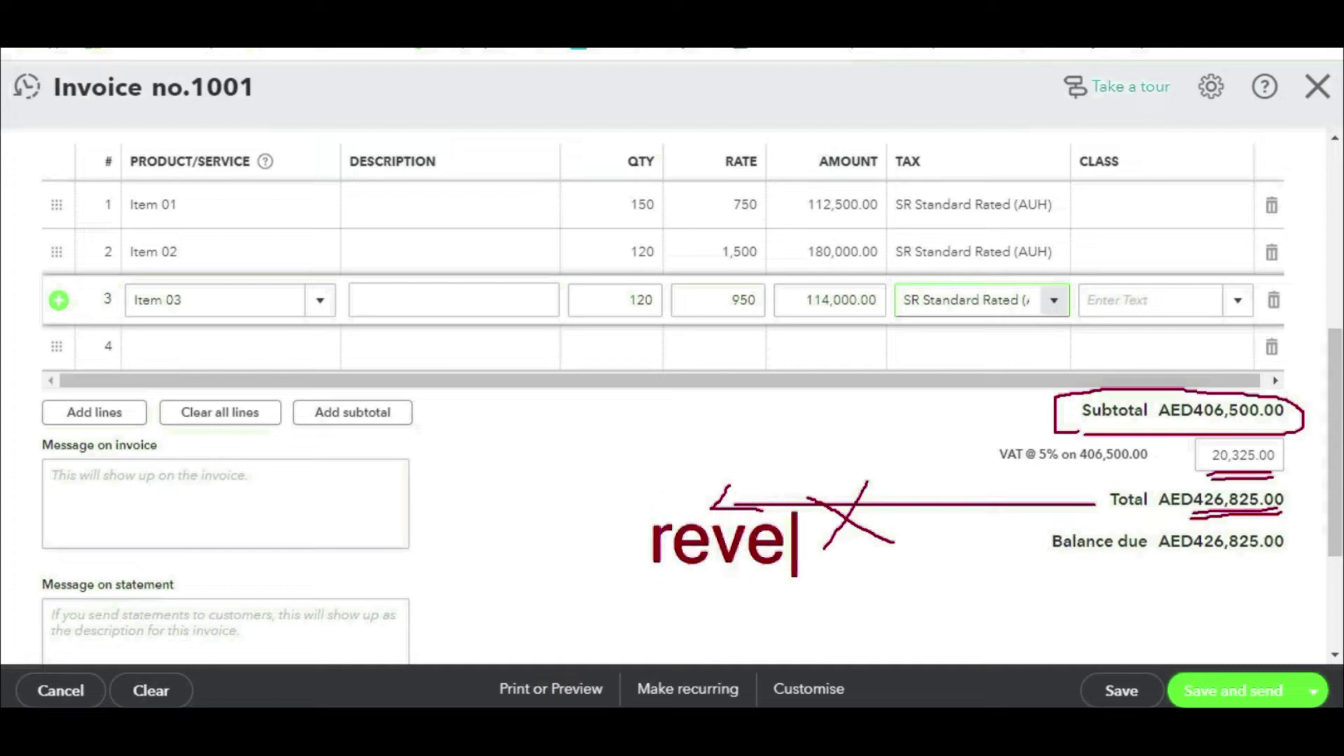
text(nue)
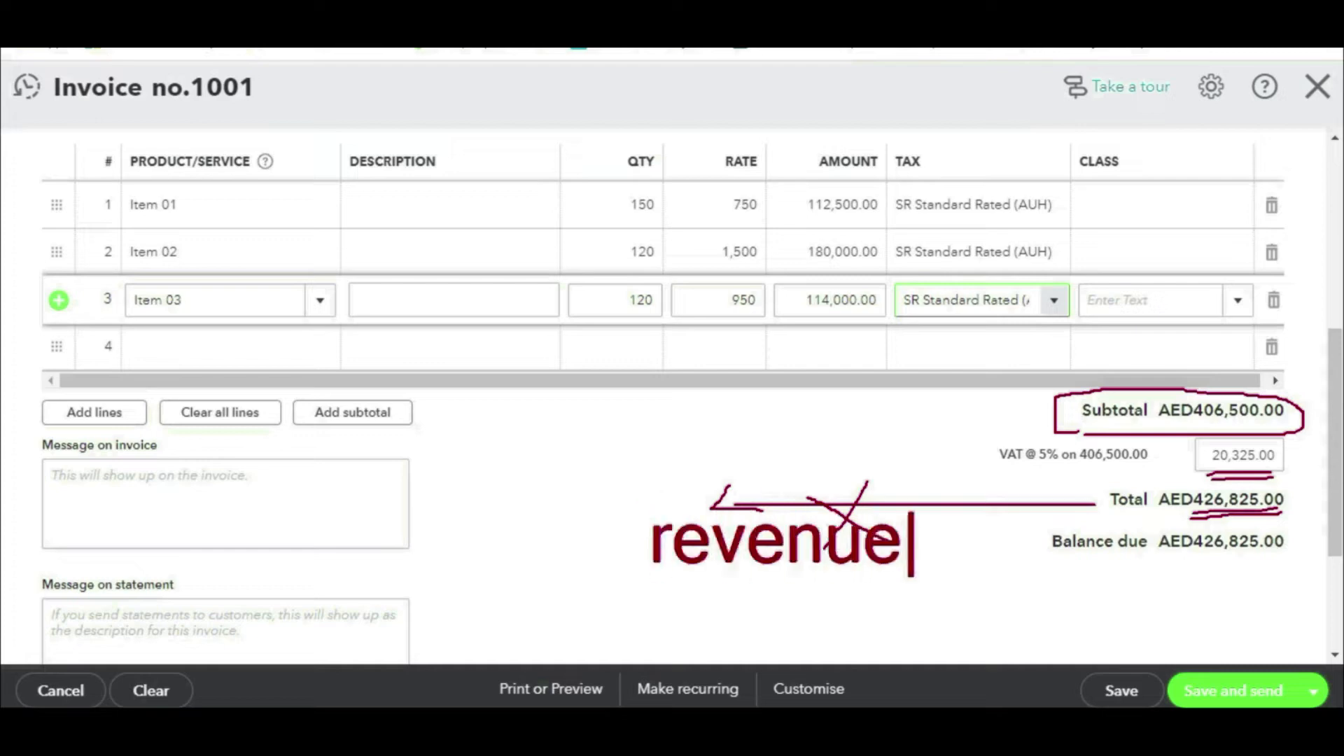
drag(1221, 516, 910, 544)
drag(947, 502, 840, 603)
drag(813, 488, 1007, 616)
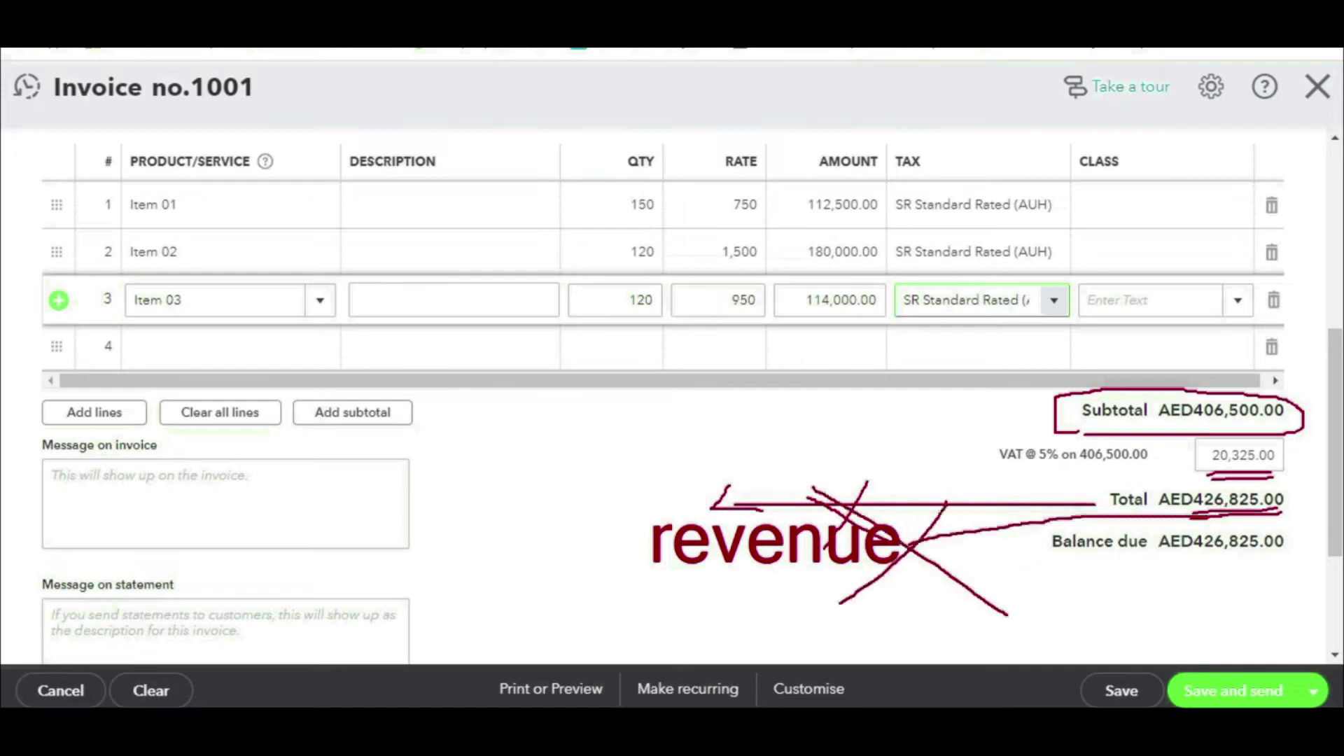
key(e)
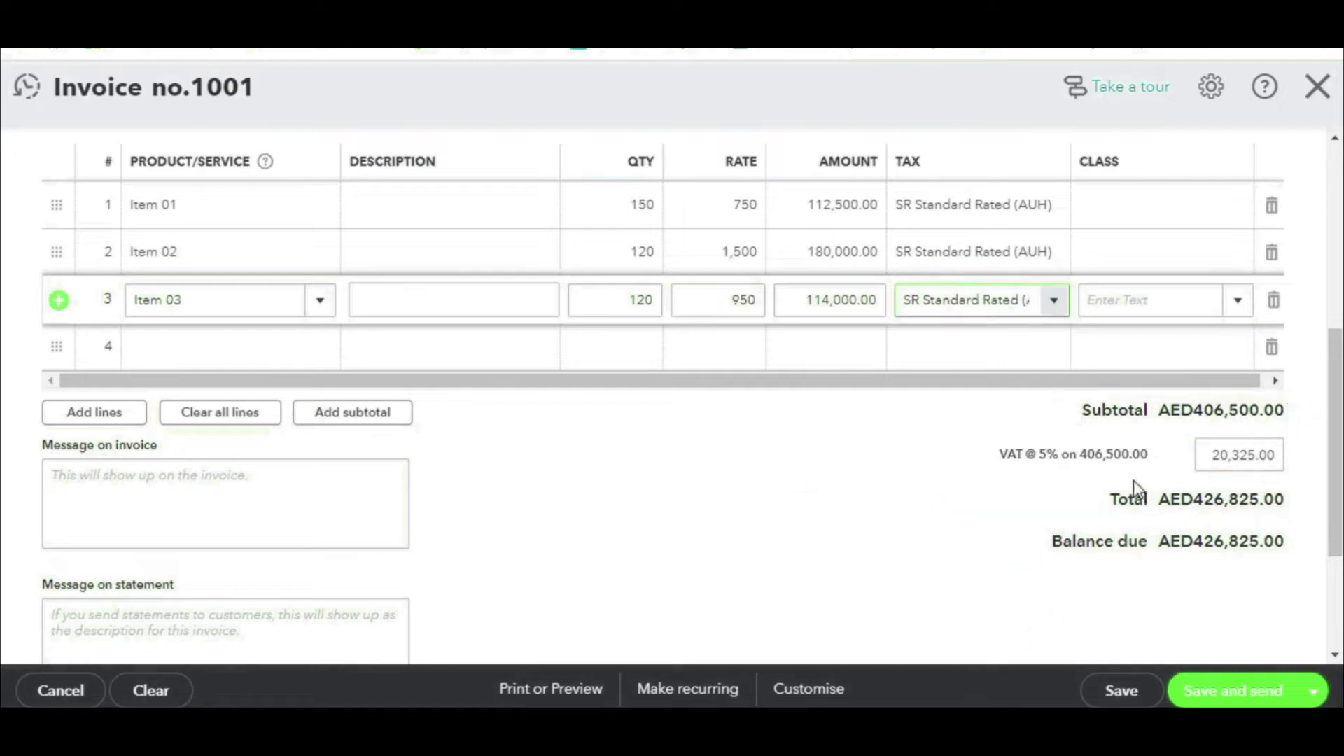
mouse_move(1168, 421)
mouse_down()
mouse_move(1260, 431)
mouse_move(1296, 409)
mouse_move(1222, 391)
mouse_move(1058, 405)
mouse_move(1166, 429)
mouse_up()
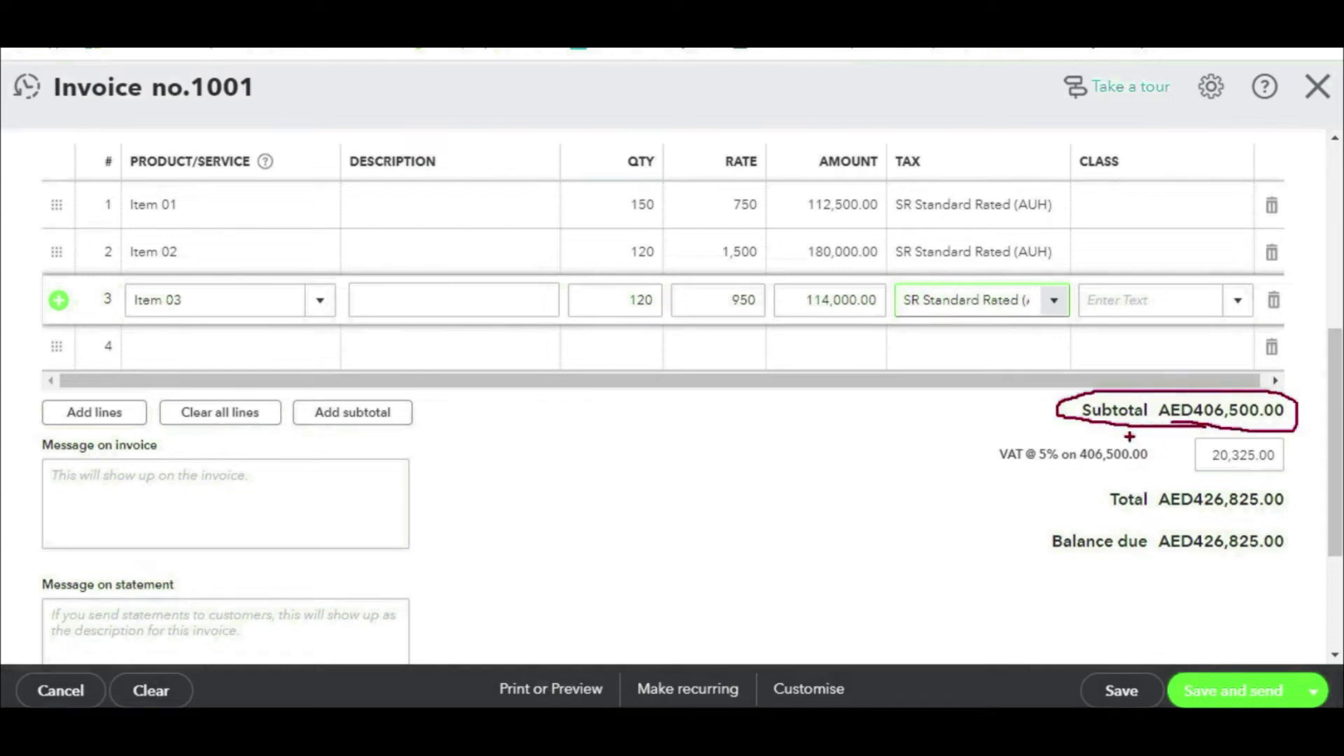
mouse_move(1086, 414)
mouse_down()
mouse_move(806, 422)
mouse_move(868, 432)
mouse_up()
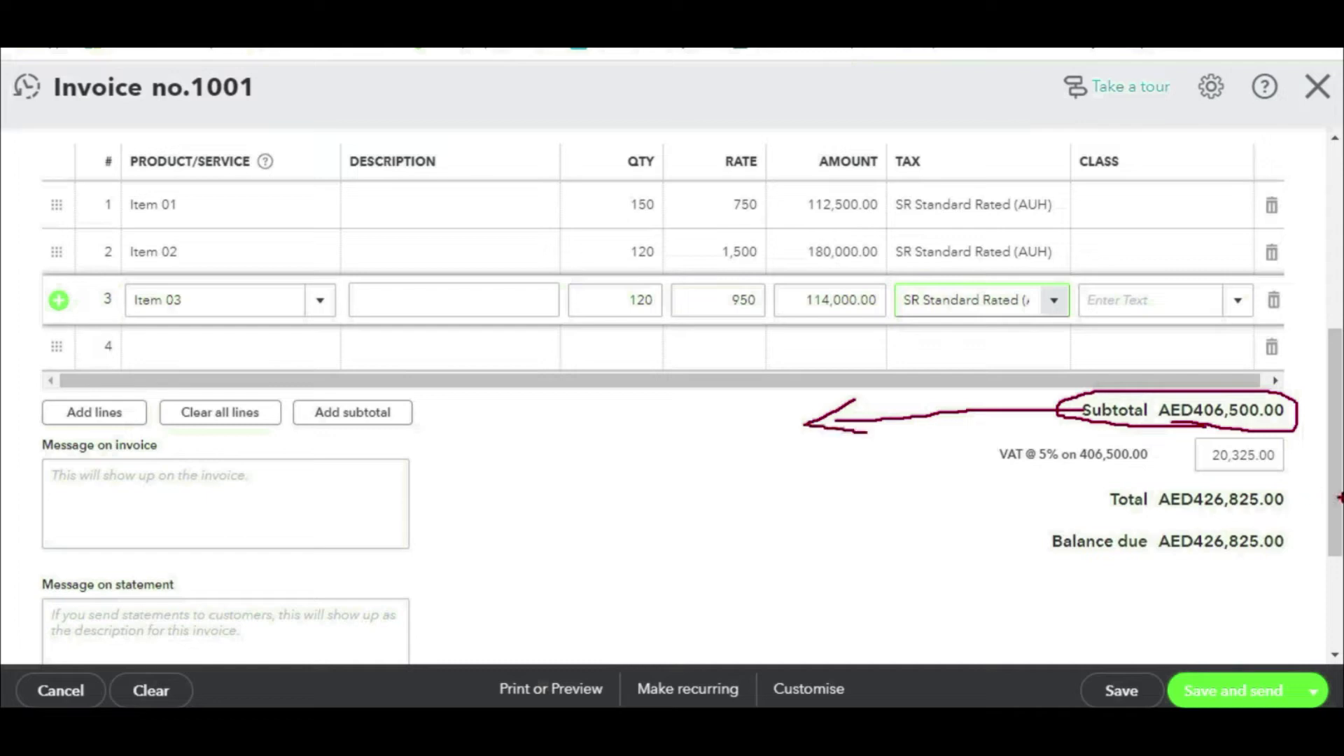
mouse_move(1299, 435)
mouse_down()
mouse_move(1232, 427)
mouse_move(1170, 466)
mouse_move(1296, 474)
mouse_move(1268, 434)
mouse_up()
mouse_move(1169, 462)
mouse_down()
mouse_move(851, 488)
mouse_move(884, 500)
mouse_up()
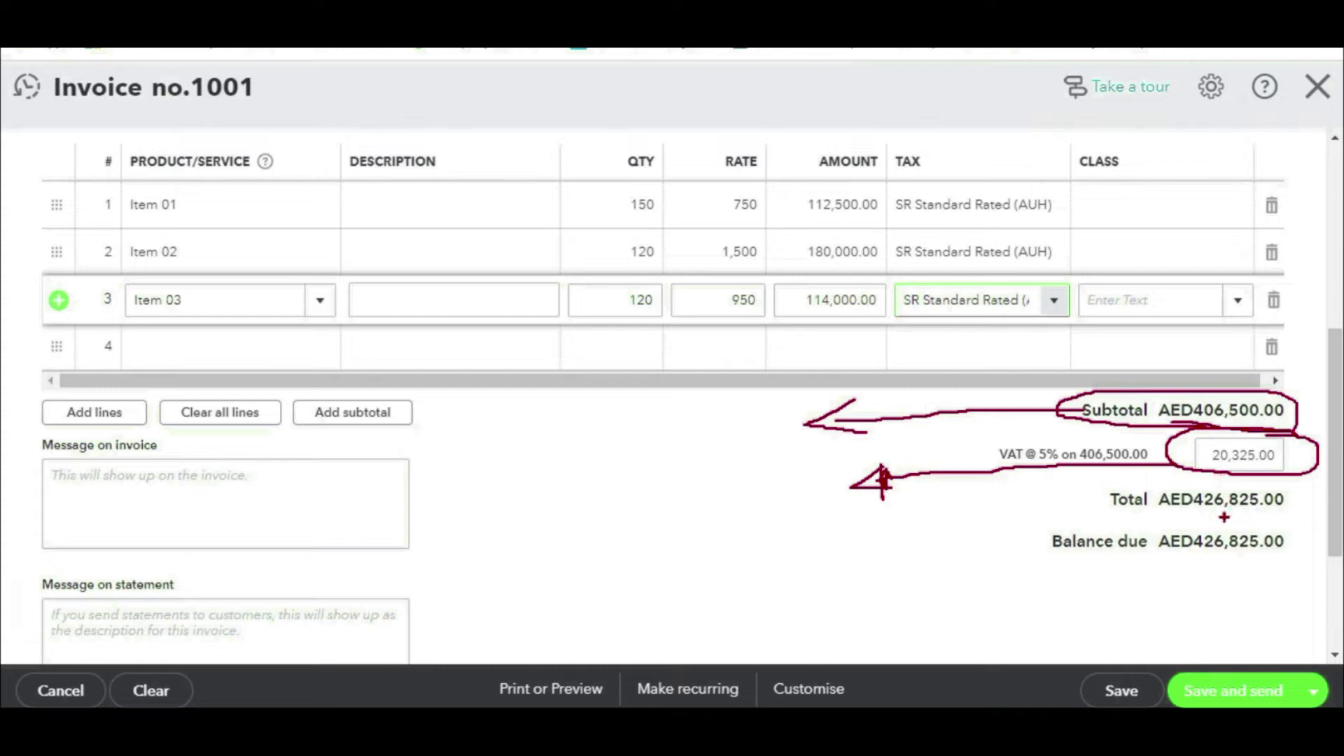
key(e)
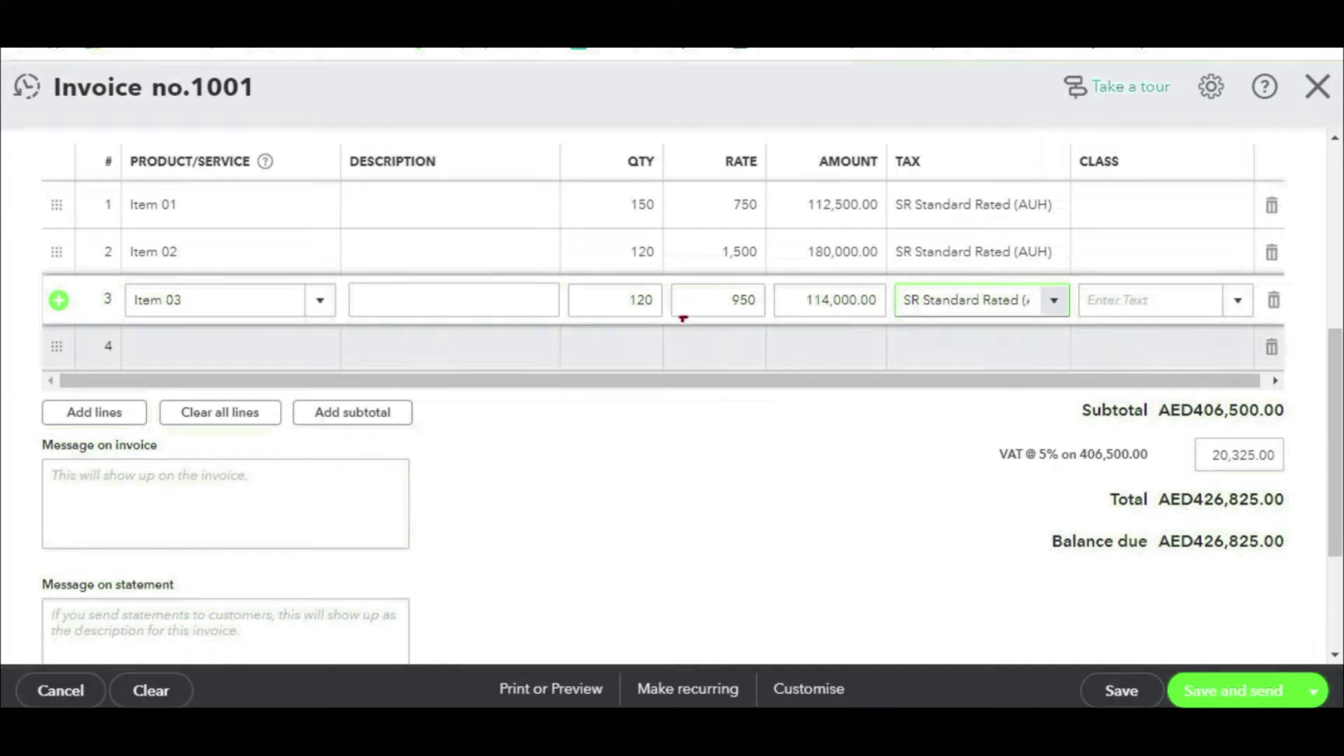
drag(311, 250, 312, 315)
text(Re)
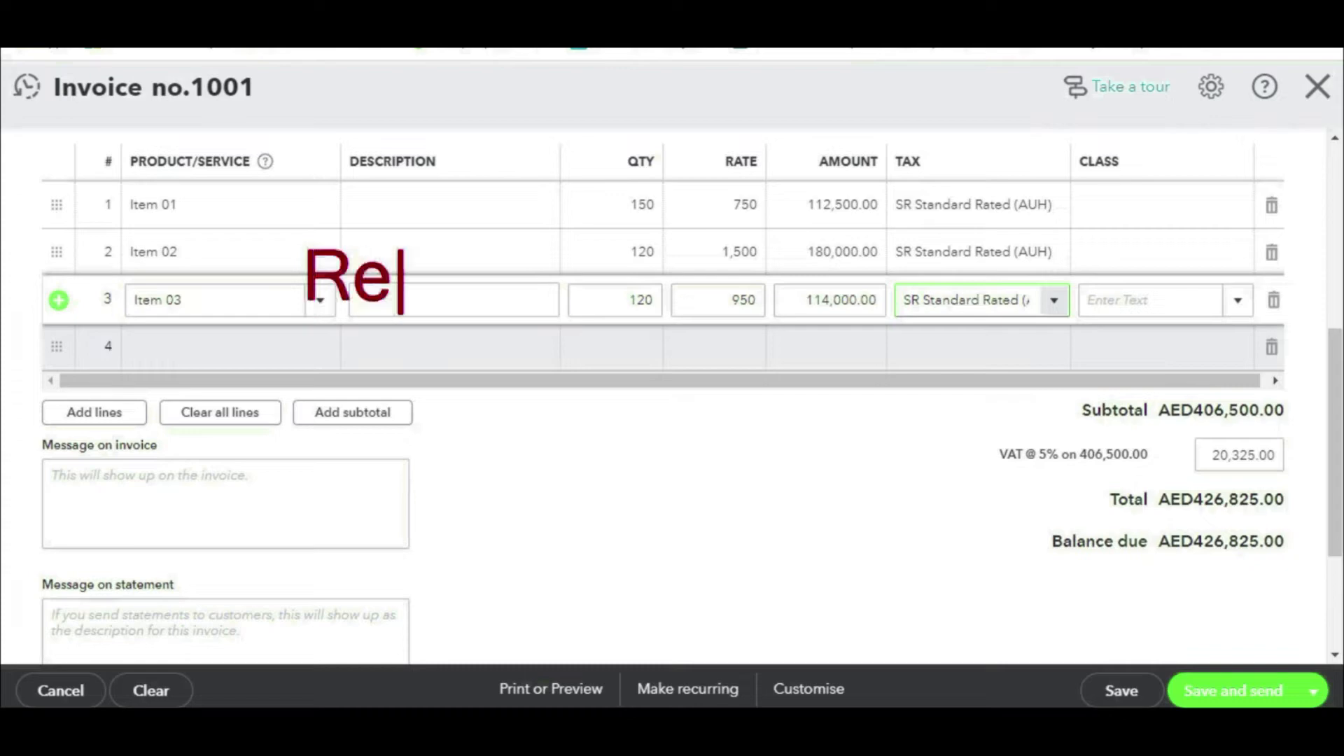
text(v cr with )
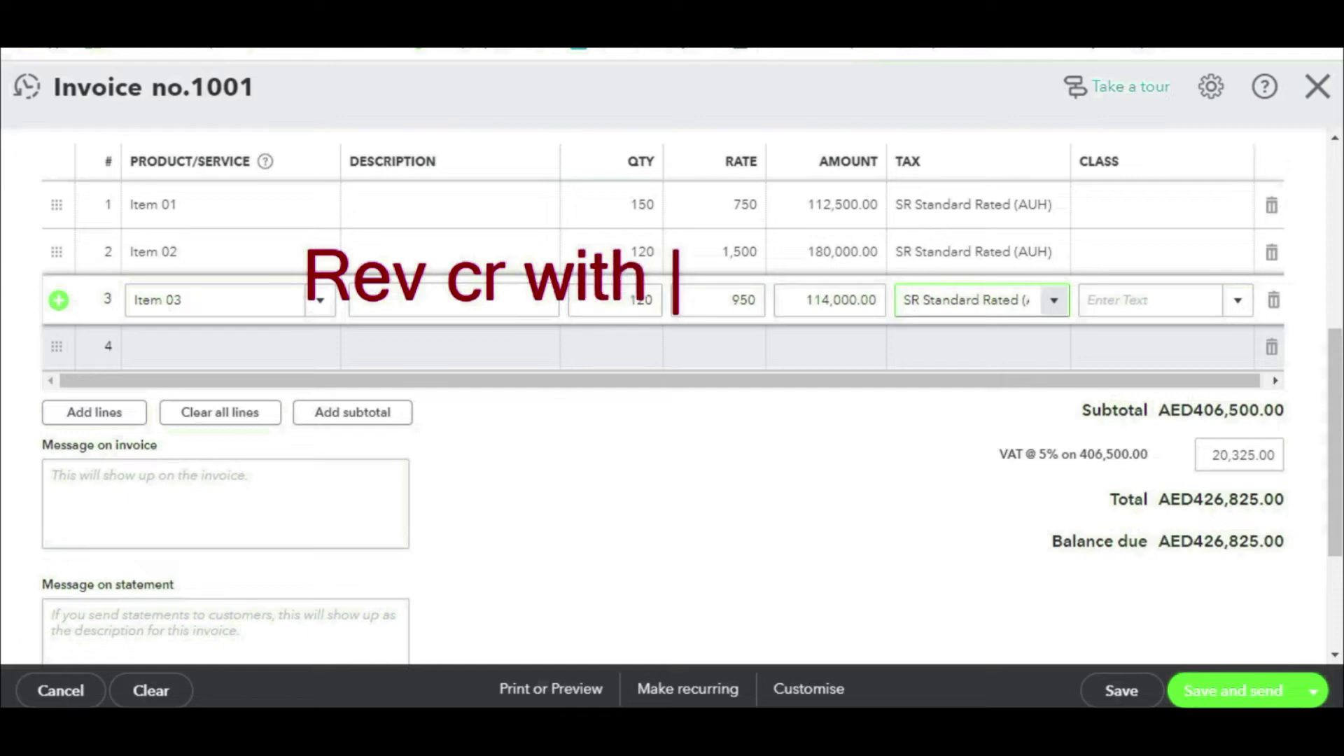
text(406,)
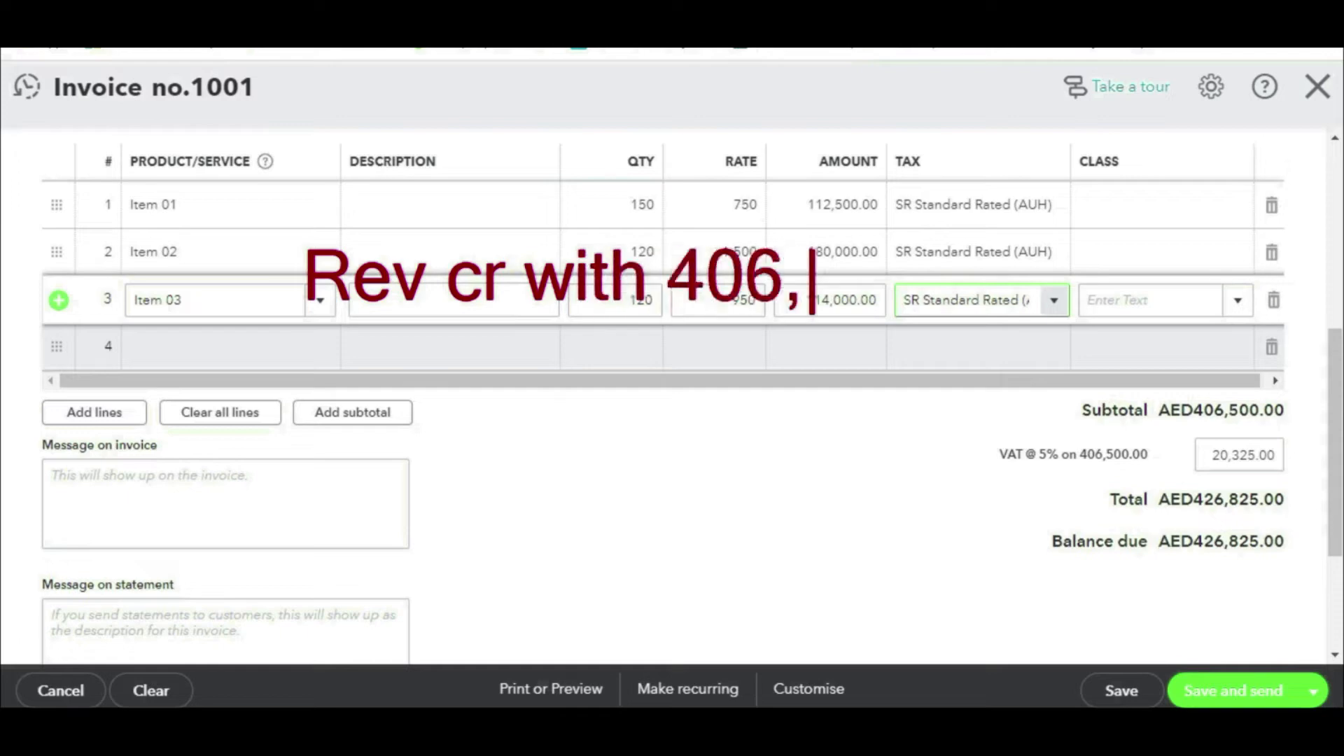
text(500)
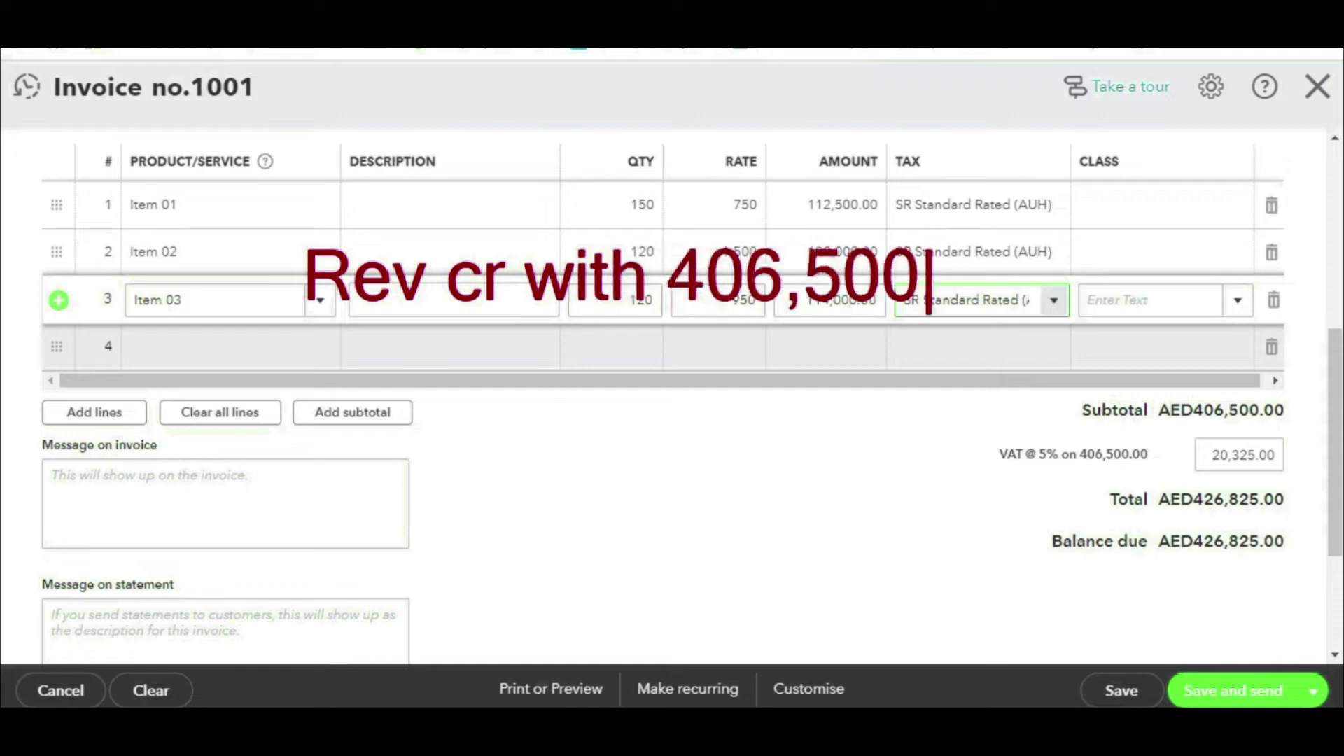
key(BackSpace)
text(0)
key(Return)
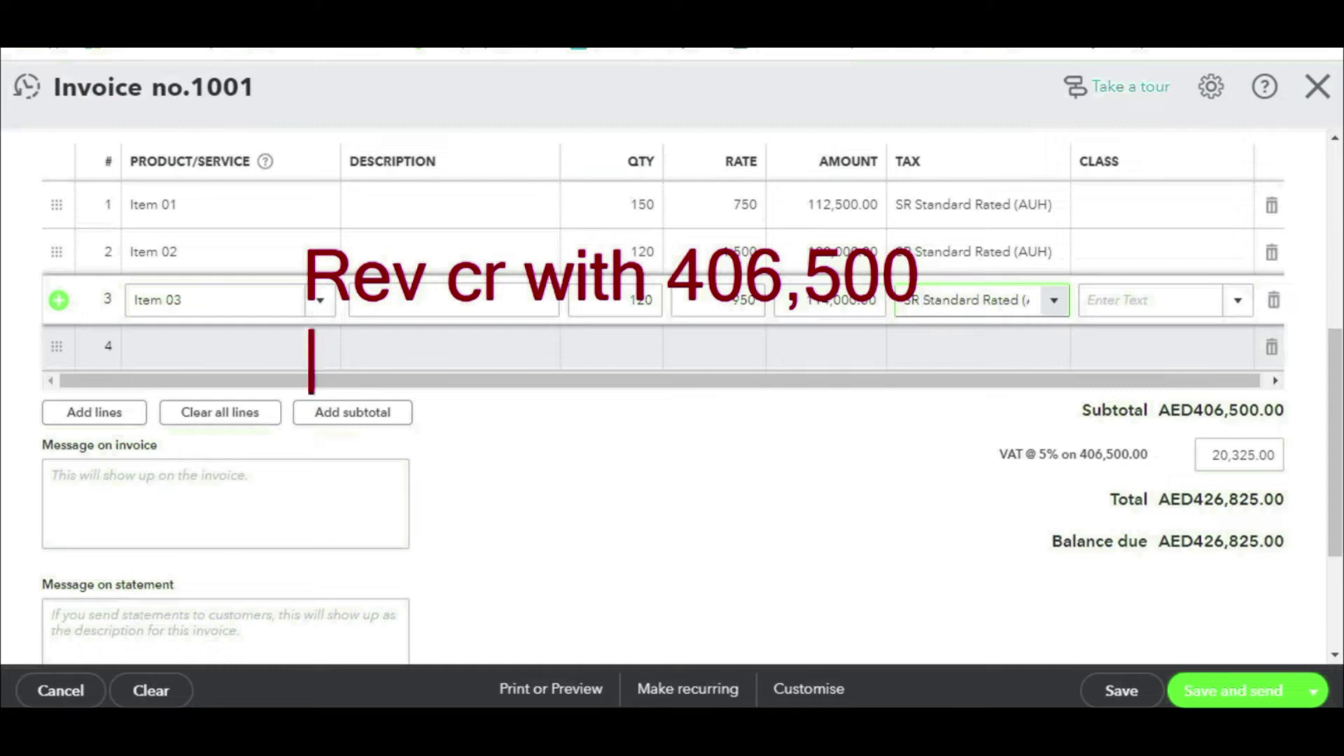
text(VA)
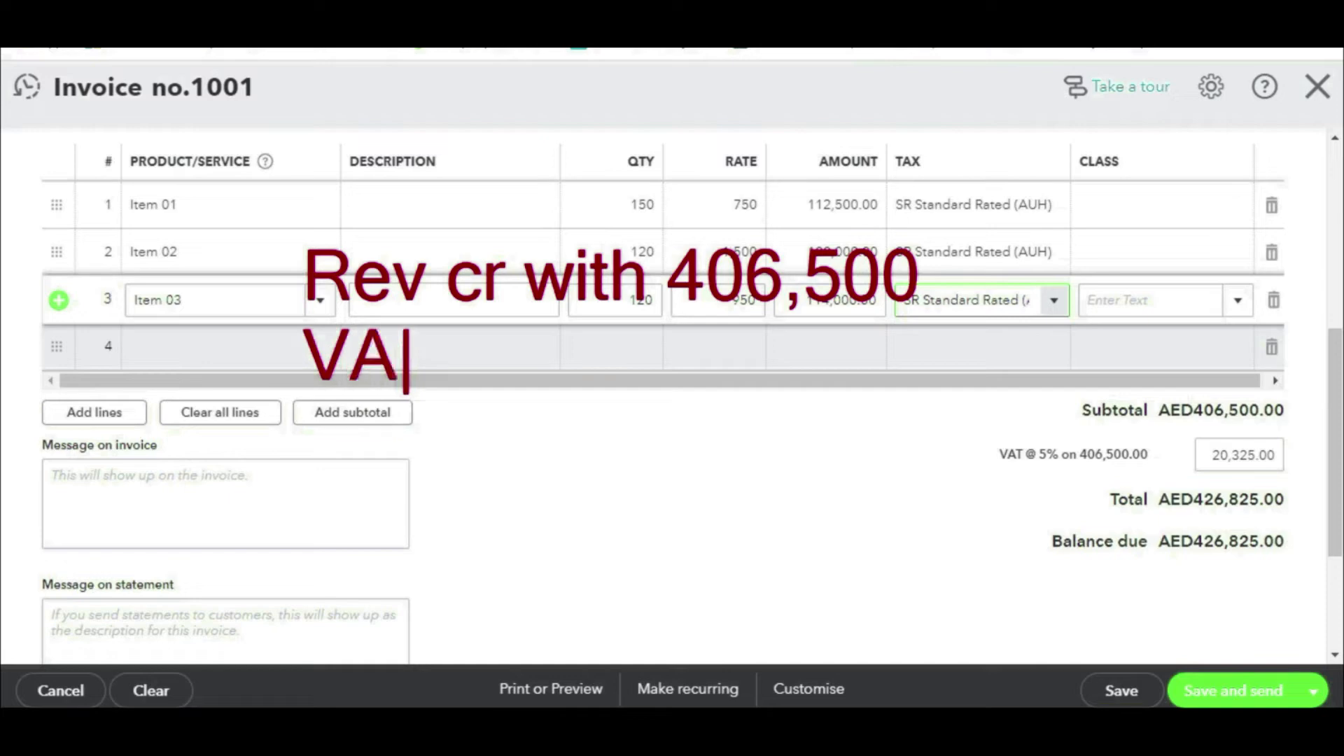
text(T output)
key(BackSpace)
key(BackSpace)
text(tput CR )
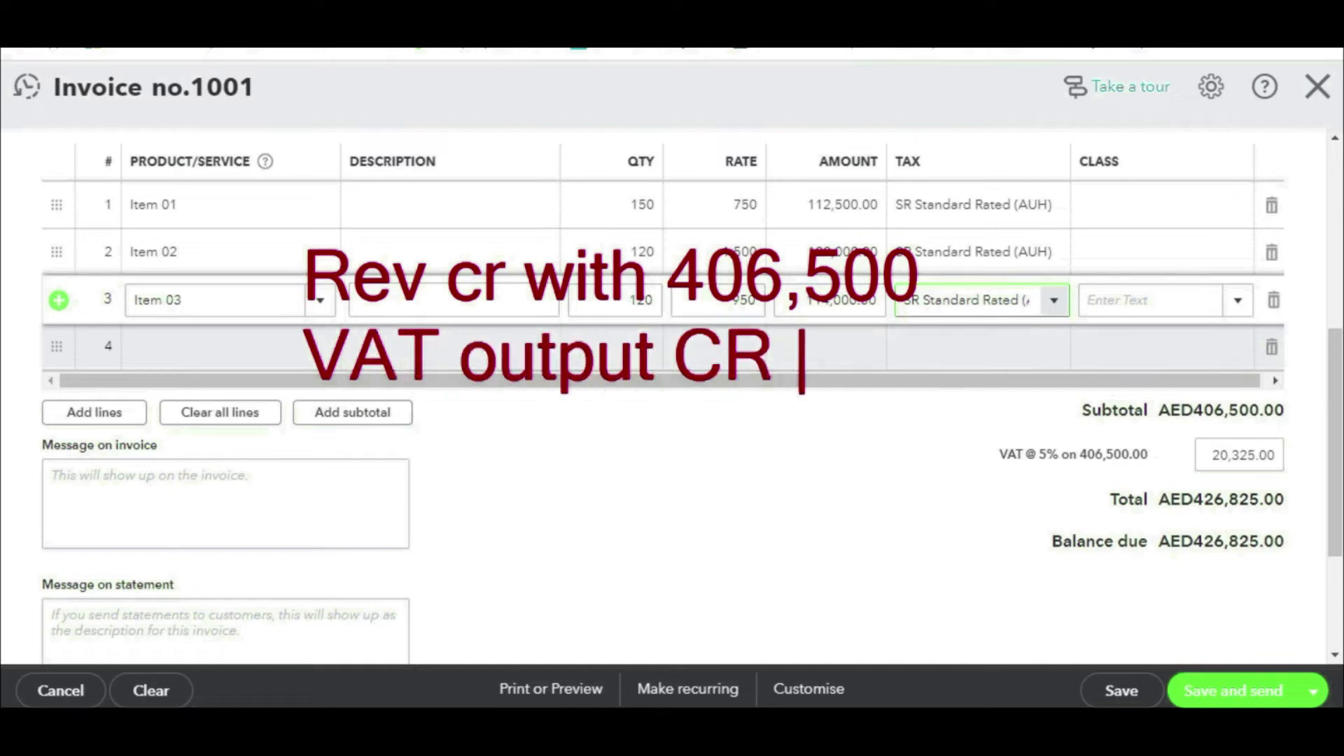
text(with 20235)
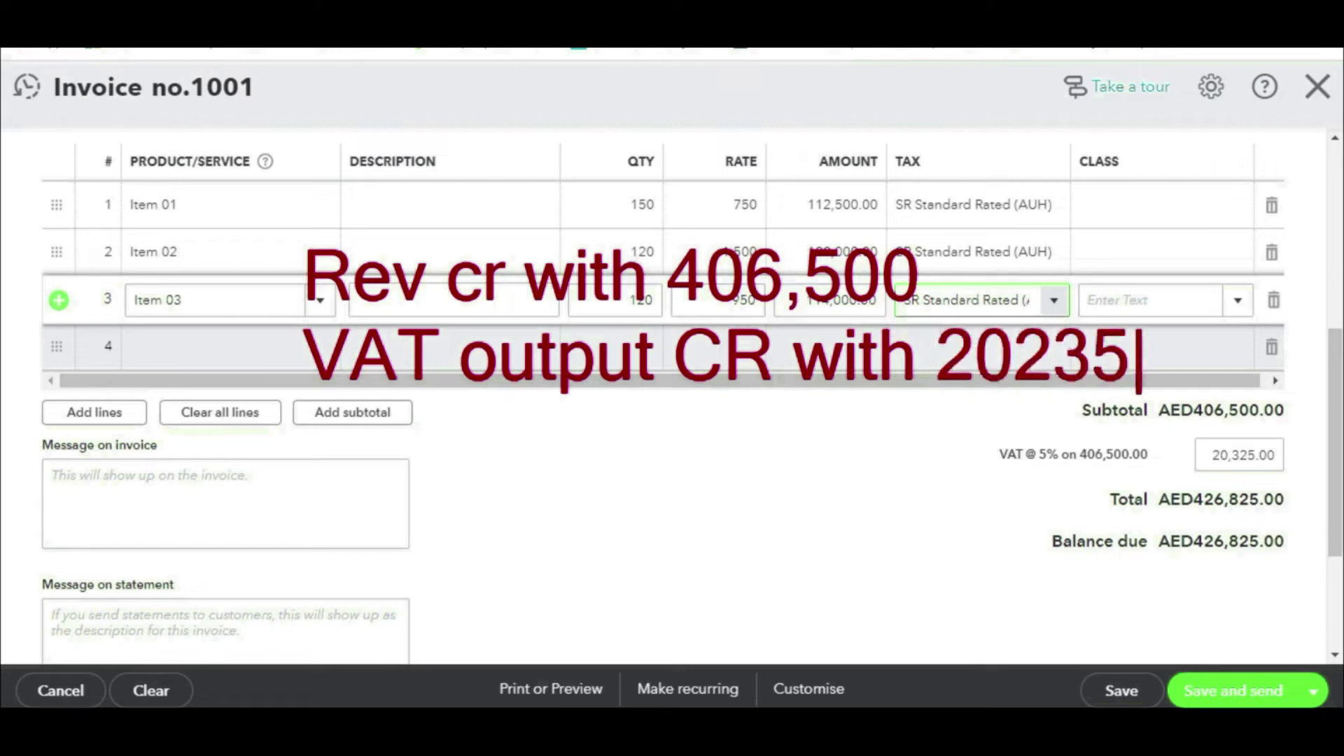
drag(1017, 372, 978, 423)
mouse_move(306, 301)
mouse_down()
mouse_move(600, 335)
mouse_move(995, 274)
mouse_move(224, 206)
mouse_move(290, 303)
mouse_move(315, 313)
mouse_up()
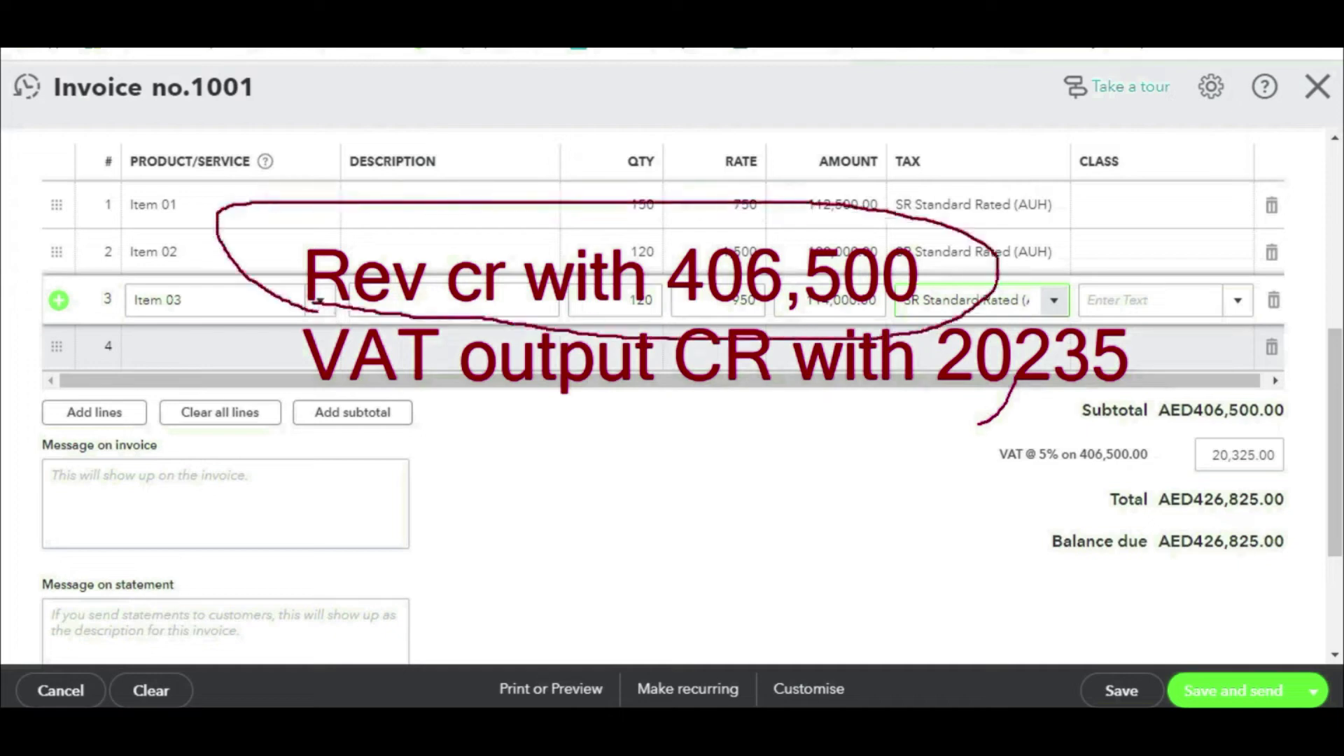
mouse_move(1027, 322)
mouse_down()
mouse_move(307, 309)
mouse_move(357, 452)
mouse_move(1238, 417)
mouse_move(883, 319)
mouse_up()
key(Escape)
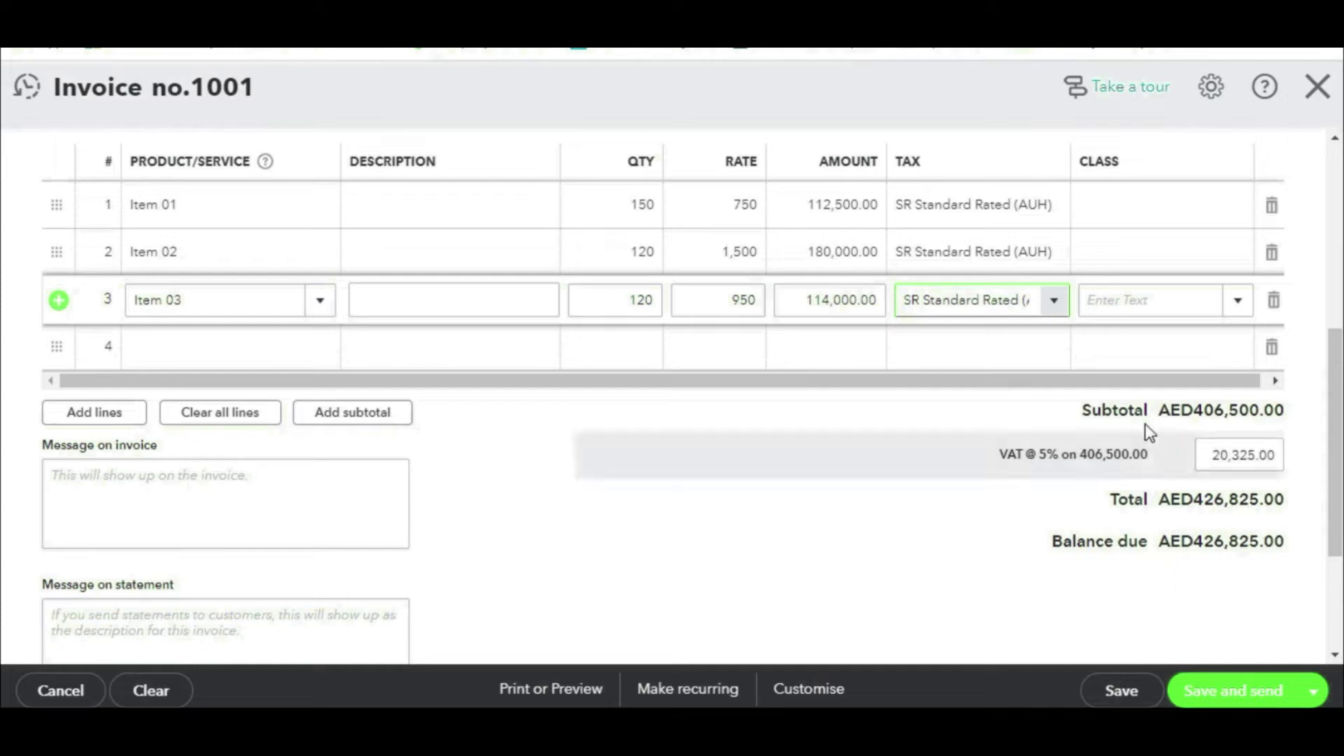
key(ctrl+2)
mouse_move(1073, 422)
mouse_down()
mouse_move(1274, 434)
mouse_move(1120, 380)
mouse_up()
mouse_move(1266, 463)
mouse_down()
mouse_move(1082, 452)
mouse_move(1229, 522)
mouse_move(1269, 462)
mouse_up()
mouse_move(1092, 393)
mouse_down()
mouse_move(966, 489)
mouse_move(1058, 478)
mouse_up()
drag(1061, 379, 1110, 420)
mouse_move(1165, 551)
mouse_down()
mouse_move(1271, 557)
mouse_move(1221, 520)
mouse_move(1142, 539)
mouse_move(1180, 567)
mouse_move(573, 486)
mouse_up()
mouse_move(485, 412)
mouse_down()
mouse_move(469, 497)
mouse_move(509, 454)
mouse_up()
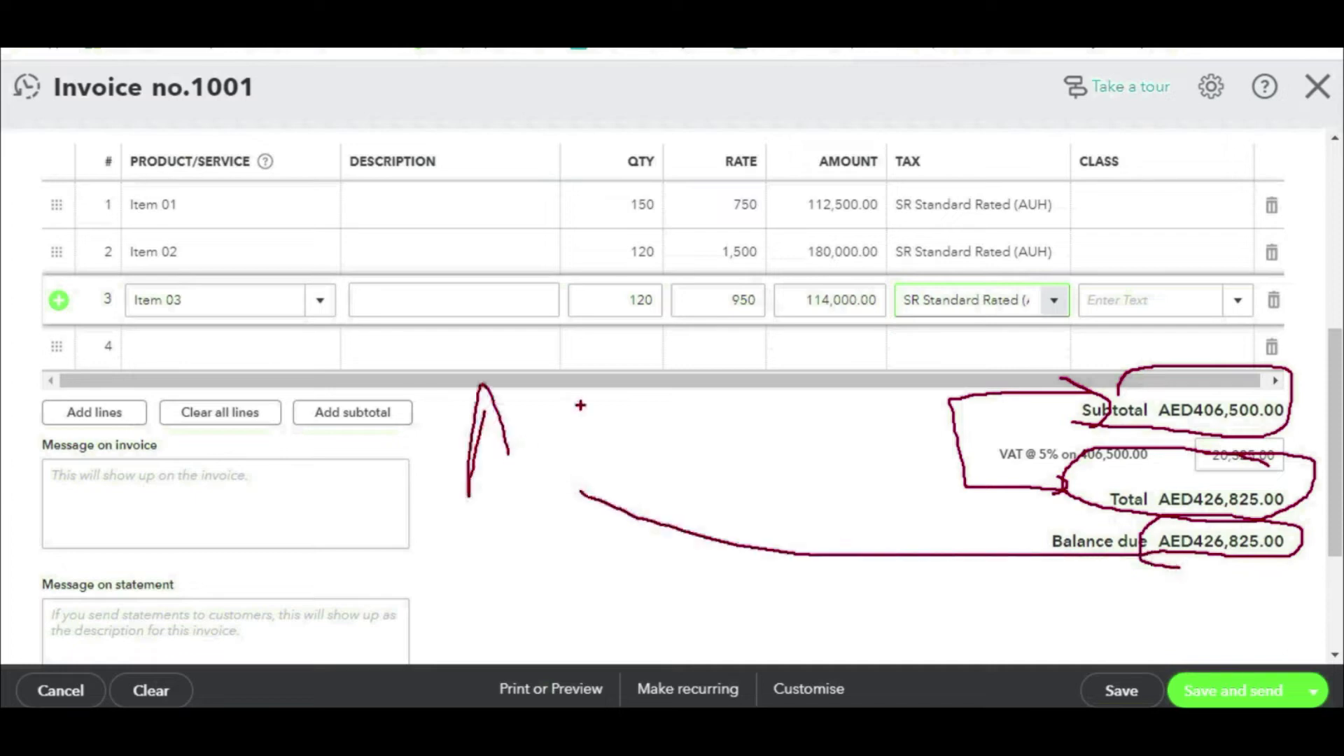
drag(591, 420, 591, 484)
text(a)
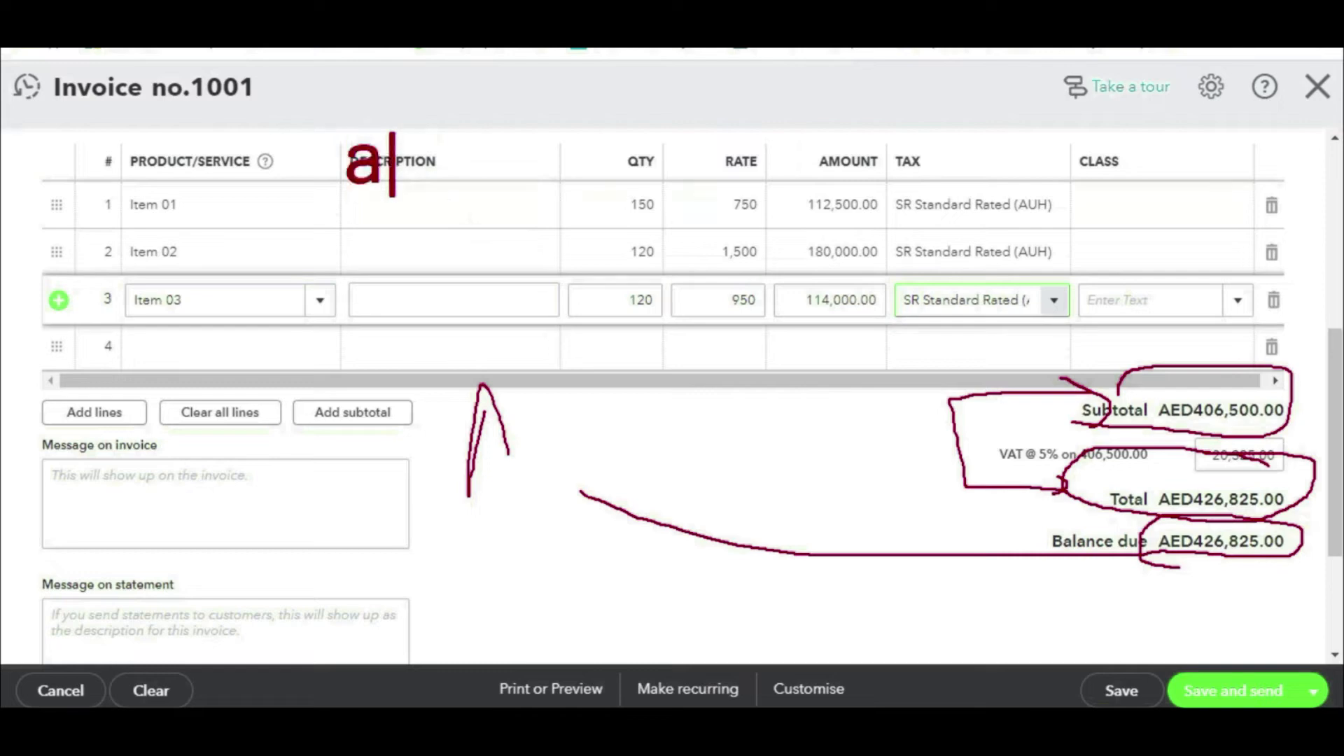
text(/r Dr )
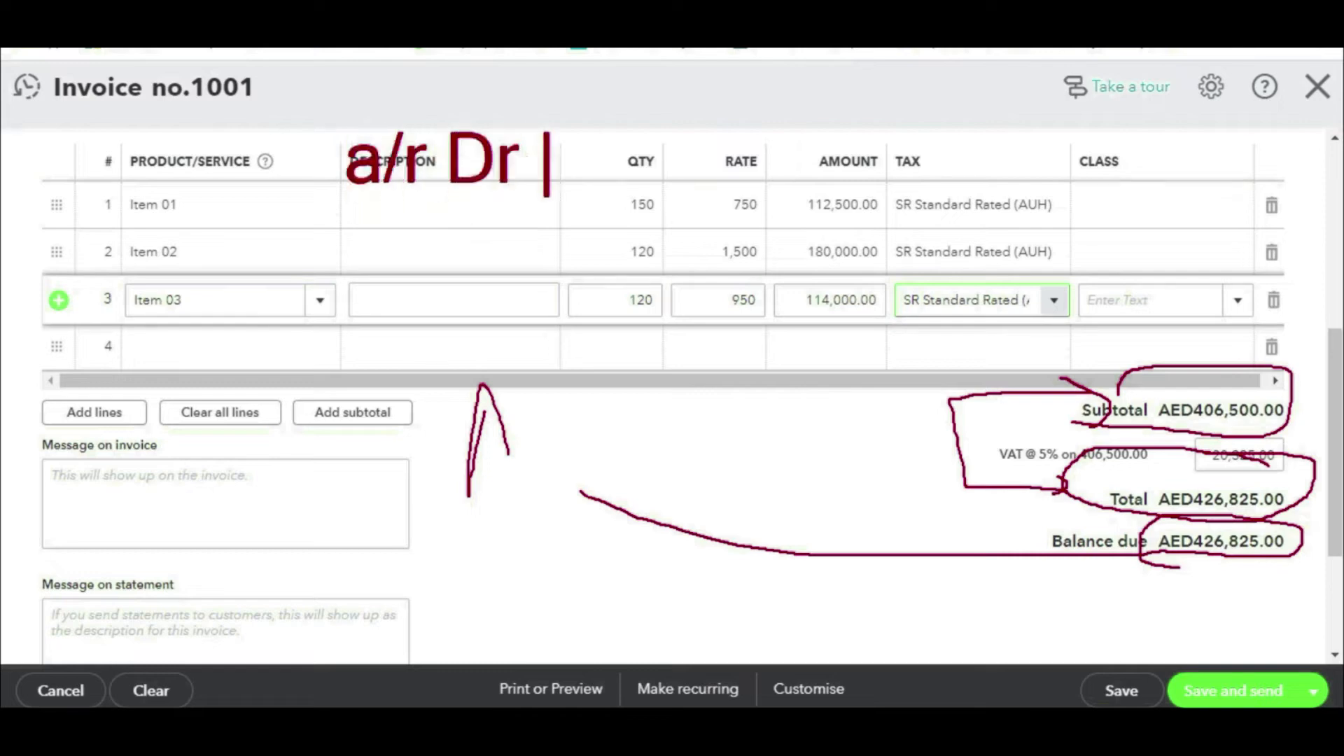
text(426,825)
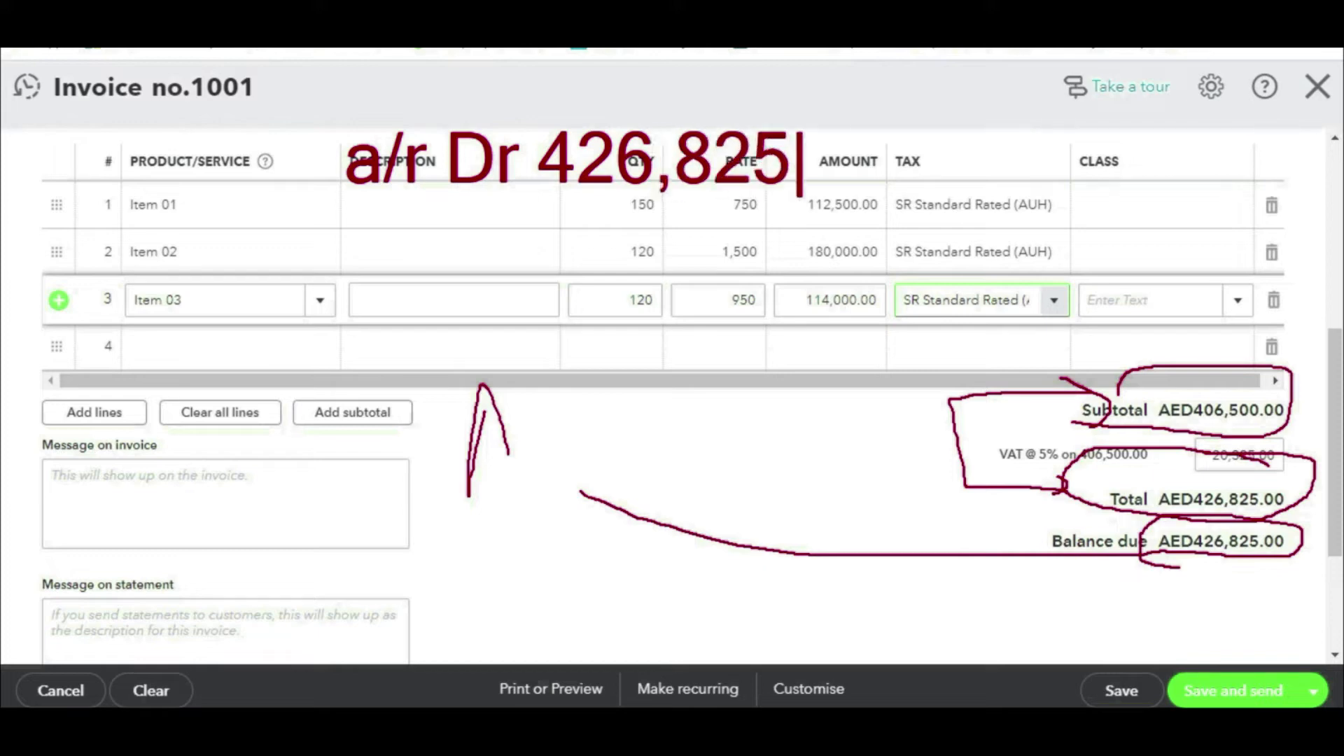
key(Escape)
key(Escape)
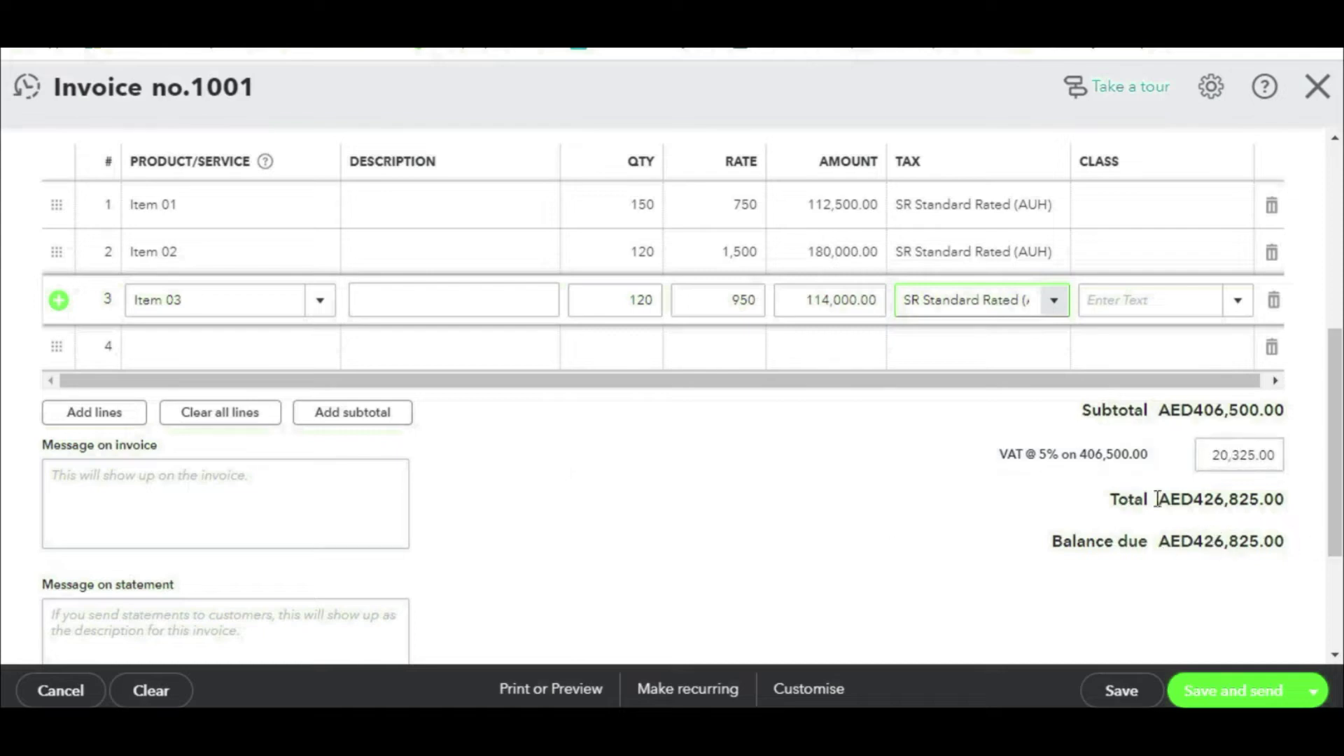
Step: Save invoice 1001 and open the Profit and Loss report
click(1113, 695)
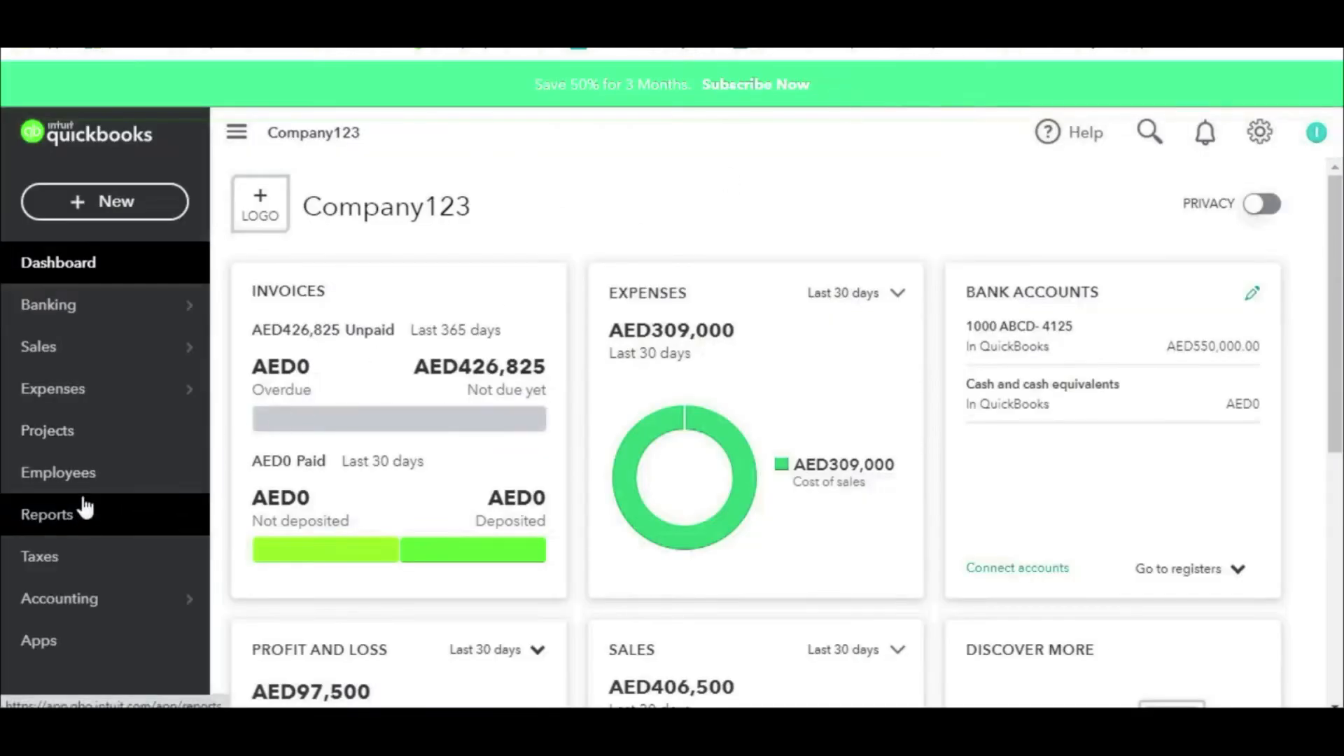
click(108, 513)
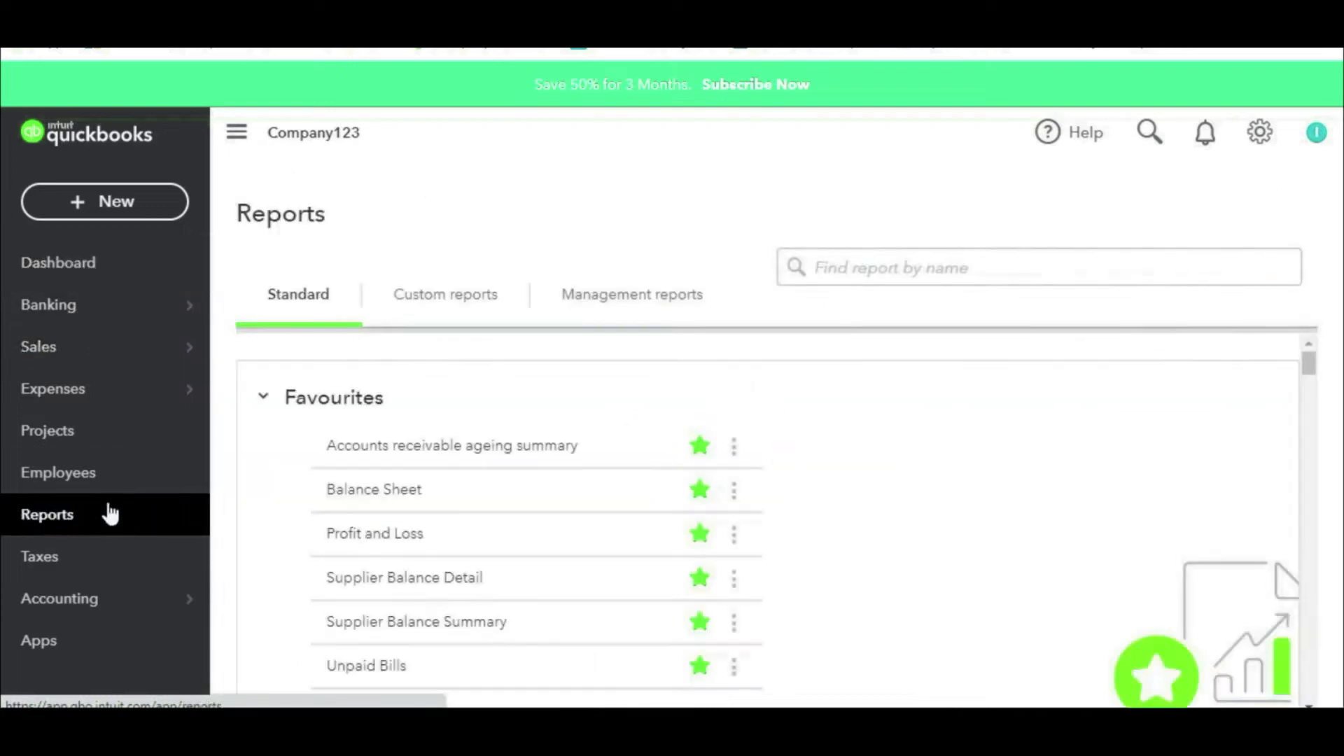
click(392, 532)
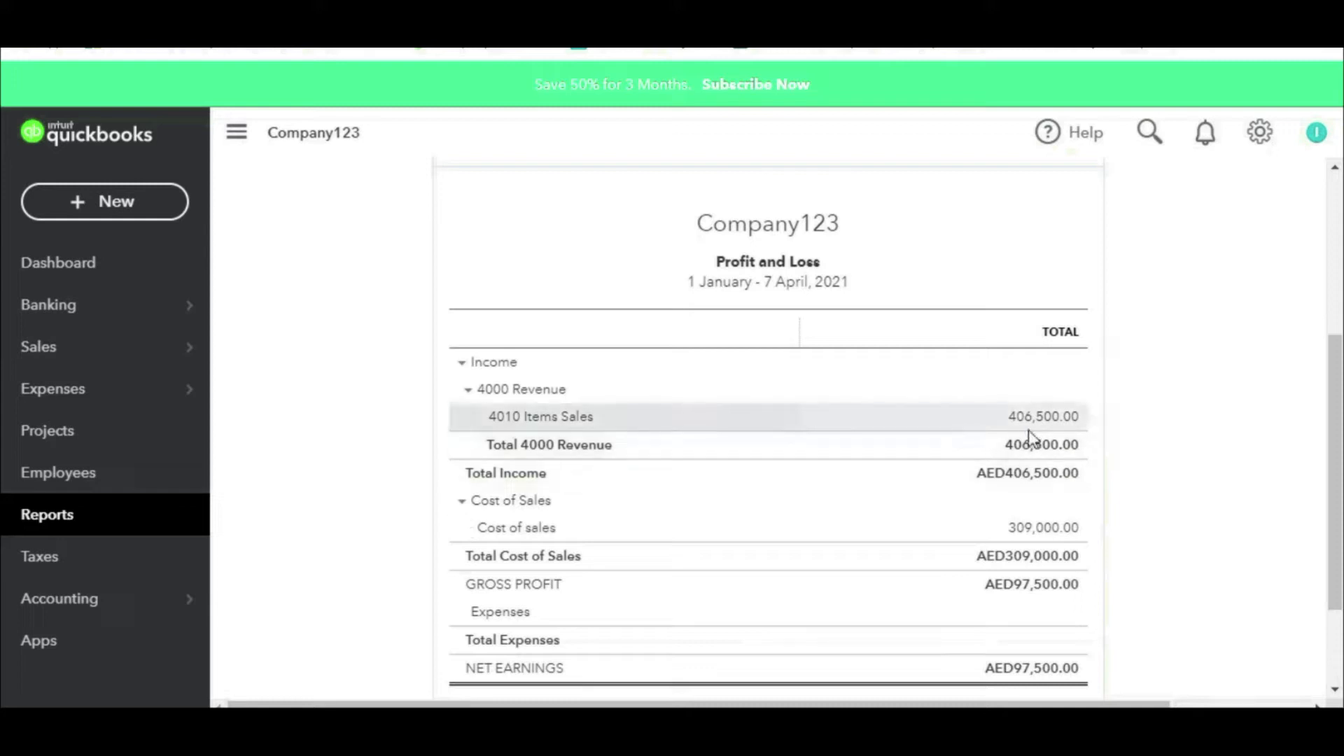
Step: Highlight the 406,500.00 revenue and 309,000.00 cost of sales, then return to Reports
mouse_move(1074, 384)
mouse_down()
mouse_move(978, 396)
mouse_move(965, 433)
mouse_move(1126, 393)
mouse_move(1062, 376)
mouse_move(1202, 293)
mouse_up()
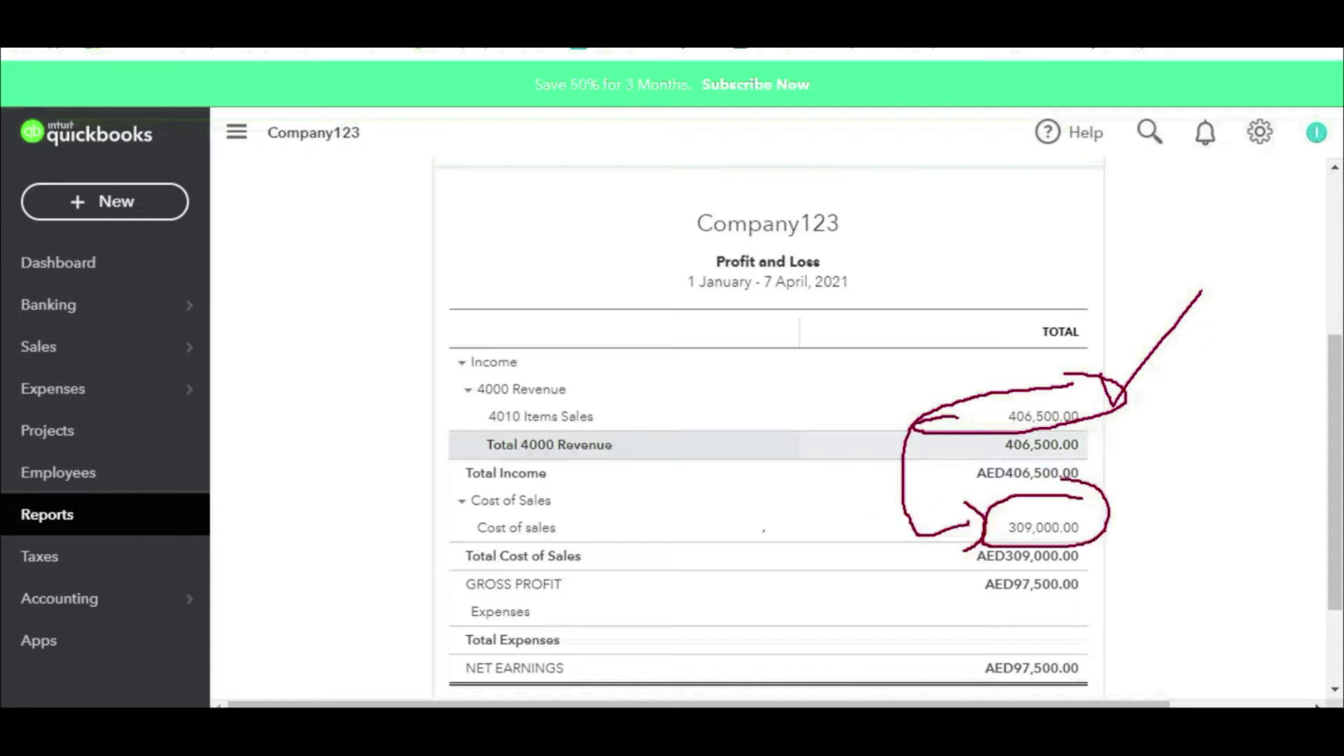
mouse_move(662, 531)
mouse_down()
mouse_move(840, 530)
mouse_move(801, 573)
mouse_up()
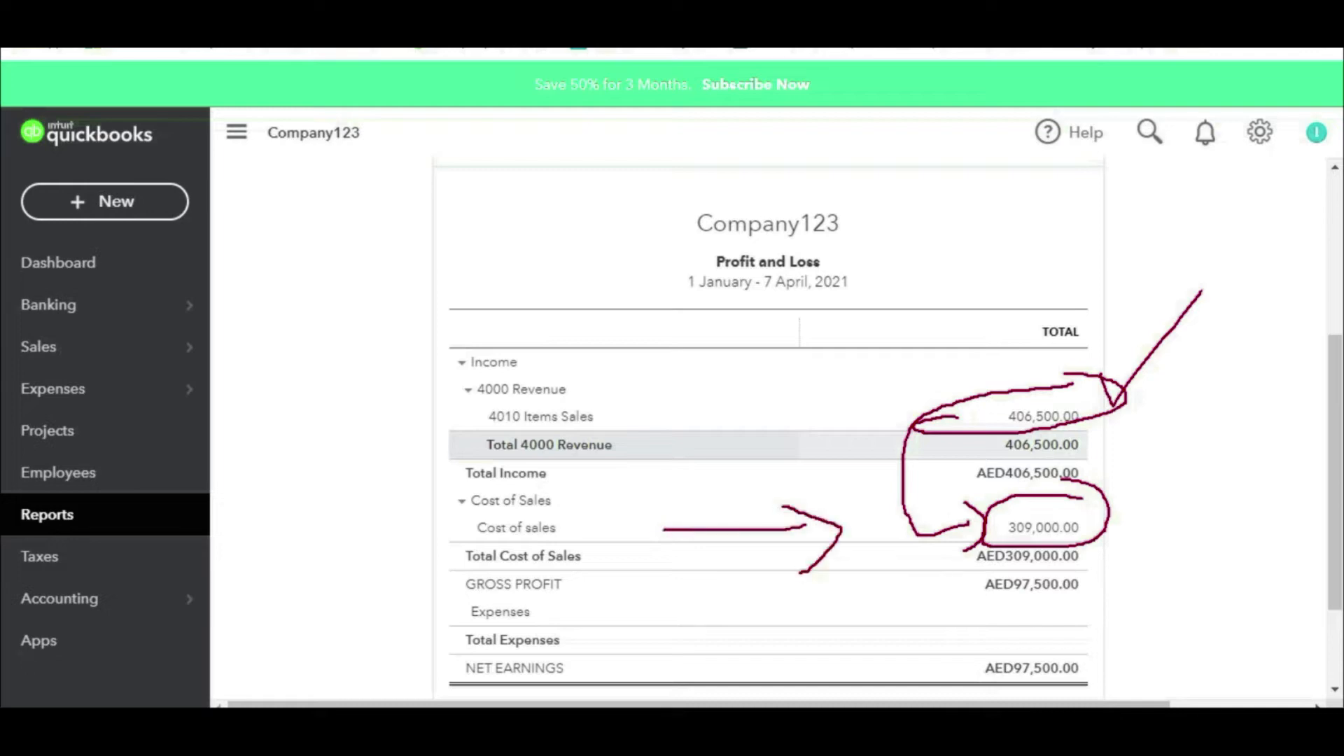
drag(904, 393, 886, 507)
drag(926, 408, 911, 538)
drag(865, 420, 865, 498)
drag(956, 410, 940, 527)
key(Escape)
key(ctrl+2)
mouse_move(1089, 504)
mouse_down()
mouse_move(983, 502)
mouse_move(1036, 546)
mouse_move(1091, 506)
mouse_up()
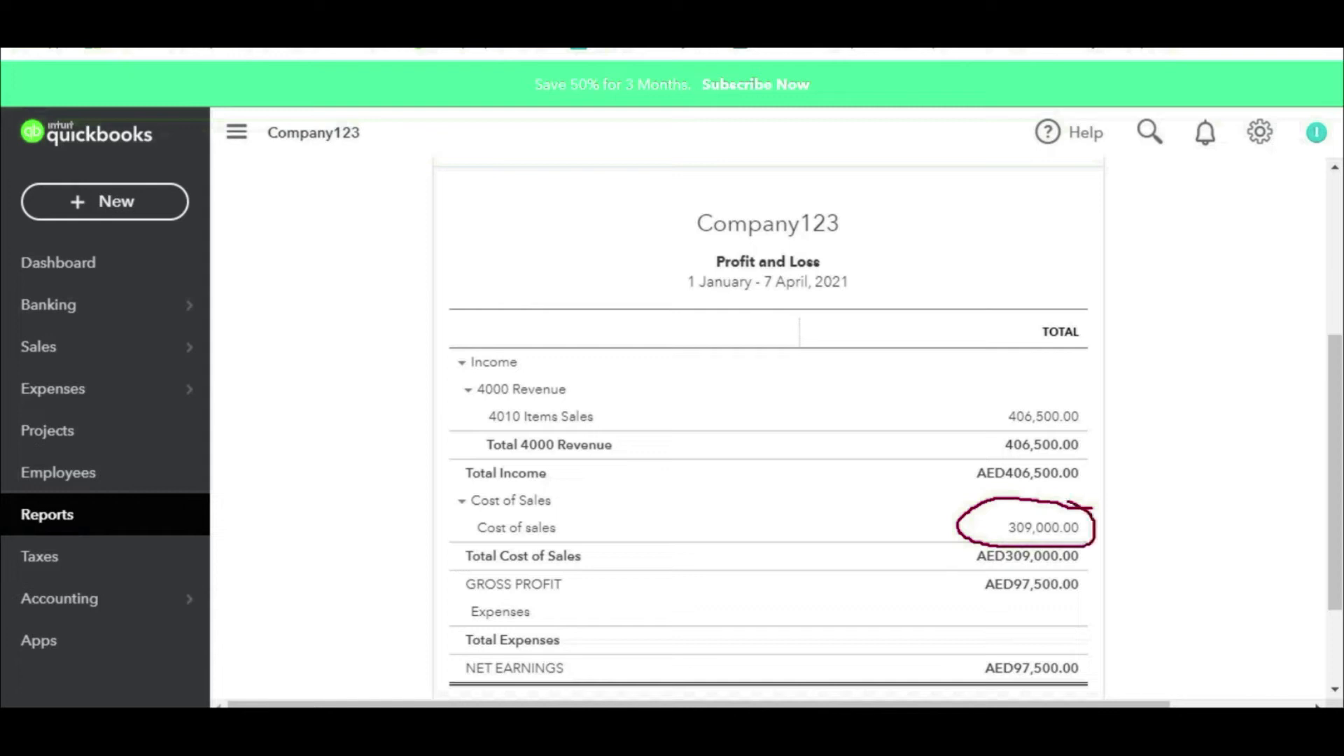
key(Escape)
scroll(381, 518, up, 3)
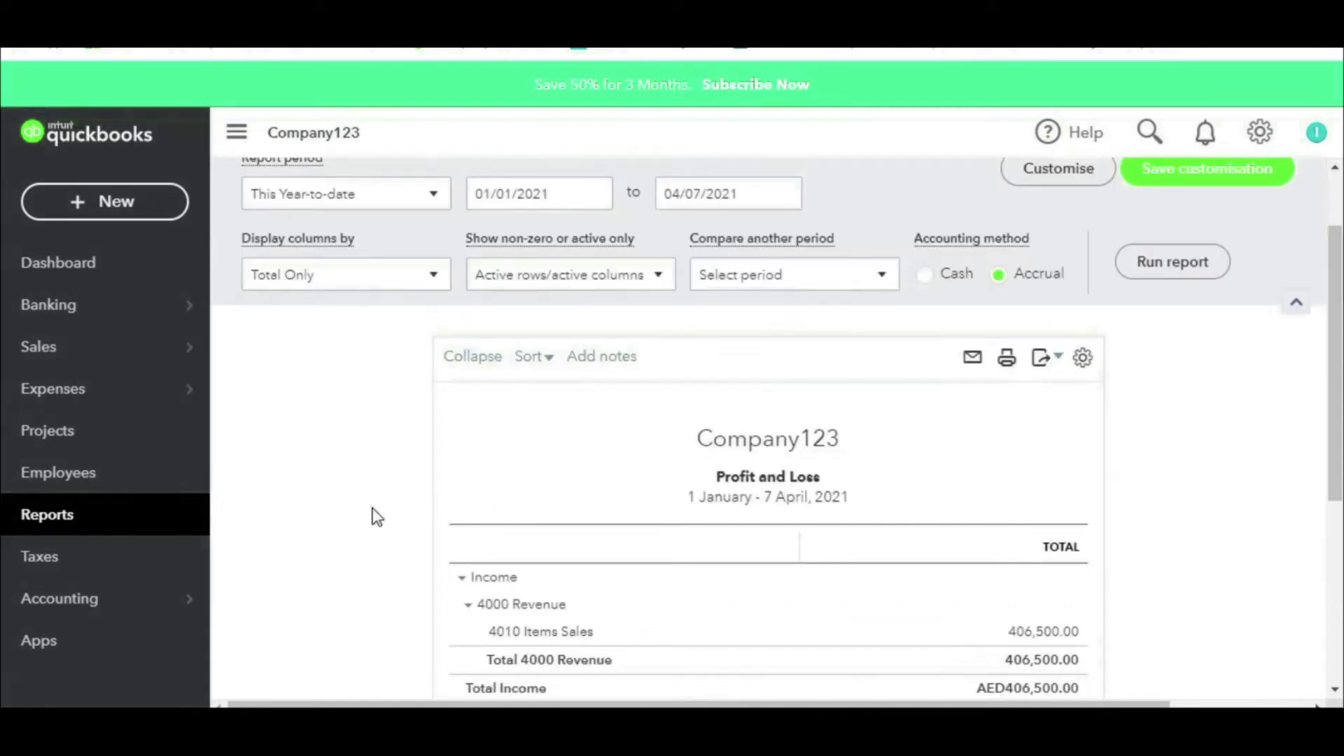
mouse_move(105, 391)
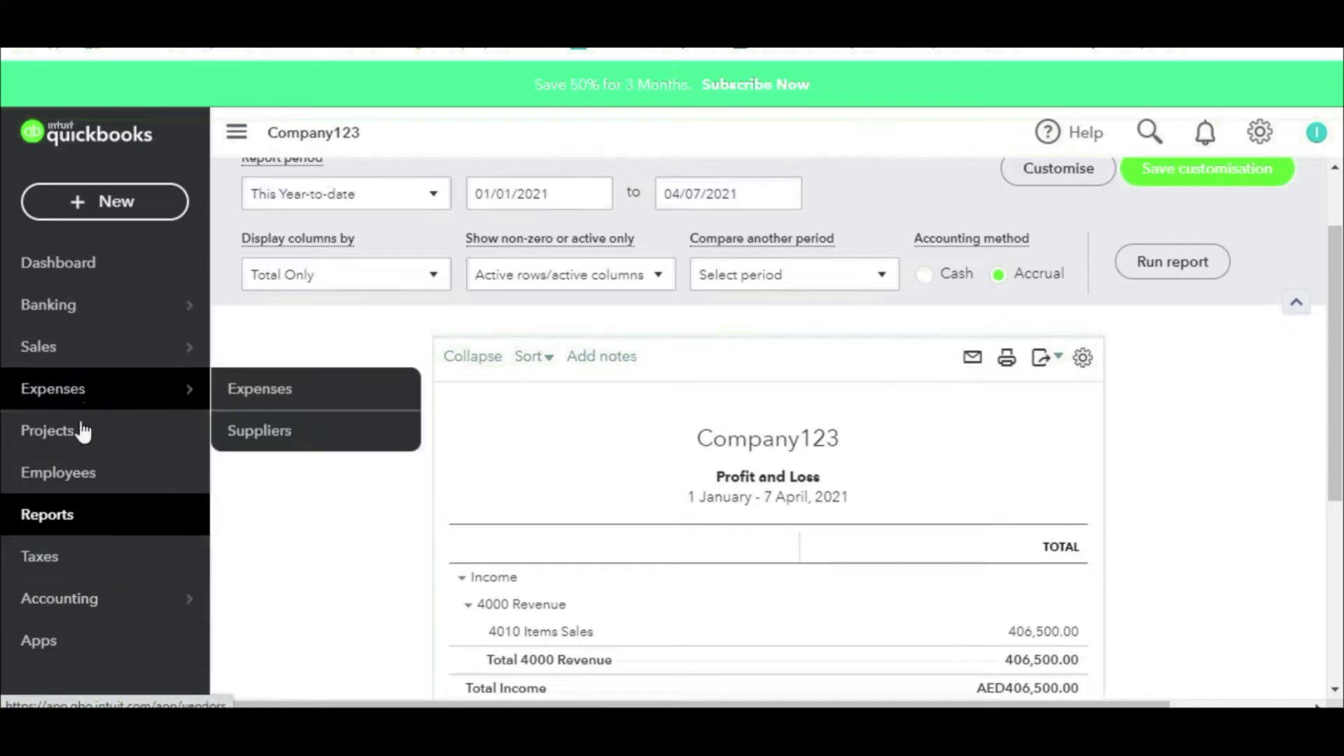
click(82, 526)
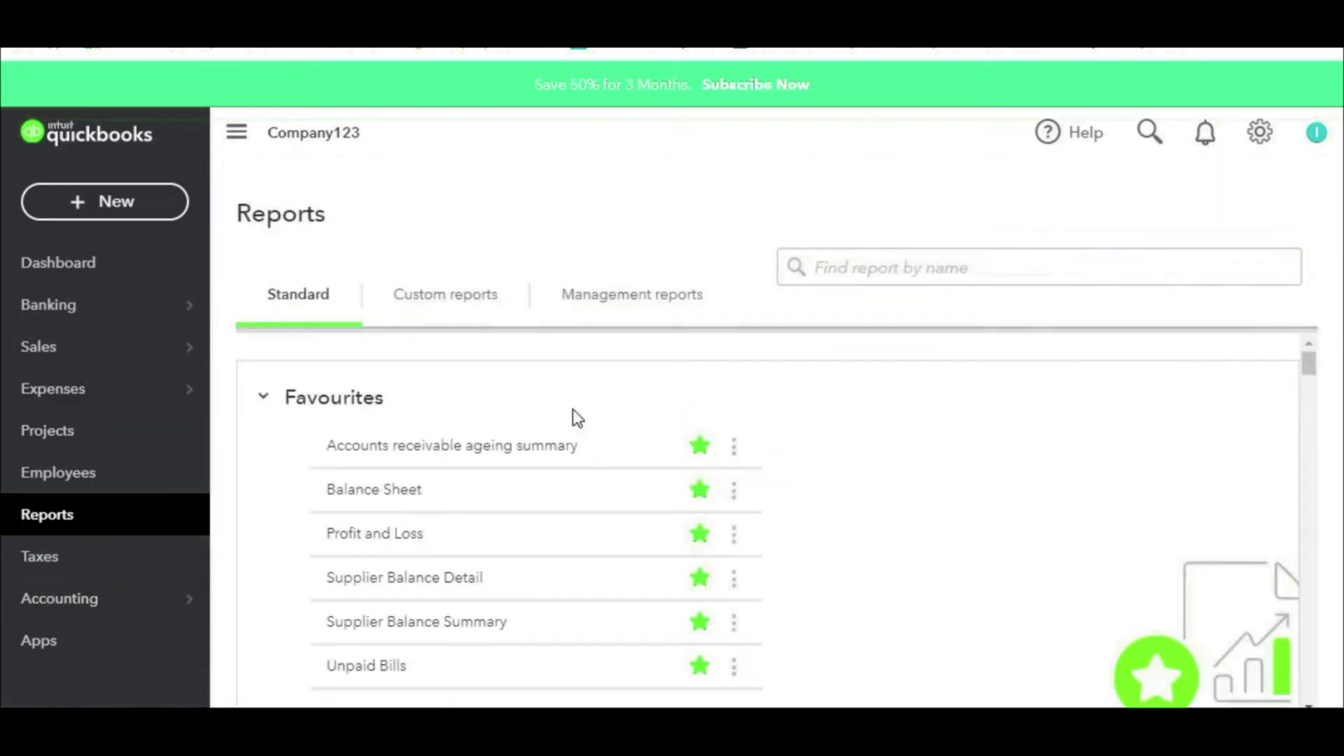
scroll(569, 413, down, 2)
click(402, 402)
scroll(1143, 370, down, 5)
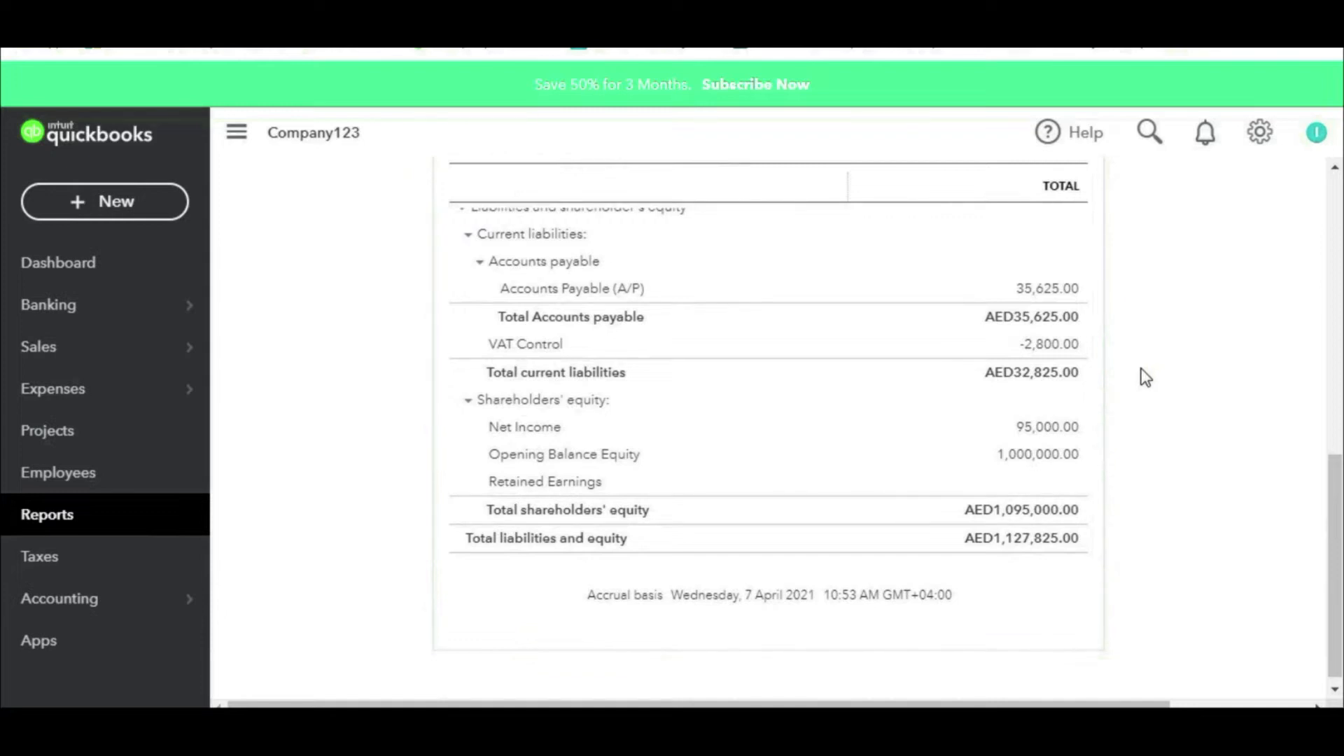
scroll(1145, 378, up, 10)
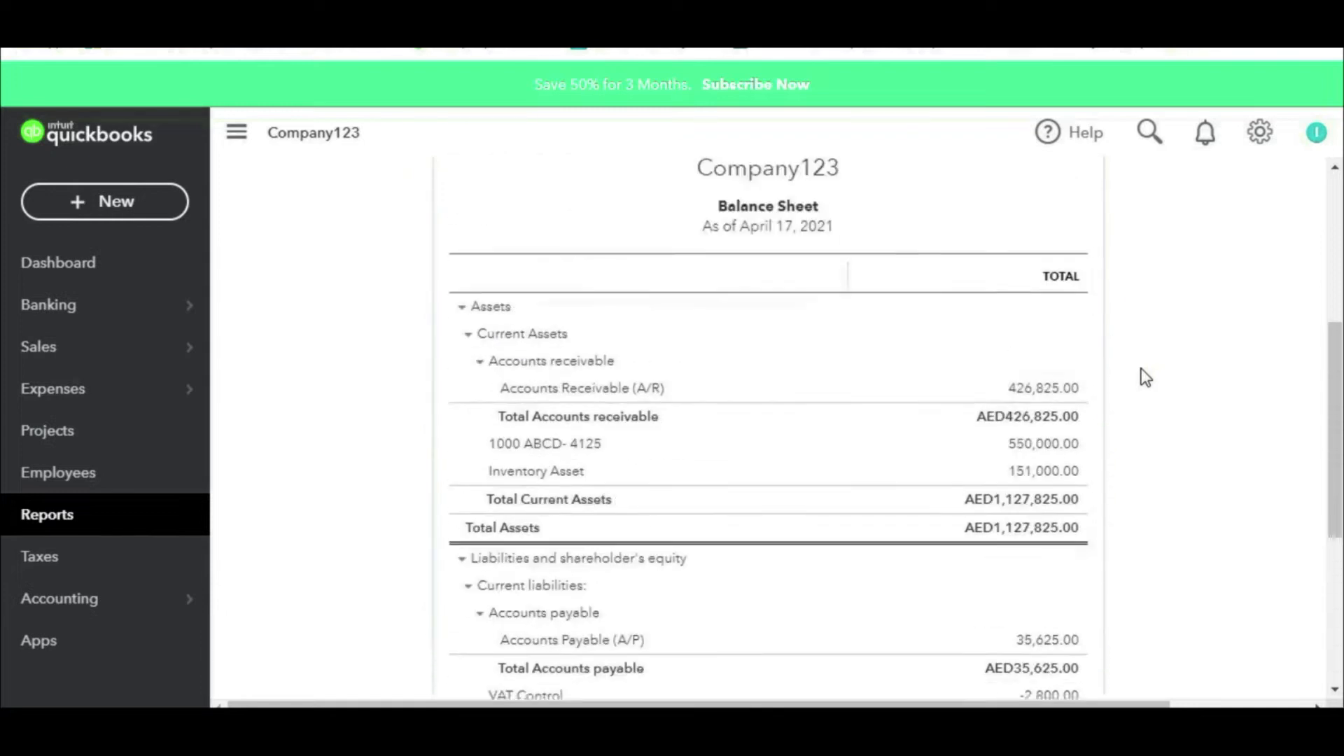
scroll(1141, 380, down, 5)
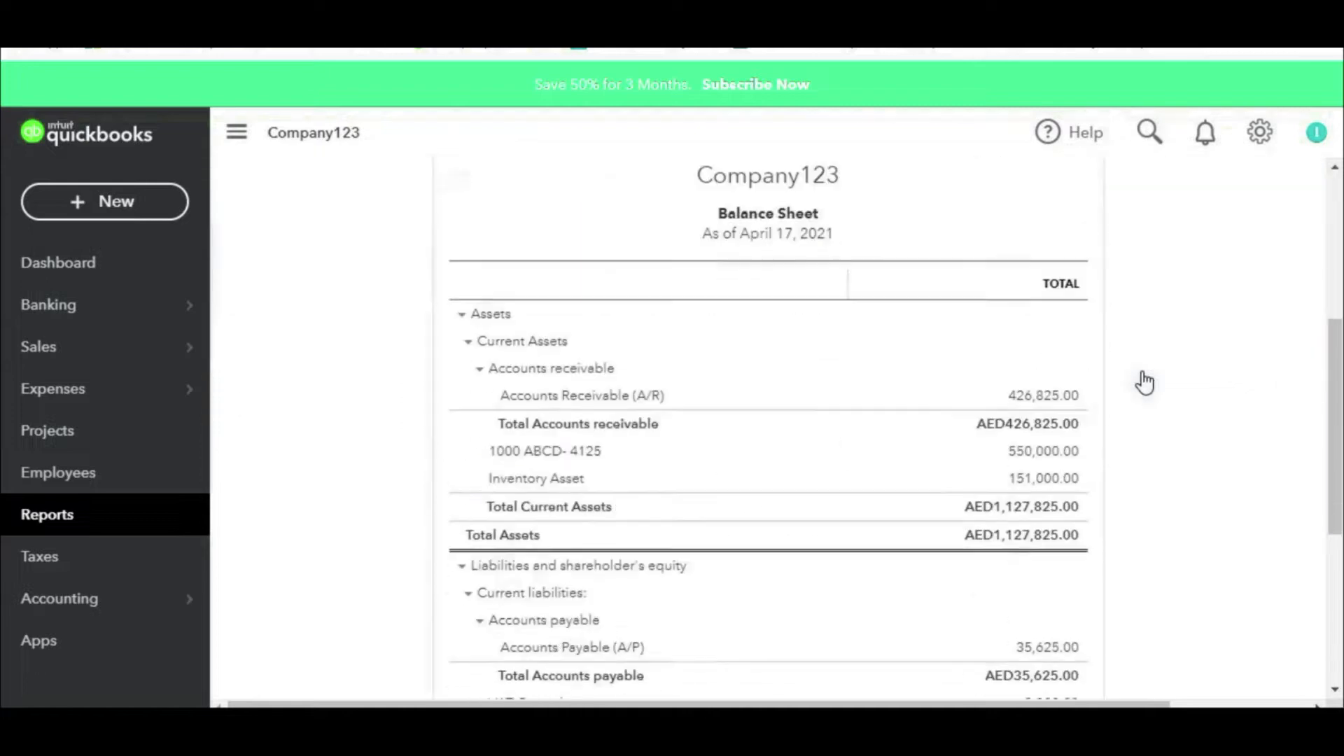
scroll(1141, 381, up, 2)
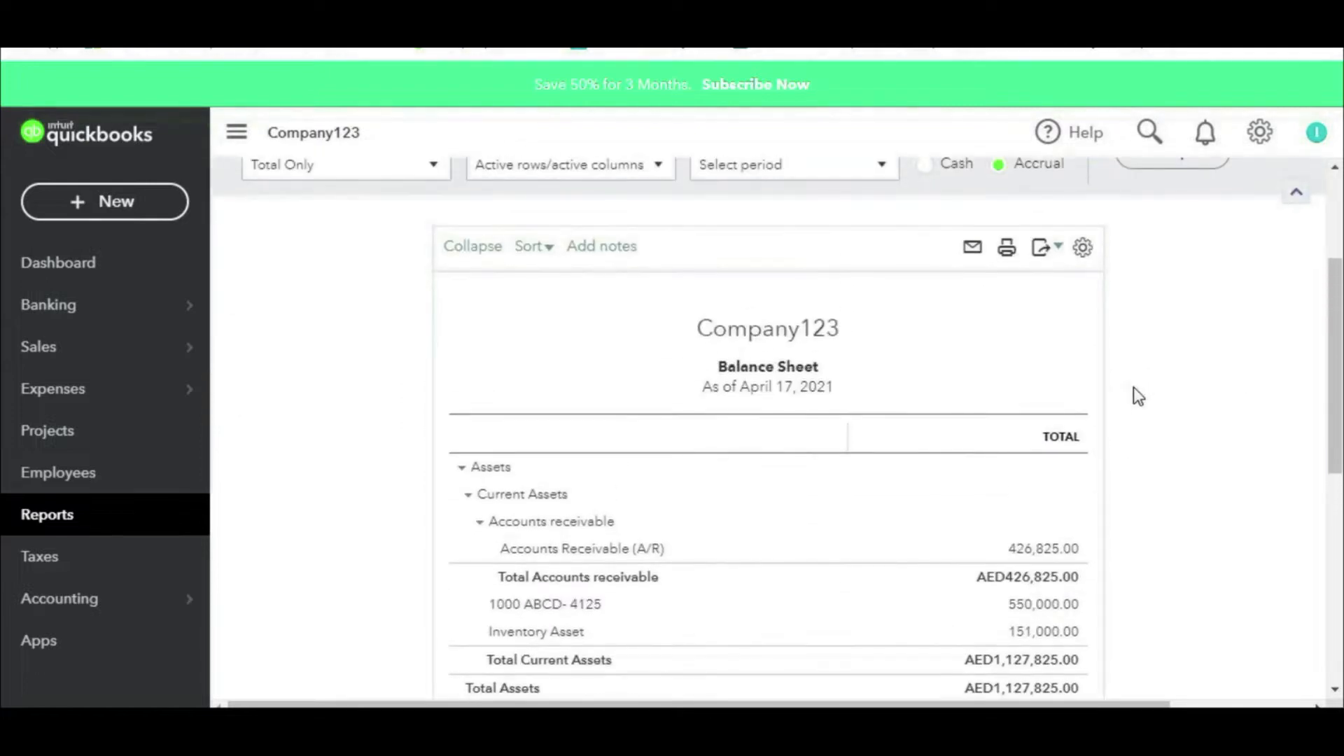
mouse_move(1077, 500)
mouse_down()
mouse_move(970, 534)
mouse_move(1068, 587)
mouse_move(1106, 497)
mouse_move(801, 476)
mouse_move(830, 492)
mouse_up()
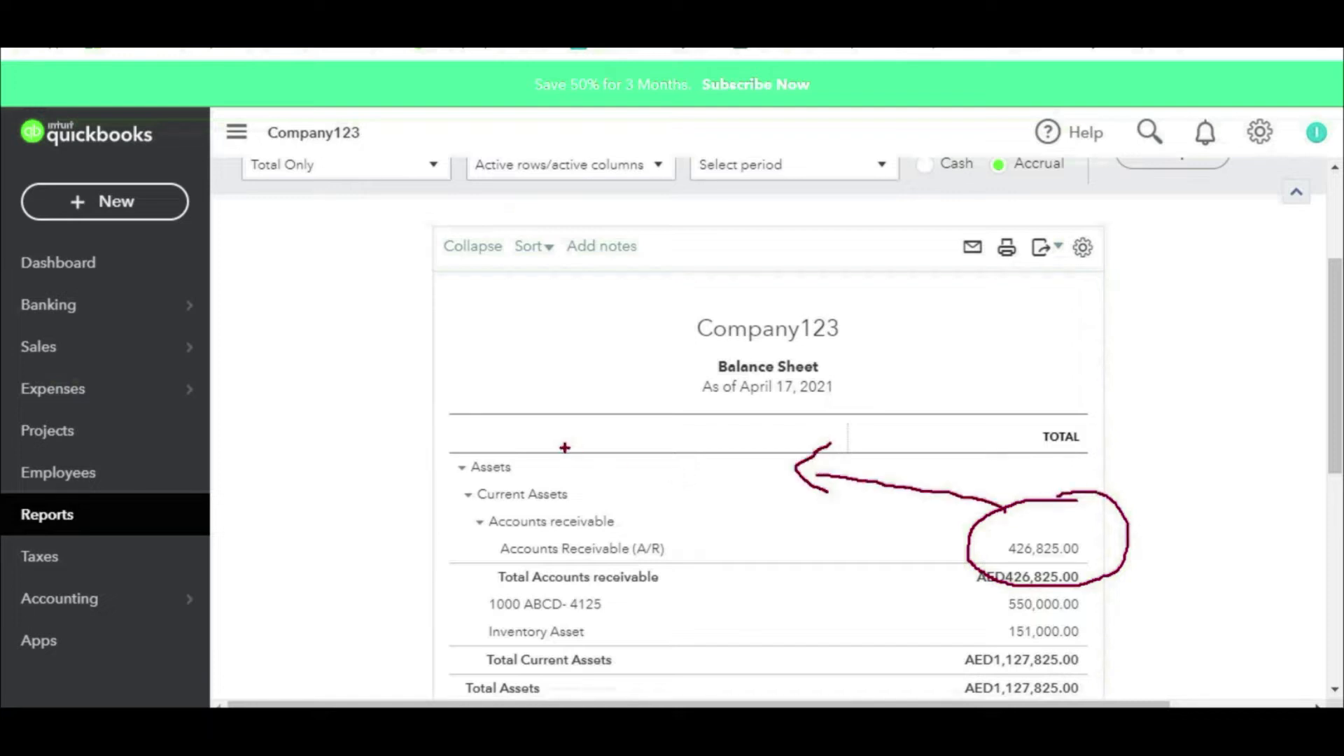
text(t)
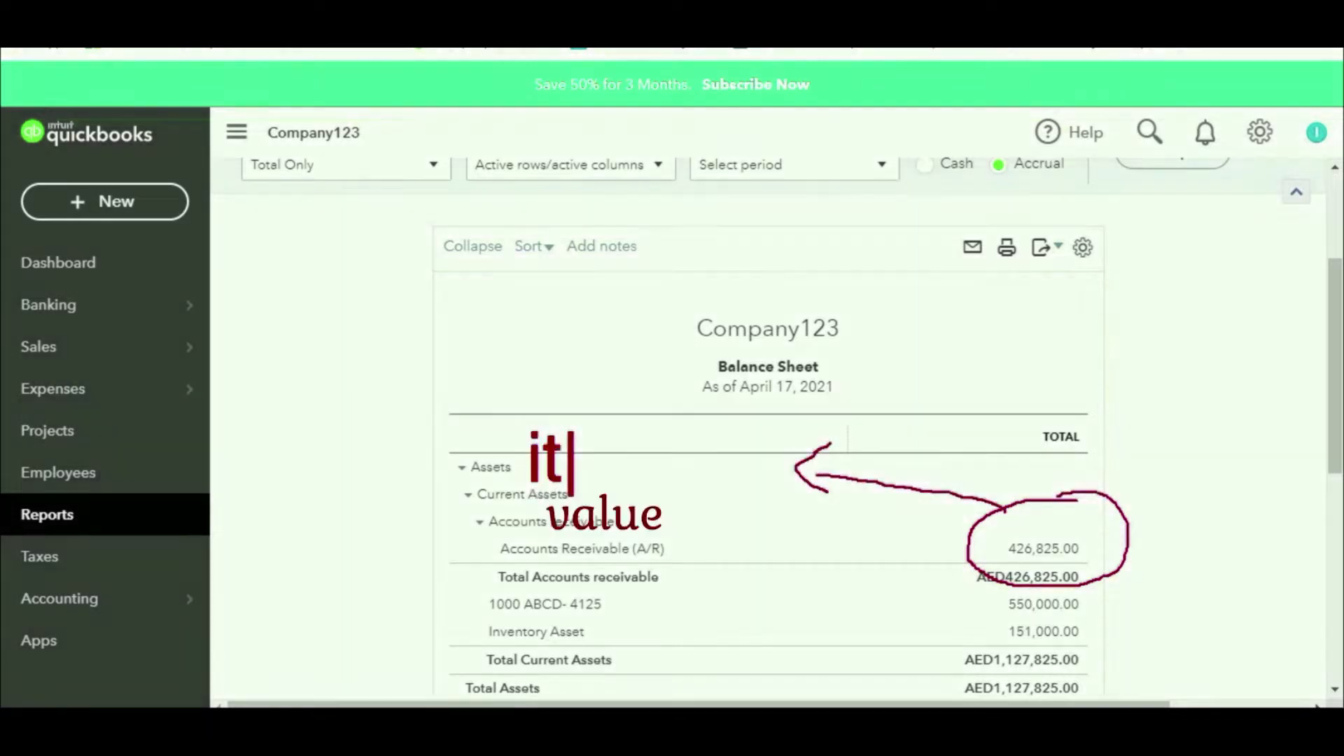
text(items+)
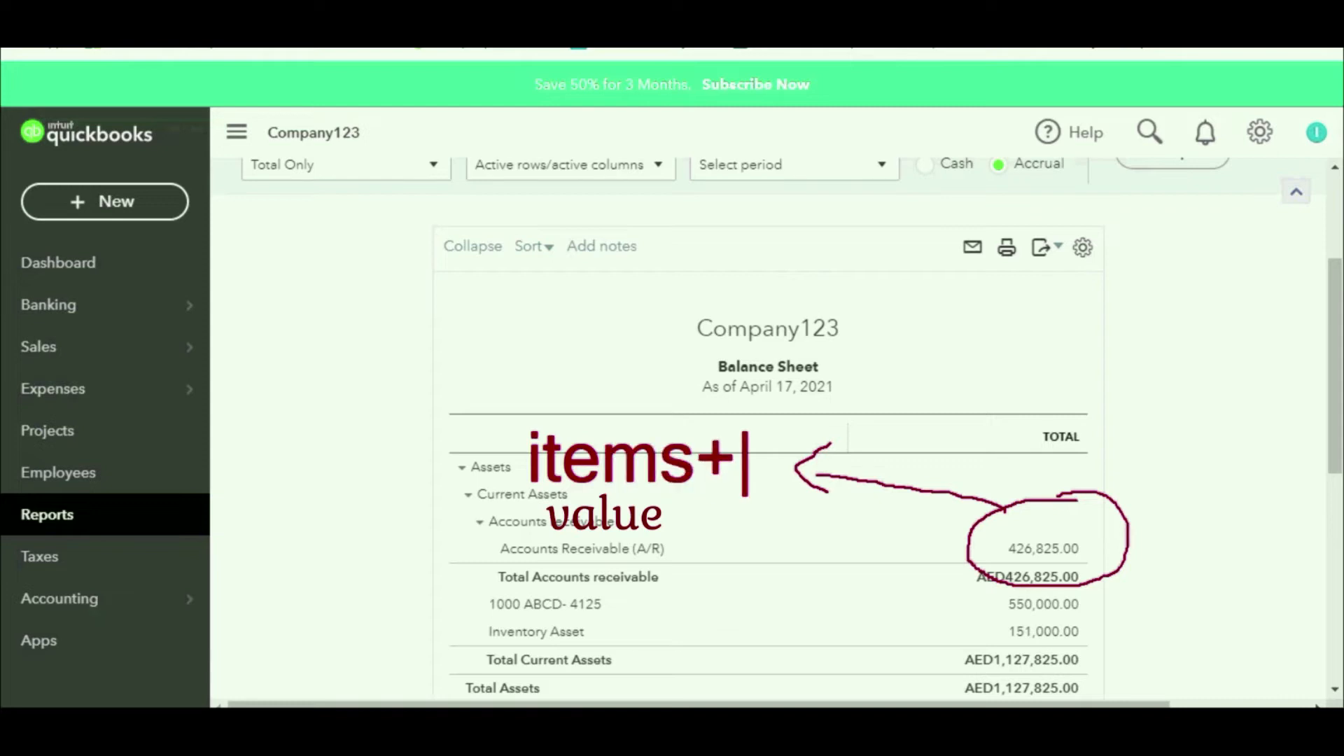
text(vAT)
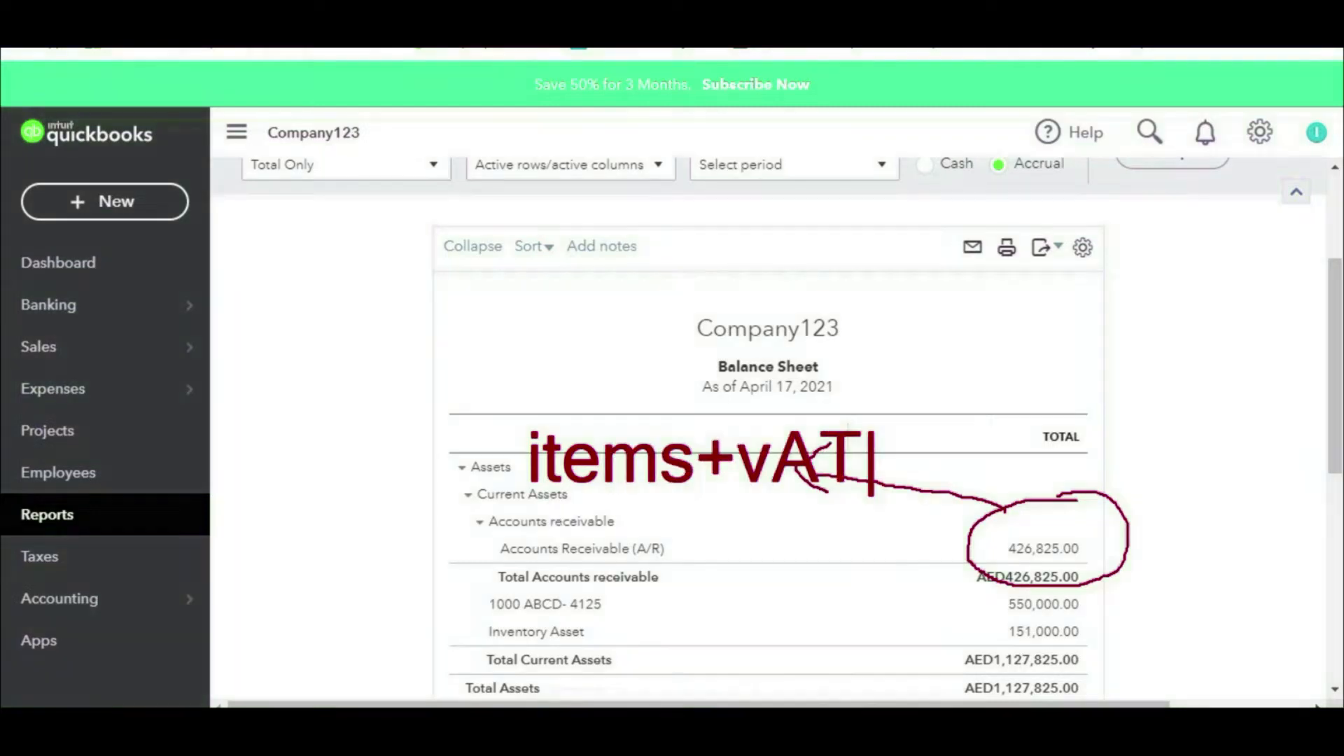
key(Escape)
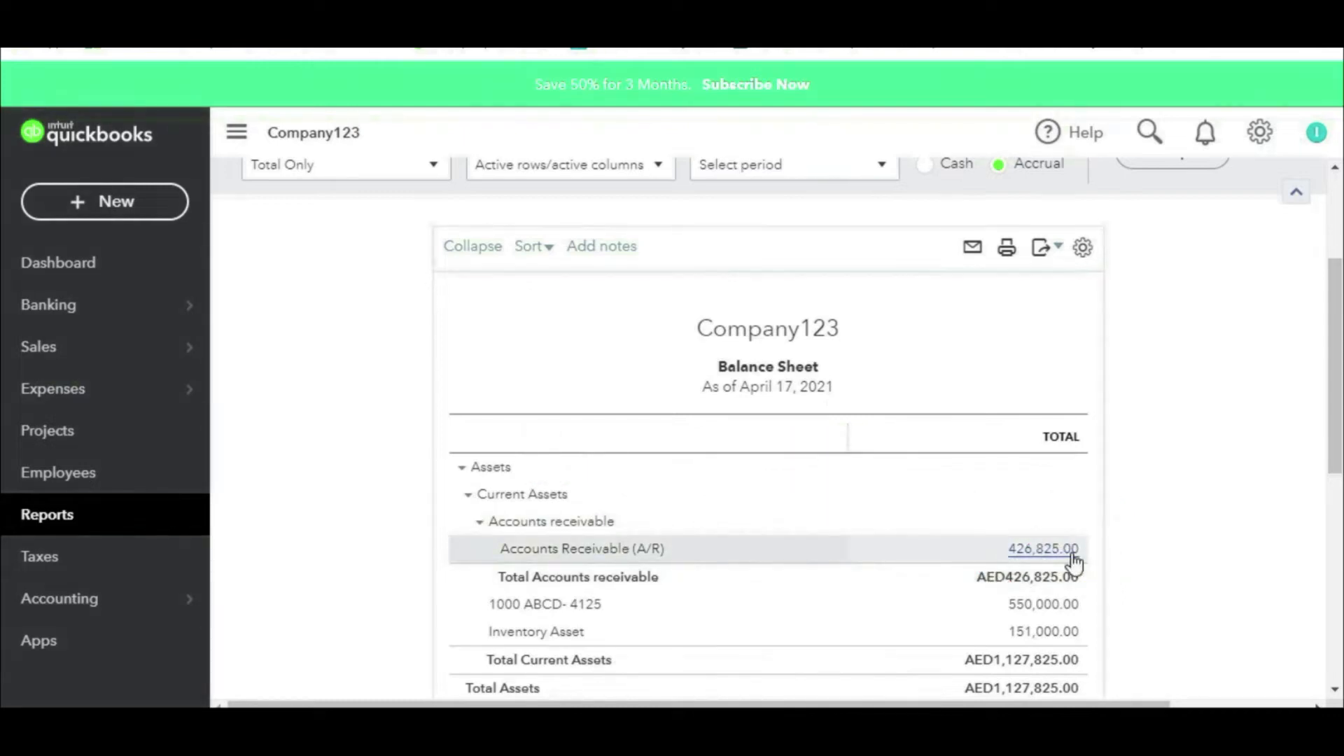
scroll(1075, 563, down, 3)
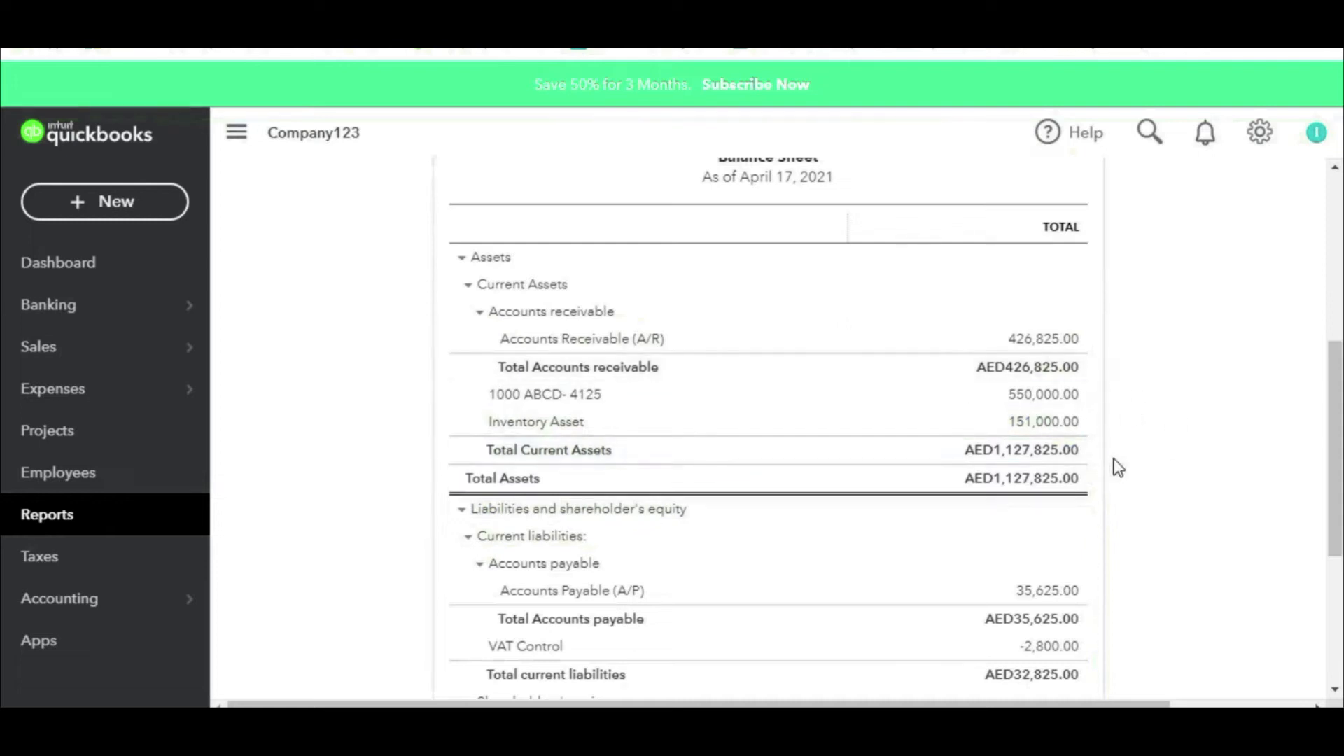
mouse_move(1100, 397)
mouse_down()
mouse_move(1075, 394)
mouse_move(987, 441)
mouse_move(1105, 418)
mouse_move(1083, 405)
mouse_up()
drag(1001, 437, 1056, 440)
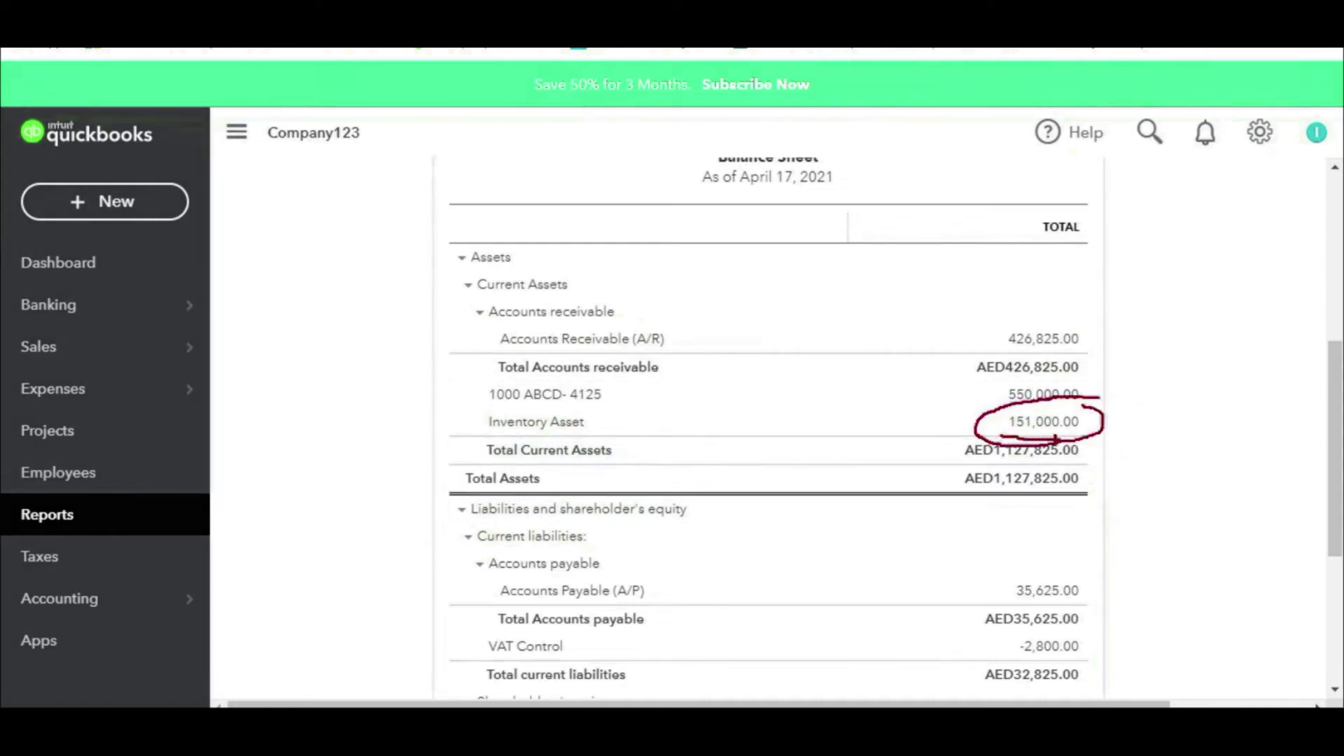
mouse_move(1105, 340)
mouse_down()
mouse_move(1130, 443)
mouse_move(1156, 447)
mouse_up()
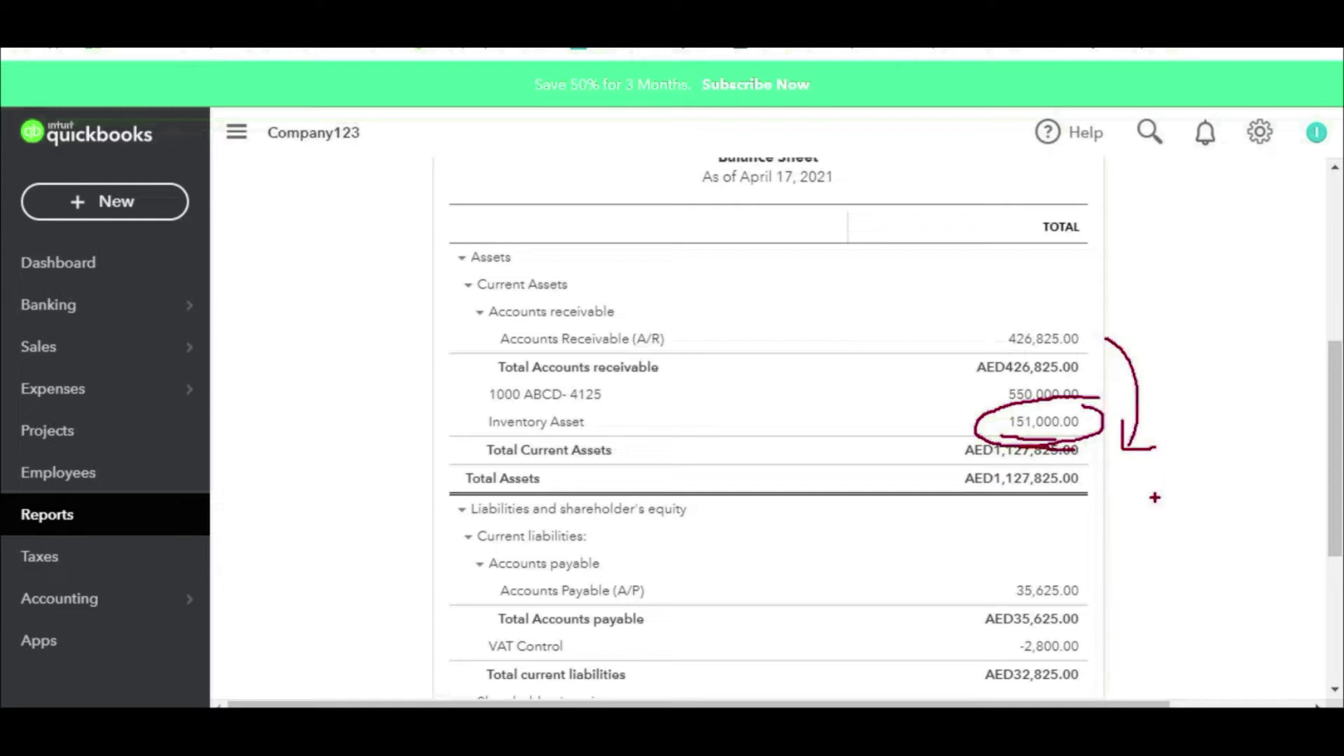
key(Escape)
scroll(1152, 503, down, 3)
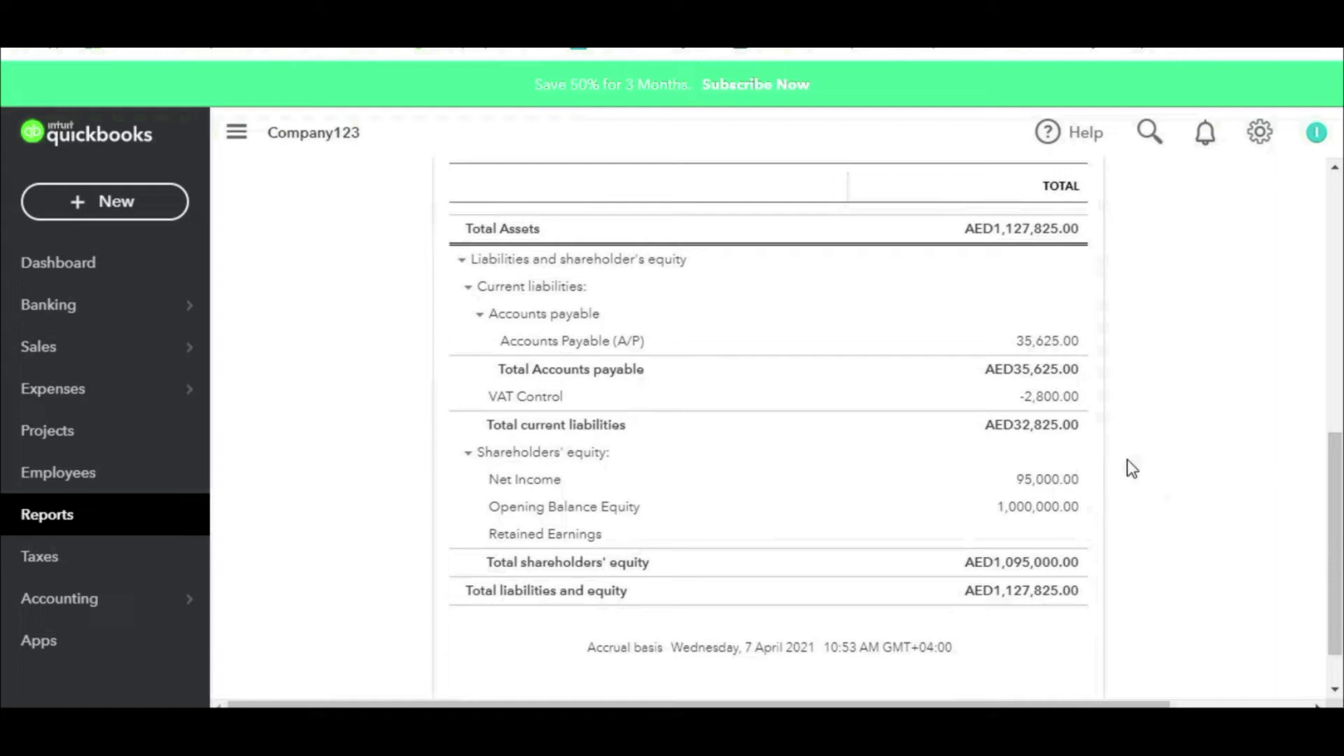
key(ctrl+2)
mouse_move(1096, 380)
mouse_down()
mouse_move(1033, 383)
mouse_move(1002, 425)
mouse_move(1136, 418)
mouse_move(1090, 381)
mouse_up()
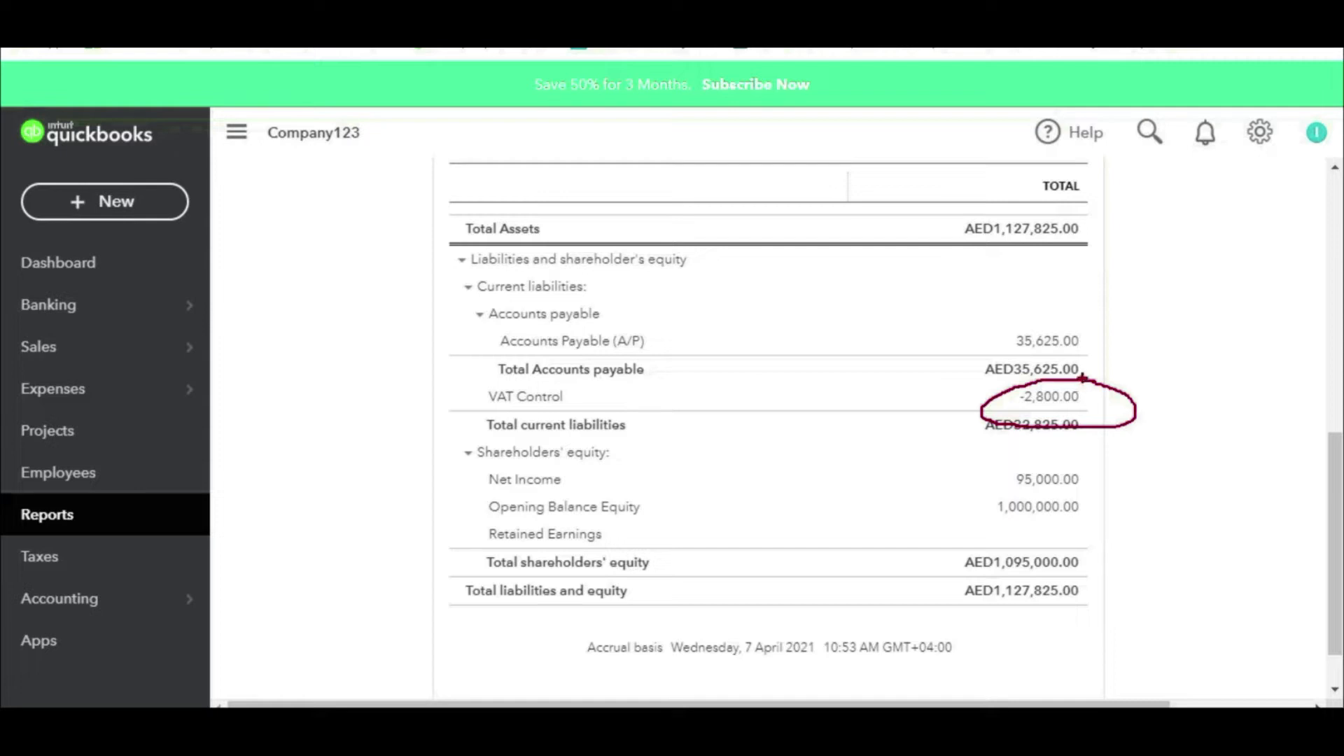
drag(1022, 411, 1143, 414)
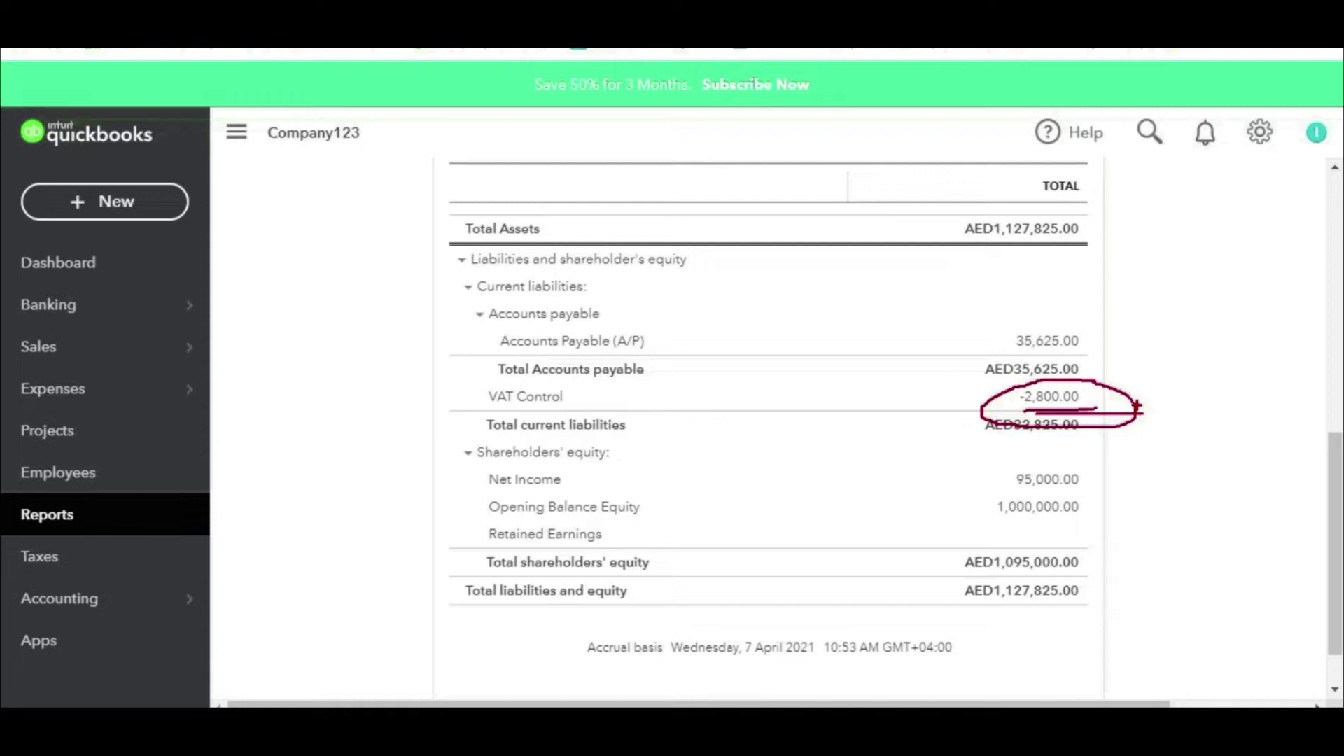
drag(967, 413, 906, 414)
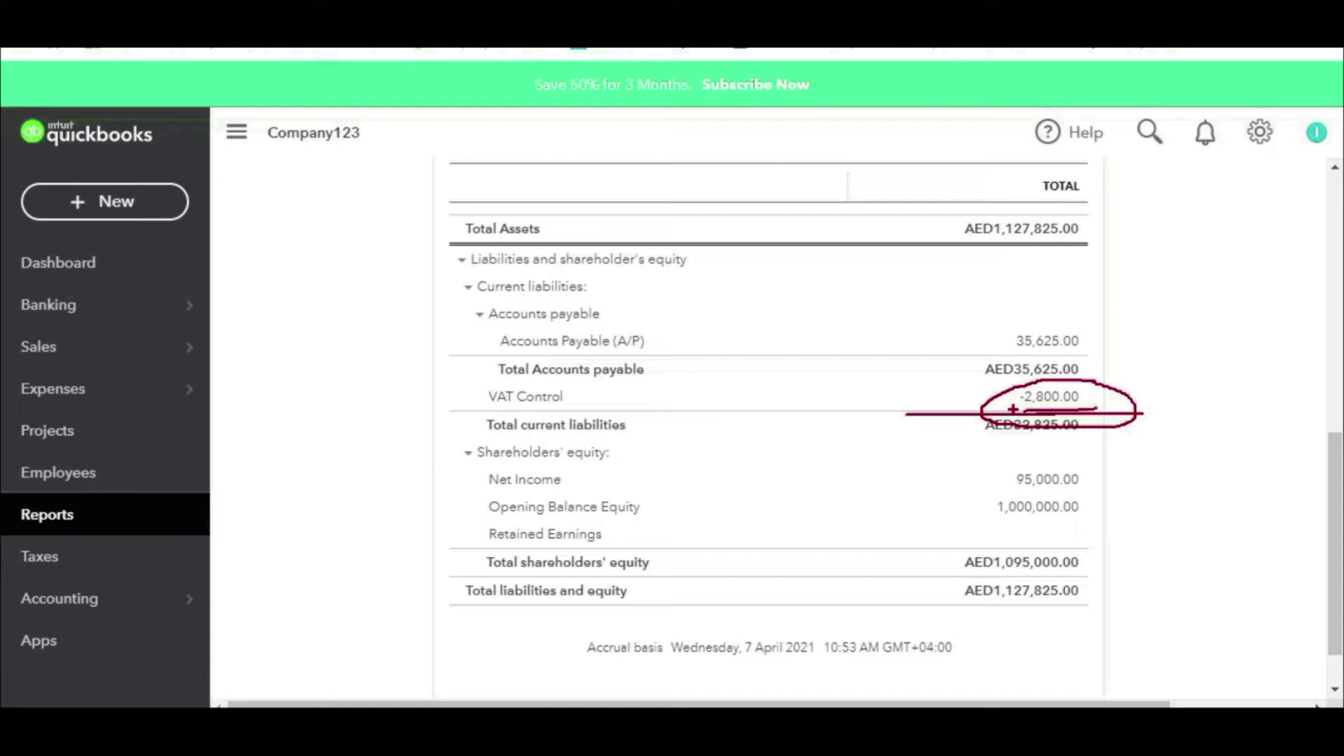
key(Escape)
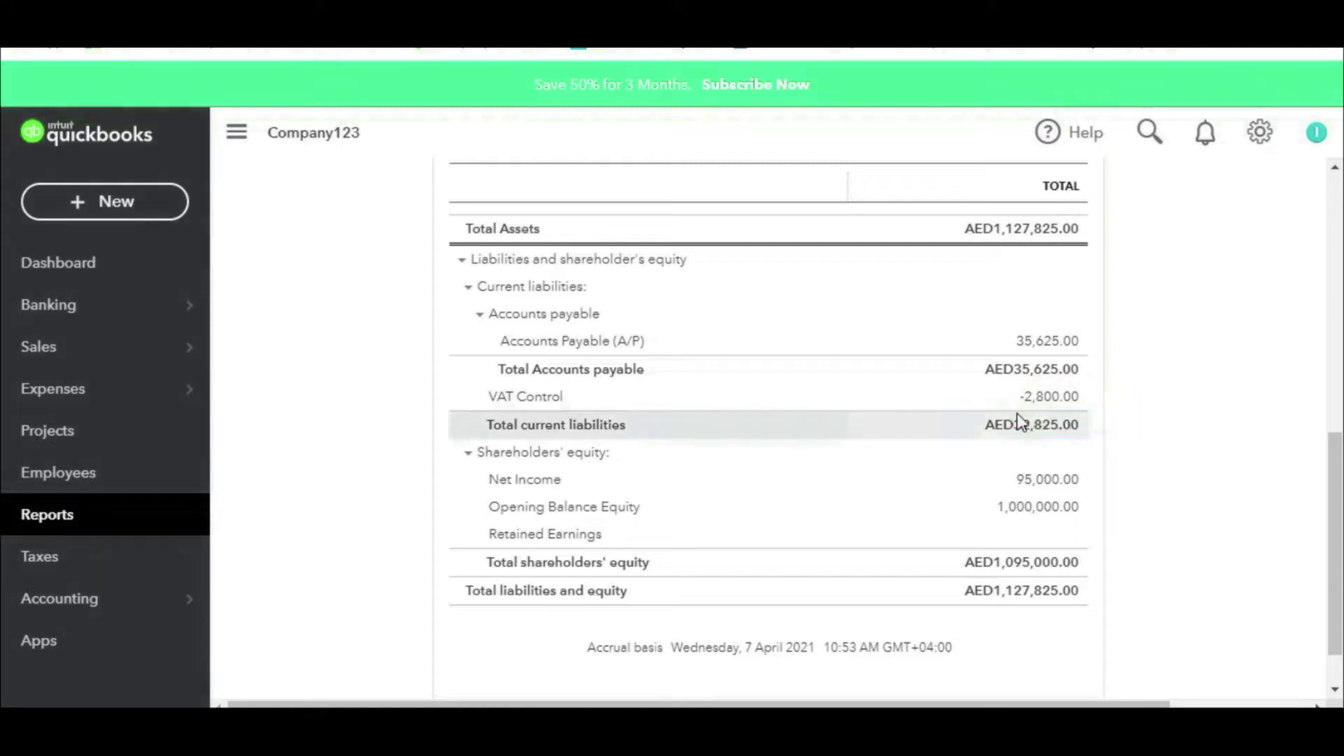
Step: Open the VAT Control transaction report, check its Balance column, then go to the Dashboard
click(1051, 397)
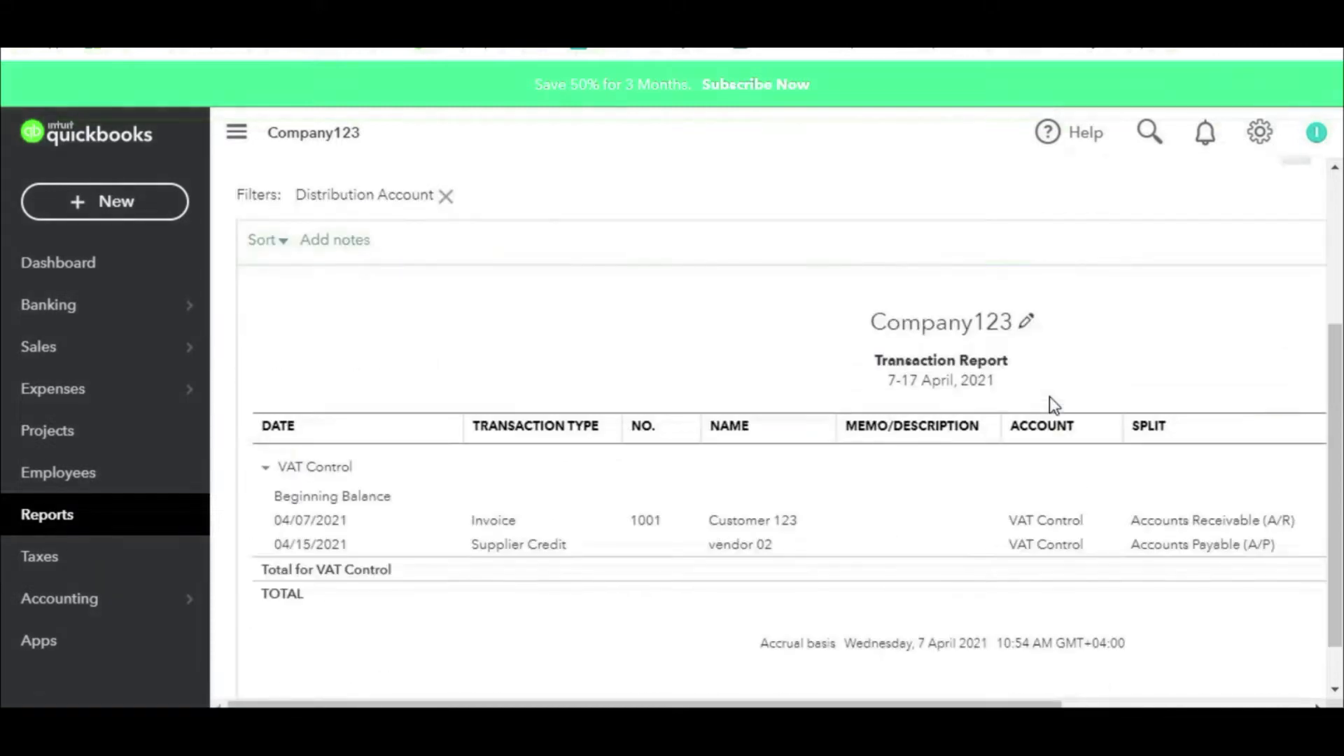
drag(861, 707, 1115, 706)
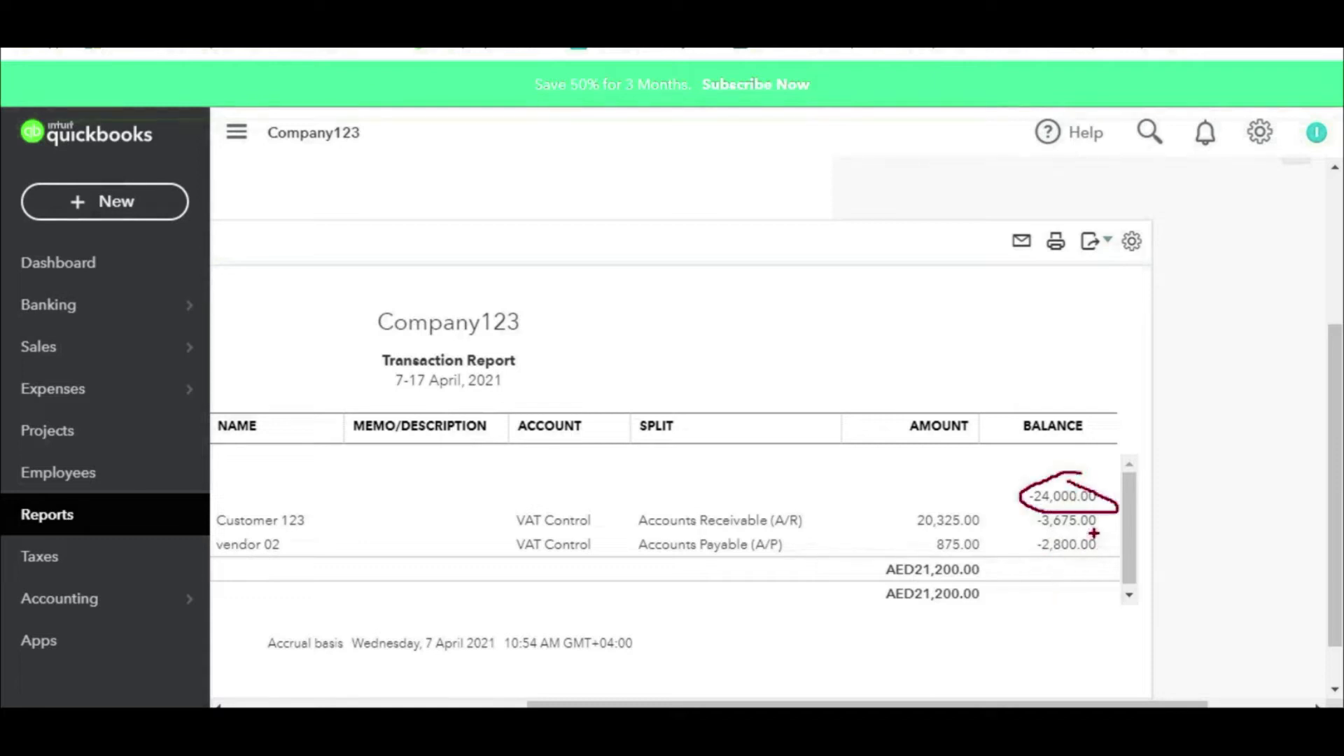
drag(1057, 532, 1105, 538)
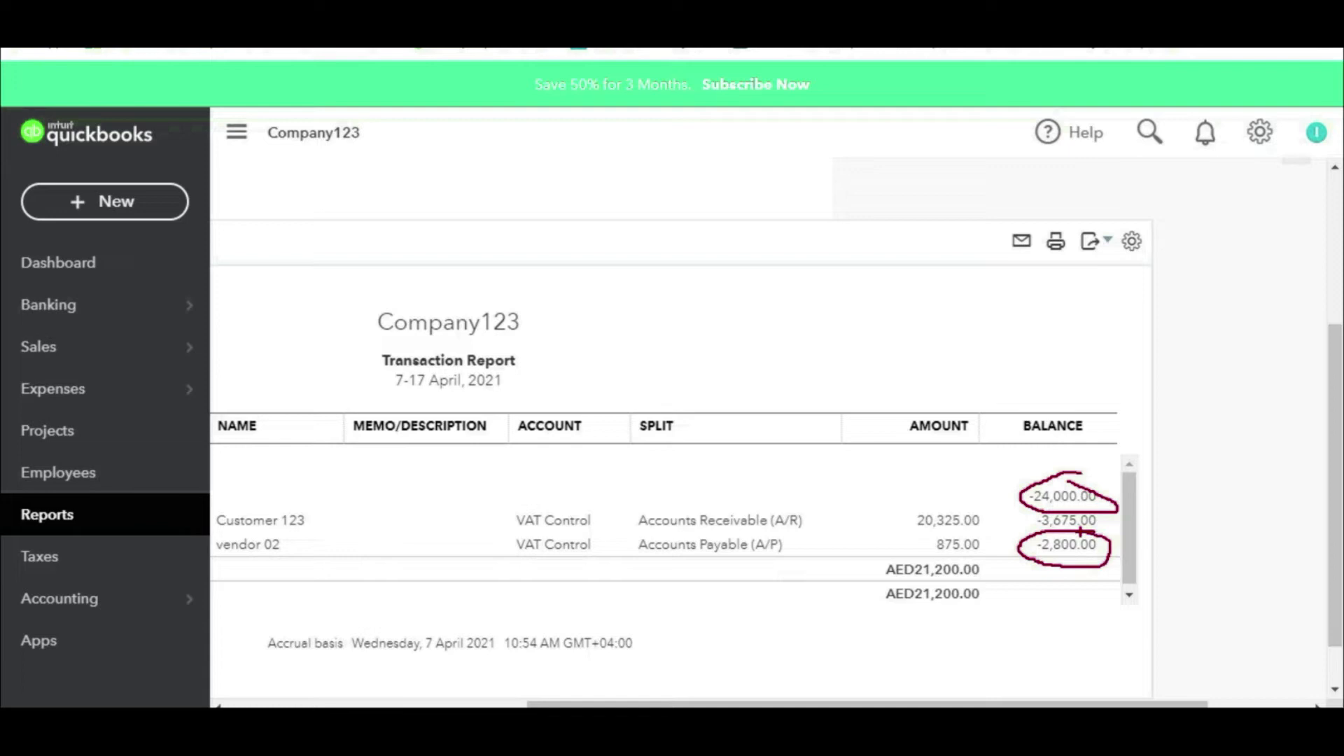
key(Escape)
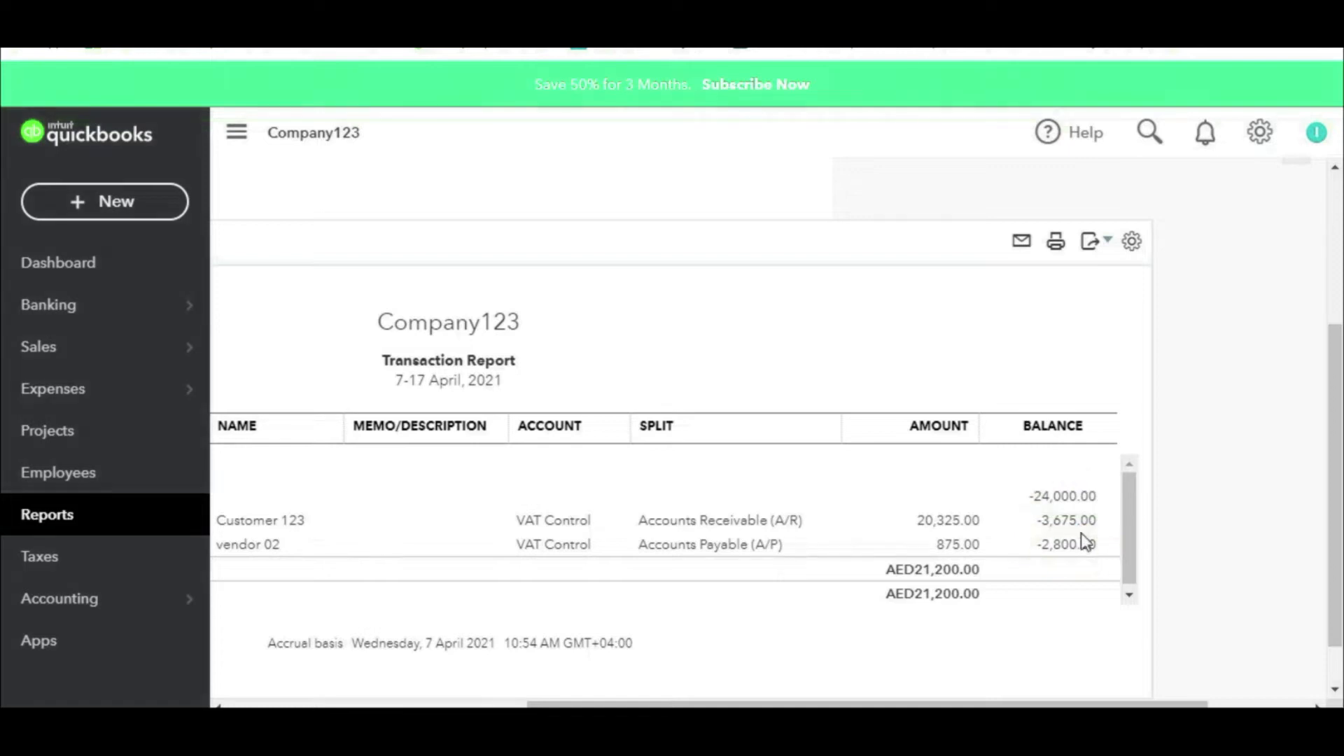
click(46, 275)
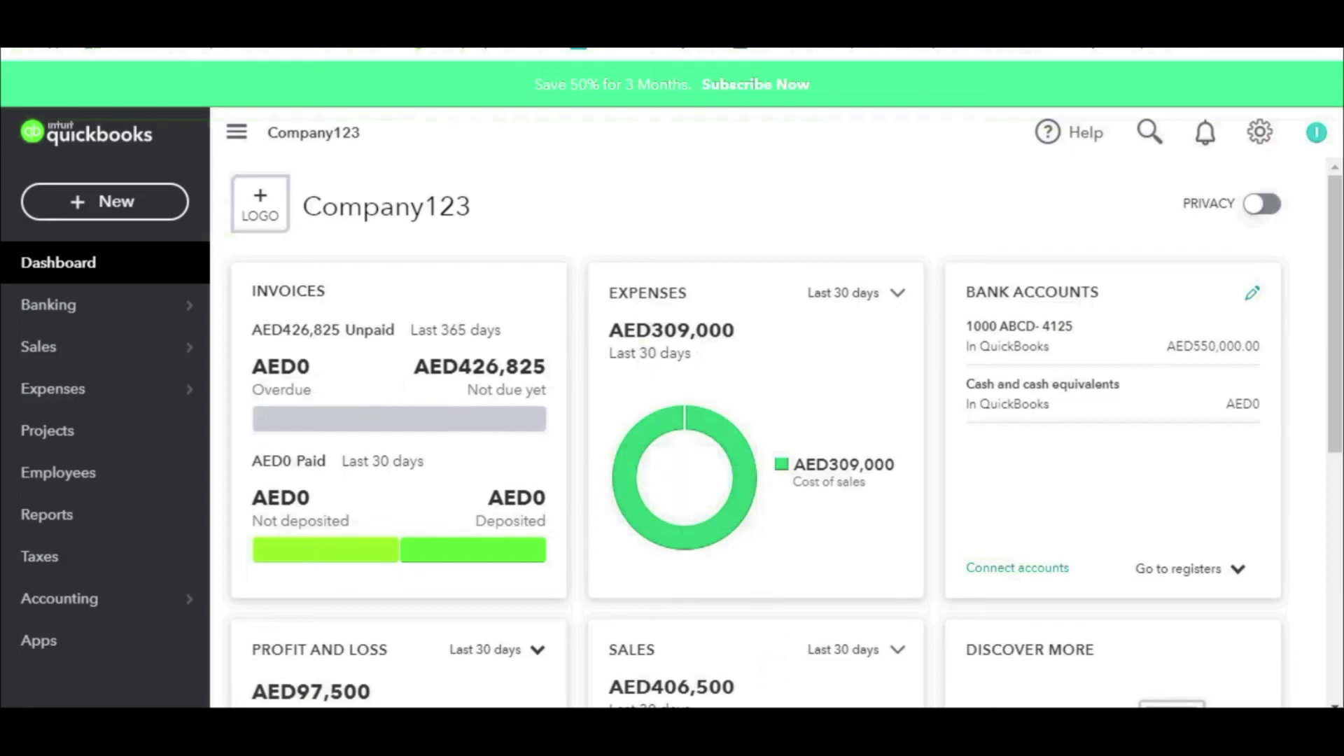
Step: Check the Excel topic outline, then switch back to QuickBooks in the browser
key(alt+Tab)
click(14, 429)
key(F4)
mouse_move(829, 693)
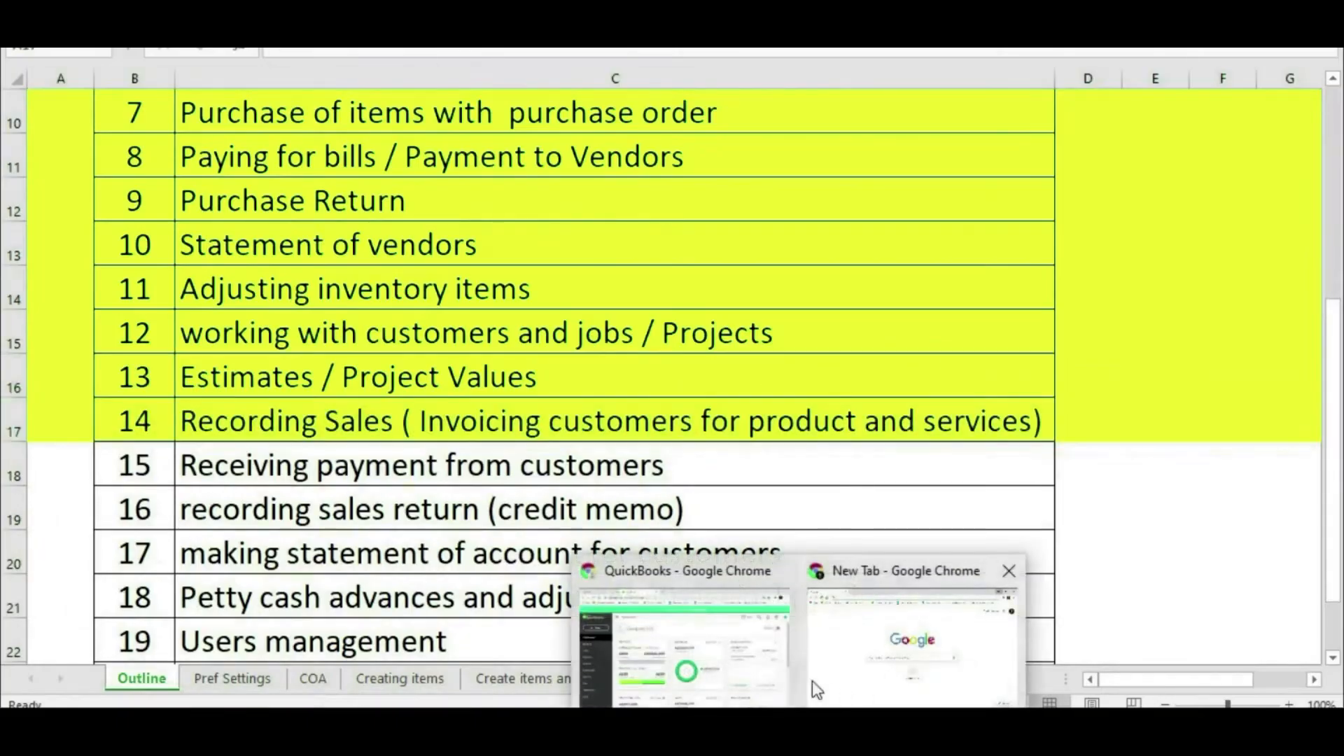
click(793, 616)
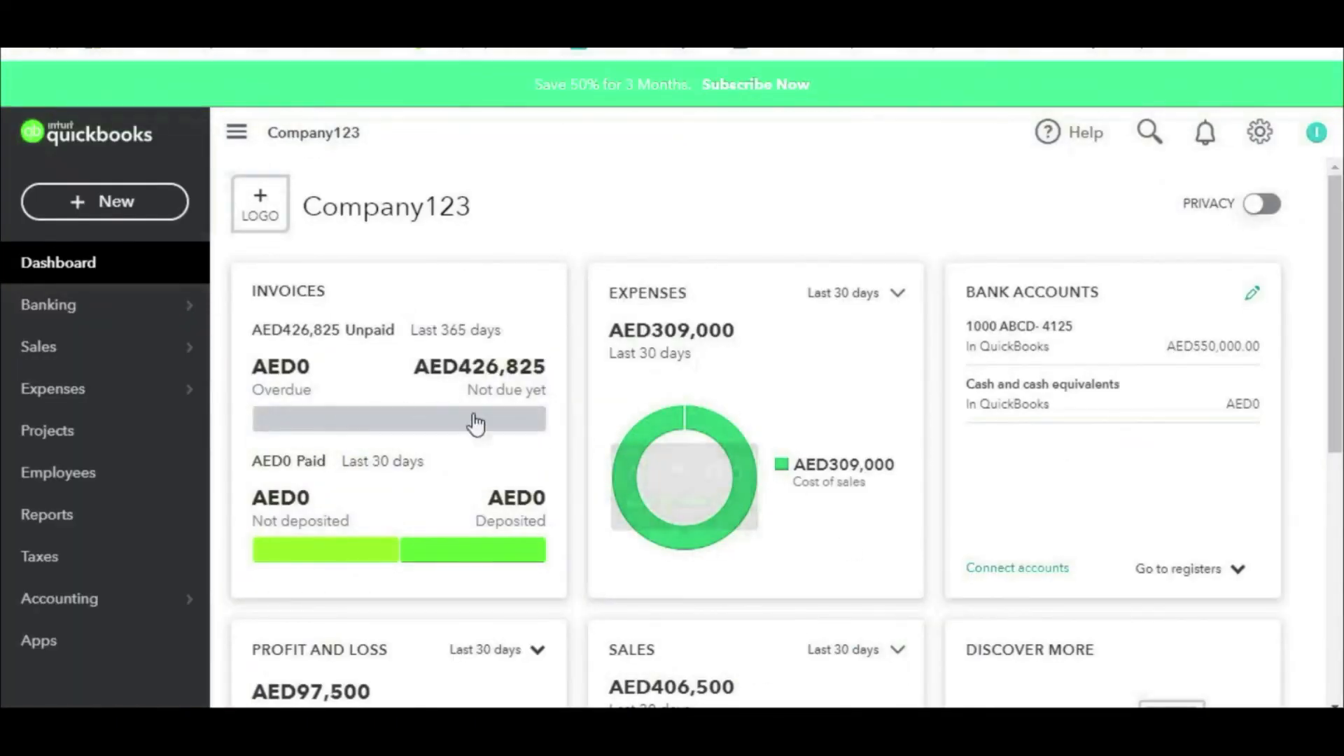
Step: Create an invoice for Company 01:1122- Repair Services and add Estimate #1001 to it
click(526, 426)
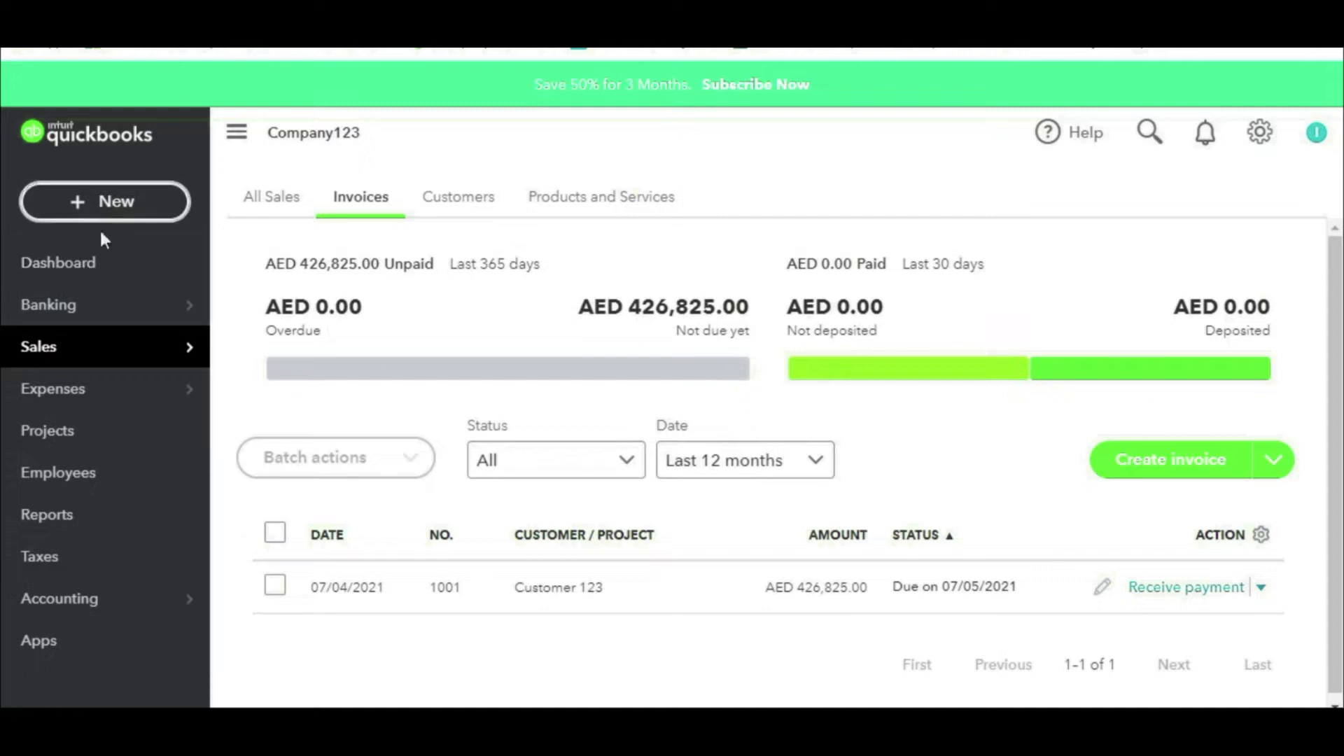
mouse_move(98, 357)
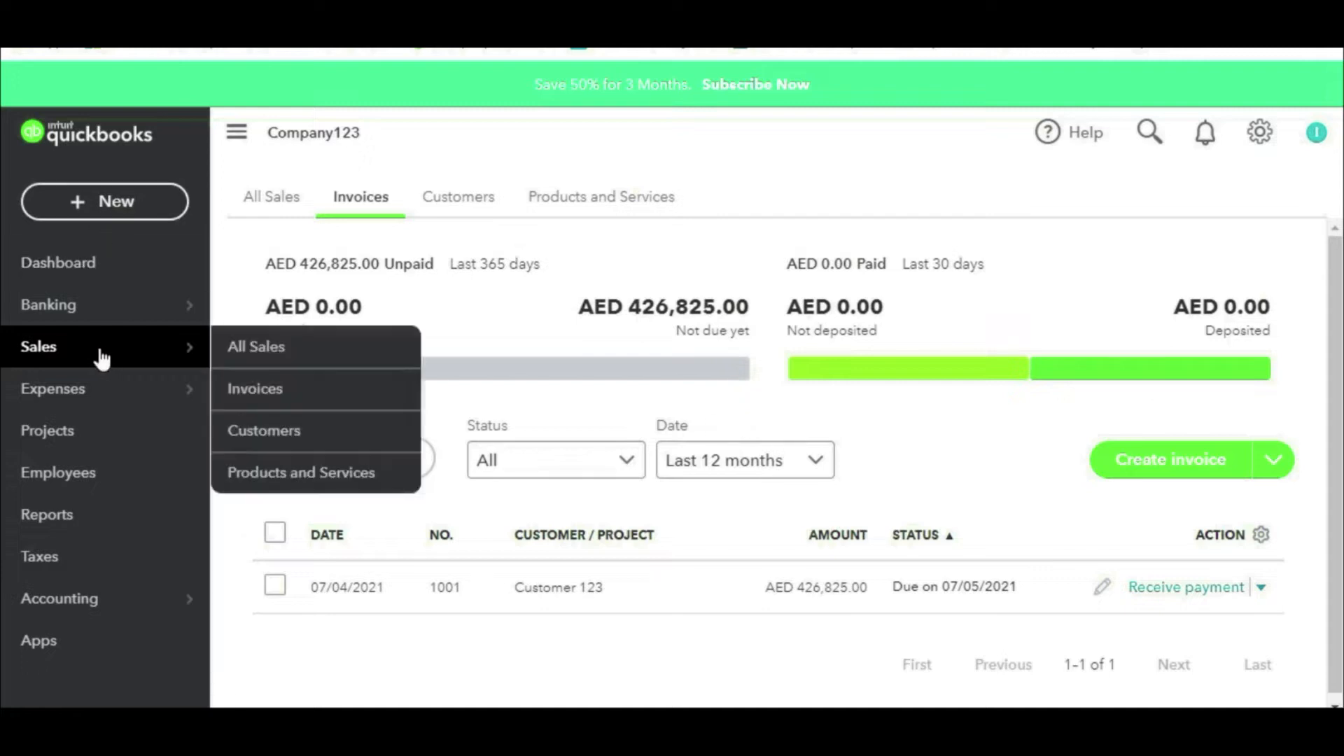
click(237, 396)
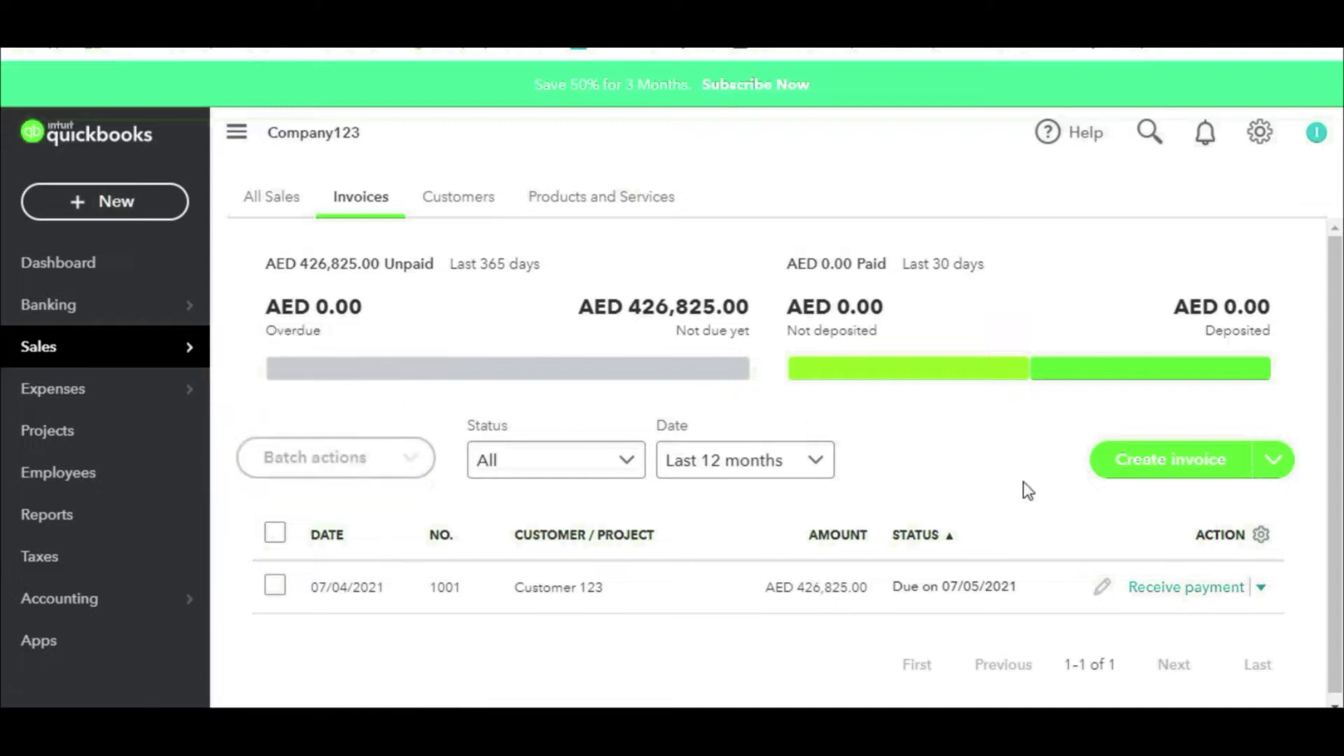
click(1145, 481)
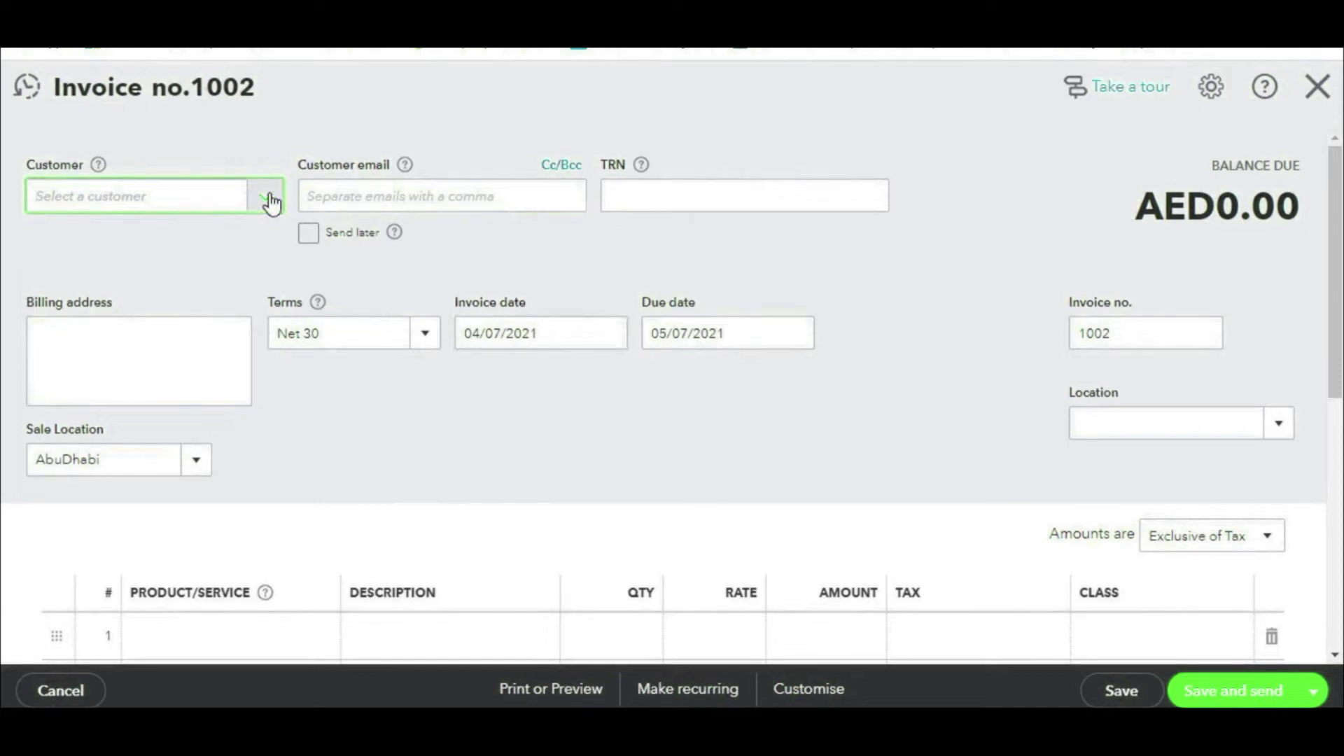
click(272, 203)
click(160, 379)
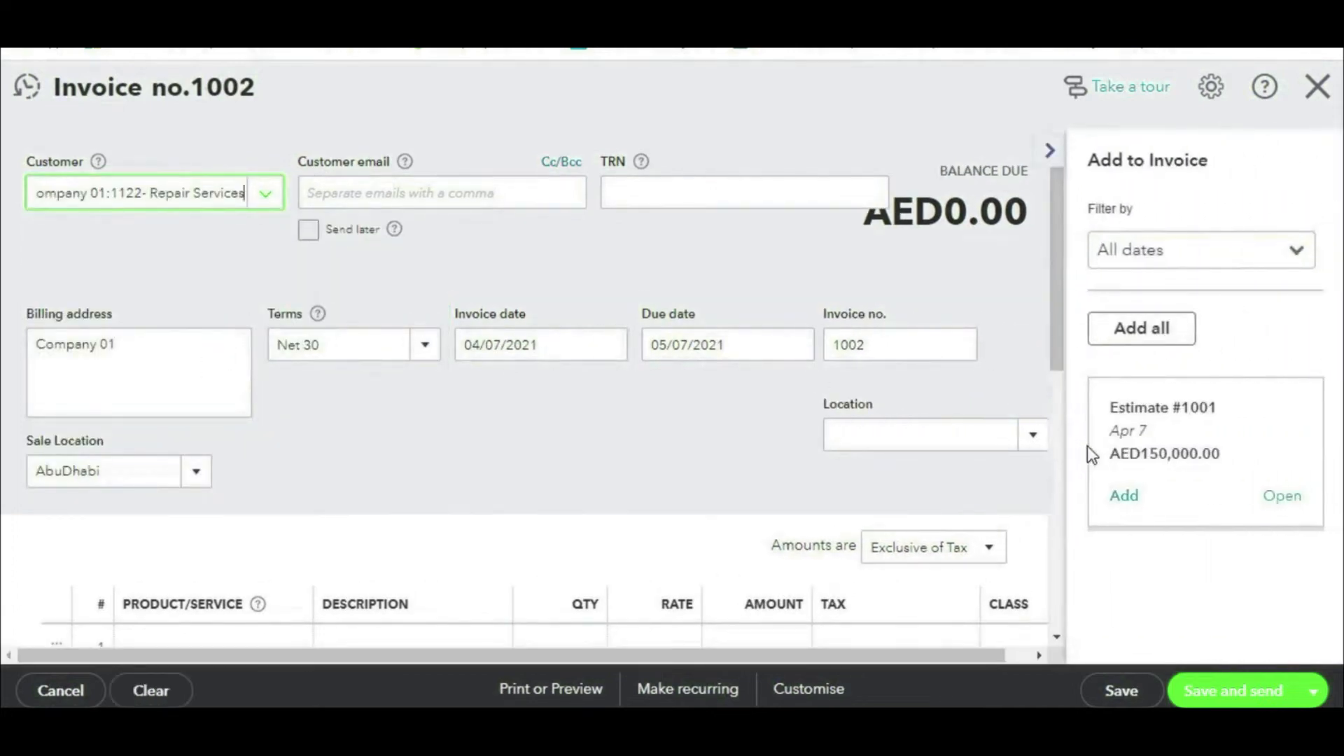
mouse_move(1281, 302)
mouse_down()
mouse_move(1094, 502)
mouse_move(1260, 263)
mouse_up()
key(Escape)
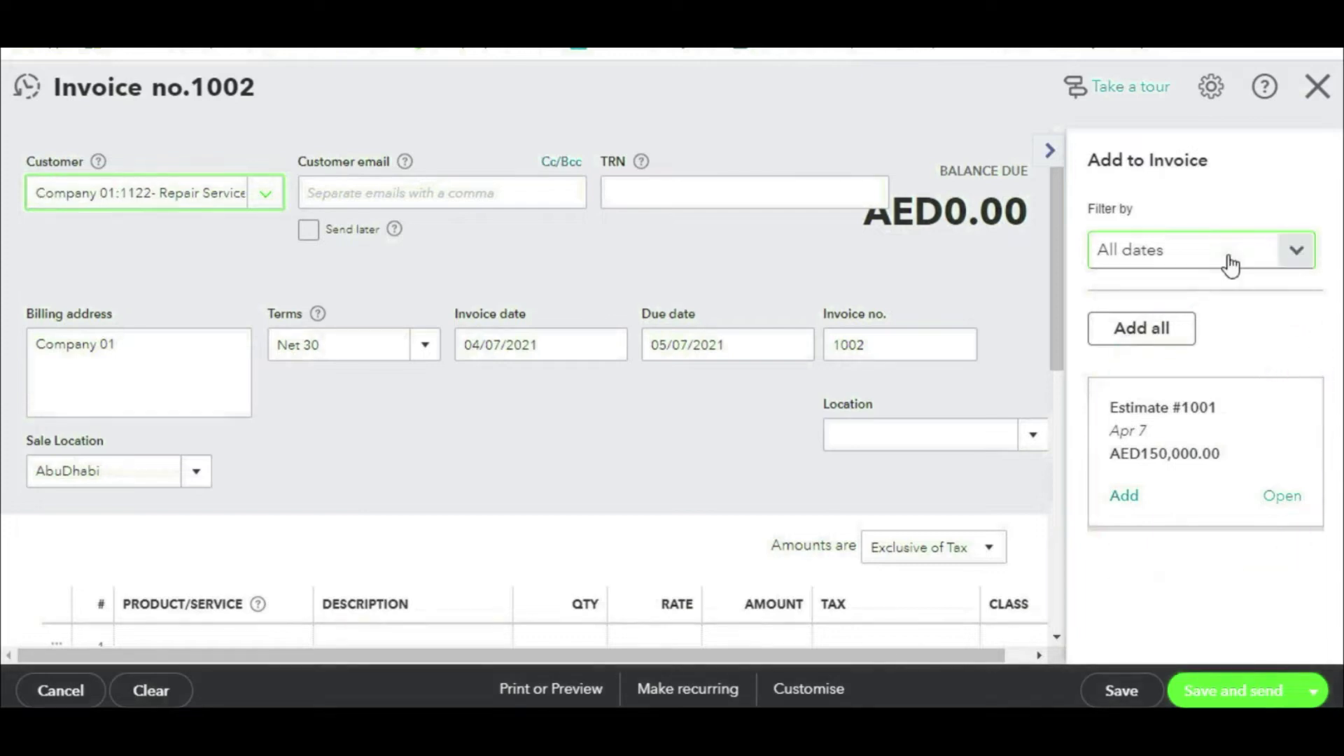
click(1124, 496)
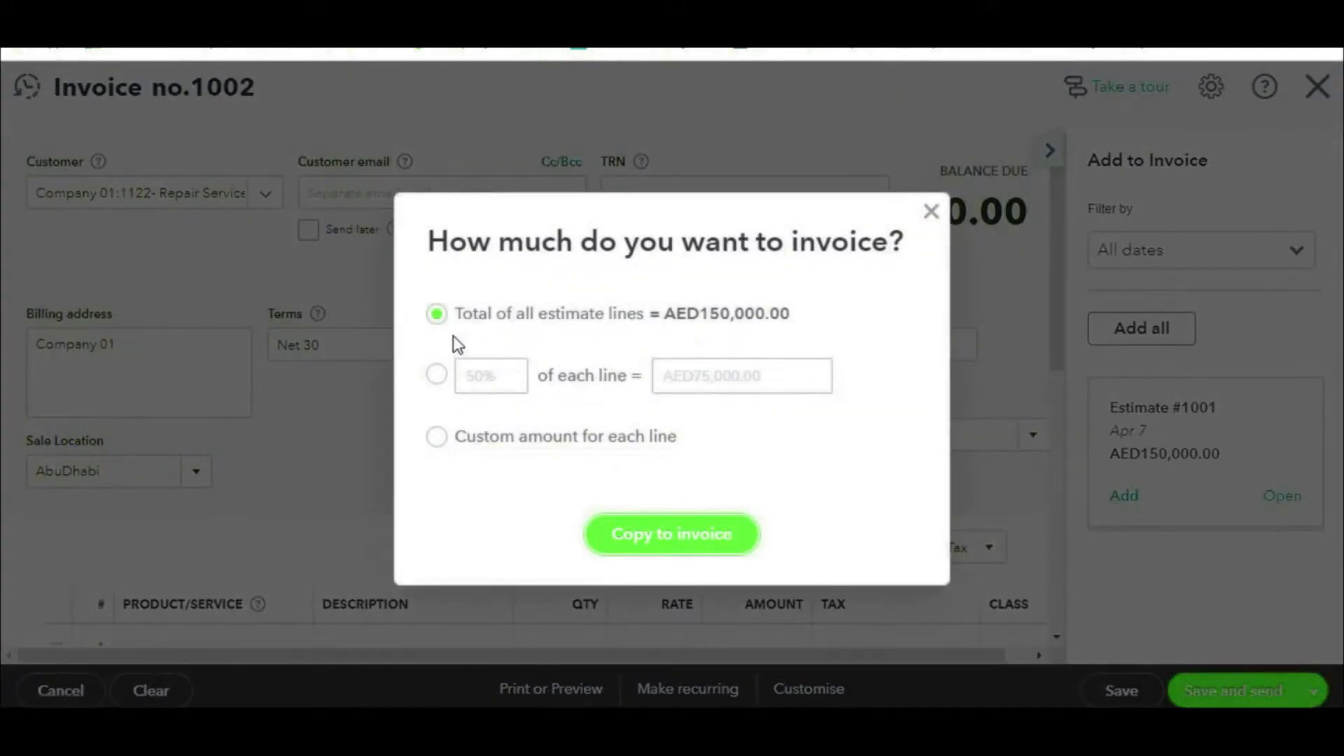
Step: Copy 50% of each Estimate #1001 line onto invoice 1002 and save it at AED75,000.00
click(437, 375)
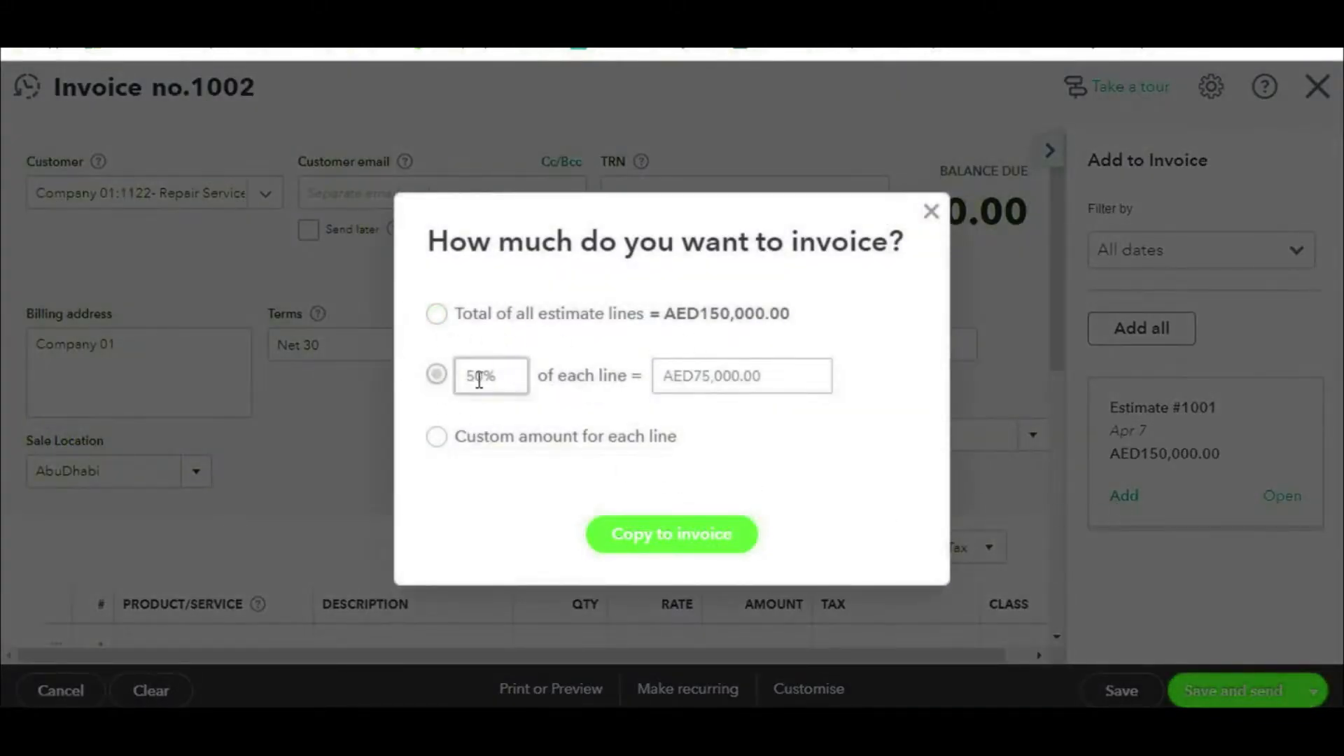
click(440, 438)
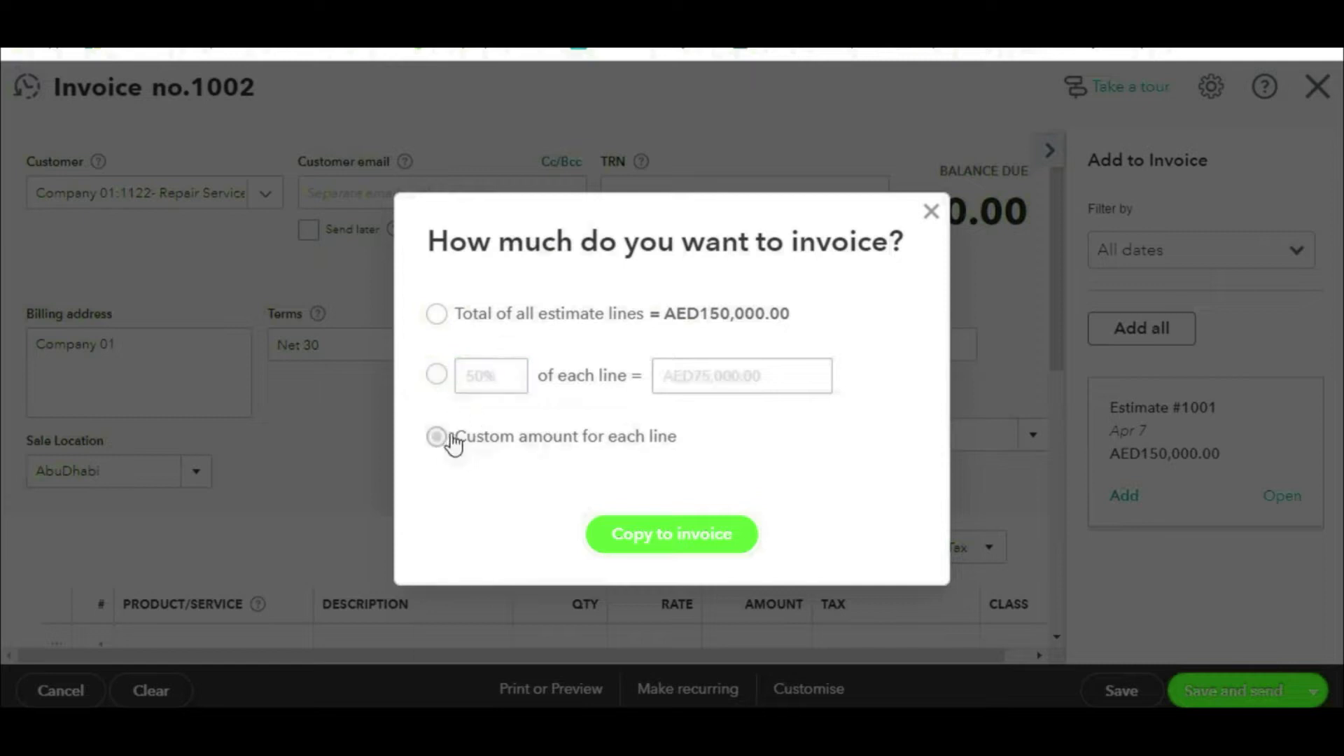
click(437, 376)
click(440, 377)
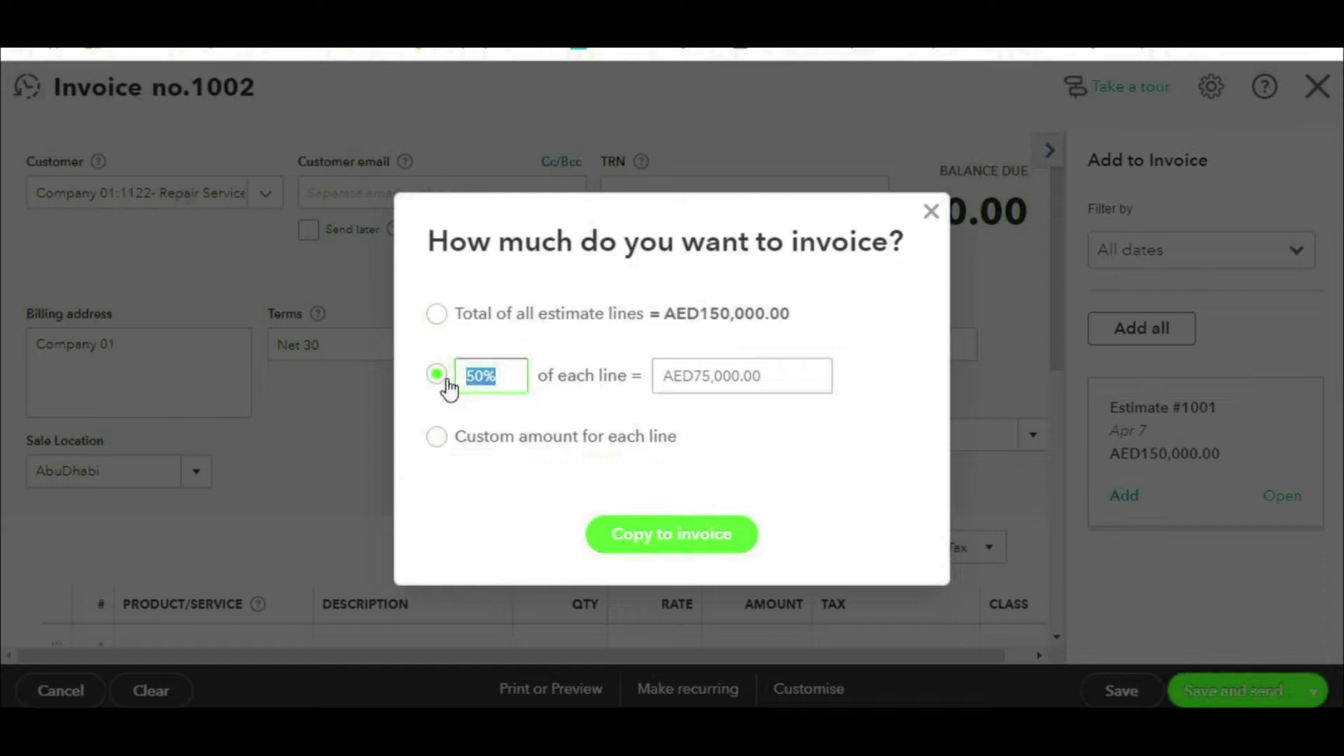
click(637, 543)
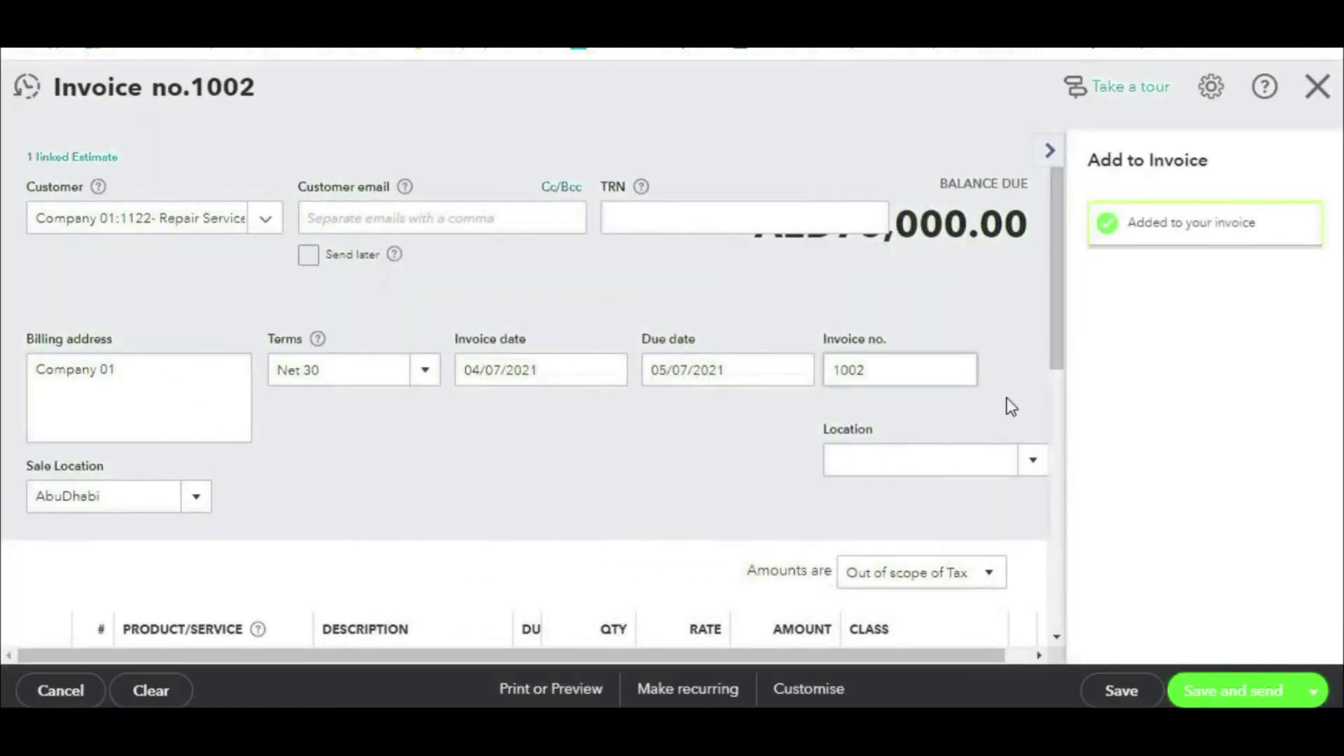
scroll(993, 405, down, 3)
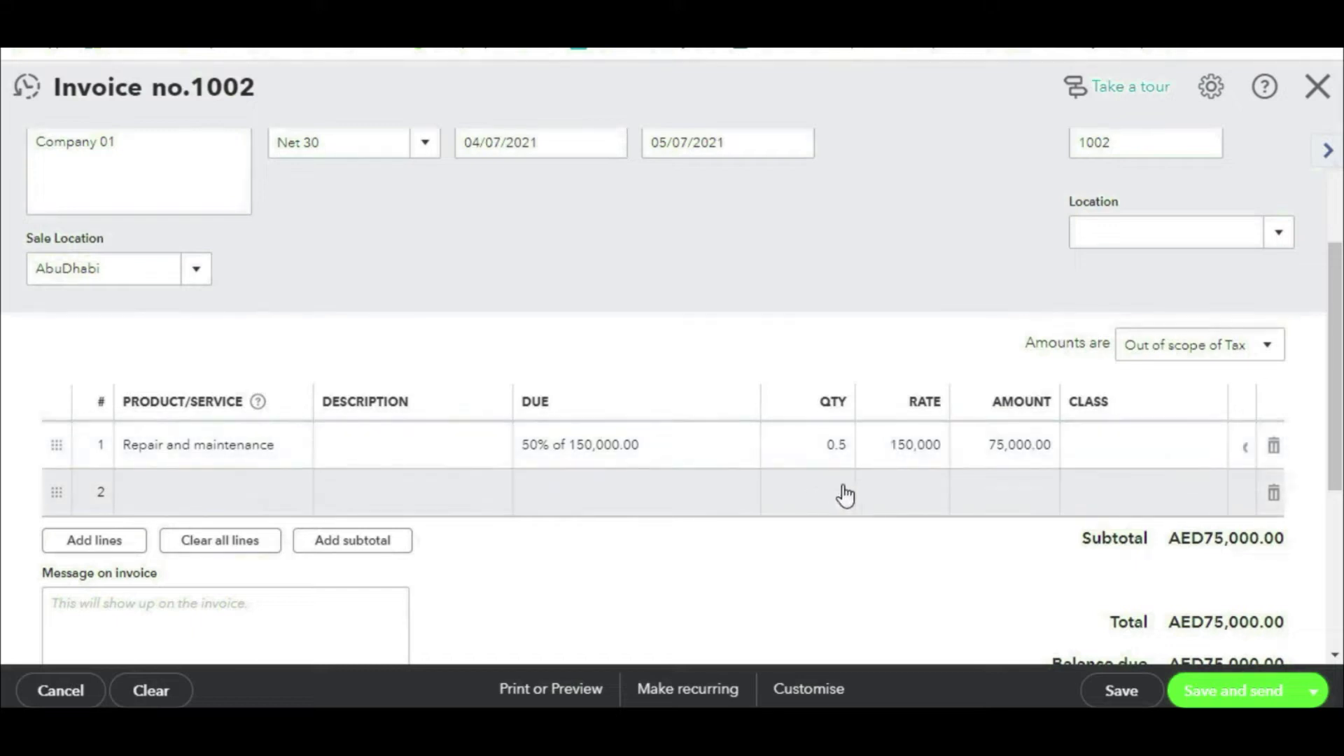
scroll(848, 495, down, 5)
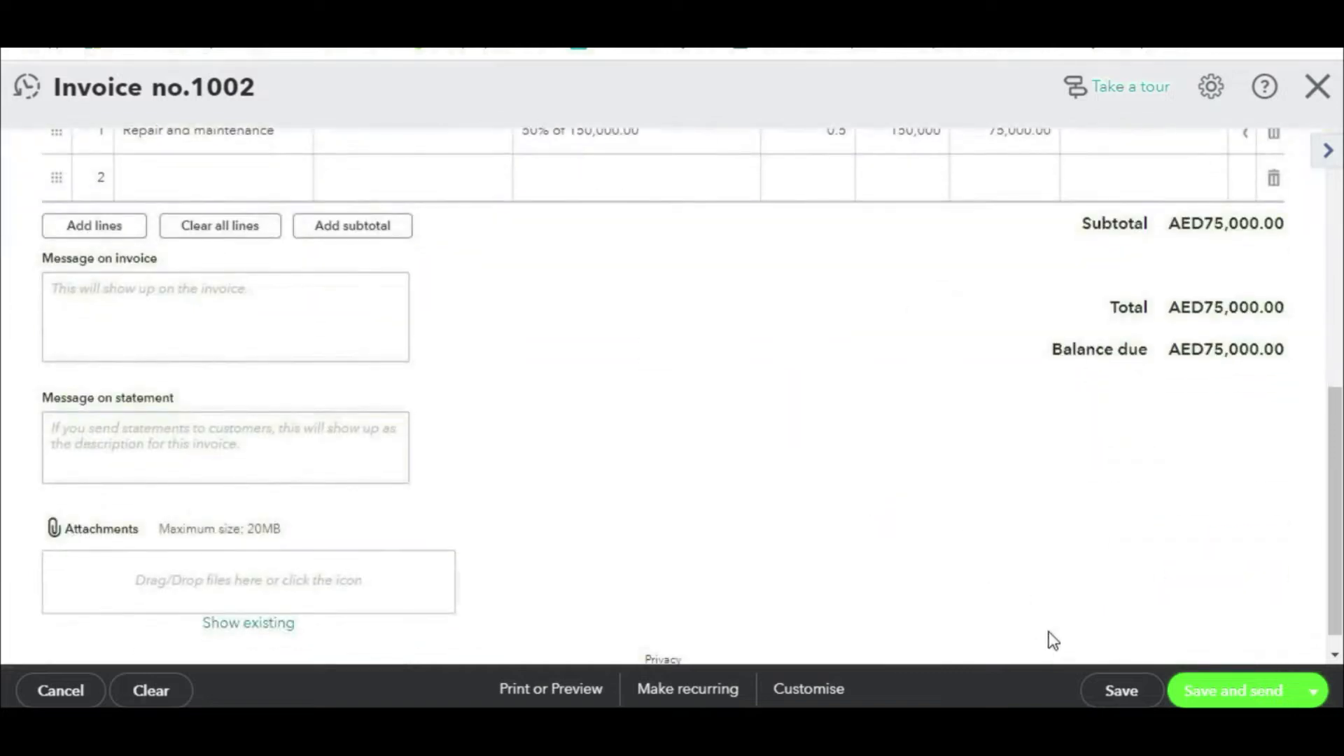
click(1131, 689)
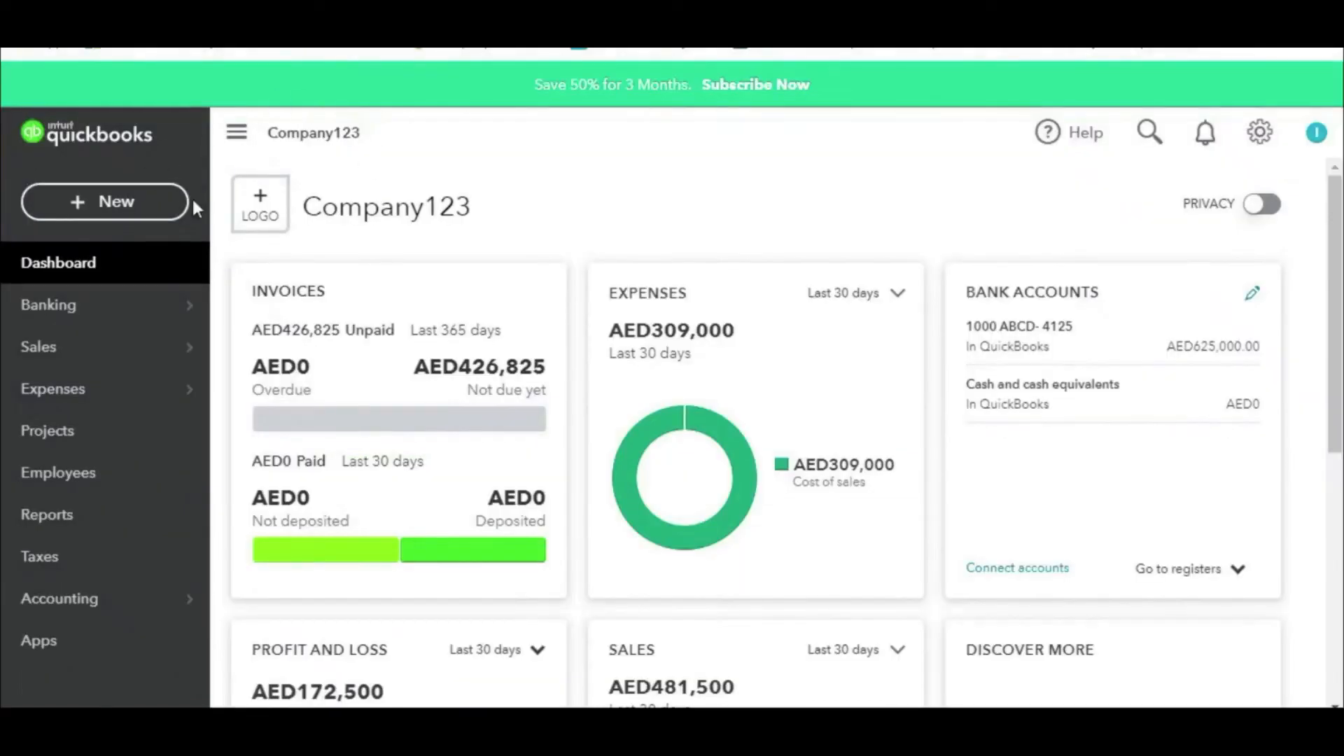
Step: Start a payment from Customer 123 and enter 420,000 against invoice 1001
click(85, 199)
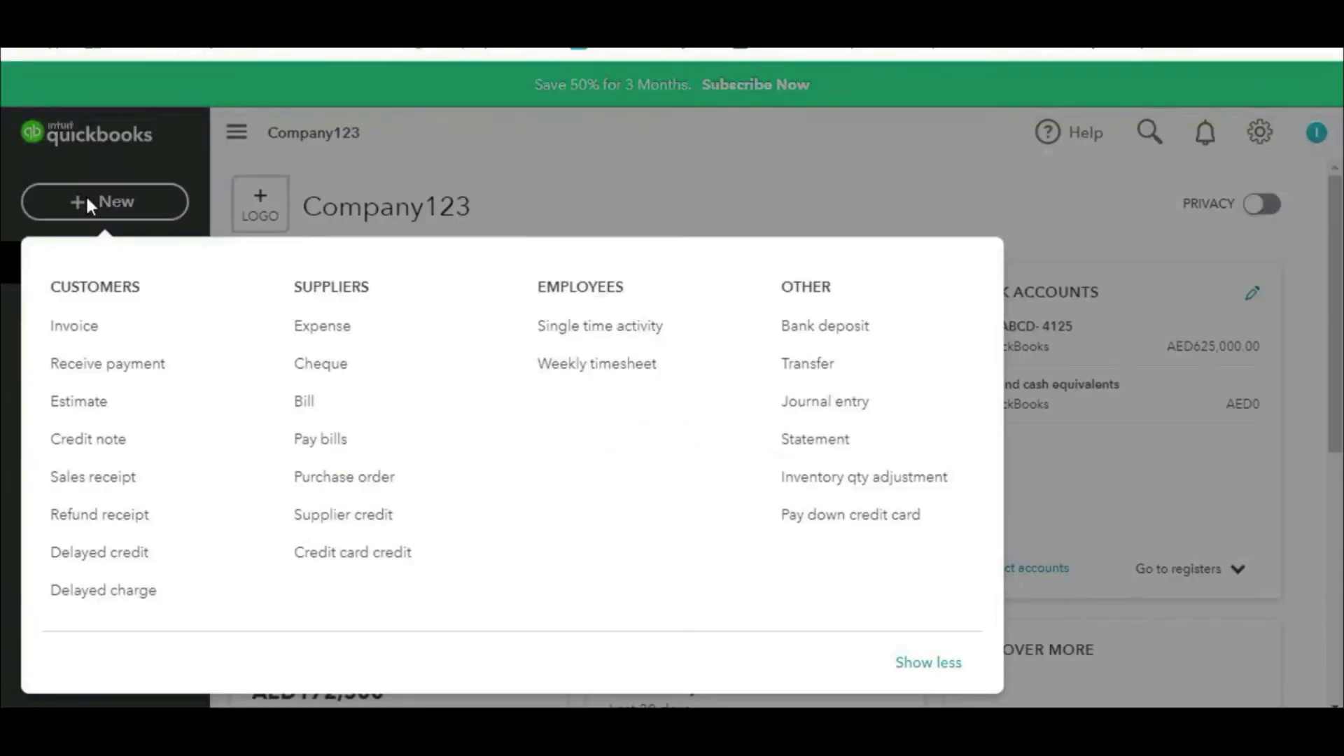
click(154, 384)
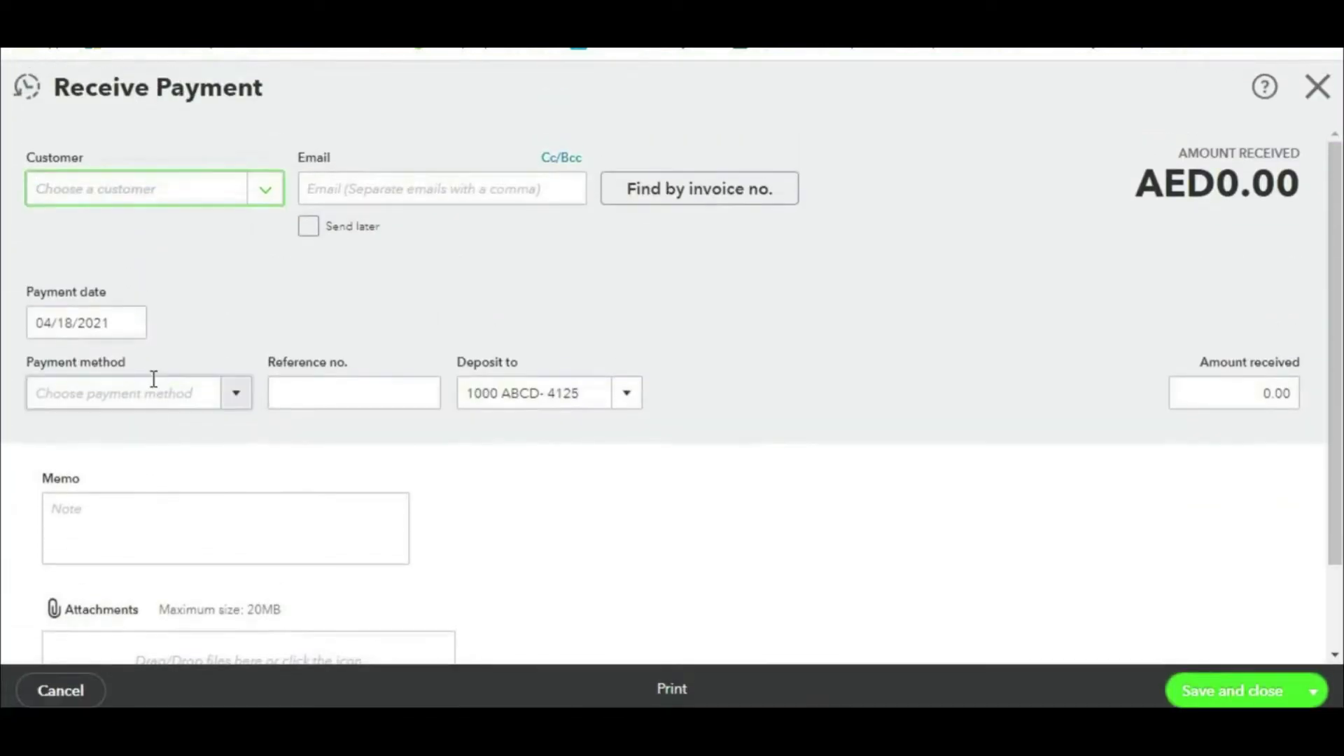
click(266, 195)
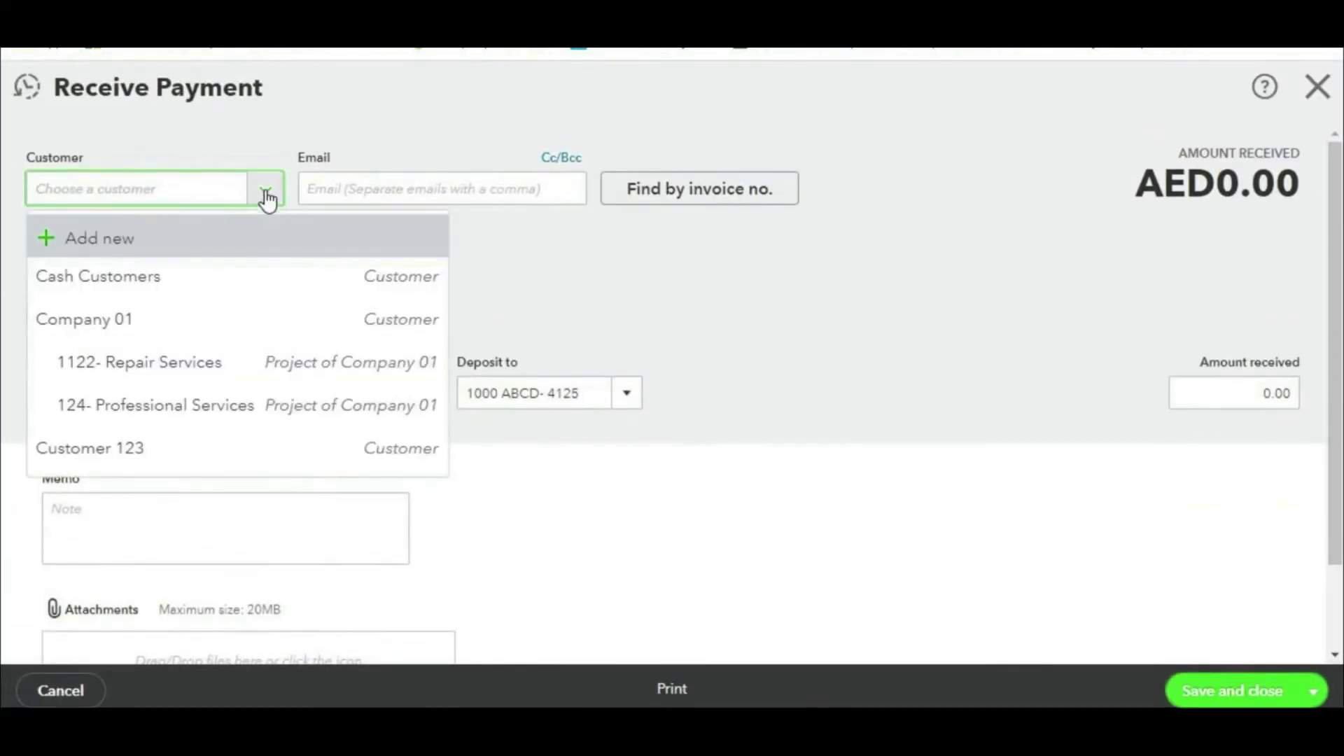
click(153, 454)
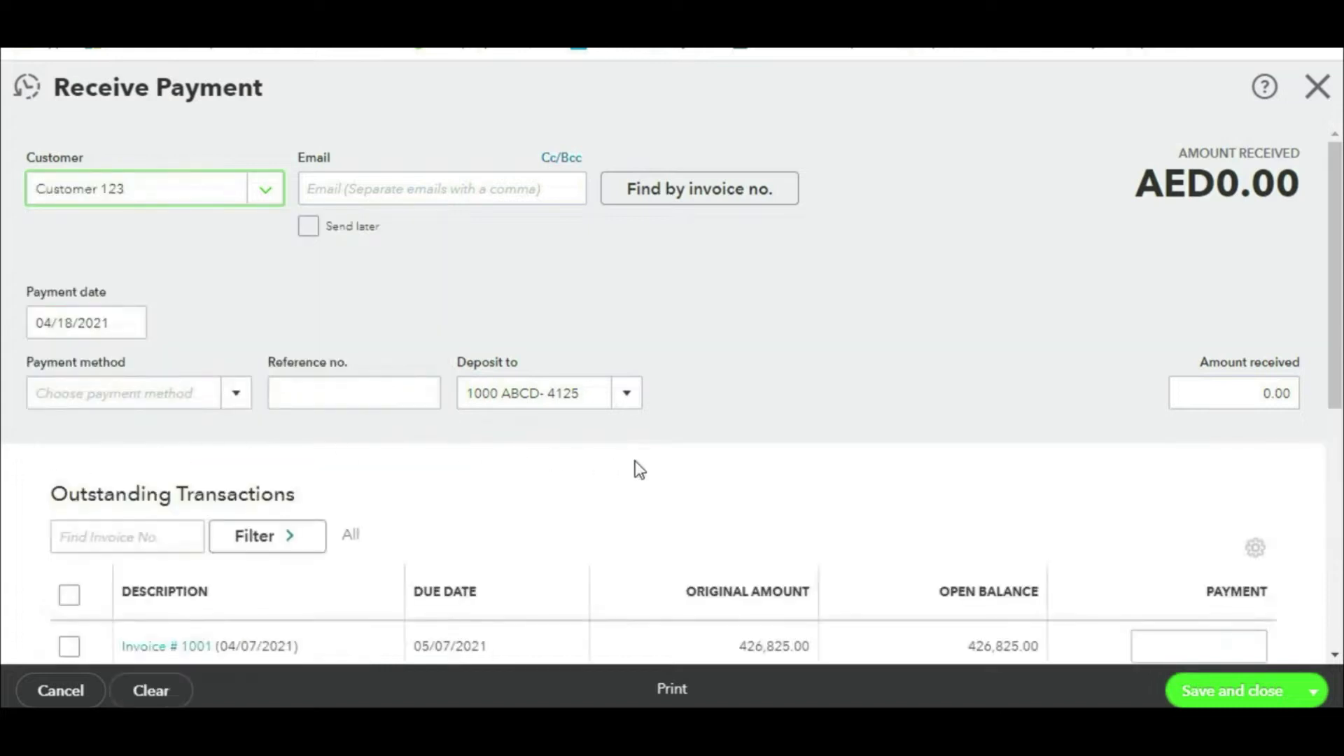
scroll(709, 468, down, 5)
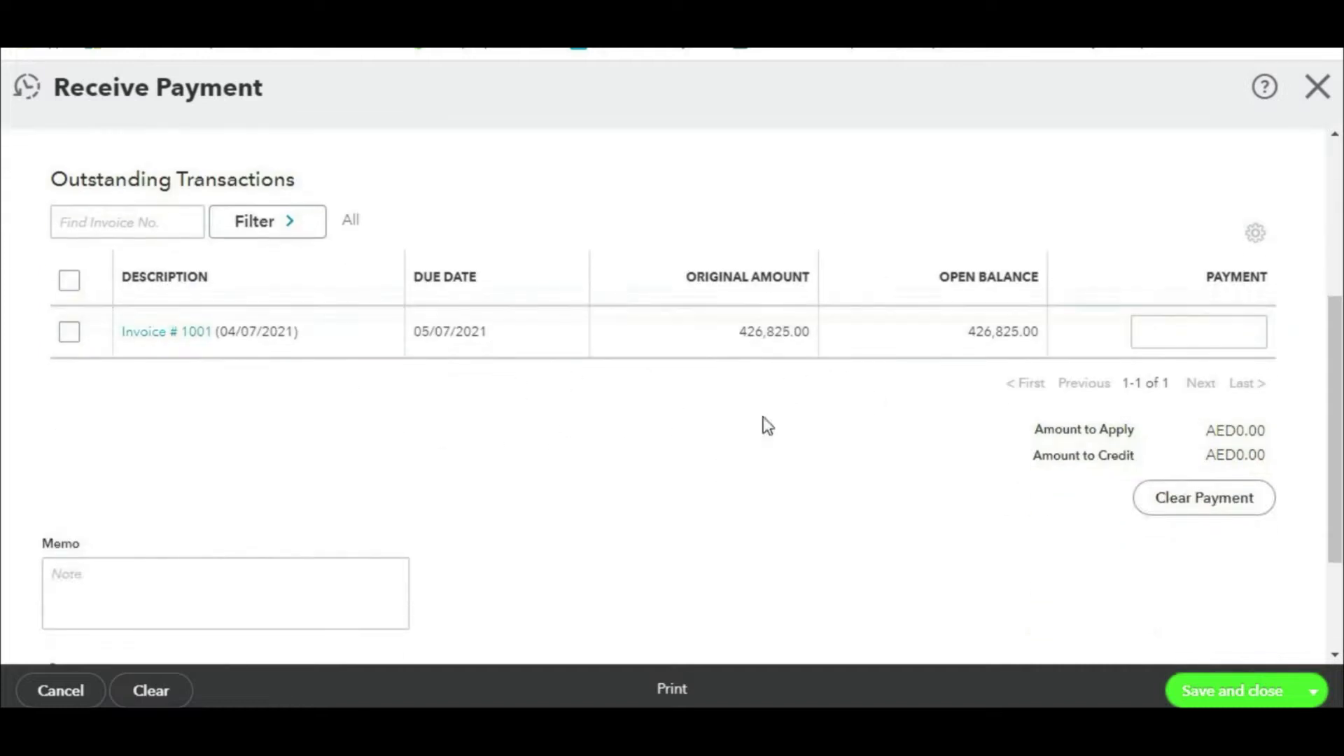
click(1148, 333)
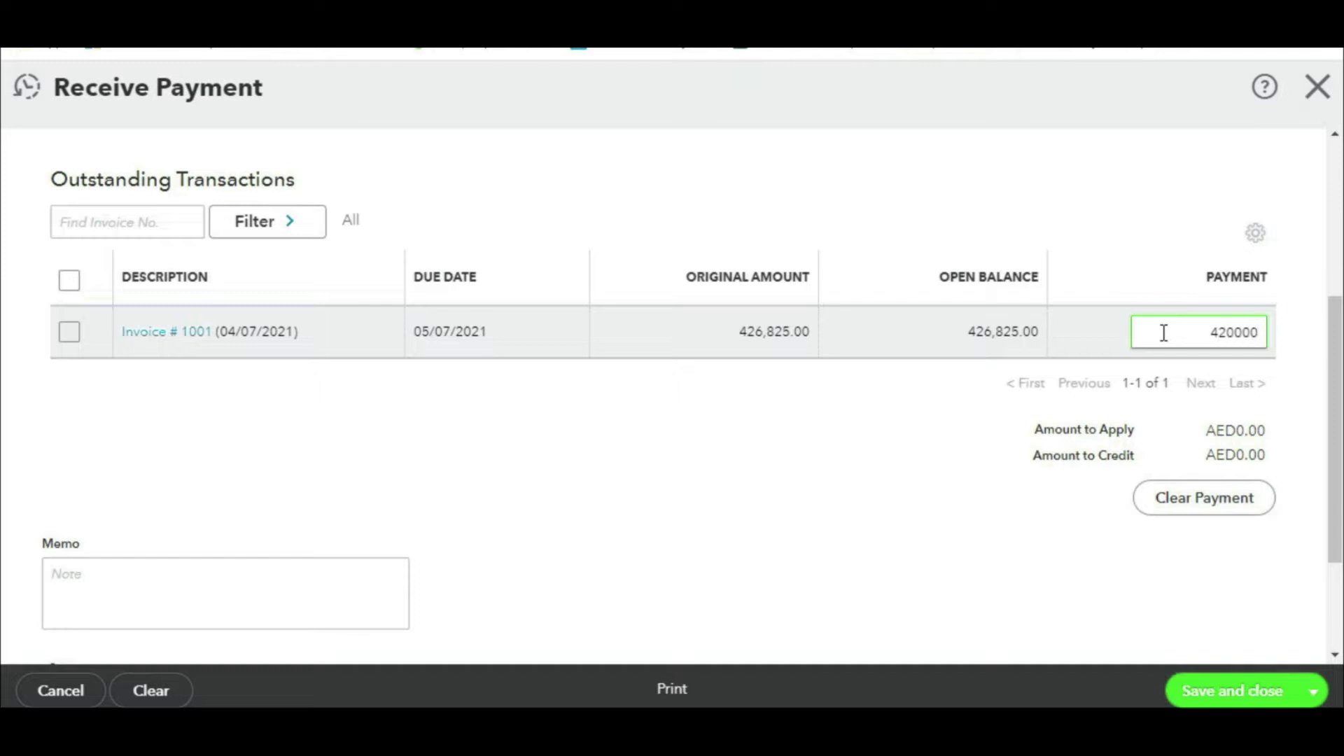
key(Tab)
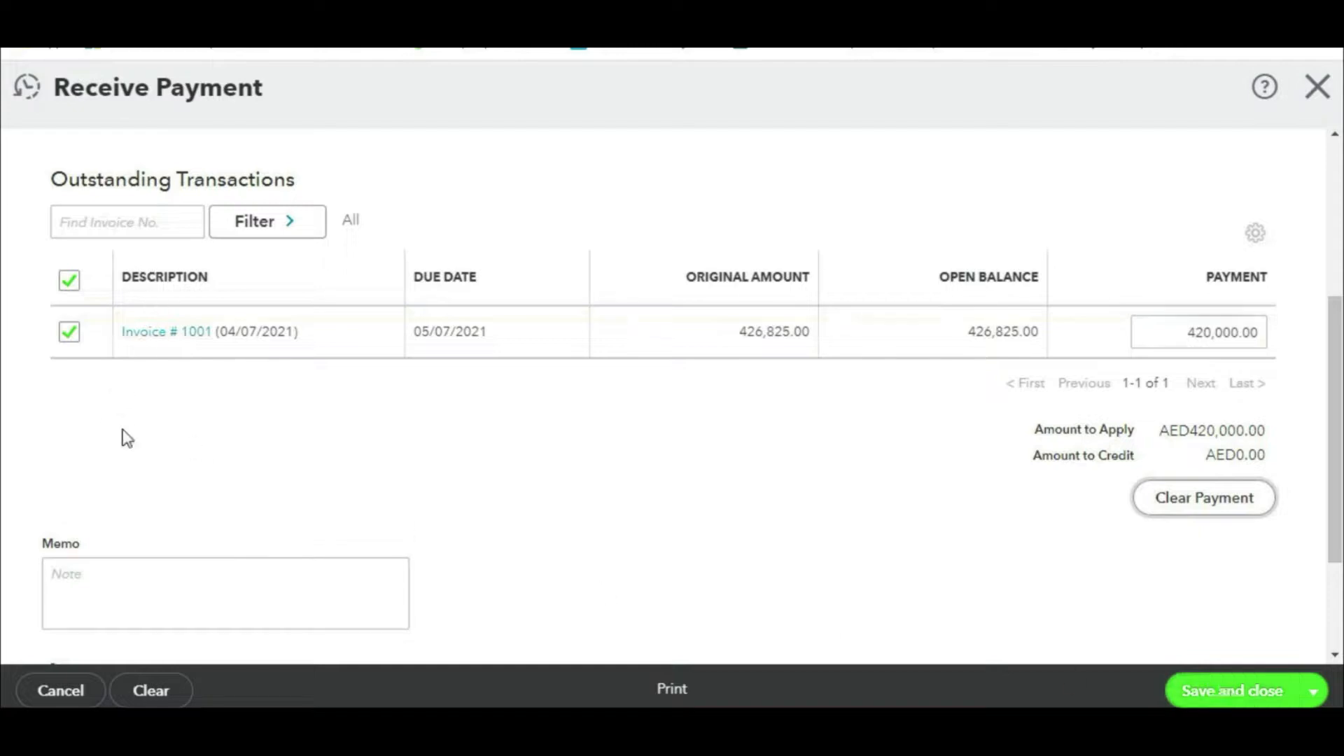
Step: Keep 1000 ABCD- 4125 as the deposit account and save the AED420,000.00 payment
scroll(409, 402, up, 5)
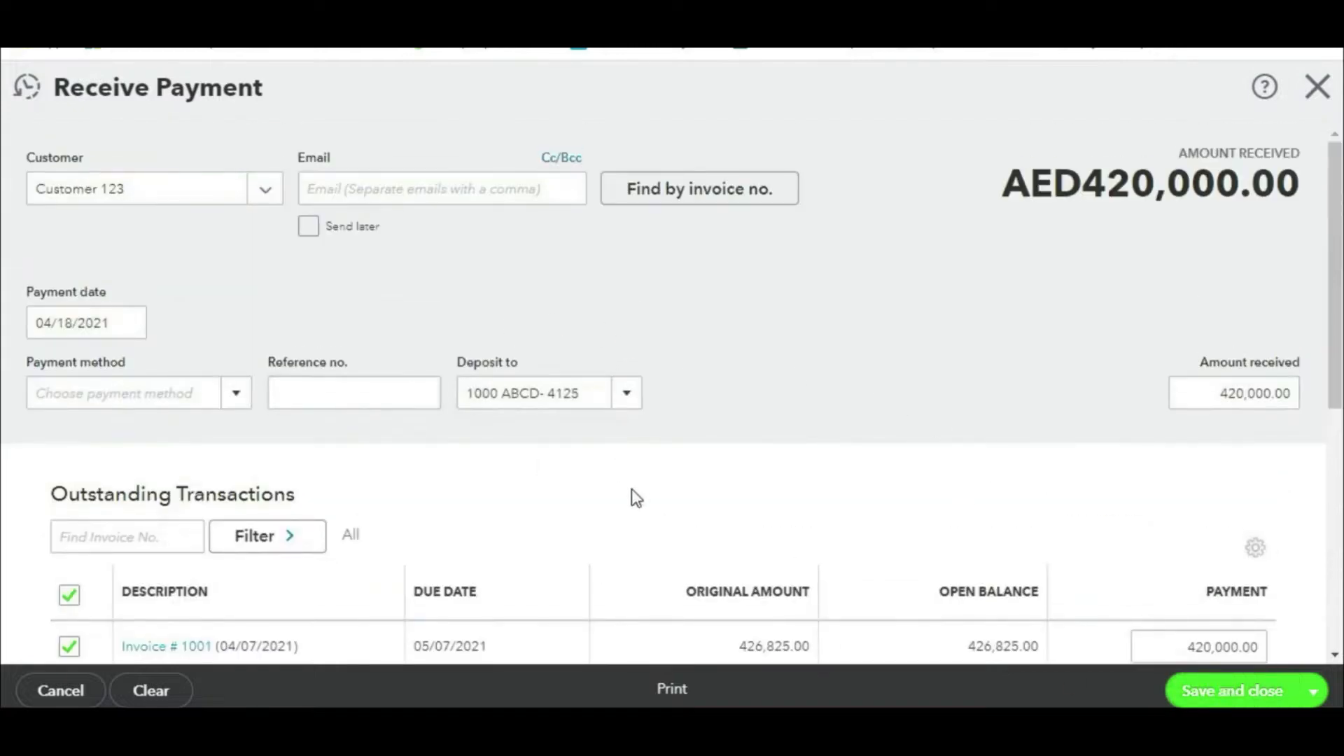
scroll(420, 539, down, 6)
scroll(329, 420, up, 5)
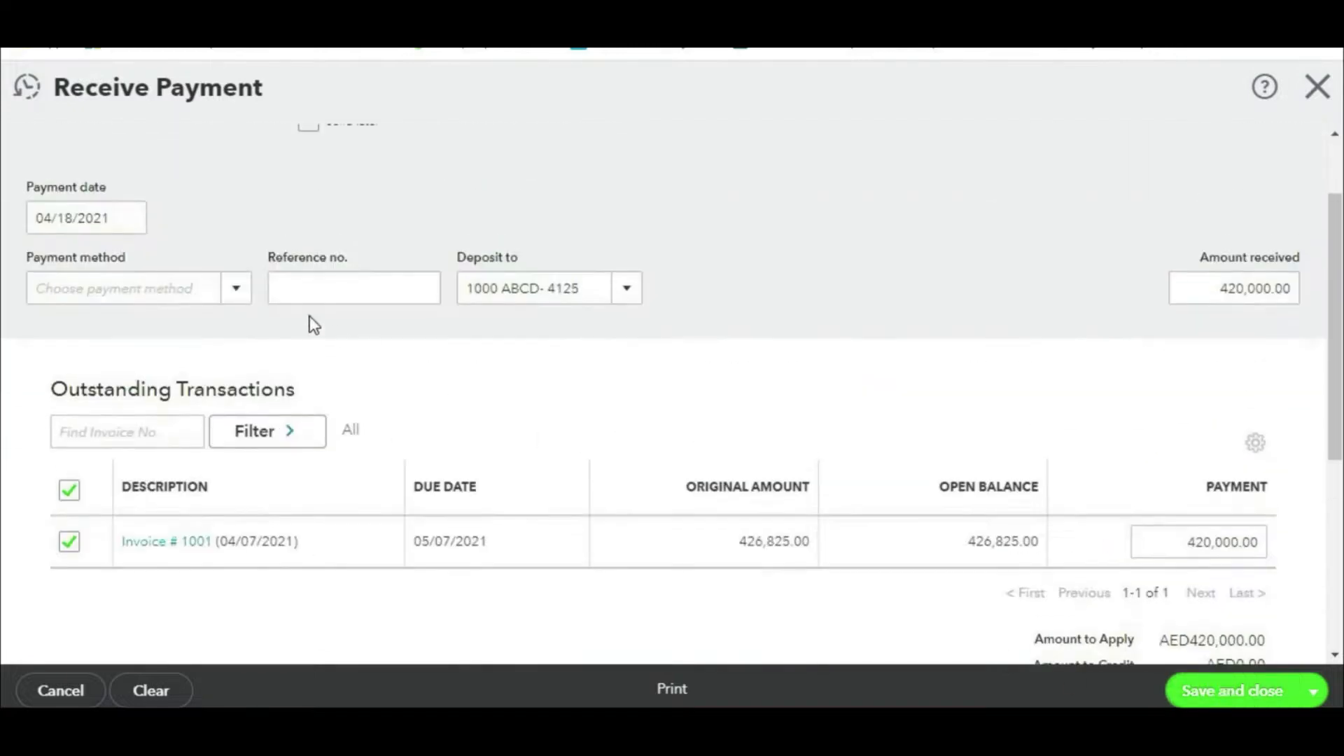
click(238, 288)
key(ctrl+2)
mouse_move(620, 214)
mouse_down()
mouse_move(409, 207)
mouse_move(695, 374)
mouse_move(499, 170)
mouse_up()
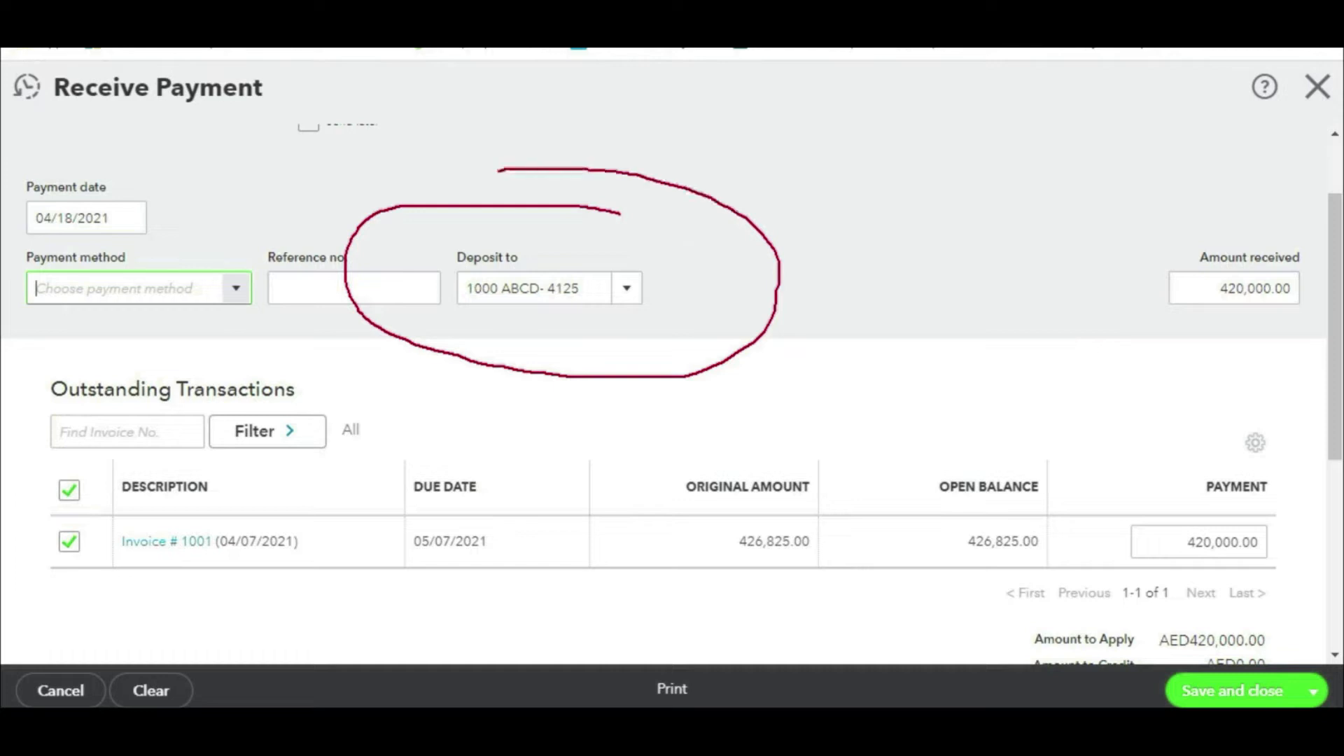
drag(947, 168, 693, 283)
mouse_move(727, 217)
mouse_down()
mouse_move(665, 296)
mouse_move(727, 214)
mouse_up()
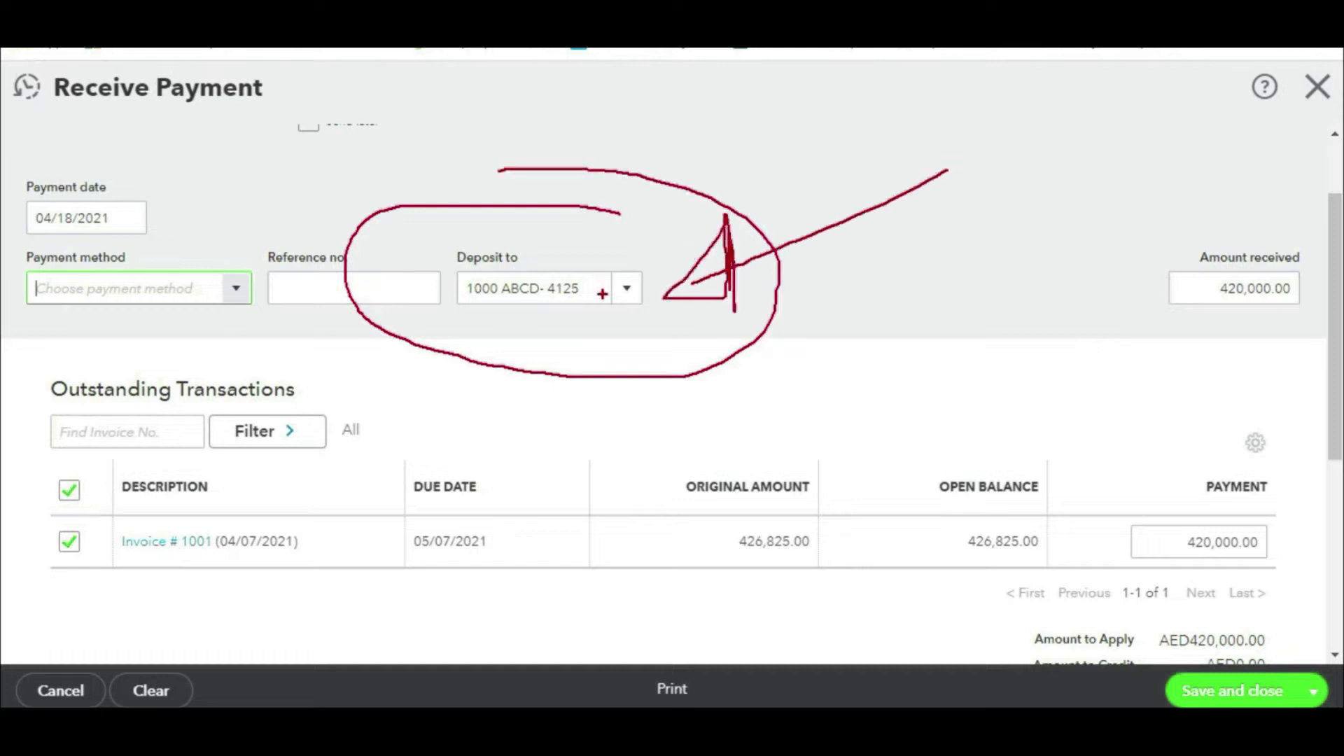
key(ctrl+1)
click(627, 288)
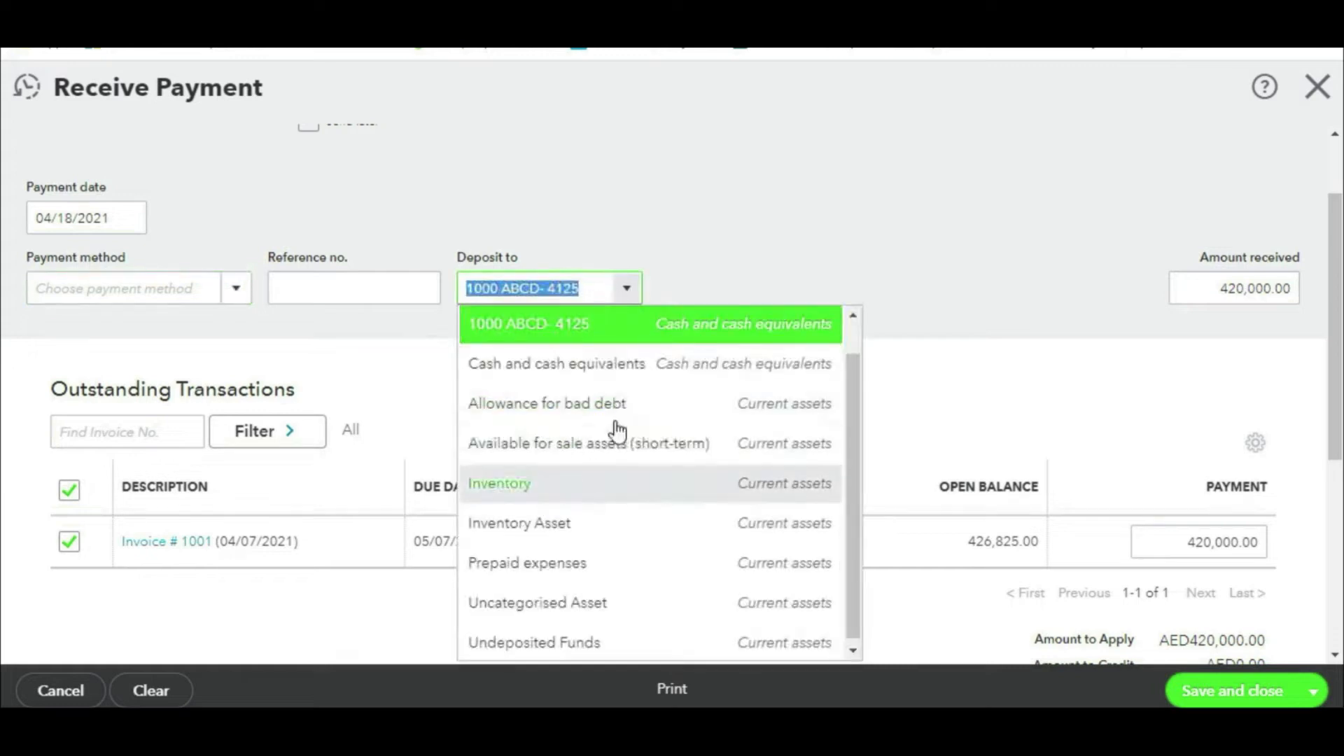
click(682, 221)
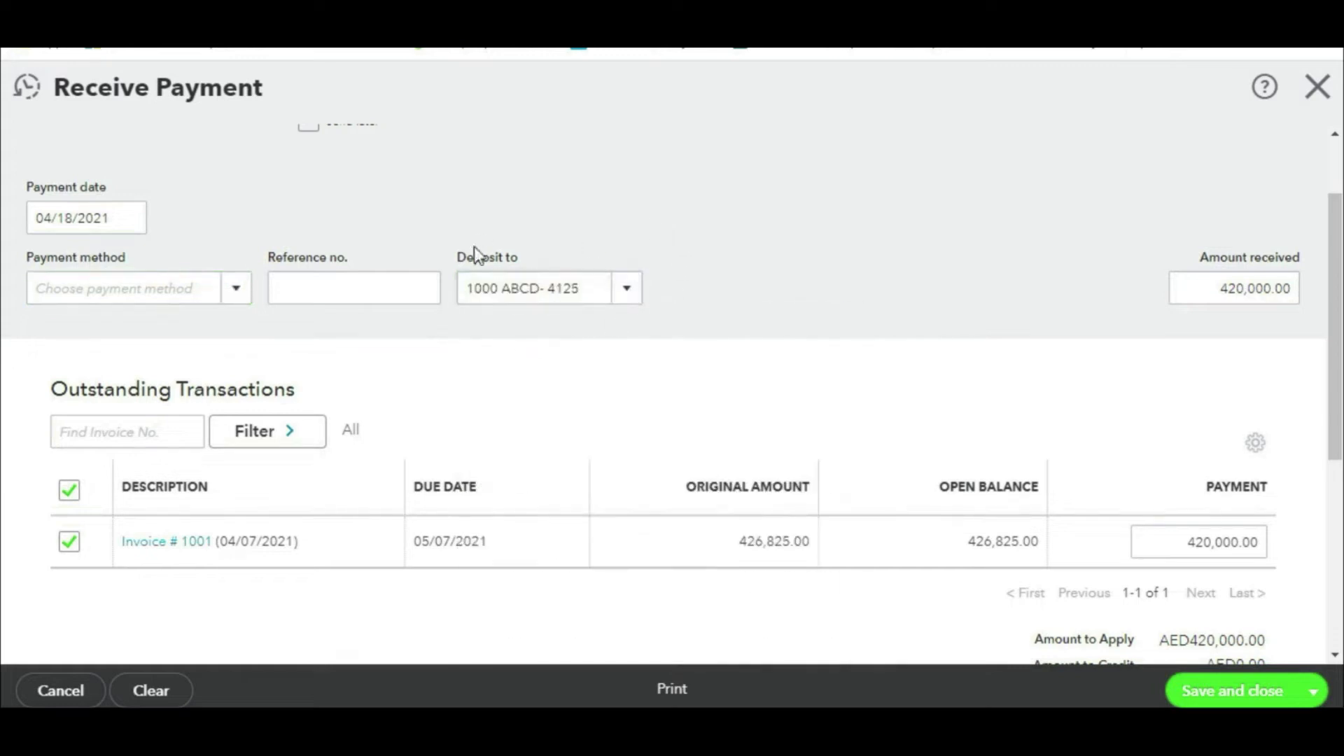
scroll(1083, 501, down, 5)
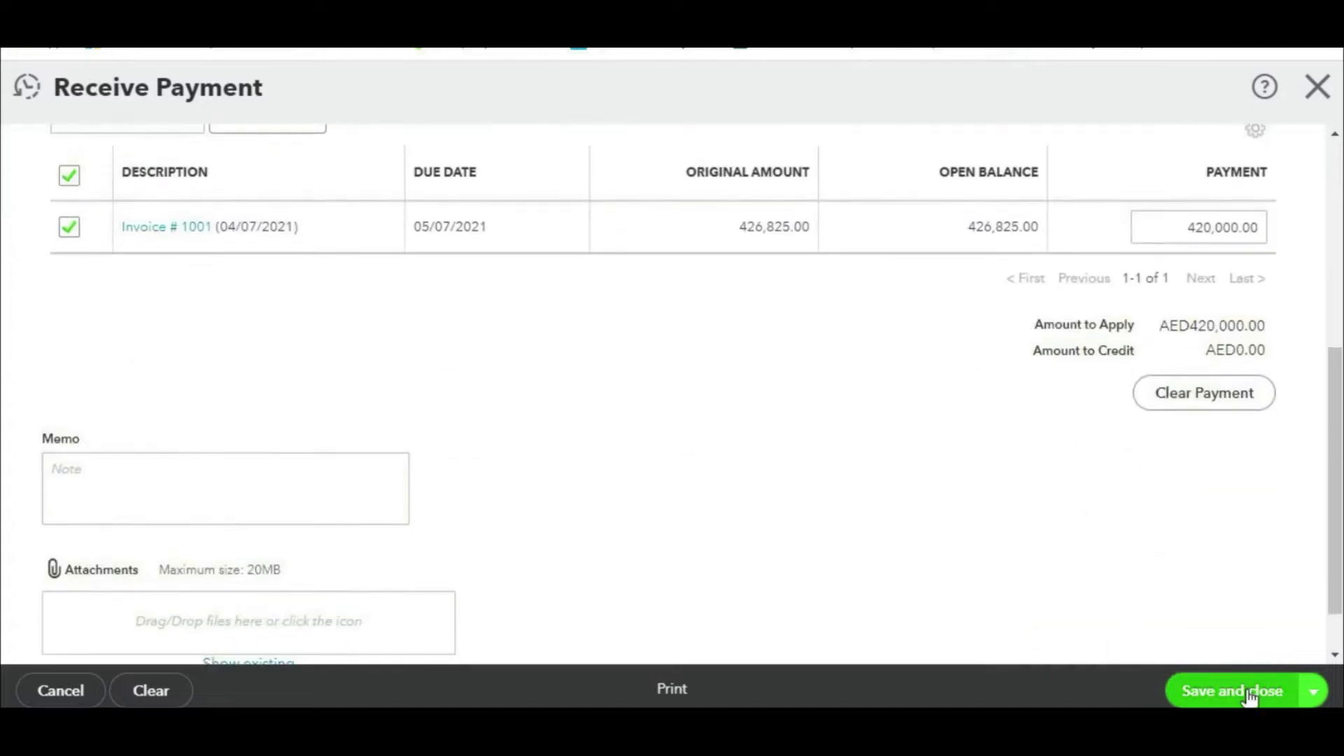
click(1248, 693)
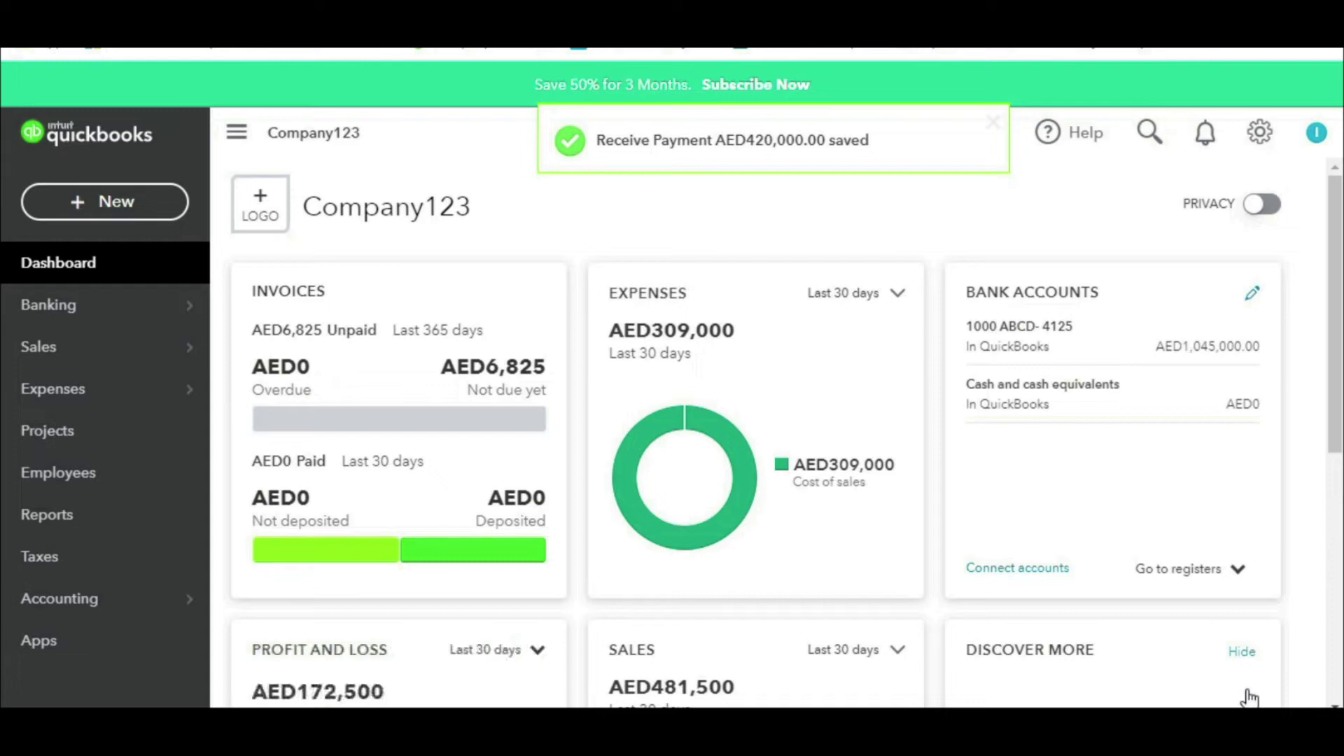
Step: Record 75,000 from 1122- Repair Services against invoice 1002, dated 04/19/2021, and save it
click(95, 200)
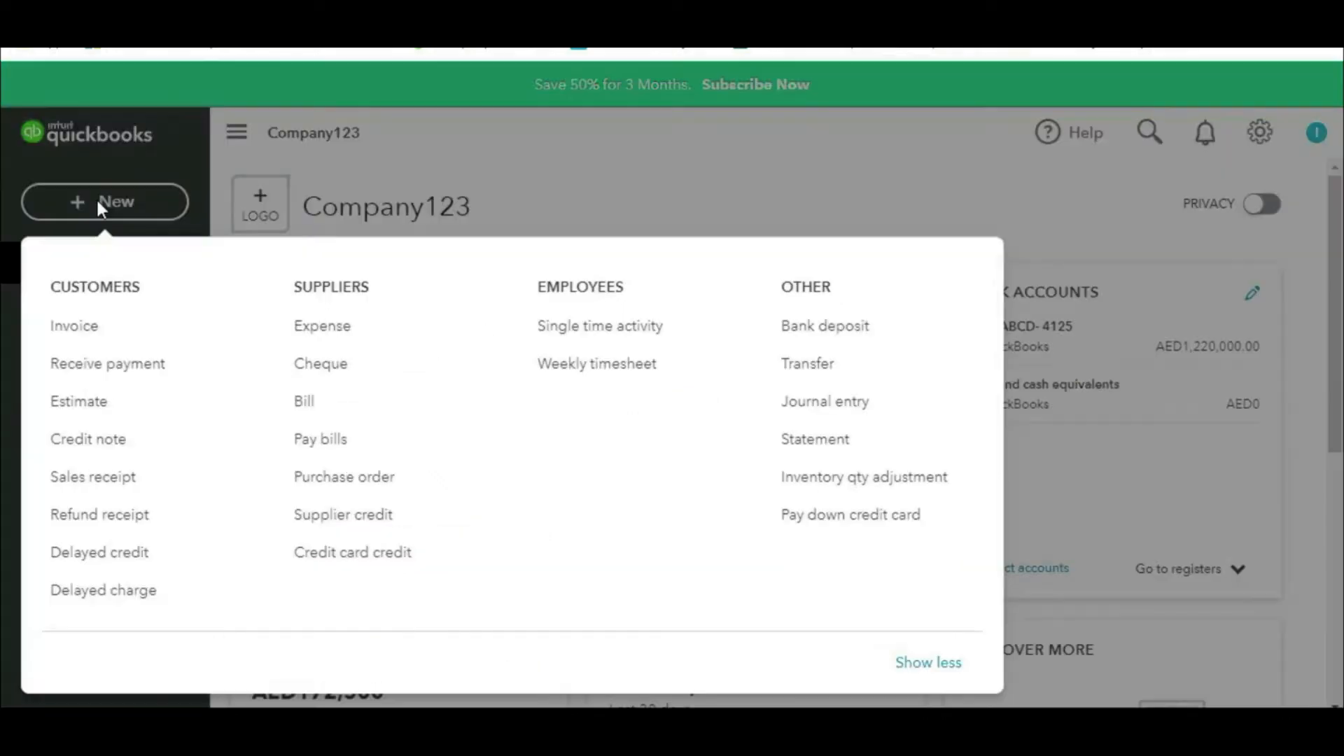
click(90, 362)
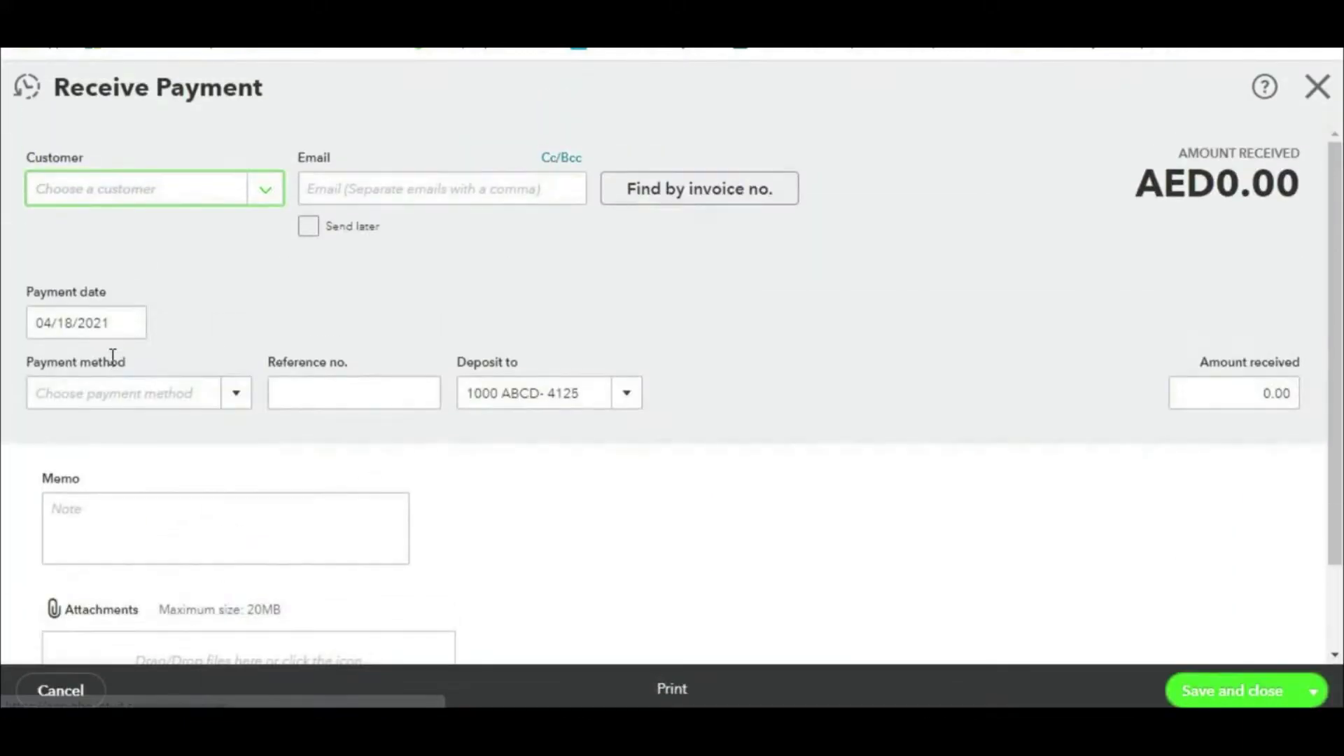
click(269, 193)
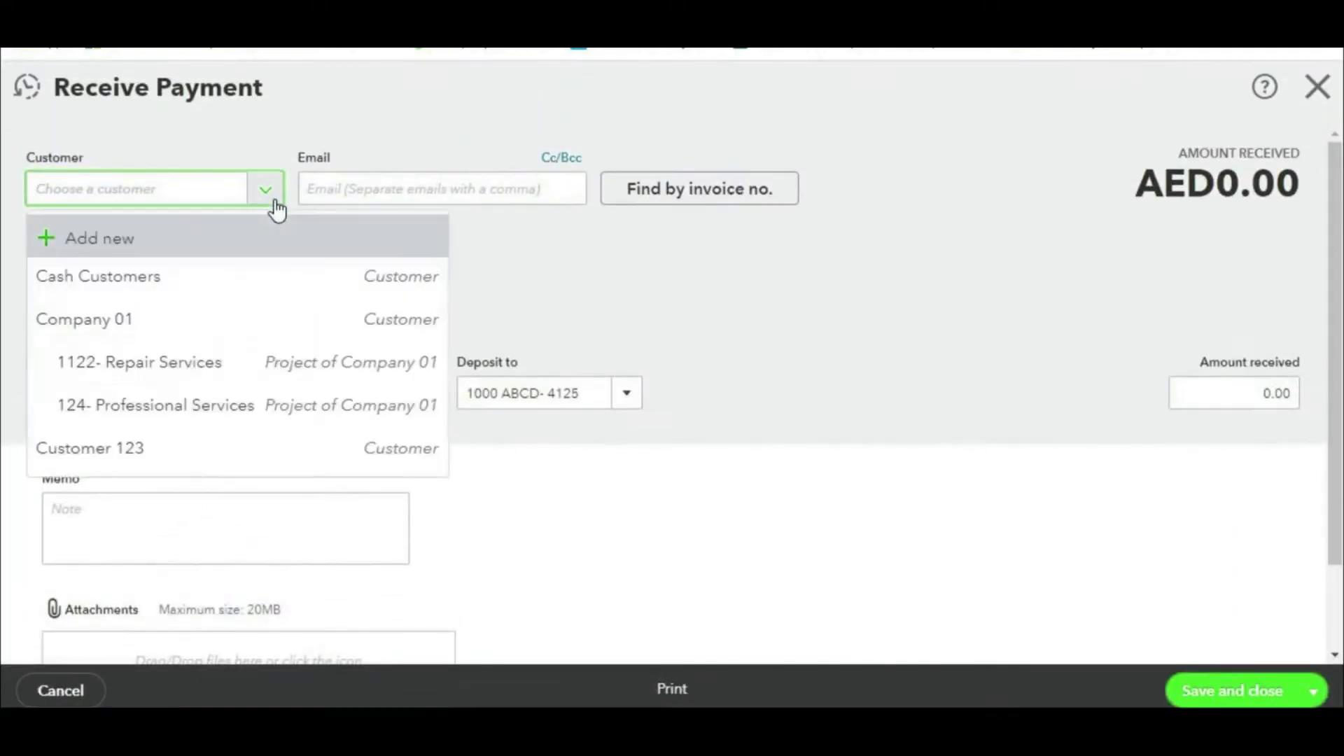
click(131, 360)
scroll(569, 347, down, 2)
click(1194, 544)
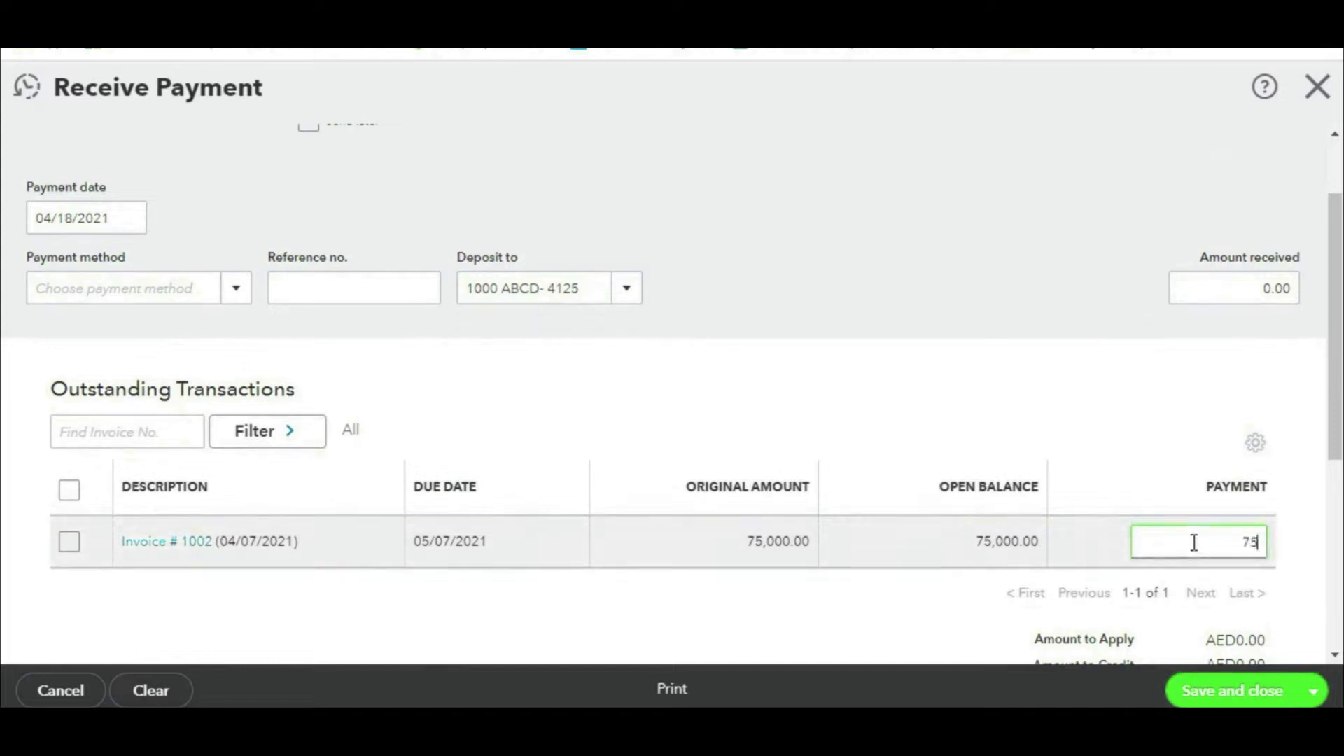
click(129, 217)
click(103, 415)
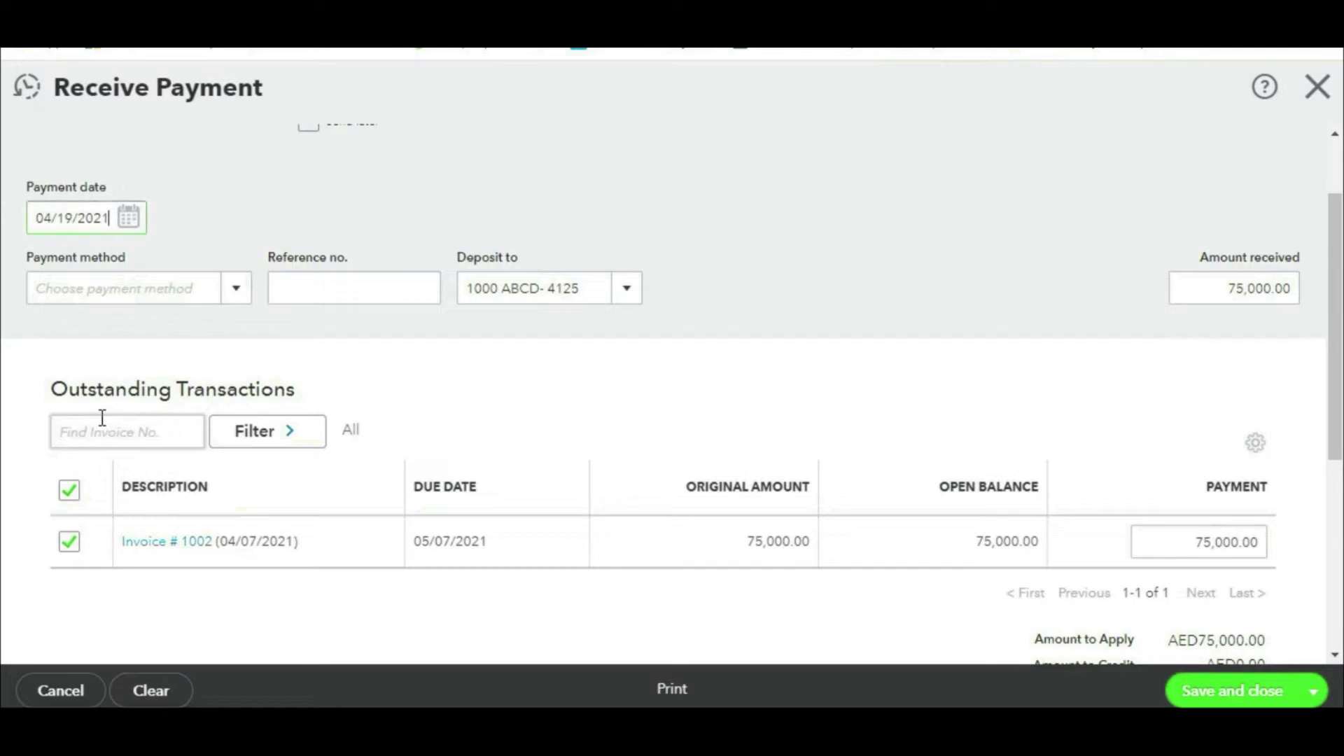
click(1253, 699)
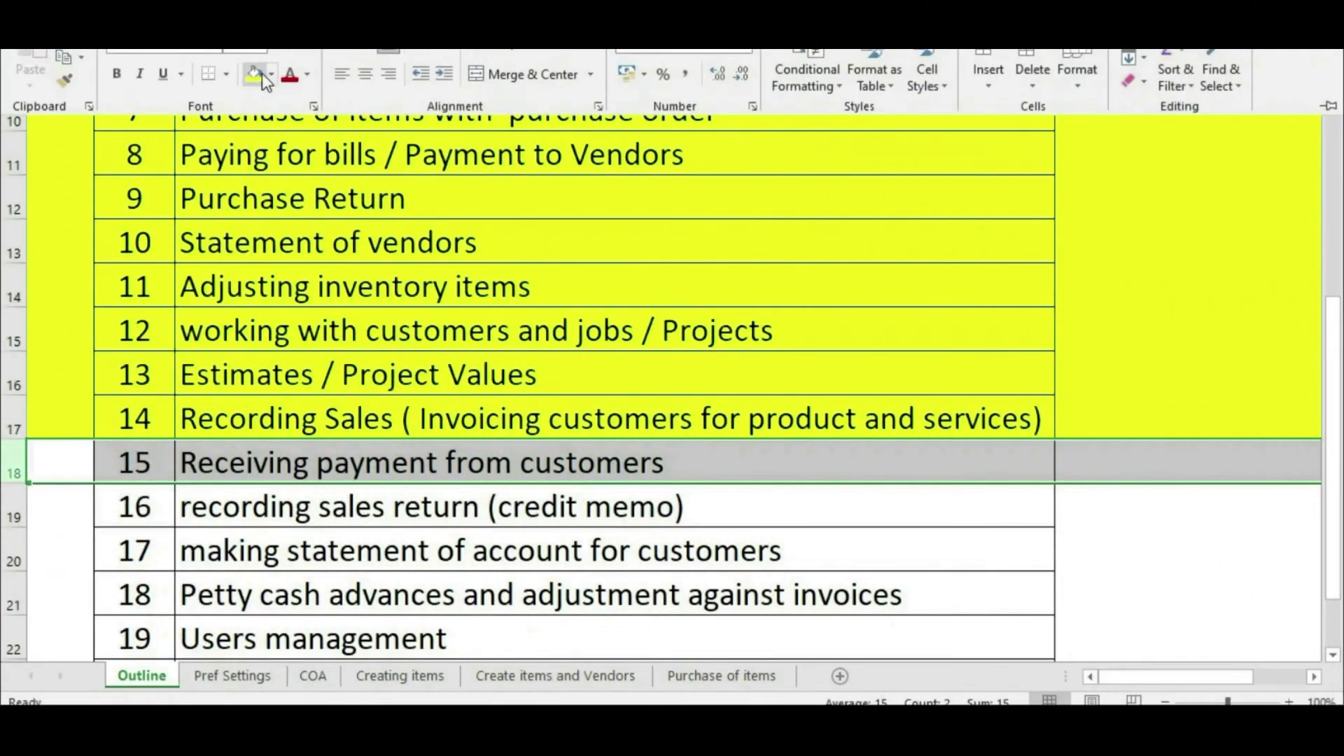
Step: Mark the Receiving payment from customers row green and move on to recording sales returns
click(262, 72)
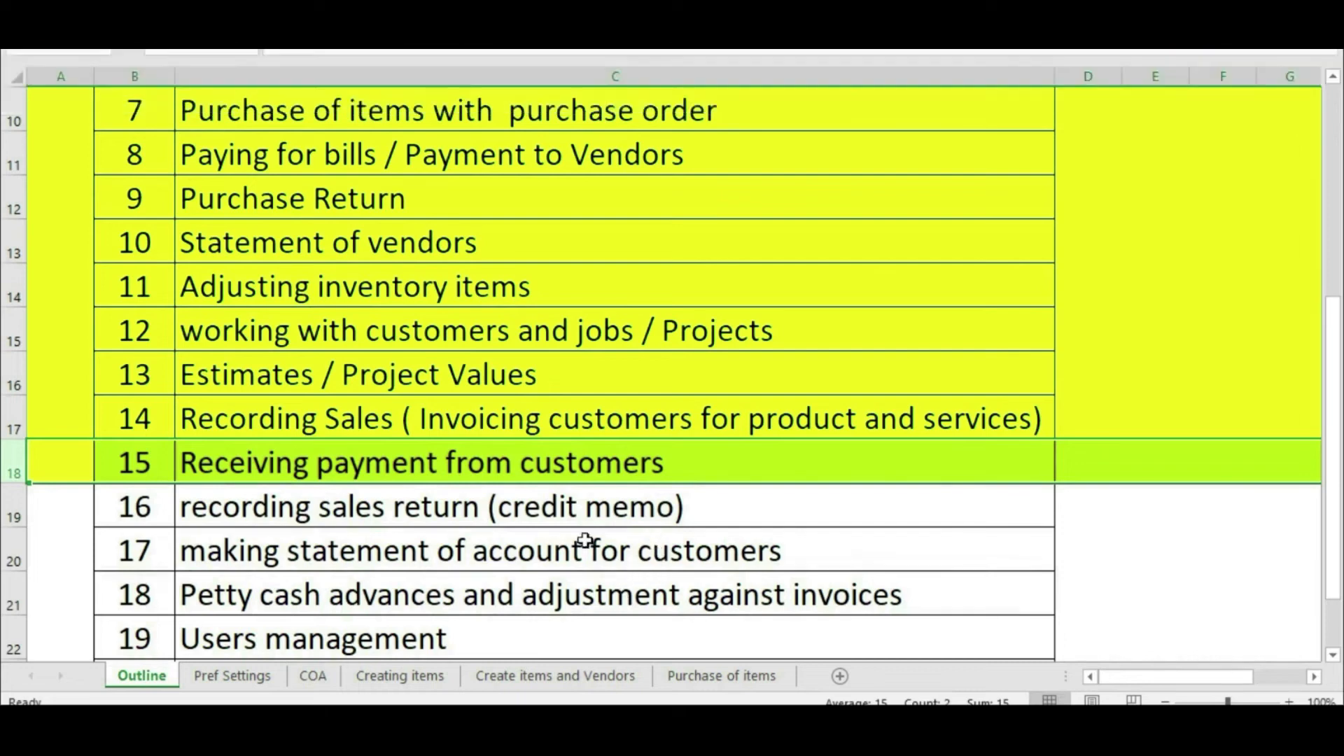
click(517, 502)
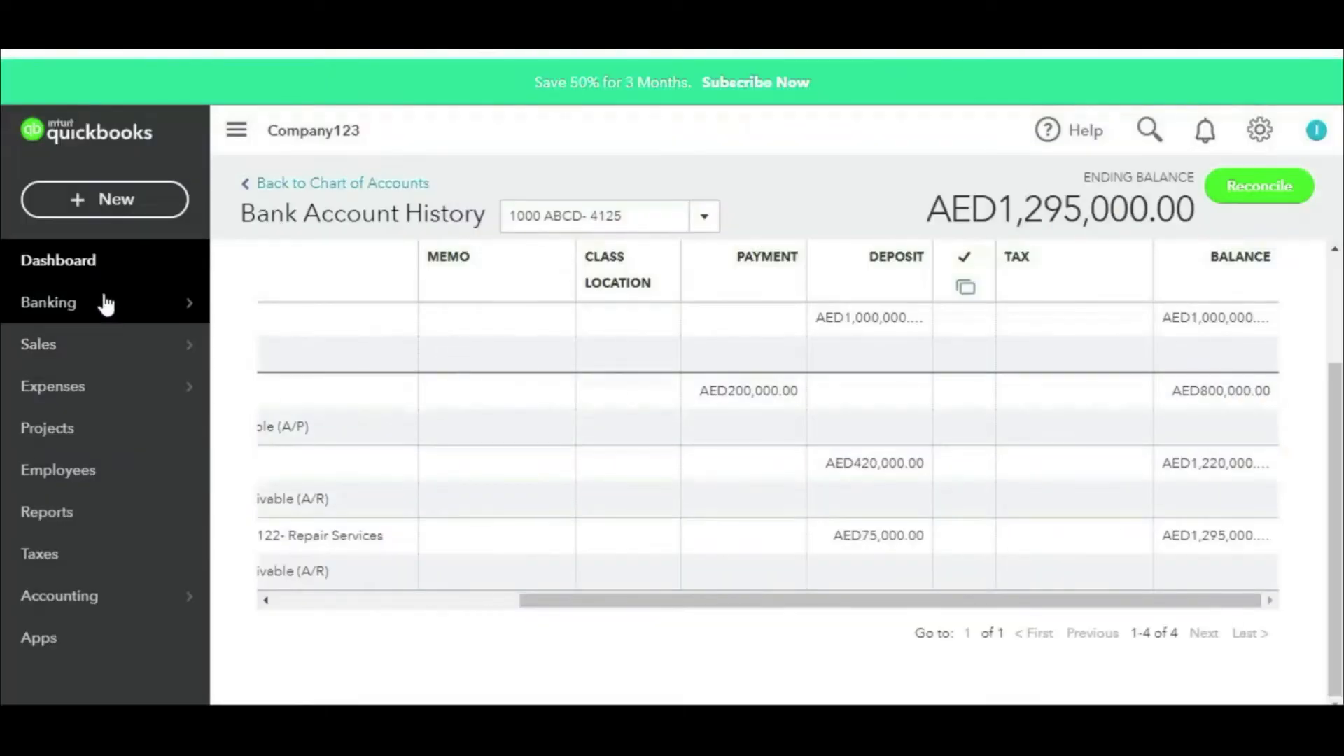
click(144, 203)
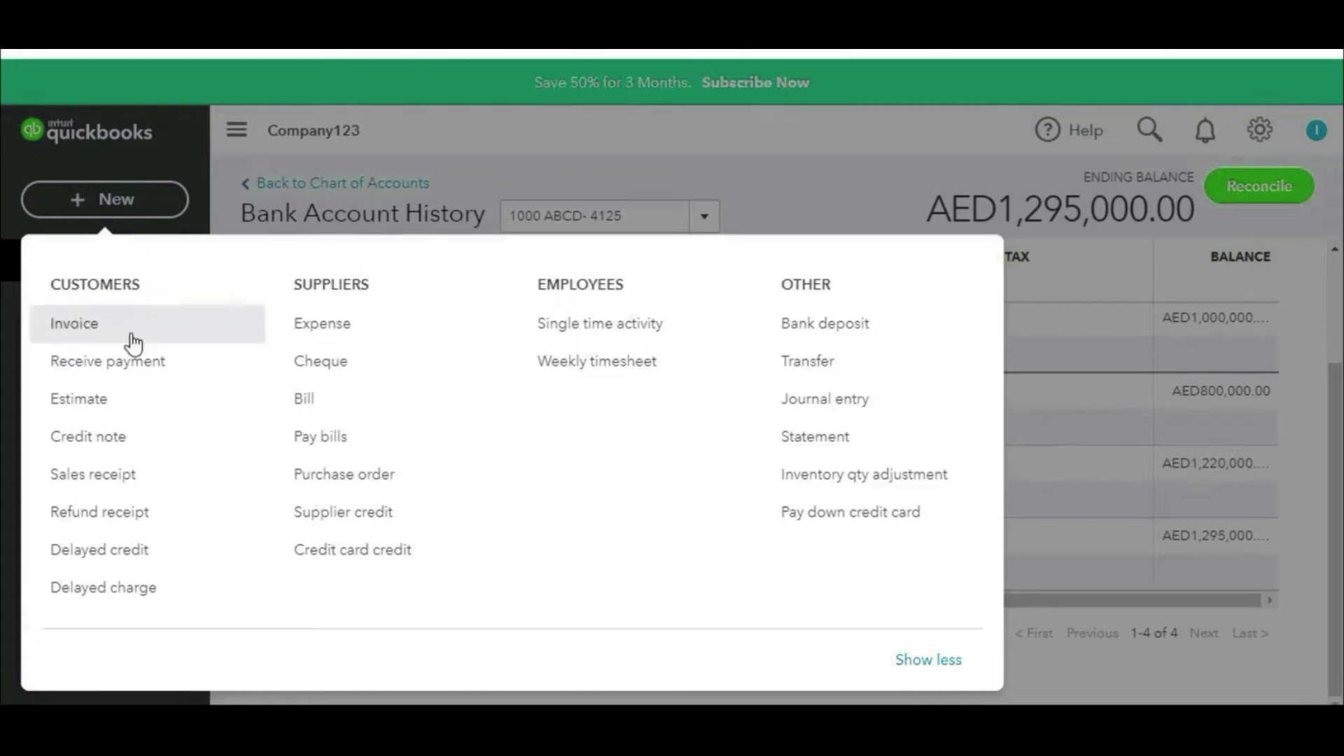
Step: Start a credit note for Customer 123 returning 5 units of Item 01
click(112, 437)
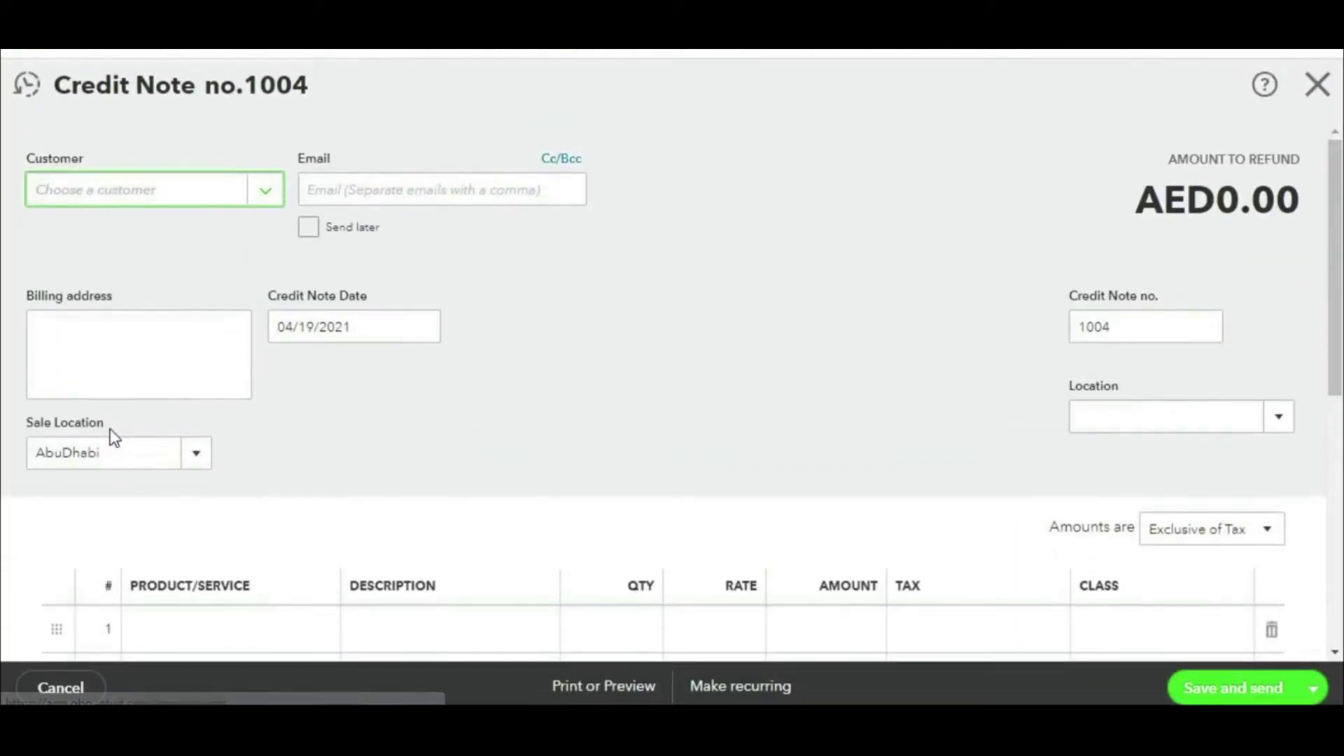
click(271, 196)
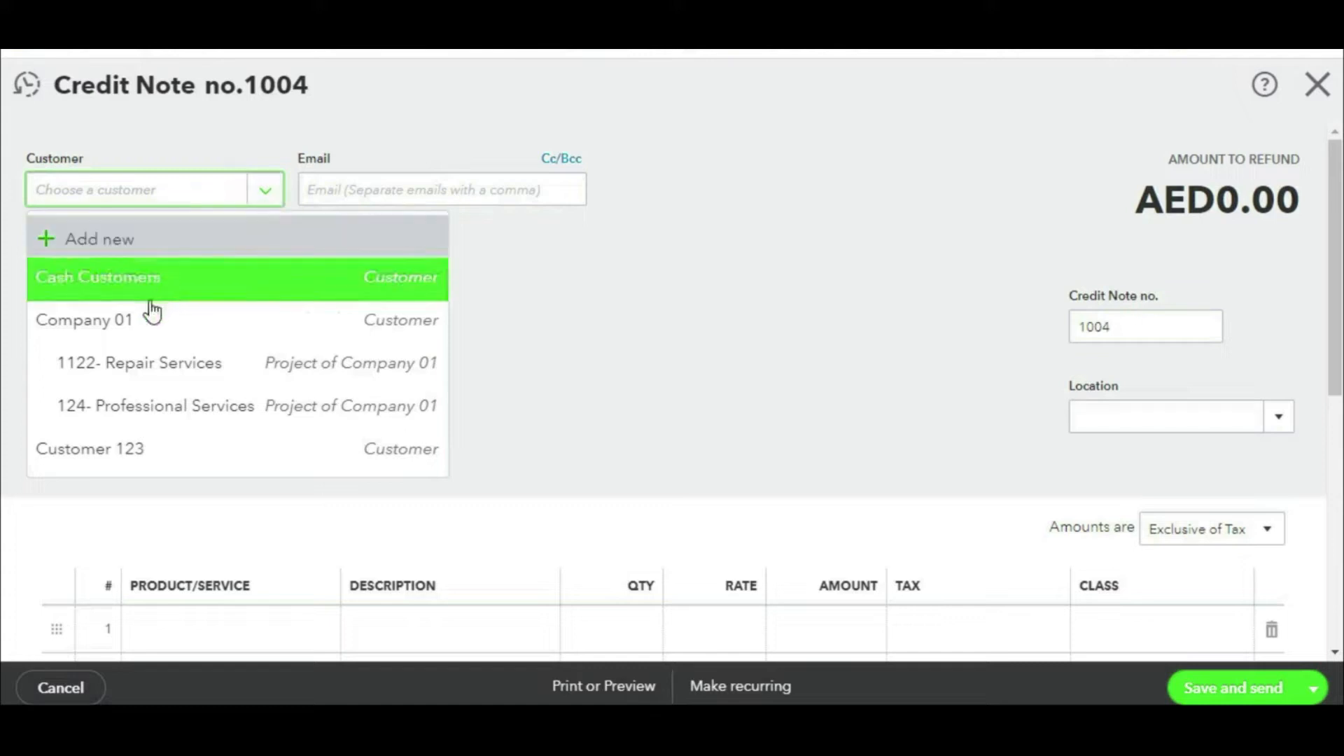
click(105, 456)
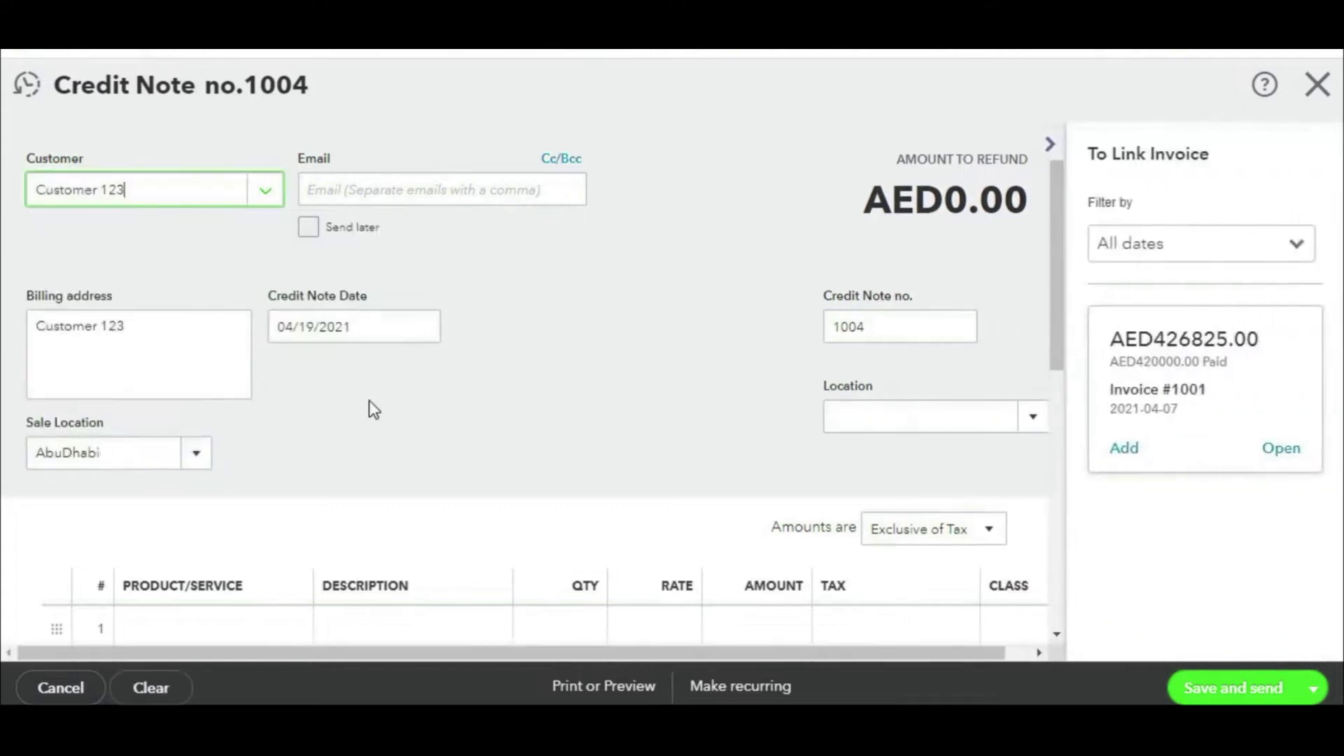
scroll(371, 406, down, 3)
click(206, 421)
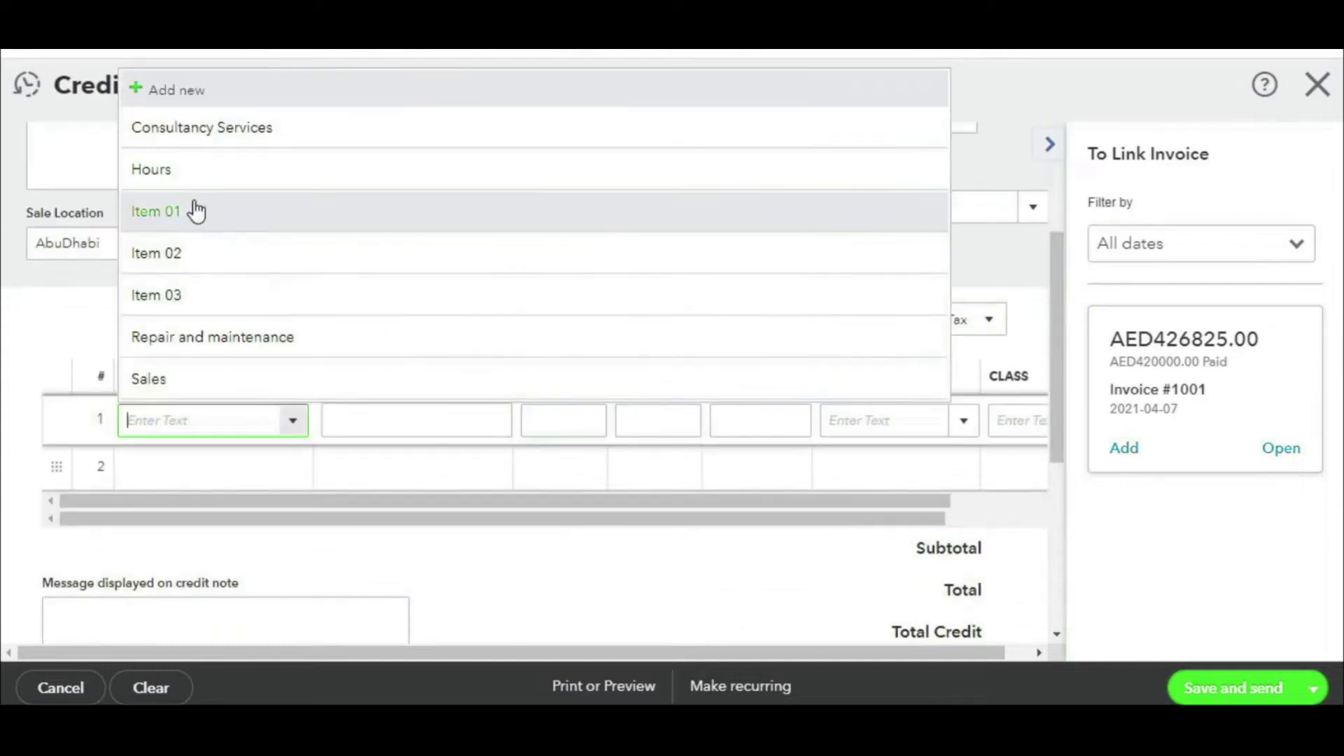
click(196, 212)
click(576, 424)
text(5)
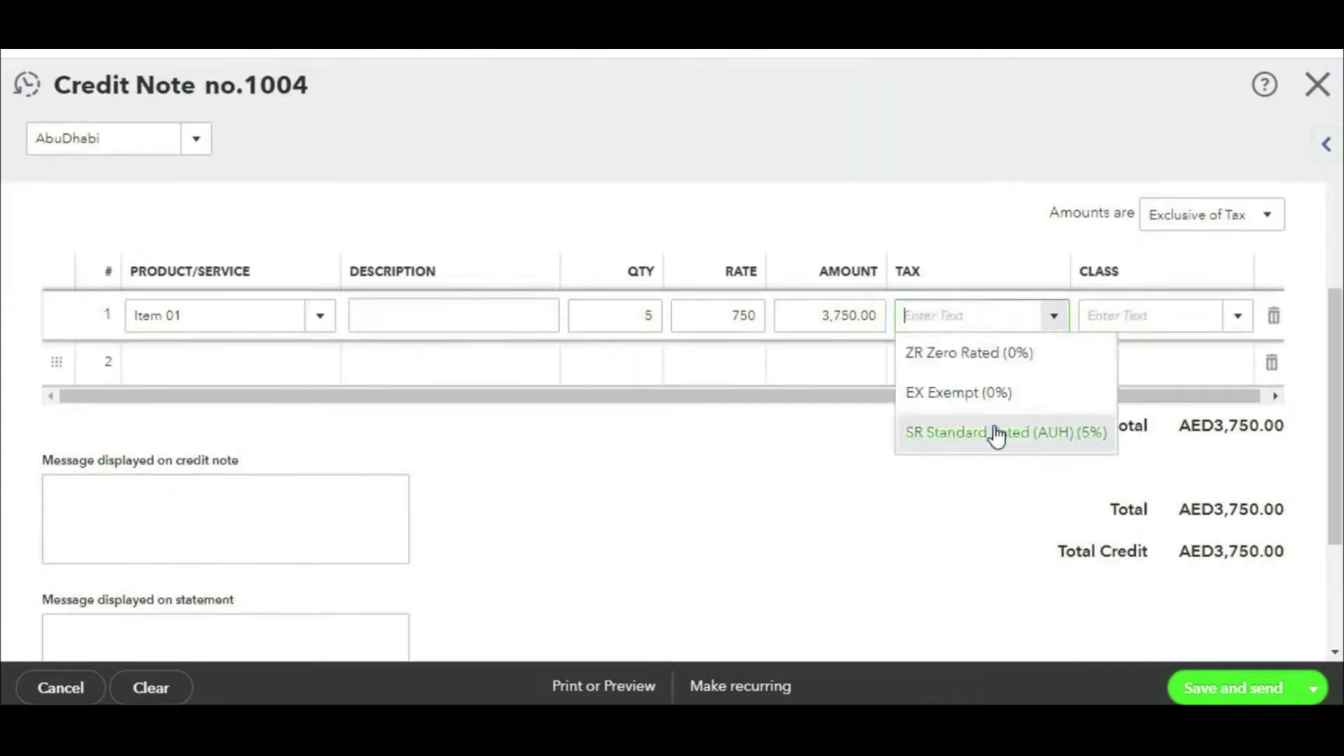
Step: Apply SR Standard Rated tax to the Item 01 line and save credit note 1004
click(999, 429)
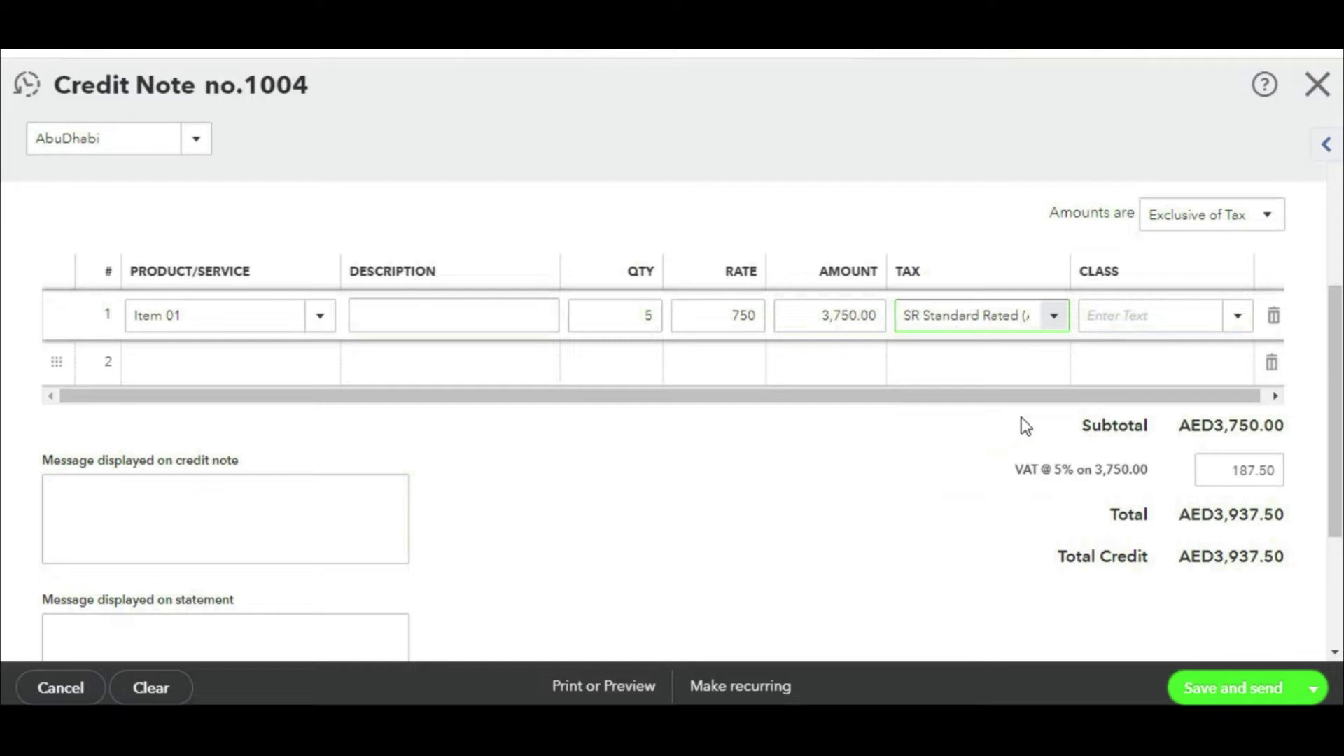
scroll(134, 288, down, 3)
click(133, 288)
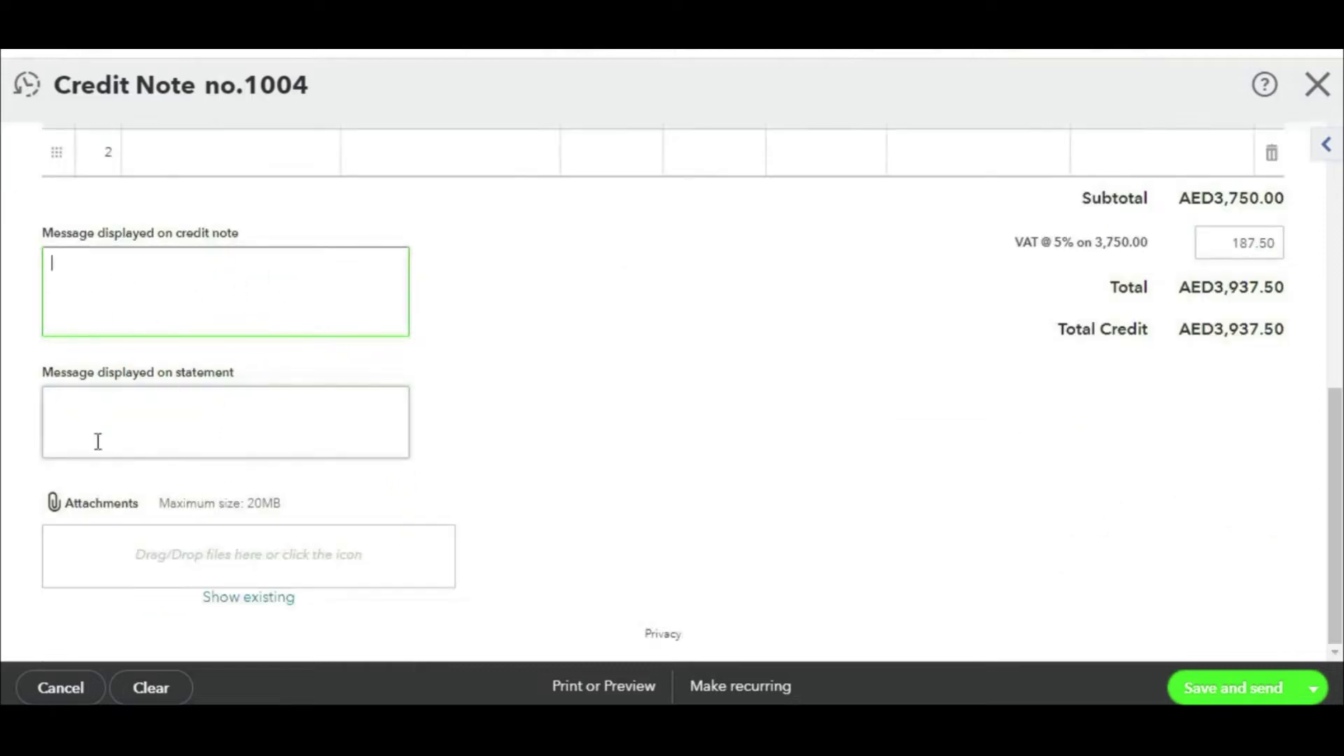
scroll(335, 351, up, 6)
drag(1143, 329, 1095, 338)
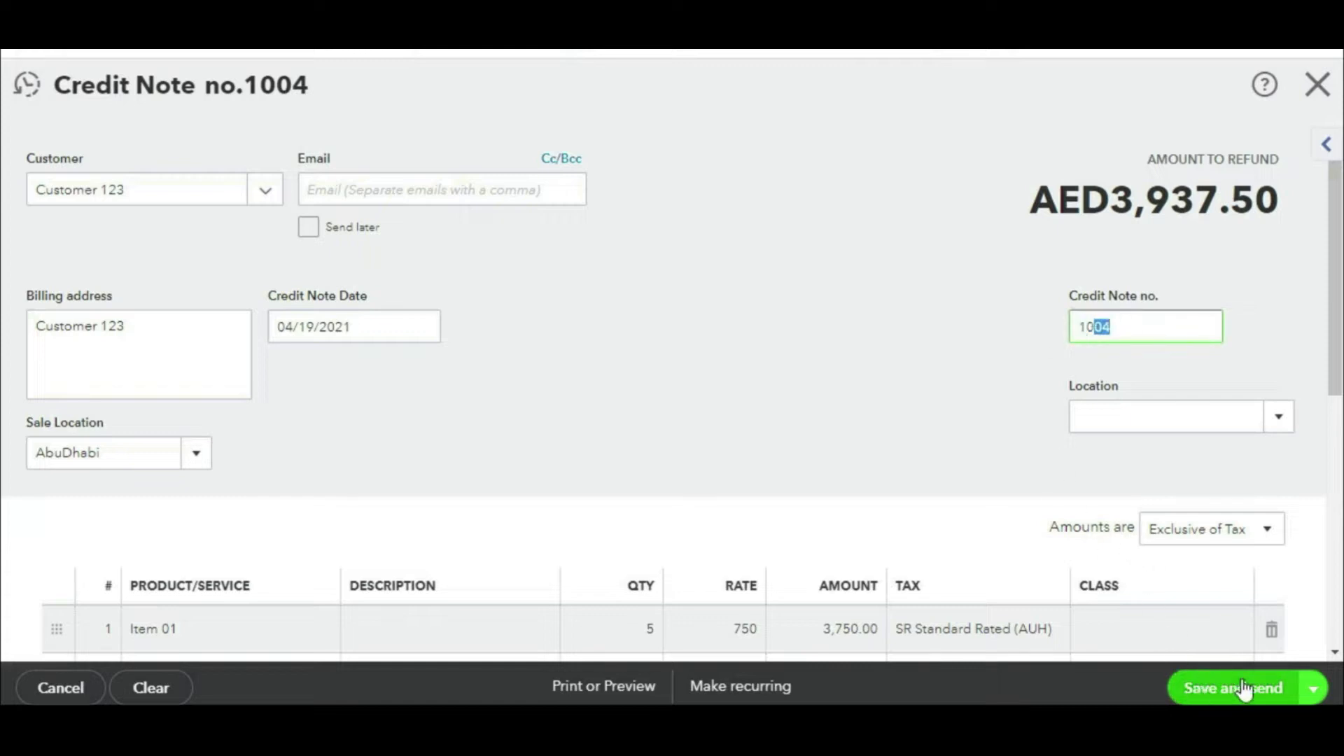
click(1313, 689)
click(1246, 658)
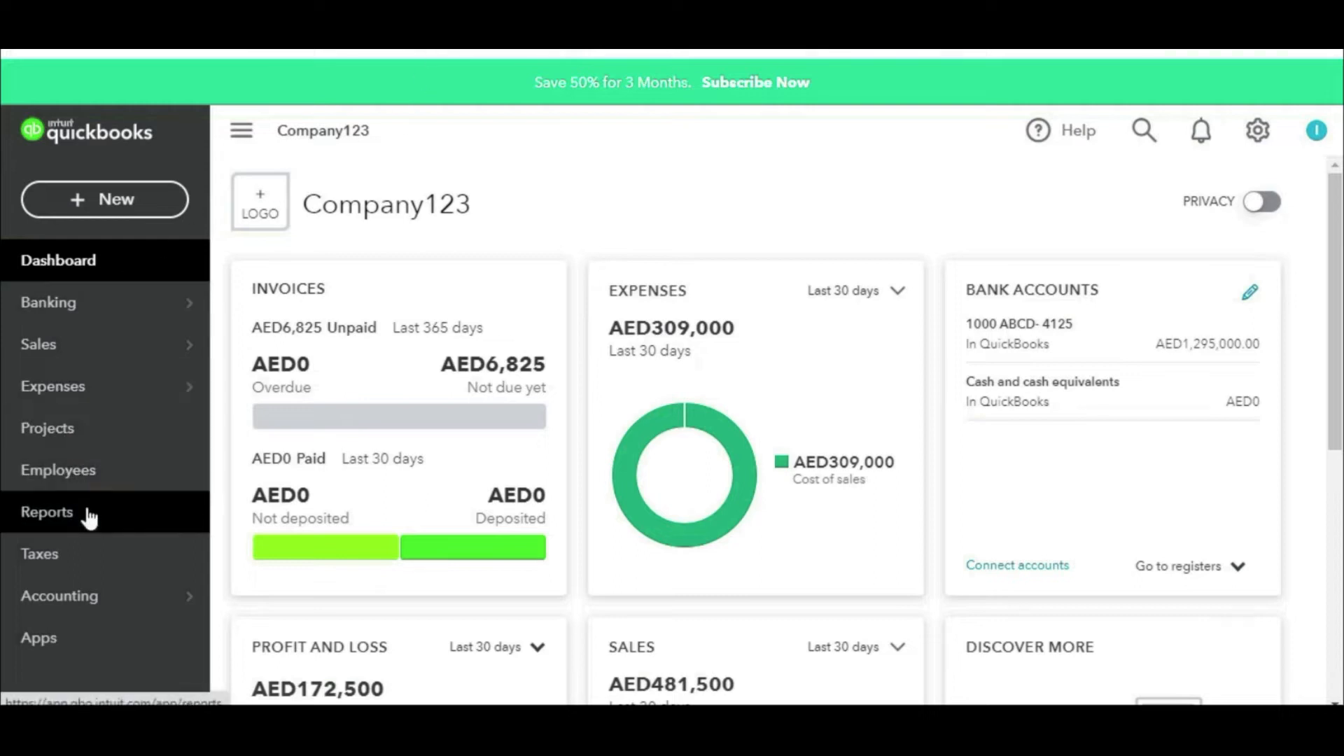
Step: Run the Profit and Loss report with an end date of 21 April 2021
click(87, 524)
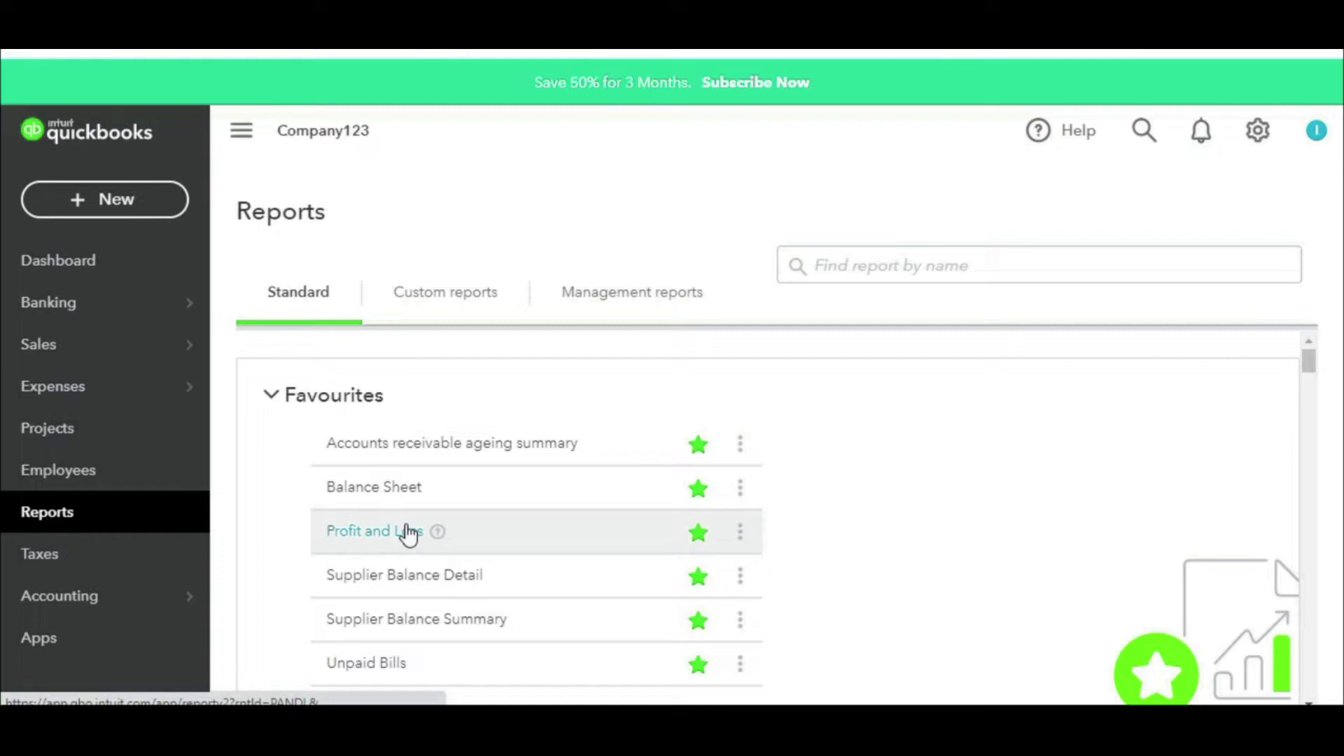
click(409, 532)
scroll(411, 533, down, 4)
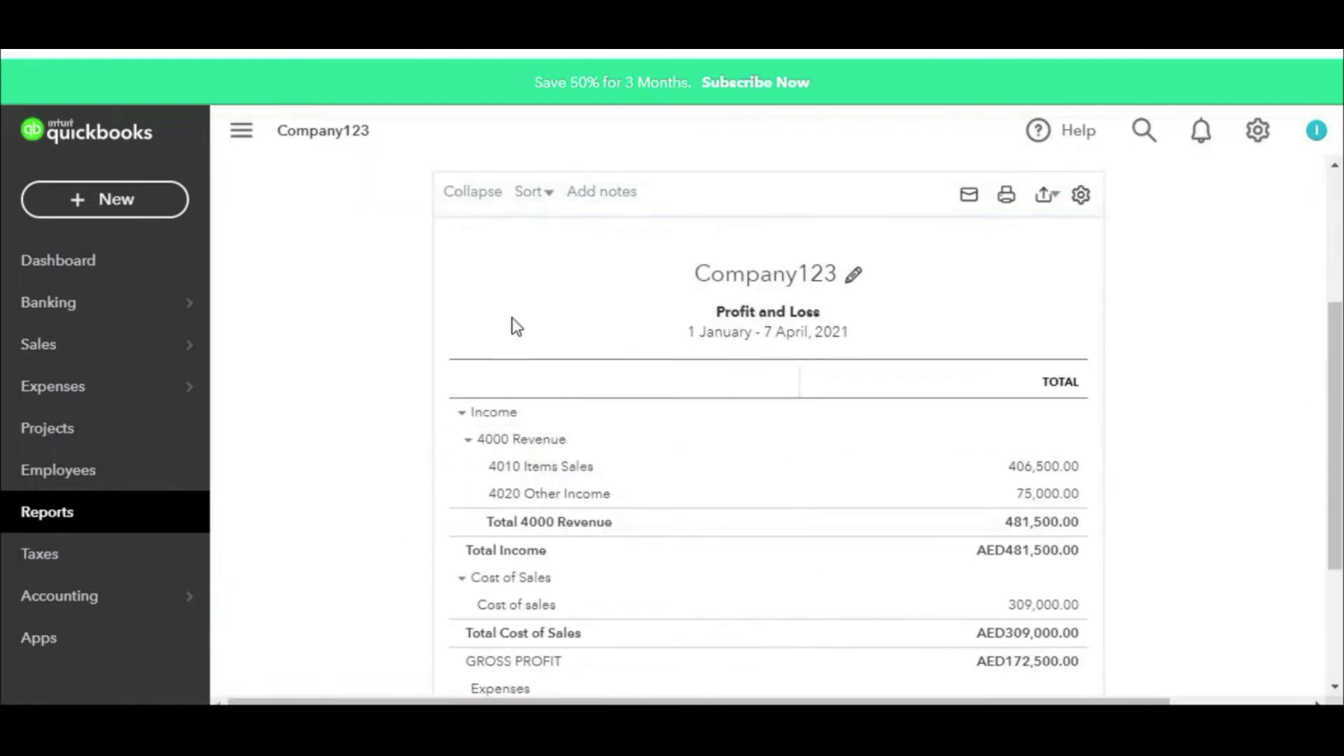
scroll(507, 299, up, 4)
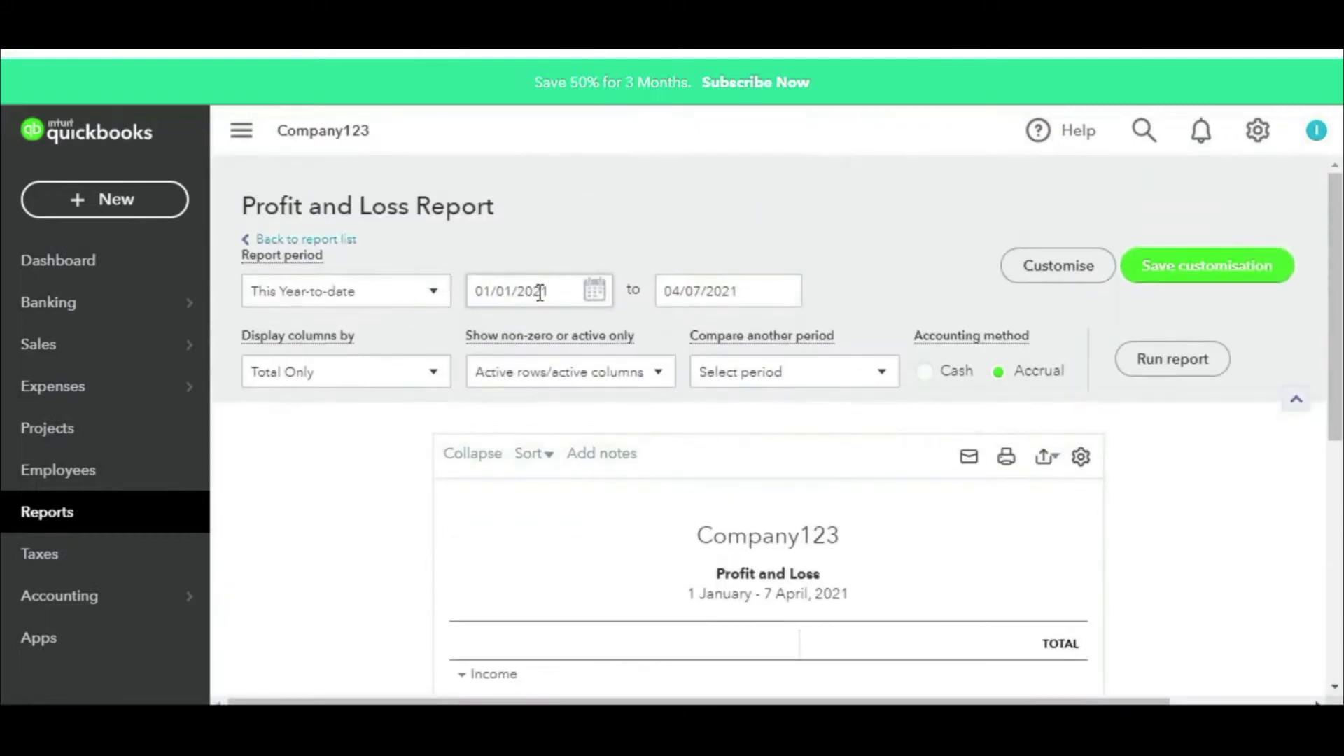
click(784, 294)
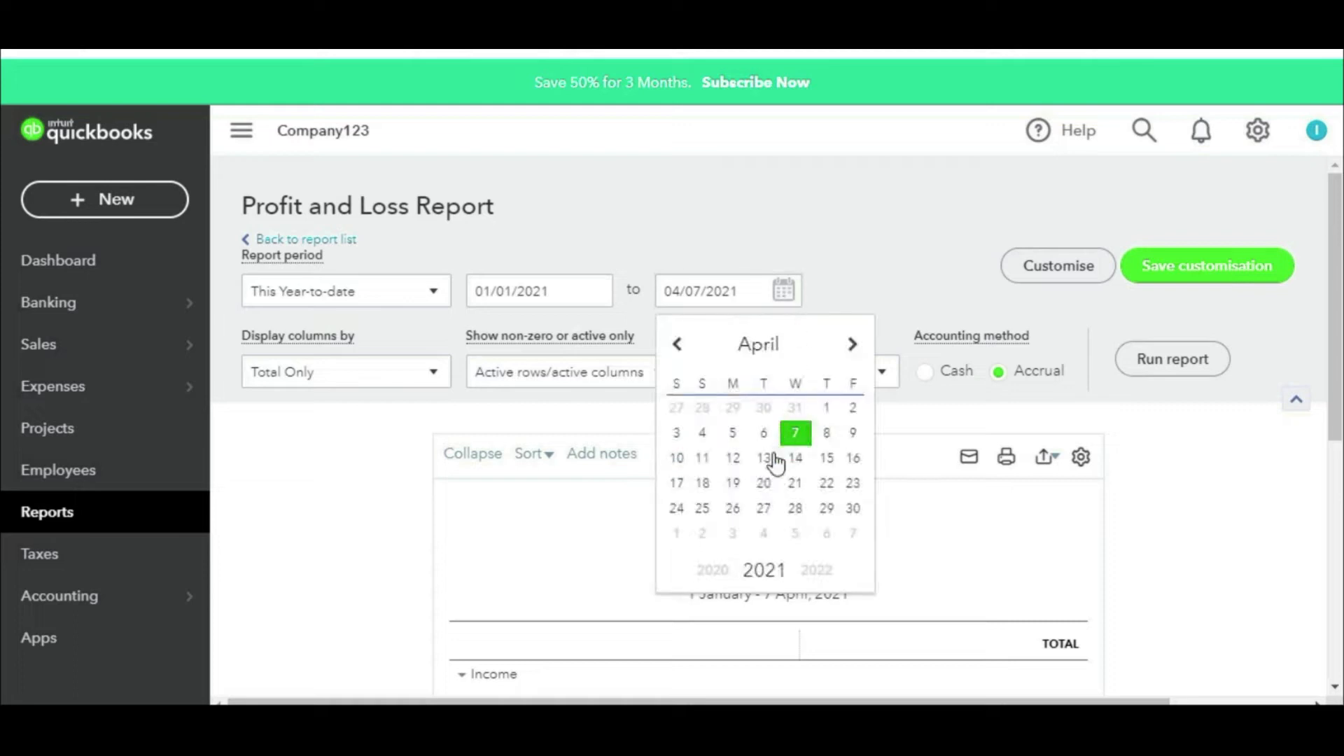
click(795, 485)
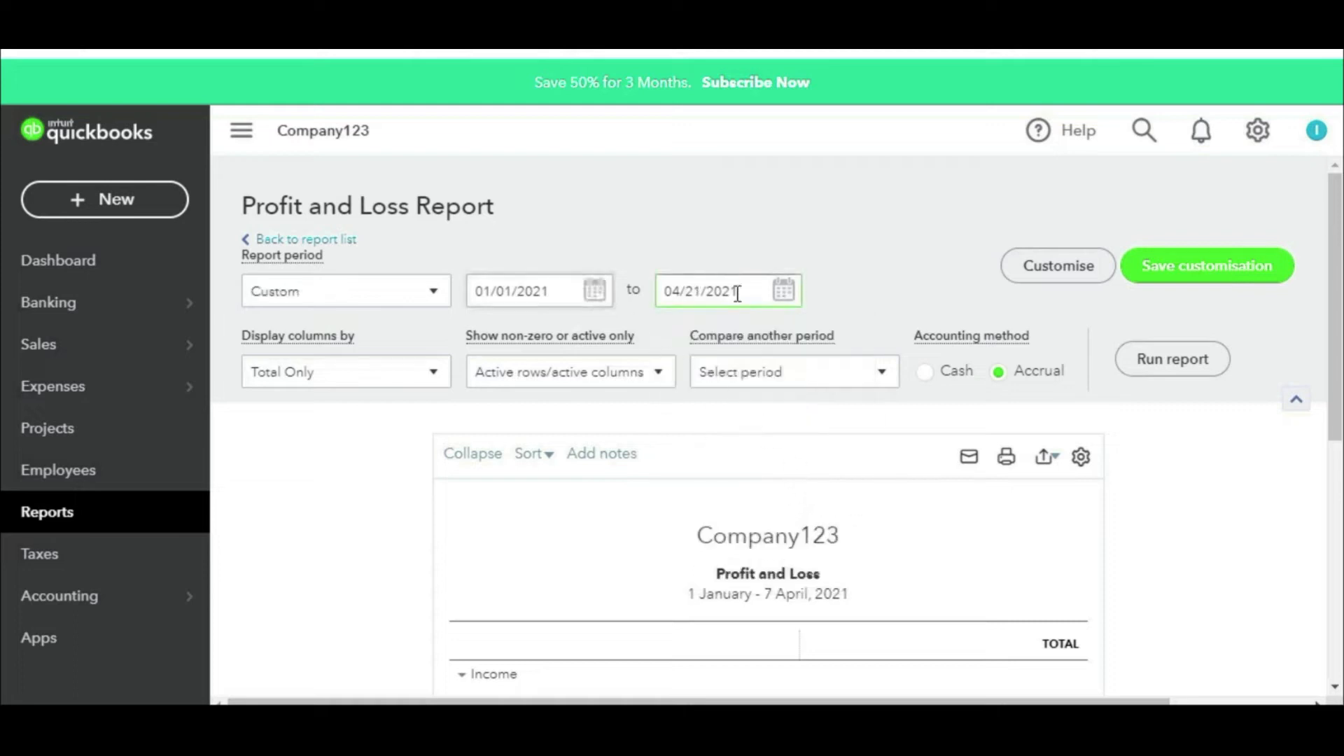
click(1174, 365)
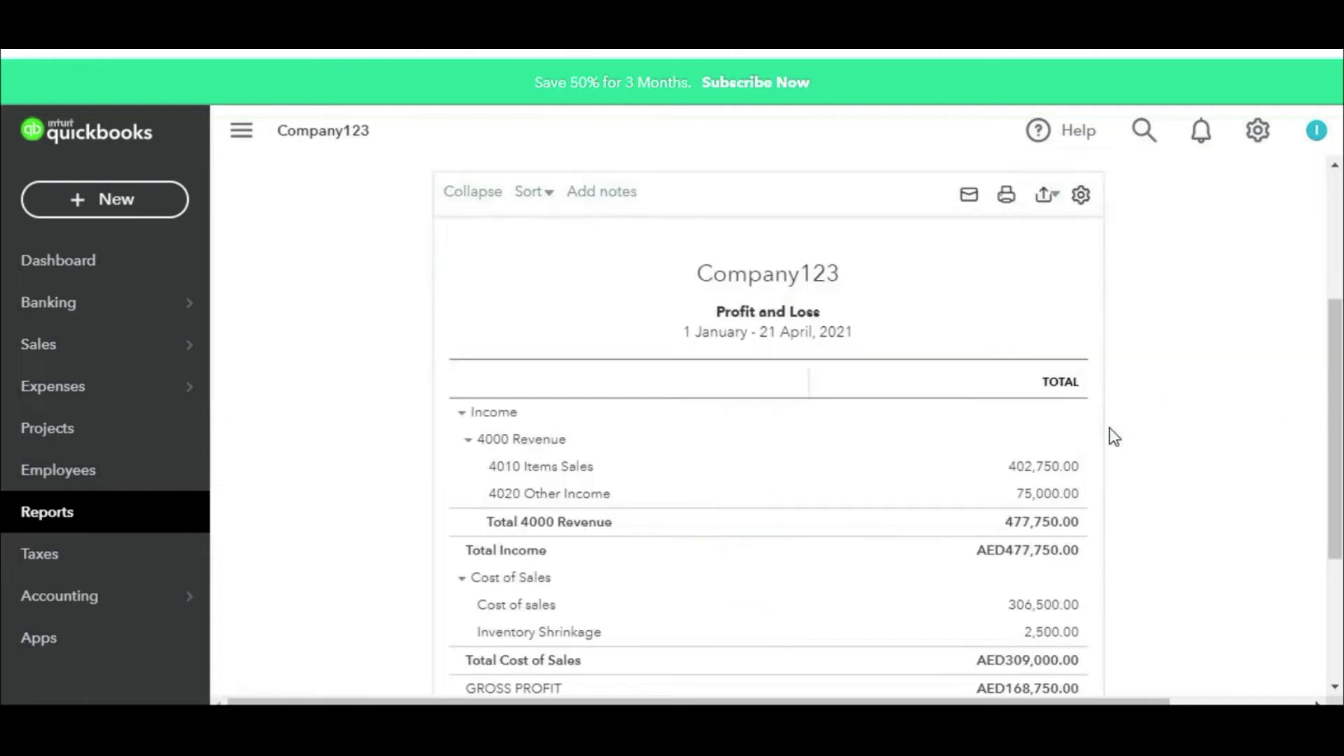
Step: Rerun the Profit and Loss report through 18 April 2021 to compare Items Sales
scroll(955, 393, up, 4)
click(801, 306)
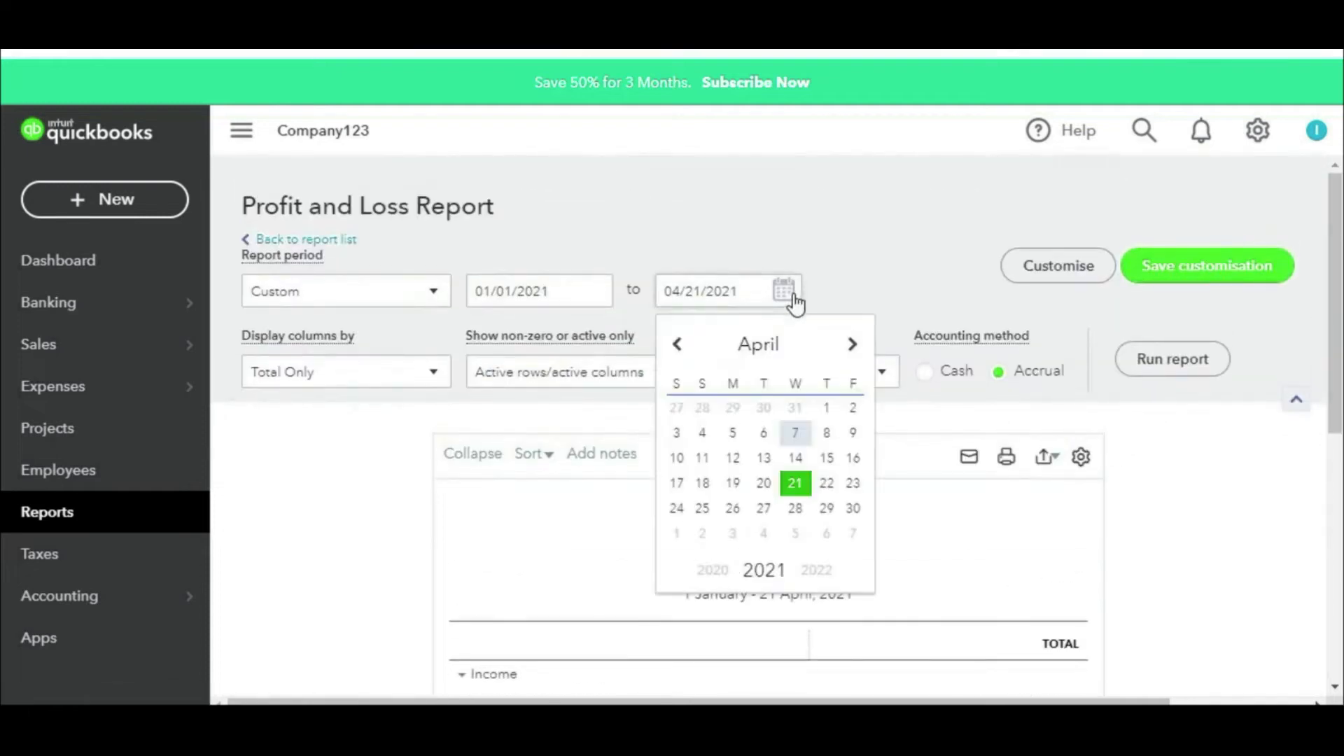
click(704, 488)
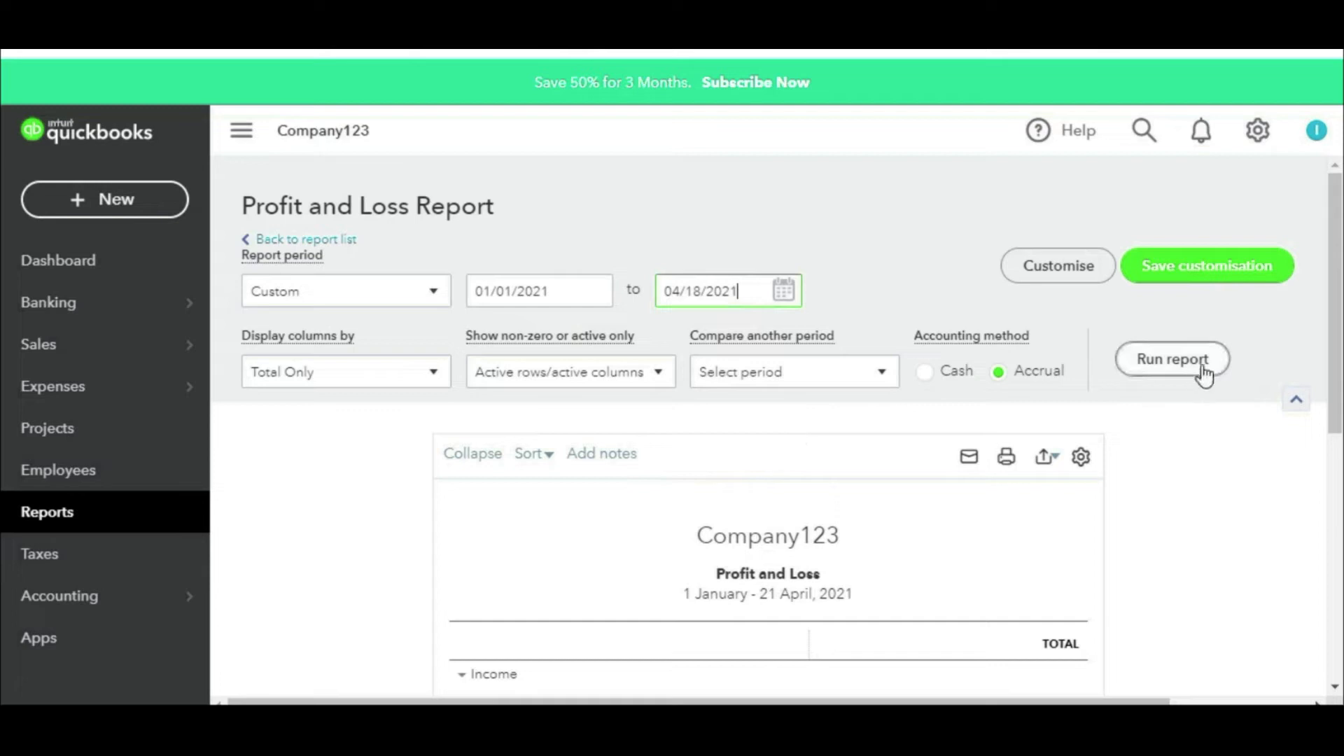
click(1188, 366)
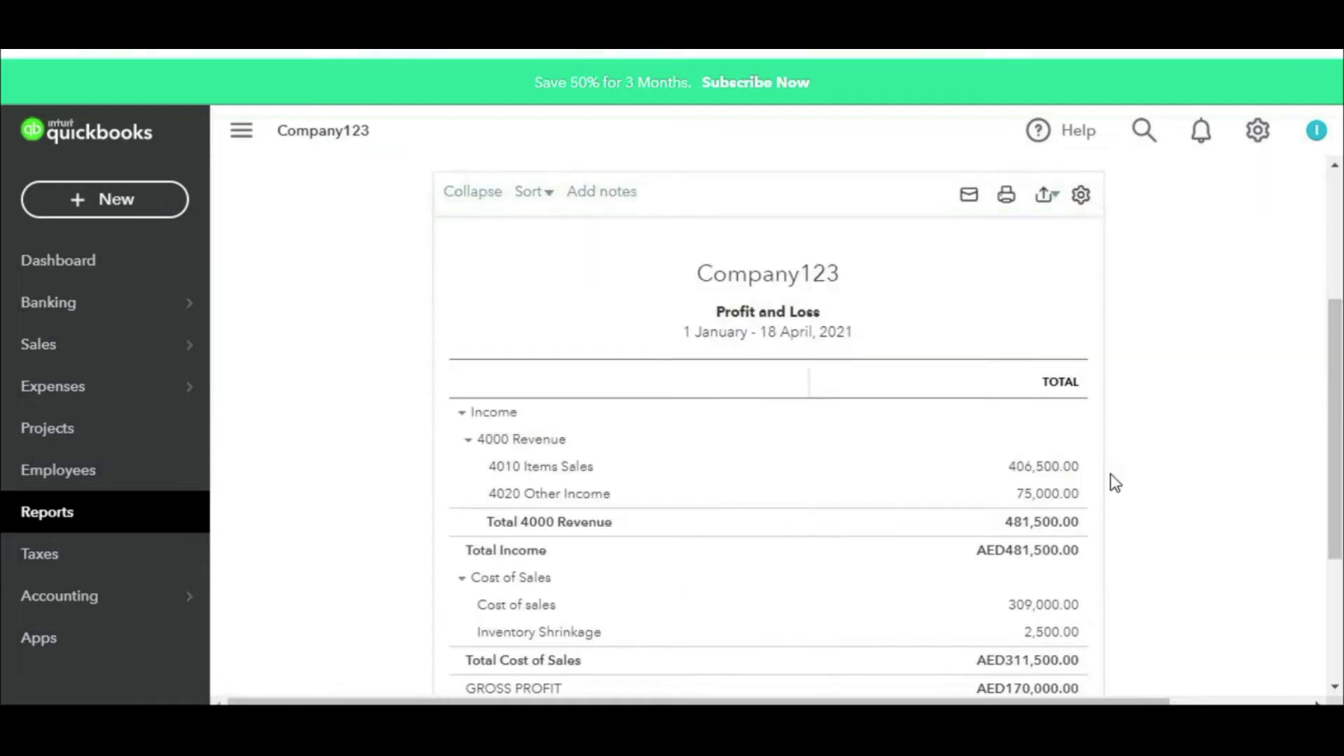
mouse_move(1093, 430)
mouse_down()
mouse_move(984, 448)
mouse_move(1076, 472)
mouse_move(1106, 432)
mouse_up()
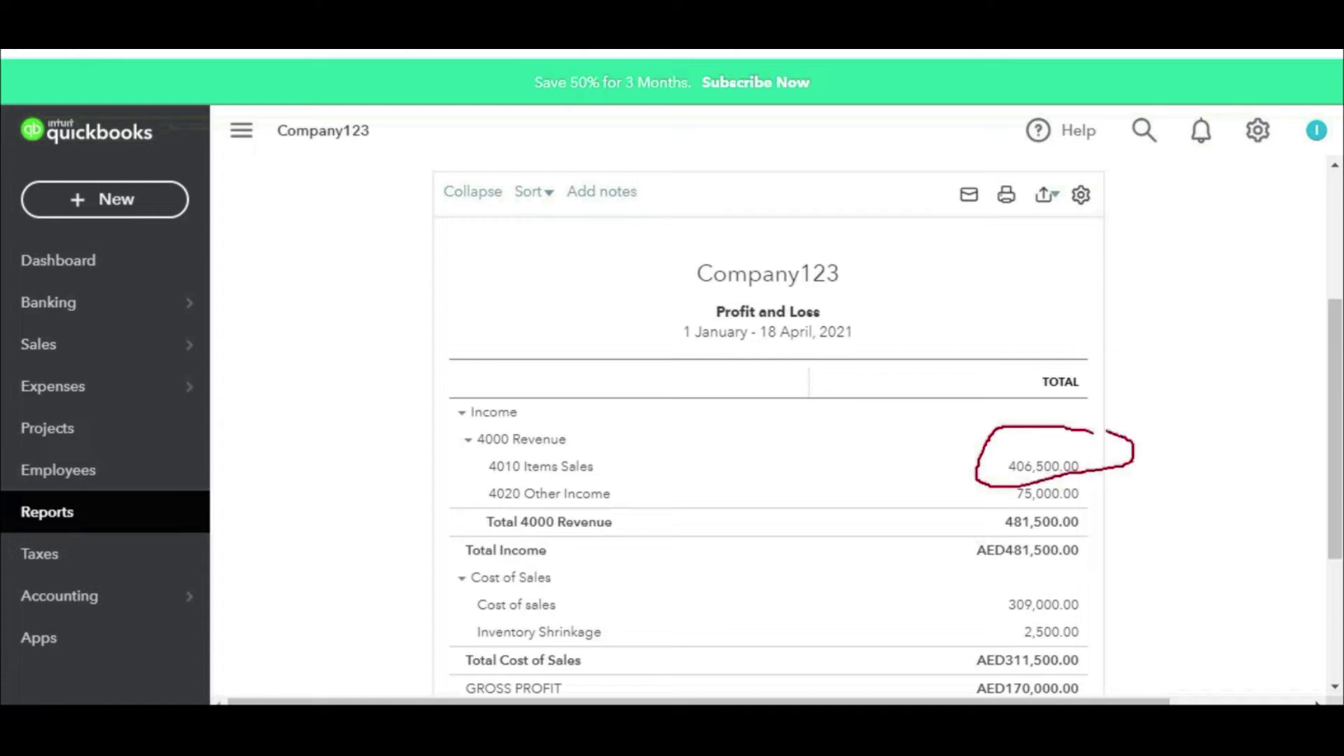
drag(1182, 400, 1125, 437)
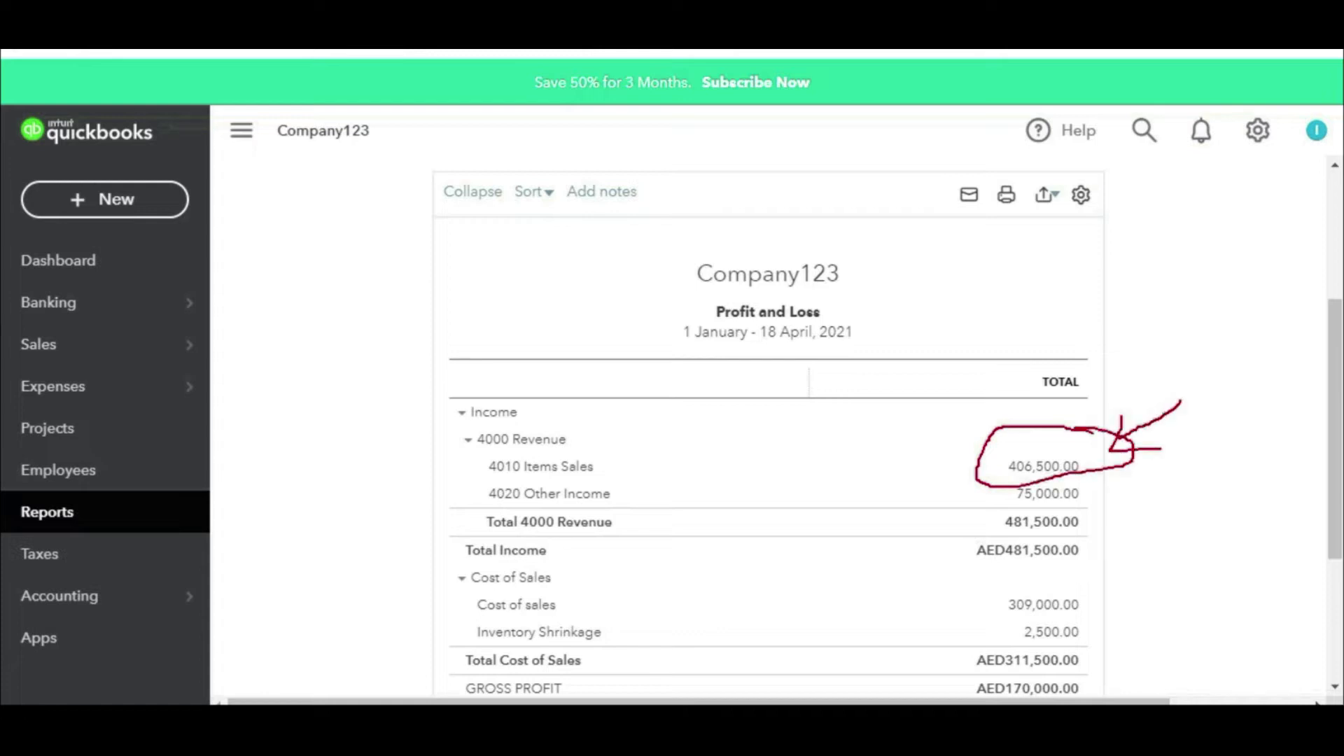
key(Escape)
Step: Rerun the report through 21 April 2021 and review Items Sales at 402,750.00
scroll(964, 434, up, 4)
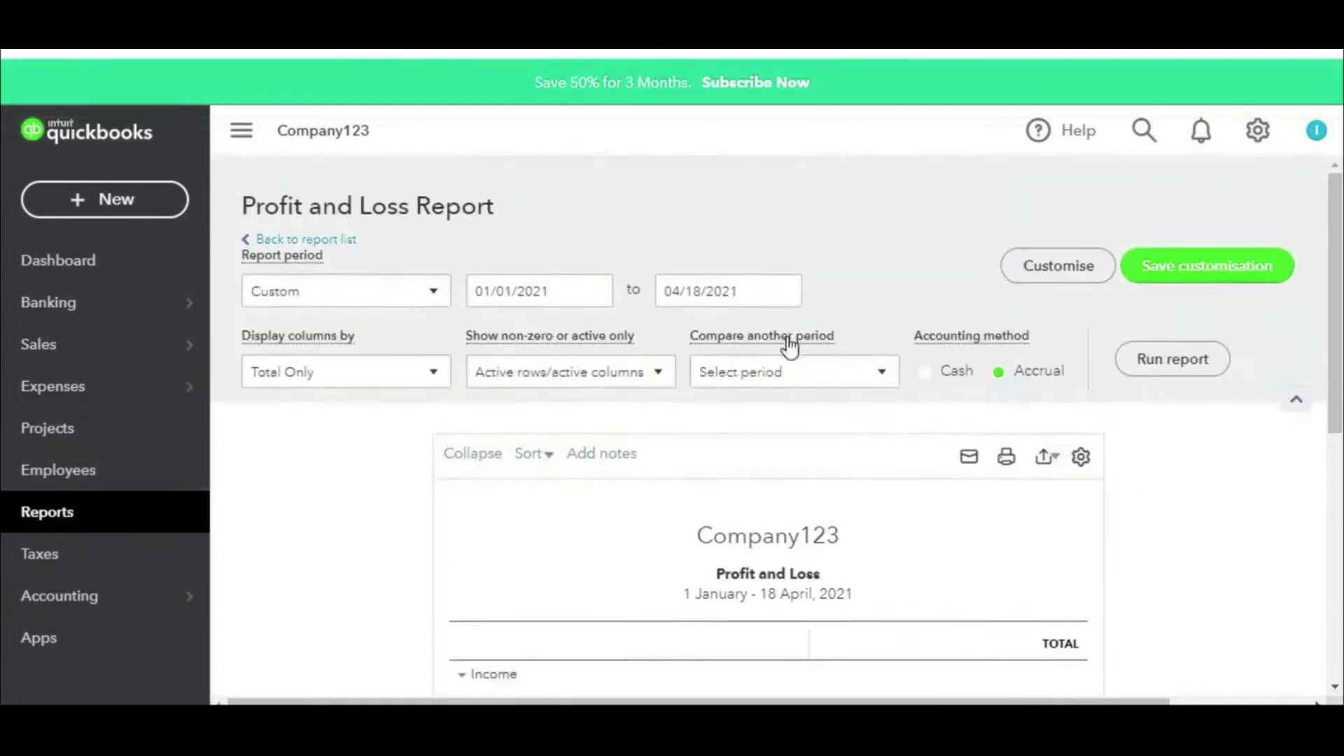
click(779, 299)
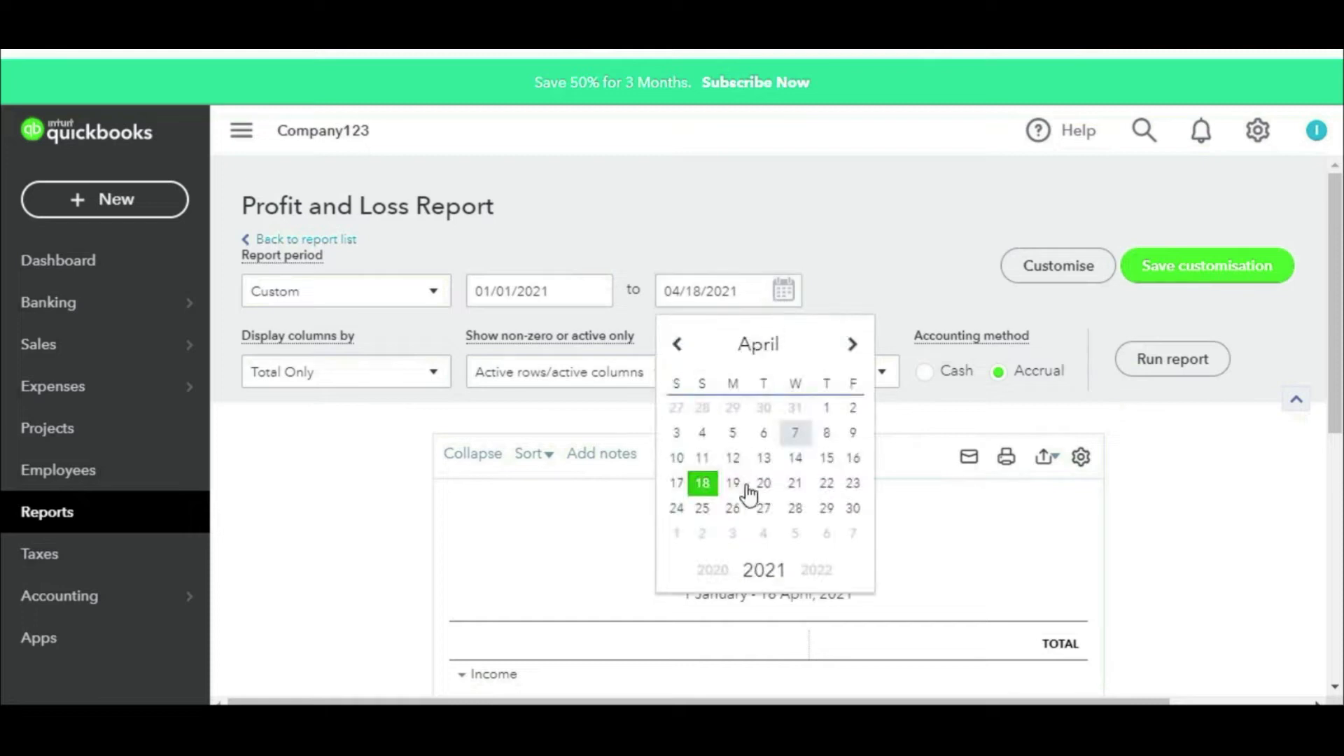
click(792, 490)
click(1146, 370)
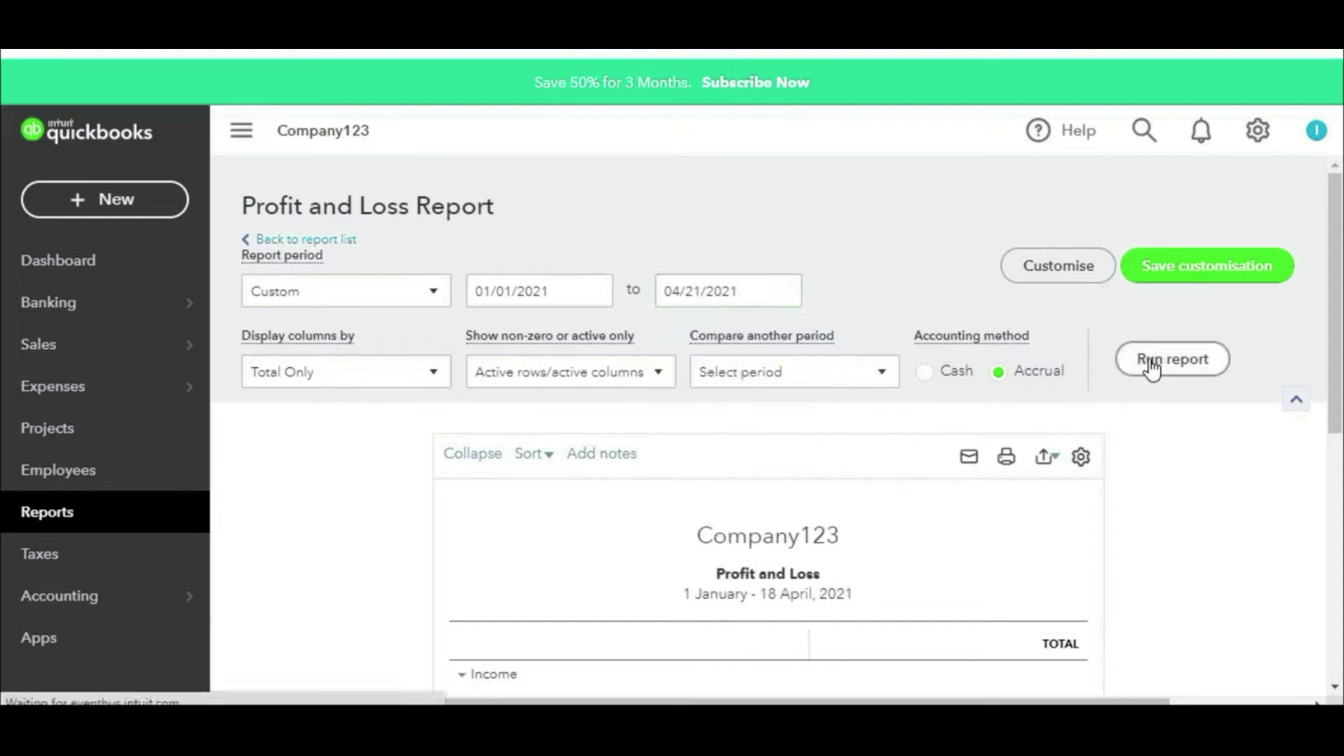
scroll(1150, 369, down, 4)
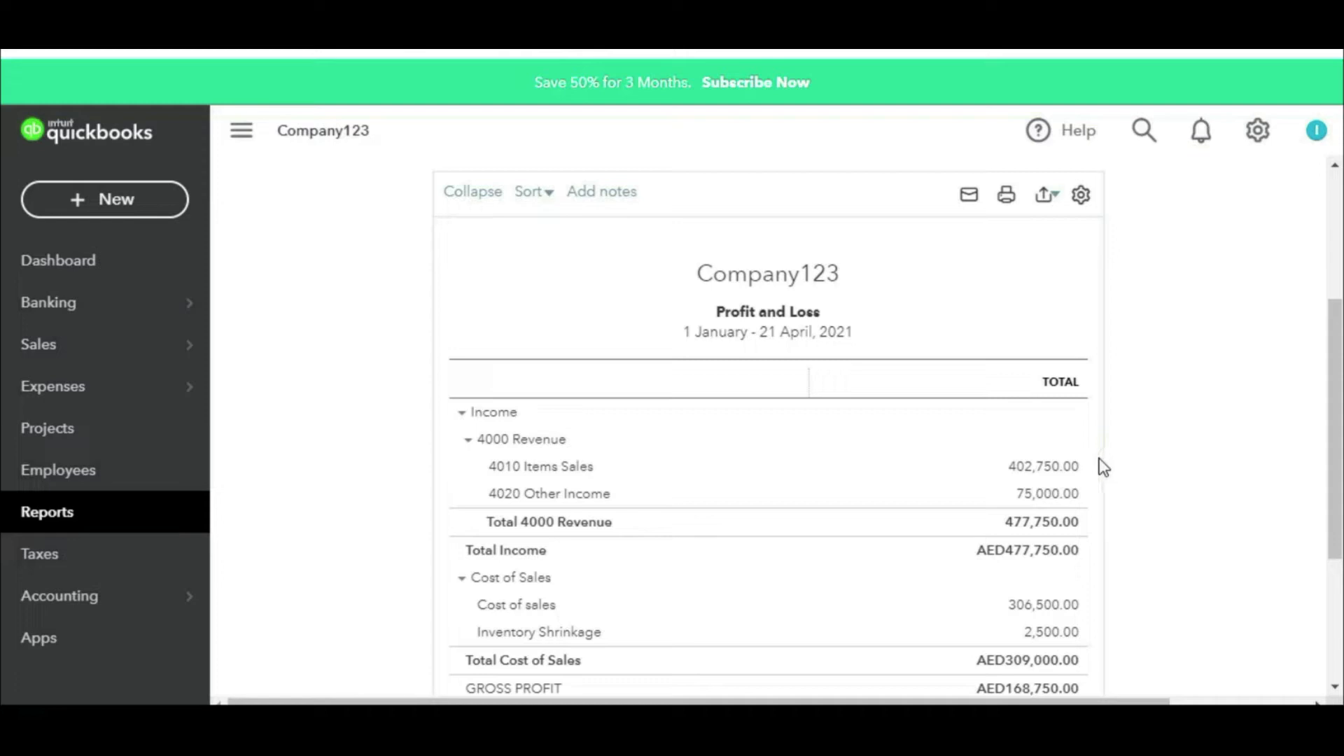
drag(1099, 434, 997, 437)
drag(1007, 483, 1118, 471)
drag(1207, 419, 1156, 422)
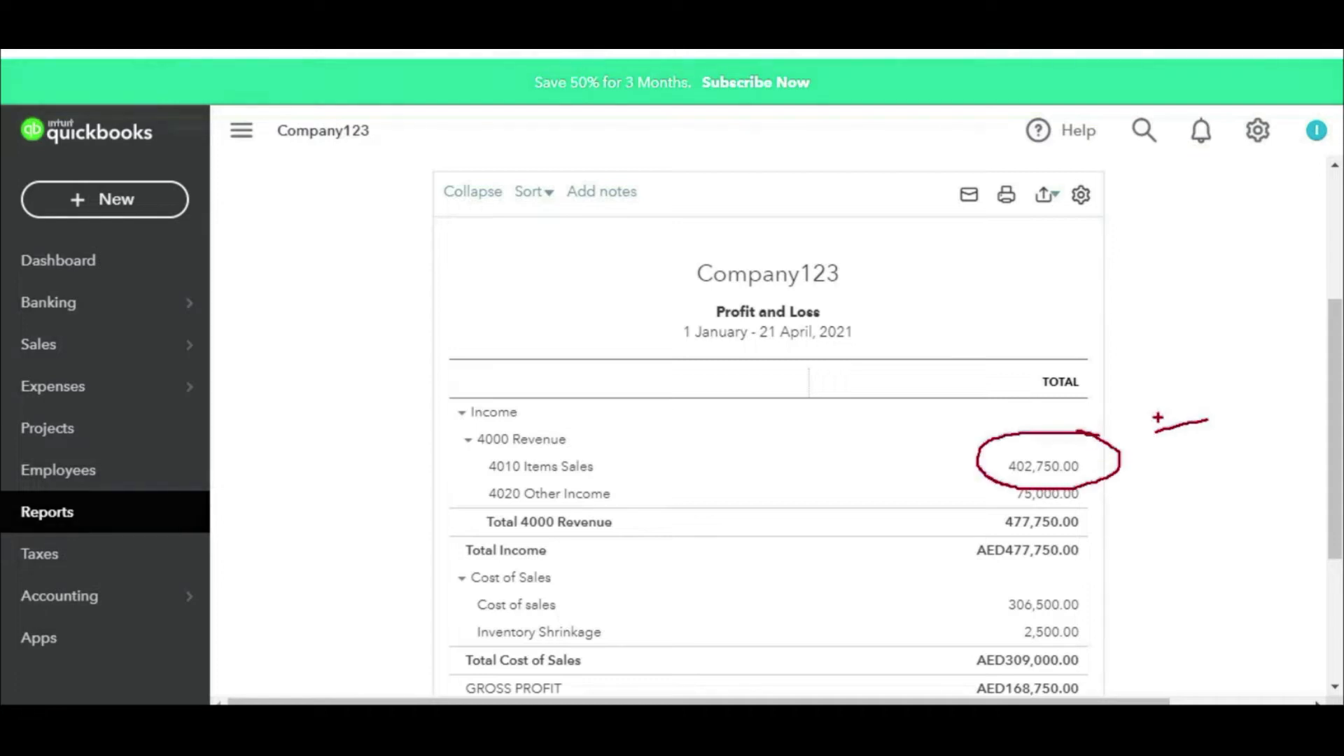
Step: Drill into Items Sales 402,750.00, check credit note 1004 at -3,750.00, then return to Reports
click(1044, 466)
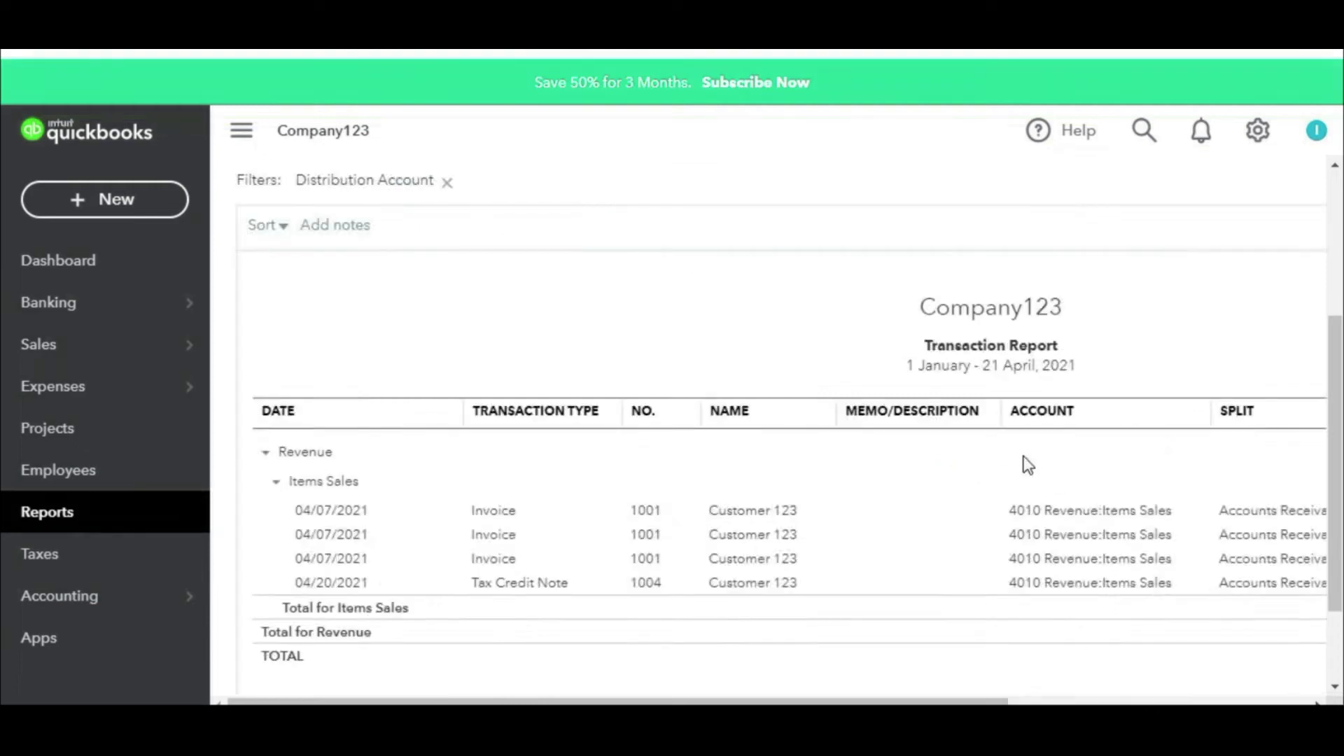
drag(855, 701, 1120, 700)
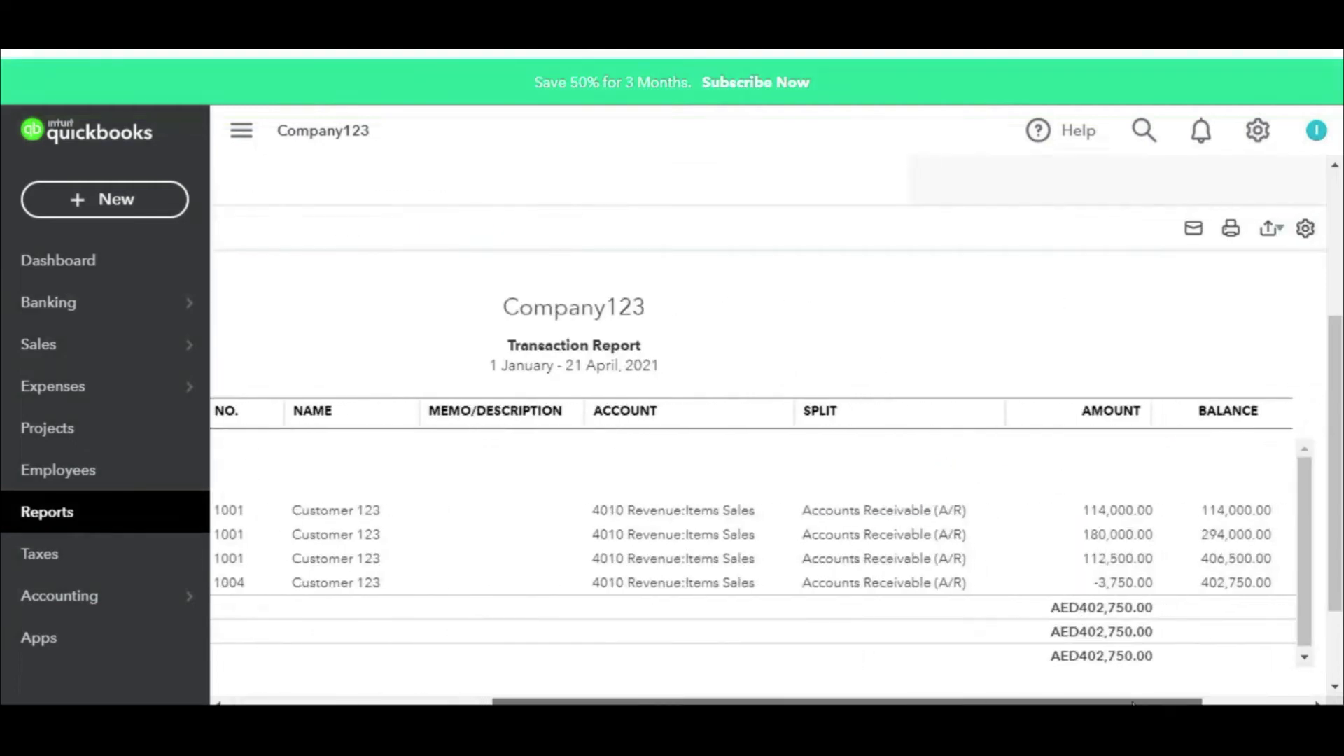
drag(1041, 499, 1135, 462)
mouse_move(1053, 537)
mouse_down()
mouse_move(1105, 483)
mouse_move(1083, 581)
mouse_move(1170, 594)
mouse_move(1098, 564)
mouse_up()
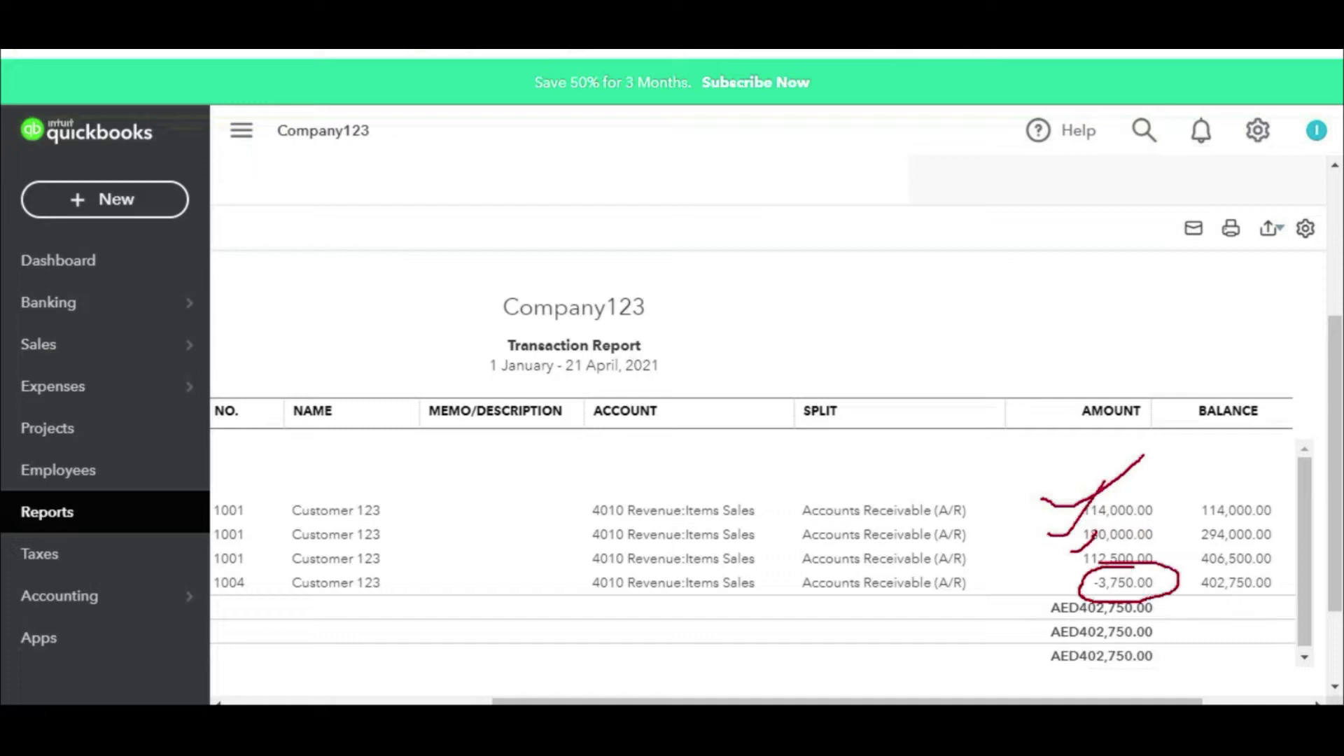
mouse_move(1188, 606)
mouse_down()
mouse_move(1055, 630)
mouse_move(1147, 593)
mouse_up()
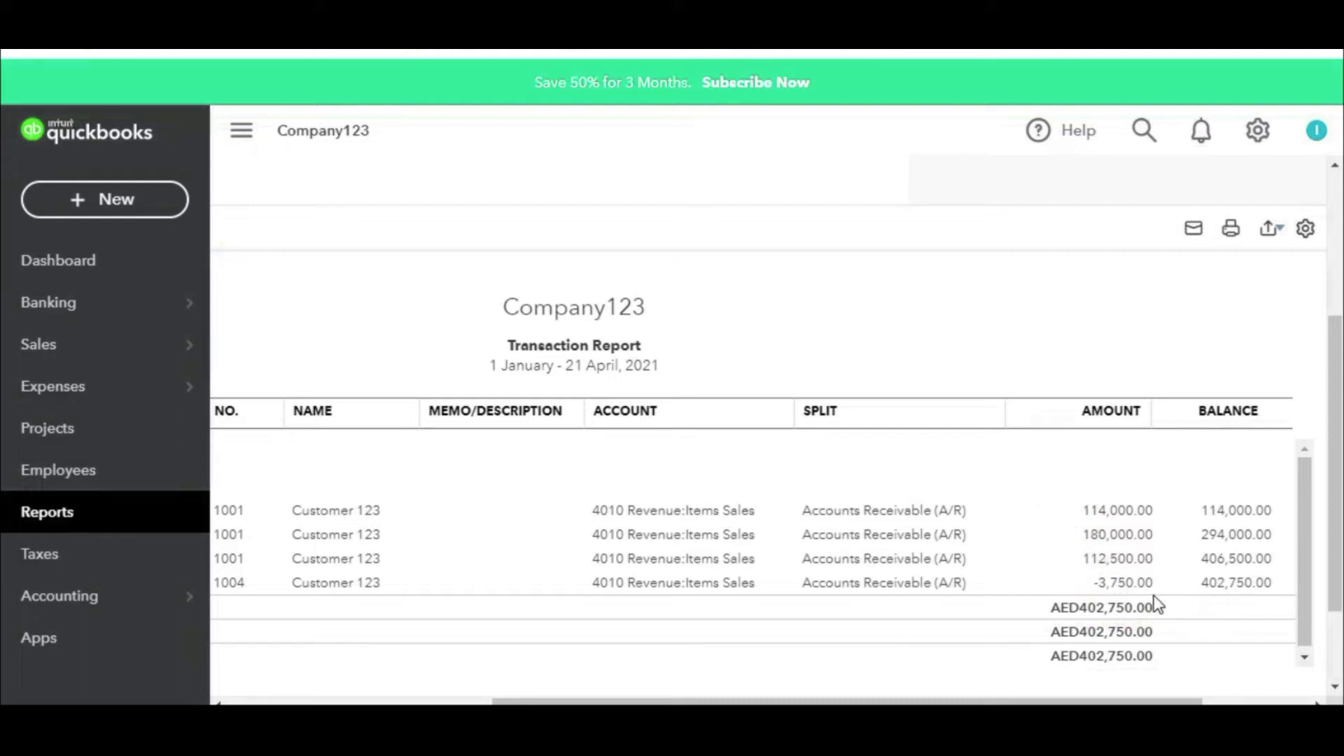
click(81, 514)
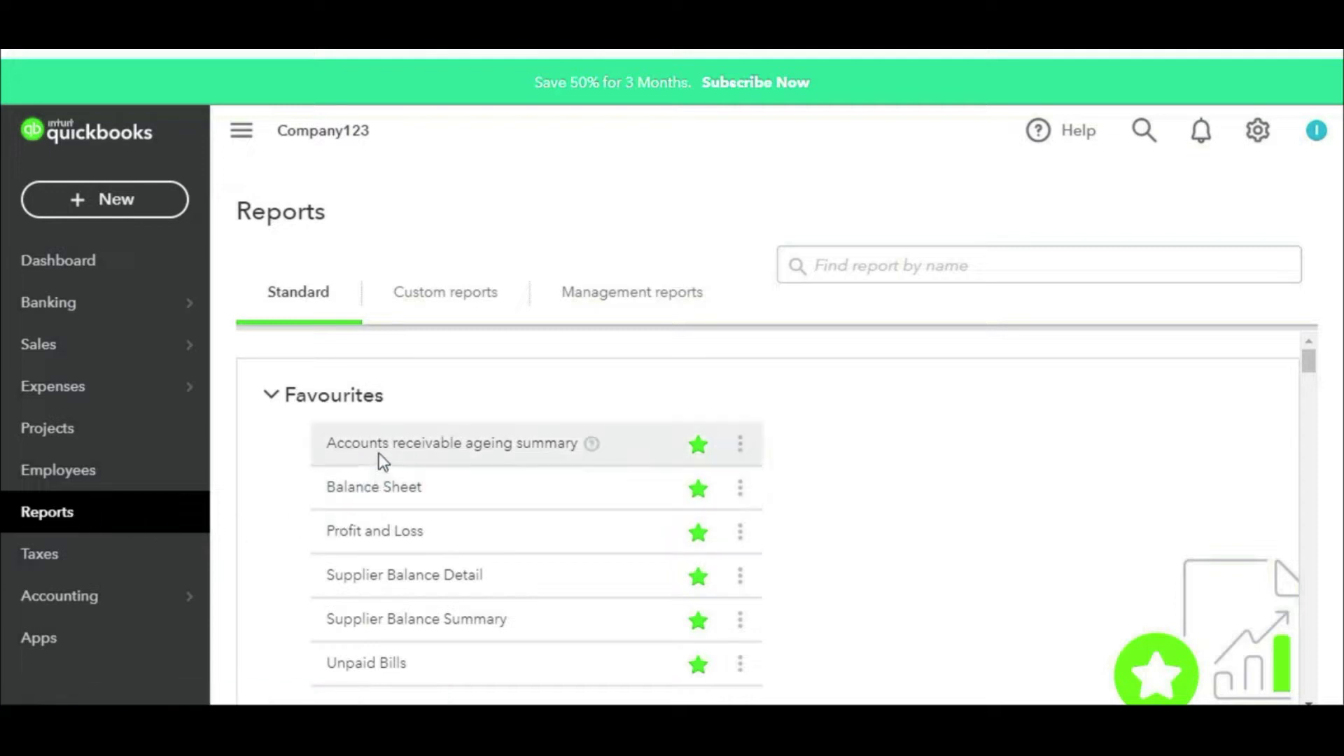
Step: Open the Balance Sheet and scroll right to view amount and balance columns
click(378, 492)
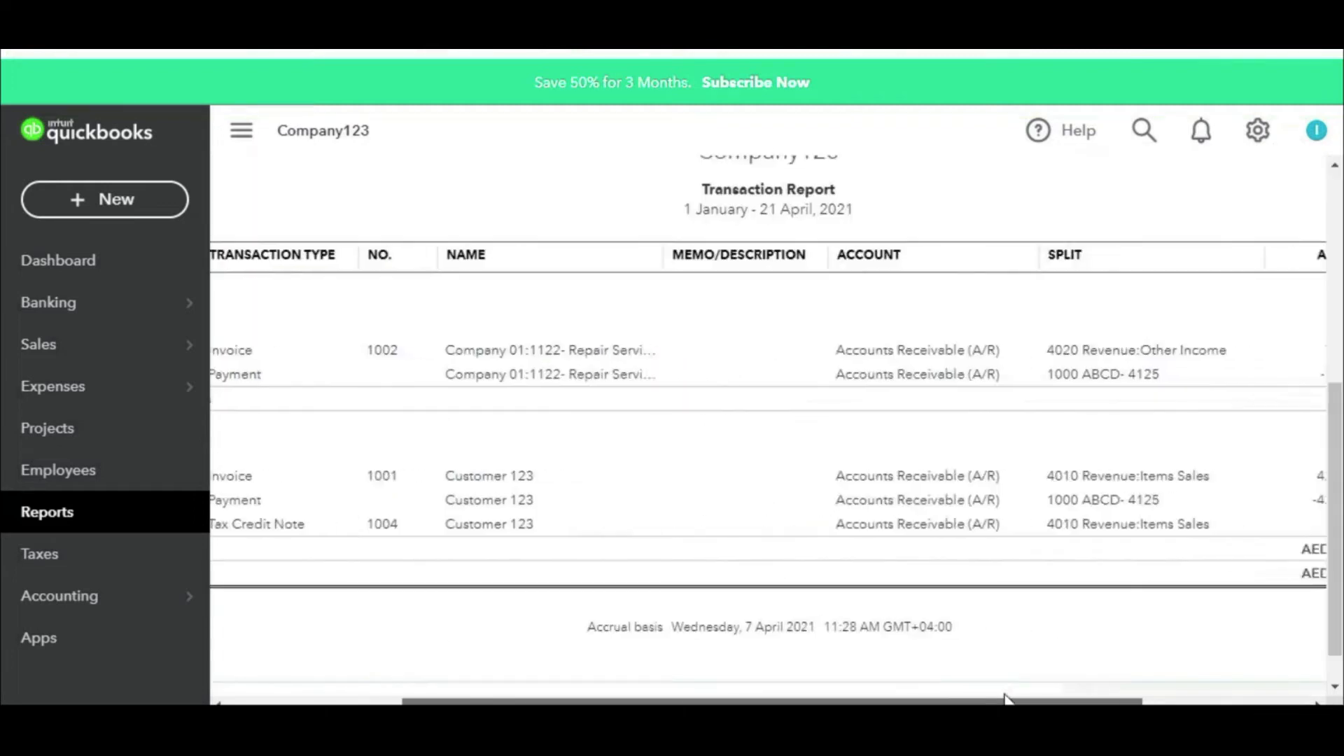
drag(1004, 698, 1138, 698)
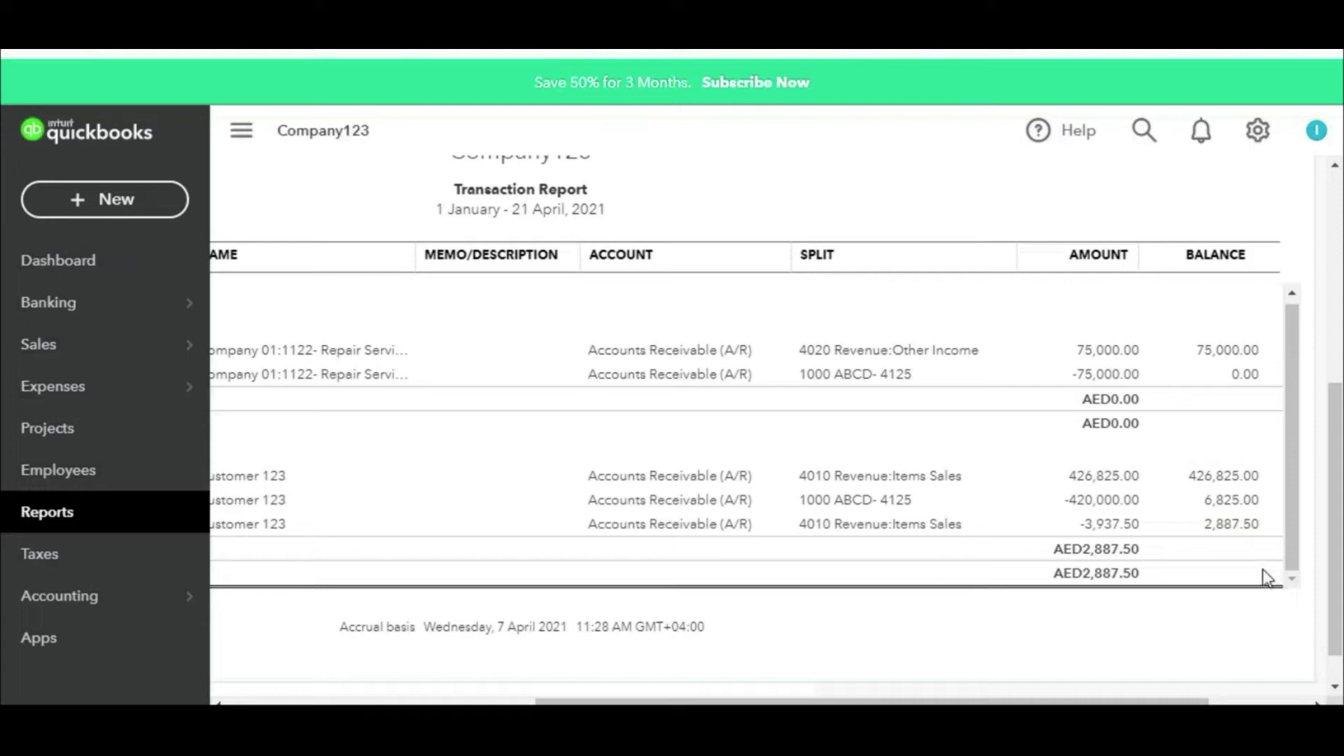
Step: Highlight the AED2,887.50 ending balance, then return to the Reports list
mouse_move(1227, 509)
mouse_down()
mouse_move(1225, 570)
mouse_move(1243, 506)
mouse_up()
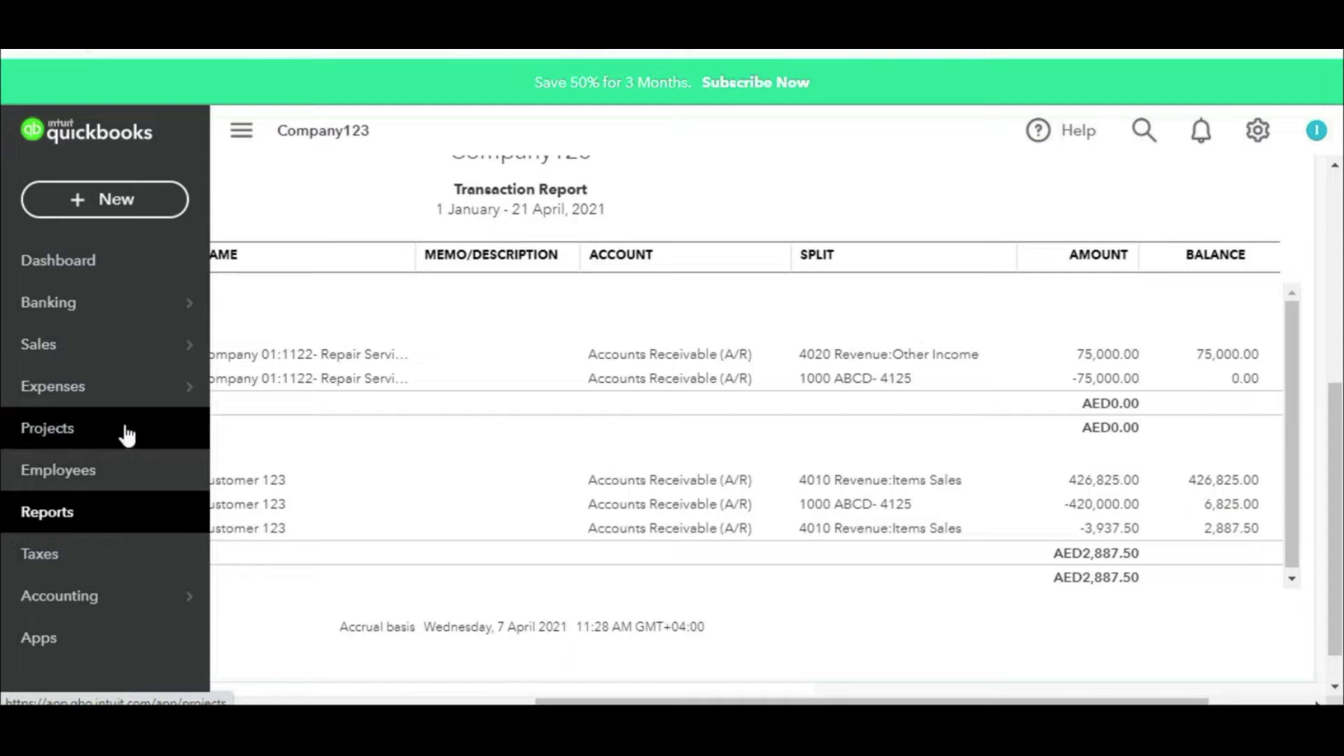
click(96, 525)
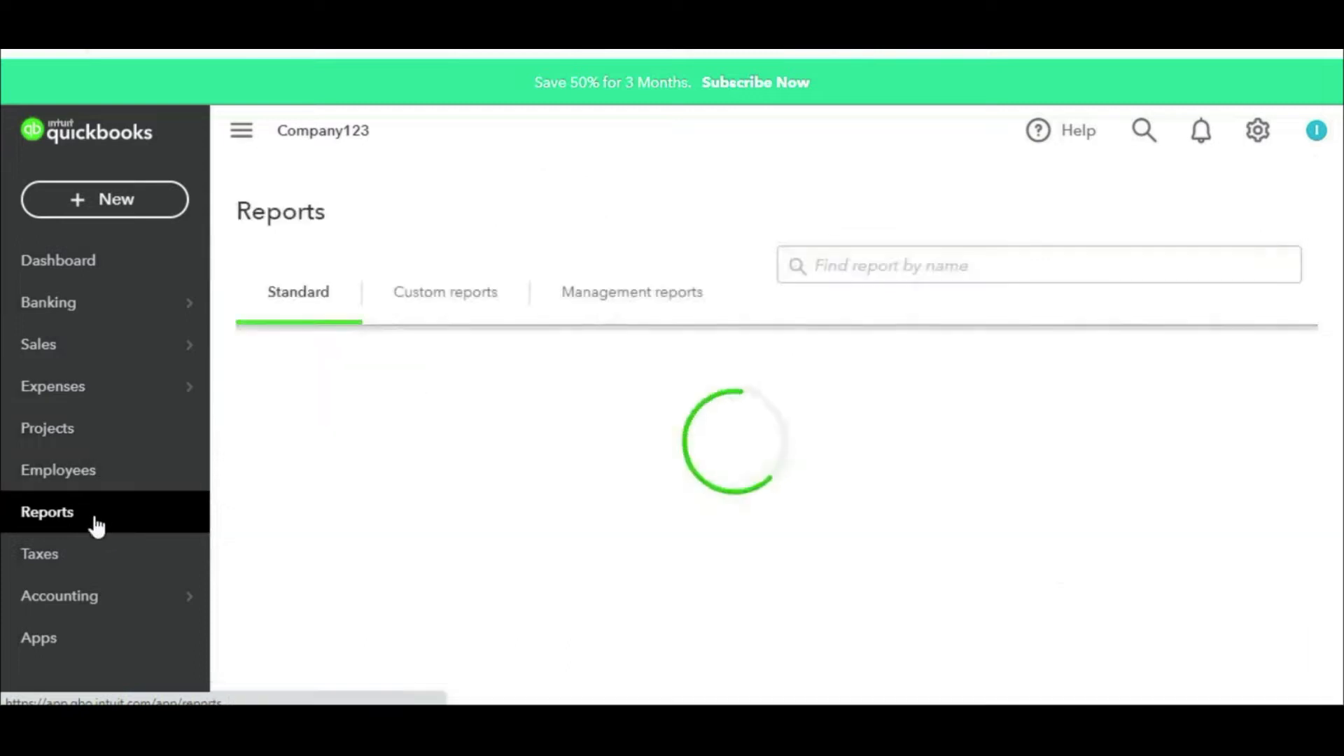
Step: Find the report by 'inven' and run Inventory Valuation Detail for 1–21 April 2021
click(879, 265)
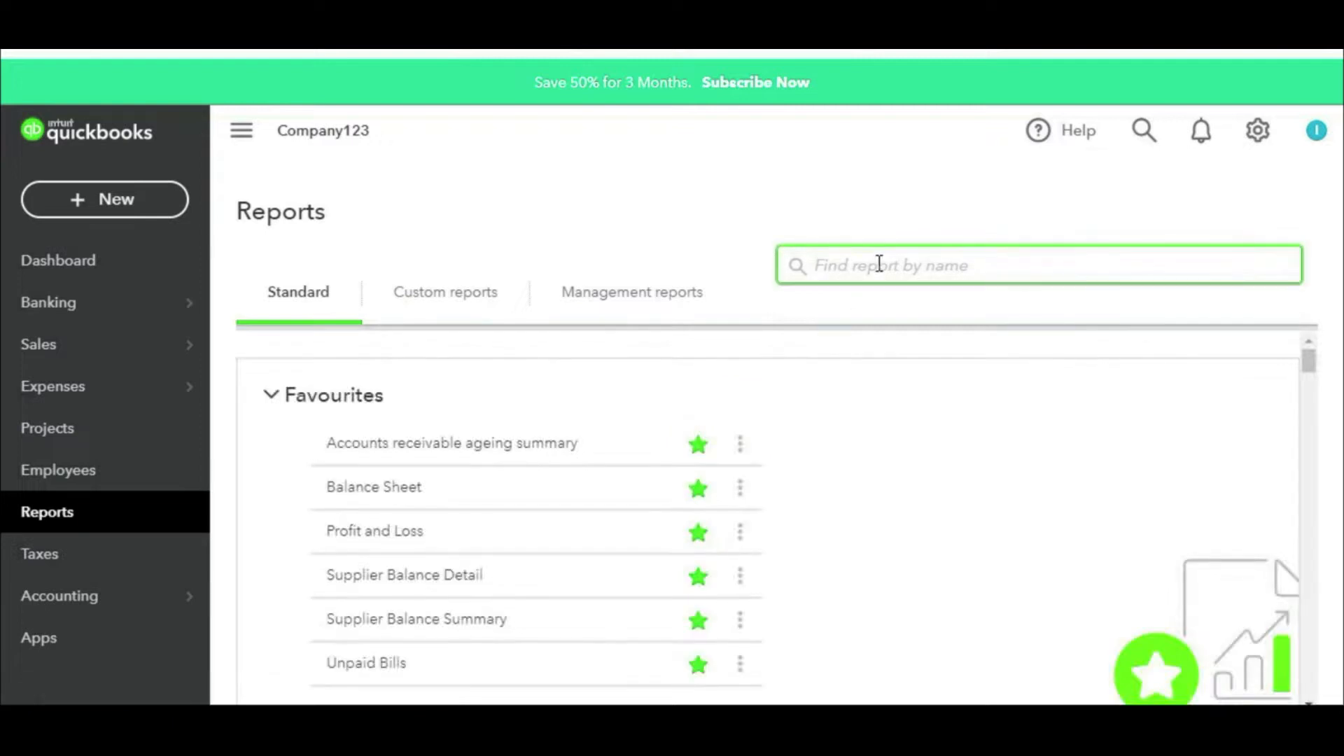
text(inven)
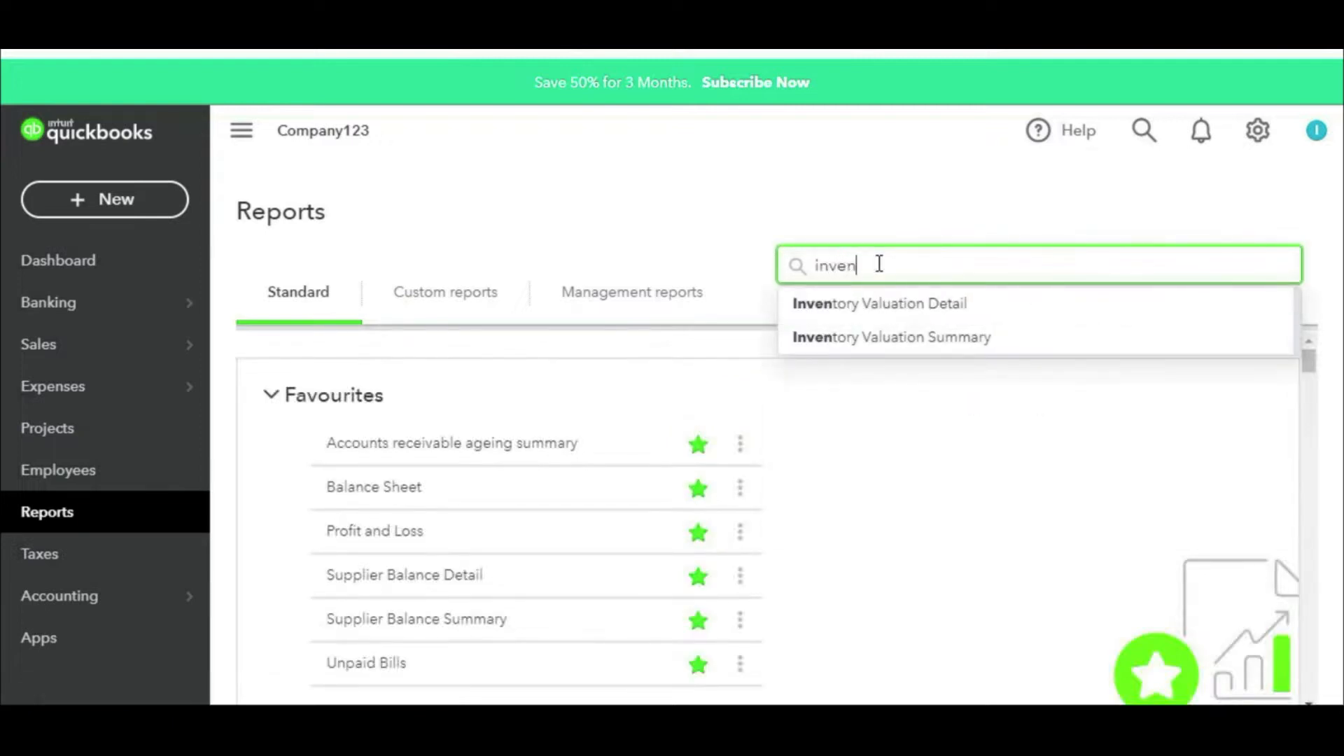
click(911, 307)
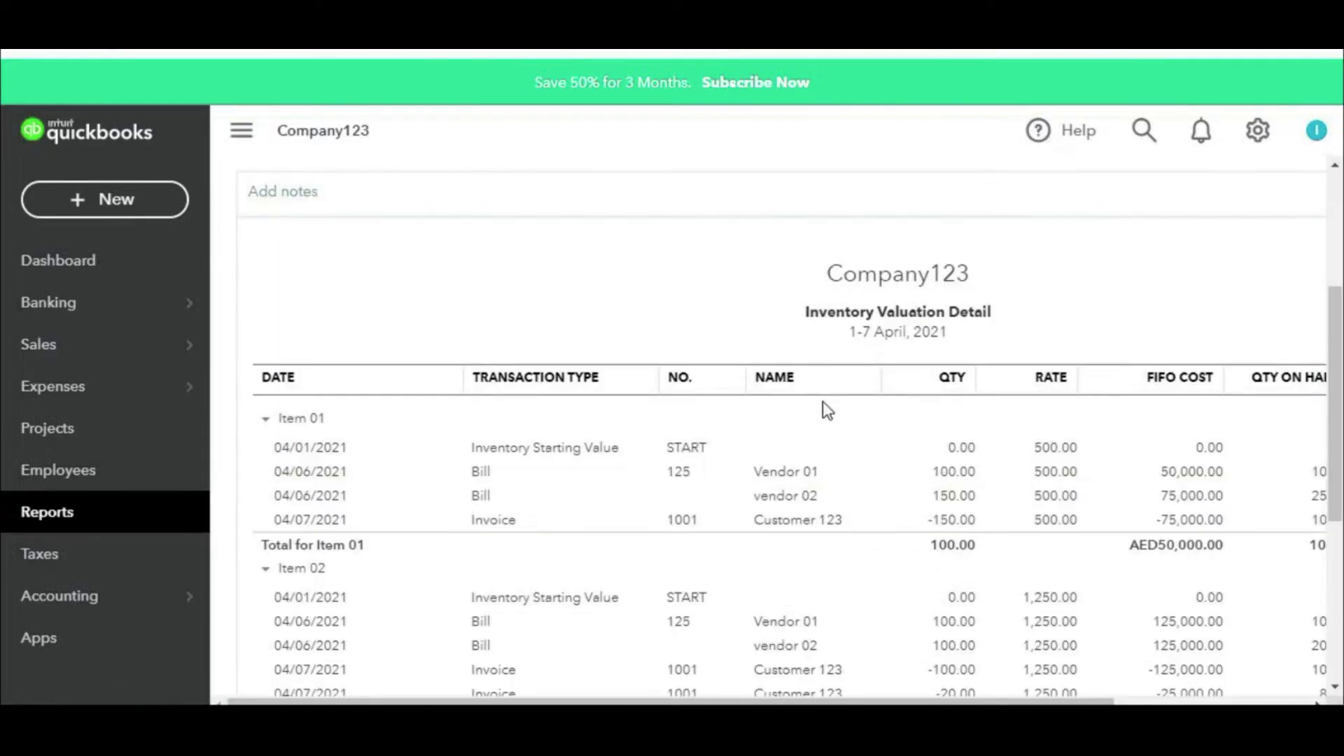
scroll(822, 401, up, 4)
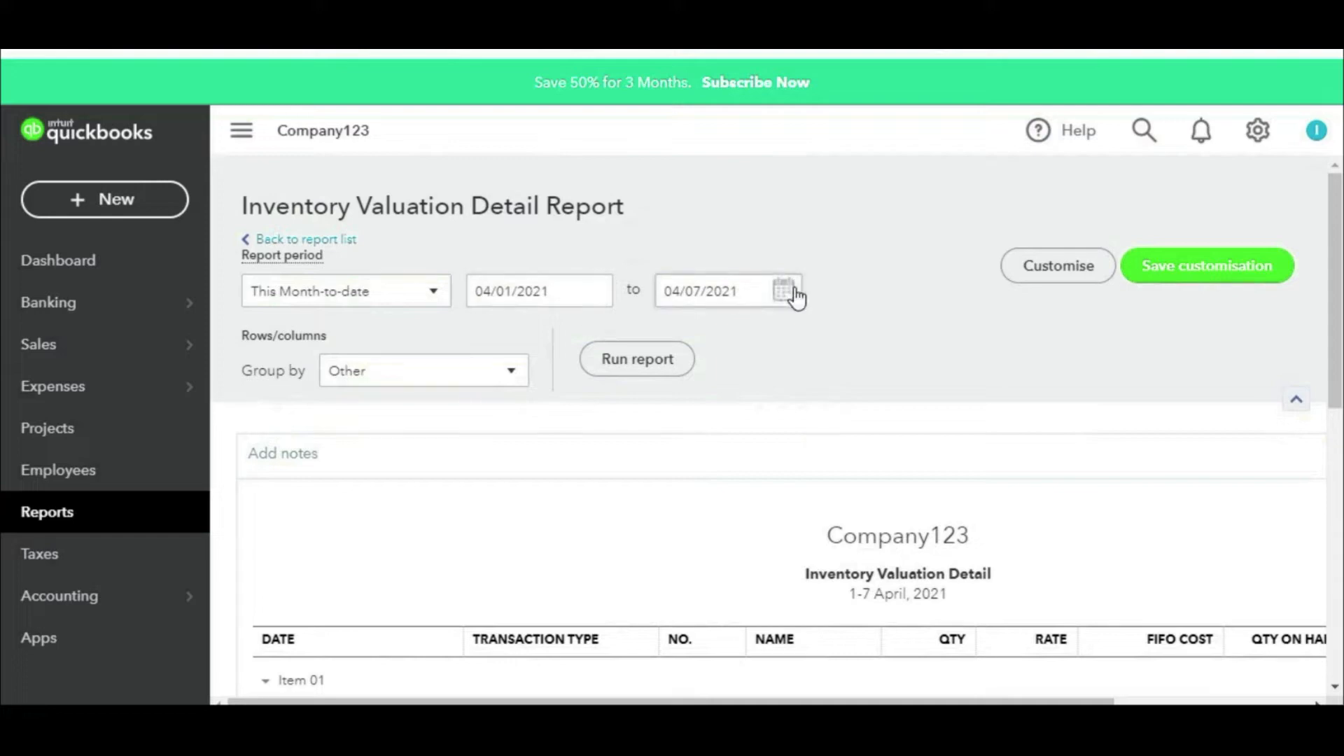
click(794, 291)
click(790, 487)
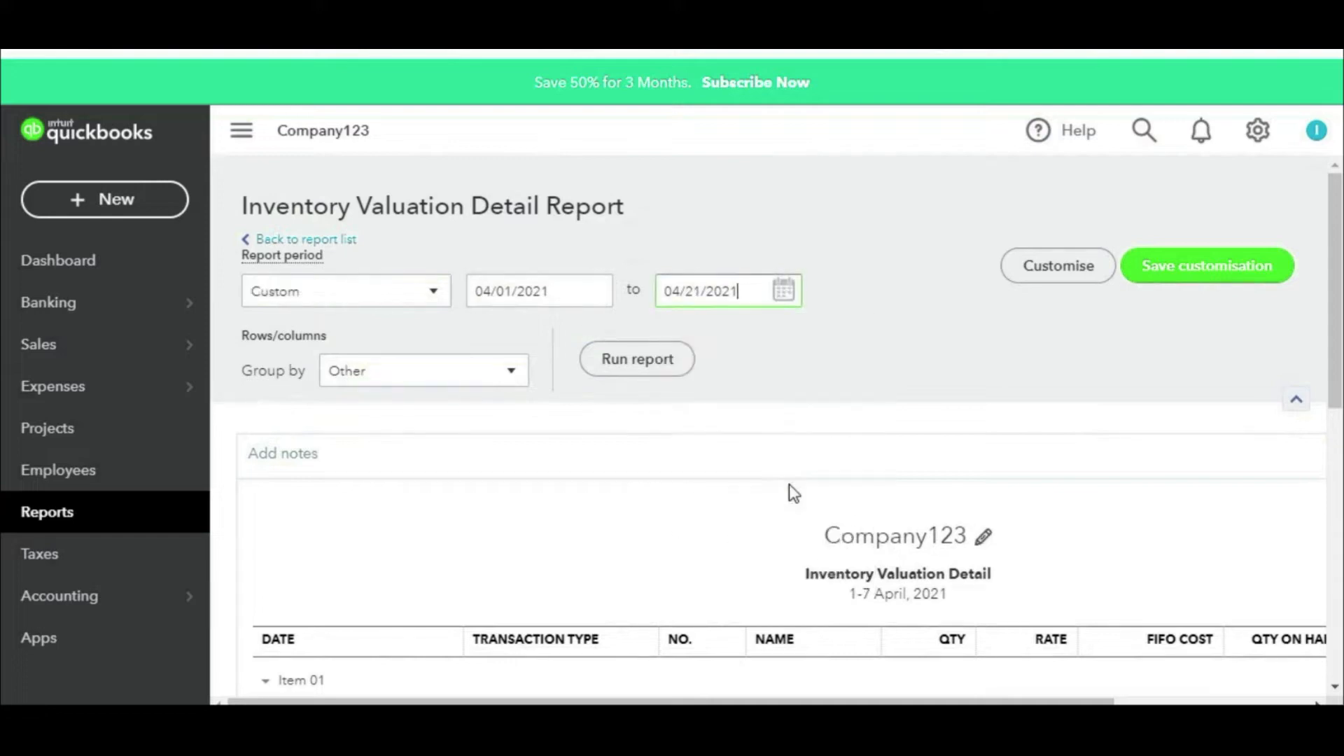
click(661, 375)
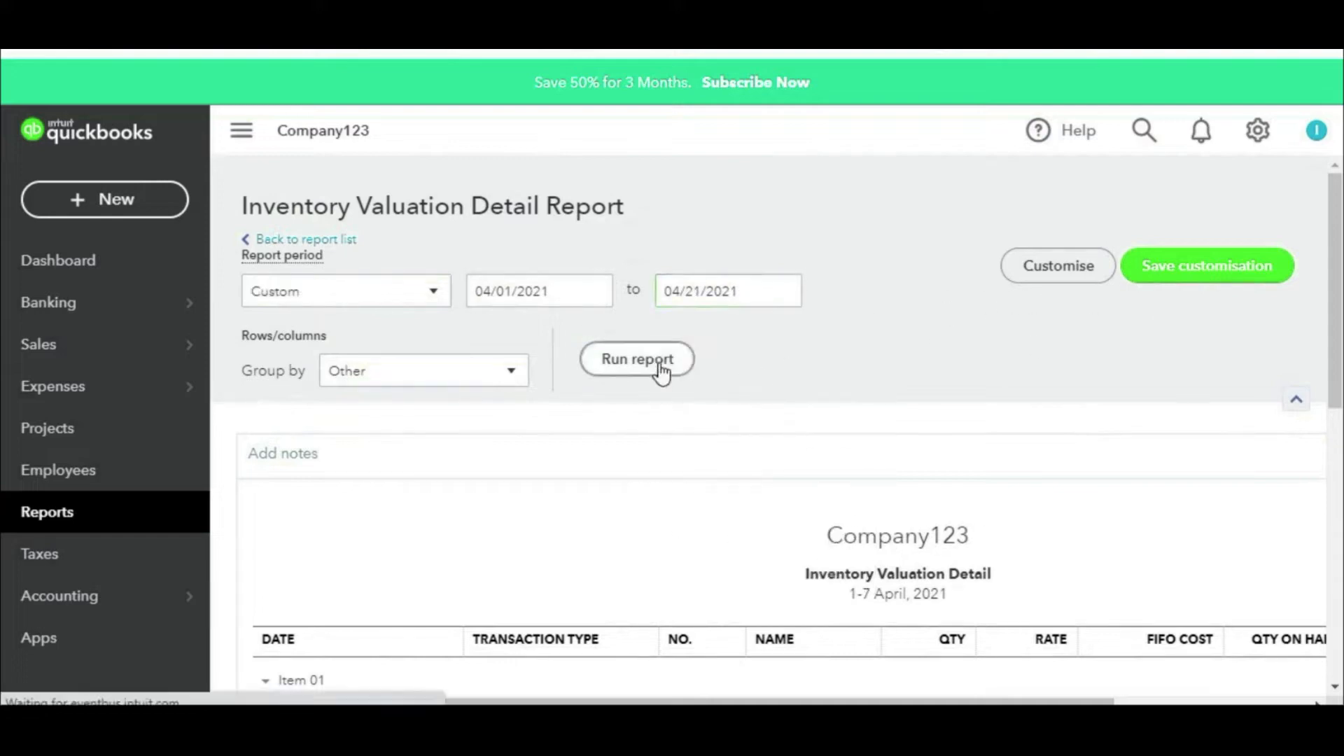
scroll(678, 375, down, 4)
scroll(876, 491, right, 5)
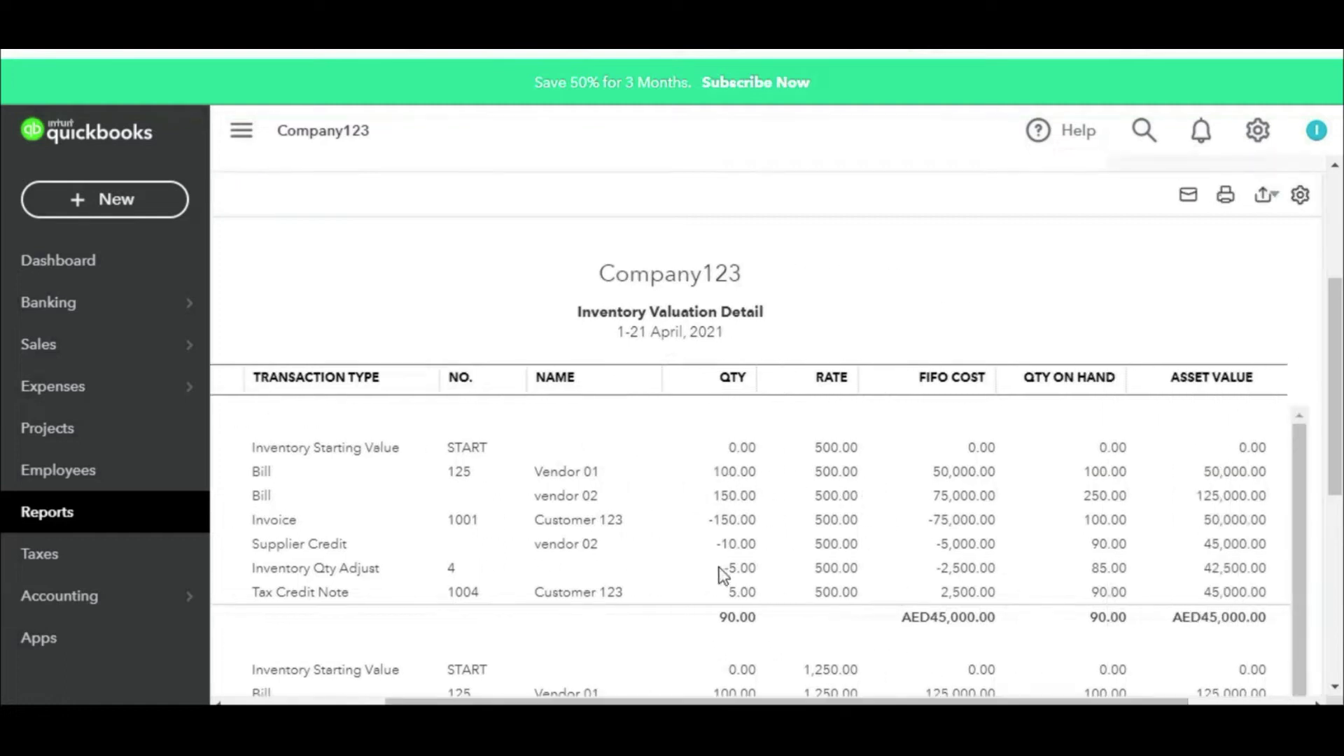
Step: Mark Item 01 quantities 100, 150, -150, -10 and -5, totalling 90.00
drag(761, 701, 669, 703)
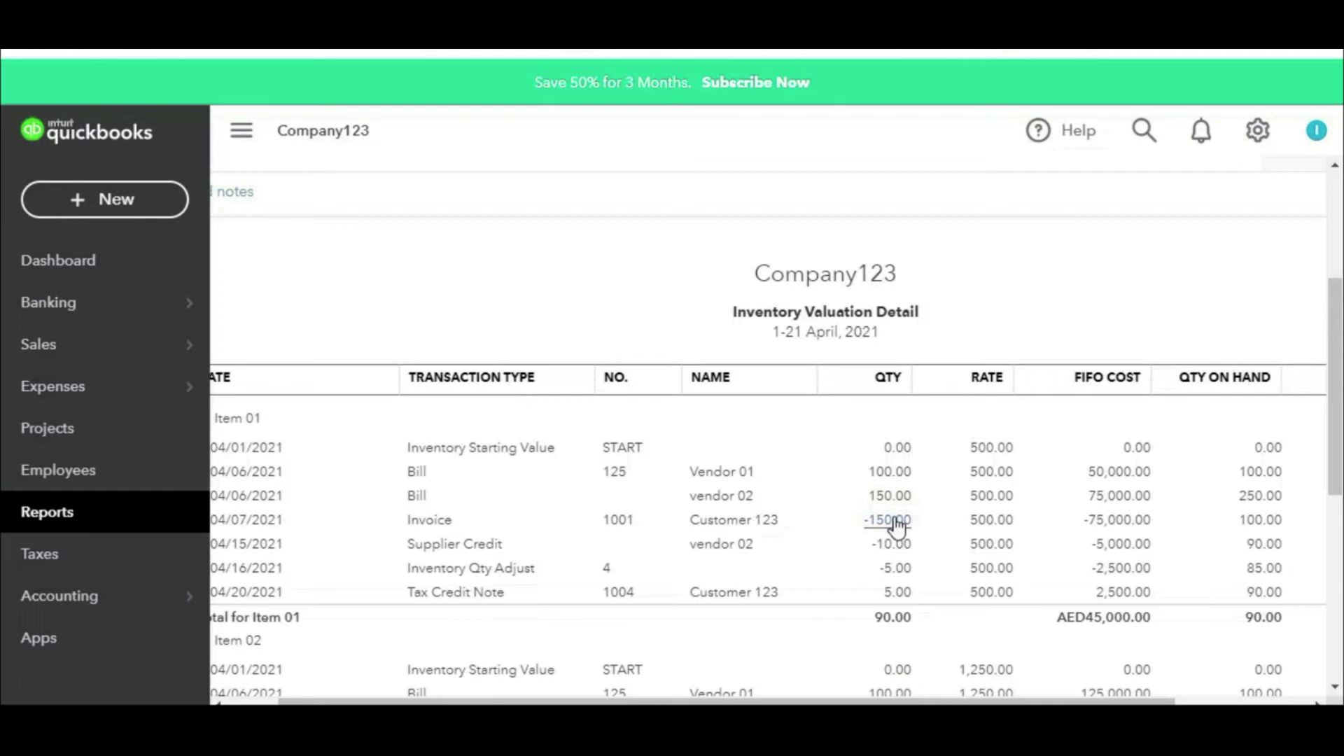
drag(928, 468, 976, 437)
drag(921, 493, 990, 453)
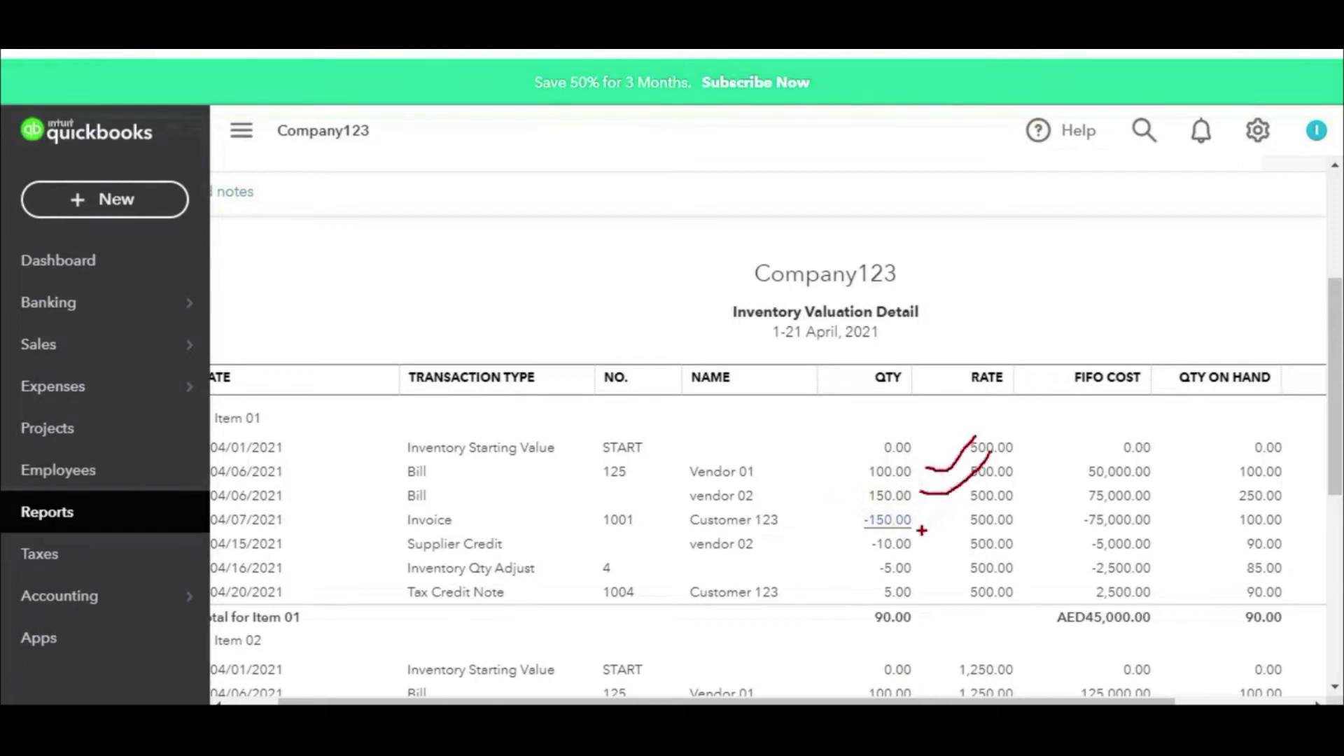
drag(919, 519, 983, 490)
drag(921, 542, 978, 517)
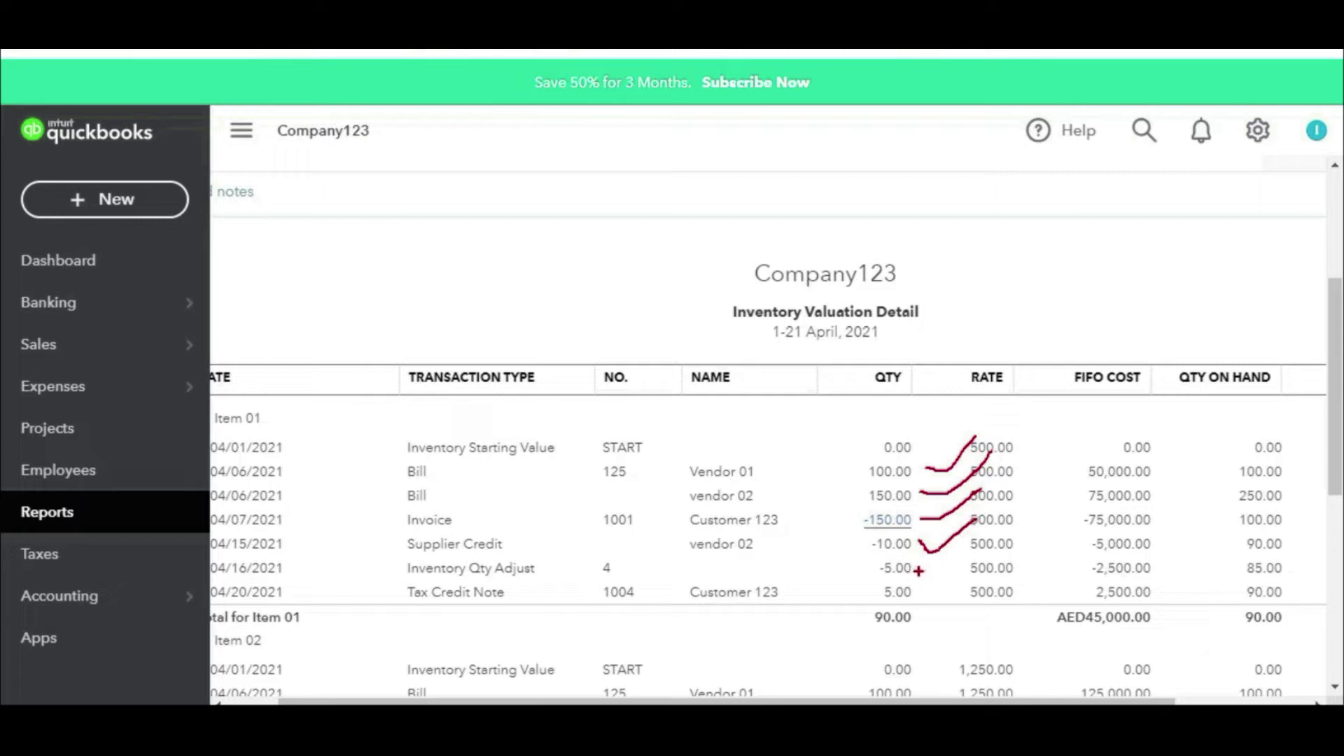
drag(926, 570, 979, 521)
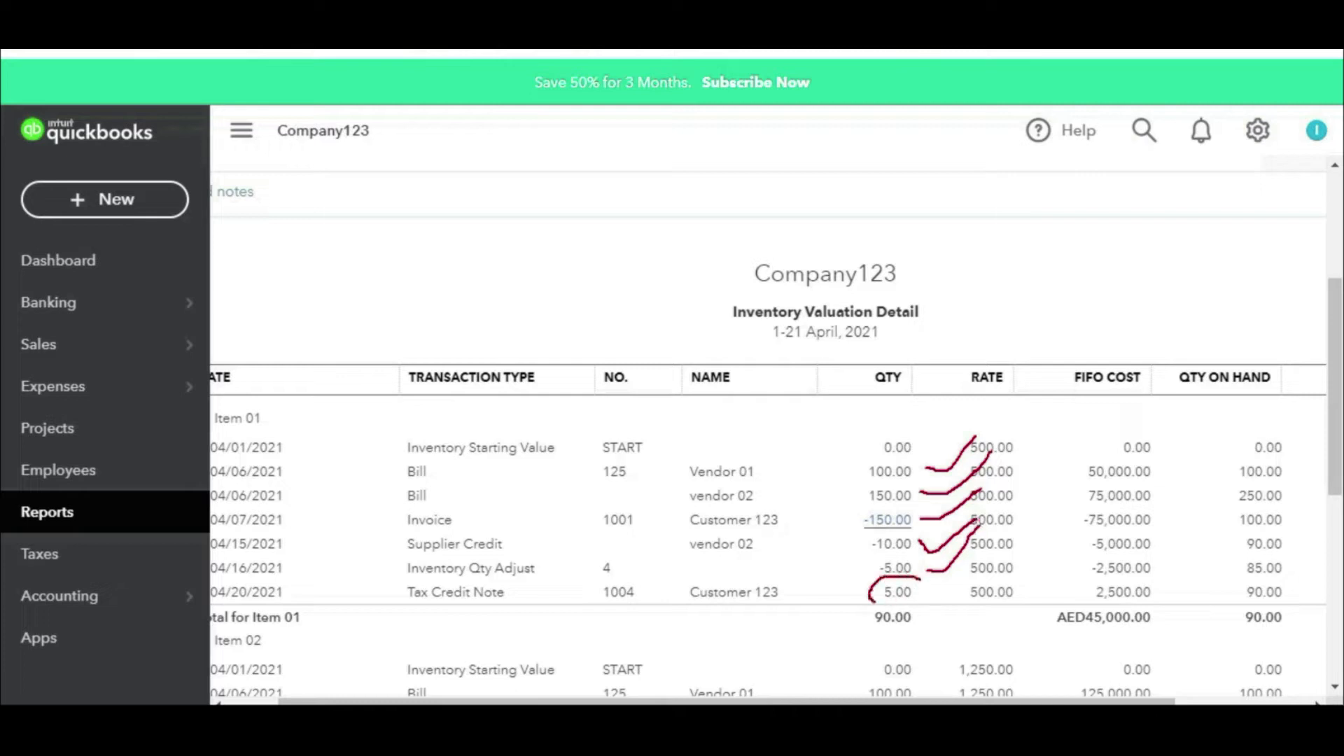
drag(864, 633, 950, 633)
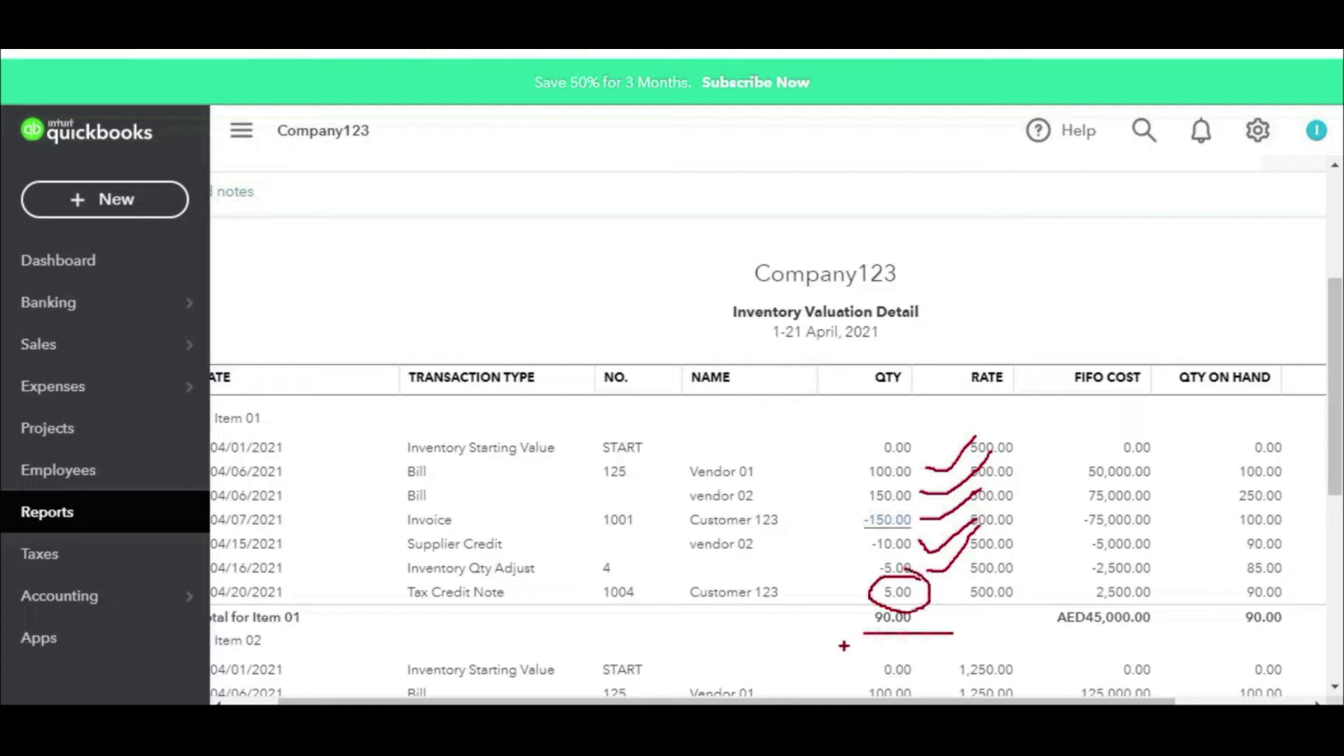
mouse_move(865, 414)
mouse_down()
mouse_move(861, 504)
mouse_move(924, 631)
mouse_up()
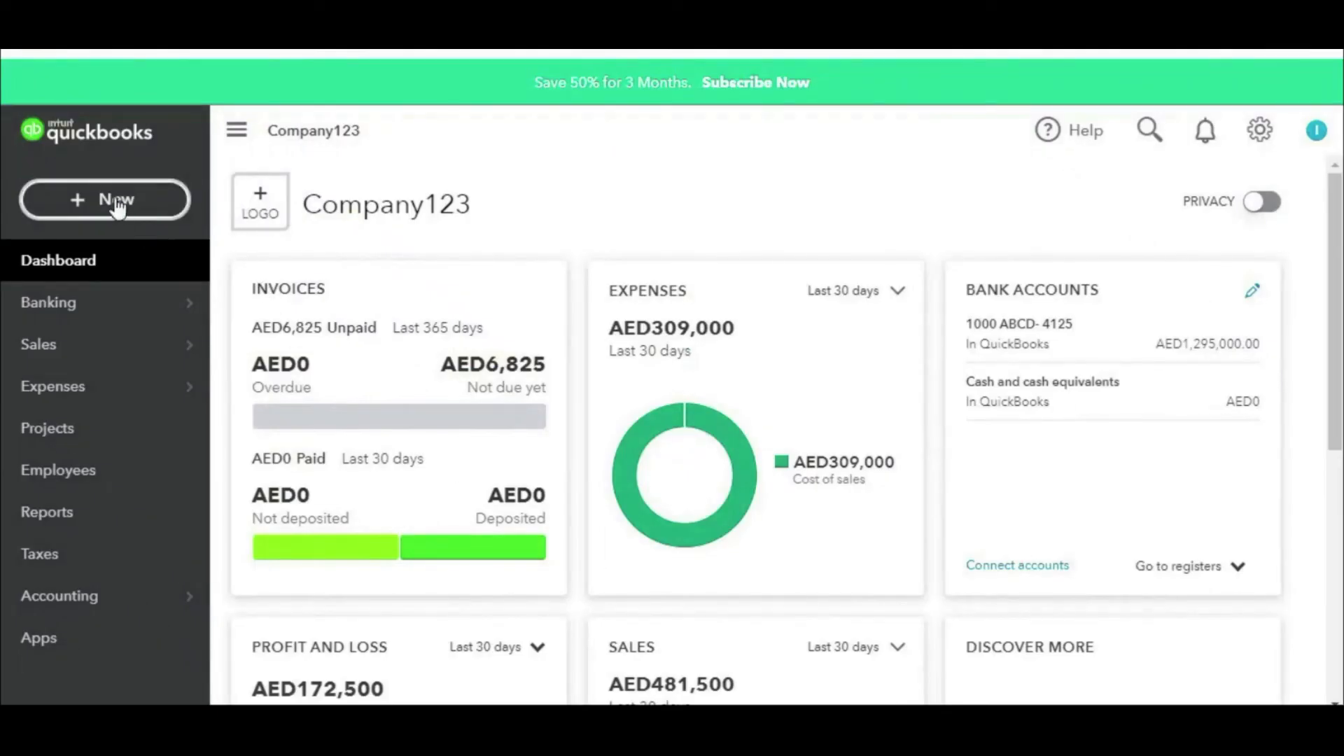
click(117, 202)
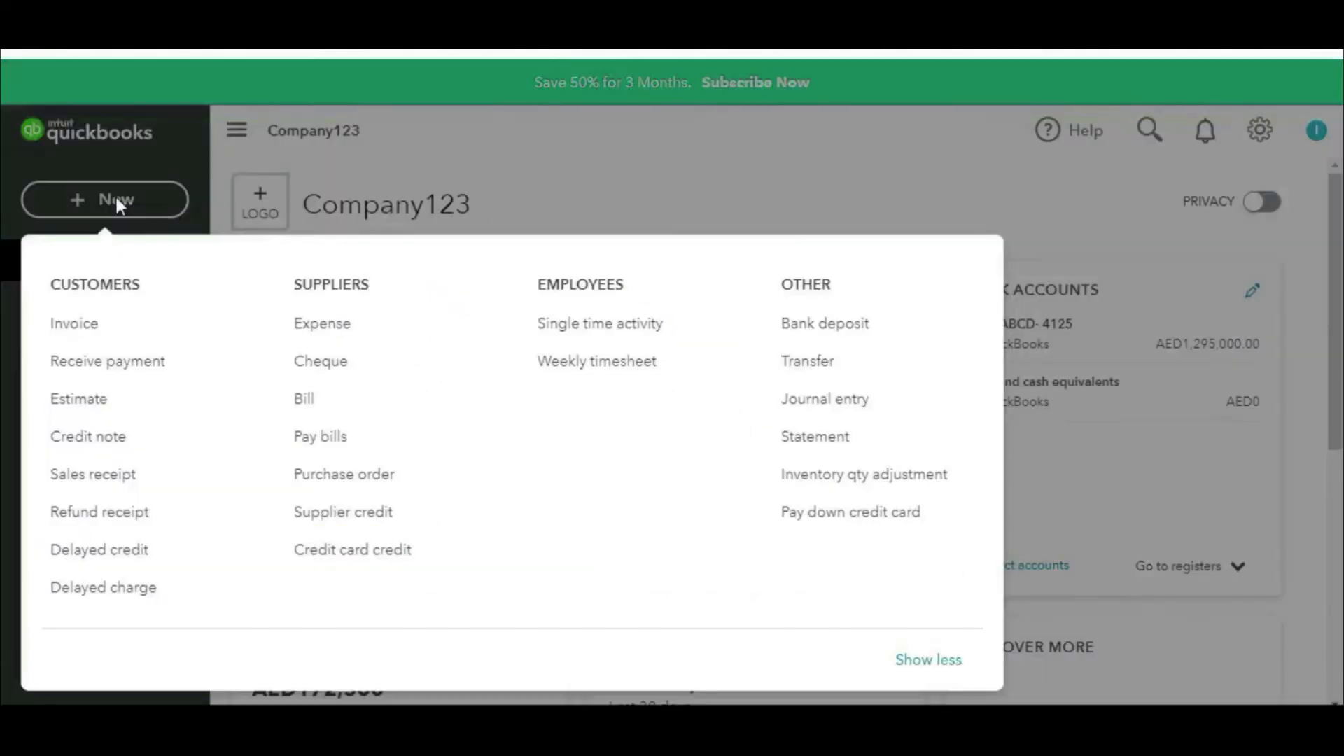
click(847, 447)
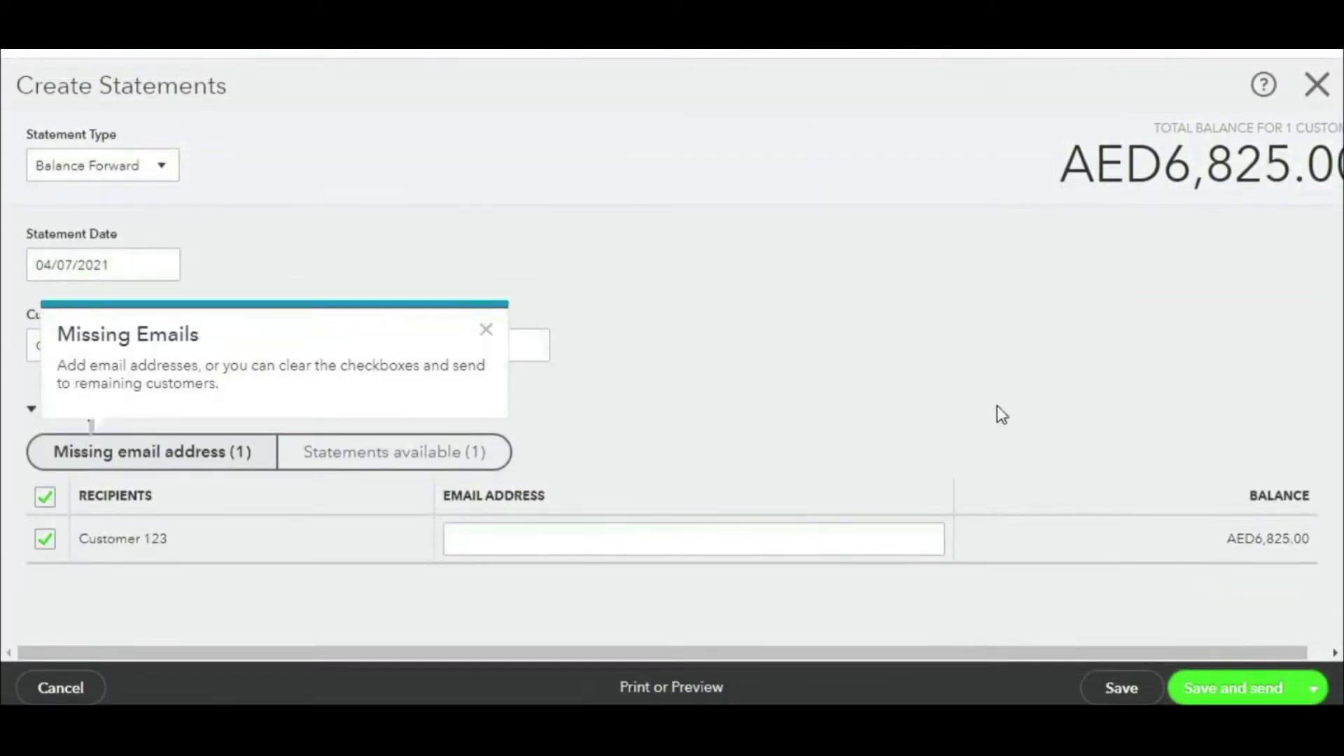
click(484, 331)
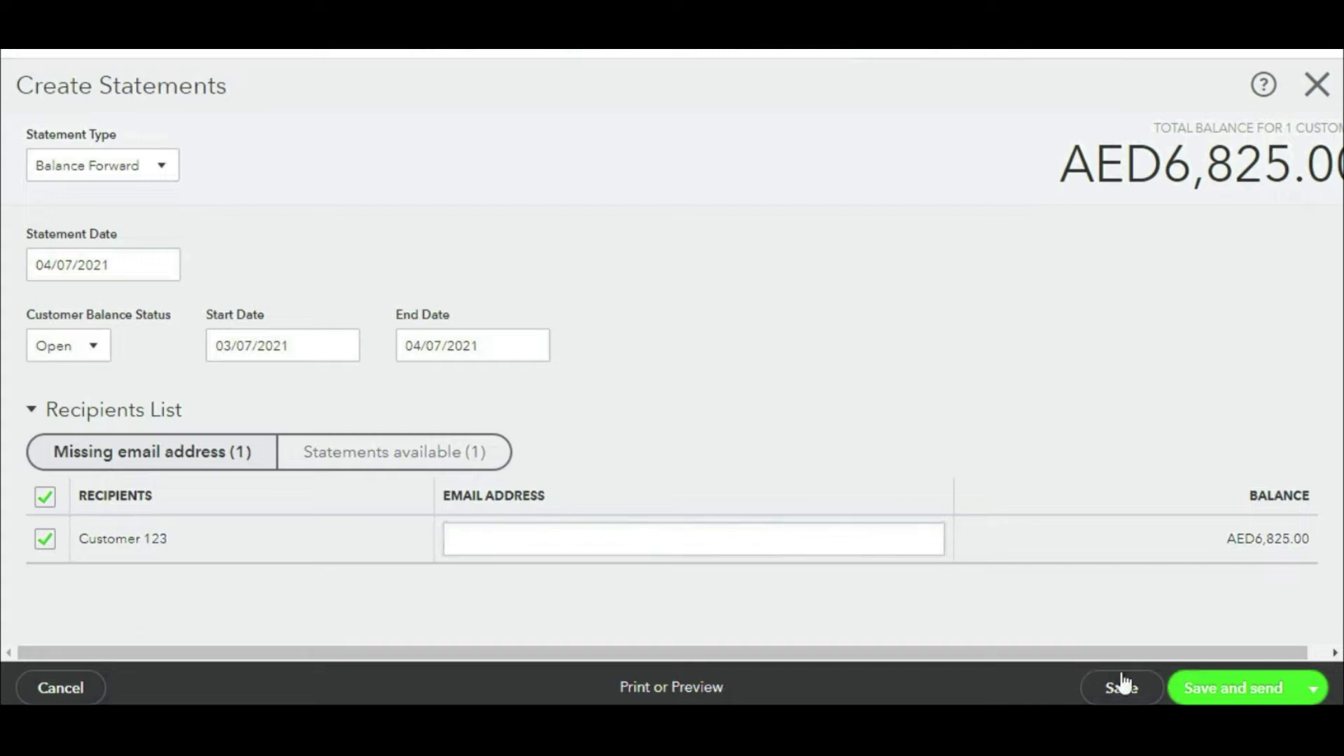
click(651, 689)
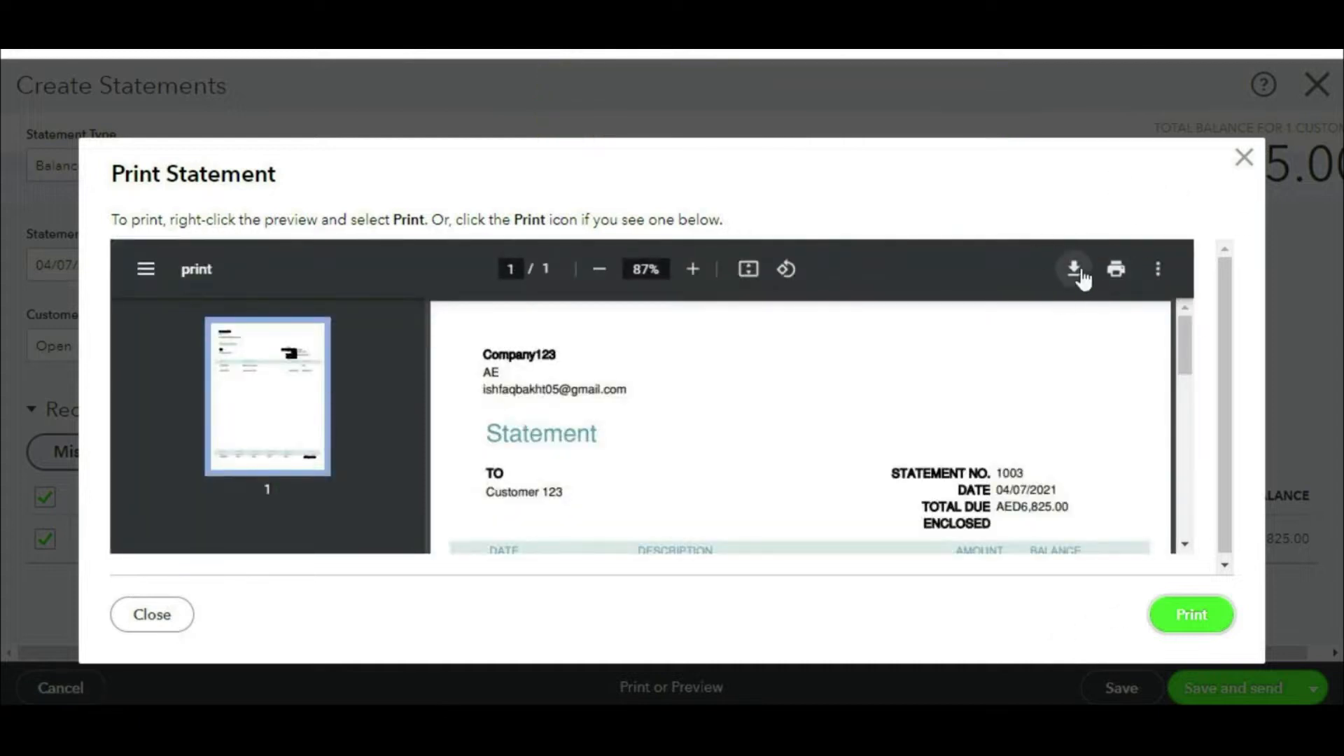
click(1246, 160)
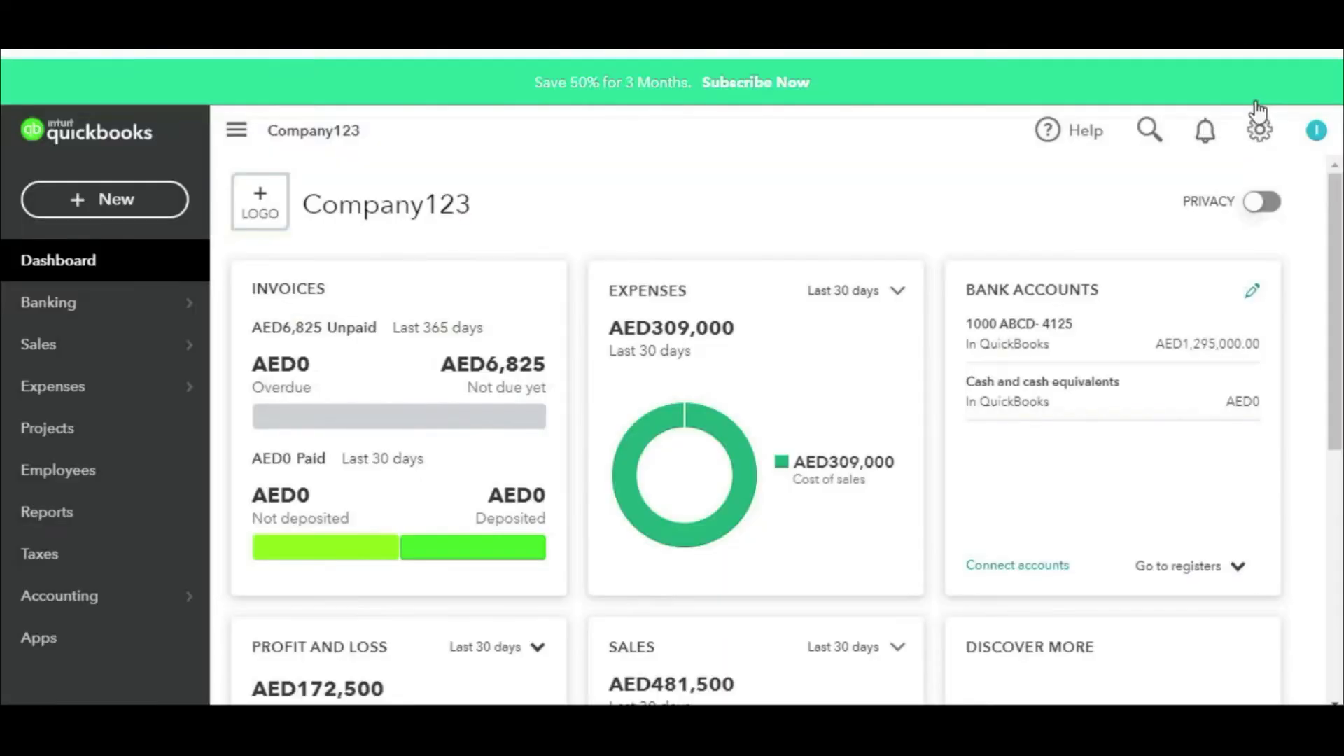
Step: Open Customer Balance Detail from Who owes you, showing Customer 123's AED2,887.50 balance
click(57, 530)
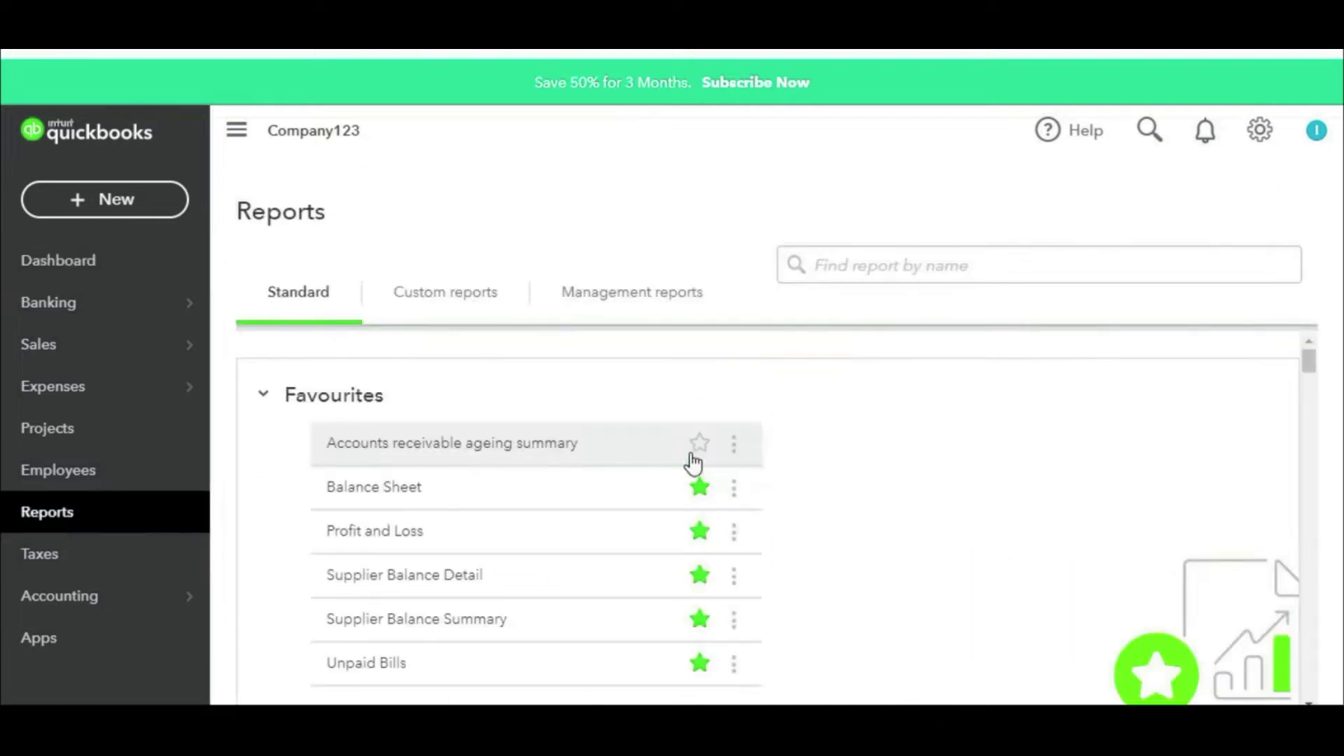
scroll(691, 463, down, 2)
scroll(573, 528, down, 10)
scroll(573, 523, down, 5)
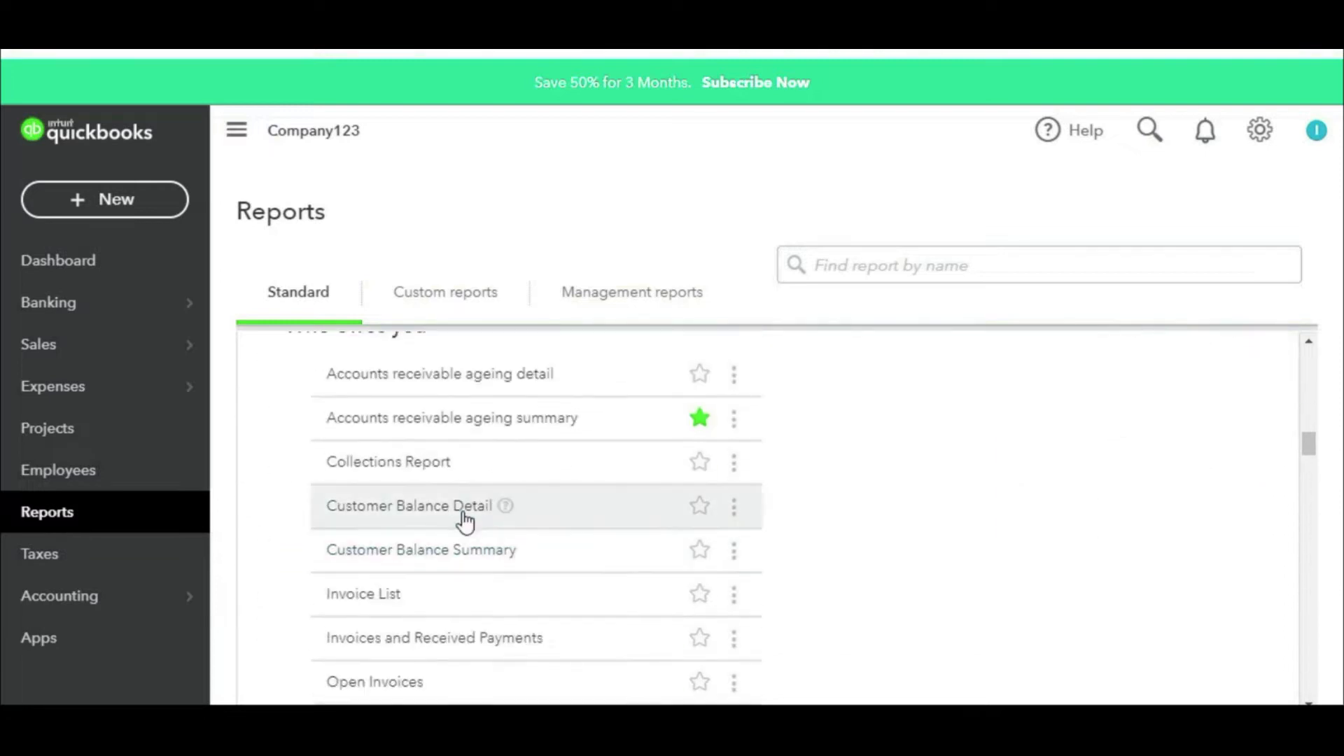
click(465, 517)
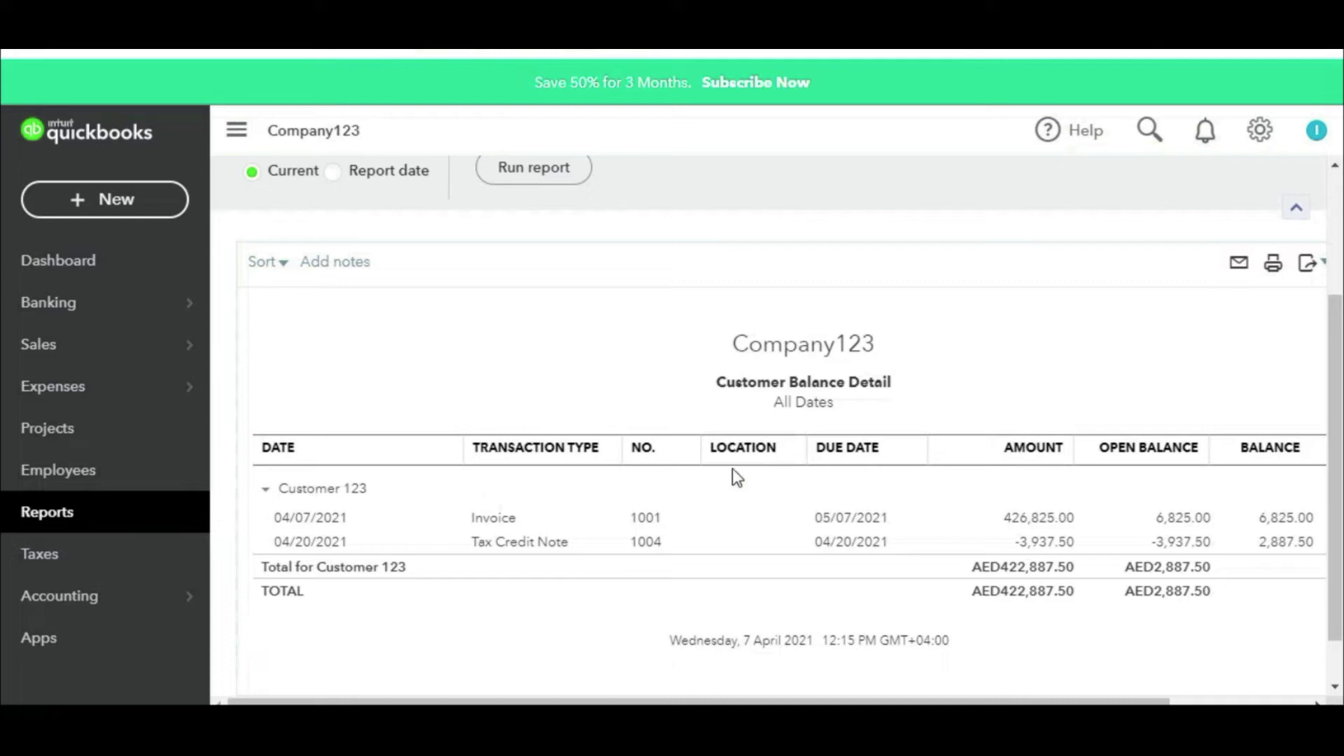
scroll(799, 432, up, 4)
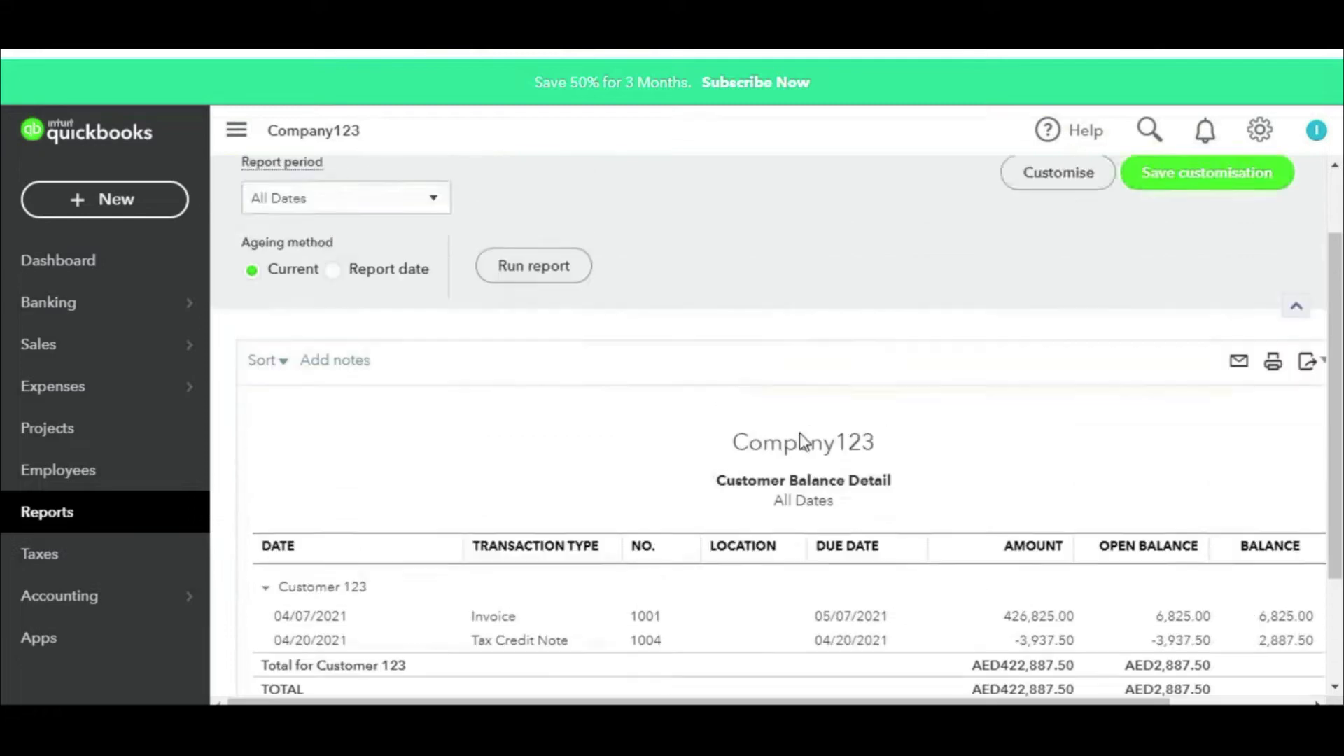
scroll(800, 433, down, 5)
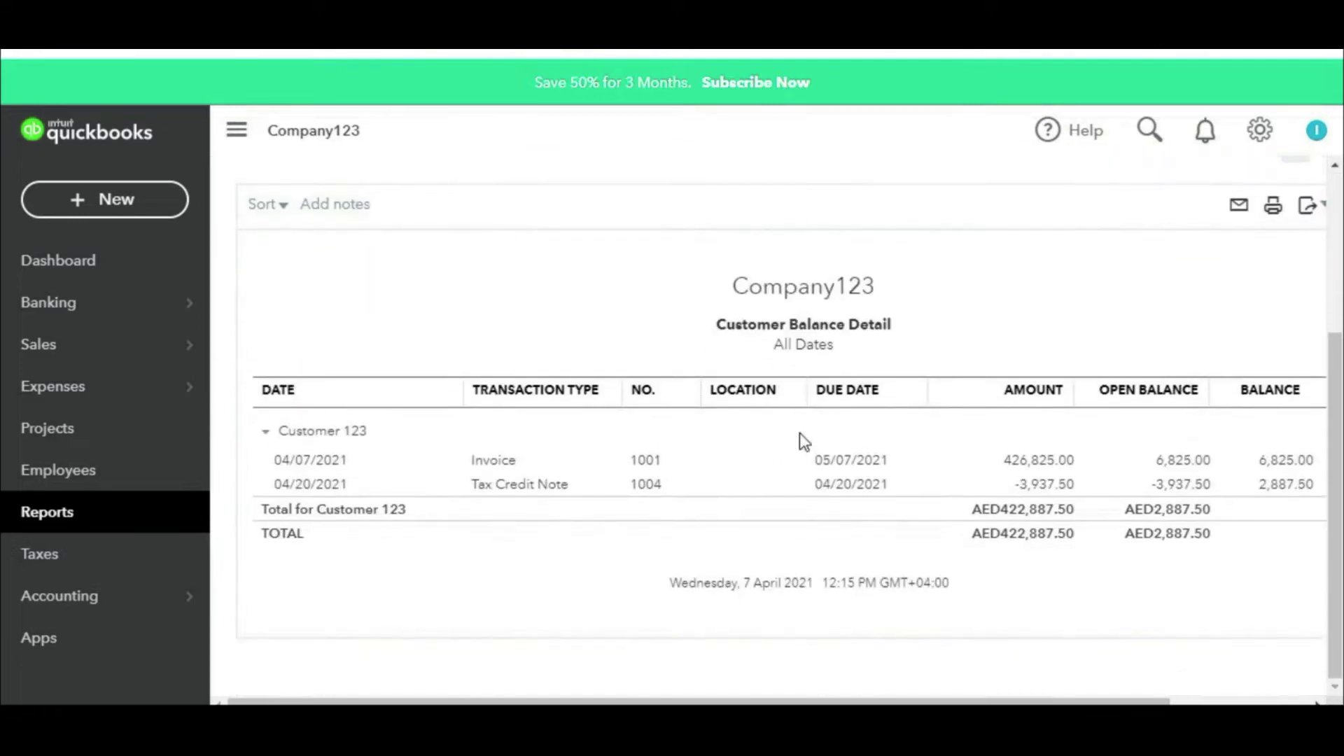
scroll(981, 390, up, 3)
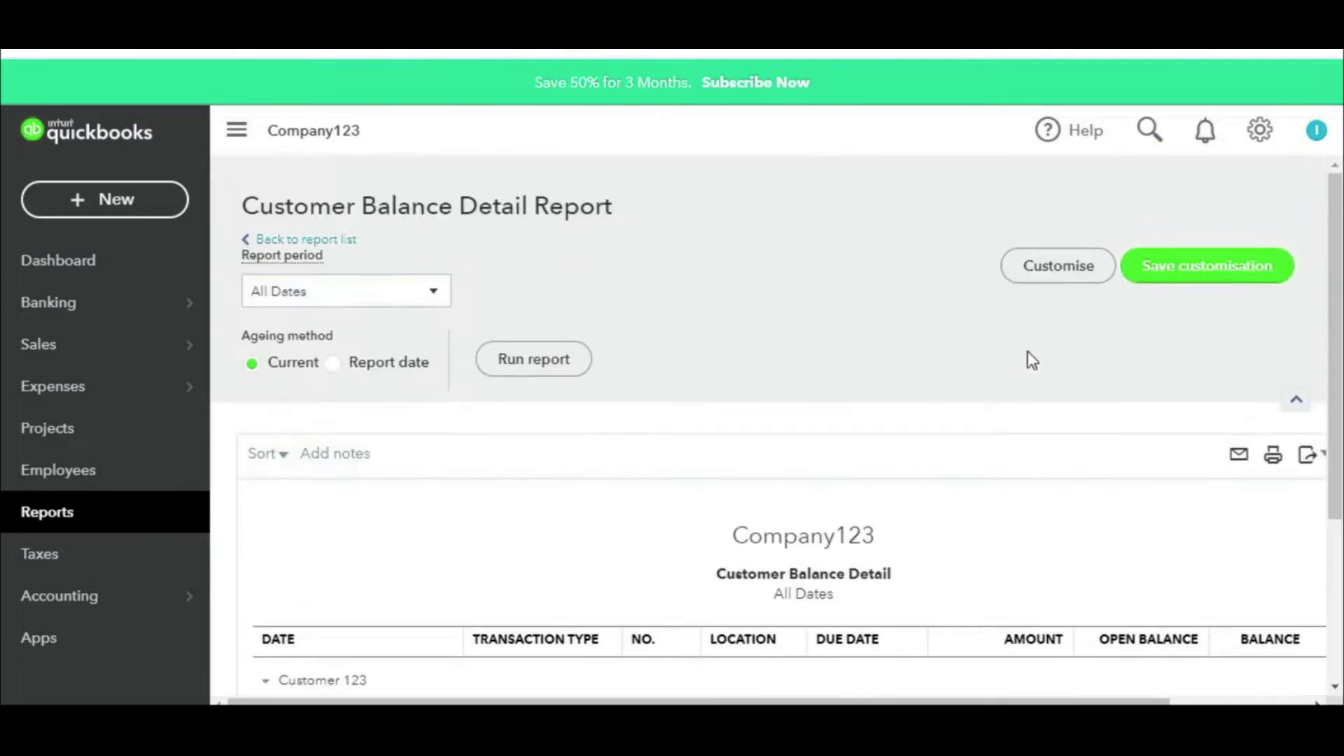
Step: Retitle the customer balance report to 'Statement of Account' via its header settings
click(1057, 279)
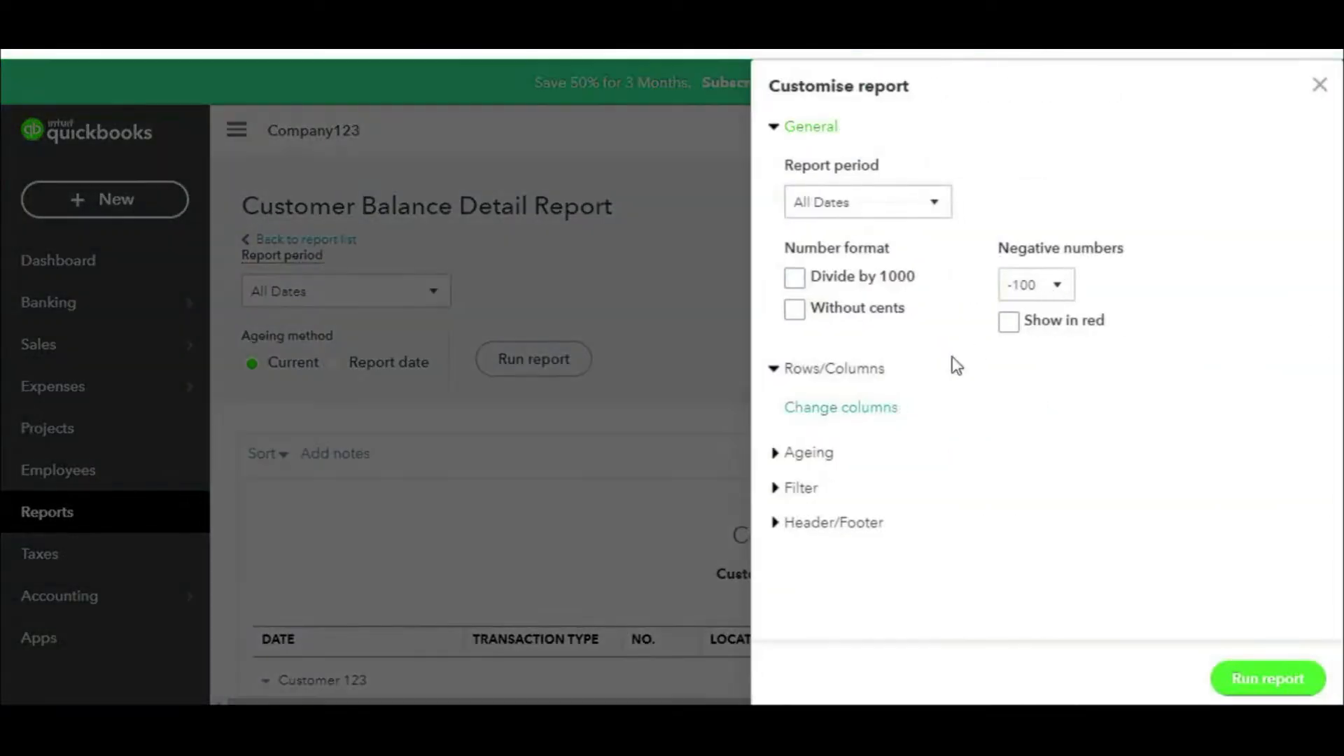
click(805, 528)
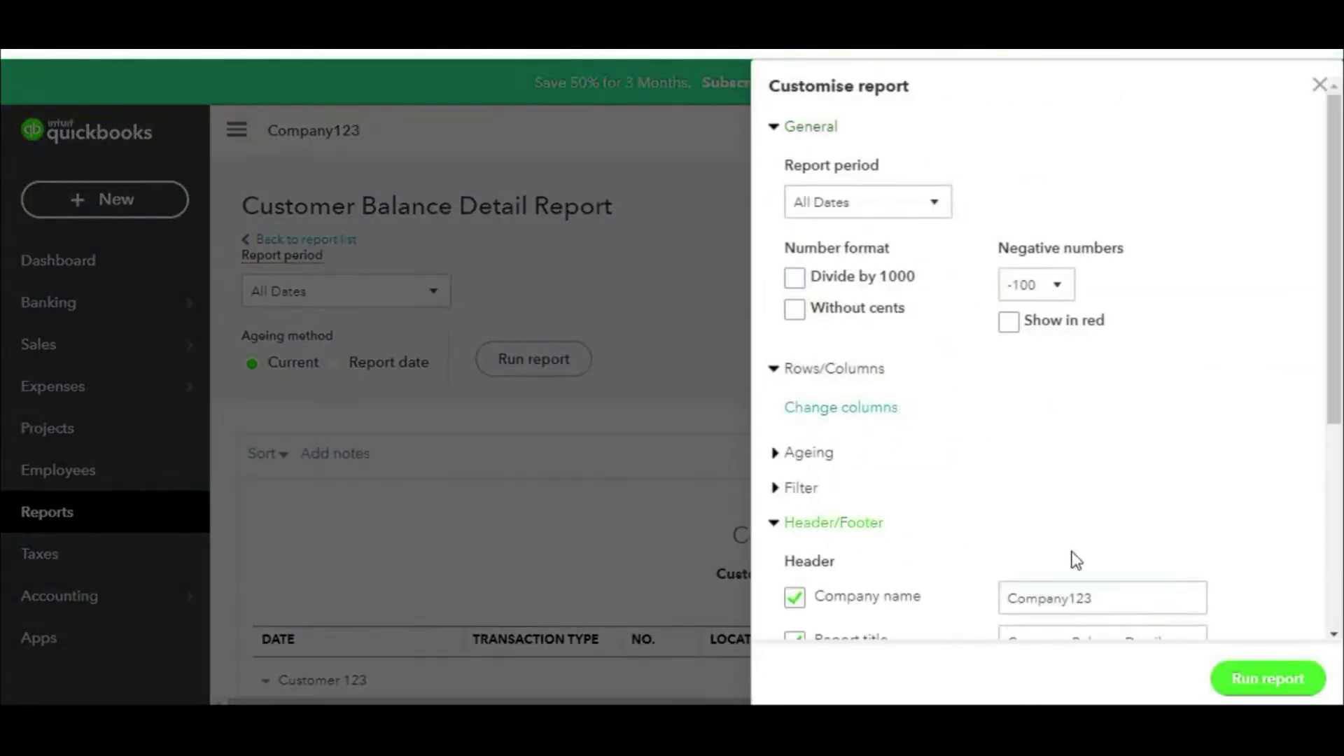
scroll(1143, 590, down, 3)
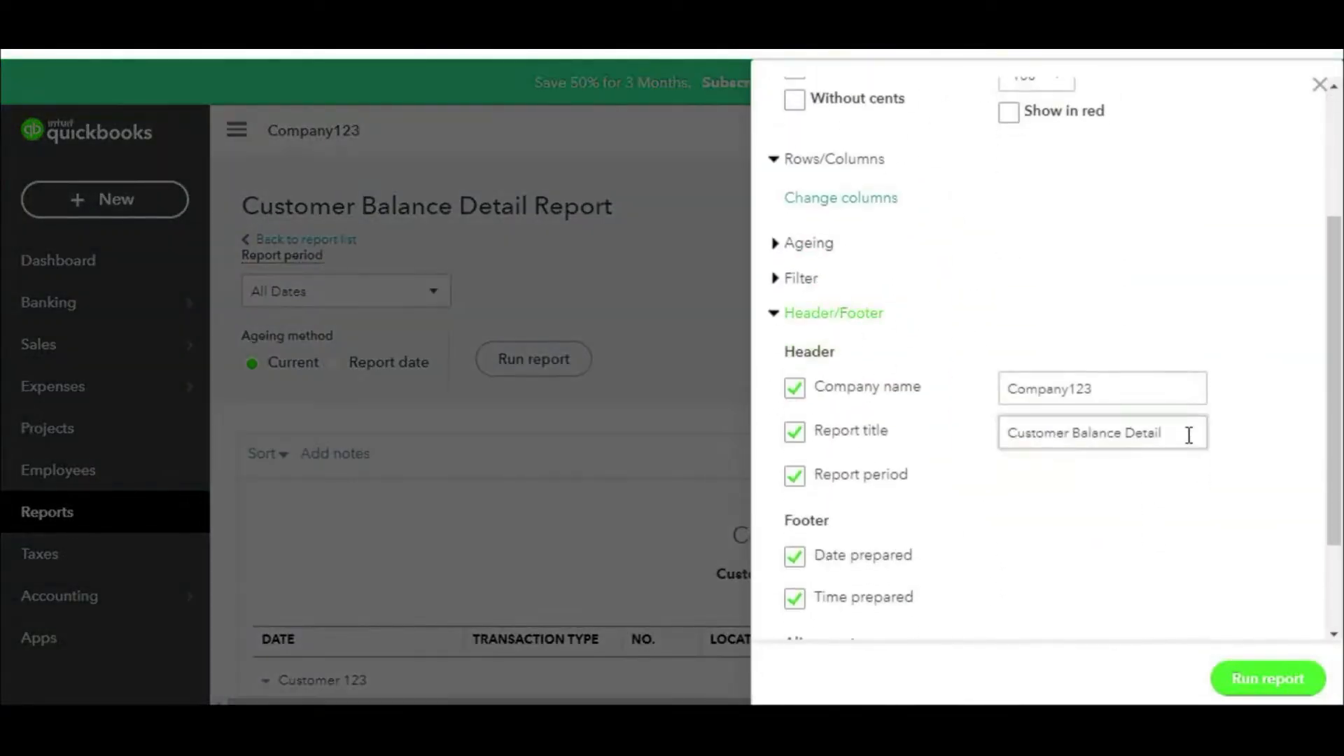
drag(1191, 432, 845, 452)
key(BackSpace)
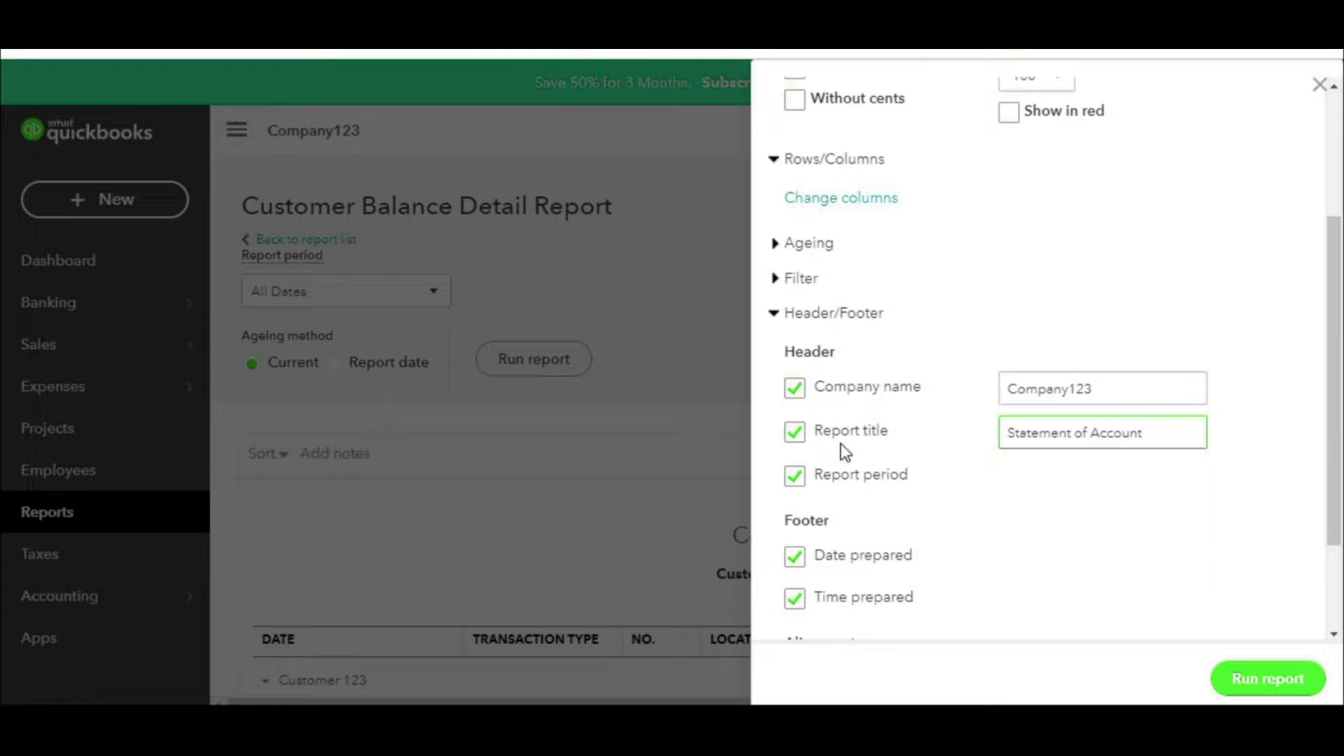
click(1268, 679)
Step: Review the retitled report, then go back to the QuickBooks Employees page
scroll(997, 476, down, 3)
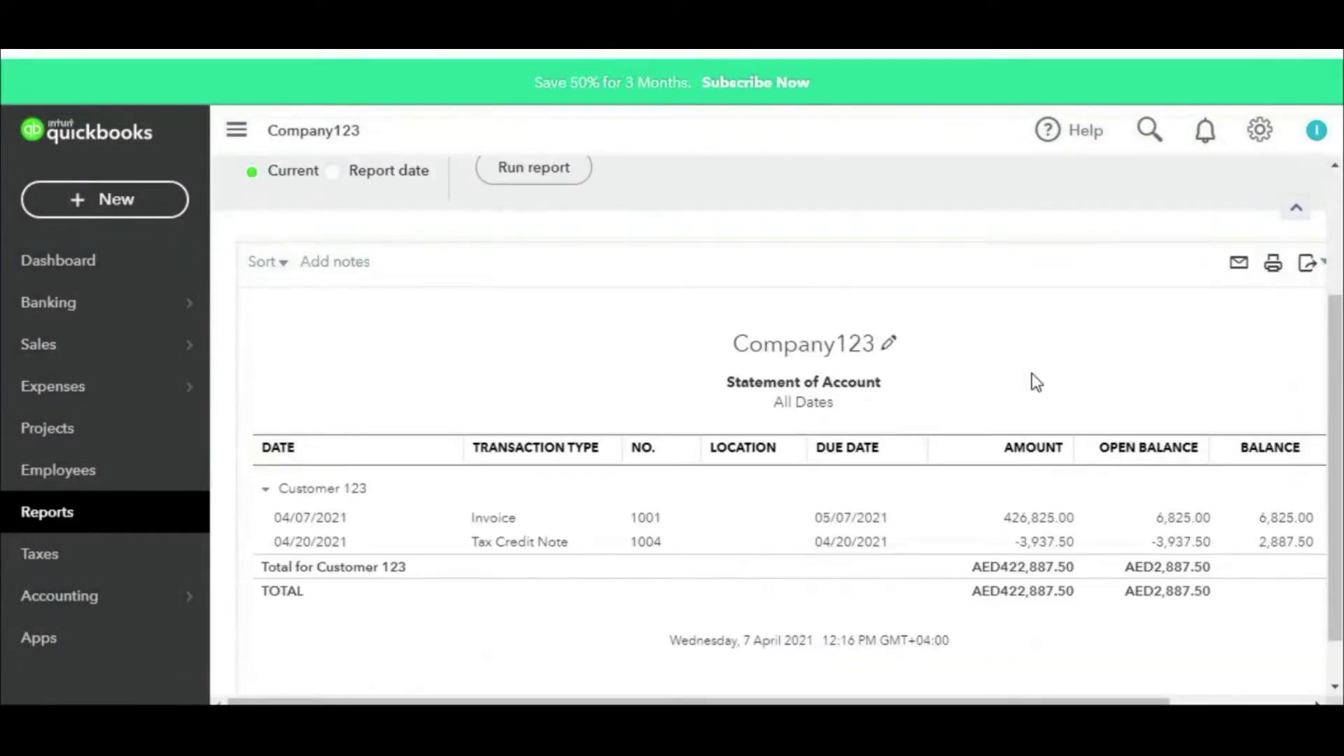
scroll(1038, 390, down, 1)
scroll(1048, 410, up, 4)
scroll(1043, 404, down, 3)
scroll(1036, 473, up, 4)
scroll(817, 411, down, 1)
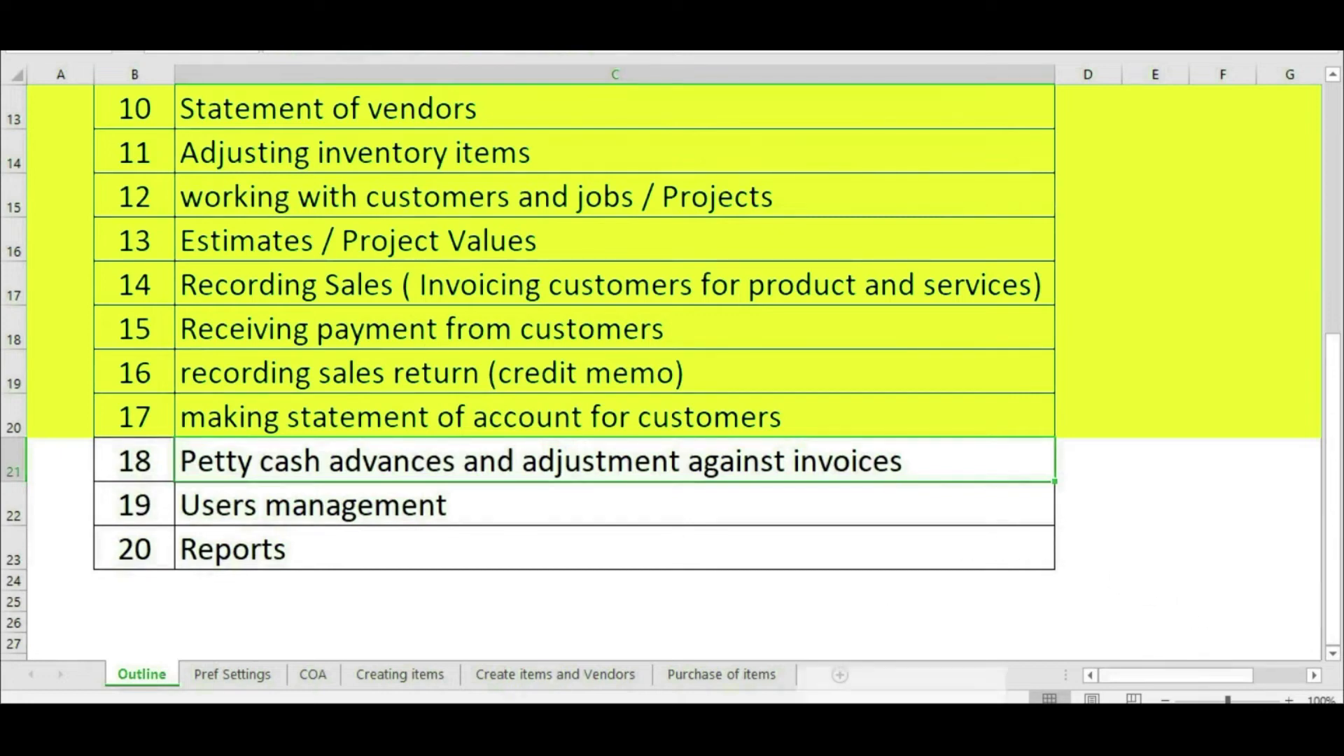
click(851, 630)
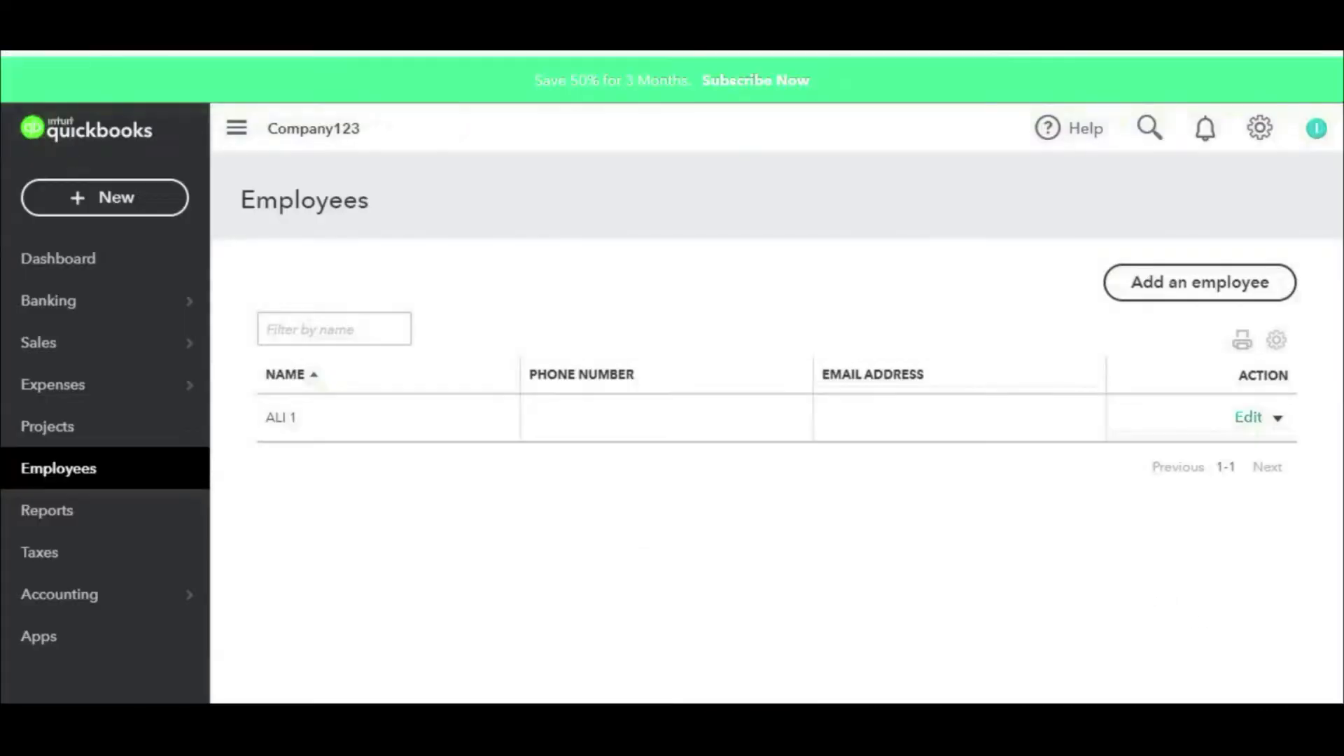
Step: In the Chart of Accounts, edit account 1060 and set its detail type to Bank
click(1253, 127)
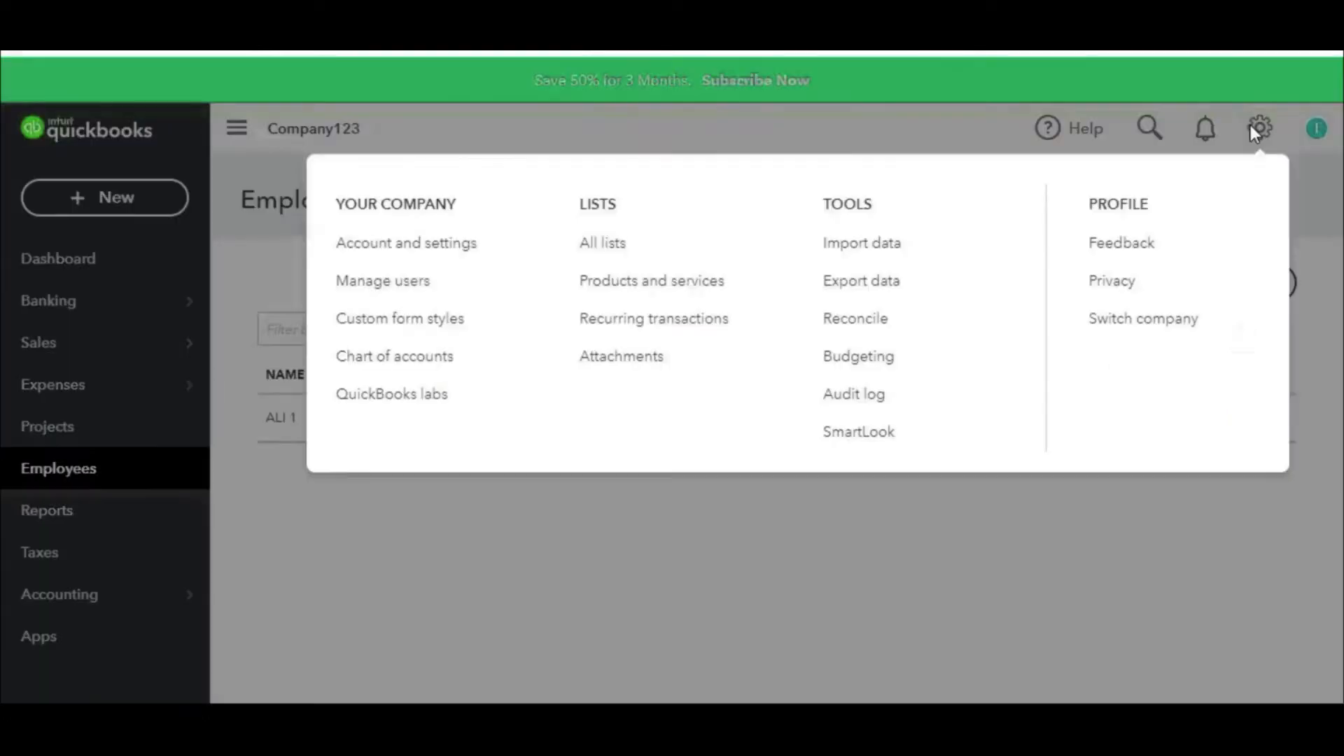
click(429, 359)
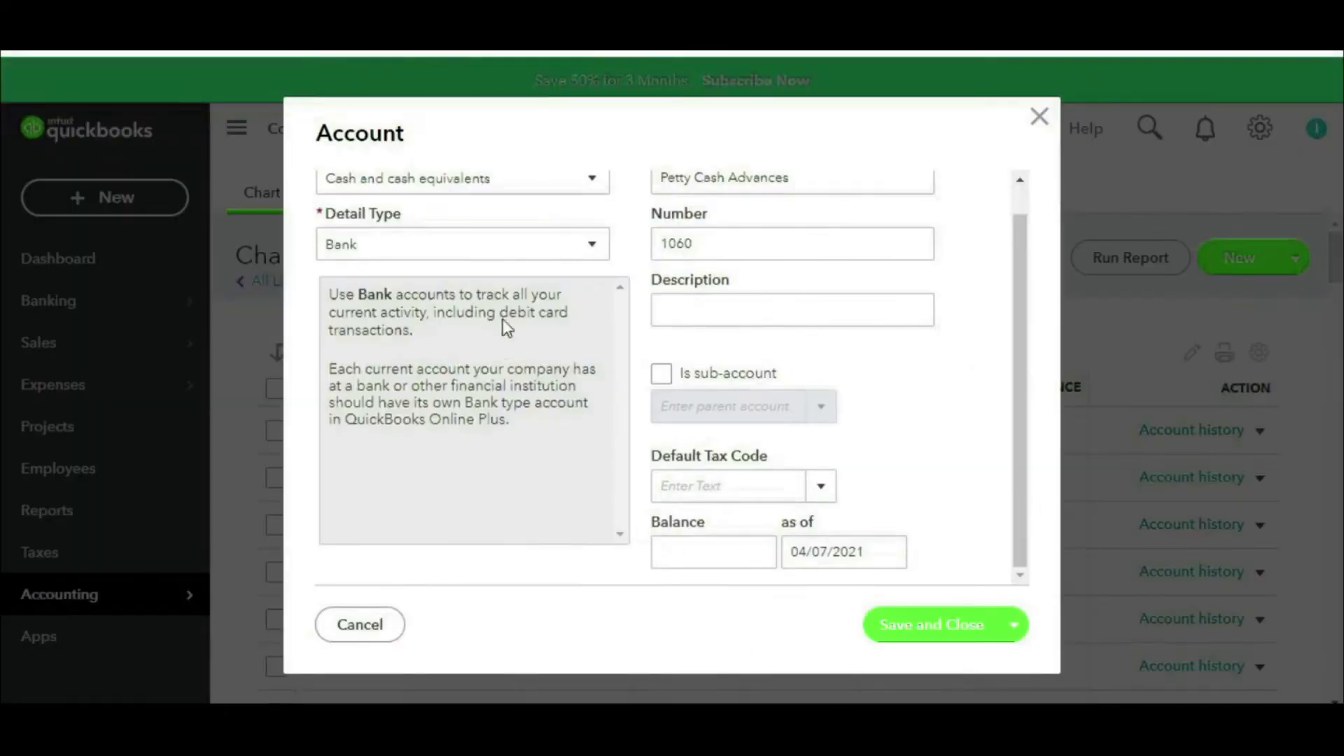
scroll(517, 243, up, 1)
scroll(518, 250, up, 1)
mouse_move(480, 161)
mouse_down()
mouse_move(301, 165)
mouse_move(469, 241)
mouse_move(423, 152)
mouse_up()
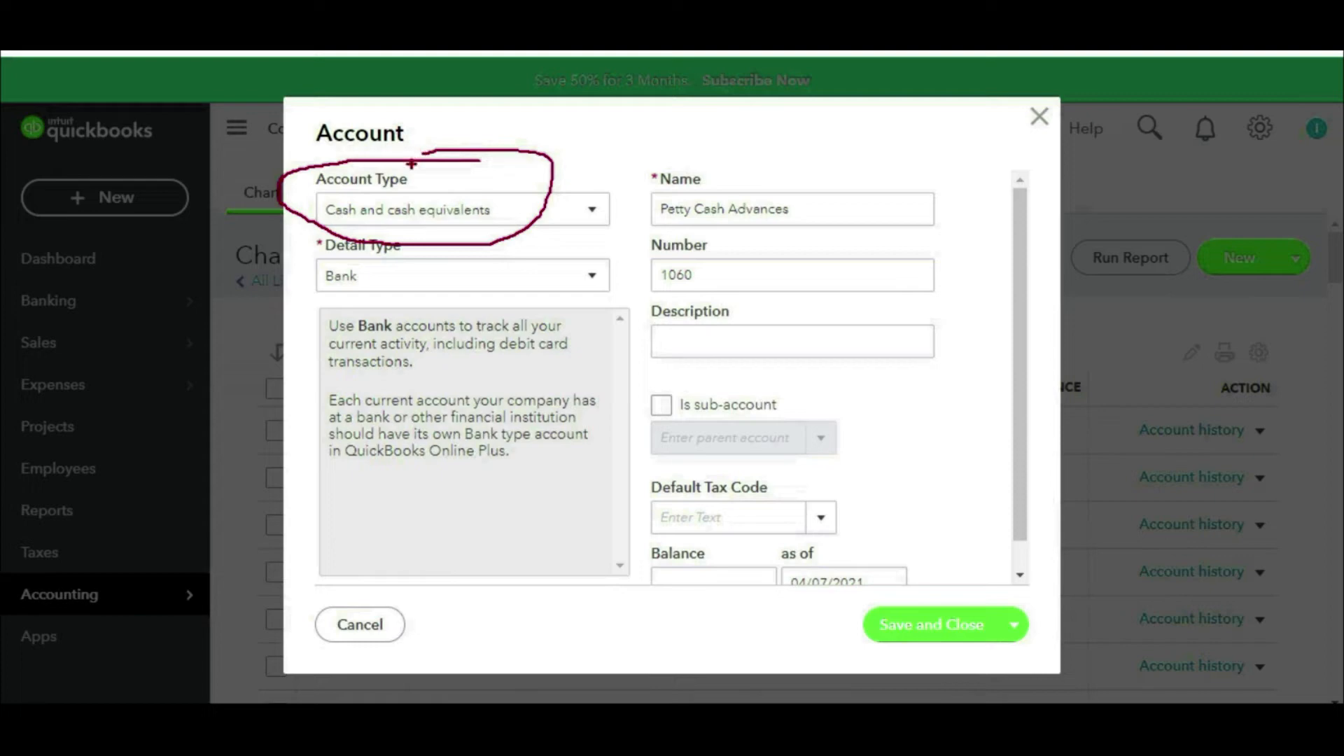
click(592, 277)
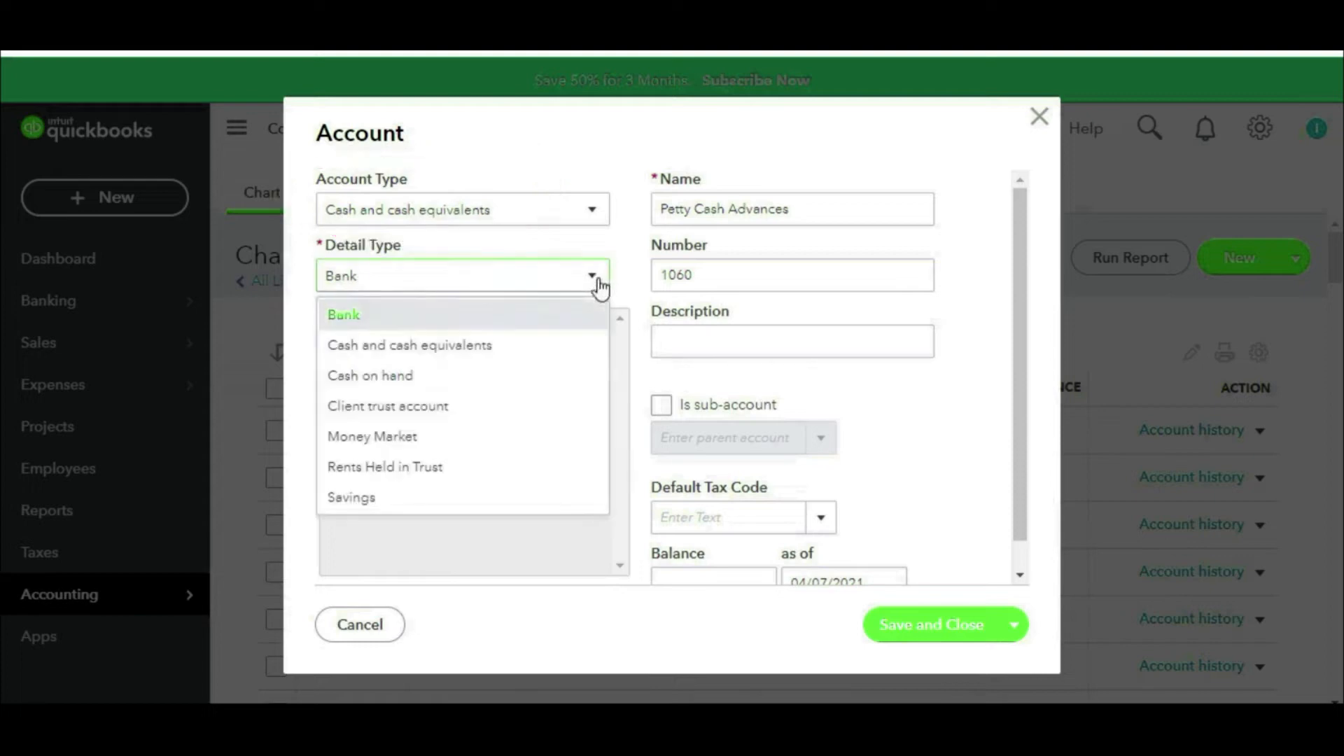
click(343, 315)
mouse_move(378, 233)
mouse_down()
mouse_move(287, 269)
mouse_move(410, 241)
mouse_move(308, 225)
mouse_up()
mouse_move(651, 475)
mouse_down()
mouse_move(529, 409)
mouse_move(469, 351)
mouse_move(405, 375)
mouse_up()
drag(315, 383, 488, 374)
drag(361, 393, 470, 399)
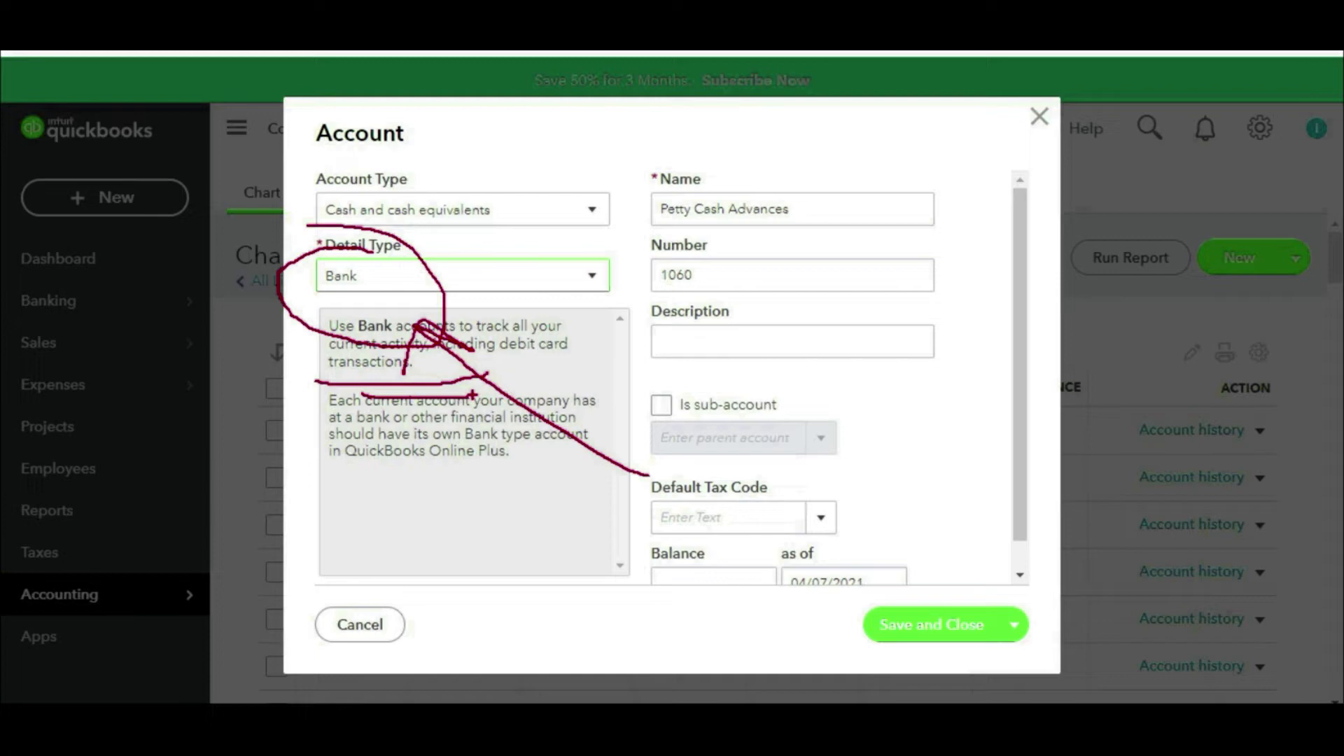
key(Escape)
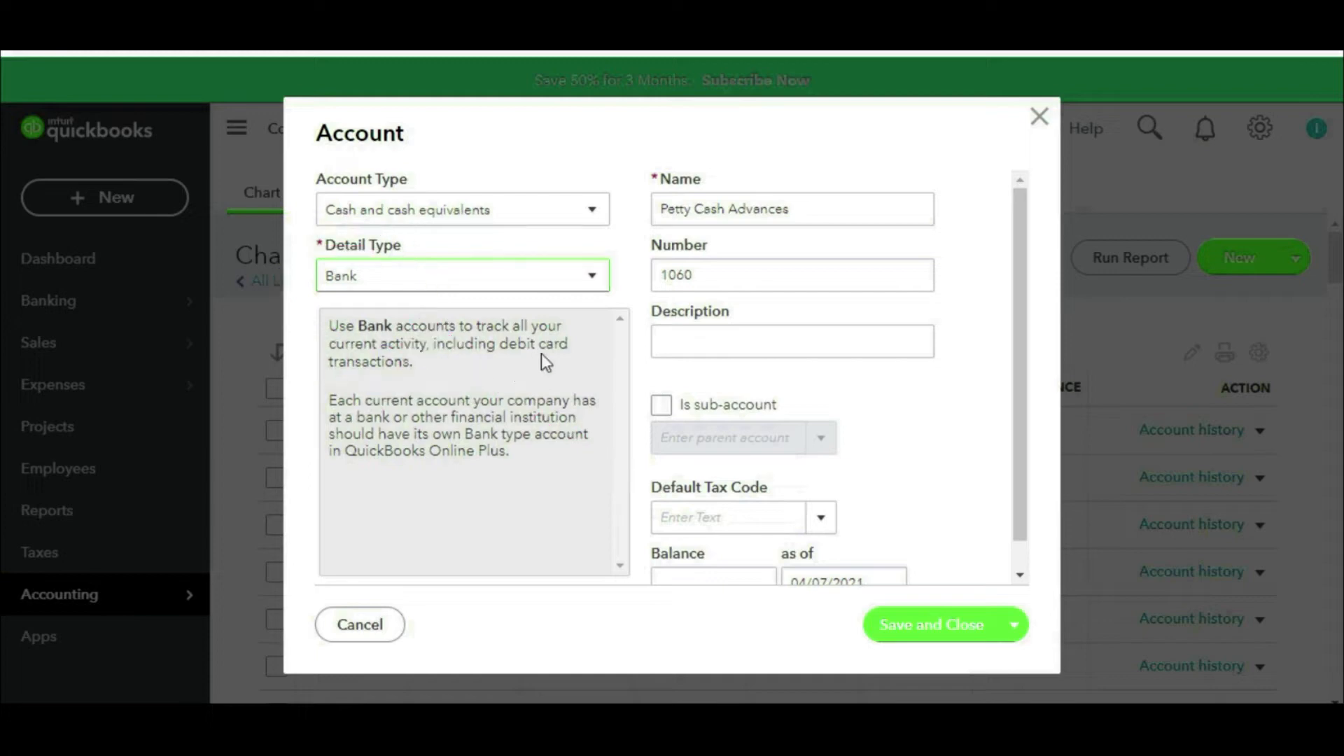
Step: Confirm the name Petty Cash Advances and number 1060, save, and return to Employees
click(790, 208)
drag(790, 208, 631, 232)
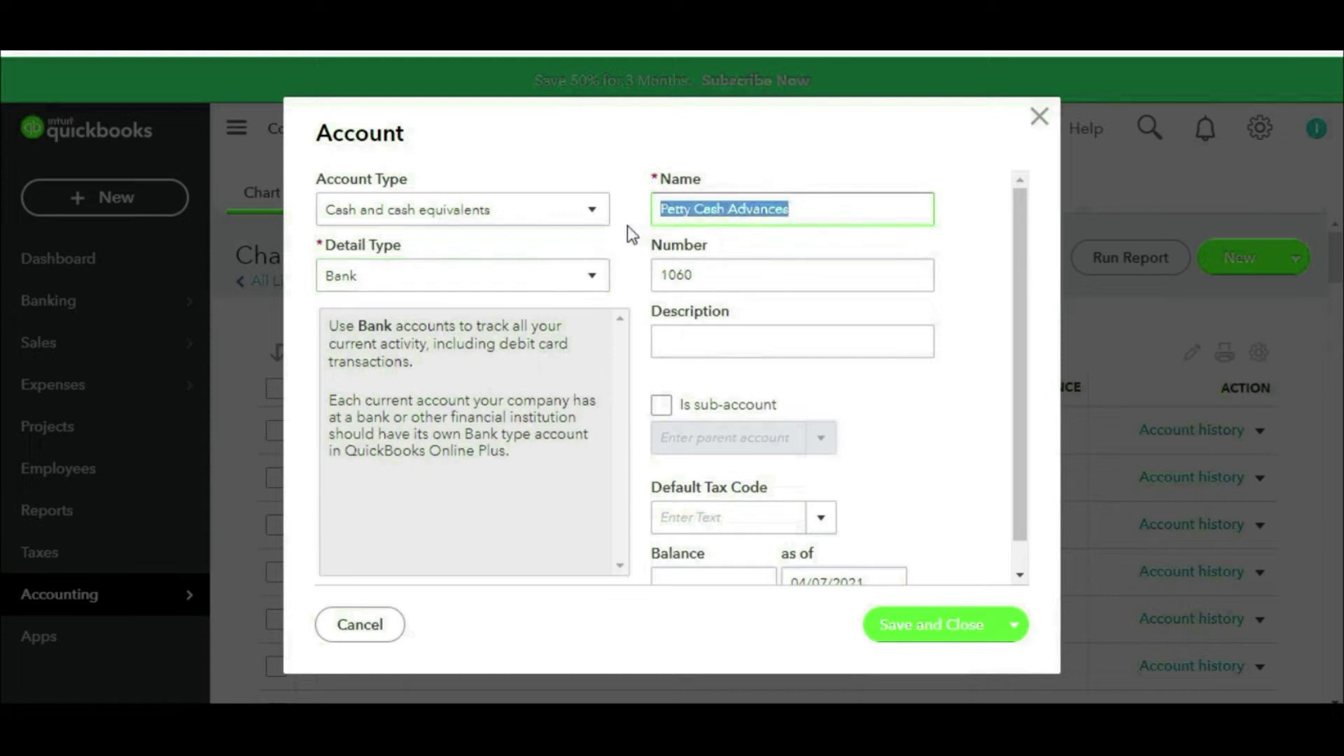
drag(723, 273, 615, 287)
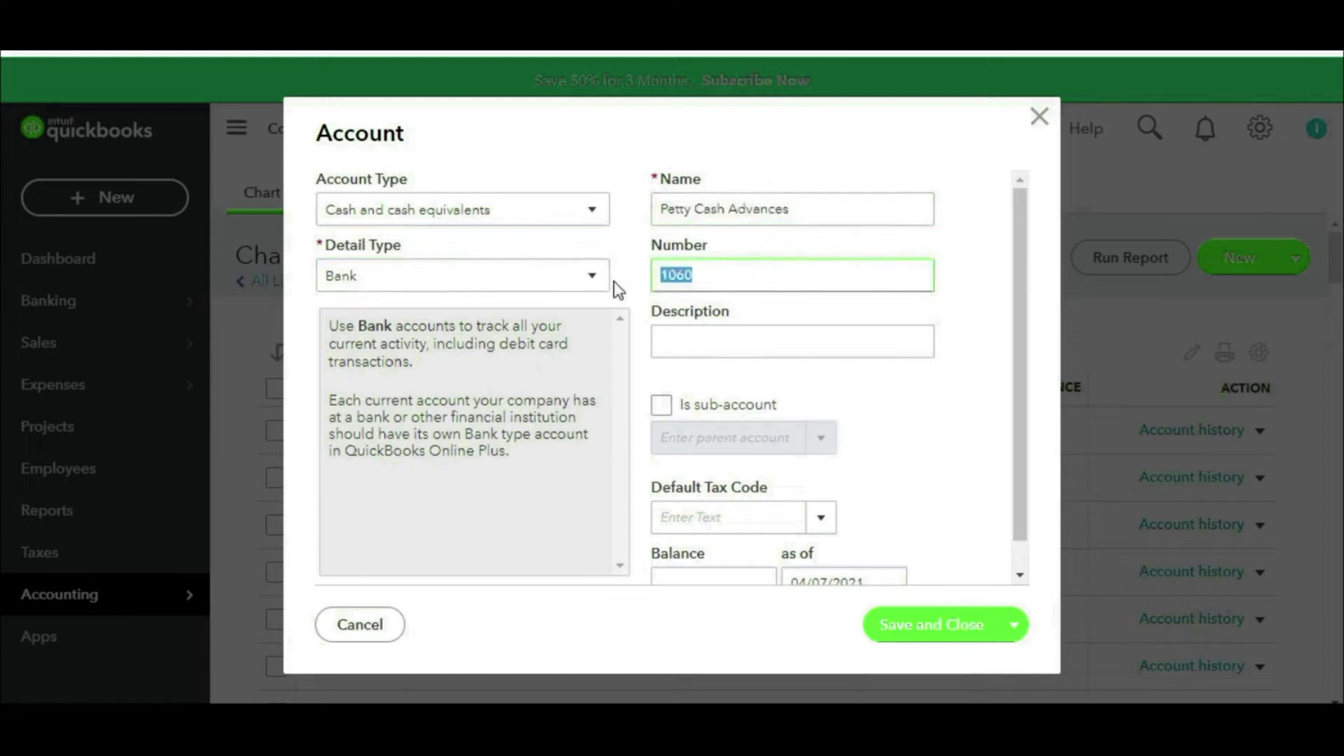
scroll(863, 406, down, 1)
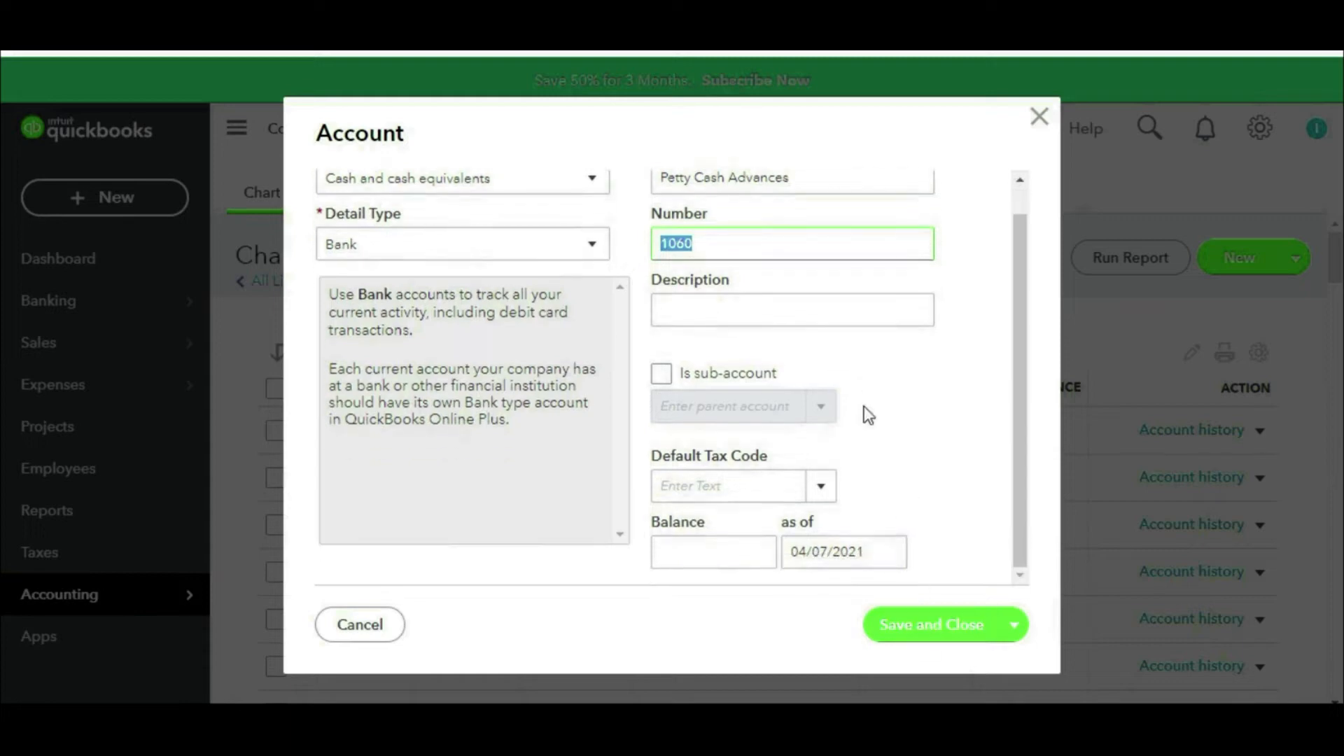
scroll(868, 420, up, 1)
click(931, 625)
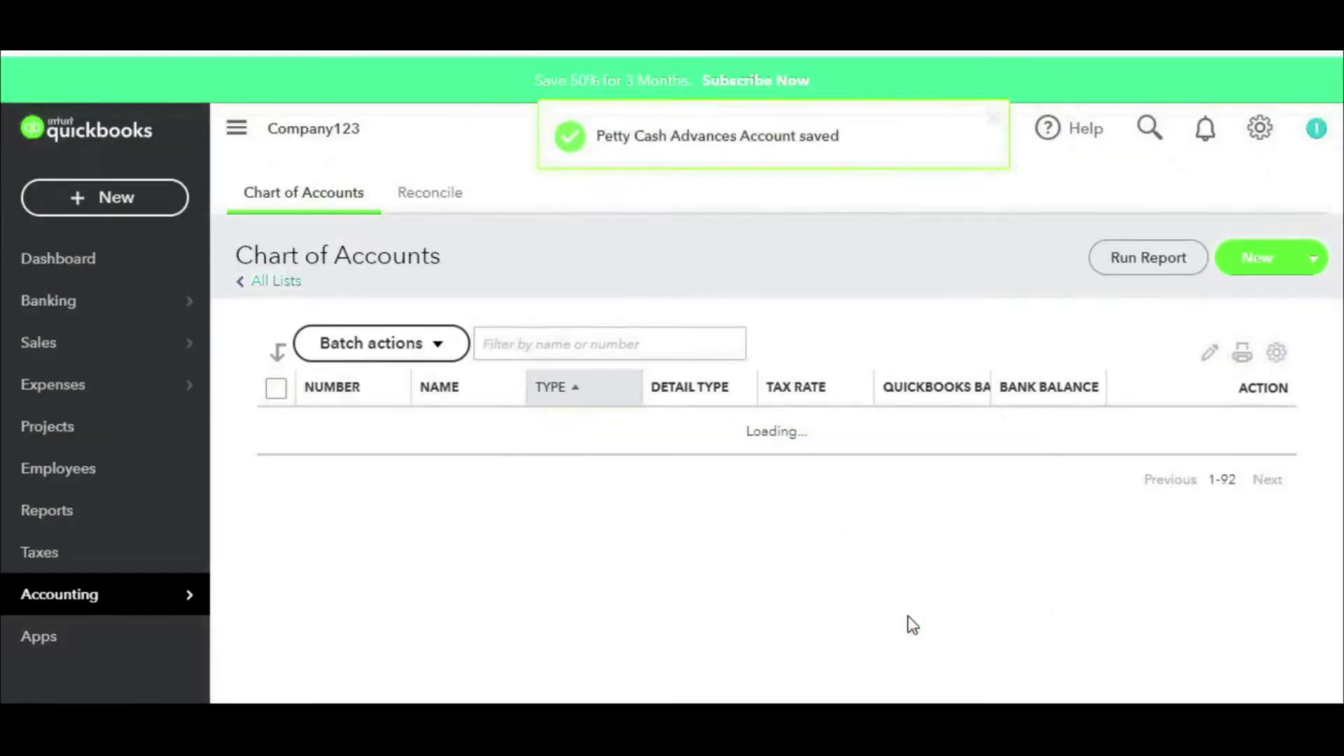
click(38, 471)
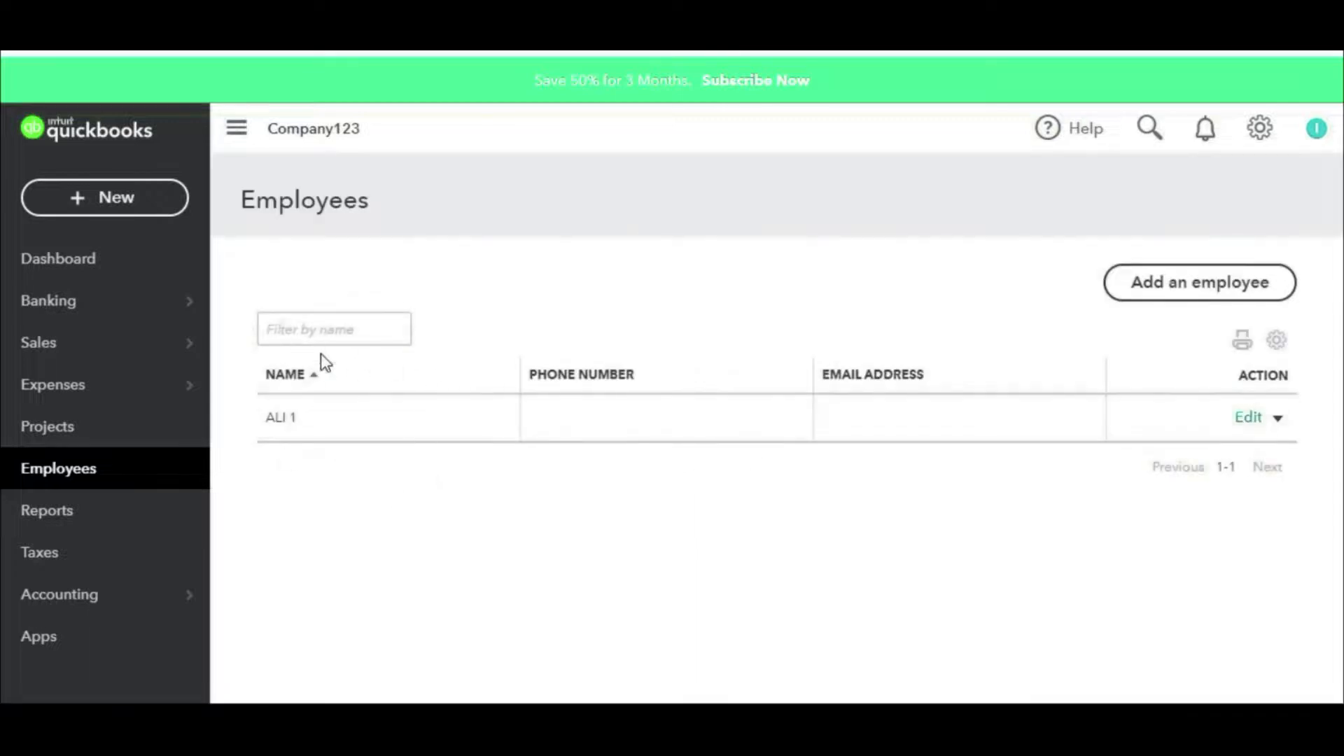
Step: Add employee Emp 02, then start a new journal entry
click(1157, 282)
click(292, 202)
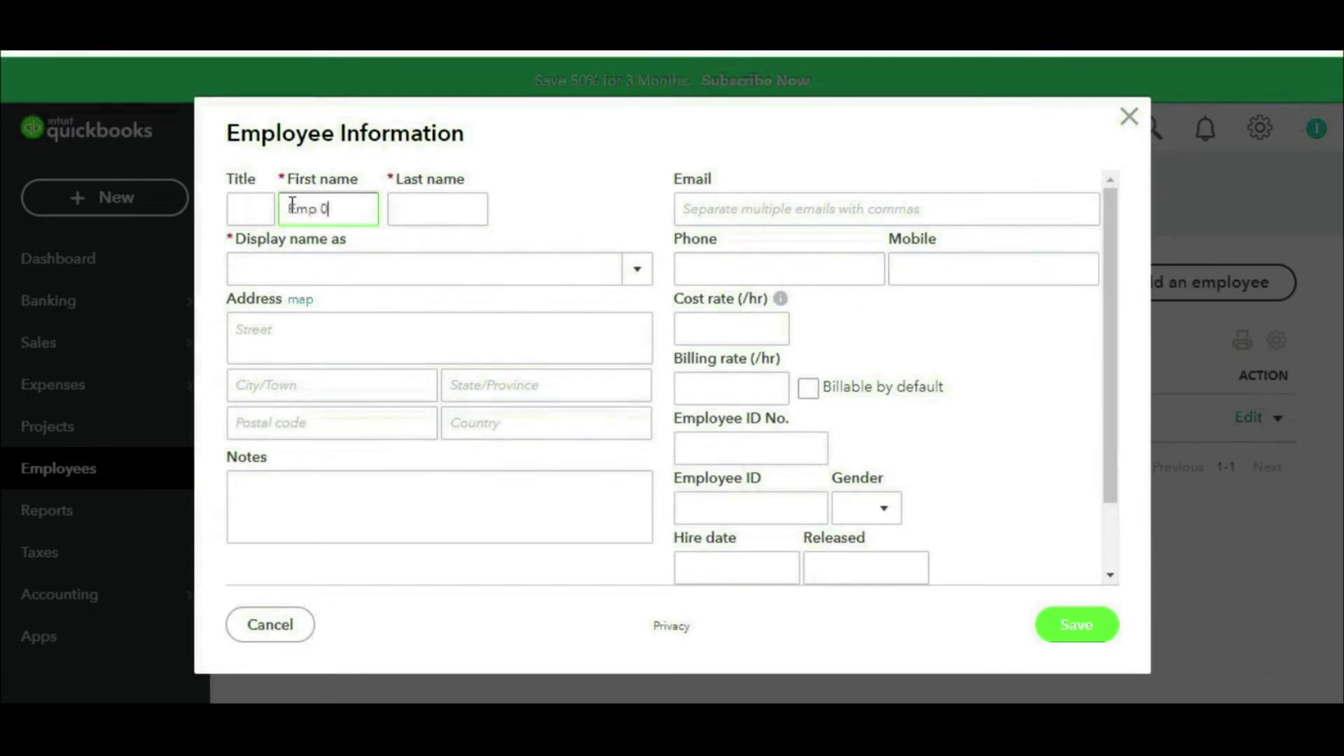
click(1077, 632)
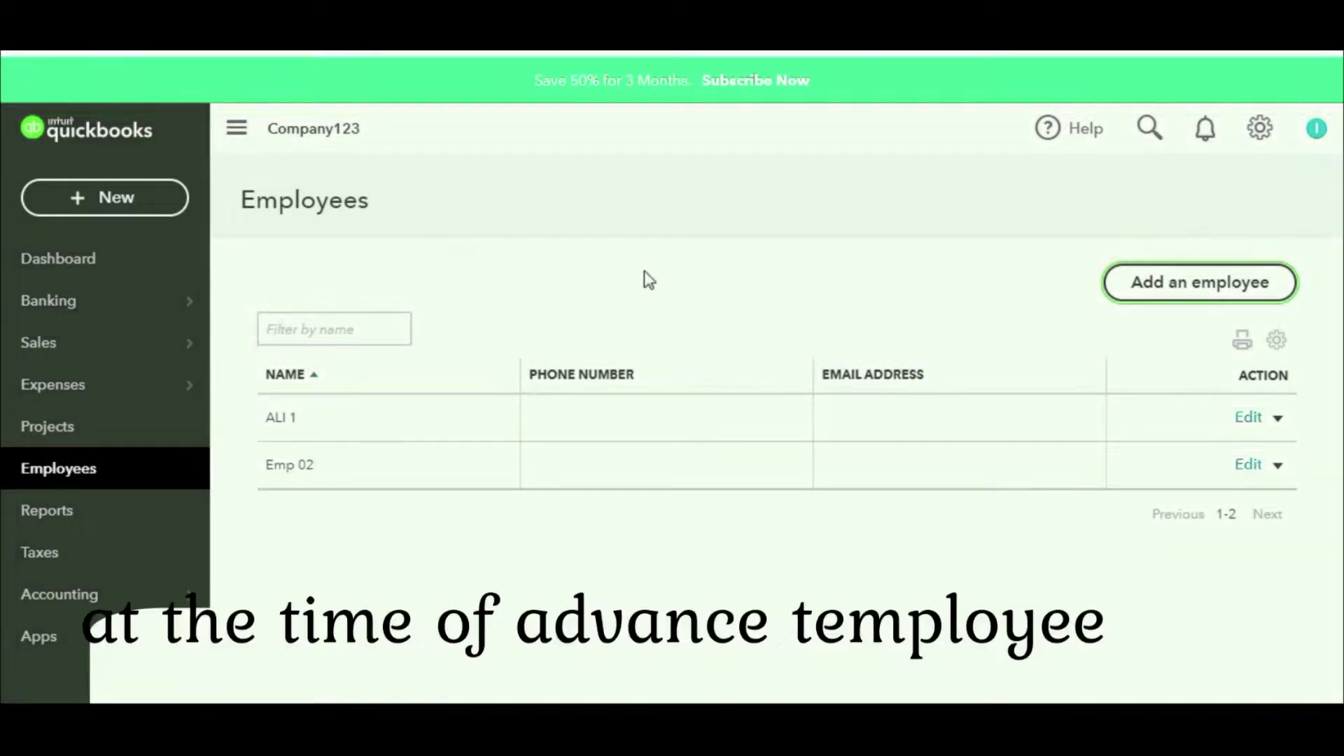
click(138, 200)
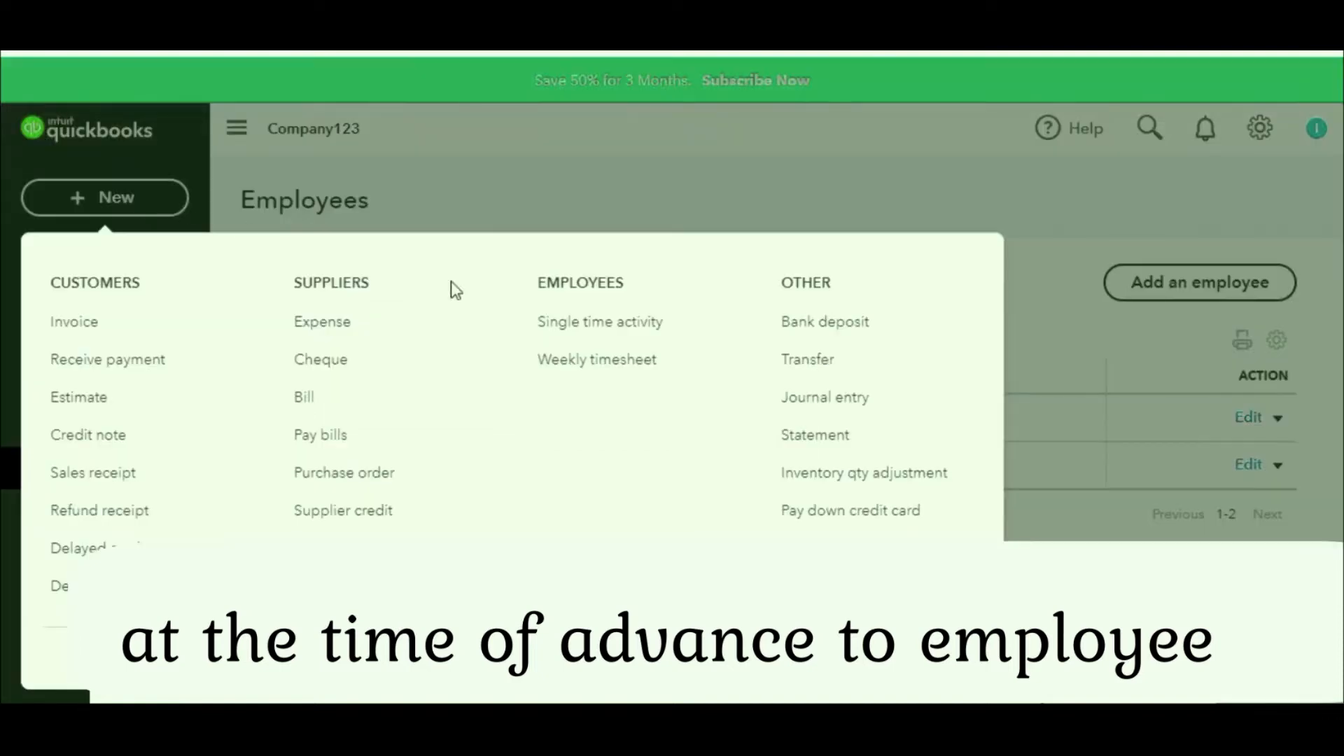
click(872, 400)
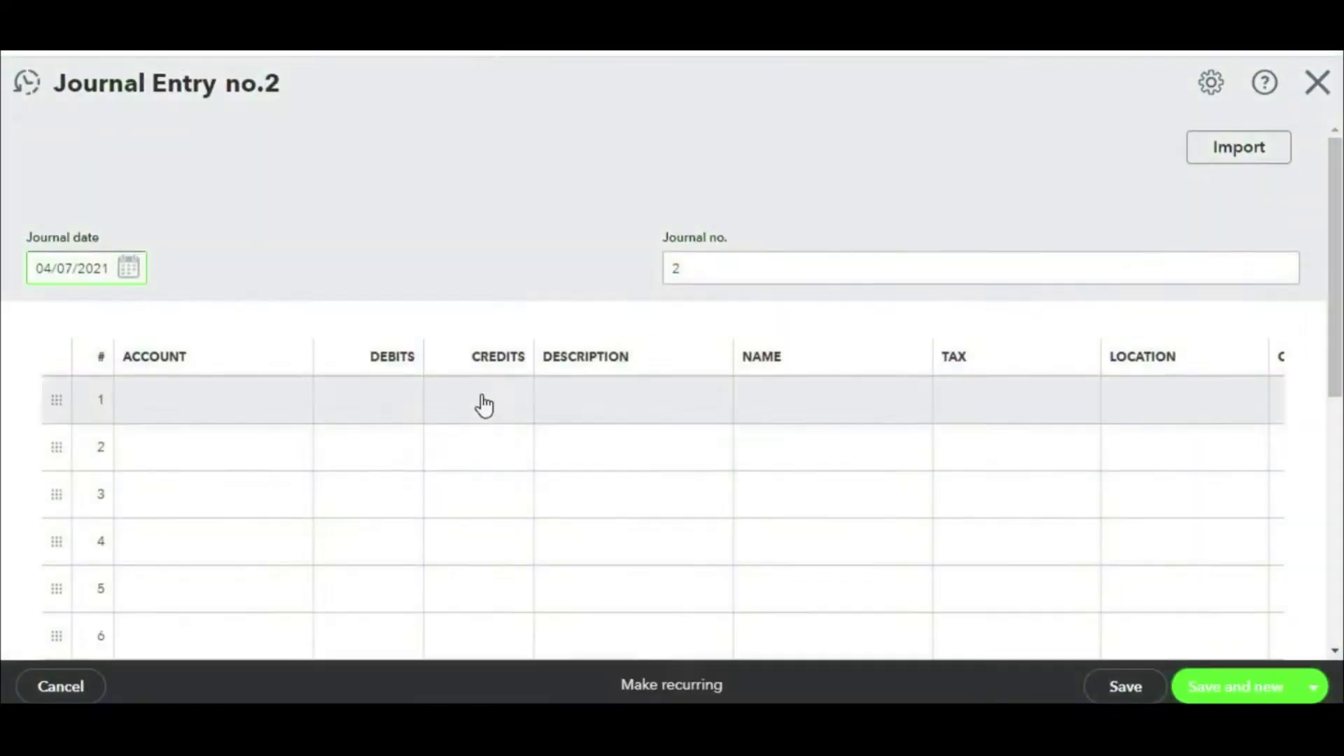
Step: Debit 1060 Petty Cash Advances 10,000 on line 1 and credit 1000 ABCD-4125 on line 2
click(492, 398)
click(262, 168)
click(387, 403)
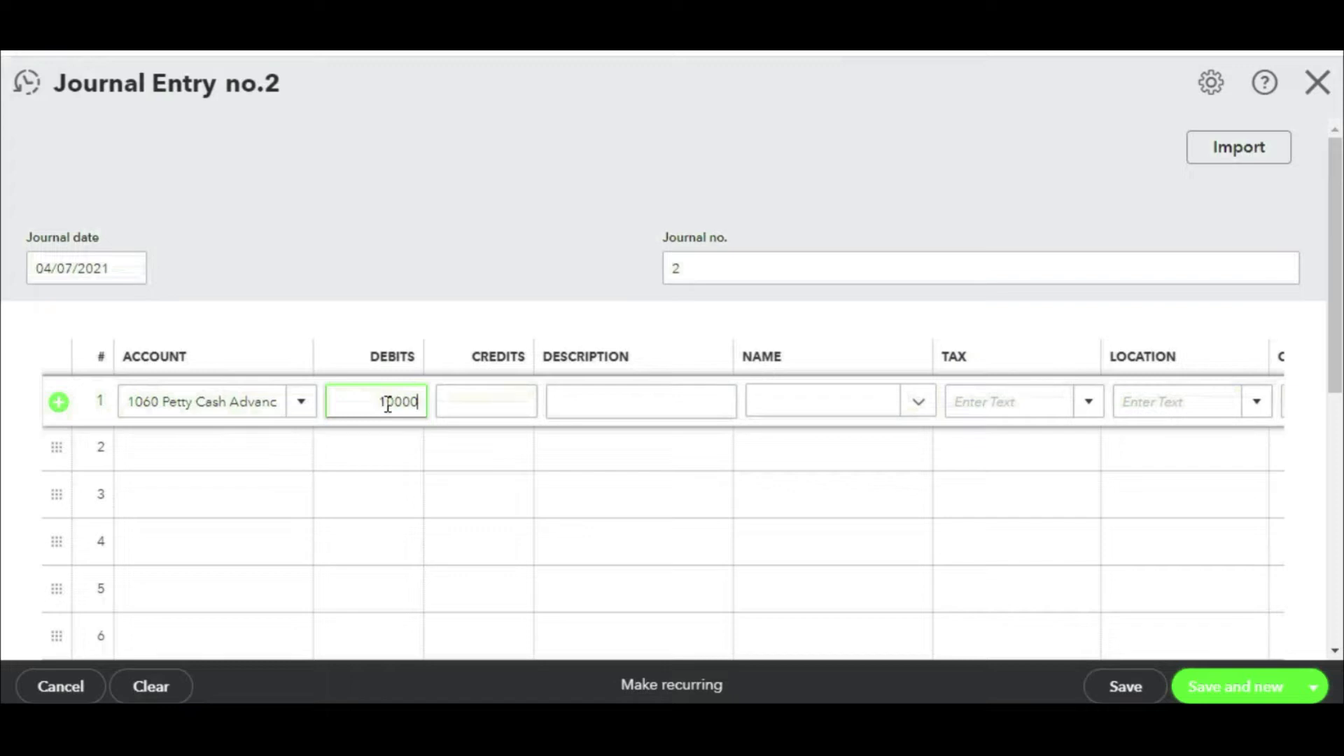
click(486, 455)
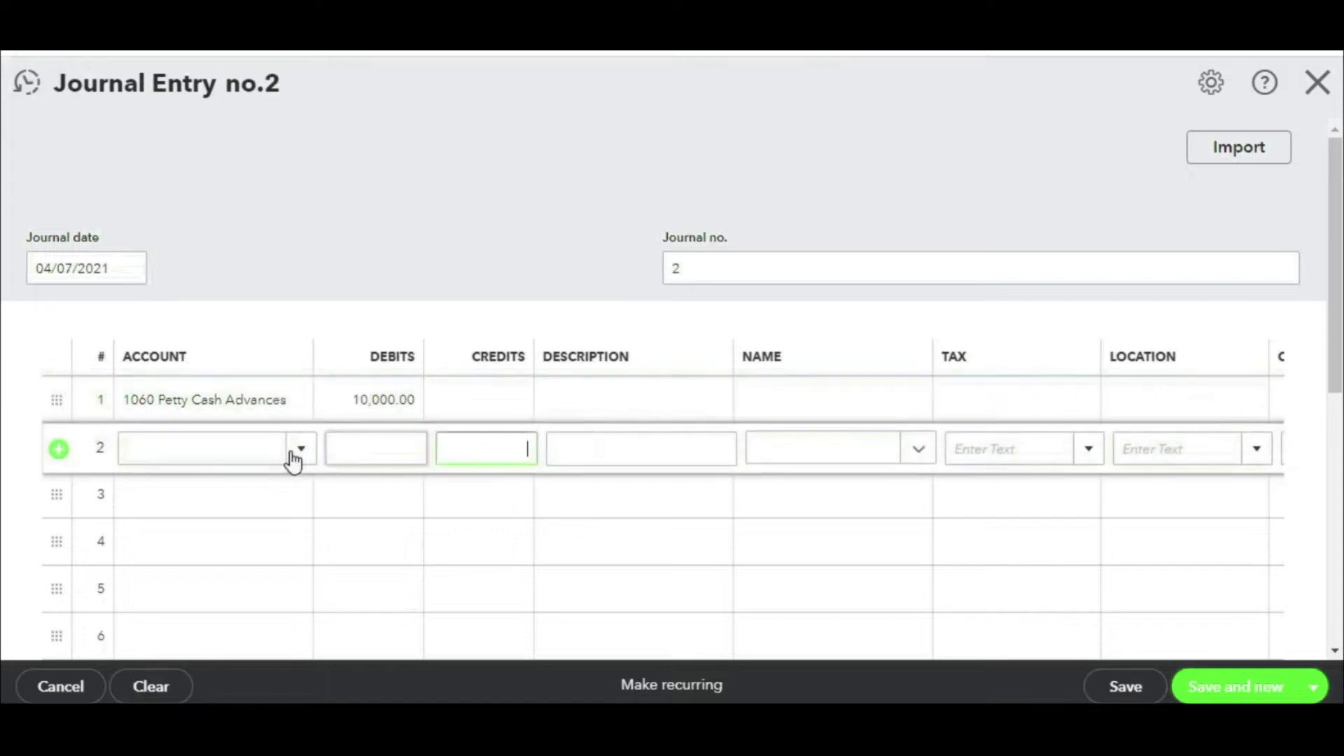
click(303, 454)
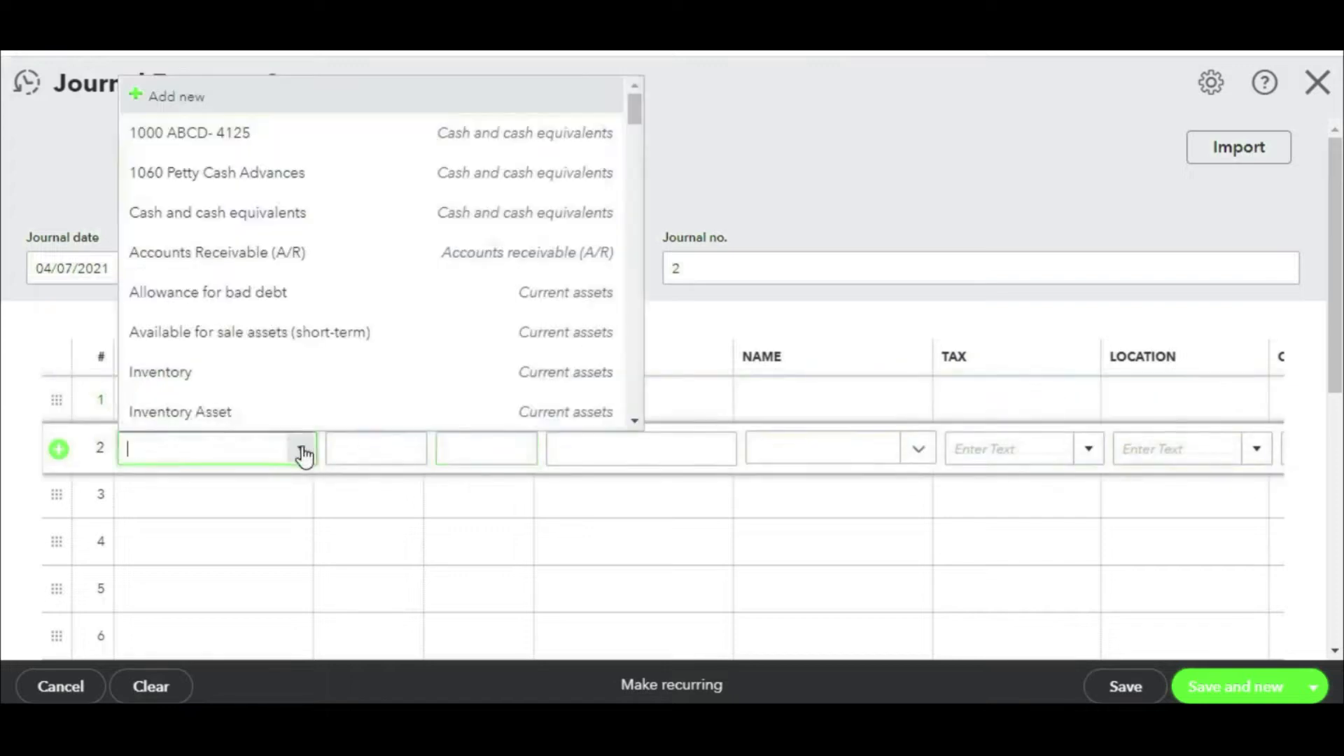
click(245, 143)
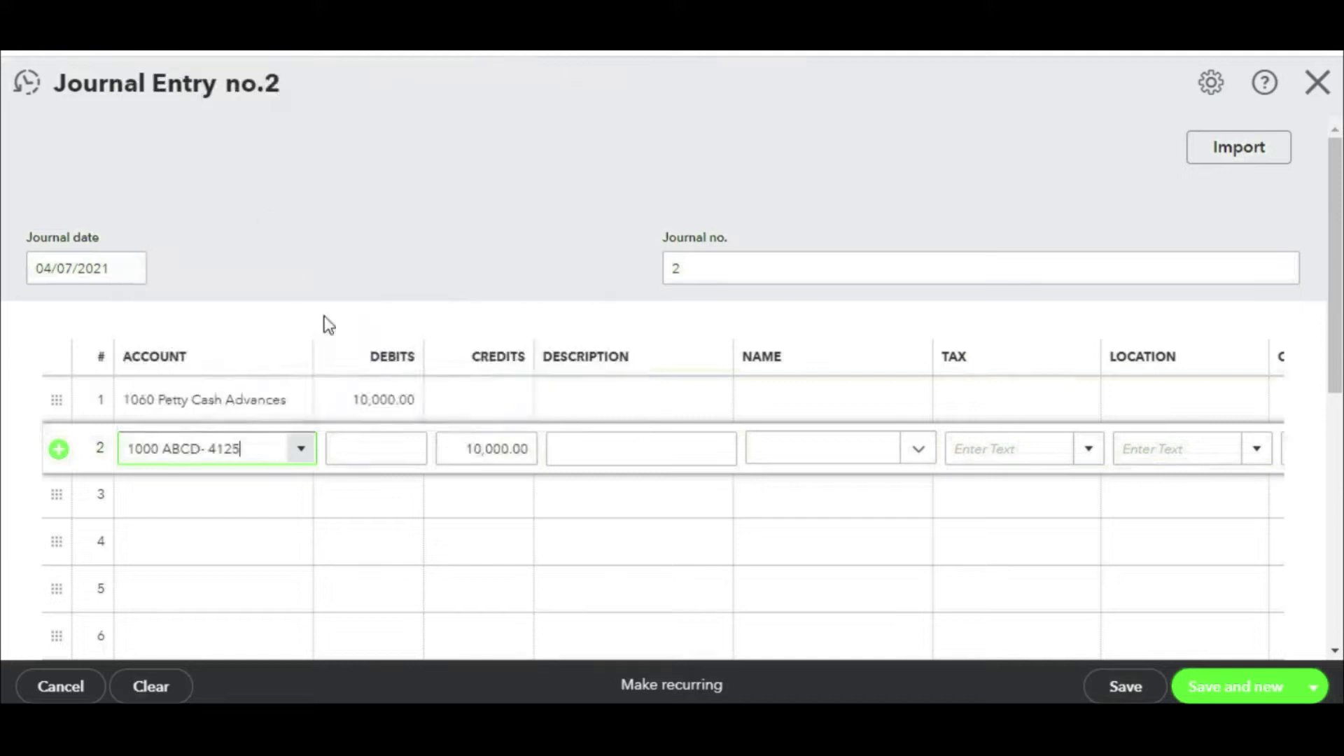
Step: Give both journal lines the description 'Petty Cash Advance'
click(691, 401)
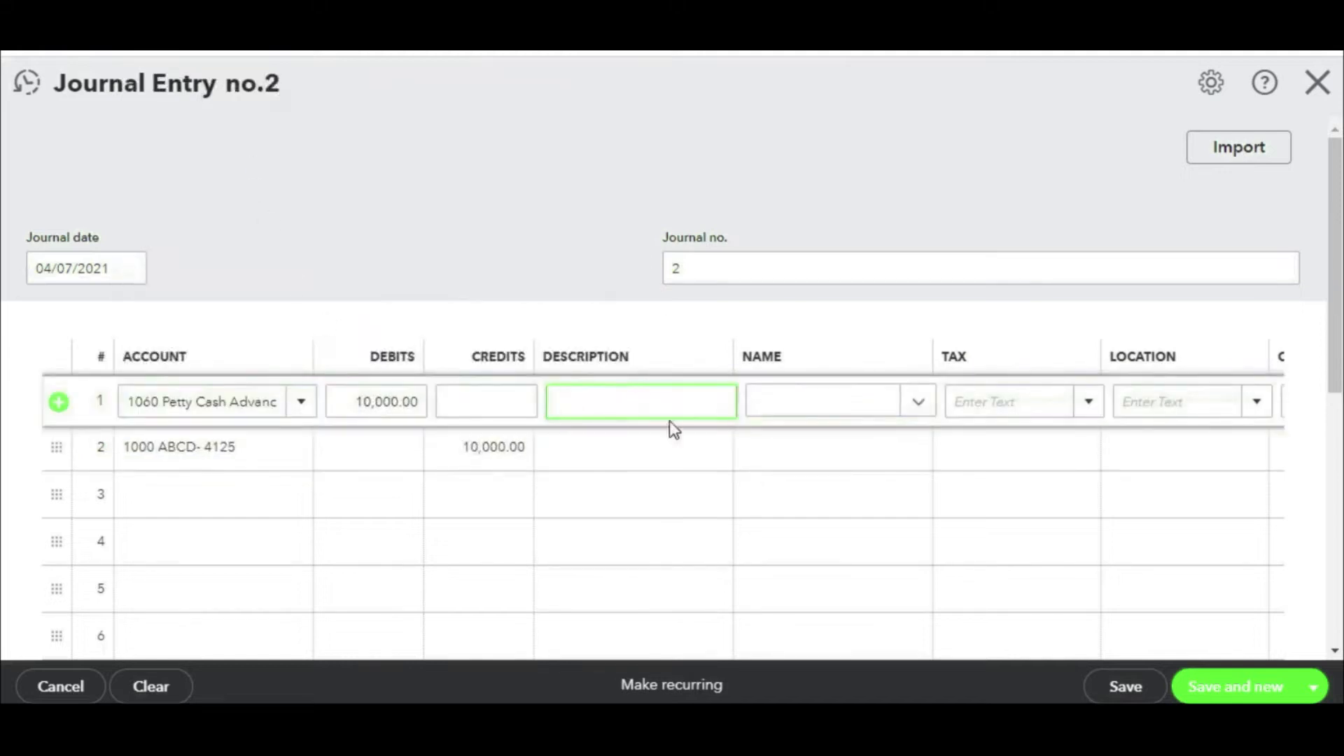
text(Petty Cash Advance)
drag(675, 396, 528, 423)
key(ctrl+c)
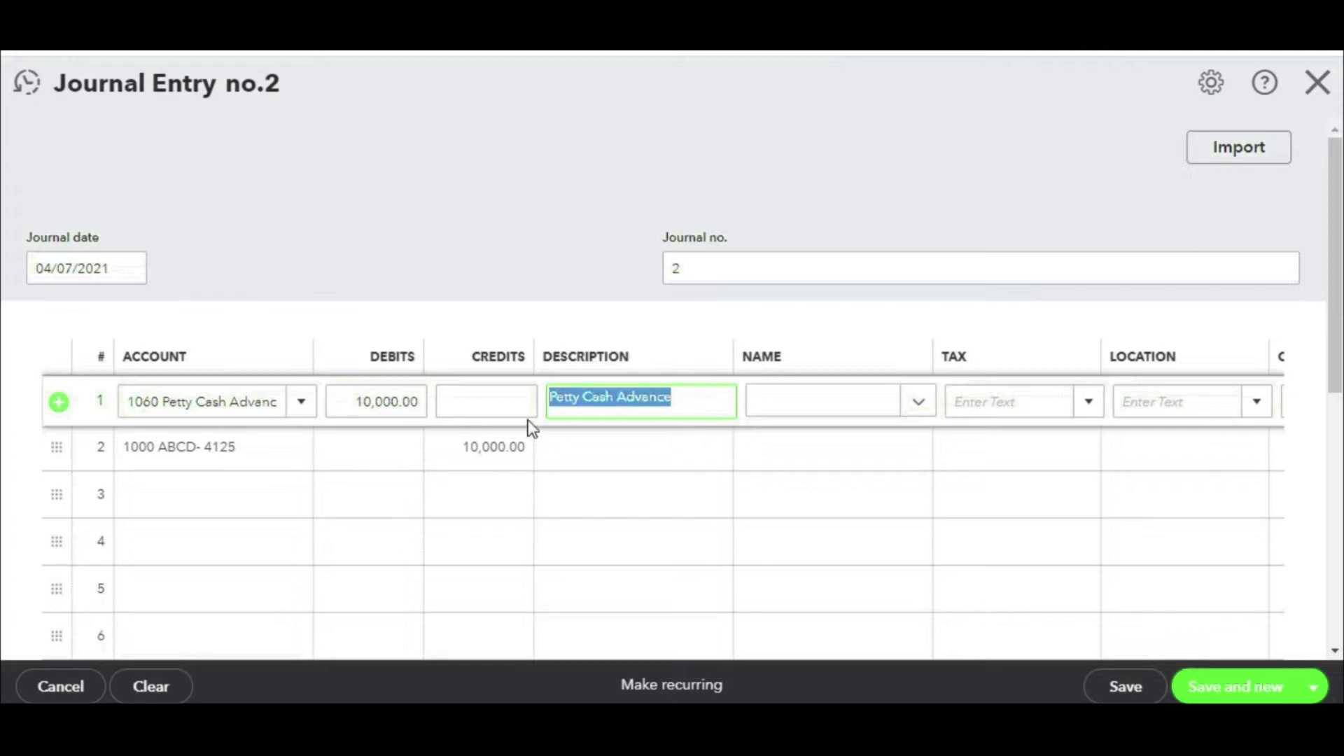
click(628, 445)
key(ctrl+v)
Step: Assign the first employee as the name on both journal lines
click(890, 400)
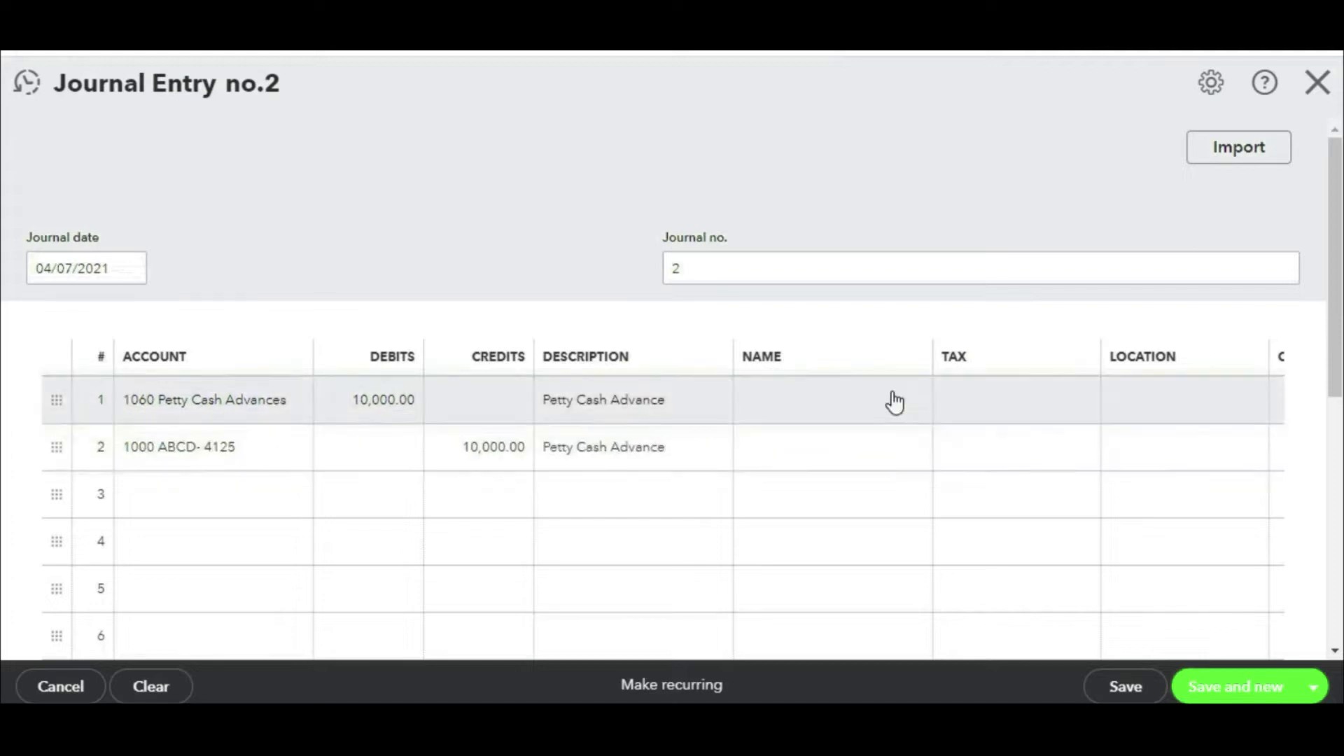
click(918, 403)
scroll(897, 316, down, 2)
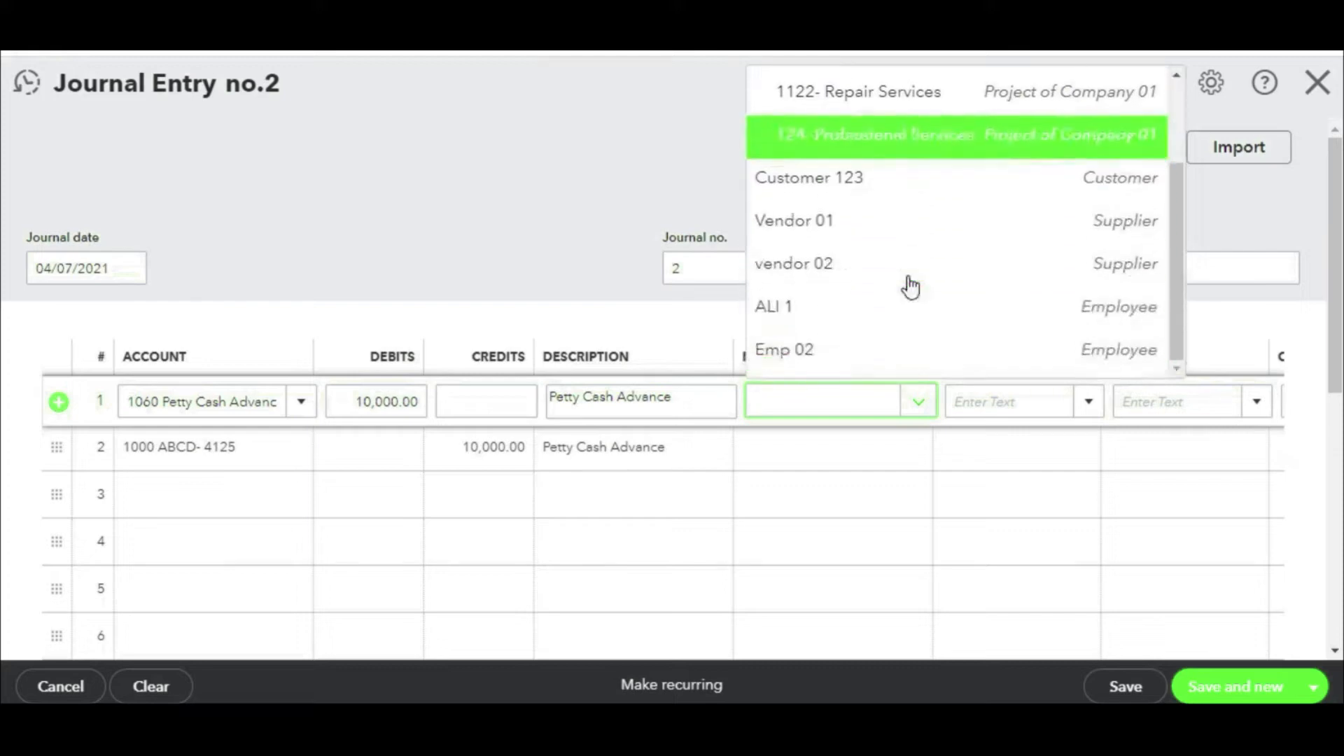
click(808, 324)
click(855, 459)
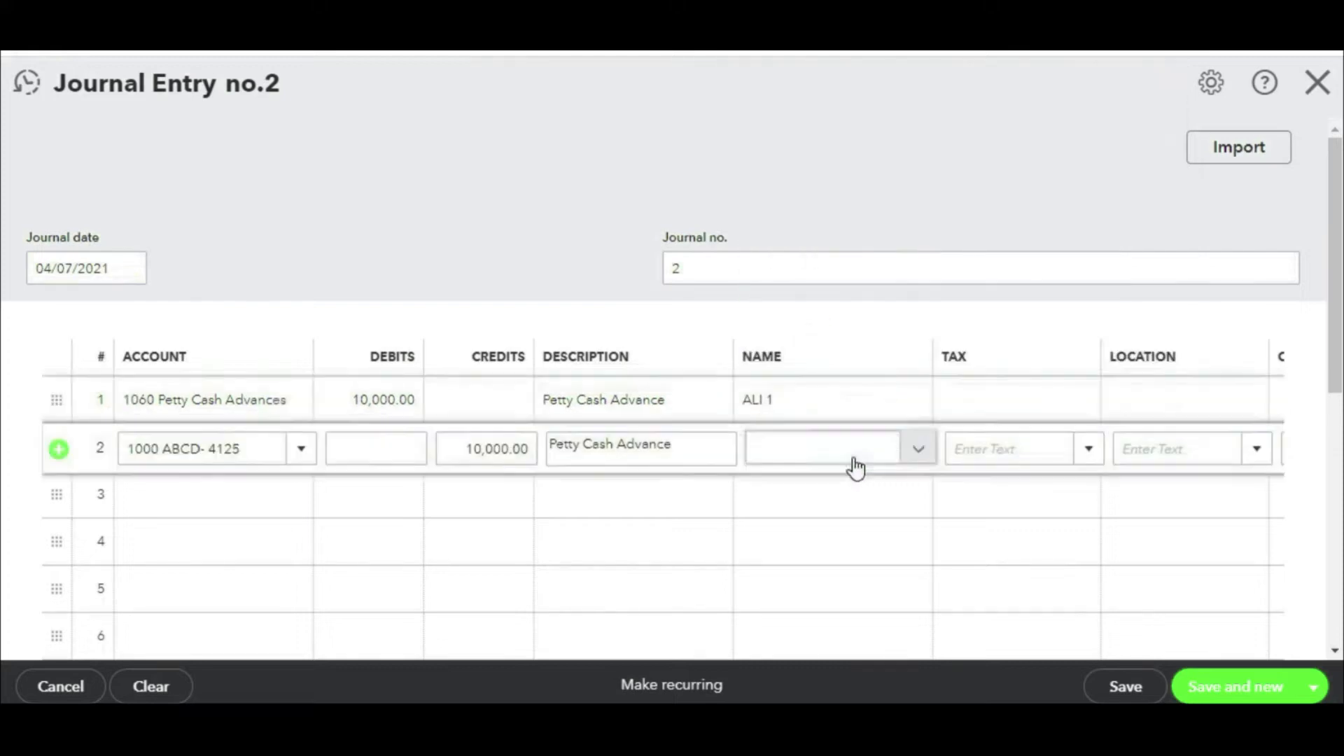
click(913, 452)
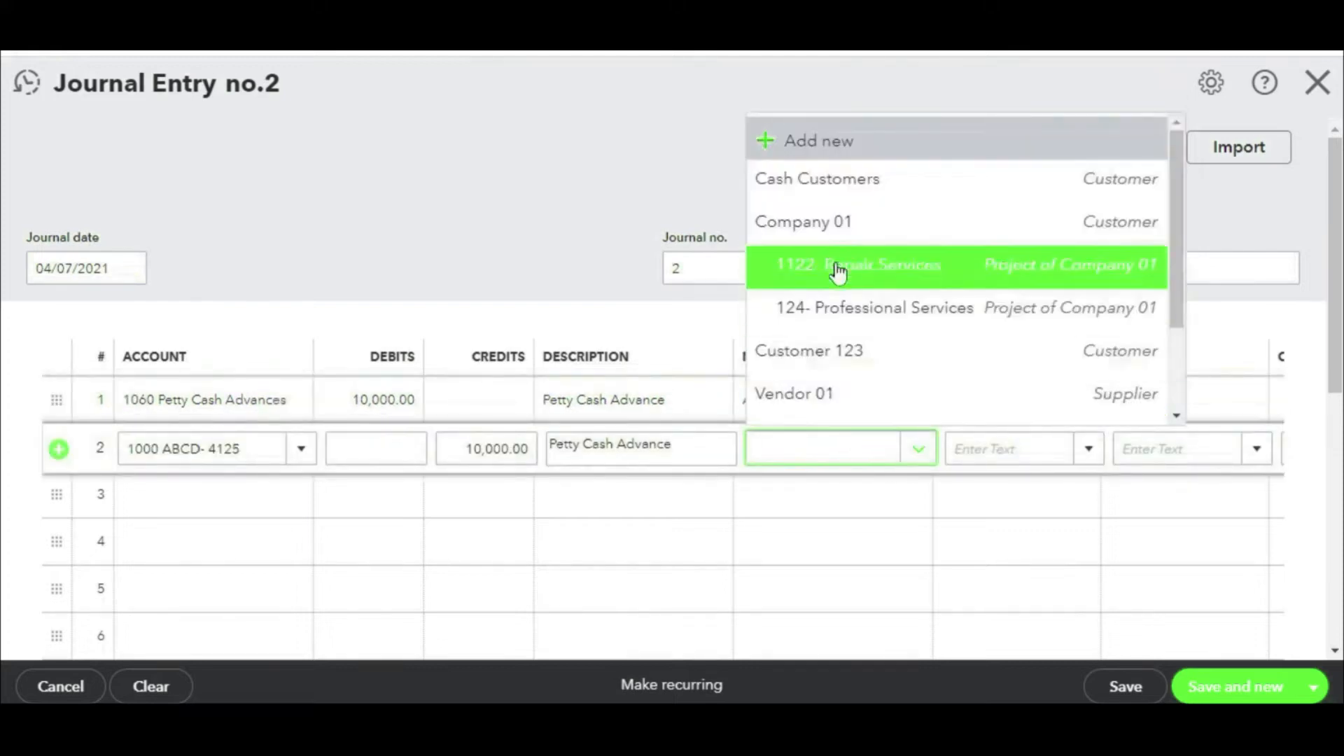
scroll(861, 333, down, 3)
click(828, 364)
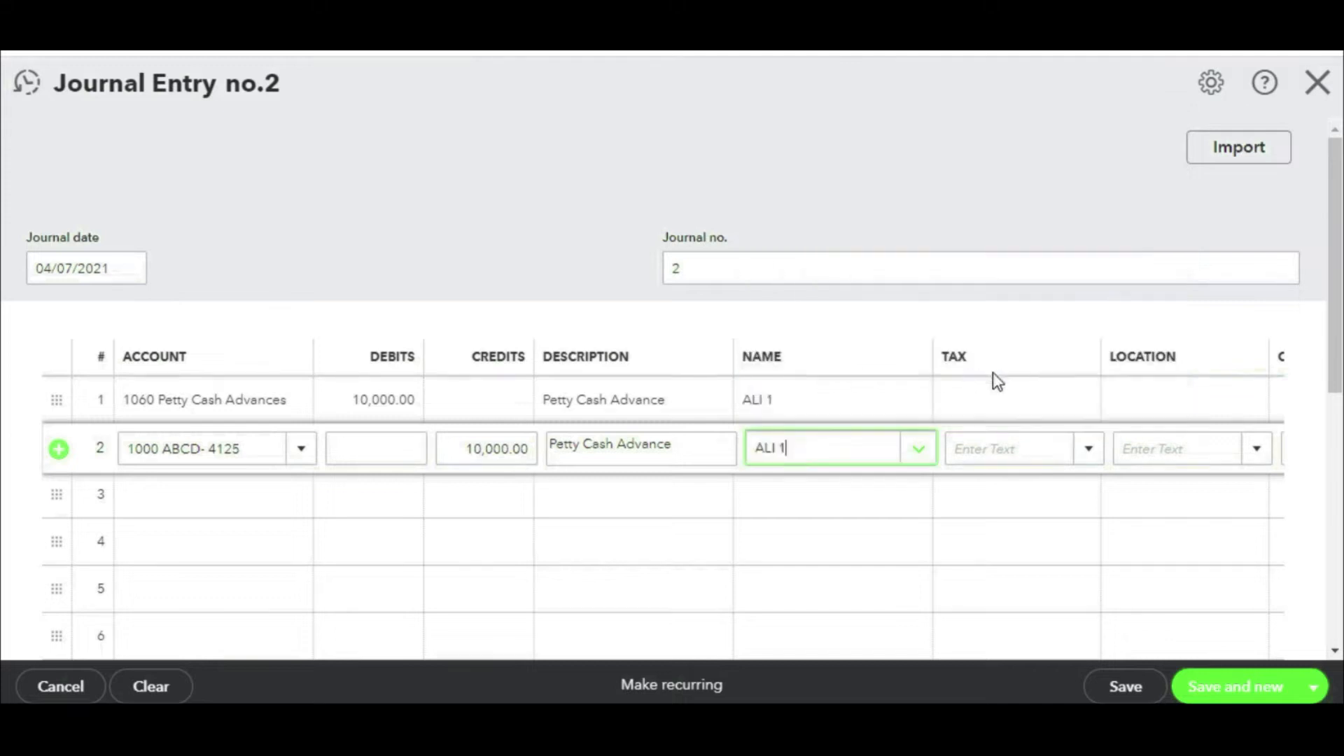
Step: Date the journal entry 04/09/2021, save it, and close the form
click(128, 274)
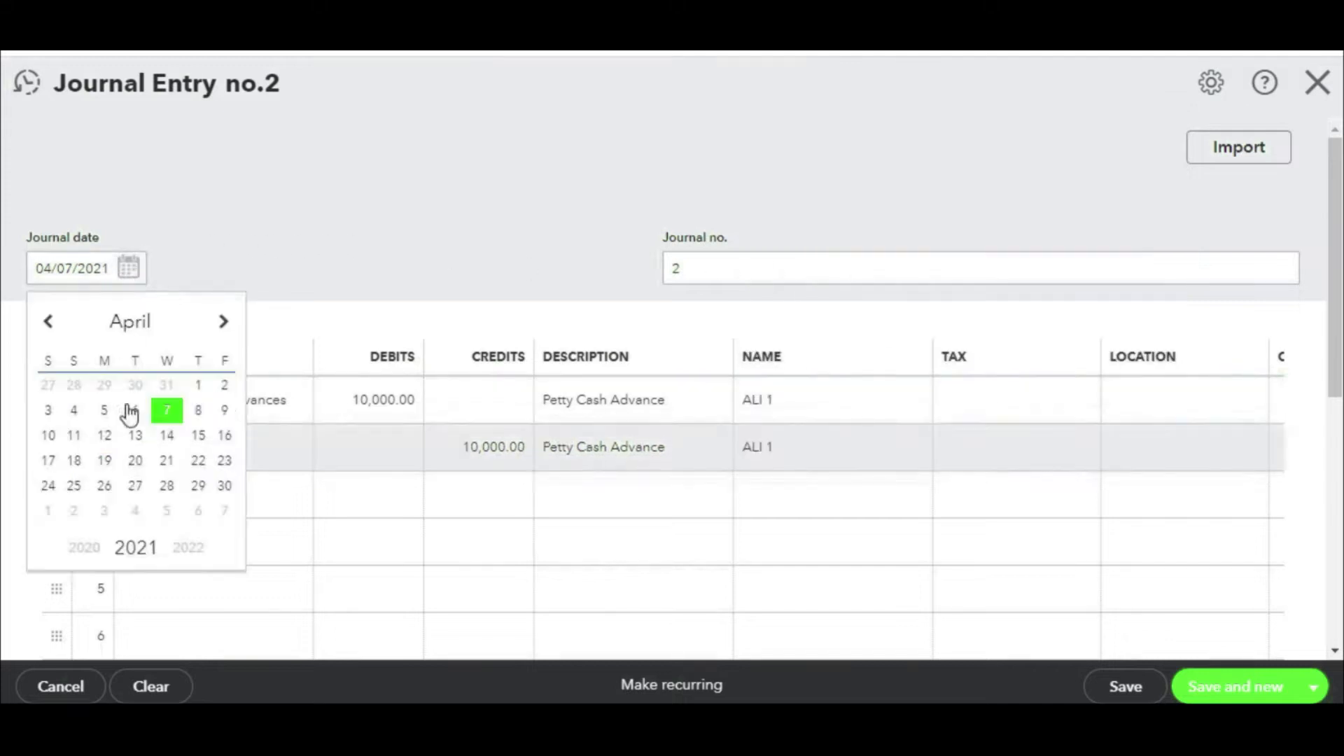
click(225, 418)
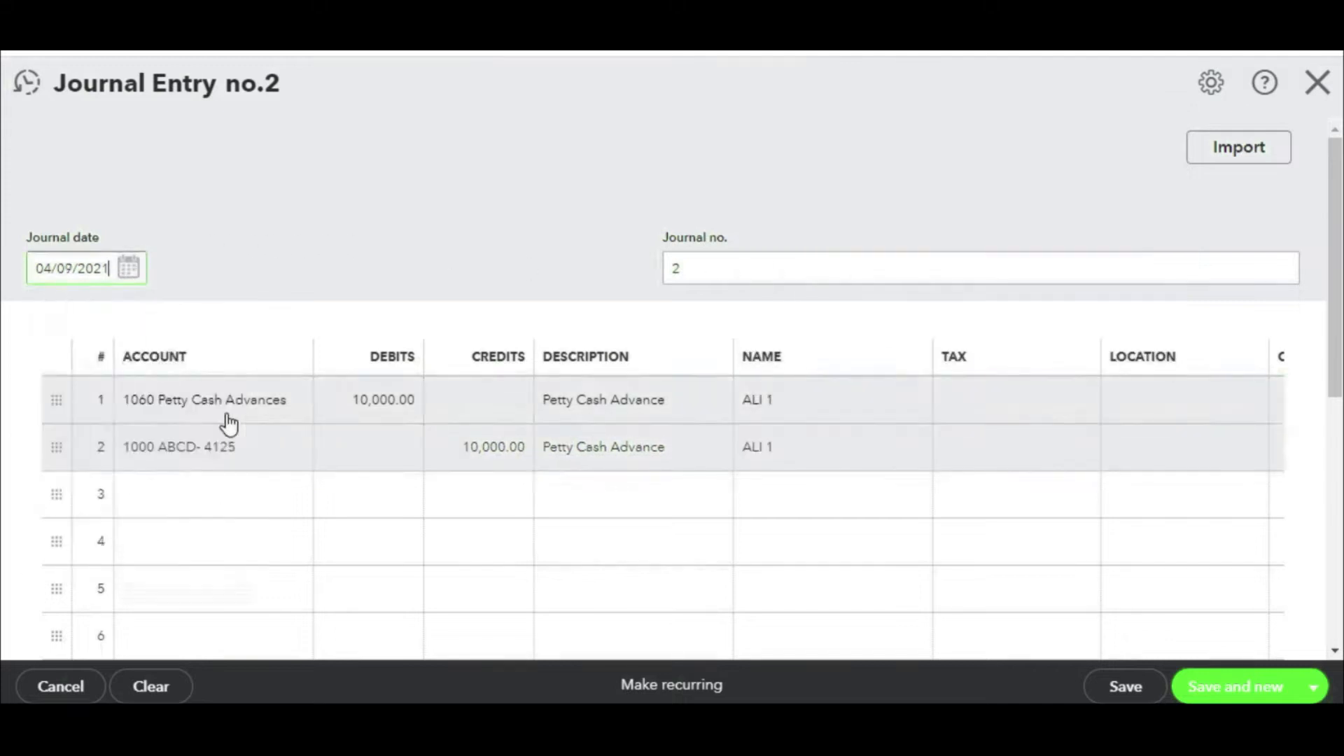
click(1126, 690)
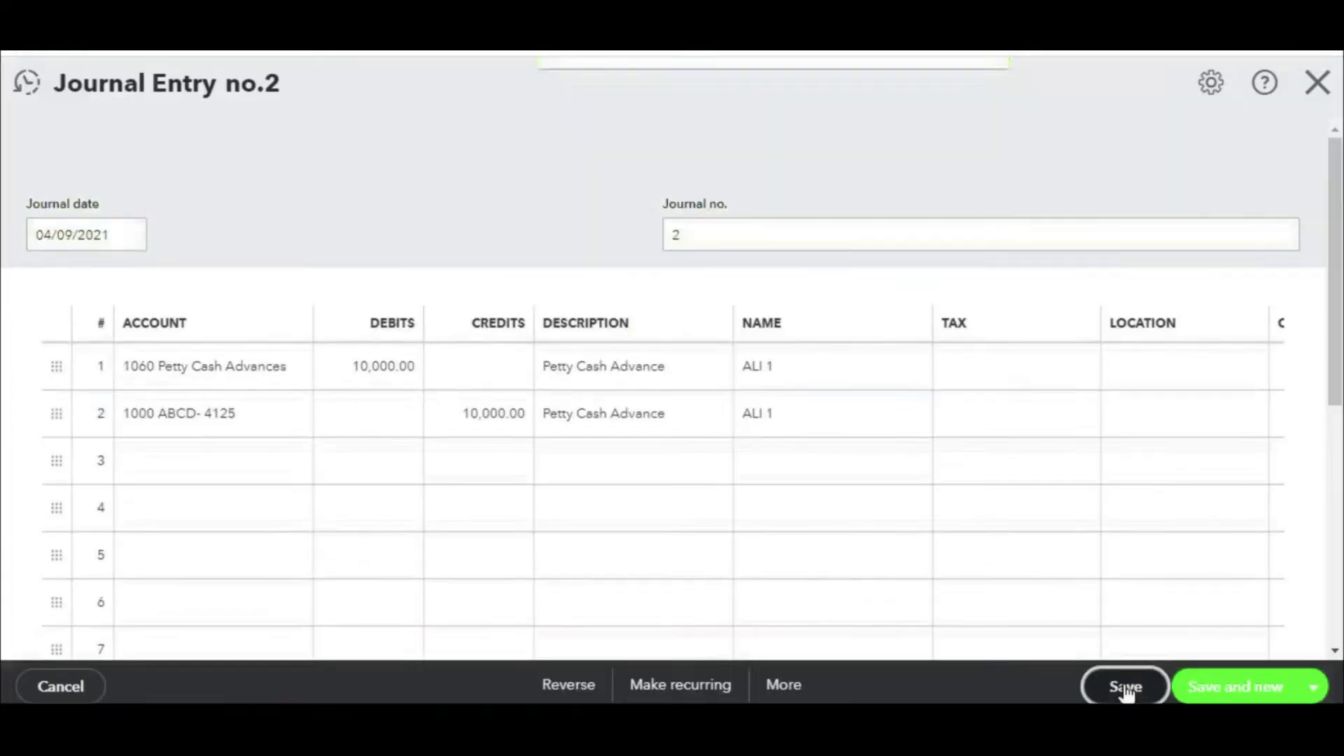
click(1318, 83)
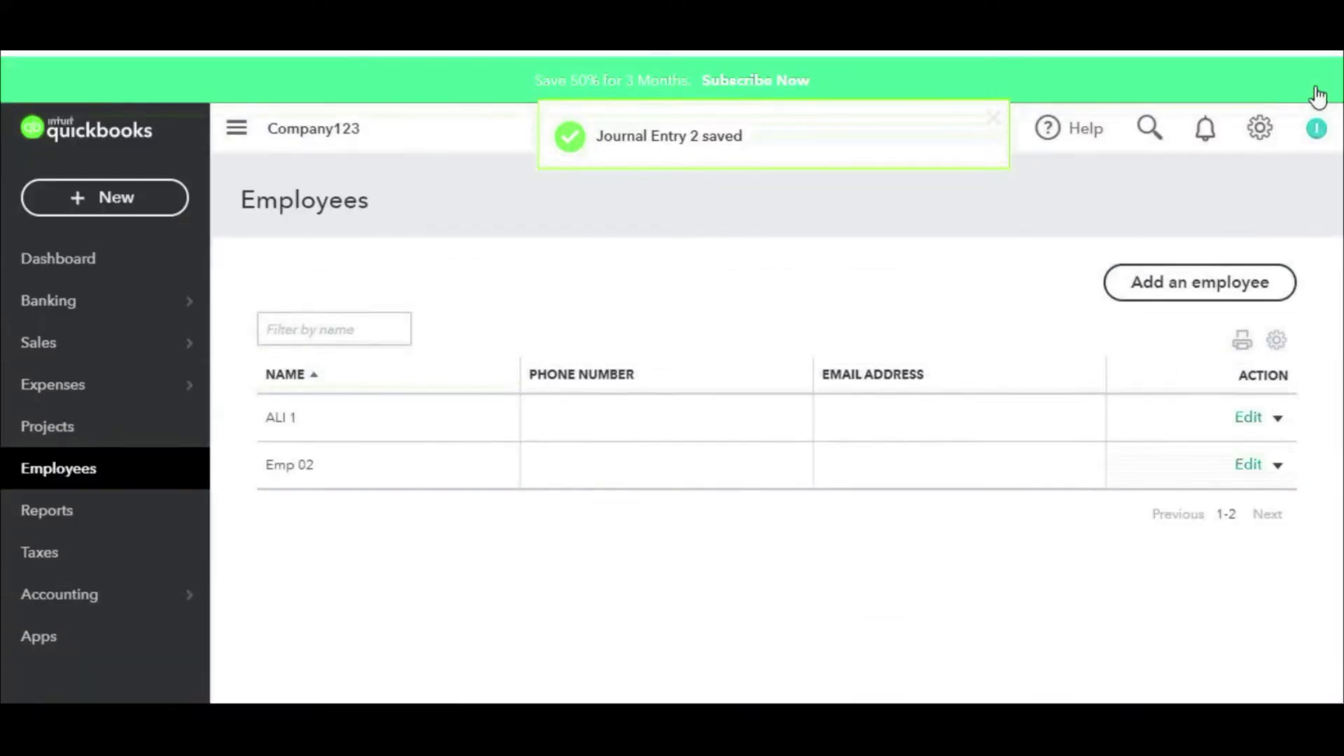
Step: Run the Balance Sheet with an end date of 04/09/2021
click(47, 511)
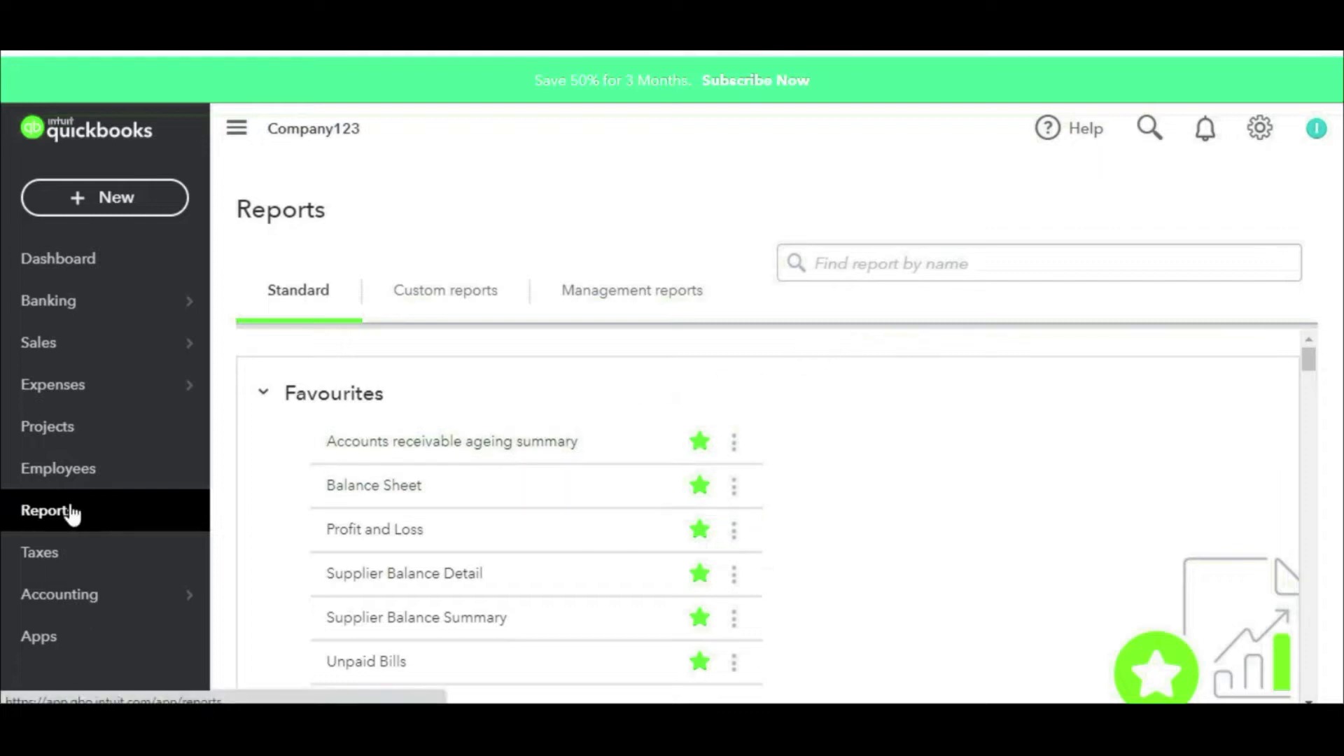
click(376, 486)
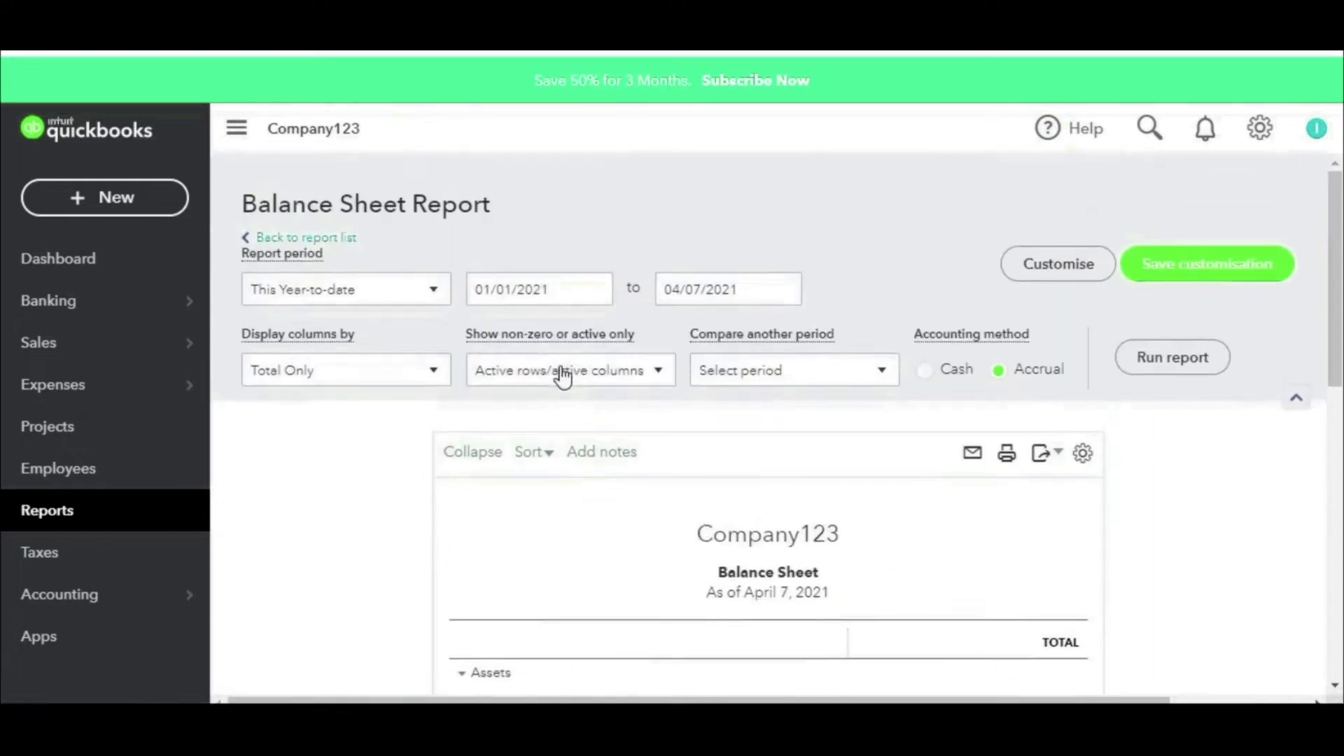
click(782, 293)
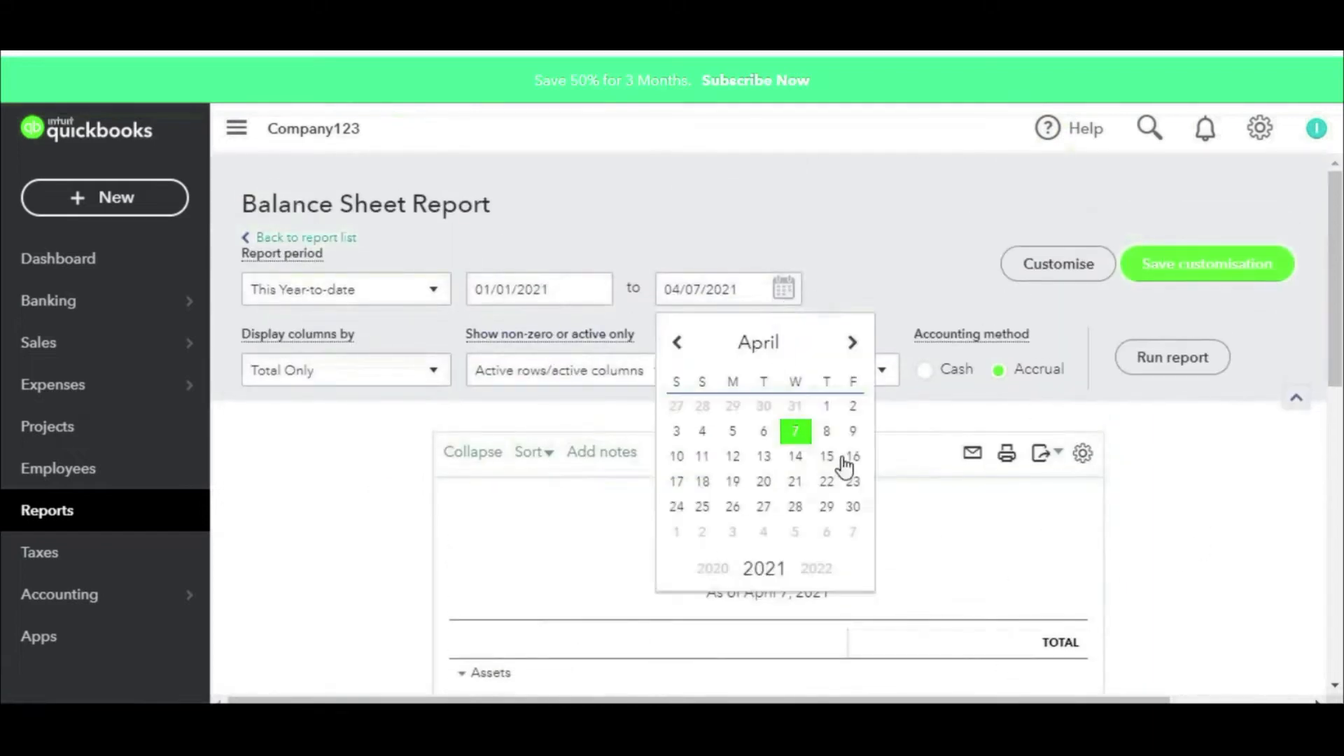
click(852, 432)
click(1162, 361)
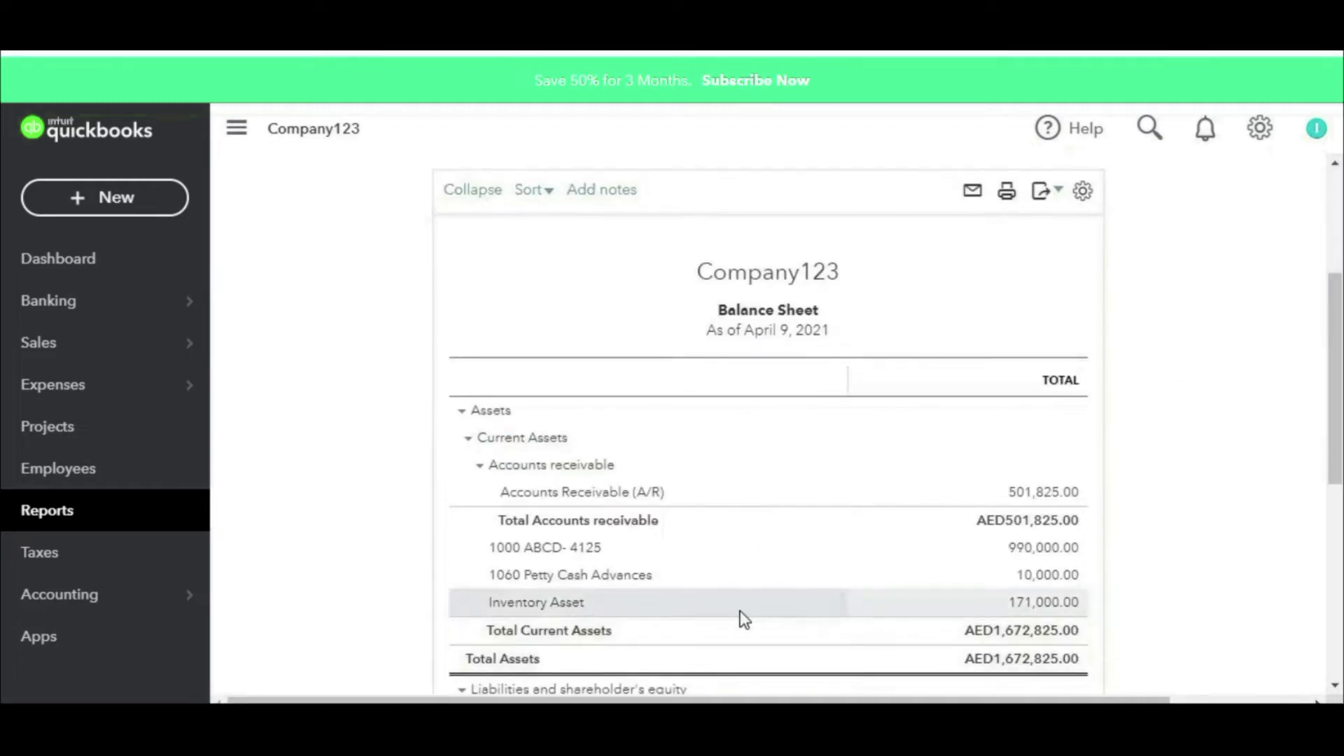
Step: Open the transactions behind the 10,000.00 Petty Cash Advances balance
mouse_move(1082, 550)
mouse_down()
mouse_move(1019, 552)
mouse_move(1059, 594)
mouse_move(1030, 557)
mouse_up()
mouse_move(673, 575)
mouse_down()
mouse_move(852, 569)
mouse_move(882, 552)
mouse_move(891, 586)
mouse_up()
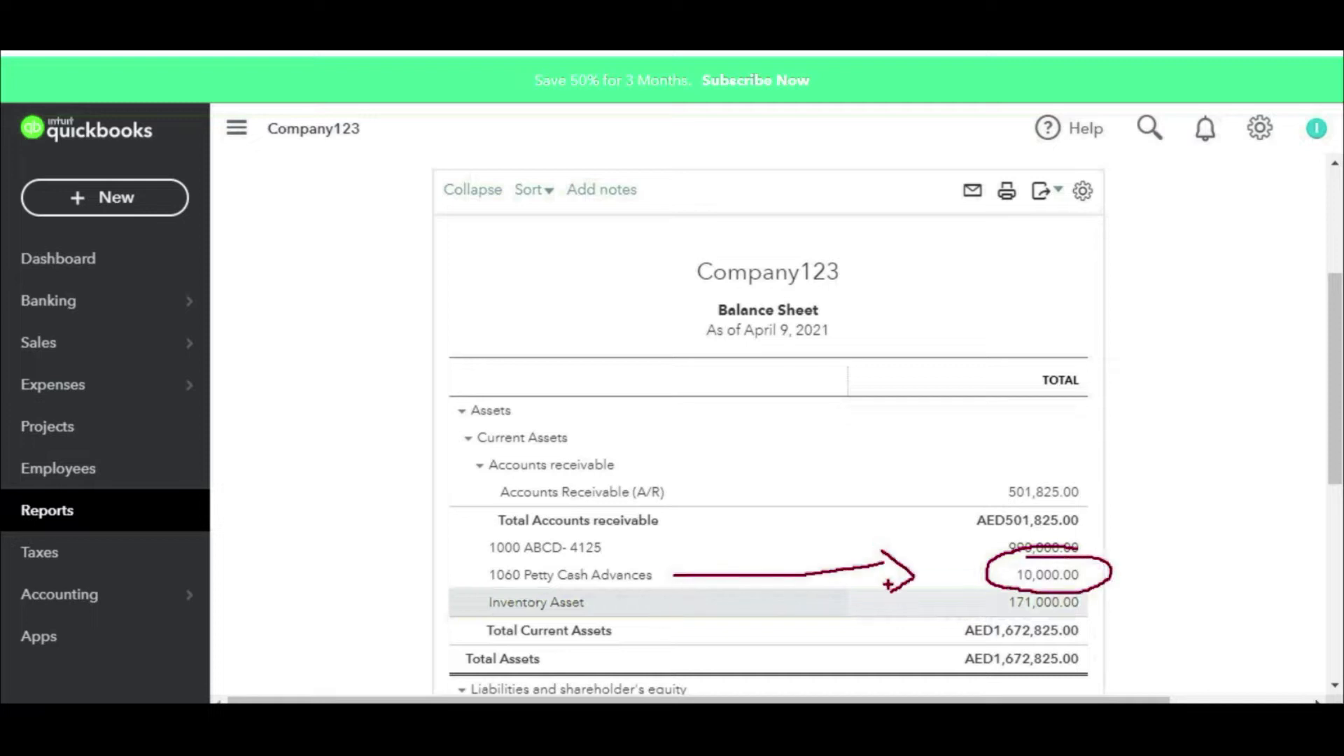
key(Escape)
click(1043, 579)
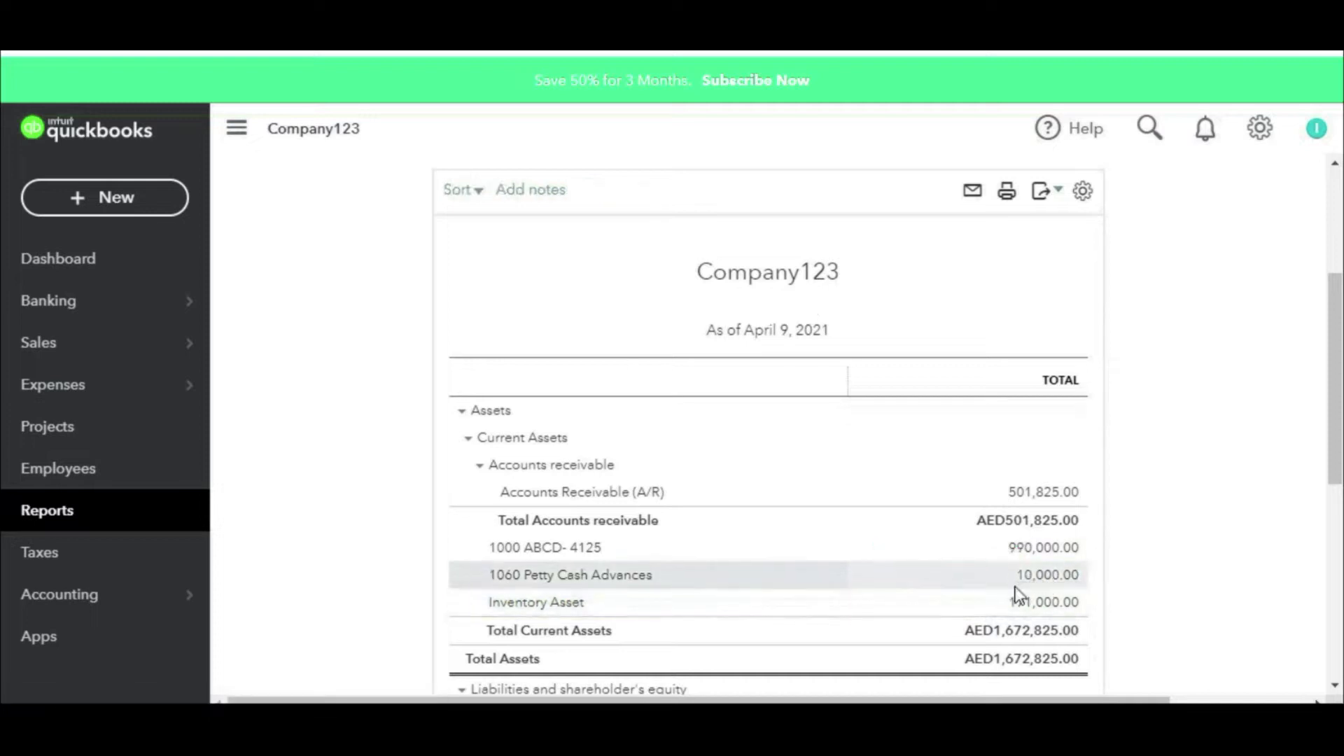
Step: Group the transaction report by Employee and rerun it
scroll(1050, 532, up, 3)
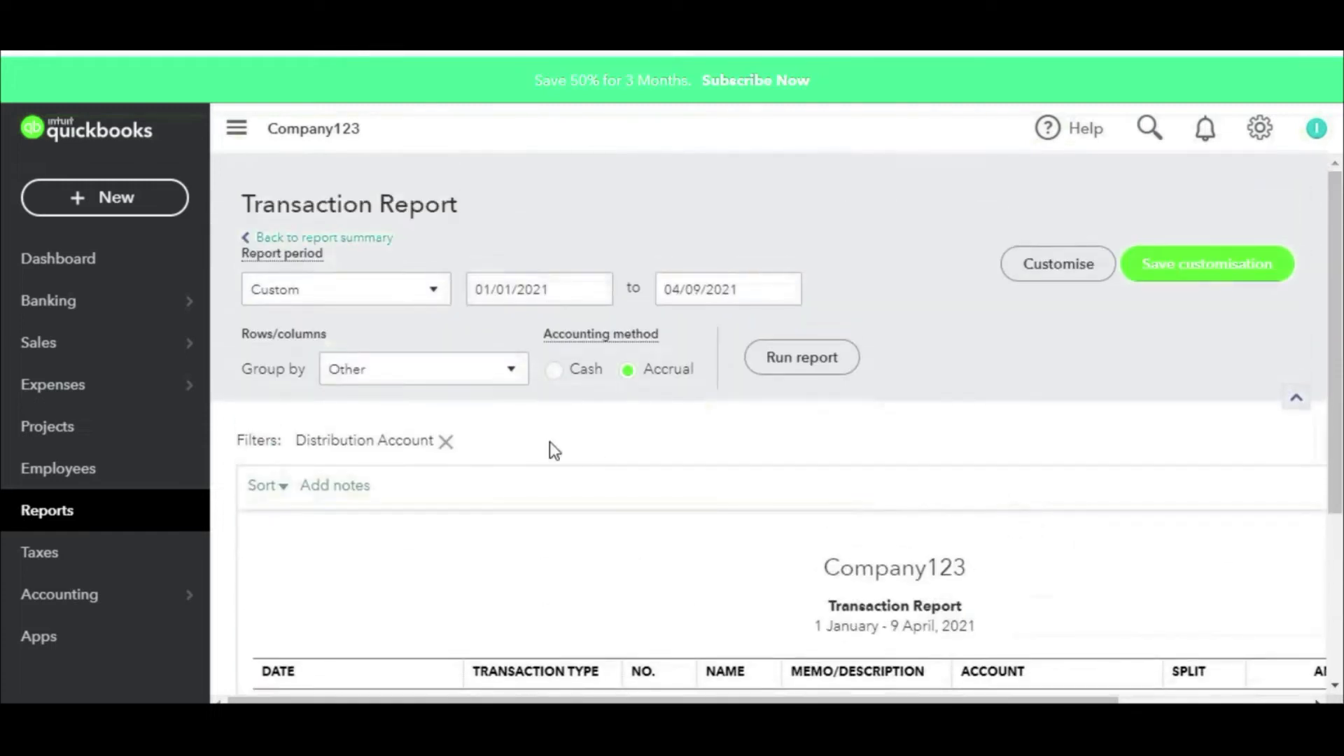
click(510, 369)
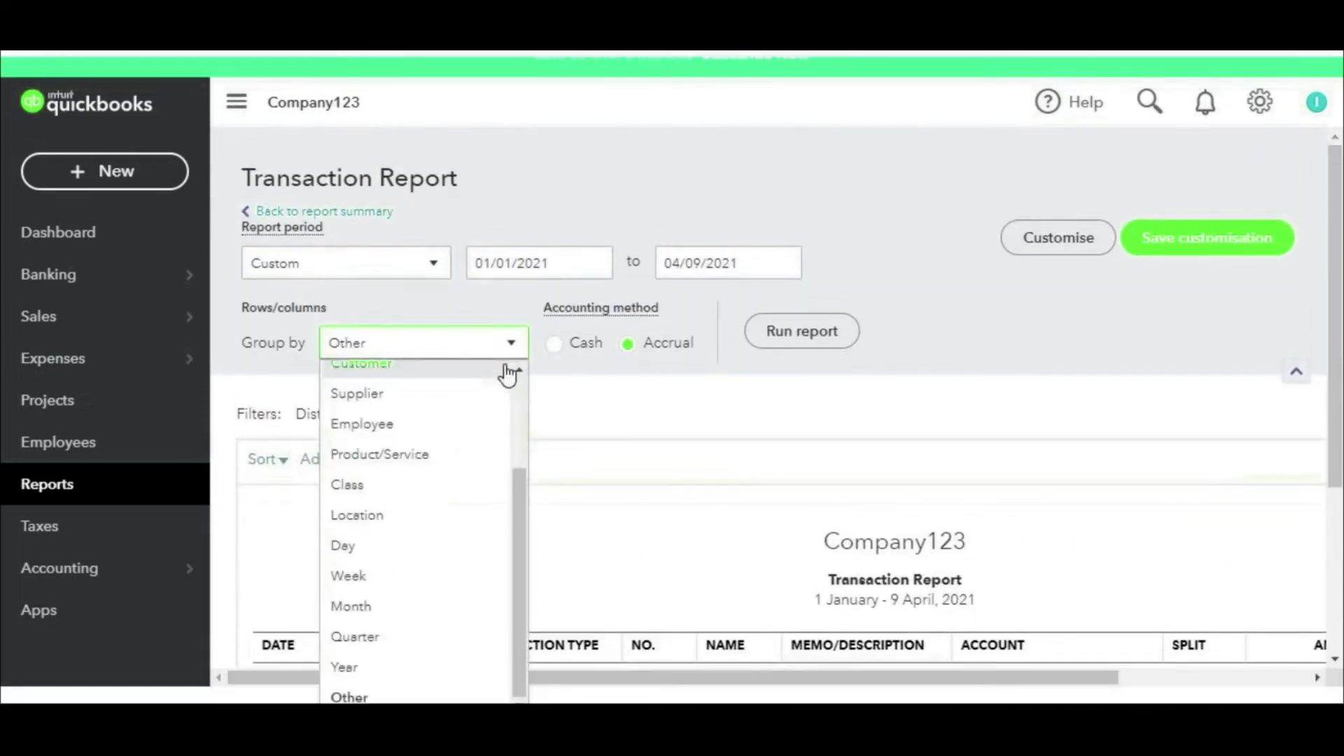
click(404, 433)
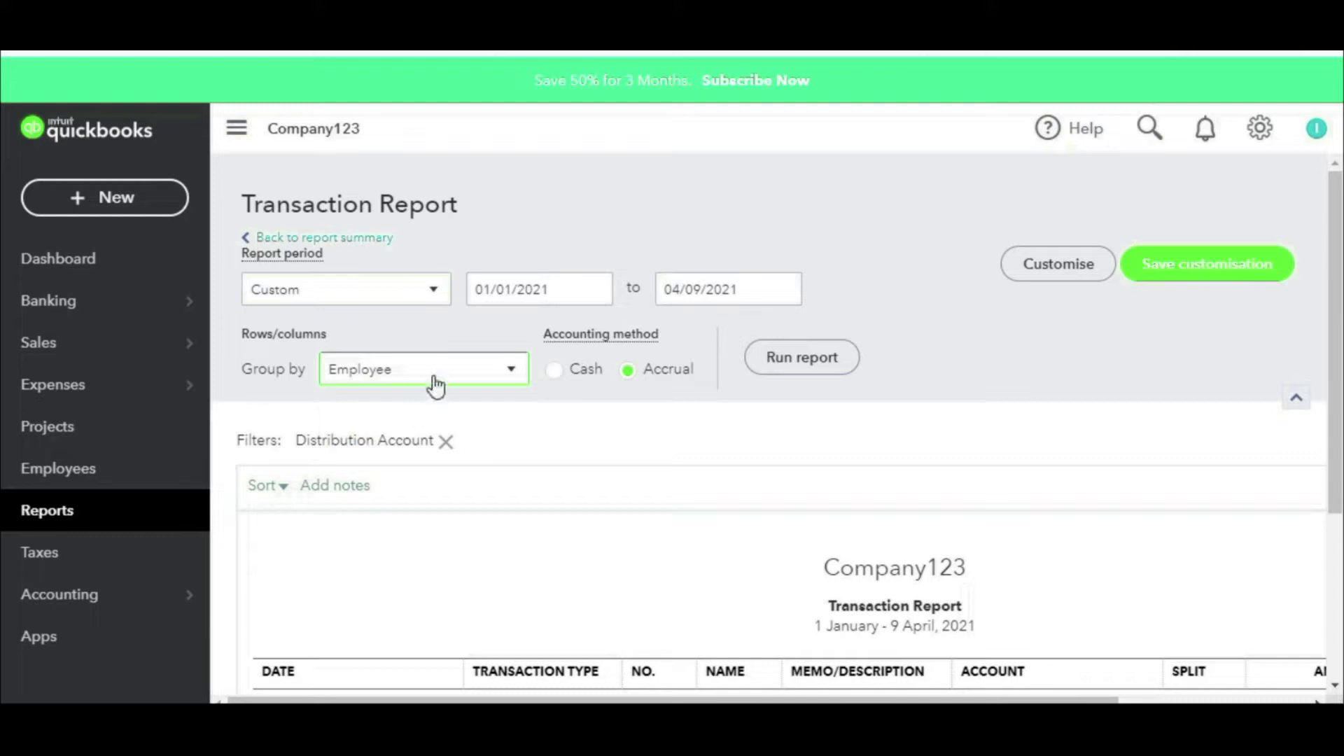
mouse_move(462, 340)
mouse_down()
mouse_move(381, 333)
mouse_move(507, 434)
mouse_move(440, 339)
mouse_up()
key(Escape)
scroll(628, 430, down, 3)
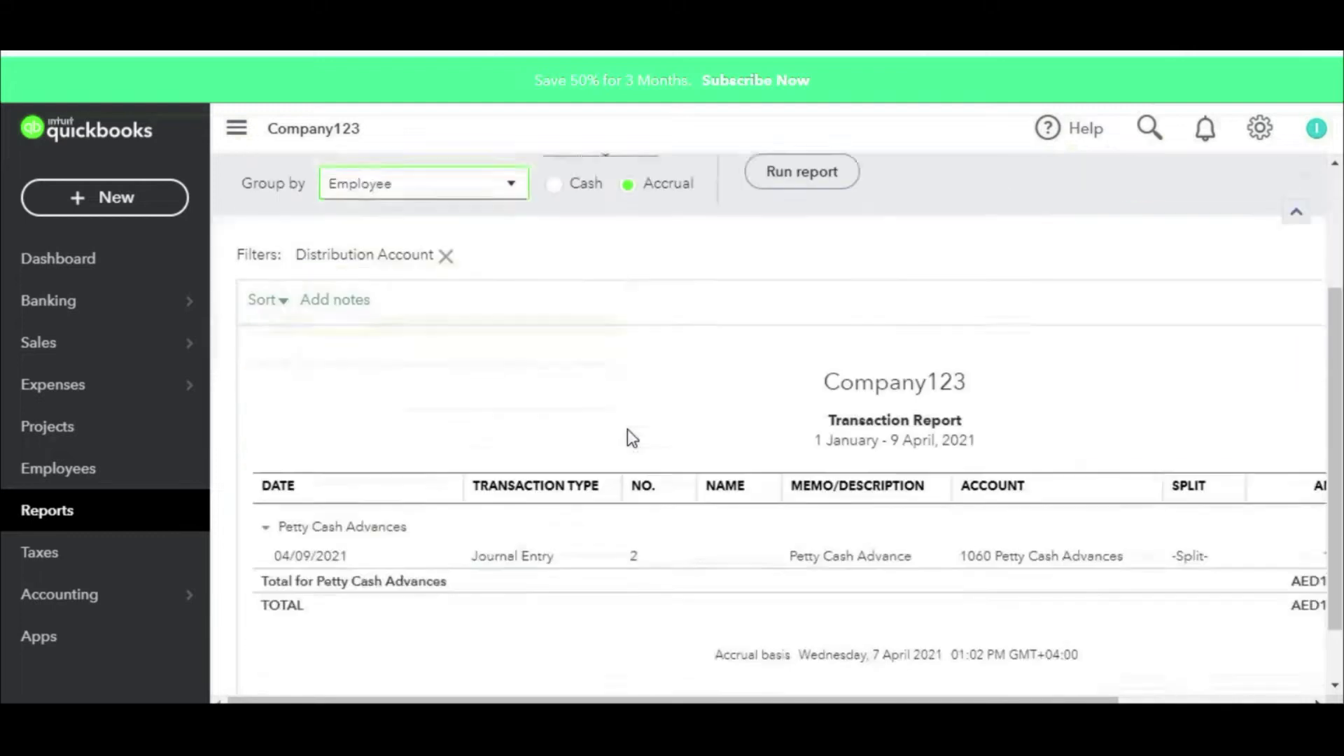
scroll(509, 541, up, 3)
click(795, 359)
Step: Review the amount columns showing the employee's AED10,000.00 petty cash advance
scroll(792, 370, down, 3)
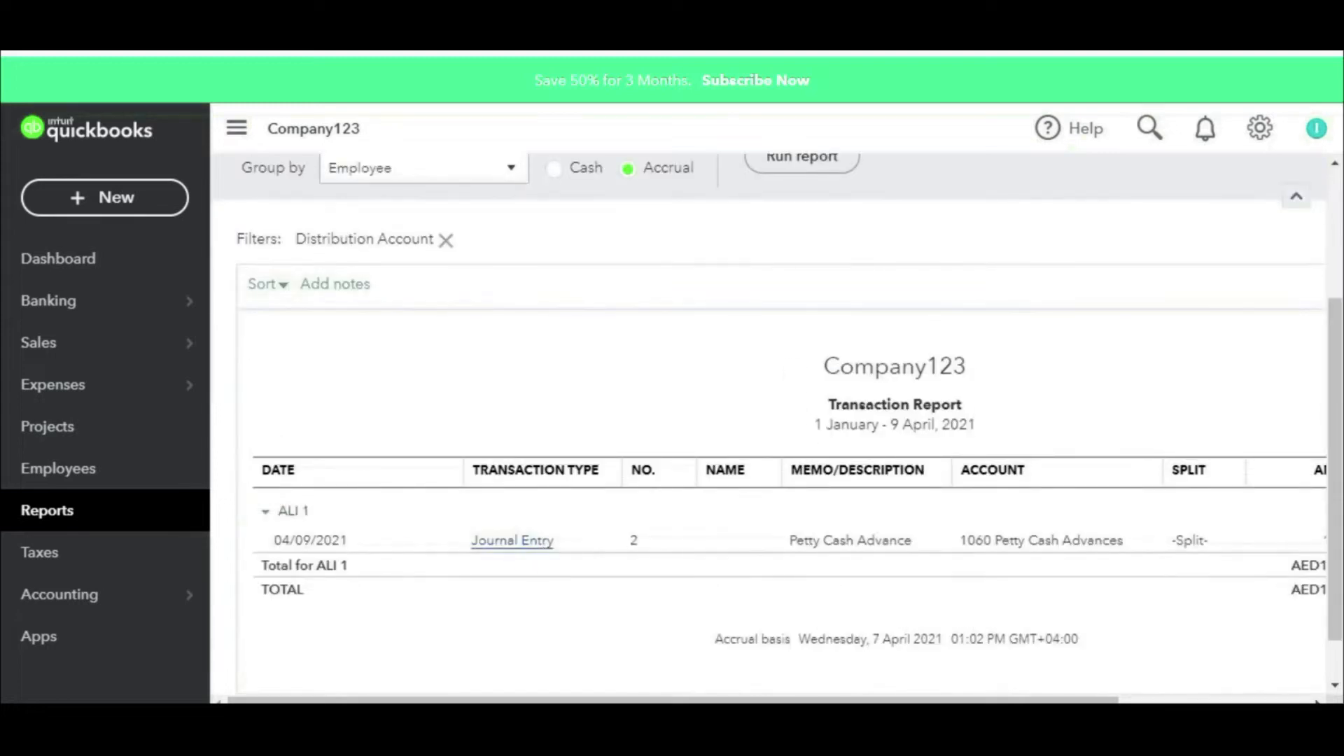
mouse_move(360, 490)
mouse_down()
mouse_move(259, 498)
mouse_move(304, 525)
mouse_move(359, 485)
mouse_up()
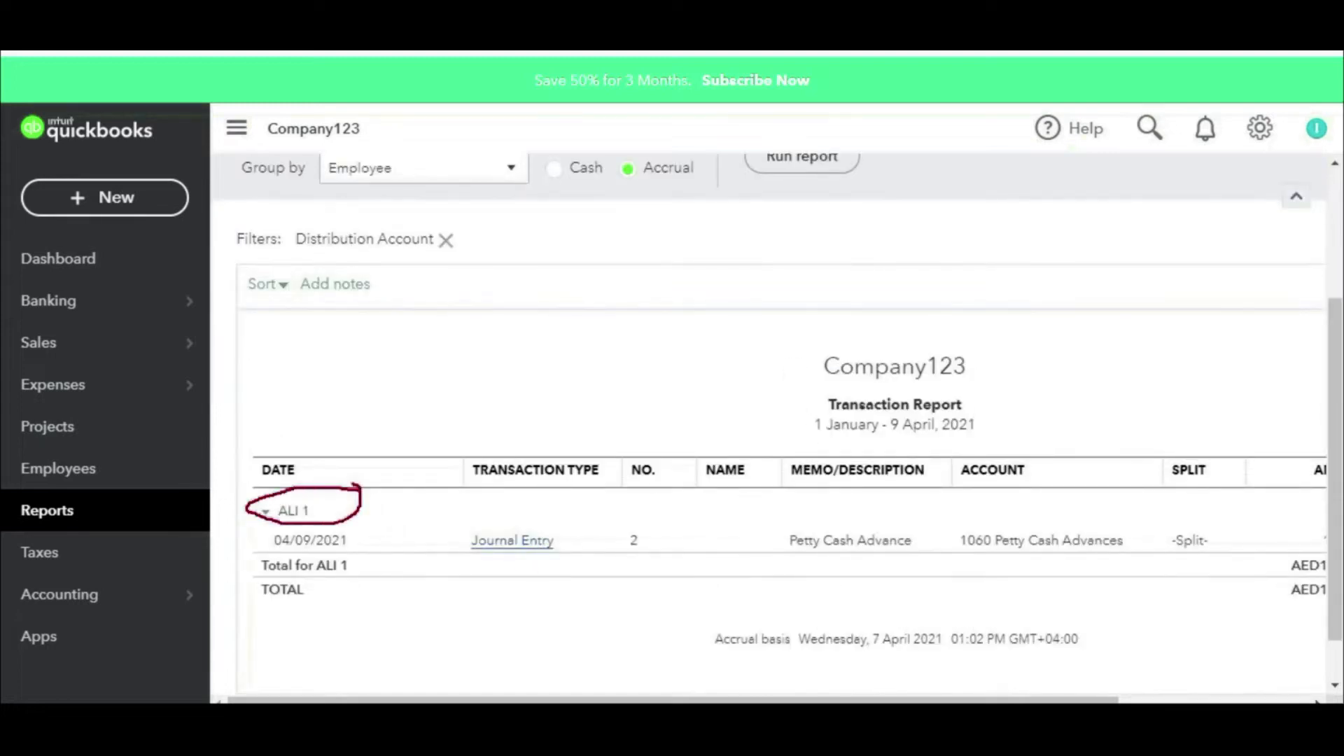
drag(247, 532, 324, 530)
key(Escape)
drag(760, 699, 972, 699)
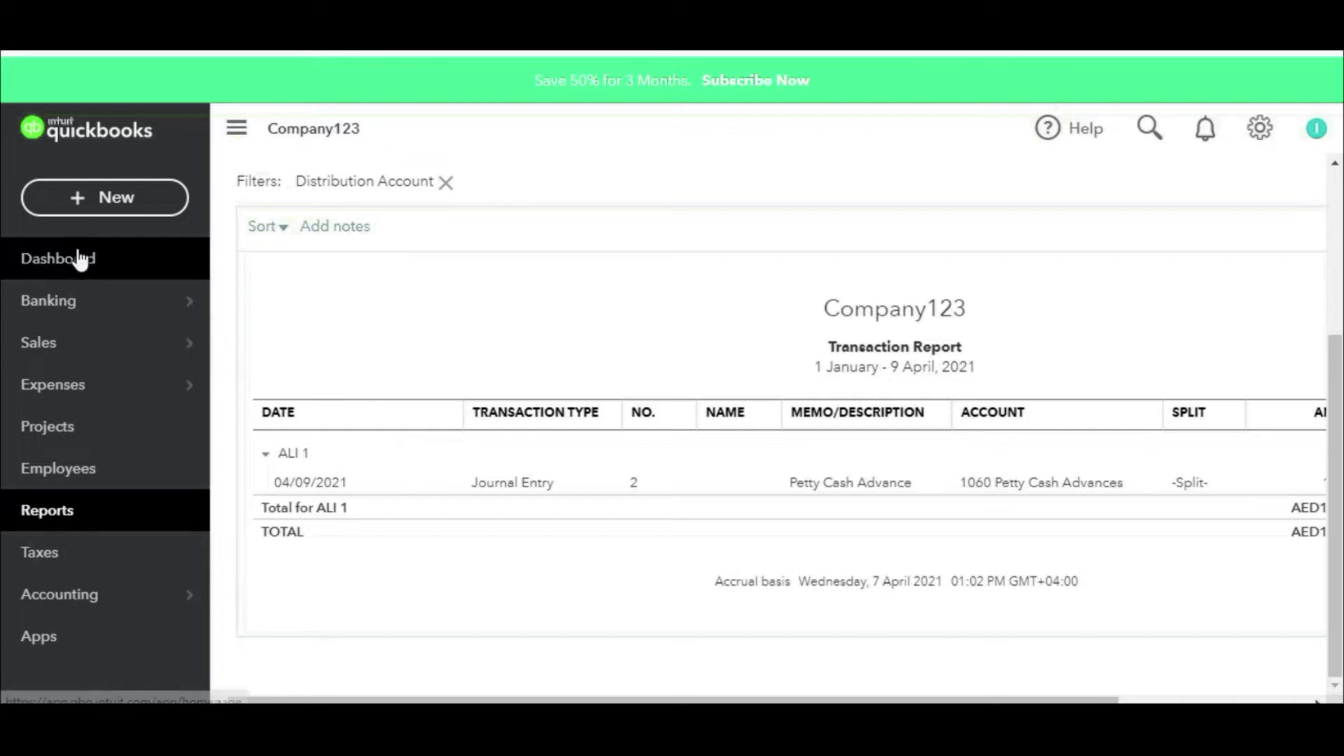
Step: Start a new journal entry with lines for Office expenses, Supplies, and Repairs and Maintenance
click(94, 204)
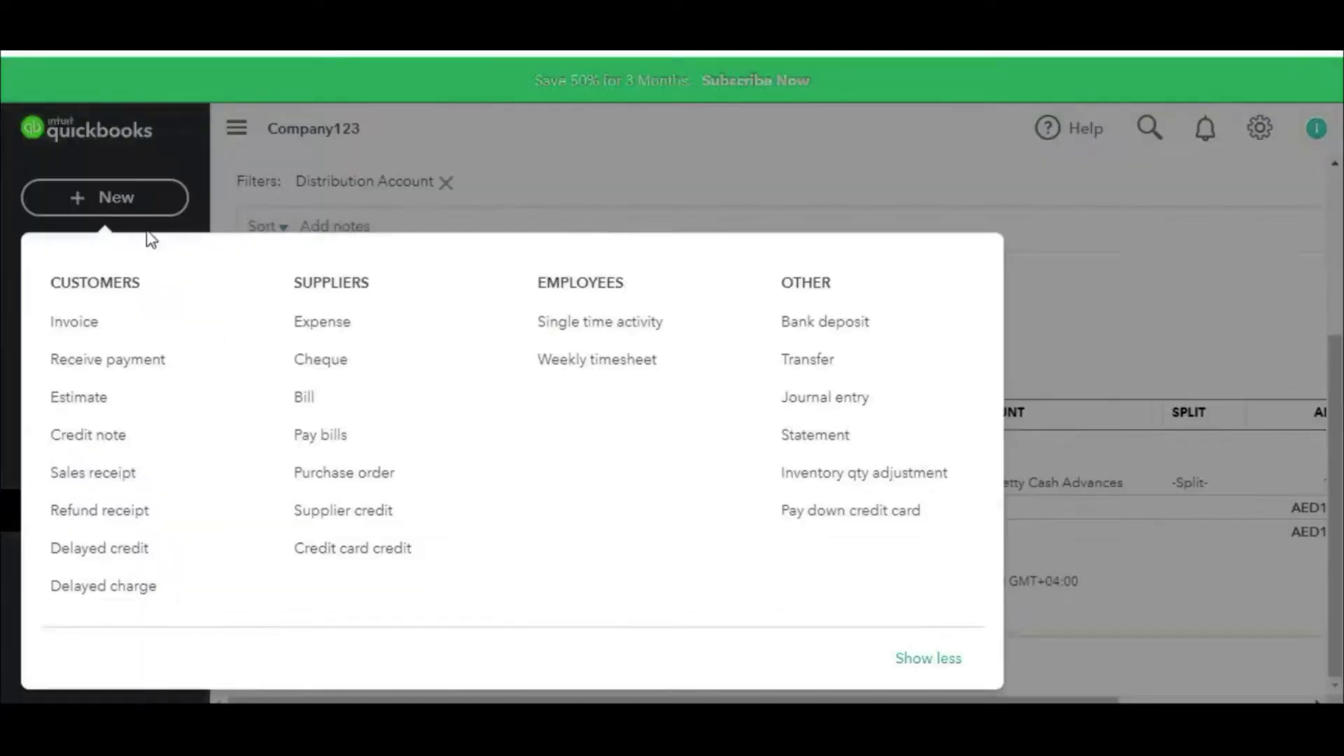
click(823, 397)
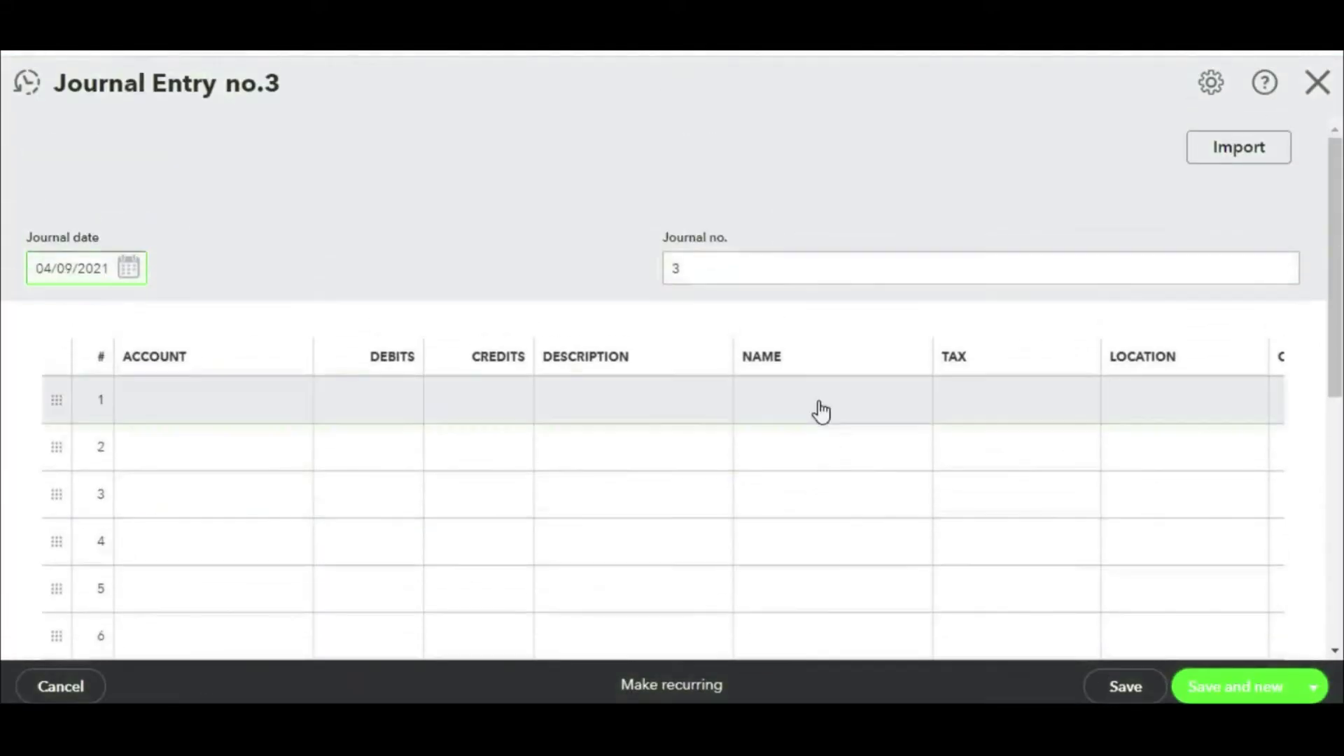
click(283, 406)
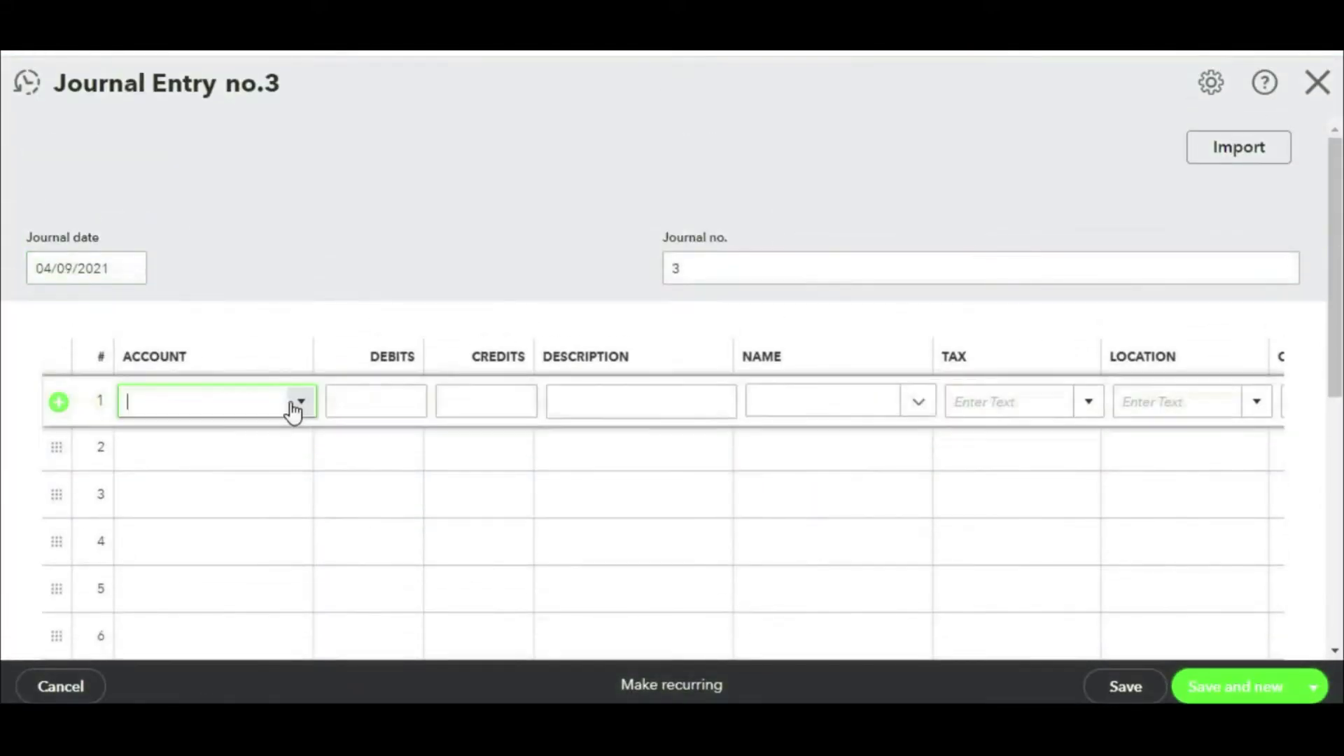
click(291, 410)
scroll(295, 203, down, 10)
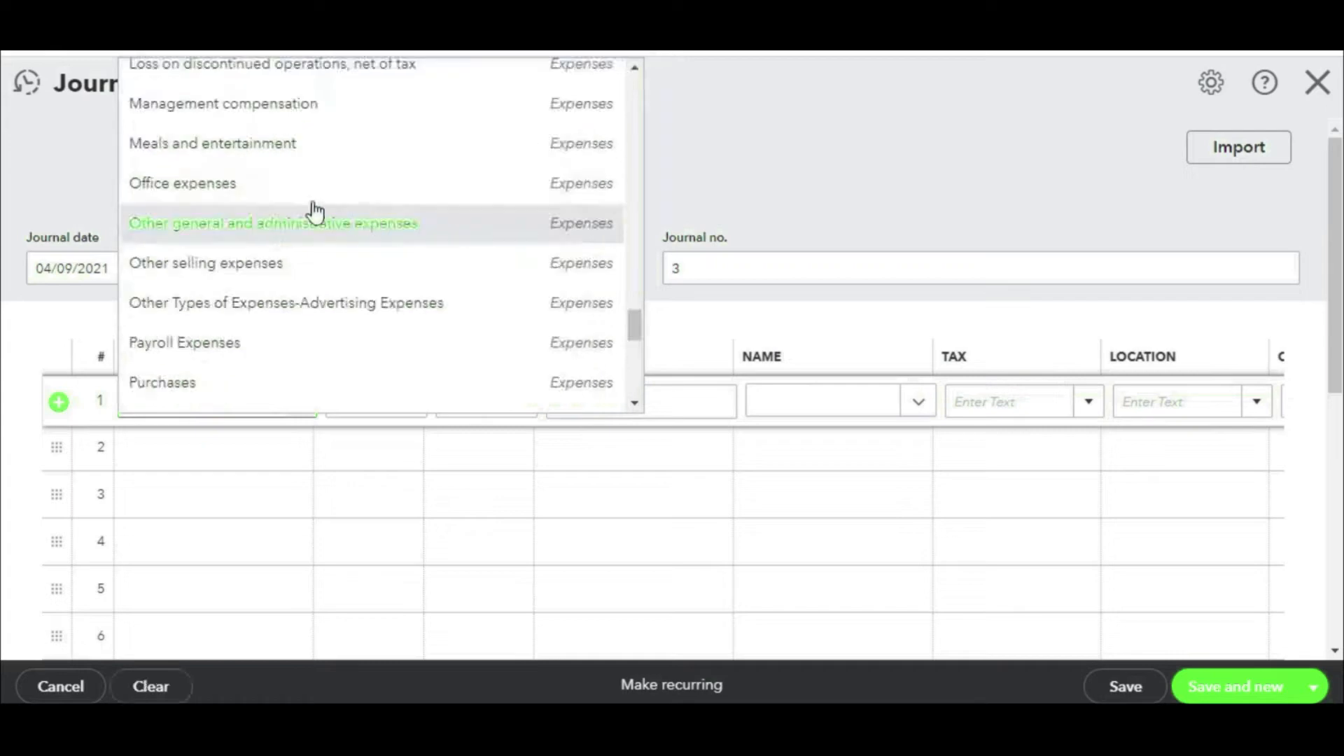
click(283, 191)
click(266, 453)
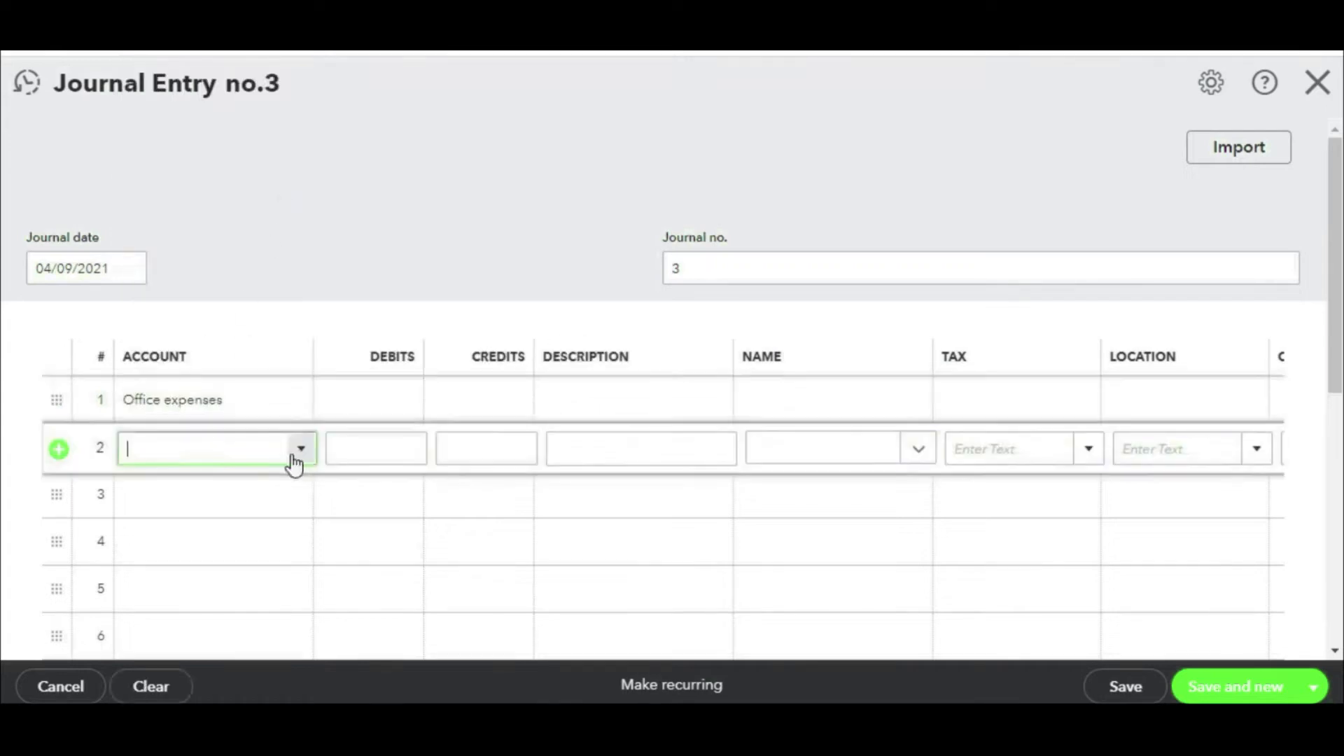
click(300, 455)
scroll(271, 357, down, 4)
click(220, 253)
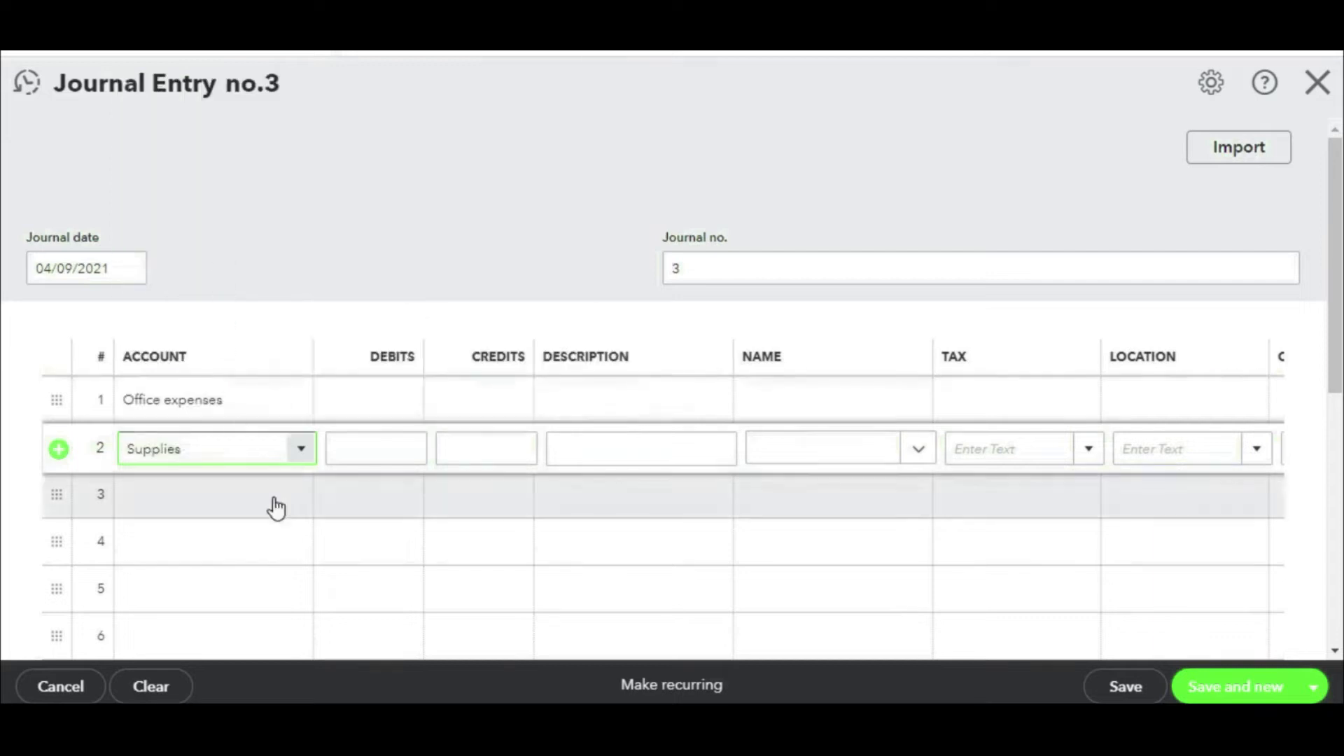
click(273, 501)
click(299, 497)
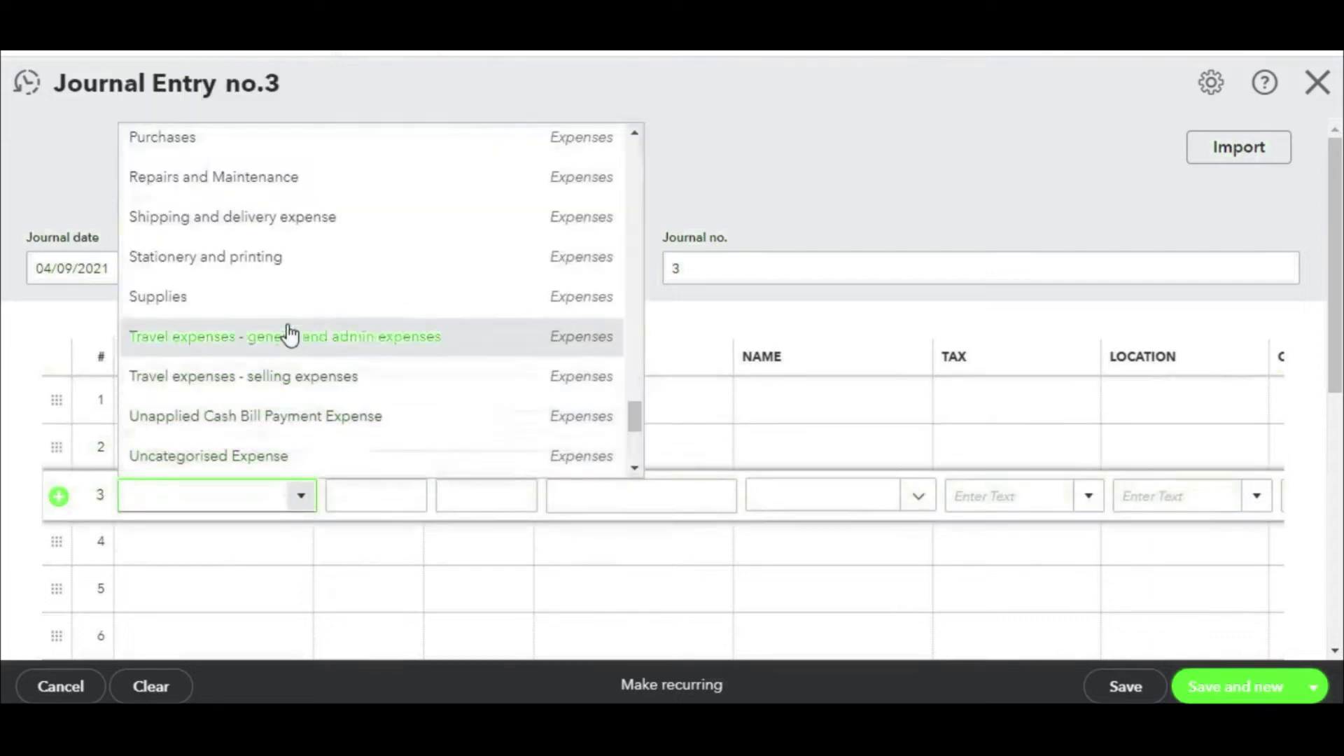
click(288, 180)
Step: Enter debits of 500.00, 1,500.00 and 2,500.00, and credit Petty Cash Advances on line four
click(393, 401)
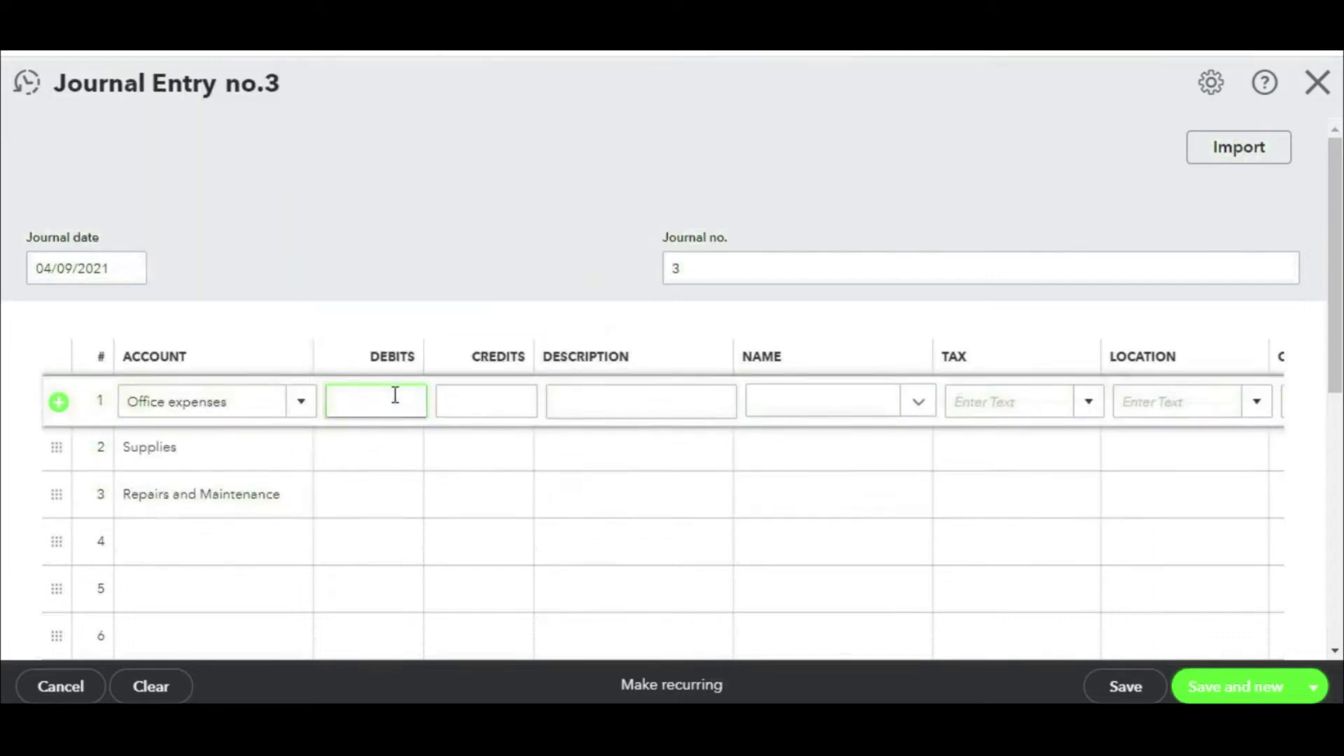
click(400, 444)
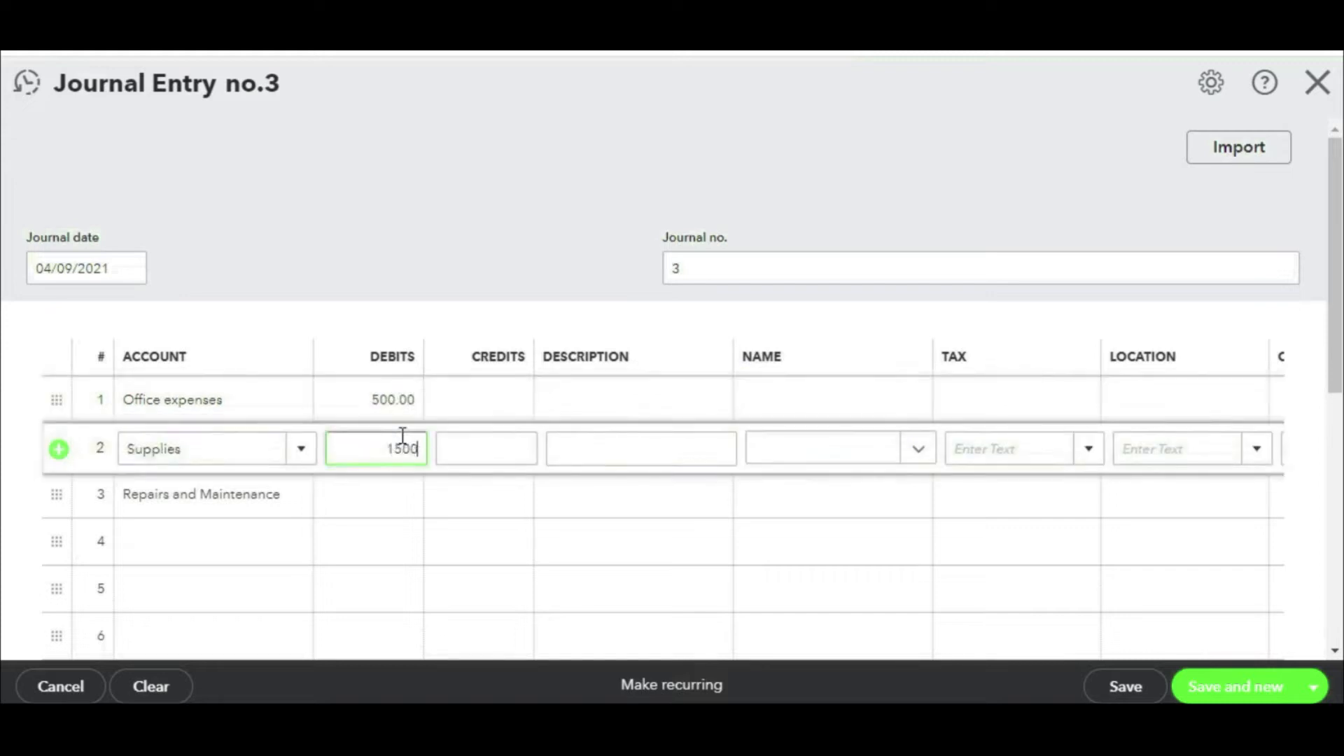
click(407, 490)
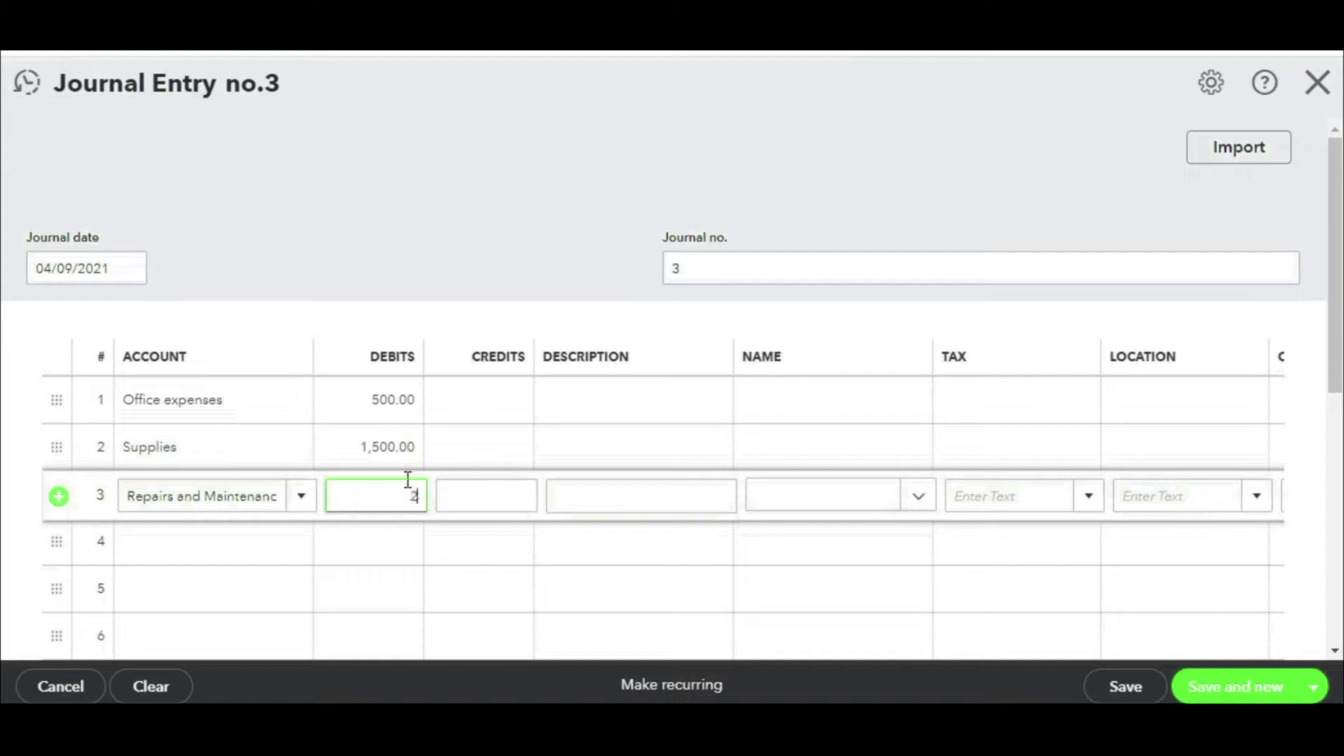
click(269, 555)
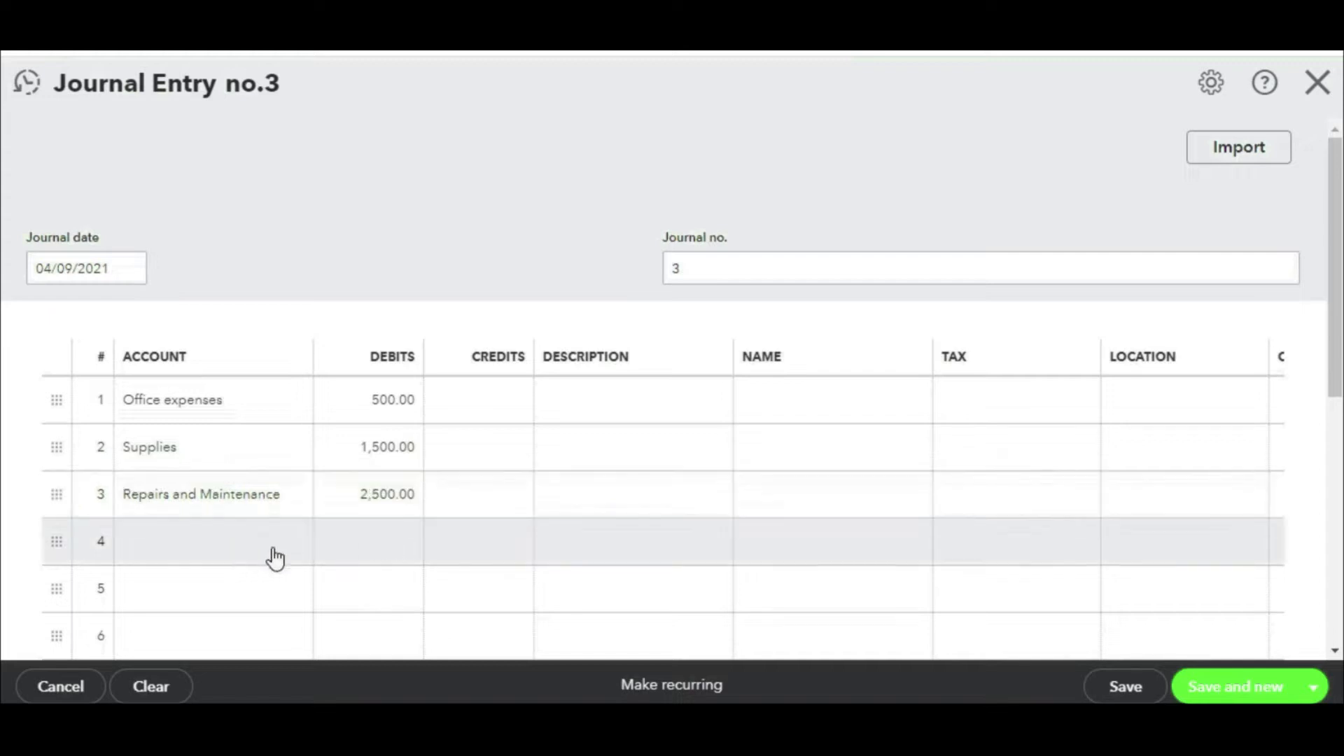
click(300, 549)
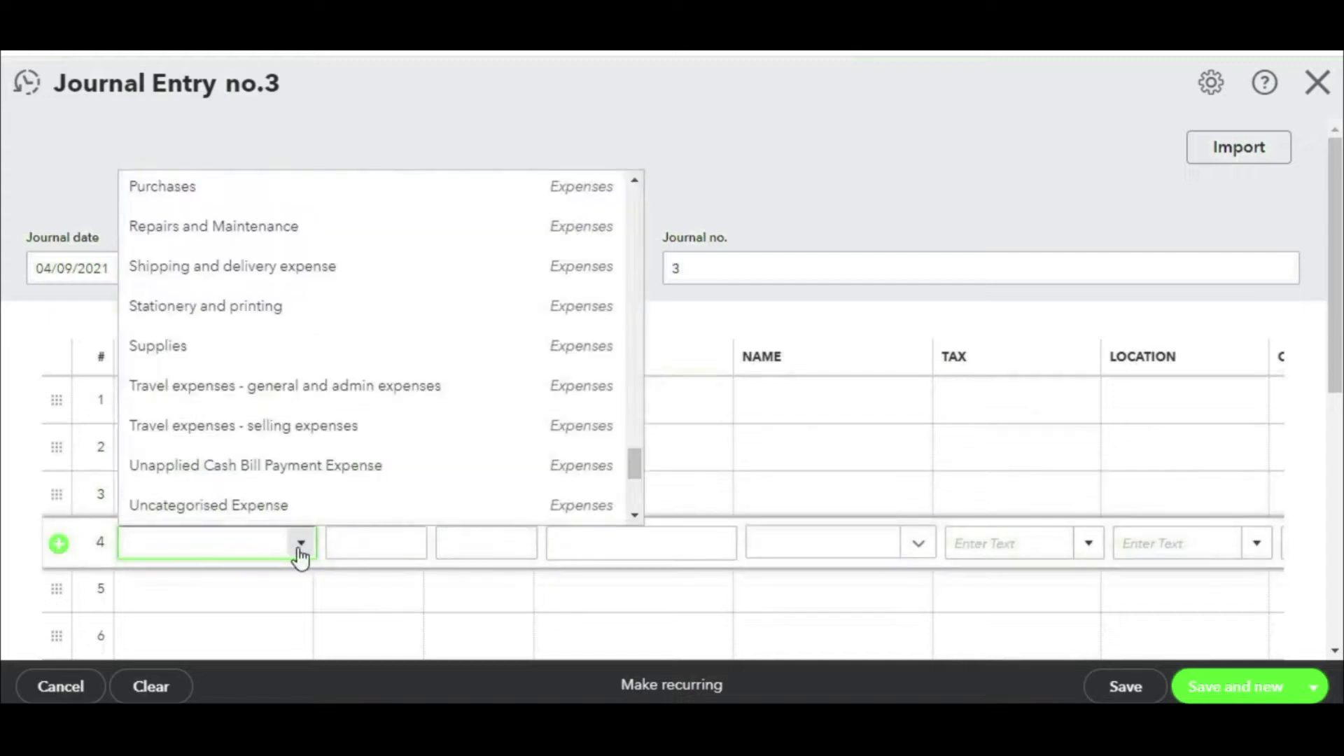
text(Pee)
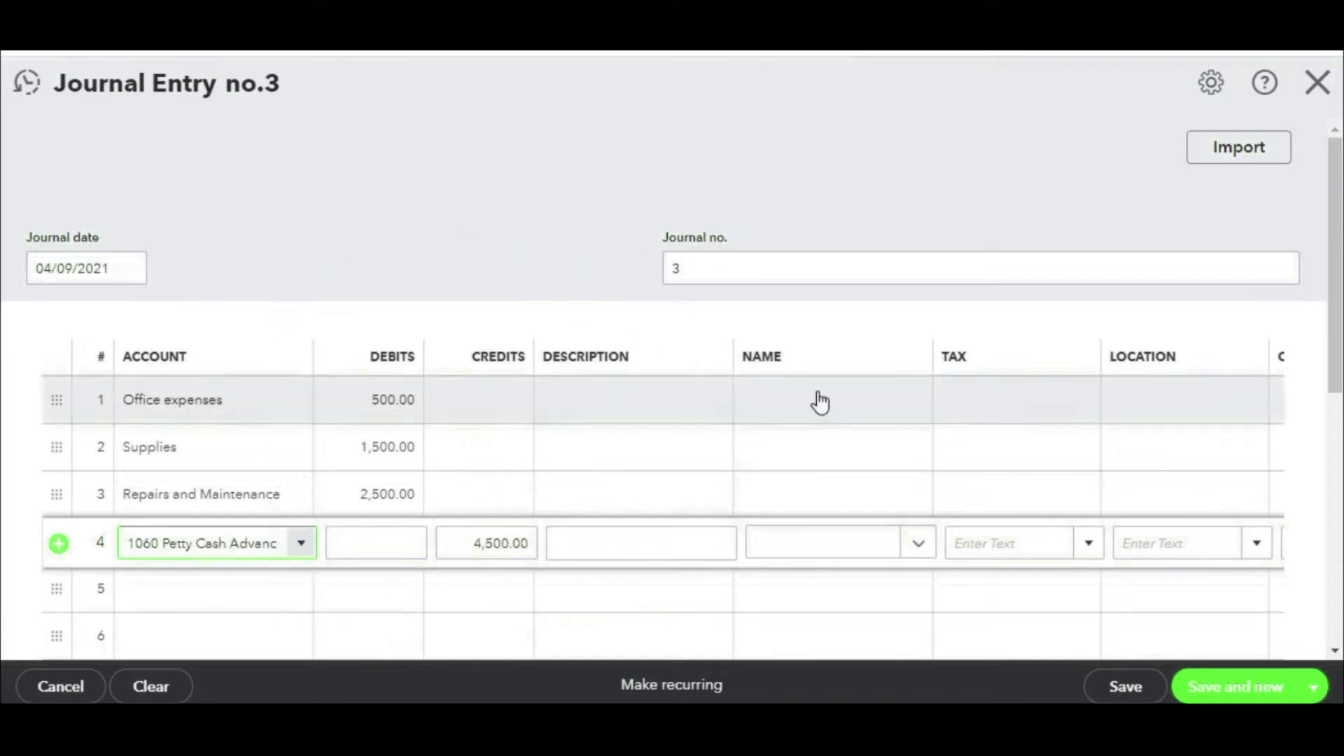
Step: Assign the employee as the name on all four journal lines
click(885, 405)
click(913, 413)
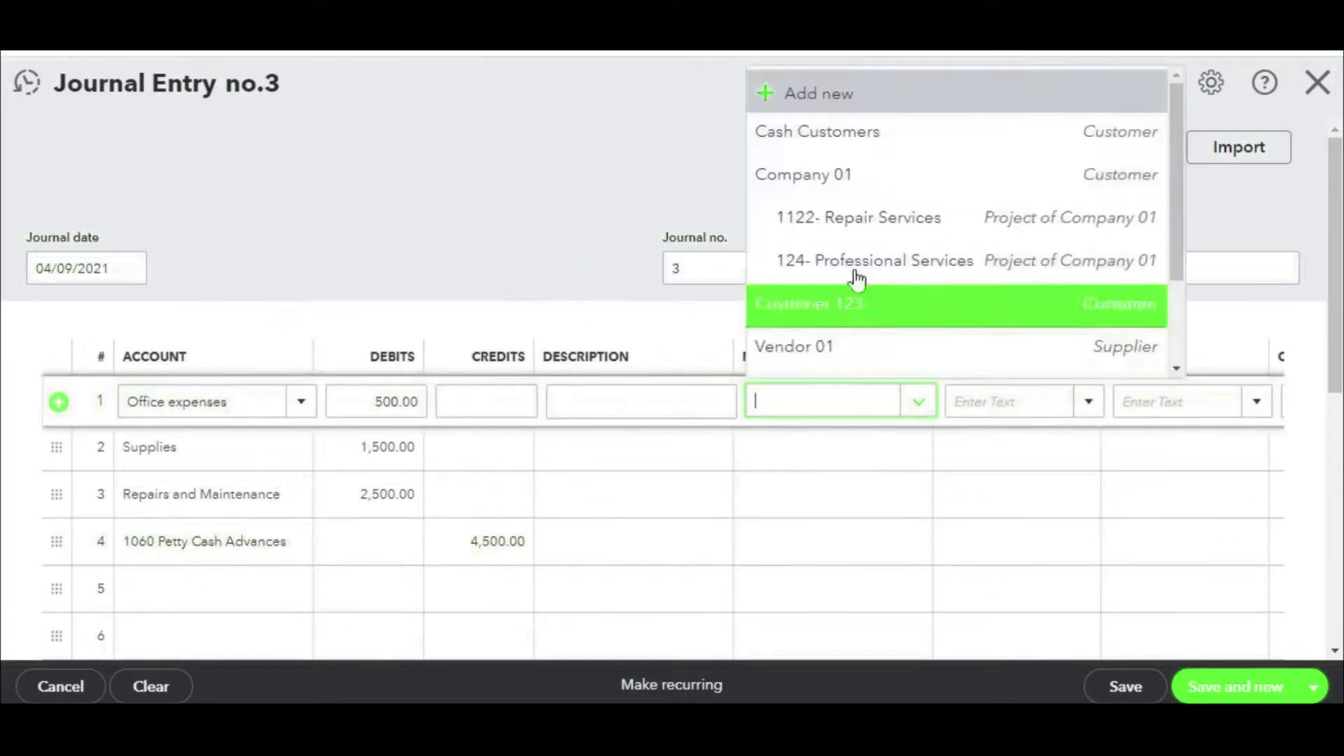
scroll(849, 294, down, 2)
click(849, 333)
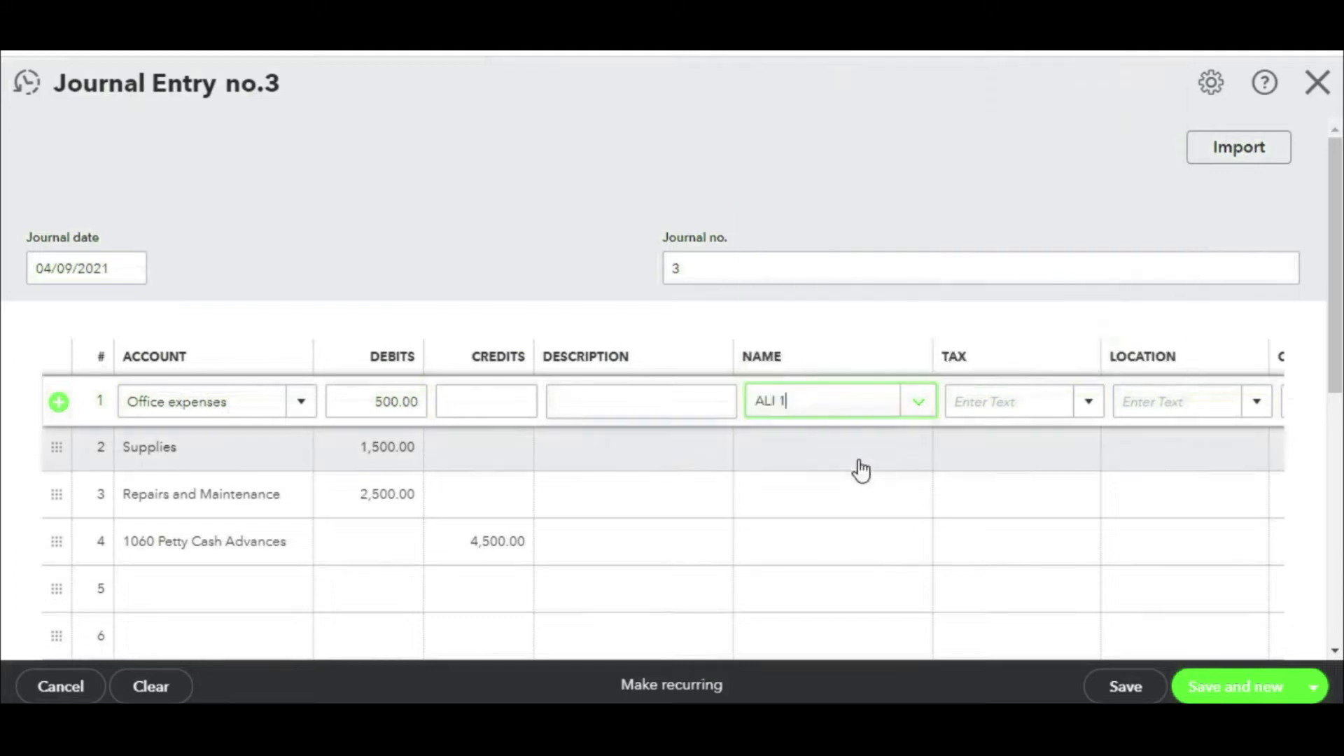
click(906, 462)
click(899, 463)
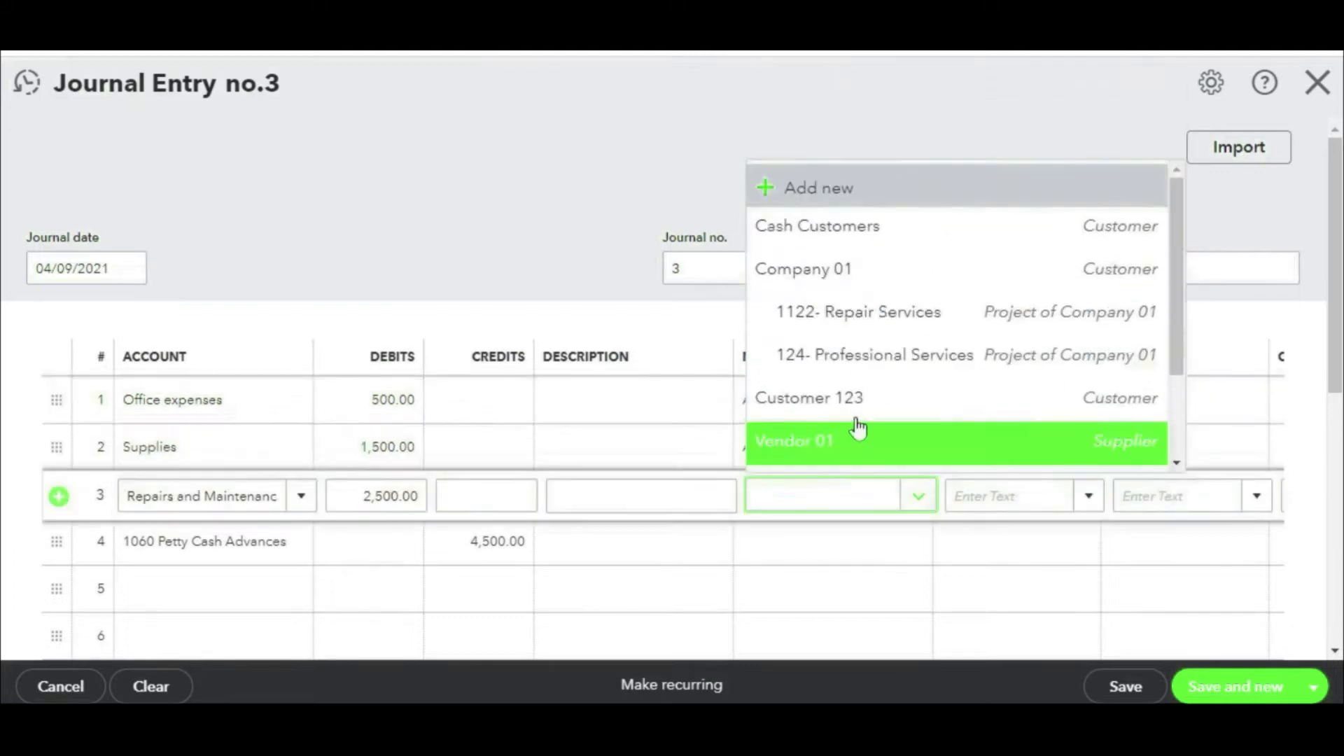
scroll(859, 427, down, 2)
click(828, 419)
click(827, 421)
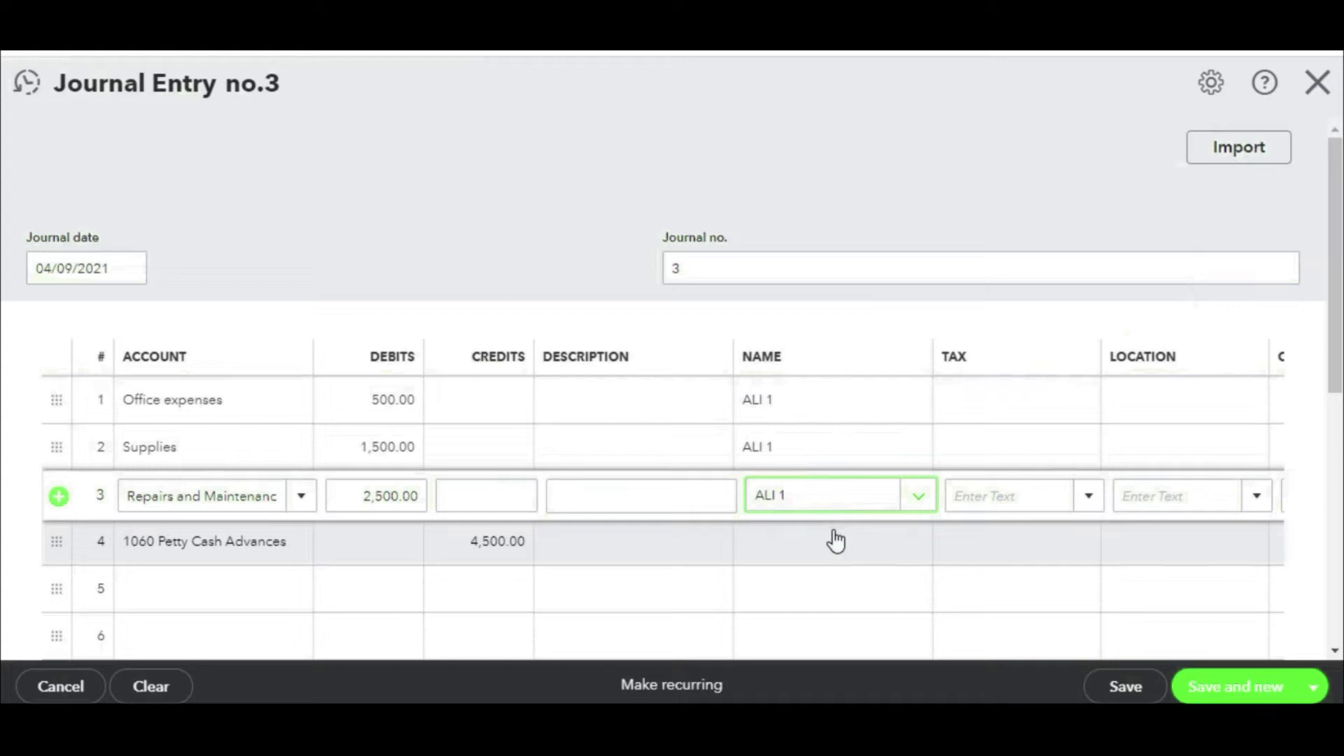
click(835, 541)
click(919, 553)
scroll(833, 434, down, 3)
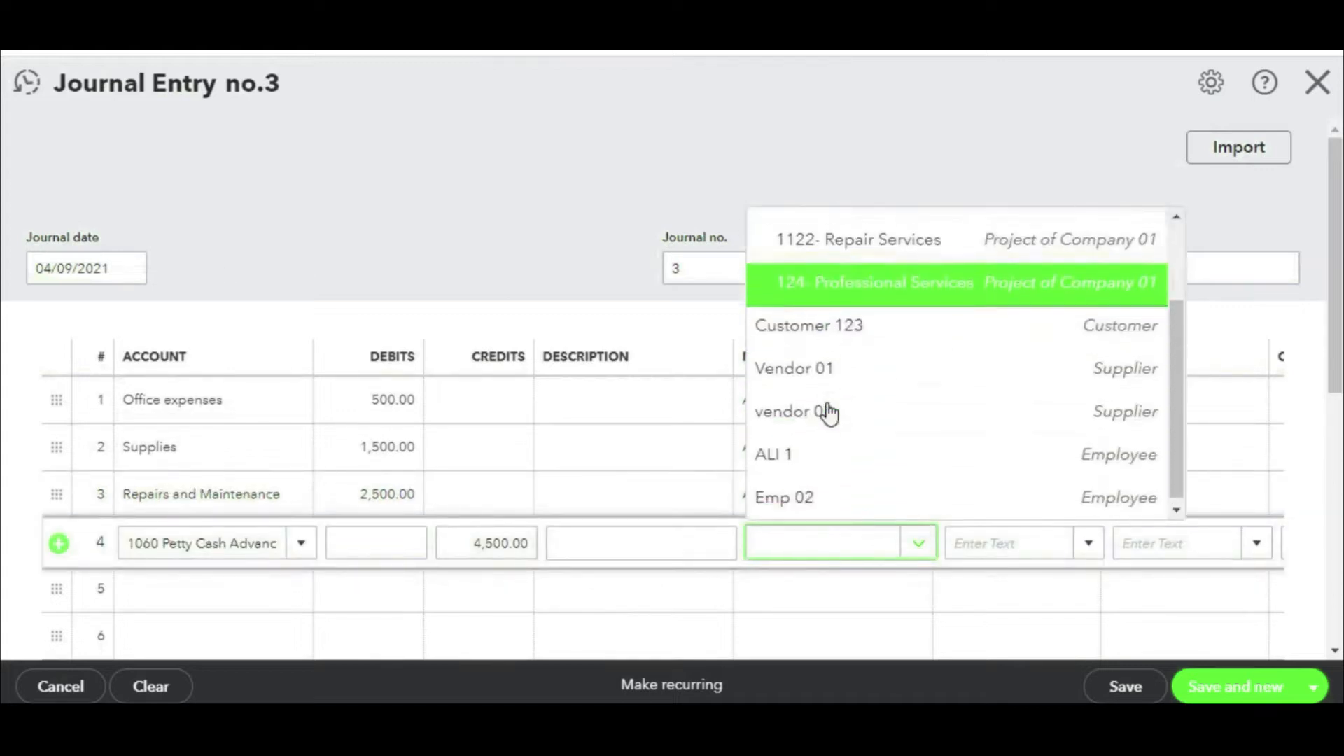
click(818, 461)
Step: Date the journal entry 16 April 2021, then save and close it
drag(521, 496, 515, 486)
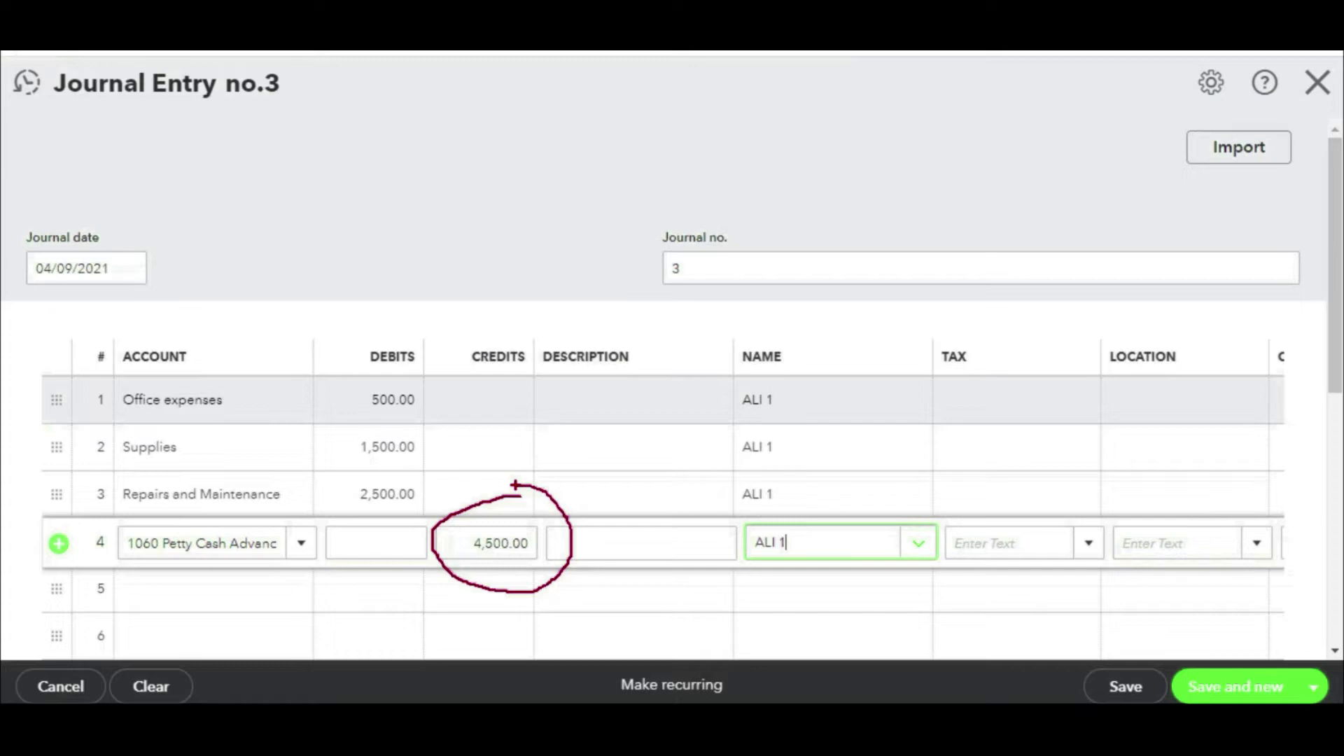
drag(410, 577, 522, 577)
mouse_move(425, 366)
mouse_down()
mouse_move(294, 392)
mouse_move(357, 530)
mouse_move(437, 382)
mouse_up()
drag(131, 431, 243, 435)
drag(126, 476, 218, 476)
drag(130, 514, 230, 516)
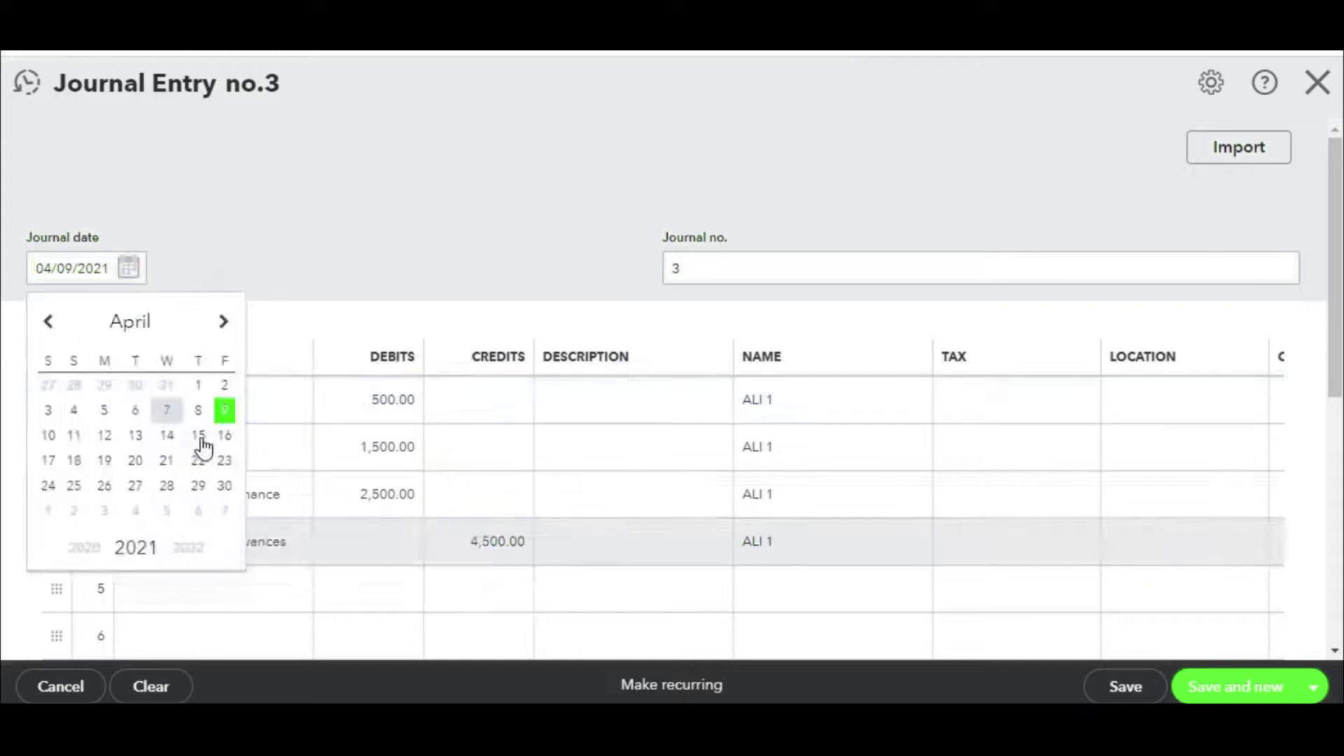
click(202, 434)
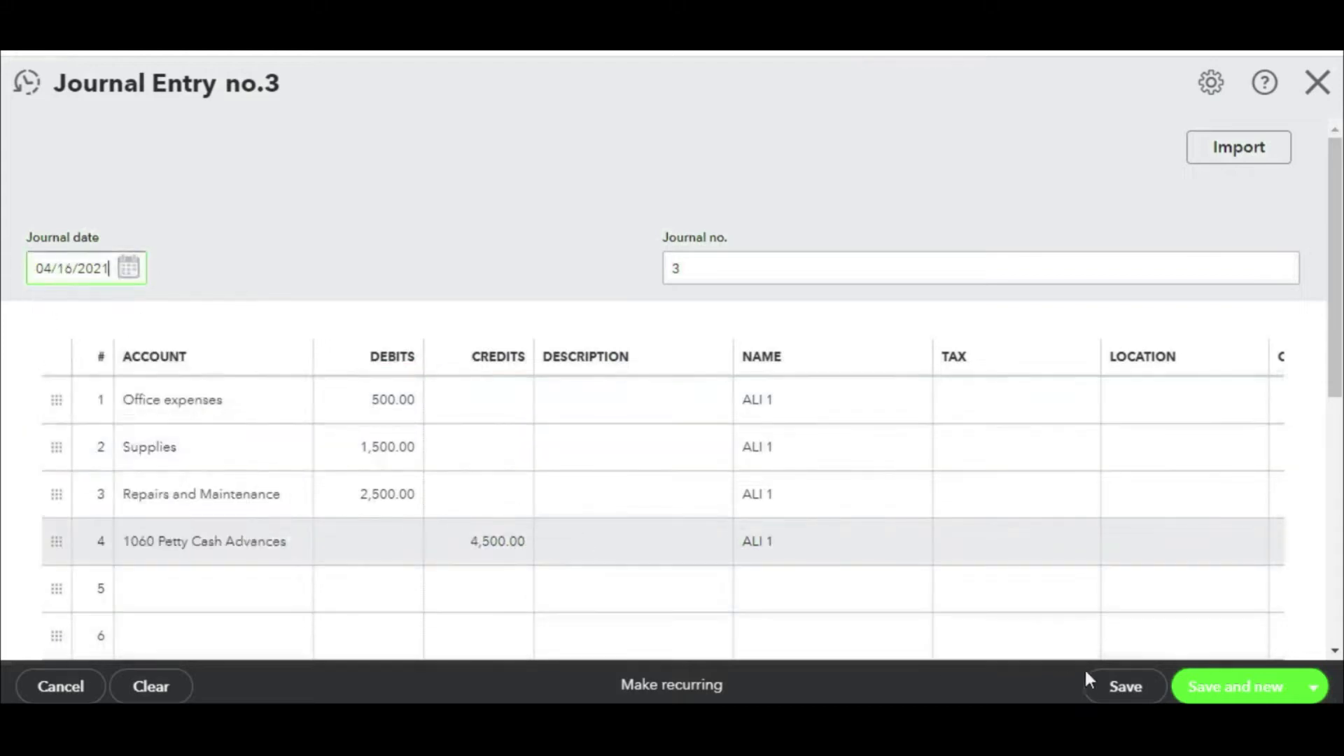
click(1121, 687)
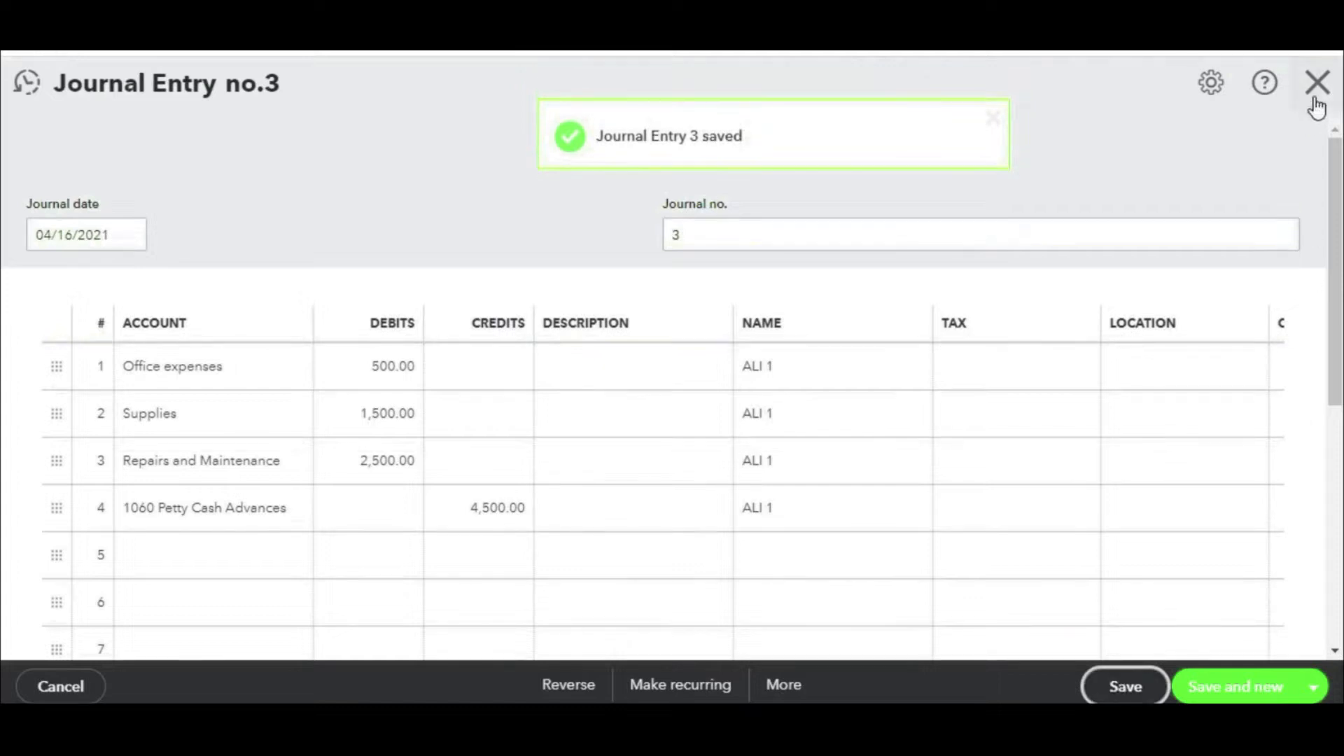
click(1317, 85)
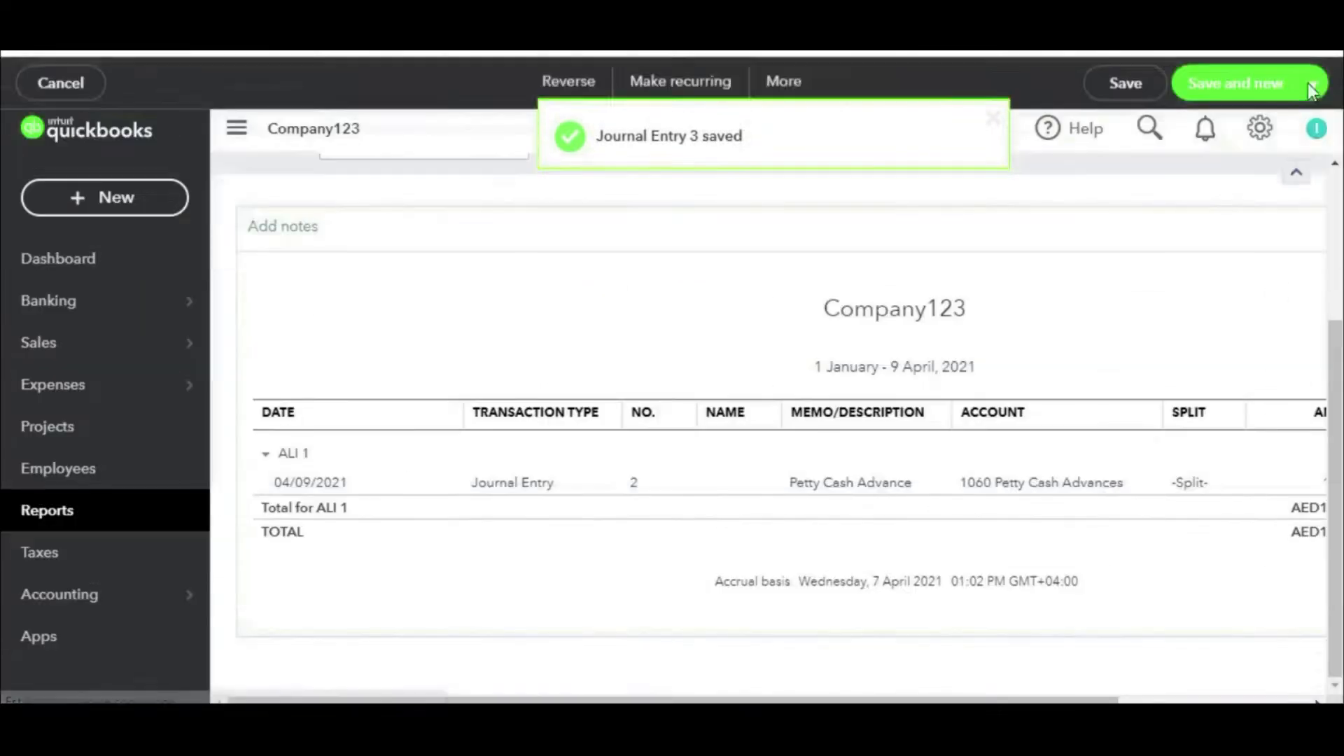
Step: Run the Profit and Loss report for All Dates and scroll to Expenses
click(100, 516)
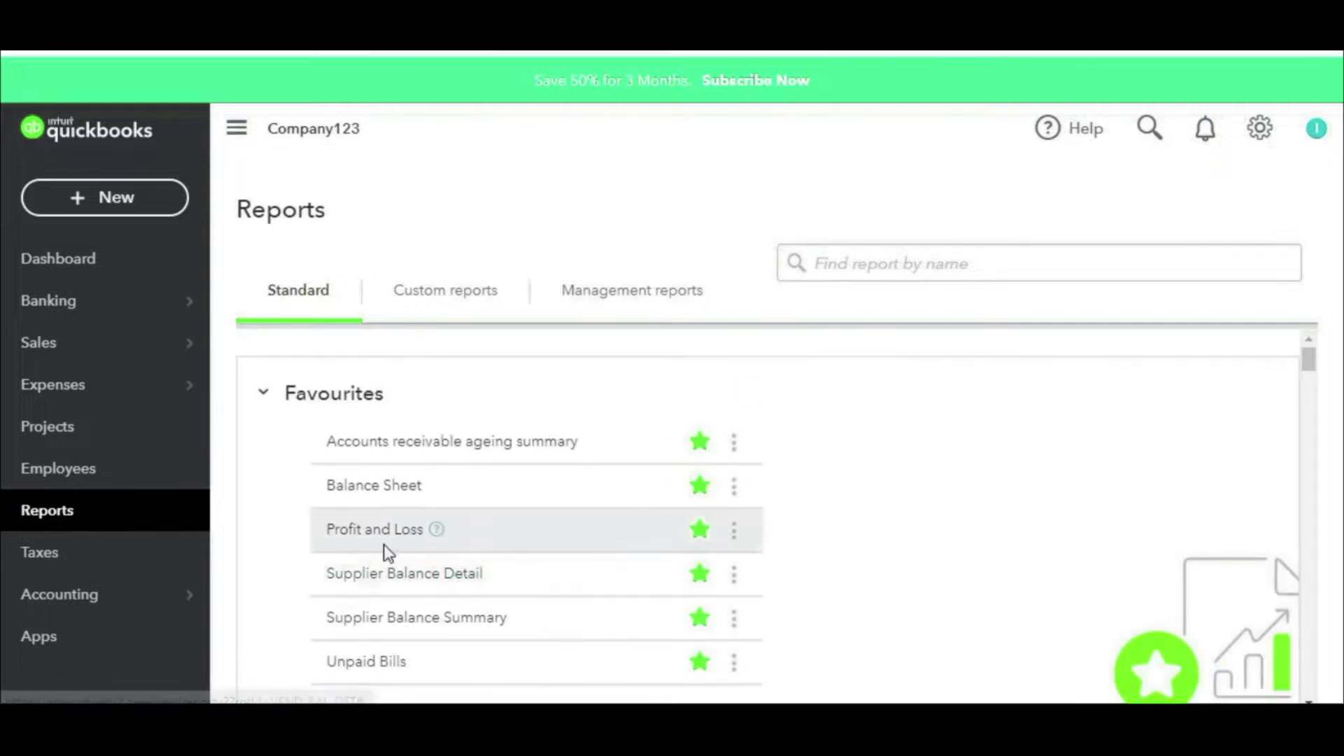
click(369, 535)
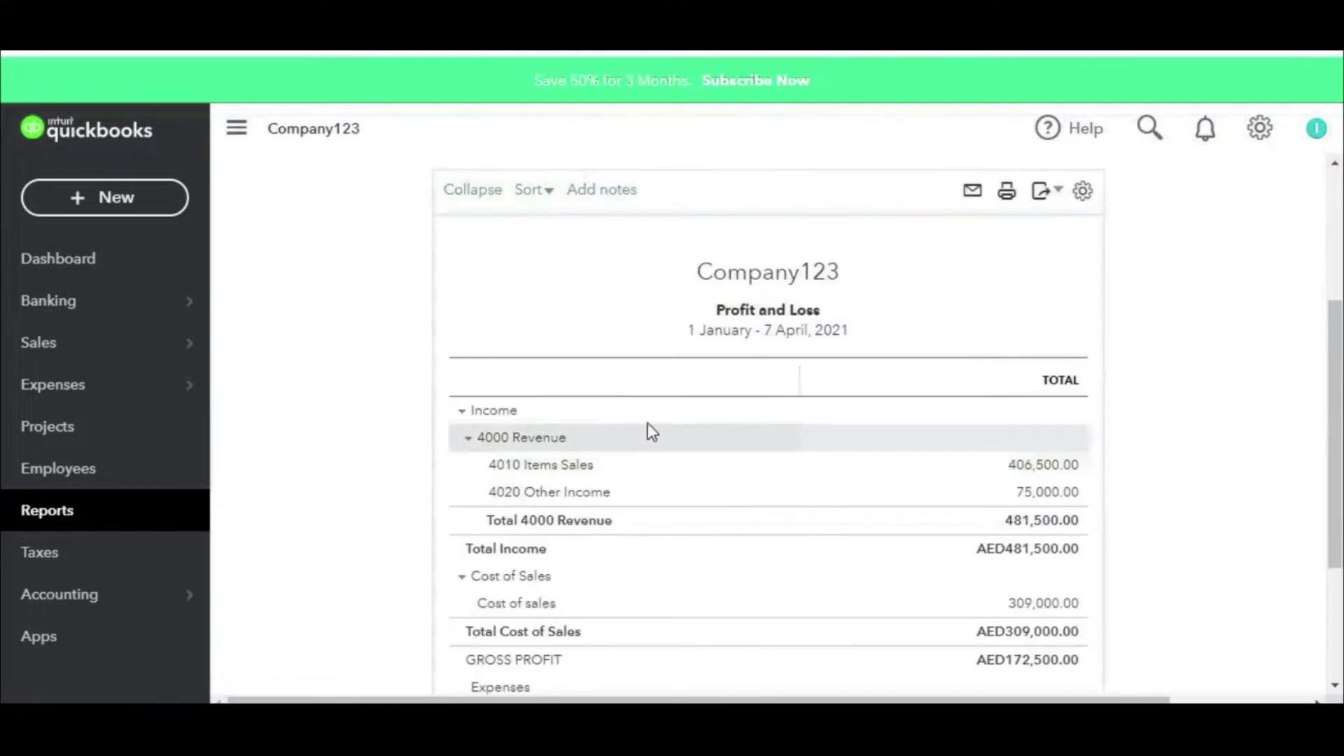
click(393, 283)
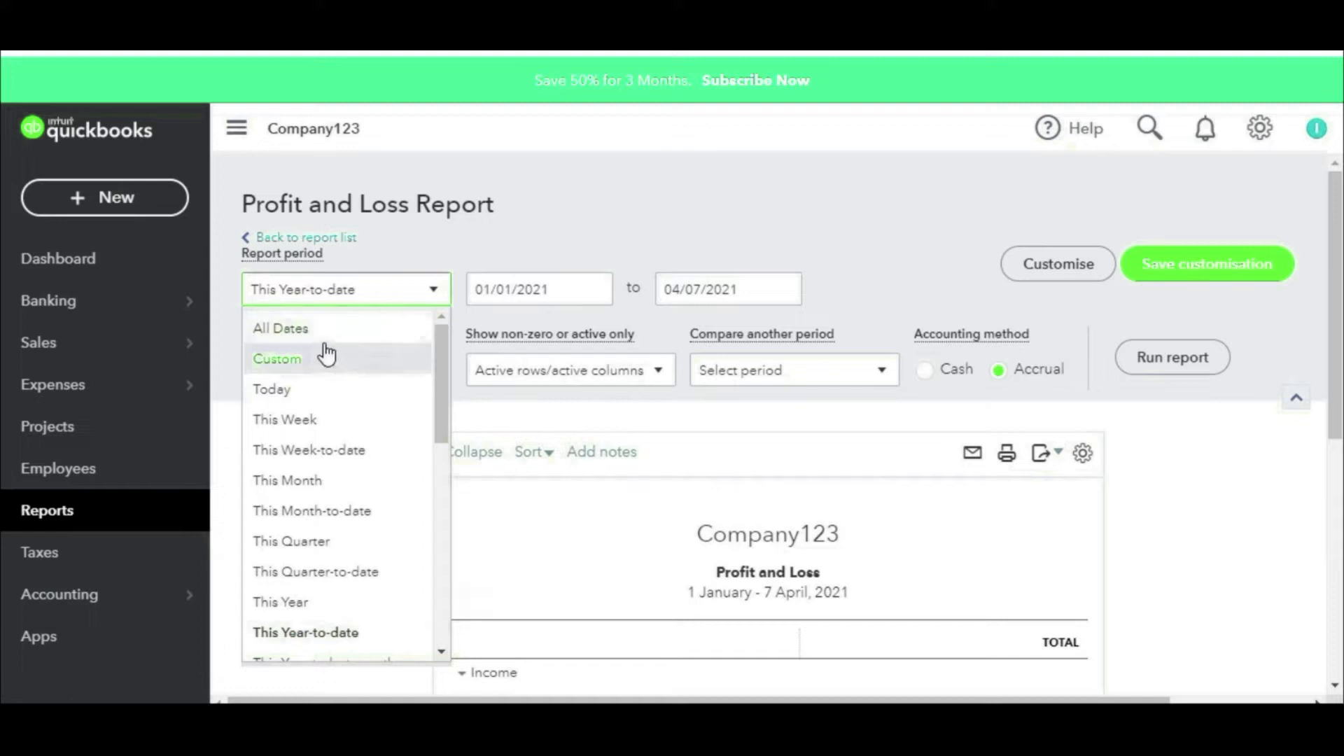
click(358, 327)
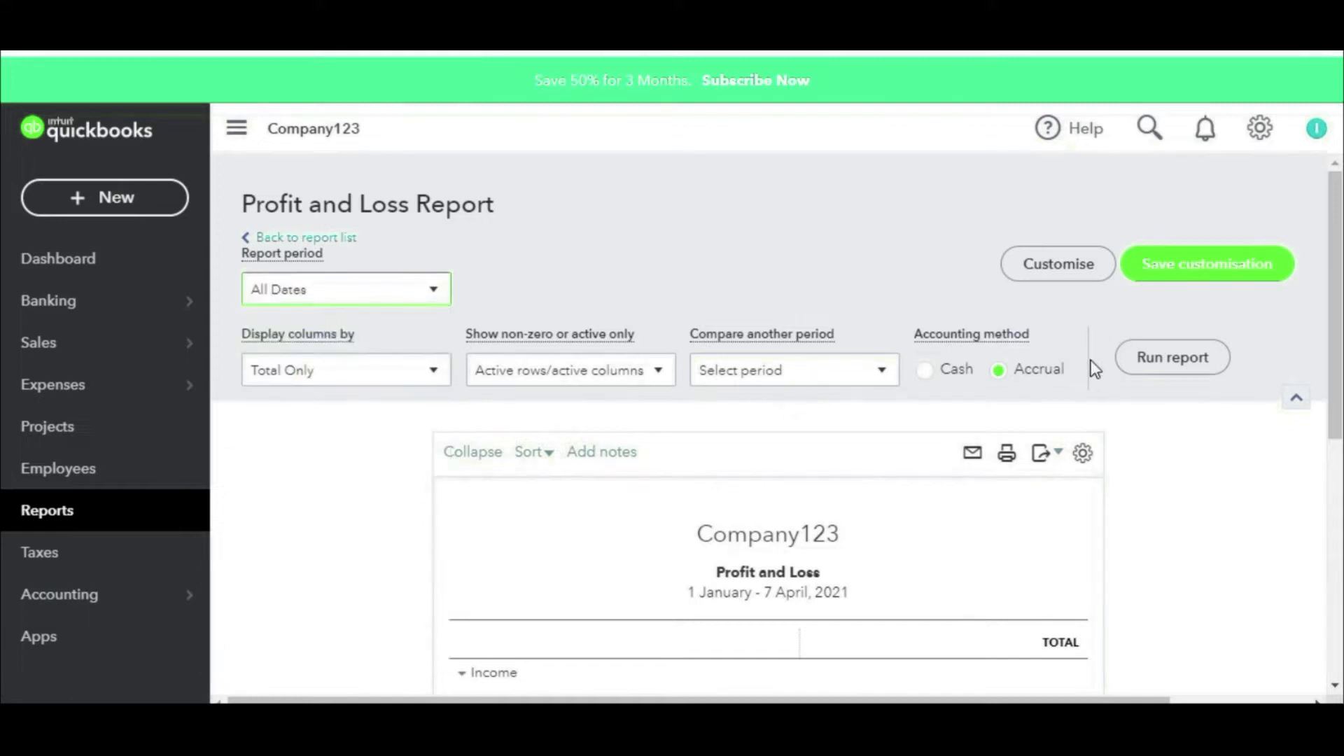
click(1157, 352)
scroll(1158, 353, down, 3)
scroll(1143, 356, down, 4)
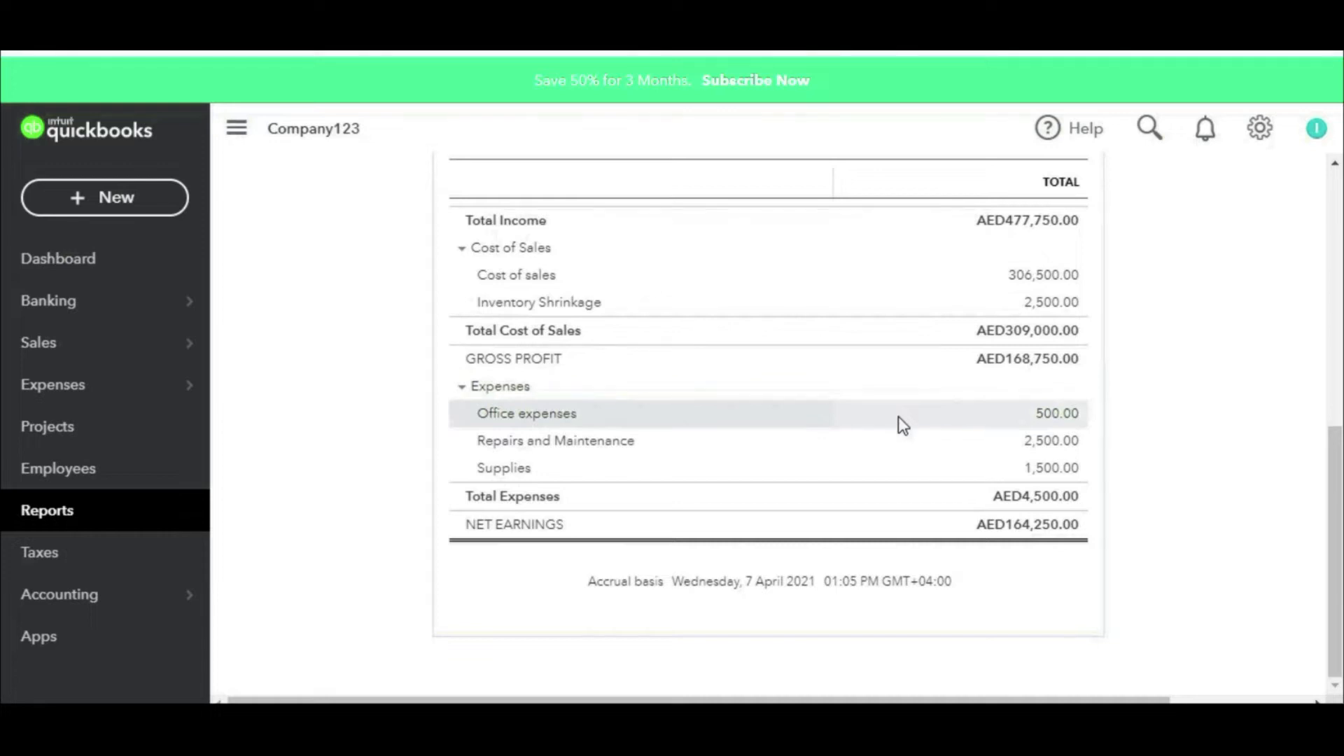
Step: Highlight the 500, 1,500 and 2,500 expense amounts, then return to Reports
drag(1061, 387, 986, 418)
drag(1060, 484, 1026, 386)
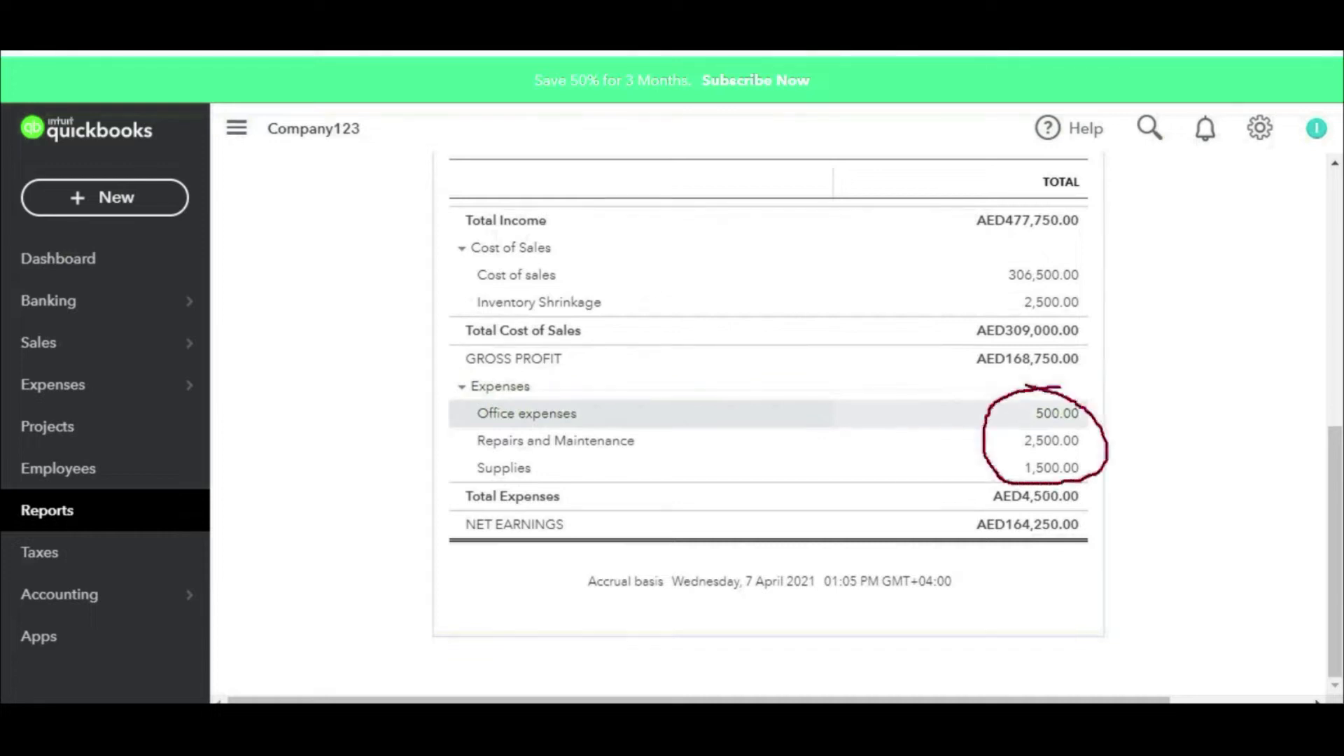
drag(1242, 395, 1109, 423)
mouse_move(1133, 394)
mouse_down()
mouse_move(1125, 403)
mouse_move(1172, 439)
mouse_up()
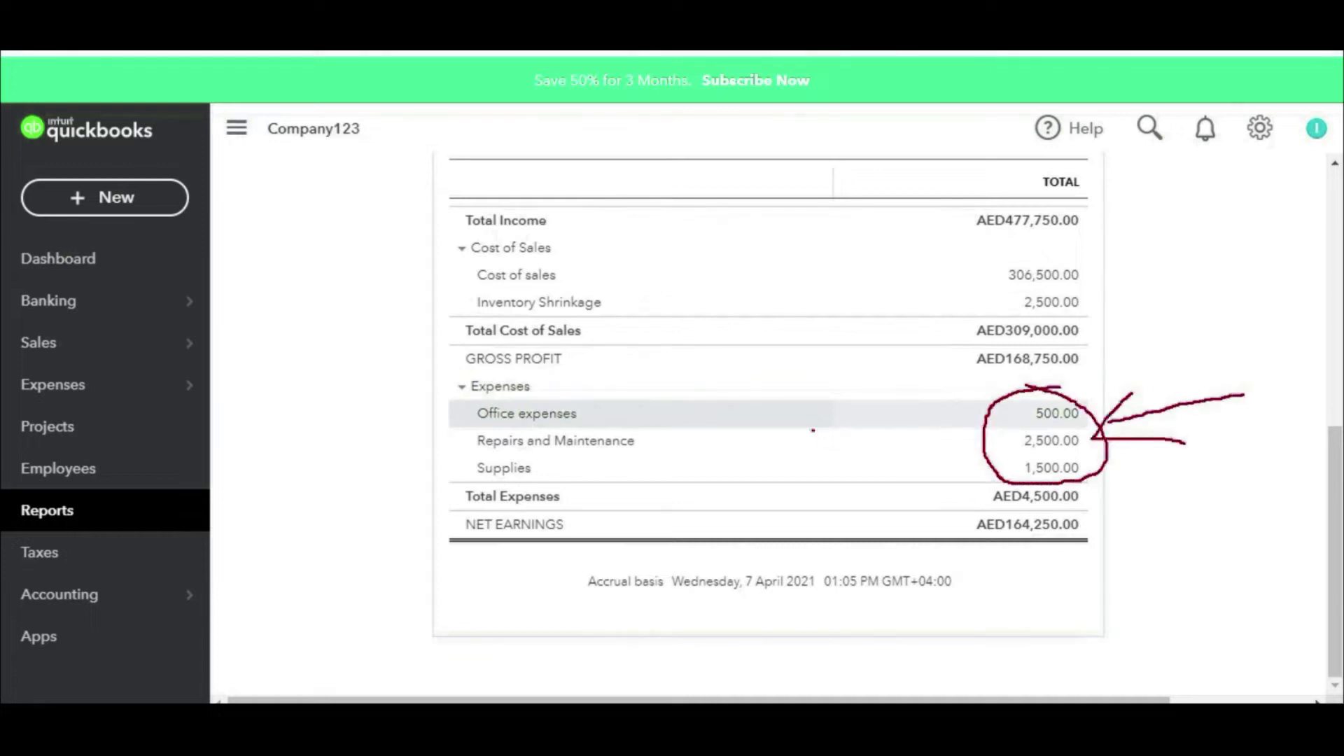
drag(774, 409, 1120, 268)
key(Escape)
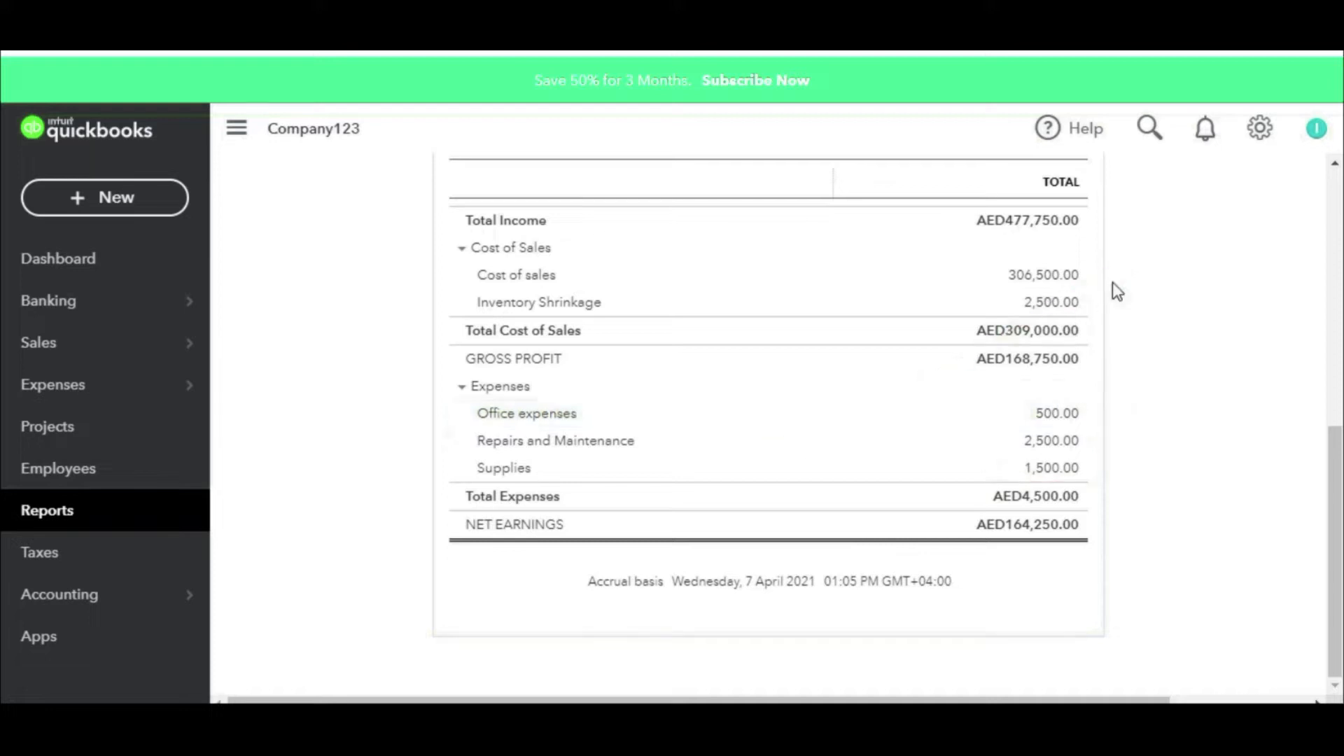
click(81, 523)
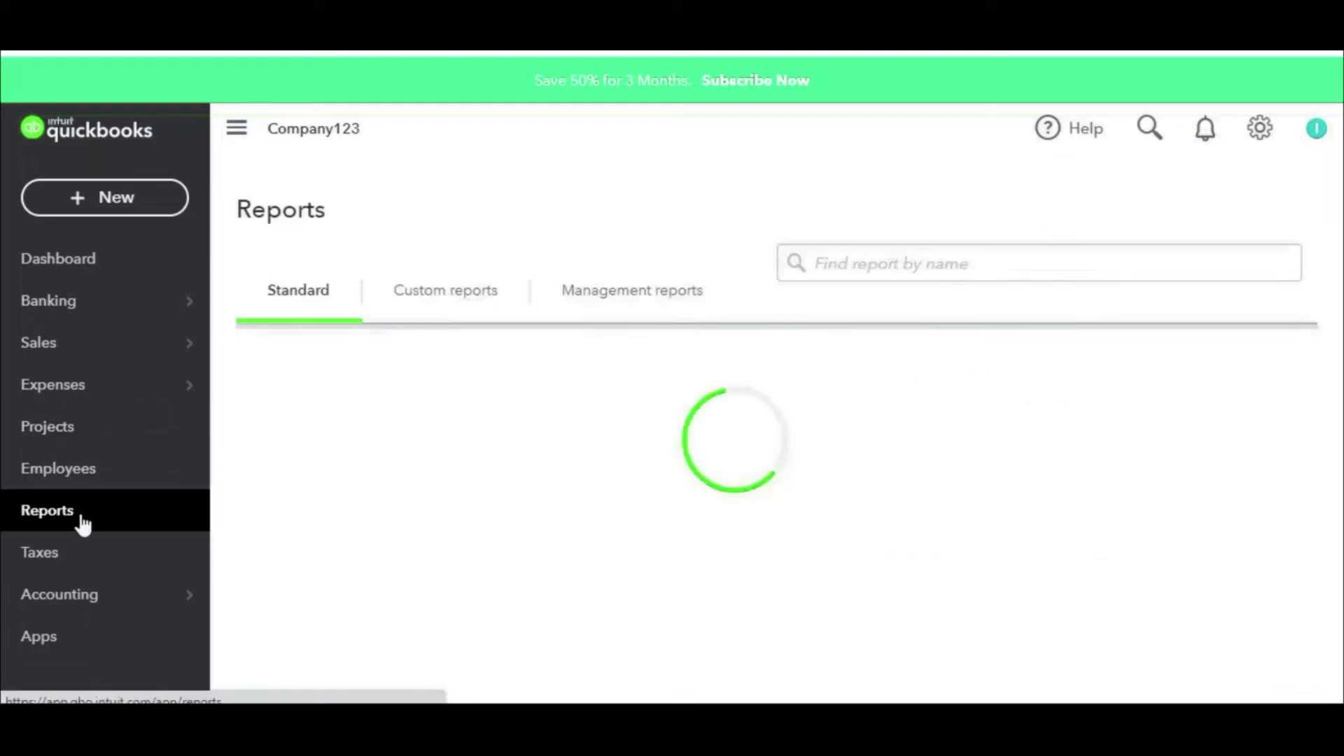
Step: Run the Balance Sheet with its end date set to 19 April 2021
scroll(593, 419, down, 5)
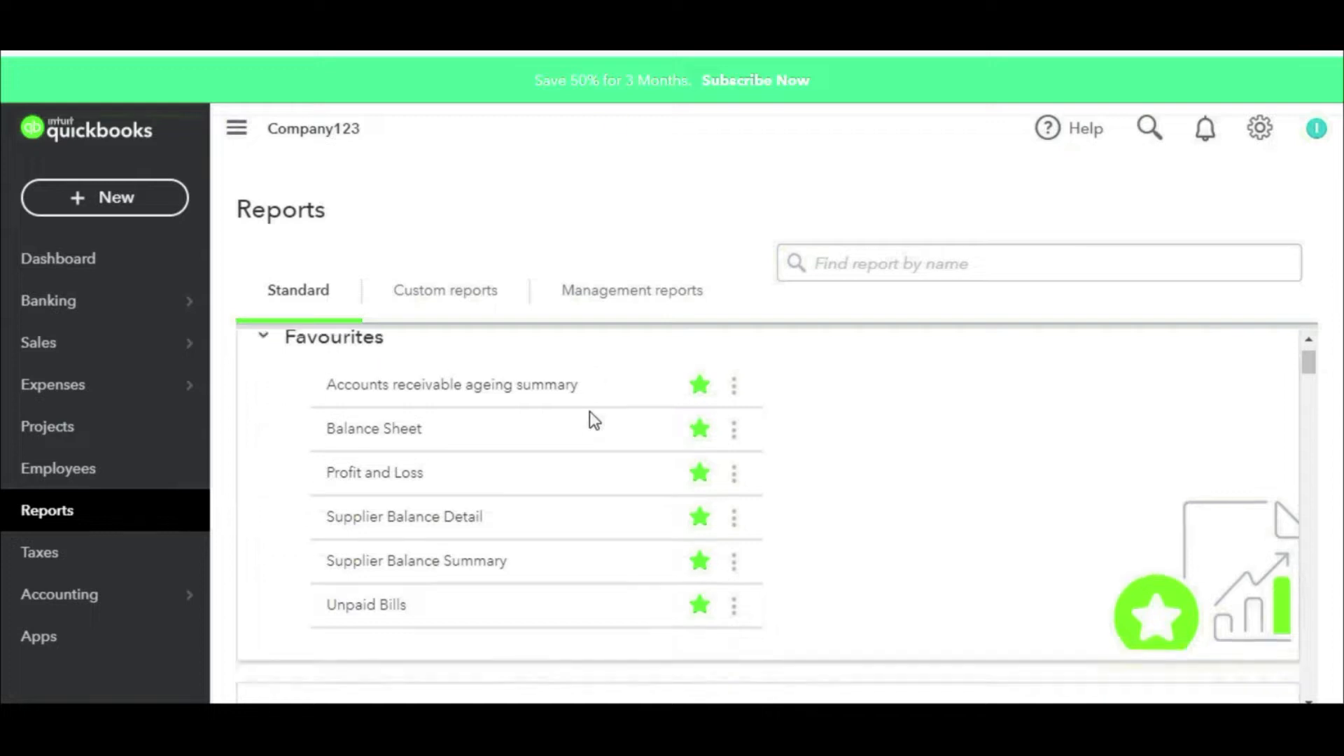
scroll(589, 410, up, 5)
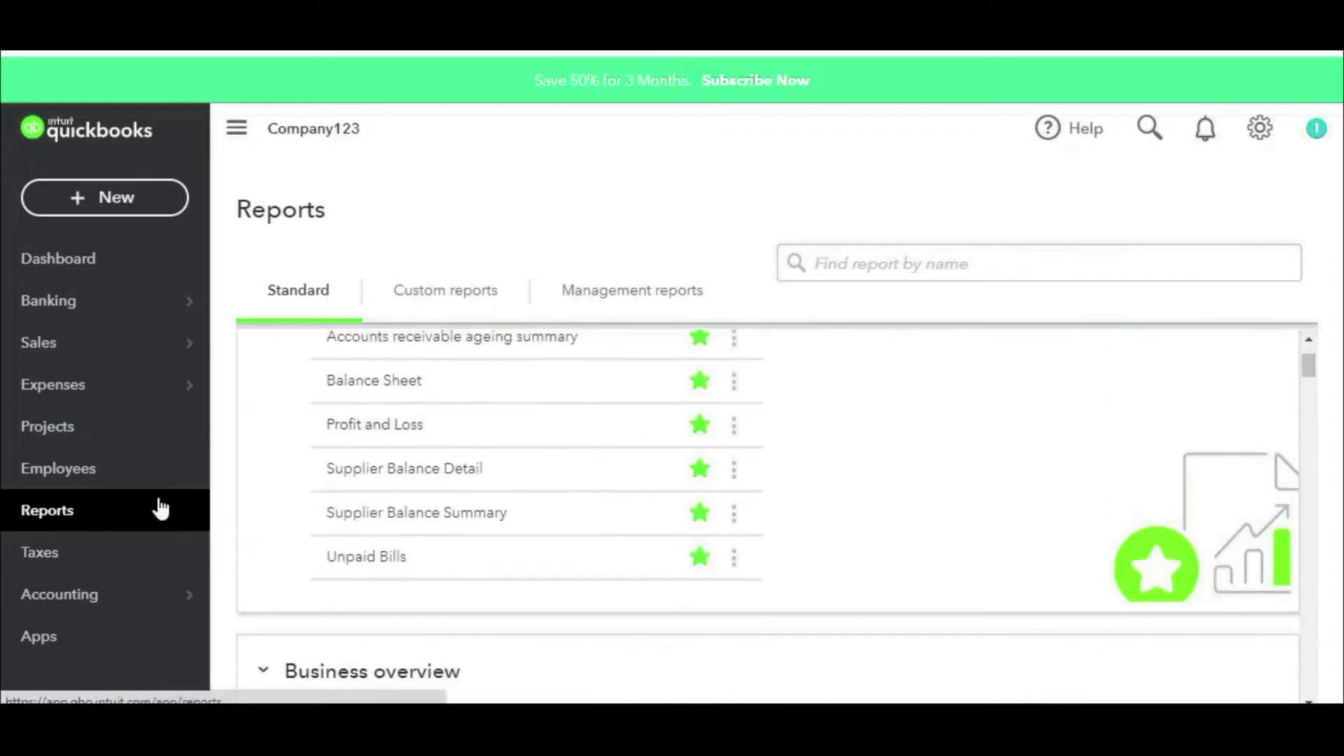
scroll(607, 439, down, 4)
scroll(595, 440, up, 5)
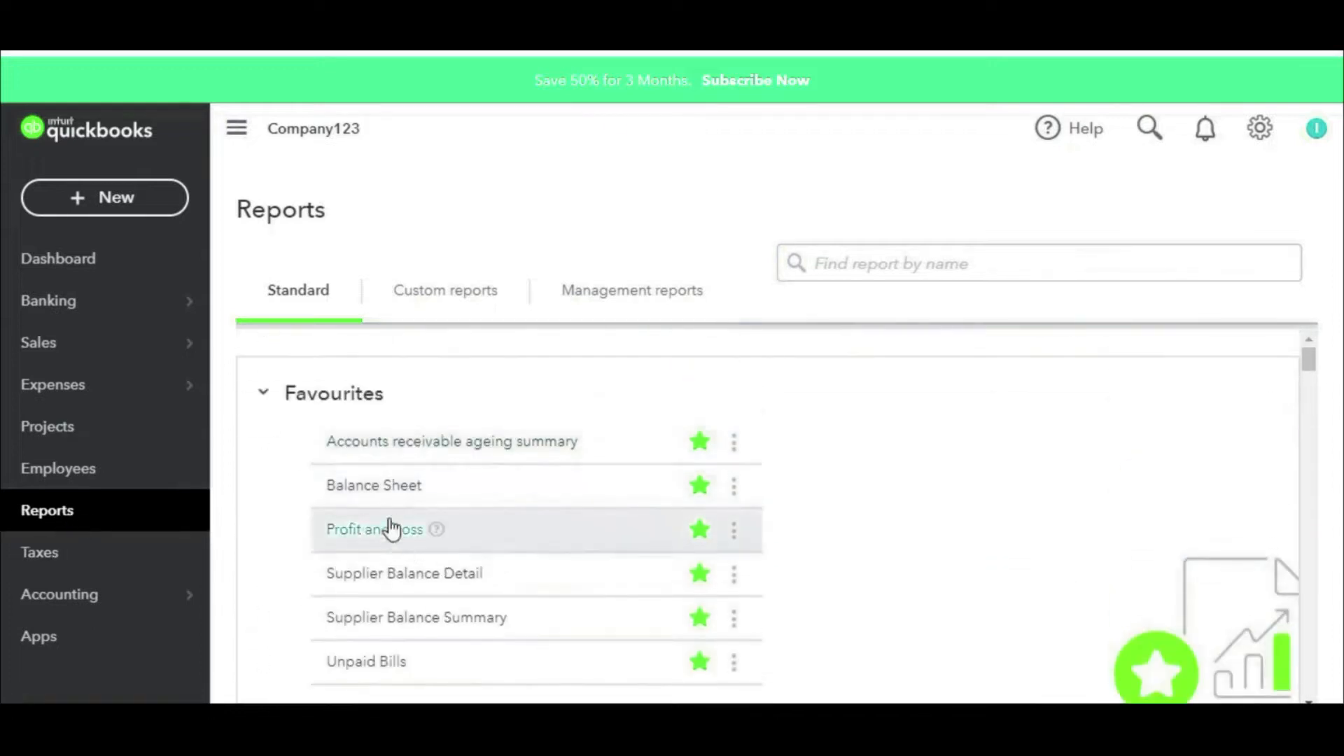
click(375, 486)
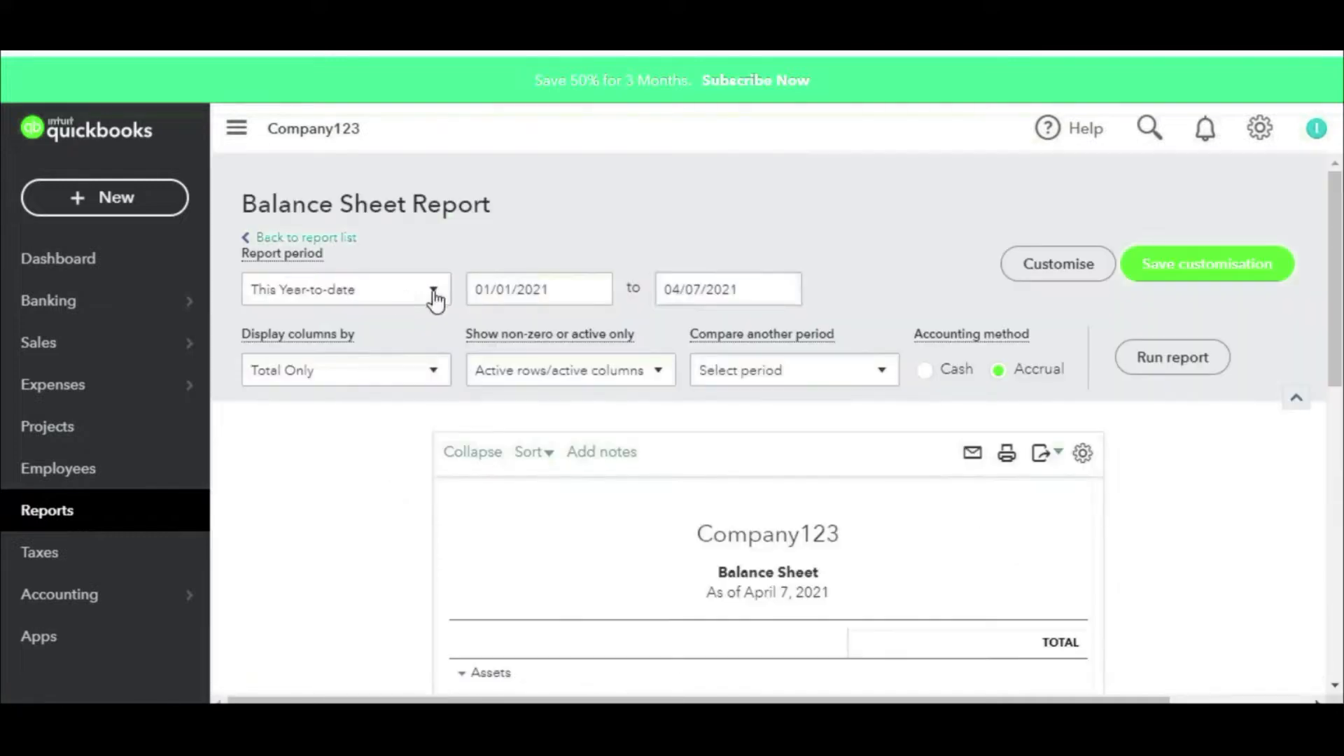
click(784, 289)
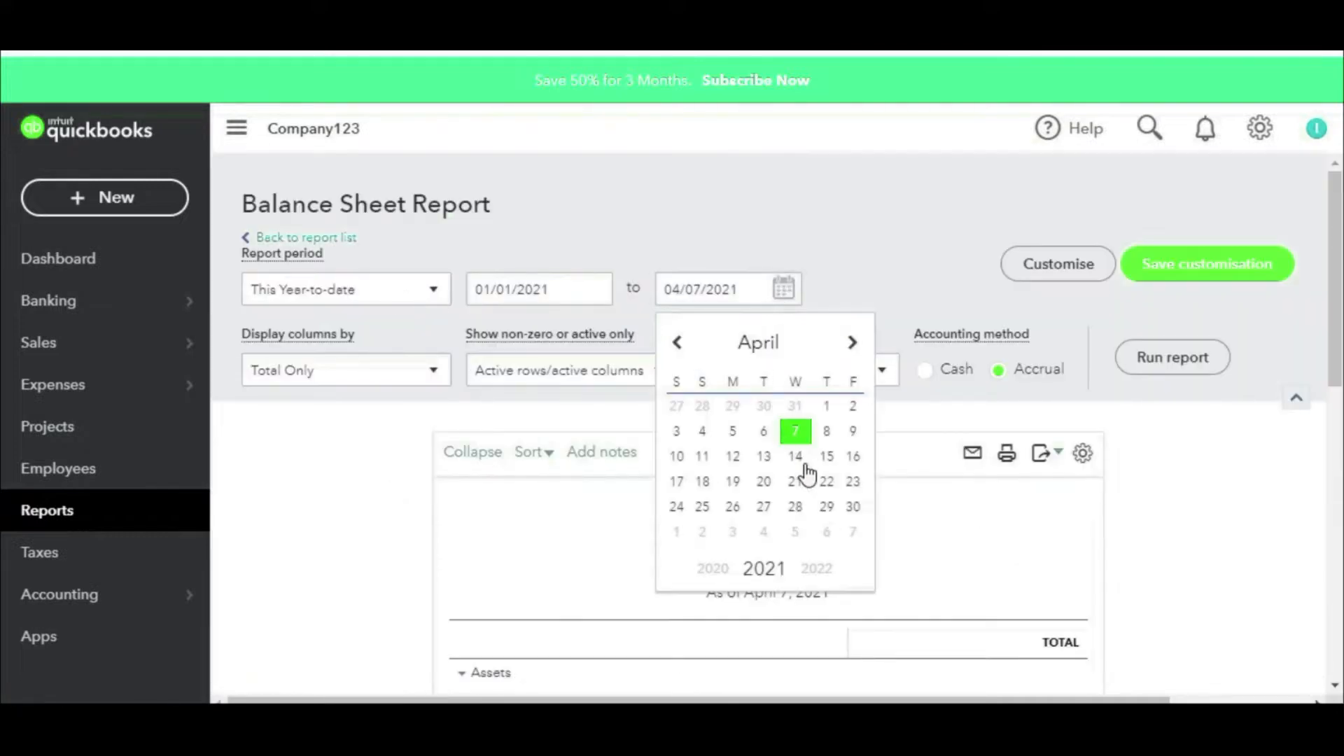
click(733, 482)
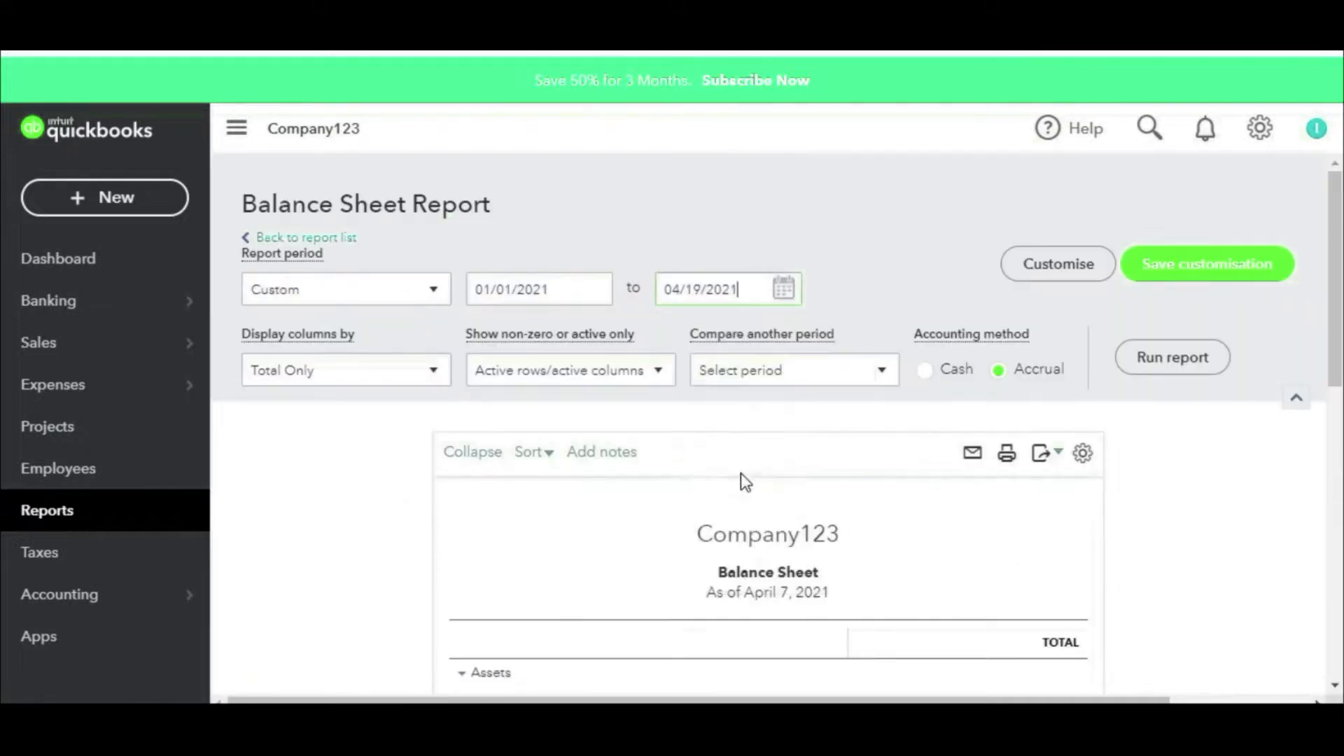
click(1142, 357)
Step: Drill into the 5,500.00 Petty Cash Advances balance to see its transactions
scroll(963, 370, down, 3)
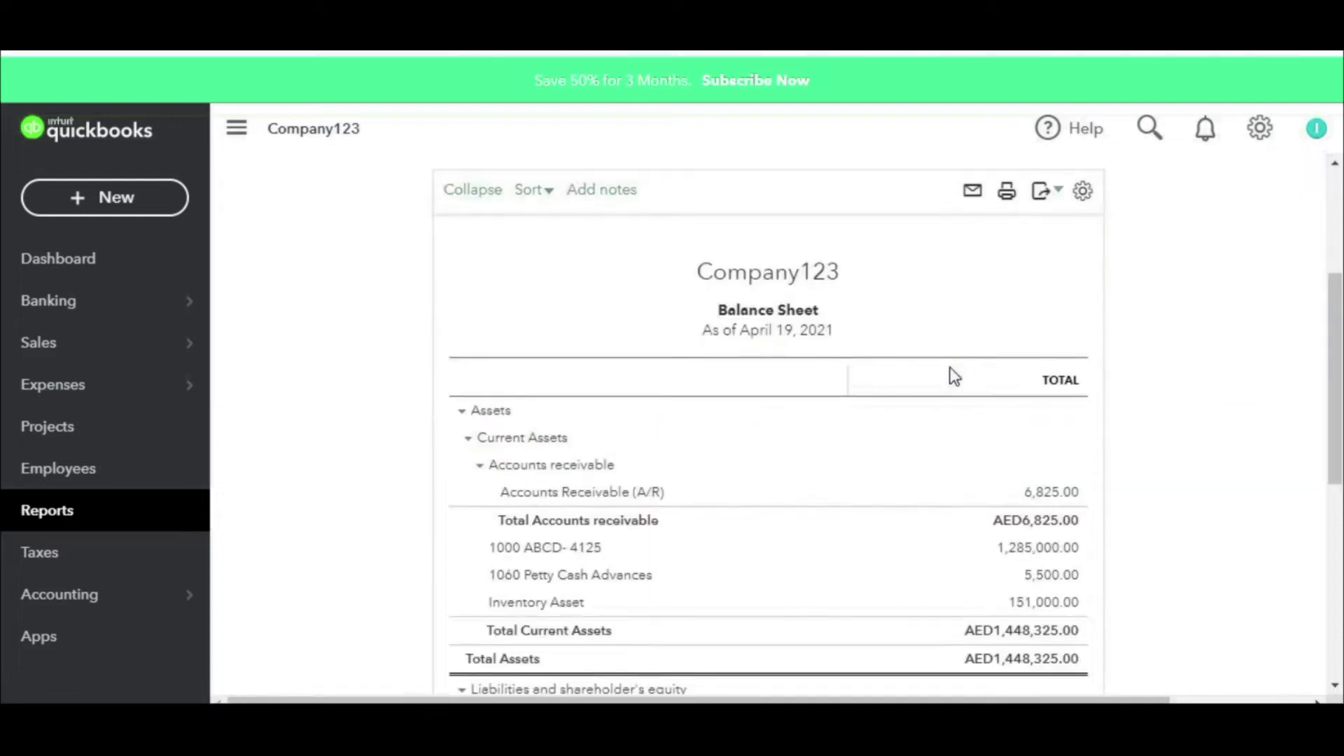
scroll(950, 366, up, 3)
scroll(951, 369, down, 3)
click(1047, 577)
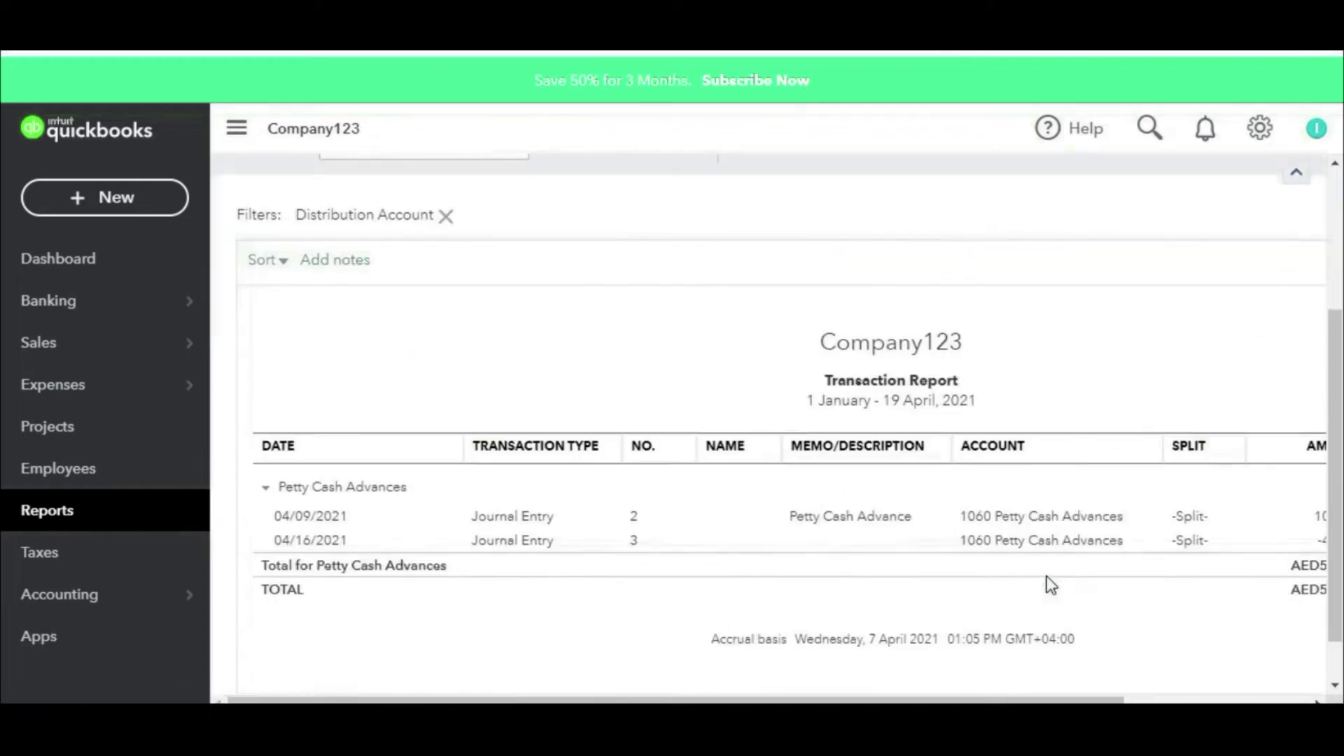
Step: Group the Petty Cash Advances transaction report by Employee
scroll(405, 435, up, 3)
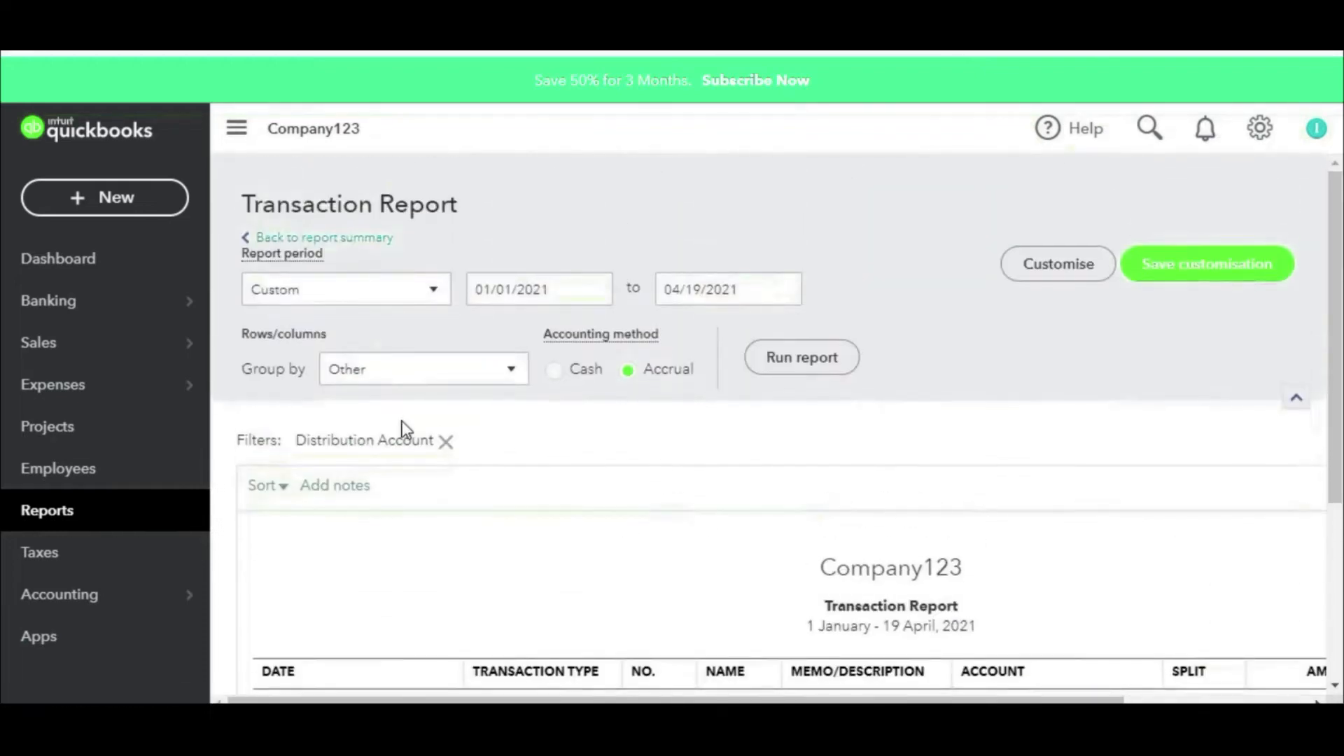
click(434, 376)
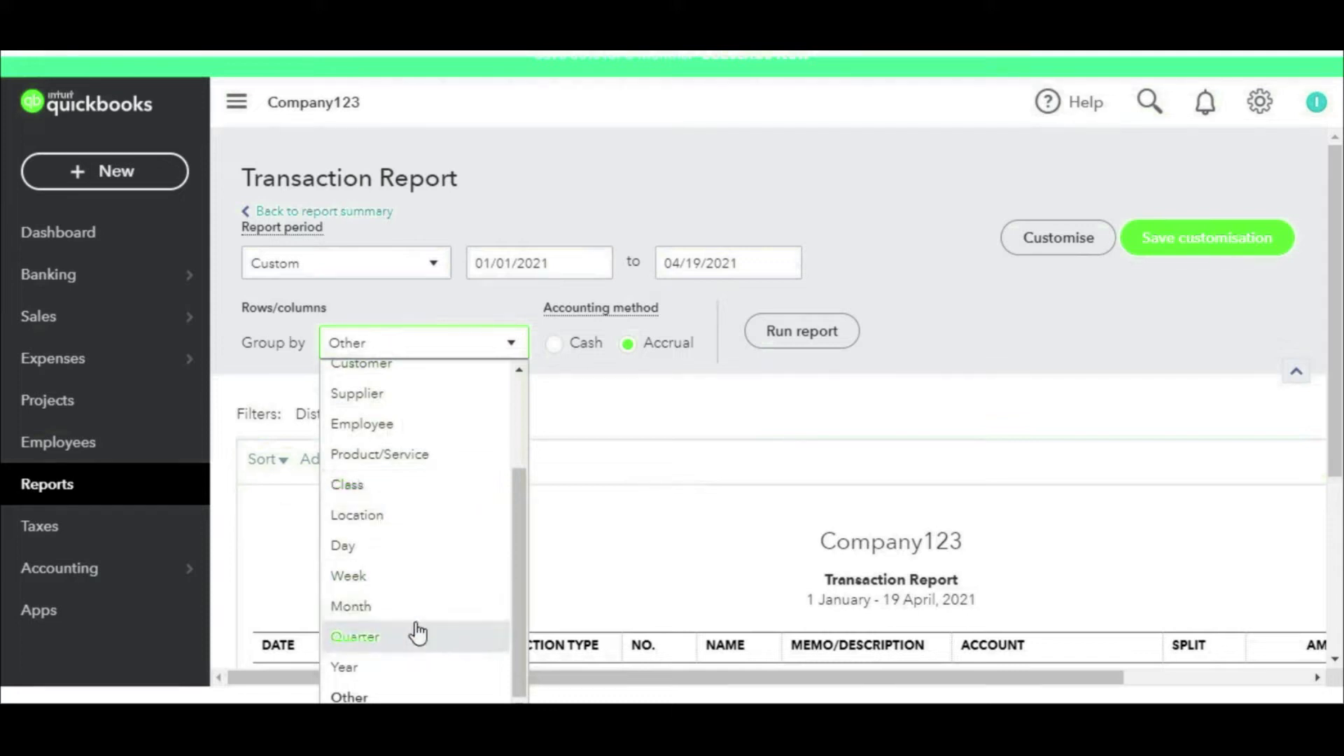
scroll(403, 546, up, 2)
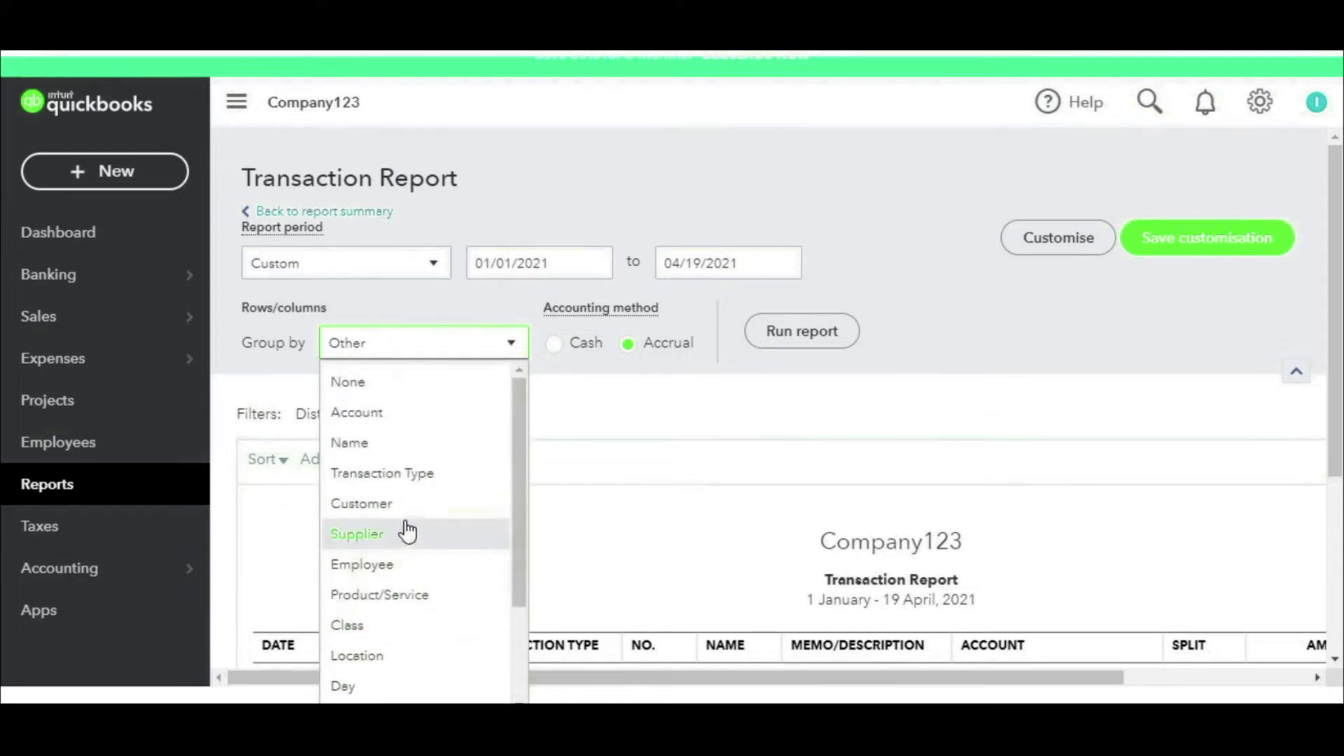
click(406, 564)
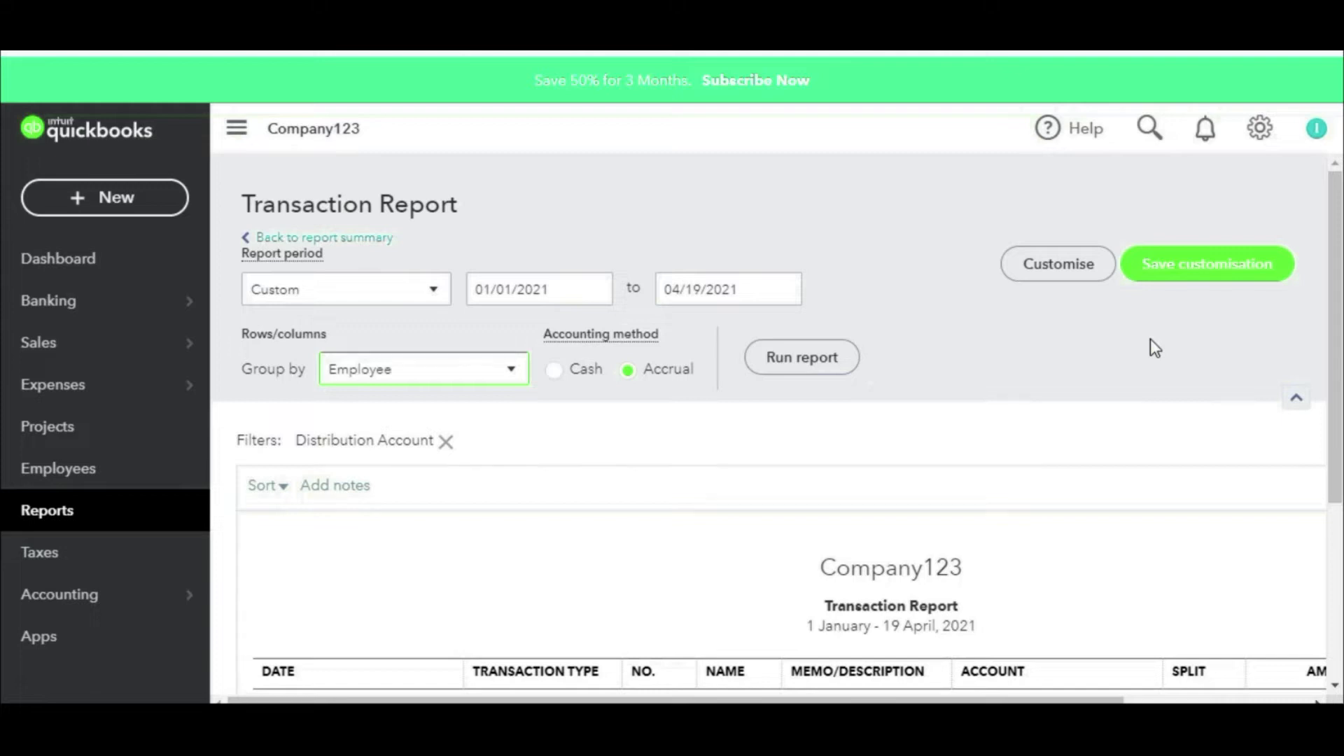
Step: Check the Amount and Balance columns: 10,000.00 less 4,500.00 leaves 5,500.00
scroll(1149, 345, down, 4)
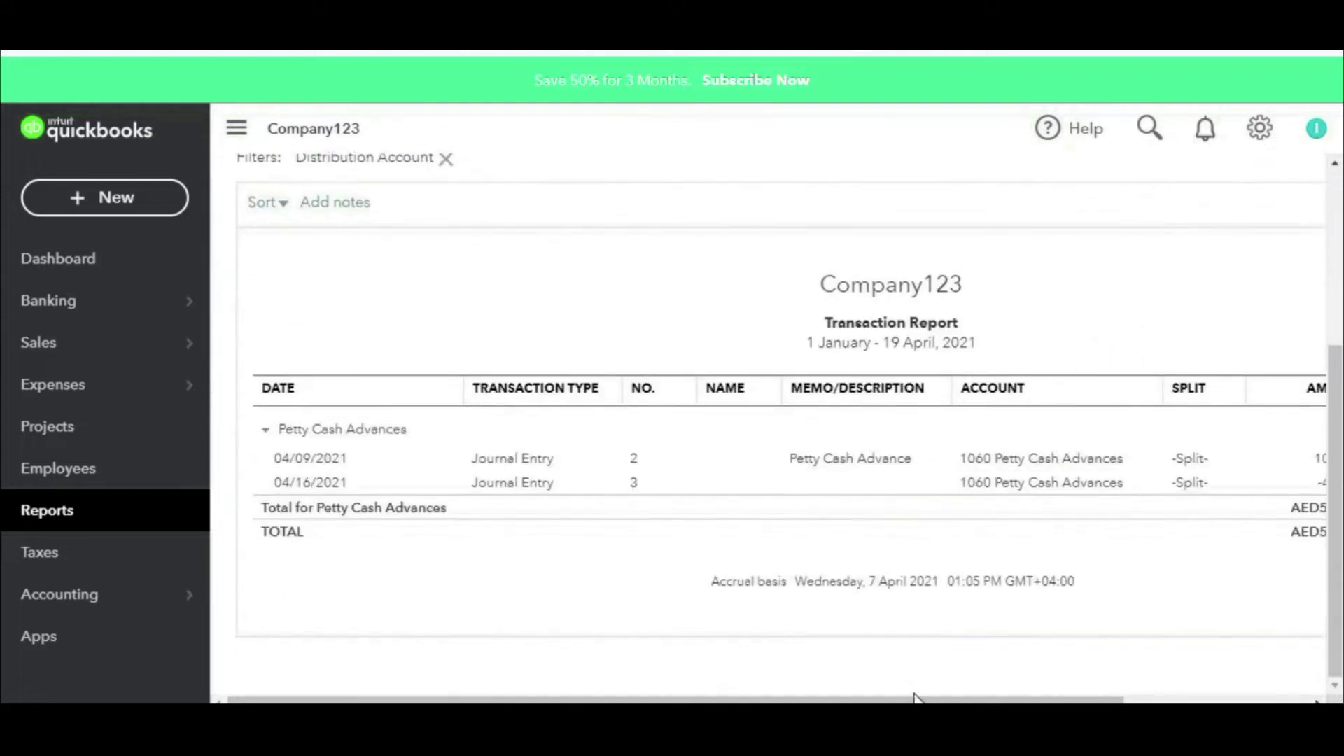
drag(914, 696, 1205, 696)
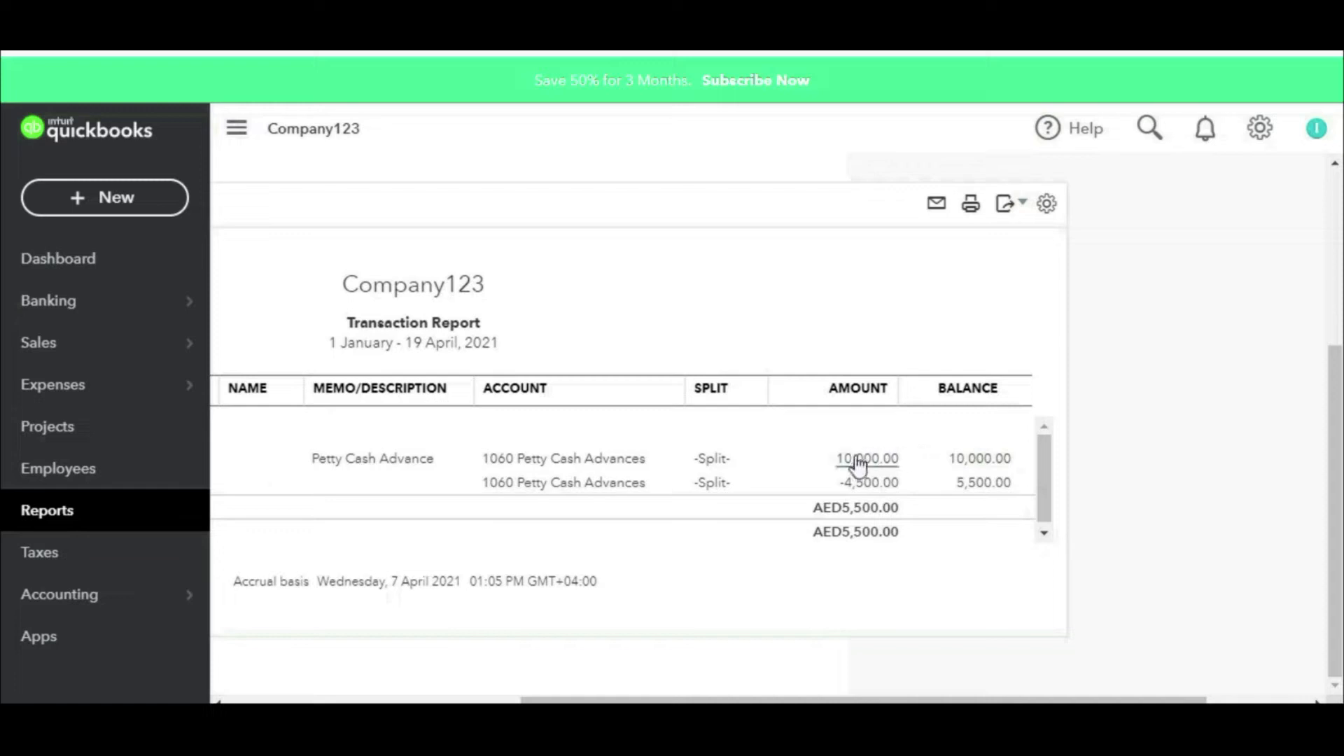
mouse_move(899, 436)
mouse_down()
mouse_move(865, 429)
mouse_move(898, 482)
mouse_move(898, 460)
mouse_move(1036, 515)
mouse_up()
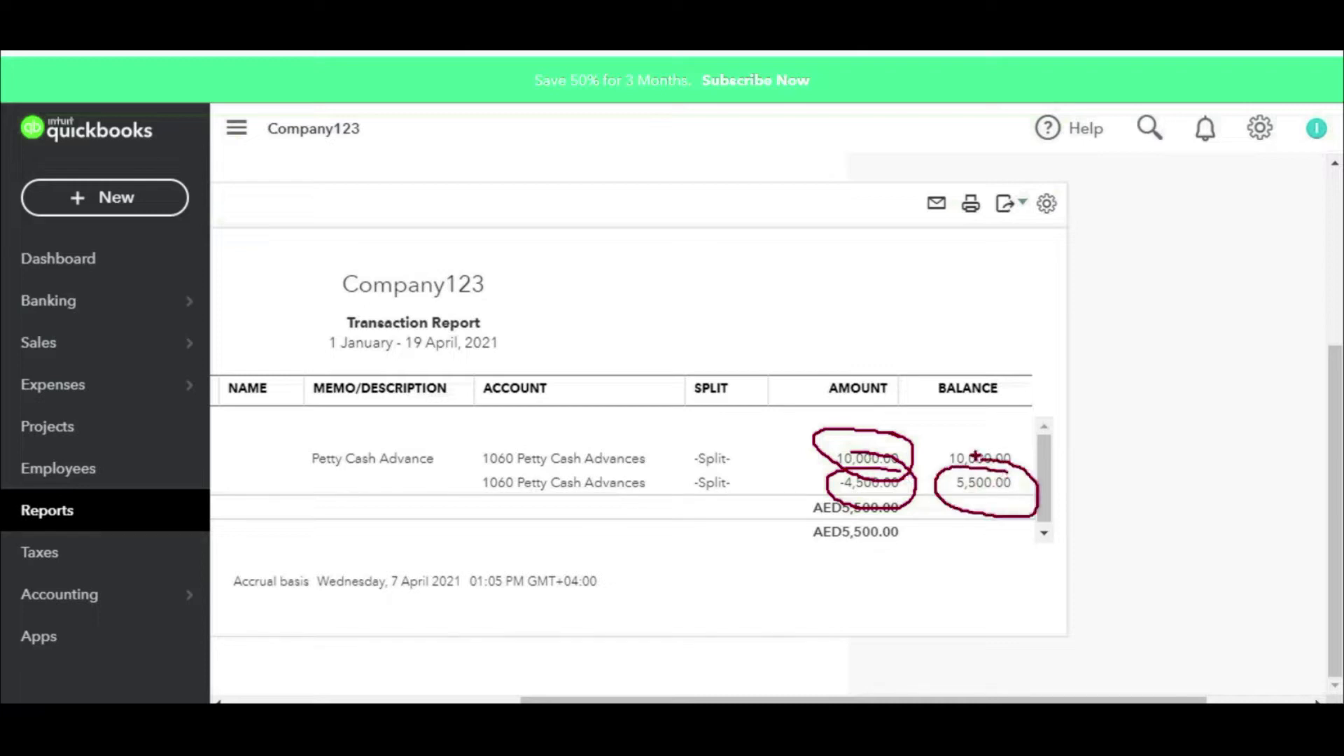
key(Escape)
drag(964, 694, 746, 693)
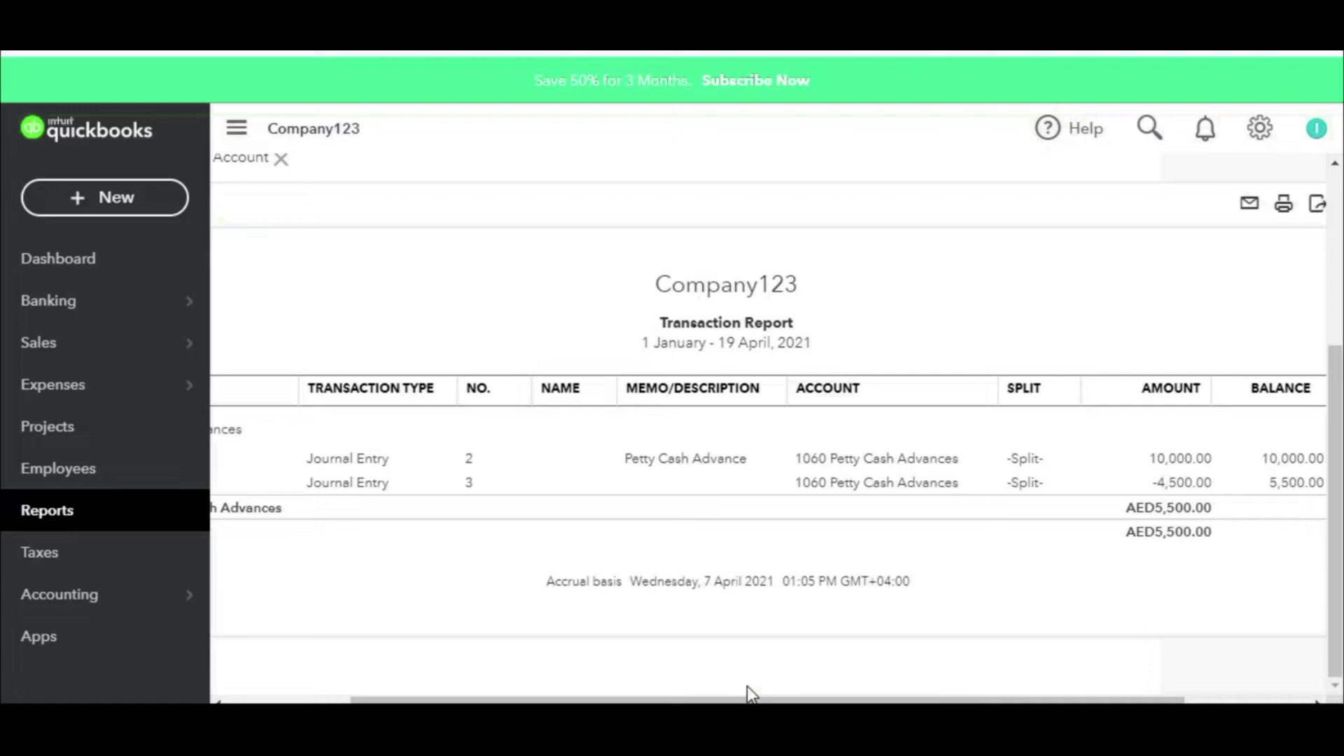
click(86, 208)
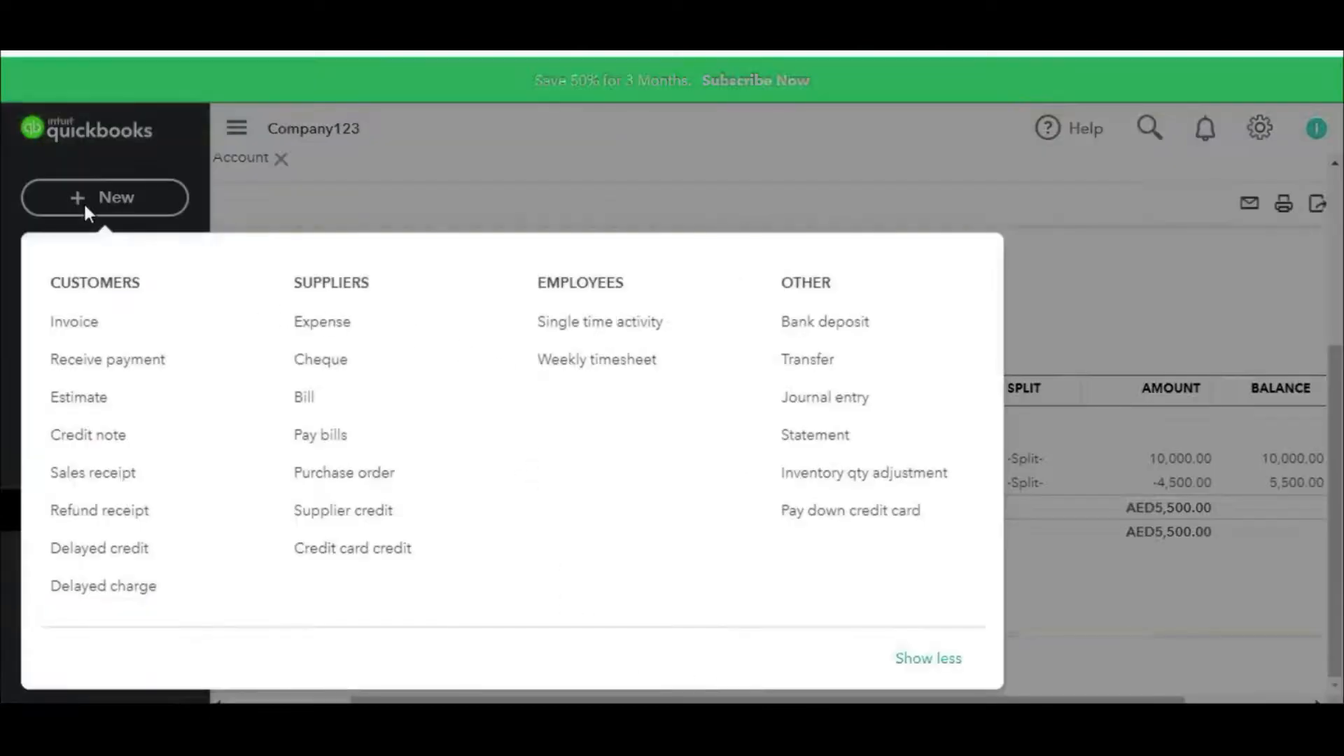
Step: Start a new cheque and point out its Item details section
click(352, 361)
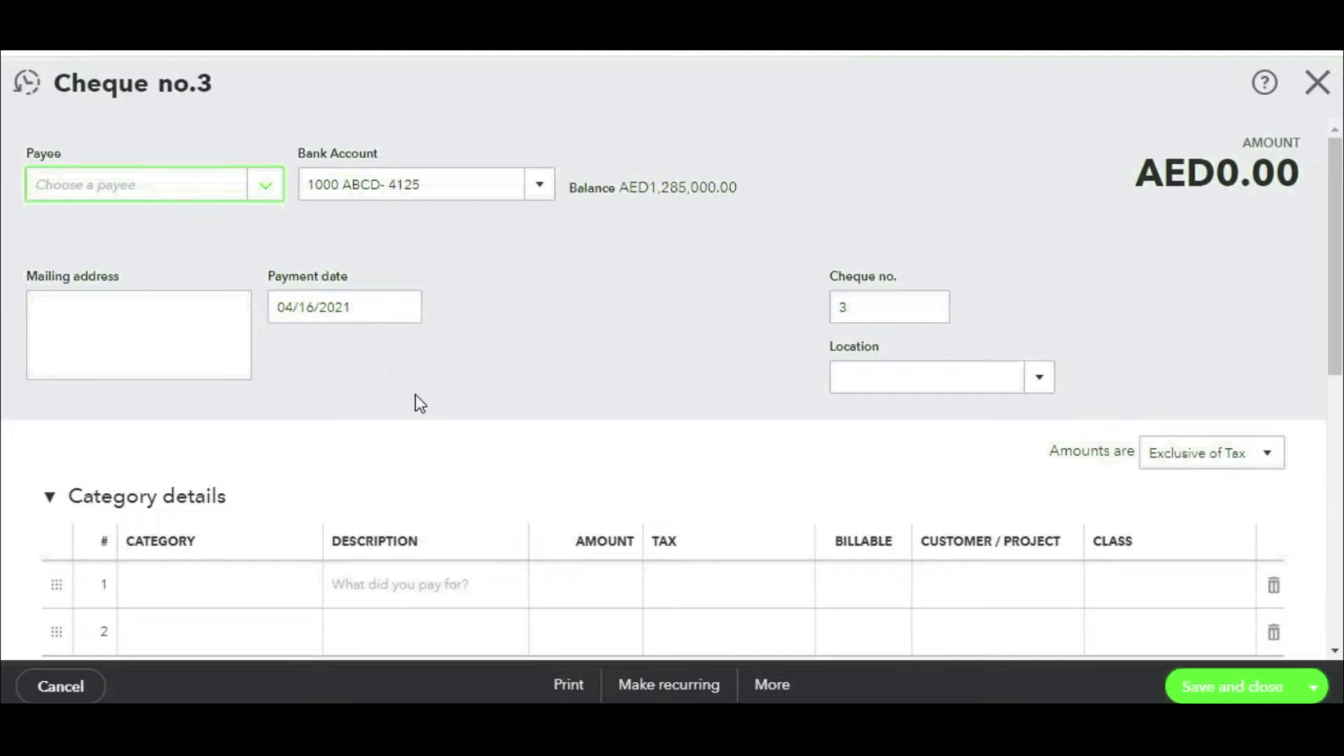
scroll(429, 371, down, 6)
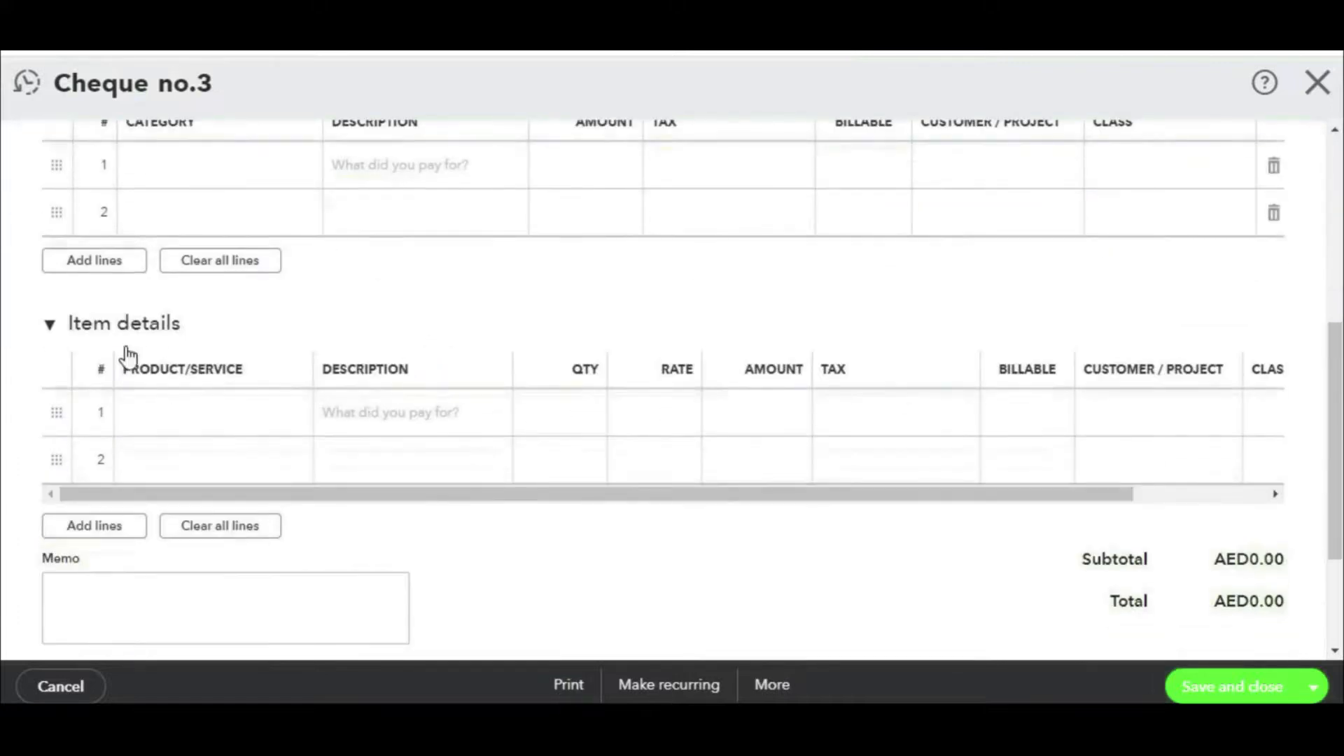
mouse_move(194, 300)
mouse_down()
mouse_move(3, 315)
mouse_move(200, 274)
mouse_up()
mouse_move(623, 273)
mouse_down()
mouse_move(352, 313)
mouse_move(456, 346)
mouse_up()
scroll(576, 380, up, 6)
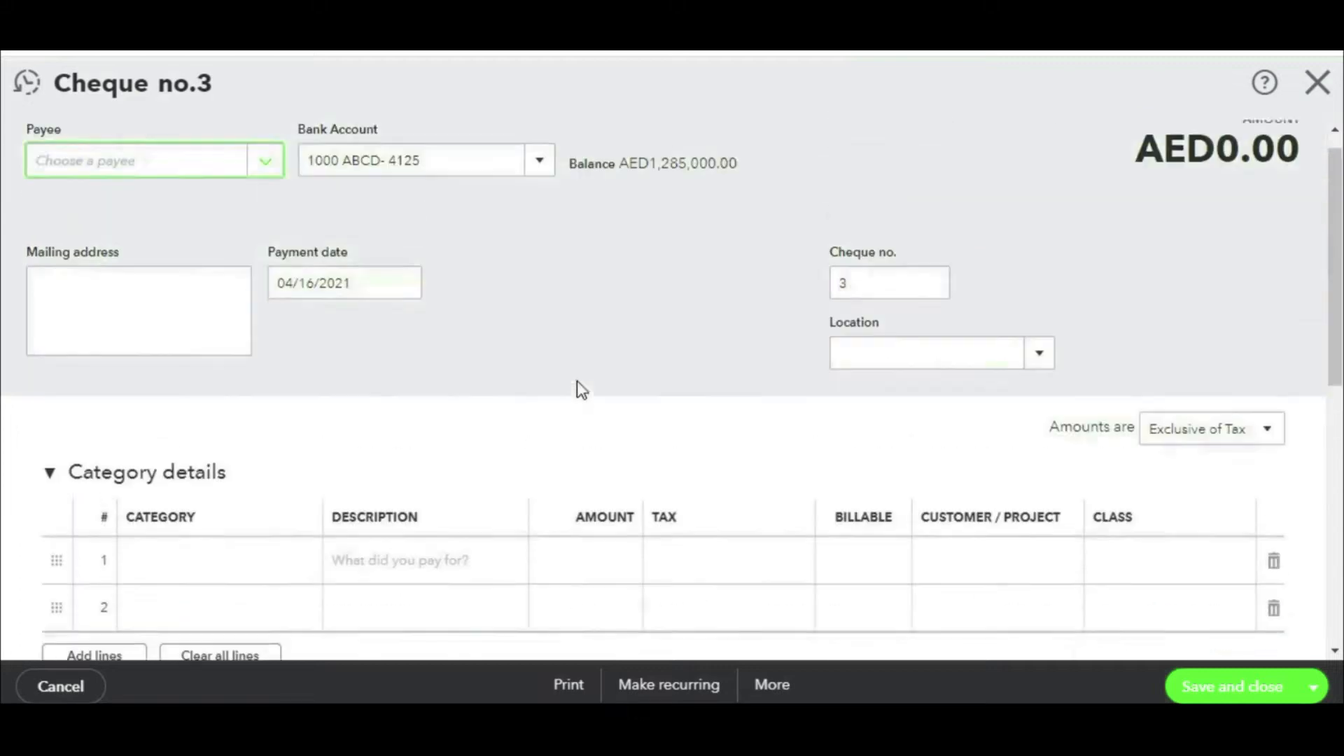
Step: Draw the cheque on 1060 Petty Cash Advances with the employee as payee
click(541, 188)
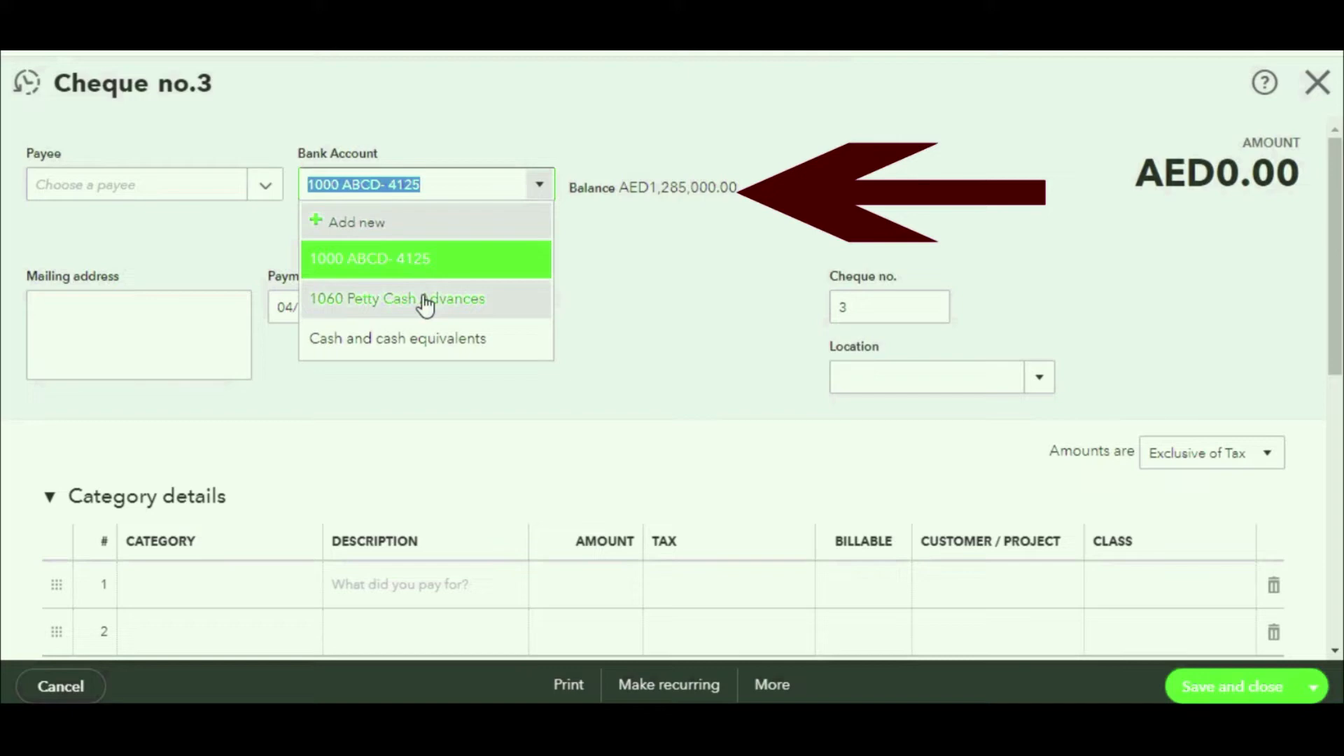
click(424, 299)
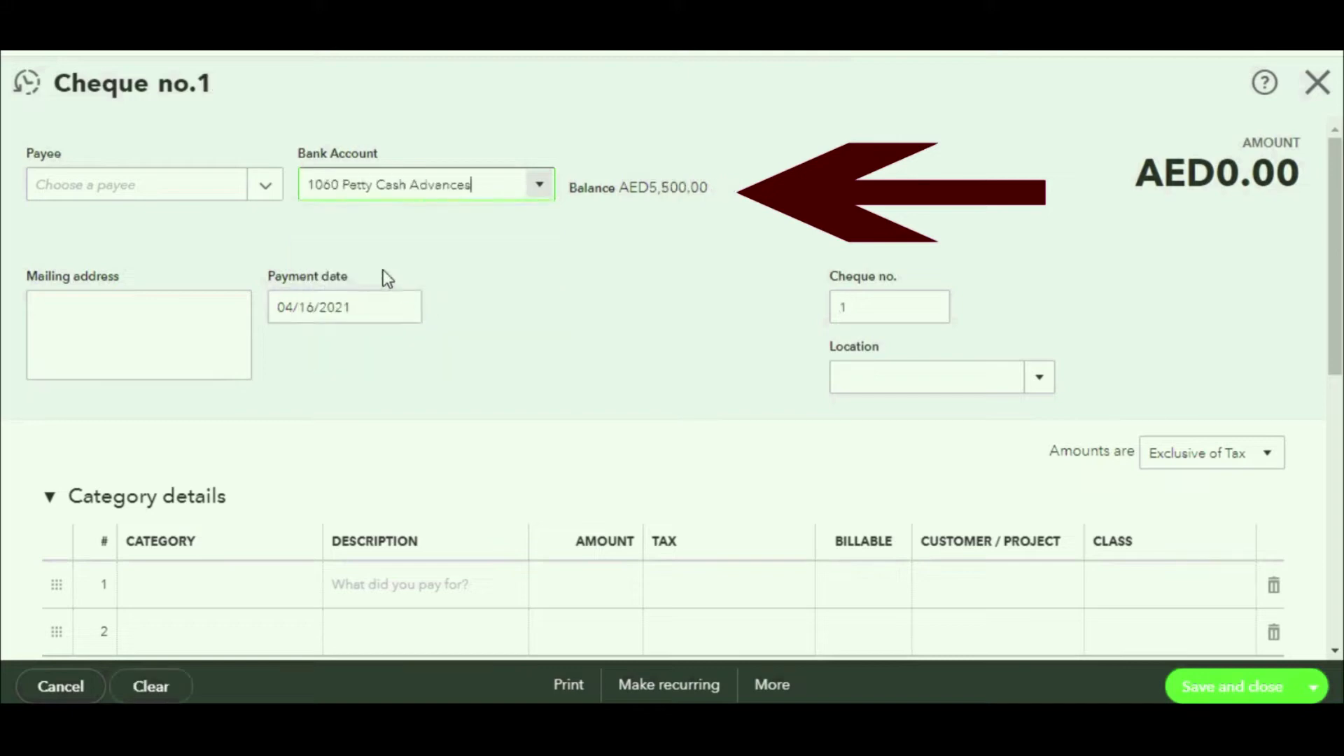
click(260, 187)
scroll(267, 448, down, 1)
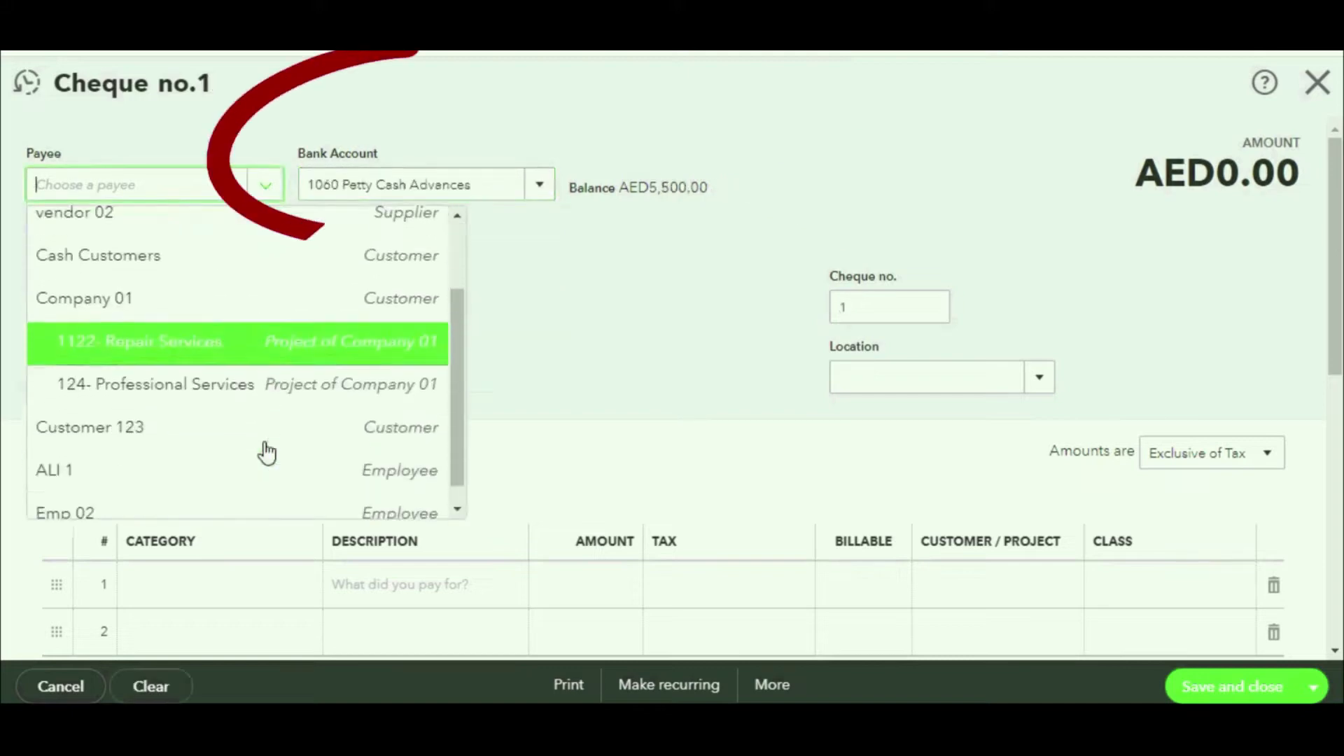
scroll(267, 452, down, 1)
click(173, 455)
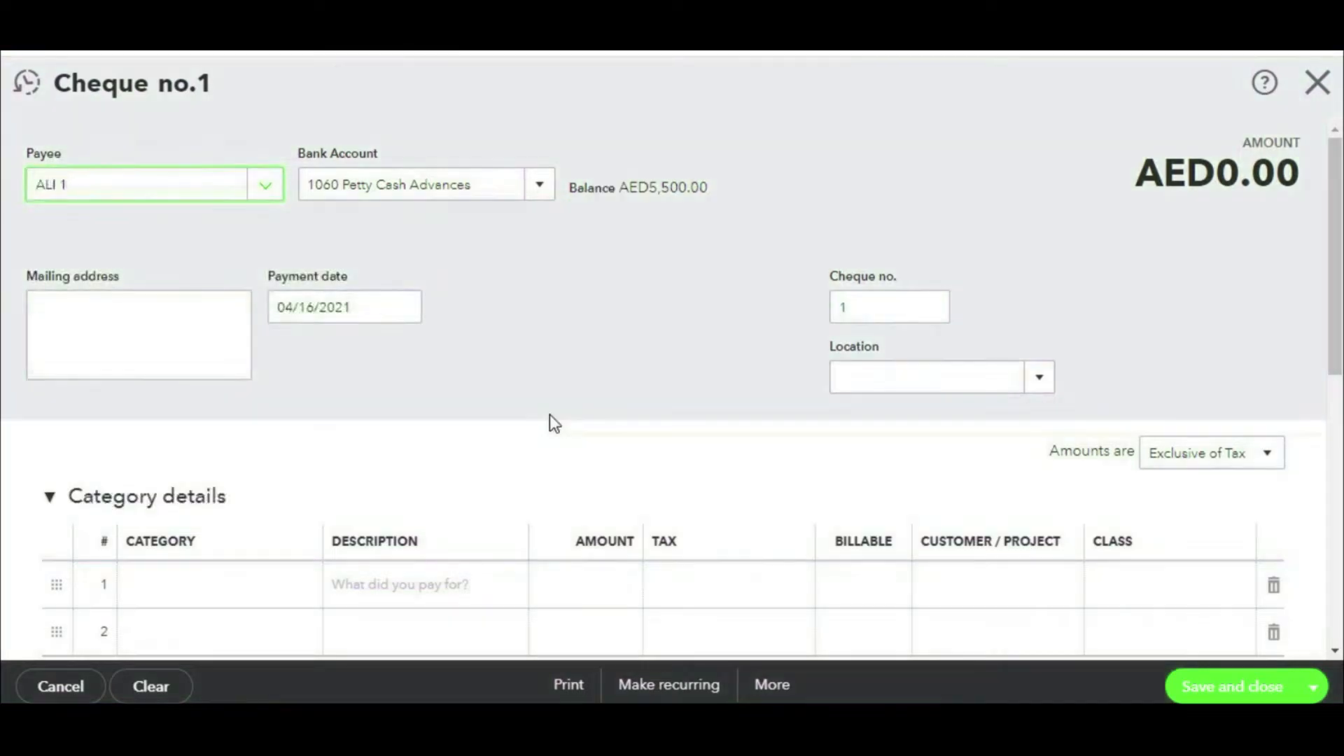
scroll(603, 360, down, 5)
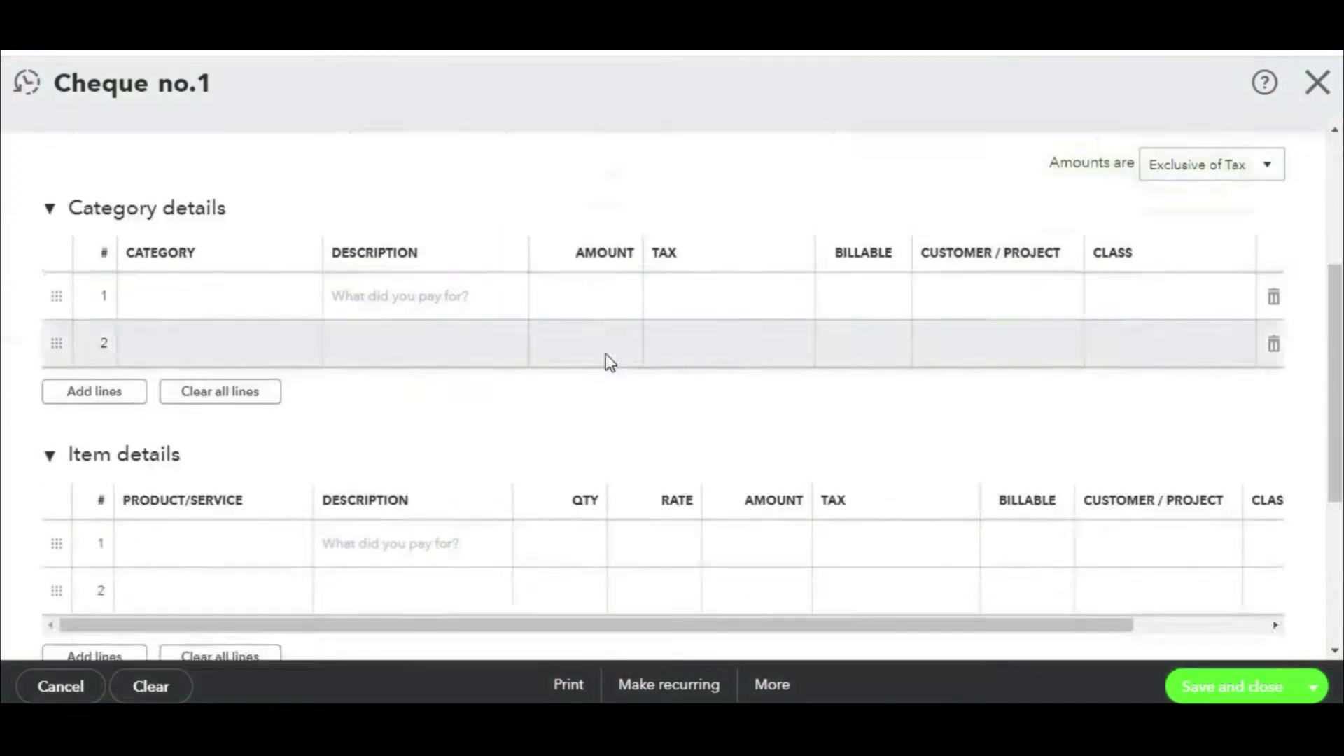
Step: Add item lines: Item 01 with quantity 5, Item 03, and Item 01
click(294, 418)
click(294, 418)
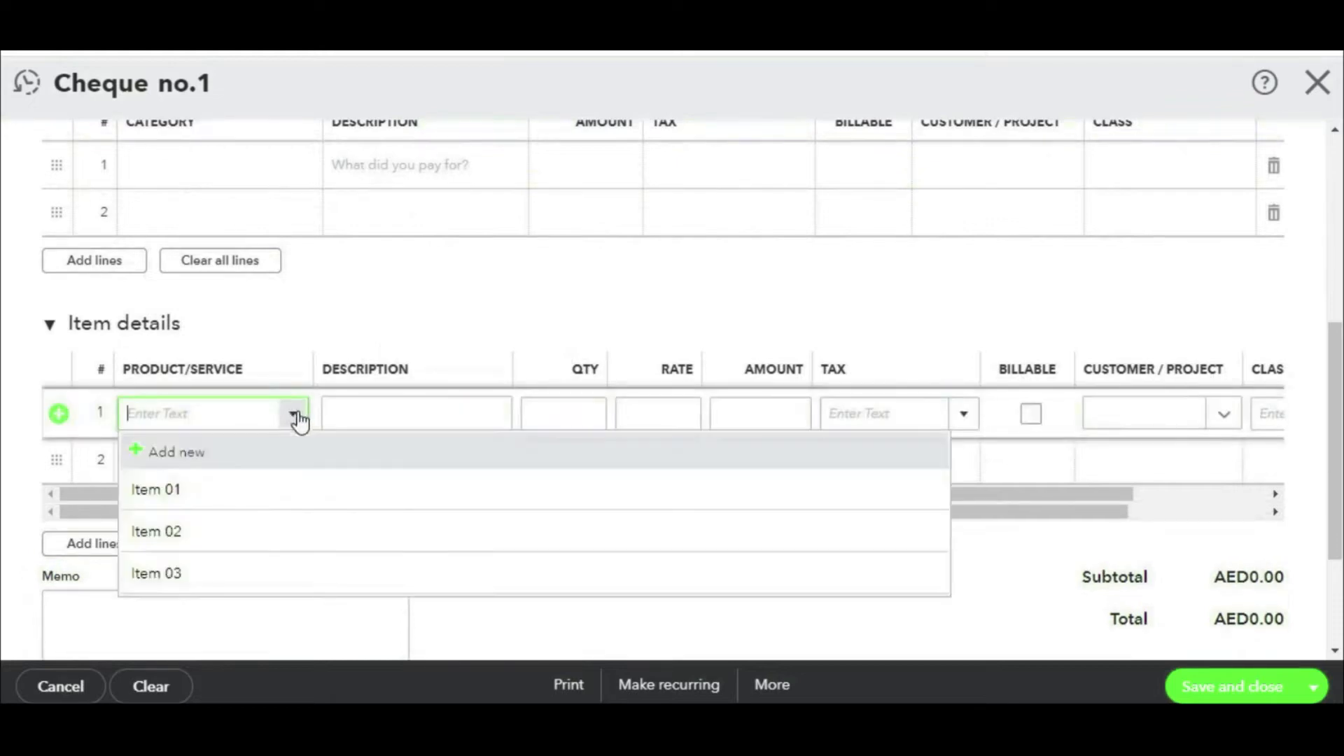
click(204, 486)
click(282, 473)
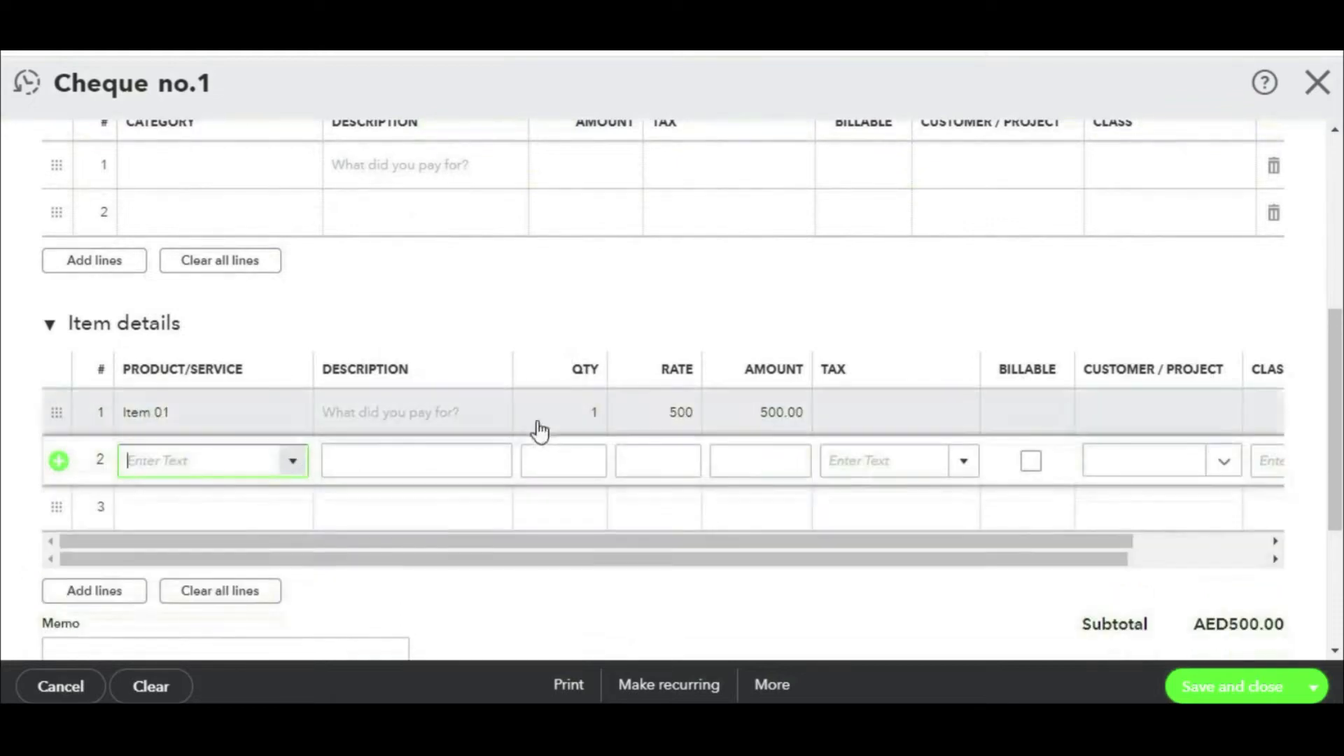
click(585, 412)
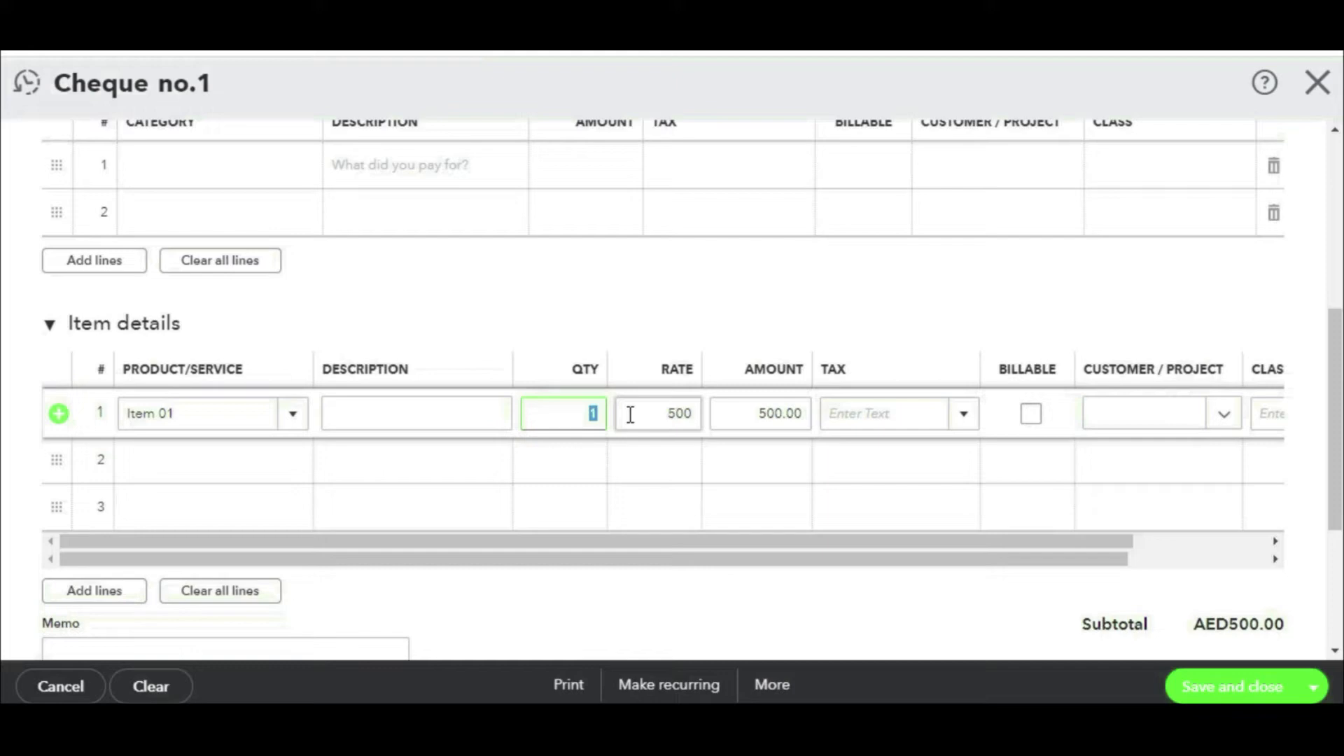
text(5)
click(285, 462)
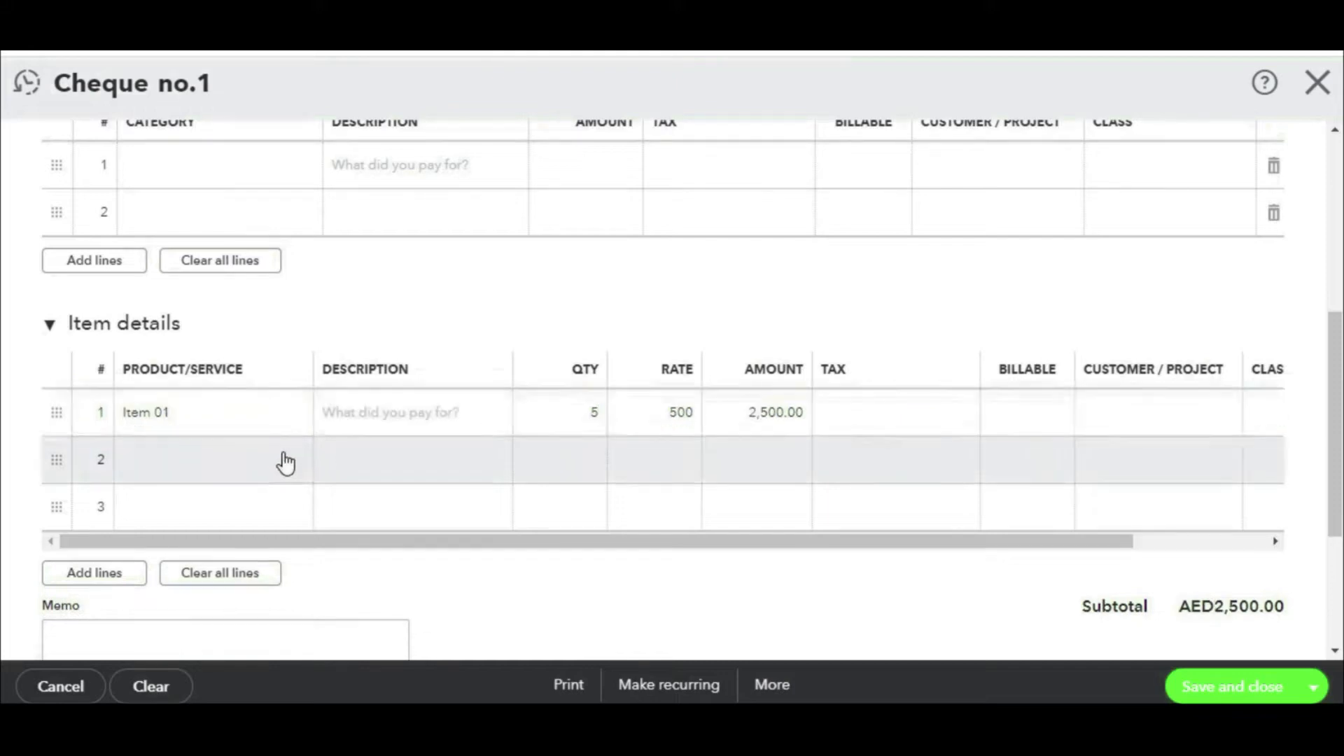
click(292, 462)
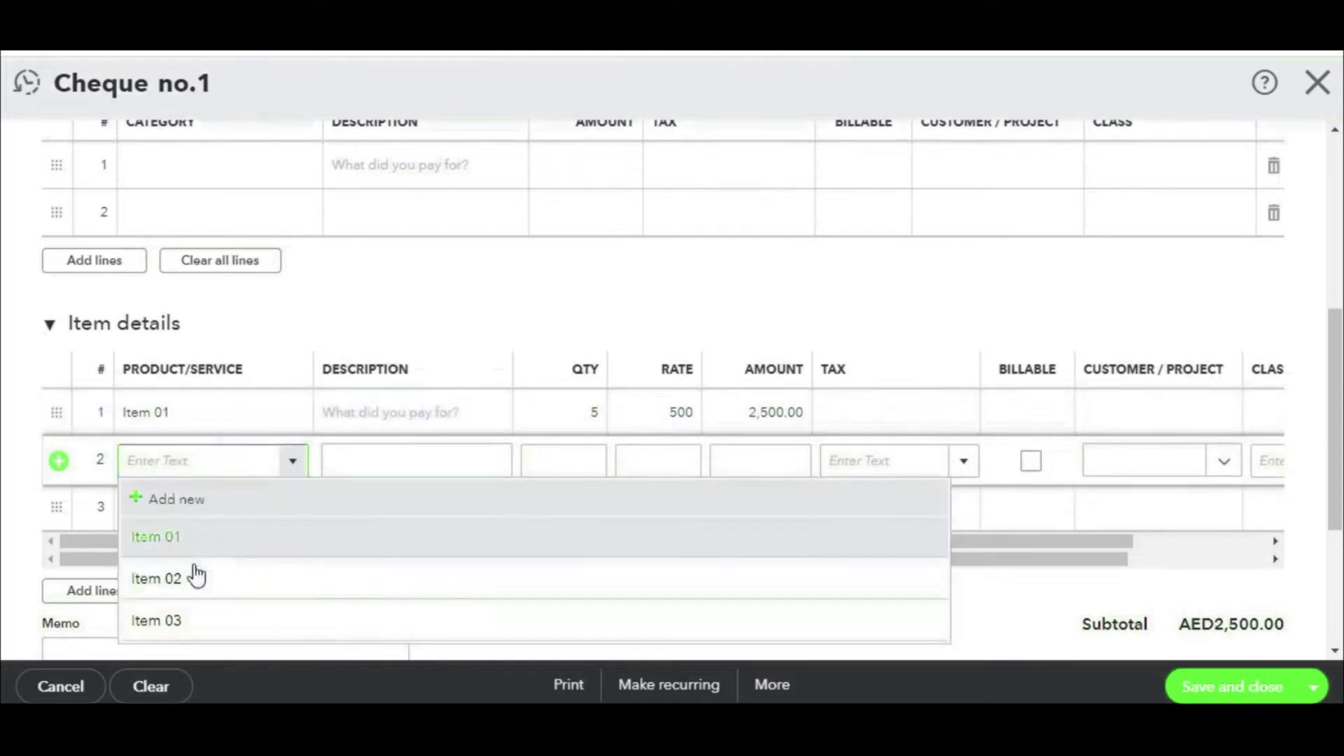
click(186, 624)
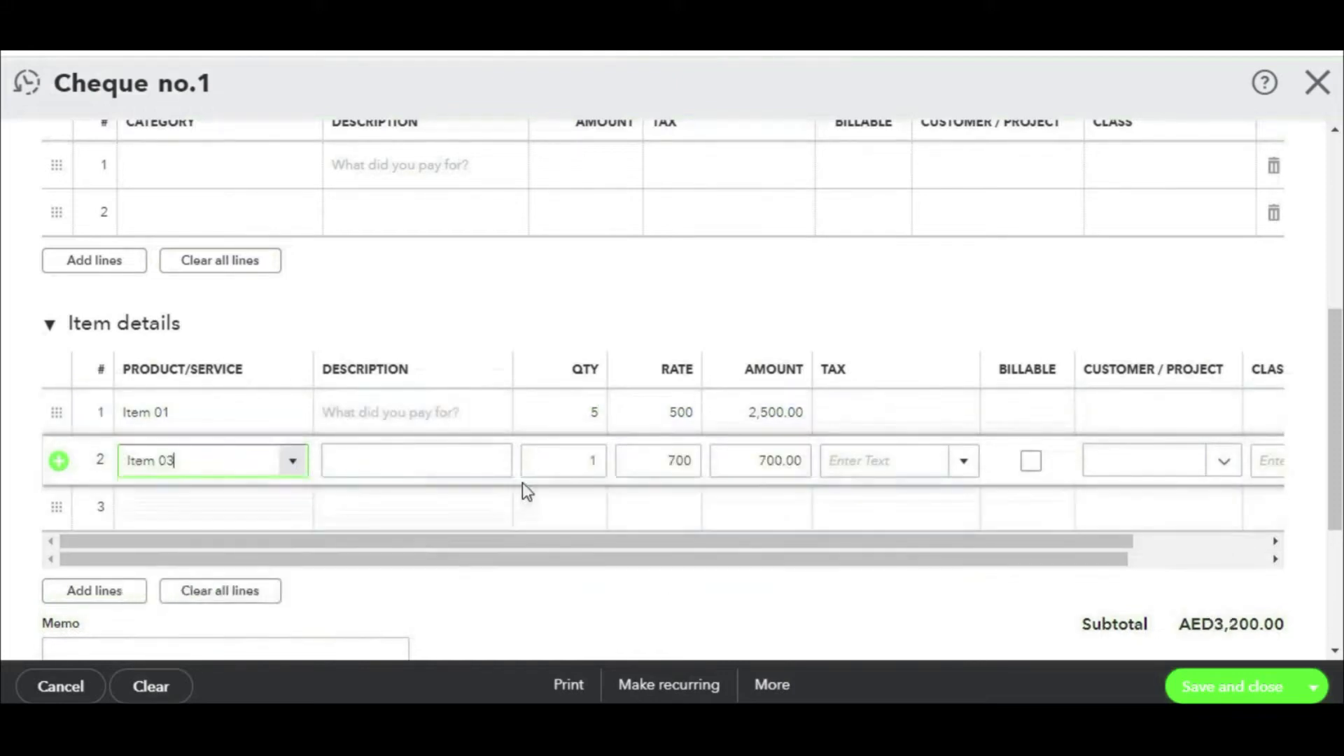
click(283, 515)
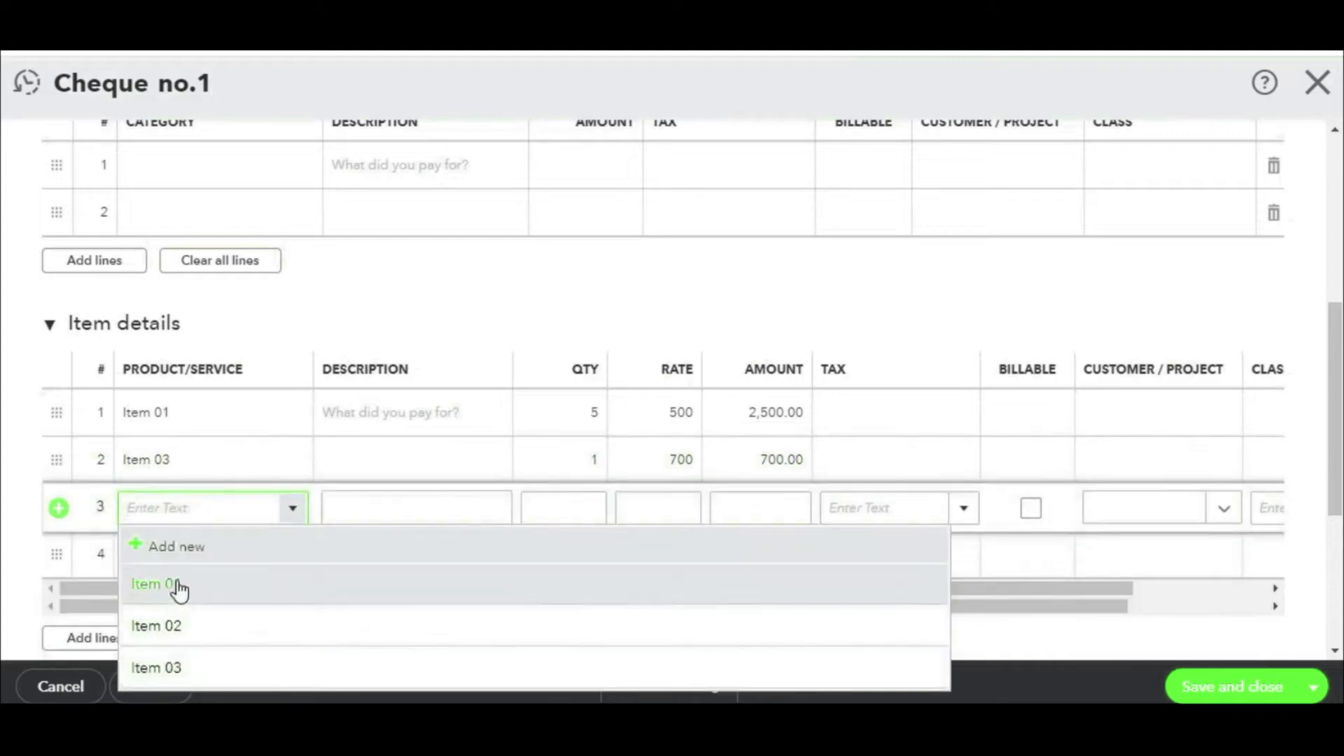
click(180, 588)
scroll(930, 402, down, 5)
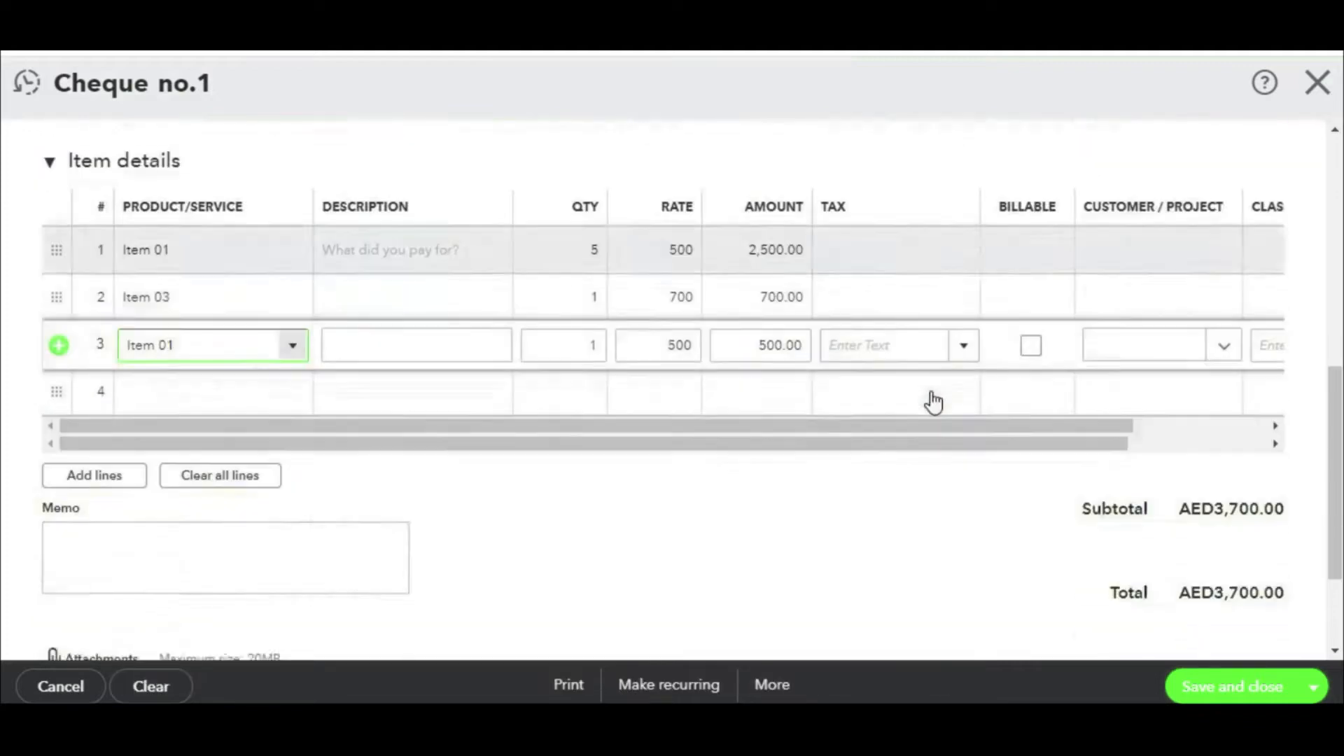
scroll(950, 345, up, 5)
Step: Set all three lines' tax to SR Standard Rated and save the AED3,885.00 cheque
click(918, 408)
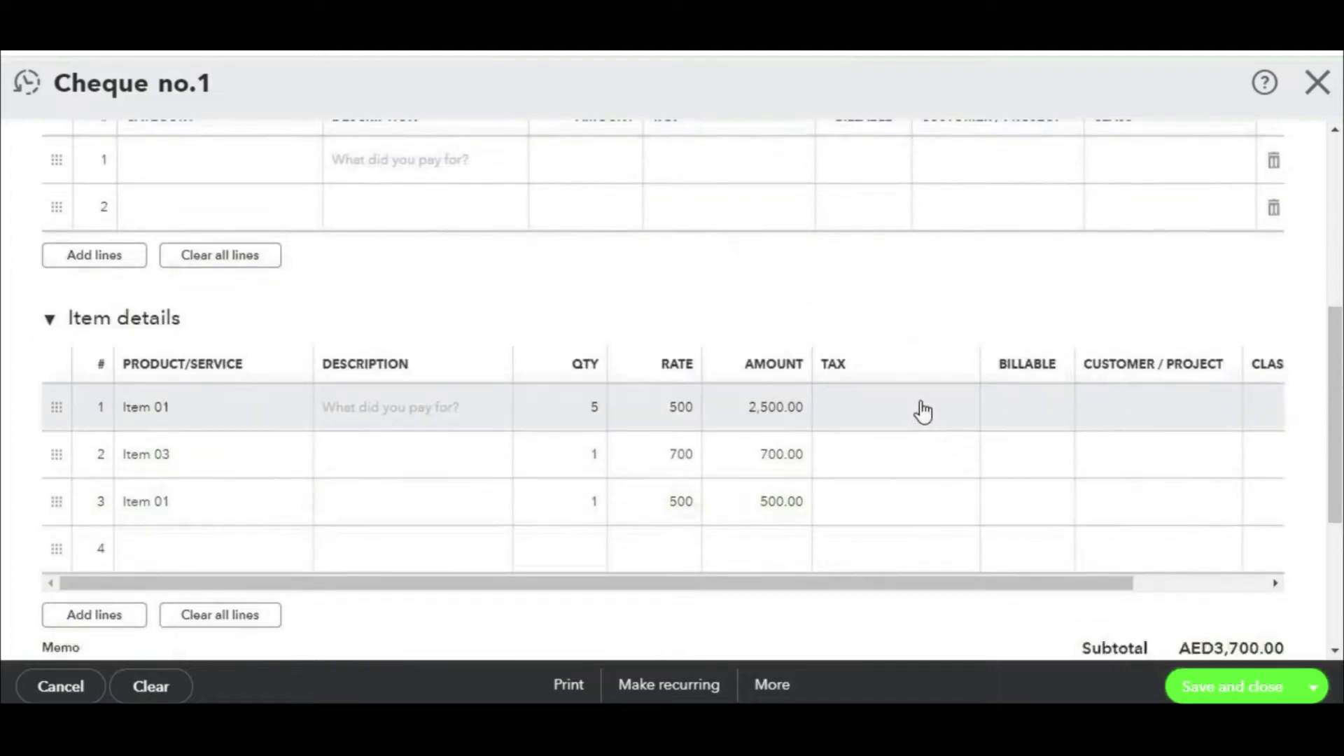
click(965, 408)
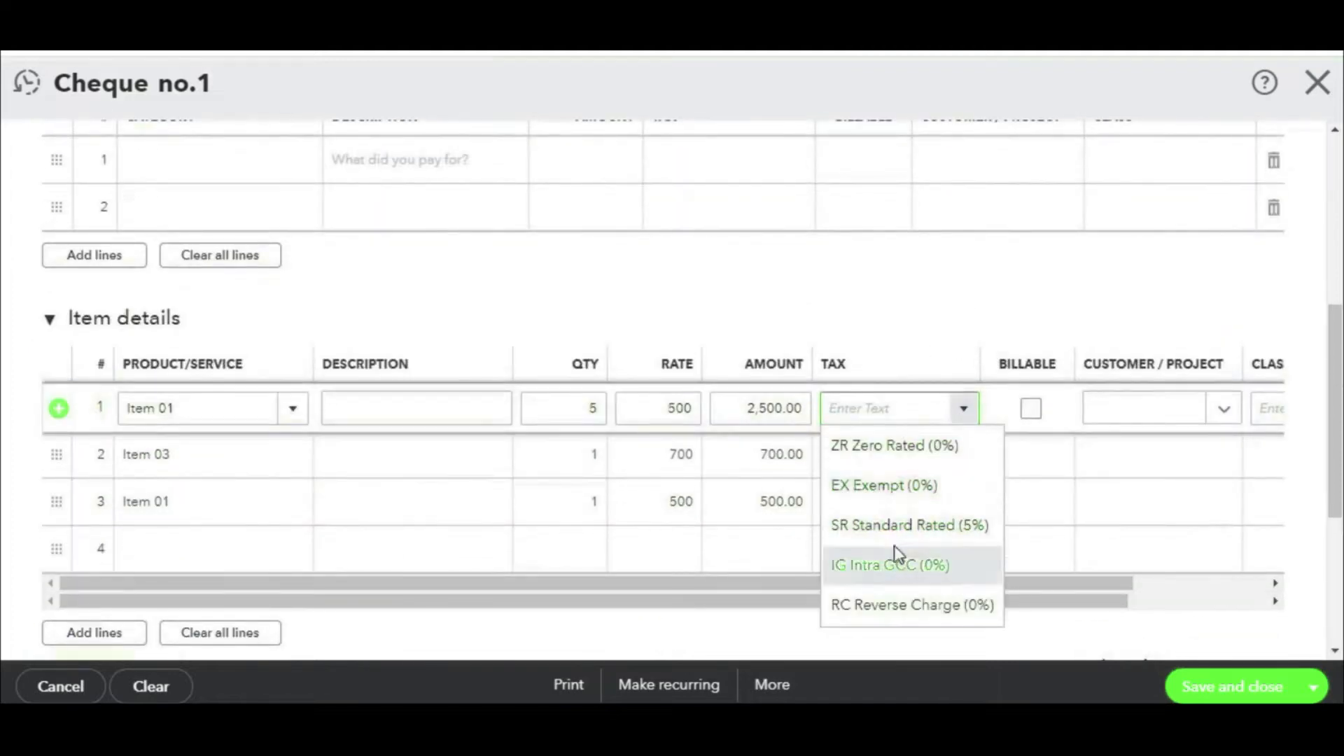
click(933, 527)
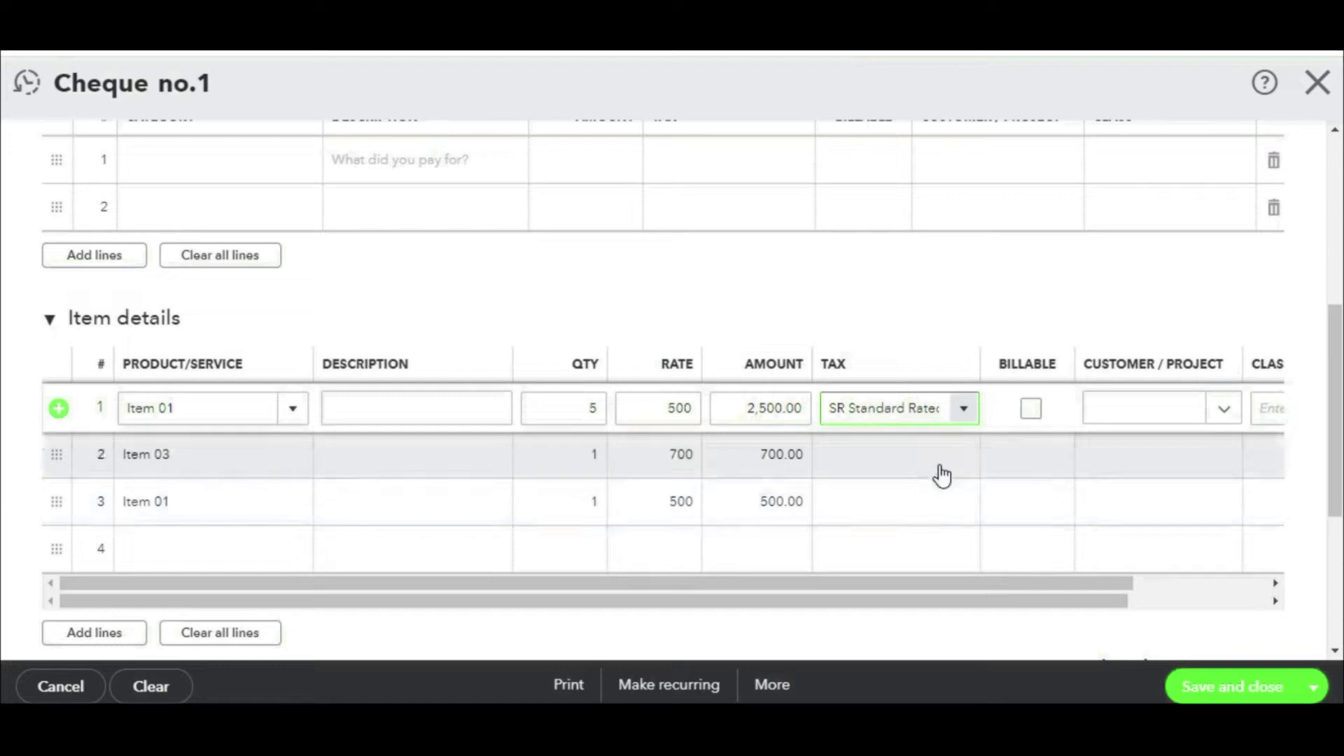
click(963, 468)
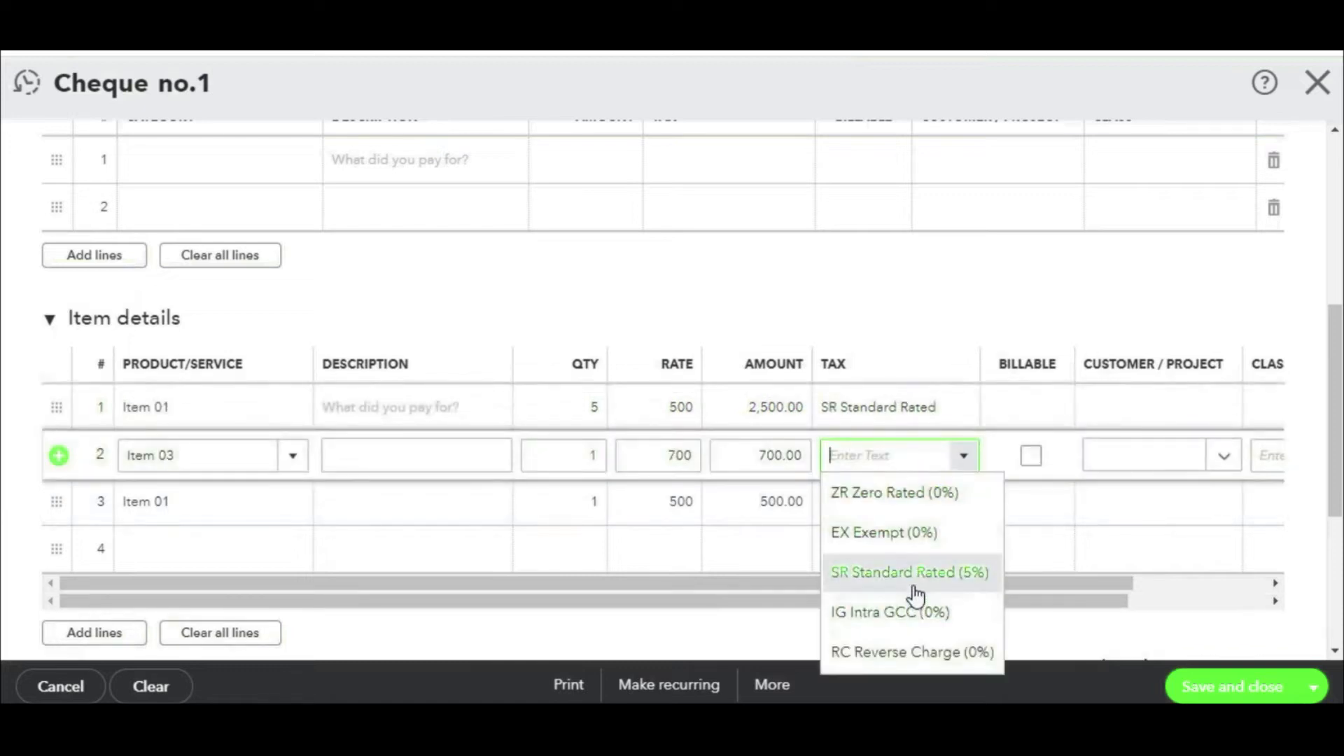
click(919, 587)
click(956, 506)
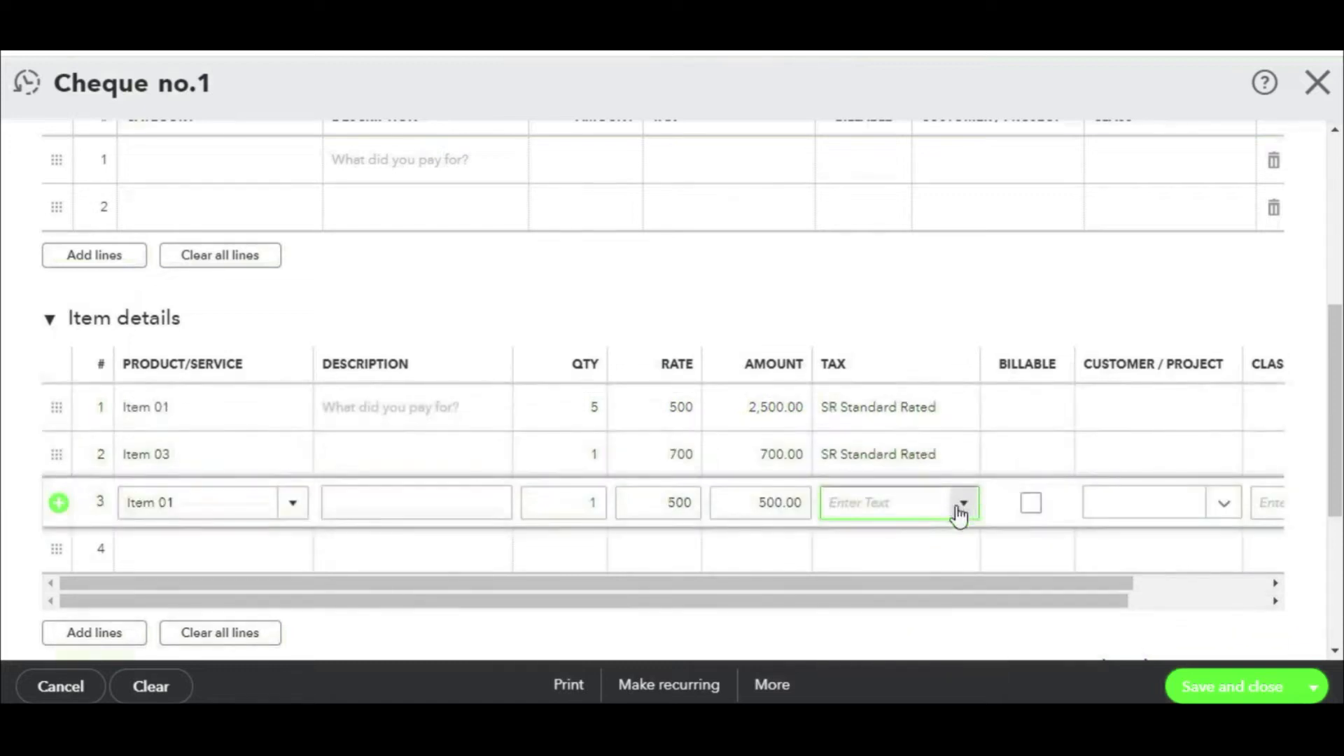
click(960, 507)
click(958, 432)
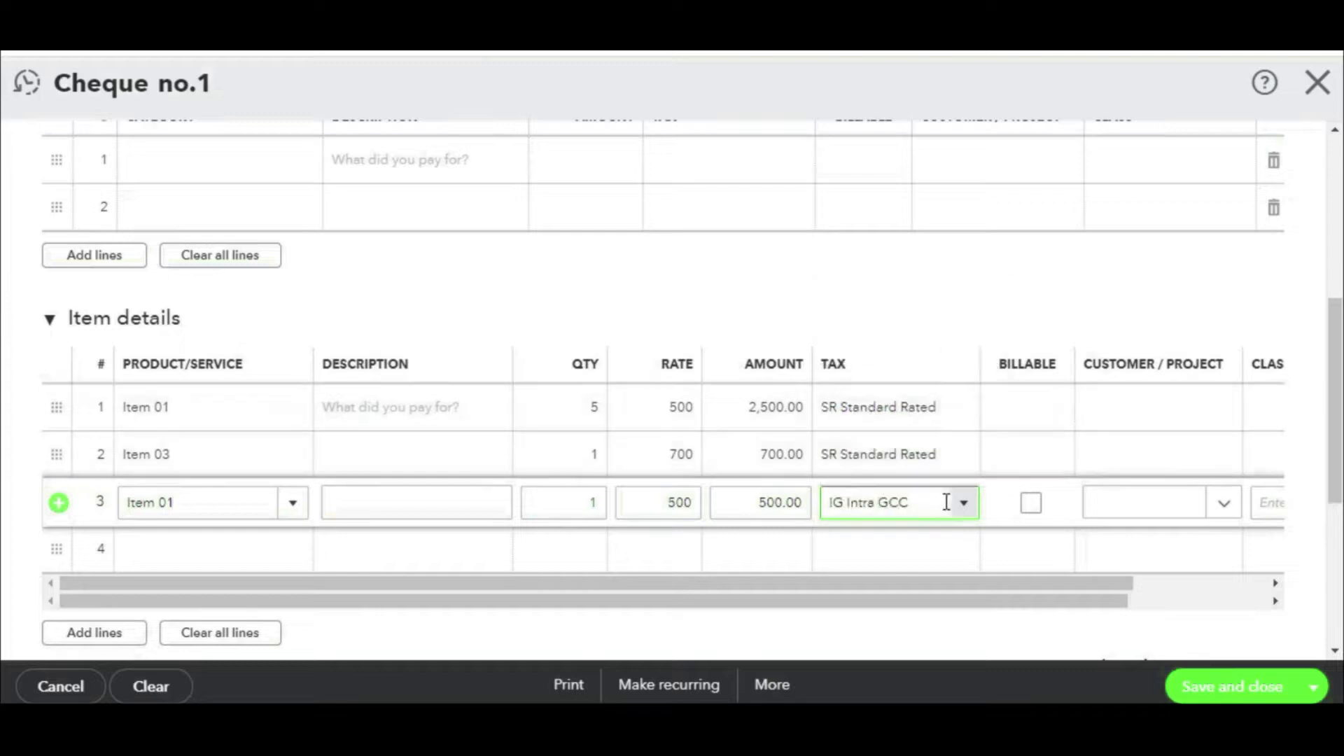
click(963, 503)
click(930, 386)
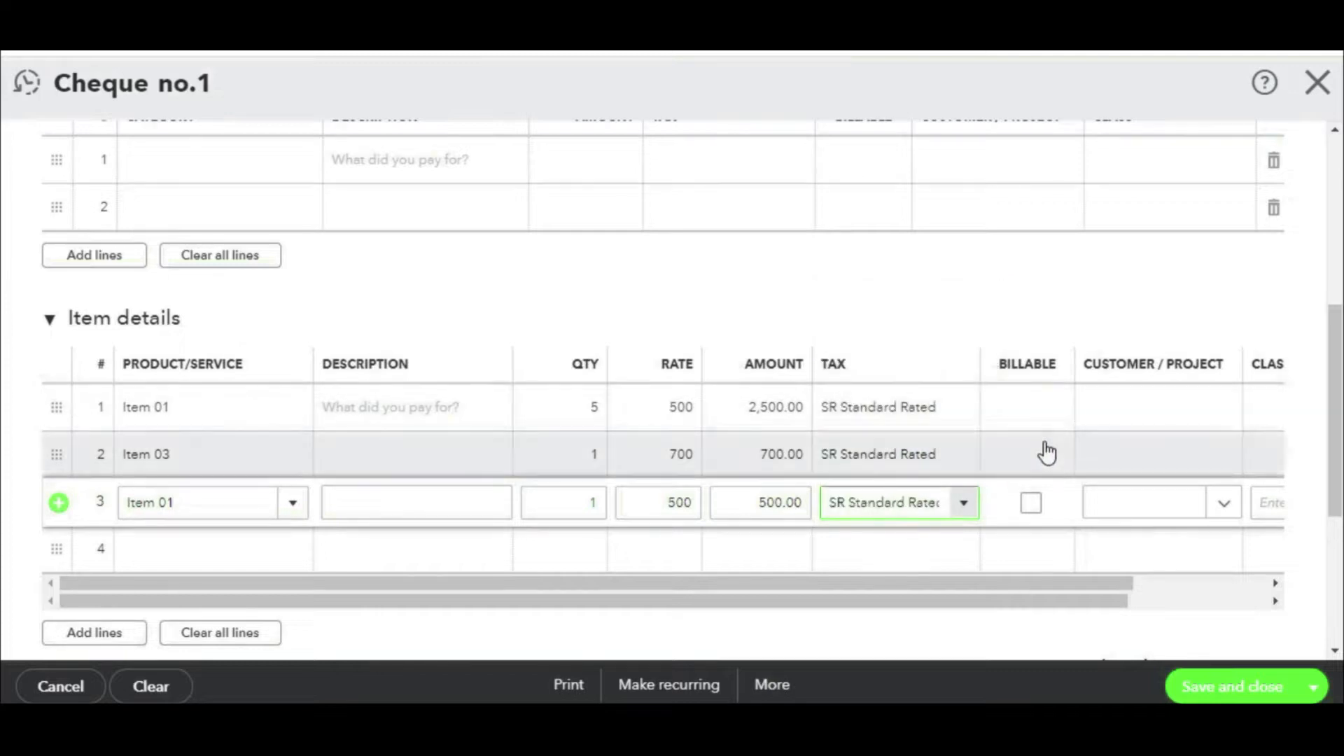
scroll(1046, 448, up, 5)
scroll(1048, 451, down, 5)
scroll(1047, 452, down, 5)
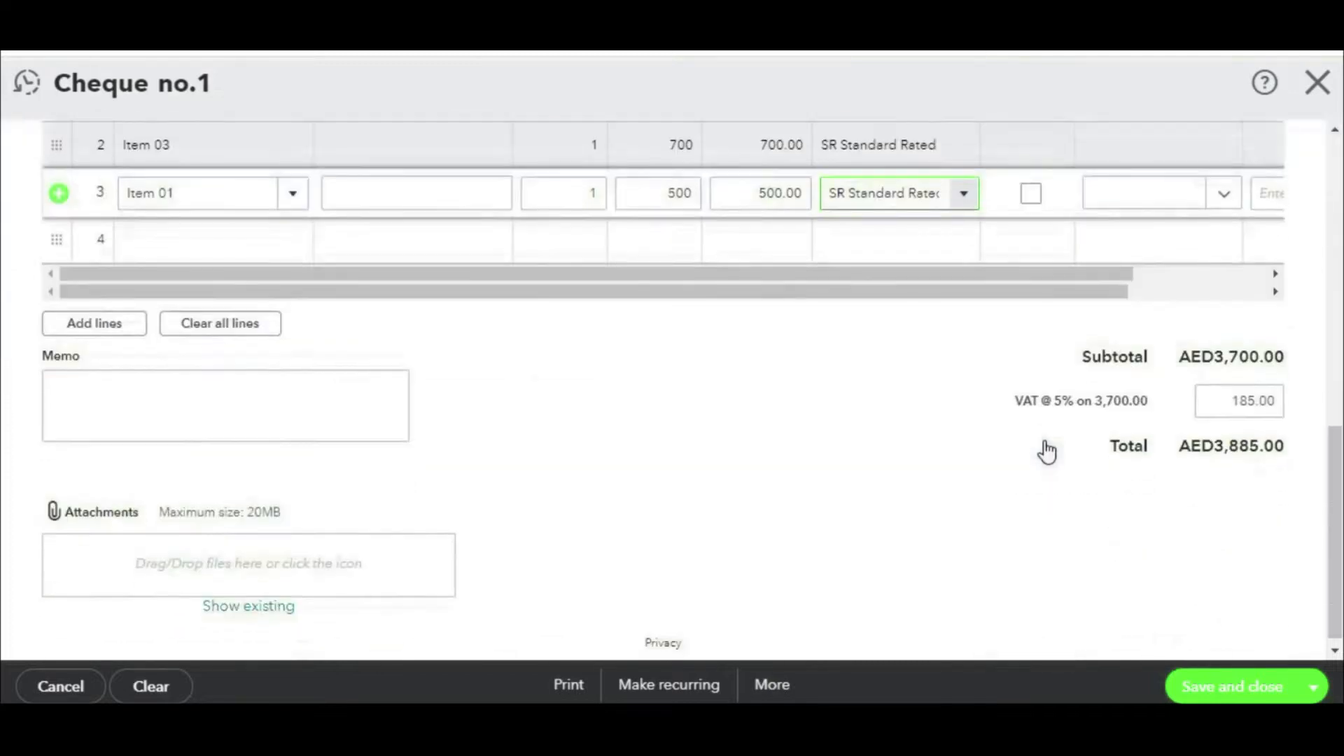
click(1217, 689)
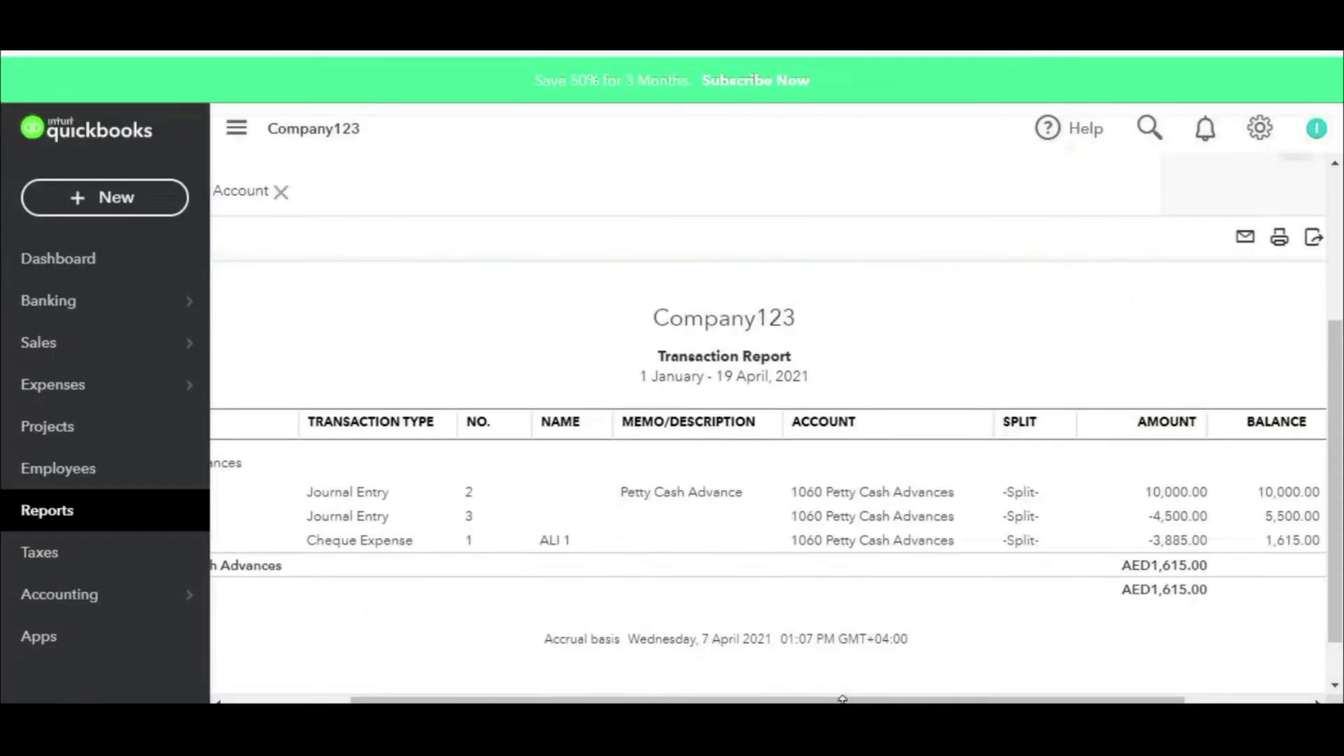
Step: Run the Balance Sheet to 21 April 2021 and drill into the 1,615.00 Petty Cash Advances balance
click(56, 256)
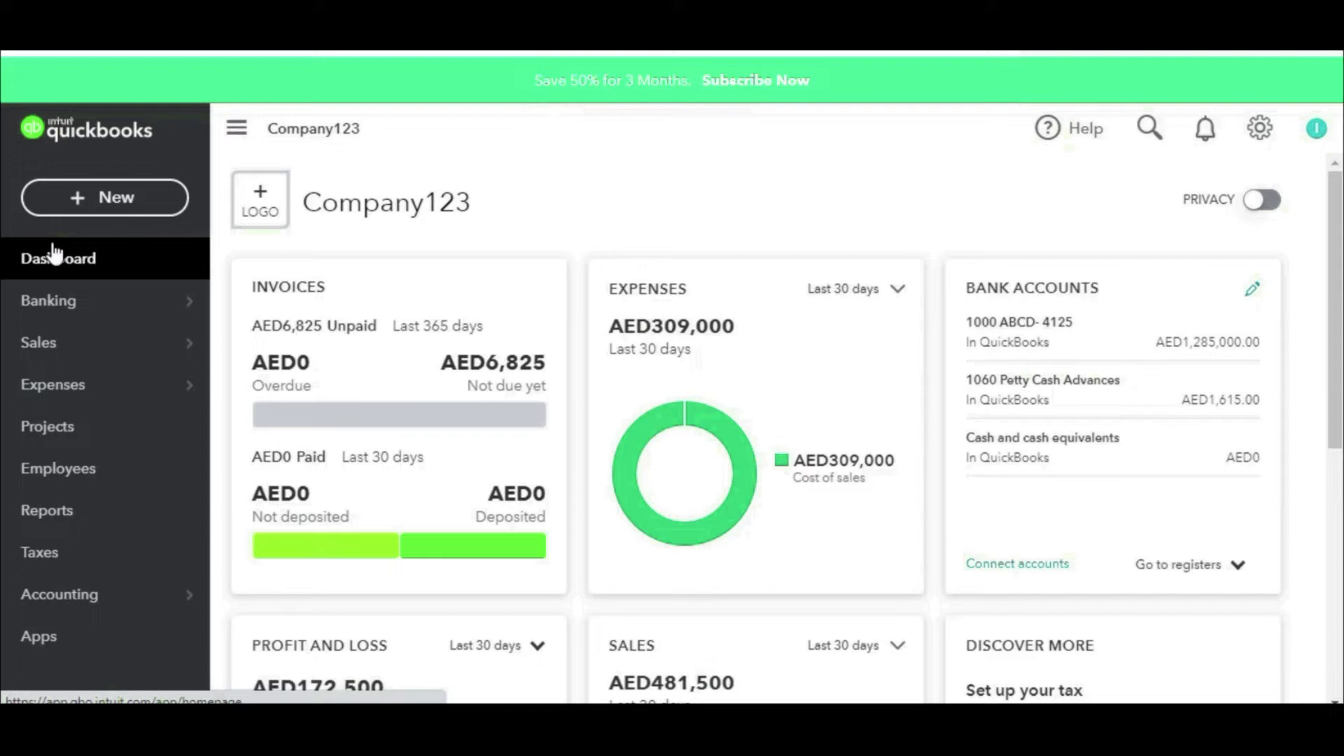
click(38, 516)
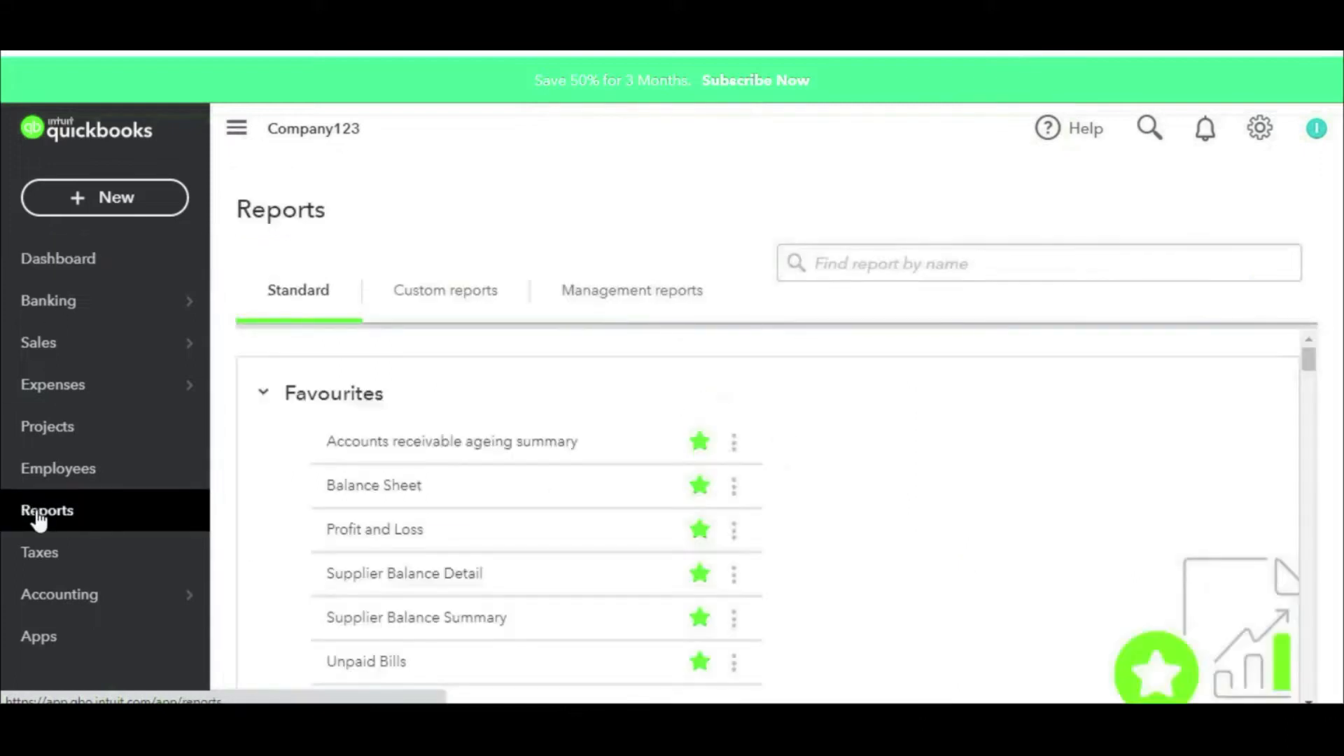
click(388, 493)
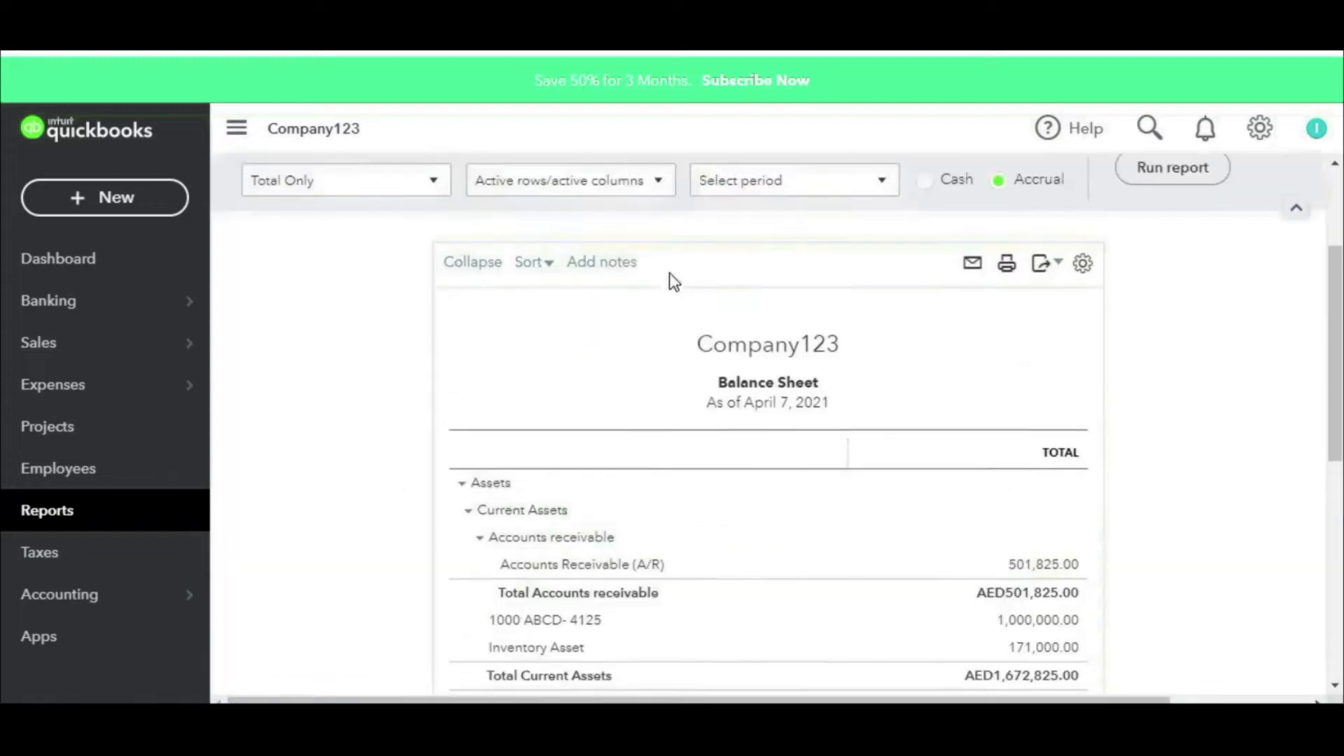
click(784, 288)
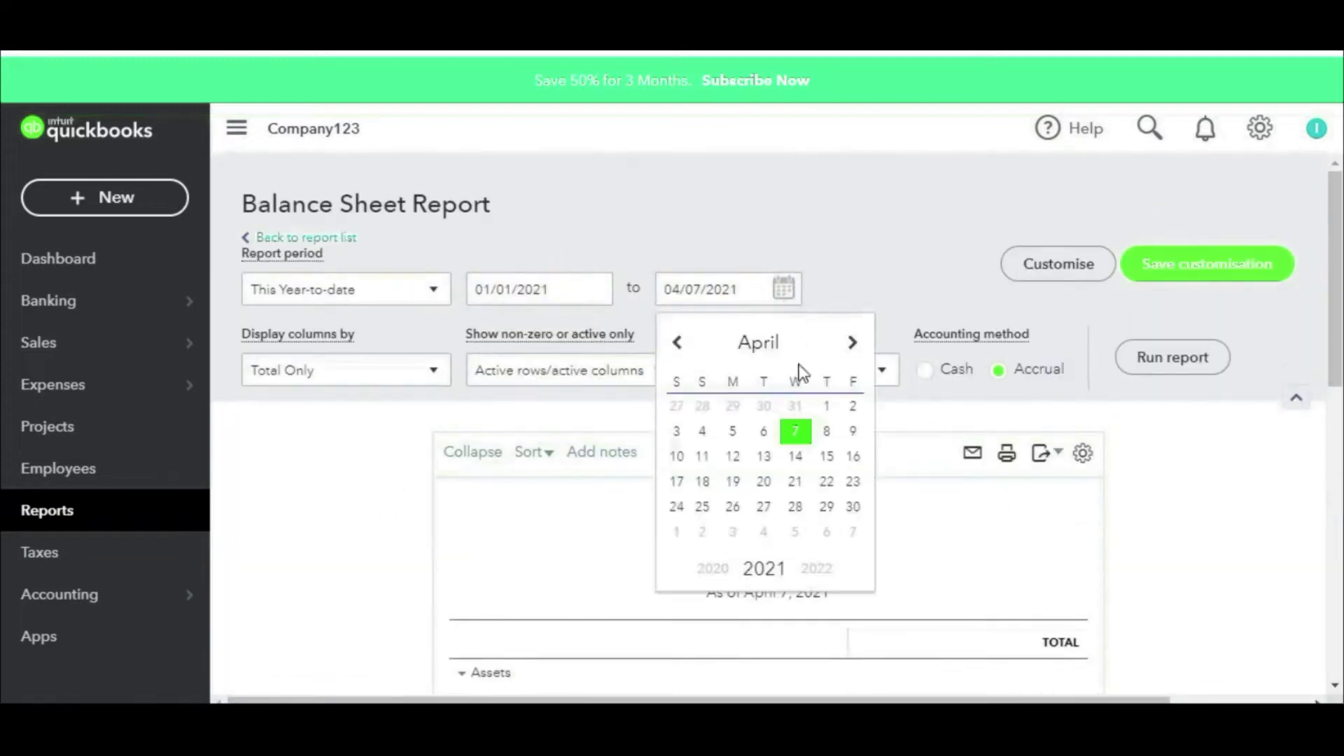
click(796, 483)
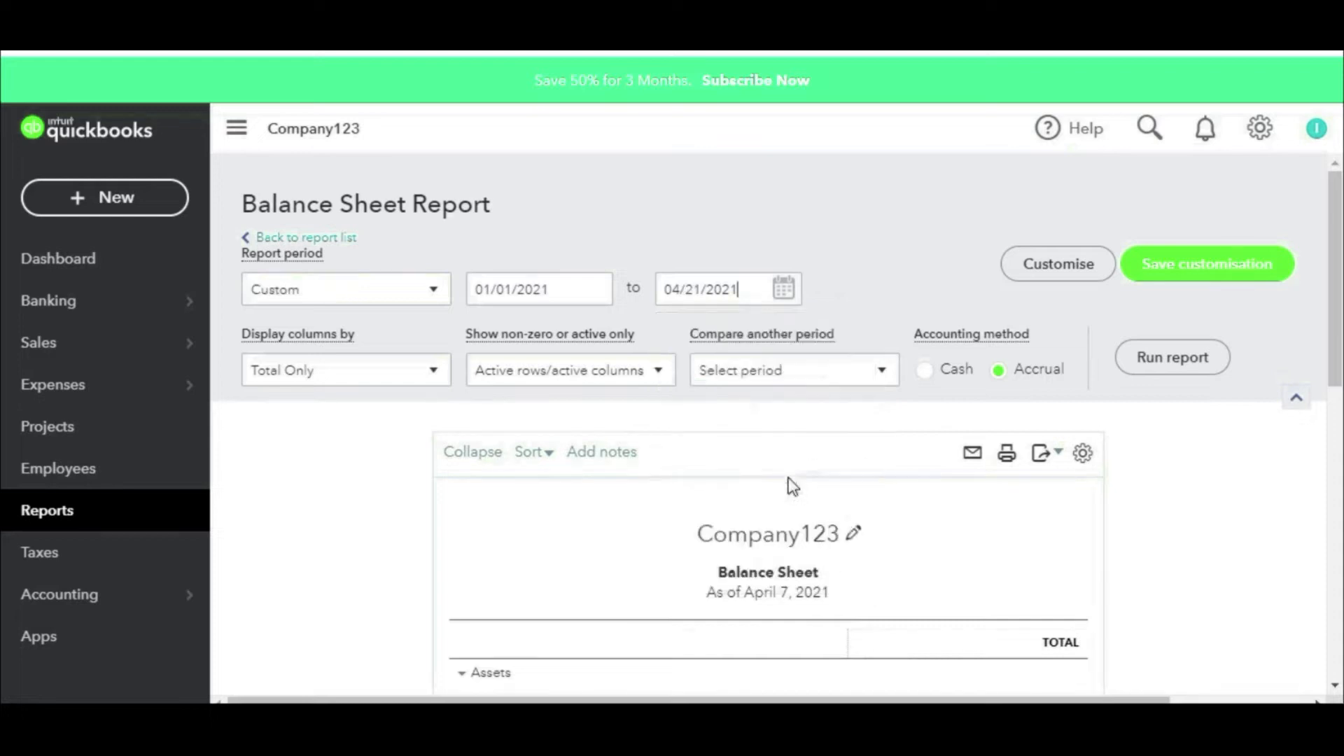
click(1143, 368)
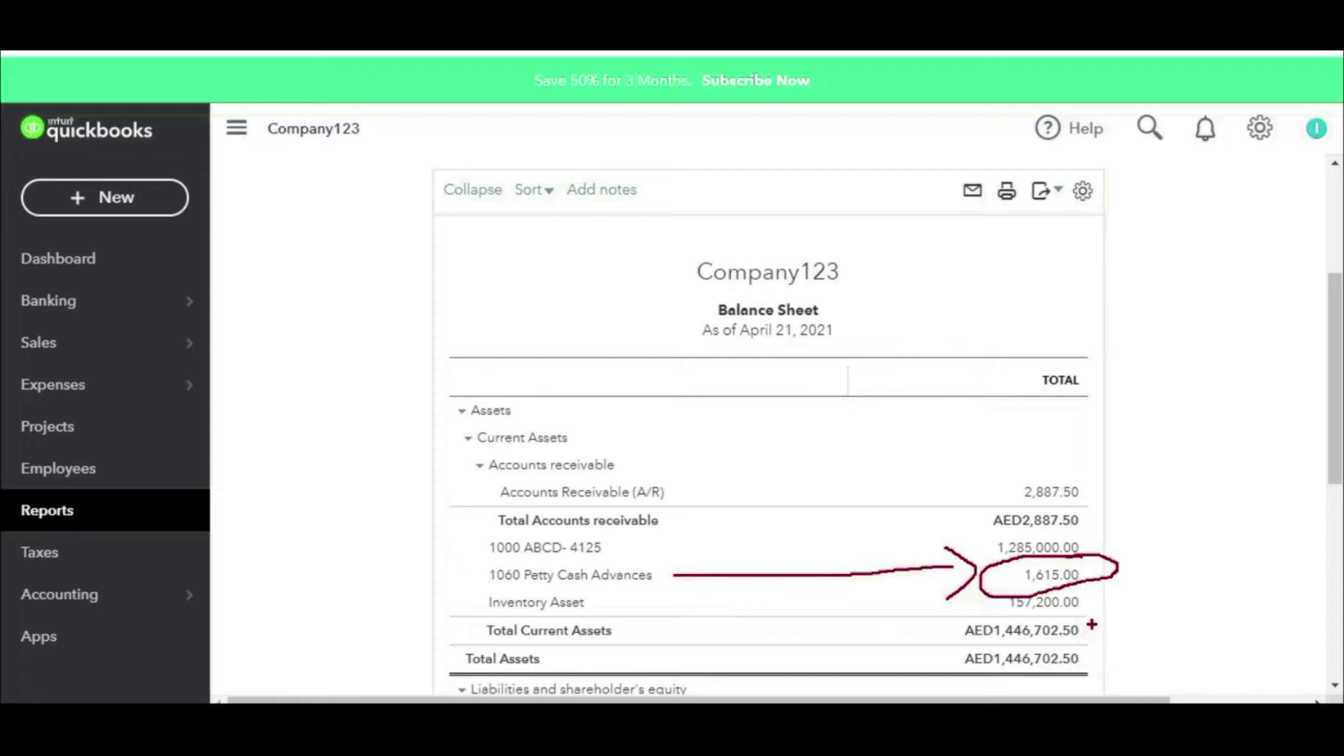
key(Escape)
click(1069, 575)
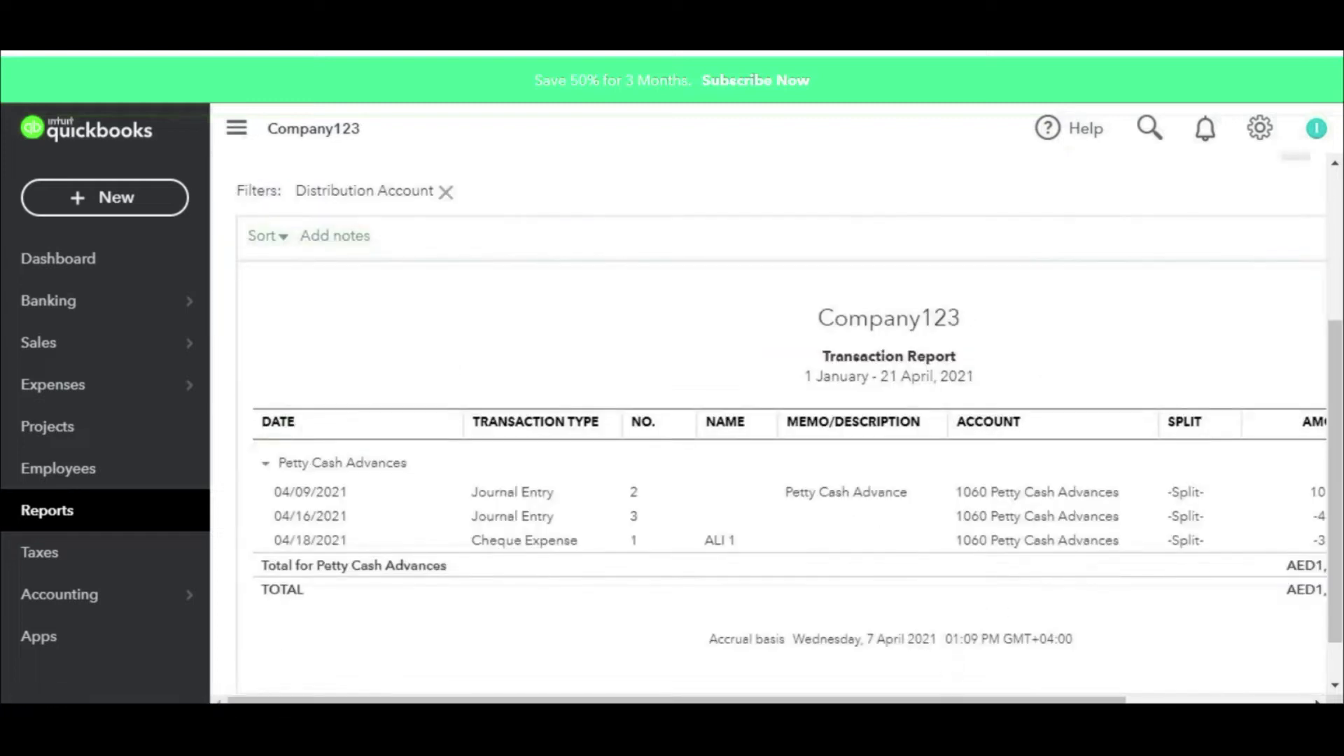
drag(971, 702, 1194, 701)
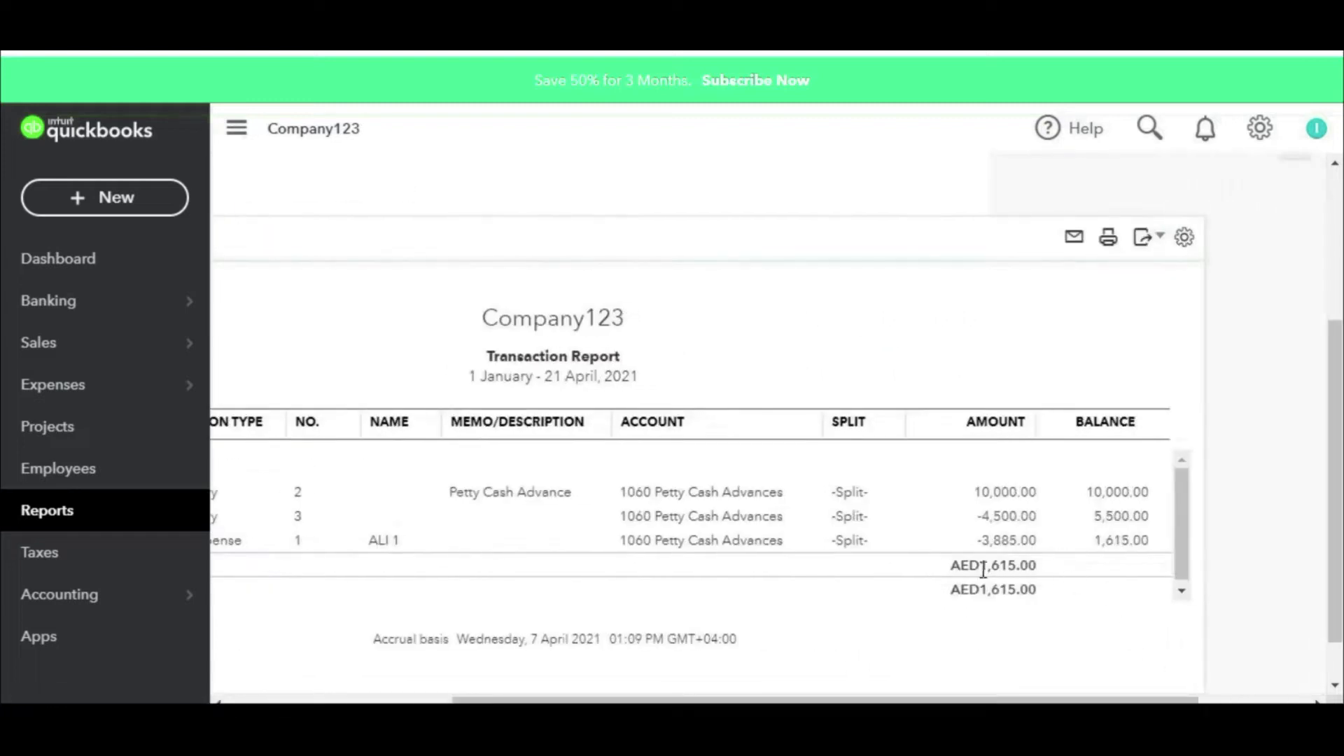
drag(1024, 476, 959, 490)
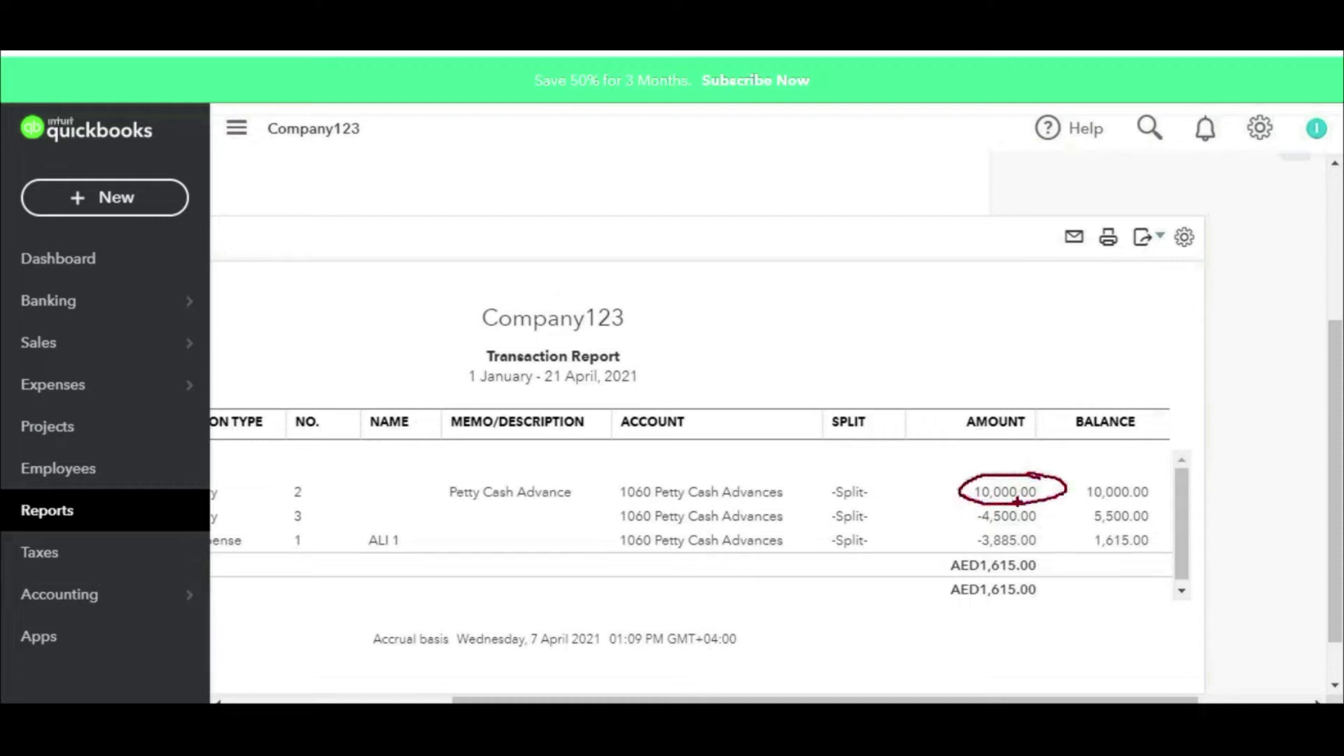
drag(944, 479, 1029, 439)
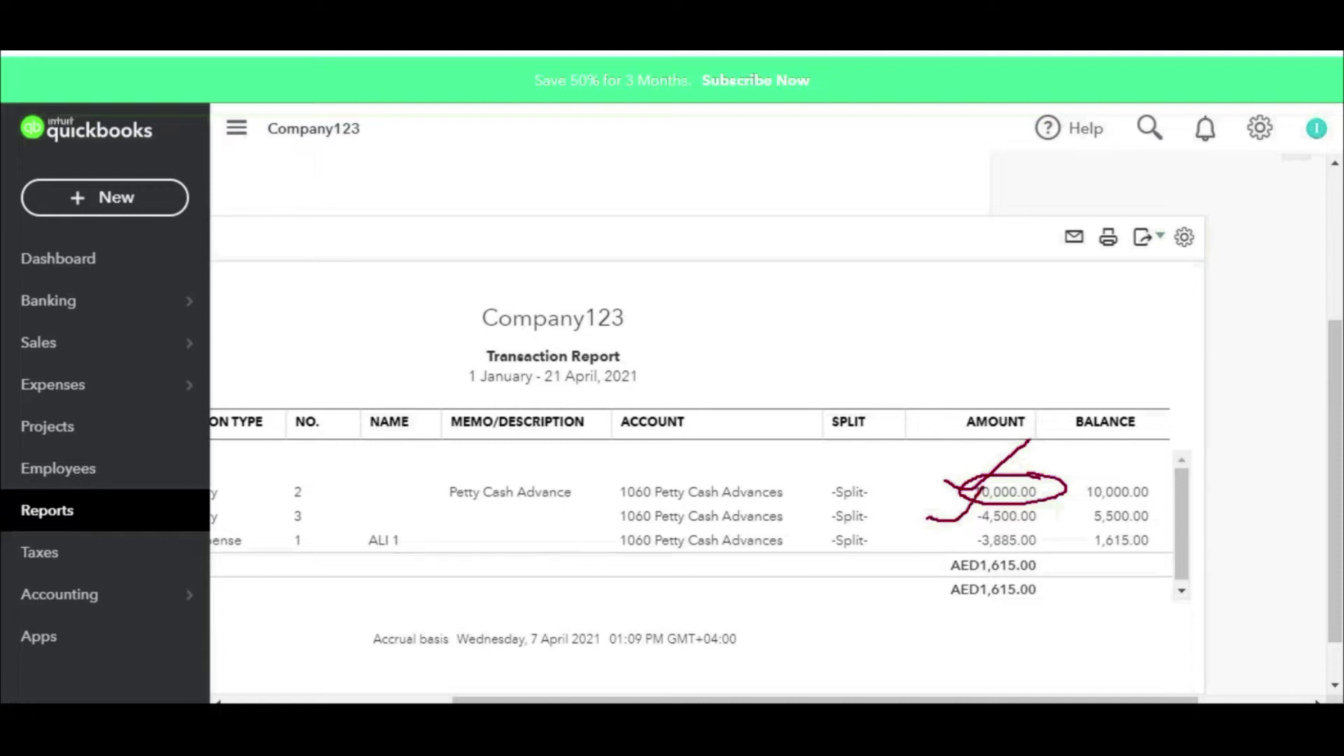
drag(913, 545, 968, 527)
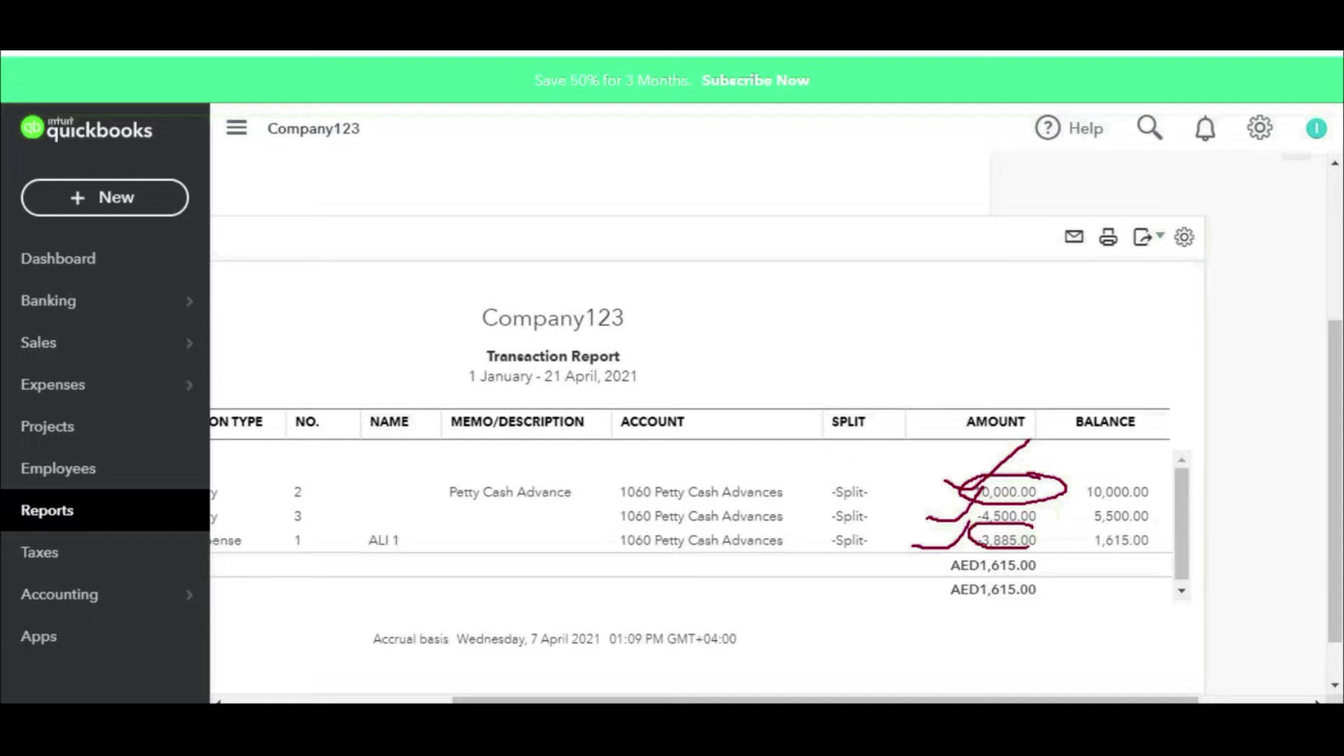
mouse_move(1026, 526)
mouse_down()
mouse_move(1077, 620)
mouse_move(928, 645)
mouse_up()
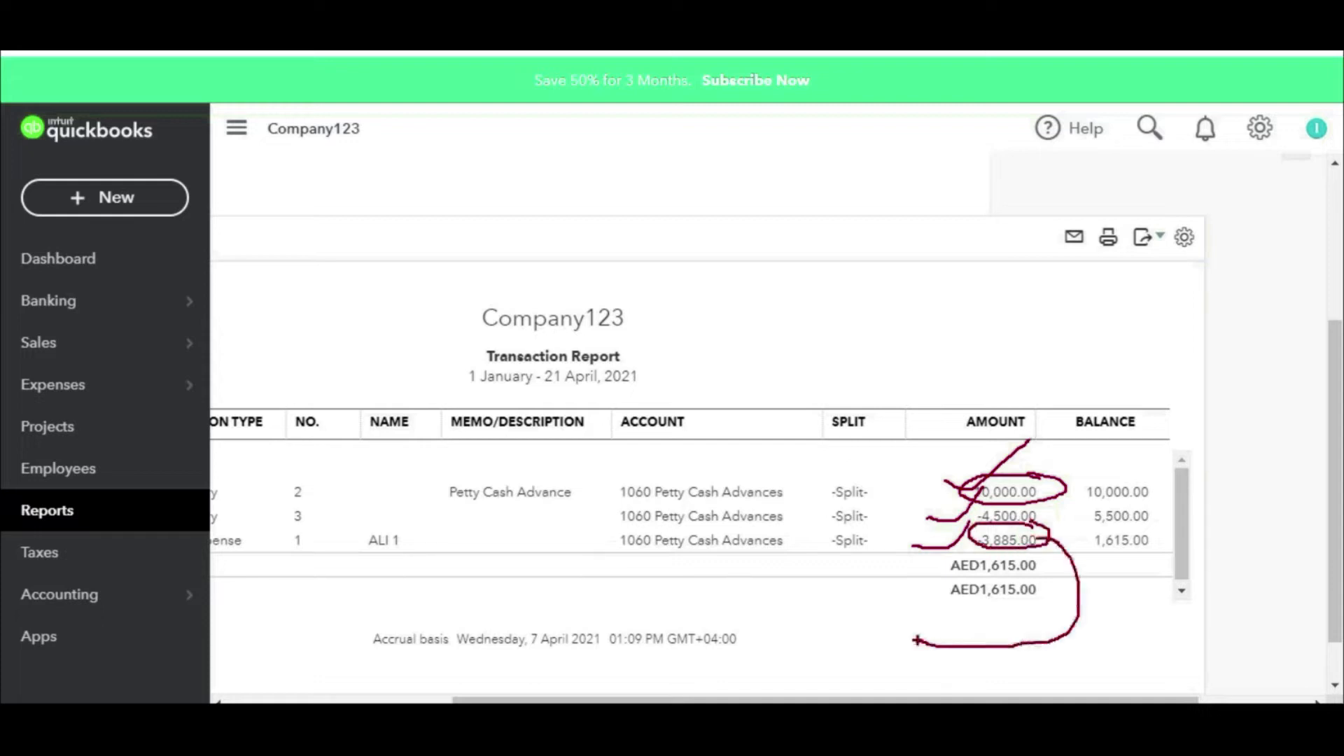
mouse_move(594, 600)
mouse_down()
mouse_move(665, 566)
mouse_move(707, 565)
mouse_up()
drag(726, 628, 744, 596)
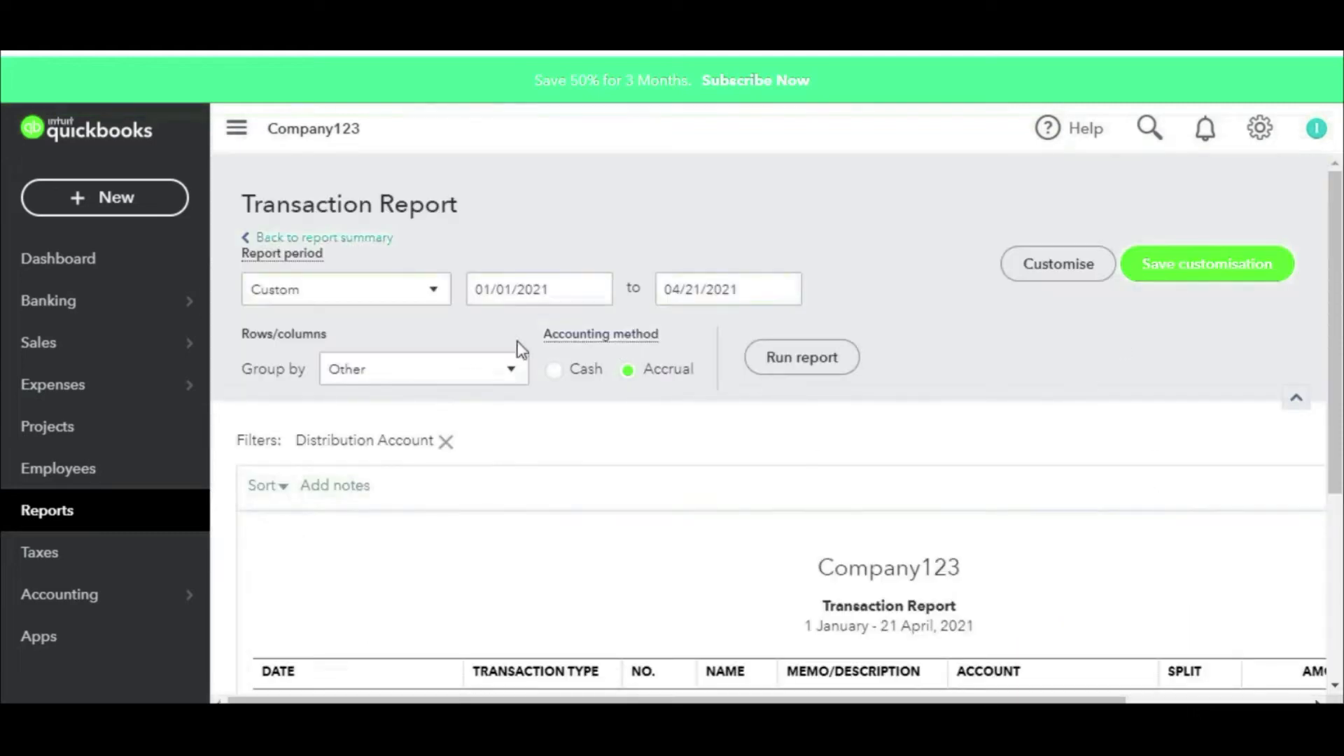
Step: Group the transaction report by Employee
click(422, 377)
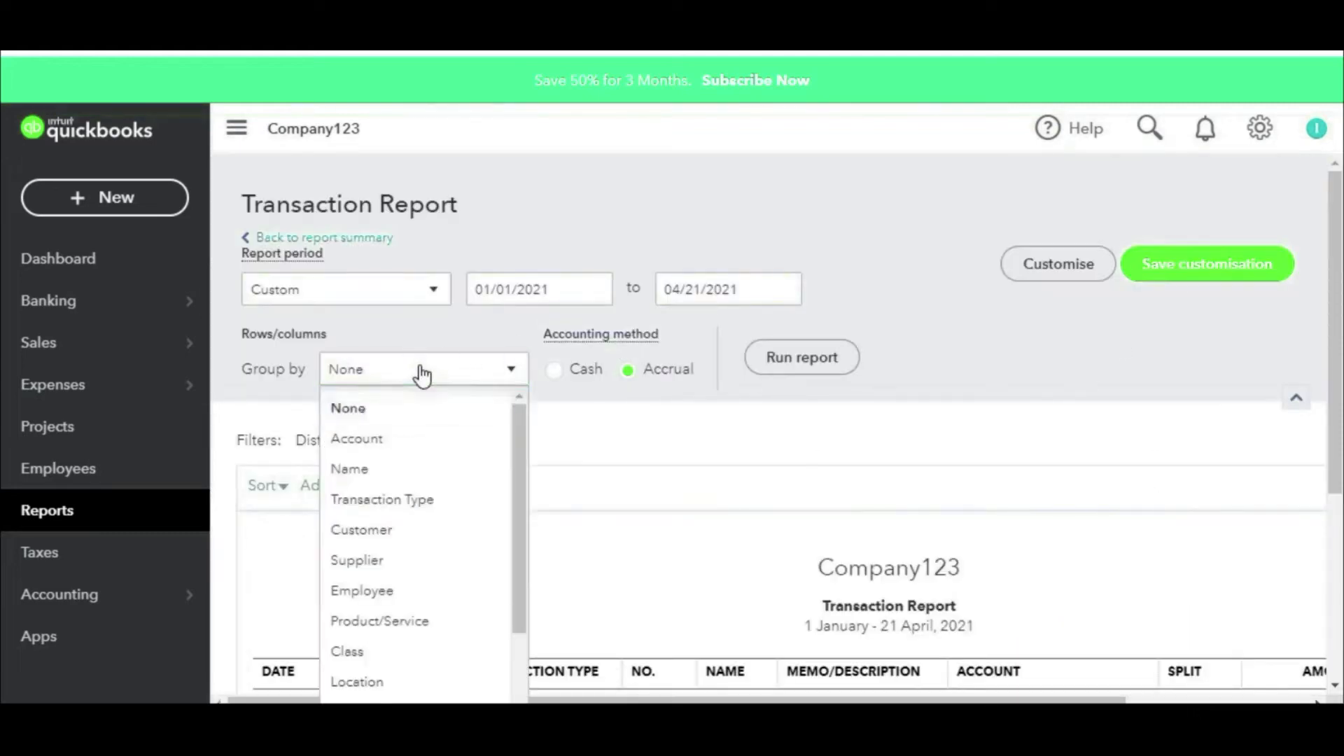
click(402, 593)
scroll(990, 330, down, 4)
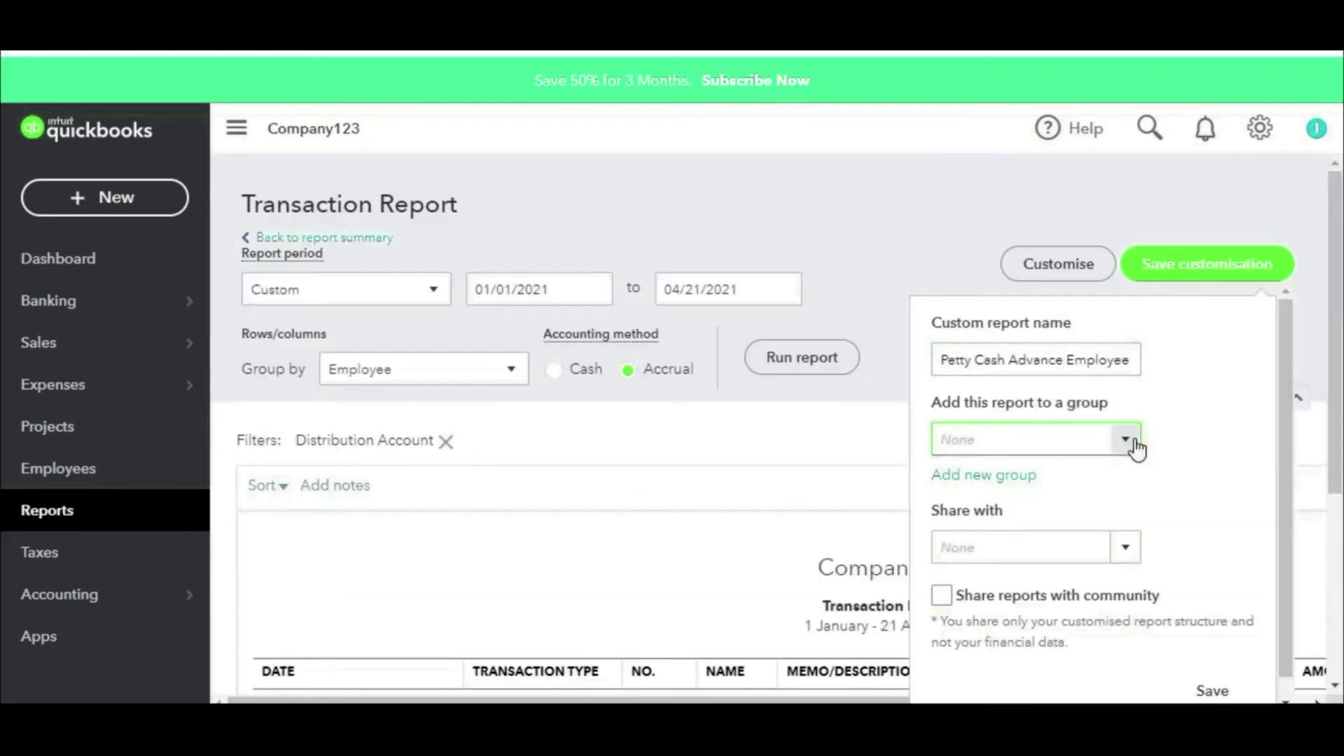
Step: Save the customised report as 'Petty cash advance report' and go back to the dashboard
click(861, 247)
click(1177, 272)
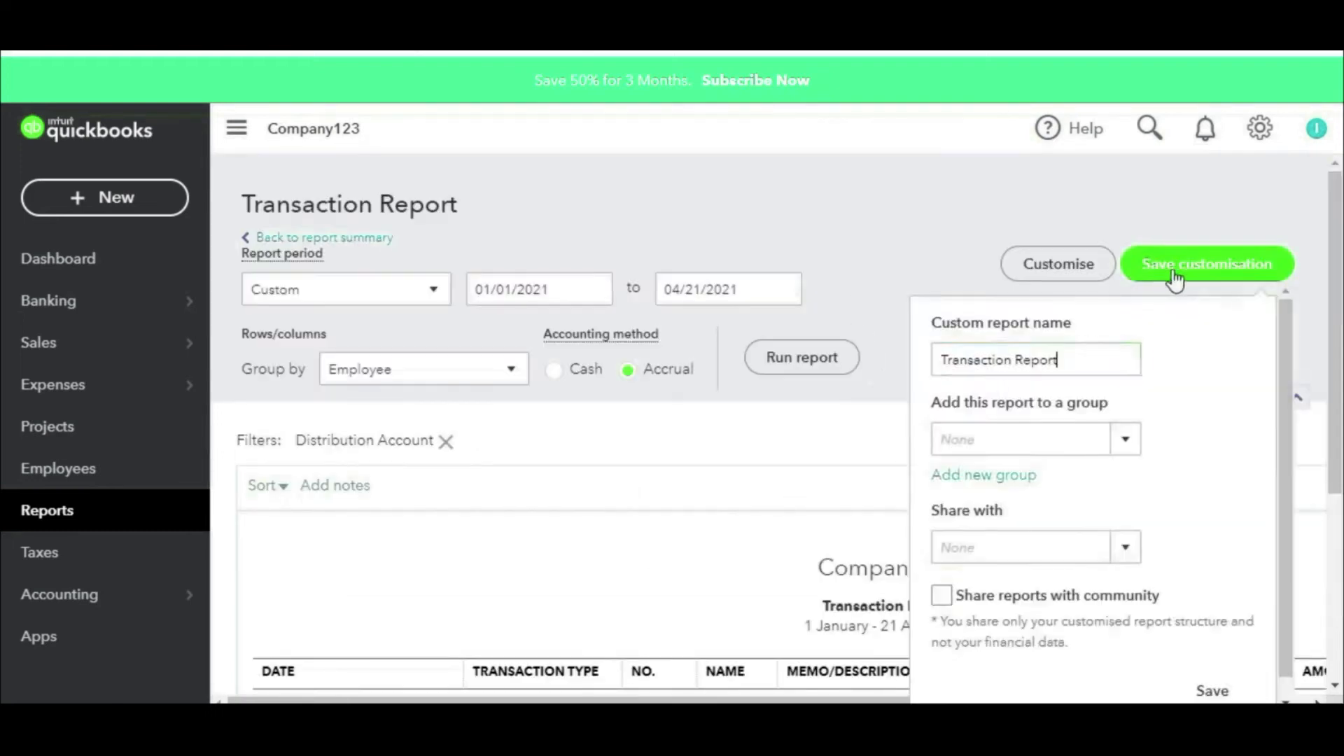
click(1116, 357)
key(ctrl+a)
text(Petty ca)
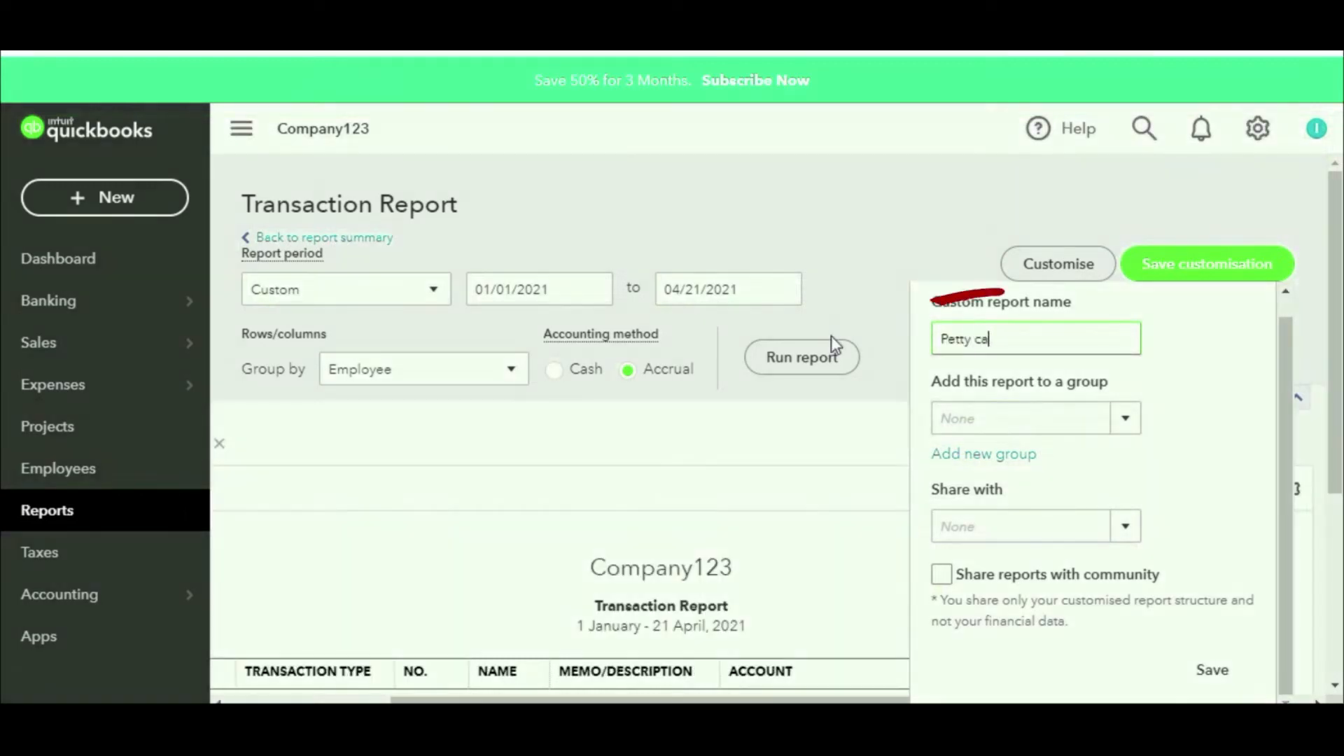
text(sh advance report)
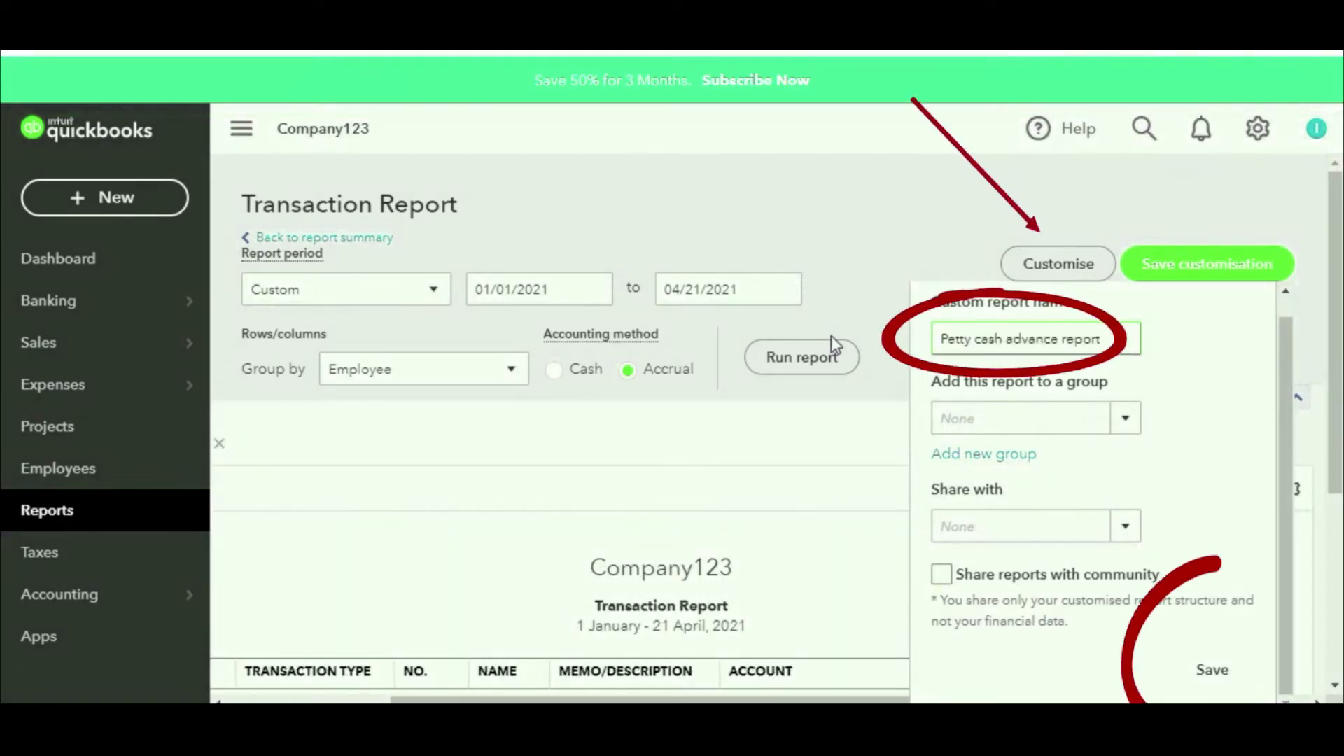
key(Tab)
key(Tab)
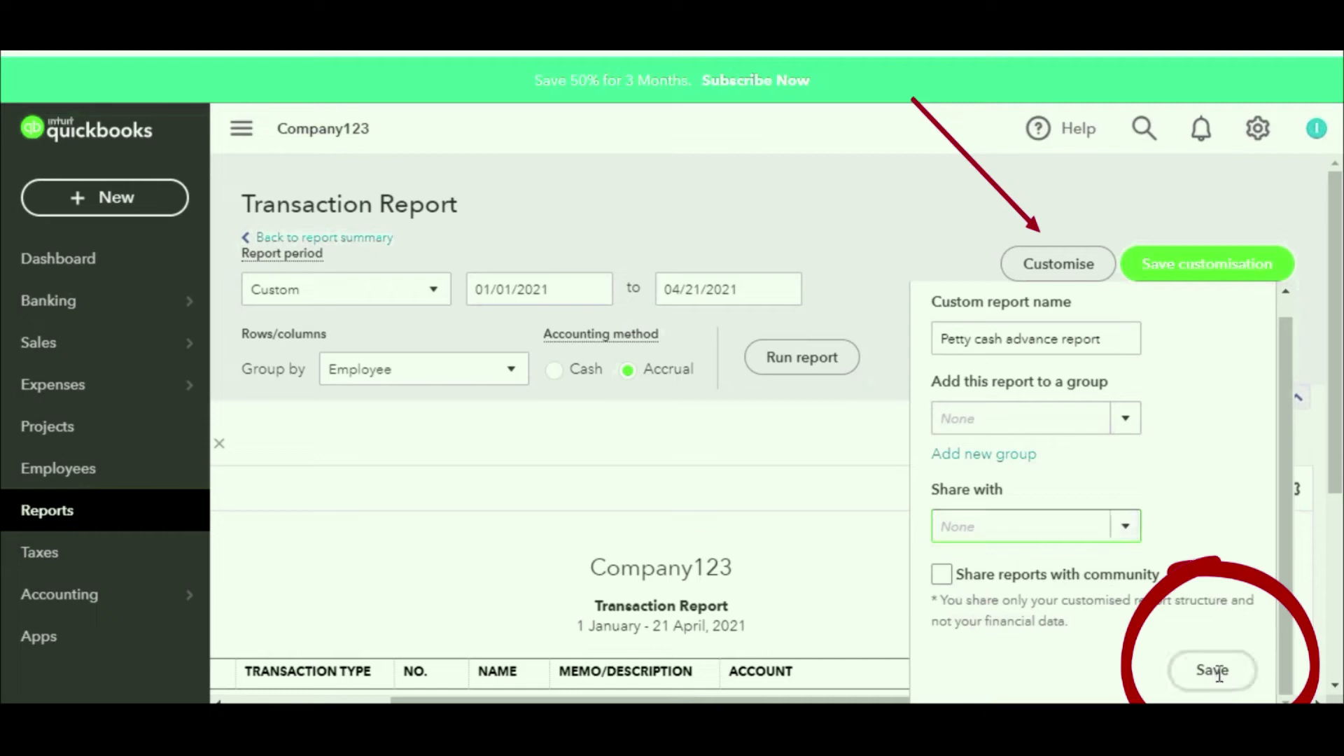
click(1217, 681)
click(75, 278)
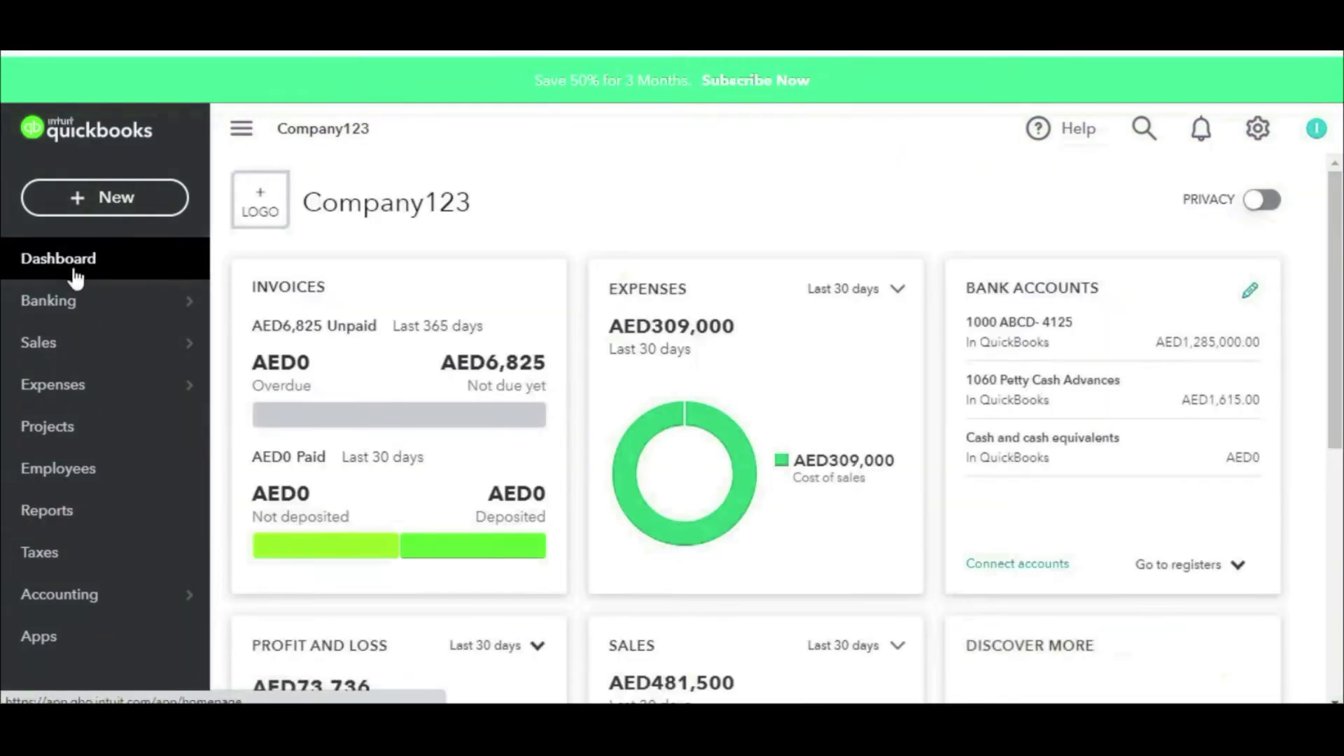
click(51, 522)
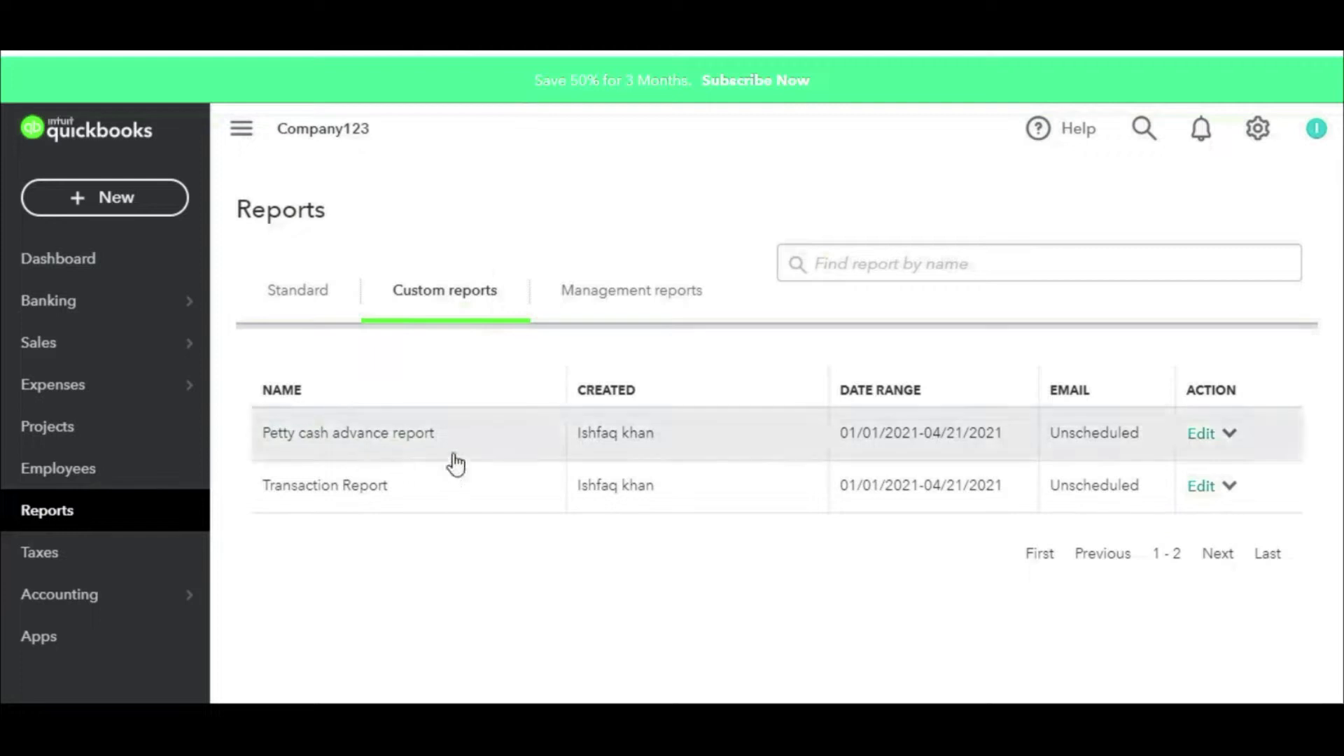
click(343, 434)
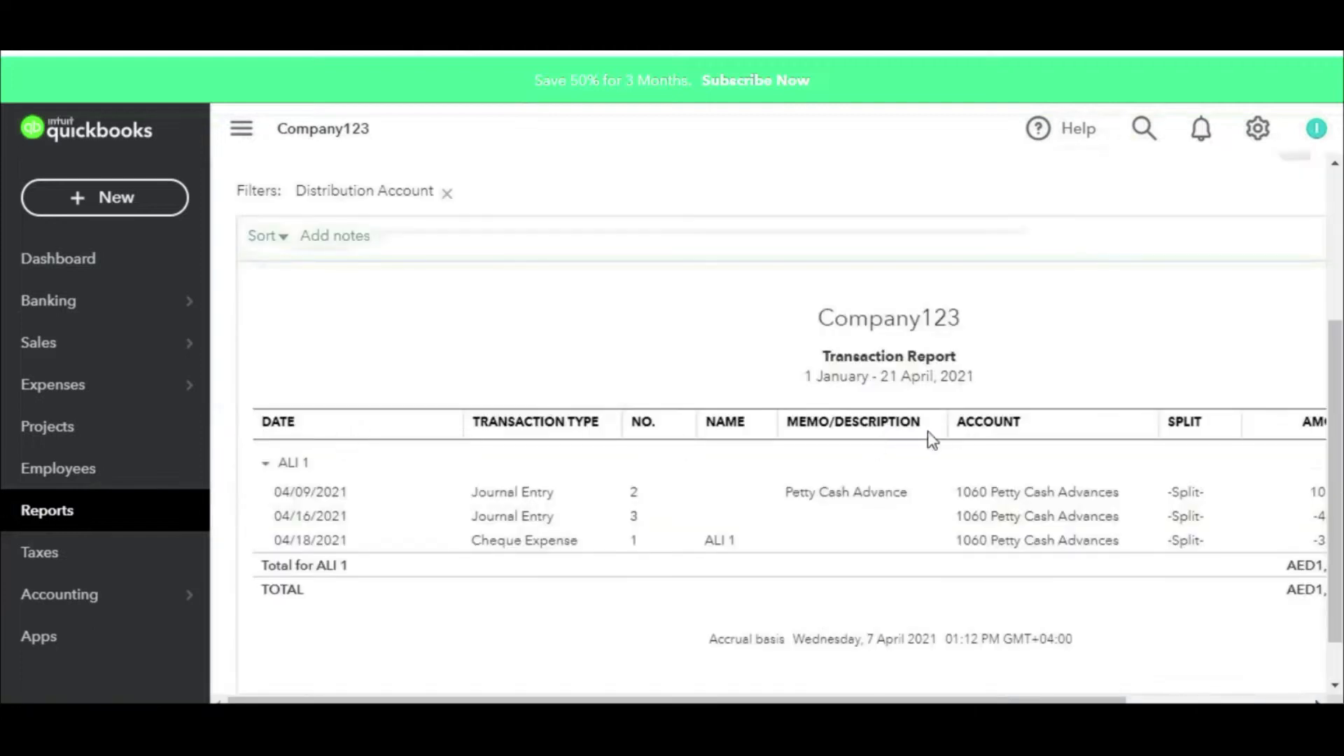
scroll(960, 420, down, 1)
drag(934, 700, 590, 651)
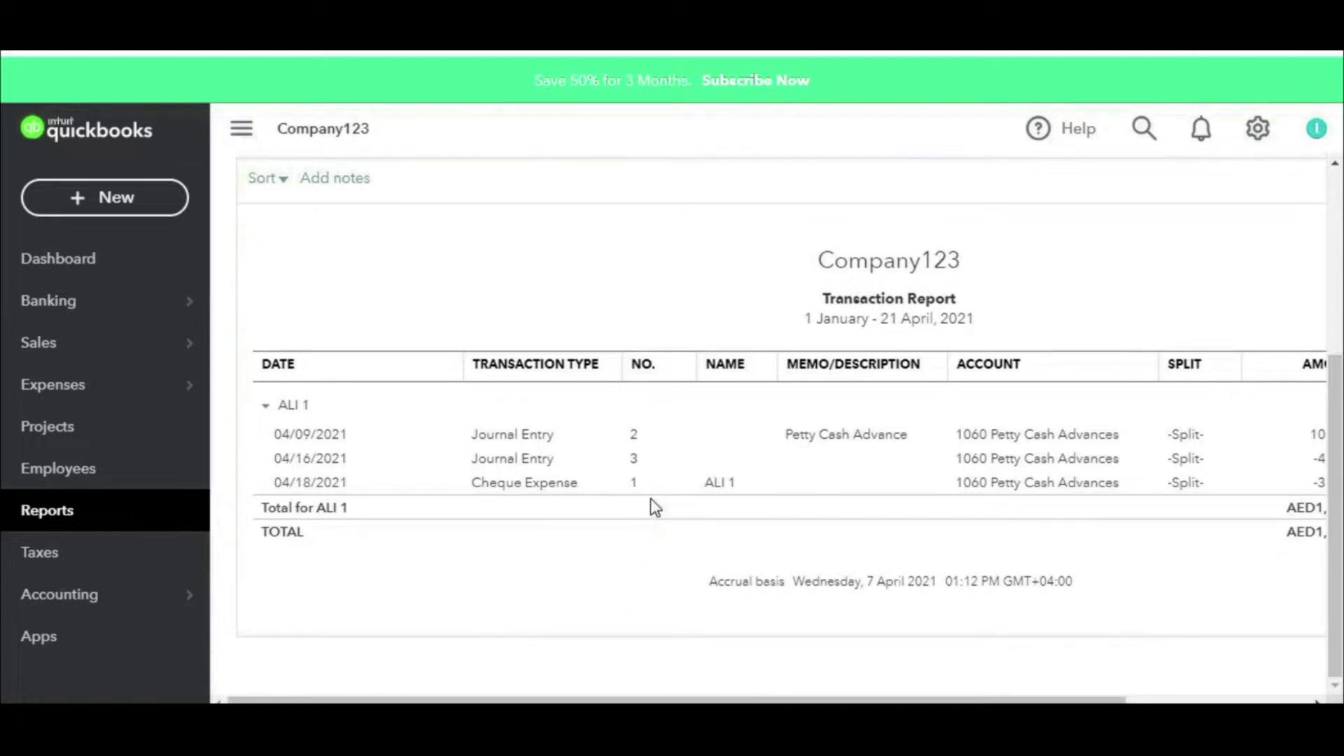
mouse_move(335, 370)
mouse_down()
mouse_move(238, 387)
mouse_move(364, 375)
mouse_move(280, 357)
mouse_up()
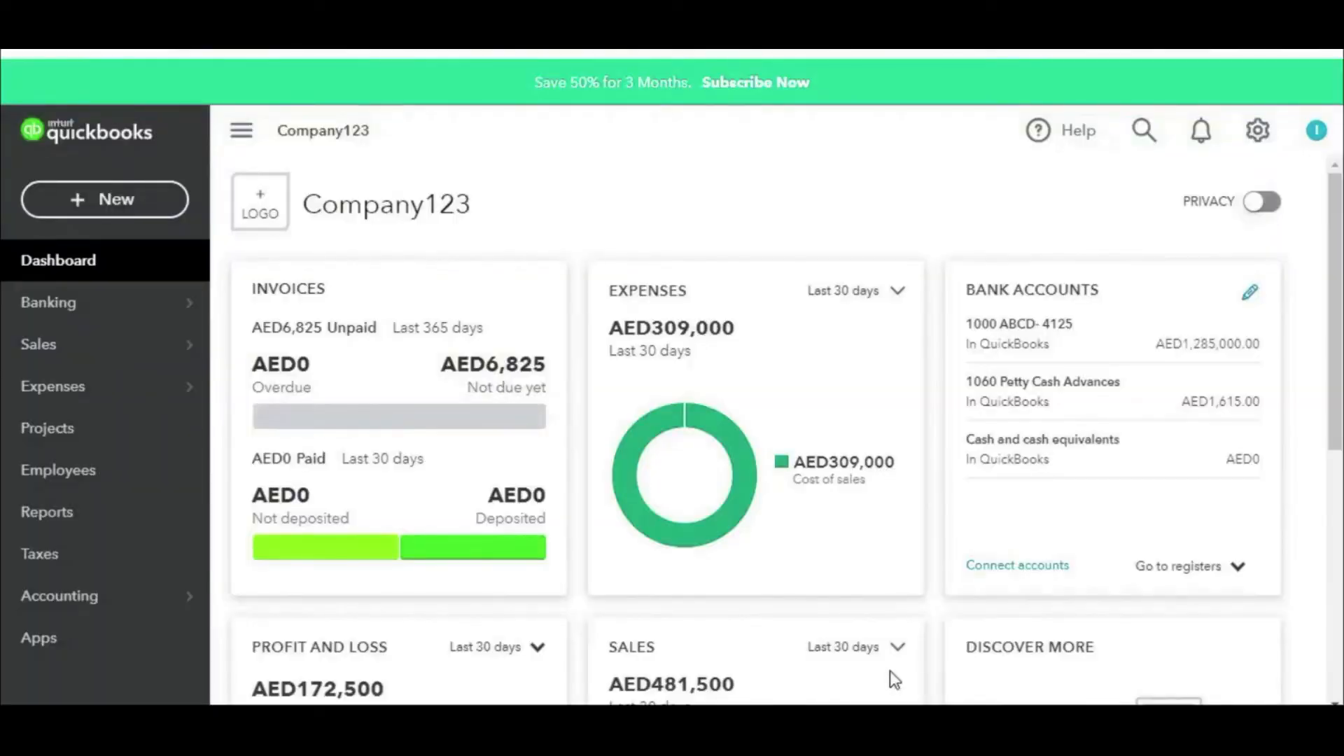
Step: From the gear menu's Manage users page, begin adding a new user
triple_click(1260, 127)
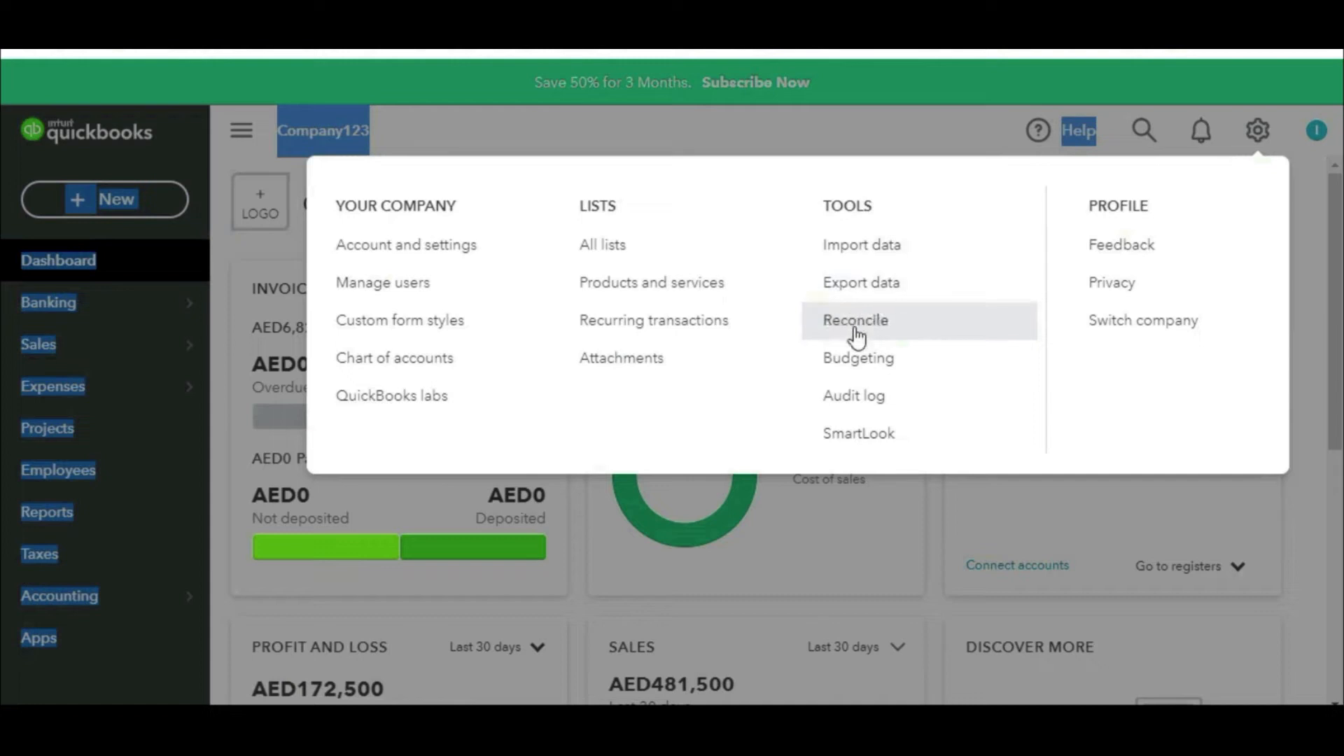
click(428, 285)
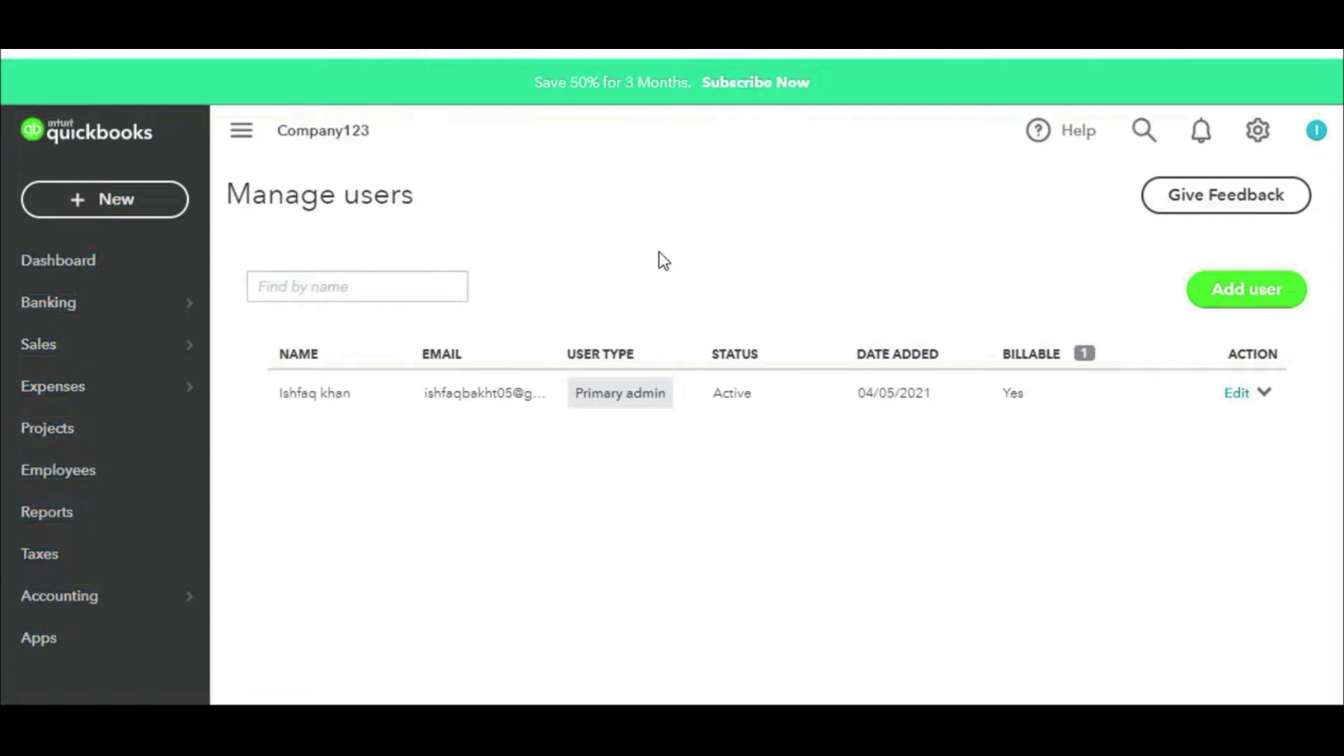
click(1257, 293)
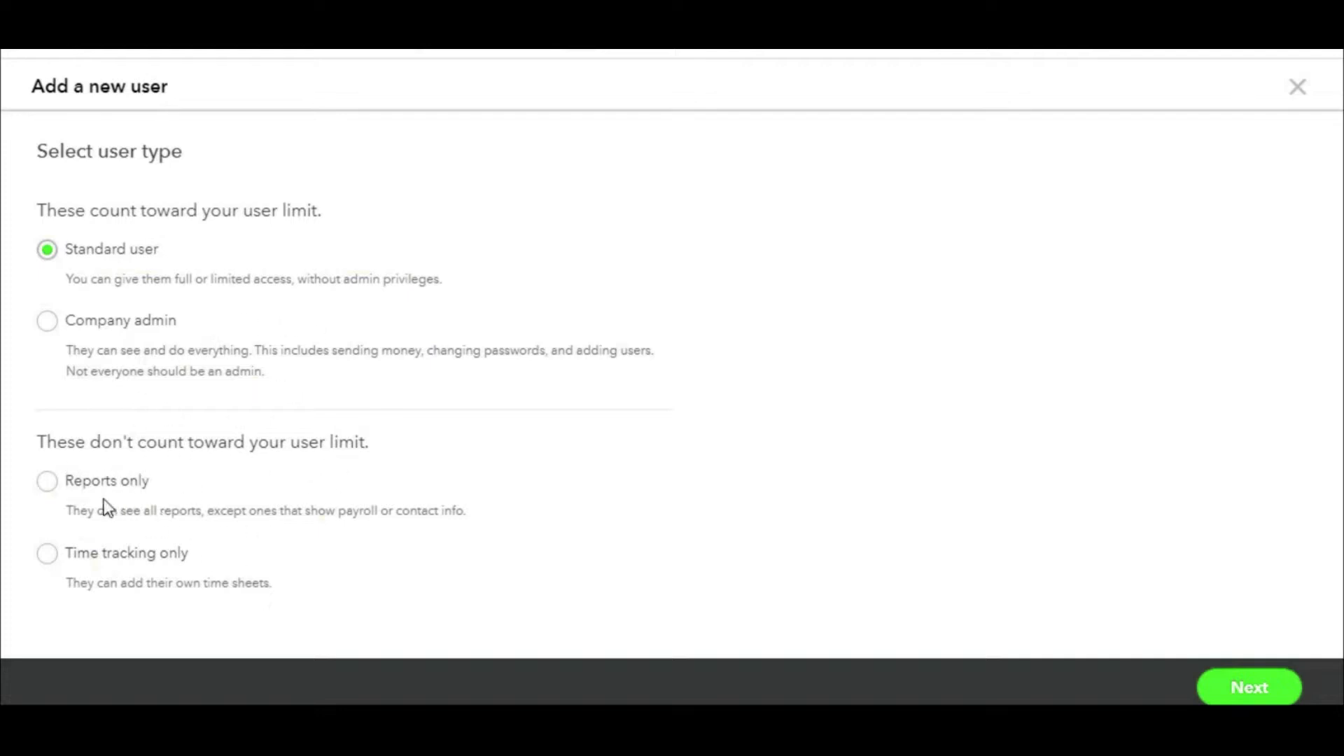
Step: Pick the new user's type and continue through to the access rights page
click(65, 490)
click(1257, 686)
click(1239, 690)
scroll(969, 477, down, 2)
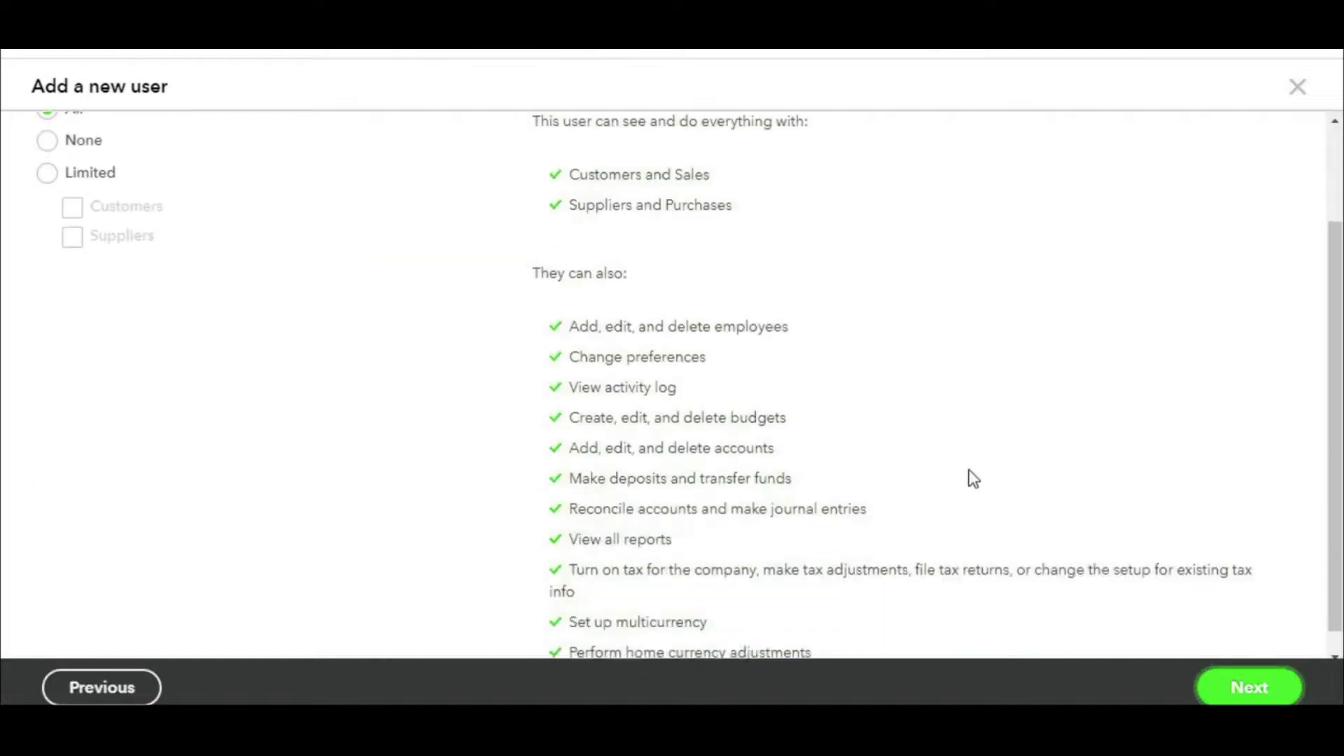
scroll(967, 474, up, 3)
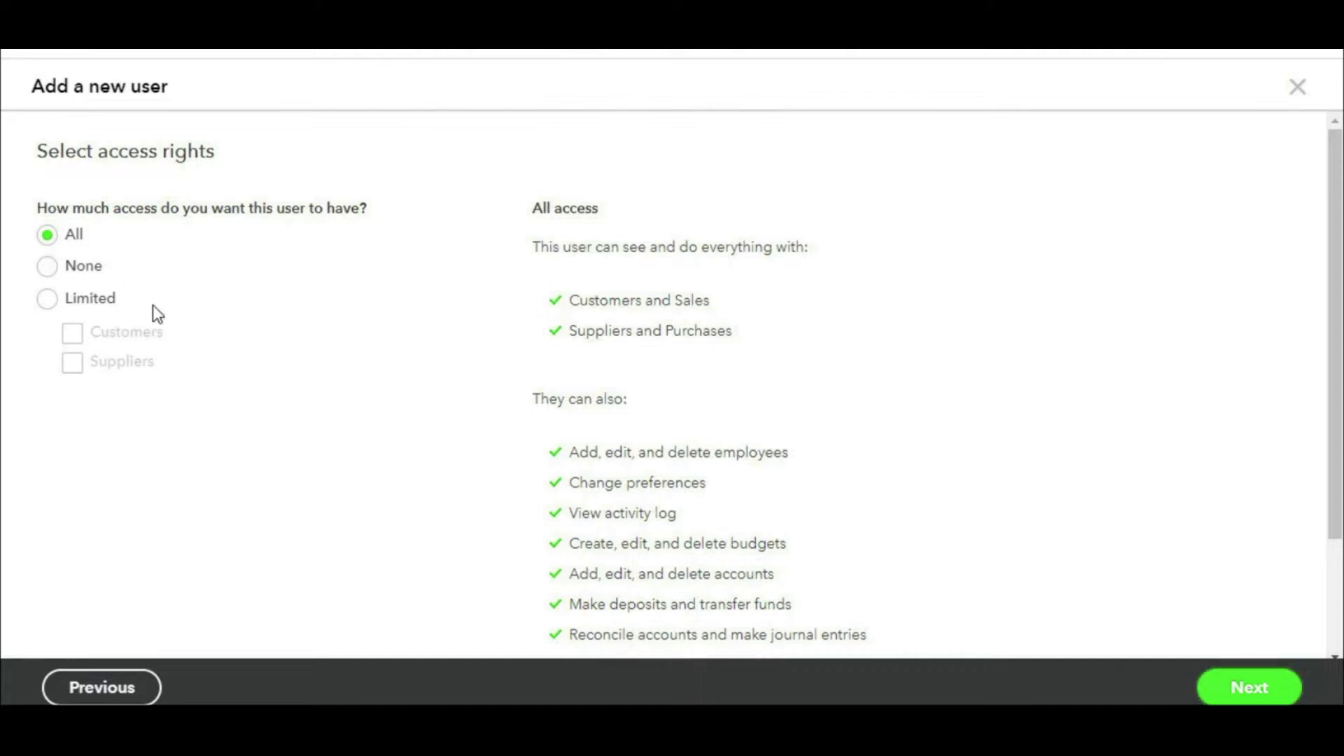
Step: Set access to Limited with Customers and Suppliers both left unticked
click(50, 299)
click(74, 334)
click(79, 366)
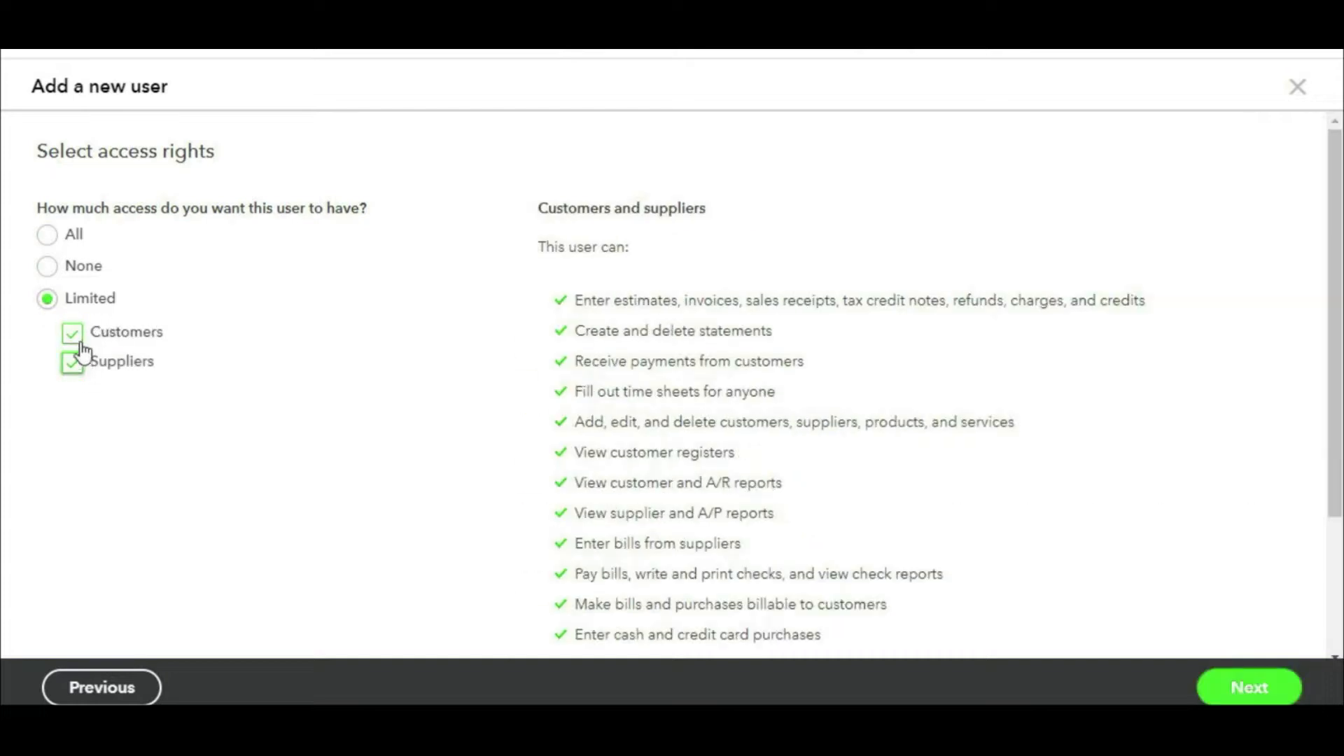
click(74, 335)
click(78, 368)
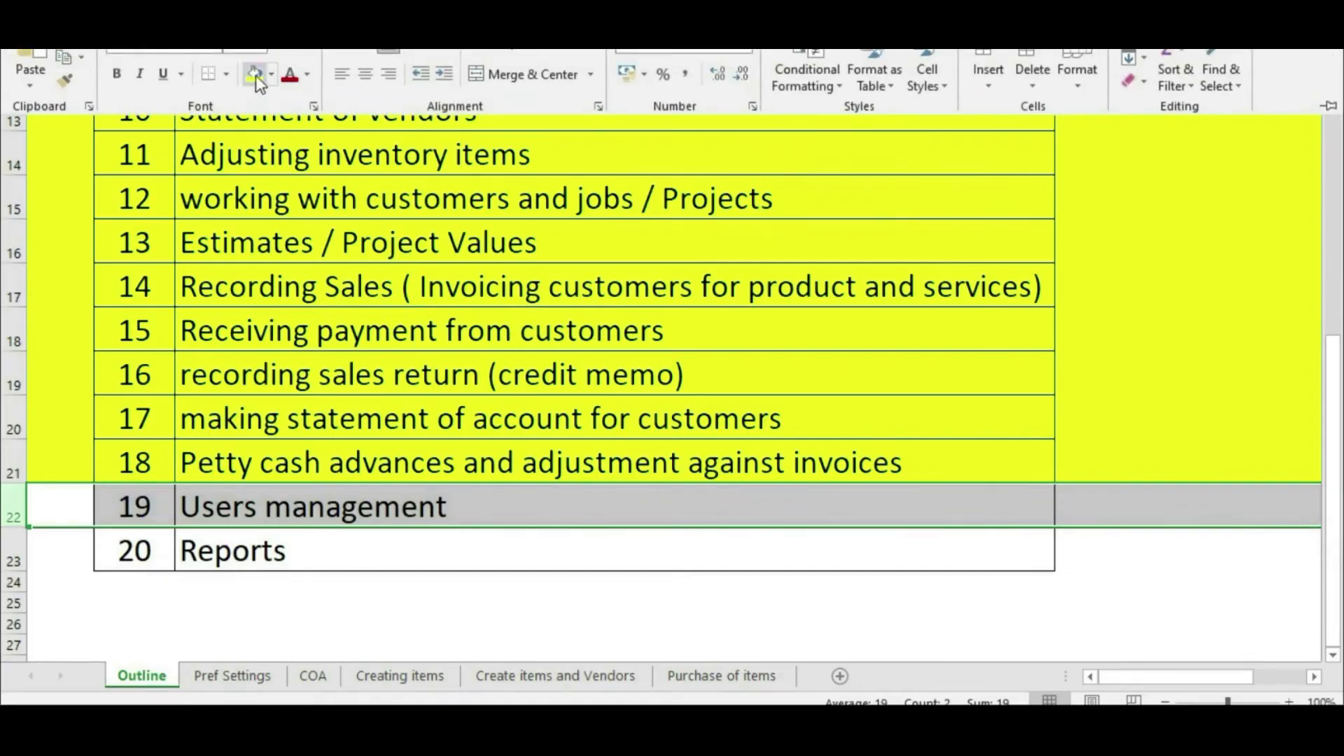
click(255, 75)
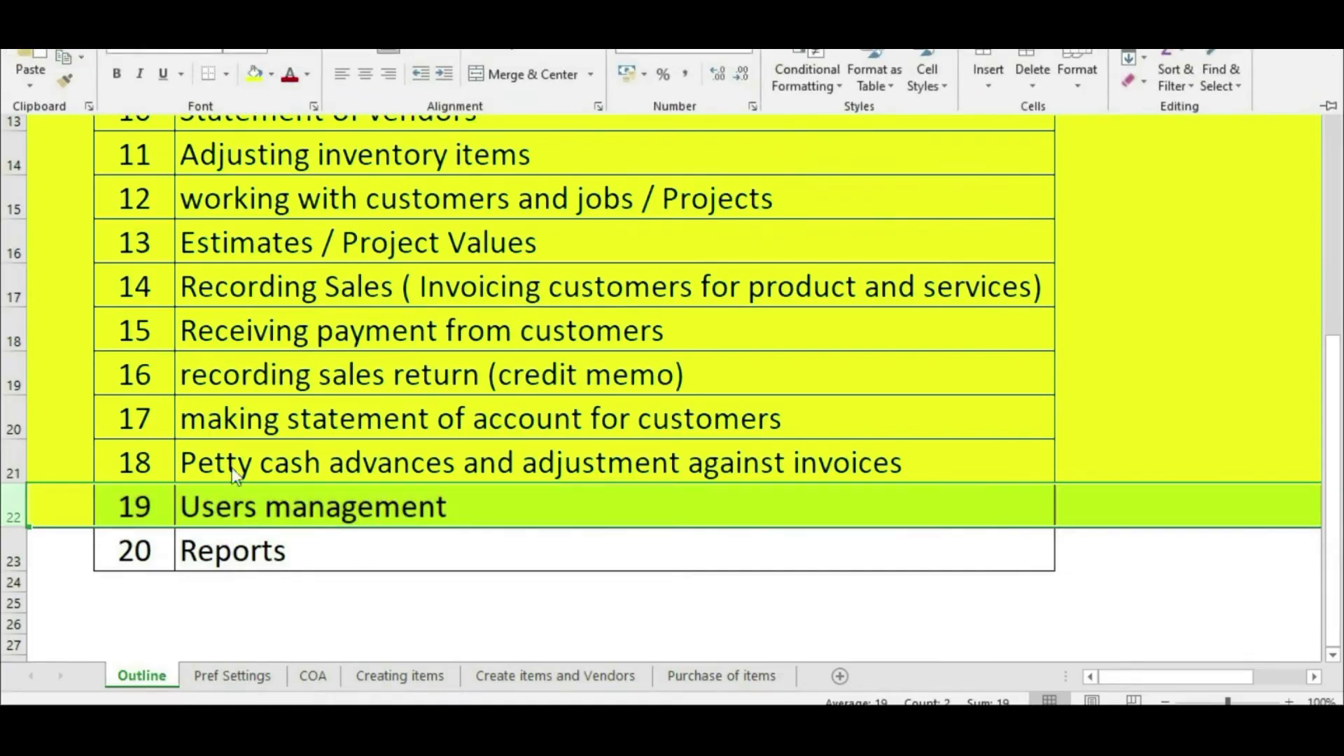
Step: Clear the row selection on the Outline sheet by selecting cell C23
click(263, 551)
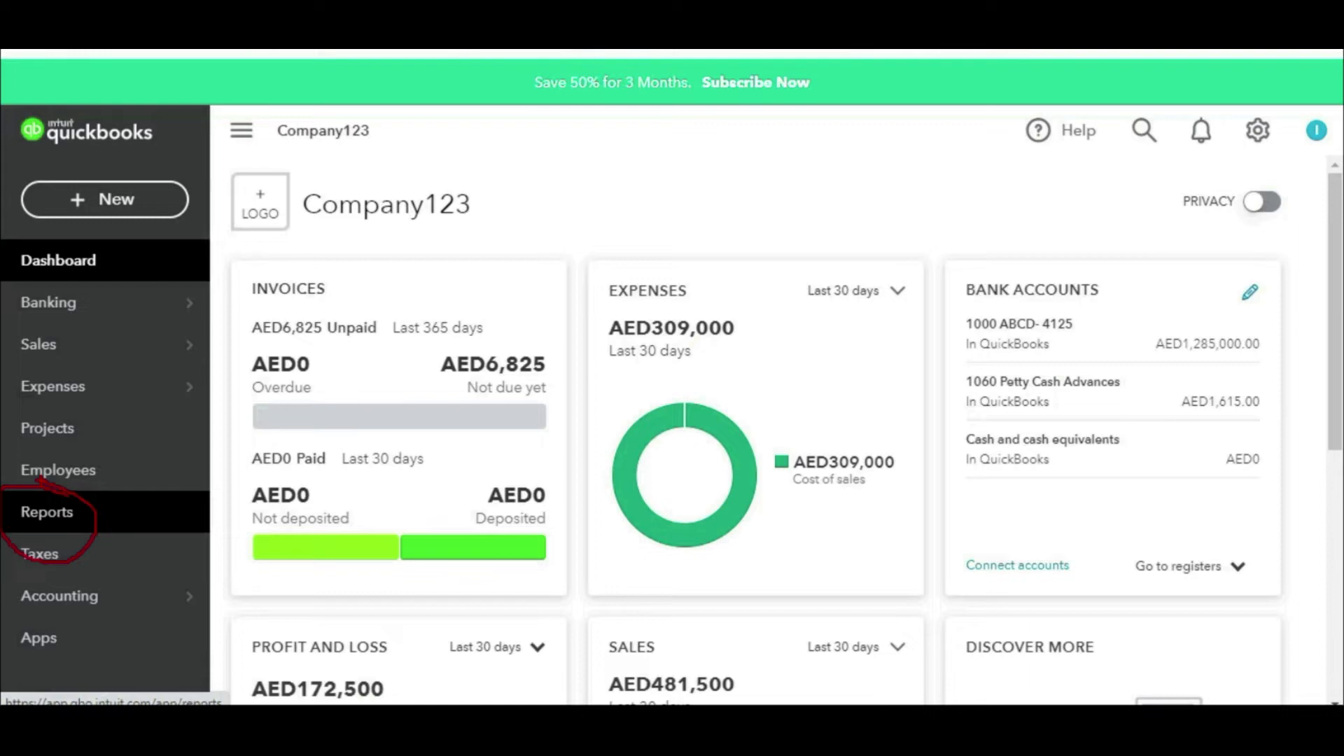
Step: Search the Standard reports for 'inve' and open Inventory Valuation Detail
click(63, 514)
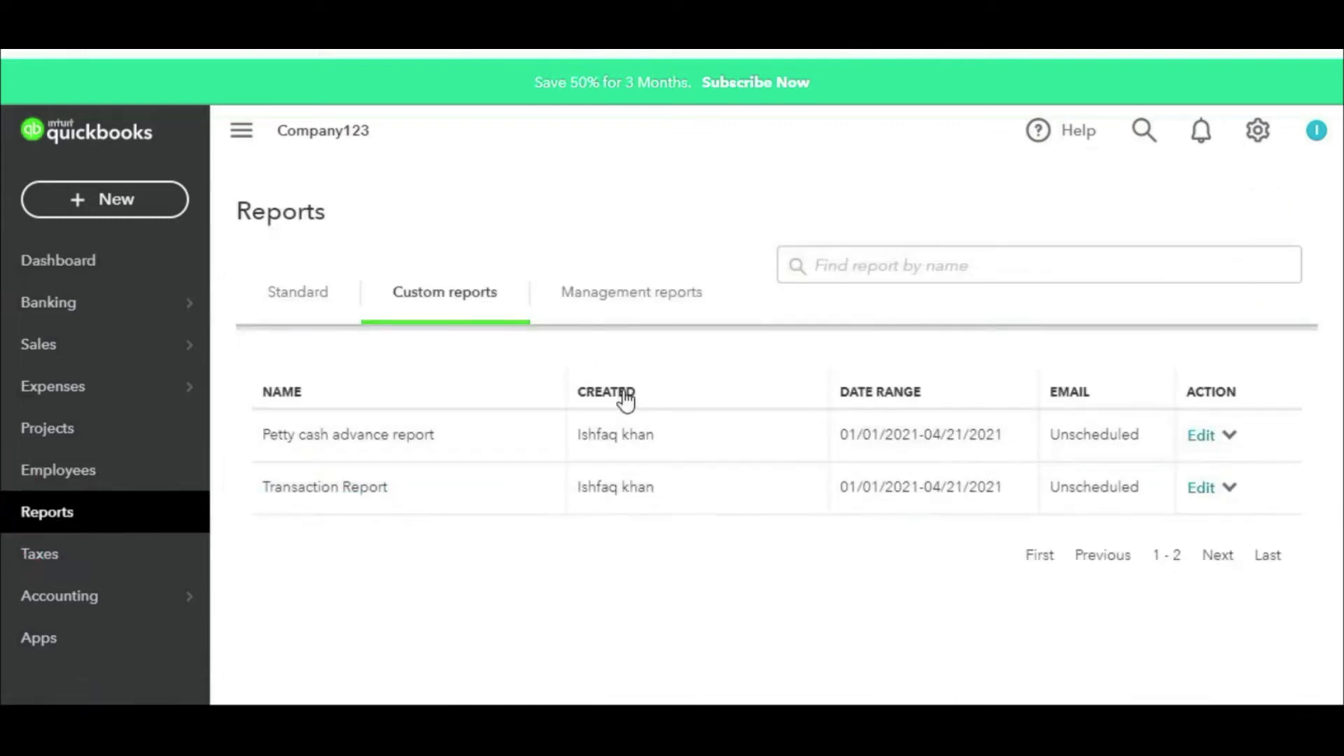
click(299, 294)
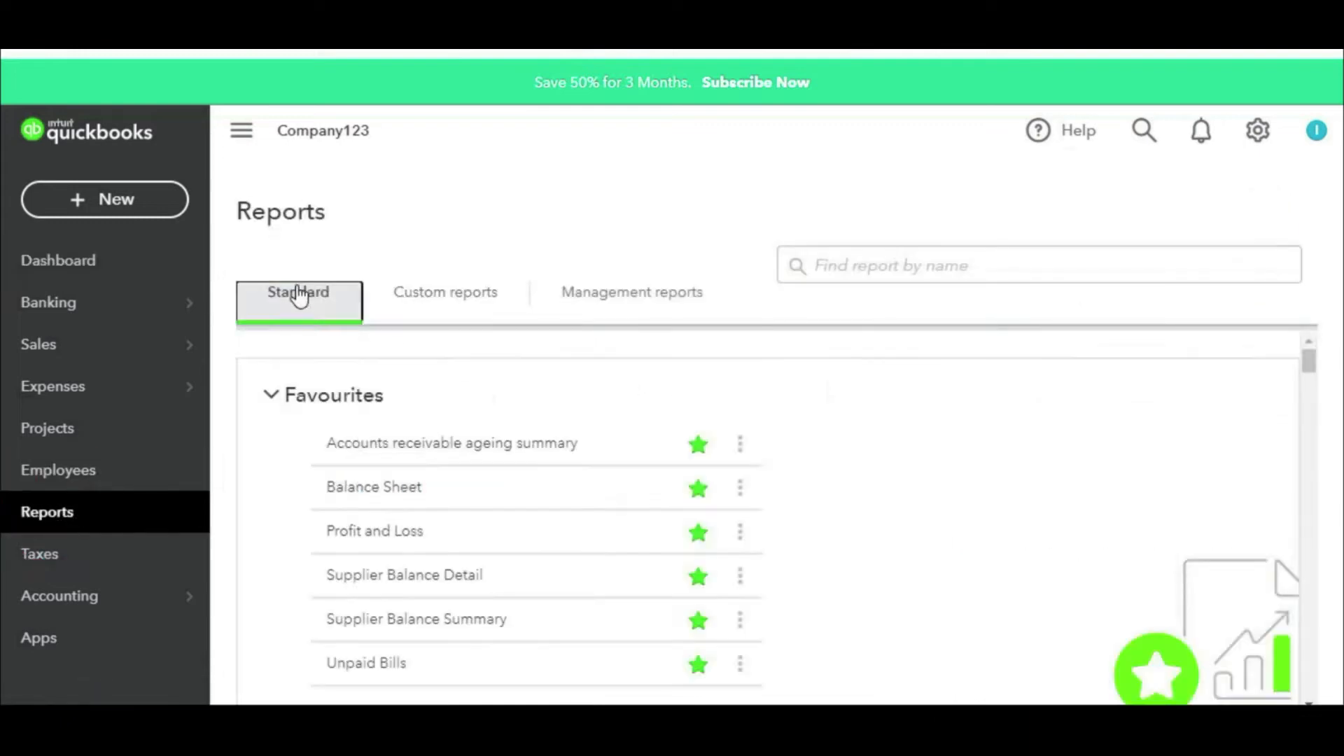
scroll(589, 383, down, 10)
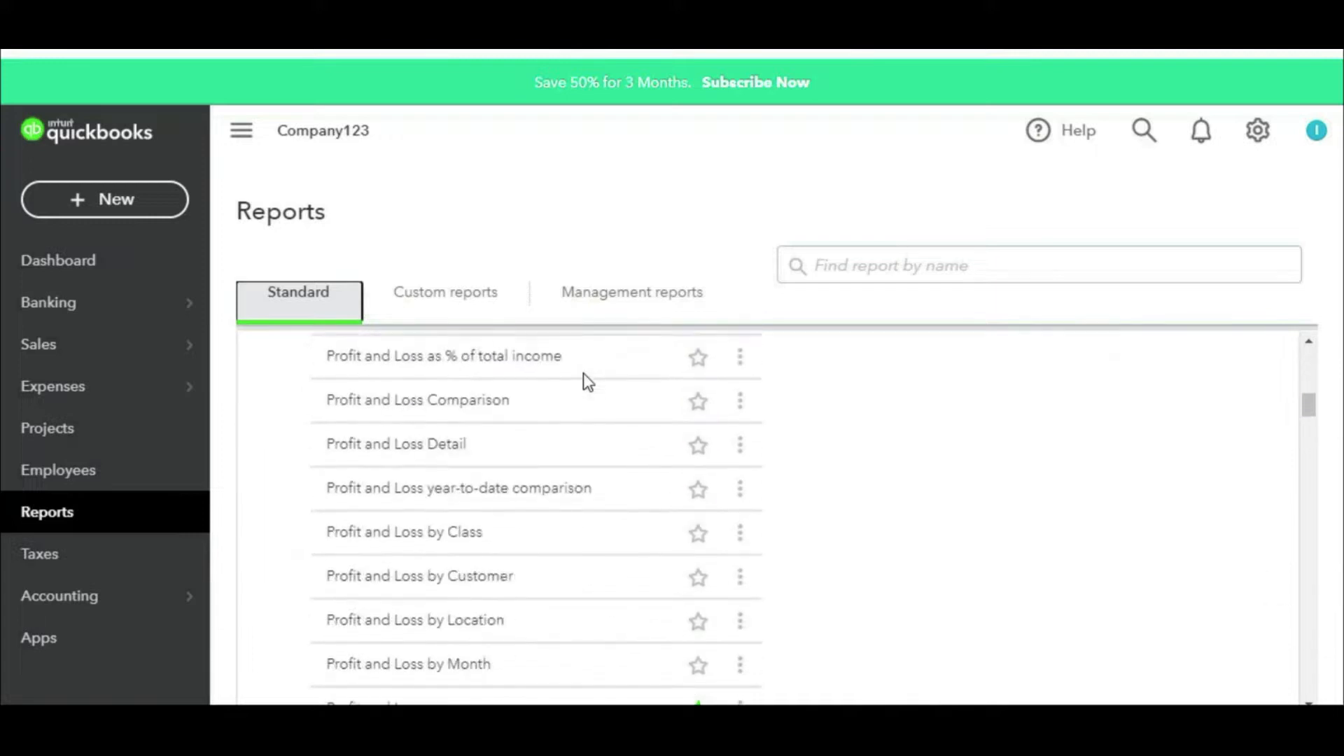
scroll(658, 459, down, 15)
scroll(657, 456, down, 10)
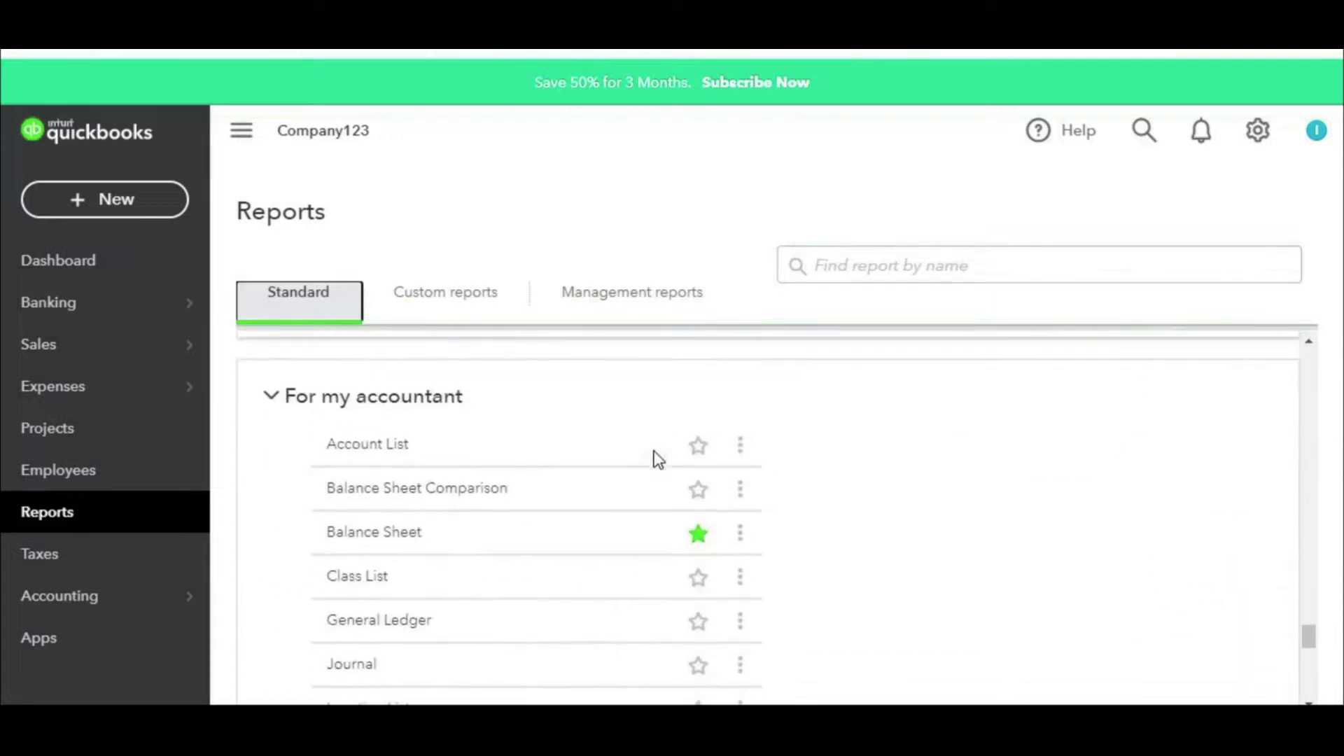
scroll(658, 455, up, 4)
scroll(674, 443, up, 20)
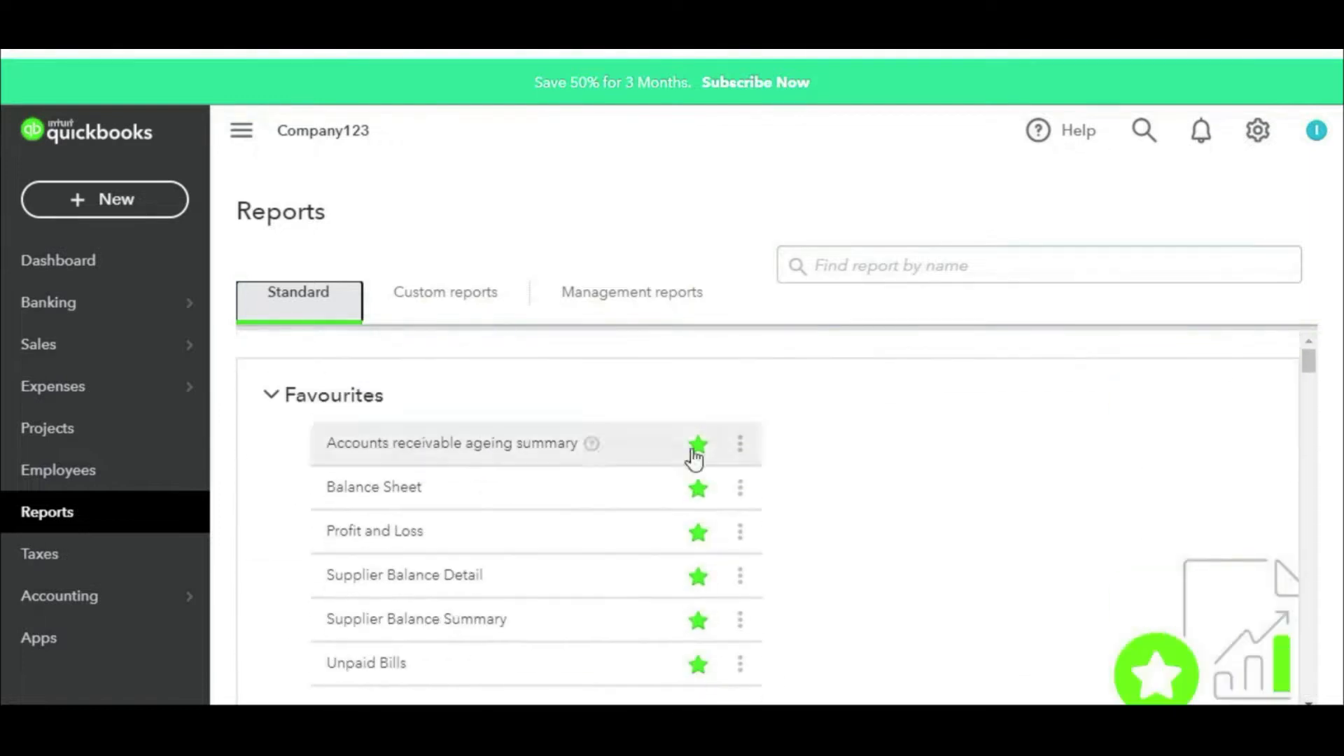
click(925, 265)
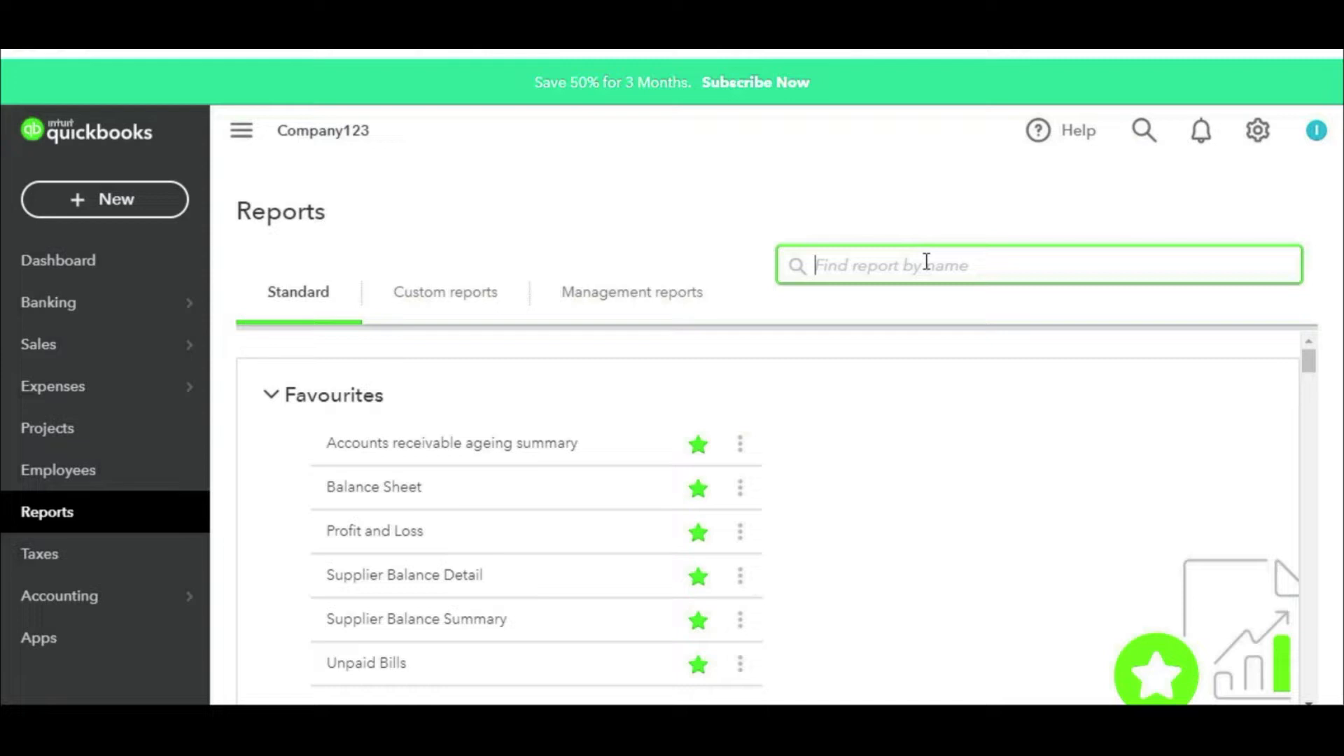
text(inve)
click(951, 317)
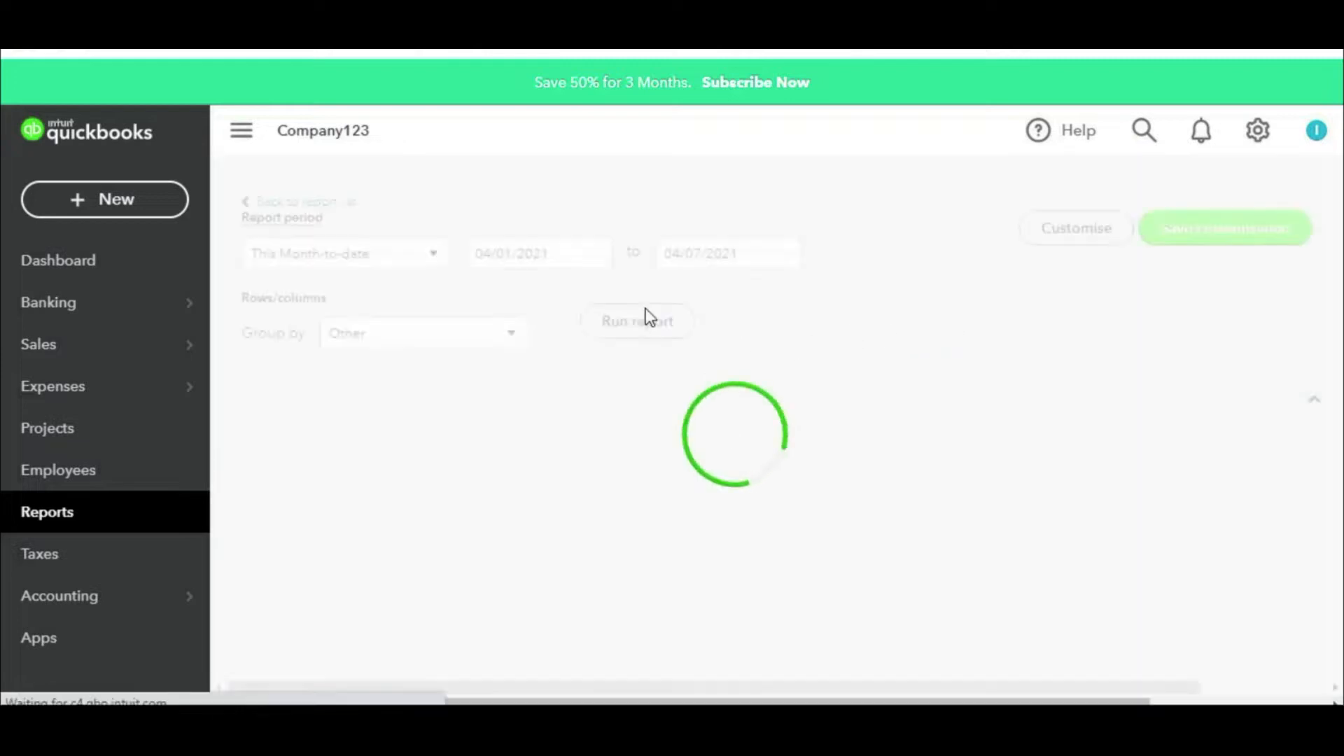